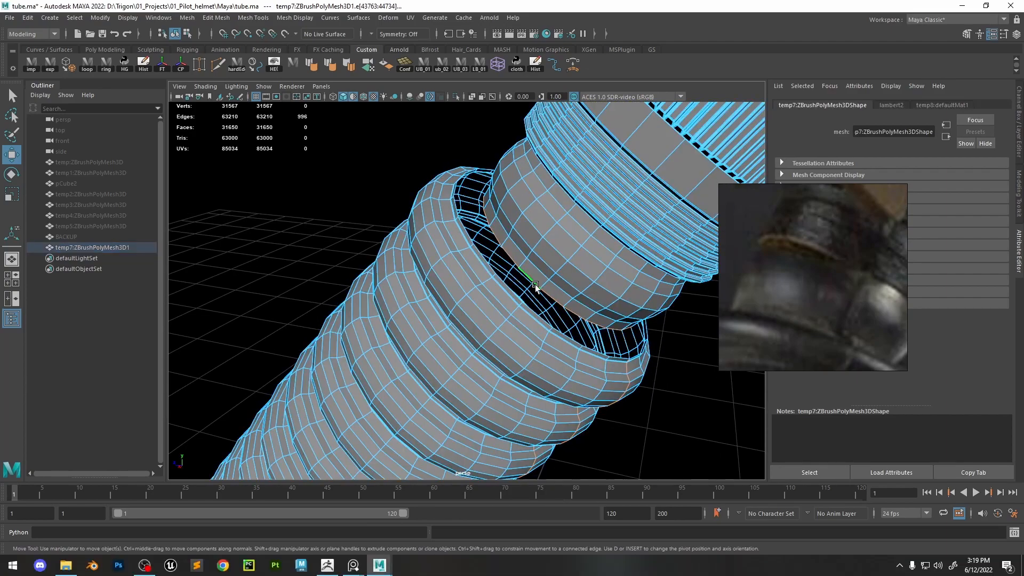
Try to bridge the open border edge loops of the connector neck and the ribbed tube
left_click_drag(533, 282, 522, 315, "alt")
scroll(522, 315, "up", 3)
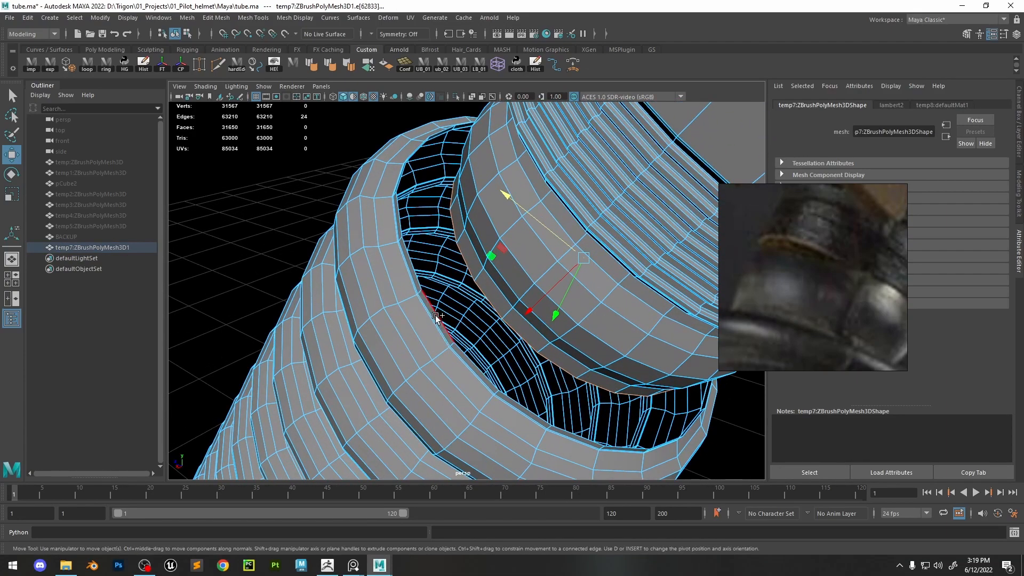
double_click(435, 316, "shift")
right_click_drag(436, 316, 441, 441, "shift")
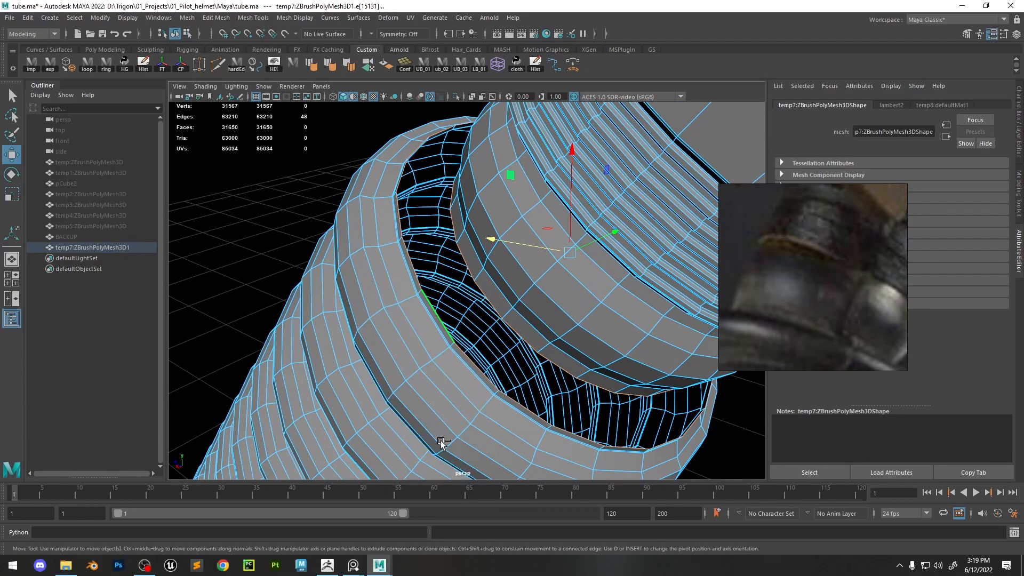
Apply Edit Edge Flow to the first lengthwise edge loops crossing the bridged band
scroll(516, 303, "down", 5)
left_click_drag(523, 306, 485, 299, "alt")
double_click(491, 305)
right_click_drag(490, 306, 478, 413, "shift")
double_click(455, 297)
key("g")
double_click(435, 297)
key("g")
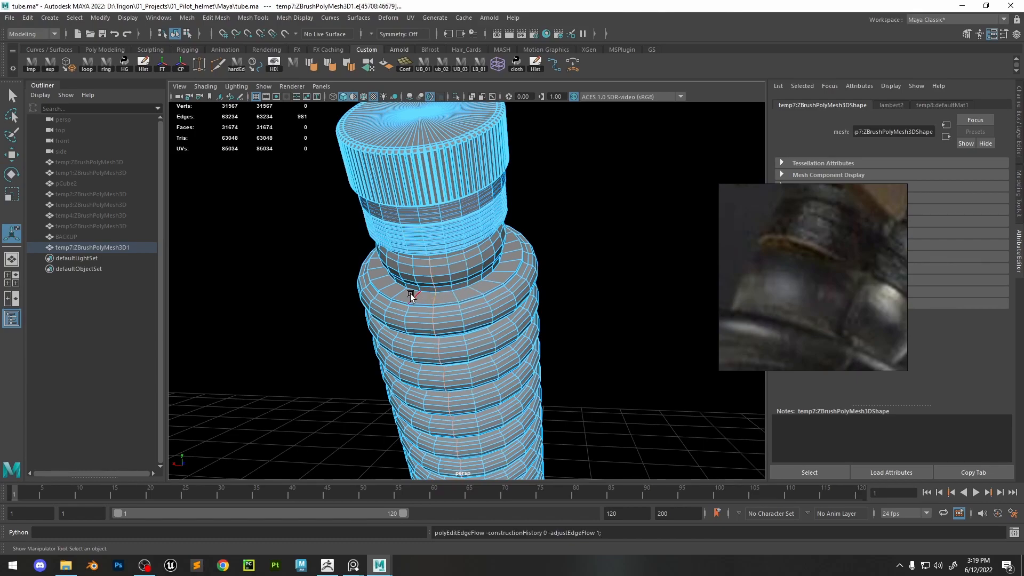
Try Edit Edge Flow on further lengthwise loops around the tube opening
left_click(455, 295)
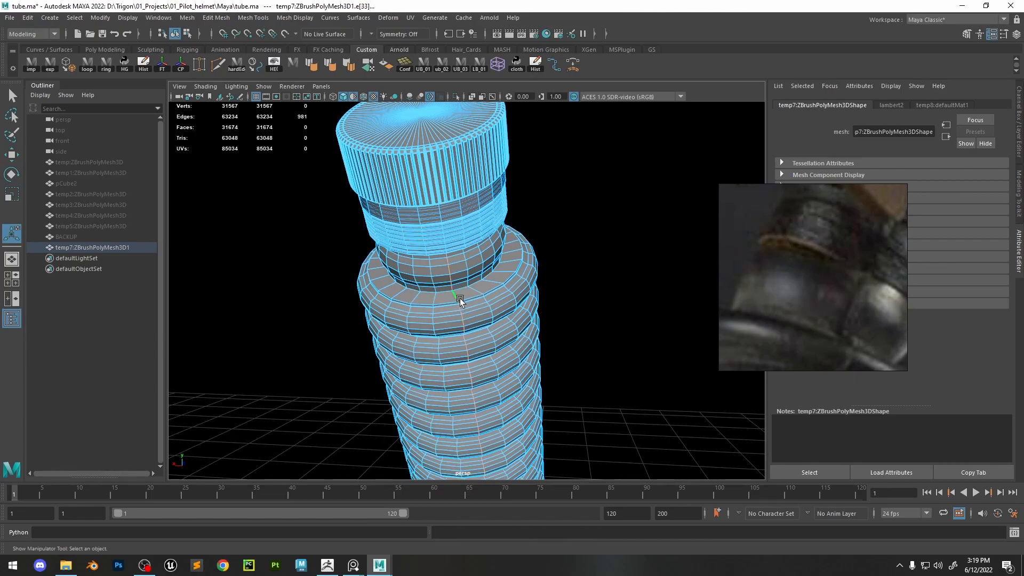
double_click(498, 278)
key("g")
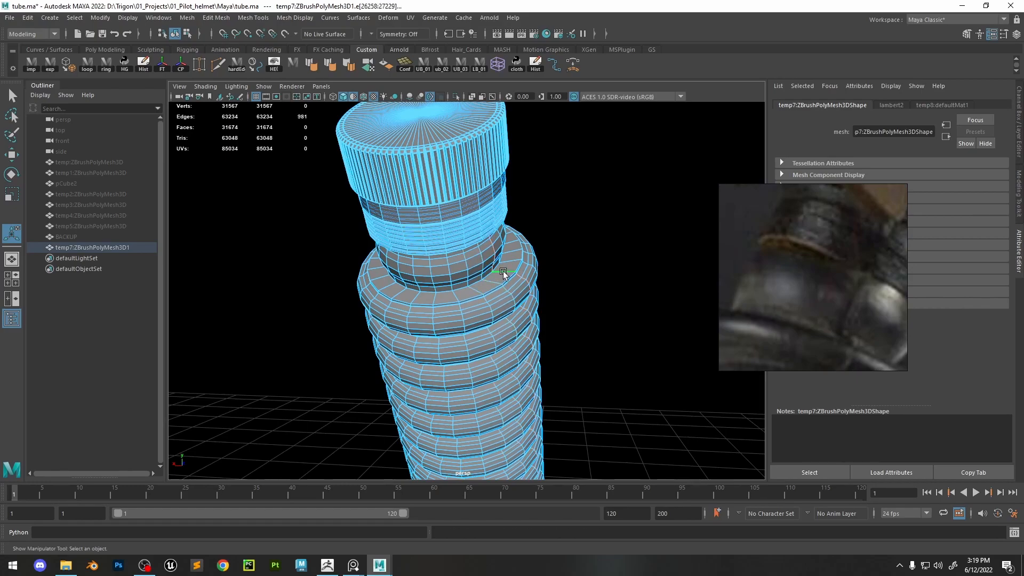
double_click(513, 260)
left_click_drag(571, 290, 594, 290, "alt")
key("g")
key("ctrl+z")
left_click(489, 324)
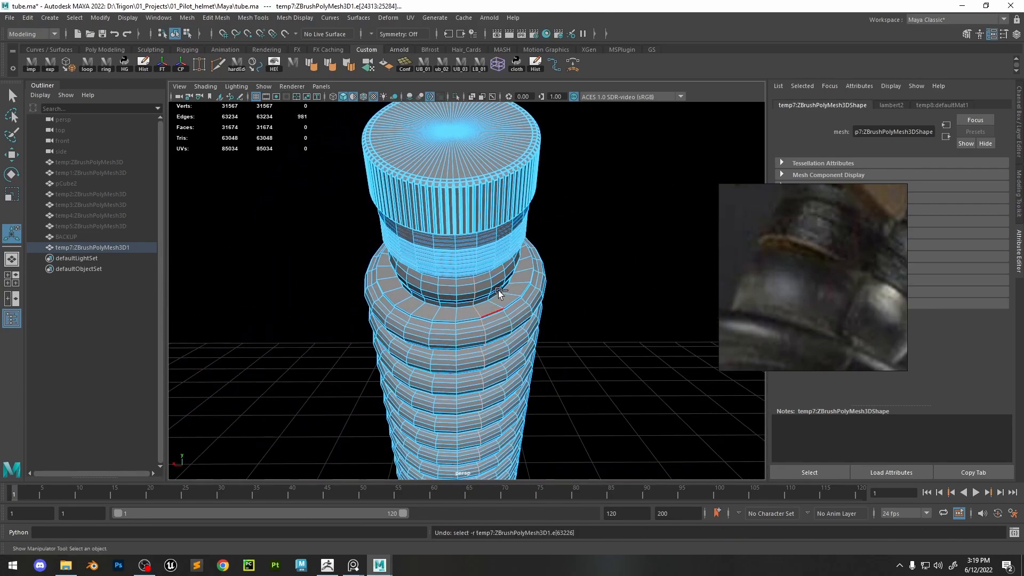
Undo the edge flow changes and the bridge between the connector and the tube
key("ctrl+z")
key("ctrl+z")
key("ctrl+z")
key("ctrl+z")
key("ctrl+z")
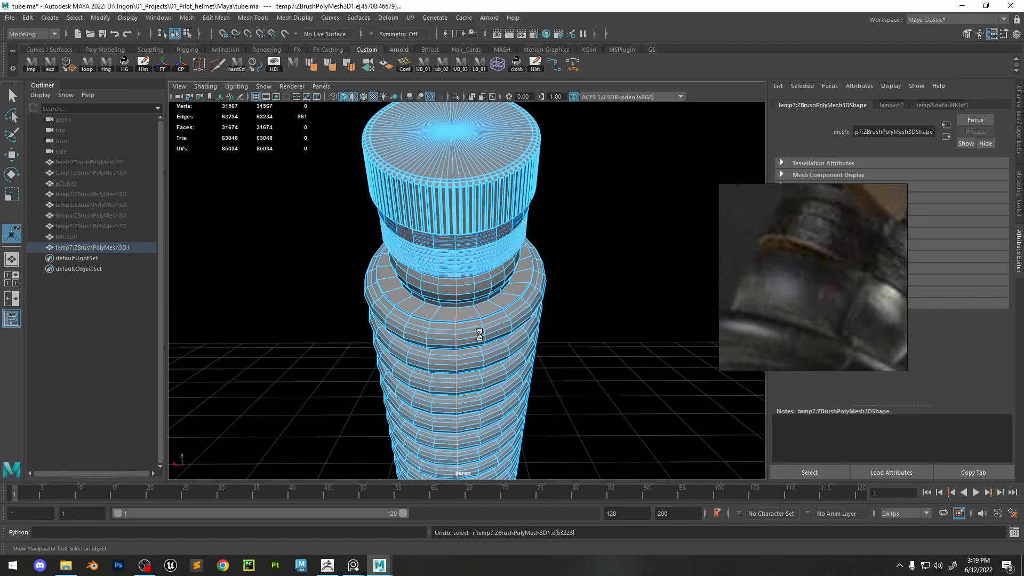
key("ctrl+z")
Bridge one matching pair of border edges between tube and connector neck, and bridge the rest of the gap
key("q")
left_click_drag(463, 326, 460, 300, "alt")
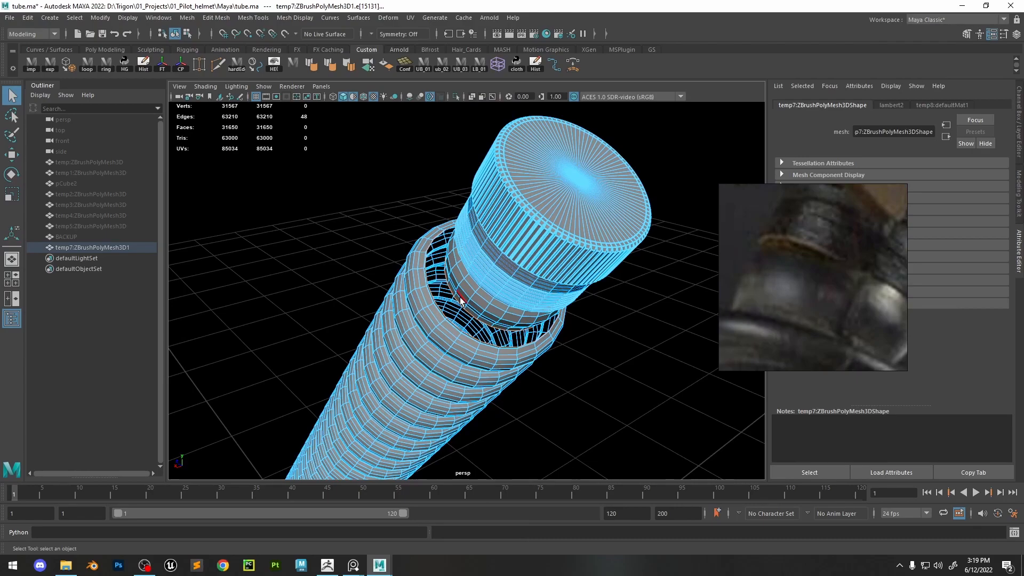
right_click_drag(441, 311, 420, 441, "shift")
left_click_drag(571, 341, 484, 285, "alt")
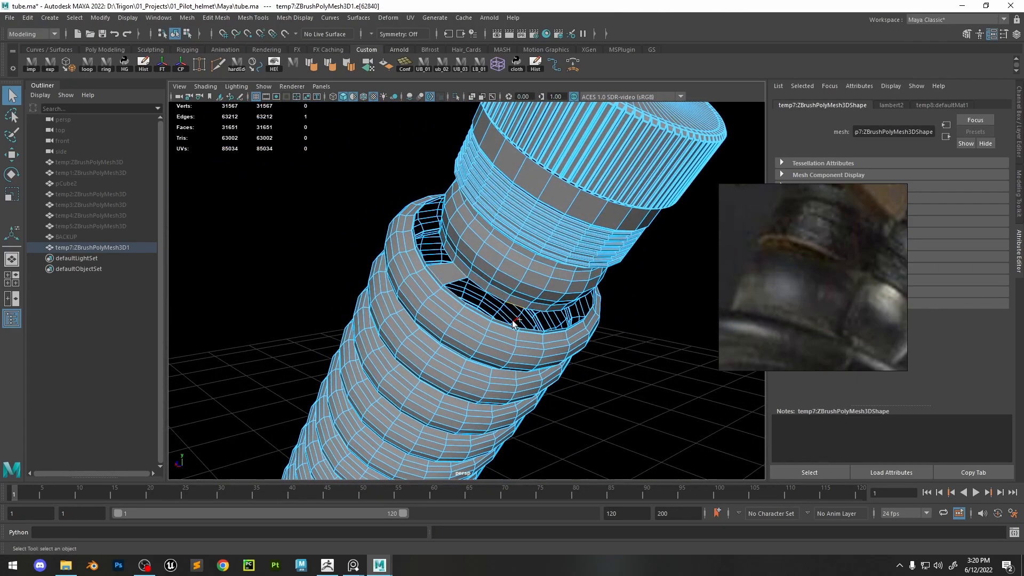
left_click_drag(507, 326, 646, 323, "alt")
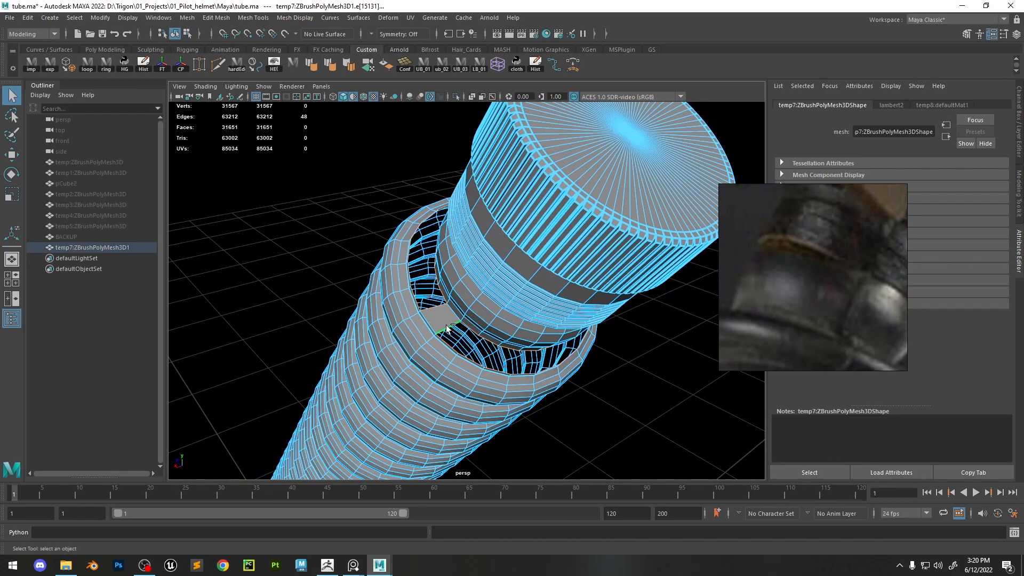
right_click_drag(437, 306, 424, 444, "shift")
left_click_drag(572, 360, 513, 215, "alt")
left_click_drag(536, 251, 514, 225, "alt")
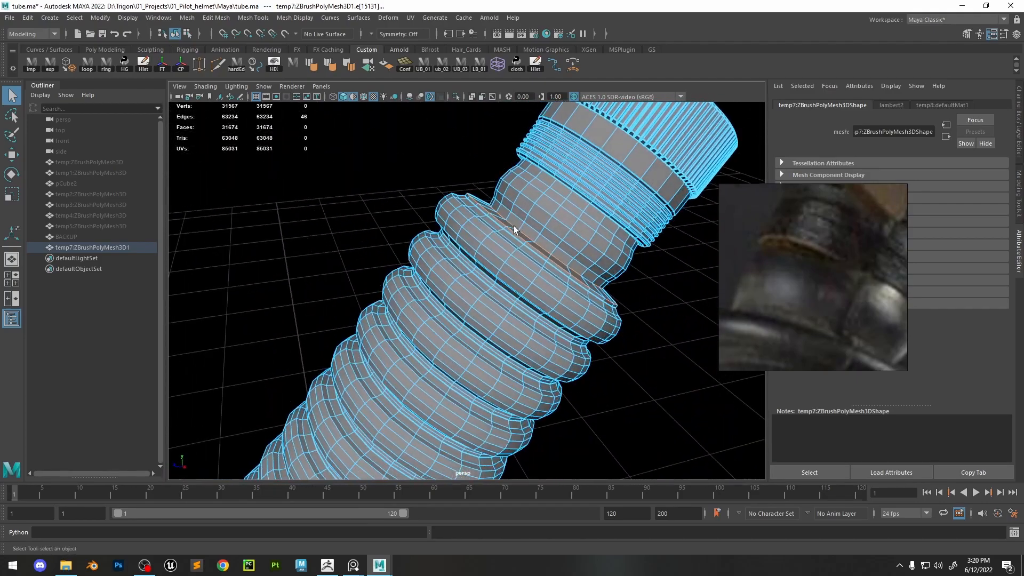
Apply Edit Edge Flow to the lengthwise edge loops on the near side of the bridged band
right_click_drag(514, 225, 533, 267, "alt")
left_click_drag(533, 267, 479, 341, "alt")
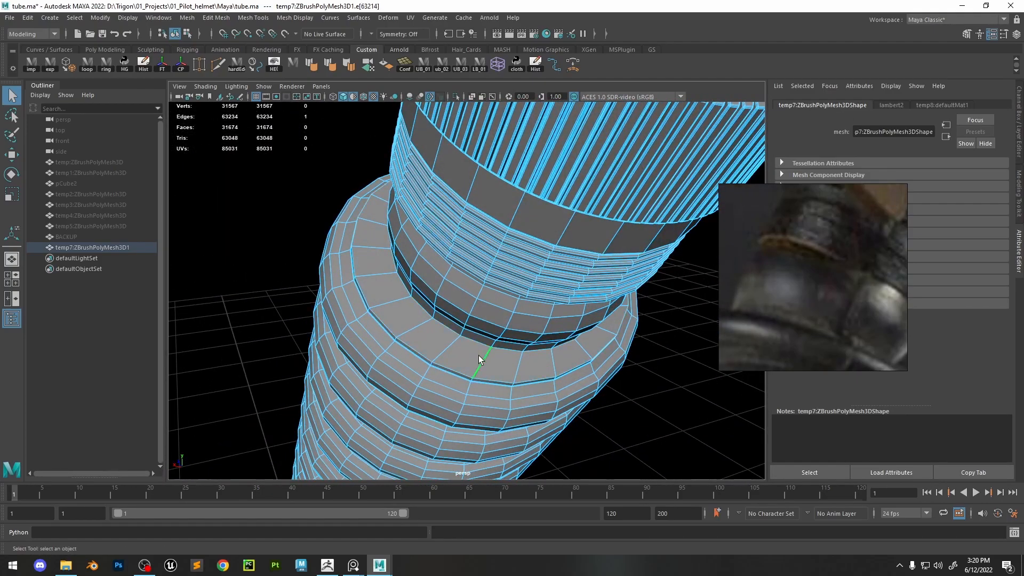
double_click(479, 358)
right_click_drag(491, 272, 493, 274, "shift")
right_click_drag(498, 377, 496, 376, "shift")
left_click(418, 329)
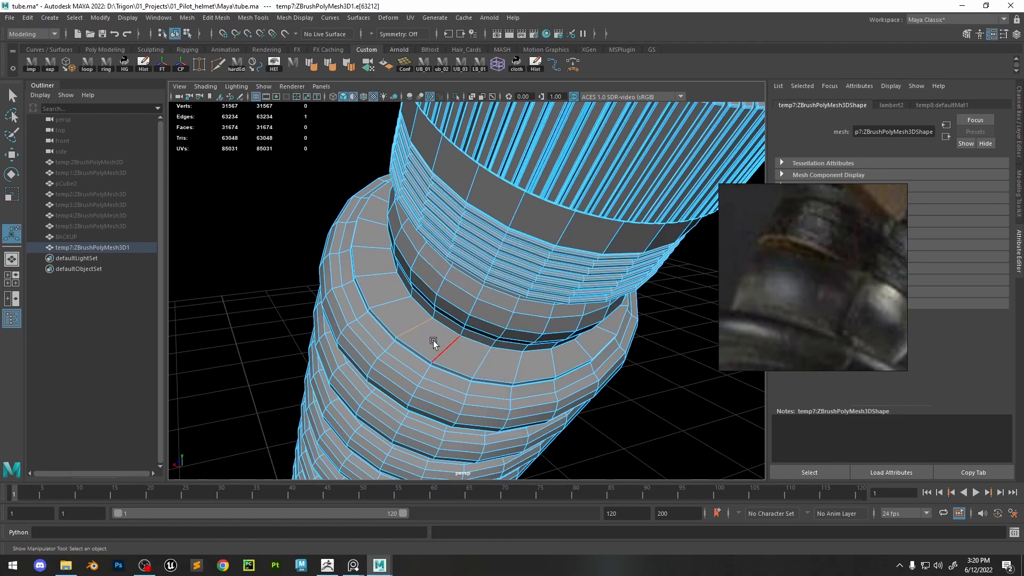
double_click(419, 321)
right_click_drag(415, 302, 408, 409, "shift")
left_click(411, 330)
Repeat Edit Edge Flow on the neighbouring lengthwise loops along the front of the bridged band
double_click(520, 365)
key("g")
double_click(558, 360)
key("g")
double_click(587, 350)
key("g")
left_click(515, 359)
double_click(483, 357)
key("g")
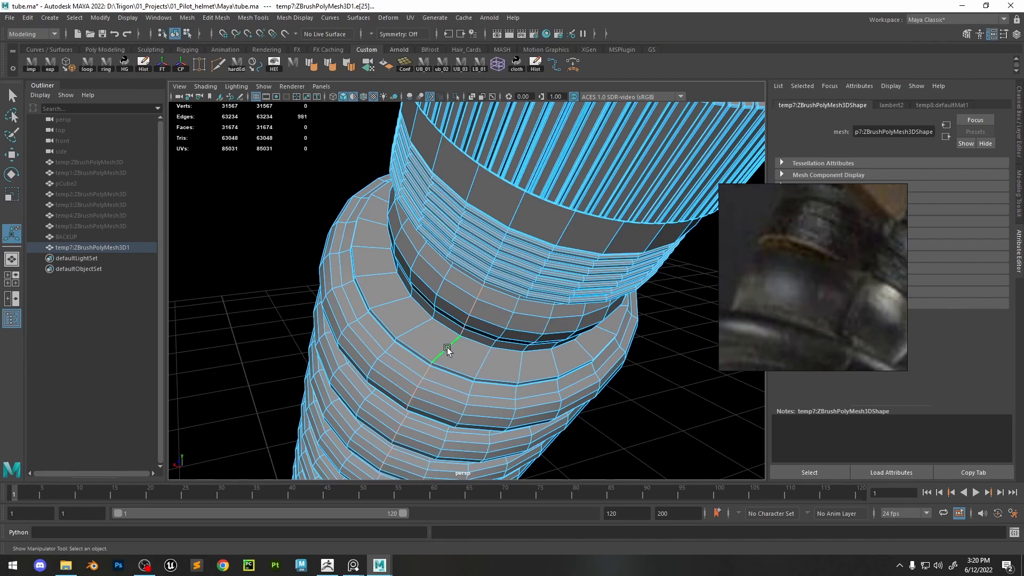
Even out the next group of lengthwise loops around the connector neck with Edit Edge Flow
left_click(483, 361)
left_click_drag(492, 359, 498, 311, "alt")
key("g")
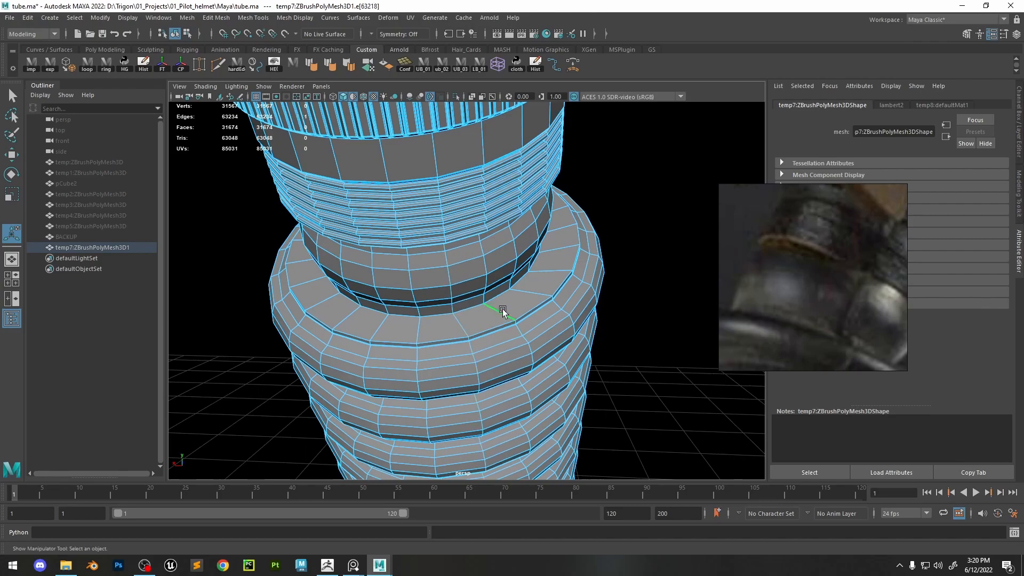
double_click(549, 272)
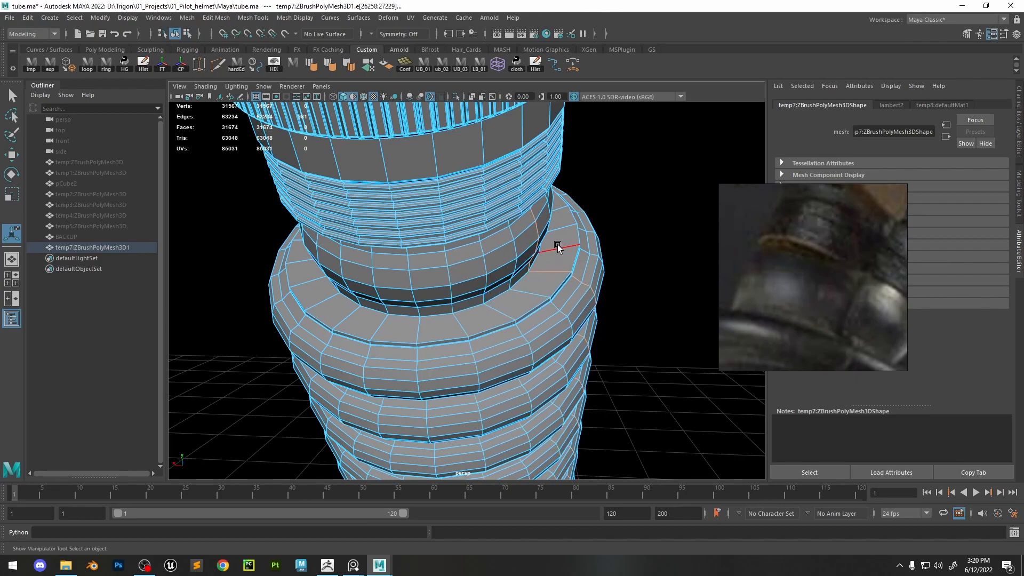
key("g")
key("g")
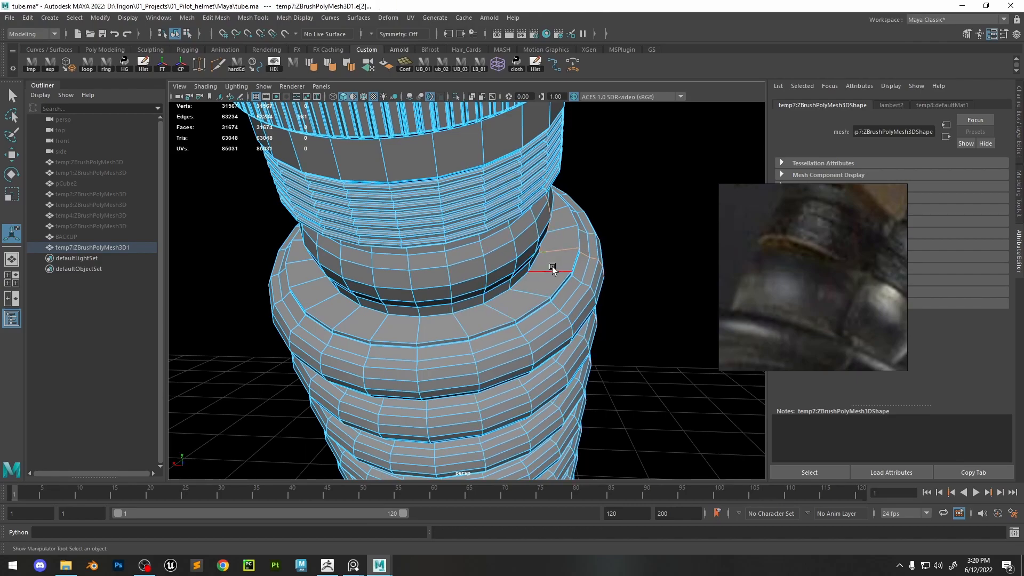
double_click(498, 311)
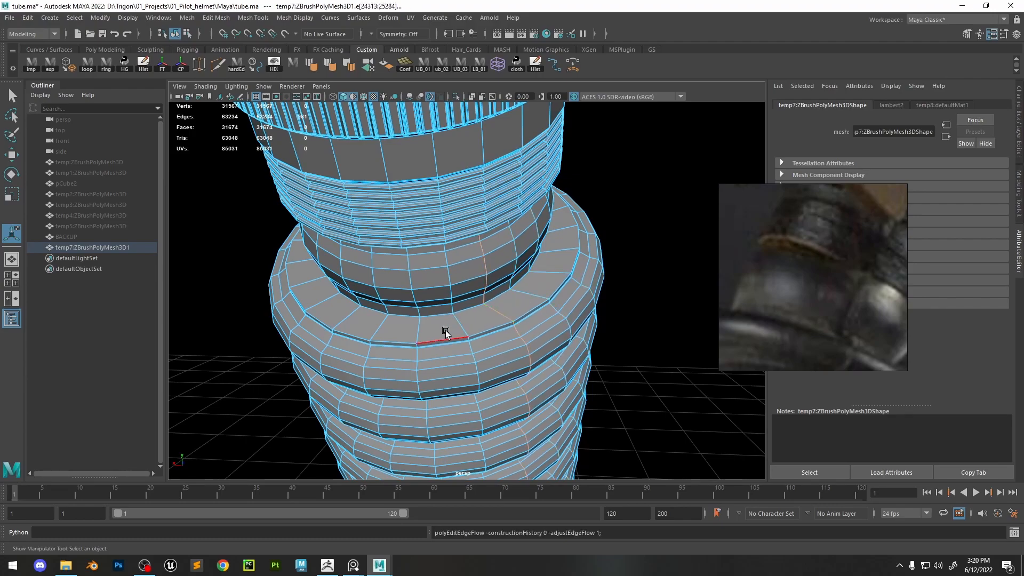
double_click(459, 326)
key("g")
key("g")
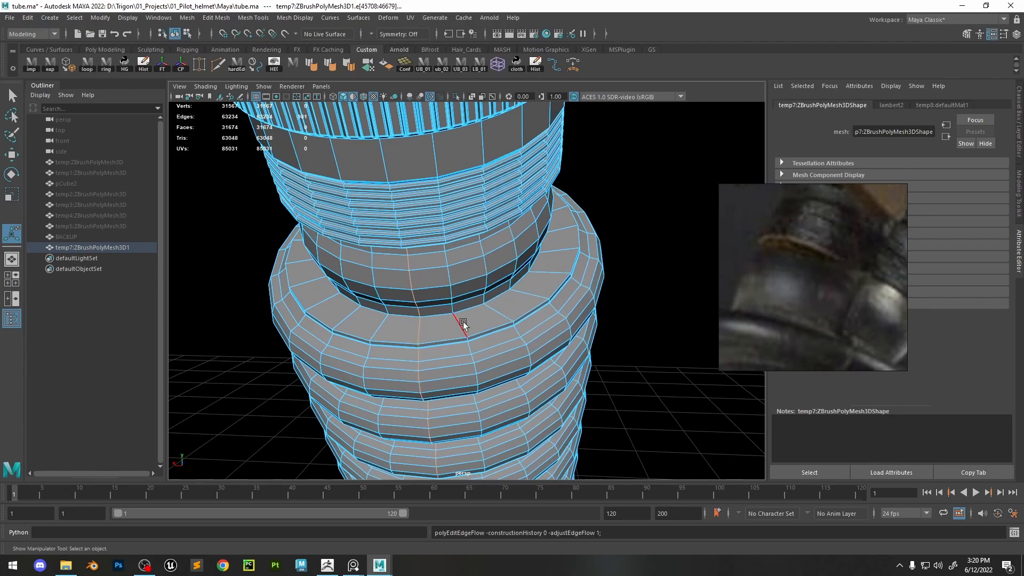
Continue Edit Edge Flow on the lengthwise loops around the far side of the junction
double_click(551, 265)
double_click(555, 230)
left_click_drag(557, 231, 504, 322, "alt")
key("g")
double_click(416, 226)
key("g")
double_click(430, 205)
key("g")
double_click(437, 185)
key("g")
Apply Edit Edge Flow to the remaining lengthwise loops running through the connector neck
left_click_drag(481, 216, 400, 255, "alt")
middle_click_drag(399, 256, 446, 342, "alt")
right_click_drag(446, 343, 585, 379, "alt")
left_click_drag(585, 380, 502, 304, "alt")
double_click(543, 320)
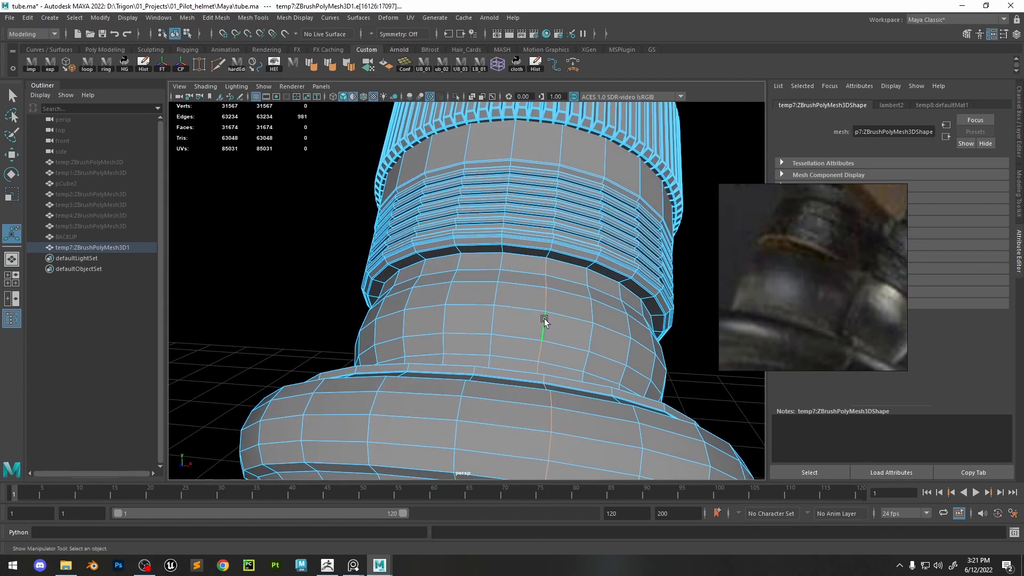
double_click(613, 345)
double_click(591, 337)
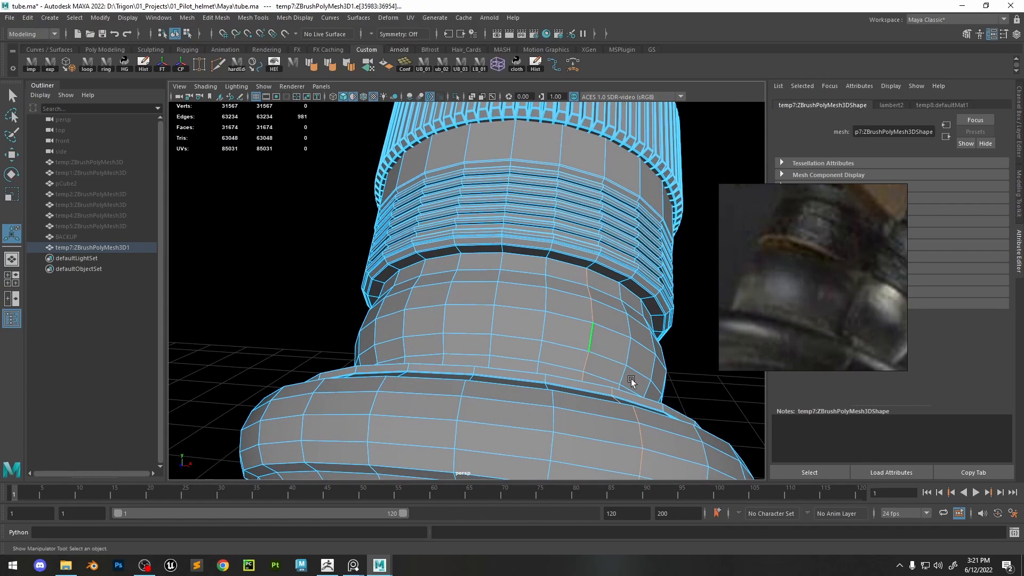
Examine the joined tube and connector in smooth preview, and return to edge selection
left_click_drag(633, 422, 480, 315, "alt")
right_click_drag(480, 315, 520, 286)
key("3")
left_click(565, 293)
left_click_drag(533, 298, 474, 331, "alt")
scroll(474, 293, "up", 8)
left_click_drag(475, 293, 500, 219, "alt")
scroll(501, 213, "down", 5)
right_click_drag(448, 301, 444, 275)
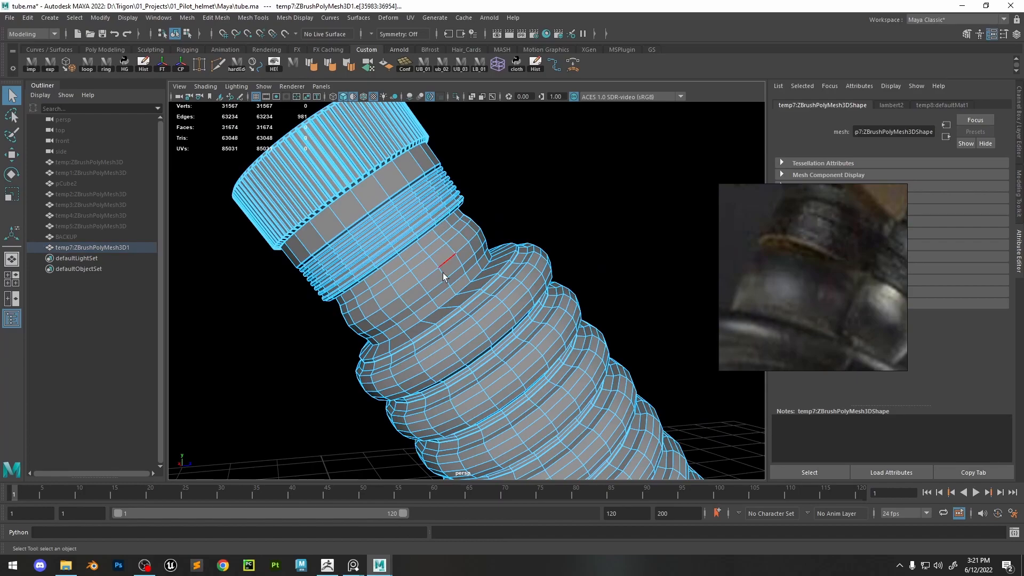
scroll(444, 275, "up", 4)
left_click_drag(464, 273, 458, 273, "alt")
right_click_drag(458, 273, 485, 273, "shift")
key("ctrl+z")
key("ctrl+z")
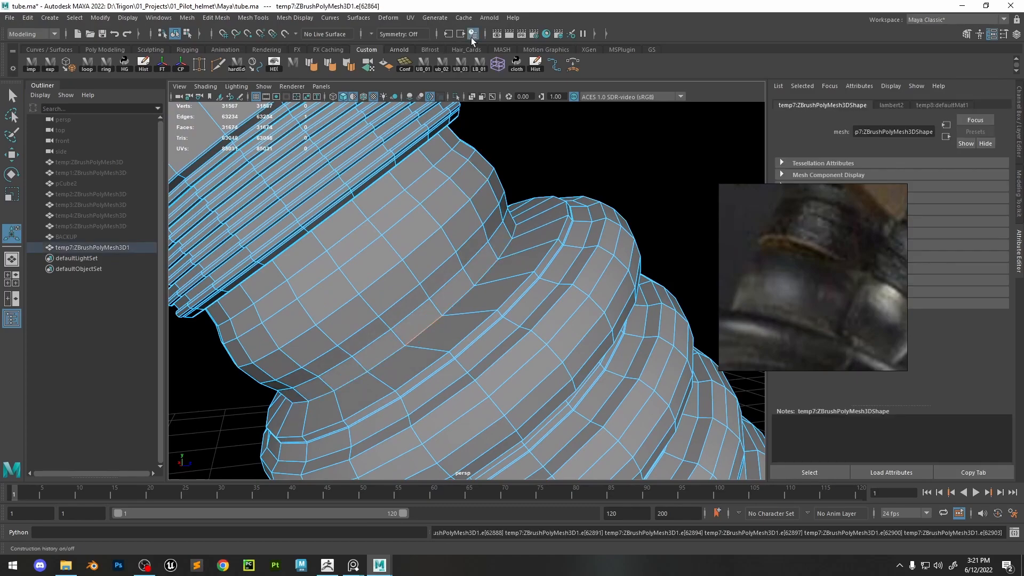
Turn on construction history and bevel the edge loop at the crease between the neck and first rib
right_click_drag(457, 299, 469, 276, "shift")
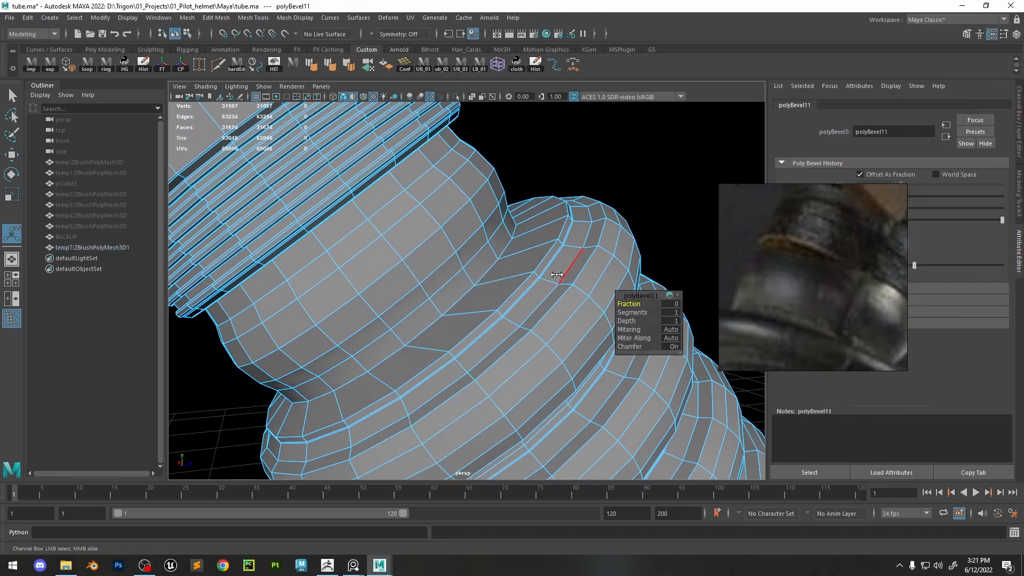
middle_click_drag(558, 276, 565, 286)
scroll(564, 290, "down", 5)
left_click_drag(564, 290, 544, 295, "alt")
Delete the surplus edge loops near the crease and apply Edit Edge Flow to the adjoining loop
scroll(531, 269, "up", 6)
left_click(523, 289)
double_click(507, 280, "shift")
key("ctrl+Delete")
scroll(520, 271, "down", 6)
double_click(544, 296)
right_click_drag(544, 296, 421, 298, "shift")
Collapse the ring of short edges beside the crease between the neck and first rib
left_click_drag(421, 299, 368, 251, "alt")
right_click_drag(368, 251, 415, 293, "alt")
left_click(364, 237)
double_click(539, 399, "shift")
right_click_drag(539, 365, 496, 322, "shift")
Bevel the crease edge loop at the base of the neck with a fraction of 0.4
double_click(488, 337)
right_click_drag(440, 257, 495, 266, "shift")
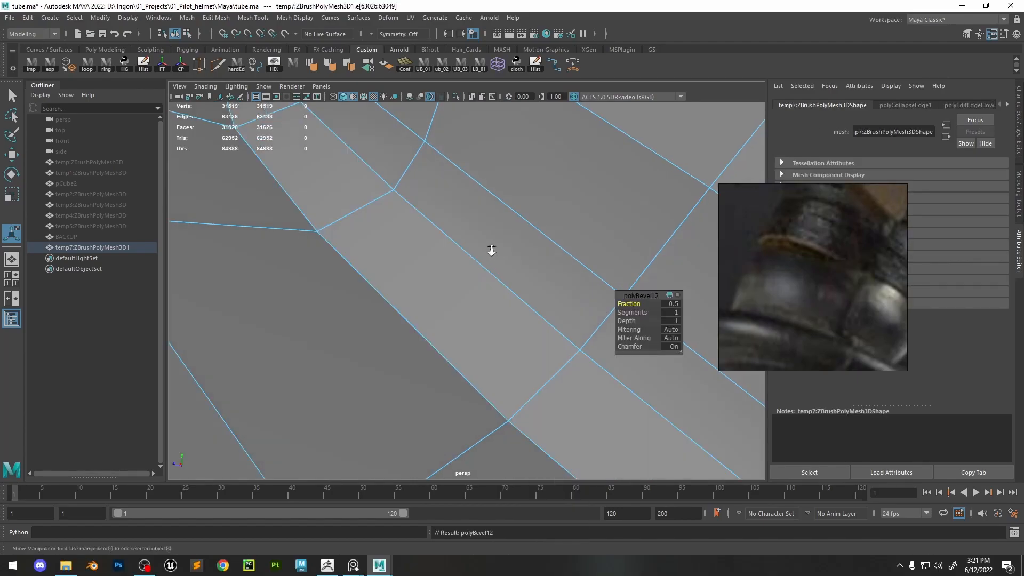
scroll(487, 254, "down", 5)
middle_click_drag(491, 262, 494, 270)
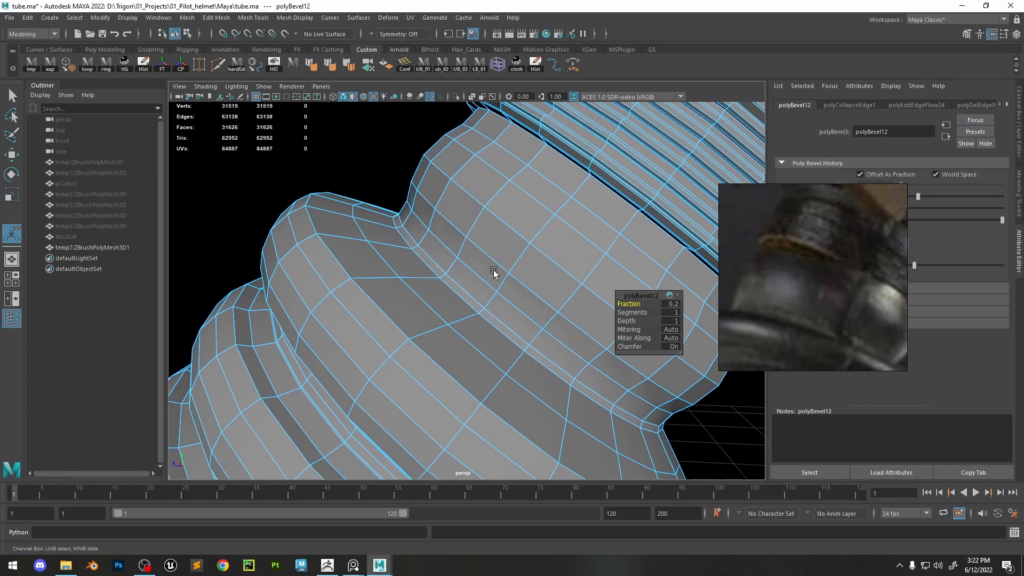
scroll(494, 272, "up", 2)
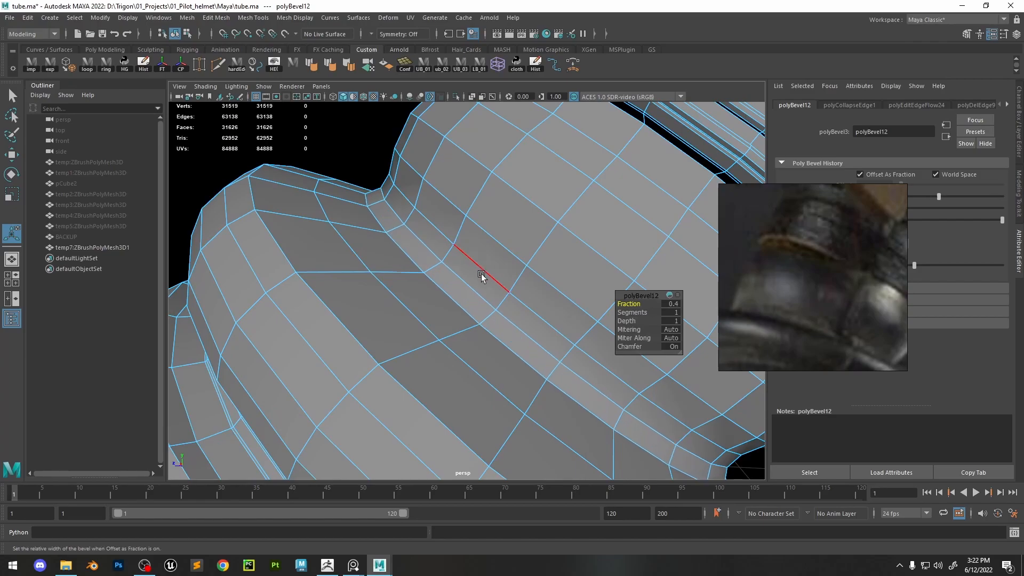
Try deleting the upper edge loop of the crease bevel, and undo the deletion
double_click(481, 275)
key("Delete")
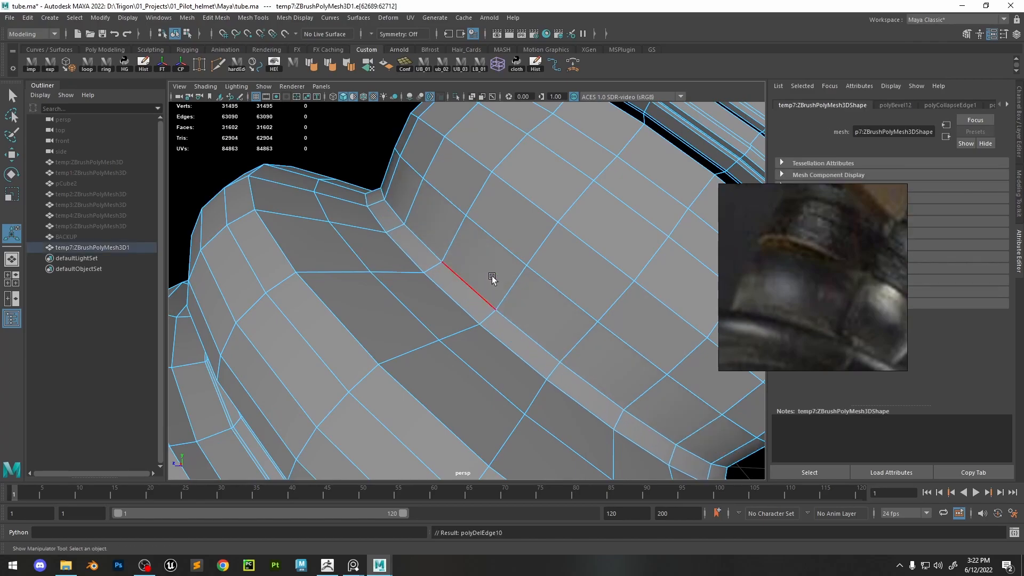
scroll(483, 240, "down", 8)
left_click_drag(598, 358, 570, 333, "alt")
key("ctrl+z")
Return to object mode and export the whole tube mesh as the temporary OBJ
key("F8")
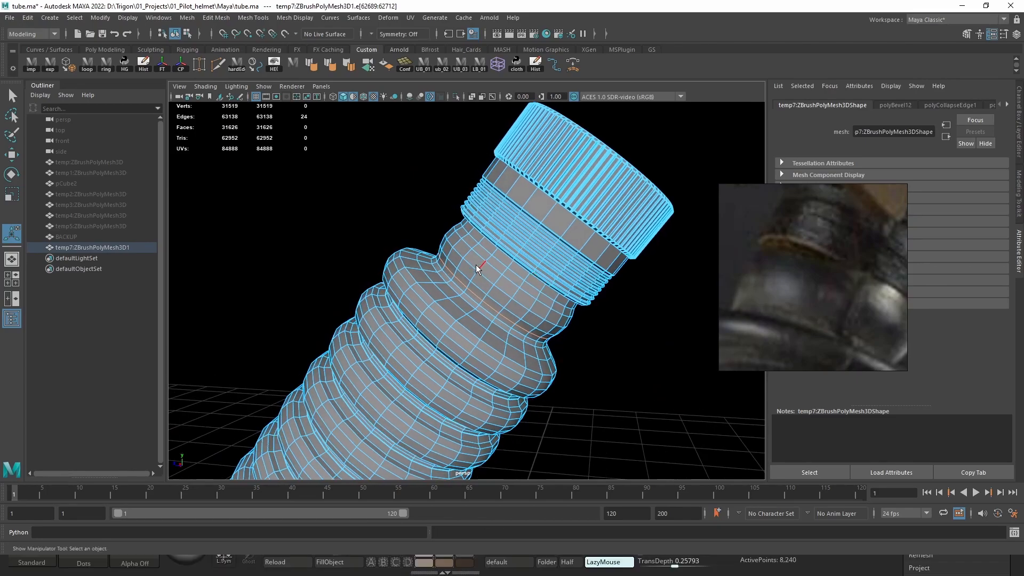
key("q")
left_click(51, 67)
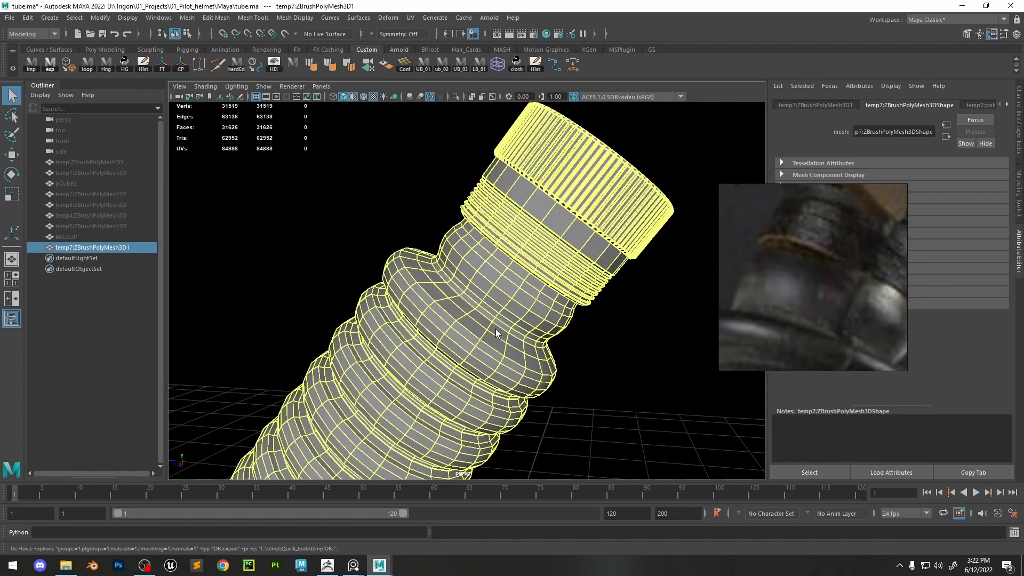
Switch to ZBrush, delete the old Mask_11 hose subtool, and import the exported tube into the connector's temp subtool
left_click(335, 565)
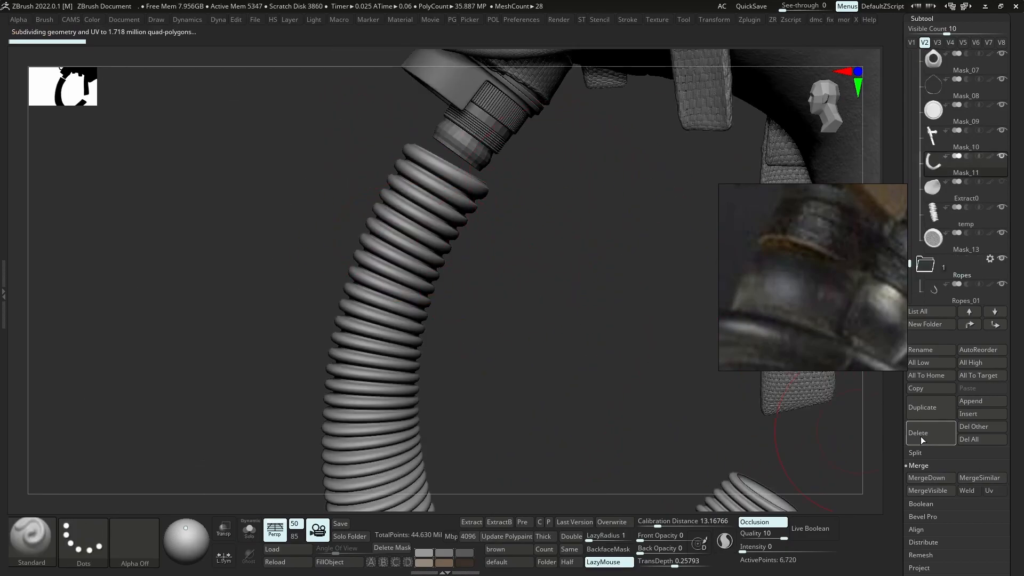
left_click(920, 438)
left_click(831, 460)
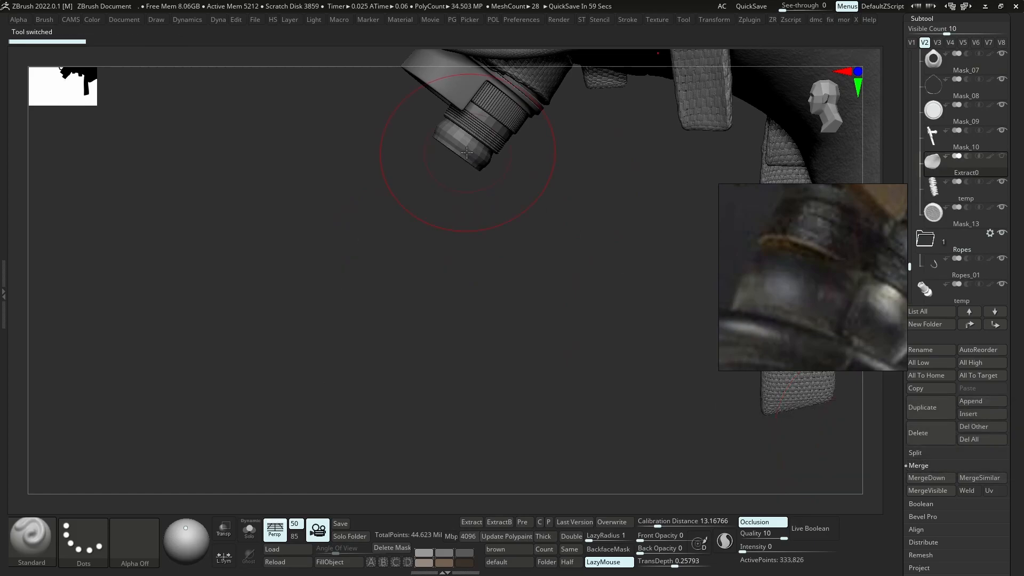
key("ctrl")
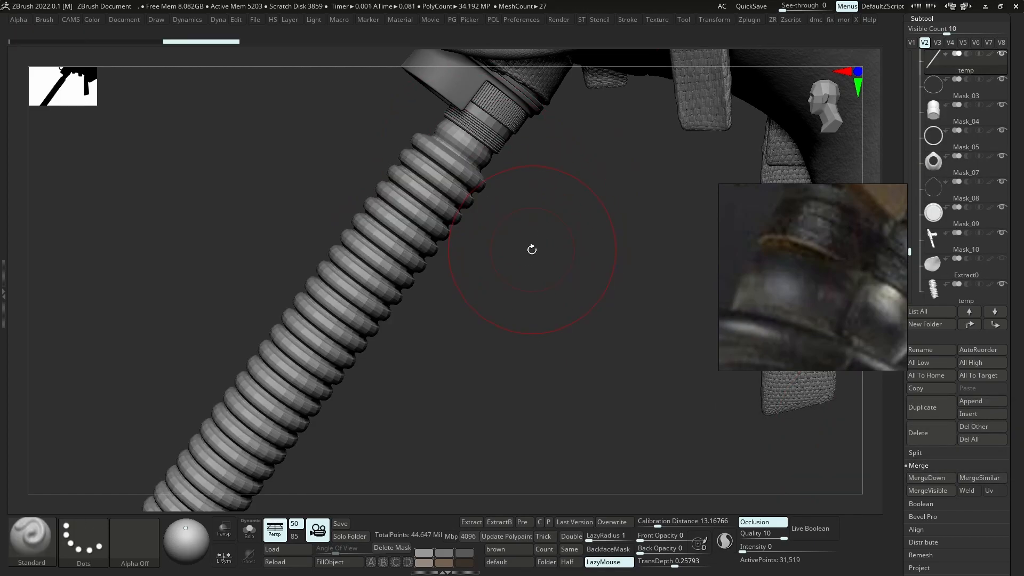
Show the imported tube with smooth subdivision to check the junction, and switch back to Maya for a close view of it
key("d")
right_click_drag(592, 91, 533, 234, "ctrl")
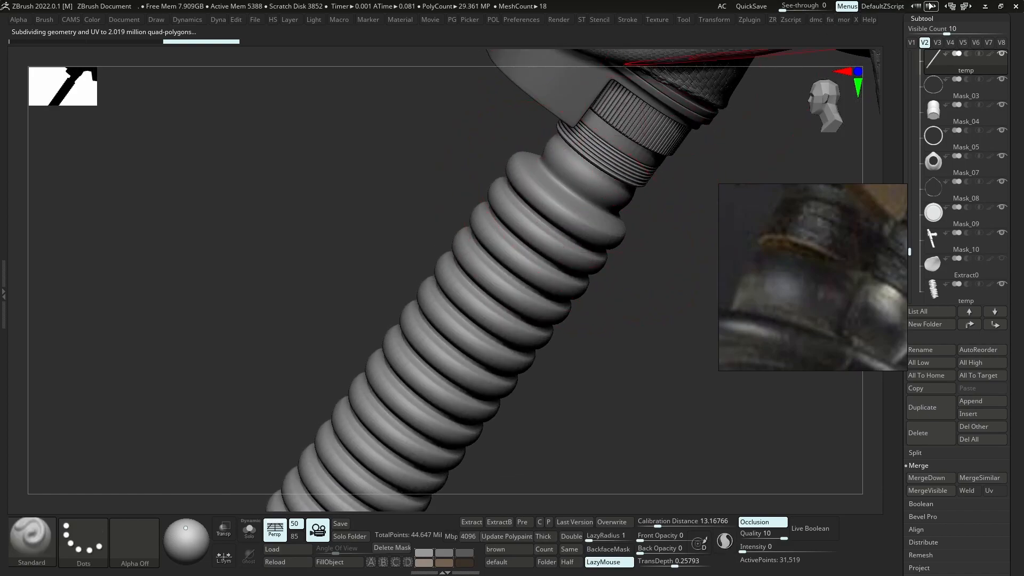
left_click(985, 6)
scroll(438, 296, "up", 10)
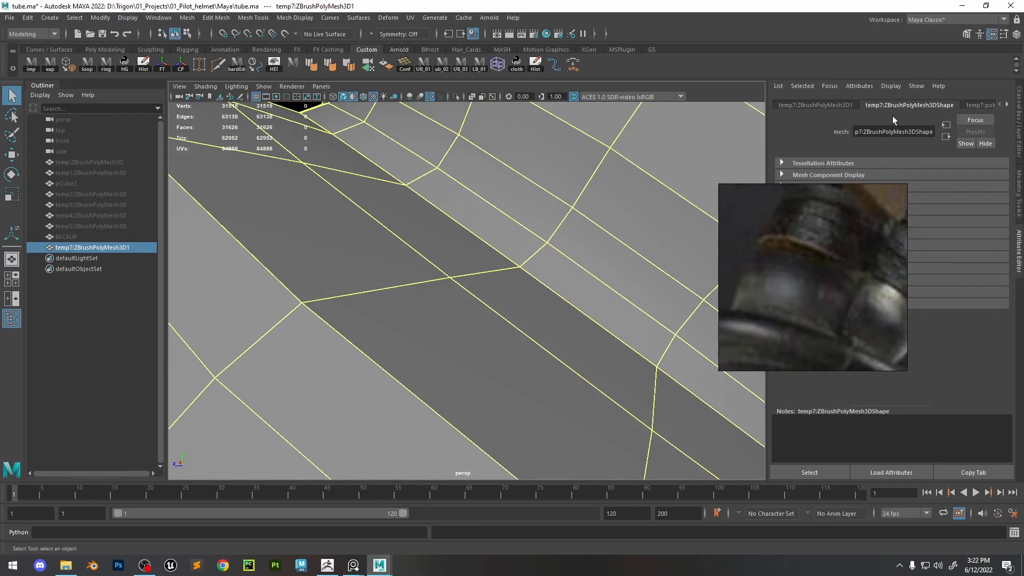
Set the crease bevel's fraction to 0.1 and export the tube as the temporary OBJ
double_click(984, 260)
type("0")
key("Return")
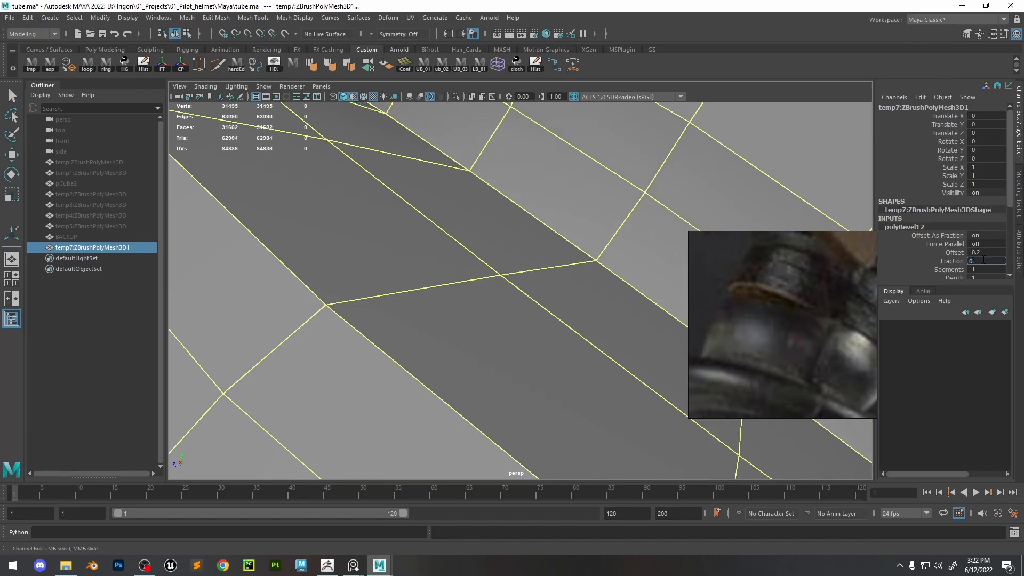
type("0.1")
key("Return")
left_click(50, 69)
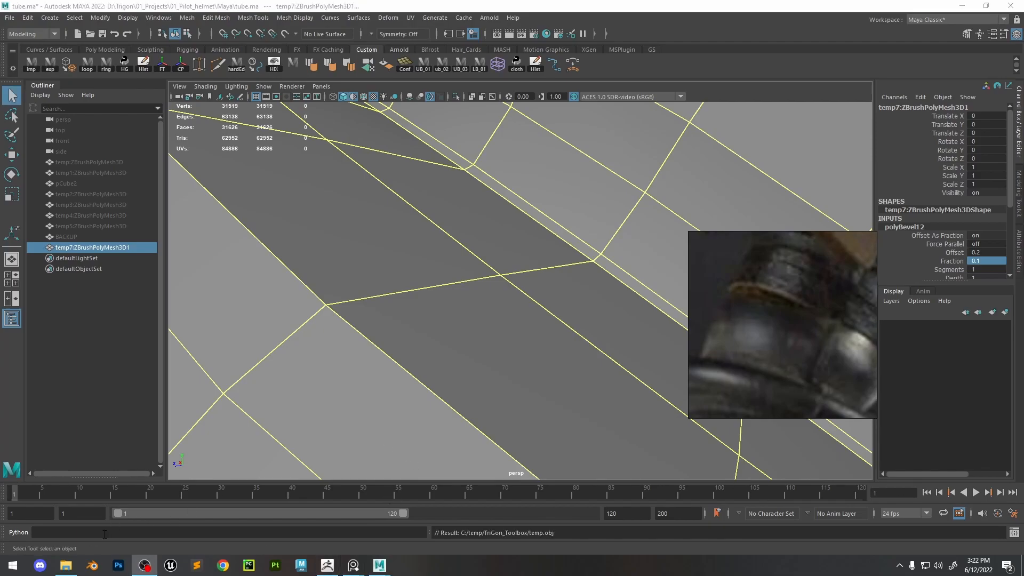
Switch to ZBrush, reimport the tube into the temp subtool, and preview it subdivided to check the hose junction
left_click(327, 564)
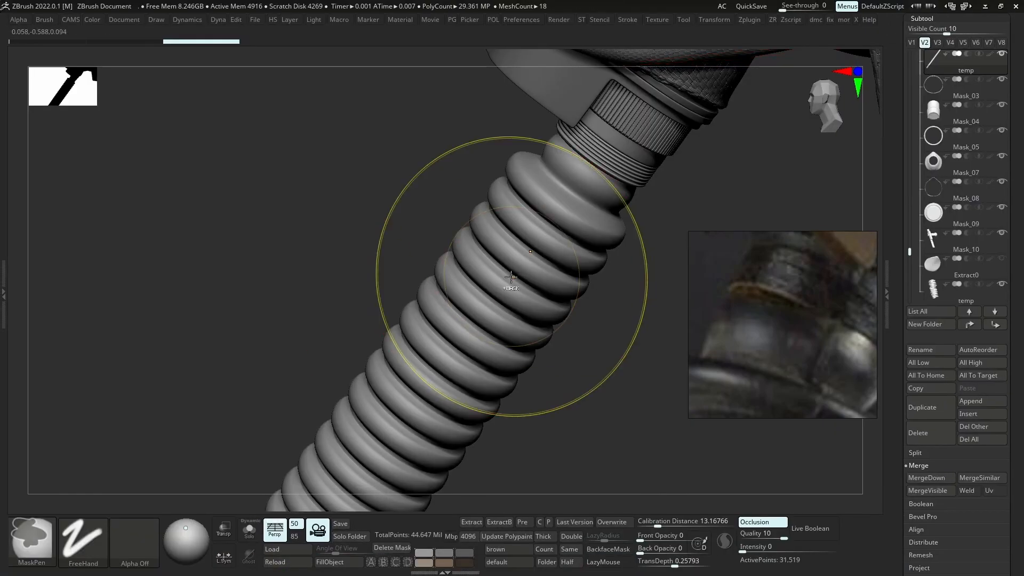
right_click_drag(582, 212, 574, 209, "ctrl")
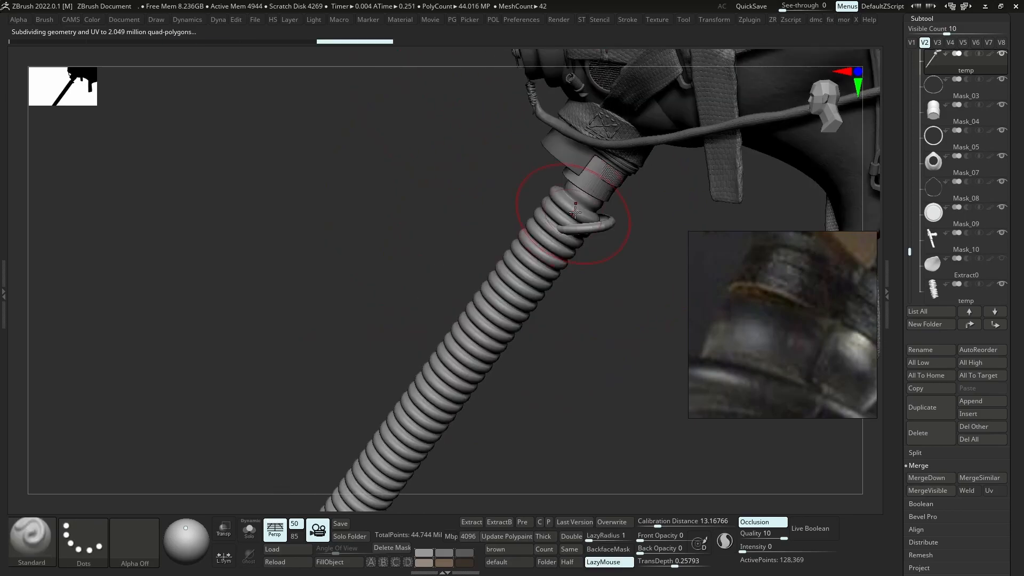
mouse_move(961, 164)
key("alt+Tab")
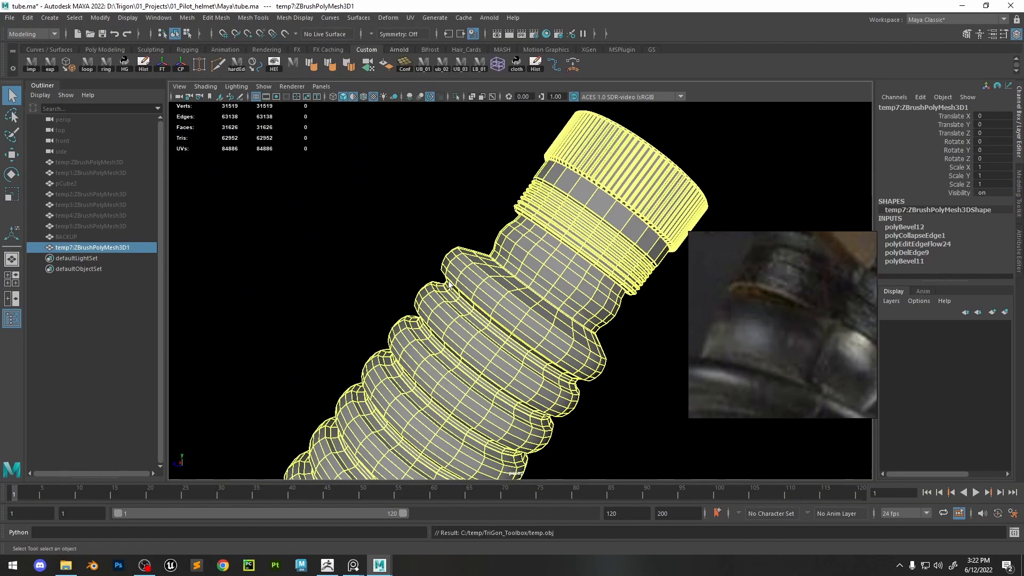
key("alt+Tab")
right_click_drag(446, 270, 569, 189)
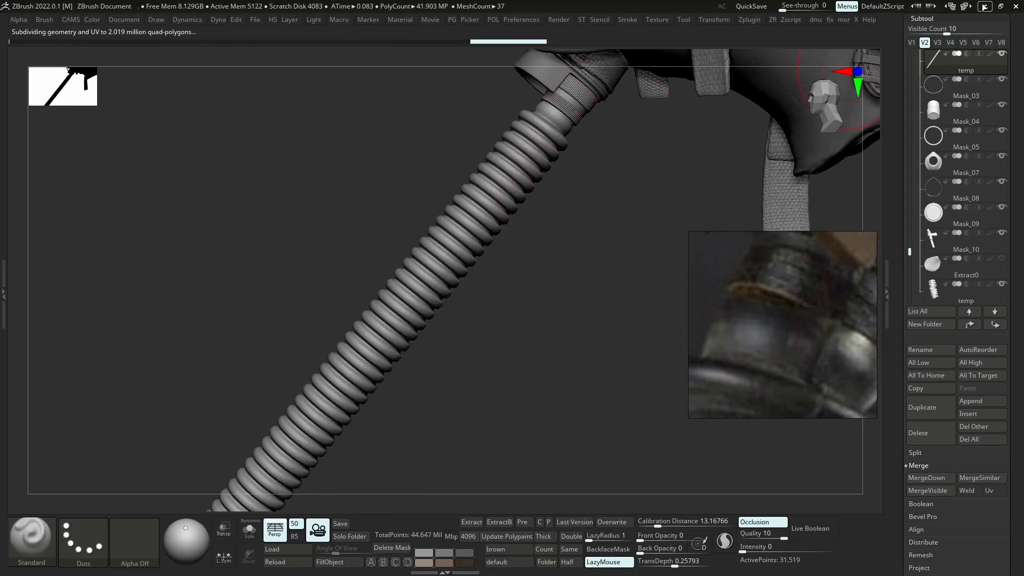
Switch back to Maya, set the crease bevel's fraction to 0.2, and export the tube again
left_click(984, 6)
scroll(683, 177, "up", 3)
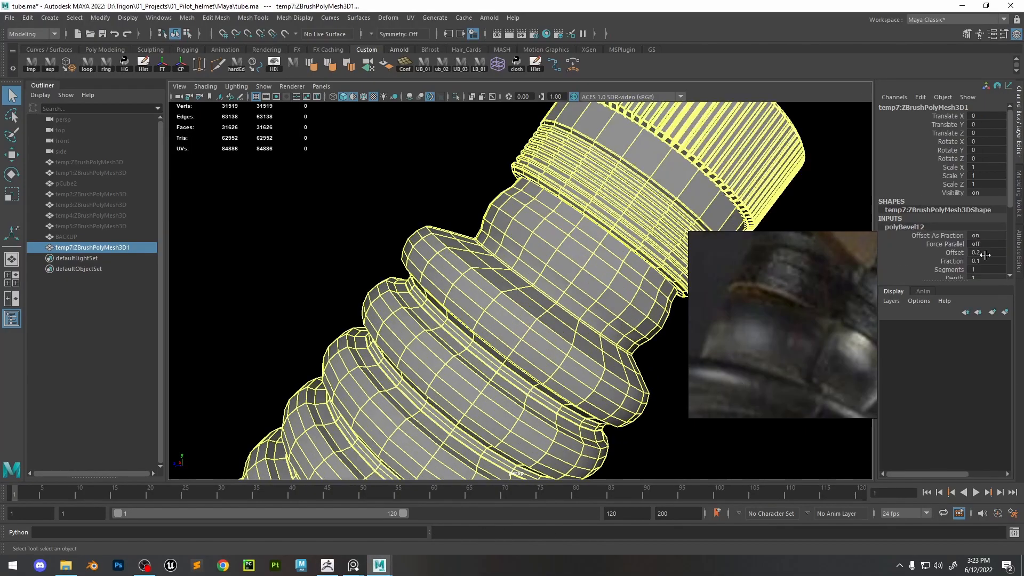
key("Return")
left_click(56, 64)
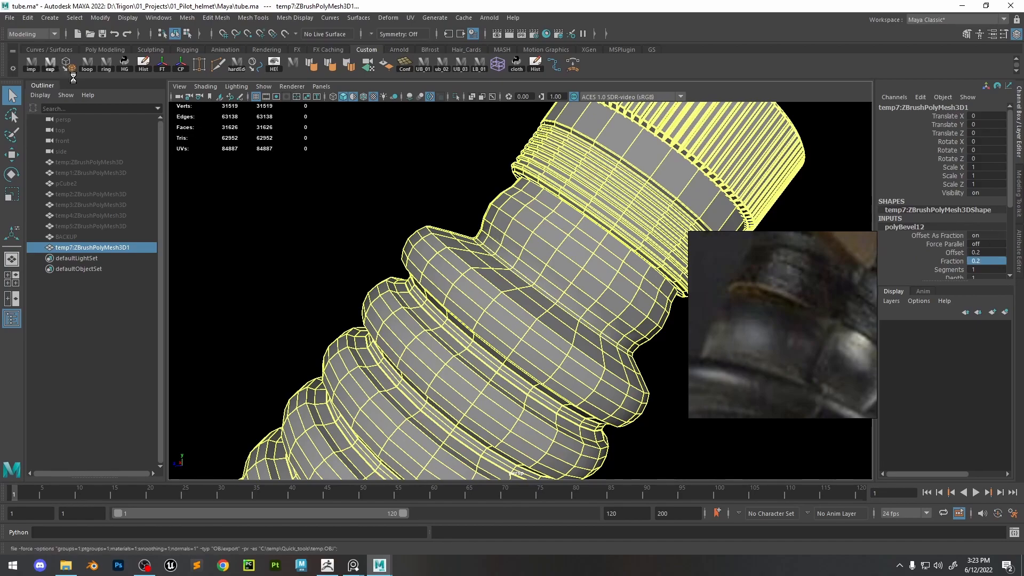
Switch to ZBrush, reload the exported tube, and examine its smoothly subdivided connector junction from near and far
left_click(327, 565)
left_click_drag(531, 144, 497, 213)
key("ctrl")
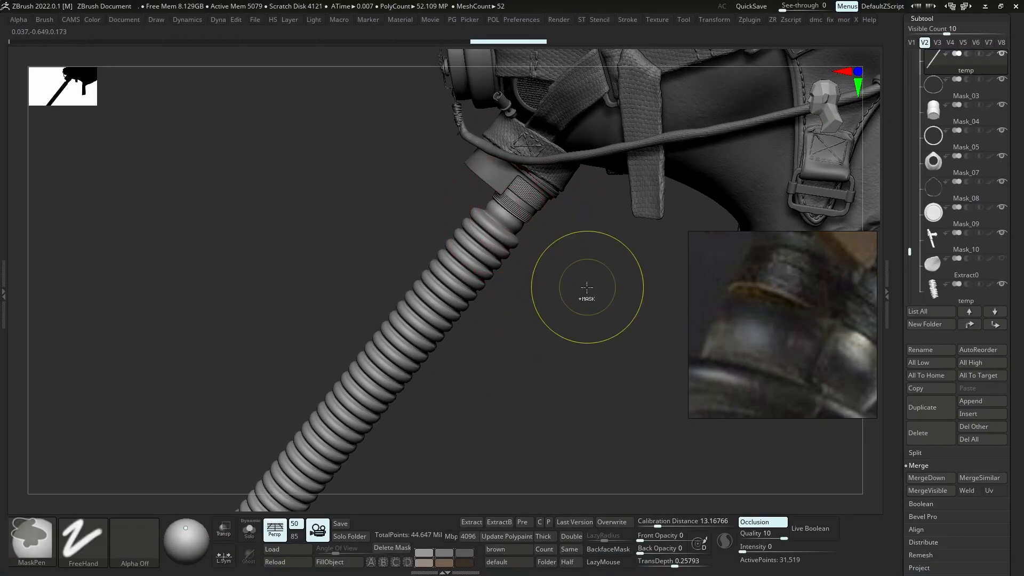
key("ctrl+d")
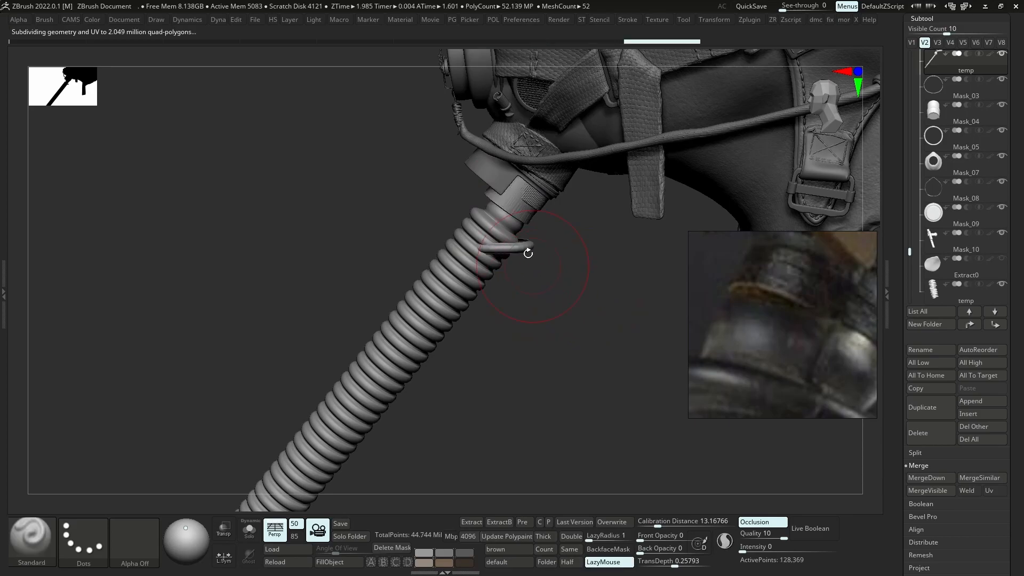
key("alt+Tab")
left_click(620, 315)
left_click(55, 69)
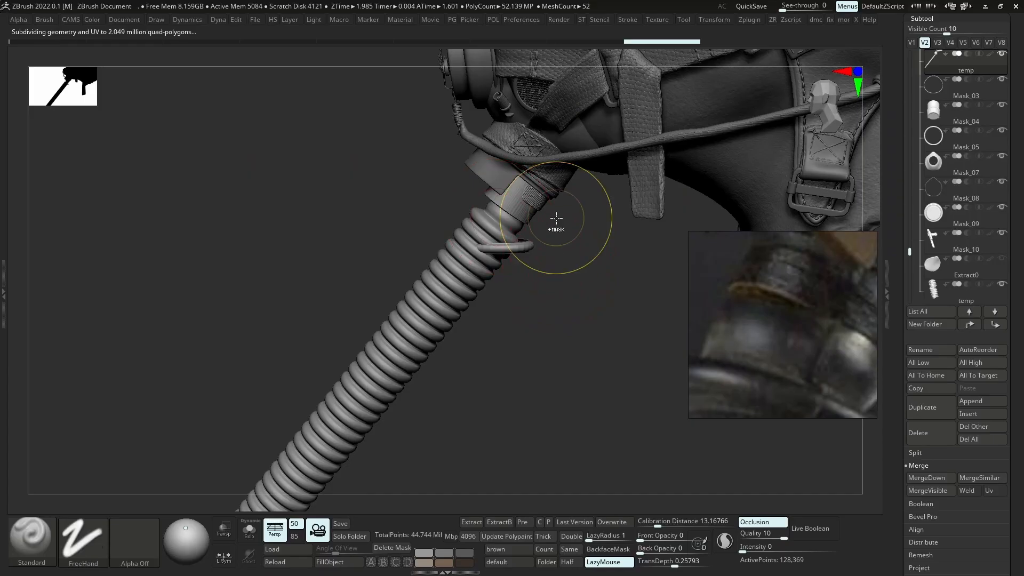
right_click_drag(508, 217, 522, 266, "ctrl")
right_click_drag(523, 267, 512, 230, "ctrl")
right_click_drag(661, 299, 533, 352, "alt")
scroll(757, 325, "down", 3)
scroll(760, 359, "up", 2)
scroll(760, 359, "up", 1)
Switch back to Maya and bevel the edge loop at the base of the smooth collar with a fraction of 0.5
left_click(985, 7)
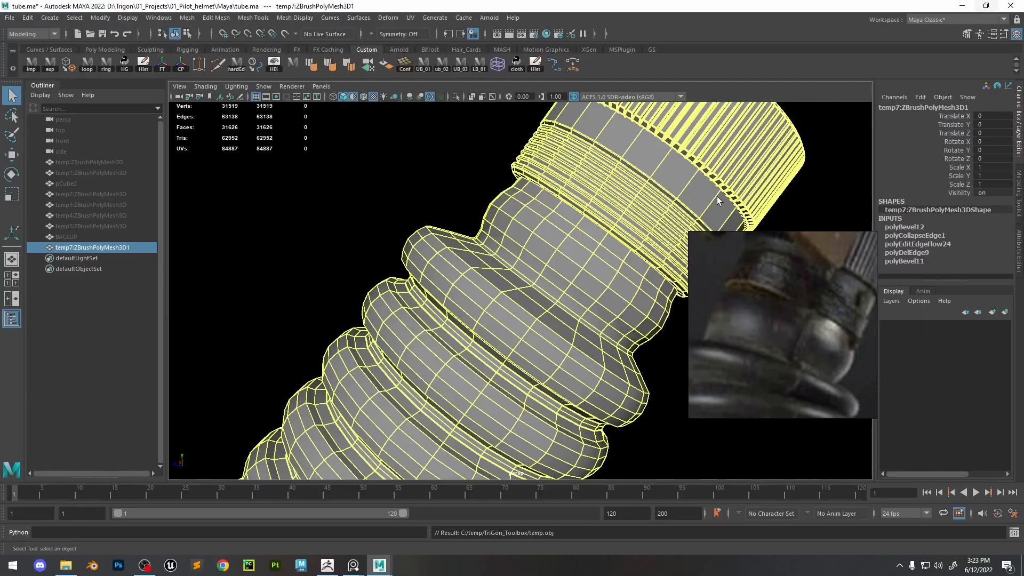
right_click_drag(495, 235, 554, 256, "alt")
right_click_drag(553, 261, 552, 229)
double_click(545, 235)
key("ctrl+b")
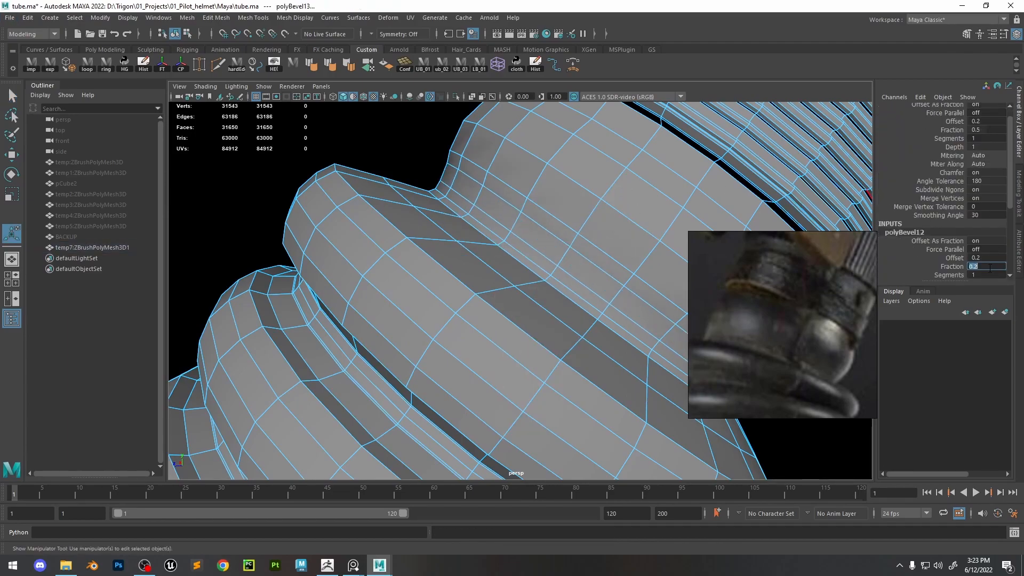
Select the edge loop just above the crease and slide it along the collar surface
middle_click_drag(637, 207, 610, 210, "alt")
right_click_drag(497, 230, 497, 205)
double_click(511, 251)
key("w")
left_click_drag(514, 226, 583, 299)
left_click_drag(549, 319, 553, 313)
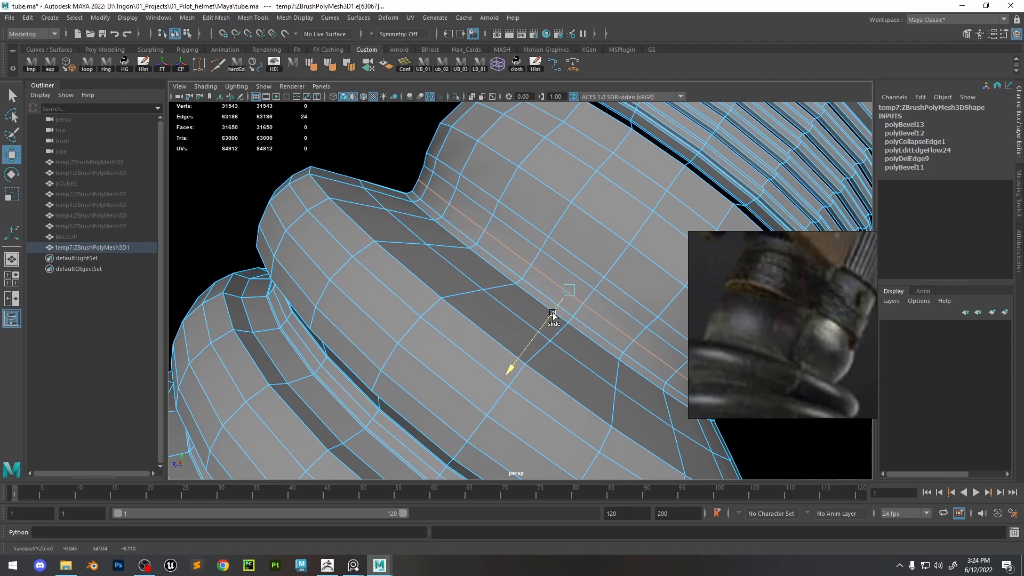
Undo the latest trial changes, extrude the ring of faces above the crease, and adjust the extruded faces slightly
key("ctrl+a")
key("ctrl+z")
key("ctrl+z")
key("ctrl+z")
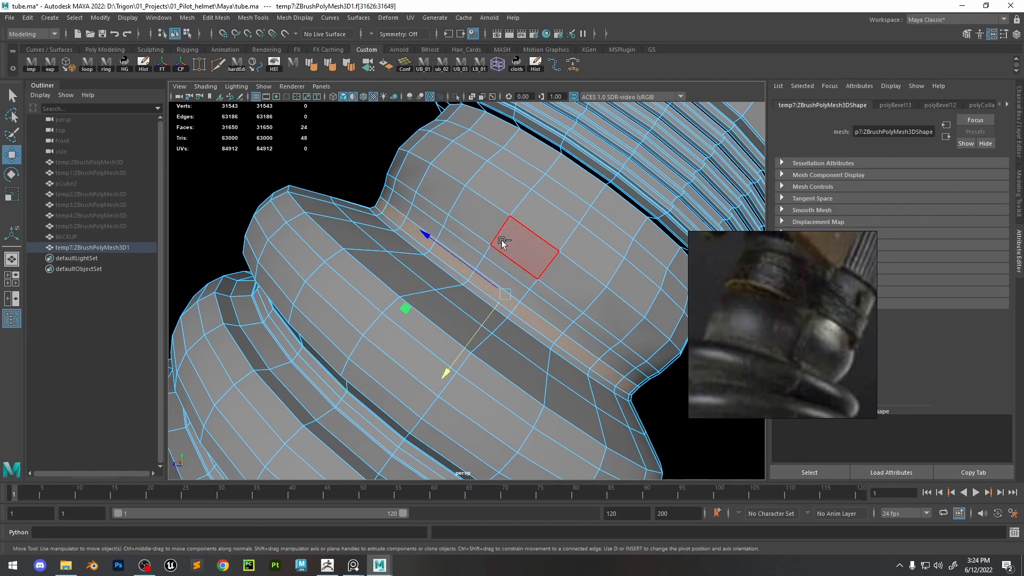
key("ctrl+e")
left_click_drag(498, 225, 494, 376, "alt")
mouse_move(463, 414)
left_mouse_down()
mouse_move(460, 404)
mouse_move(461, 418)
left_mouse_up()
Select the two edge loops bordering the extruded groove and bevel them with a fraction of 0.5
key("q")
right_click_drag(427, 368, 442, 317)
scroll(402, 331, "up", 2)
double_click(399, 332)
double_click(392, 348, "shift")
middle_click_drag(439, 262, 450, 264)
left_click_drag(451, 320, 458, 281, "alt")
scroll(465, 301, "up", 2)
left_click(672, 304)
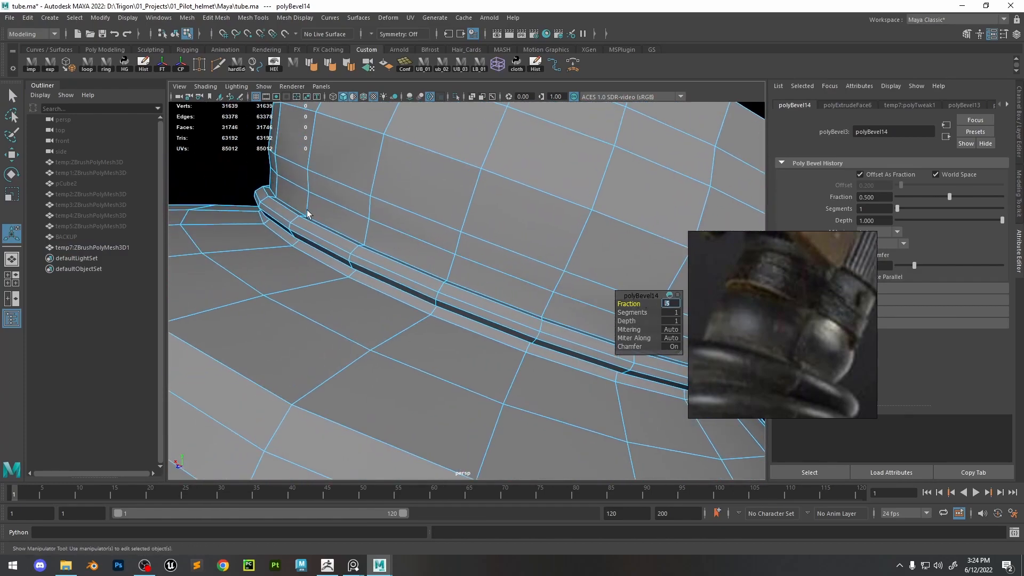
Collapse the short edges across the groove bevel and delete the surplus edge loop, undoing a trial scaling
left_click(352, 257)
double_click(436, 293, "shift")
right_click_drag(437, 291, 461, 215, "shift")
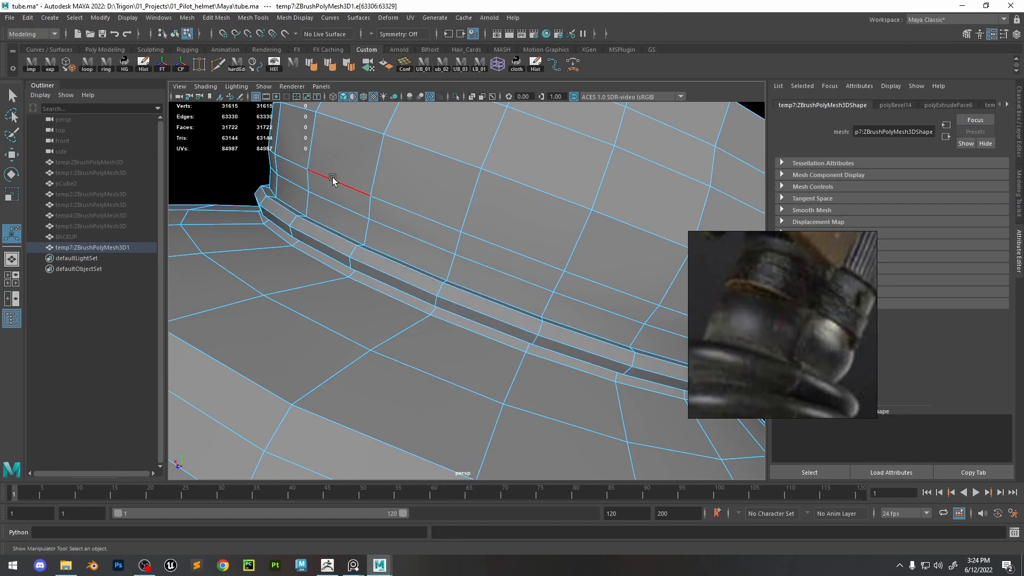
key("r")
left_click_drag(489, 299, 482, 312)
key("ctrl+z")
Insert two edge loops along the groove with Multi-Cut and delete the redundant loops beside them
left_click(217, 65)
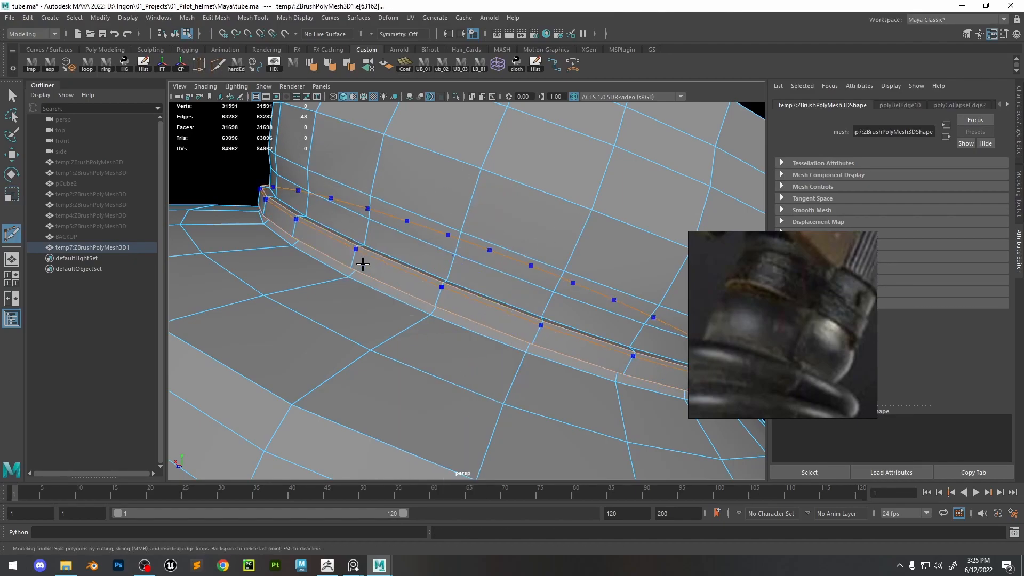
left_click(349, 261, "ctrl")
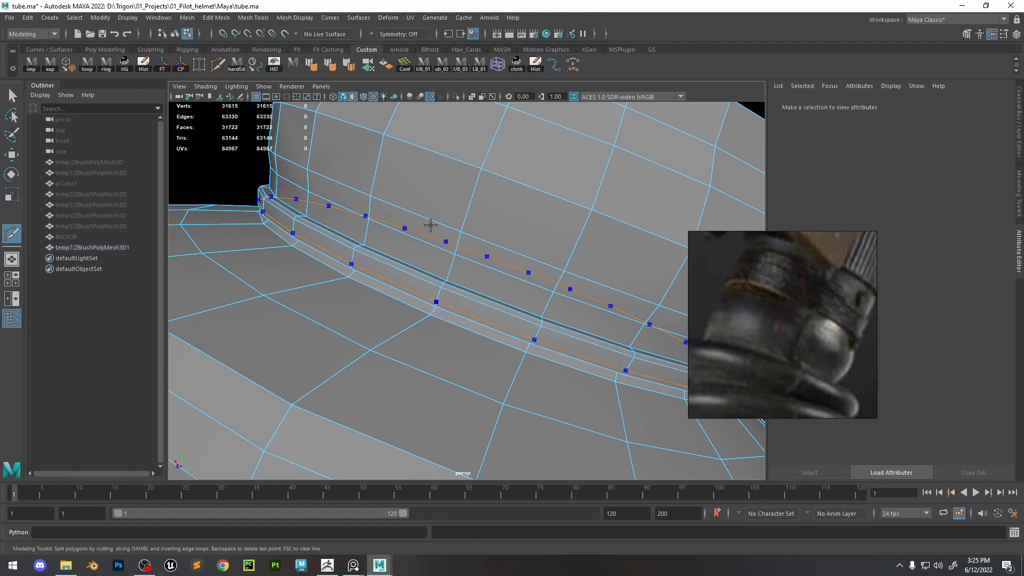
left_click(341, 206, "ctrl")
key("w")
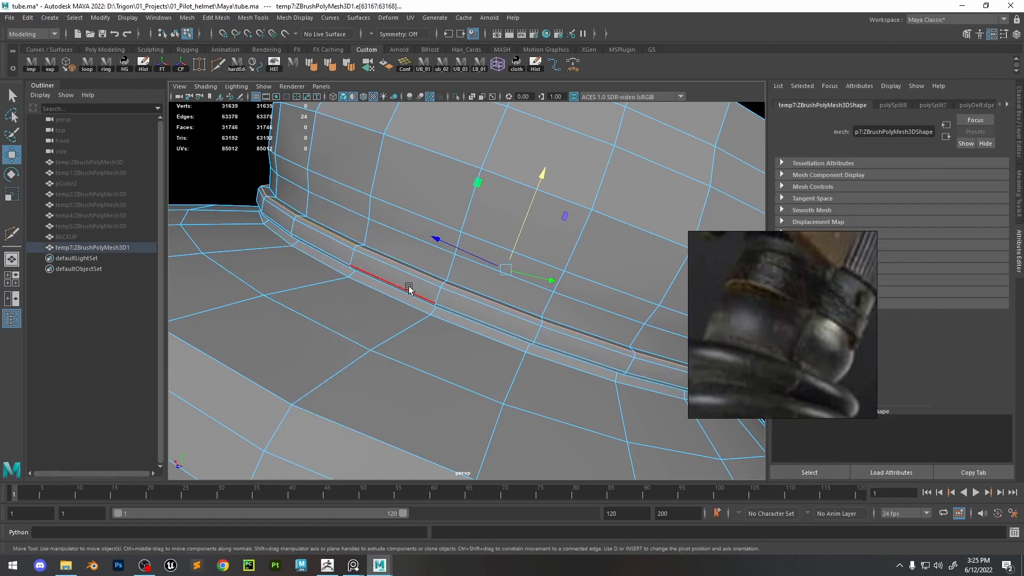
key("ctrl+Delete")
Undo a trial scaling of the two groove edge loops and bevel them with a fraction of 0.3
double_click(377, 261)
double_click(385, 282, "shift")
key("r")
left_click_drag(505, 273, 498, 309)
scroll(496, 264, "down", 5)
key("ctrl+z")
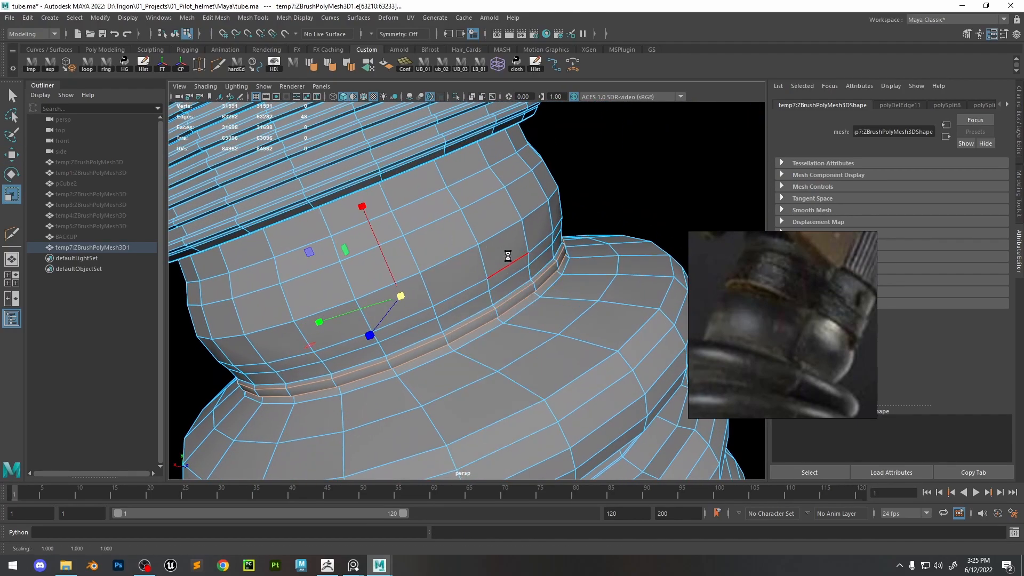
key("ctrl+b")
left_click_drag(492, 275, 689, 320)
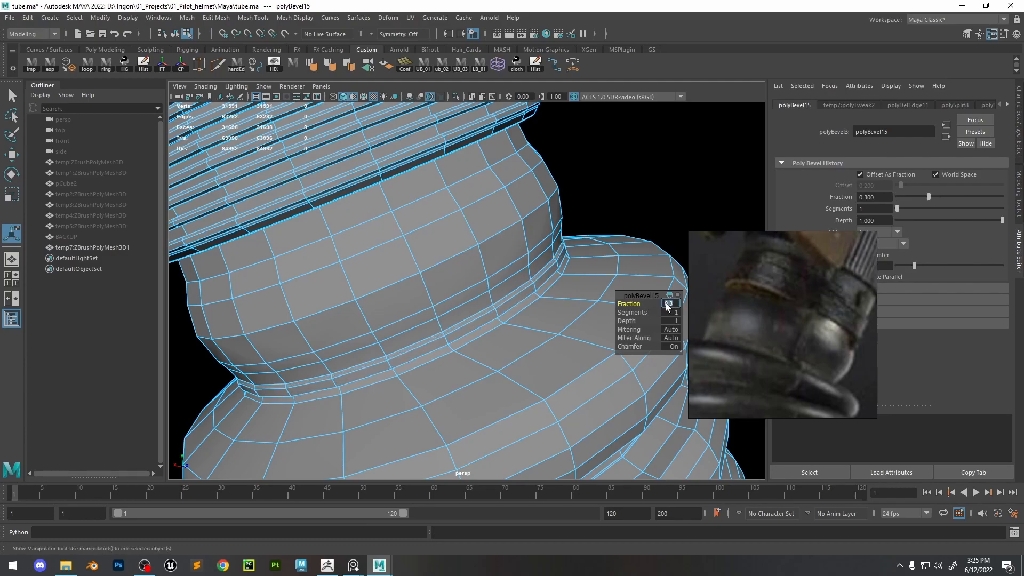
Return to object mode, export the whole tube as the temporary OBJ, and check it subdivided in ZBrush
left_click_drag(346, 369, 436, 261, "alt")
key("q")
left_click(578, 172)
left_click(415, 266)
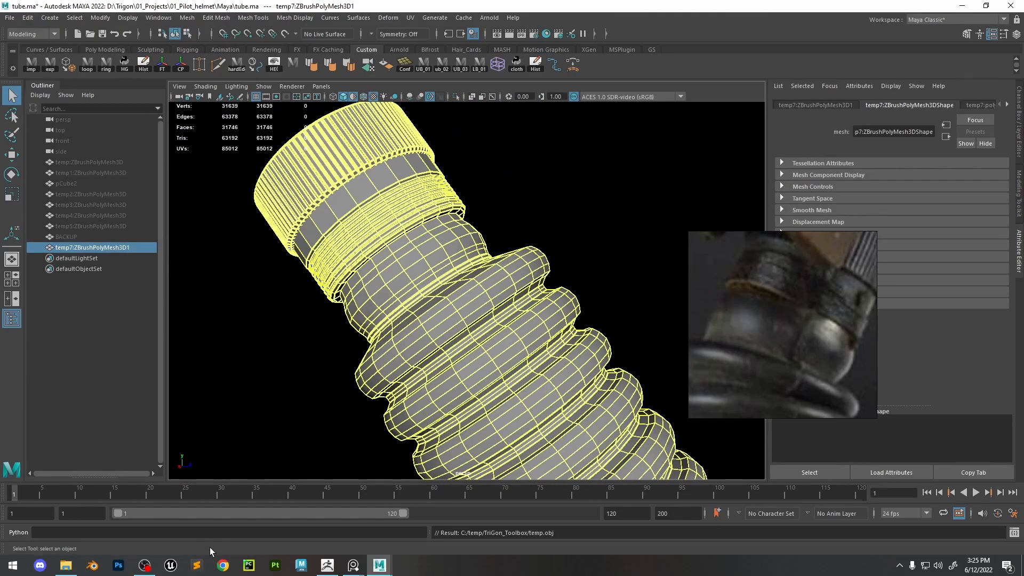
left_click(327, 565)
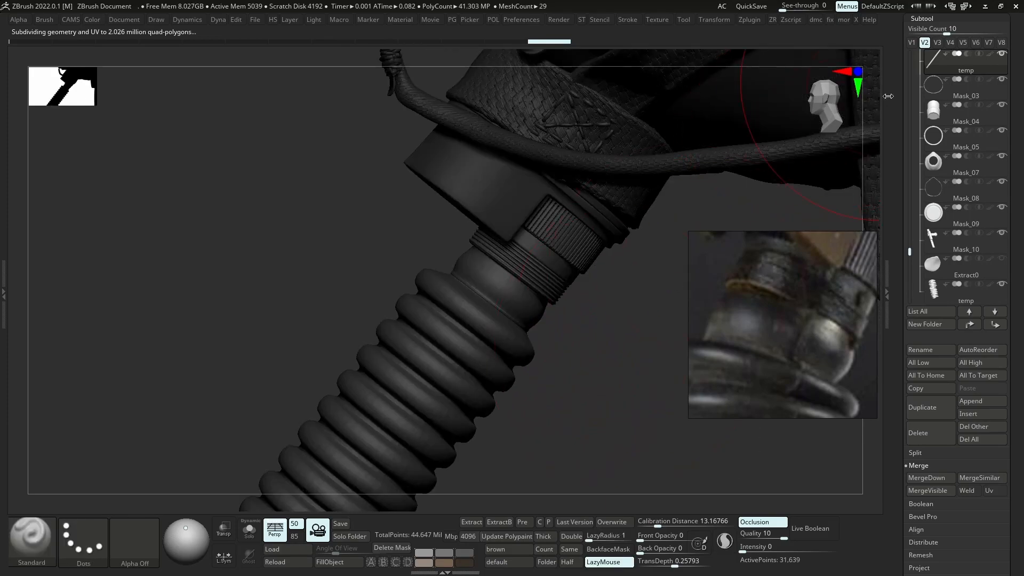
Switch back to Maya and delete the lower edge loop of the groove bevel in the crease
left_click(985, 8)
scroll(501, 340, "up", 6)
left_click_drag(500, 340, 467, 299, "alt")
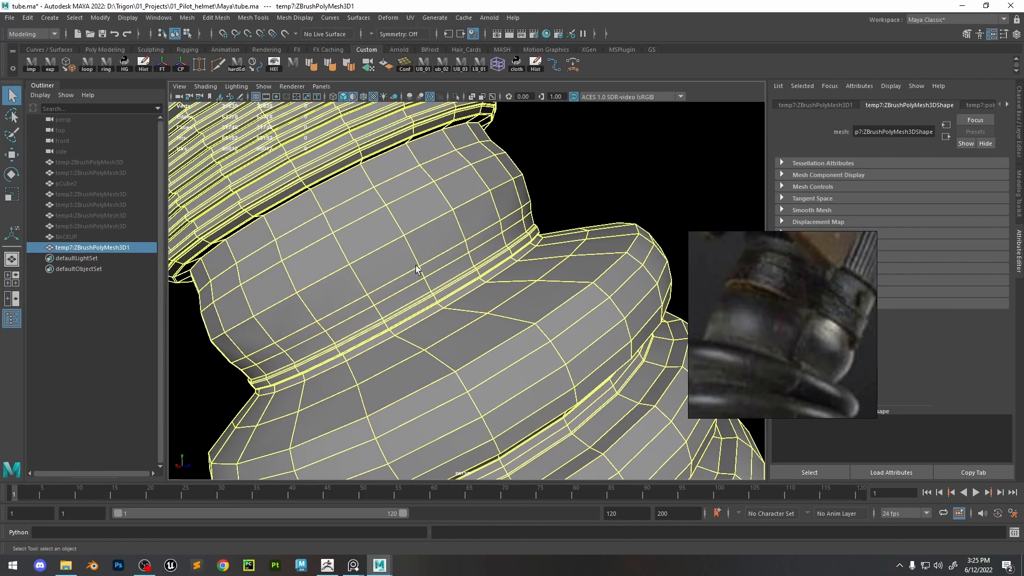
scroll(467, 299, "up", 6)
key("1")
left_click_drag(465, 258, 486, 251, "alt")
right_click_drag(486, 251, 490, 207)
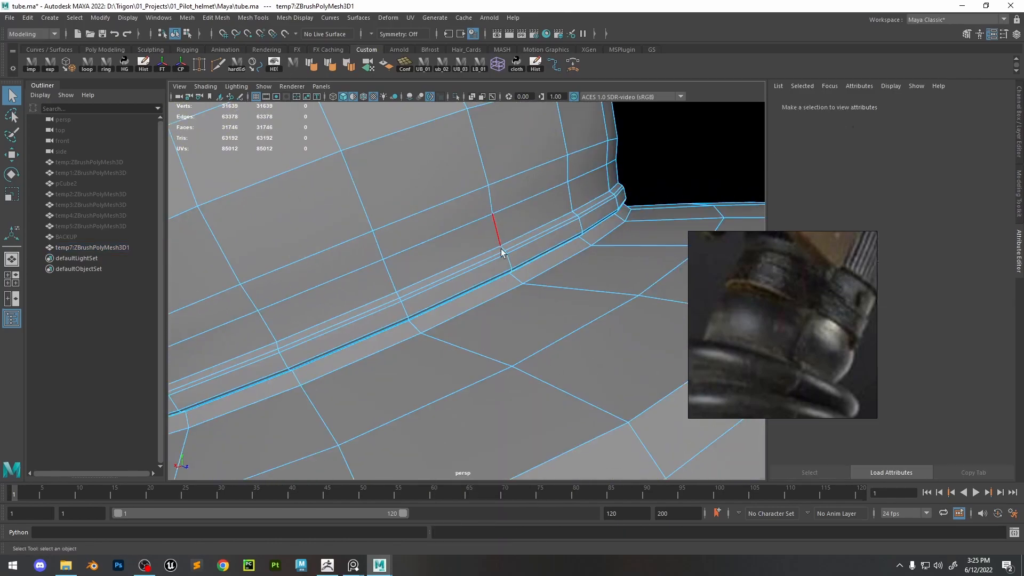
left_click(479, 266)
key("f")
scroll(479, 267, "down", 12)
left_click_drag(478, 267, 489, 313, "alt")
right_click_drag(490, 312, 801, 470, "alt")
double_click(492, 335)
double_click(492, 335)
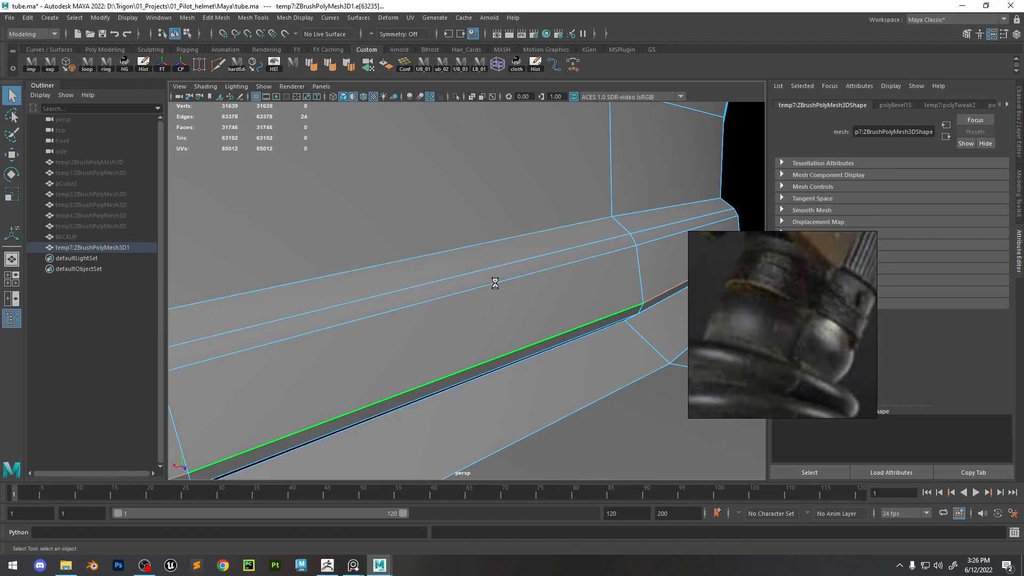
key("ctrl+Delete")
Clear the tube's construction history and delete the next tightly spaced edge loop above the crease
key("F8")
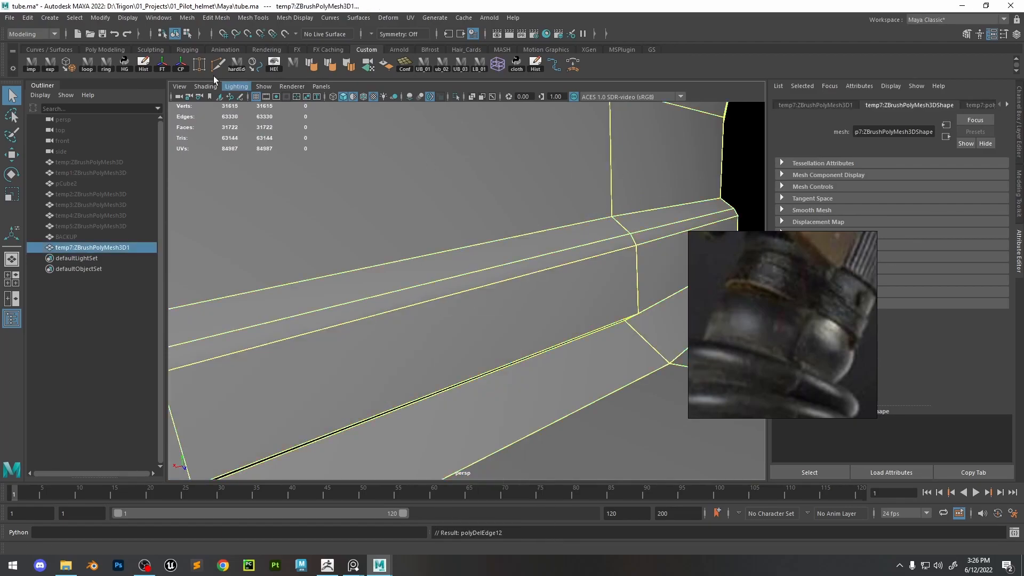
left_click(143, 64)
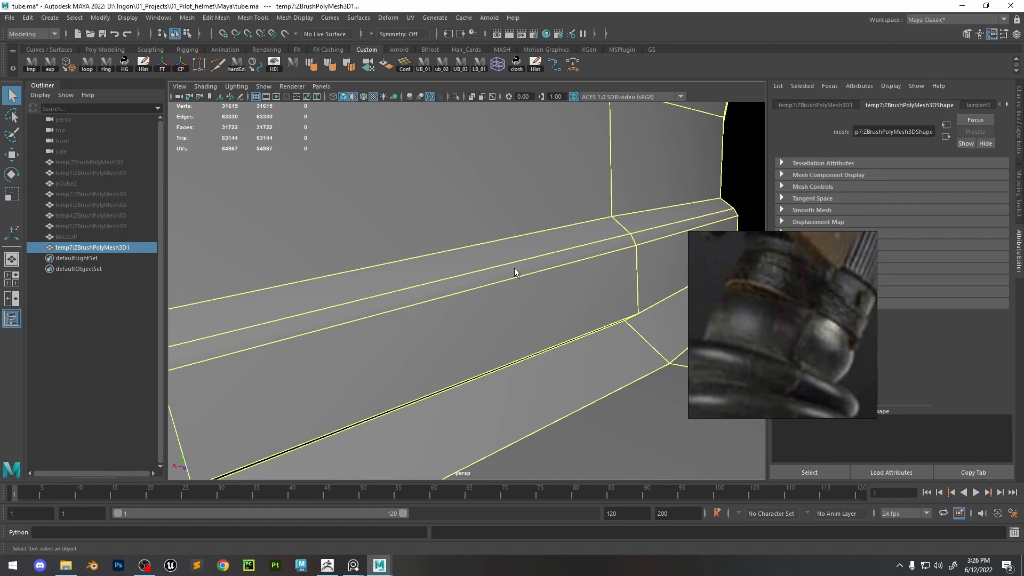
key("F10")
left_click(536, 273)
key("ctrl+Delete")
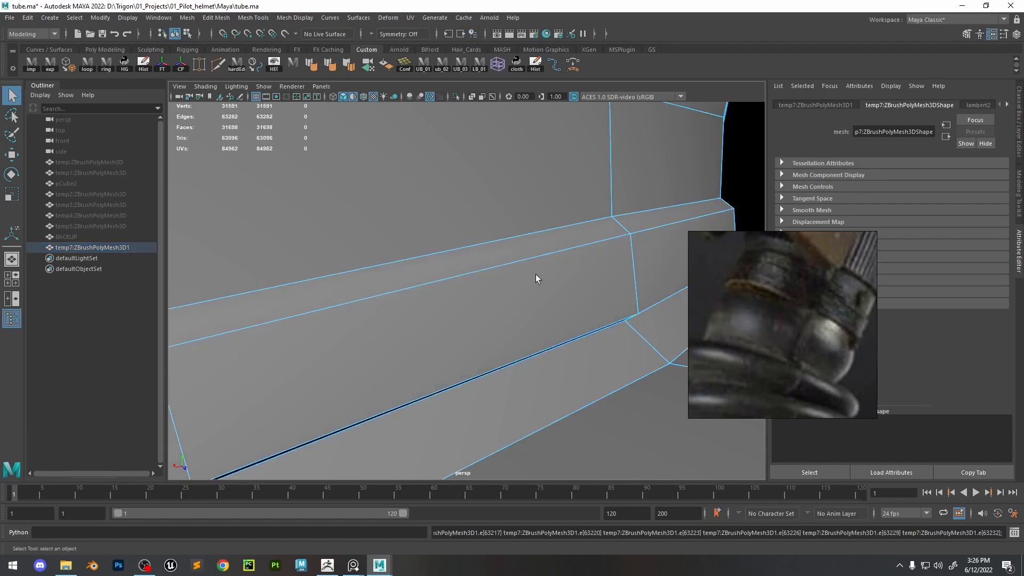
Delete the two remaining closely spaced edge loops of the groove between the collar and the first rib
right_click_drag(535, 274, 544, 288, "alt")
right_click_drag(457, 278, 479, 328, "alt")
left_click(459, 296)
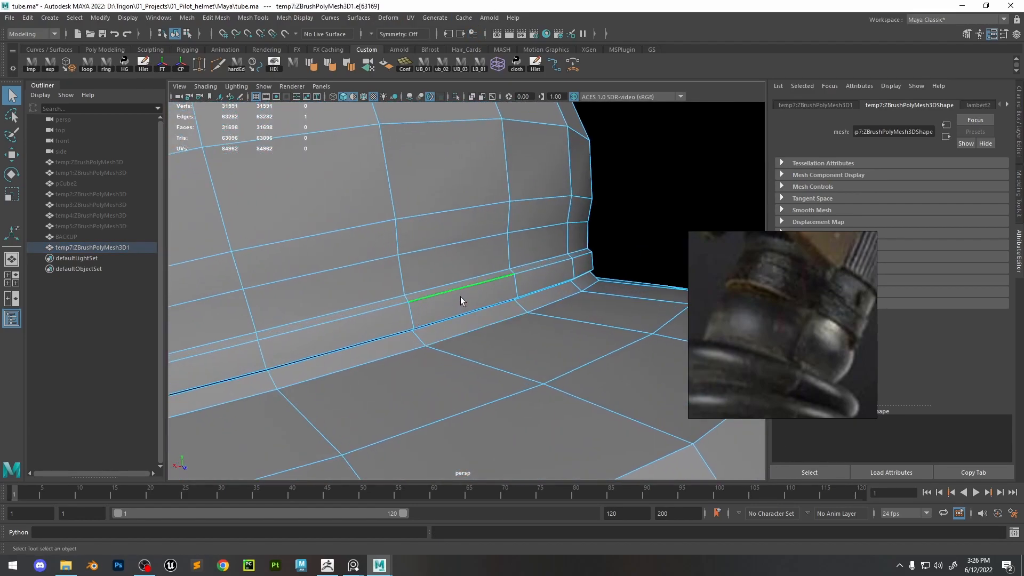
double_click(464, 293)
key("ctrl+Delete")
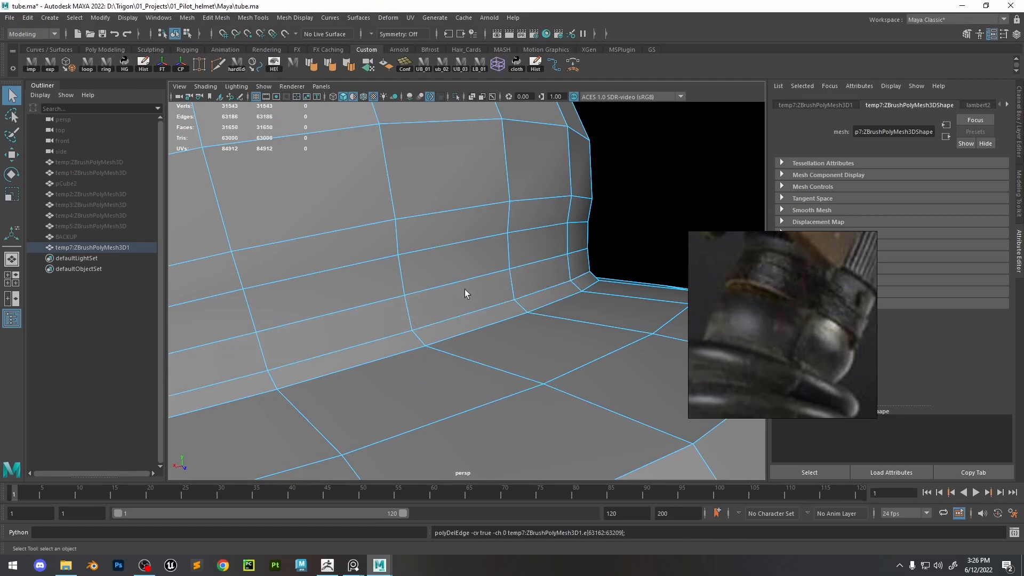
Insert an edge loop around the collar just above the crease and delete the existing loop directly below it
left_click(219, 59)
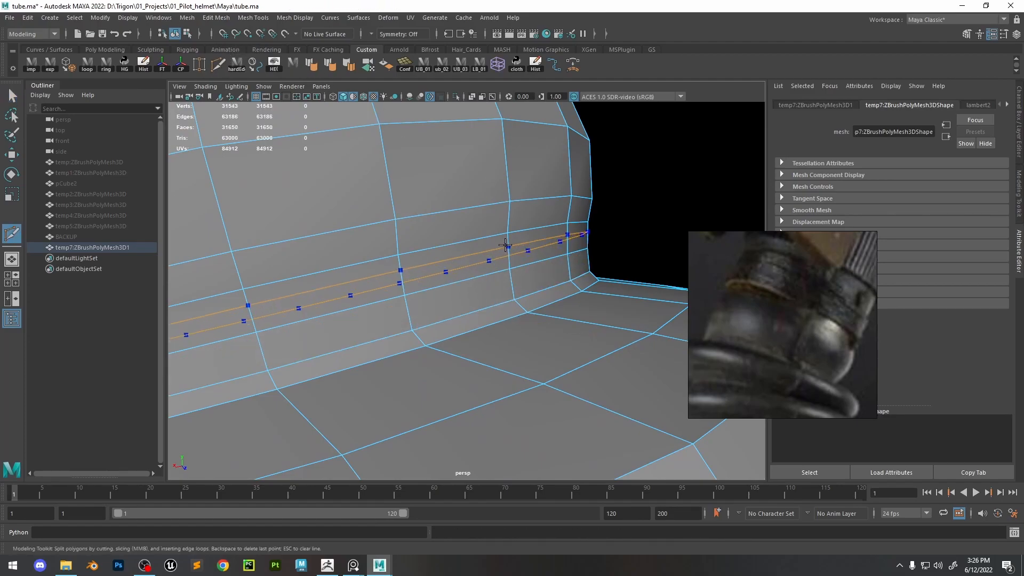
scroll(502, 249, "down", 10)
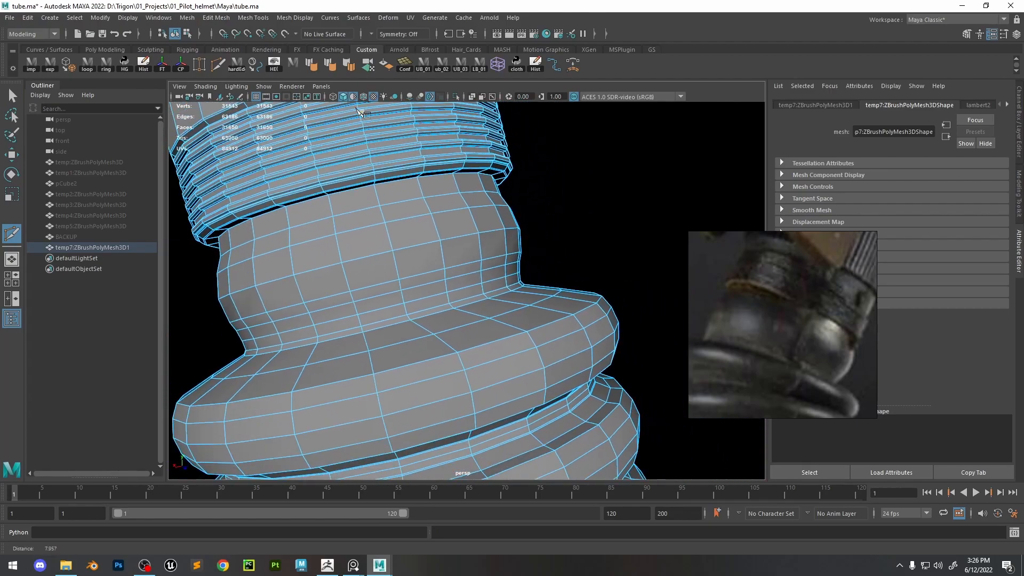
scroll(412, 274, "up", 10)
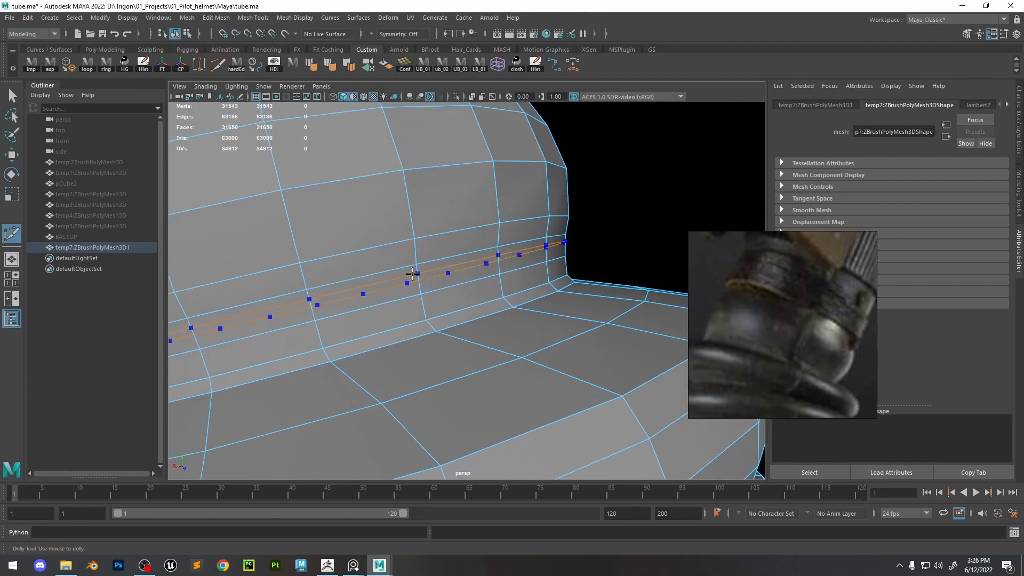
left_click(412, 274)
key("w")
right_click_drag(471, 235, 466, 283)
double_click(466, 280)
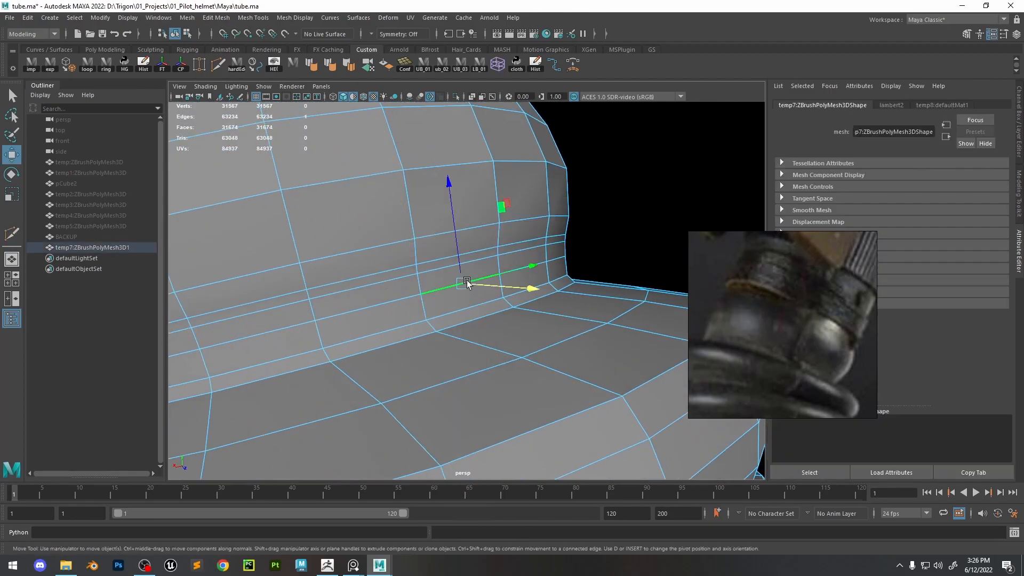
key("ctrl+Delete")
Insert two more edge loops with Multi-Cut between the new loop and the crease to bound a band of faces
right_click(448, 244)
right_click_drag(450, 213, 450, 211)
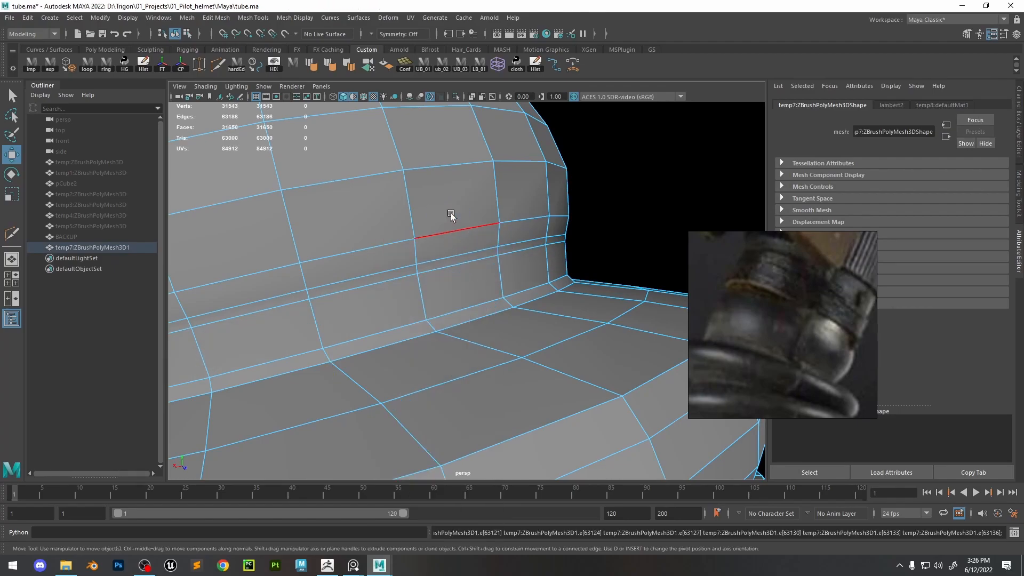
key("y")
scroll(487, 264, "up", 3)
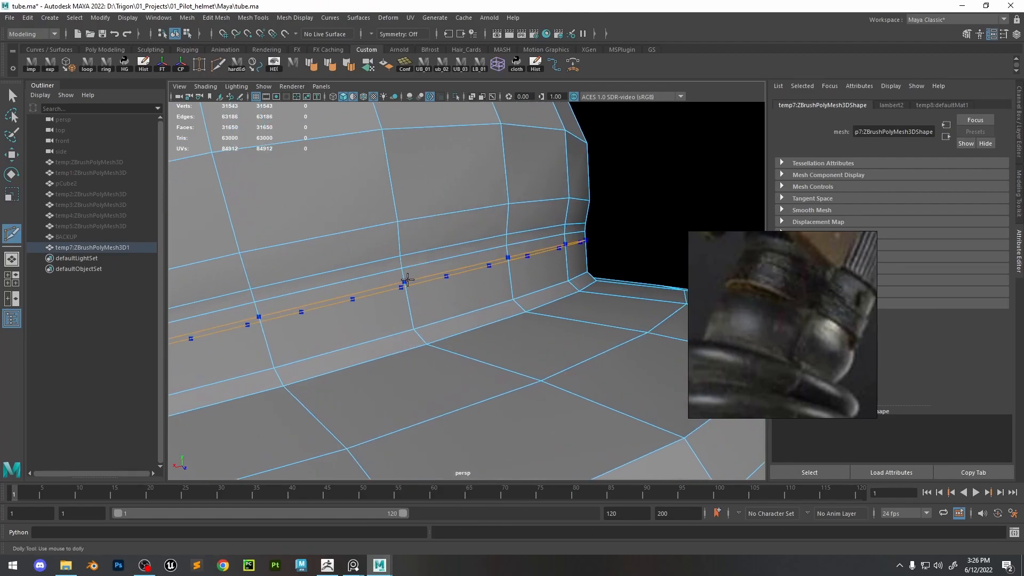
left_click(406, 275, "ctrl")
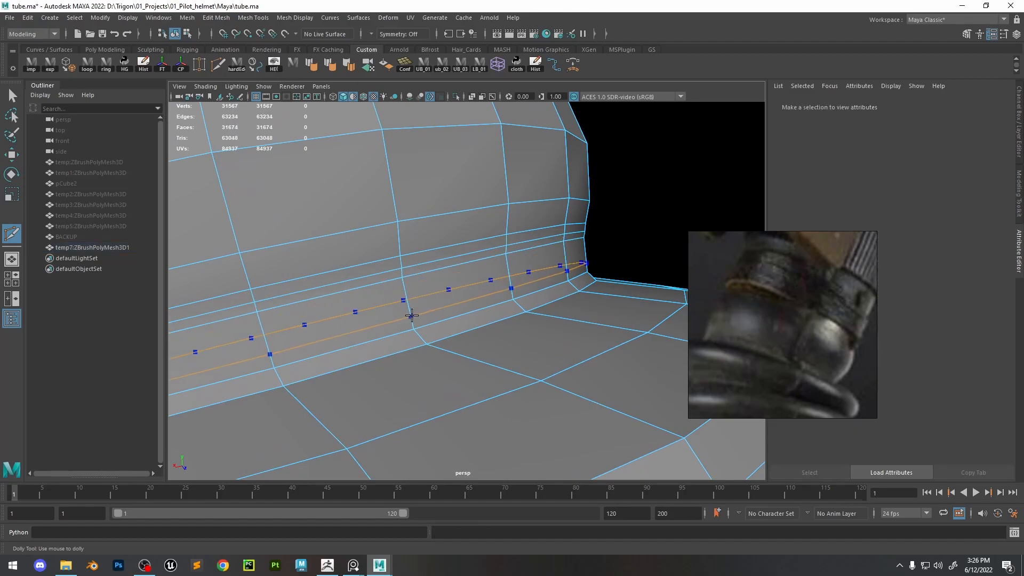
key("w")
Select the band of faces between the two new loops all around the collar and scale it outward
right_click_drag(448, 252, 450, 273, "shift")
double_click(358, 299, "shift")
key("r")
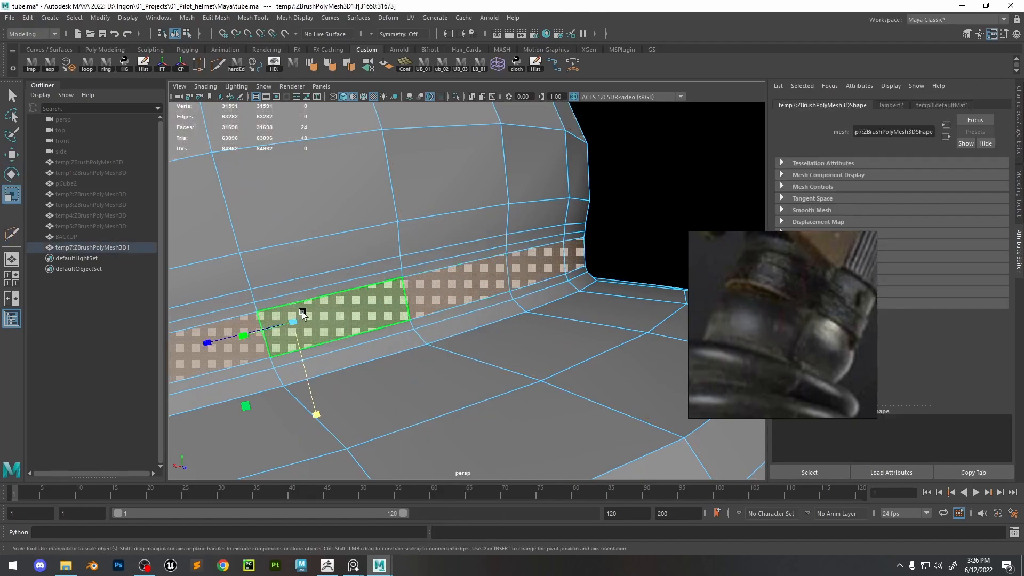
Try beveling the raised band's two border edge loops and export the tube for a check in ZBrush
right_click_drag(422, 255, 554, 237, "shift")
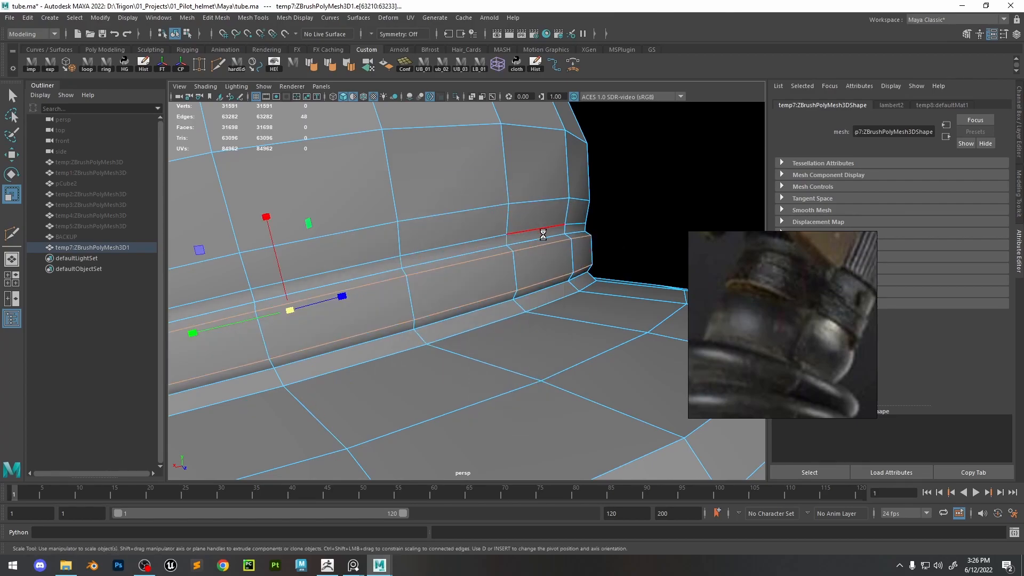
left_click_drag(536, 283, 466, 263, "alt")
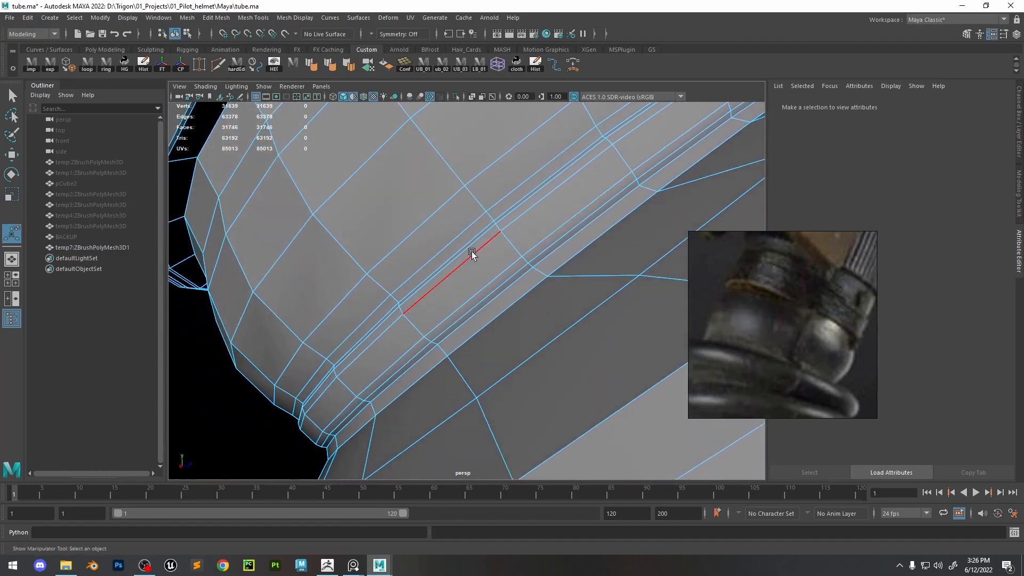
left_click(596, 289)
right_click_drag(597, 289, 316, 137, "alt")
left_click(50, 64)
left_click(327, 565)
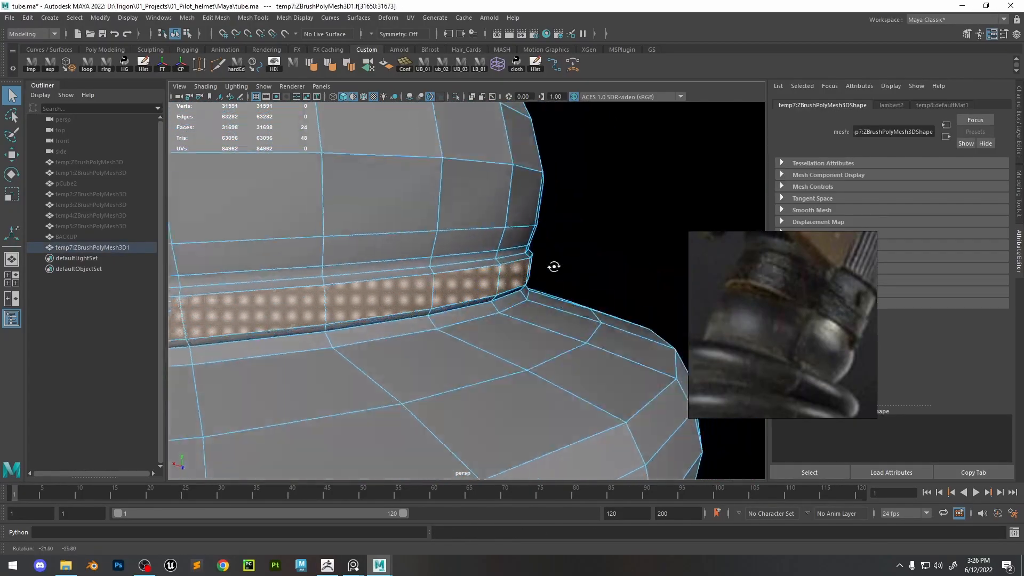
Bevel the raised band's two border edge loops with a fraction of 0.2
double_click(490, 265)
key("r")
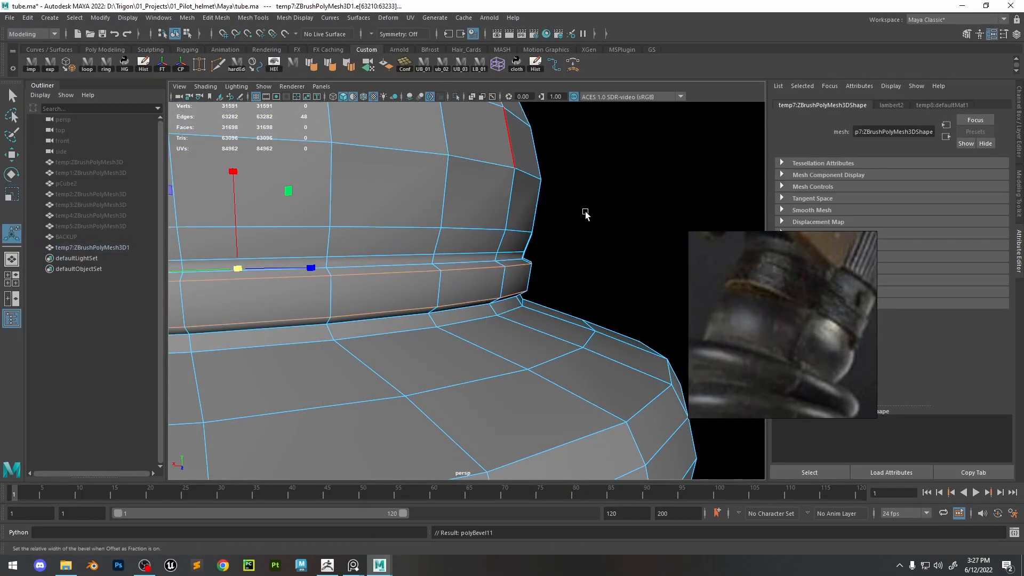
key("ctrl+b")
double_click(886, 197)
type("0.2")
key("Return")
Return to object mode, export the tube as the temporary OBJ, and load it subdivided in ZBrush
key("q")
right_click_drag(559, 194, 635, 187)
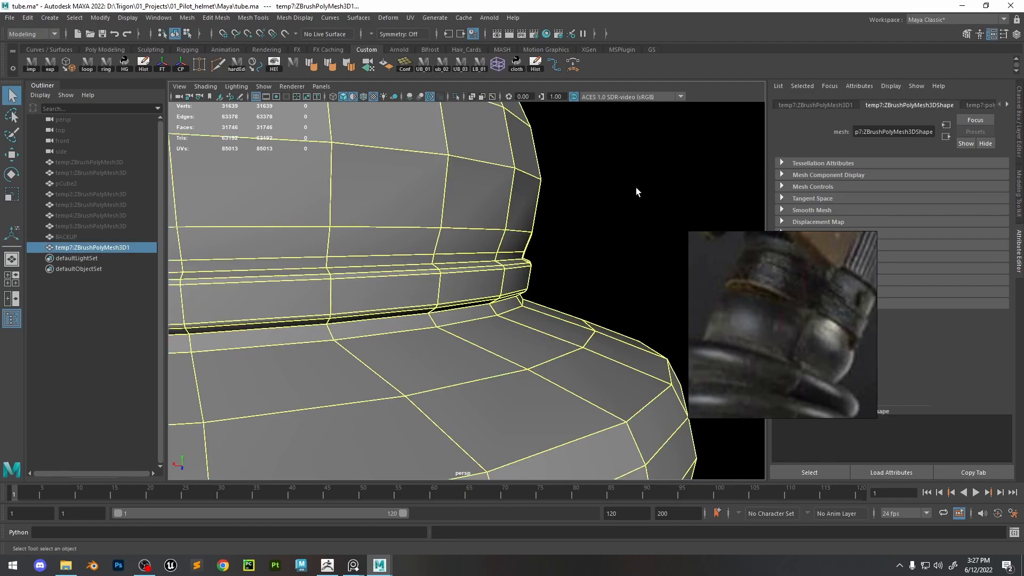
left_click_drag(635, 187, 341, 297, "alt")
left_click(340, 297)
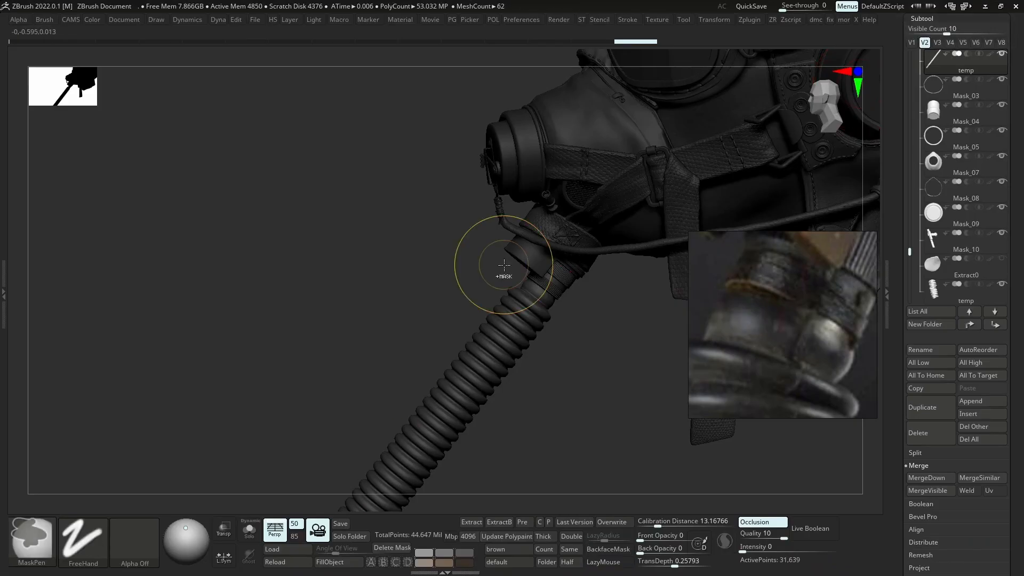
mouse_move(544, 297)
right_mouse_down("ctrl")
mouse_move(724, 438)
mouse_move(655, 391)
right_mouse_up("ctrl")
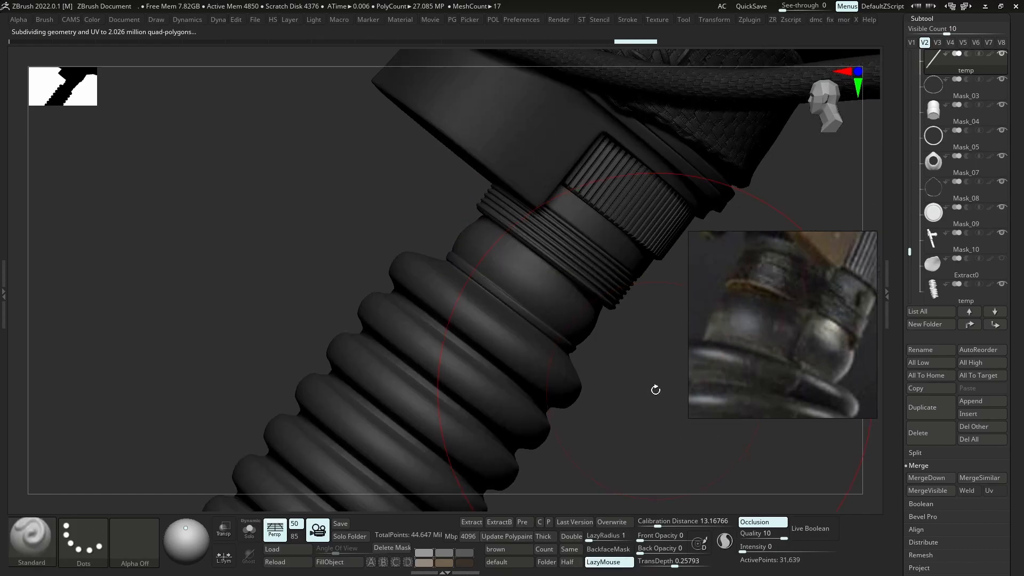
Examine the crease and raised band on the hose at different subdivision levels, with and without the wireframe
right_click_drag(656, 389, 569, 311, "ctrl")
mouse_move(585, 362)
right_mouse_down()
mouse_move(608, 369)
mouse_move(537, 329)
mouse_move(583, 370)
mouse_move(525, 298)
mouse_move(603, 359)
right_mouse_up()
key("shift+f")
key("shift+d")
mouse_move(530, 274)
right_mouse_down()
mouse_move(484, 262)
mouse_move(524, 266)
mouse_move(513, 211)
right_mouse_up()
key("d")
key("shift+f")
right_click_drag(592, 304, 561, 217, "alt")
Switch back to Maya and examine the tube's connector and ribs from several angles
left_click(984, 7)
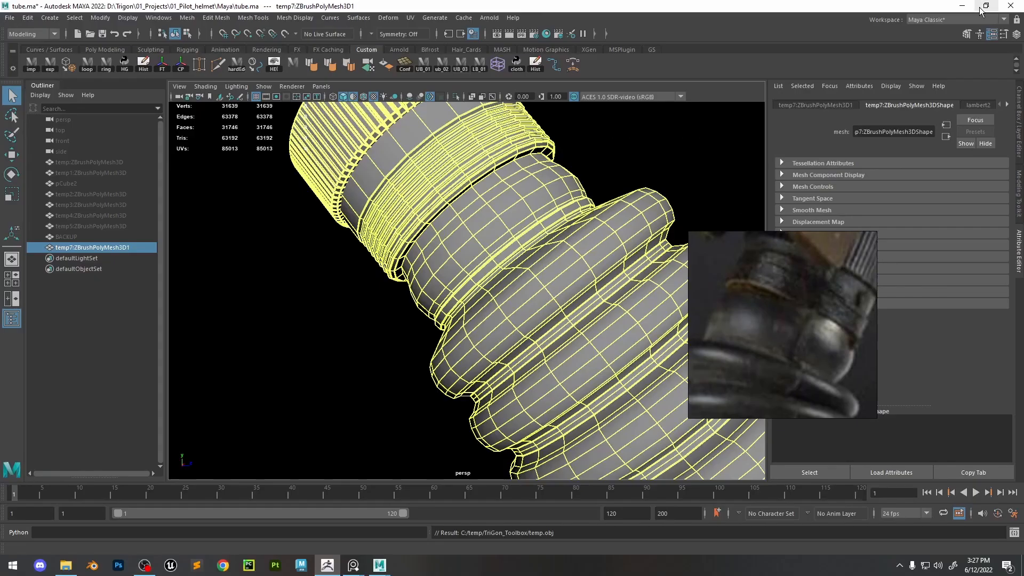
right_click_drag(571, 279, 532, 230, "alt")
key("1")
left_click_drag(532, 230, 460, 262, "alt")
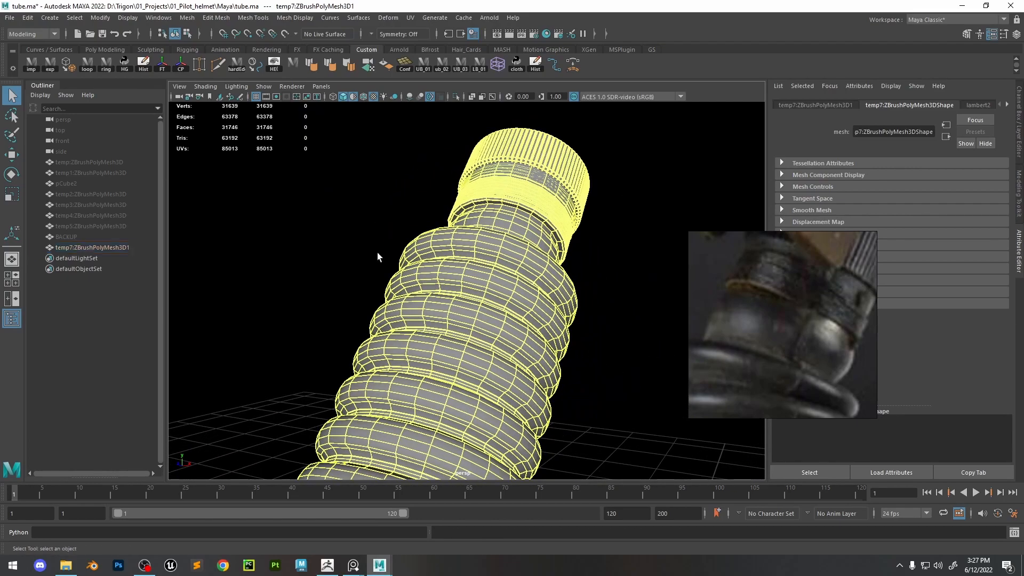
left_click(377, 252)
right_click_drag(573, 240, 538, 173, "alt")
left_click_drag(536, 223, 488, 261, "alt")
right_click_drag(480, 336, 502, 342, "alt")
left_click(459, 300)
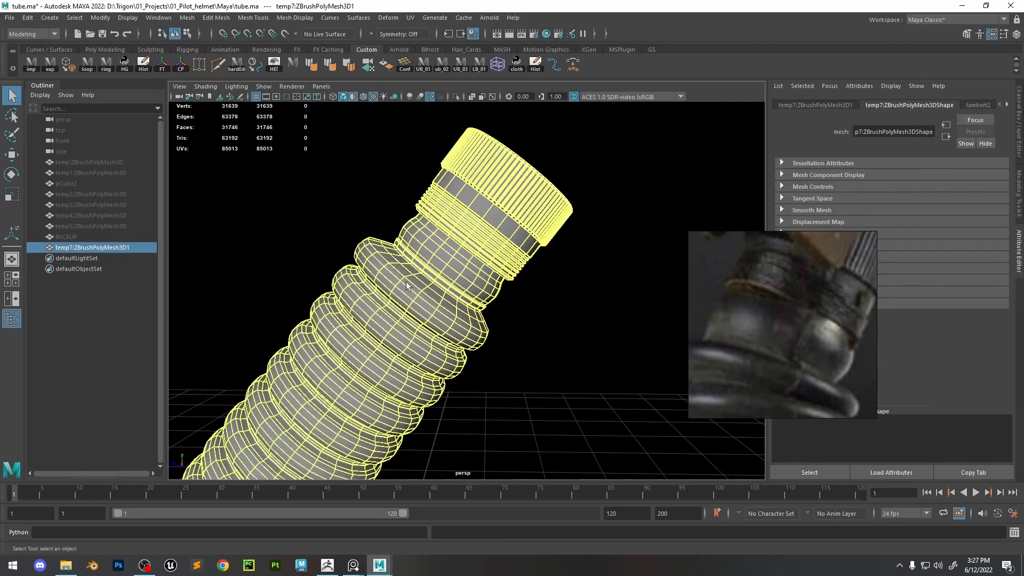
Select an edge loop running lengthwise along the hose, across the ribs and collar, and bevel it
middle_click_drag(475, 303, 560, 284, "alt")
right_click_drag(533, 272, 501, 233, "alt")
double_click(515, 232)
left_click_drag(501, 233, 464, 267, "alt")
right_click_drag(427, 256, 459, 299, "alt")
left_click_drag(459, 299, 425, 268, "alt")
right_click_drag(528, 240, 460, 296, "alt")
left_click_drag(459, 296, 581, 247, "alt")
middle_click_drag(581, 247, 484, 277, "alt")
right_click_drag(484, 277, 477, 266, "alt")
right_click_drag(471, 232, 547, 226, "shift")
left_click_drag(502, 158, 567, 245, "alt")
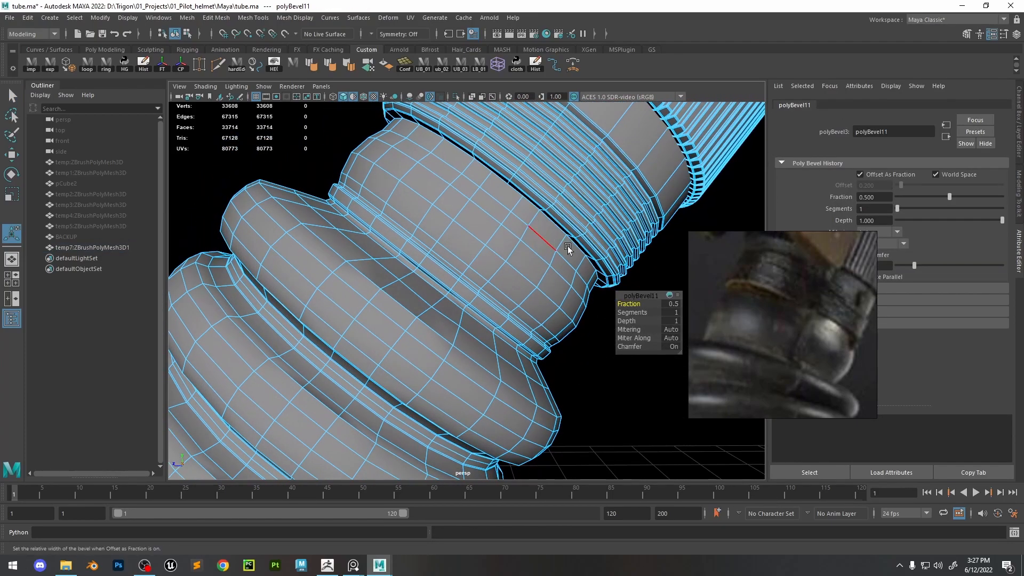
Try the lengthwise bevel at fraction 0.3 with 2 segments, and settle on fraction 0.1 with 1 segment
left_click(671, 304)
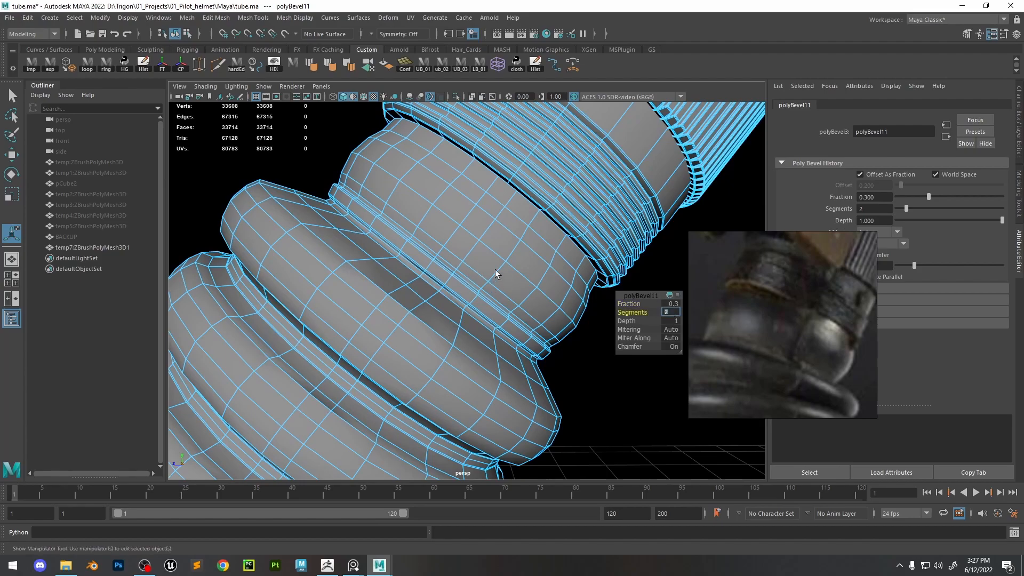
scroll(480, 282, "up", 3)
left_click(670, 304)
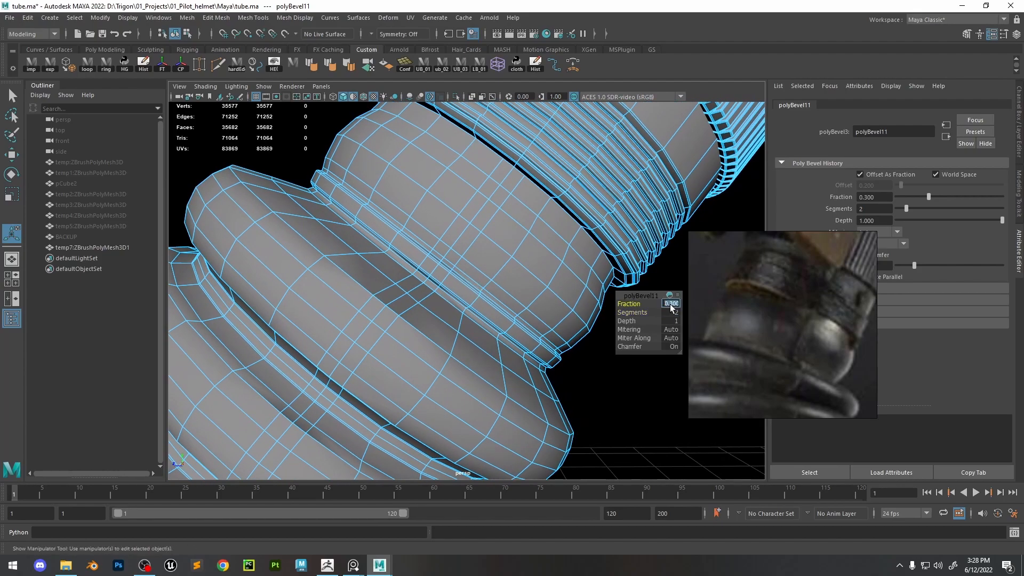
key("1")
scroll(457, 321, "down", 5)
scroll(456, 322, "up", 9)
left_click(674, 313)
type("1")
key("Return")
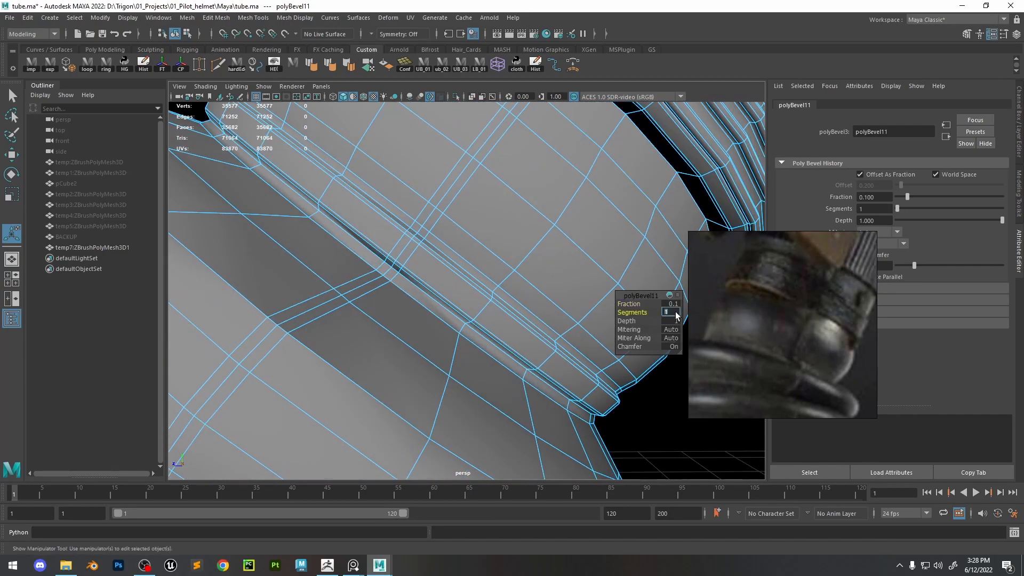
Try extruding the narrow lengthwise face strip created by the bevel, and undo the extrusion
right_click_drag(419, 238, 416, 262)
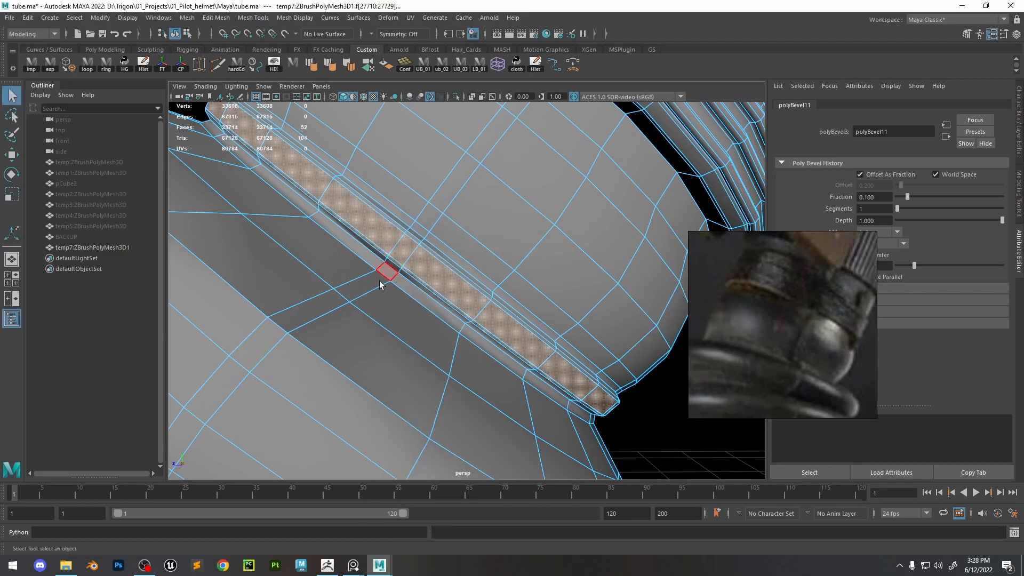
left_click(360, 286)
double_click(318, 303, "shift")
scroll(396, 323, "down", 8)
left_click_drag(376, 253, 635, 340, "alt")
scroll(613, 334, "up", 4)
scroll(540, 312, "down", 8)
left_click_drag(528, 304, 378, 296, "alt")
scroll(378, 295, "up", 2)
scroll(505, 303, "up", 5)
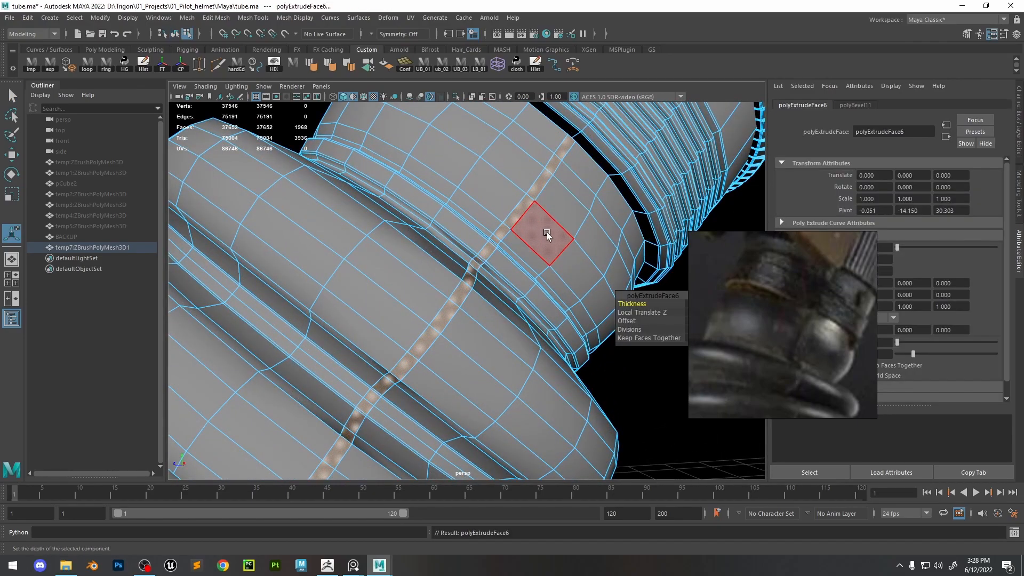
key("ctrl+z")
key("ctrl+z")
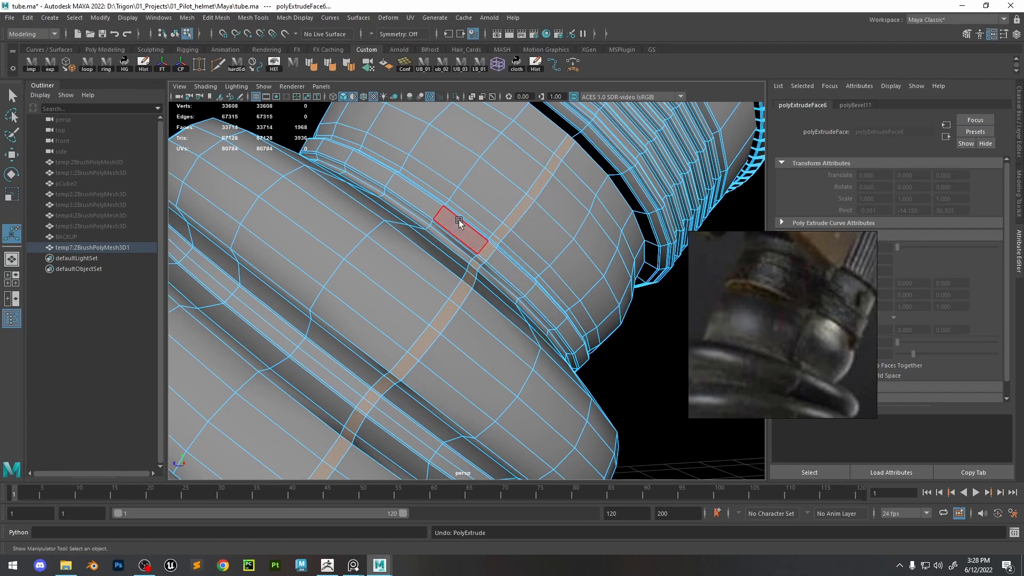
Insert three lengthwise edge loops inside the narrow strip, one near each border and one along its centre
scroll(466, 238, "up", 3)
left_click(215, 64)
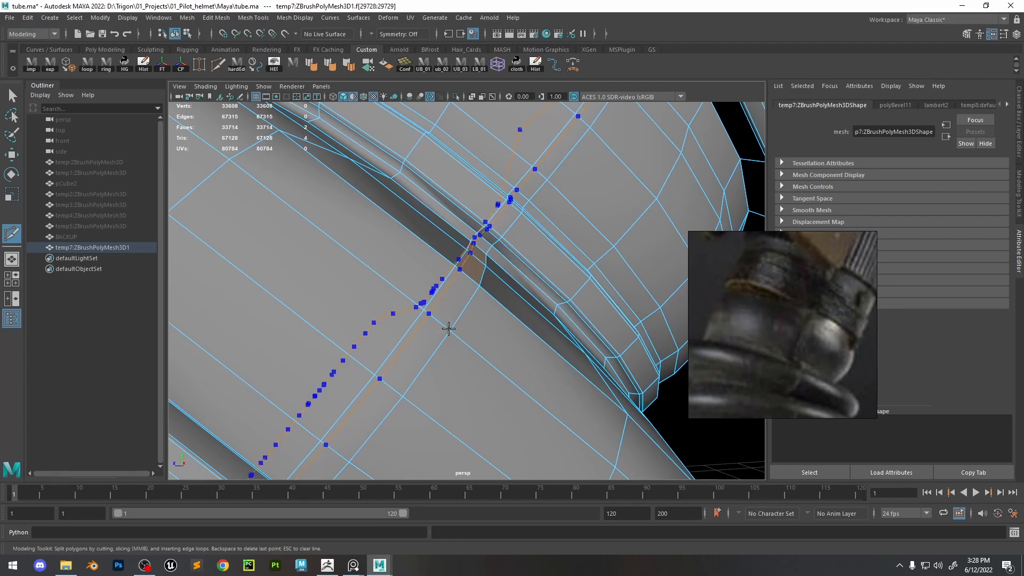
left_click(445, 324, "ctrl")
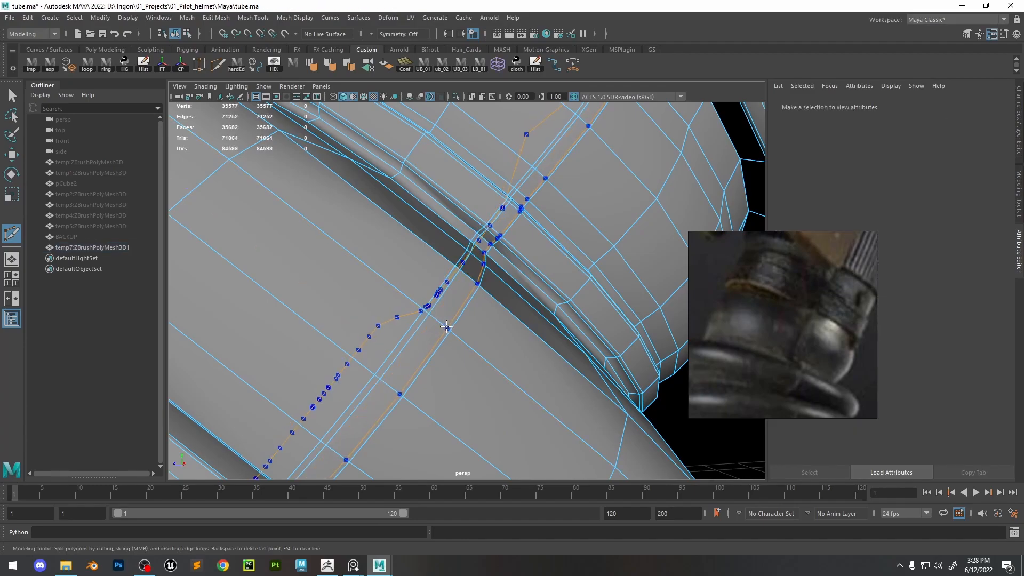
left_click(446, 326, "ctrl")
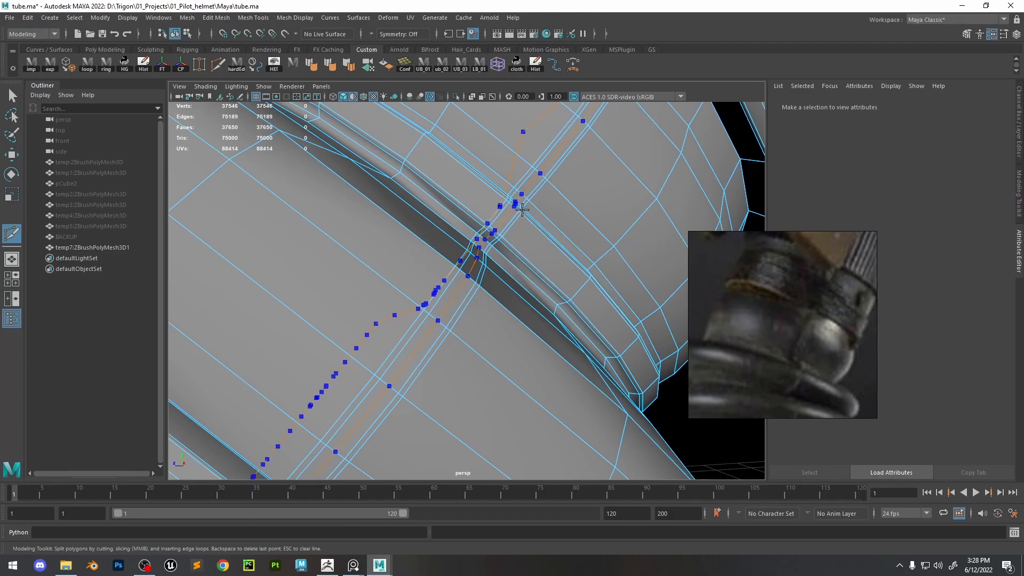
key("w")
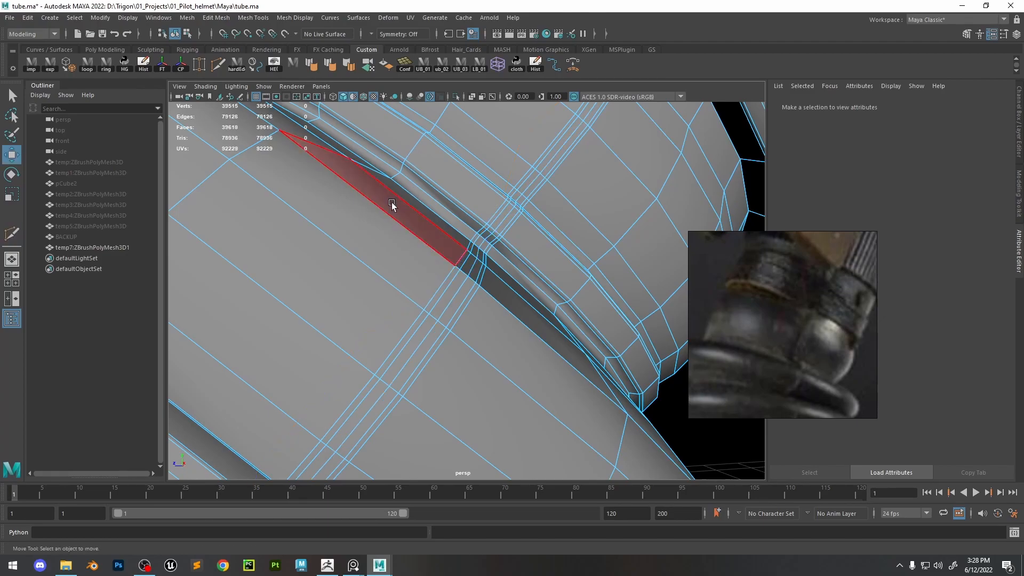
Select the two central face loops of the lengthwise strip and extrude them outward into a raised seam
key("F8")
key("F11")
left_click(431, 322)
double_click(421, 353, "shift")
scroll(422, 353, "down", 8)
left_click_drag(426, 267, 664, 240, "alt")
key("ctrl+e")
left_click_drag(631, 304, 634, 305)
left_click_drag(533, 278, 299, 197, "alt")
right_click_drag(299, 196, 538, 291, "alt")
middle_click_drag(537, 292, 543, 292)
Set the seam extrusion's thickness to 0.02 after trying 0.05
left_click(693, 304)
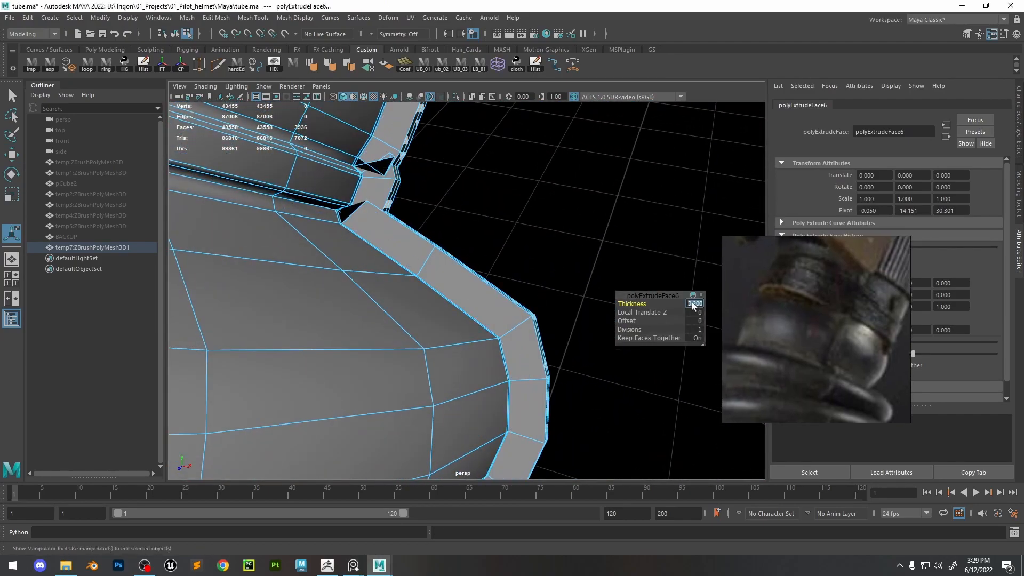
type(".05")
key("Return")
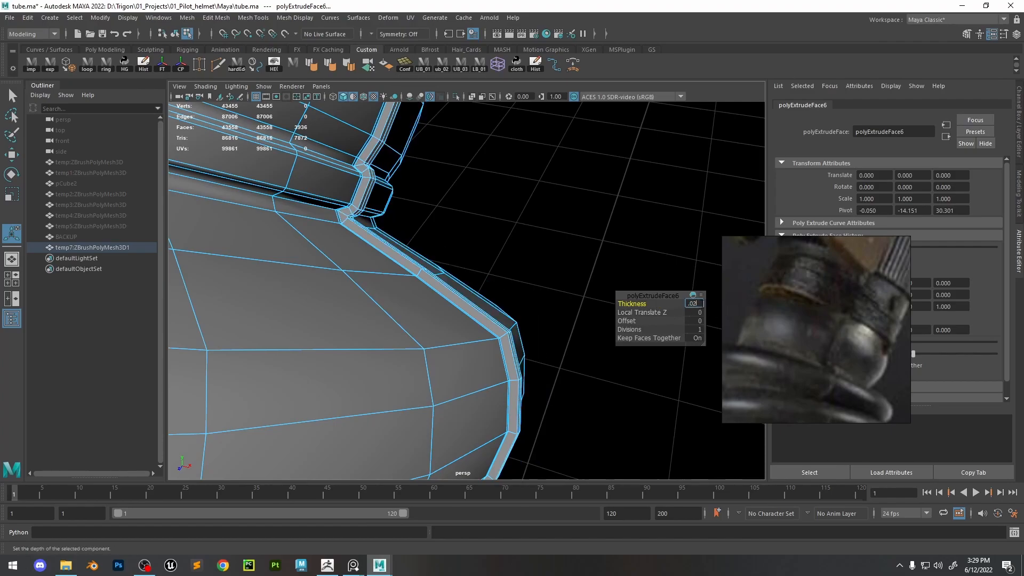
key("Return")
left_click_drag(512, 278, 443, 244, "alt")
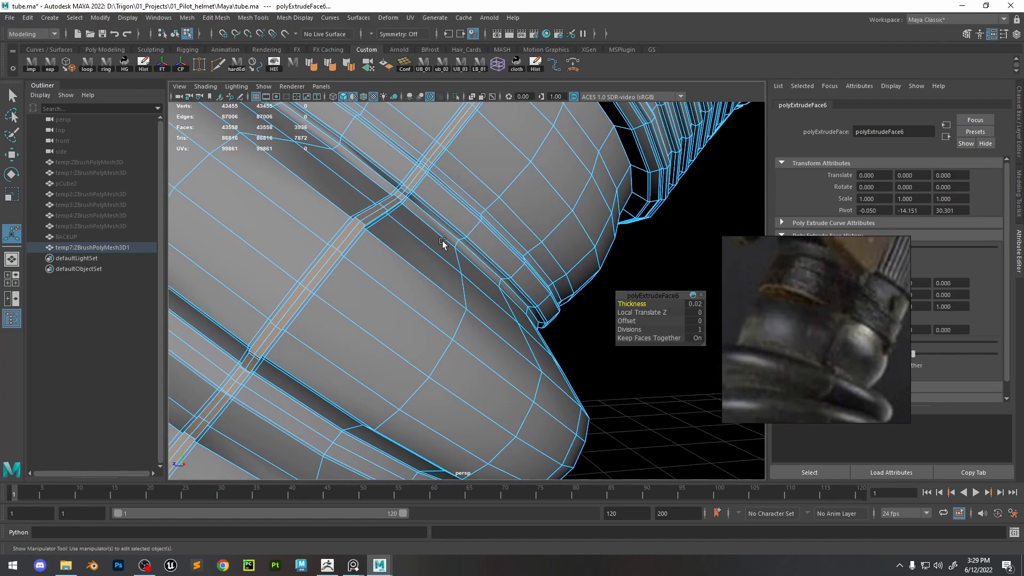
left_click(696, 304)
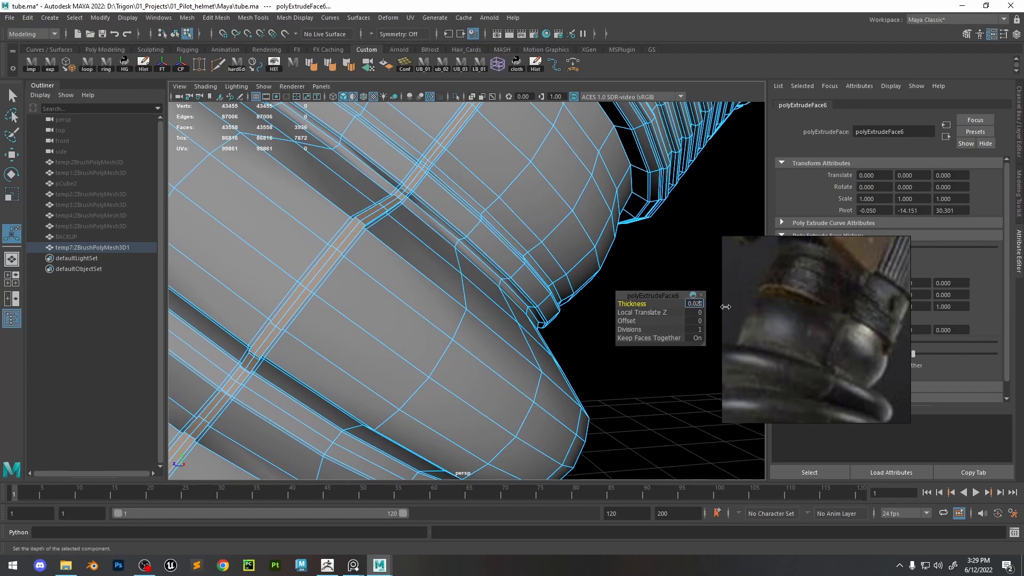
key("Return")
Return to object mode and examine the raised seam closely where it crosses the crease and first rib
left_click_drag(533, 288, 277, 237, "alt")
right_click_drag(312, 264, 407, 169)
left_click(407, 168)
mouse_move(408, 169)
left_mouse_down("alt")
mouse_move(407, 279)
mouse_move(385, 271)
mouse_move(422, 286)
mouse_move(496, 277)
left_mouse_up("alt")
left_click(422, 287)
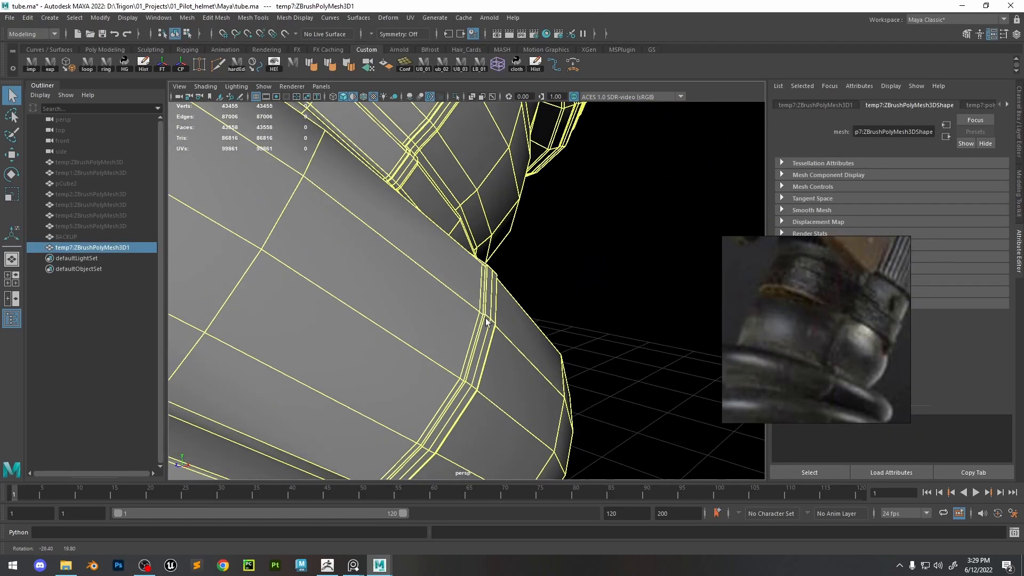
scroll(496, 278, "up", 4)
Open the seam extrusion's settings and undo the extrusion back to the selected face loops of the strip
key("ctrl+a")
left_click_drag(849, 295, 761, 273)
left_click(927, 226)
scroll(992, 197, "down", 5)
scroll(992, 198, "down", 5)
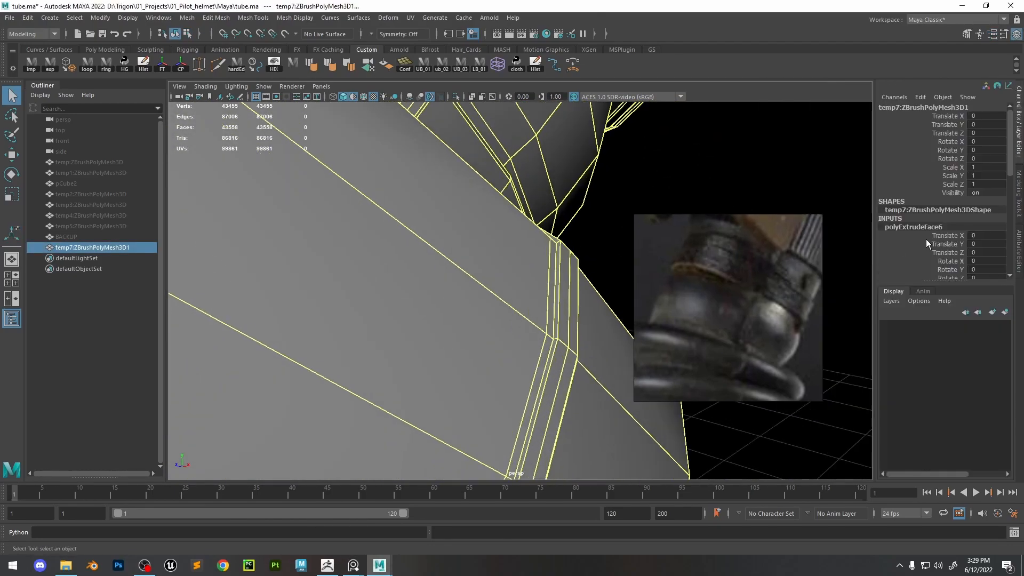
key("ctrl+z")
key("ctrl+z")
key("ctrl+z")
key("ctrl+z")
key("ctrl+z")
key("ctrl+z")
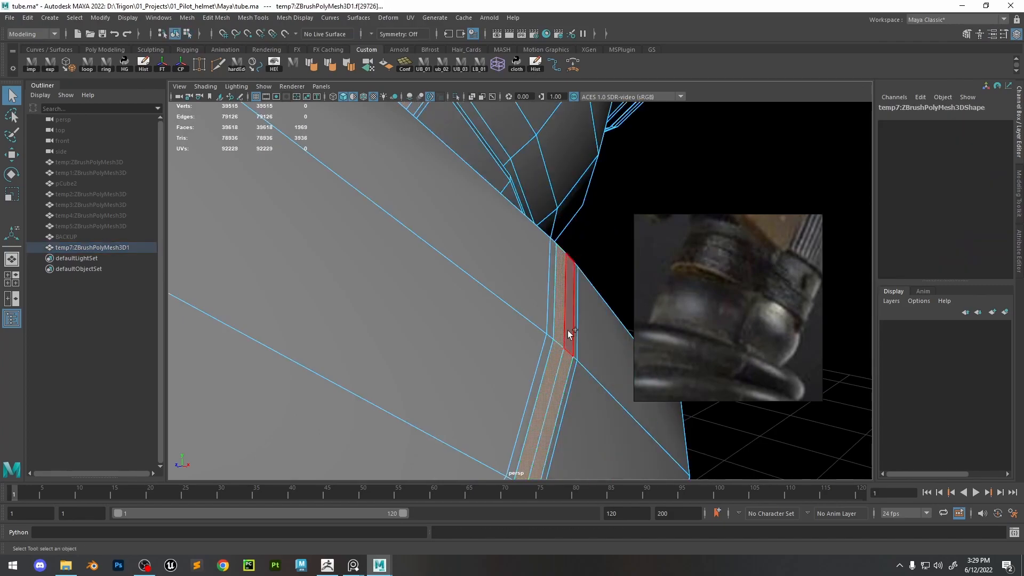
Extrude the selected strip faces again with a thickness of 0.02 after trying 0.15 and 0
key("ctrl+e")
type(".15")
key("Return")
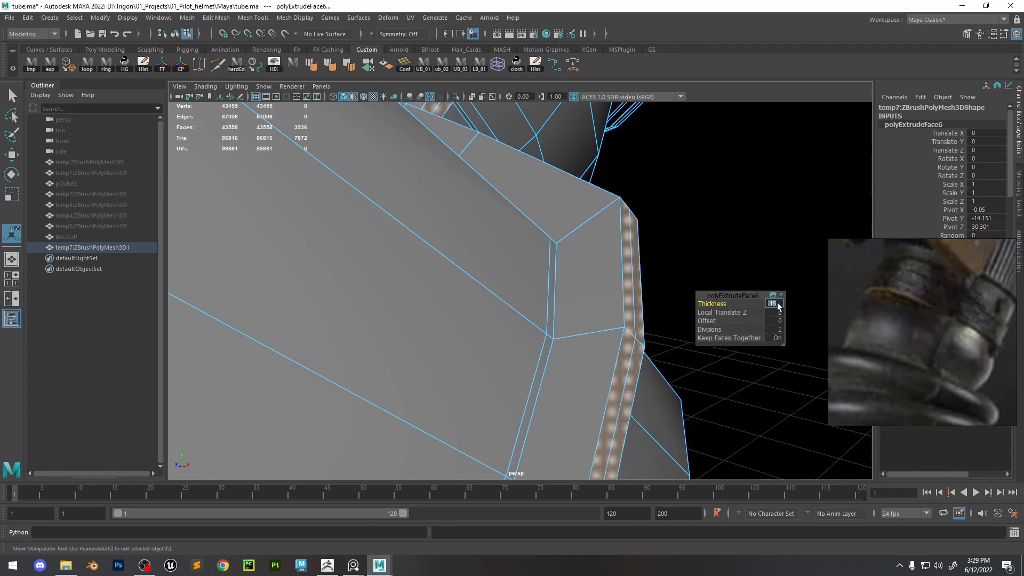
type("0")
key("Return")
right_click_drag(624, 176, 548, 167, "alt")
key("bracketleft")
left_click(777, 306)
type(".02")
key("Return")
right_click_drag(597, 202, 562, 197, "alt")
left_click_drag(656, 261, 530, 251, "alt")
Select the border edge loops on top of the raised seam and bevel them with a fraction of 0.2
key("q")
right_click_drag(497, 239, 496, 209)
double_click(407, 210)
double_click(385, 201, "shift")
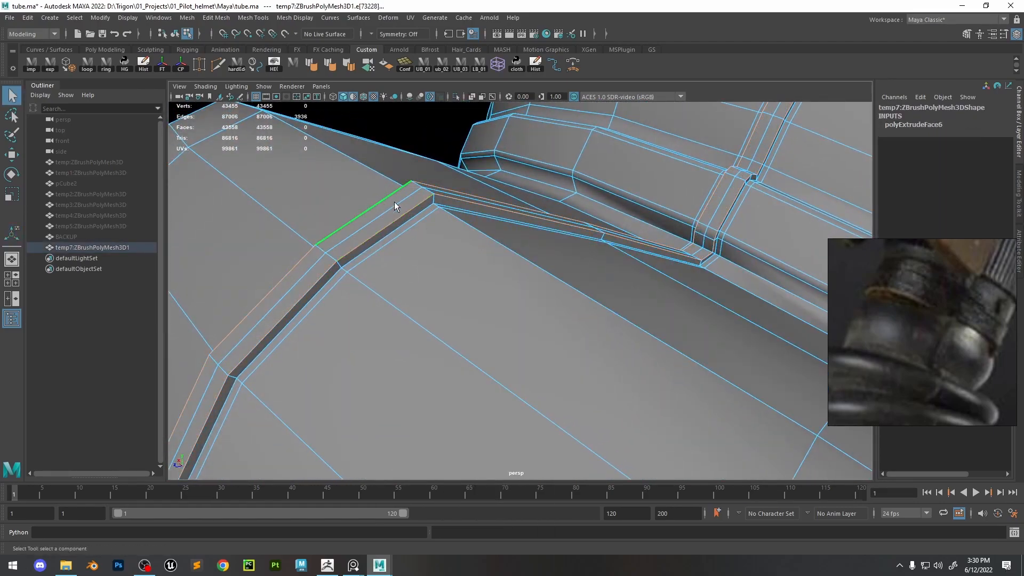
left_click(756, 304)
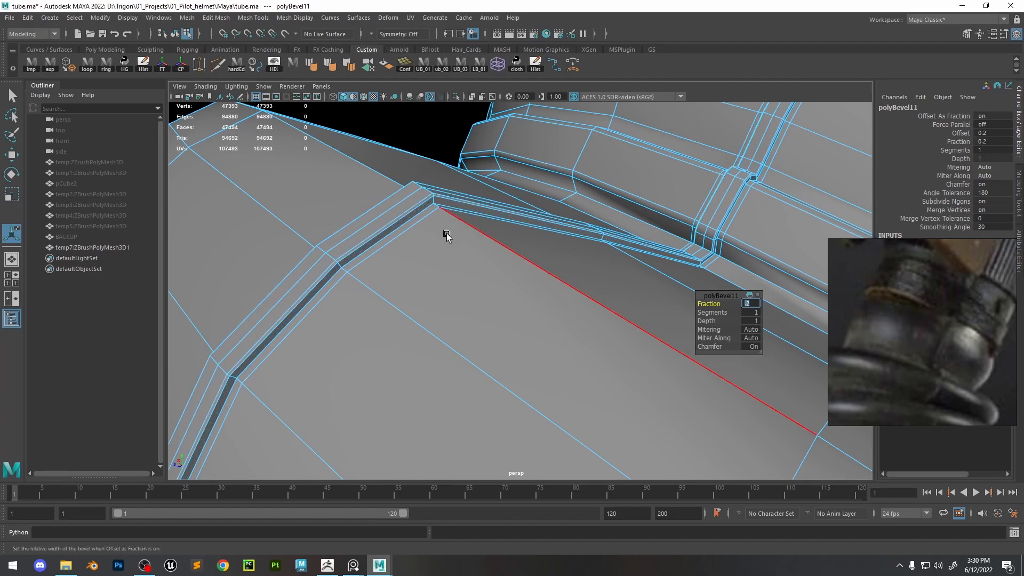
Select the edge loop beside the seam at the crease, convert the selection and adjust its position with the Move tool
left_click_drag(448, 226, 421, 224, "alt")
double_click(419, 228)
right_click_drag(487, 177, 291, 182, "ctrl")
key("w")
left_click_drag(492, 177, 371, 195)
middle_click_drag(546, 178, 548, 175)
Return to object mode, export the hose mesh and switch to ZBrush to load it for checking the beveled seam
right_click_drag(452, 205, 480, 176)
left_click(437, 147)
right_click_drag(640, 302, 555, 213, "alt")
mouse_move(555, 212)
left_mouse_down("alt")
mouse_move(546, 222)
mouse_move(560, 226)
left_mouse_up("alt")
right_click_drag(559, 226, 852, 404, "alt")
left_click(510, 237)
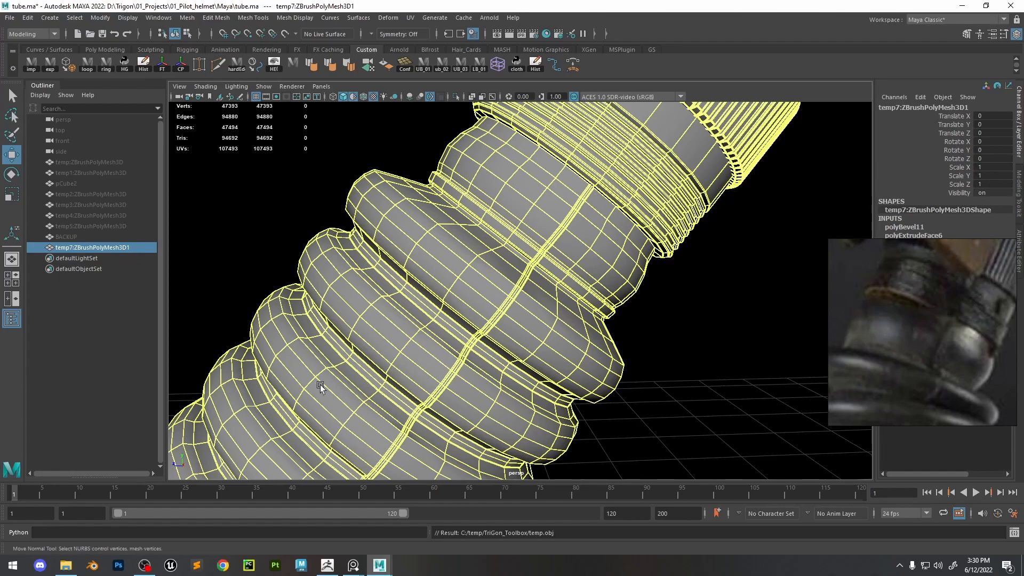
left_click(327, 565)
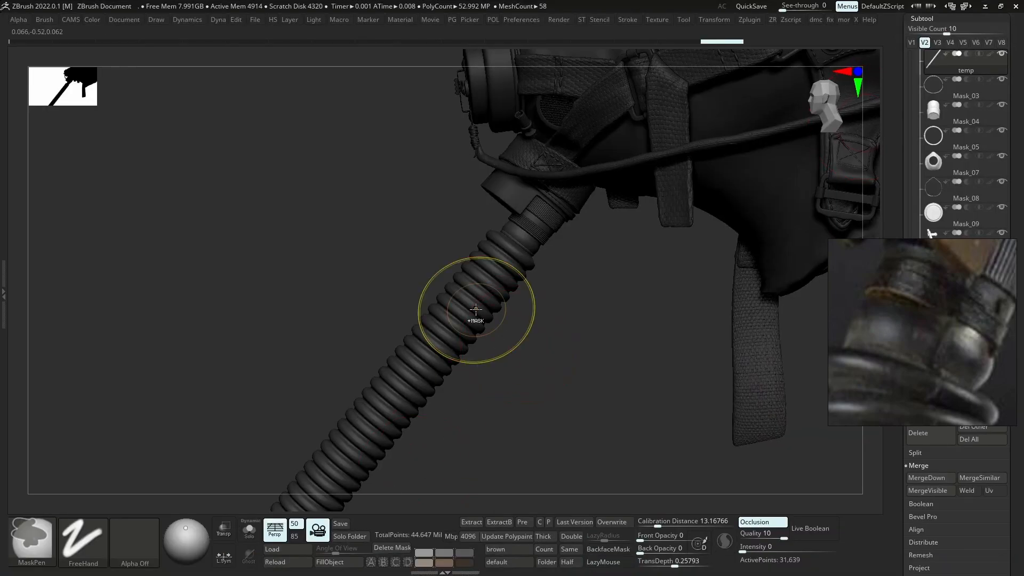
key("ctrl+i")
left_click(483, 196)
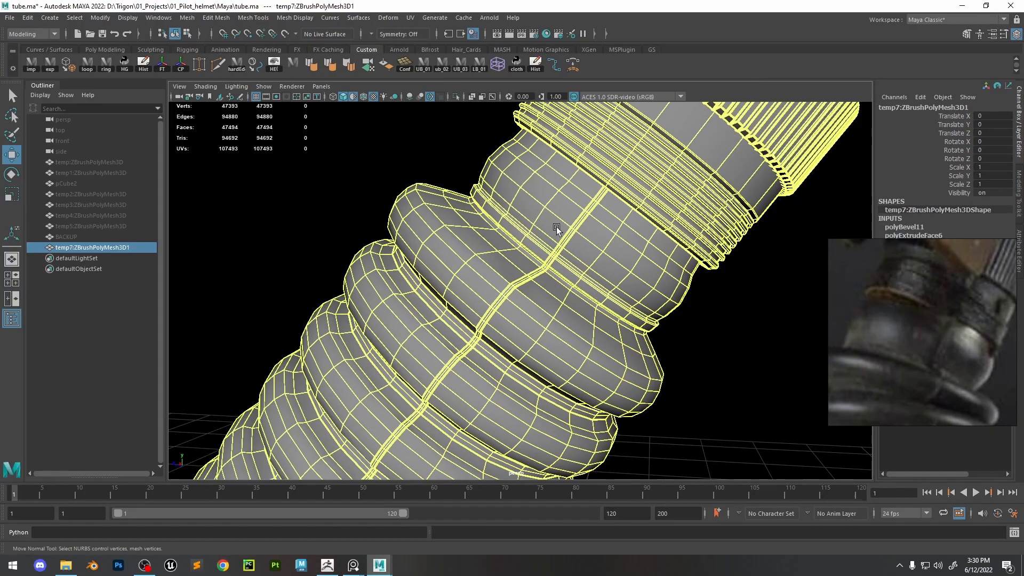
Undo the seam bevel, extrusion, inner edge loops and history deletion in Maya, back to the editable bevel of the lengthwise strip
right_click_drag(555, 226, 641, 335, "alt")
left_click_drag(641, 335, 535, 268, "alt")
key("ctrl+z")
key("ctrl+z")
key("ctrl+z")
key("ctrl+z")
key("ctrl+z")
key("ctrl+z")
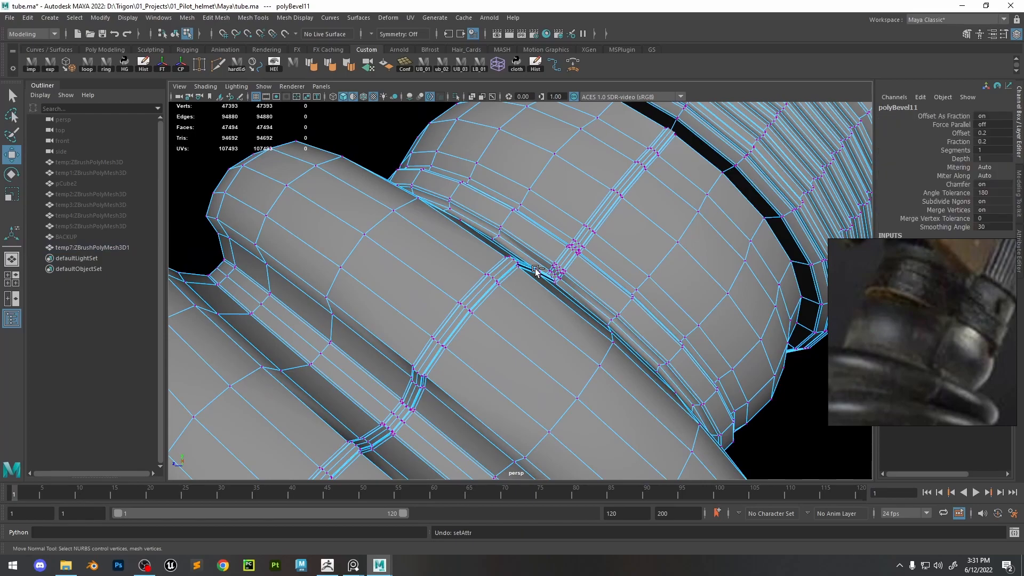
key("ctrl+z")
key("ctrl+z")
key("ctrl+z")
key("ctrl+z")
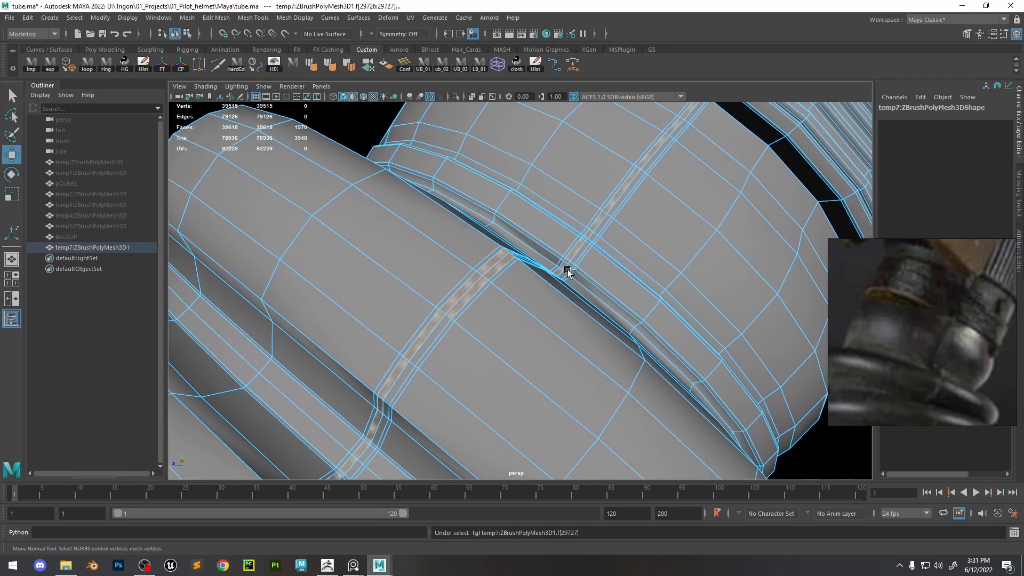
key("ctrl+z")
key("ctrl+z")
key("ctrl+z")
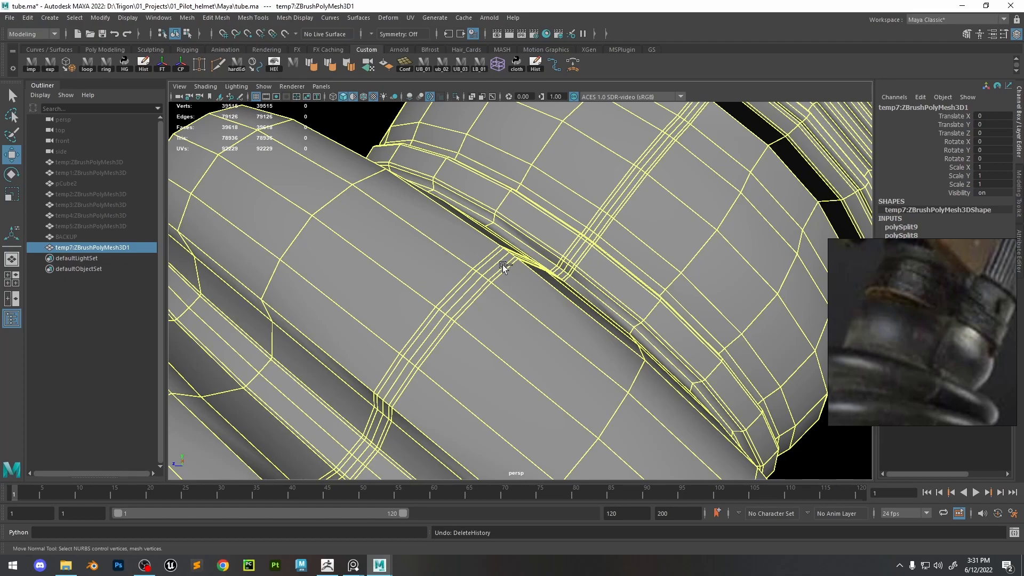
key("ctrl+z")
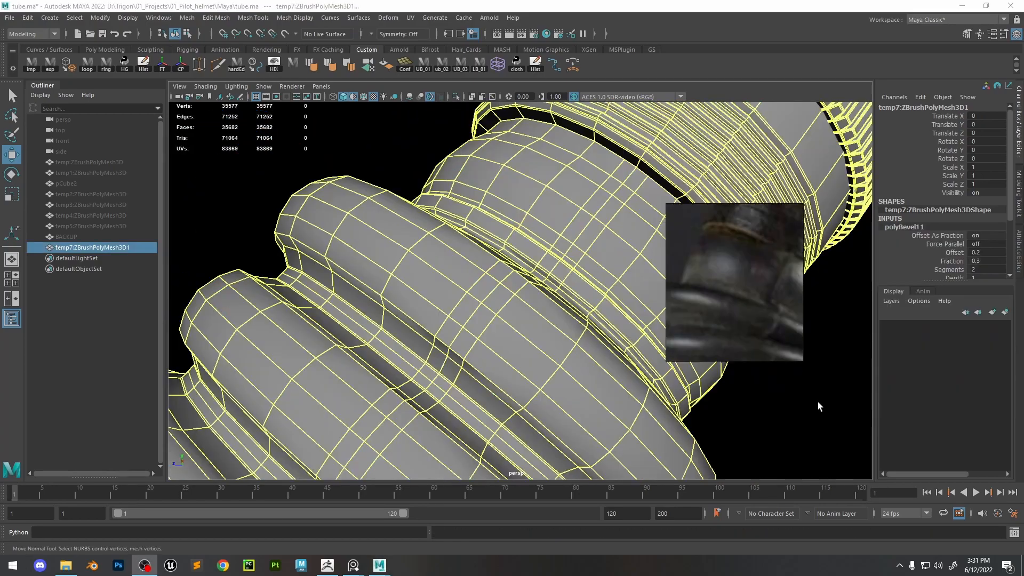
Reselect the hose, open the strip bevel's settings and set its fraction to 0.22
right_click_drag(427, 251, 393, 190, "alt")
left_click_drag(392, 190, 382, 231, "alt")
right_click_drag(469, 213, 427, 131, "alt")
left_click(577, 395)
left_click_drag(469, 320, 592, 346, "alt")
left_click(498, 302)
right_click_drag(530, 357, 869, 256, "alt")
left_click(920, 228)
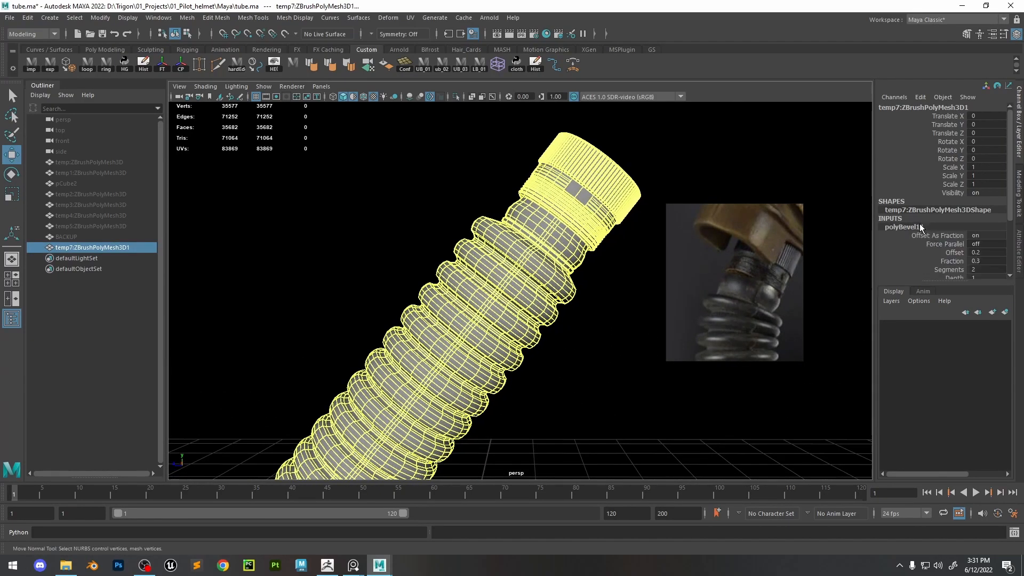
right_click_drag(489, 353, 525, 288, "alt")
middle_click_drag(581, 390, 607, 318, "alt")
left_click(992, 261)
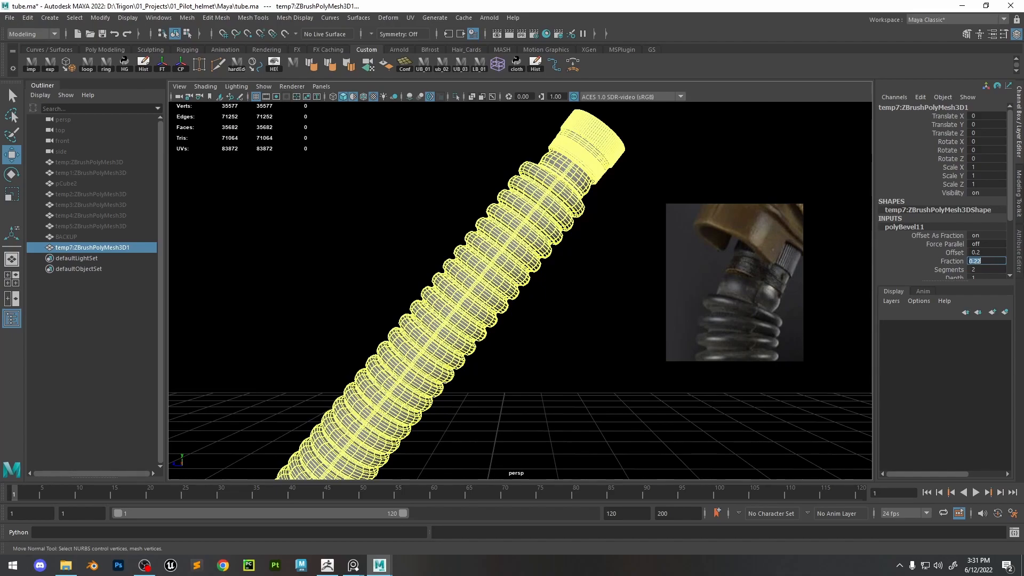
Set the strip bevel's fraction to 0.25 and delete the hose's construction history
scroll(758, 312, "up", 2)
scroll(757, 282, "up", 2)
right_click_drag(475, 283, 596, 315, "alt")
middle_click_drag(496, 134, 511, 211, "alt")
right_click_drag(511, 211, 754, 456, "alt")
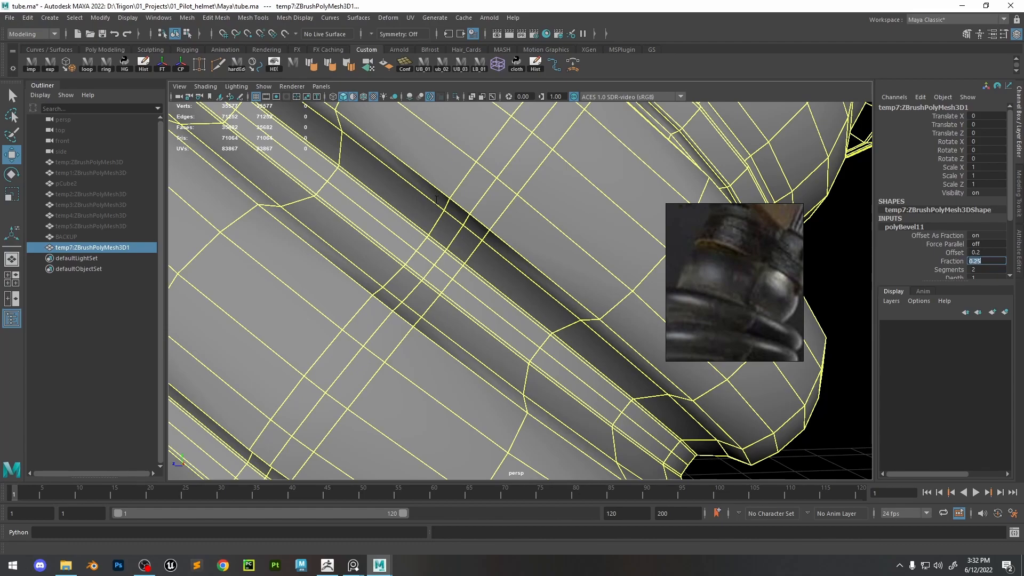
key("Return")
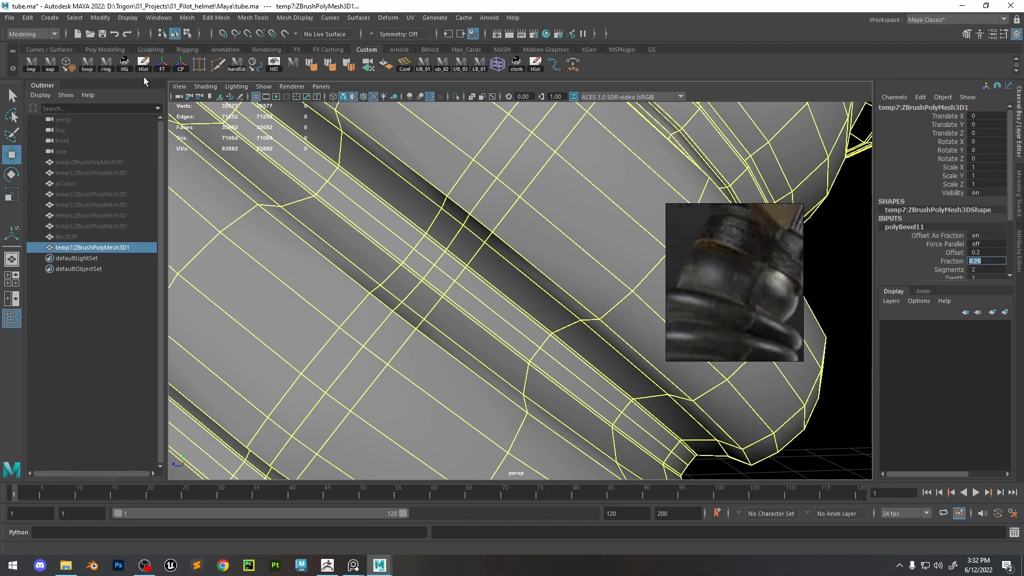
left_click(137, 64)
Insert an edge loop just inside each of the two borders of the lengthwise strip
right_click_drag(469, 184, 533, 256, "alt")
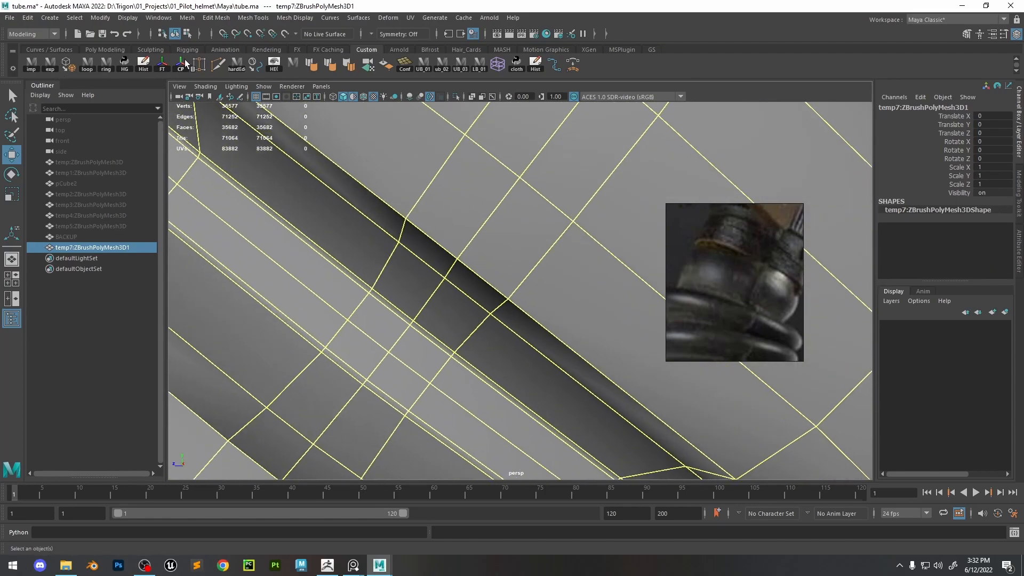
left_click(217, 64)
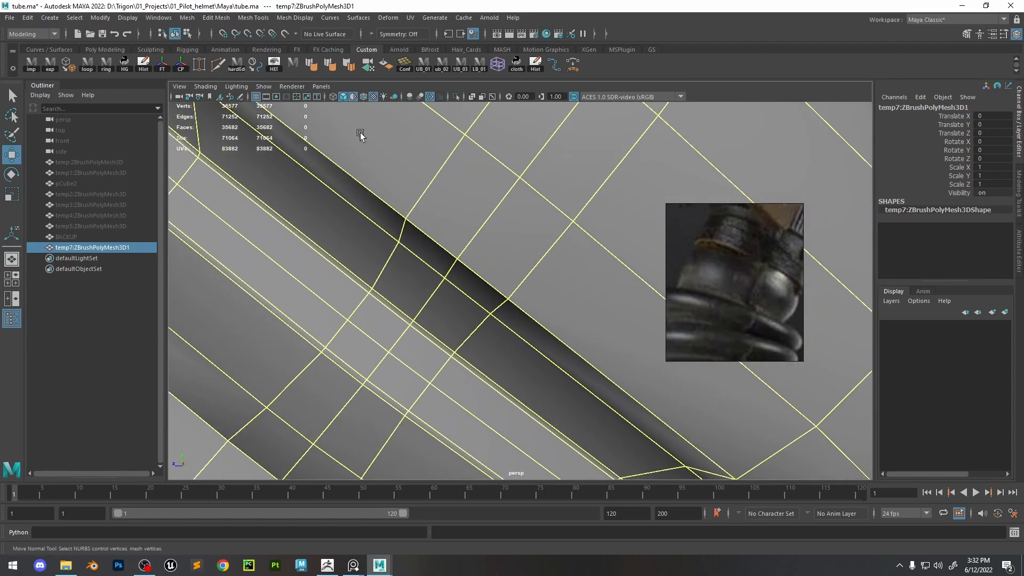
left_click(415, 220)
left_click(490, 267, "ctrl")
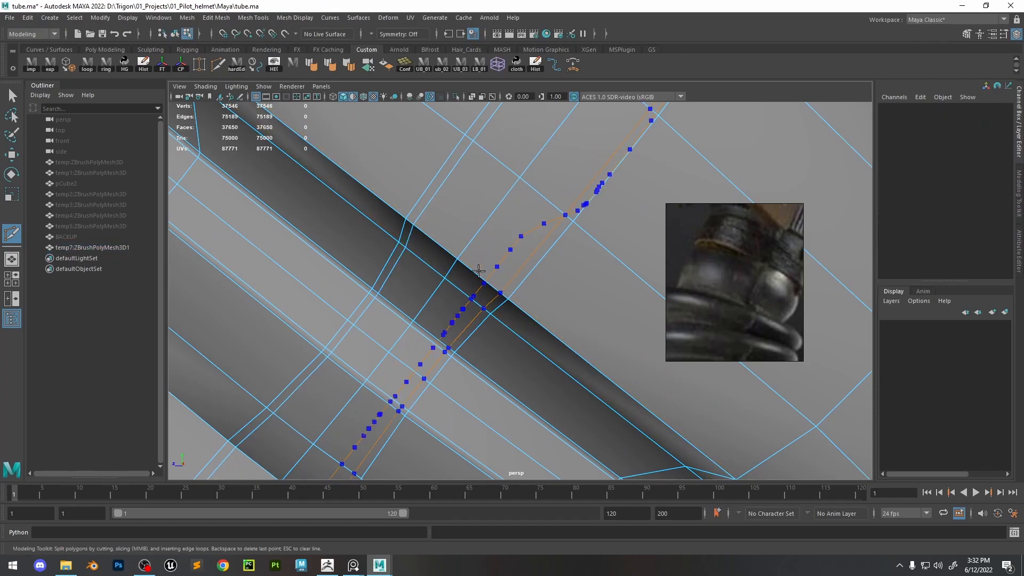
left_click(500, 212, "ctrl")
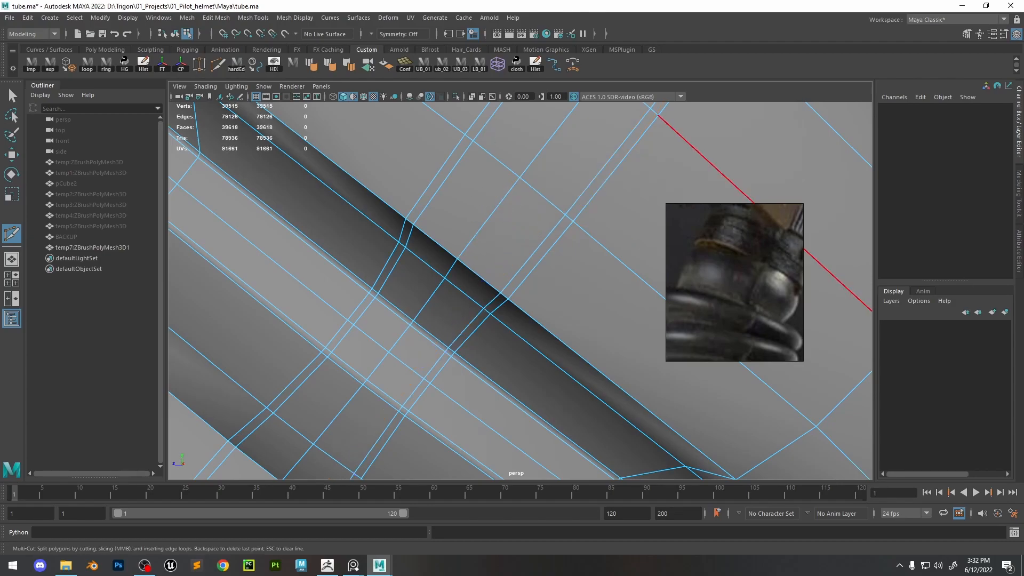
Select the two wide central face loops between the new inner edge loops and extrude them
right_click_drag(568, 203, 535, 237, "alt")
key("w")
left_click(507, 230)
left_click(464, 295, "shift")
left_click(474, 283, "shift")
left_click(459, 265, "shift")
double_click(469, 217, "shift")
left_click(549, 184, "shift")
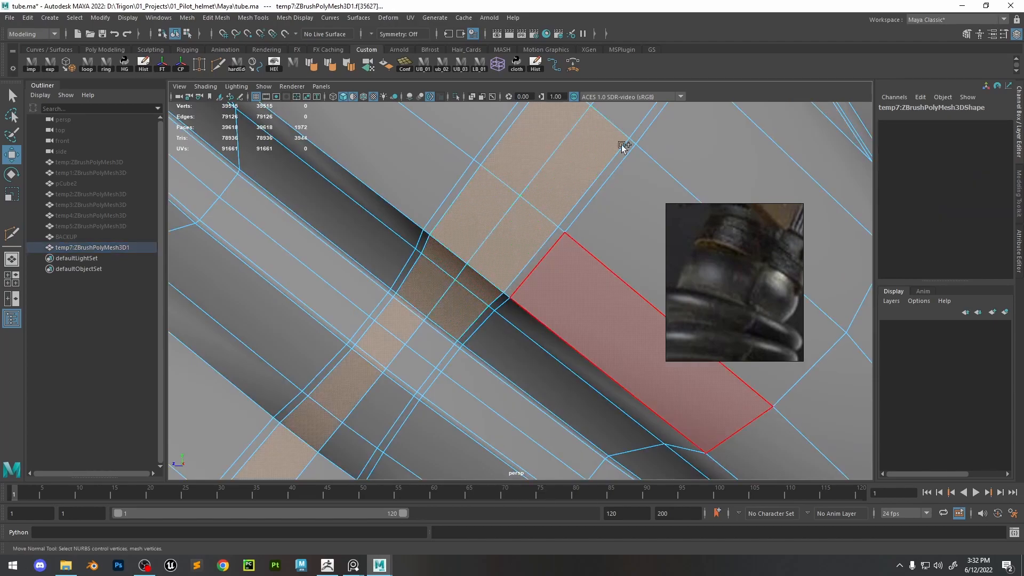
double_click(635, 115, "shift")
key("ctrl+e")
right_click_drag(747, 255, 953, 144)
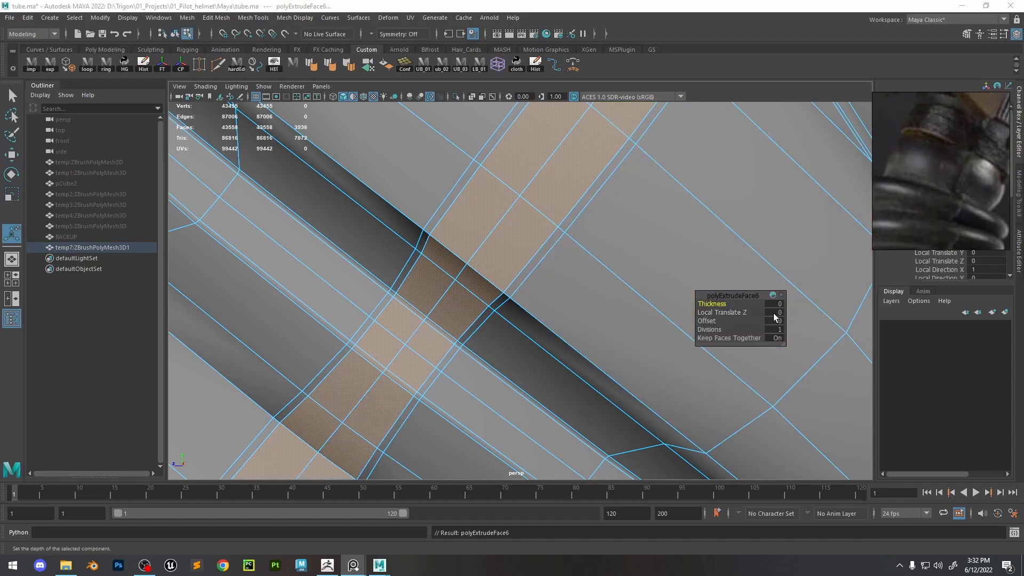
Set the thickness of the wide seam extrusion to 0.02 and inspect it from the side
right_click_drag(706, 316, 525, 215, "alt")
left_click_drag(525, 215, 693, 245, "alt")
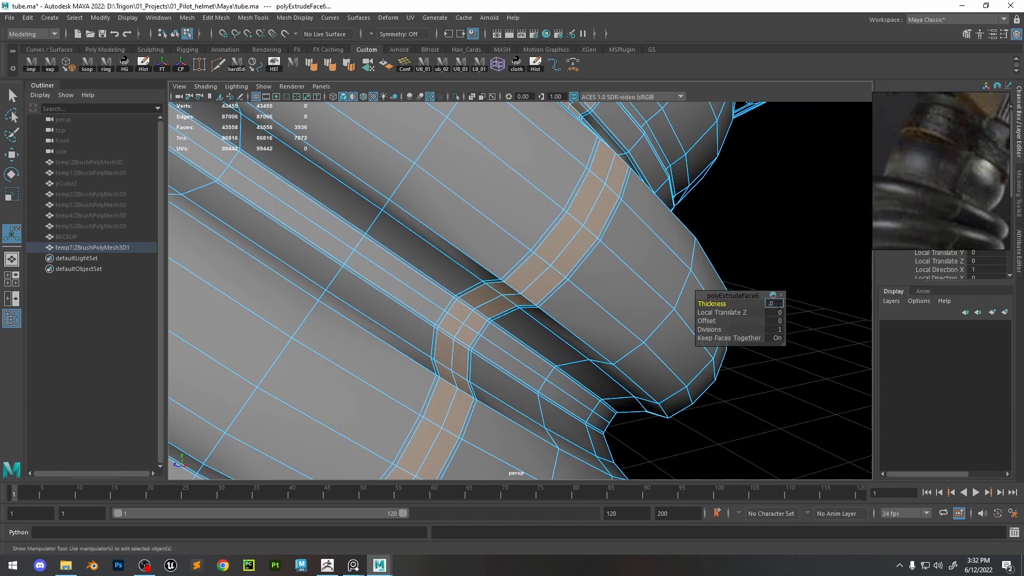
type("2")
key("Return")
left_click_drag(643, 238, 710, 256, "alt")
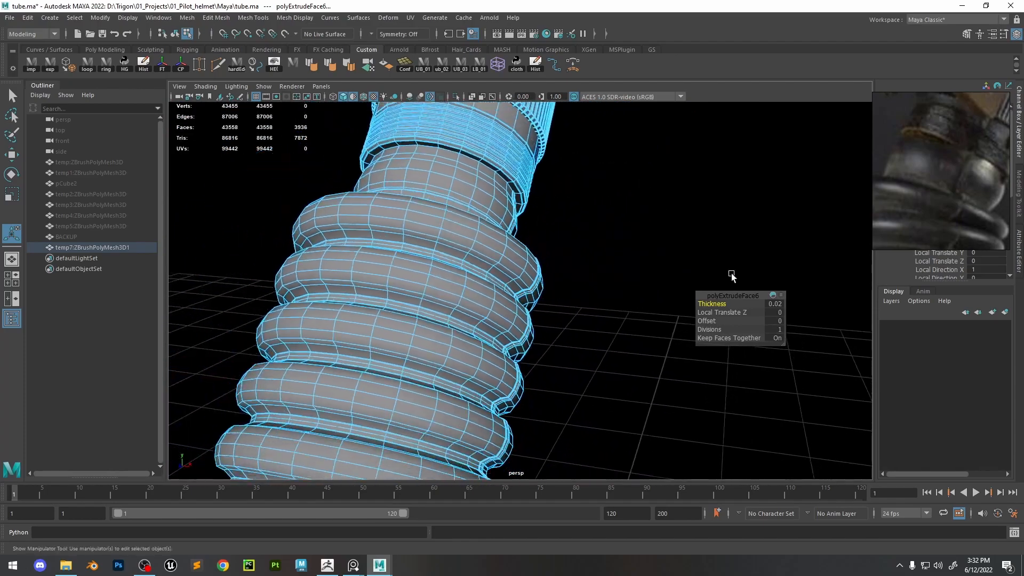
Raise the seam extrusion's thickness to 0.1, readjust it after checking the profile, and return to object mode
left_click(774, 304)
type("0.1")
key("Return")
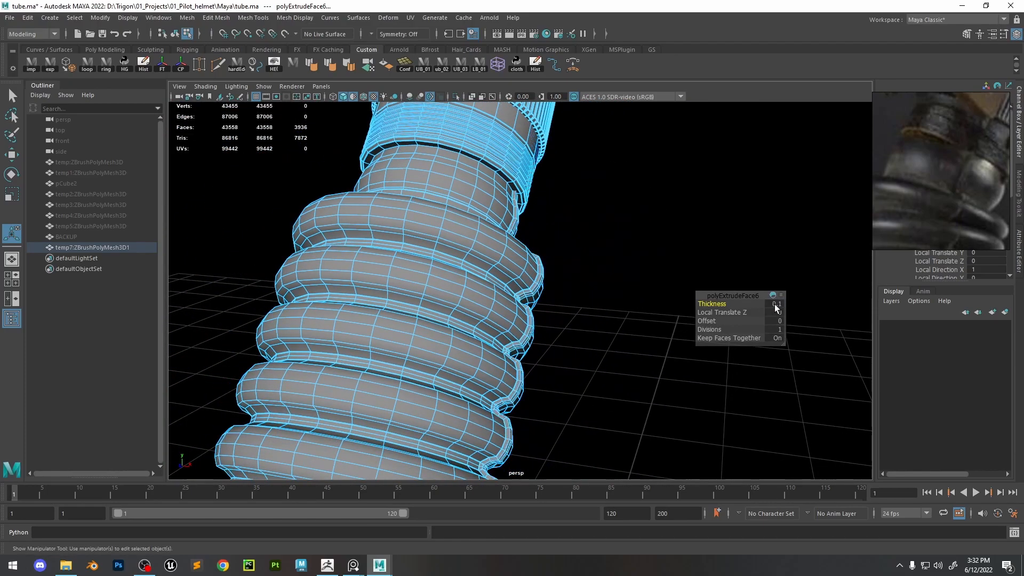
right_click_drag(578, 249, 779, 307, "alt")
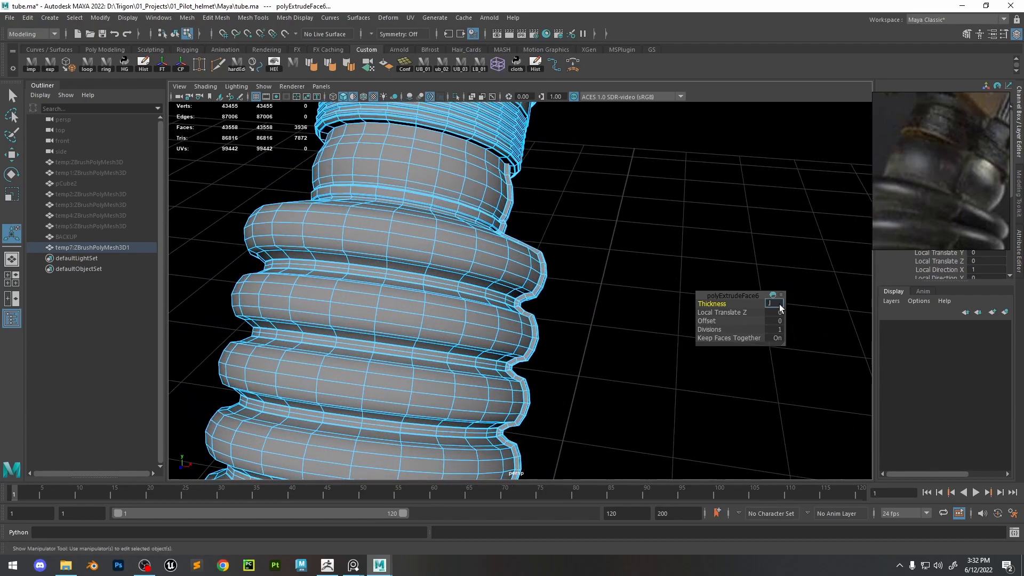
key("Return")
left_click_drag(648, 266, 501, 225, "alt")
right_click_drag(501, 225, 646, 182)
Send the hose to ZBrush, subdivide it, and examine the raised seam around the ribs and connector
left_click(67, 63)
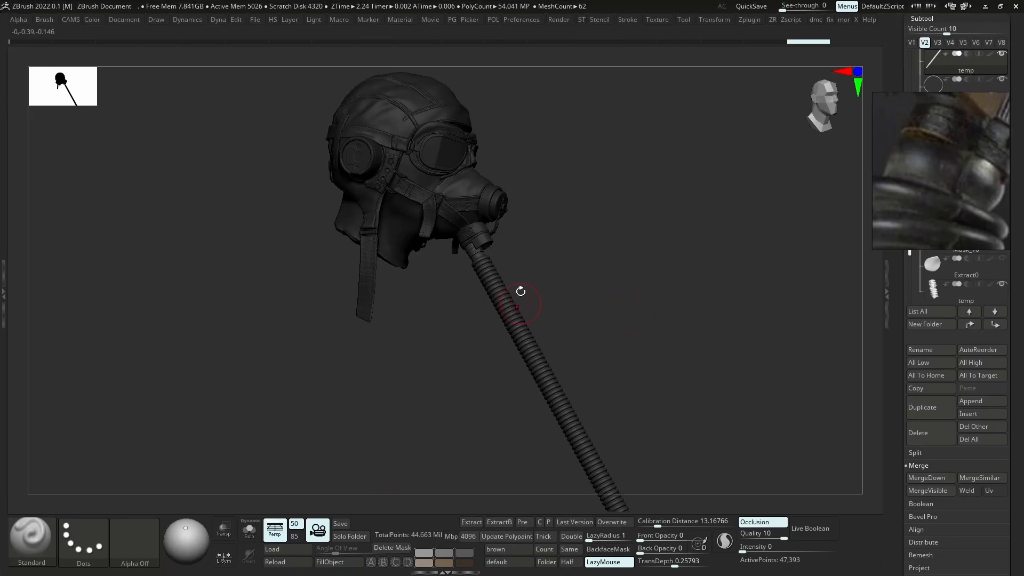
key("ctrl+d")
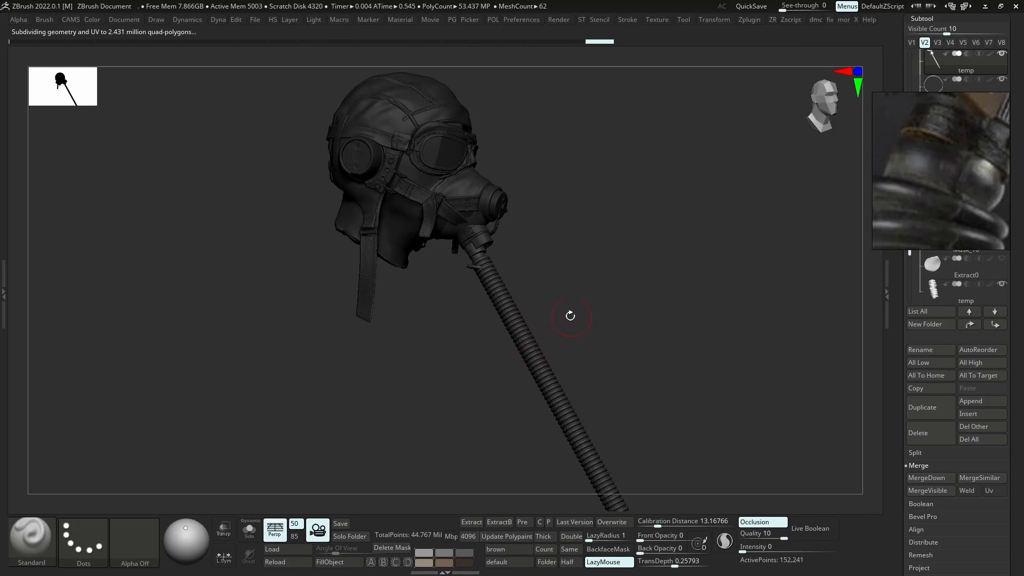
left_click_drag(521, 299, 596, 228)
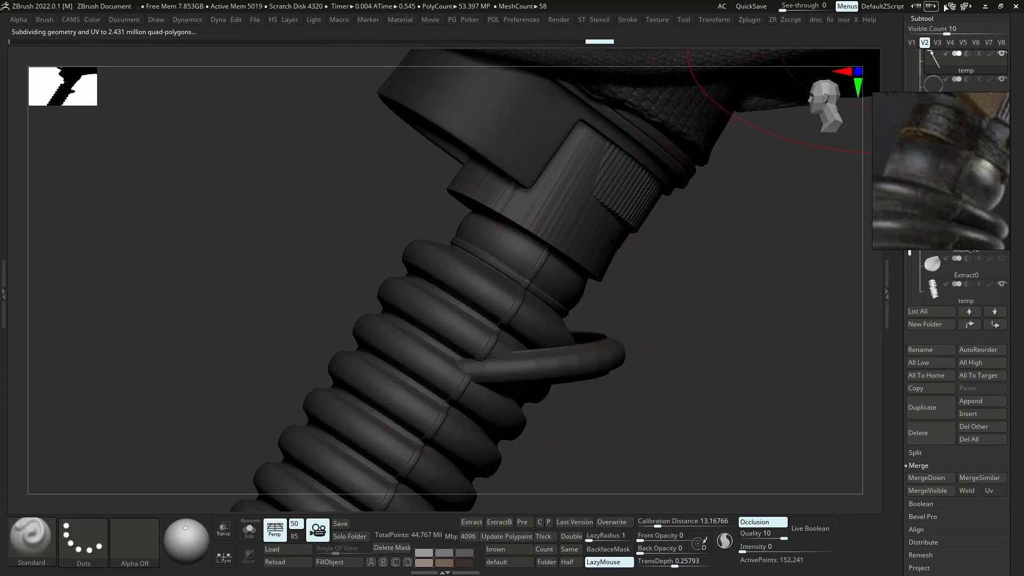
left_click(984, 7)
Back in Maya, try beveling the raised seam's border edges with fractions of 0.5 and 1
left_click(661, 277)
left_click(488, 293)
right_click_drag(488, 293, 654, 373, "alt")
left_click_drag(576, 256, 597, 240, "alt")
right_click_drag(597, 240, 616, 226, "alt")
middle_click_drag(617, 226, 580, 257, "alt")
left_click_drag(580, 257, 582, 231, "alt")
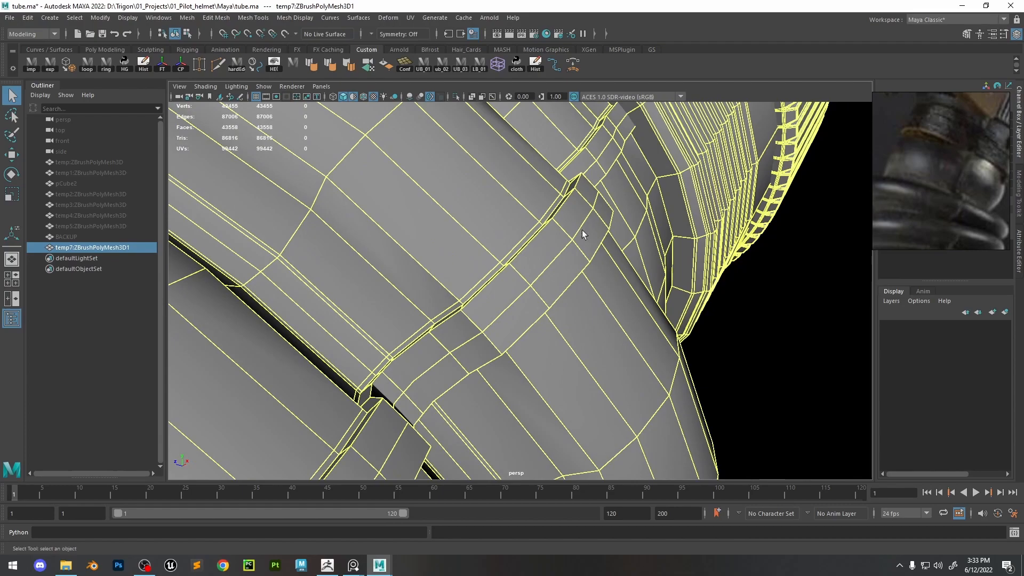
right_click_drag(574, 228, 567, 167)
double_click(561, 207)
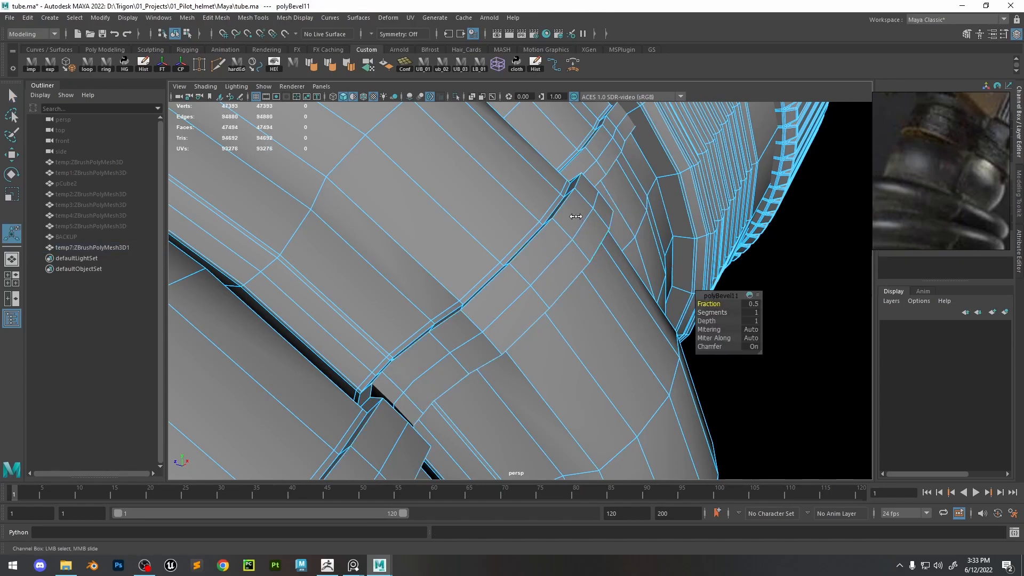
middle_click_drag(630, 255, 622, 224)
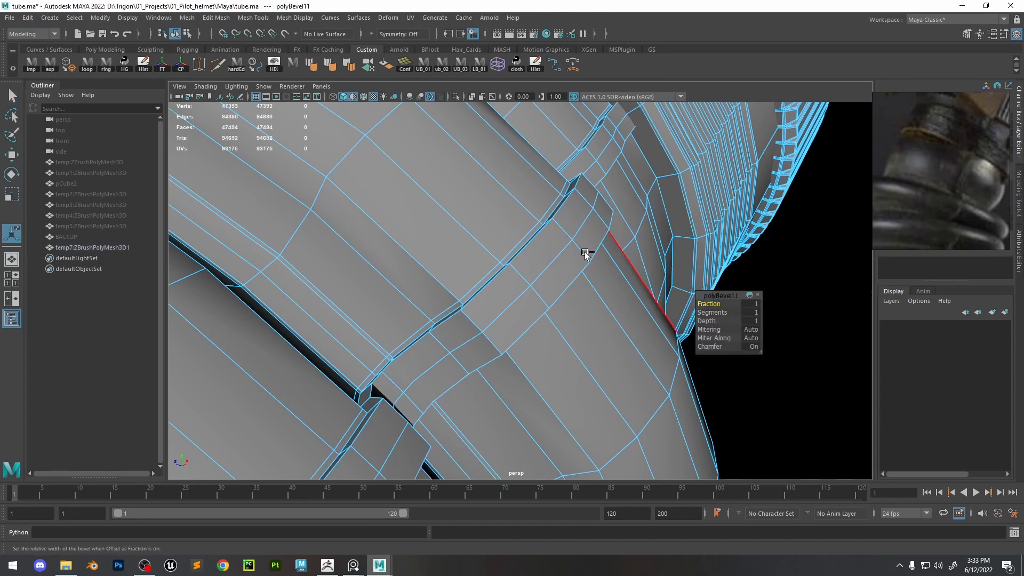
Undo the latest bevel on the raised seam's border edges
key("ctrl+z")
key("ctrl+z")
key("ctrl+z")
Select the connected faces of the ribbed hose shell and isolate them in the viewport
right_click_drag(639, 162, 584, 176, "alt")
right_click_drag(508, 178, 507, 208)
double_click(479, 155)
left_click(455, 97)
left_click_drag(480, 224, 629, 234, "alt")
middle_click_drag(629, 234, 546, 235, "alt")
Select the edge loop along the raised seam's border near the hose's capped end
right_click_drag(592, 206, 593, 178)
right_click_drag(544, 212, 592, 214, "alt")
double_click(517, 165)
right_click_drag(517, 165, 491, 229)
left_click_drag(499, 255, 453, 221, "alt")
right_click_drag(506, 213, 624, 206, "alt")
left_click_drag(633, 201, 592, 240, "alt")
right_click_drag(574, 177, 574, 135)
double_click(565, 182)
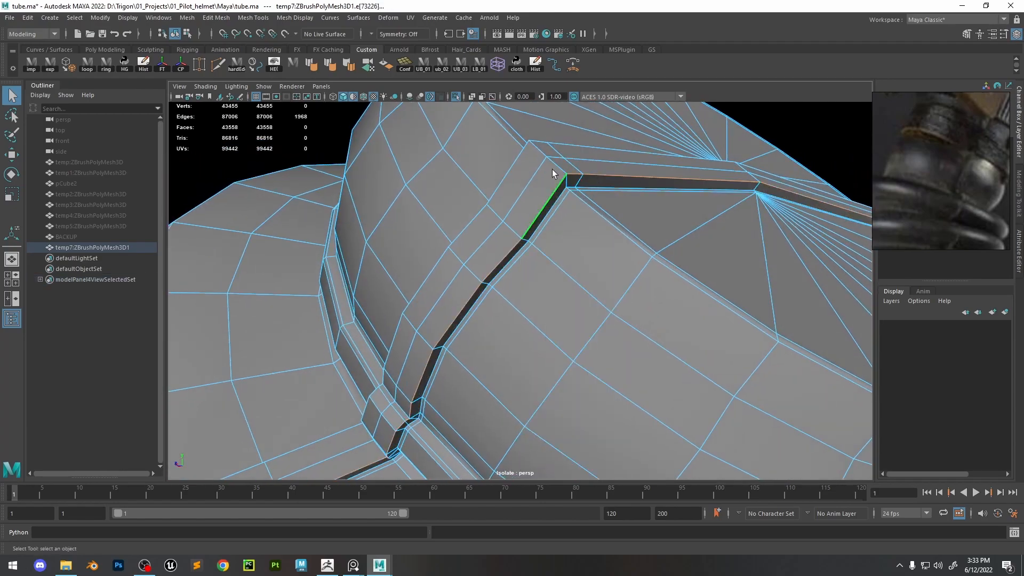
Examine the raised seam's border edges and side wall near the hose's capped end
left_click_drag(565, 235, 523, 288, "alt")
right_click_drag(522, 298, 575, 302, "alt")
left_click_drag(575, 303, 585, 247, "alt")
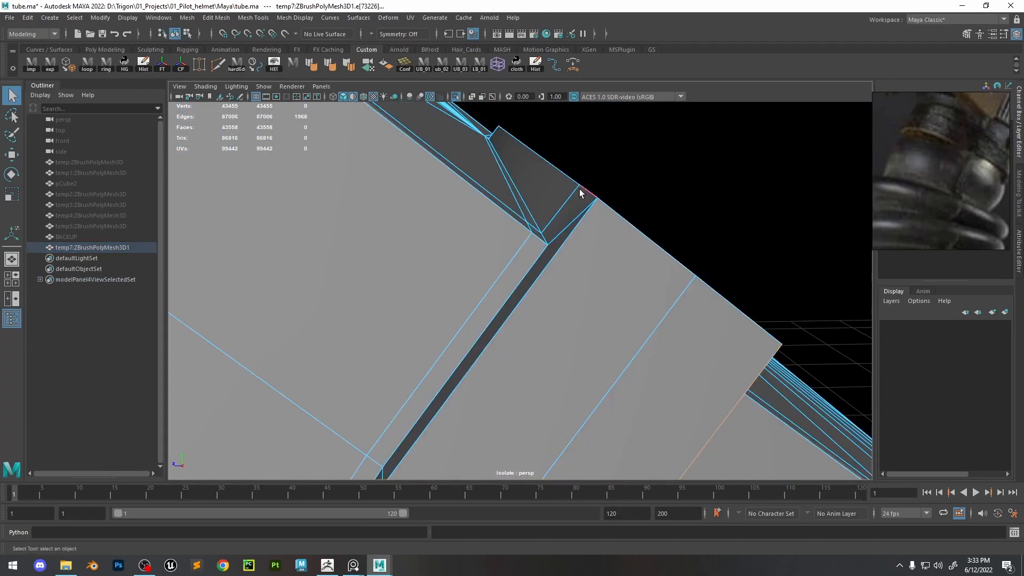
left_click(595, 221)
key("t")
left_click_drag(608, 242, 583, 313, "alt")
left_click(339, 154)
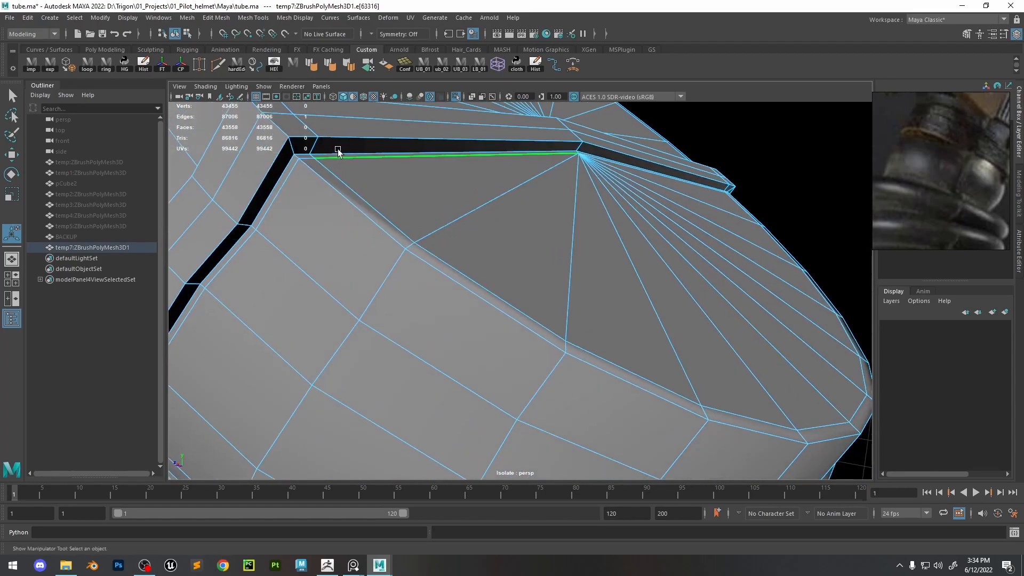
Try inserting an edge loop along the side wall of the raised seam
left_click_drag(302, 155, 422, 230, "alt")
double_click(431, 228)
key("ctrl+shift+x")
left_click(411, 201)
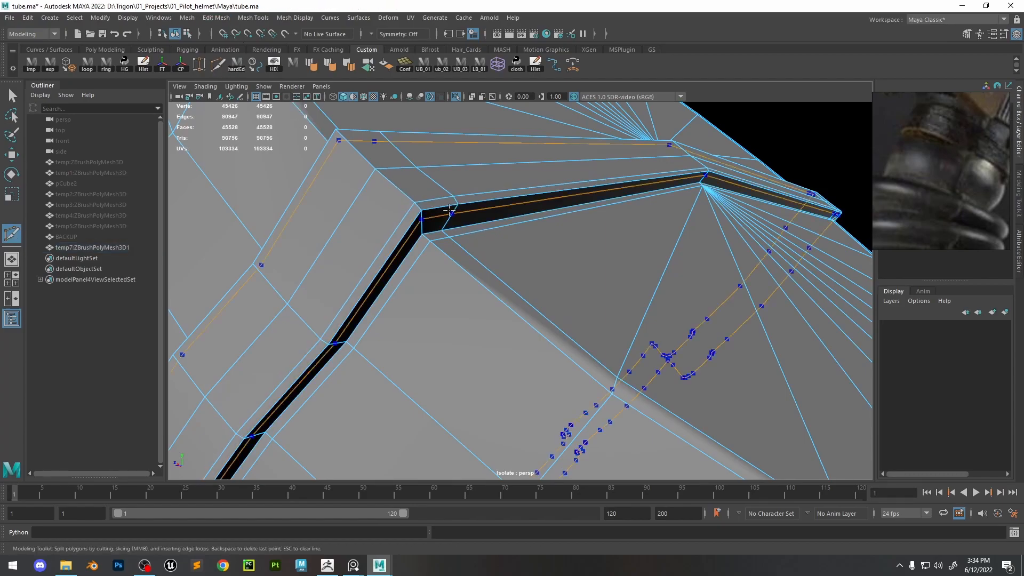
key("Return")
key("ctrl+z")
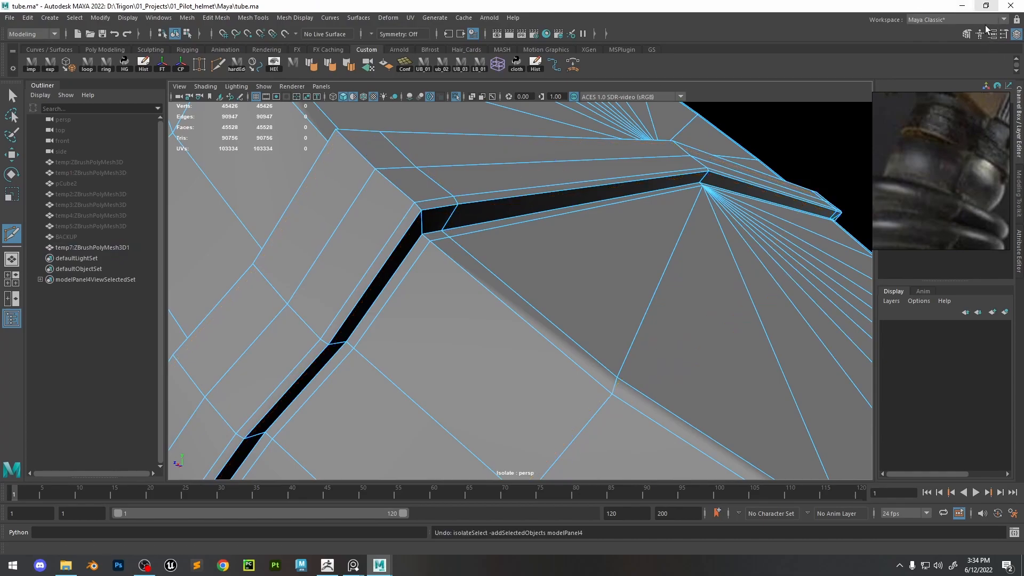
key("ctrl+z")
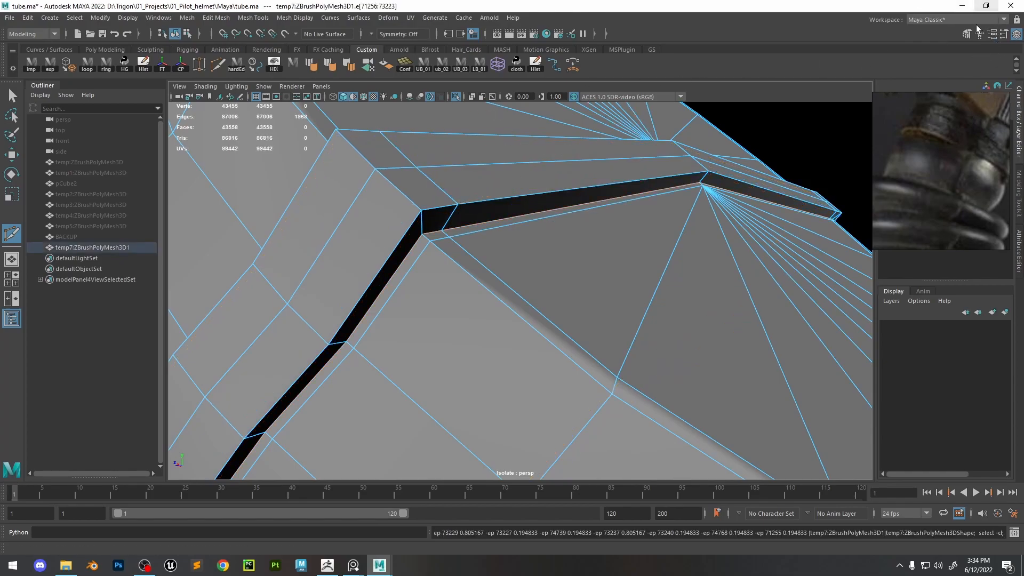
Return the hose mesh to object mode and delete its construction history
left_click(1003, 34)
left_click(218, 170)
scroll(447, 211, "up", 1)
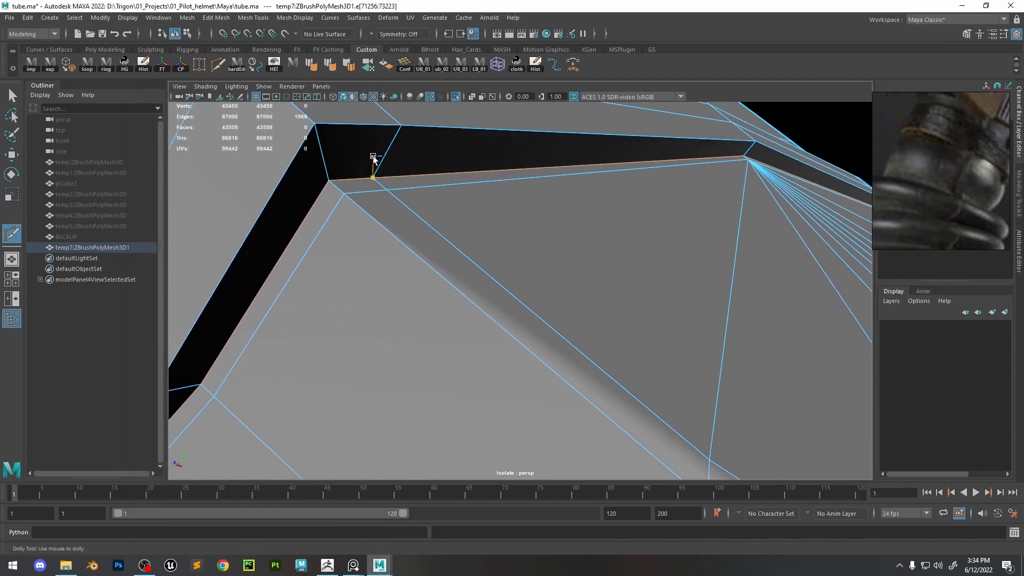
right_click_drag(374, 160, 413, 140)
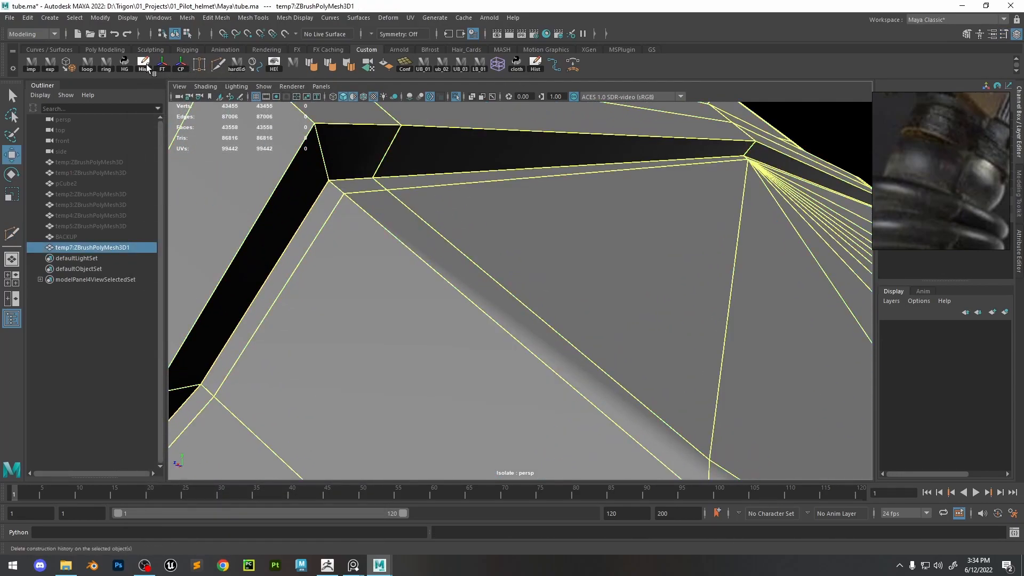
Insert supporting edge loops on both sides of the raised seam's upper border and delete the original border edge loop
key("ctrl+shift+x")
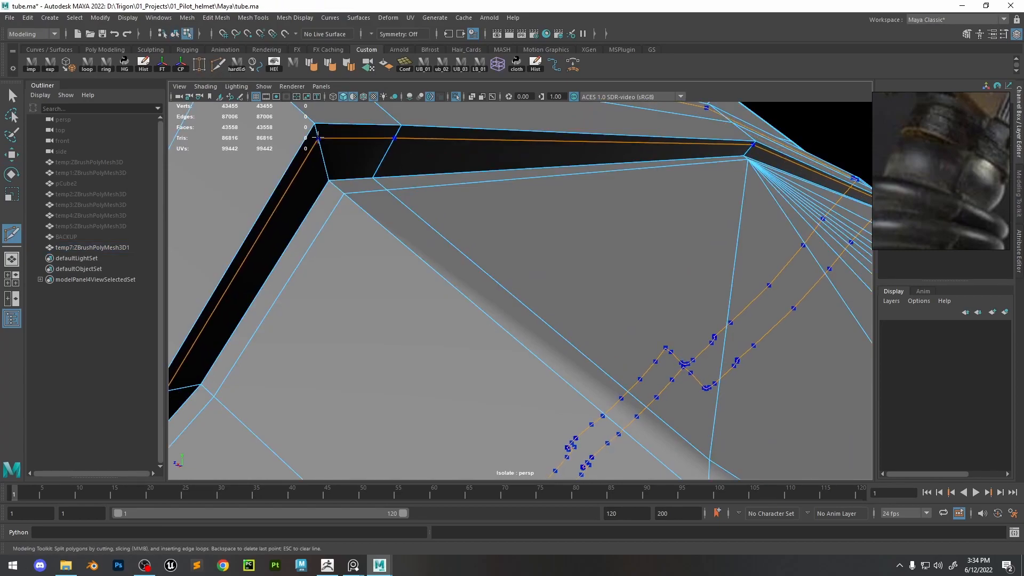
left_click(318, 137, "ctrl")
middle_click_drag(317, 138, 459, 187, "alt")
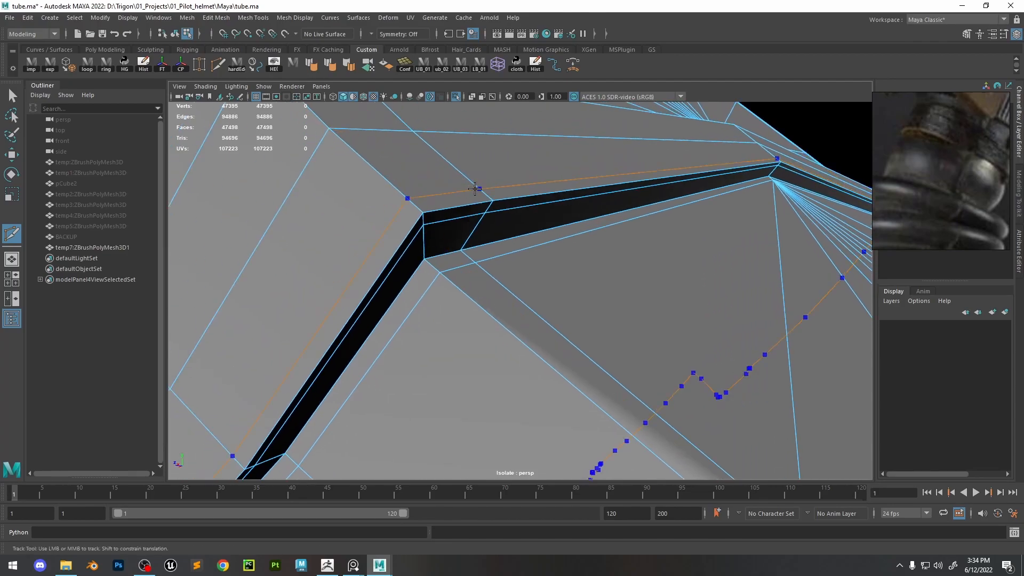
key("Return")
key("w")
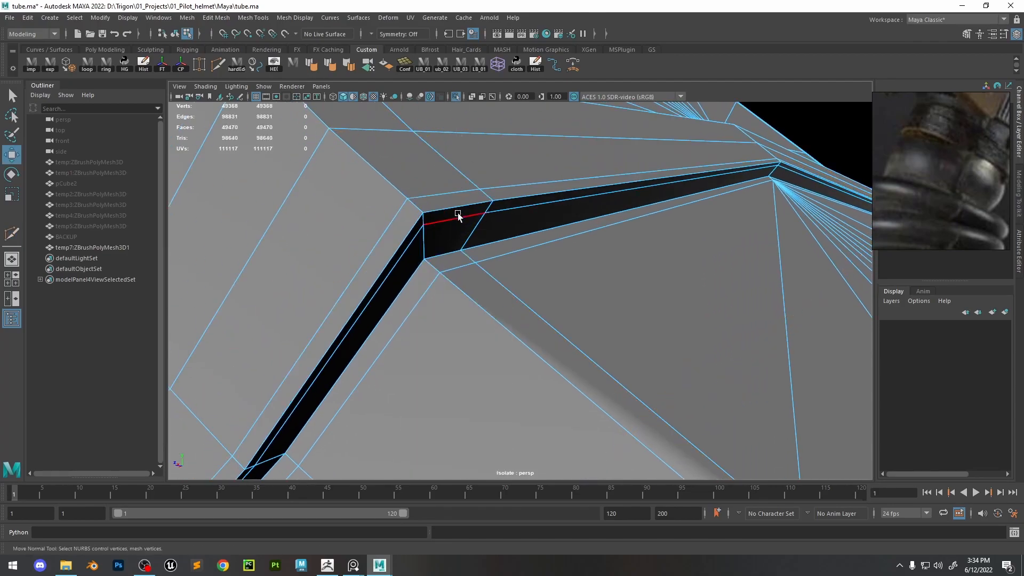
double_click(458, 208)
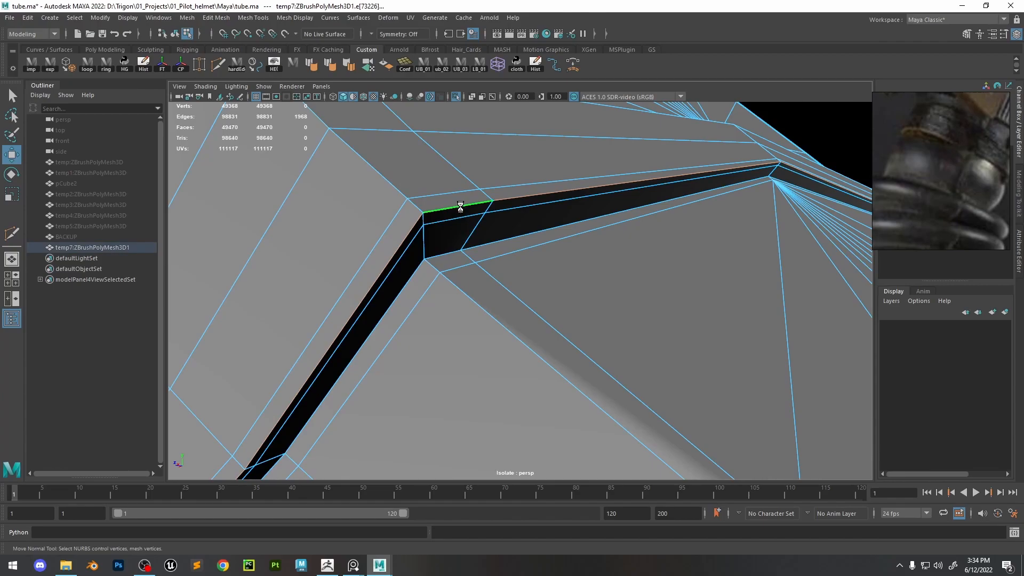
key("ctrl+Delete")
Insert a supporting edge loop beside the raised seam's opposite border and delete the original border edge loop there
scroll(592, 245, "down", 6)
left_click_drag(576, 224, 509, 225, "alt")
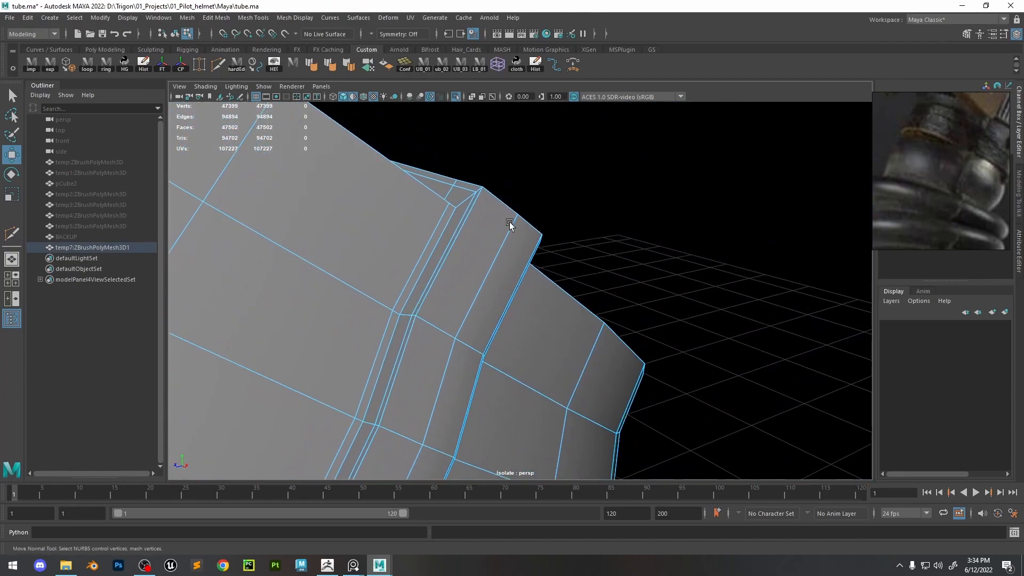
left_click(222, 64)
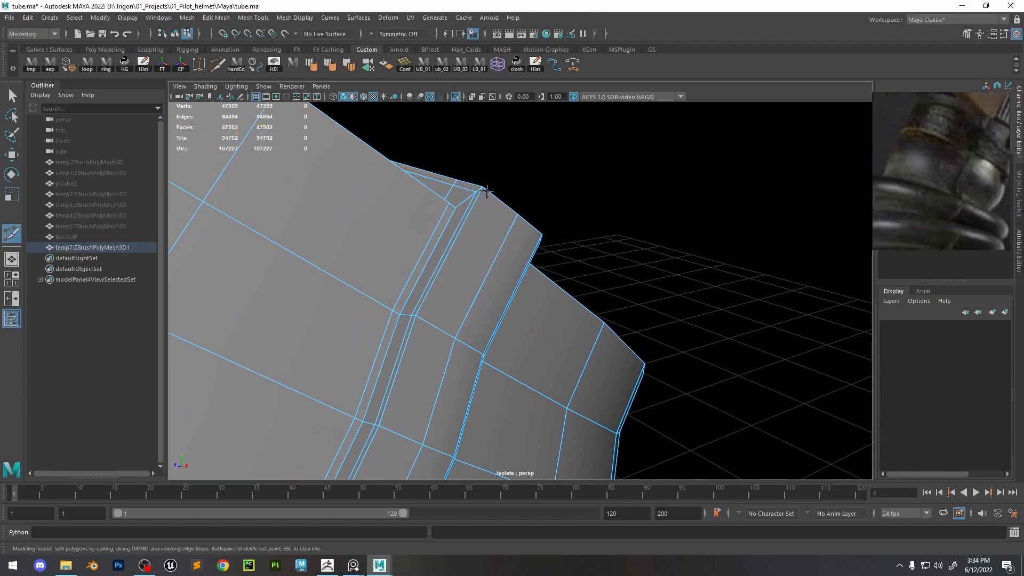
left_click(415, 297, "ctrl")
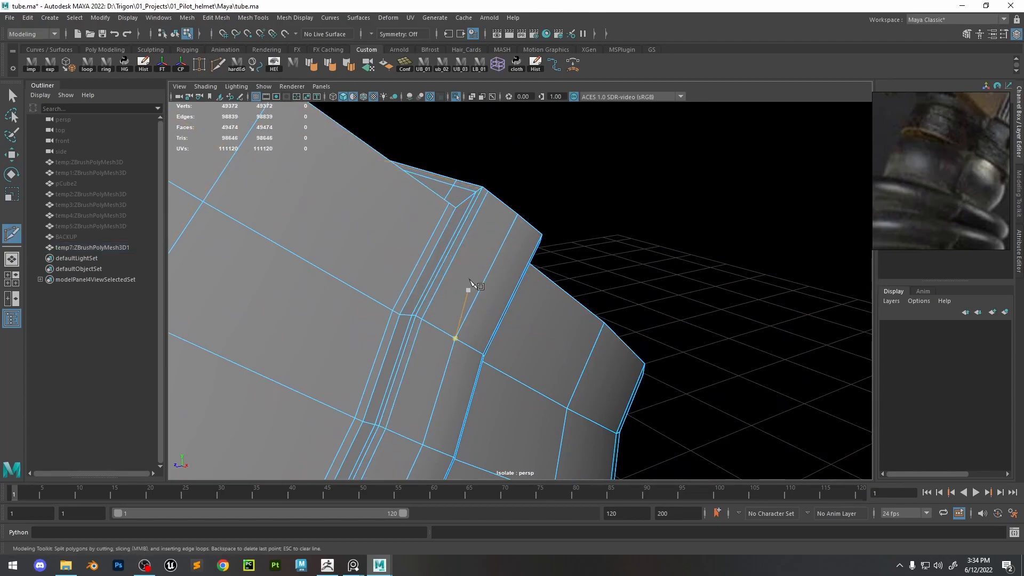
double_click(475, 205)
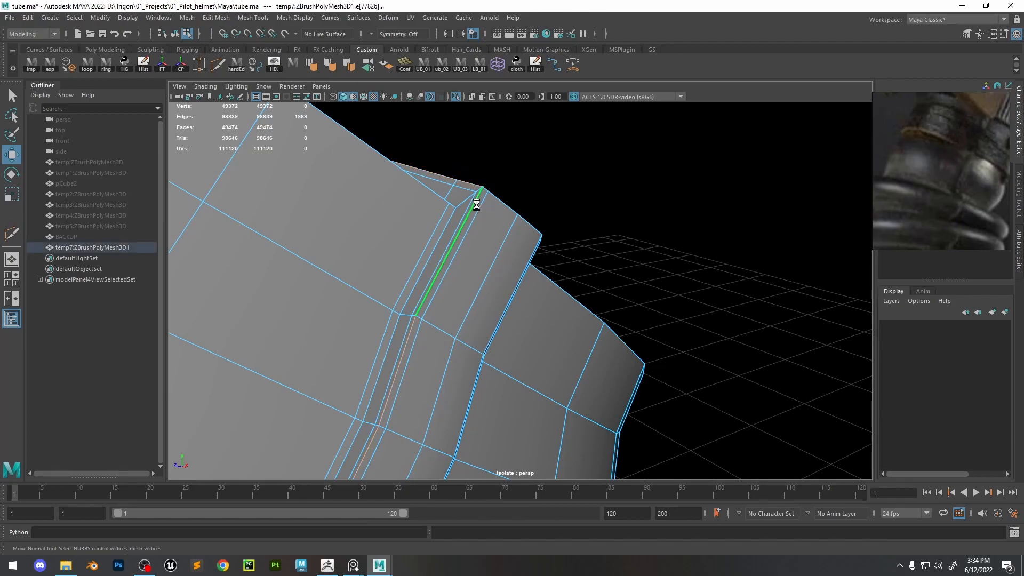
key("ctrl+Delete")
Bevel the raised seam's centre edge loop with 2 segments and a fraction of 0.25
left_click_drag(515, 241, 492, 237, "alt")
right_click(544, 177, "ctrl")
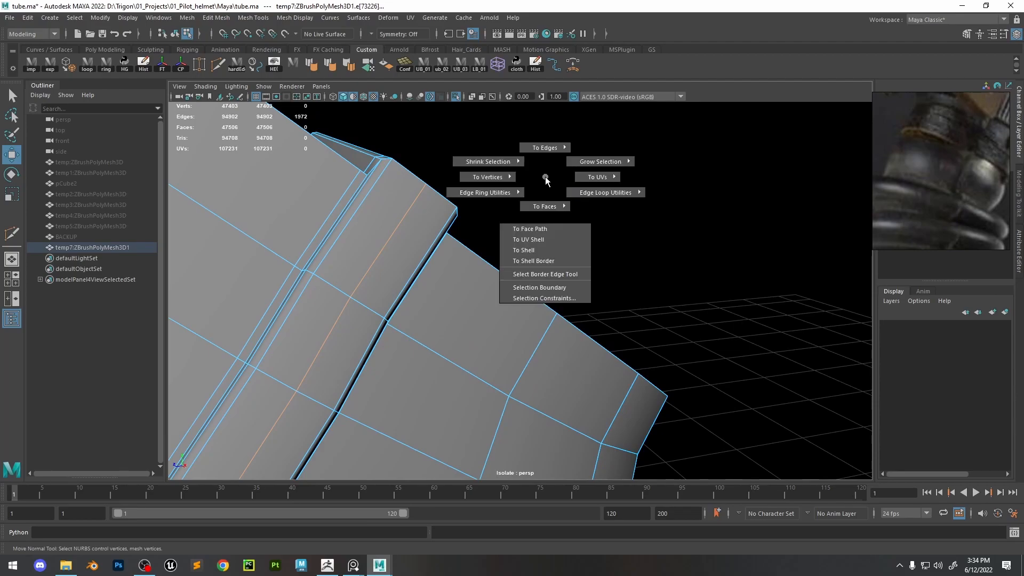
right_click_drag(536, 177, 561, 176, "shift")
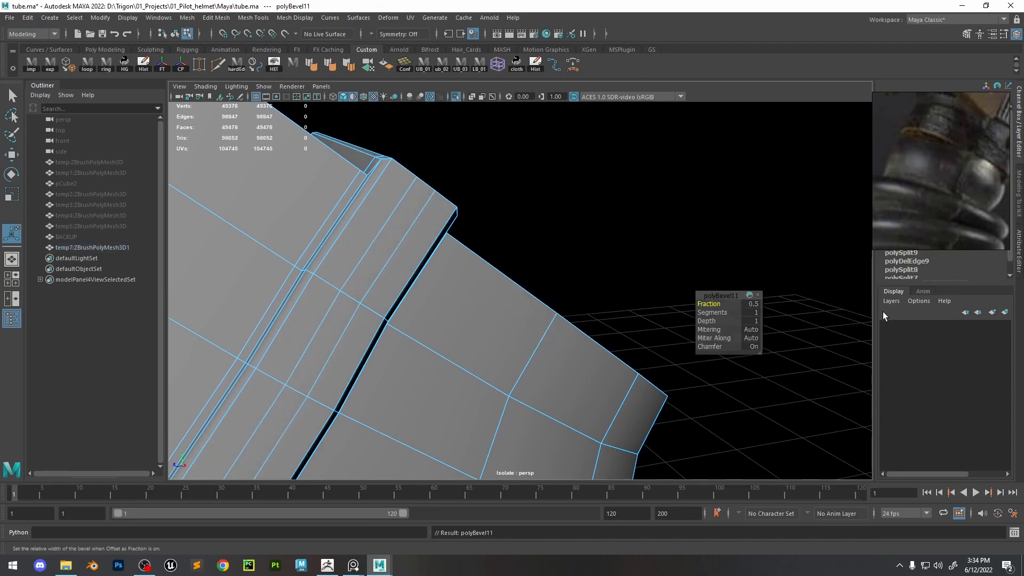
left_click(751, 313)
type("2")
key("Return")
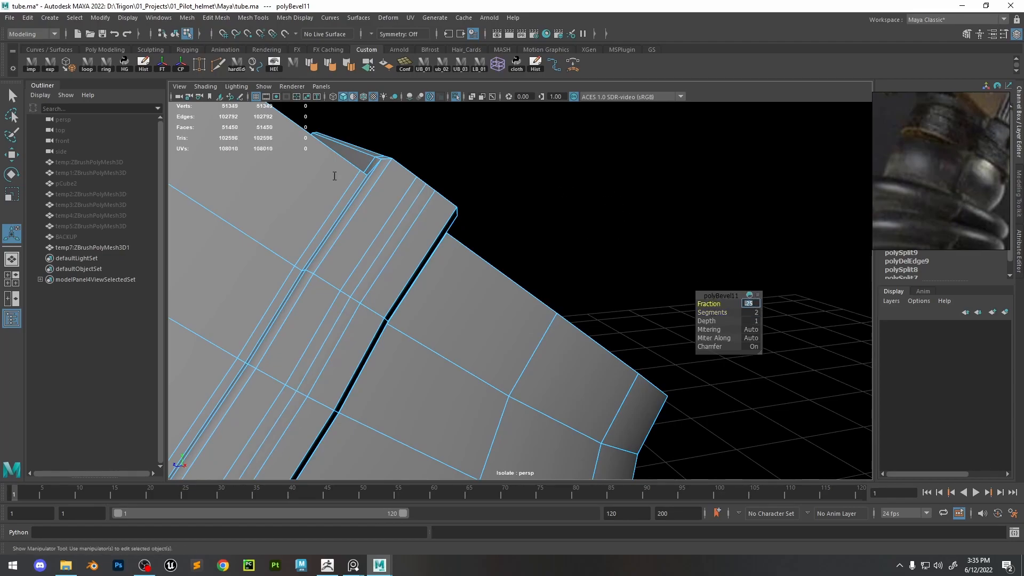
key("q")
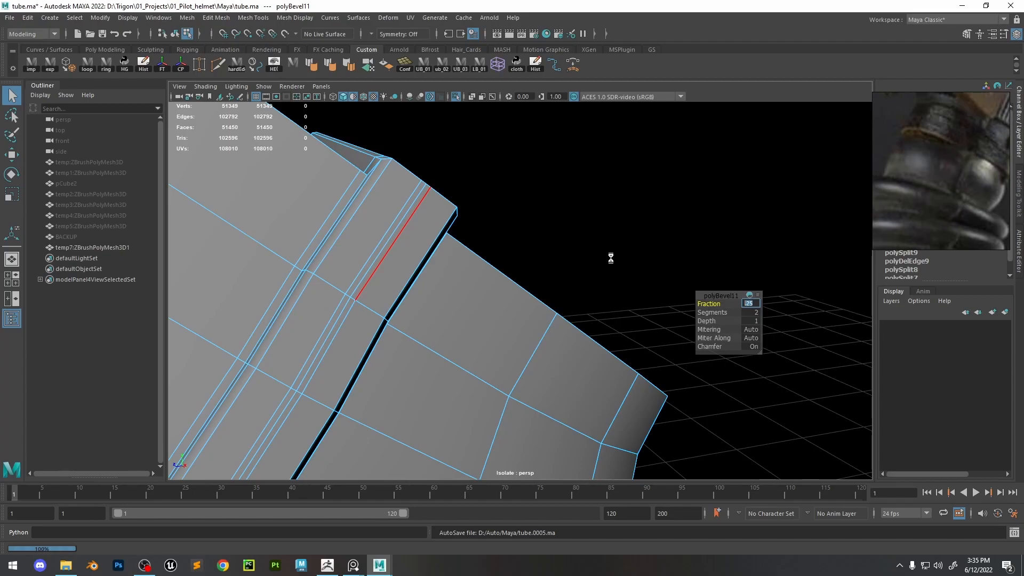
Set the centre bevel's fraction to 0.4 and delete the mesh's construction history
key("t")
right_click_drag(423, 213, 477, 181)
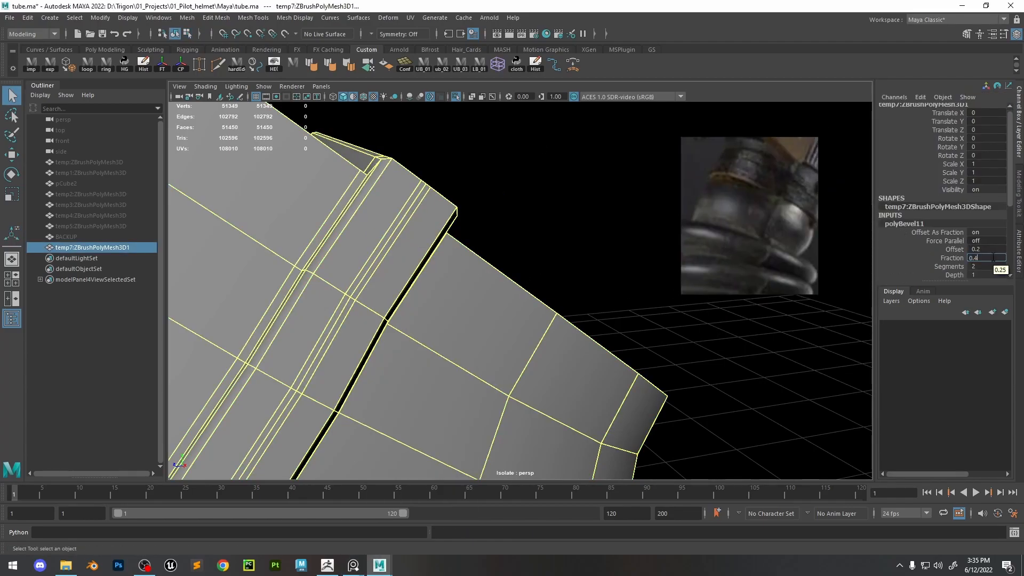
left_click(143, 64)
Select the vertex loop along the raised seam's centre and move it along the surface normals
right_click_drag(362, 185, 314, 185)
left_click(297, 391)
double_click(351, 297, "shift")
key("w")
left_click_drag(397, 211, 261, 235)
middle_click_drag(488, 223, 586, 233)
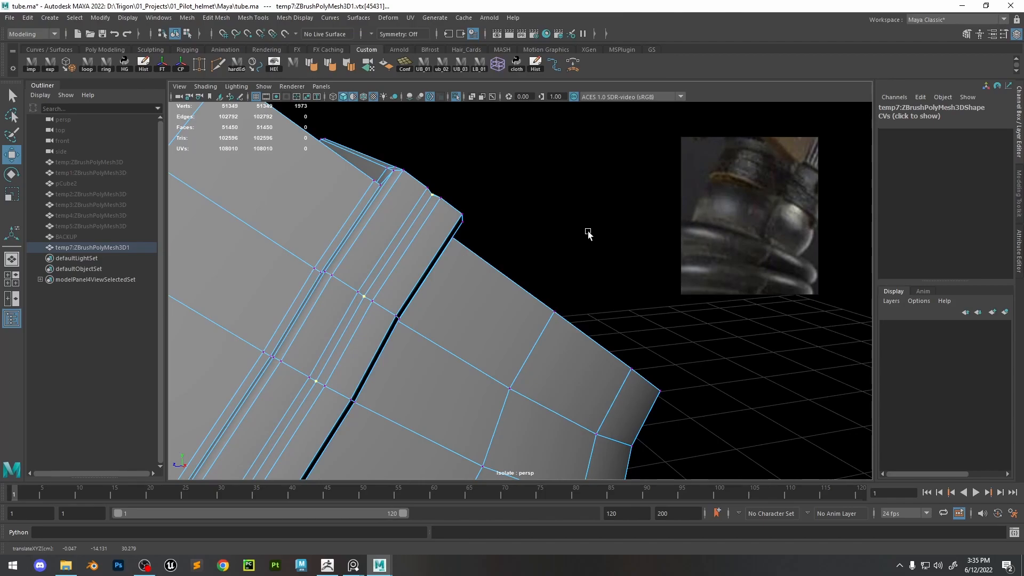
right_click_drag(430, 208, 498, 163)
left_click(580, 257)
Export the hose mesh, switch to ZBrush and check the updated seam on the subdivided hose
left_click_drag(579, 257, 465, 231, "alt")
left_click(465, 233)
left_click(50, 63)
scroll(389, 395, "up", 1)
left_click(327, 565)
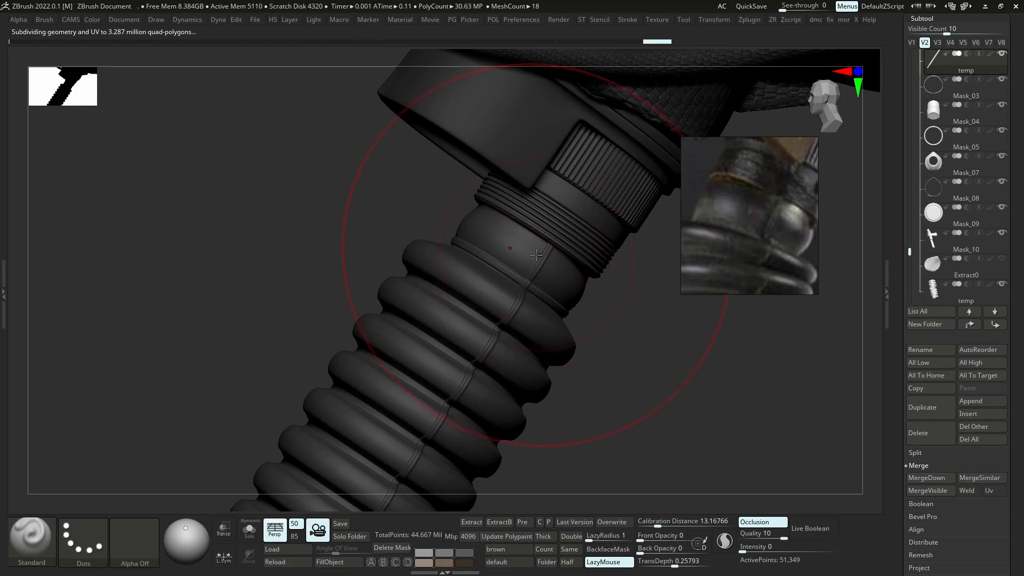
mouse_move(474, 407)
right_mouse_down("ctrl")
mouse_move(528, 373)
mouse_move(517, 363)
mouse_move(491, 377)
mouse_move(501, 351)
mouse_move(526, 340)
mouse_move(528, 370)
right_mouse_up("ctrl")
mouse_move(488, 318)
right_mouse_down("ctrl")
mouse_move(494, 365)
mouse_move(495, 294)
mouse_move(555, 381)
mouse_move(583, 389)
mouse_move(464, 348)
mouse_move(469, 373)
mouse_move(491, 350)
mouse_move(537, 341)
right_mouse_up("ctrl")
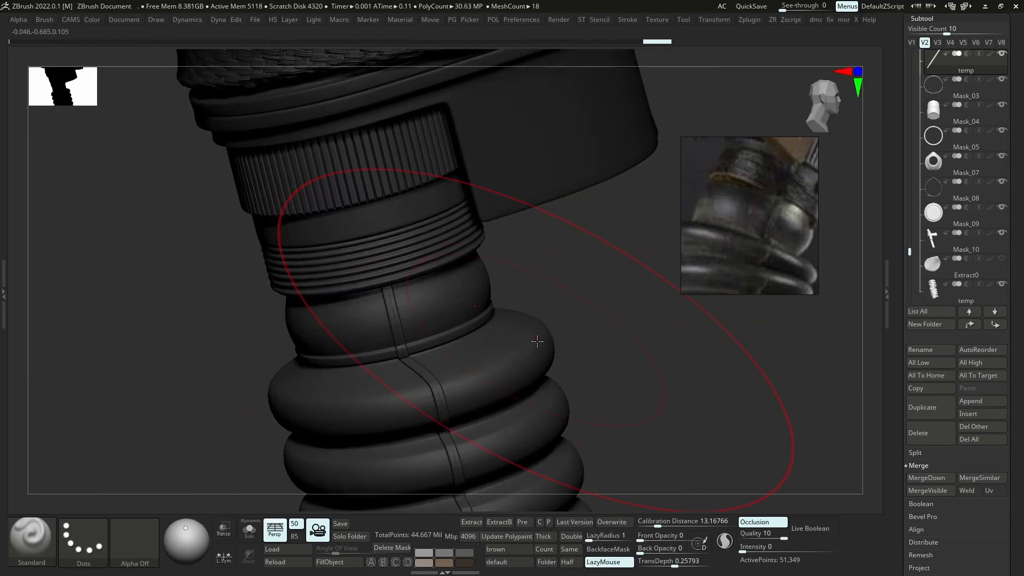
Switch back to Maya, add a connecting edge loop around the raised ring near the capped end, and delete the construction history
left_click(985, 6)
middle_click_drag(399, 349, 459, 239, "alt")
right_click_drag(458, 239, 549, 373, "alt")
left_click_drag(549, 373, 491, 284, "alt")
right_click_drag(491, 284, 487, 174)
double_click(404, 337)
right_click_drag(521, 402, 518, 518, "shift")
key("F8")
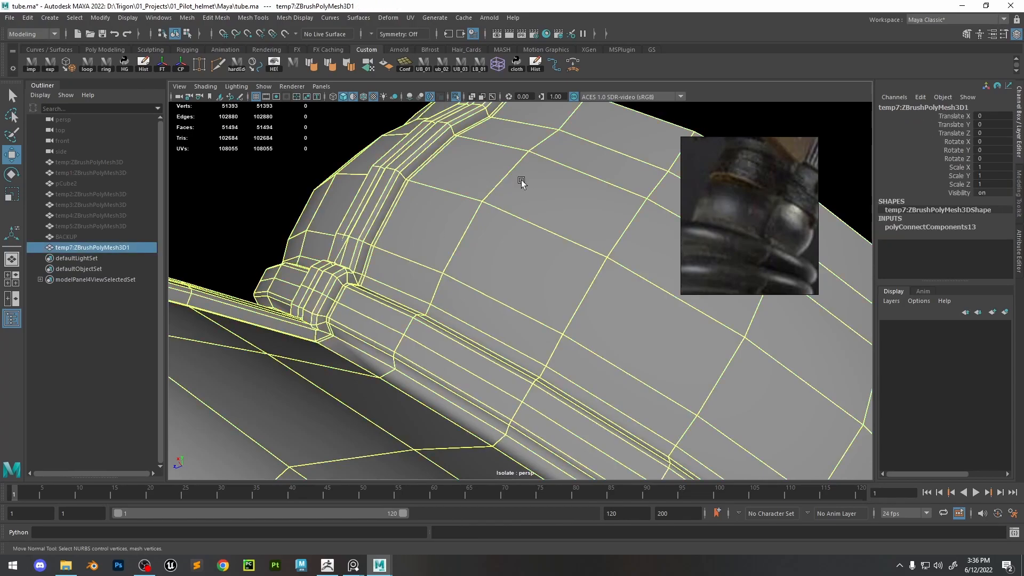
left_click(144, 71)
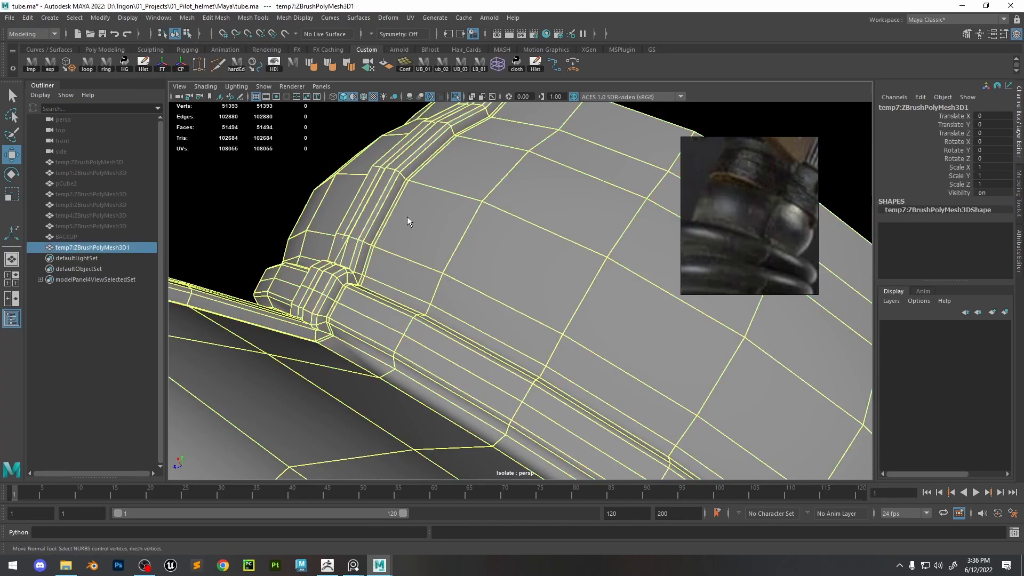
Bevel the new edge loop around the ring with an increased segment count and move its centre vertices along their normals
key("F10")
key("ctrl+b")
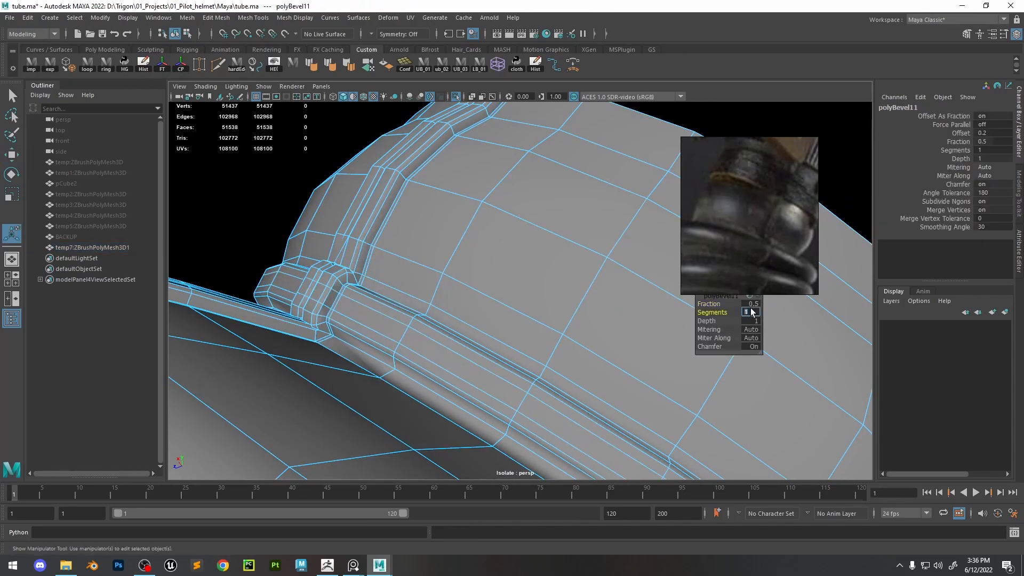
double_click(374, 320)
right_click_drag(400, 248, 330, 246, "ctrl")
key("w")
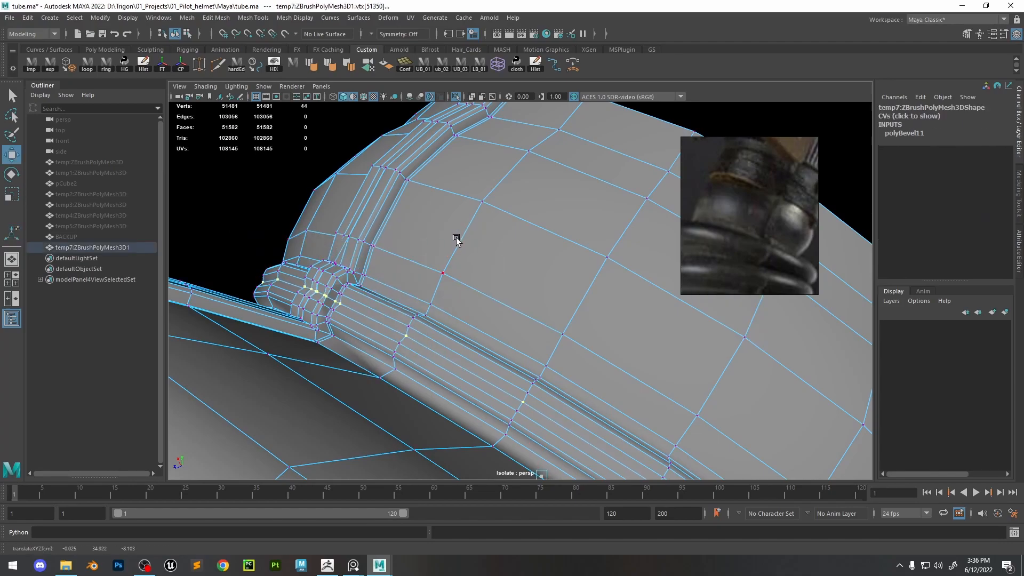
Export the updated hose mesh and examine the seam and ring from several angles
key("F8")
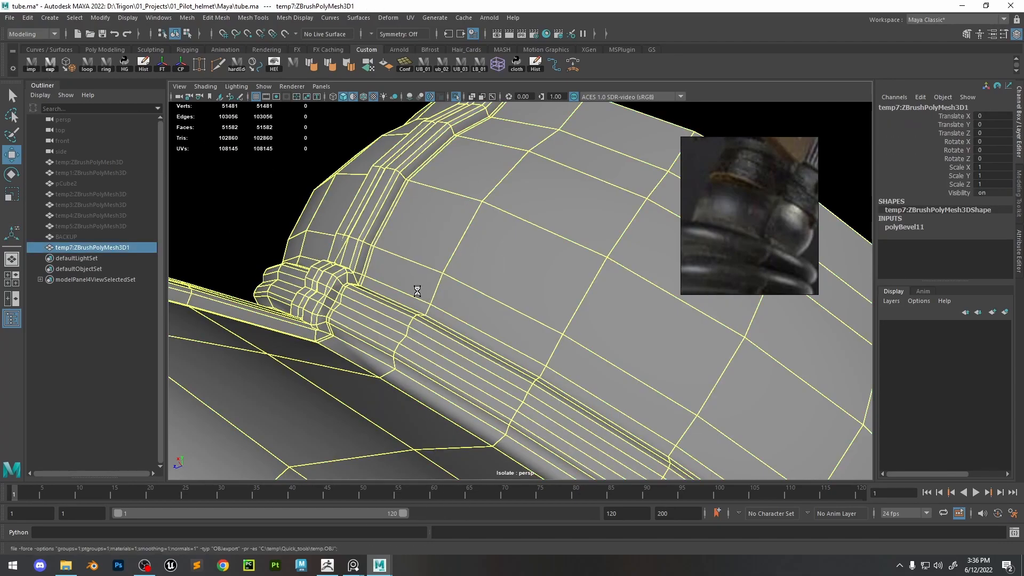
scroll(361, 312, "down", 2)
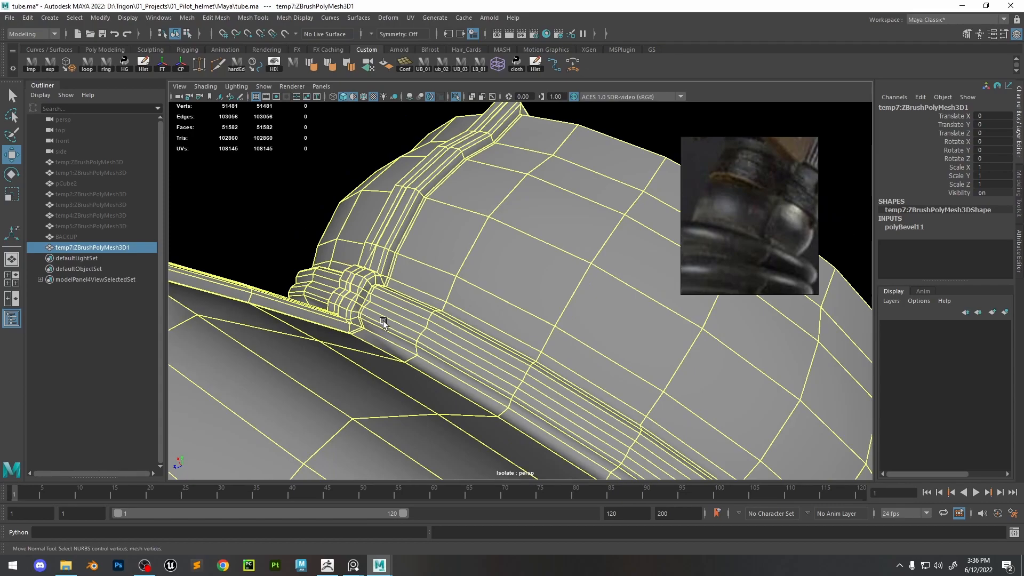
scroll(383, 321, "down", 3)
left_click(366, 223)
left_click_drag(419, 300, 462, 338, "alt")
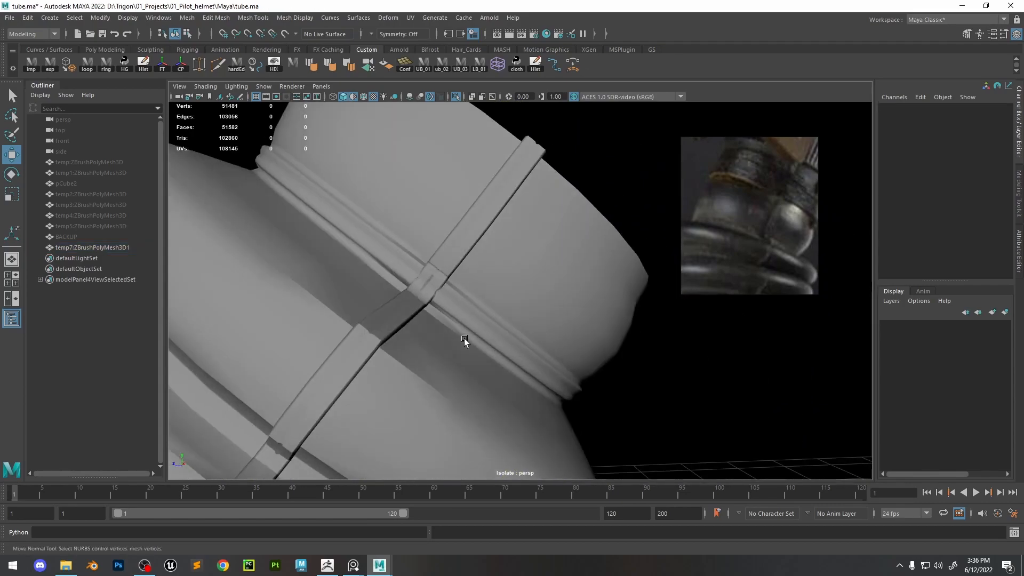
right_click_drag(463, 338, 435, 302, "alt")
left_click_drag(435, 301, 459, 414, "alt")
right_click_drag(508, 345, 407, 216, "alt")
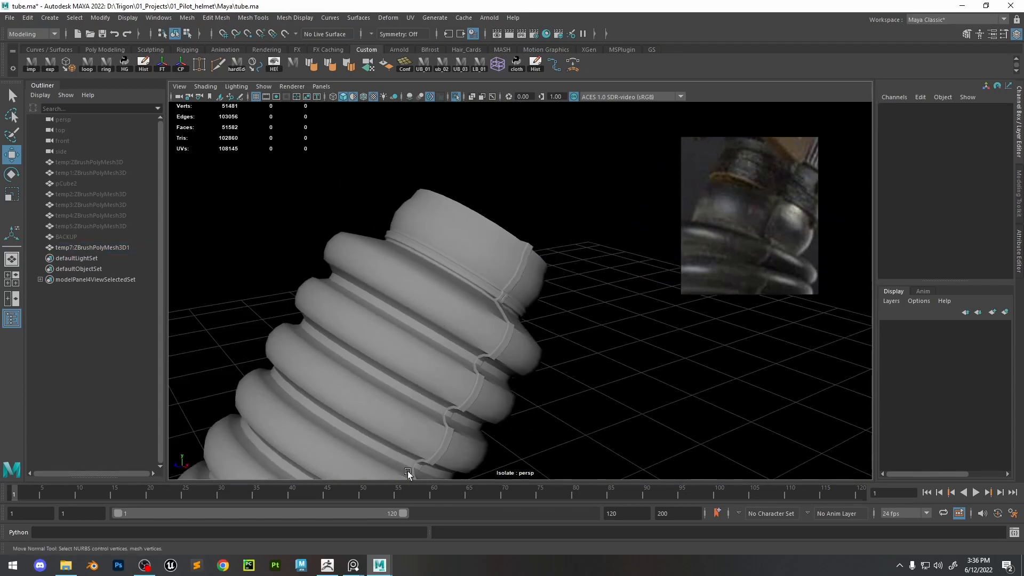
middle_click_drag(467, 333, 491, 265, "alt")
right_click_drag(491, 265, 553, 349, "alt")
left_click_drag(553, 350, 471, 315, "alt")
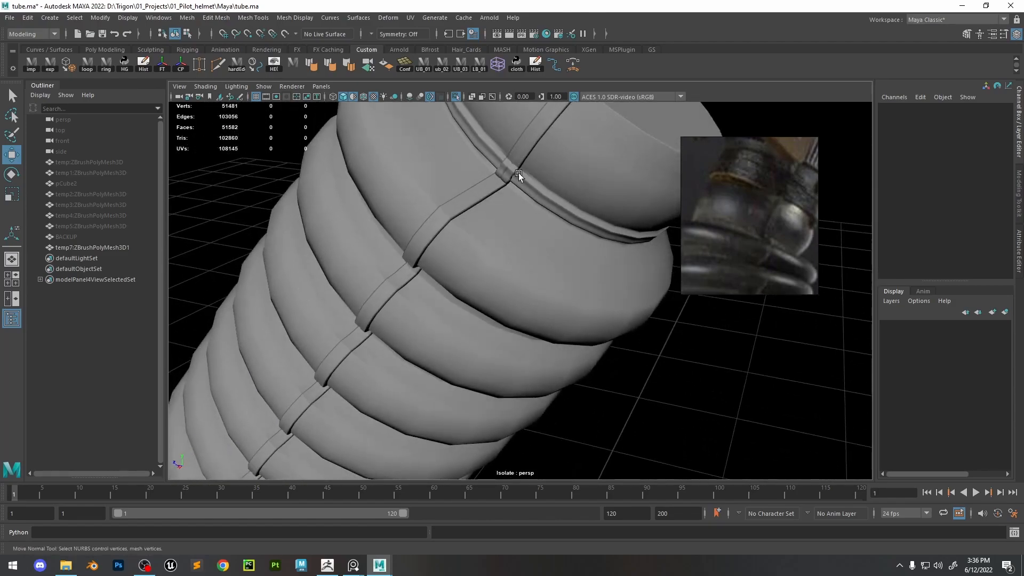
left_click_drag(520, 232, 247, 496, "alt")
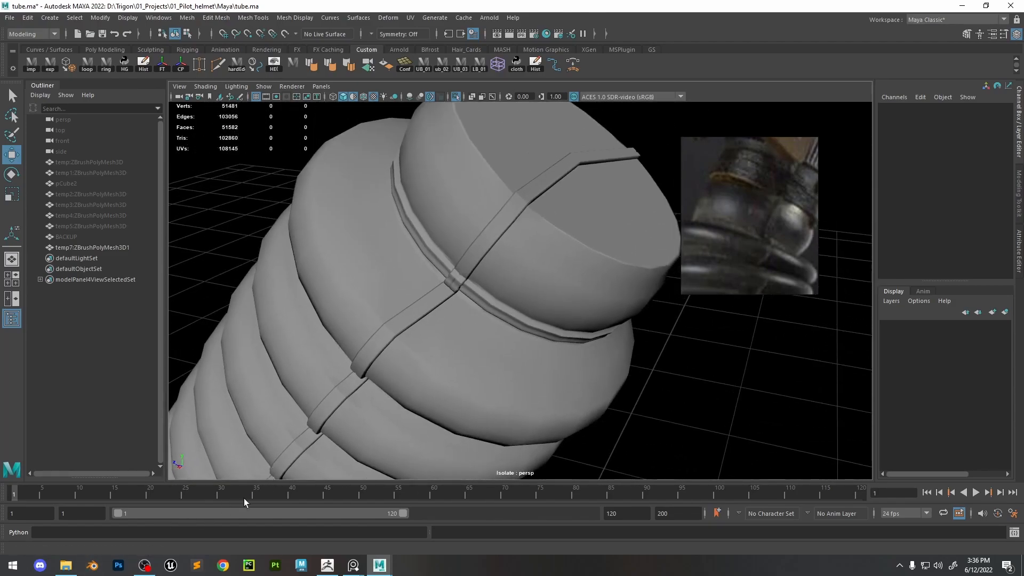
Switch to ZBrush, load the exported hose mesh, subdivide it and check the seam and ring
left_click(328, 564)
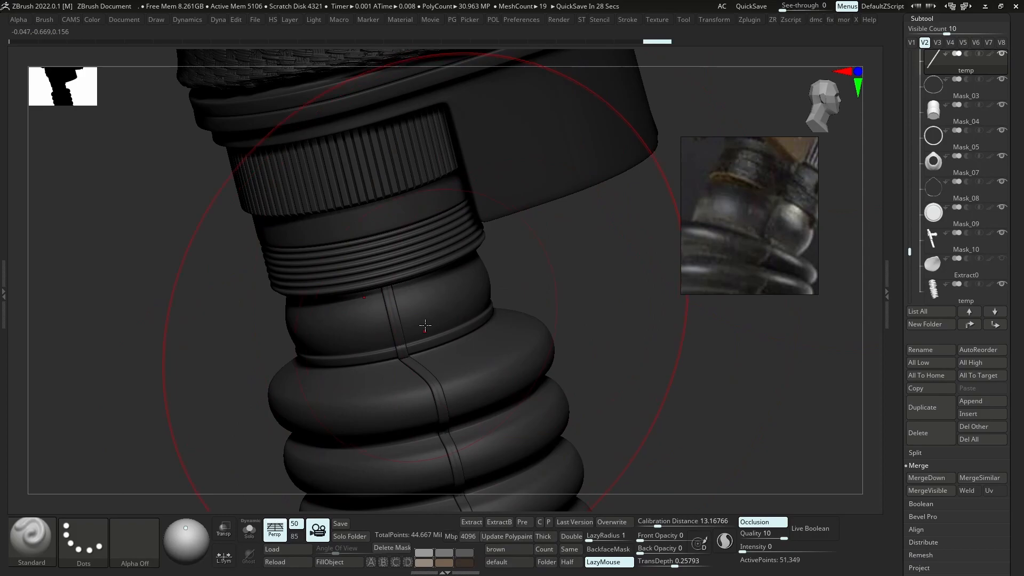
key("ctrl+d")
mouse_move(466, 336)
right_mouse_down("ctrl")
mouse_move(464, 352)
mouse_move(567, 363)
mouse_move(517, 390)
mouse_move(475, 226)
mouse_move(567, 359)
mouse_move(594, 306)
mouse_move(475, 338)
mouse_move(501, 366)
mouse_move(534, 346)
right_mouse_up("ctrl")
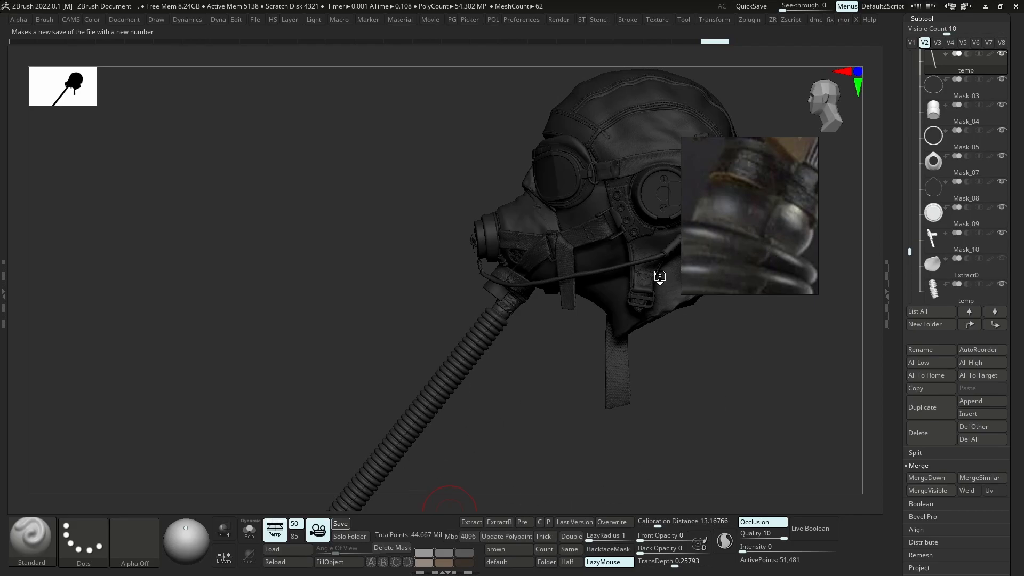
Save a new numbered version of the helmet file
right_click_drag(582, 261, 601, 322)
key("Tab")
right_click_drag(636, 359, 539, 310)
right_click_drag(549, 453, 531, 369, "alt")
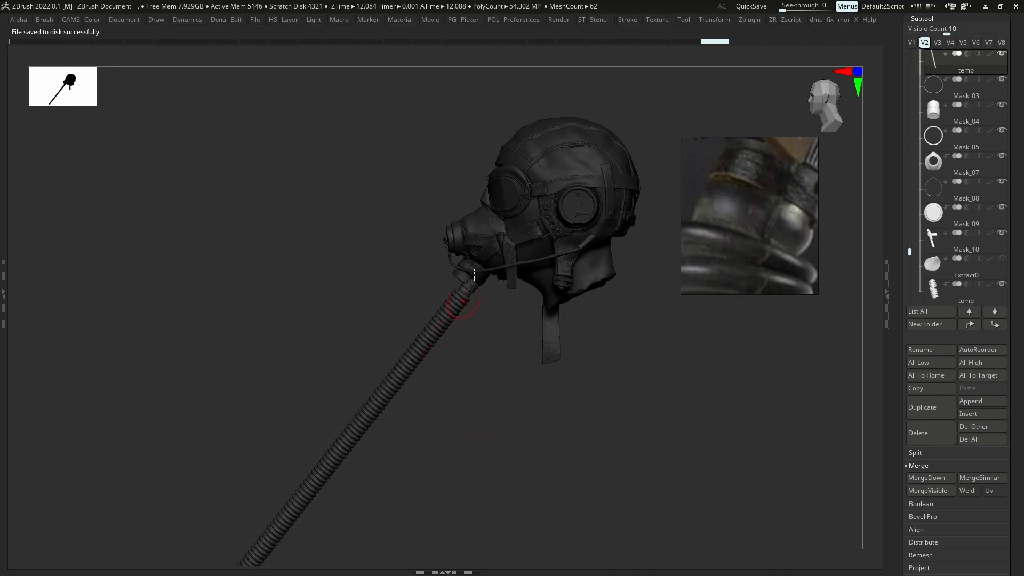
Display the hose's polyframe at its lowest subdivision level and set SelectLasso as the selection brush
right_click_drag(438, 312, 618, 440)
key("shift+f")
key("shift+d")
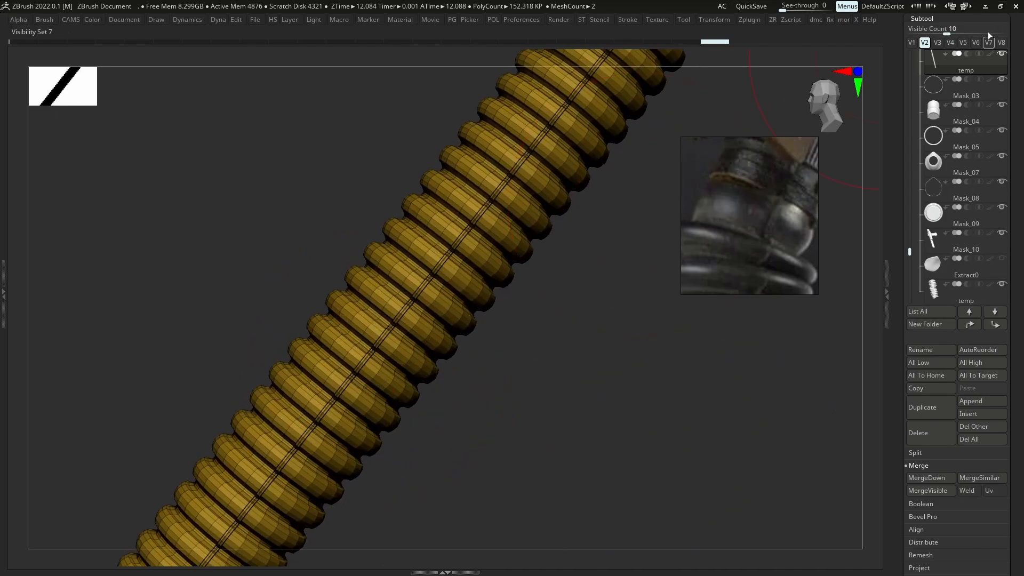
key("Tab")
key("Tab")
mouse_move(333, 395)
right_mouse_down("ctrl")
mouse_move(384, 361)
mouse_move(407, 310)
mouse_move(419, 368)
mouse_move(446, 384)
mouse_move(421, 348)
mouse_move(420, 361)
mouse_move(317, 427)
right_mouse_up("ctrl")
key("Tab")
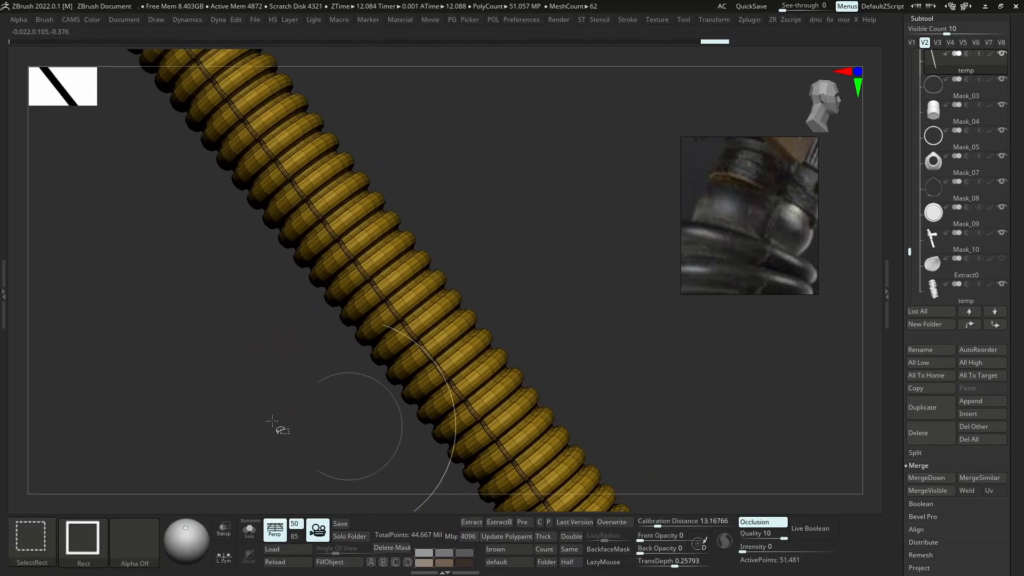
left_click(45, 535, "ctrl+shift")
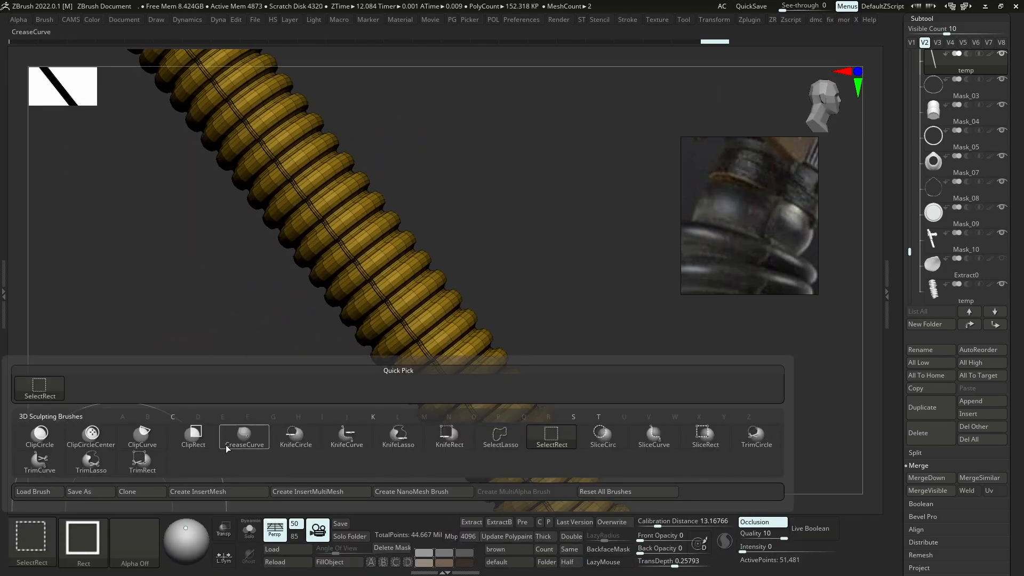
left_click(501, 437, "ctrl+shift")
Try to isolate a section of the hose rings by its edge loops and give it its own polygroup
mouse_move(366, 256)
right_mouse_down("ctrl")
mouse_move(391, 306)
mouse_move(341, 374)
right_mouse_up("ctrl")
mouse_move(341, 374)
right_mouse_down()
mouse_move(276, 393)
mouse_move(267, 377)
right_mouse_up()
left_click(285, 376, "ctrl+shift")
left_click(267, 377, "ctrl+shift")
key("ctrl+w")
right_click_drag(498, 247, 498, 160, "ctrl")
left_click(505, 416, "ctrl+shift")
right_click_drag(505, 416, 555, 341, "ctrl")
left_click(498, 336, "ctrl+shift")
Undo the recent polygroup changes on the hose
key("shift+f")
right_click_drag(555, 341, 567, 394)
right_click_drag(451, 374, 480, 368)
mouse_move(480, 368)
right_mouse_down("ctrl")
mouse_move(484, 412)
mouse_move(533, 333)
right_mouse_up("ctrl")
key("ctrl+z")
key("ctrl+z")
key("ctrl+z")
key("ctrl+z")
Isolate the chosen section of the hose by its edge loop and assign it a new polygroup
mouse_move(533, 333)
right_mouse_down("ctrl")
mouse_move(539, 376)
mouse_move(553, 385)
right_mouse_up("ctrl")
key("shift+f")
left_click(647, 299, "ctrl+shift")
key("ctrl+w")
left_click(694, 413, "ctrl+shift")
right_click_drag(695, 414, 507, 275, "ctrl")
key("shift+f")
Delete the hidden hose geometry and show the transform gizmo on the shortened hose
right_click_drag(625, 289, 653, 343)
key("2")
left_click(633, 378)
right_click_drag(653, 342, 576, 282)
right_click_drag(576, 283, 540, 342, "alt")
key("w")
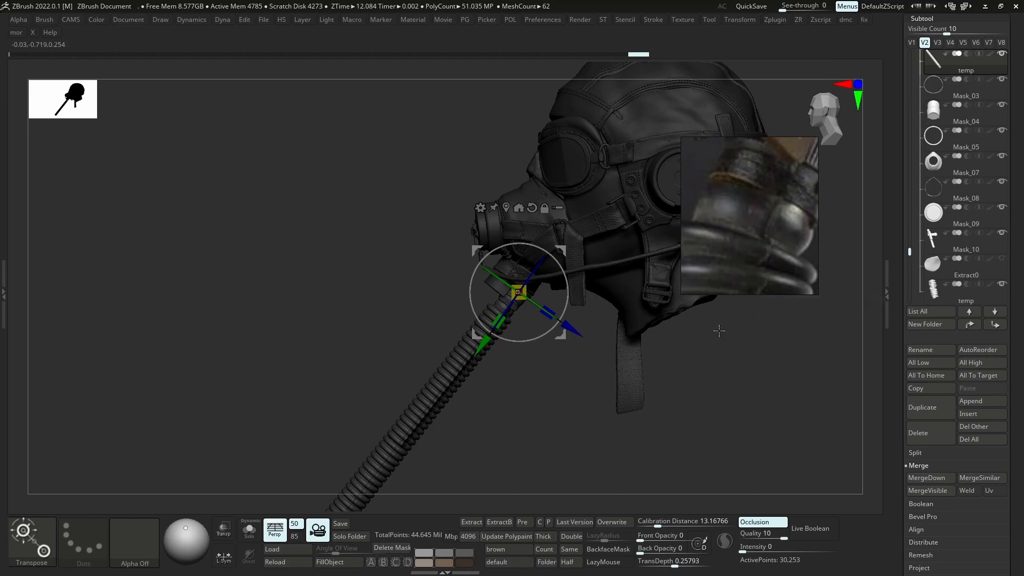
Solo the hose and undo the deletion of its hidden geometry
right_click_drag(603, 366, 634, 377, "ctrl")
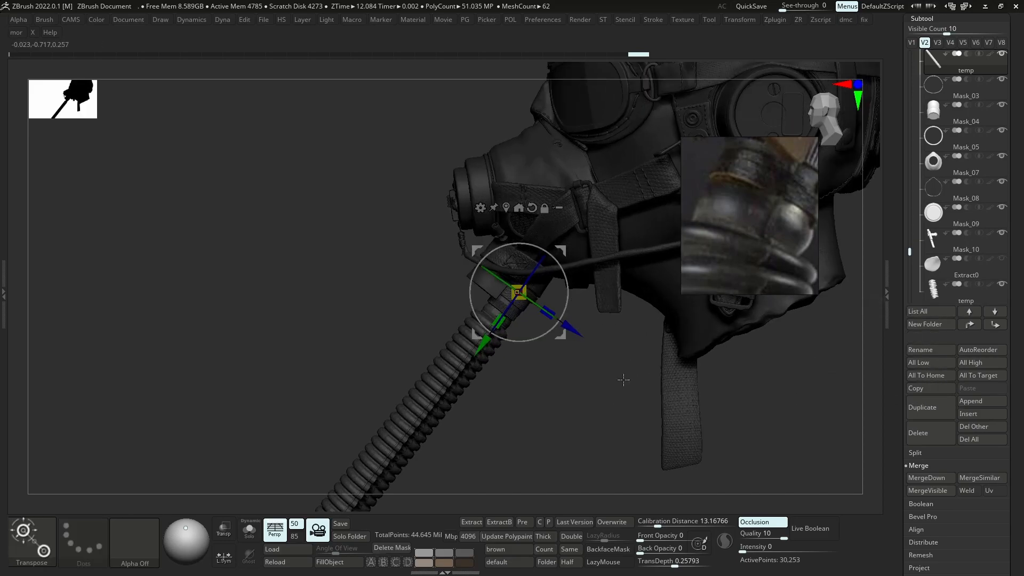
mouse_move(425, 416)
right_mouse_down("ctrl")
mouse_move(458, 462)
mouse_move(494, 453)
right_mouse_up("ctrl")
key("alt+s")
mouse_move(483, 352)
right_mouse_down("ctrl")
mouse_move(516, 379)
mouse_move(577, 398)
mouse_move(475, 354)
right_mouse_up("ctrl")
key("ctrl+z")
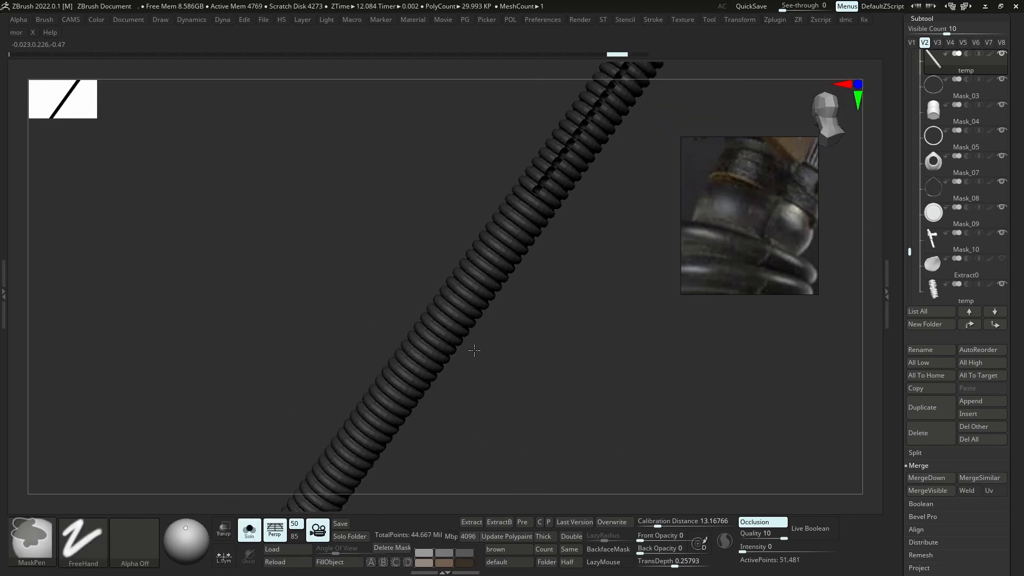
key("ctrl+z")
Switch the hose between its low-poly and subdivided states and examine the raised seam across the rings
mouse_move(477, 305)
right_mouse_down("alt")
mouse_move(507, 308)
mouse_move(583, 393)
right_mouse_up("alt")
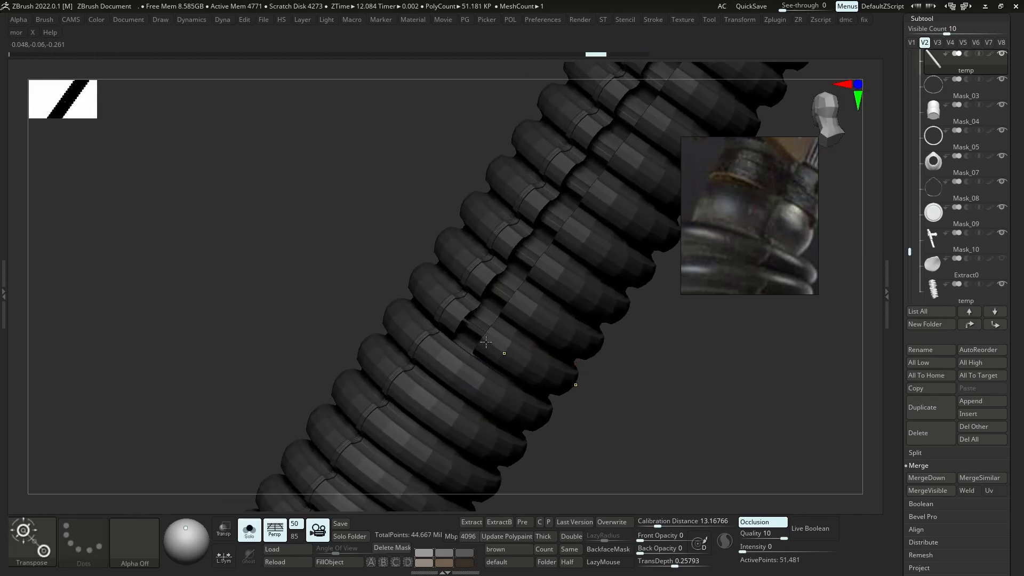
right_click_drag(503, 350, 526, 375, "ctrl")
key("shift+f")
right_click_drag(485, 316, 479, 359, "ctrl")
key("shift+f")
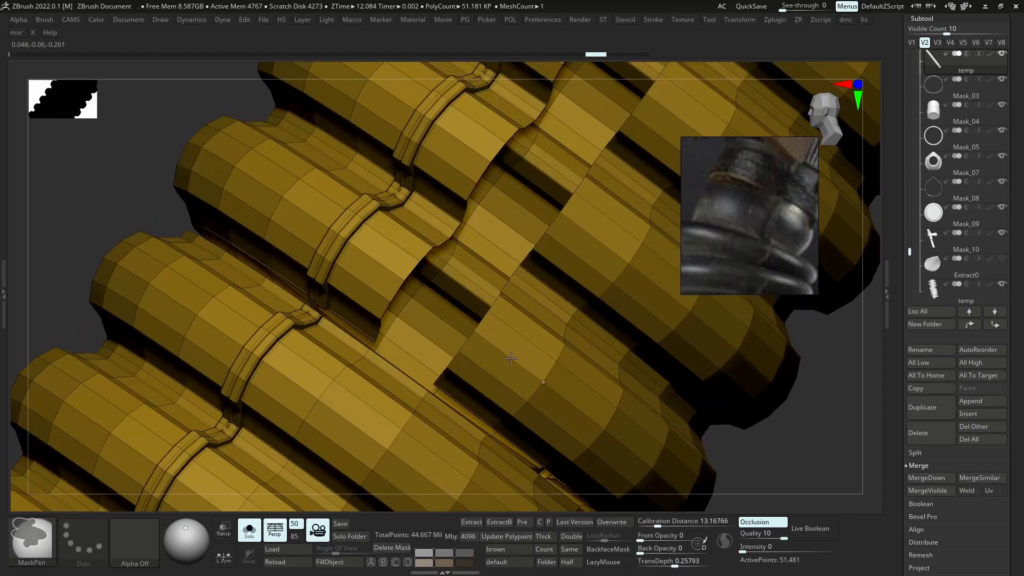
key("d")
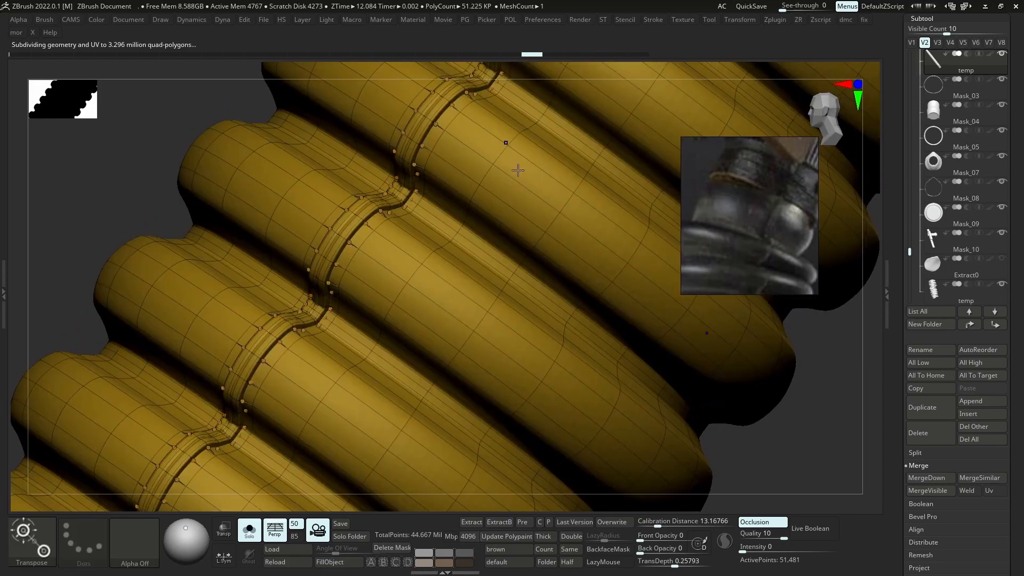
key("shift+d")
right_click_drag(476, 293, 469, 236, "ctrl")
key("shift+f")
key("d")
mouse_move(465, 291)
right_mouse_down()
mouse_move(395, 271)
mouse_move(542, 290)
mouse_move(484, 296)
right_mouse_up()
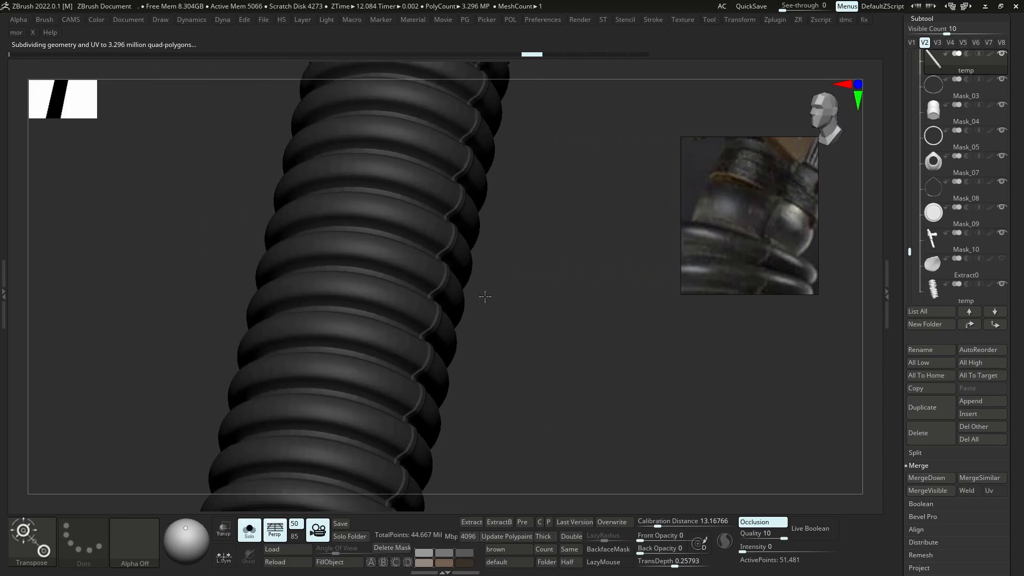
Choose the Move brush and compare the hose with the rest of the helmet by toggling solo display
key("b")
key("m")
key("l")
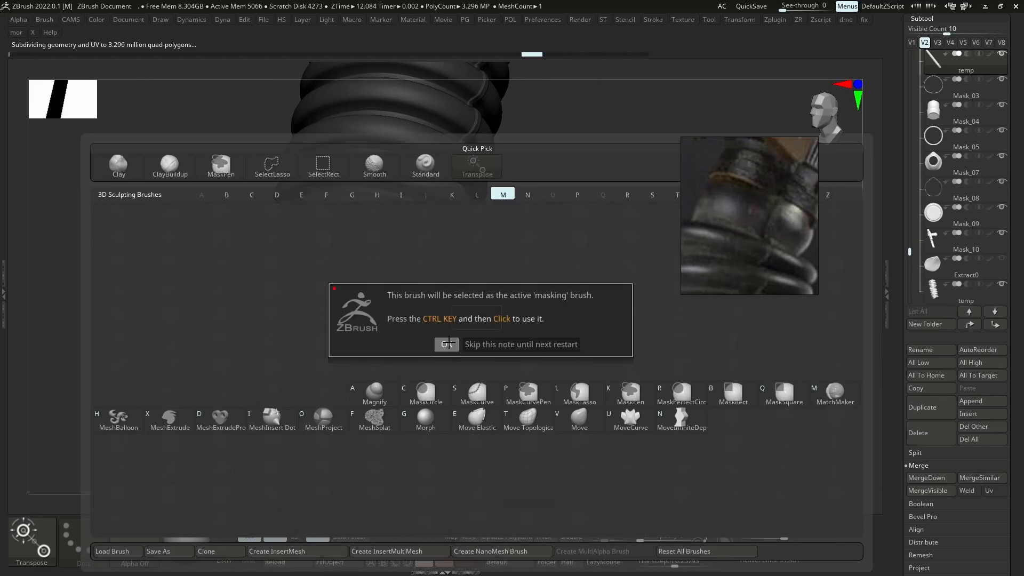
left_click(449, 342)
key("b")
key("m")
key("v")
mouse_move(427, 379)
right_mouse_down("ctrl")
mouse_move(328, 150)
mouse_move(473, 377)
mouse_move(447, 300)
mouse_move(576, 396)
right_mouse_up("ctrl")
key("alt+s")
key("alt+s")
Shorten the hose to the chosen section at its lowest subdivision level and subdivide it again
right_click_drag(460, 345, 623, 403, "ctrl")
key("shift+f")
right_click_drag(425, 341, 495, 377, "ctrl")
key("shift+d")
mouse_move(393, 375)
right_mouse_down()
mouse_move(383, 380)
mouse_move(387, 323)
mouse_move(366, 377)
mouse_move(373, 408)
mouse_move(379, 386)
right_mouse_up()
left_click(511, 265, "ctrl+shift")
mouse_move(445, 362)
right_mouse_down()
mouse_move(445, 331)
mouse_move(360, 384)
mouse_move(327, 327)
mouse_move(264, 325)
mouse_move(399, 383)
mouse_move(469, 262)
mouse_move(411, 240)
mouse_move(391, 297)
mouse_move(411, 263)
mouse_move(420, 270)
mouse_move(396, 283)
mouse_move(480, 384)
mouse_move(384, 418)
mouse_move(391, 390)
right_mouse_up()
key("x")
left_click(367, 333)
key("ctrl+d")
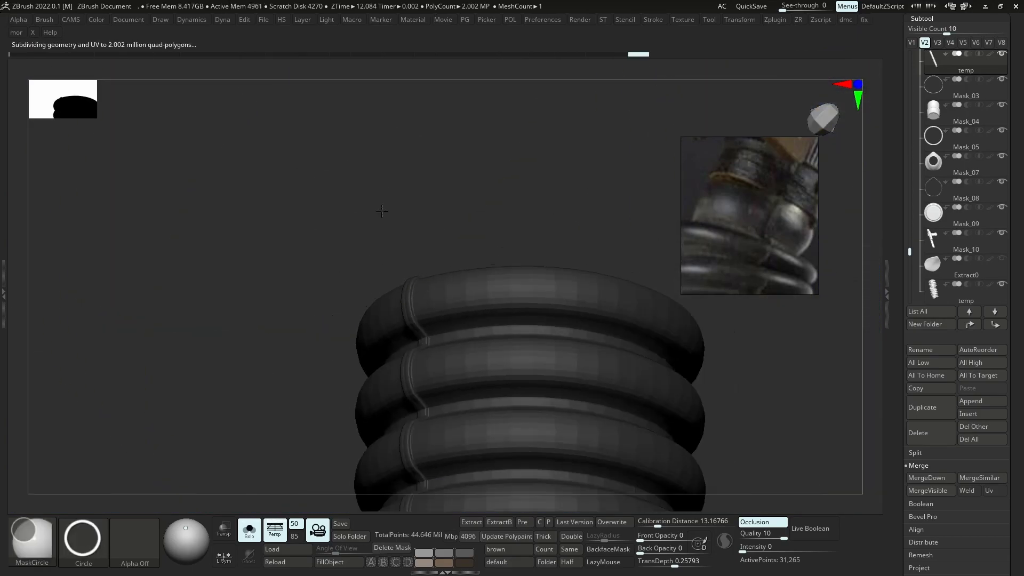
Bring the full helmet back into view, duplicate the hose subtool and hide the original
mouse_move(382, 210)
right_mouse_down("ctrl")
mouse_move(454, 349)
mouse_move(482, 370)
mouse_move(442, 234)
mouse_move(434, 303)
mouse_move(466, 304)
mouse_move(416, 315)
right_mouse_up("ctrl")
key("s")
mouse_move(498, 325)
right_mouse_down("shift")
mouse_move(561, 311)
mouse_move(537, 336)
mouse_move(400, 340)
right_mouse_up("shift")
mouse_move(399, 340)
right_mouse_down("ctrl")
mouse_move(473, 340)
mouse_move(439, 334)
right_mouse_up("ctrl")
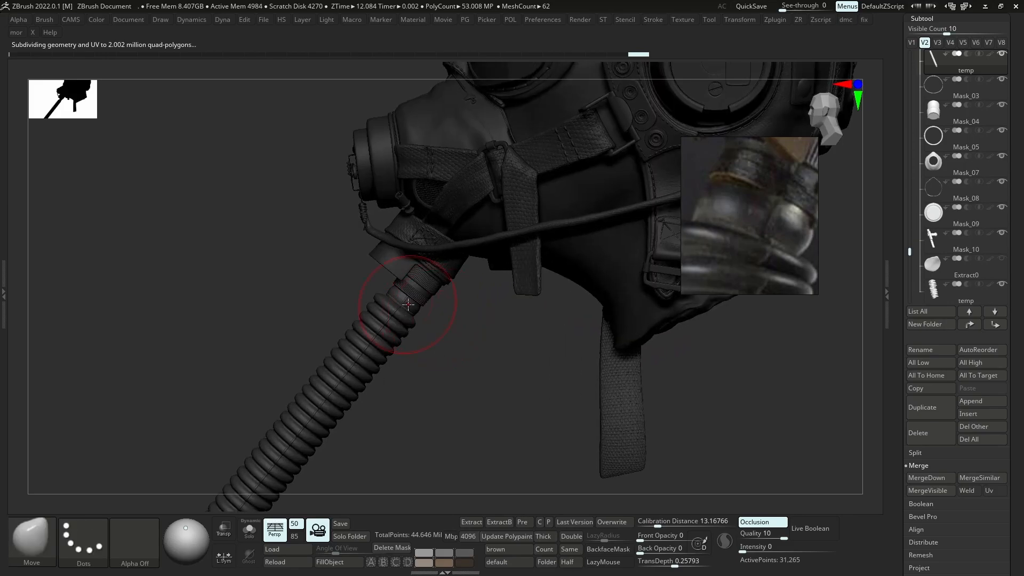
key("w")
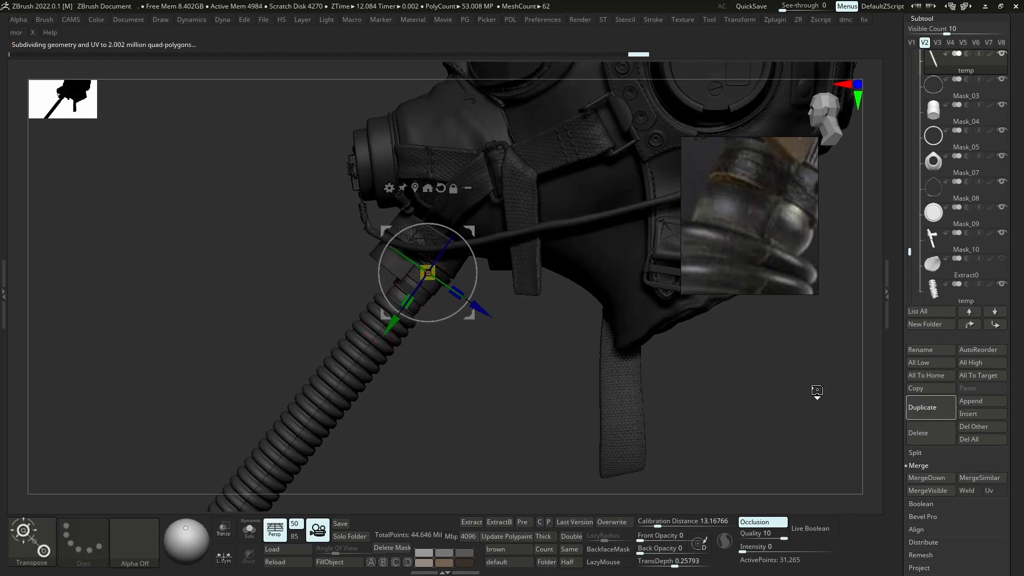
left_click(1001, 54)
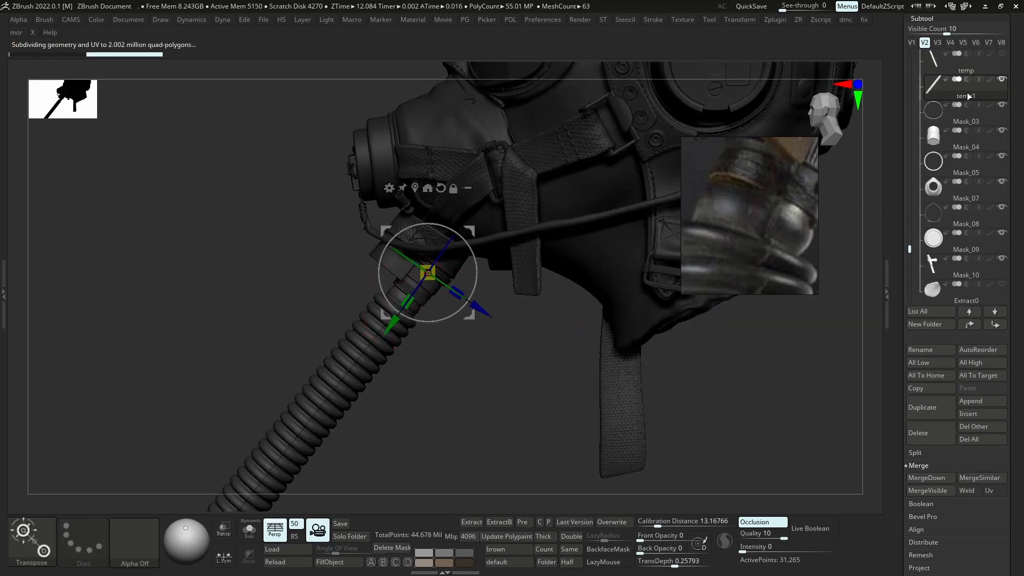
Add a curve bend deformer to the duplicated hose, set its curve resolution to 5 and pull its free end sideways
right_click_drag(495, 313, 590, 309, "ctrl")
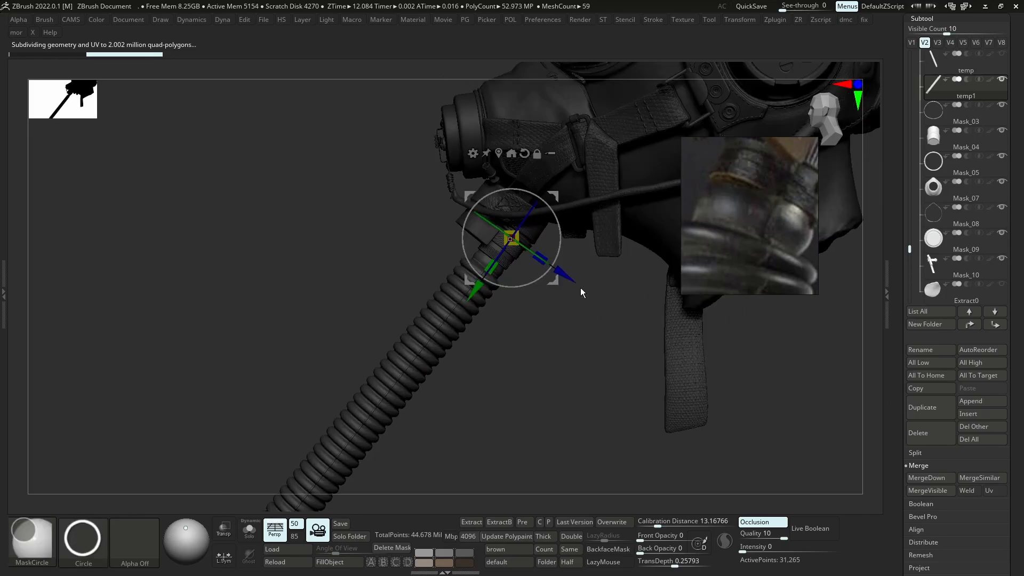
left_click(473, 154)
left_click(526, 187)
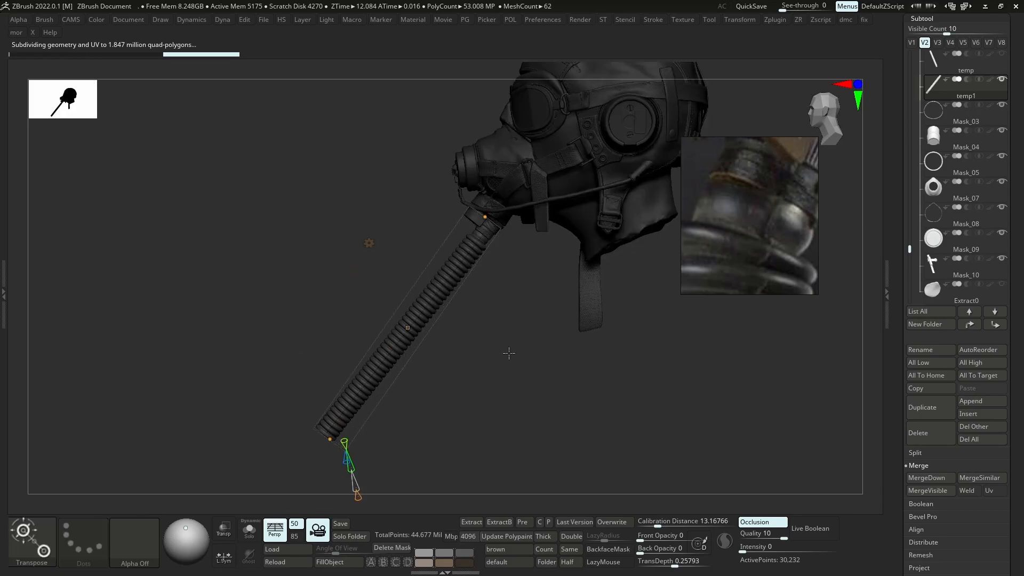
right_click_drag(523, 339, 526, 327, "alt")
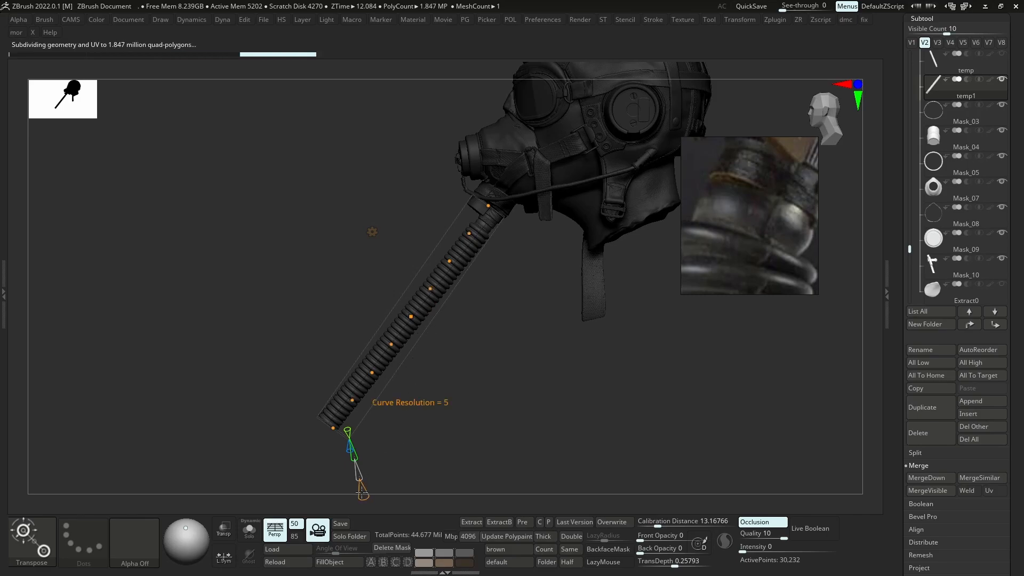
left_click_drag(331, 428, 464, 263)
Move the deformer's control points to bend the duplicated hose into a smooth curve hanging from the mask
right_click_drag(511, 220, 521, 350, "ctrl")
left_click_drag(432, 277, 410, 269)
right_click_drag(448, 299, 452, 194, "ctrl")
left_click_drag(354, 368, 380, 370)
left_click_drag(327, 448, 392, 452)
right_click_drag(392, 451, 384, 385, "alt")
left_click_drag(315, 468, 420, 468)
left_click_drag(372, 304, 367, 309)
mouse_move(395, 240)
right_mouse_down("shift")
mouse_move(462, 233)
mouse_move(464, 342)
right_mouse_up("shift")
Return to the Move brush, hide part of the bent hose and inspect its rings in solo display
key("b")
key("m")
key("v")
right_click_drag(494, 496, 494, 421, "ctrl")
left_click_drag(514, 217, 642, 386, "ctrl+alt+shift")
key("alt+s")
right_click_drag(512, 256, 514, 362, "ctrl")
mouse_move(515, 362)
right_mouse_down()
mouse_move(470, 341)
mouse_move(482, 320)
right_mouse_up()
mouse_move(483, 320)
right_mouse_down("ctrl")
mouse_move(483, 228)
mouse_move(467, 269)
right_mouse_up("ctrl")
Put the original hose into a single polygroup and hide part of it to inspect the geometry
left_click(935, 60)
key("shift+f")
mouse_move(467, 269)
right_mouse_down()
mouse_move(480, 275)
mouse_move(521, 244)
mouse_move(470, 308)
mouse_move(480, 267)
right_mouse_up()
key("ctrl+w")
right_click_drag(480, 267, 496, 160, "ctrl")
mouse_move(516, 141)
left_mouse_down("ctrl+alt+shift")
mouse_move(329, 429)
mouse_move(421, 416)
left_mouse_up("ctrl+alt+shift")
mouse_move(424, 176)
right_mouse_down("ctrl")
mouse_move(427, 247)
mouse_move(464, 234)
right_mouse_up("ctrl")
Delete the bent duplicate of the hose
left_click(936, 85)
right_click_drag(544, 267, 576, 341)
left_click(917, 433)
left_click(832, 456)
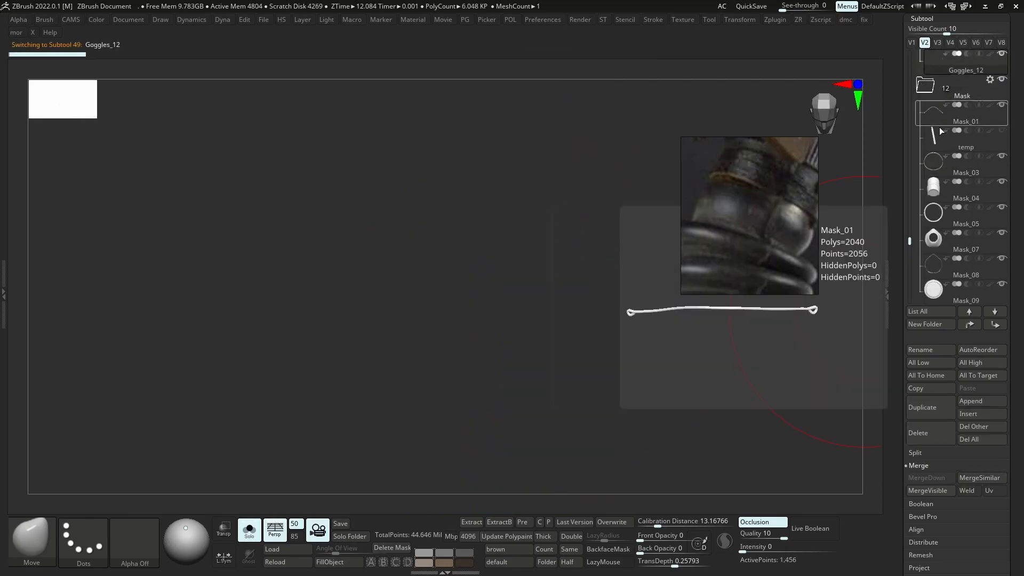
Weld the original hose's points at its lowest subdivision level and display it subdivided again
key("shift+d")
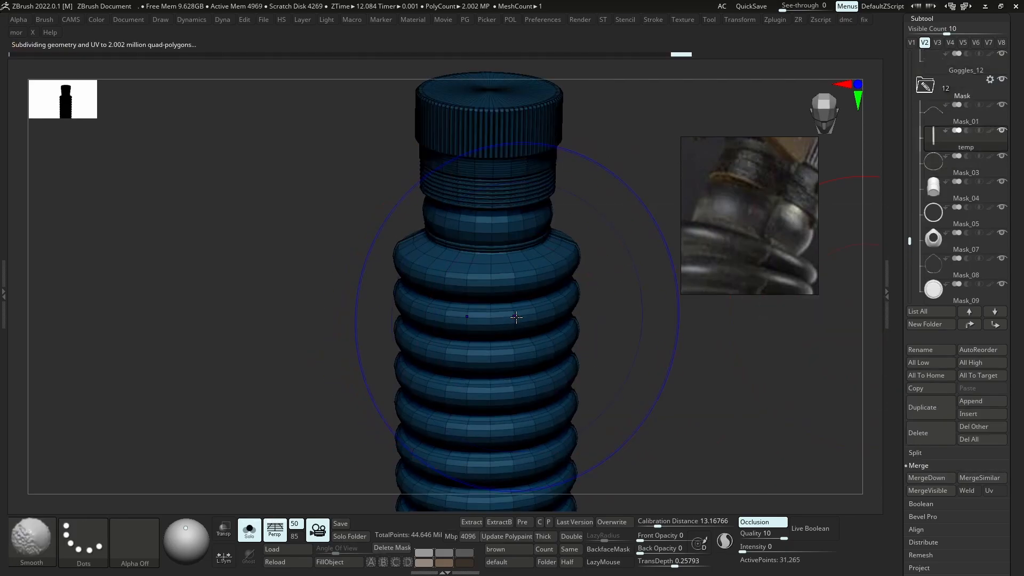
key("2")
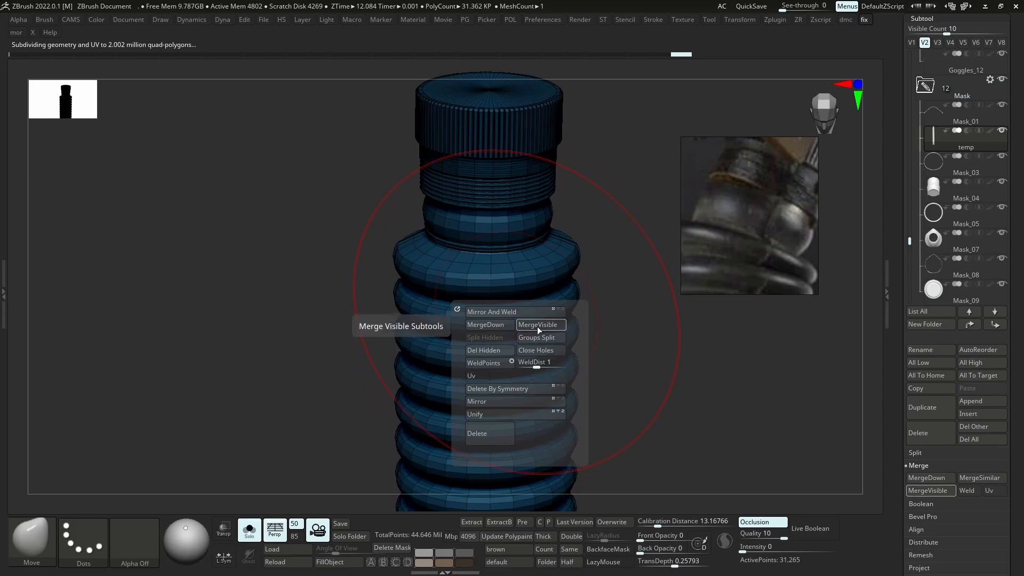
left_click(500, 366)
right_click_drag(512, 273, 525, 213, "ctrl")
key("d")
key("shift+f")
Duplicate the welded hose and add a curve bend deformer to the copy
left_click(923, 408)
right_click_drag(629, 341, 552, 262)
key("w")
left_click(586, 127)
left_click(676, 160)
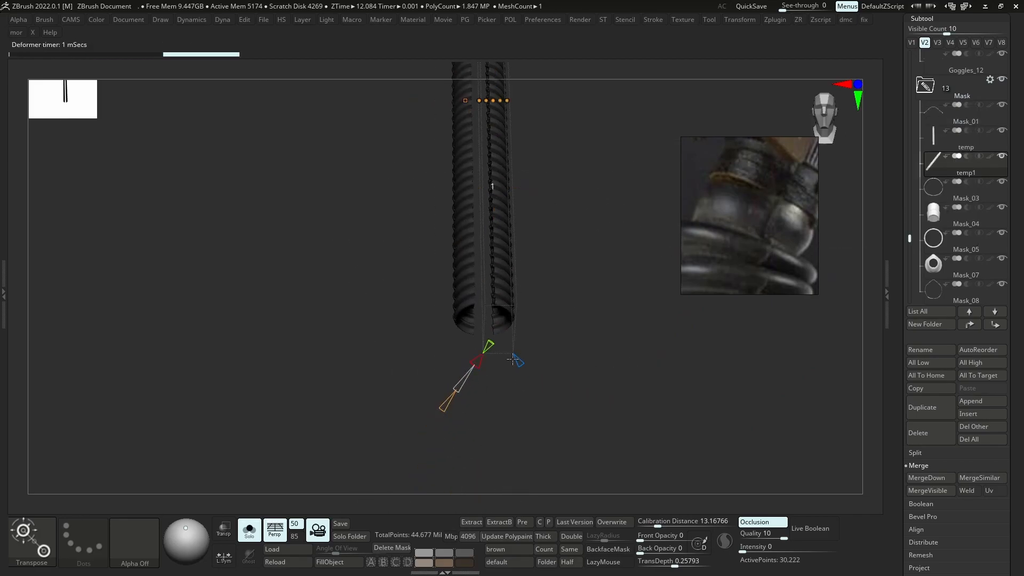
Drag the deformer's control points to bend the new hose copy into a gentle curve
mouse_move(523, 278)
right_mouse_down("alt")
mouse_move(530, 334)
mouse_move(548, 332)
mouse_move(517, 359)
mouse_move(510, 287)
right_mouse_up("alt")
left_click_drag(364, 411, 427, 333)
left_click_drag(497, 336, 484, 340)
left_click_drag(474, 253, 522, 264)
left_click_drag(484, 339, 511, 342)
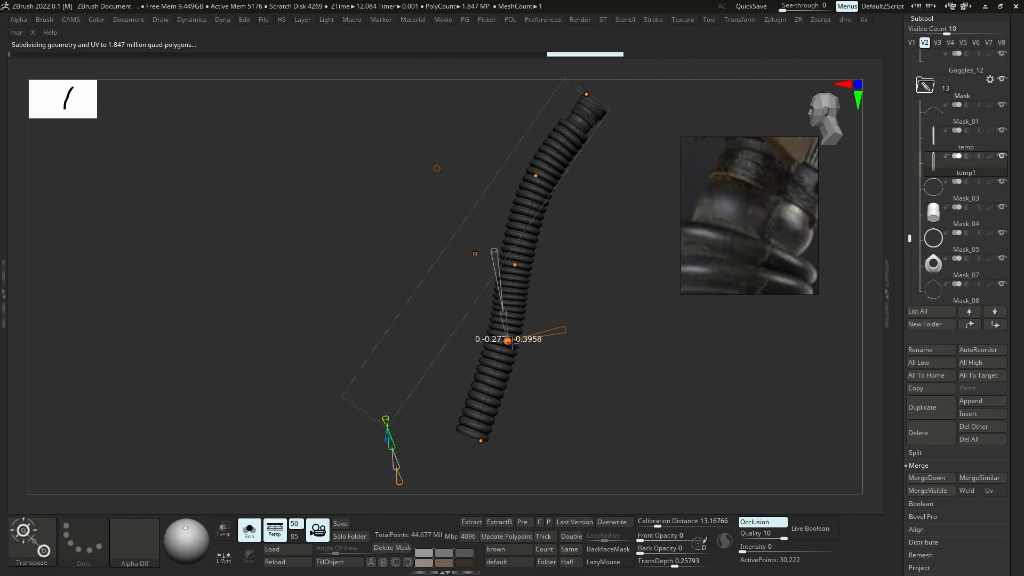
Return to the Move brush, isolate part of the bent copy and inspect its polyframe for splits
key("b")
key("m")
key("v")
left_click_drag(589, 304, 629, 321)
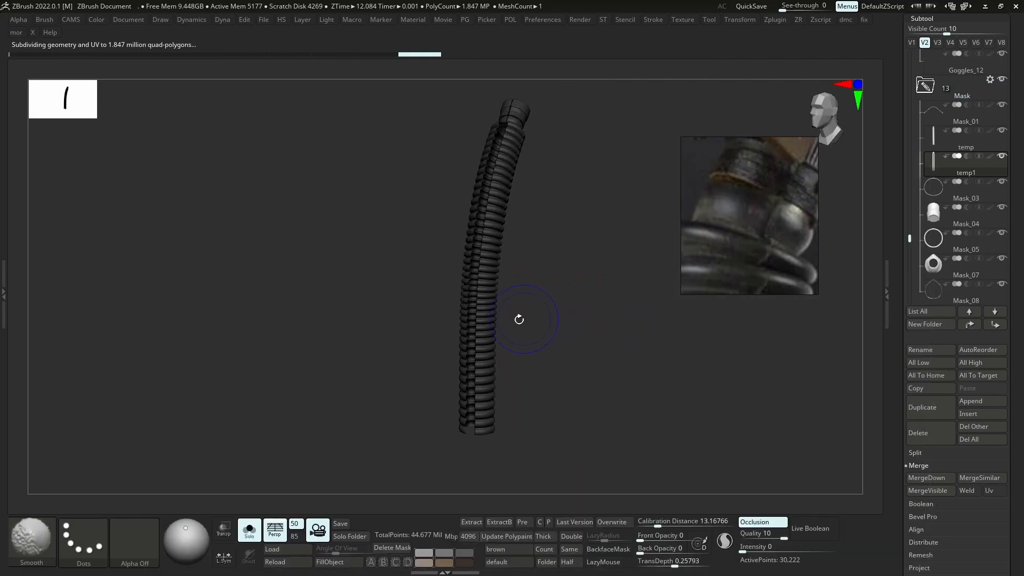
left_click_drag(506, 276, 524, 309, "shift")
left_click_drag(549, 459, 653, 66, "ctrl")
right_click_drag(500, 238, 462, 236, "ctrl")
key("shift+f")
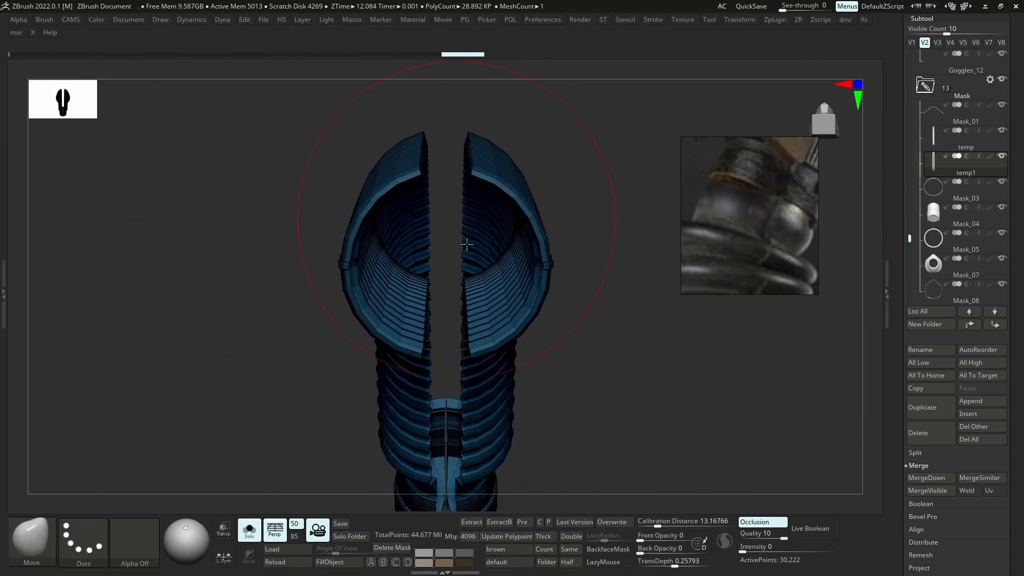
Delete the second bent hose copy after viewing it from the side
mouse_move(477, 284)
right_mouse_down()
mouse_move(479, 350)
mouse_move(459, 272)
right_mouse_up()
mouse_move(460, 272)
right_mouse_down()
mouse_move(496, 370)
mouse_move(551, 261)
right_mouse_up()
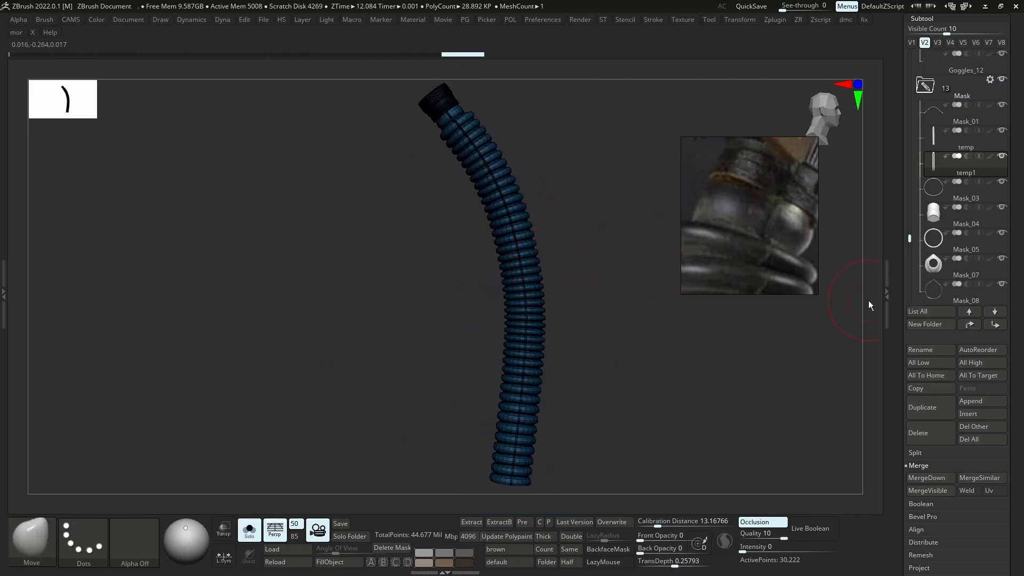
left_click(937, 434)
left_click(831, 458)
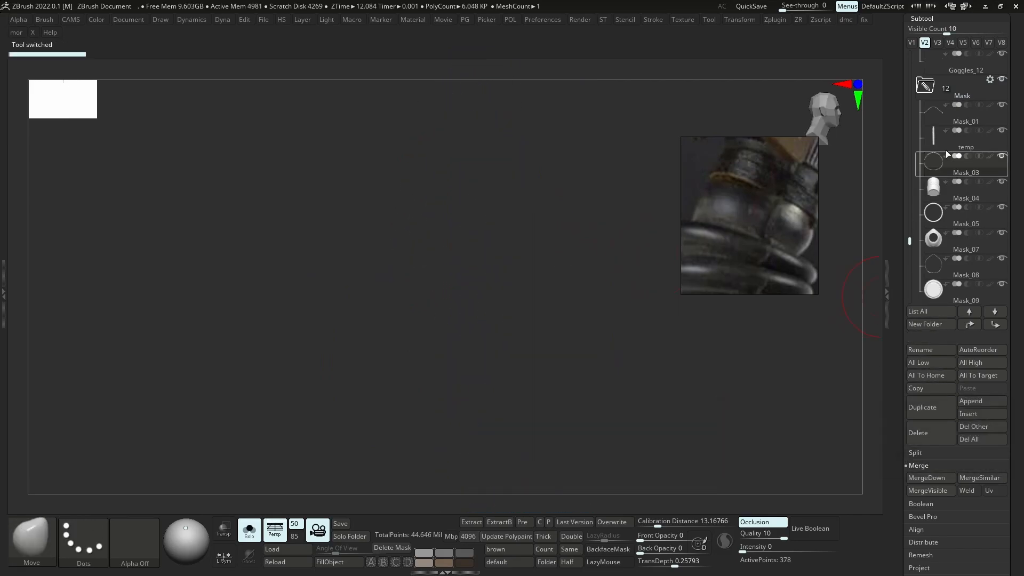
Run a mesh integrity check on the original hose and repair it with Fix Mesh
left_click(941, 144)
right_click_drag(549, 274, 551, 276, "shift")
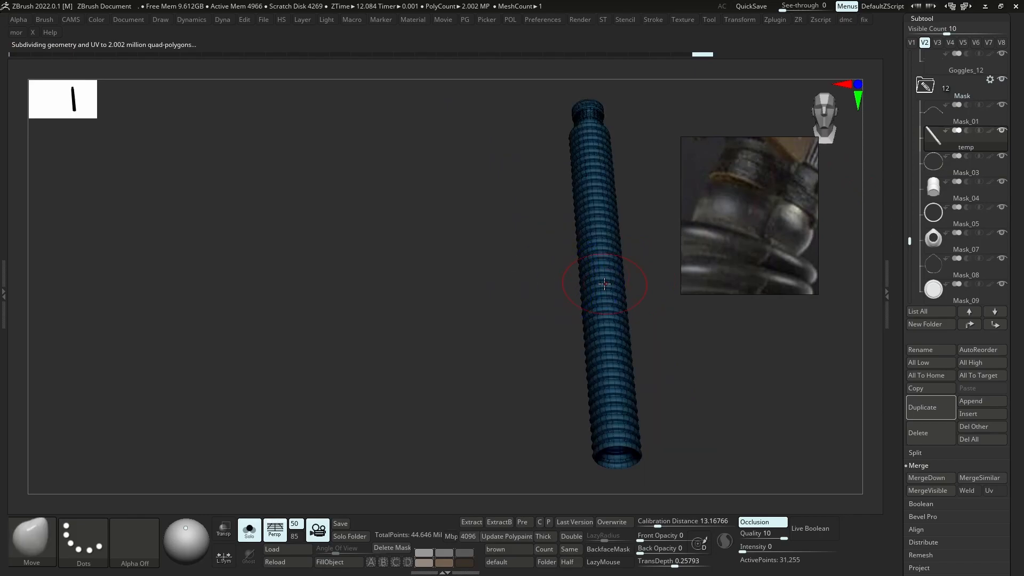
left_click_drag(1017, 553, 1017, 452)
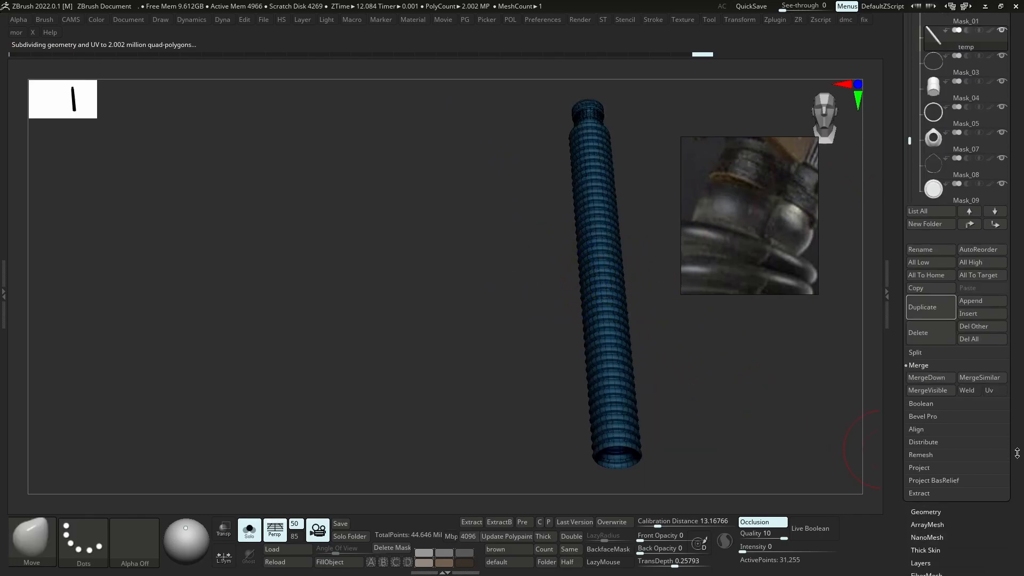
left_click(931, 512)
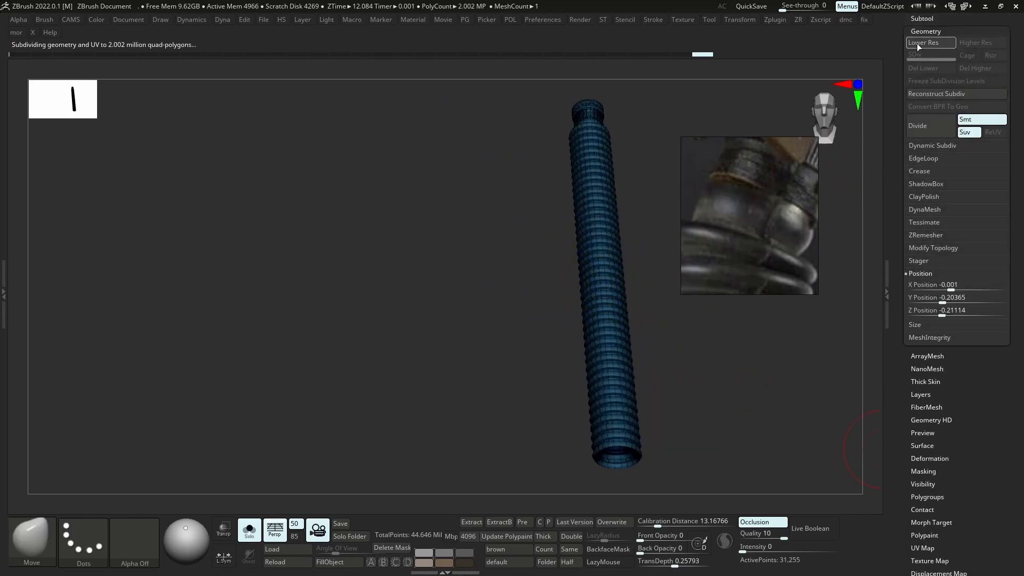
left_click(921, 338)
left_click(931, 311)
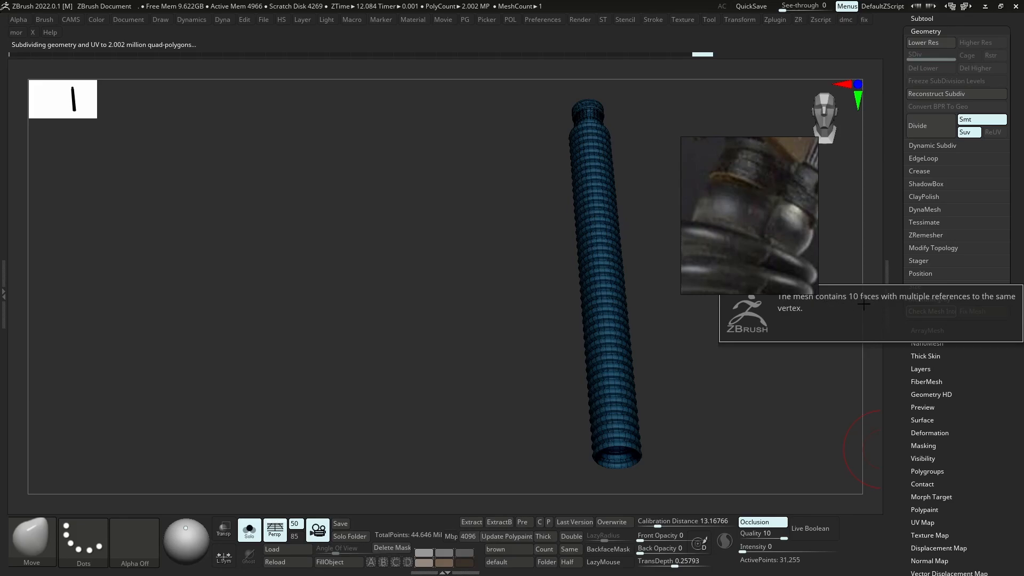
left_click(982, 311)
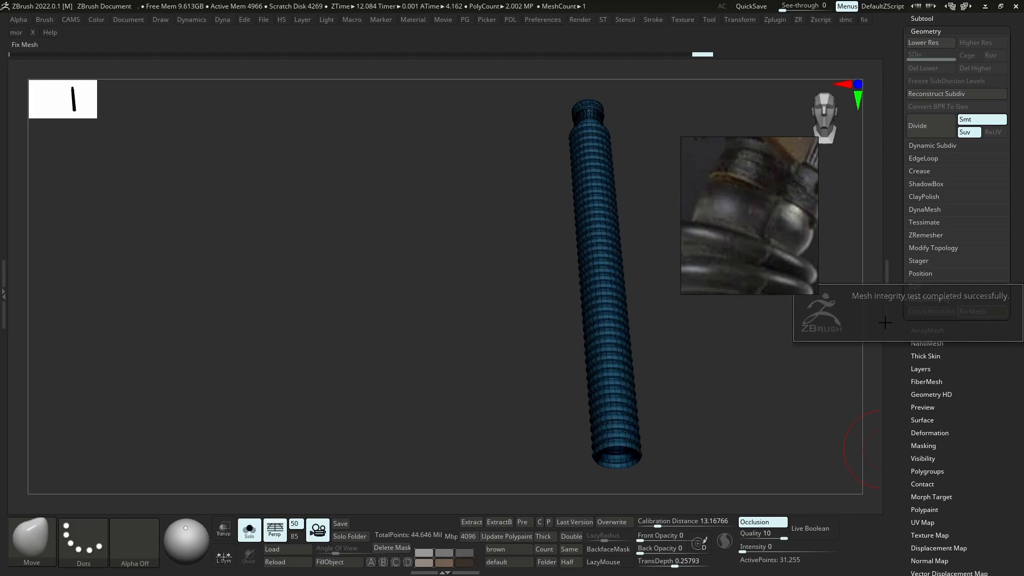
mouse_move(633, 398)
right_mouse_down()
mouse_move(592, 392)
mouse_move(506, 408)
right_mouse_up()
right_click_drag(595, 228, 680, 403, "ctrl")
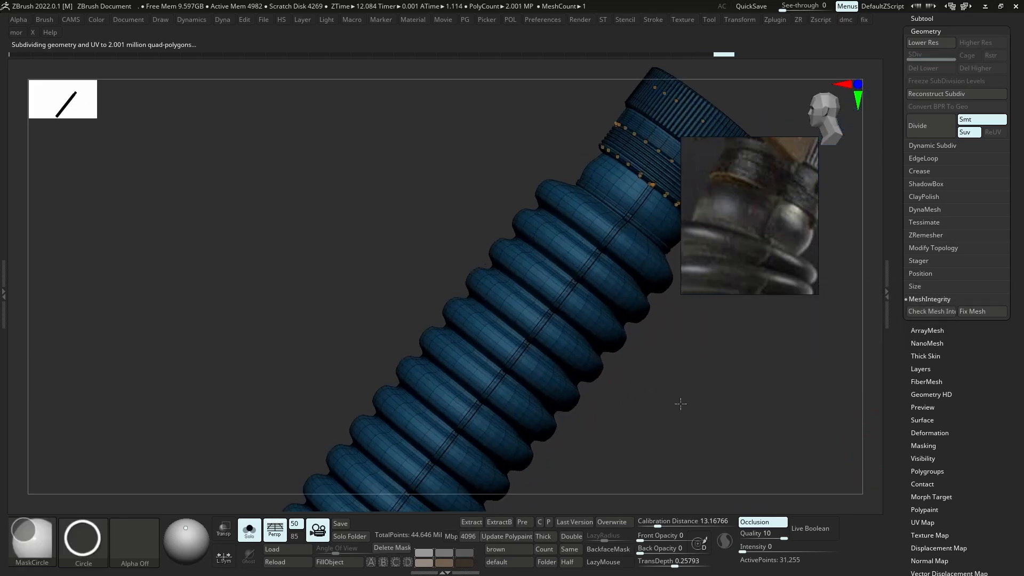
Lower the hose to its lowest subdivision level and run the mesh integrity check again
key("shift+d")
right_click_drag(617, 369, 717, 373, "ctrl")
right_click_drag(599, 181, 578, 260, "alt")
left_click(921, 311)
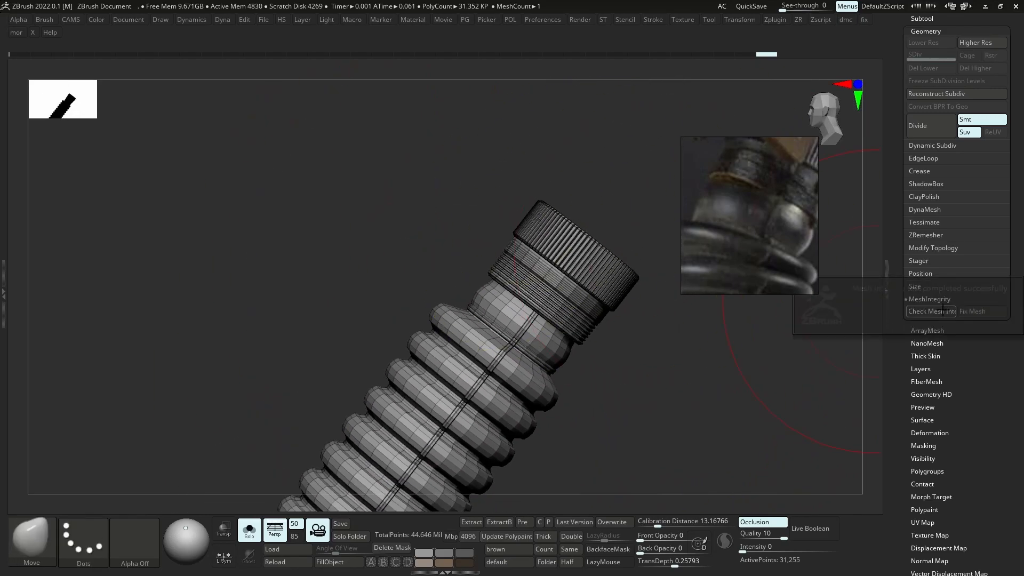
right_click_drag(400, 347, 534, 279, "ctrl")
right_click_drag(533, 279, 508, 320, "alt")
Hide the polyframe and duplicate the original hose subtool temp
key("w")
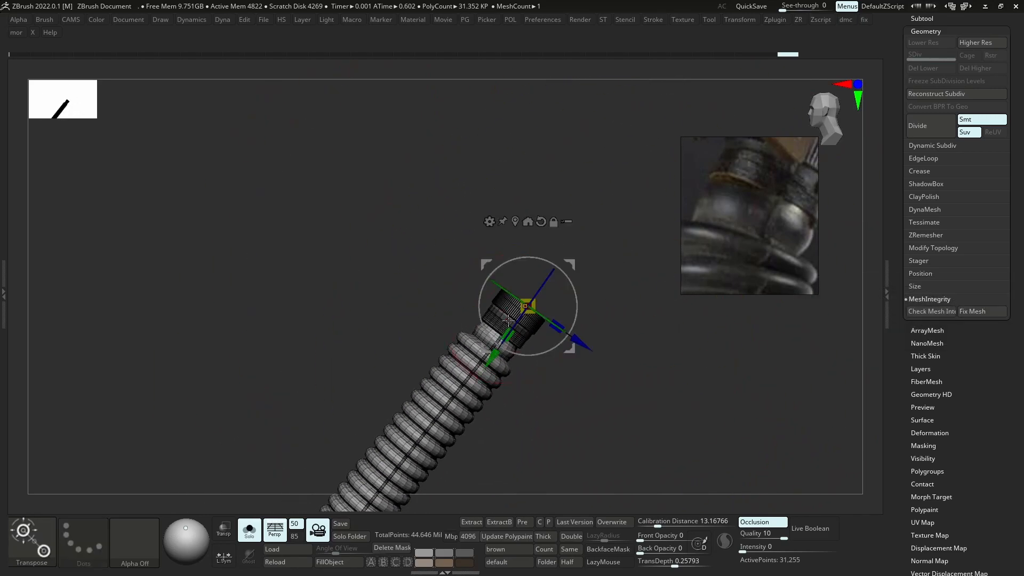
key("shift+f")
left_click(927, 18)
right_click_drag(771, 371, 828, 282, "alt")
left_click(922, 406)
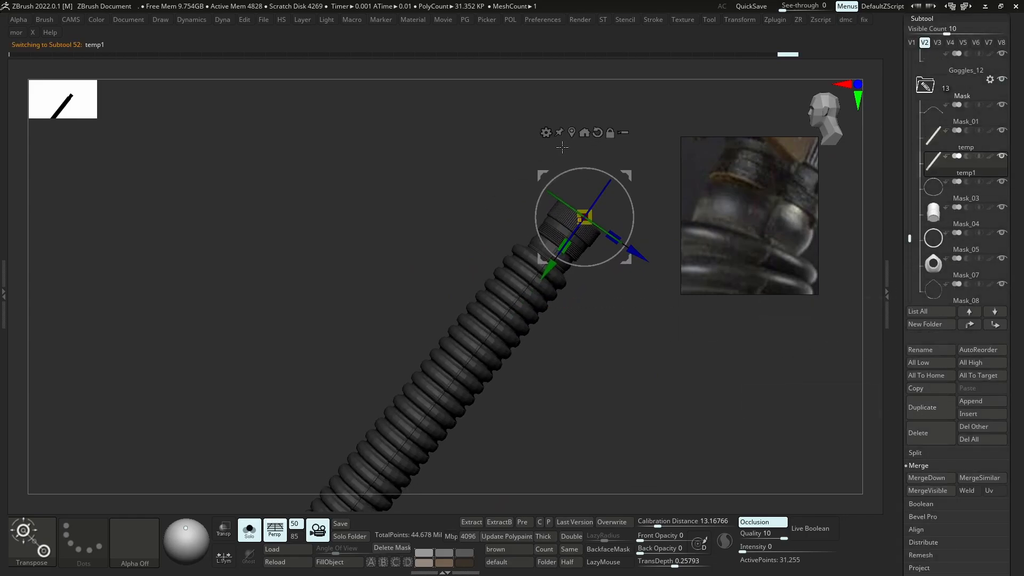
Try bending the hose copy with a Bend Curve deformer from the front view, and undo the changes
left_click(545, 133)
left_click(642, 166)
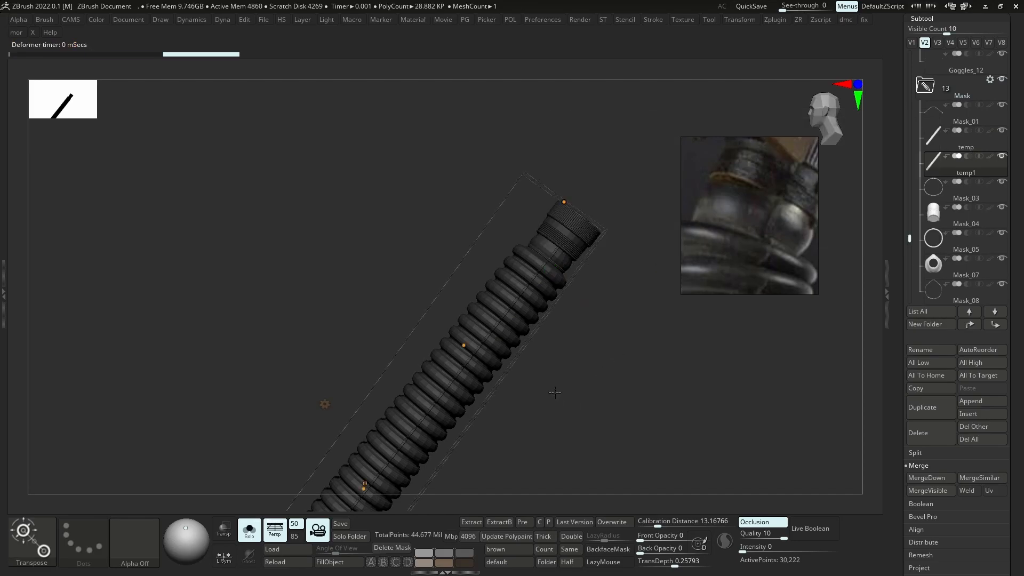
left_click_drag(508, 200, 505, 312)
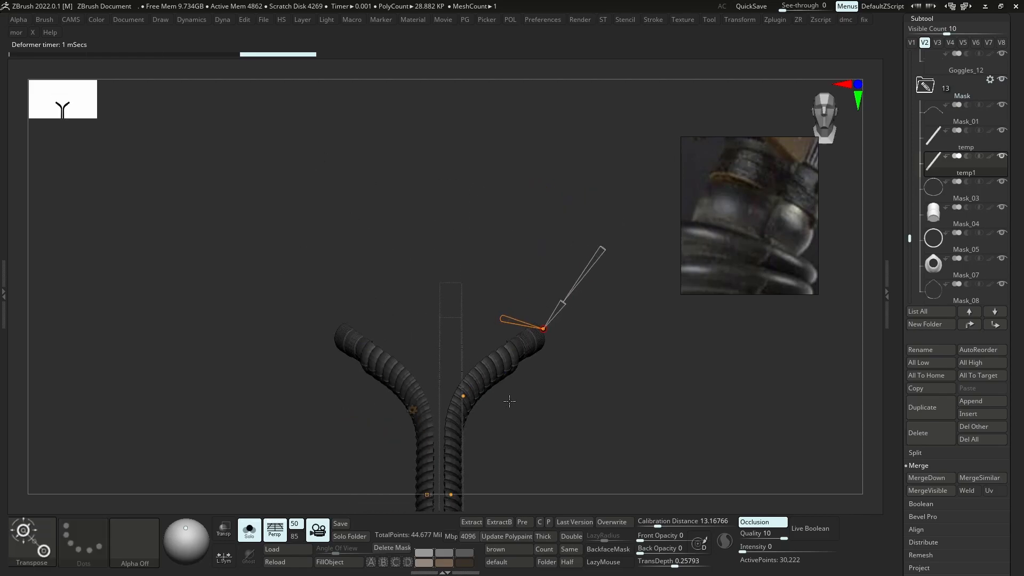
key("ctrl+z")
key("w")
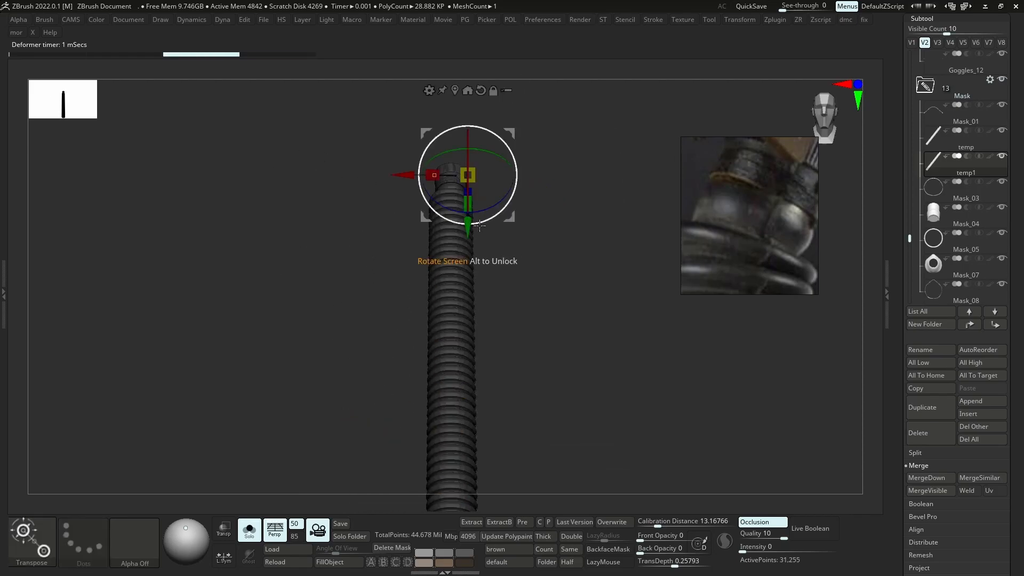
key("ctrl+z")
key("3")
left_click(495, 363)
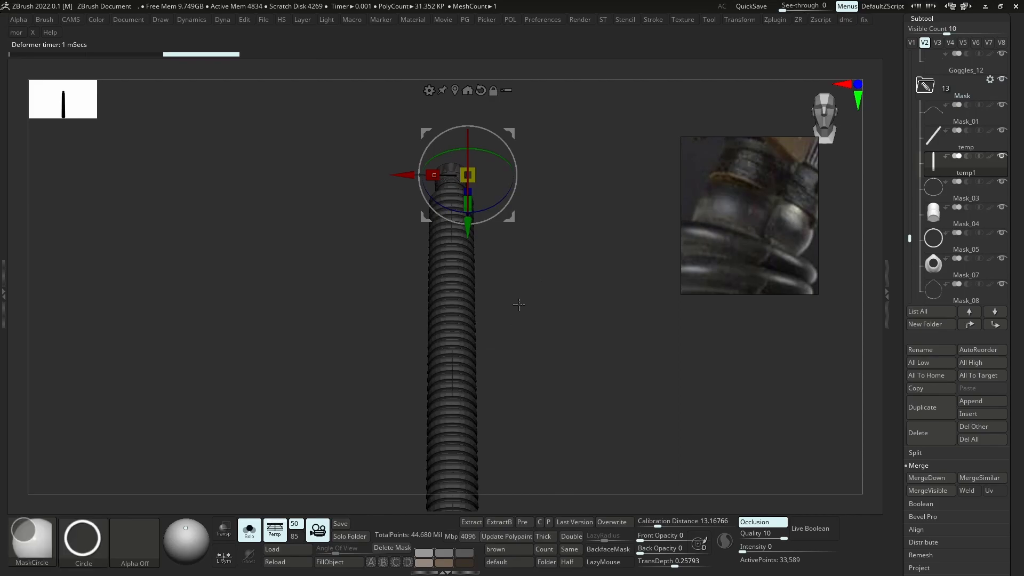
key("ctrl+z")
Set the hose copy's X position to 0 in its geometry settings
right_click_drag(484, 358, 600, 337, "ctrl")
left_click_drag(1018, 474, 1005, 404)
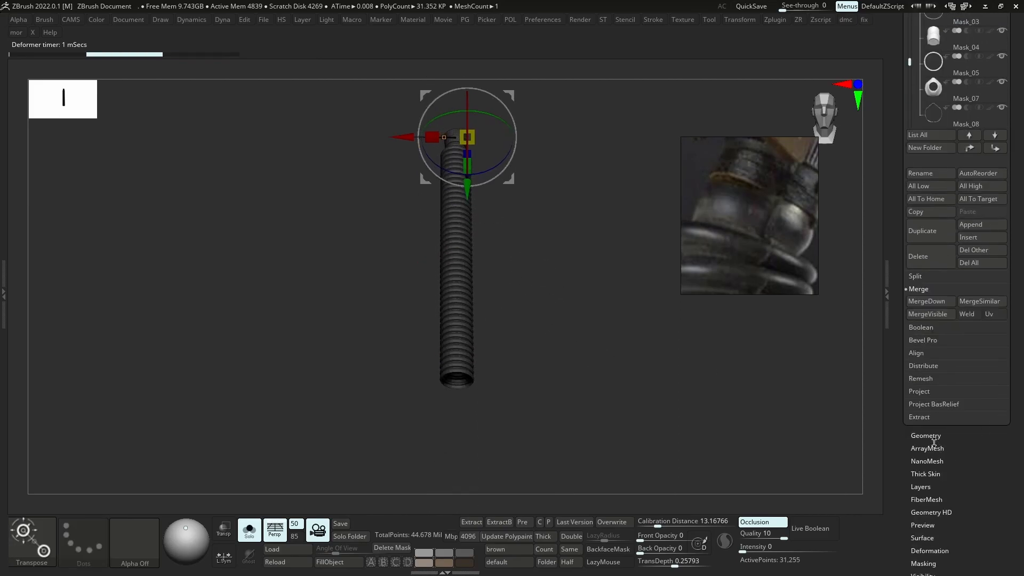
left_click(931, 437)
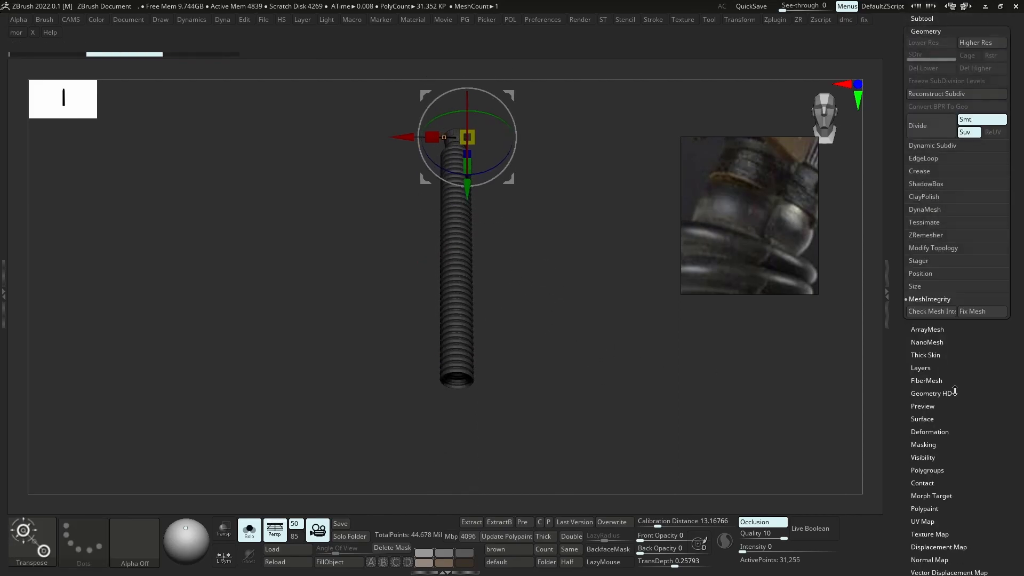
left_click(921, 273)
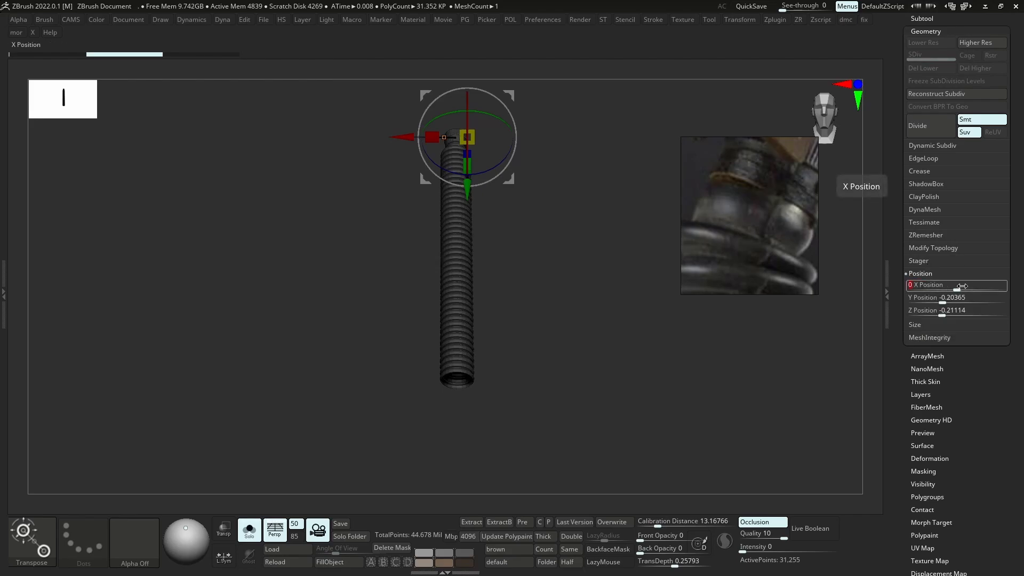
Switch to the Move brush, show the polyframe and examine the symmetry around the hose copy's collar
key("b")
key("m")
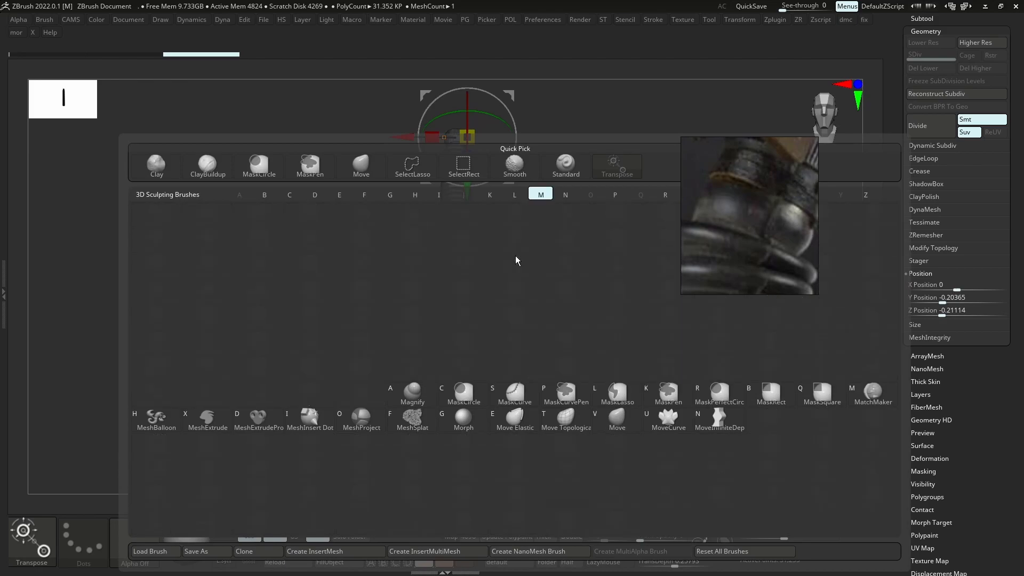
key("v")
right_click_drag(443, 259, 514, 268, "ctrl")
key("shift+f")
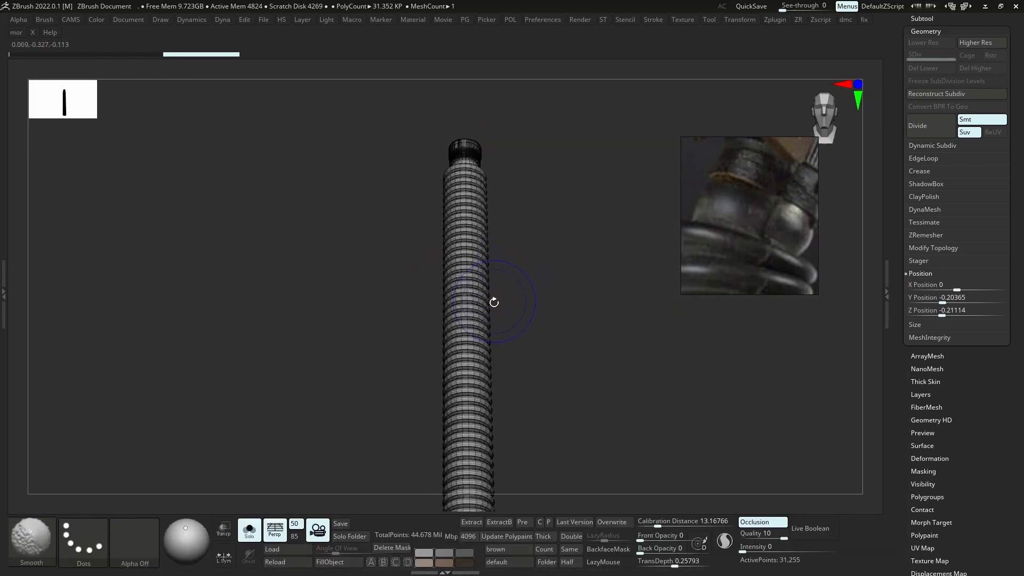
key("space")
left_click(475, 319)
right_click_drag(479, 219, 562, 321, "ctrl")
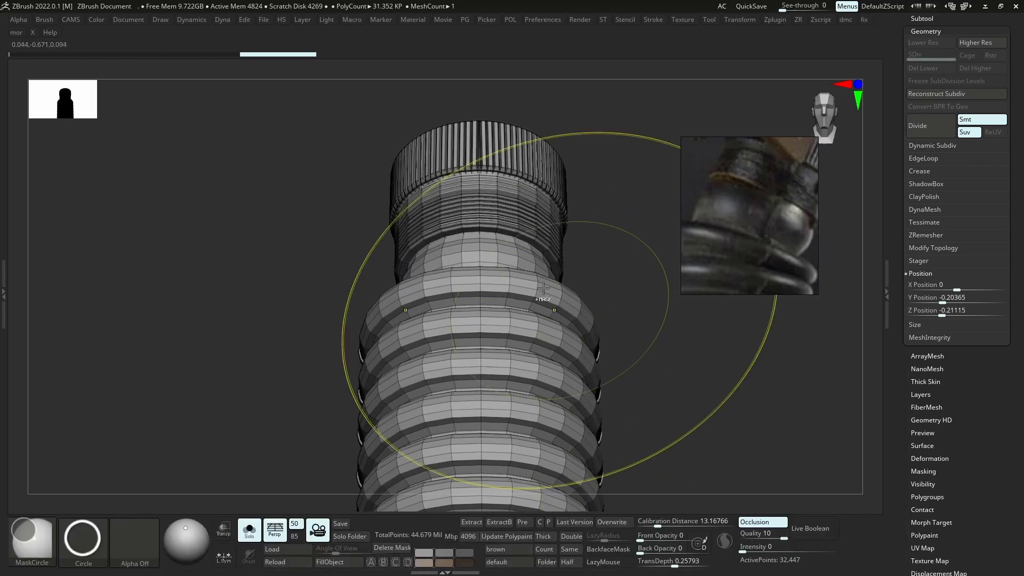
Try the Bend Curve deformer on the hose copy with its polyframe shown, and undo back to the earlier mesh
key("space")
key("w")
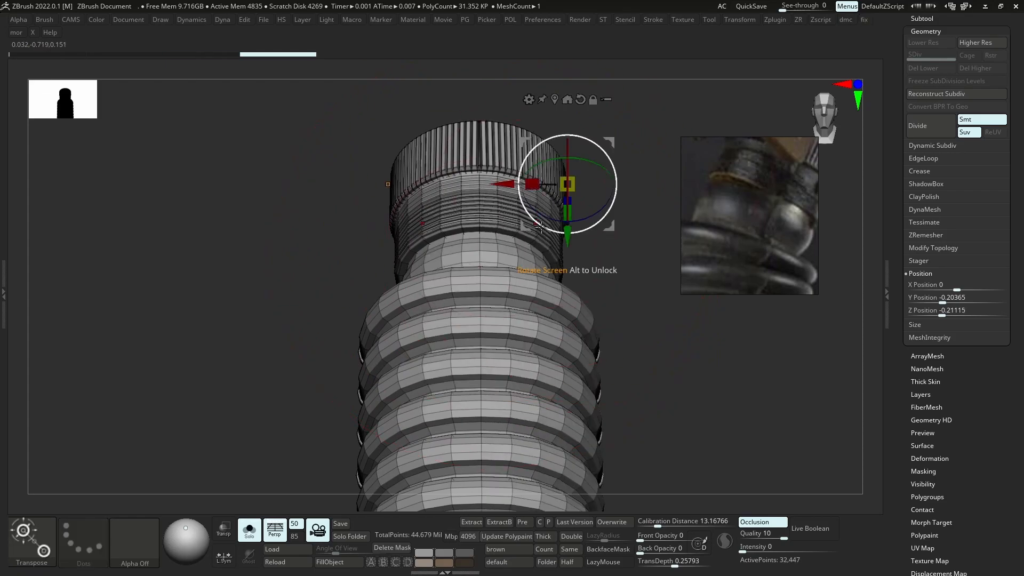
left_click(528, 99)
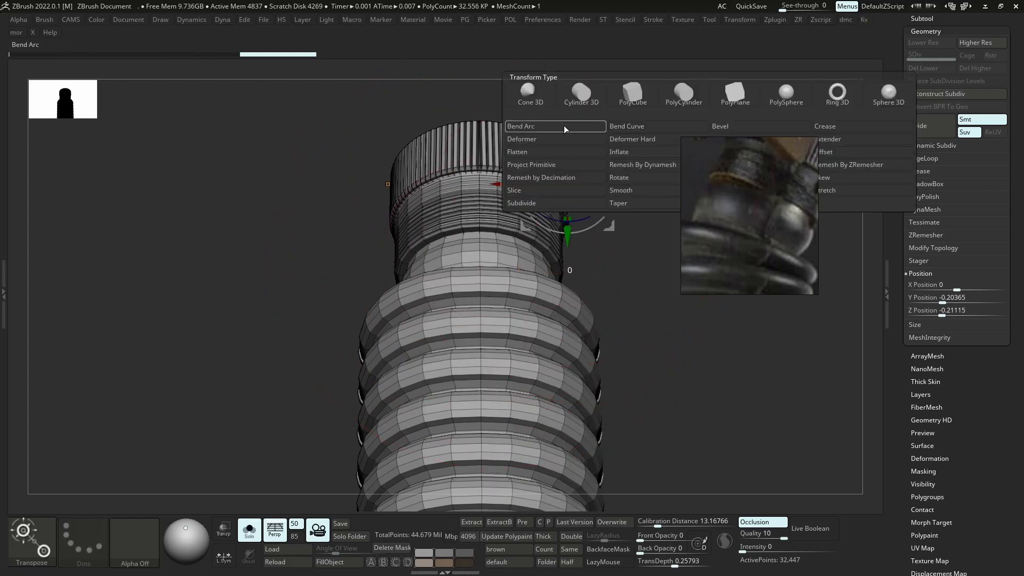
left_click(614, 127)
right_click_drag(492, 362, 506, 286, "ctrl")
key("ctrl+z")
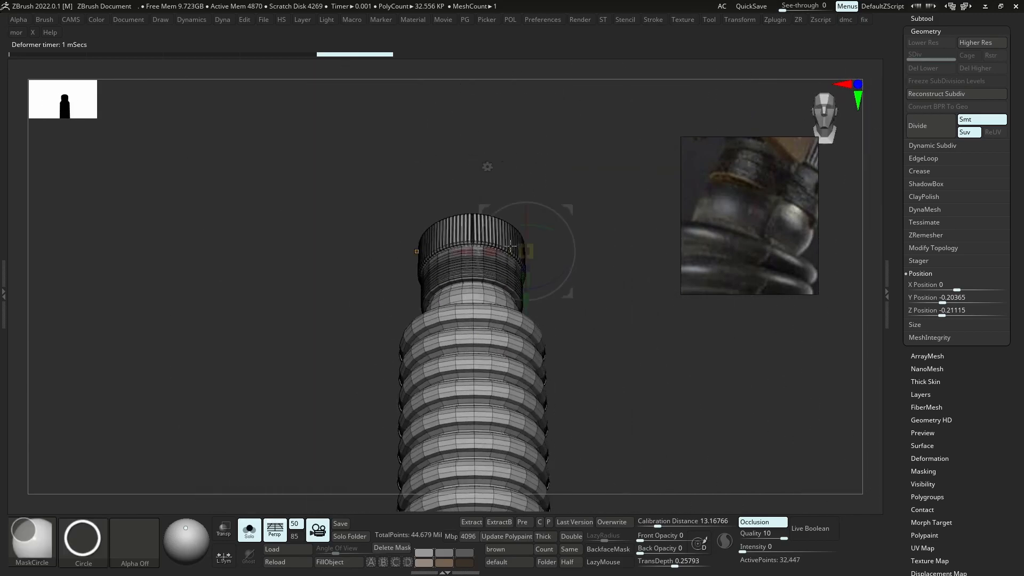
key("ctrl+z")
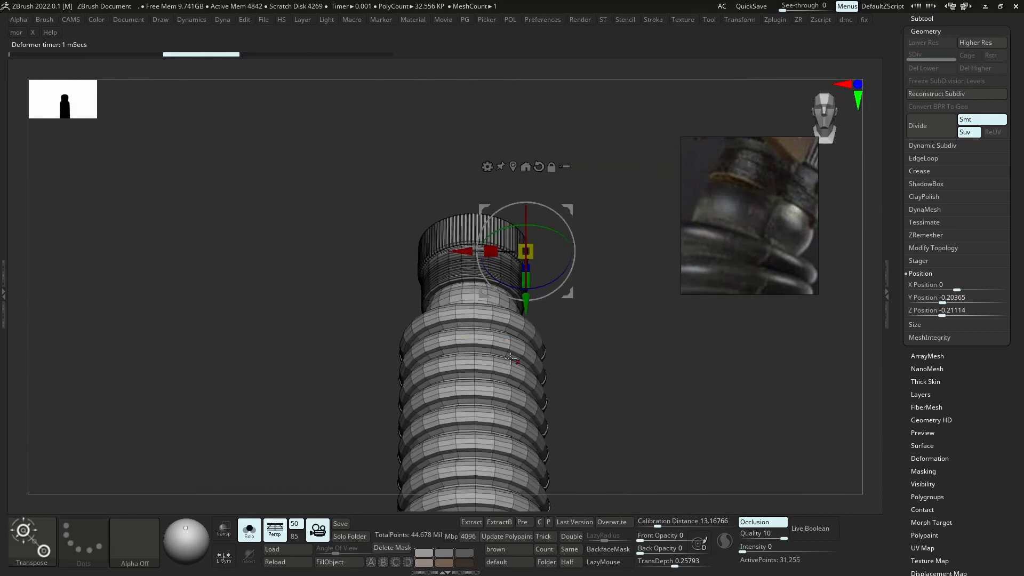
Apply a Bend Curve deformer to the hose copy and view its control points from the side
left_click(488, 166)
left_click(582, 197)
right_click_drag(571, 342, 552, 138, "ctrl")
right_click_drag(520, 314, 507, 96, "alt")
right_click_drag(547, 279, 399, 227, "shift")
right_click_drag(586, 214, 592, 160, "ctrl")
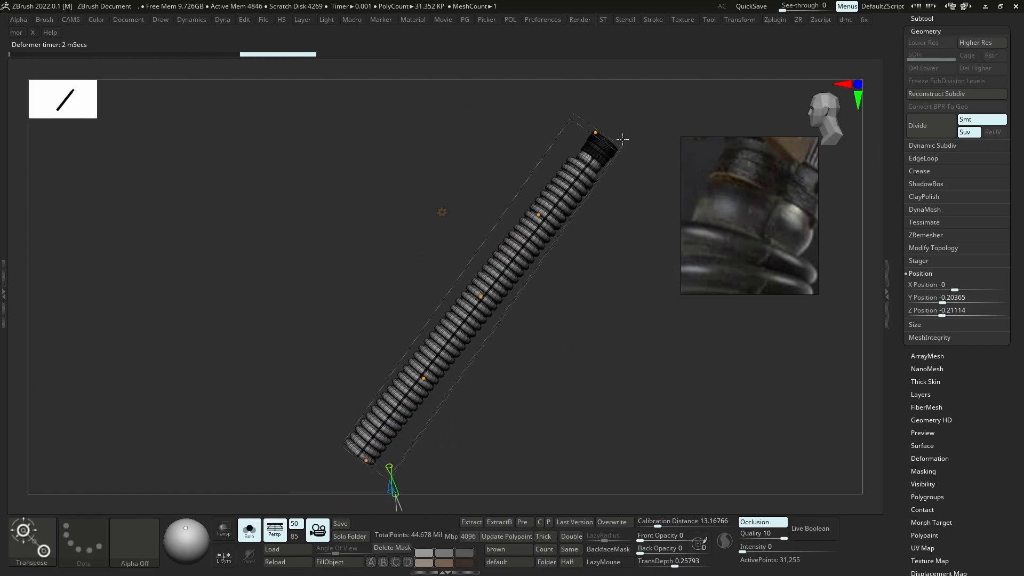
Delete the hose copy temp1 from the subtool list
left_click(916, 19)
left_click(934, 162)
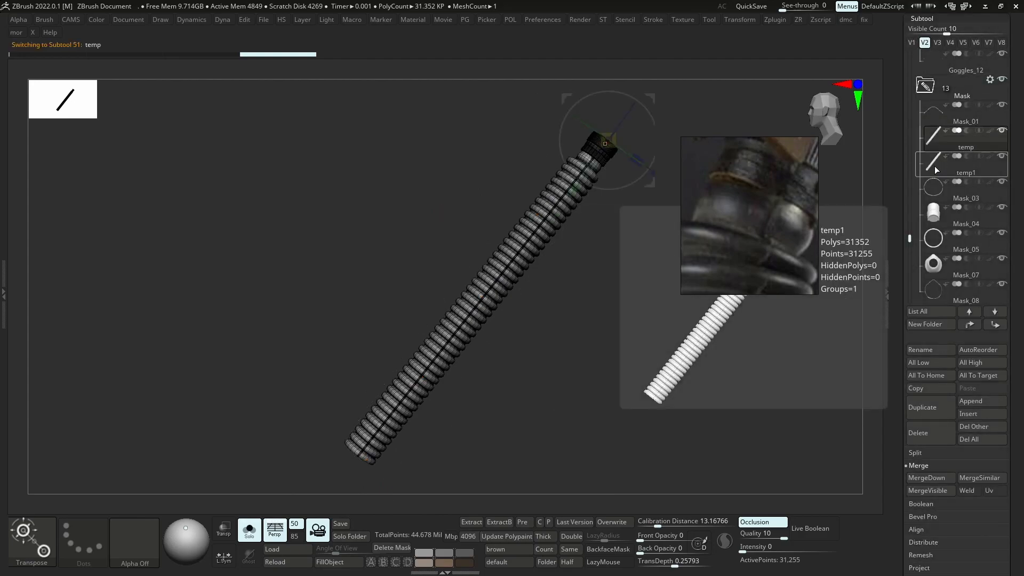
left_click(926, 441)
left_click(832, 465)
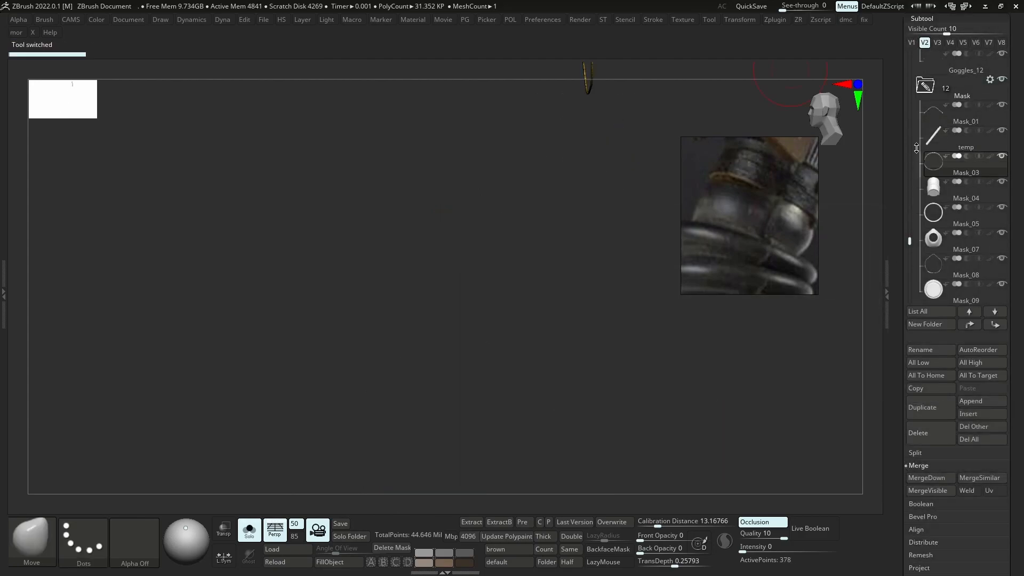
Create a fresh duplicate of the original hose and move the gizmo to the copy's center
key("ctrl+z")
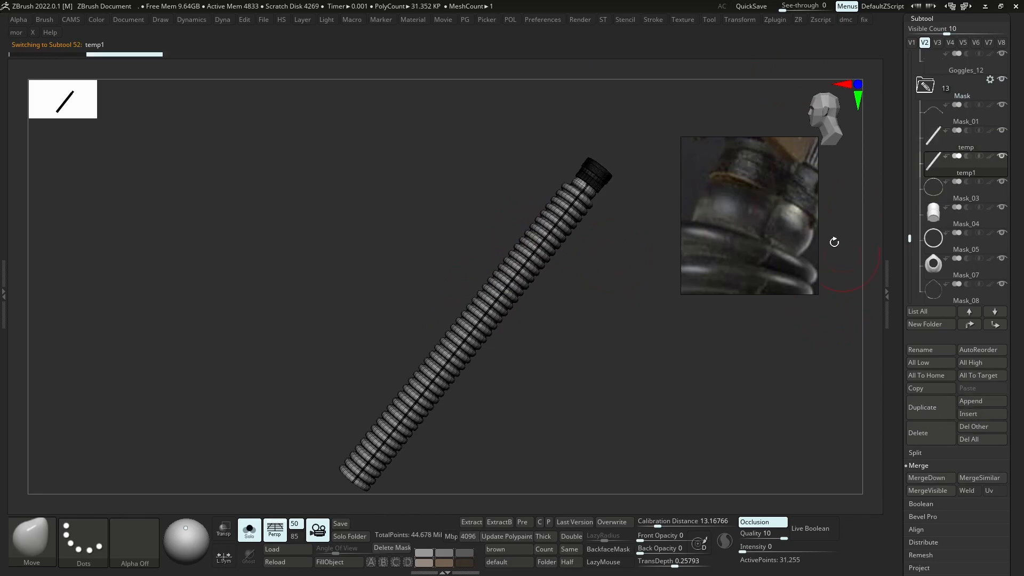
key("w")
right_click_drag(575, 261, 565, 421, "ctrl")
right_click_drag(496, 325, 563, 327)
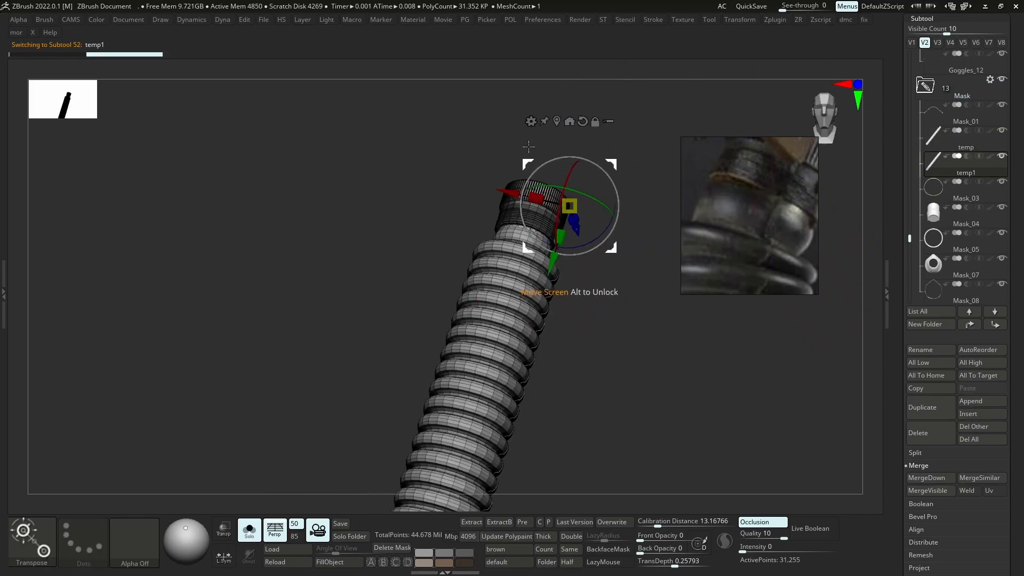
left_click(559, 121)
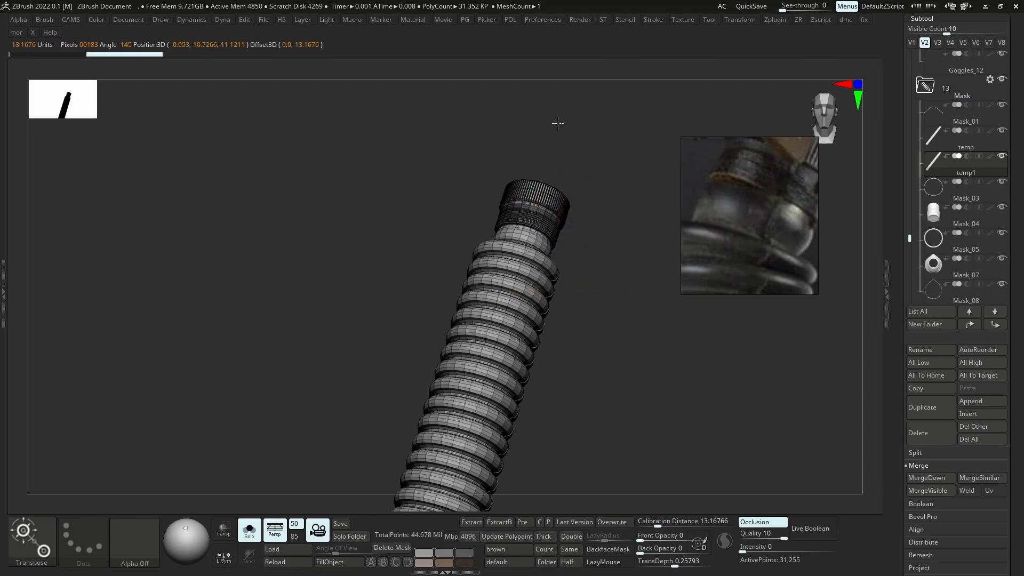
Apply a Bend Curve deformer to the fresh hose copy and view the whole hose from the side
right_click_drag(612, 325, 576, 314)
right_click_drag(575, 416, 528, 292, "ctrl")
left_click(466, 274)
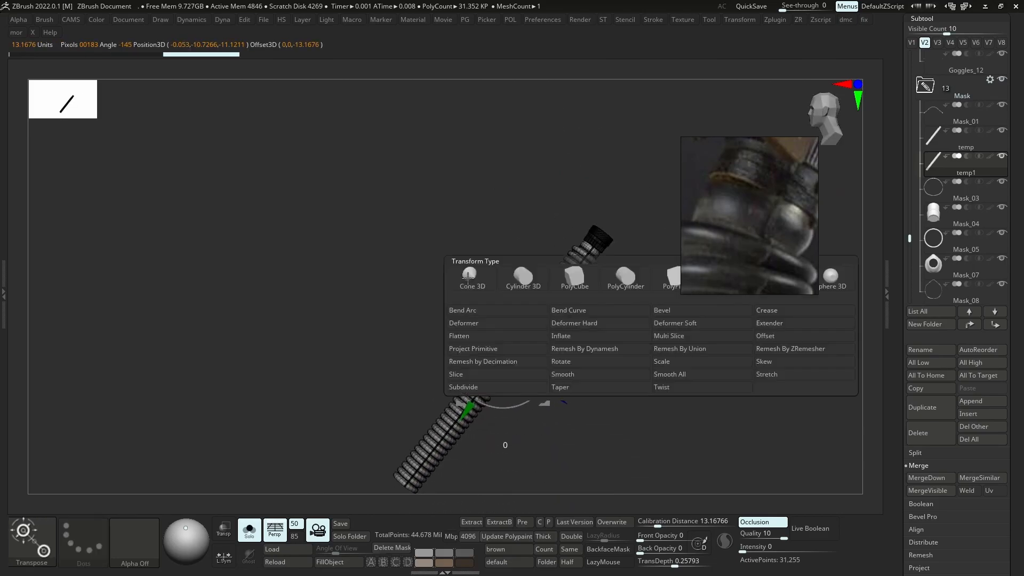
left_click(496, 322)
right_click_drag(582, 289, 511, 323)
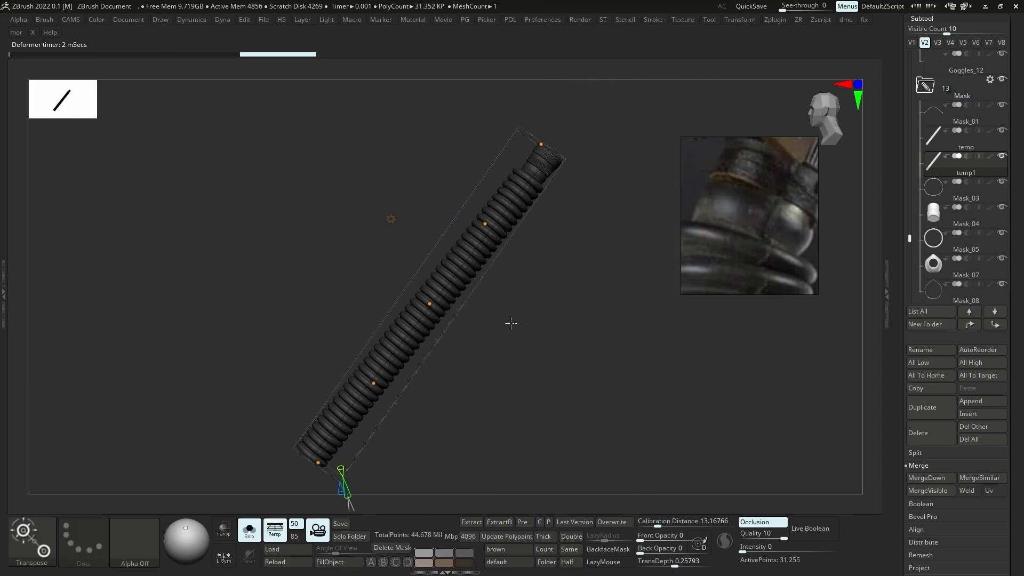
Bring the rest of the helmet back into view and bend the hose copy downward from the mask with the curve's control points
key("ctrl+shift+s")
left_click(953, 123)
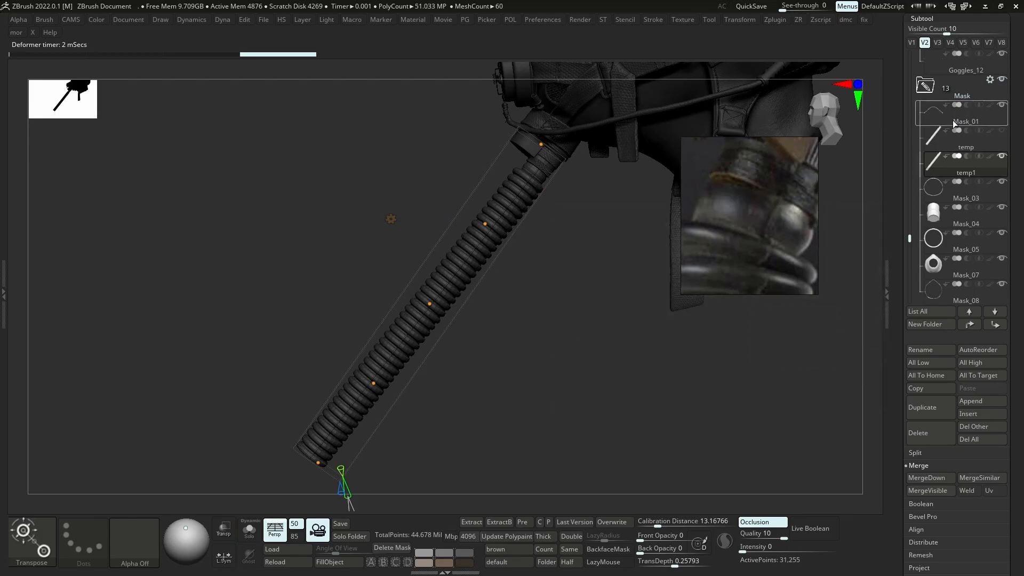
right_click_drag(432, 439, 438, 355, "alt")
left_click_drag(323, 377, 525, 370)
right_click_drag(525, 370, 501, 414, "alt")
left_click_drag(372, 341, 473, 329)
left_click_drag(425, 260, 474, 255)
left_click_drag(474, 328, 500, 329)
left_click_drag(473, 182, 480, 220)
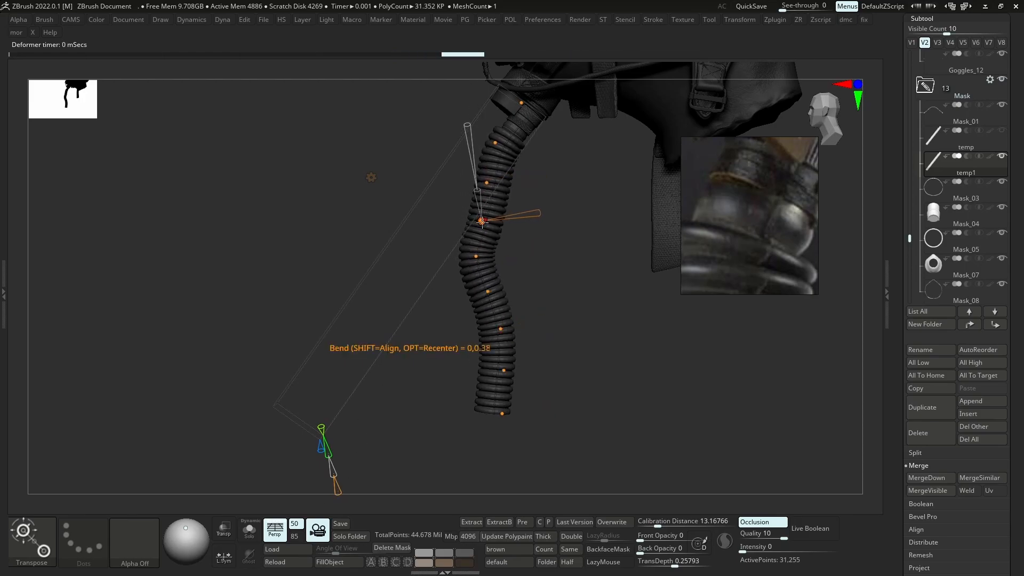
Fine-tune the control points along the hose's middle and lower sections to smooth its side-view curve
left_click_drag(476, 256, 508, 290)
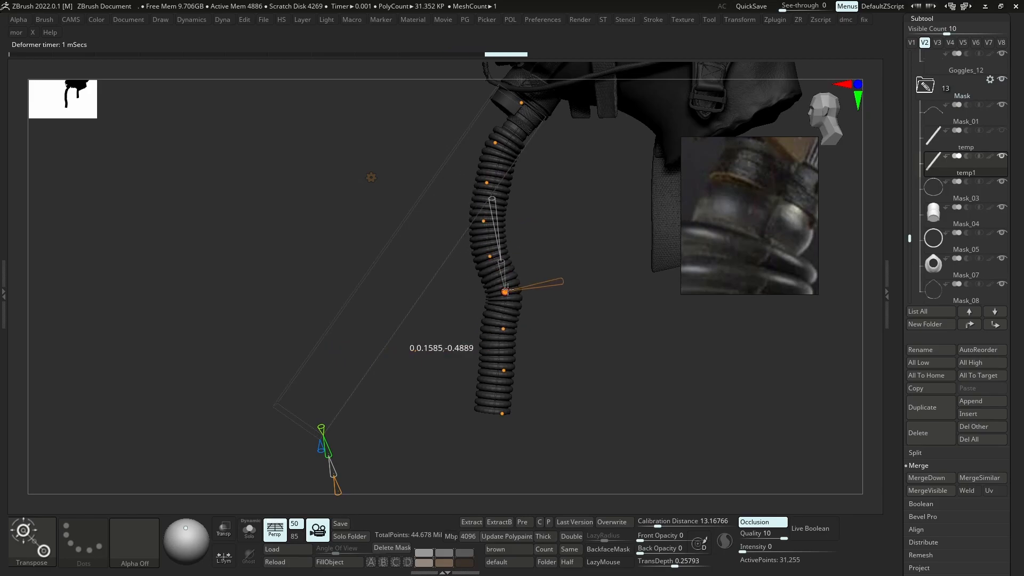
left_click_drag(489, 255, 493, 256)
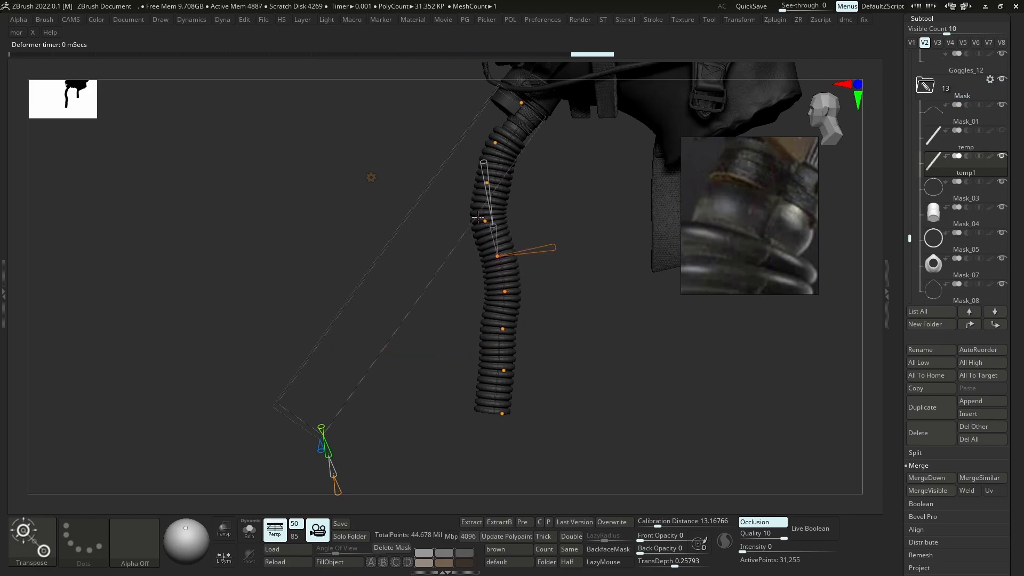
left_click_drag(488, 183, 482, 182)
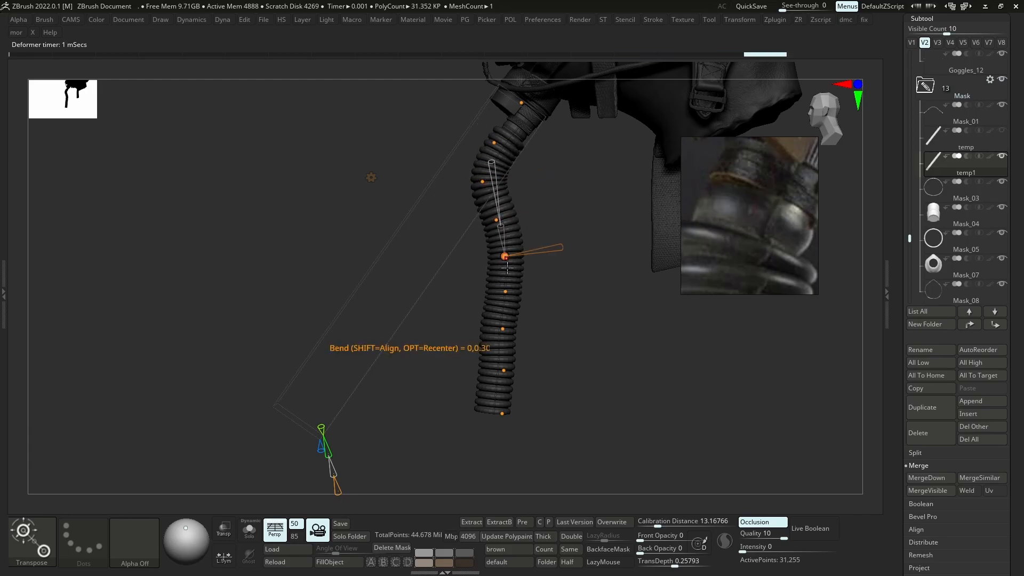
left_click_drag(506, 294, 510, 293)
left_click_drag(503, 330, 510, 330)
left_click_drag(503, 372, 508, 373)
left_click_drag(510, 329, 512, 329)
left_click_drag(508, 292, 507, 291)
From the front view, shift control points in the hose's upper half slightly sideways for a subtle sway
right_click_drag(508, 256, 581, 257, "shift")
right_click_drag(533, 256, 533, 420, "alt")
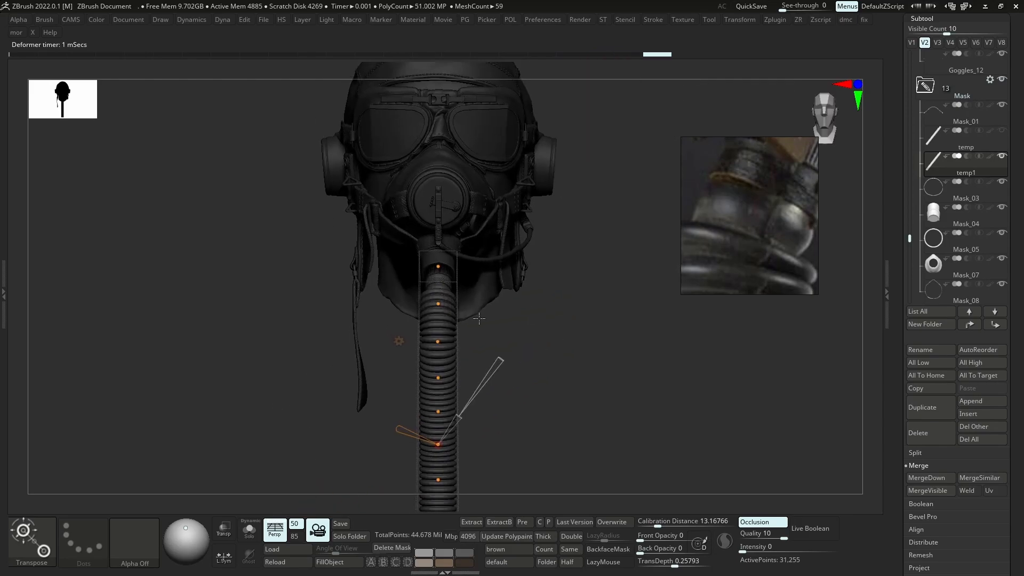
right_click_drag(480, 347, 480, 395, "ctrl")
left_click_drag(435, 420, 432, 420)
right_click_drag(432, 420, 454, 362, "alt")
left_click_drag(457, 409, 459, 413)
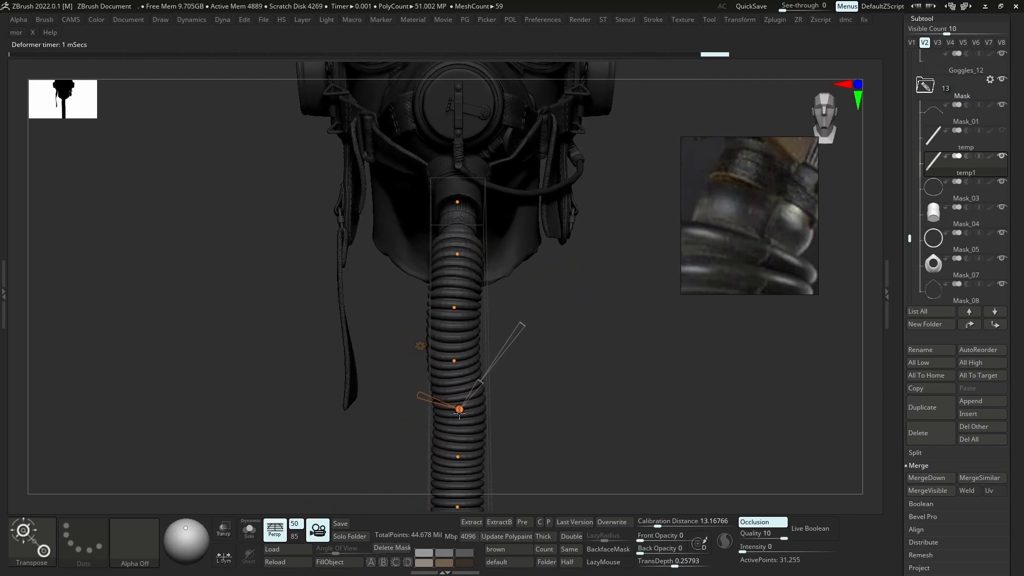
From the front view, shift the control points in the hose's lower half sideways and swing its bottom end outward
right_click_drag(483, 426, 499, 365, "alt")
left_click(475, 399)
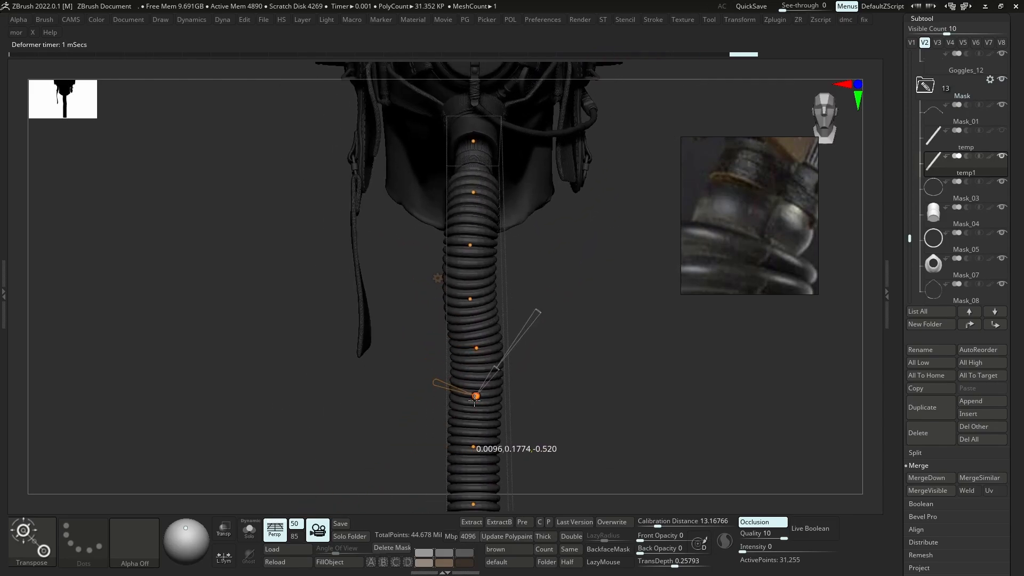
left_click(474, 446)
right_click_drag(475, 447, 482, 408, "alt")
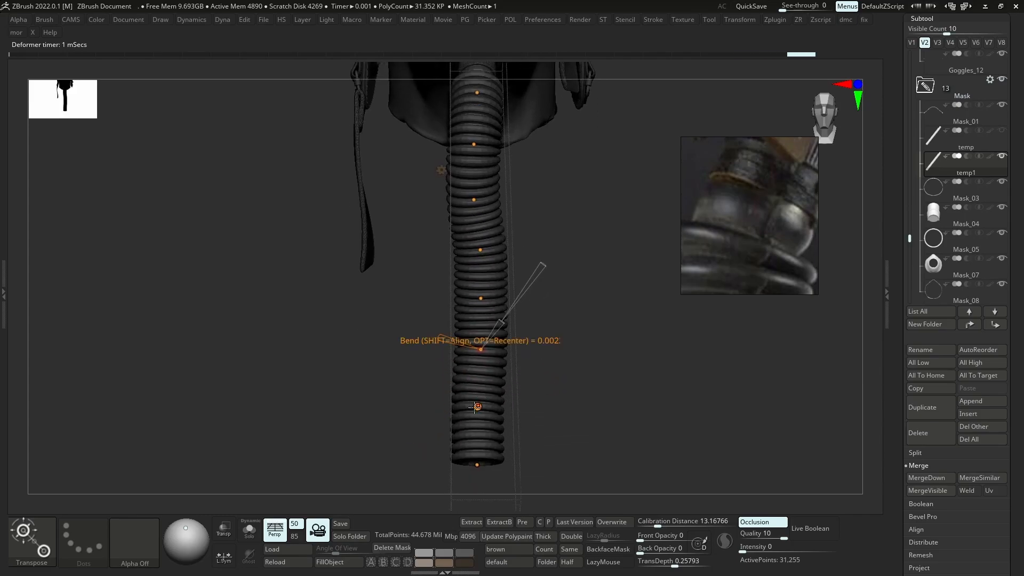
left_click_drag(477, 463, 473, 458)
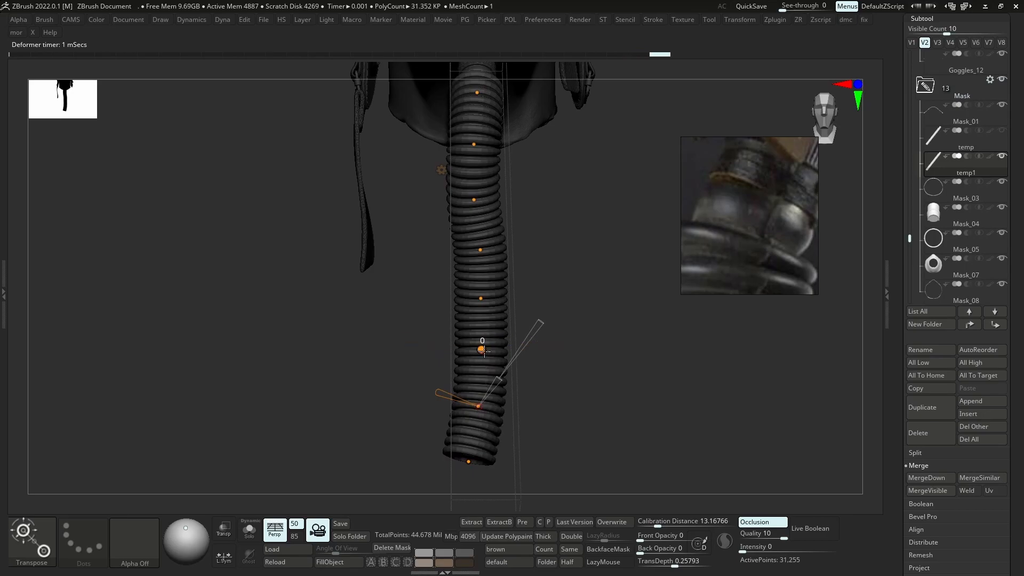
left_click(481, 298)
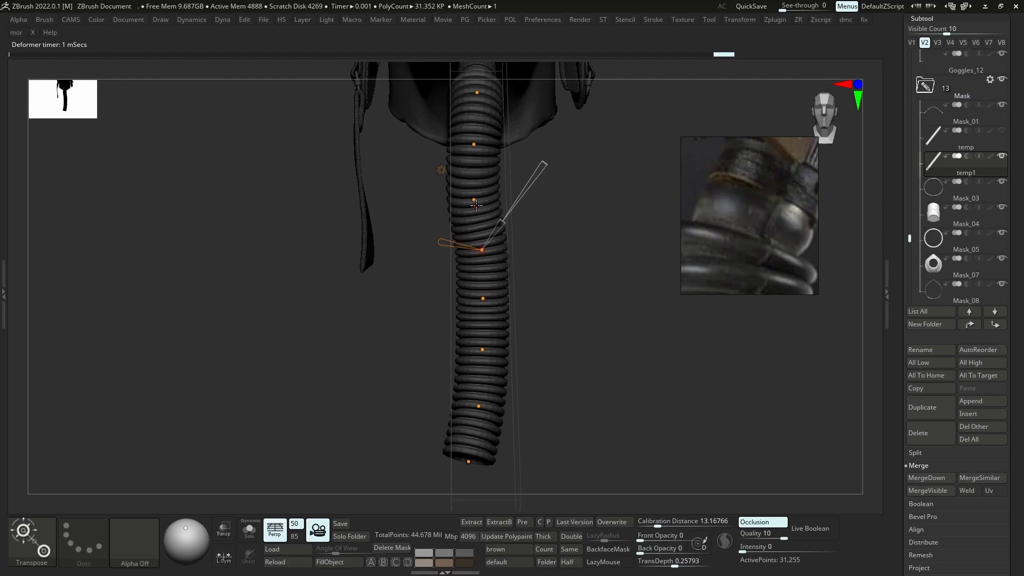
right_click_drag(473, 201, 478, 220)
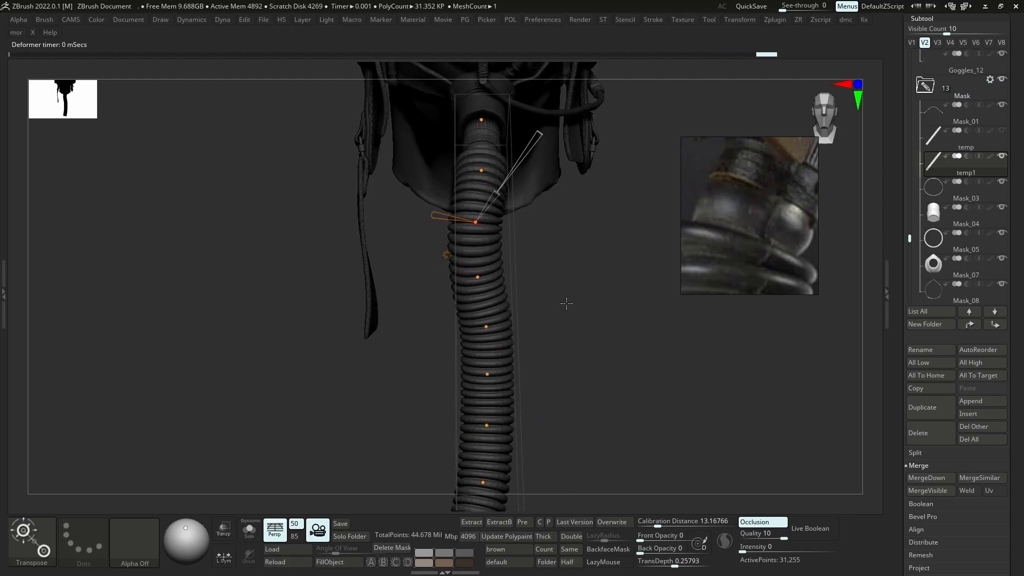
From the side view, reposition the control points around the hose's upper bend to smooth its curve below the mask
right_click_drag(566, 303, 528, 298)
left_click(480, 288)
key("b")
key("m")
key("v")
mouse_move(528, 259)
right_mouse_down()
mouse_move(548, 312)
mouse_move(523, 315)
mouse_move(542, 354)
mouse_move(509, 366)
mouse_move(585, 446)
right_mouse_up()
key("w")
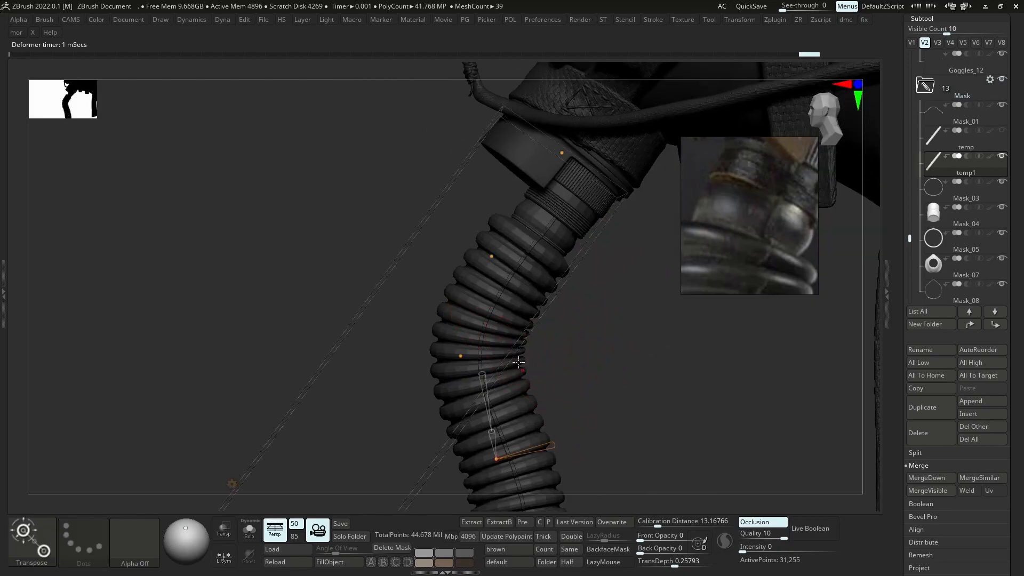
key("ctrl")
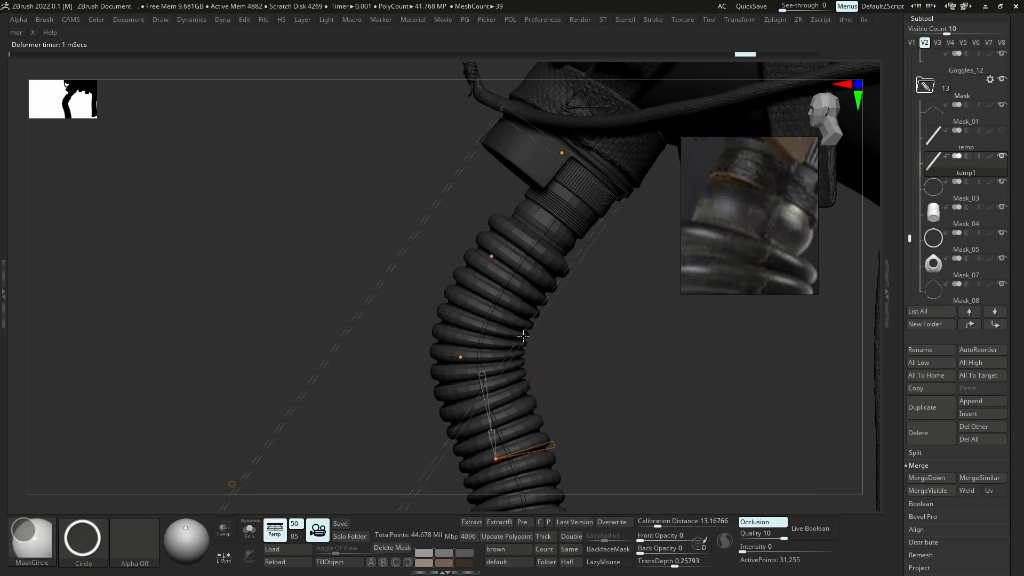
left_click_drag(460, 356, 491, 359)
right_click_drag(596, 364, 475, 281, "ctrl")
left_click_drag(457, 257, 461, 254)
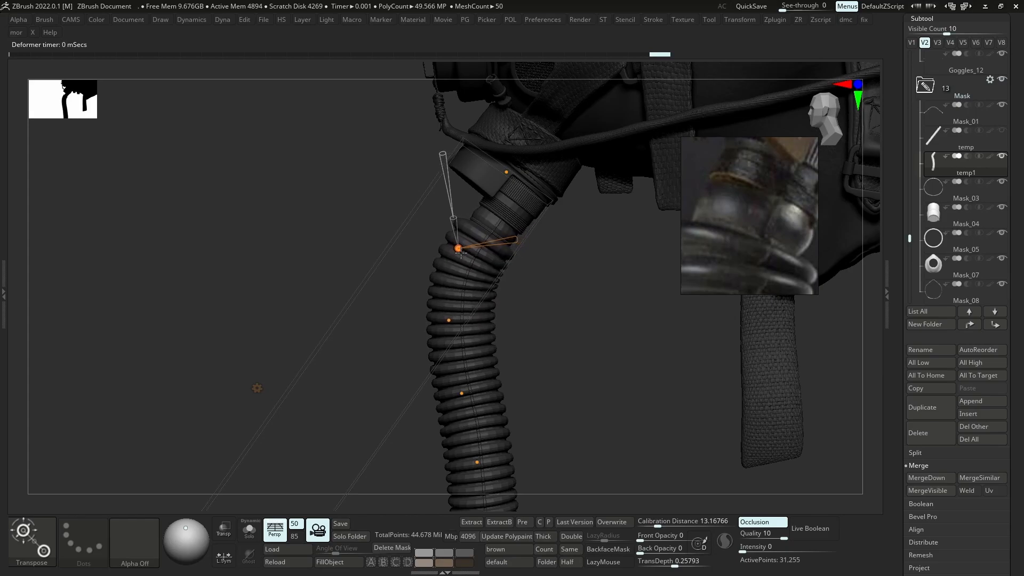
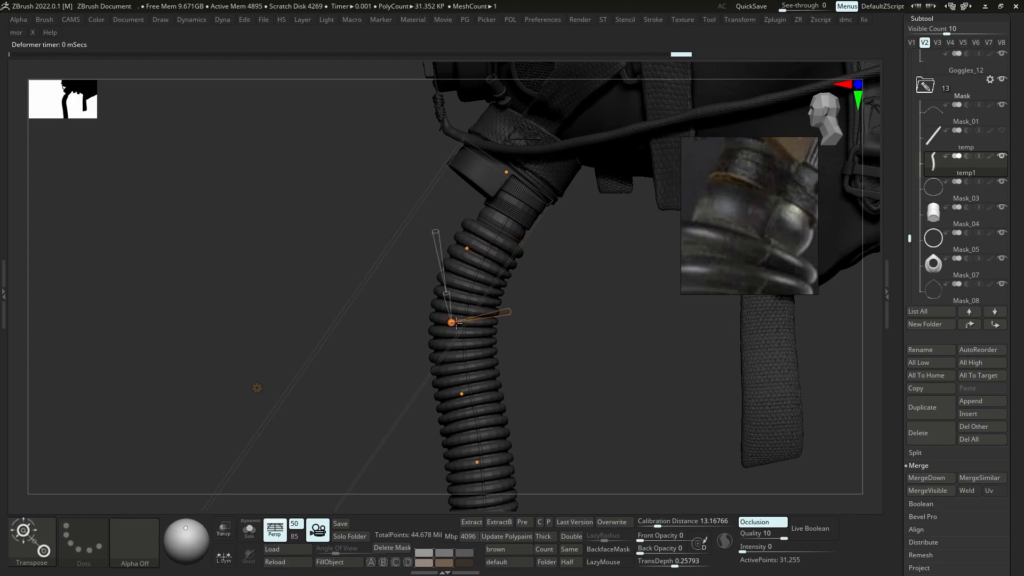
right_click_drag(463, 323, 302, 463)
left_click_drag(258, 476, 261, 474)
Nudge the control points on the first few ribs beneath the ridged collar to refine the hose's side-view angle
right_click_drag(480, 362, 494, 421, "ctrl")
right_click_drag(507, 249, 475, 353, "alt")
left_click(424, 278)
left_click_drag(424, 278, 425, 276)
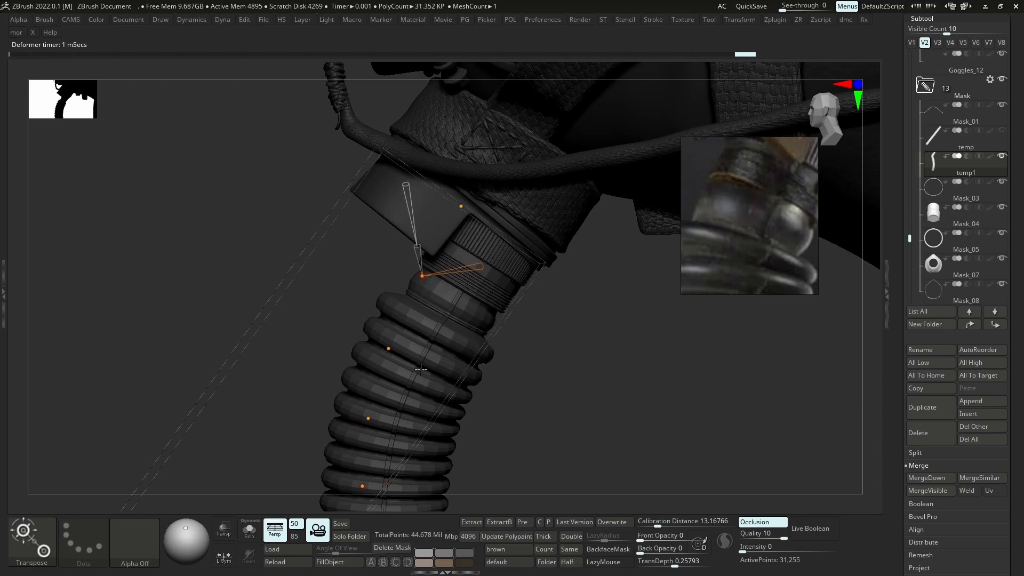
left_click(391, 349)
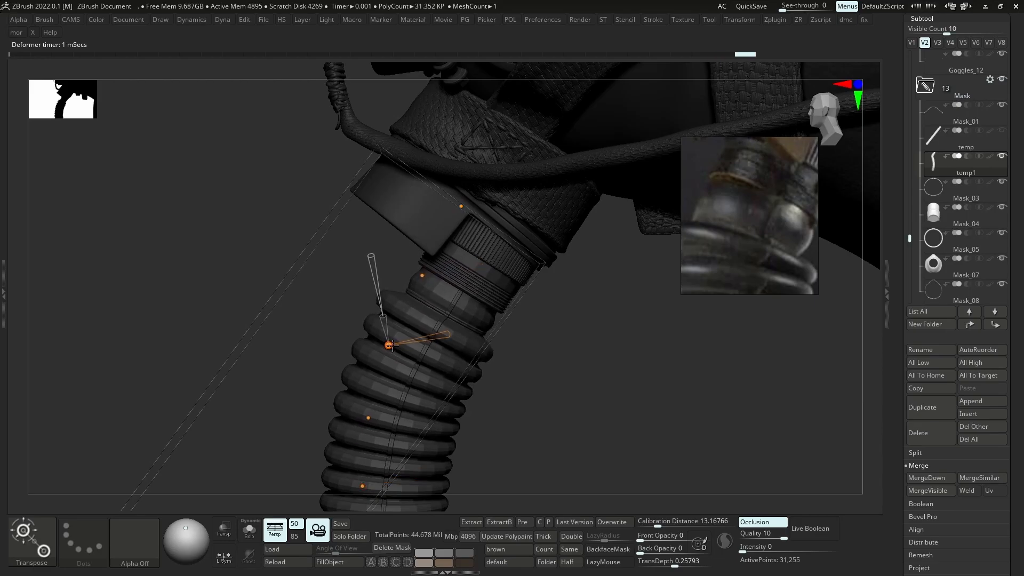
left_click_drag(370, 418, 372, 420)
Adjust the topmost control point so the hose's ridged collar fits into the mask outlet
right_click_drag(374, 420, 476, 229, "ctrl")
left_click_drag(471, 203, 475, 208)
right_click_drag(514, 250, 544, 219)
right_click_drag(544, 219, 389, 323, "alt")
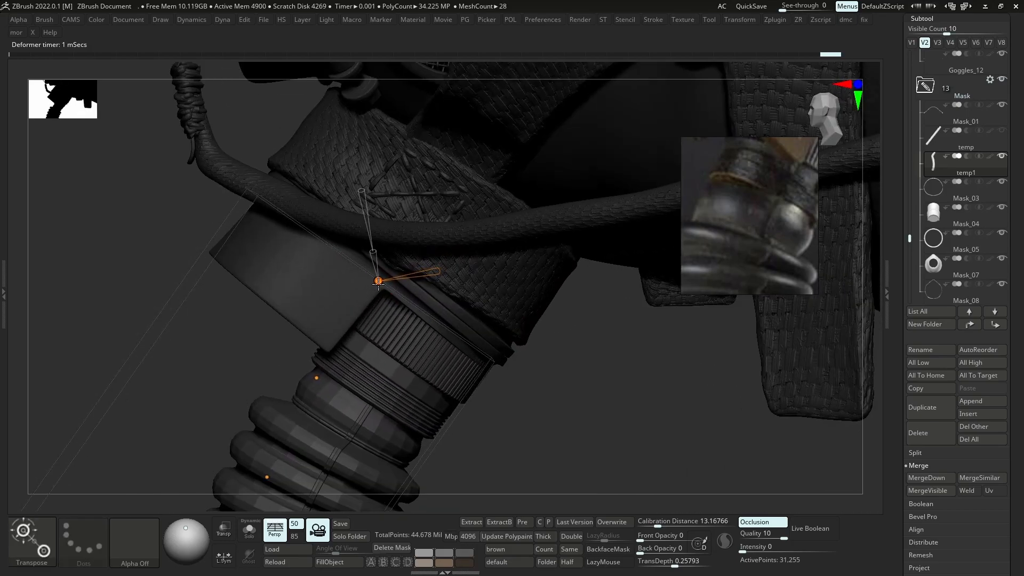
left_click_drag(377, 285, 379, 288)
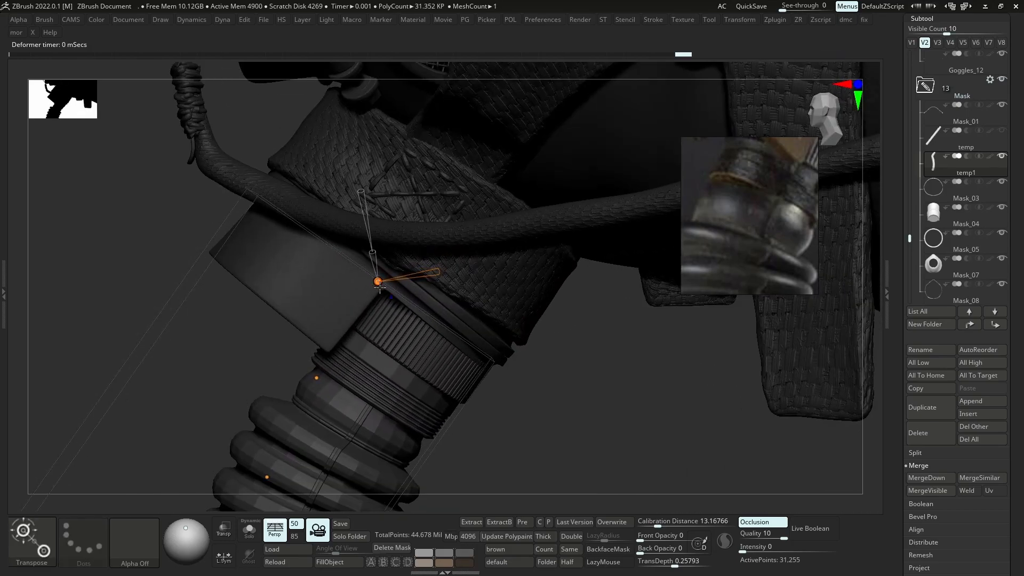
Enable ghost transparency and refine the hose's top two control points against the reference photo
left_click(225, 531)
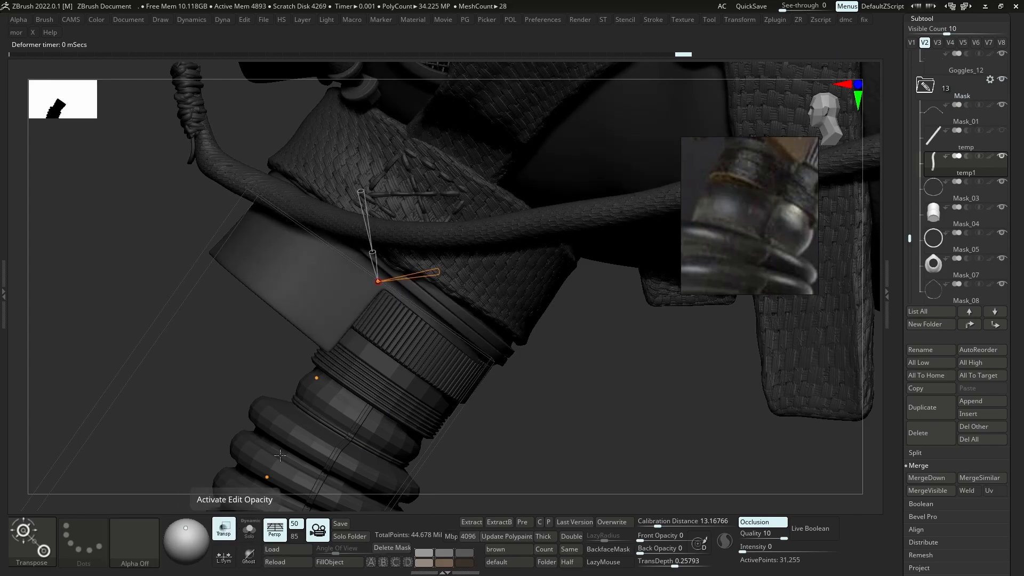
left_click(248, 556)
mouse_move(377, 221)
left_mouse_down()
mouse_move(373, 231)
mouse_move(385, 228)
left_mouse_up()
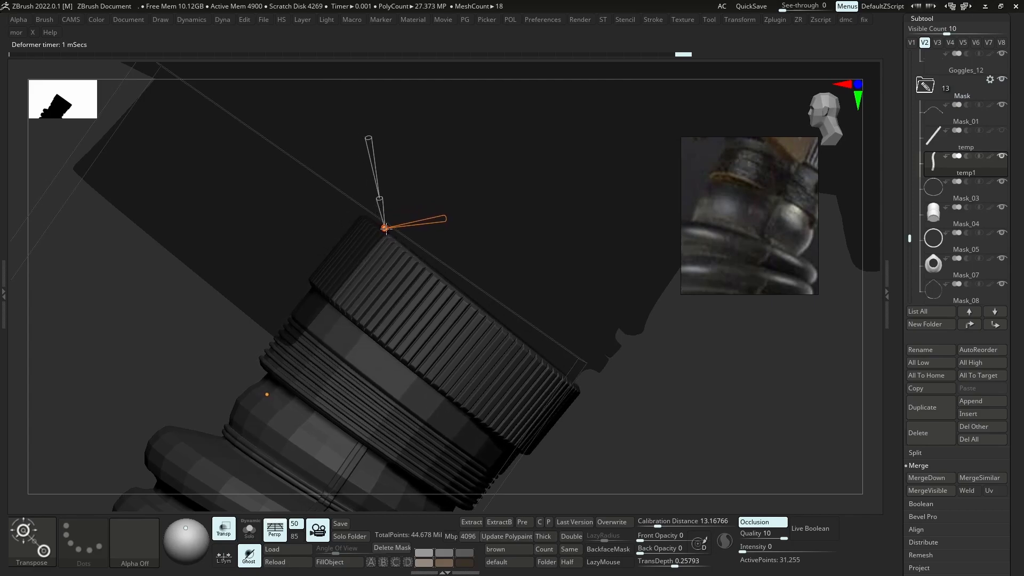
right_click_drag(385, 227, 385, 346, "ctrl")
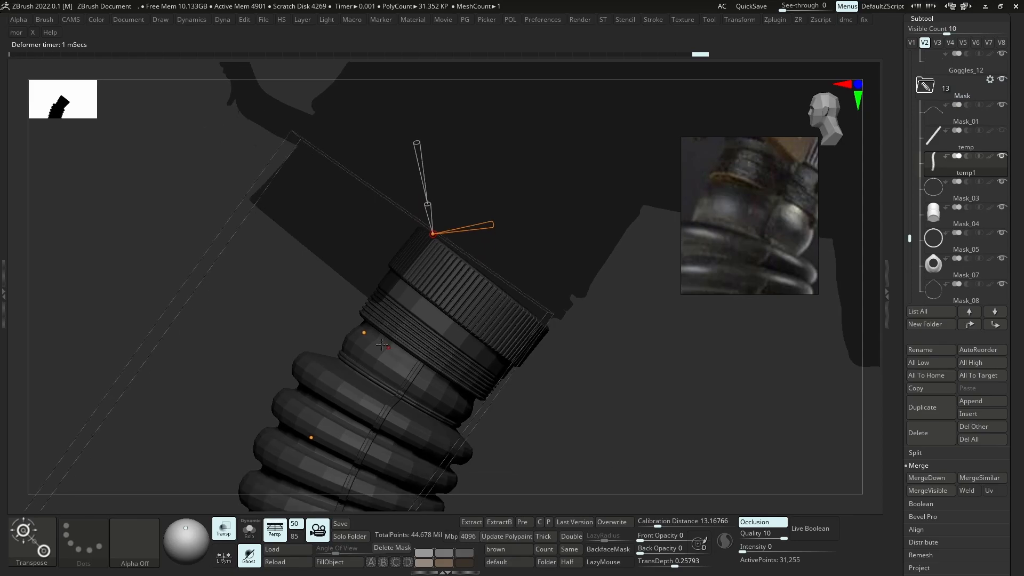
left_click_drag(365, 336, 372, 338)
right_click_drag(408, 377, 418, 341, "ctrl")
scroll(728, 186, "down", 4)
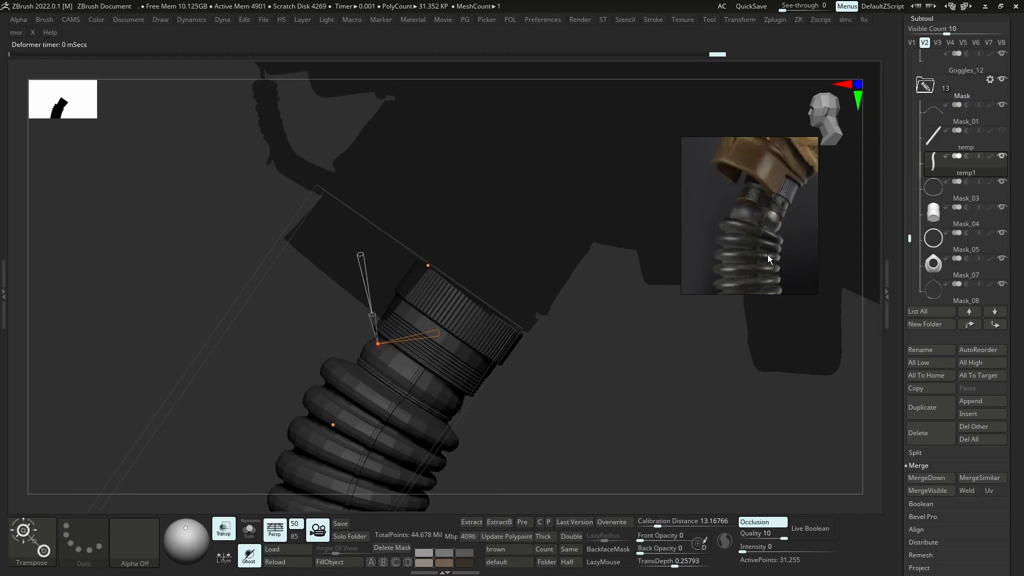
scroll(767, 253, "up", 1)
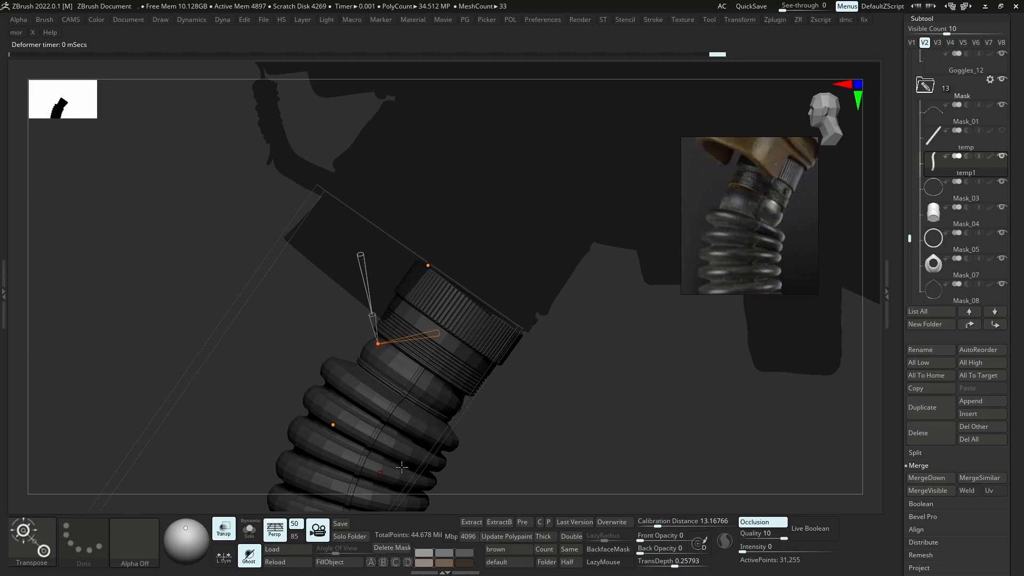
With the helmet ghosted, readjust individual control points along the hose's upper bend from the side
right_click_drag(536, 425, 424, 338, "alt")
right_click_drag(323, 341, 410, 238, "ctrl")
right_click_drag(410, 238, 571, 206, "alt")
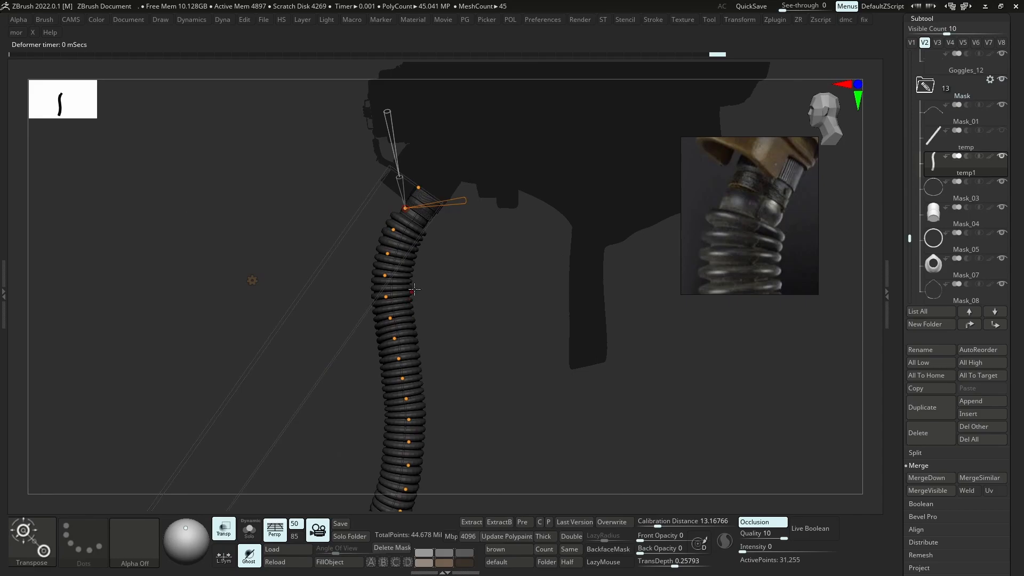
right_click_drag(398, 288, 399, 303, "ctrl")
left_click(386, 250)
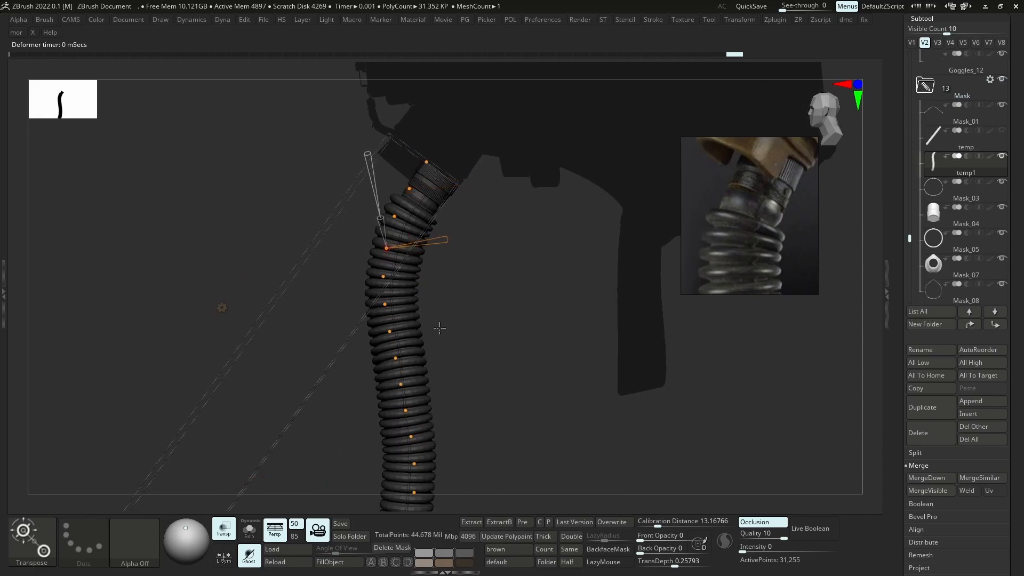
key("b")
key("s")
key("m")
right_click_drag(441, 322, 463, 286, "shift")
key("w")
left_click(402, 251)
left_click(404, 224)
left_click(401, 304)
mouse_move(401, 305)
right_mouse_down()
mouse_move(460, 309)
mouse_move(416, 304)
right_mouse_up()
left_click(364, 251)
mouse_move(364, 251)
right_mouse_down()
mouse_move(430, 289)
mouse_move(464, 290)
mouse_move(492, 272)
mouse_move(503, 278)
mouse_move(412, 338)
mouse_move(406, 298)
mouse_move(422, 315)
right_mouse_up()
Shift the control points at the middle of the hose slightly to even out its side-view curve
key("b")
key("m")
key("c")
key("w")
right_click_drag(408, 356, 408, 349, "ctrl")
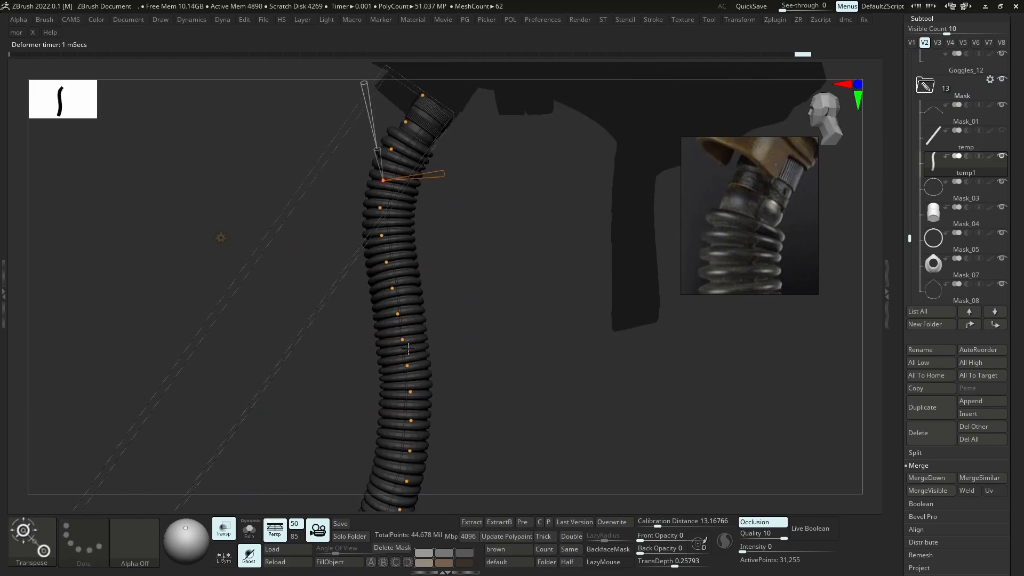
left_click_drag(402, 340, 408, 365)
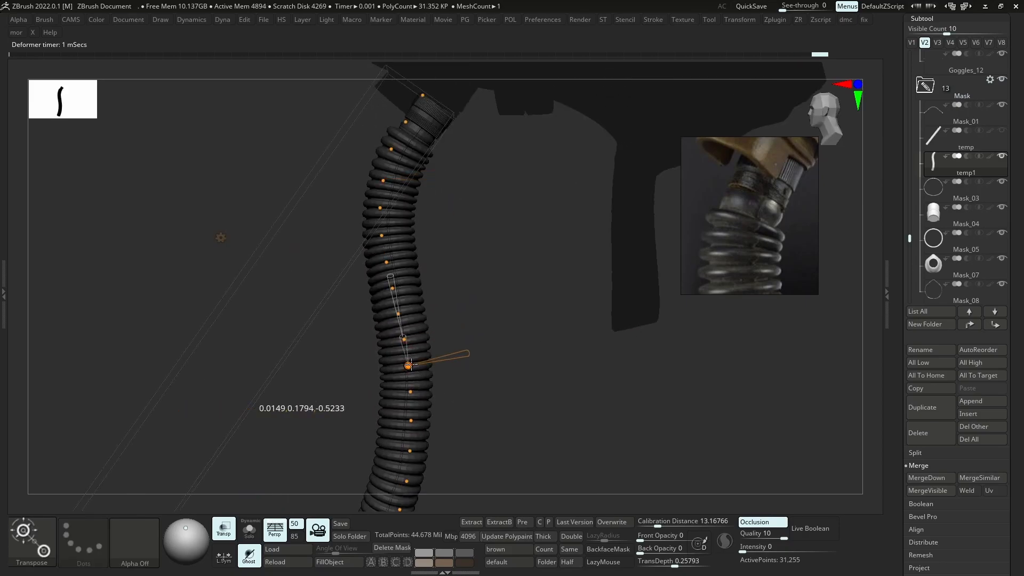
key("q")
key("b")
key("m")
key("v")
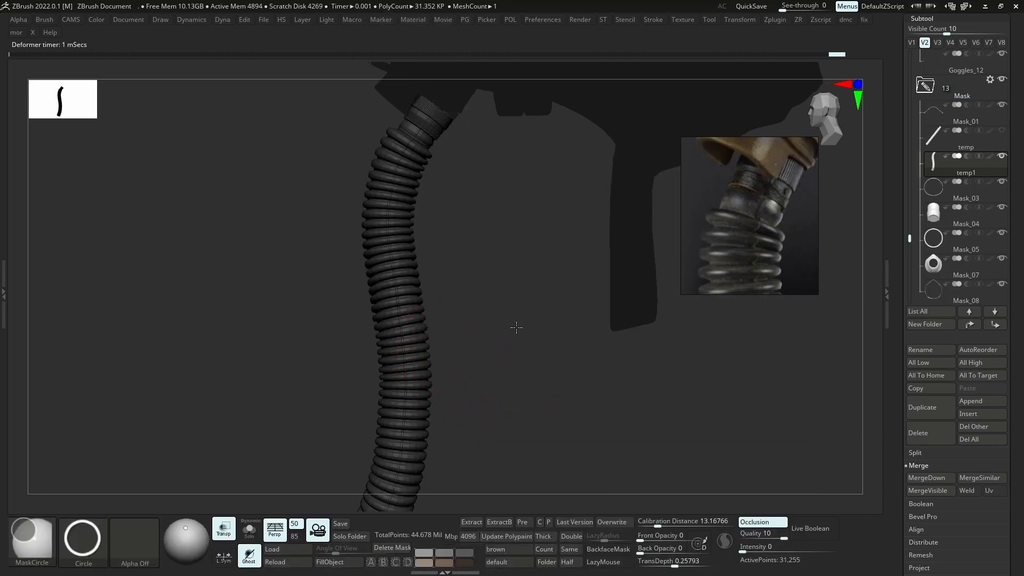
right_click_drag(514, 336, 506, 349, "ctrl")
mouse_move(385, 352)
right_mouse_down()
mouse_move(434, 351)
mouse_move(384, 361)
mouse_move(396, 372)
right_mouse_up()
key("w")
left_click_drag(395, 371, 396, 346)
Hide the deformer controls and examine the hose's overall side curve against the ghosted helmet
key("b")
key("m")
key("v")
right_click_drag(509, 361, 509, 296, "ctrl")
right_click_drag(404, 283, 429, 344, "alt")
right_click_drag(411, 261, 413, 319, "ctrl")
right_click_drag(453, 278, 357, 265)
right_click_drag(455, 297, 424, 333, "ctrl")
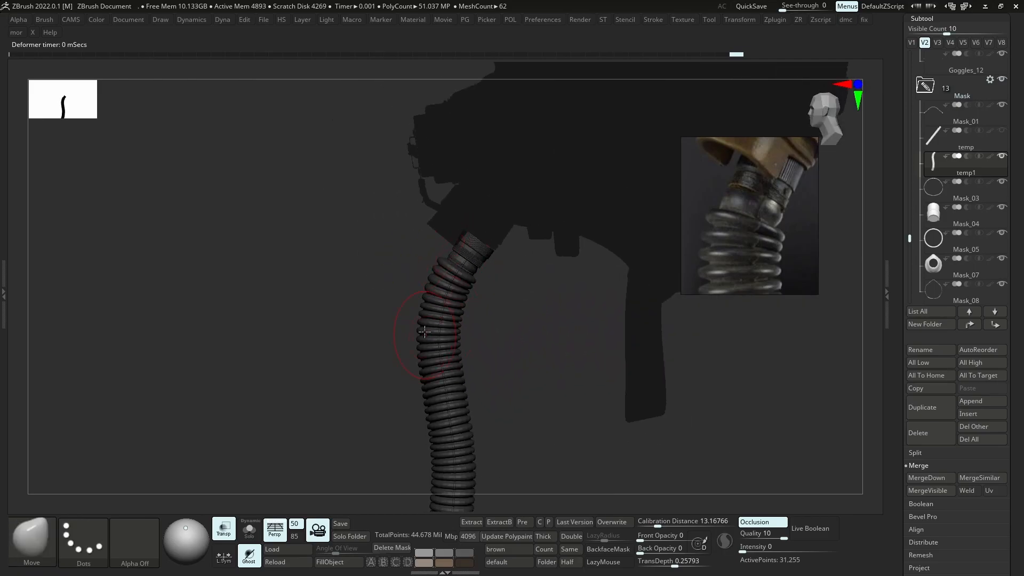
Turn off transparency, hide the lower interface and review the hose with the whole helmet from the front and side
left_click(223, 528)
right_click_drag(464, 320, 493, 326)
right_click_drag(493, 326, 580, 323, "ctrl")
key("Tab")
right_click_drag(590, 369, 595, 375, "alt")
right_click_drag(549, 336, 555, 401, "ctrl")
right_click_drag(554, 401, 555, 388, "ctrl")
key("Tab")
key("Tab")
right_click_drag(552, 338, 538, 334)
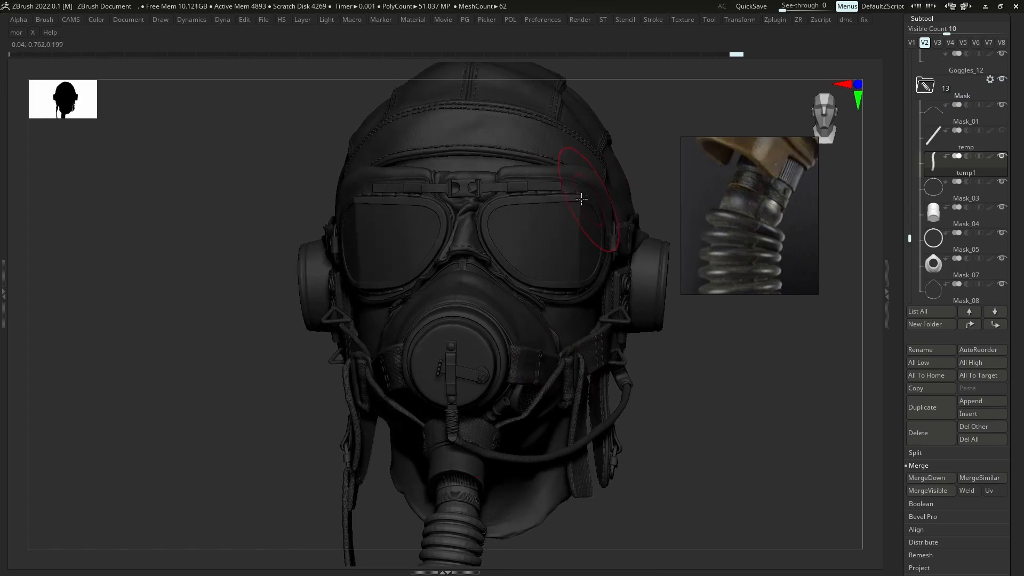
right_click_drag(527, 382, 511, 341, "ctrl")
right_click_drag(532, 302, 556, 371, "alt")
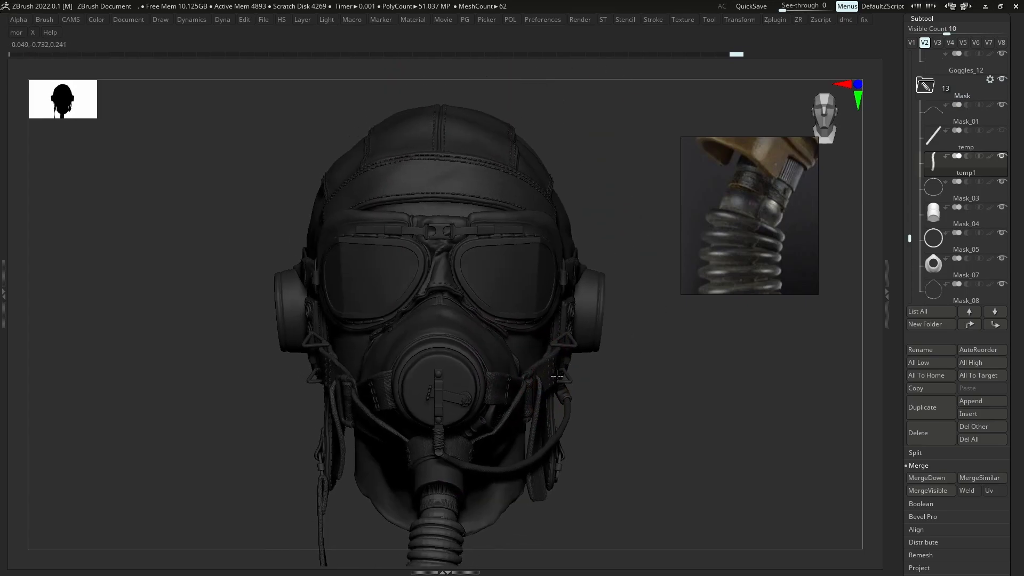
right_click_drag(674, 404, 405, 510)
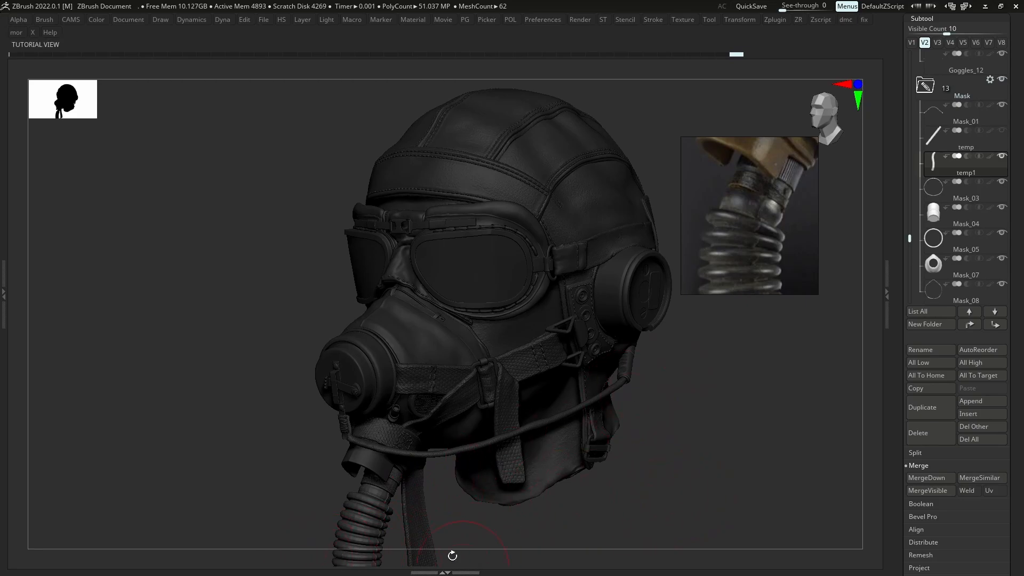
right_click_drag(434, 458, 427, 436)
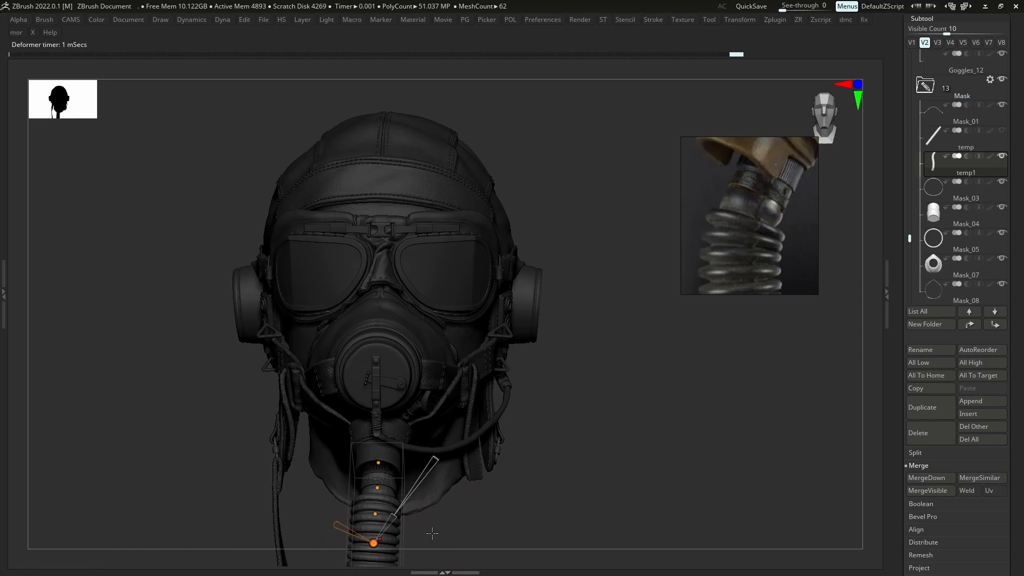
Fine-tune the control points on the hose's ribs below the mask from the front and return to the Move brush
key("q")
key("b")
key("m")
key("v")
key("space")
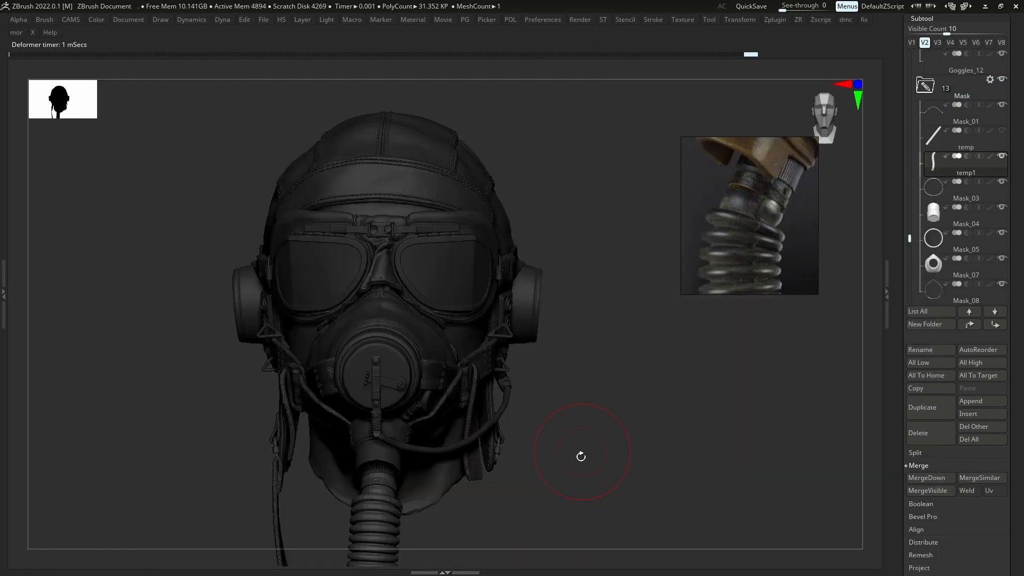
right_click_drag(666, 435, 533, 440)
right_click_drag(353, 521, 335, 510, "shift")
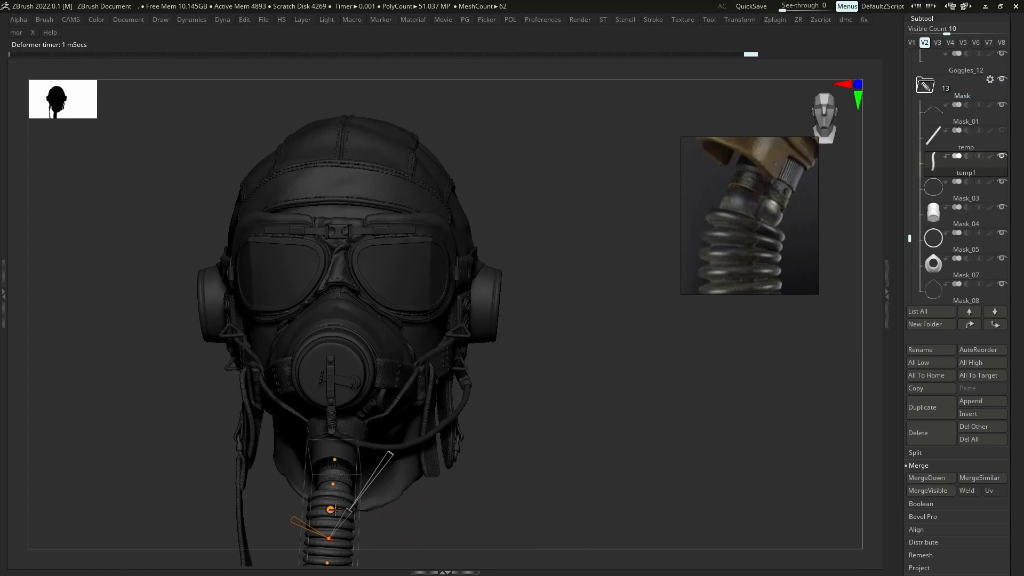
left_click_drag(334, 537, 333, 537)
left_click_drag(328, 562, 330, 563)
right_click_drag(448, 505, 368, 509, "shift")
left_click_drag(448, 528, 452, 529)
right_click_drag(496, 496, 601, 468)
key("q")
key("b")
key("m")
key("v")
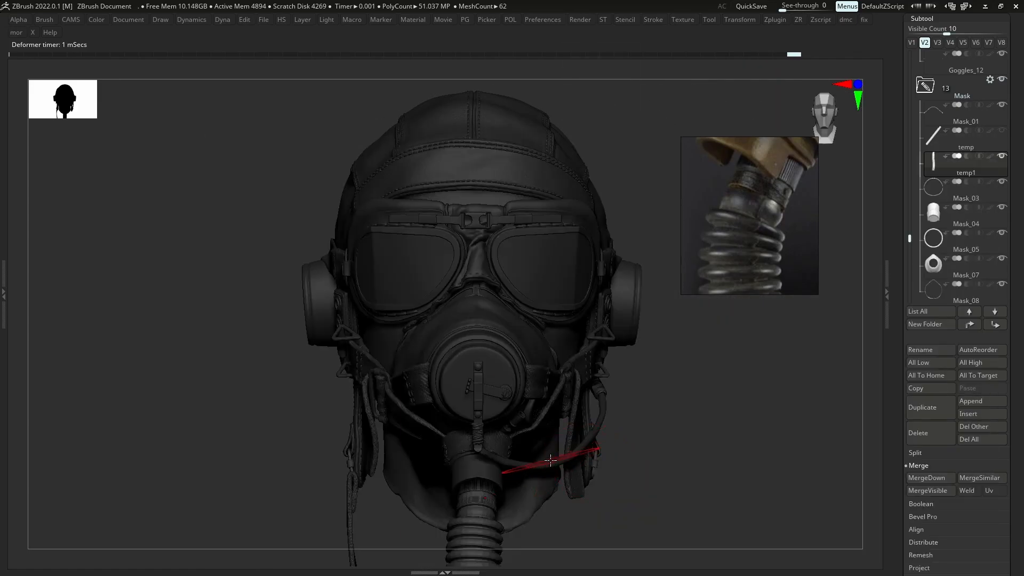
Delete the bent hose copy temp1 and select the original temp hose
left_click(922, 443)
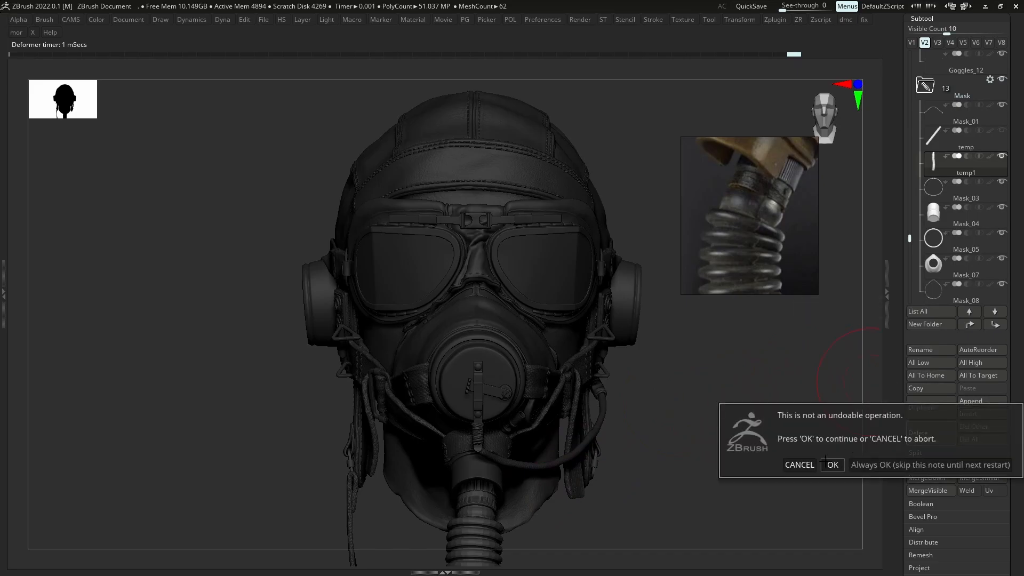
left_click(831, 464)
left_click(936, 142)
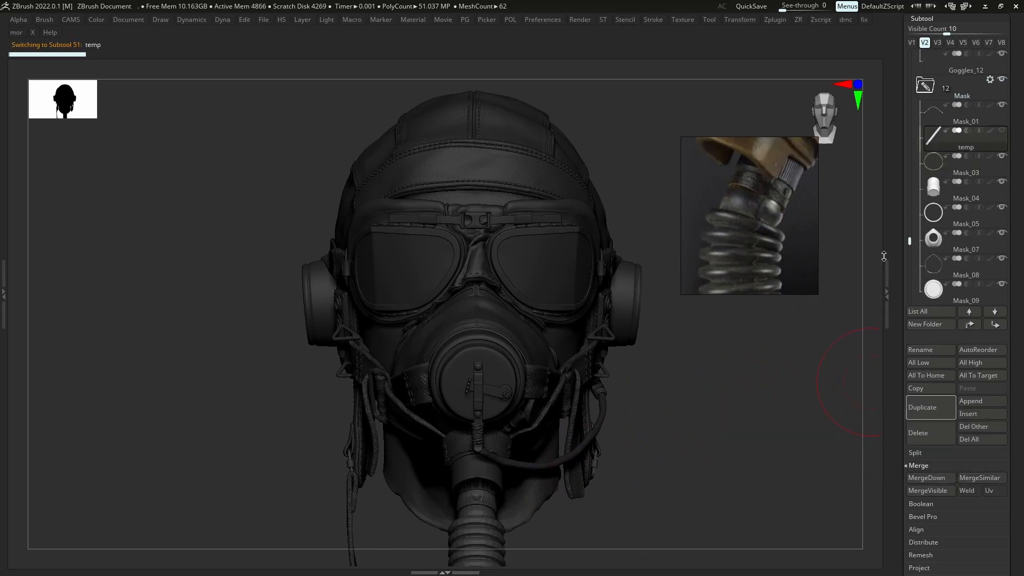
Show the straight temp hose with its polygroup wireframe near the mask outlet and restore the hidden interface
left_click_drag(698, 438, 661, 437)
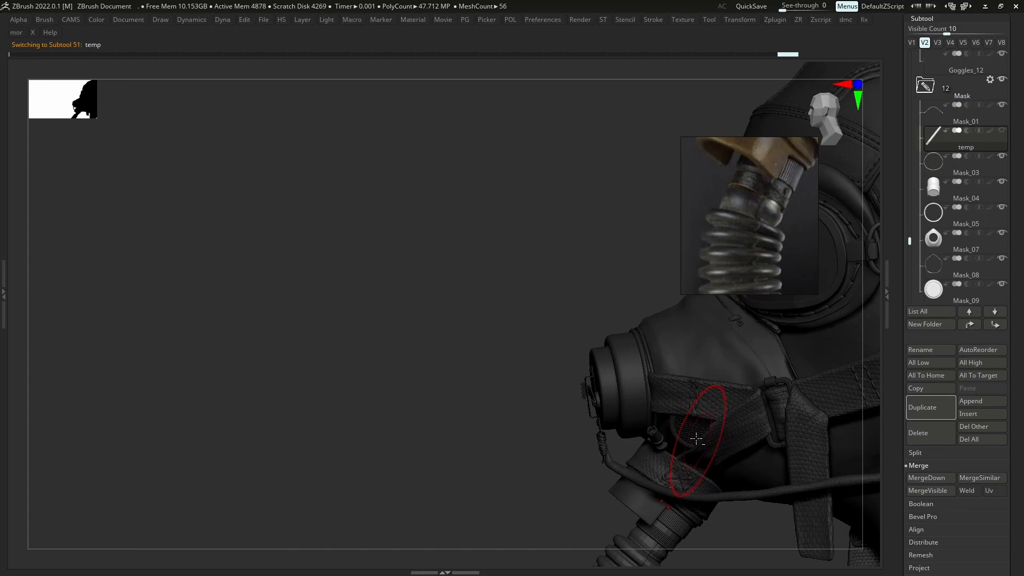
right_click_drag(680, 411, 629, 261, "alt")
mouse_move(605, 381)
right_mouse_down("ctrl")
mouse_move(632, 389)
mouse_move(595, 392)
right_mouse_up("ctrl")
right_click_drag(620, 428, 593, 426, "ctrl")
key("ctrl+g")
left_click(567, 393)
mouse_move(569, 365)
right_mouse_down("ctrl")
mouse_move(566, 393)
mouse_move(533, 419)
right_mouse_up("ctrl")
key("Tab")
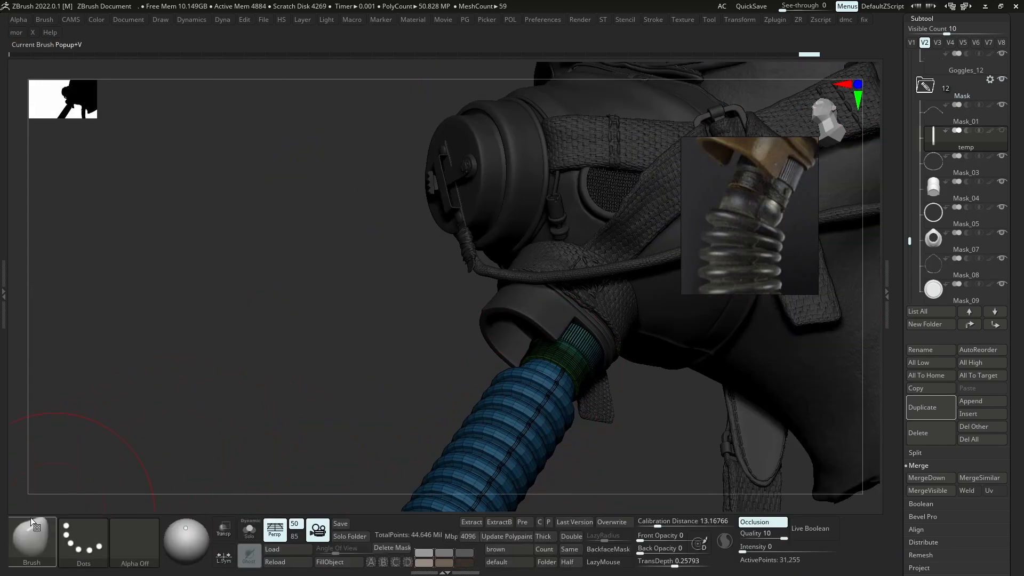
Isolate the hose's ribbed section, split the hidden connector off as its own subtool, and duplicate the ribbed hose
left_click(33, 525, "ctrl+shift")
left_click(91, 387)
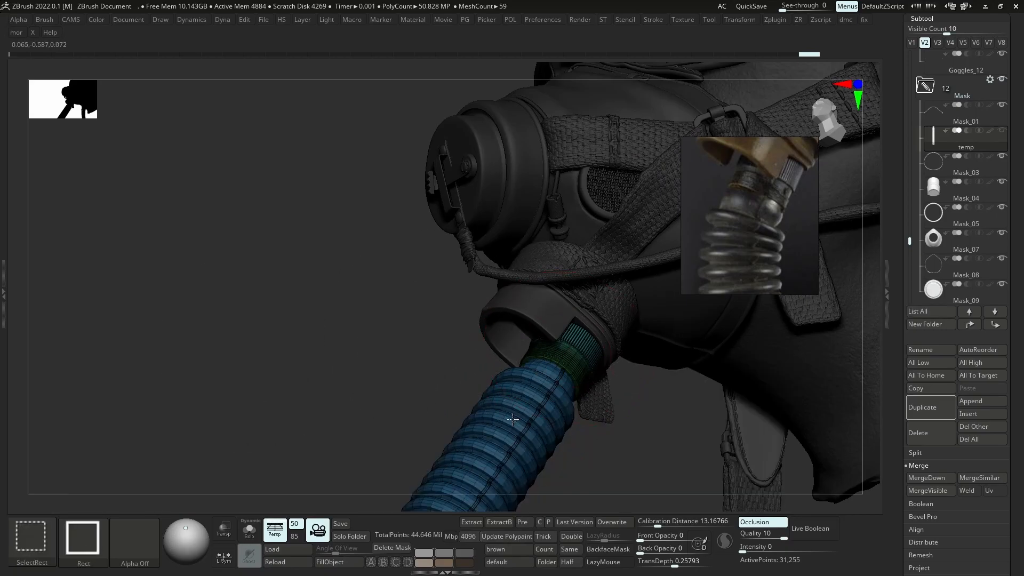
left_click(923, 453)
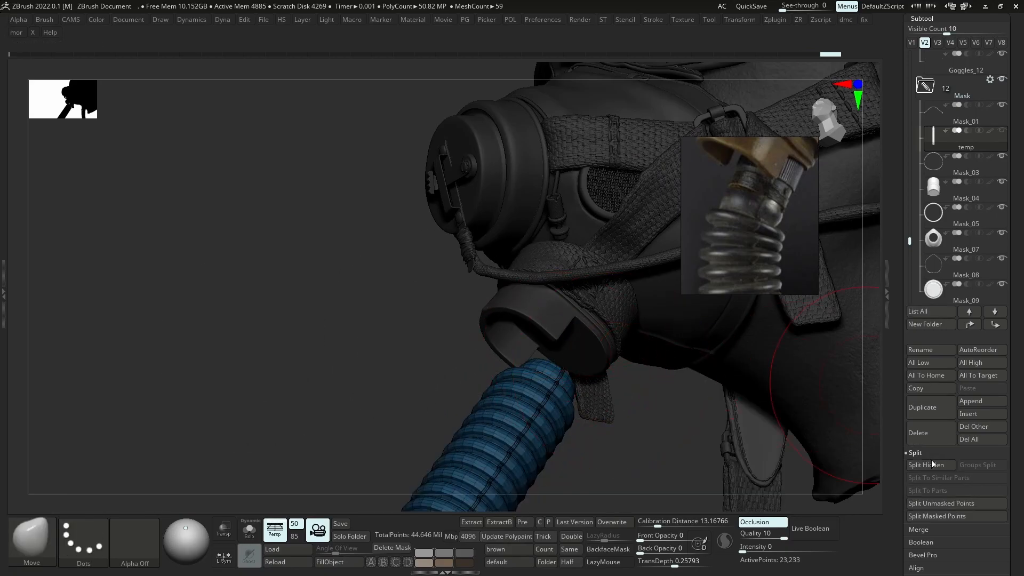
left_click(931, 465)
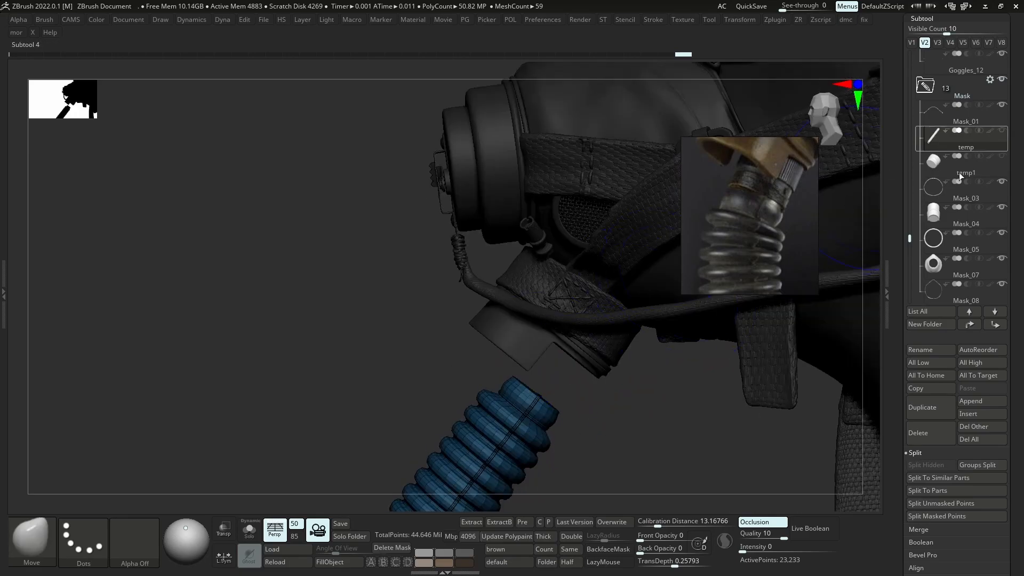
left_click(930, 407)
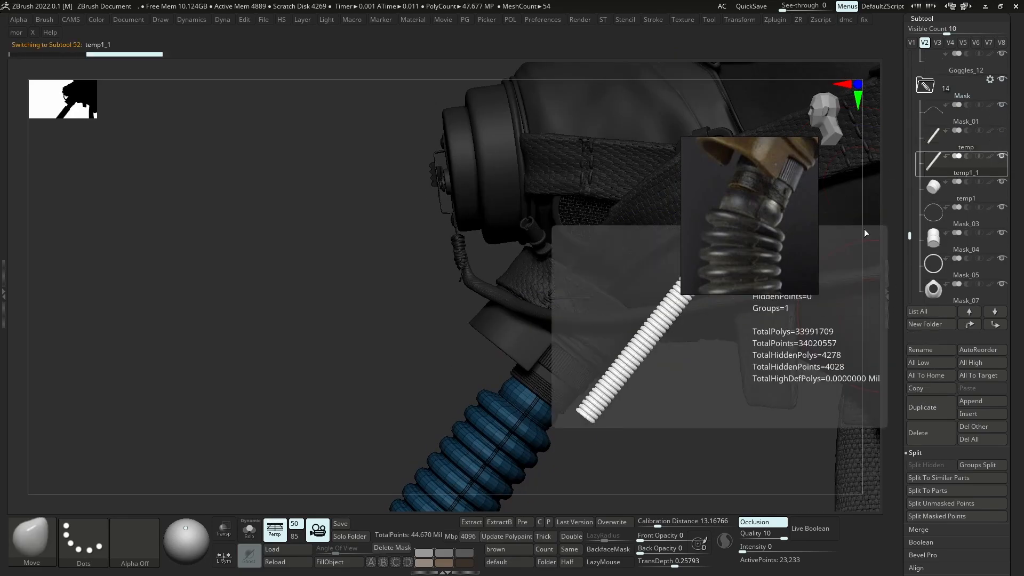
key("w")
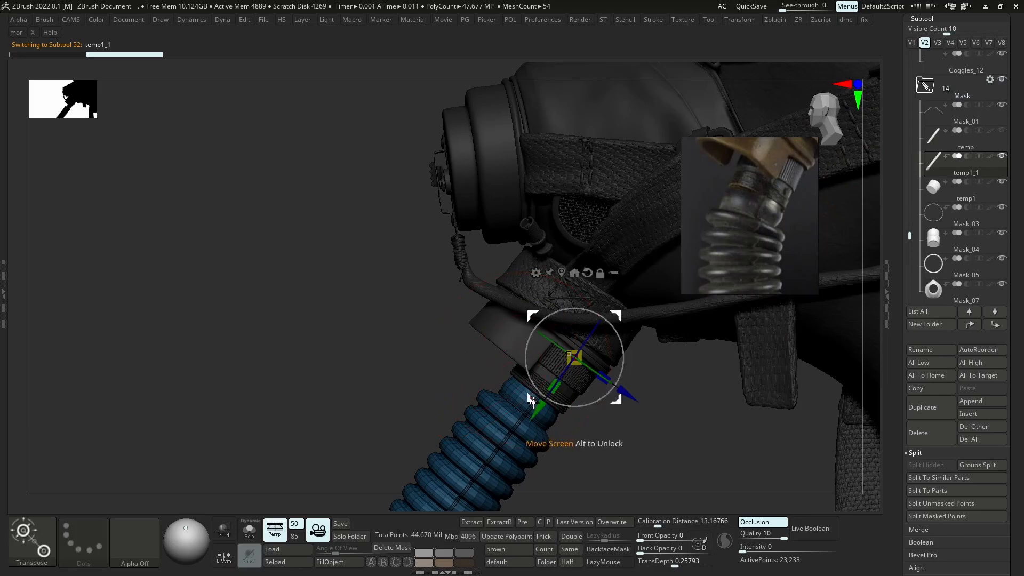
left_click(536, 273)
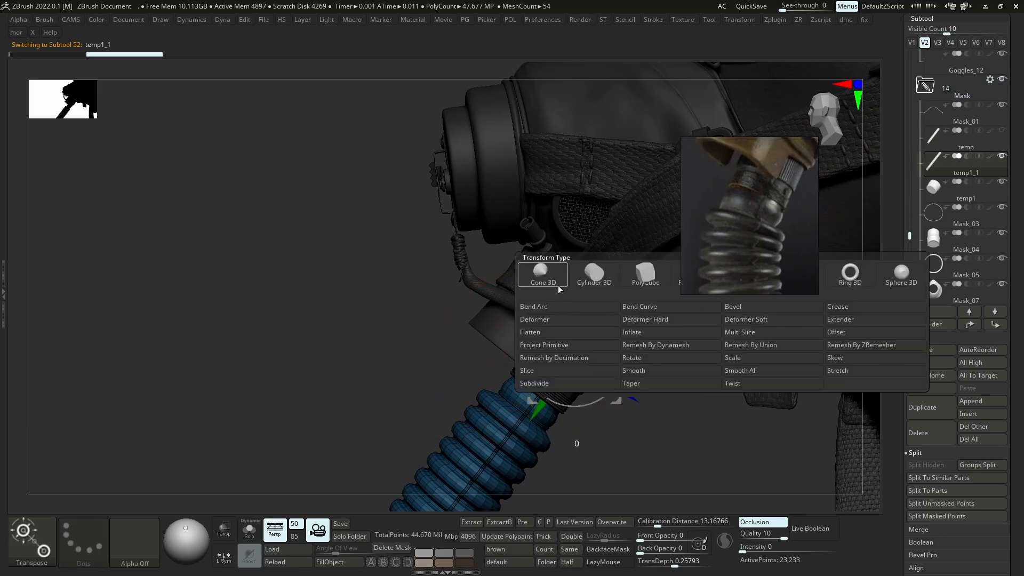
left_click(636, 307)
mouse_move(487, 406)
right_mouse_down("alt")
mouse_move(439, 395)
mouse_move(422, 428)
right_mouse_up("alt")
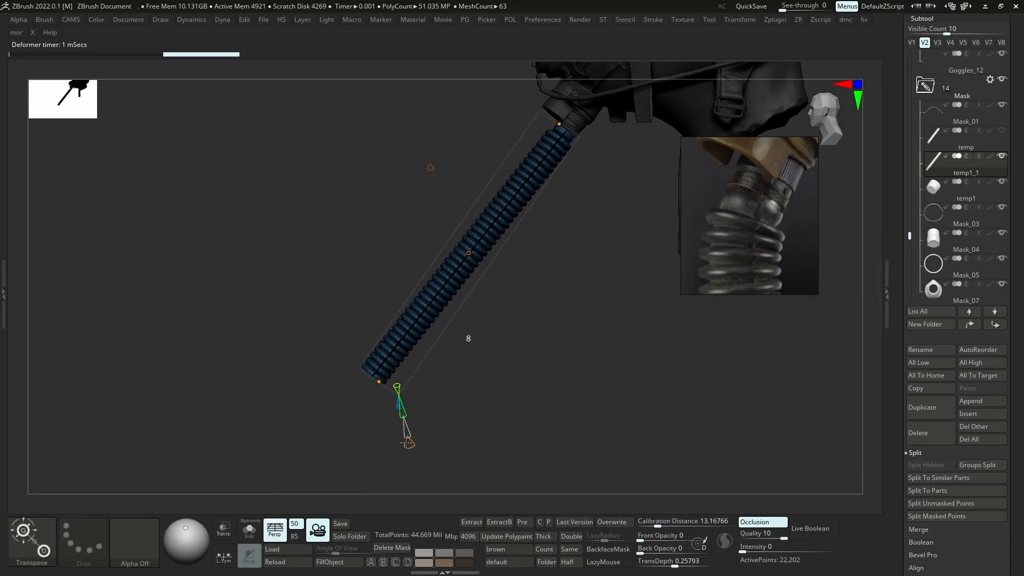
left_click_drag(468, 388, 499, 388)
mouse_move(478, 262)
left_mouse_down()
mouse_move(436, 251)
mouse_move(469, 256)
left_mouse_up()
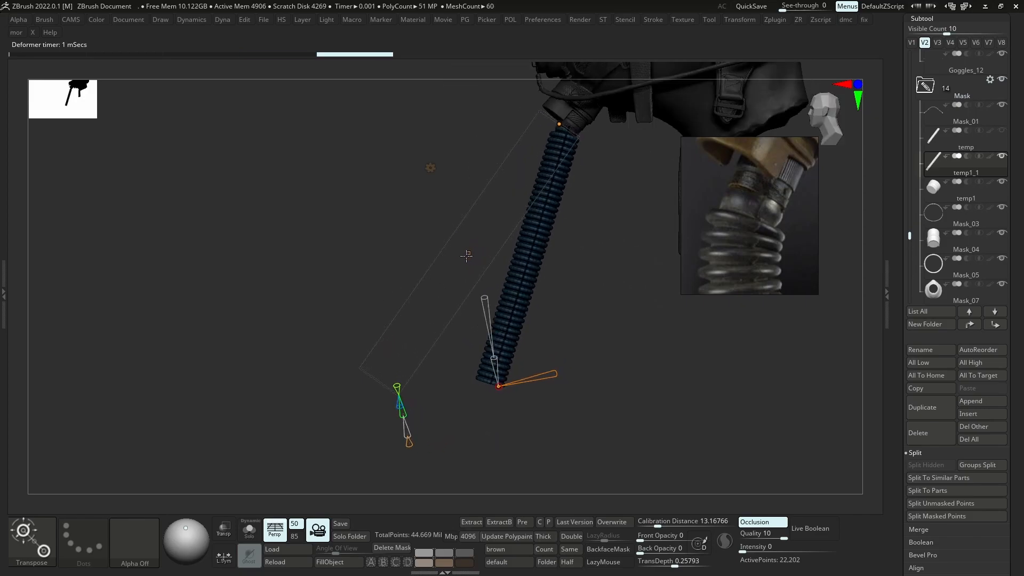
key("ctrl+z")
key("ctrl+z")
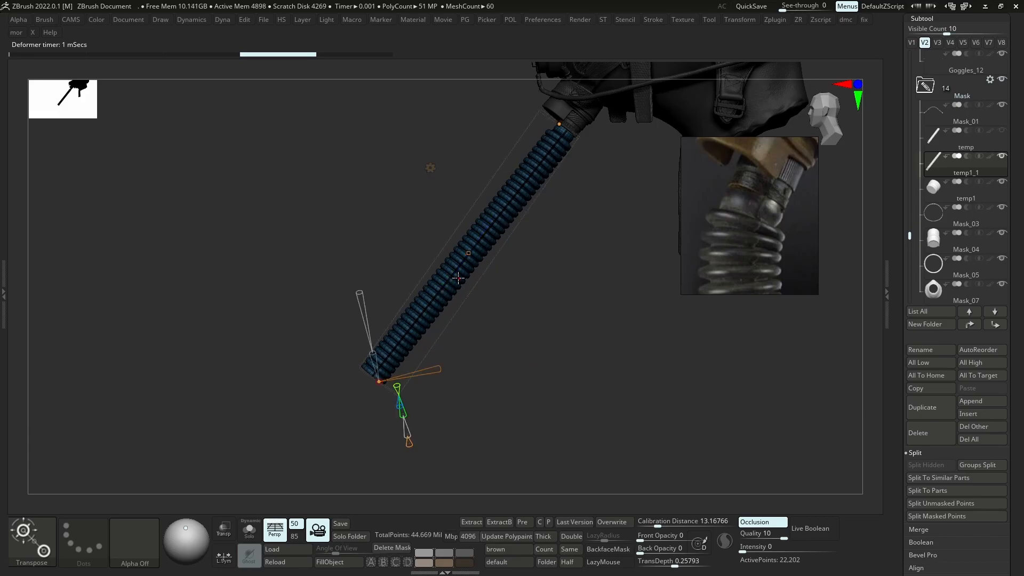
left_click(410, 448)
left_click_drag(477, 259, 500, 261)
left_click_drag(576, 248, 603, 352)
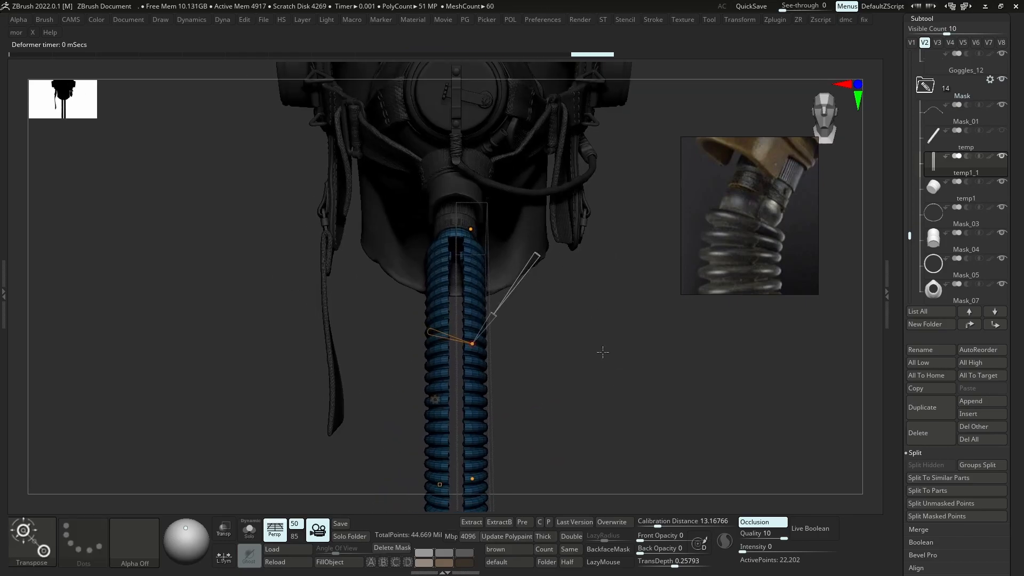
key("ctrl+z")
key("ctrl+z")
key("ctrl+z")
key("ctrl+z")
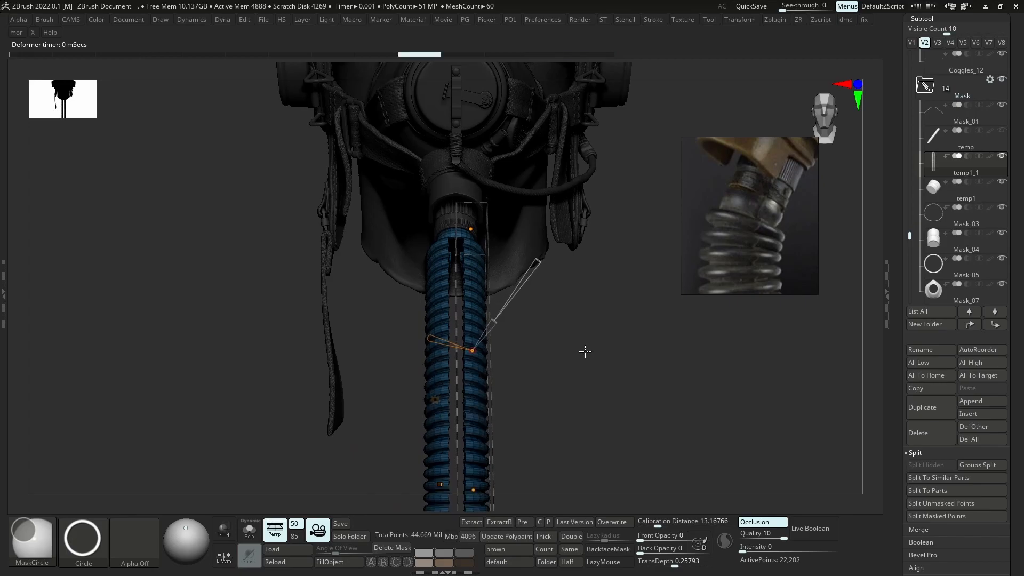
key("ctrl+z")
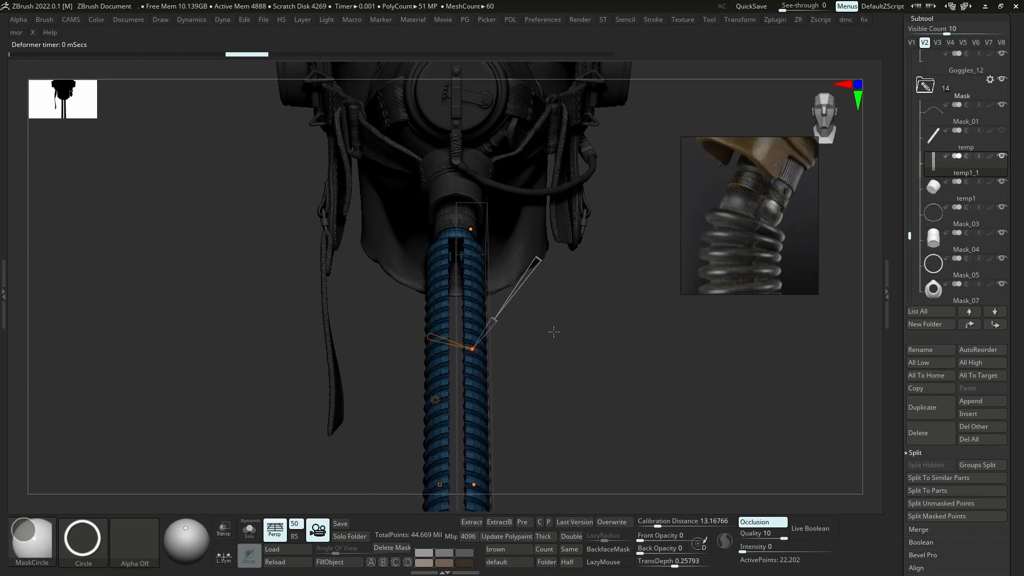
key("ctrl+z")
key("ctrl+z")
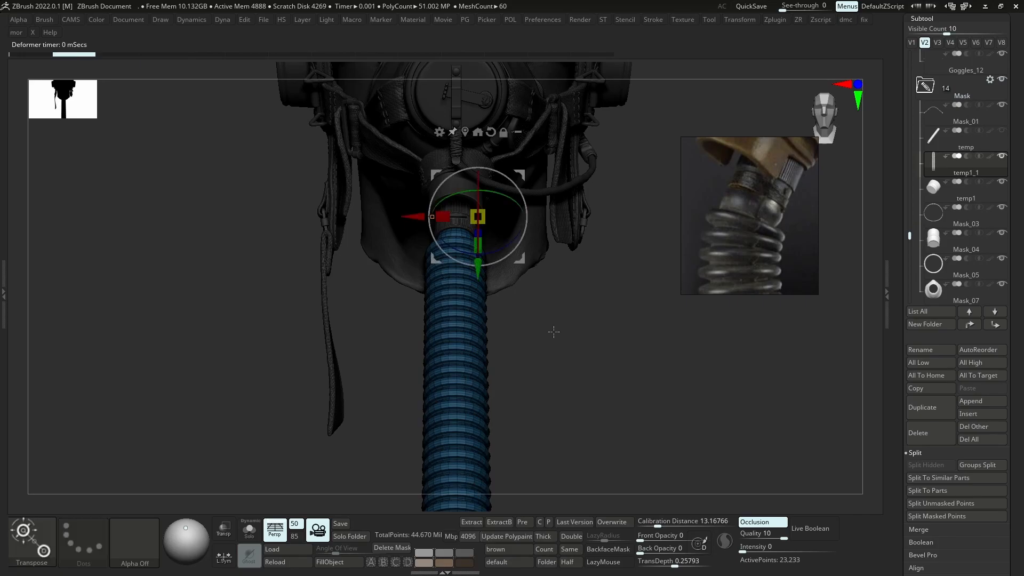
Apply a Bend Curve deformer to the duplicated ribbed hose and bend its lower length back towards the neck in side view
left_click(437, 132)
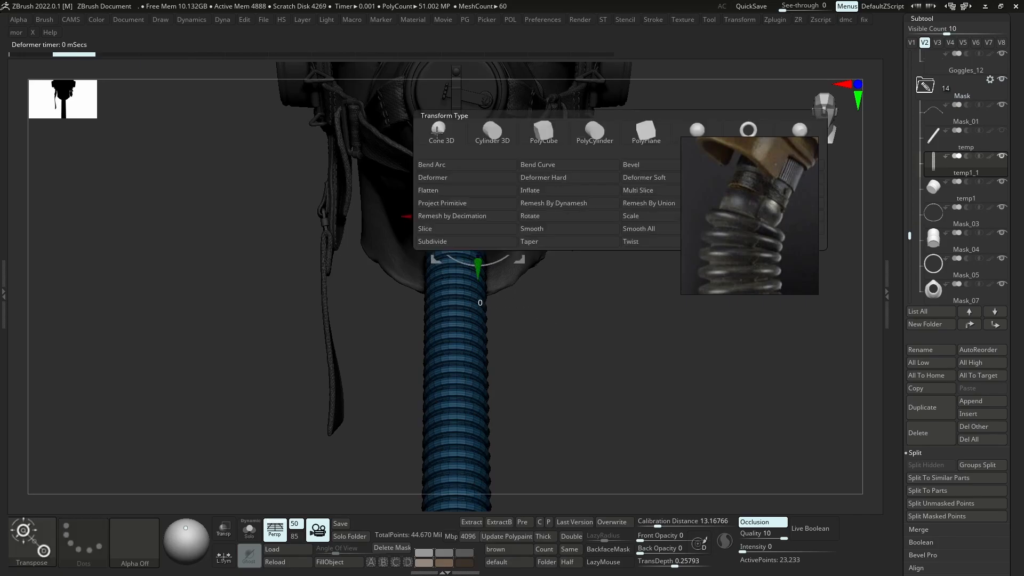
left_click(531, 167)
left_click_drag(595, 368, 480, 214)
left_click_drag(368, 431, 459, 437)
left_click_drag(419, 381, 460, 383)
left_click_drag(456, 321, 481, 319)
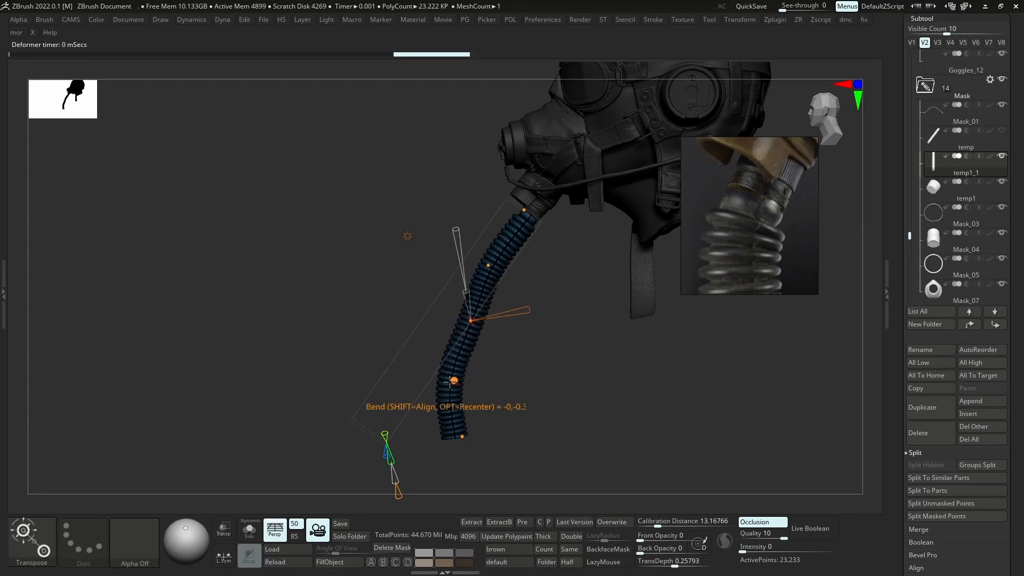
left_click_drag(451, 381, 474, 380)
left_click_drag(463, 437, 489, 431)
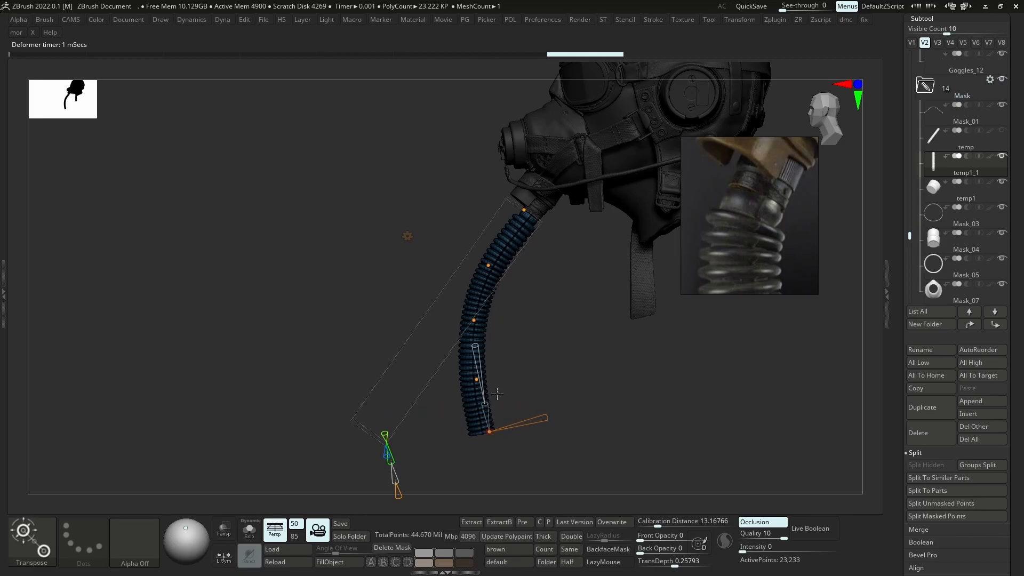
Shape the bent hose into a soft S-curve by repositioning its middle and lower control points from the side
left_click_drag(474, 384, 491, 381)
left_click_drag(490, 431, 543, 425)
left_click_drag(497, 375, 549, 366)
left_click_drag(541, 428, 526, 426)
left_click_drag(534, 366, 522, 367)
left_click_drag(485, 318, 498, 316)
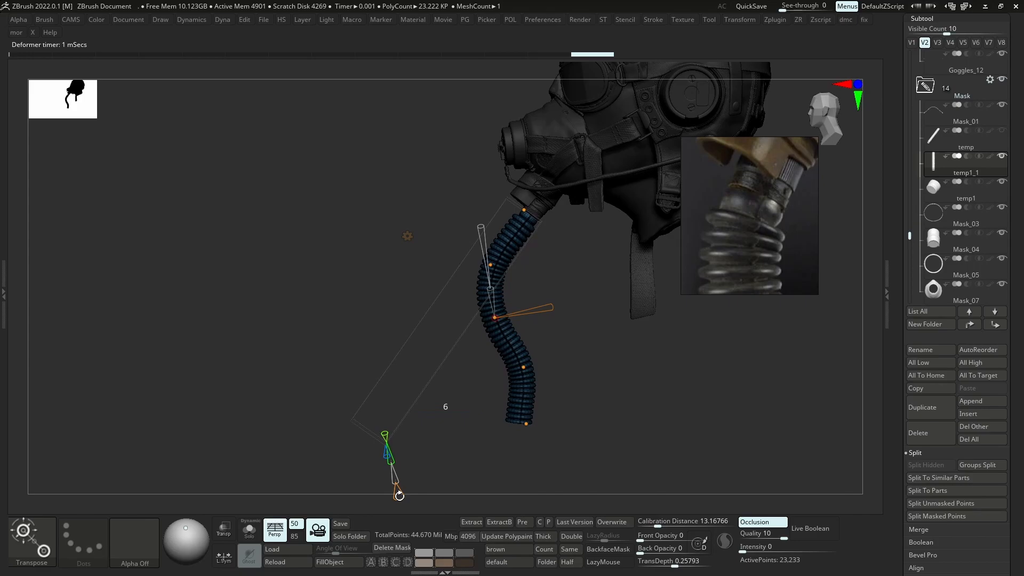
left_click_drag(513, 235, 524, 350)
left_click_drag(524, 367, 530, 402)
left_click_drag(526, 427, 521, 440)
Fine-tune the hose's curve points from the front so the ribs run centred below the mask connector
right_click_drag(623, 296, 561, 376)
right_click_drag(418, 399, 505, 320, "ctrl")
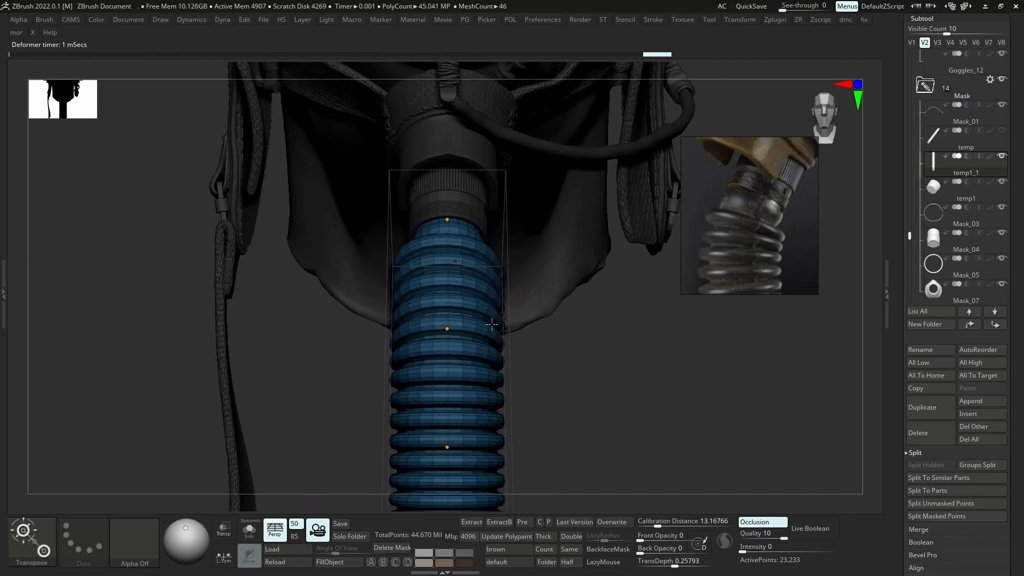
left_click_drag(447, 328, 452, 328)
left_click_drag(450, 451, 448, 454)
right_click_drag(466, 224, 511, 345)
left_click_drag(447, 481, 451, 478)
left_click_drag(467, 367, 476, 364)
right_click_drag(479, 373, 431, 339, "ctrl")
Refine the two control points just below the connector in a side close-up so the upper ribs follow its angle
right_click_drag(571, 102, 592, 155, "alt")
right_click_drag(592, 154, 519, 296, "alt")
left_click(461, 230)
left_click(410, 317)
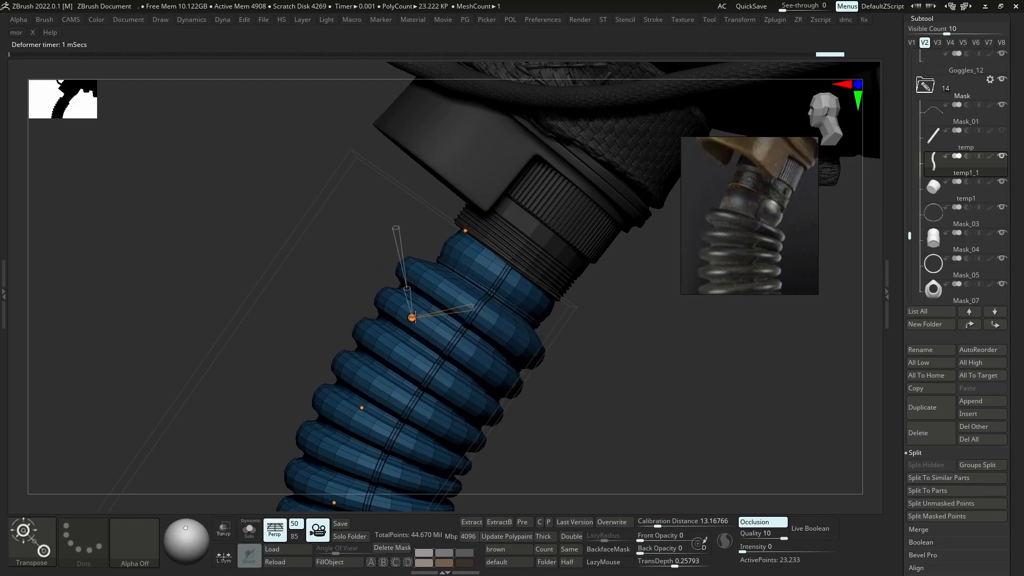
left_click(359, 407)
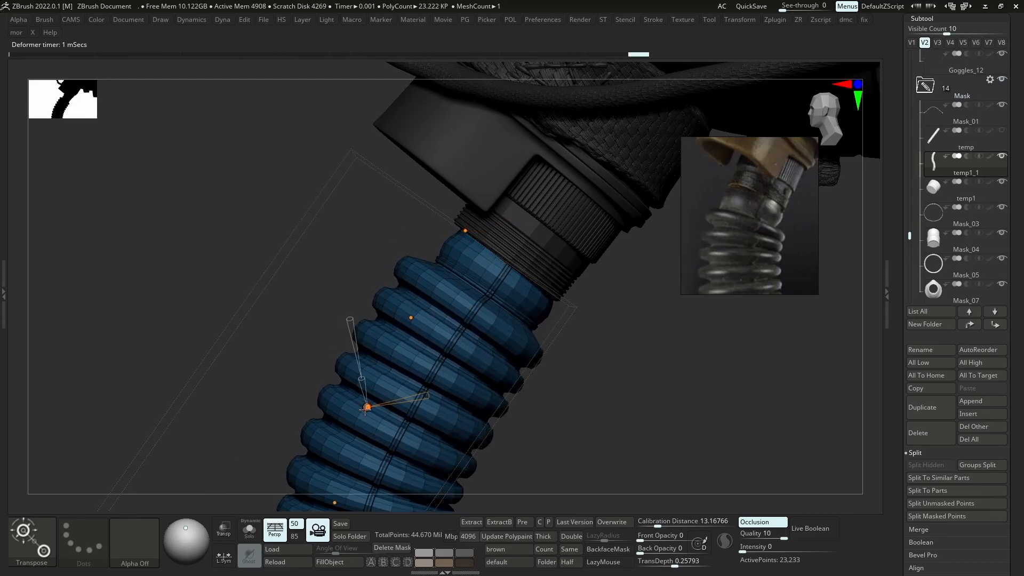
left_click_drag(355, 406, 361, 404)
left_click(408, 317)
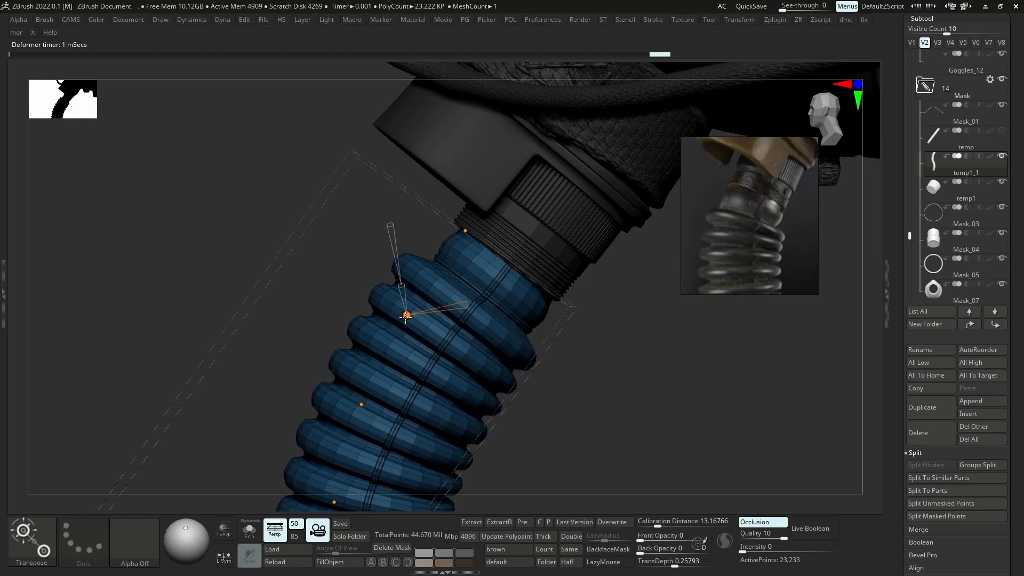
left_click(363, 403)
left_click_drag(365, 410, 515, 356)
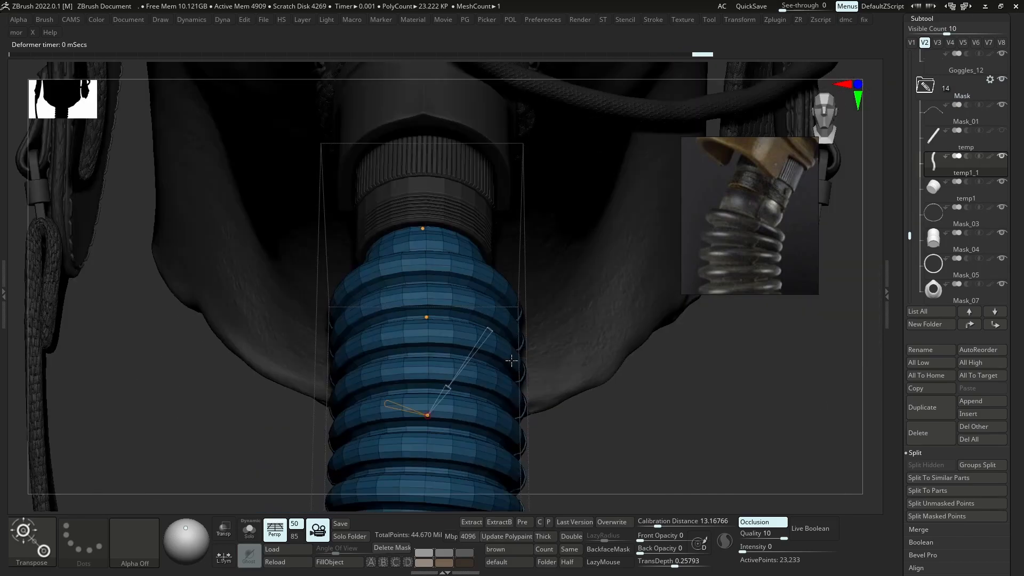
Return to the Move brush, turn off the polygroup wireframe and frame the whole helmet from the front
key("b")
key("m")
key("v")
key("space")
key("d")
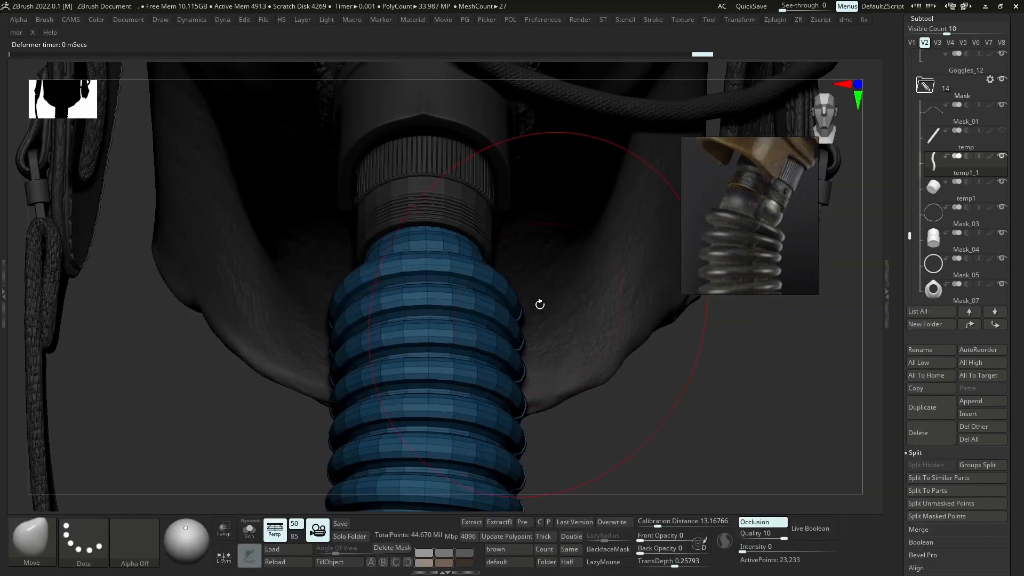
key("shift+f")
right_click_drag(520, 333, 535, 91, "ctrl")
mouse_move(531, 443)
right_mouse_down("alt")
mouse_move(528, 293)
mouse_move(500, 294)
mouse_move(499, 327)
mouse_move(523, 338)
mouse_move(544, 319)
mouse_move(550, 357)
mouse_move(553, 298)
mouse_move(578, 316)
mouse_move(566, 319)
right_mouse_up("alt")
Adjust a control point on the hose below the chin from the front, return to the Move brush and check both sides
key("w")
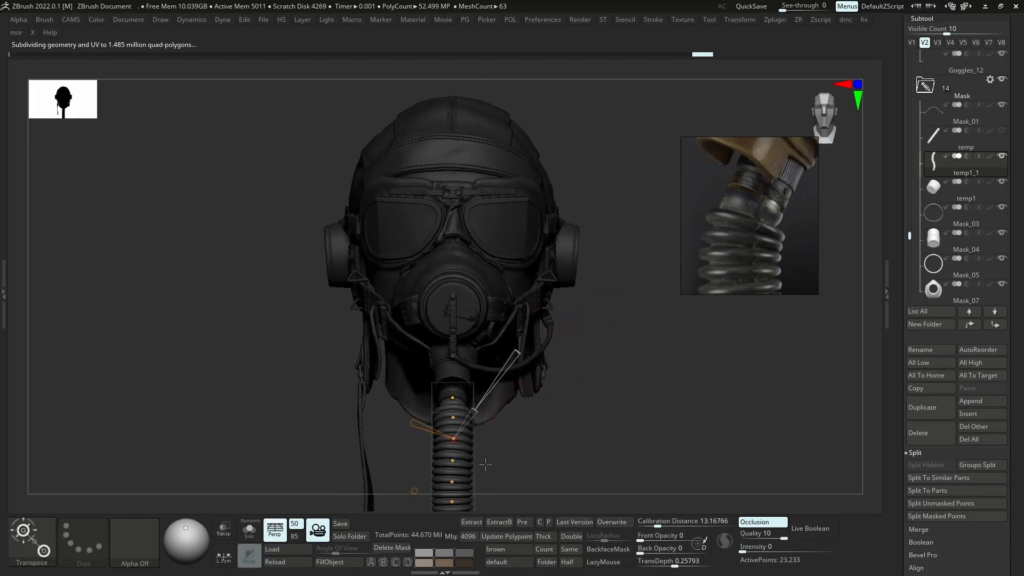
left_click(452, 482)
key("b")
key("m")
key("v")
key("space")
right_click_drag(587, 406, 567, 402)
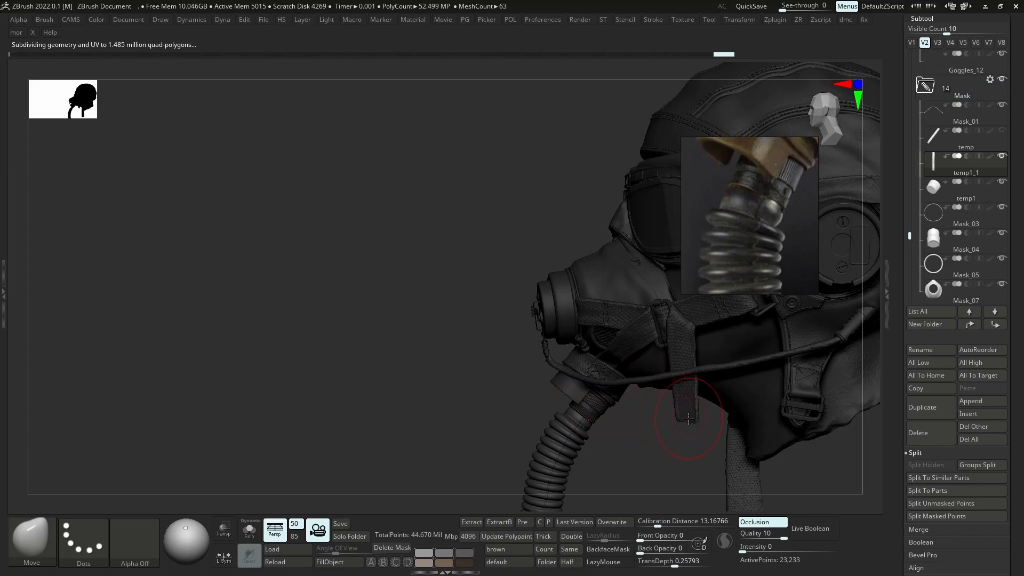
right_click_drag(683, 419, 553, 327, "alt")
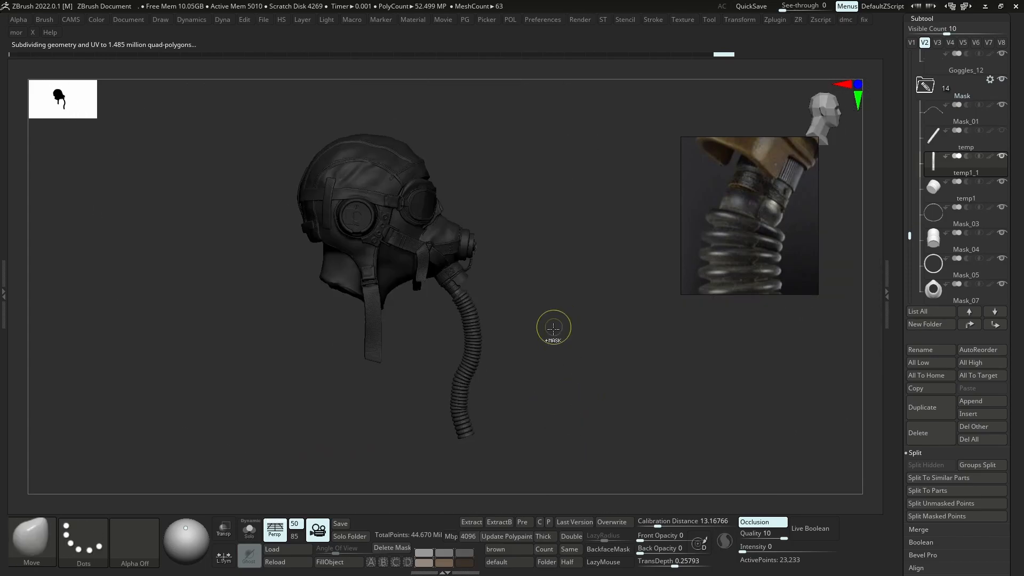
Shift a control point slightly at the hose's lower bend from the side and return to the Move brush
key("w")
right_click_drag(495, 408, 507, 443, "ctrl")
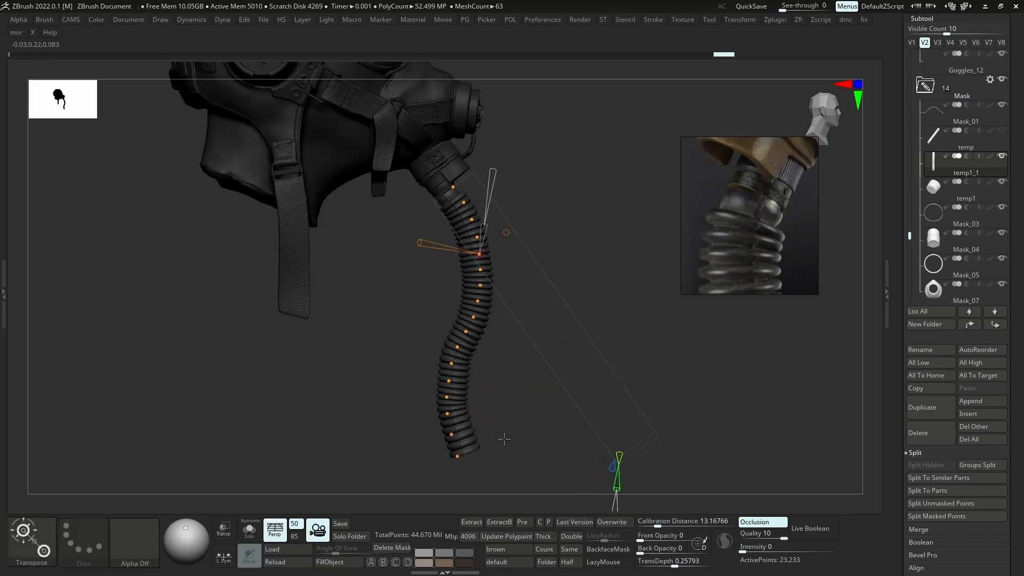
left_click_drag(458, 384, 445, 383)
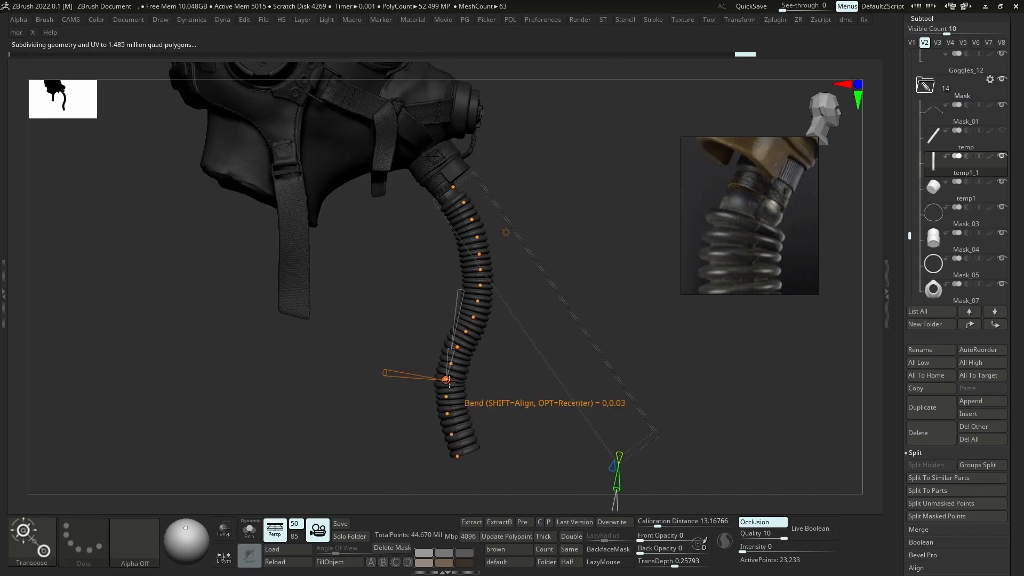
key("b")
key("m")
key("v")
mouse_move(528, 354)
right_mouse_down()
mouse_move(450, 366)
mouse_move(555, 373)
mouse_move(518, 377)
mouse_move(521, 356)
mouse_move(509, 350)
mouse_move(494, 363)
mouse_move(409, 362)
mouse_move(558, 343)
mouse_move(475, 393)
mouse_move(465, 430)
mouse_move(457, 404)
right_mouse_up()
mouse_move(439, 354)
right_mouse_down("ctrl")
mouse_move(485, 395)
mouse_move(362, 382)
mouse_move(456, 351)
mouse_move(464, 281)
mouse_move(468, 299)
right_mouse_up("ctrl")
Select the connector subtool temp1 and review the helmet with the bent hose from the side and front
left_click(489, 309, "alt")
key("shift+f")
right_click_drag(583, 315, 469, 342, "ctrl")
right_click_drag(587, 352, 586, 319, "ctrl")
right_click_drag(587, 320, 485, 382)
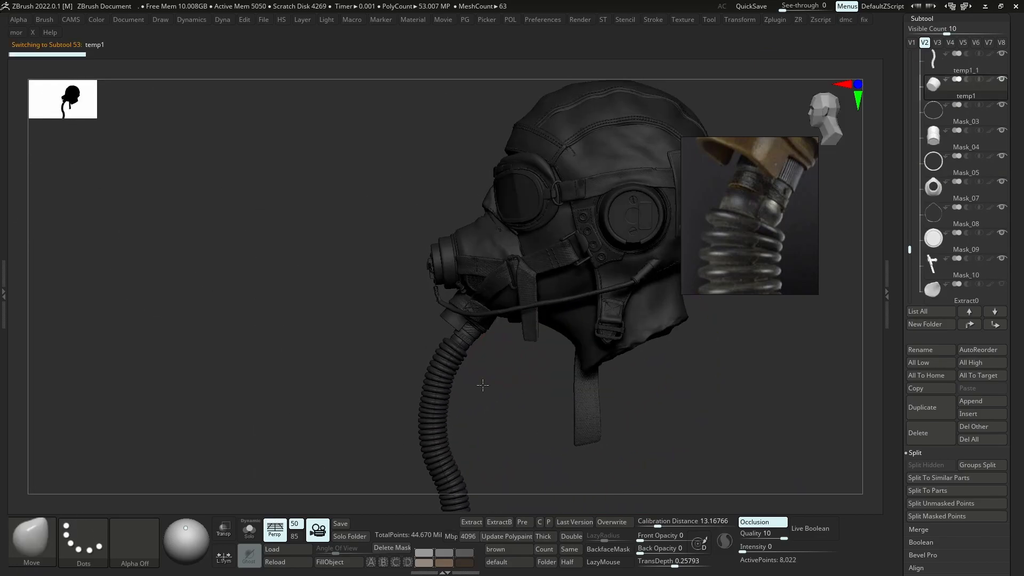
right_click_drag(462, 430, 612, 322)
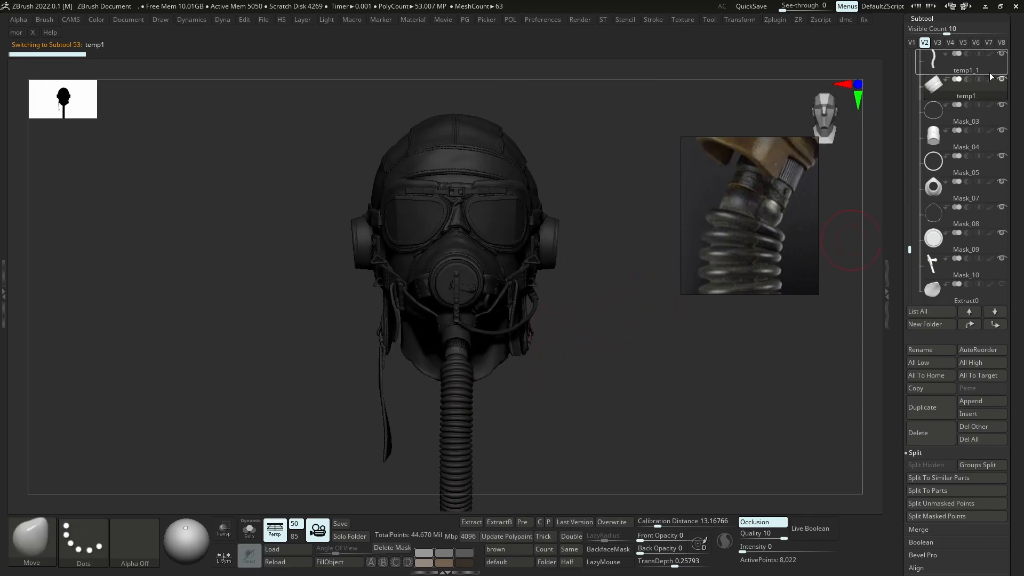
Turn on polypaint display for all subtools and fill the ribbed hose temp1_1 with dark grey
left_click(990, 79, "shift")
right_click_drag(480, 307, 542, 297)
right_click(547, 425)
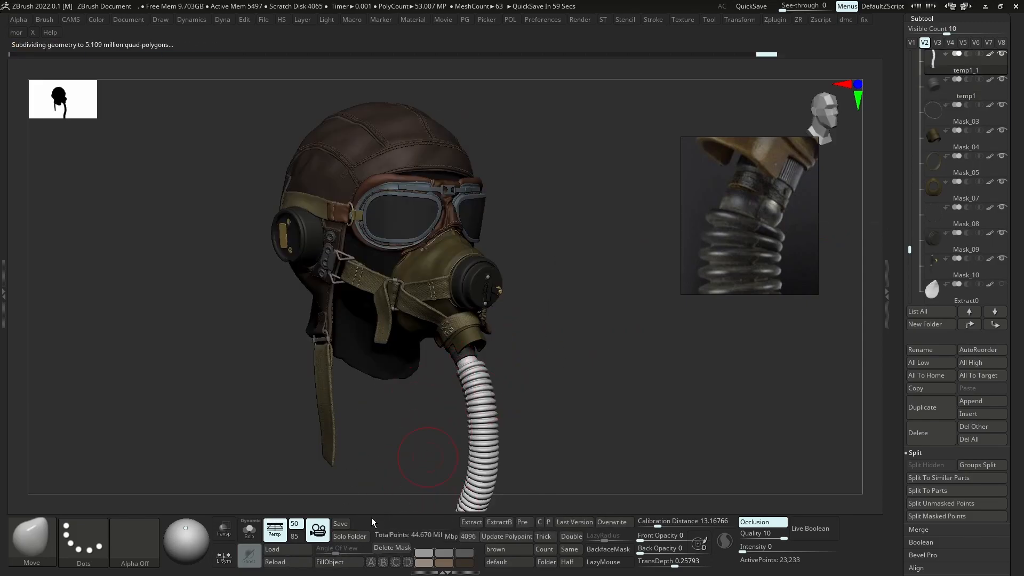
left_click(338, 562)
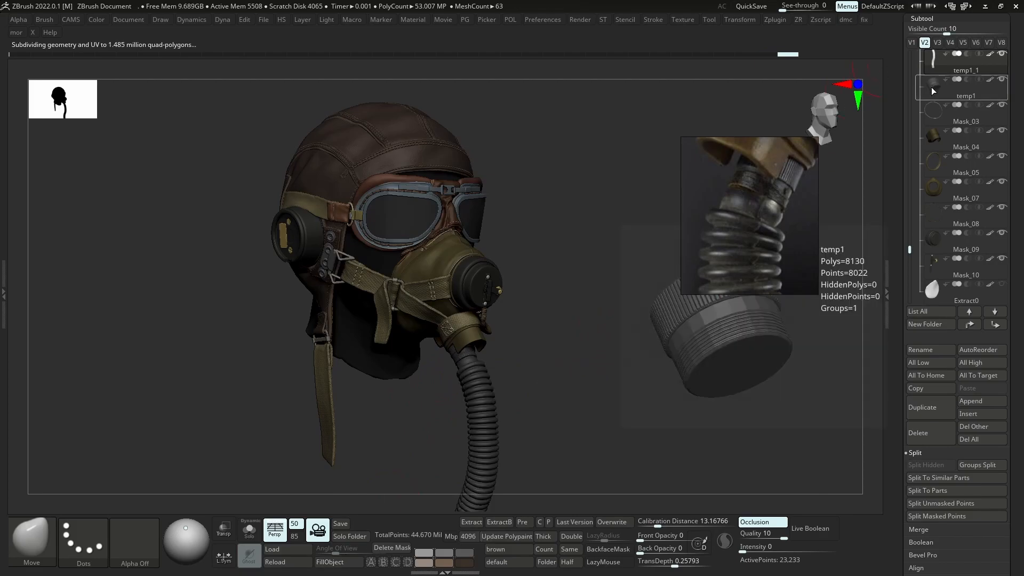
Select the hidden straight hose temp, check it in Solo mode, delete it and show the whole helmet again
left_click_drag(910, 246, 912, 225)
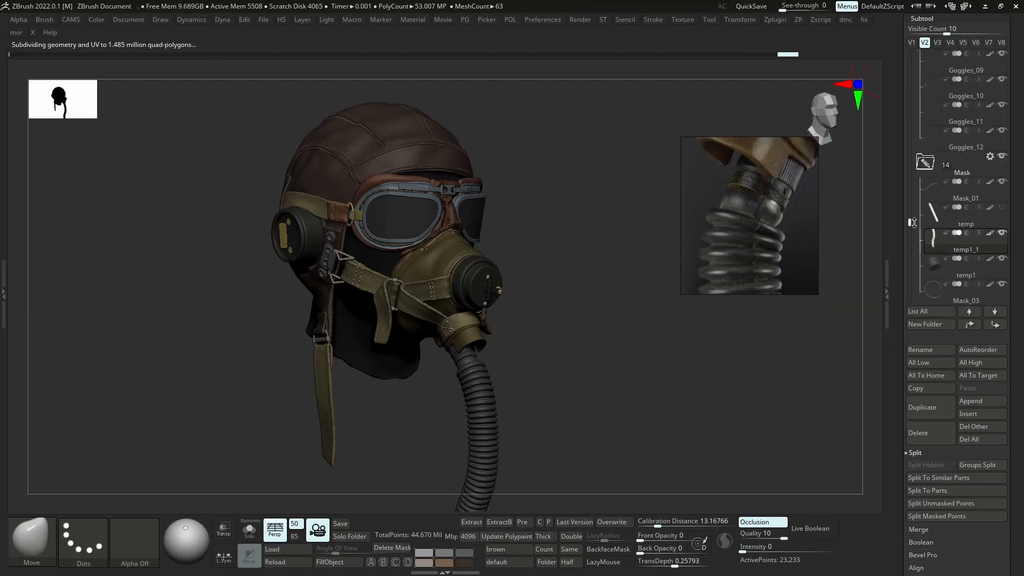
left_click(932, 221)
key("shift+s")
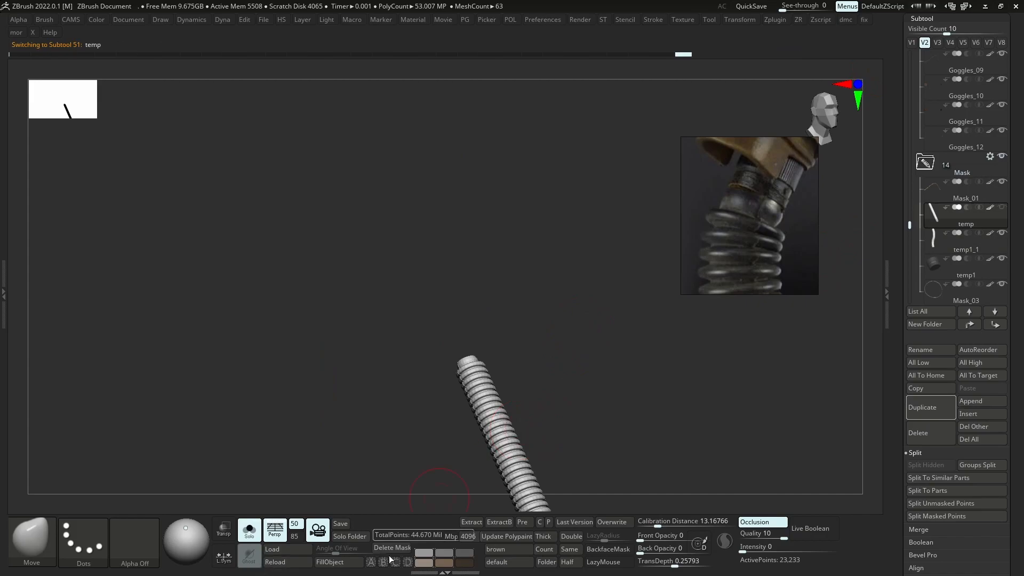
left_click(918, 433)
left_click(833, 460)
key("shift+s")
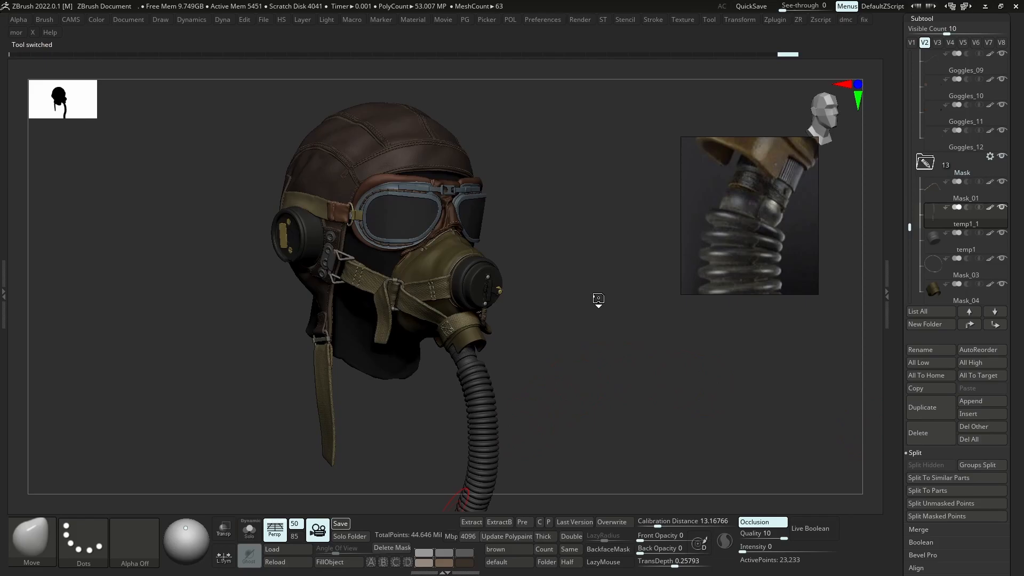
Save the project with the bent hose
key("ctrl+s")
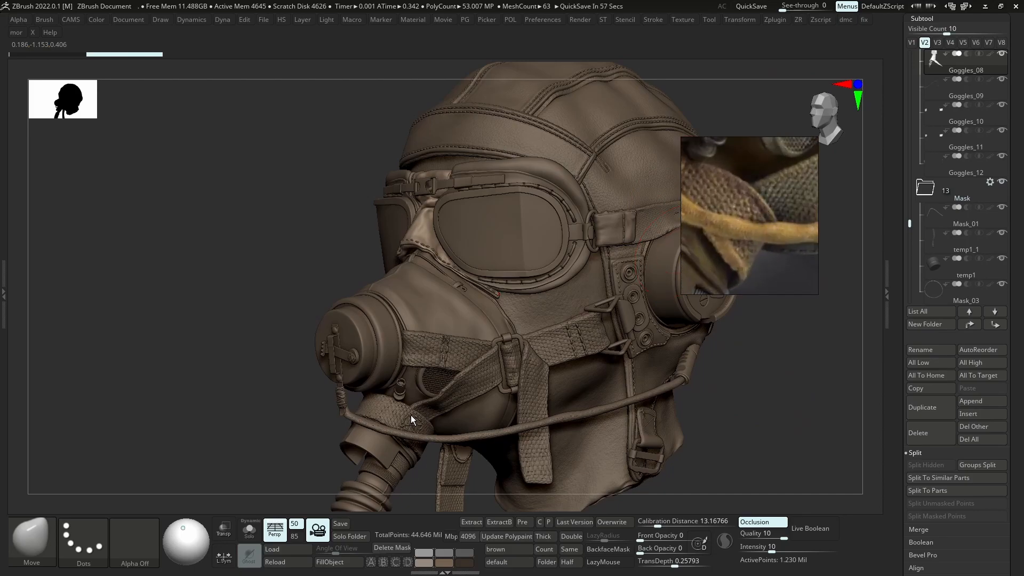
Select the woven mask strap subtool Straps_05, activate the Standard brush and frame the strap loop around the hose connector
right_click_drag(380, 417, 396, 422)
key("shift+s")
key("shift+s")
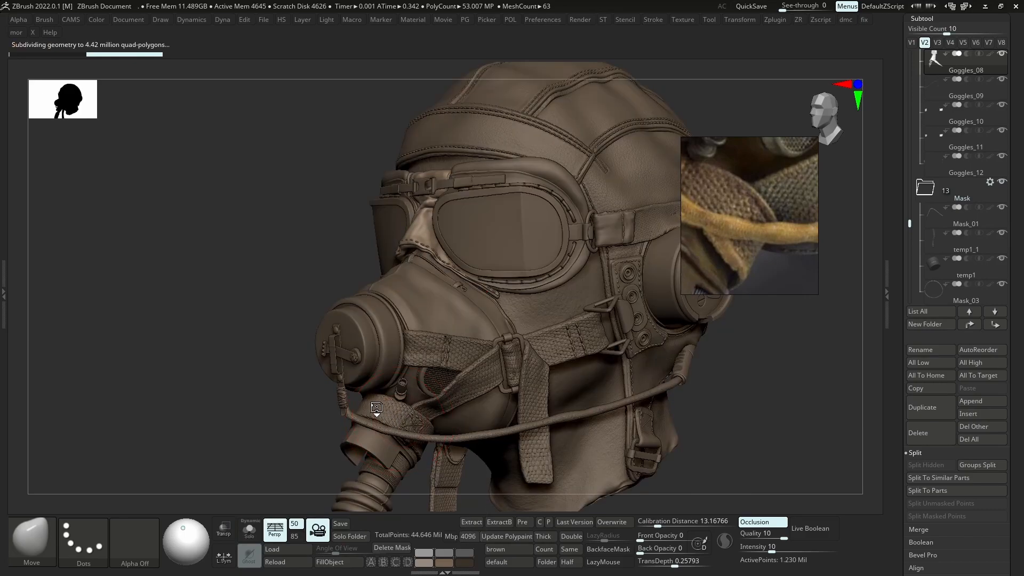
left_click(391, 400, "alt")
key("shift+s")
key("b")
key("s")
key("t")
mouse_move(484, 283)
right_mouse_down("ctrl")
mouse_move(454, 347)
mouse_move(411, 368)
right_mouse_up("ctrl")
key("shift+s")
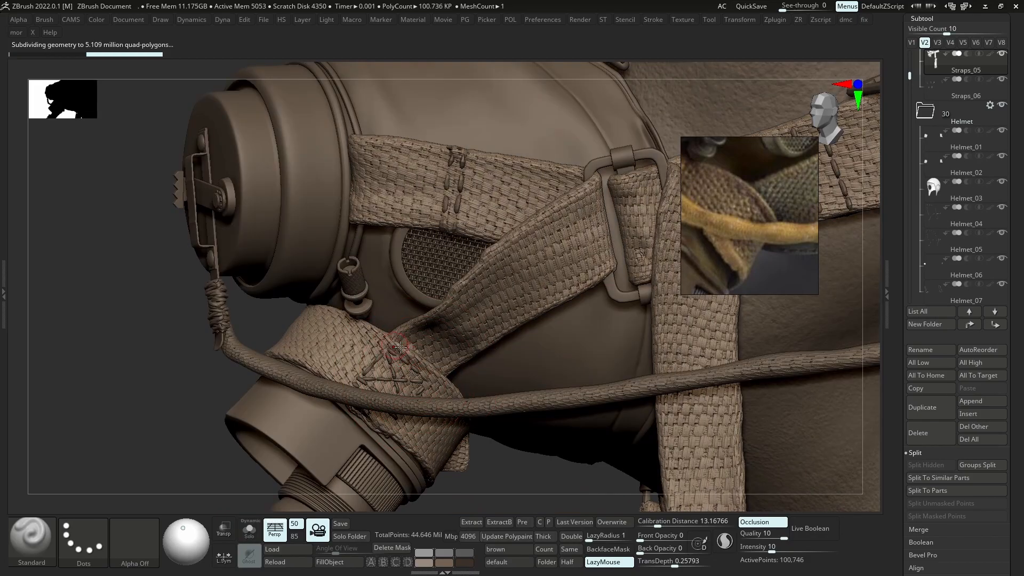
Isolate the strap in Solo mode close to its folded loop and return to the Standard brush
key("w")
key("shift+s")
mouse_move(462, 402)
right_mouse_down("ctrl")
mouse_move(450, 426)
mouse_move(431, 393)
right_mouse_up("ctrl")
key("b")
key("m")
key("Escape")
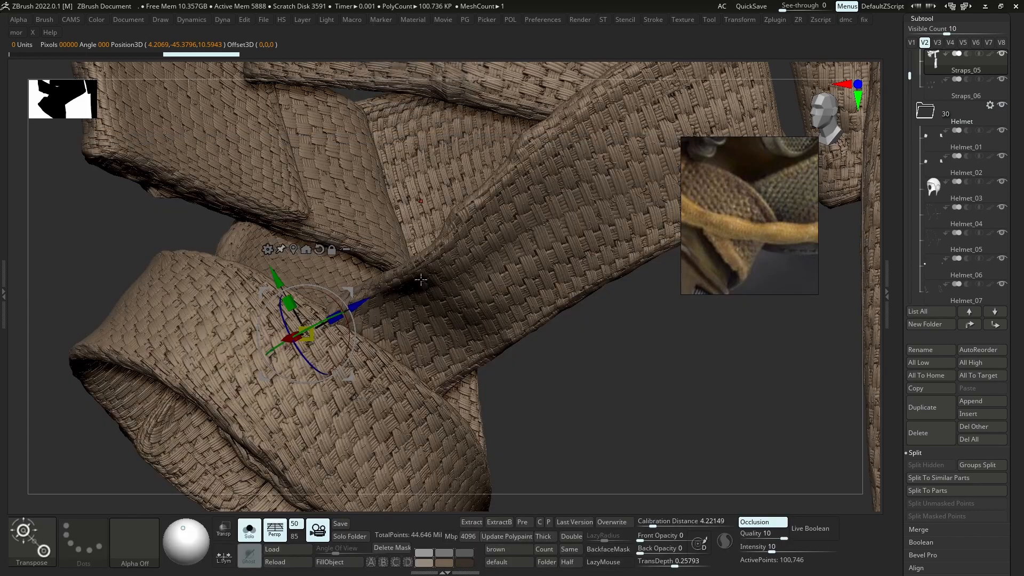
key("b")
key("s")
key("t")
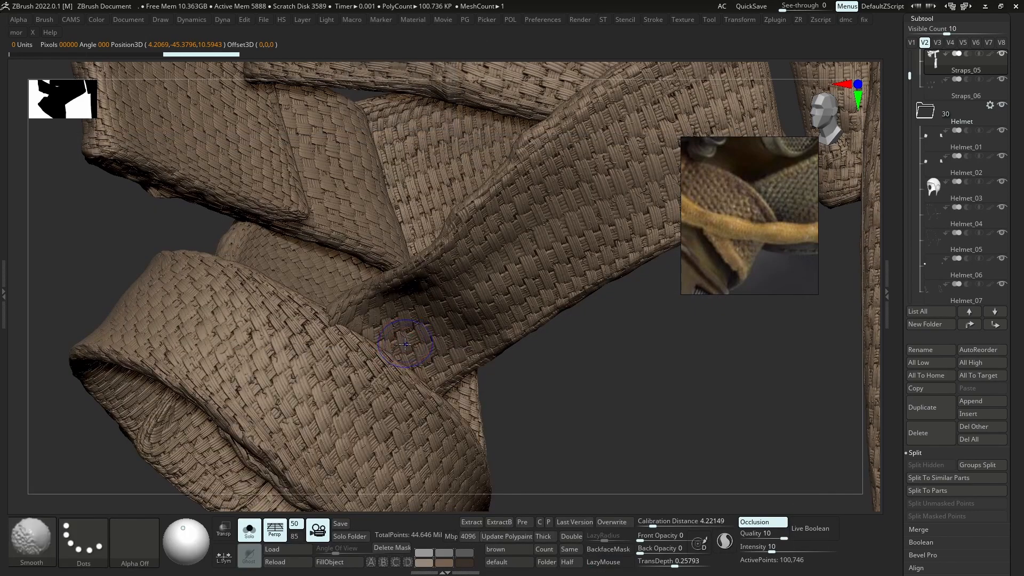
Check the polygroups on the strap's faces and edges with the polyframe display
key("shift+f")
key("shift+f")
key("shift+f")
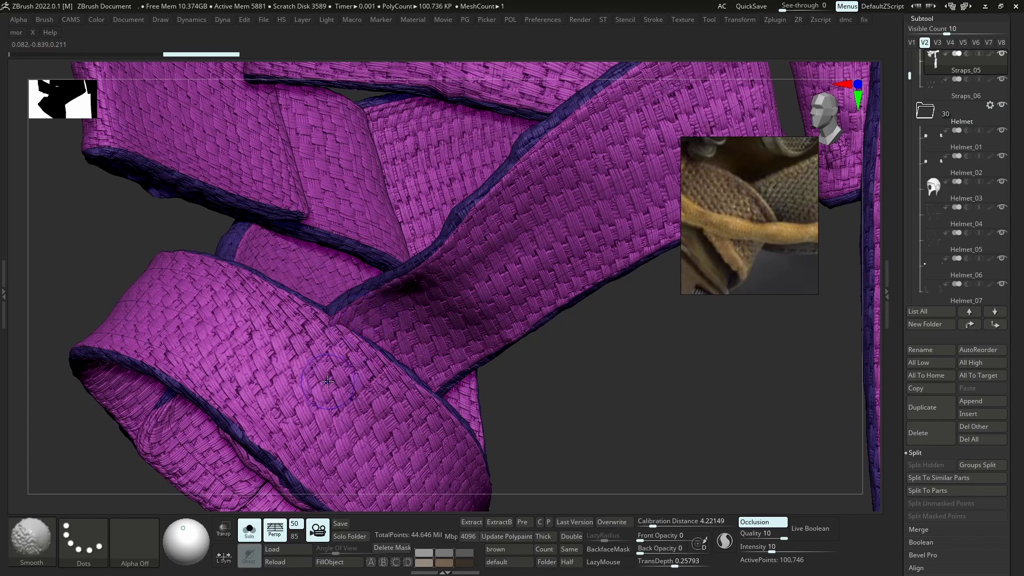
key("shift+f")
key("l")
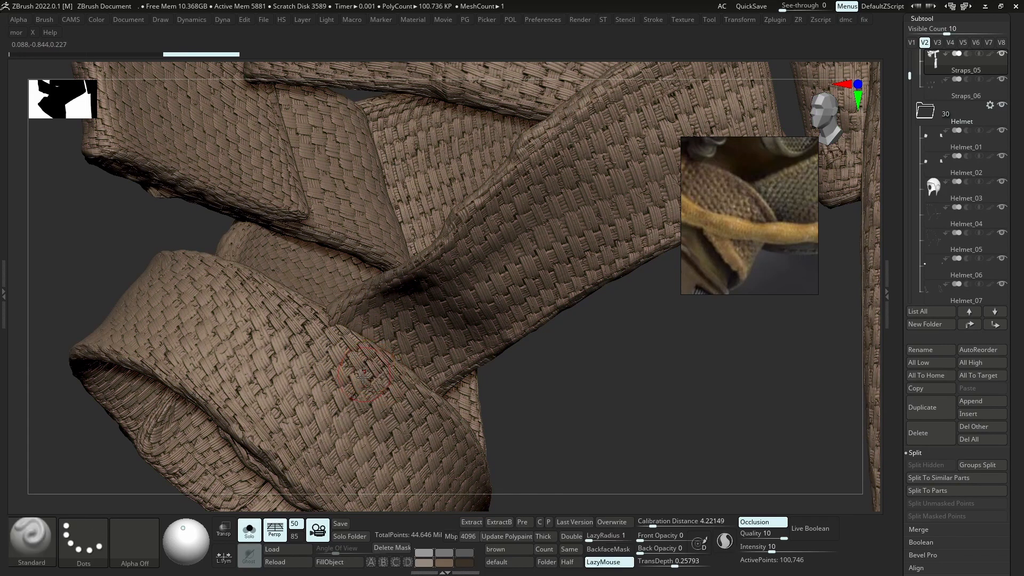
Sculpt the strap where the diagonal band meets the lower loop with the Standard brush and smooth the area
key("w")
key("b")
key("s")
key("t")
left_click_drag(417, 389, 373, 368)
left_click_drag(352, 333, 325, 362)
right_click_drag(417, 388, 398, 342, "ctrl")
key("shift+s")
mouse_move(398, 390)
left_mouse_down("shift")
mouse_move(387, 396)
mouse_move(377, 384)
mouse_move(387, 392)
left_mouse_up("shift")
mouse_move(392, 384)
right_mouse_down("ctrl")
mouse_move(398, 363)
mouse_move(409, 386)
right_mouse_up("ctrl")
key("shift+s")
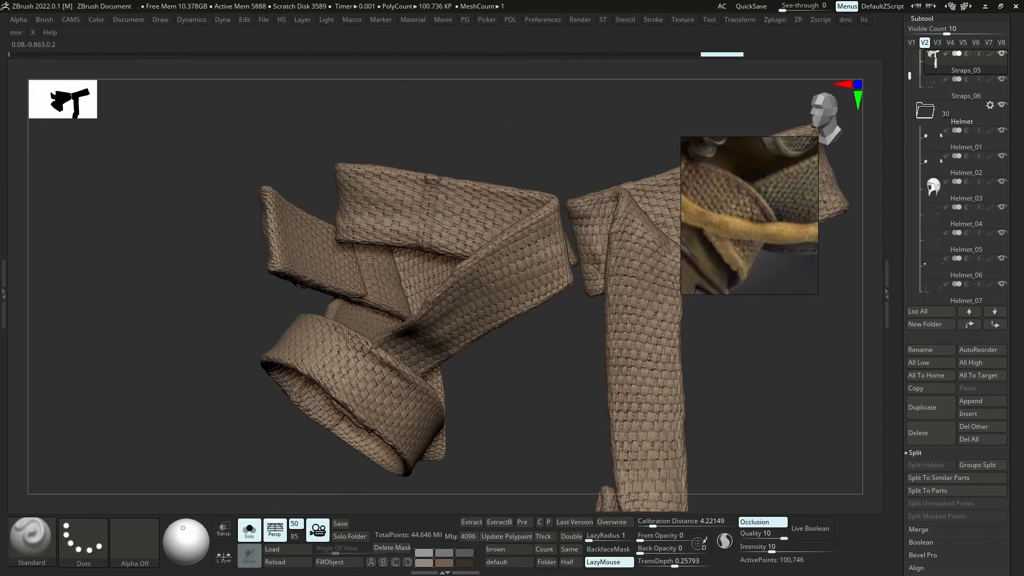
Show the whole helmet again and display the strap's surface Noise on the further subdivided mesh, viewed from the opposite side
key("shift+s")
right_click_drag(452, 418, 409, 384, "ctrl")
left_click_drag(905, 480, 906, 238)
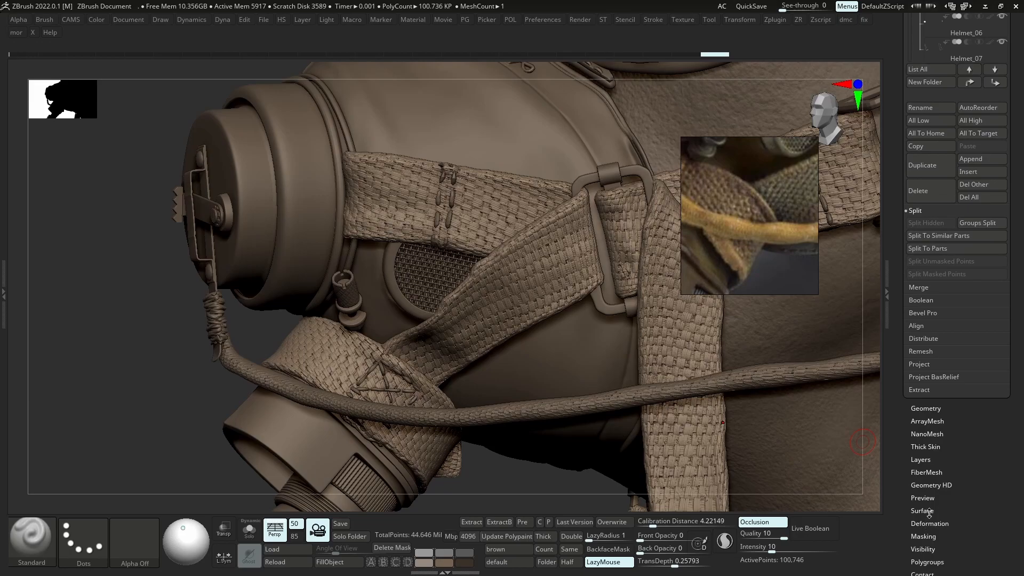
left_click(924, 509)
left_click(920, 145)
right_click_drag(444, 332, 373, 341)
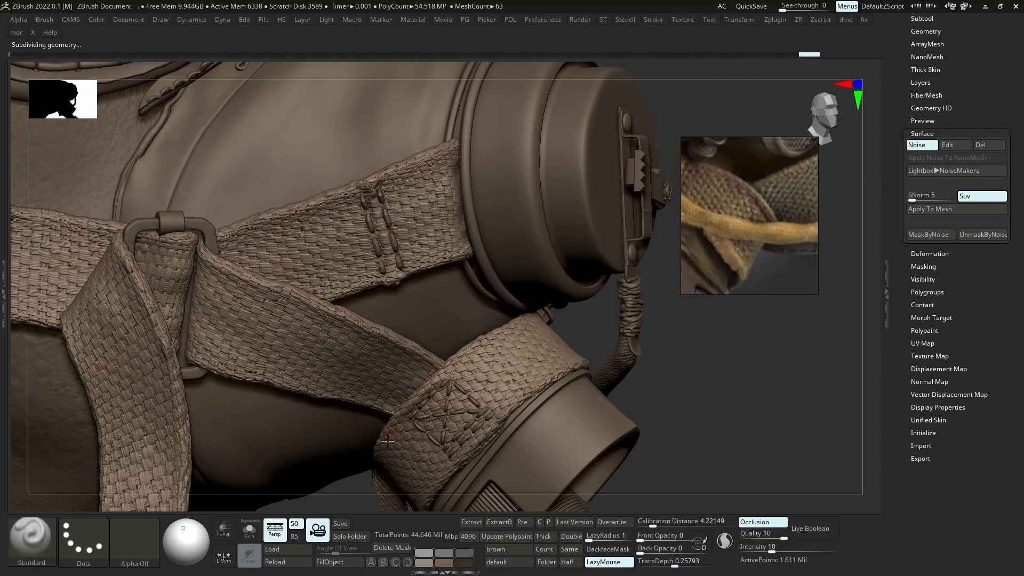
Smooth and lightly sculpt the woven straps on both sides of the mask with the Standard brush
left_click_drag(274, 302, 304, 325, "shift")
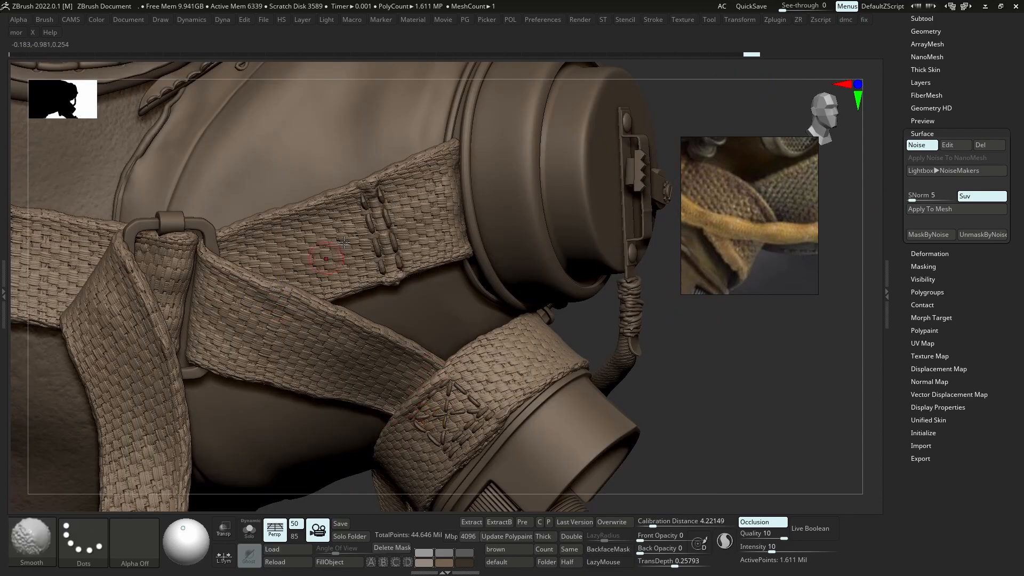
left_click_drag(325, 215, 299, 220)
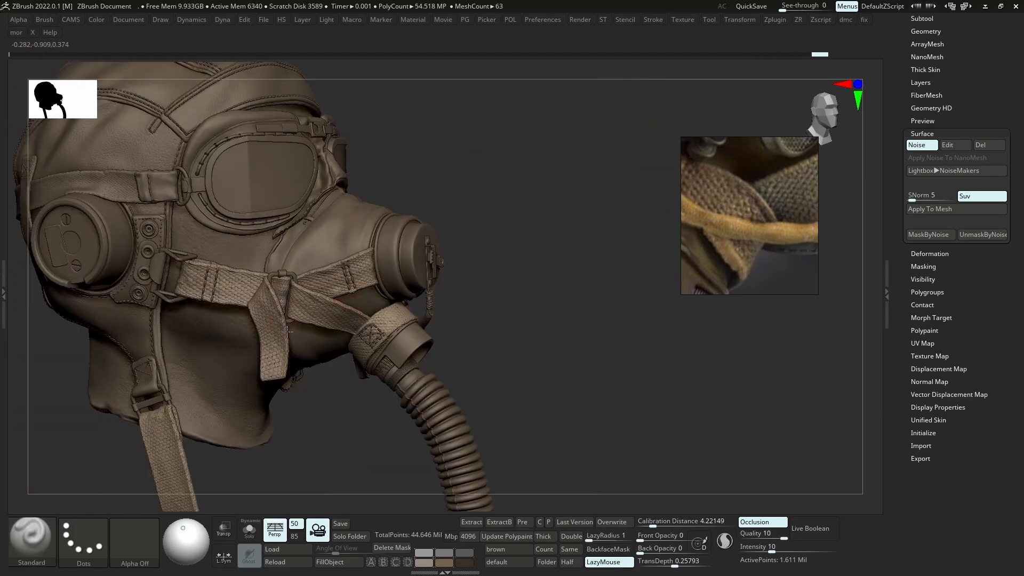
left_click_drag(277, 319, 278, 320, "shift")
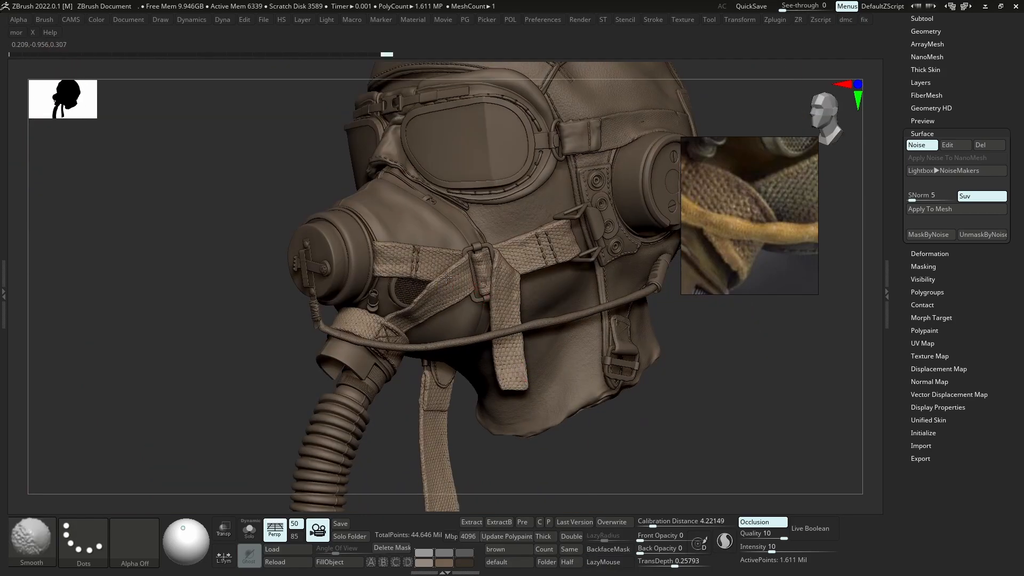
left_click_drag(445, 277, 443, 276, "shift")
mouse_move(446, 253)
left_mouse_down()
mouse_move(435, 250)
mouse_move(463, 267)
left_mouse_up()
left_click_drag(393, 272, 384, 273)
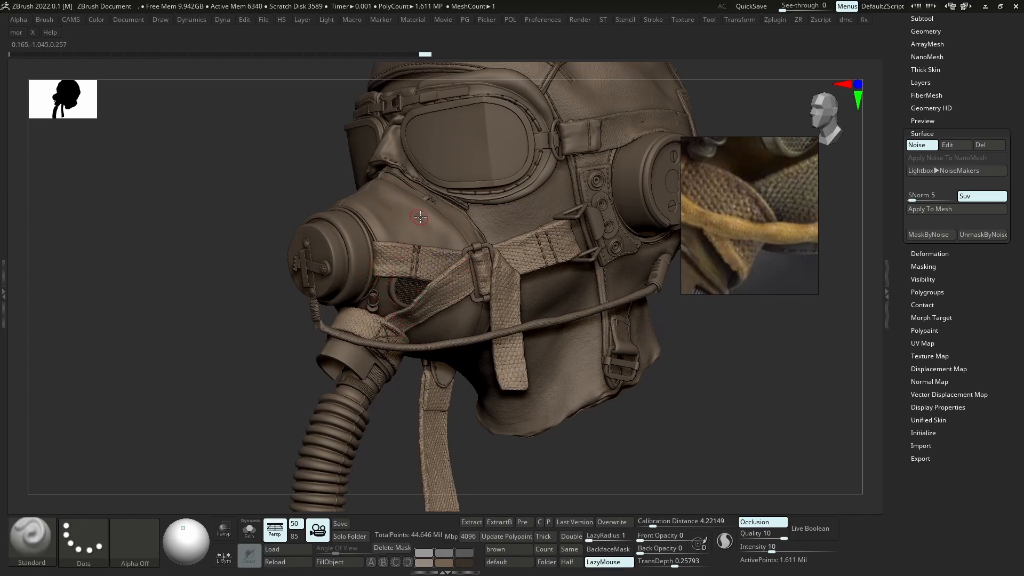
Select the goggles subtool Goggles_08
left_click(393, 147, "alt")
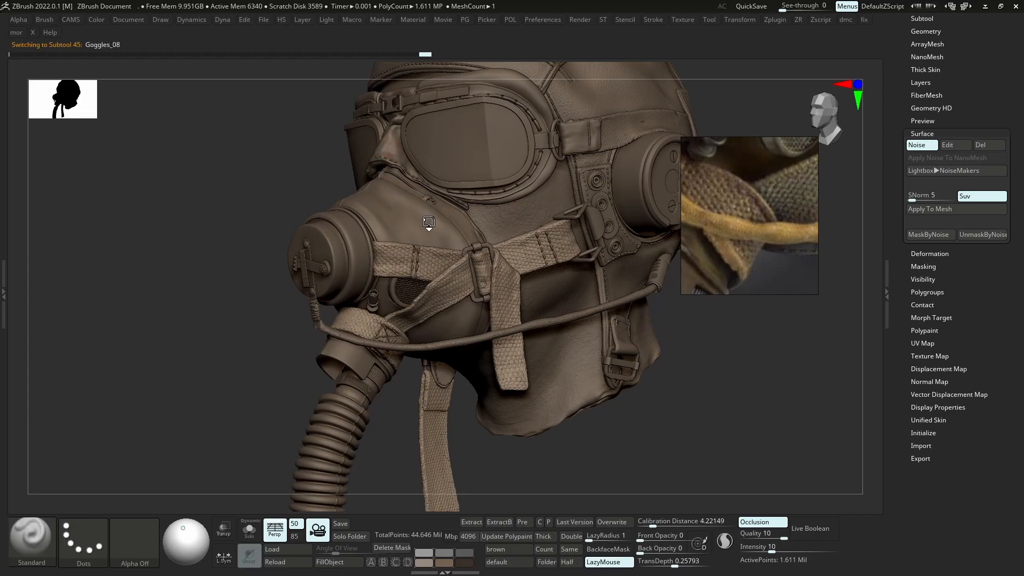
Isolate the goggles' nose piece (Goggles_08) and set up a sculpting layer for it
right_click_drag(452, 257, 504, 298, "ctrl")
key("alt+s")
mouse_move(504, 299)
right_mouse_down("ctrl")
mouse_move(509, 342)
mouse_move(503, 302)
mouse_move(521, 293)
right_mouse_up("ctrl")
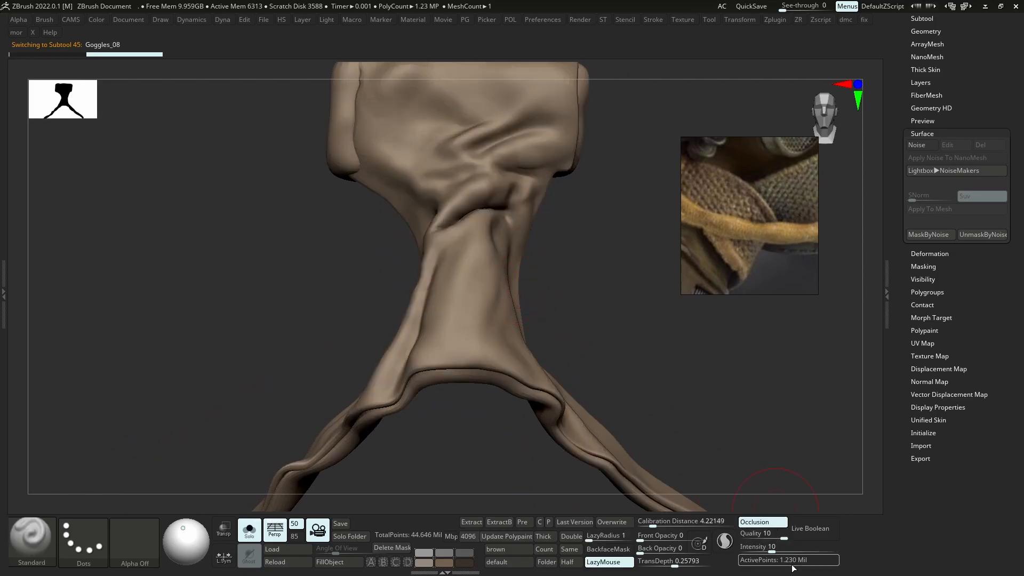
right_click_drag(415, 316, 538, 301)
left_click(928, 82)
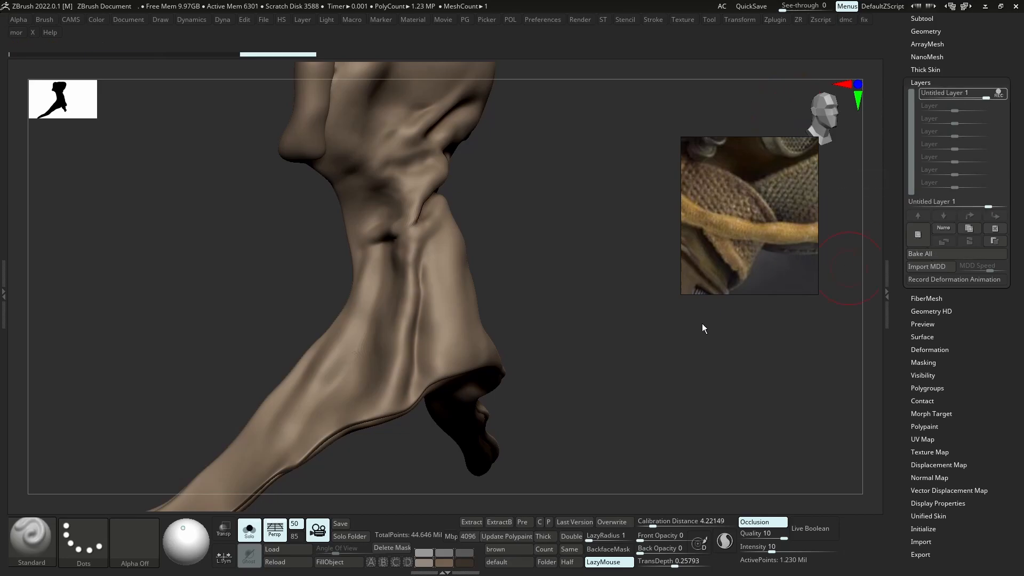
Pick the DamStandard brush with the stitches and neighbouring parts shown, and isolate the nose piece again
key("shift+alt+s")
key("b")
key("s")
key("t")
key("space")
key("s")
left_click_drag(418, 377, 415, 377)
key("b")
key("d")
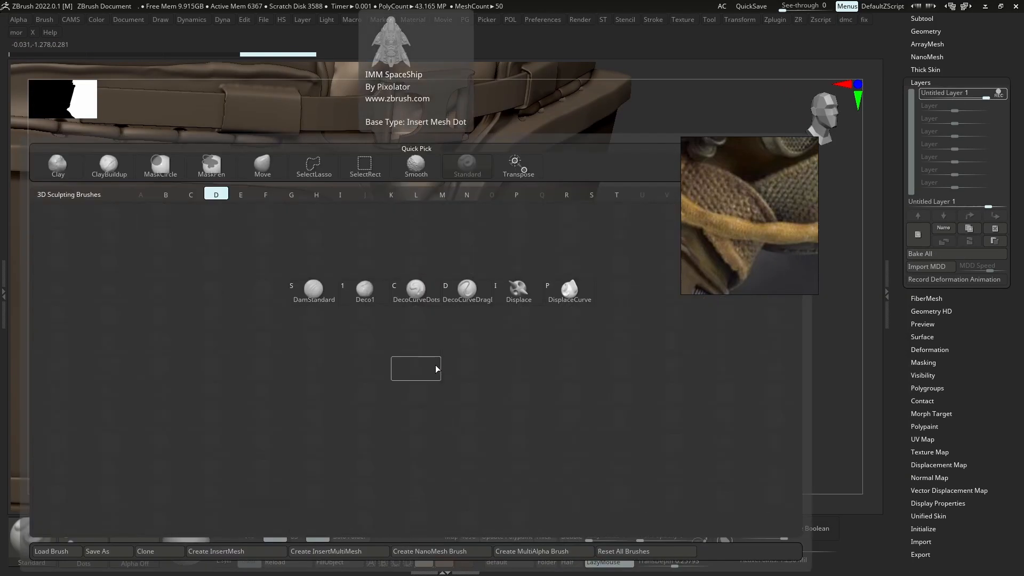
key("s")
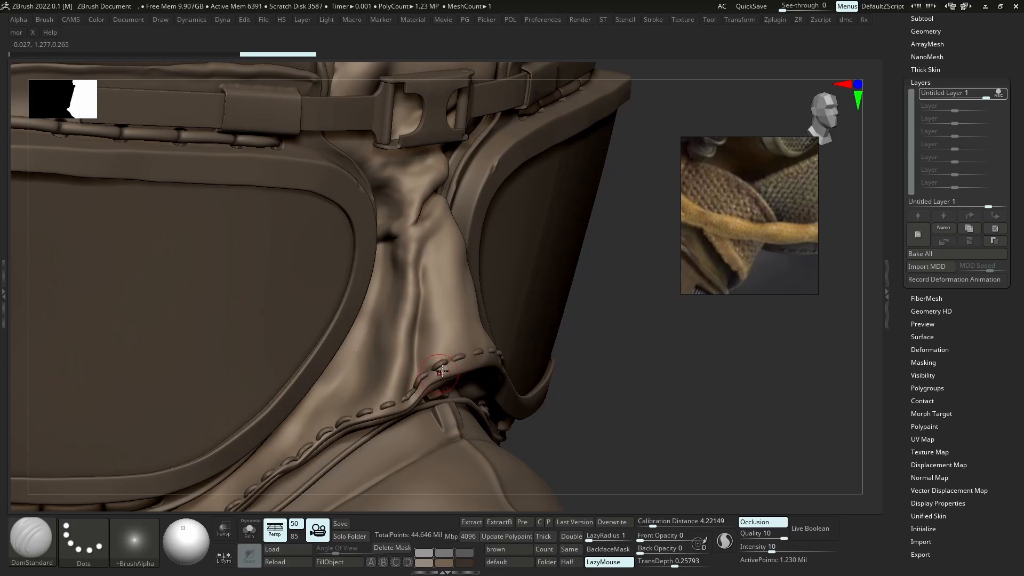
key("shift+alt+s")
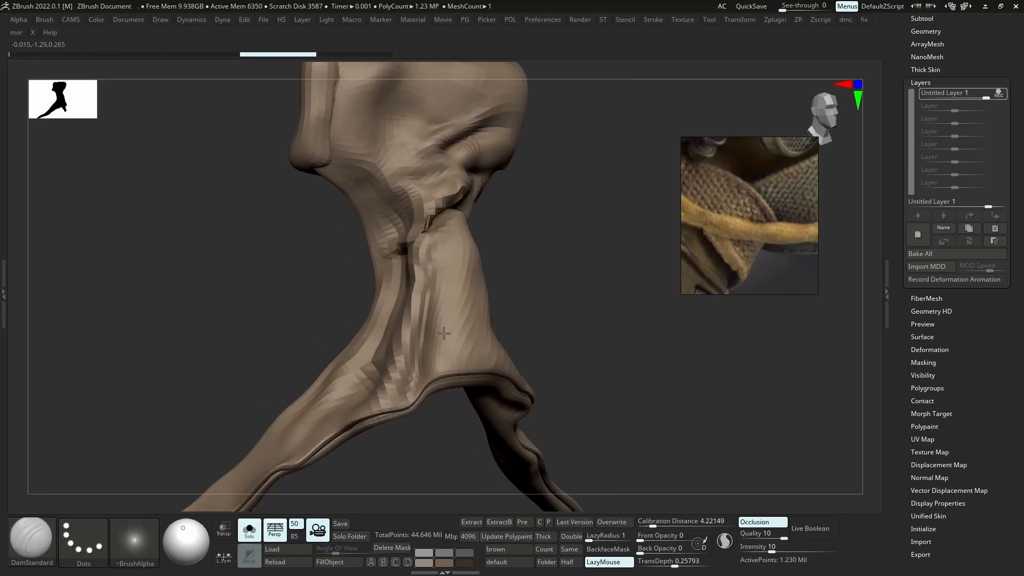
Bake the nose piece's sculpting layer and isolate its front polygroup with the wireframe displayed
left_click(929, 257)
key("shift+f")
left_click(448, 299, "ctrl+shift")
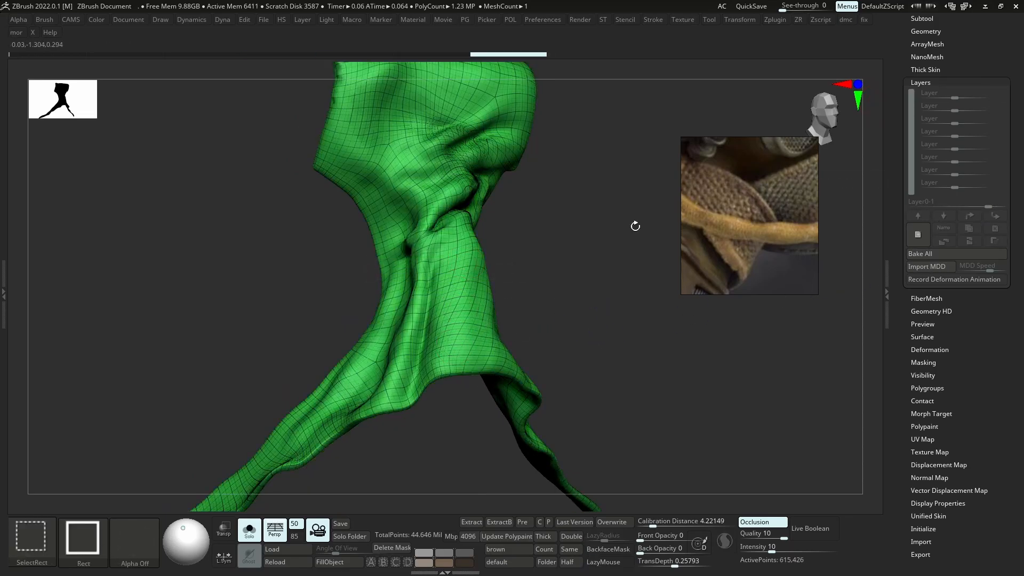
Split the front polygroup and the hidden remainder of the nose piece into separate subtools
left_click(921, 19)
key("g")
left_click(566, 438)
key("p")
key("g")
Check the split-off front panel at its lower and highest subdivision levels
key("shift+d")
key("shift+d")
key("shift+d")
key("shift+d")
key("g")
left_click(532, 327)
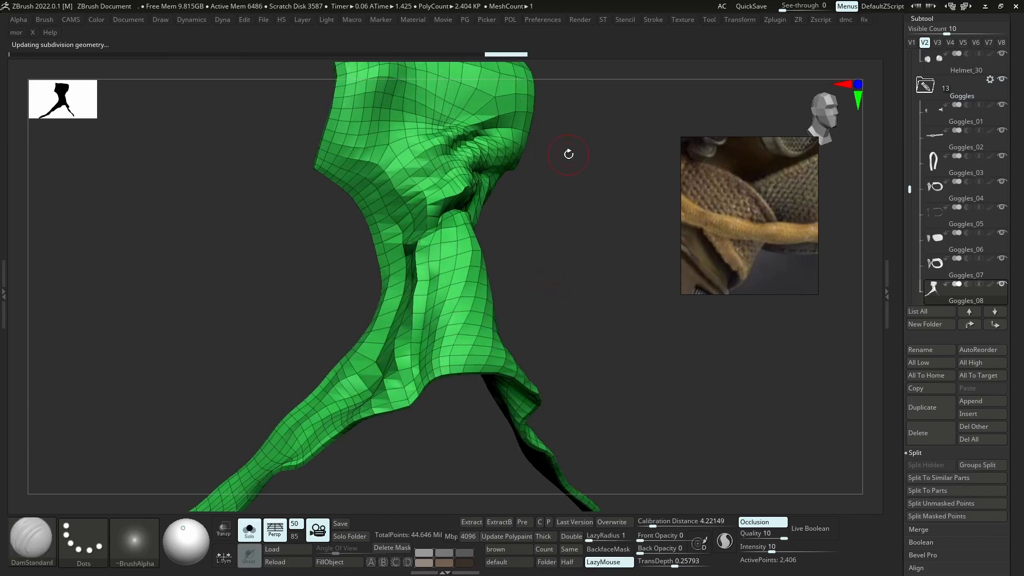
Set the nose piece's other part, Goggles_13, to subdivision level 3 and delete its higher levels
scroll(927, 224, "down", 3)
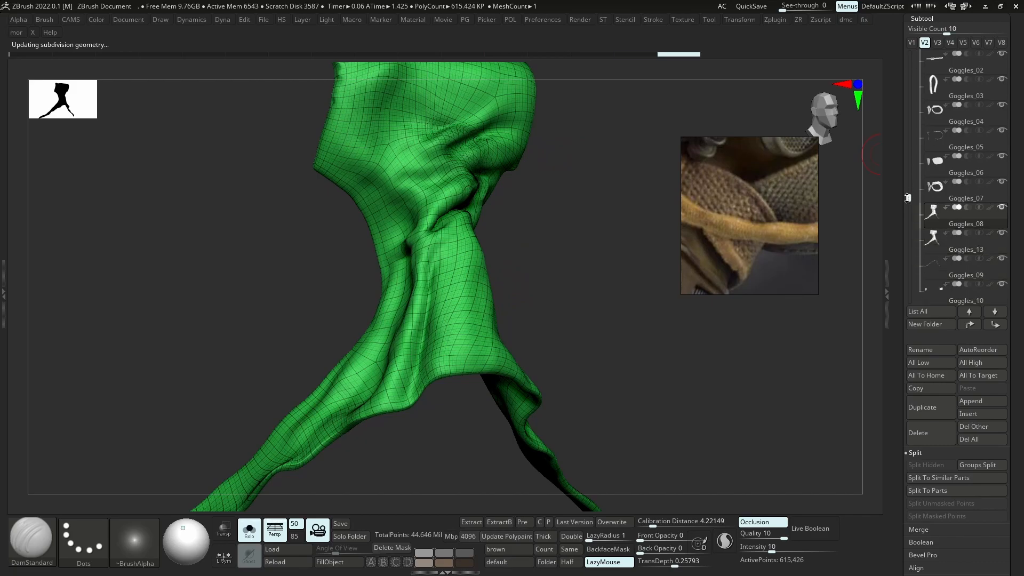
left_click(938, 253)
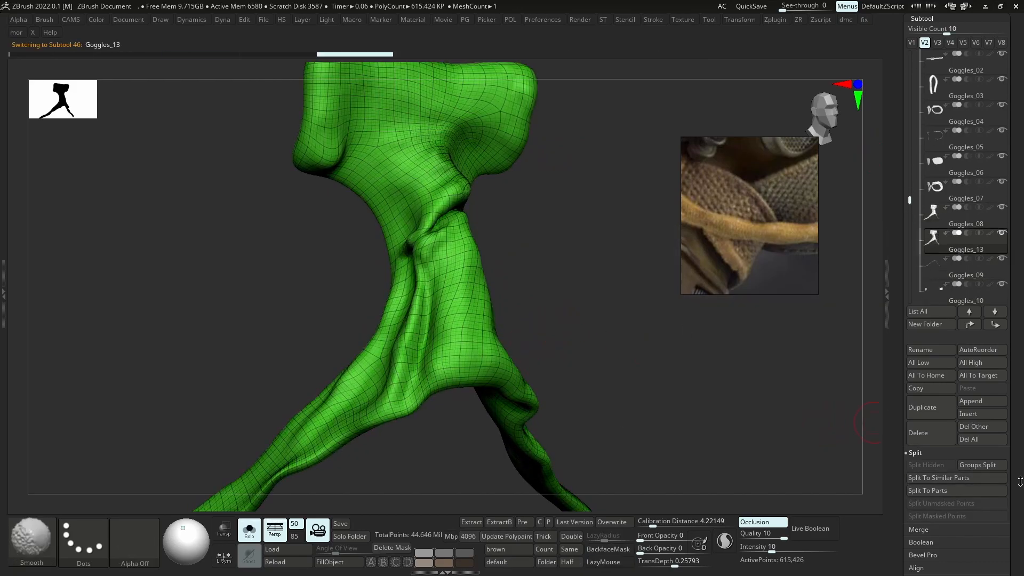
left_click_drag(1020, 478, 1018, 414)
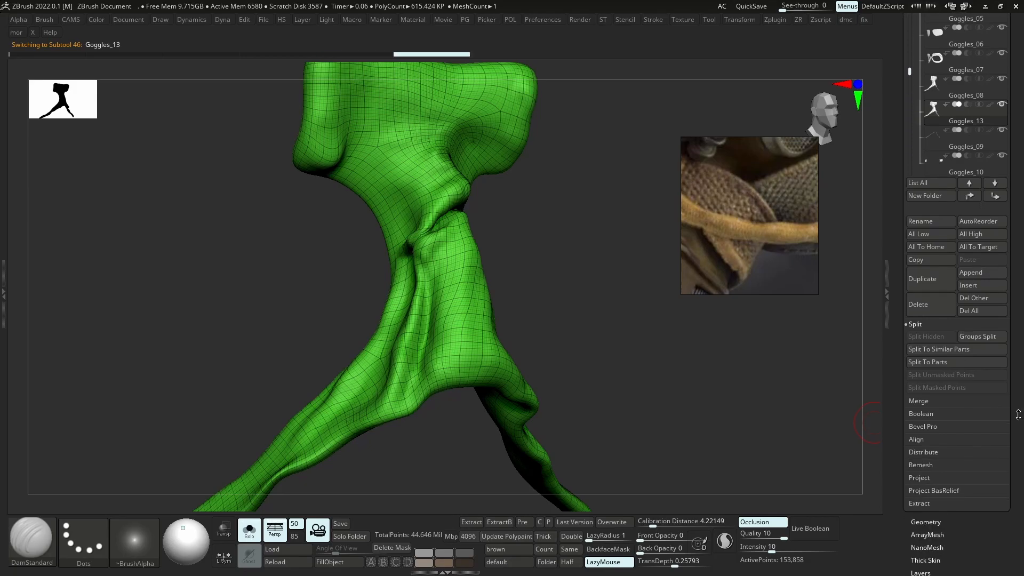
left_click(940, 520)
key("shift+f")
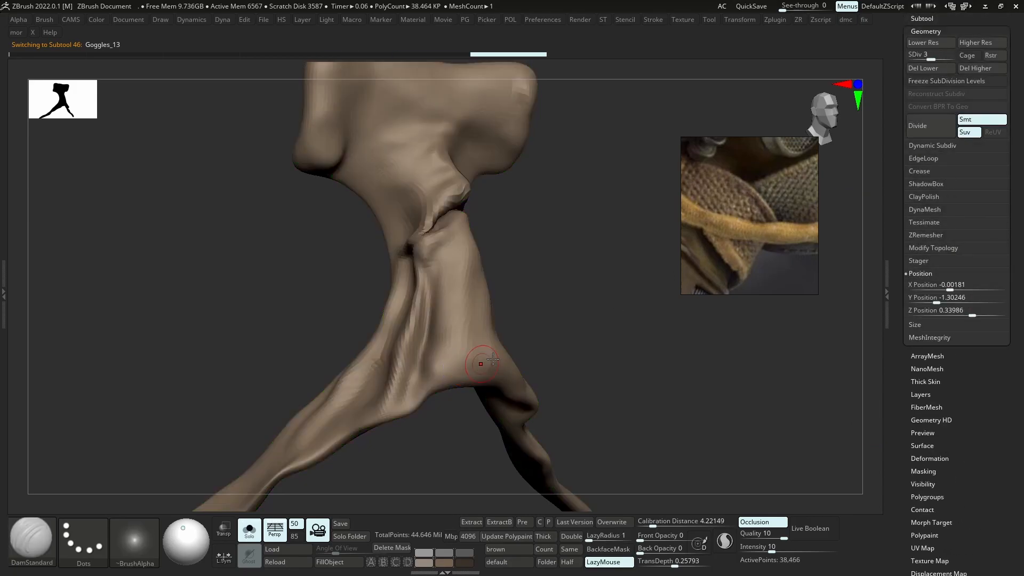
left_click(971, 68)
Show all parts and make the front nose panel Goggles_08 active at subdivision level 5
key("shift+ctrl+s")
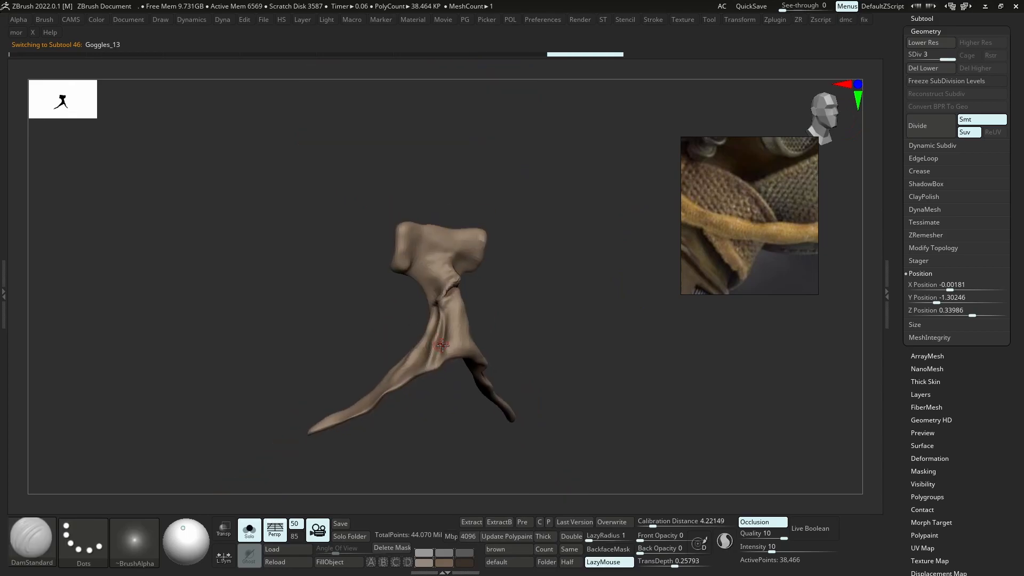
key("ctrl+d")
key("ctrl+d")
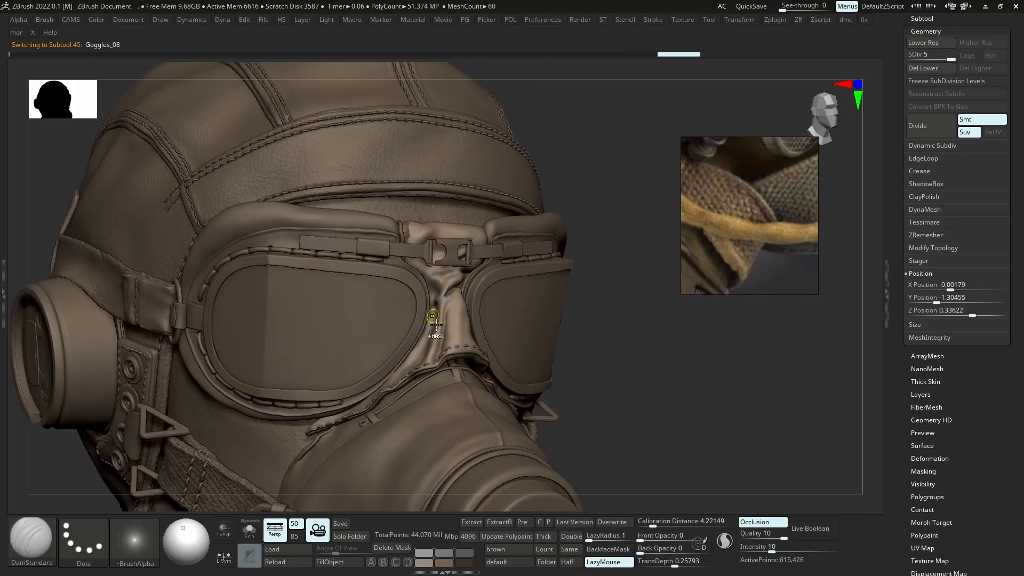
right_click_drag(434, 297, 419, 214, "ctrl")
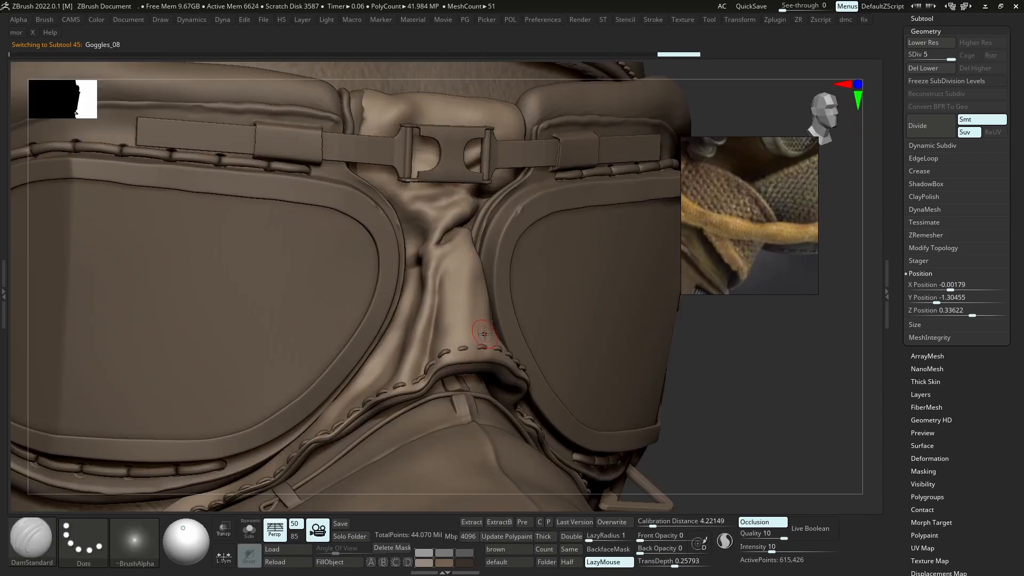
Prepare the DamStandard brush with LazyRadius 80 and add a new layer to the nose panel
key("b")
key("d")
key("s")
left_click(928, 394)
left_click(926, 235)
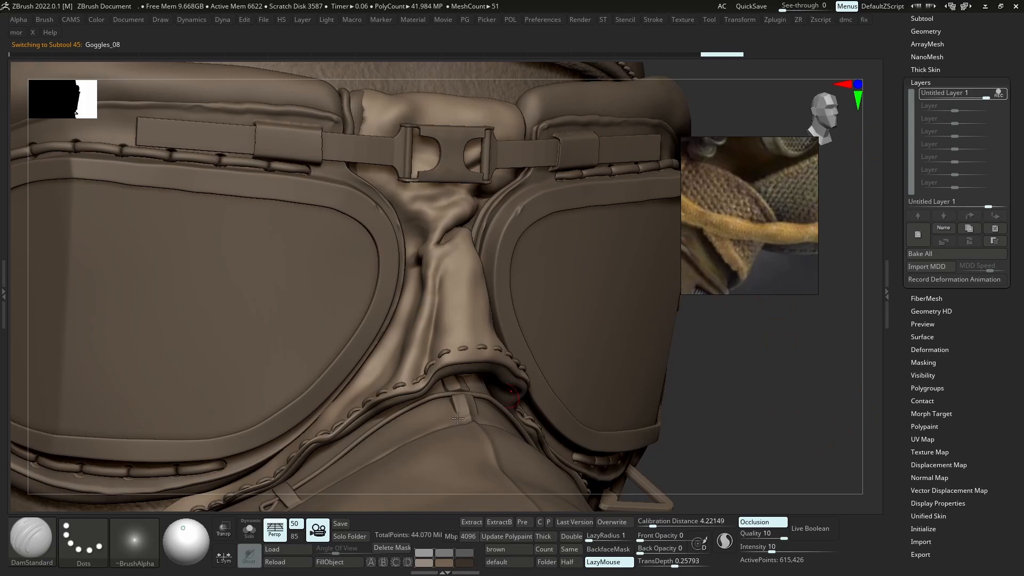
left_click_drag(615, 538, 615, 539)
Carve a crease beneath the stitches along the nose panel's lower edge with DamStandard
right_click_drag(443, 325, 512, 283)
key("s")
left_click_drag(462, 314, 457, 313)
mouse_move(457, 314)
right_mouse_down()
mouse_move(483, 297)
mouse_move(457, 322)
right_mouse_up()
left_click_drag(456, 322, 457, 326)
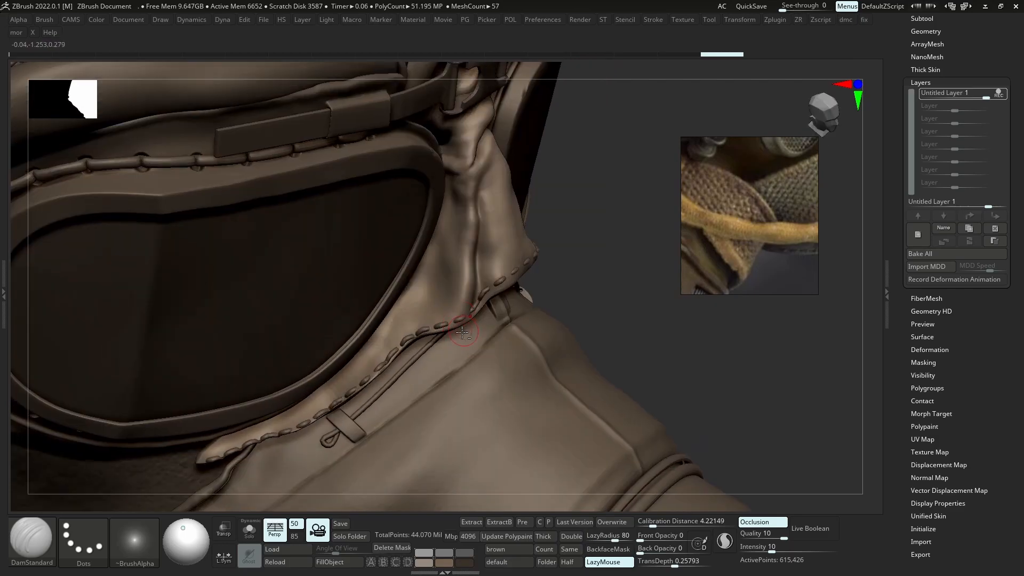
Reshape the nose panel's stitches (Goggles_09) with the Move brush so they follow the lower edge
key("b")
key("m")
key("v")
key("s")
right_click_drag(406, 336, 409, 339)
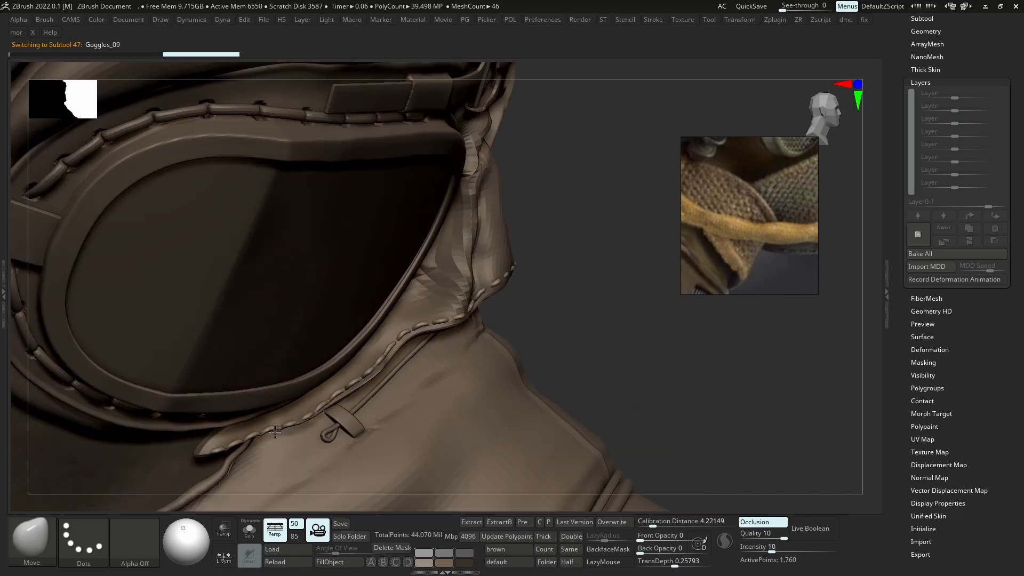
right_click_drag(275, 428, 264, 435)
mouse_move(264, 435)
left_mouse_down()
mouse_move(261, 425)
mouse_move(311, 415)
left_mouse_up()
key("s")
left_click_drag(310, 412, 306, 408)
left_click_drag(226, 437, 251, 421)
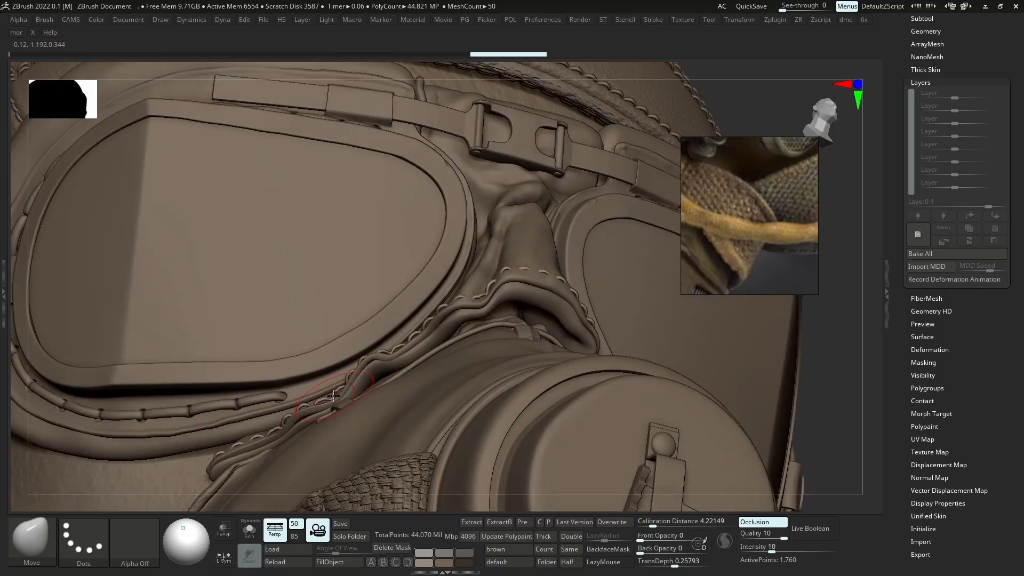
left_click_drag(330, 389, 292, 423)
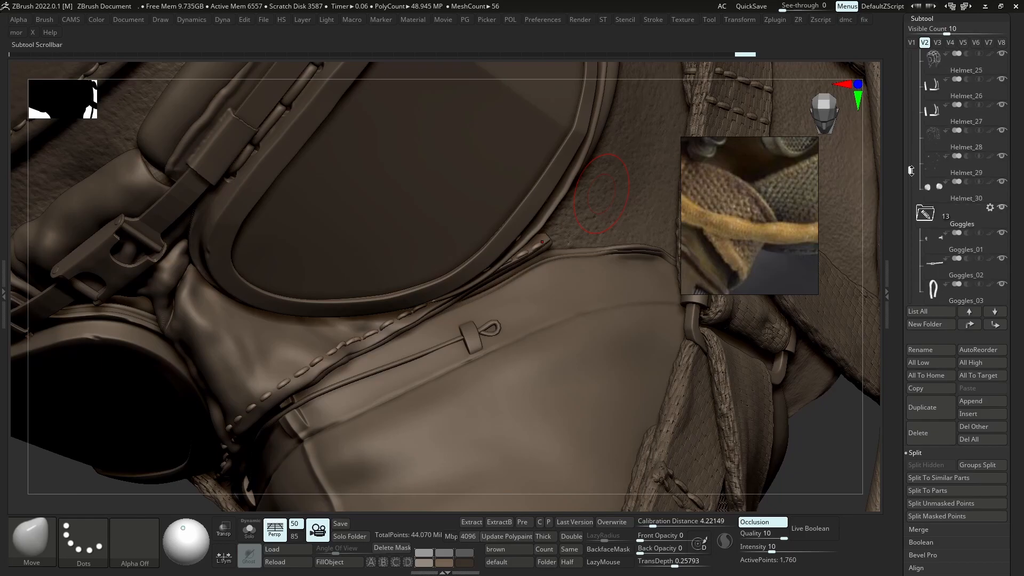
Inspect the stitches with the Goggles folder hidden and shown, and the nose area from several angles
scroll(1000, 183, "down", 1)
left_click(1001, 182)
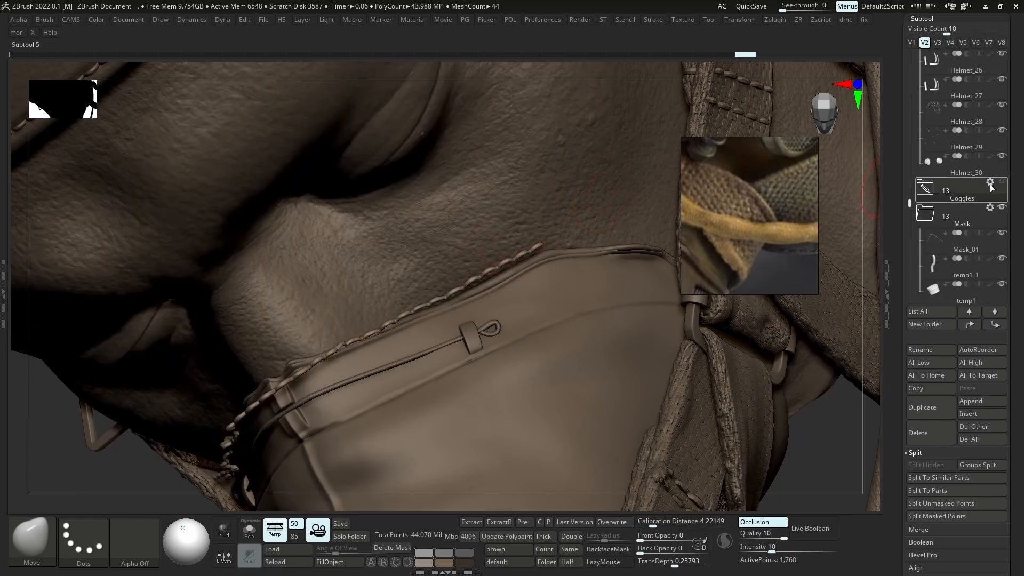
left_click(1001, 182)
left_click(1001, 183)
left_click(1001, 182)
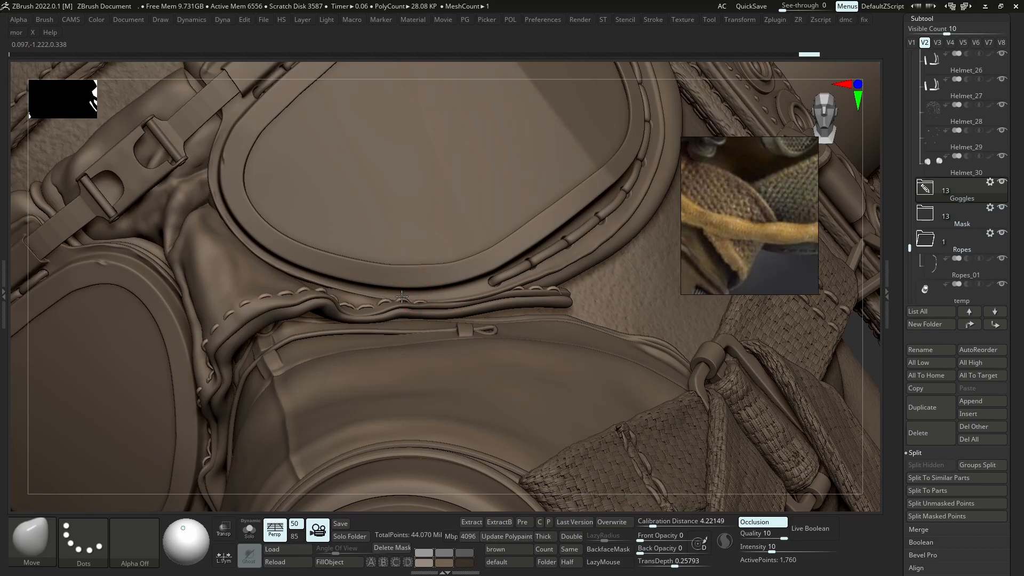
mouse_move(401, 296)
right_mouse_down()
mouse_move(547, 297)
mouse_move(496, 272)
right_mouse_up()
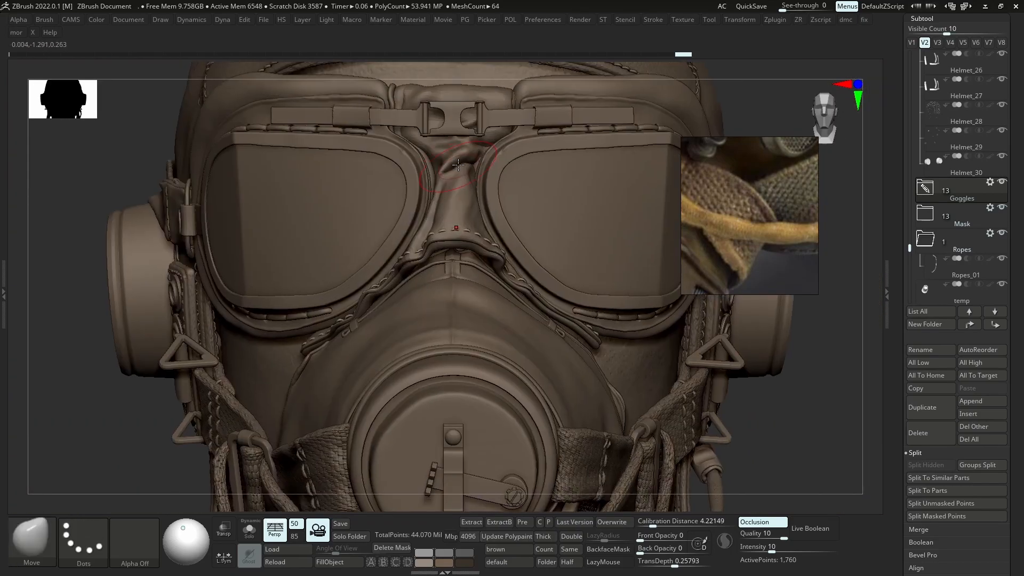
right_click_drag(465, 212, 403, 200)
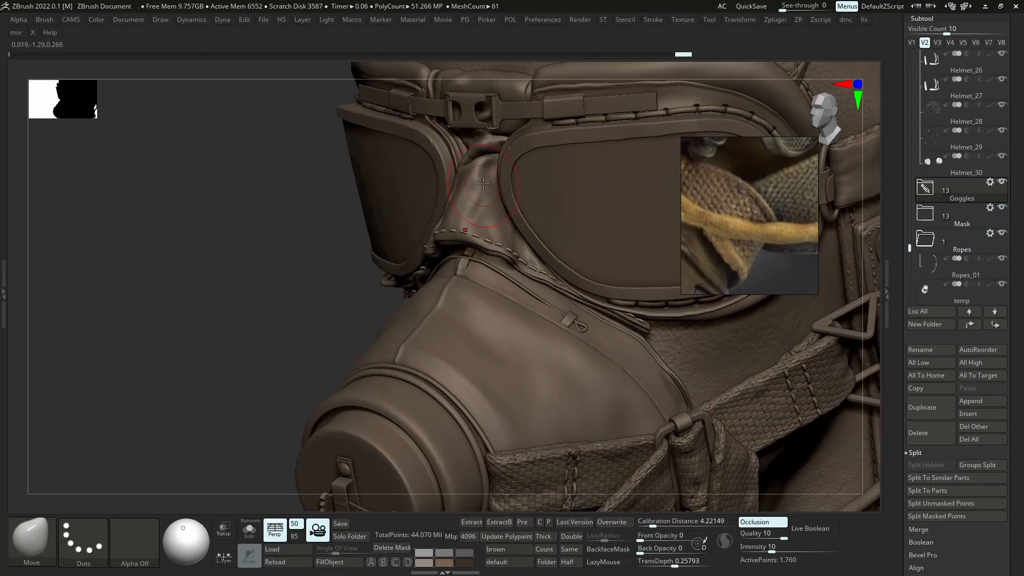
mouse_move(569, 278)
right_mouse_down("ctrl")
mouse_move(539, 233)
mouse_move(484, 194)
mouse_move(400, 189)
mouse_move(402, 217)
right_mouse_up("ctrl")
key("ctrl")
mouse_move(412, 269)
right_mouse_down()
mouse_move(470, 275)
mouse_move(417, 273)
mouse_move(398, 300)
mouse_move(421, 301)
mouse_move(382, 301)
mouse_move(372, 268)
mouse_move(382, 277)
mouse_move(415, 268)
mouse_move(484, 319)
mouse_move(422, 285)
mouse_move(464, 300)
right_mouse_up()
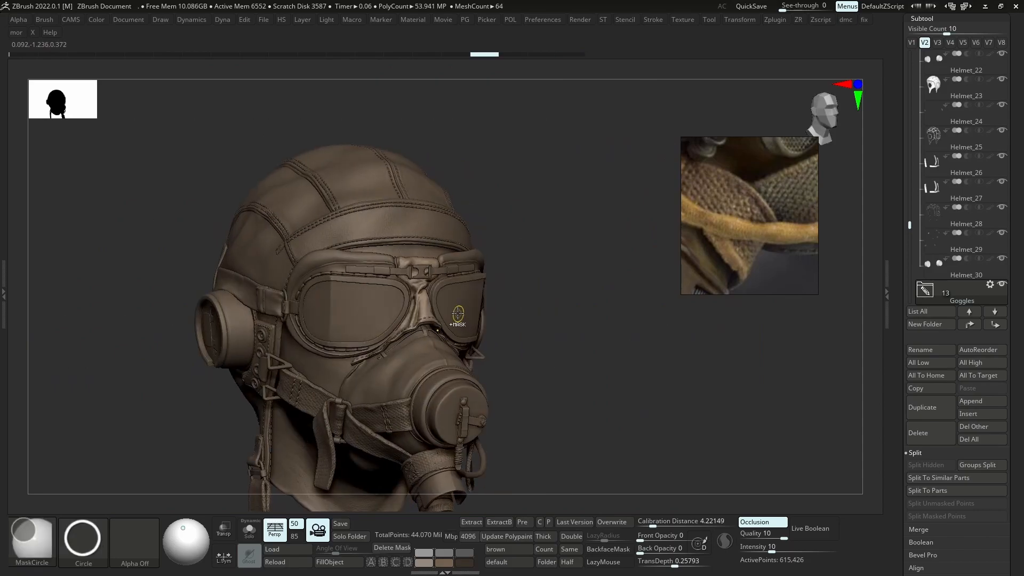
Return to the nose panel Goggles_08, choose DamStandard and add a sculpting layer
mouse_move(443, 304)
right_mouse_down("shift")
mouse_move(433, 308)
mouse_move(432, 349)
mouse_move(412, 347)
right_mouse_up("shift")
key("b")
key("d")
key("s")
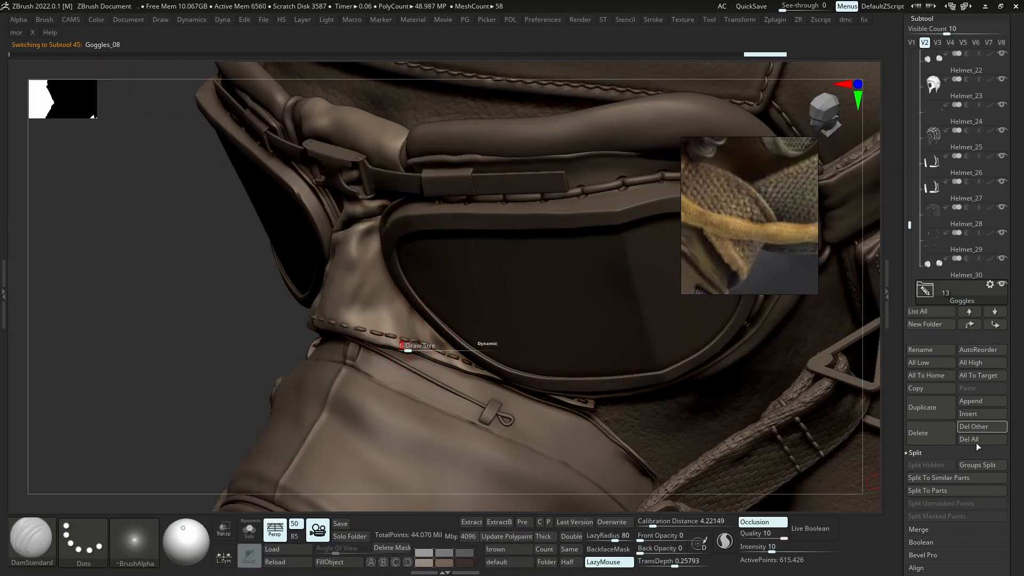
left_click_drag(1012, 570, 1011, 438)
left_click(921, 559)
left_click(922, 233)
Carve a groove under the stitches across the nose panel's lower edge with DamStandard and review the whole helmet
right_click_drag(332, 282, 322, 319, "ctrl")
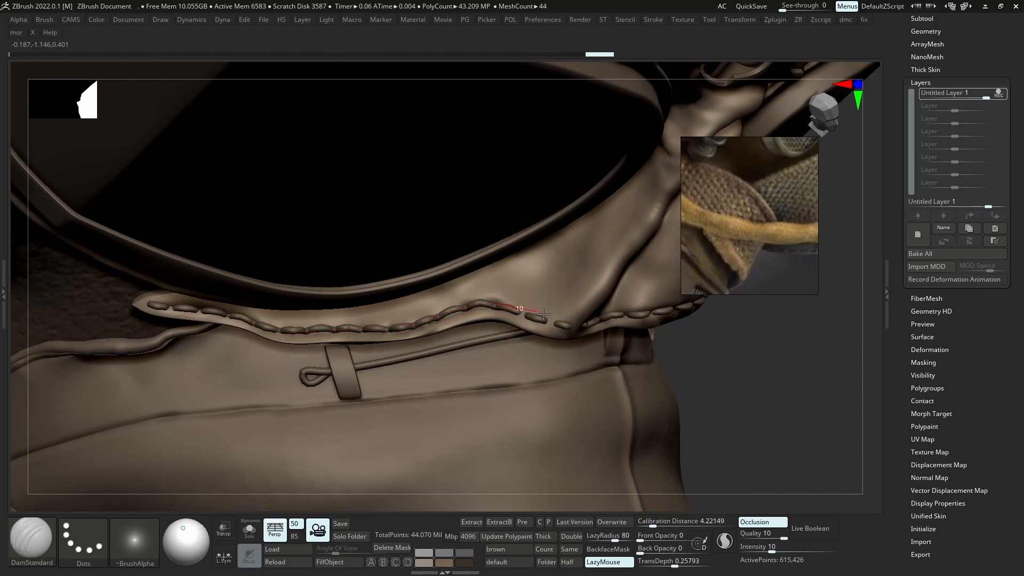
left_click_drag(603, 334, 606, 335)
mouse_move(611, 316)
right_mouse_down("alt")
mouse_move(469, 294)
mouse_move(475, 312)
mouse_move(437, 331)
right_mouse_up("alt")
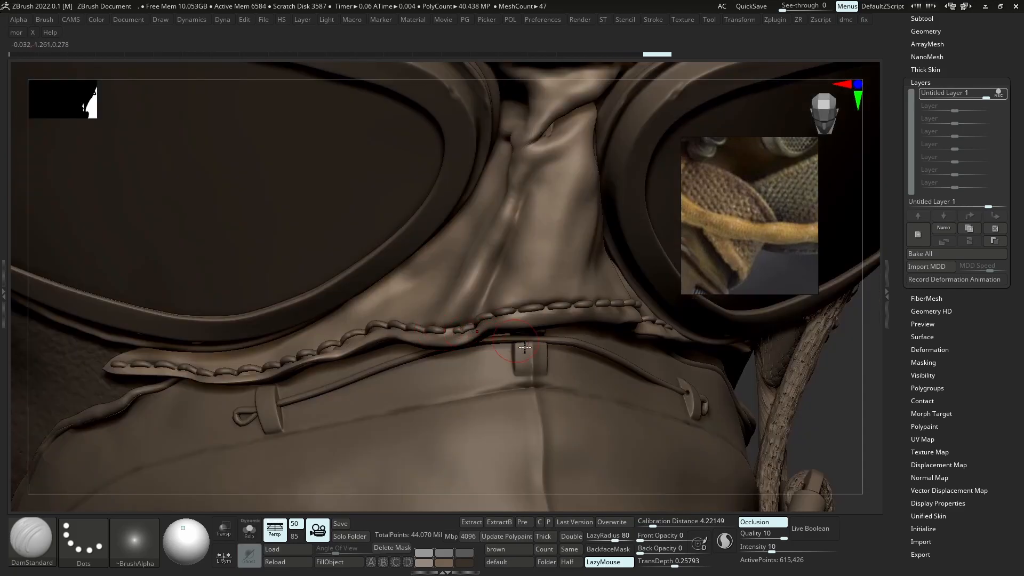
right_click_drag(499, 357, 440, 305, "ctrl")
left_click_drag(458, 302, 505, 339)
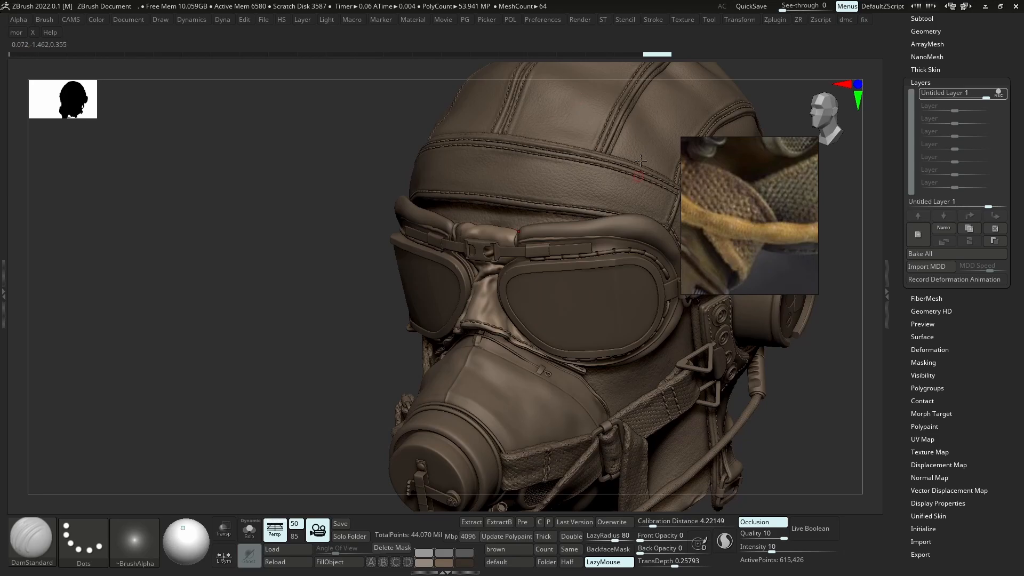
right_click_drag(584, 132, 482, 169, "alt")
mouse_move(432, 213)
right_mouse_down("shift")
mouse_move(474, 219)
mouse_move(327, 236)
mouse_move(331, 244)
right_mouse_up("shift")
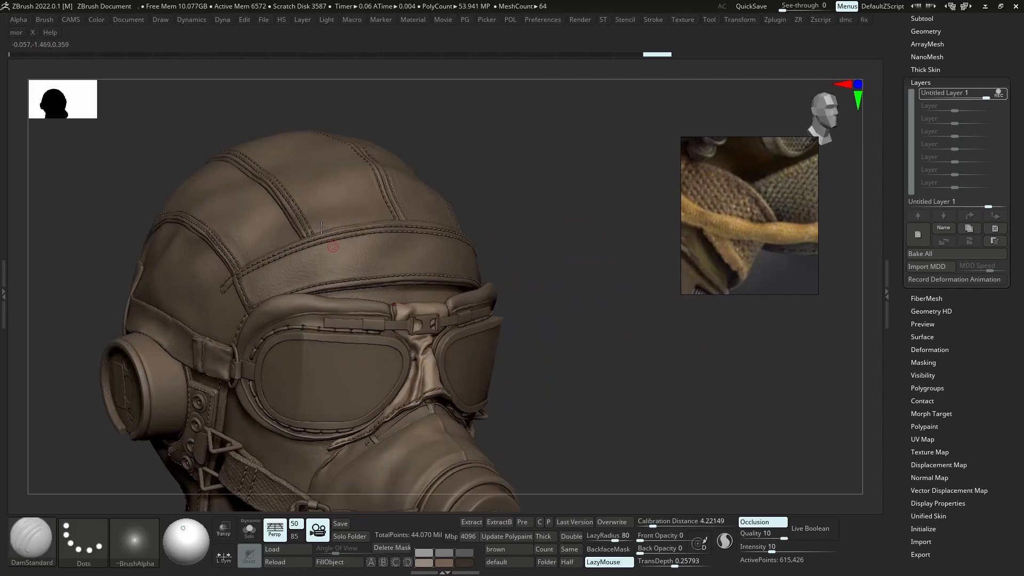
right_click_drag(352, 282, 355, 225)
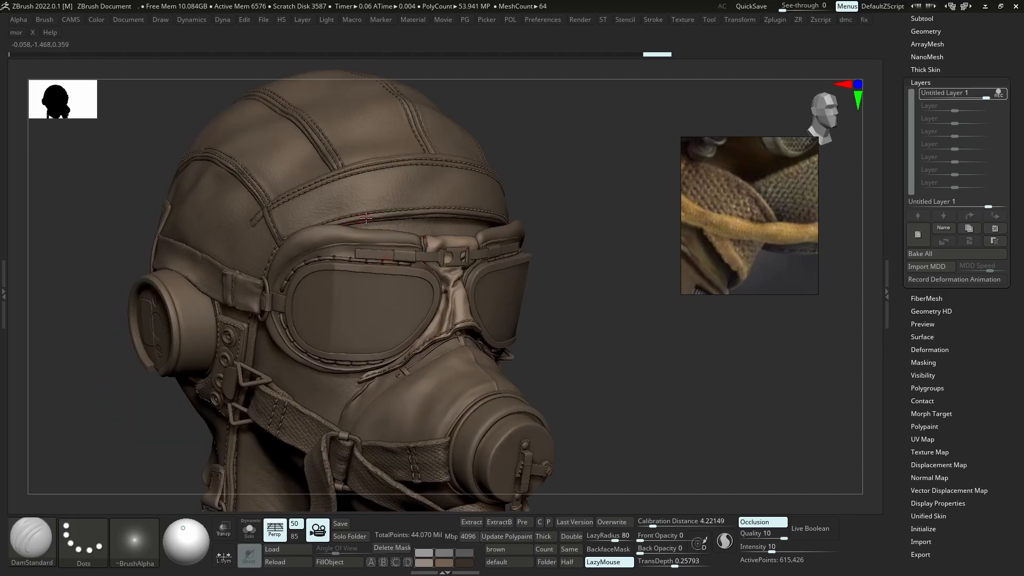
Choose the Standard brush and add a second sculpting layer to the nose panel
mouse_move(457, 297)
right_mouse_down("alt")
mouse_move(444, 349)
mouse_move(454, 354)
mouse_move(514, 333)
mouse_move(562, 337)
right_mouse_up("alt")
key("b")
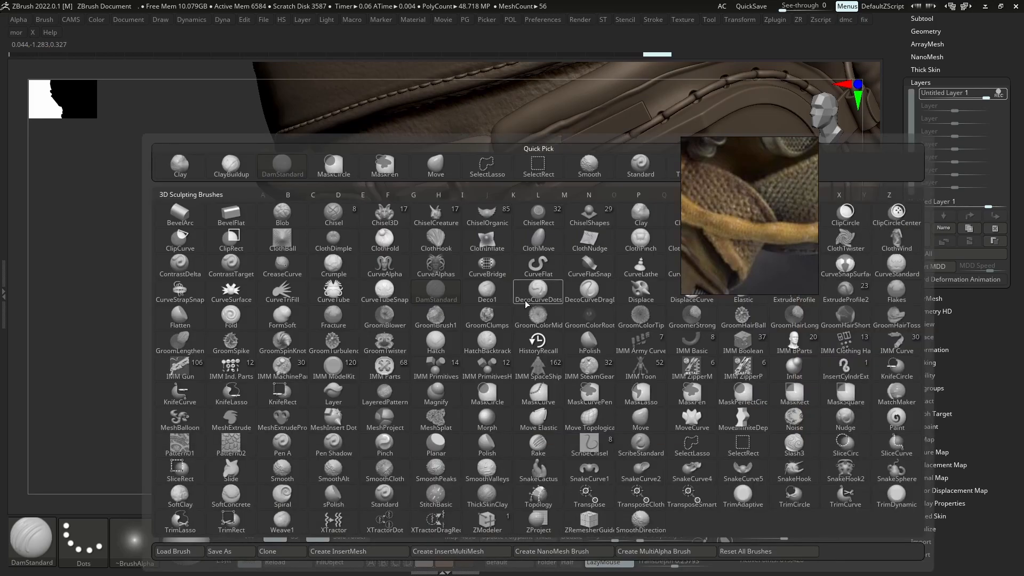
key("s")
key("t")
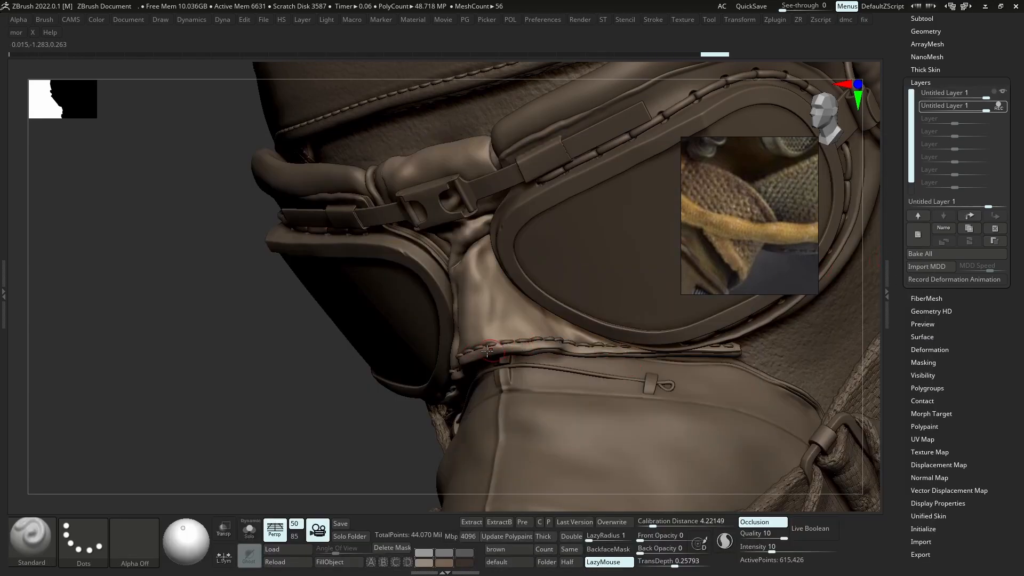
Sculpt and smooth small bumps along the stitched lower edge on both sides of the nose panel with the Standard brush
left_click_drag(542, 332, 538, 334)
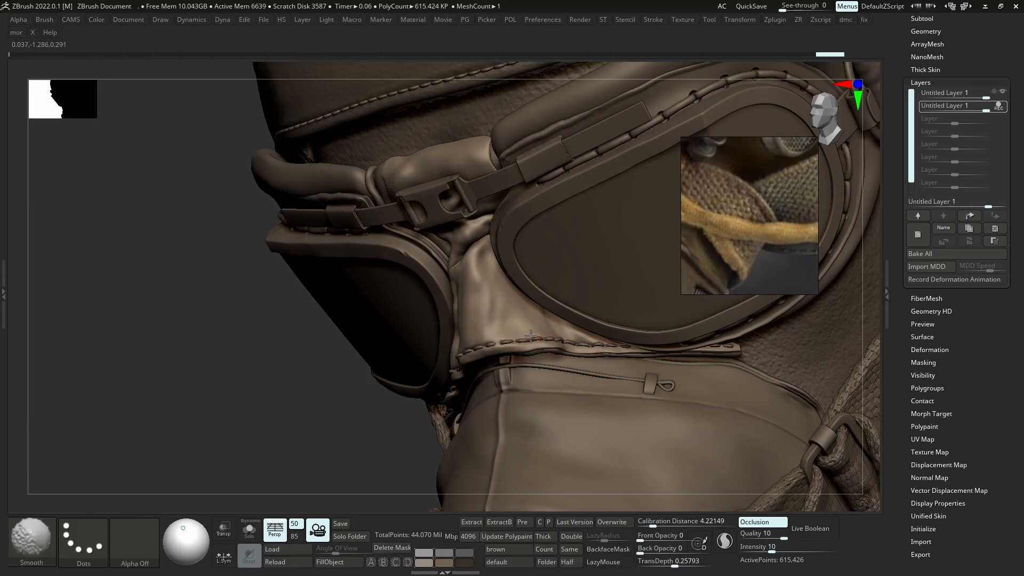
right_click_drag(538, 335, 478, 345)
left_click_drag(469, 346, 482, 339)
right_click_drag(459, 373, 515, 377)
left_click_drag(441, 354, 443, 358, "shift")
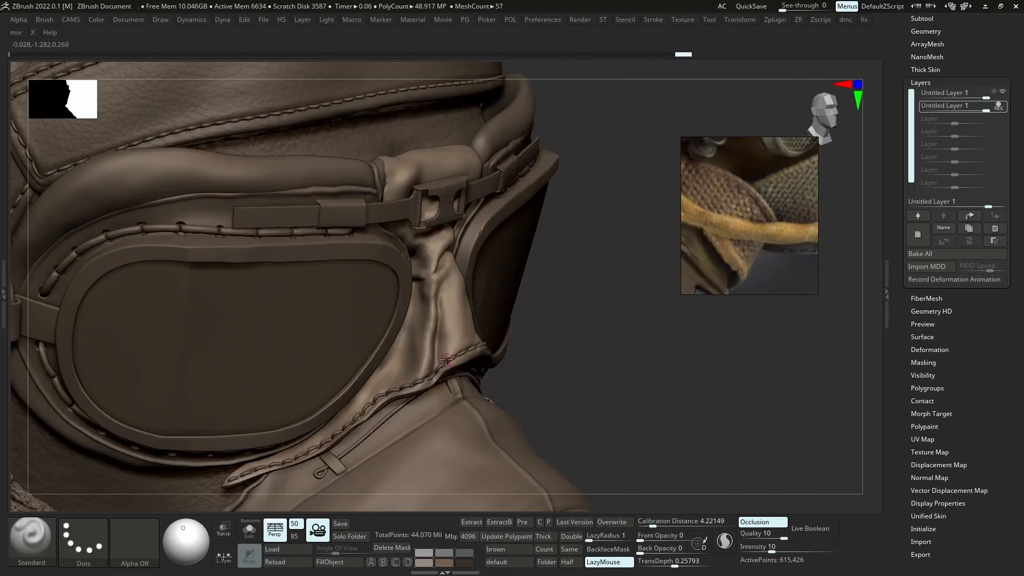
mouse_move(441, 360)
left_mouse_down("shift")
mouse_move(446, 350)
mouse_move(448, 361)
left_mouse_up("shift")
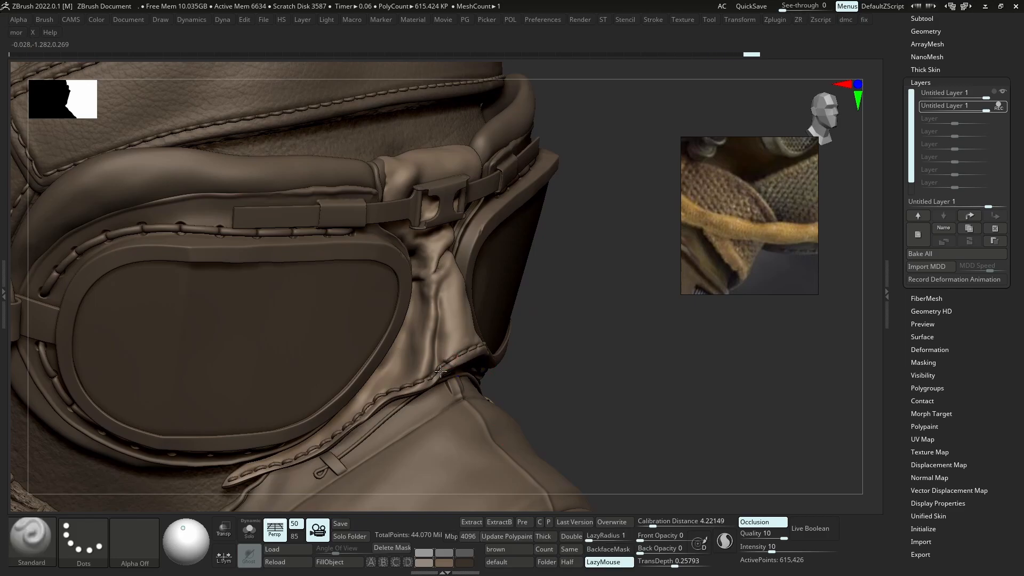
right_click_drag(403, 411, 373, 399)
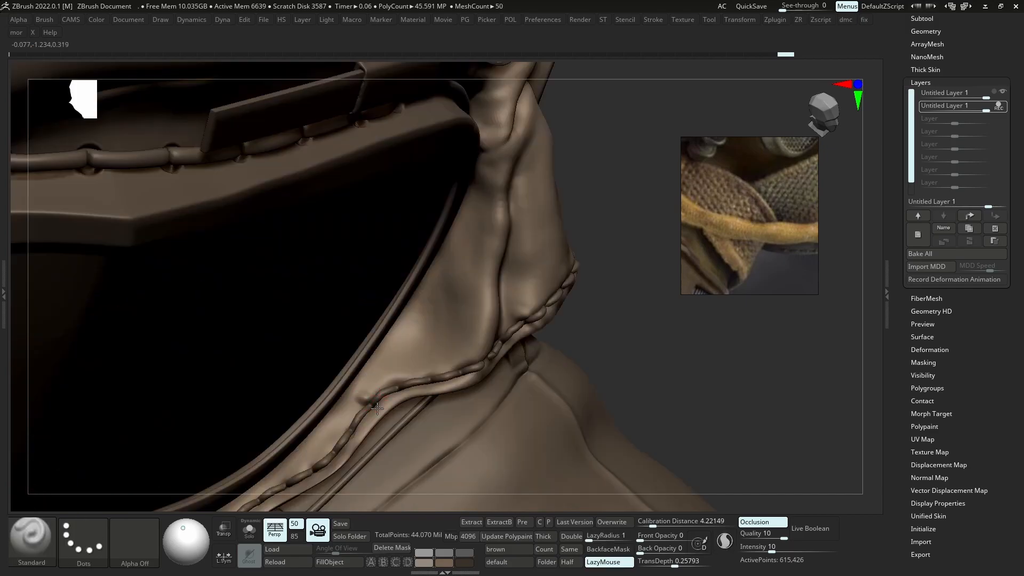
key("shift")
left_click_drag(366, 392, 376, 397, "shift")
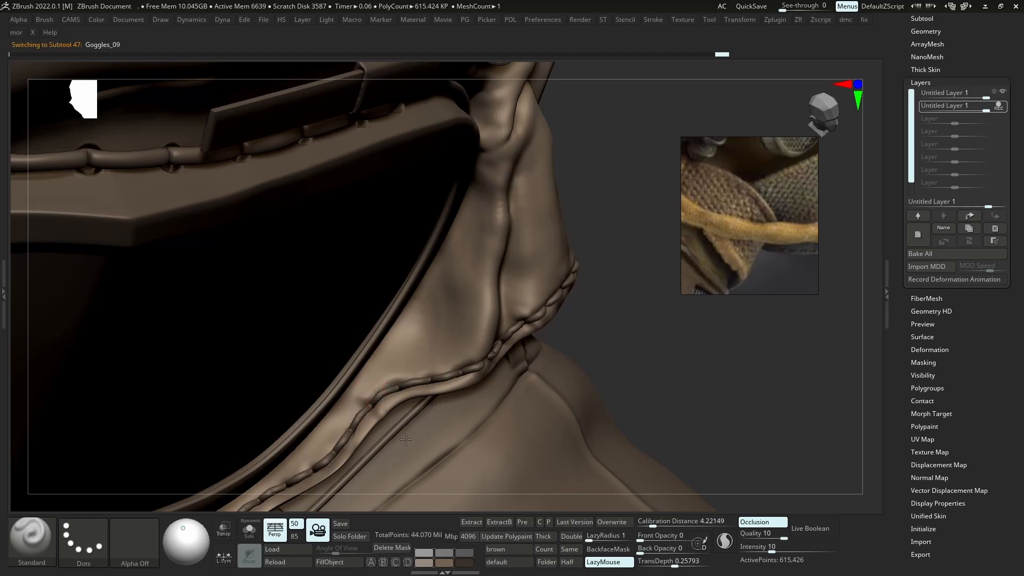
Select the stitches Goggles_09 and fit those on one side of the nose to the panel's edge with the Move brush
key("b")
key("m")
key("v")
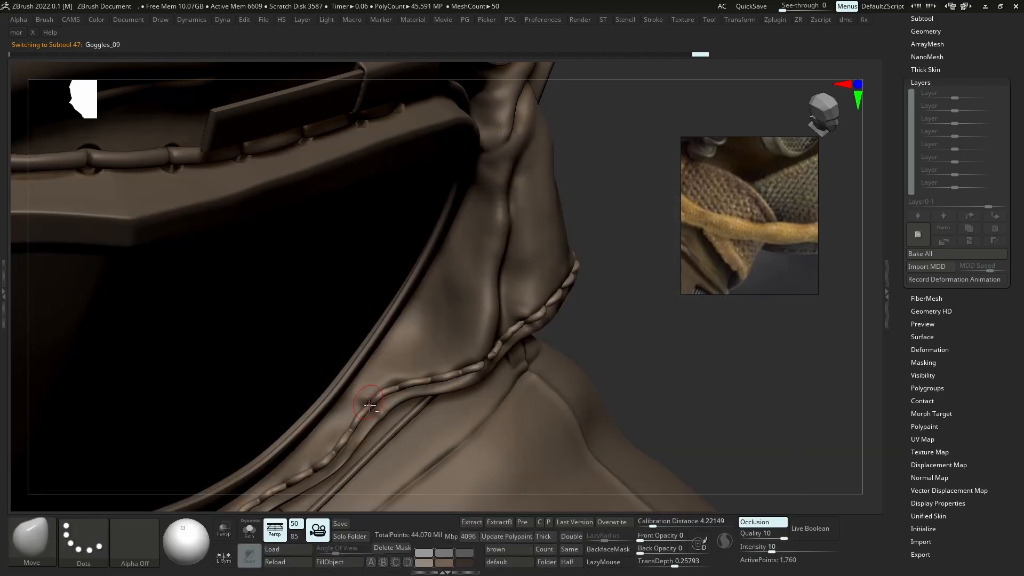
left_click_drag(368, 408, 369, 403)
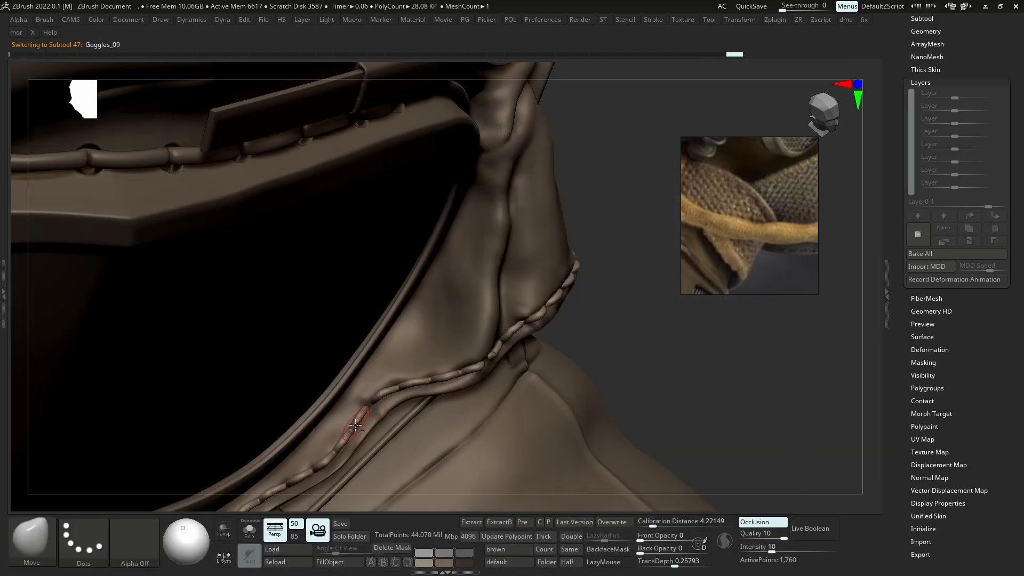
left_click_drag(337, 439, 311, 473)
right_click_drag(310, 473, 447, 332, "alt")
left_click_drag(379, 369, 377, 372)
left_click_drag(377, 370, 327, 398)
key("s")
left_click_drag(320, 398, 301, 404)
left_click_drag(315, 399, 313, 401)
Nudge the stitches further along the seam so they follow the nose panel's surface
right_click_drag(315, 405, 315, 235, "ctrl")
right_click_drag(435, 319, 331, 389, "ctrl")
left_click_drag(333, 388, 331, 392)
left_click_drag(389, 336, 387, 339)
left_click_drag(458, 288, 459, 285)
left_click_drag(500, 266, 501, 261)
left_click_drag(376, 359, 375, 356)
Readjust the brush size and refine the stitches' placement along the lower side of the seam
key("s")
left_click_drag(298, 435, 297, 438)
right_click_drag(296, 438, 382, 348, "alt")
right_click_drag(313, 403, 322, 352, "ctrl")
left_click_drag(329, 361, 333, 365)
mouse_move(333, 366)
right_mouse_down()
mouse_move(350, 354)
mouse_move(359, 313)
right_mouse_up()
Select the under-layer Goggles_13 and reshape its edge to follow the stitched seam on one side of the nose
key("alt+s")
key("alt+s")
left_click(352, 345, "alt")
left_click_drag(359, 313, 358, 336)
right_click_drag(358, 337, 378, 350)
left_click_drag(321, 437, 324, 441)
right_click_drag(325, 440, 329, 448)
right_click_drag(329, 447, 344, 352, "alt")
left_click_drag(309, 417, 318, 421)
right_click_drag(318, 422, 310, 403)
left_click_drag(307, 397, 318, 404)
mouse_move(359, 361)
right_mouse_down("ctrl")
mouse_move(395, 279)
mouse_move(347, 307)
mouse_move(360, 337)
right_mouse_up("ctrl")
right_click_drag(360, 337, 381, 266)
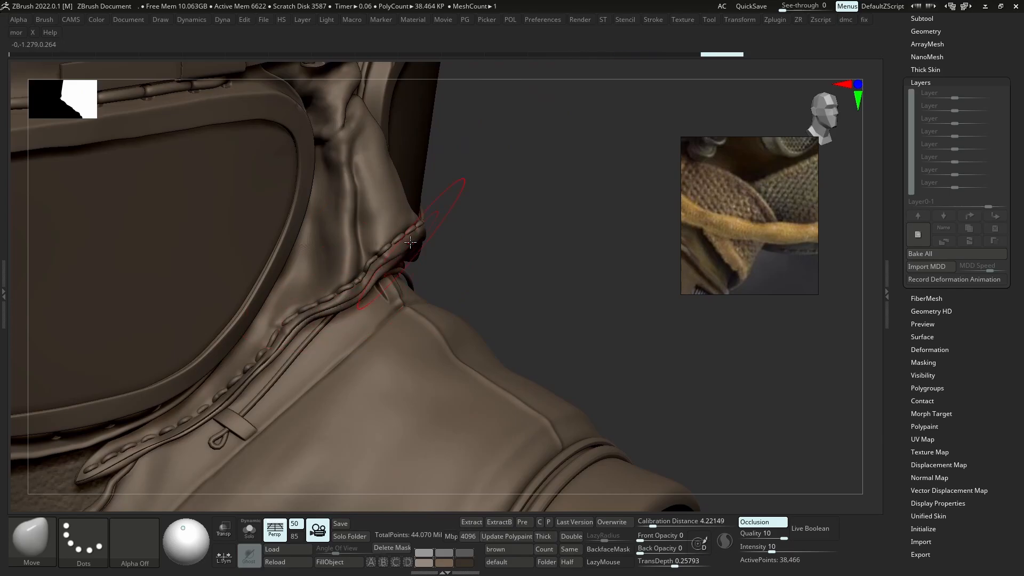
Move the under-layer's edge on the opposite side of the nose to follow the folds of the stitched panel
right_click_drag(414, 258, 314, 267)
key("ctrl+shift+s")
key("ctrl+shift+s")
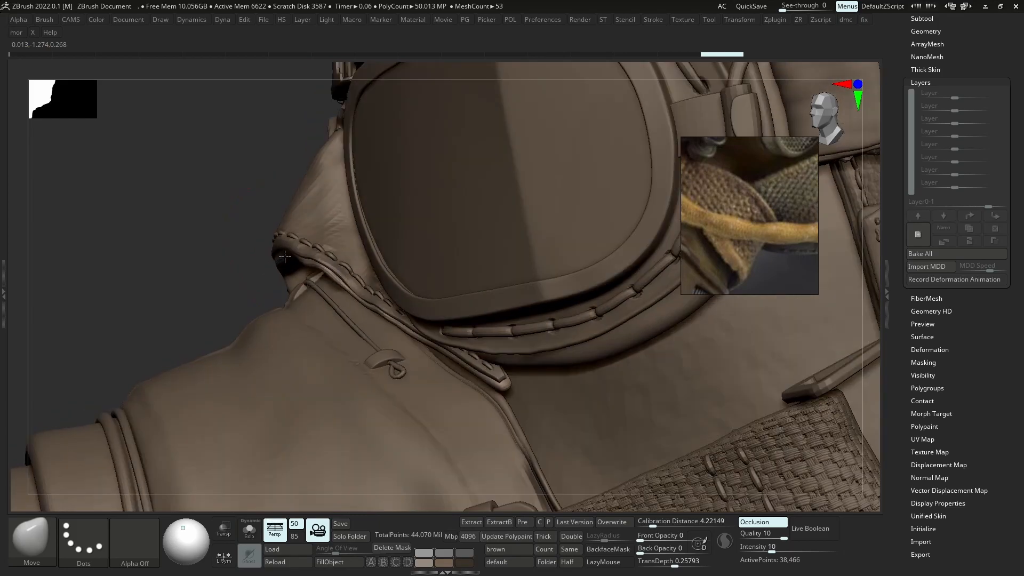
left_click_drag(281, 253, 327, 277)
left_click_drag(359, 298, 404, 329)
left_click_drag(453, 362, 442, 356)
right_click_drag(444, 352, 427, 326, "ctrl")
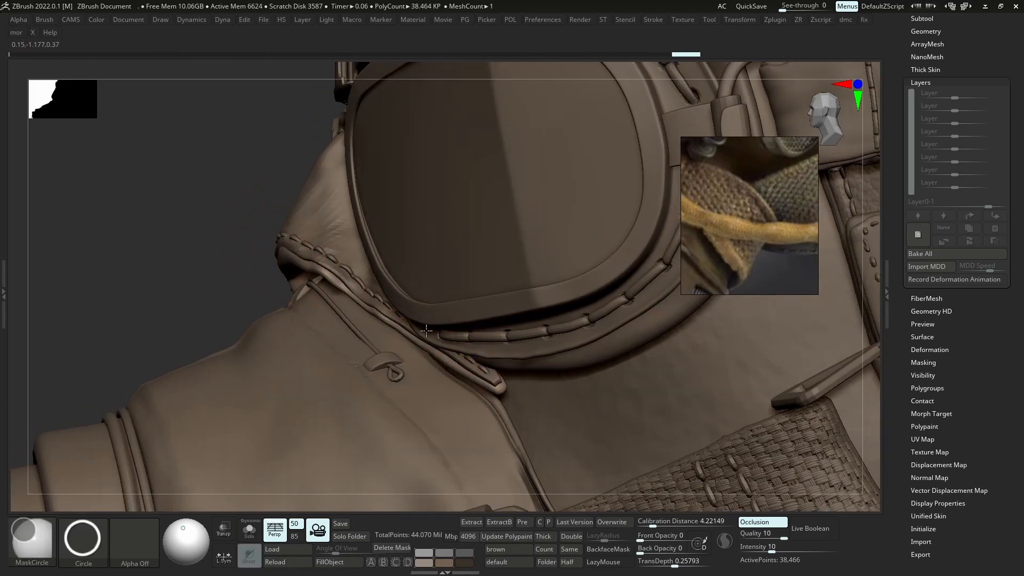
Push the under-layer's rim into shape beneath the nose bridge, viewing it from below
key("ctrl+shift+s")
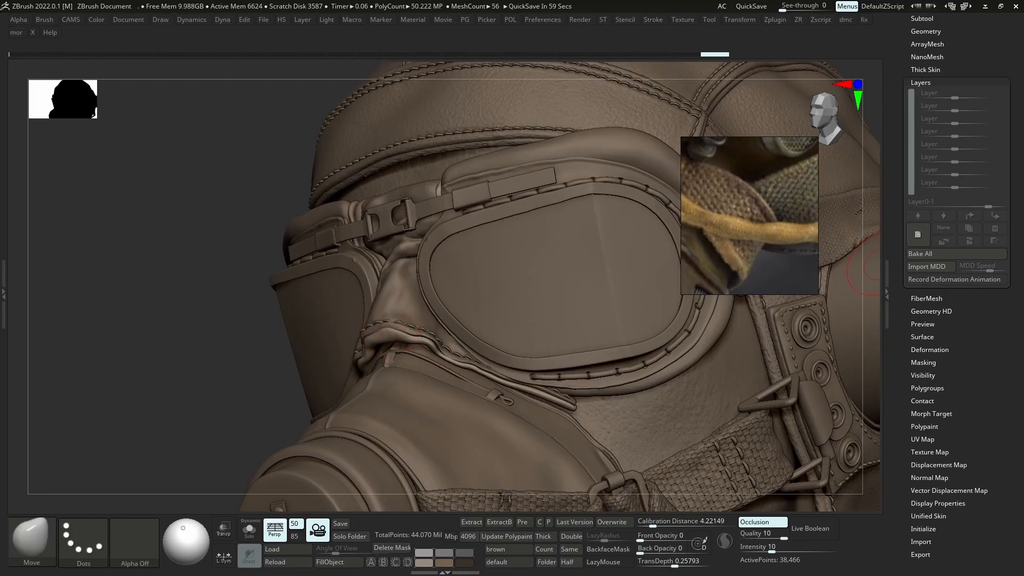
right_click_drag(578, 305, 505, 274)
left_click_drag(397, 297, 402, 303)
mouse_move(501, 240)
right_mouse_down()
mouse_move(415, 288)
mouse_move(400, 343)
right_mouse_up()
key("ctrl+shift+s")
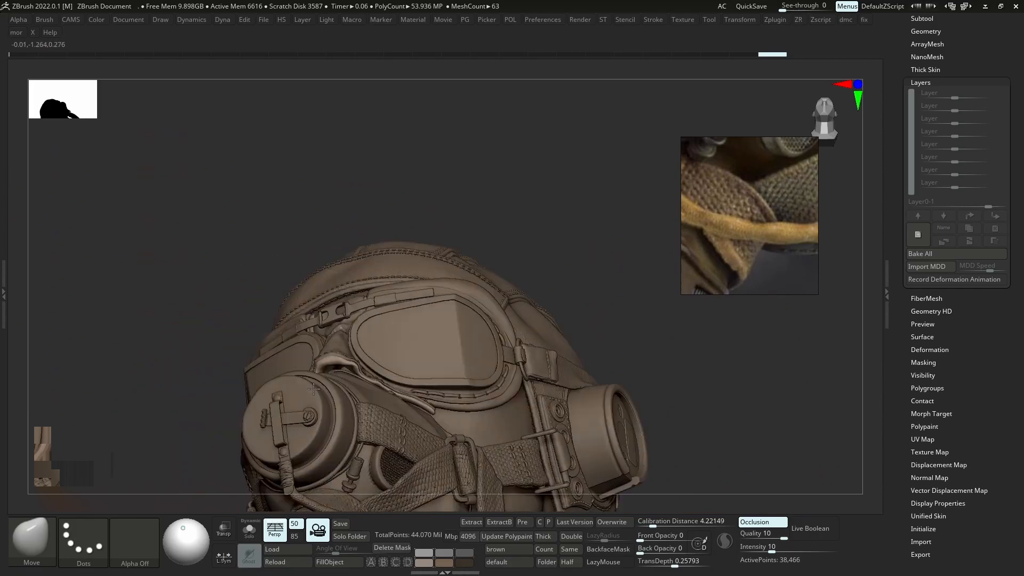
mouse_move(343, 363)
right_mouse_down("ctrl")
mouse_move(314, 372)
mouse_move(327, 367)
right_mouse_up("ctrl")
left_click_drag(300, 359, 283, 364)
left_click_drag(278, 372, 269, 385)
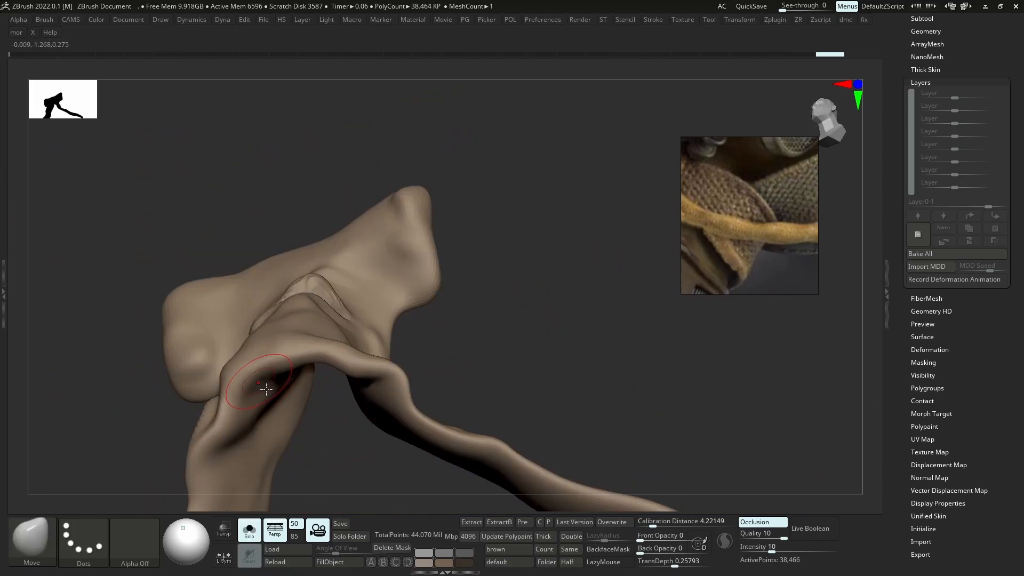
Shape the under-layer's folds beneath the nose further and check them with the full helmet shown
key("ctrl+shift+s")
right_click_drag(417, 318, 408, 373)
left_click_drag(332, 416, 330, 424)
left_click_drag(292, 423, 257, 439)
left_click_drag(250, 451, 246, 459)
left_click_drag(341, 431, 299, 438)
key("ctrl+shift+s")
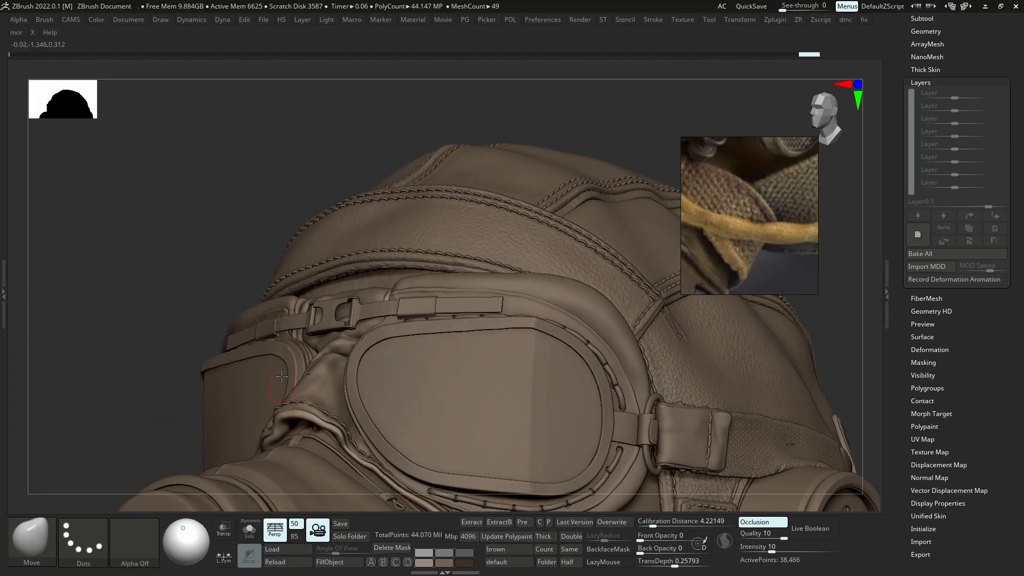
Reselect the under-layer Goggles_13, pull its rim closer to the nose panel from several angles, and check it in isolation
left_click(290, 411, "alt")
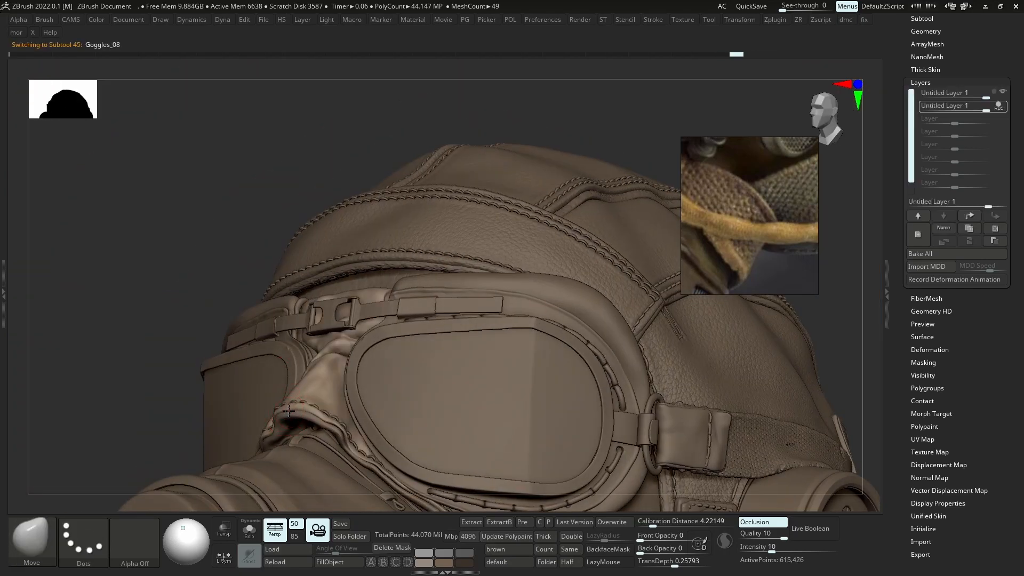
left_click(285, 428, "alt")
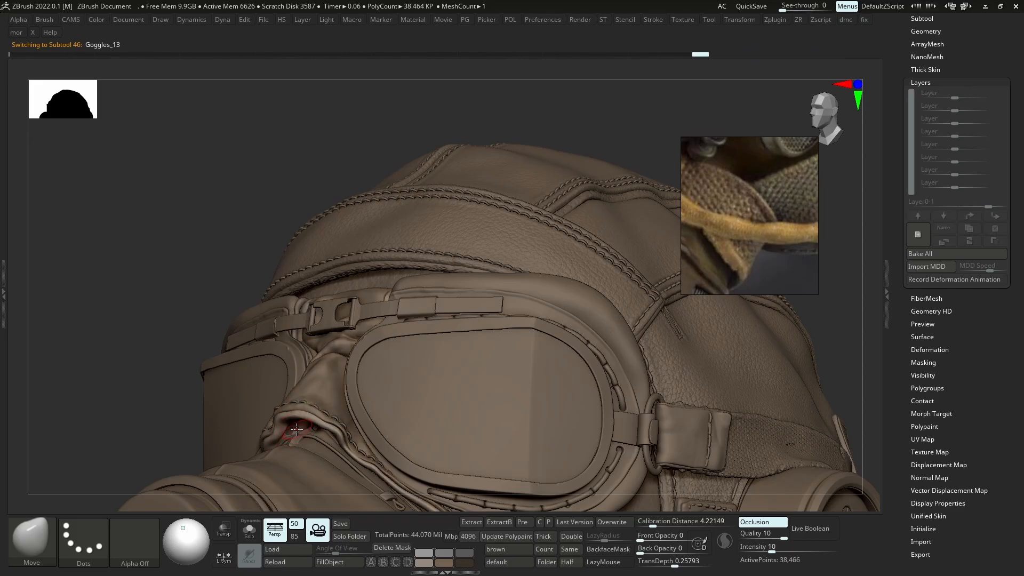
left_click_drag(294, 432, 303, 429)
right_click_drag(339, 396, 458, 368)
left_click_drag(306, 425, 303, 417)
left_click(308, 414, "alt")
left_click(303, 420, "alt")
mouse_move(320, 413)
right_mouse_down()
mouse_move(235, 424)
mouse_move(202, 414)
right_mouse_up()
left_click_drag(282, 430, 278, 433)
left_click(249, 529)
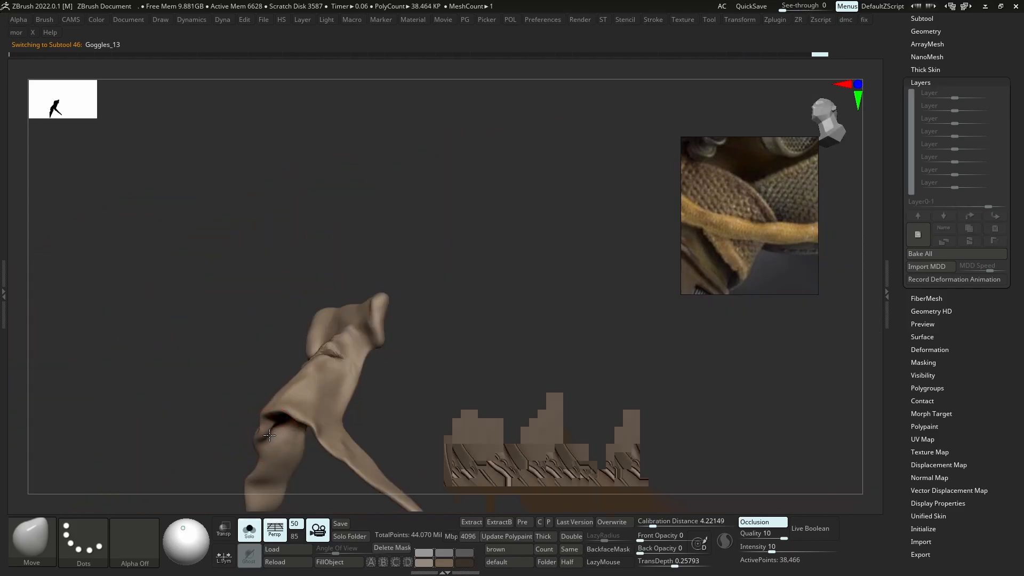
right_click_drag(270, 436, 286, 432)
left_click(249, 529)
Select the nose panel Goggles_08 and adjust the bend in its lower edge with the Move brush
mouse_move(277, 363)
right_mouse_down("shift")
mouse_move(299, 348)
mouse_move(349, 379)
mouse_move(255, 386)
mouse_move(320, 382)
mouse_move(297, 418)
mouse_move(311, 422)
mouse_move(327, 381)
mouse_move(373, 352)
mouse_move(411, 373)
mouse_move(482, 378)
mouse_move(514, 436)
right_mouse_up("shift")
left_click(326, 382, "alt")
left_click_drag(526, 446, 522, 443)
right_click_drag(522, 443, 535, 445)
left_click_drag(535, 446, 531, 442)
right_click_drag(530, 429, 482, 395)
mouse_move(483, 395)
right_mouse_down("ctrl")
mouse_move(480, 360)
mouse_move(500, 385)
mouse_move(491, 379)
mouse_move(510, 364)
right_mouse_up("ctrl")
Choose DamStandard with a LazyRadius of 1 and carve a crease at the bend in the nose panel's stitched edge
key("alt+s")
key("s")
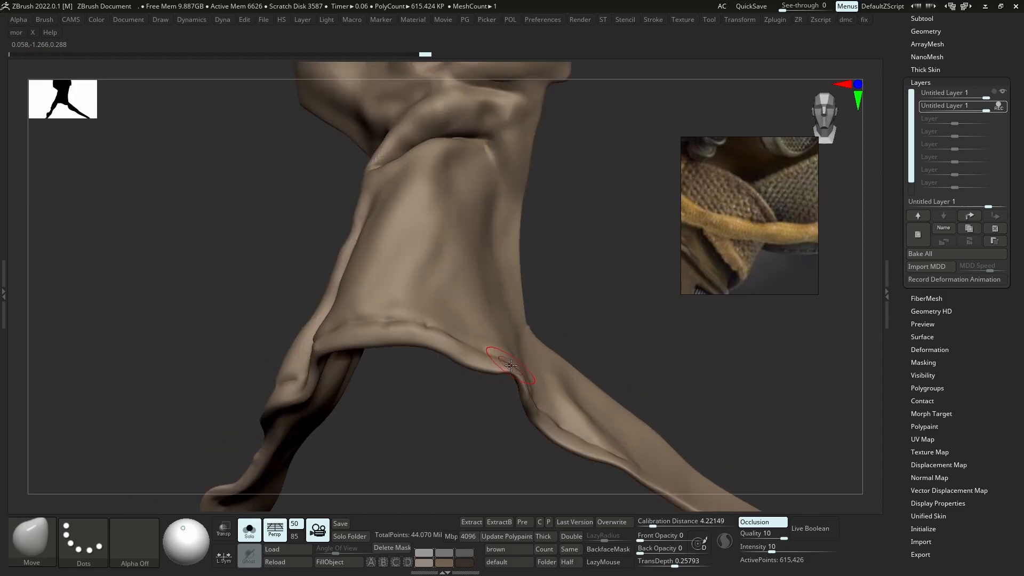
key("b")
key("d")
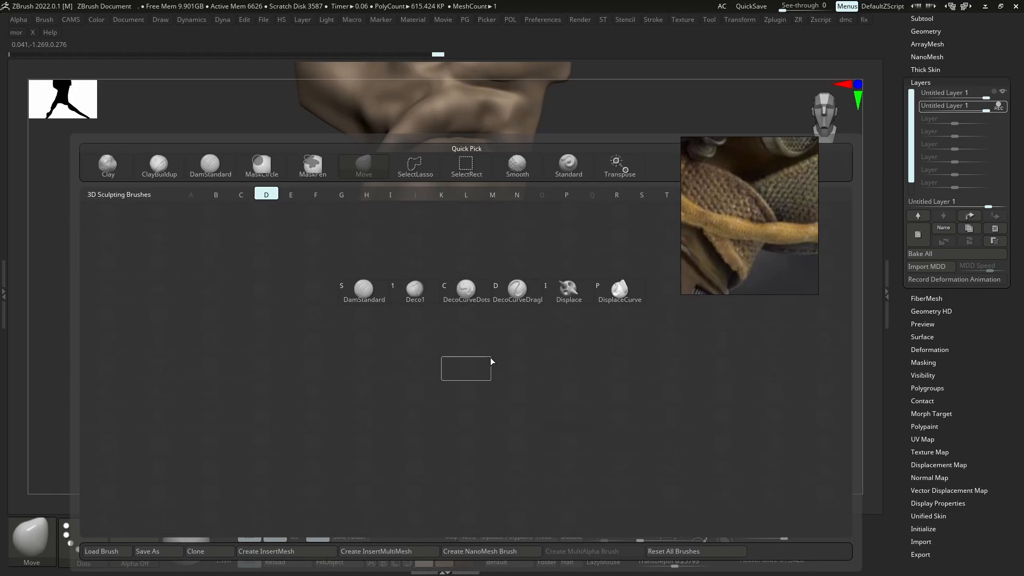
key("s")
key("alt+s")
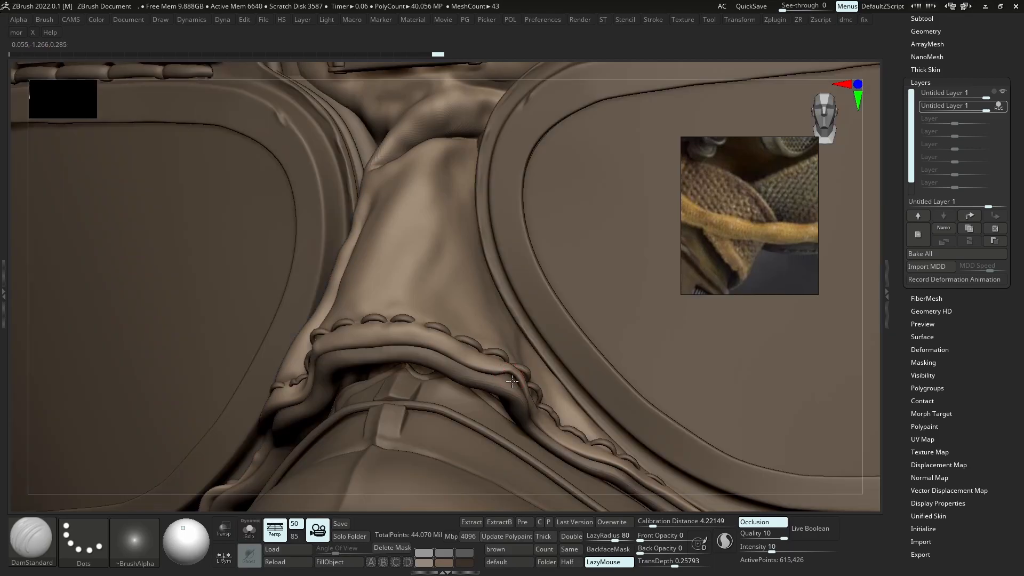
left_click(590, 537)
left_click_drag(494, 363, 512, 371)
Review the nose panel in isolation and with the helmet, and carve a crease in its stitched edge on the opposite side
mouse_move(512, 370)
right_mouse_down("ctrl")
mouse_move(501, 320)
mouse_move(459, 346)
mouse_move(490, 352)
right_mouse_up("ctrl")
key("alt+s")
right_click_drag(493, 341, 501, 386, "ctrl")
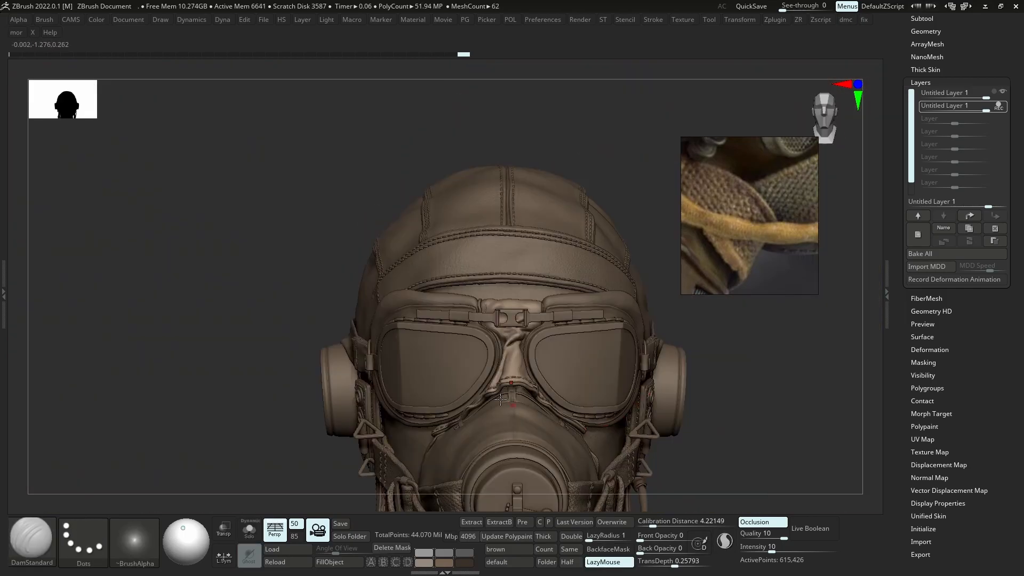
key("alt+s")
right_click_drag(500, 399, 533, 392, "ctrl")
right_click_drag(533, 392, 464, 442, "ctrl")
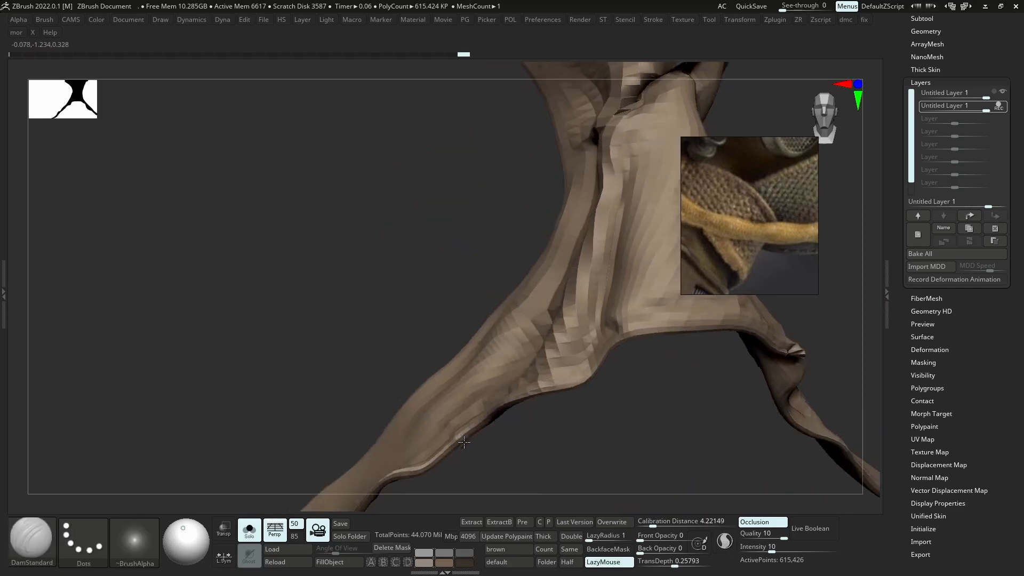
key("alt+s")
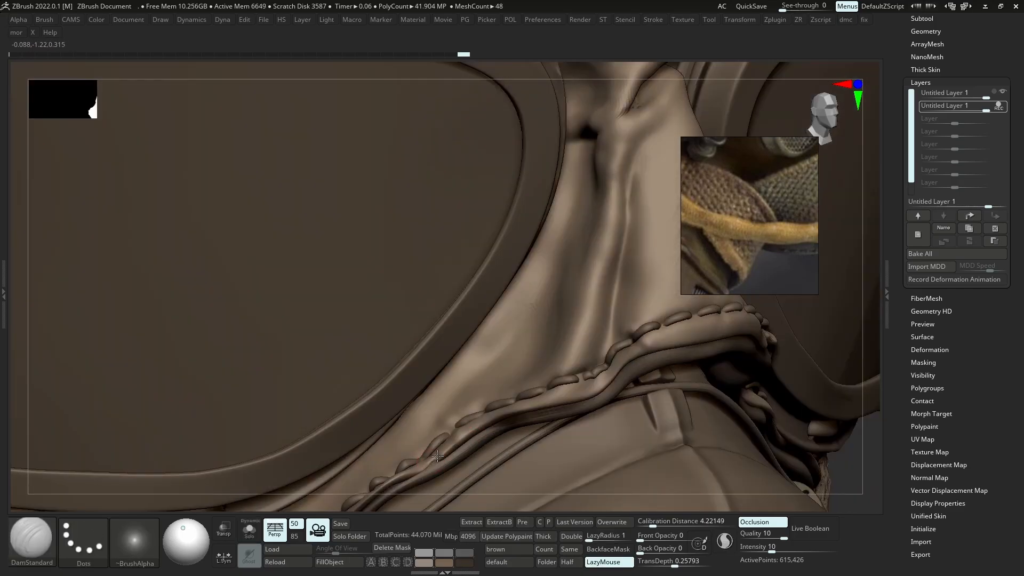
left_click_drag(431, 474, 424, 462)
Reselect the nose panel Goggles_08 and carve wrinkles around the last stitches at its tapered end with DamStandard
left_click(419, 457, "alt")
left_click(446, 409, "alt")
right_click_drag(447, 409, 454, 341, "ctrl")
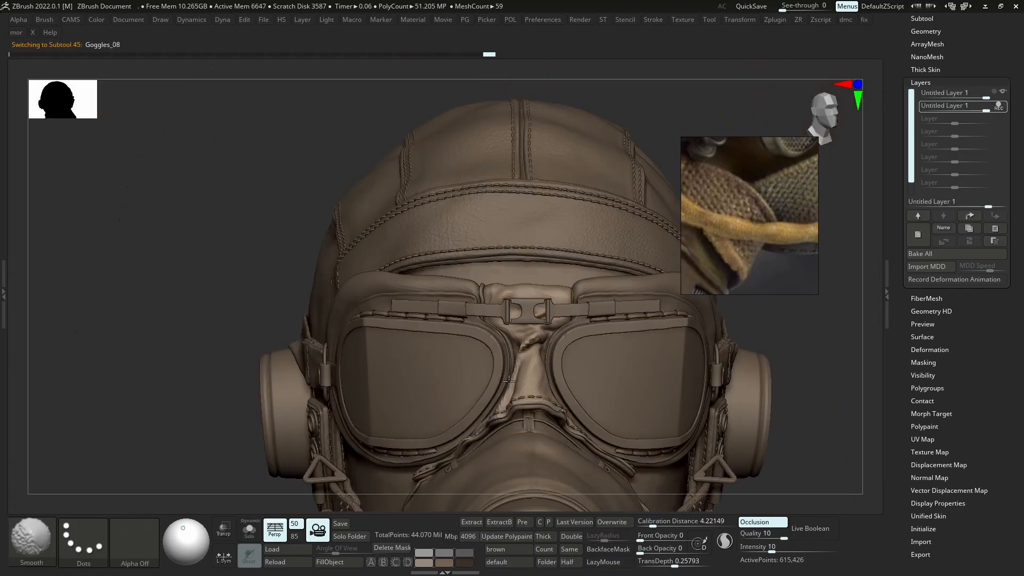
key("alt+s")
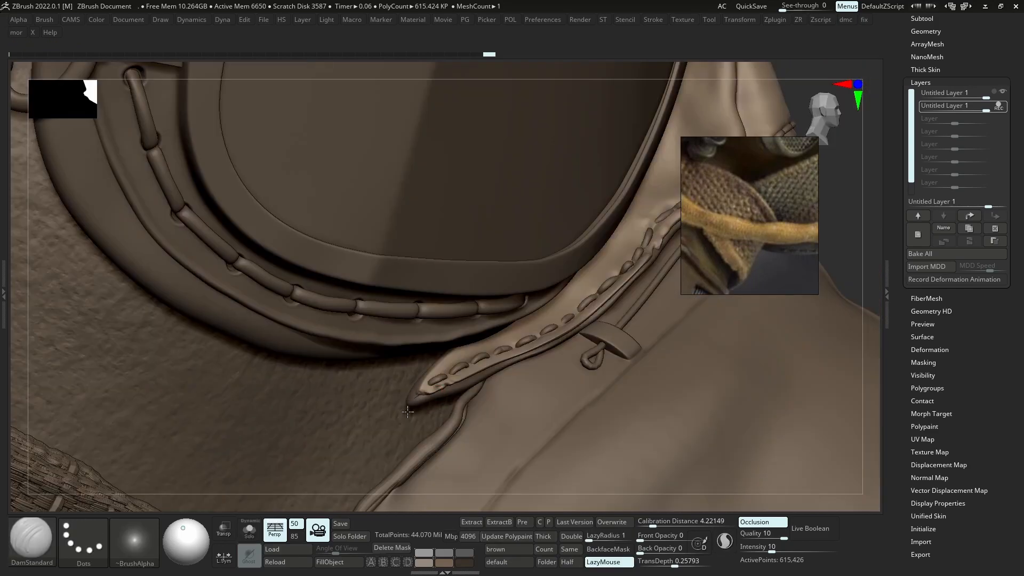
left_click(407, 407, "alt")
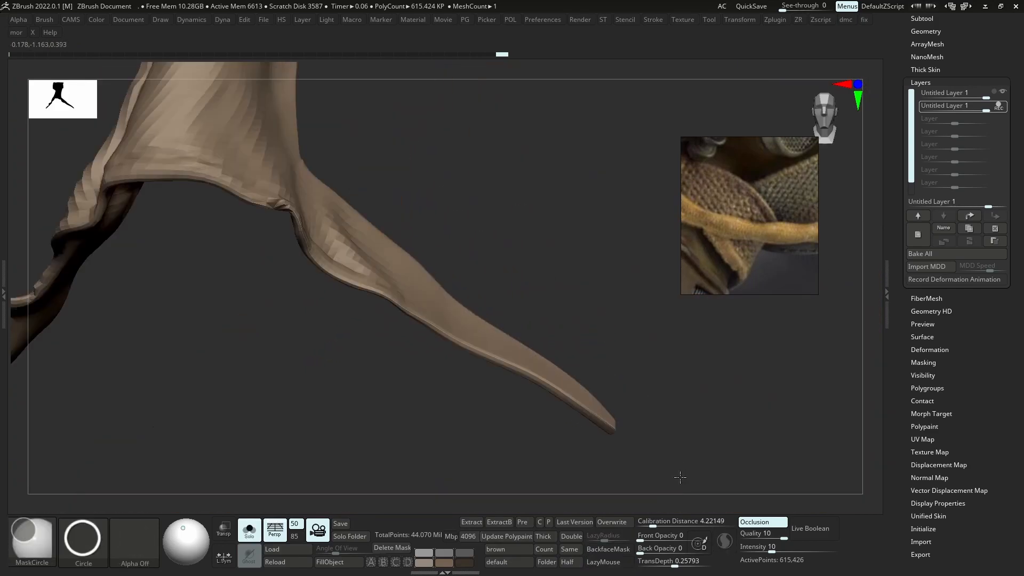
key("alt+s")
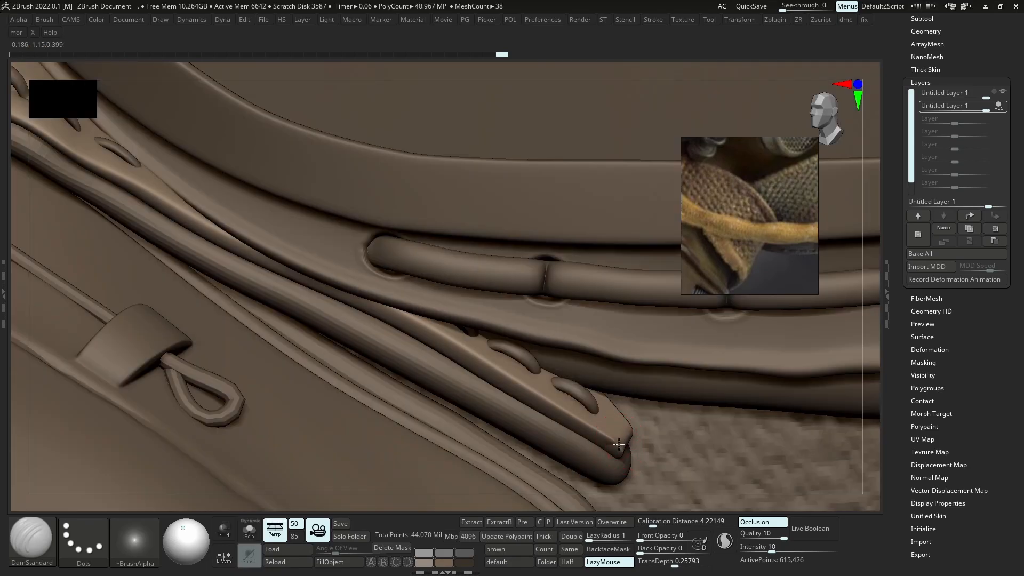
left_click_drag(529, 397, 613, 439)
left_click_drag(503, 386, 654, 452)
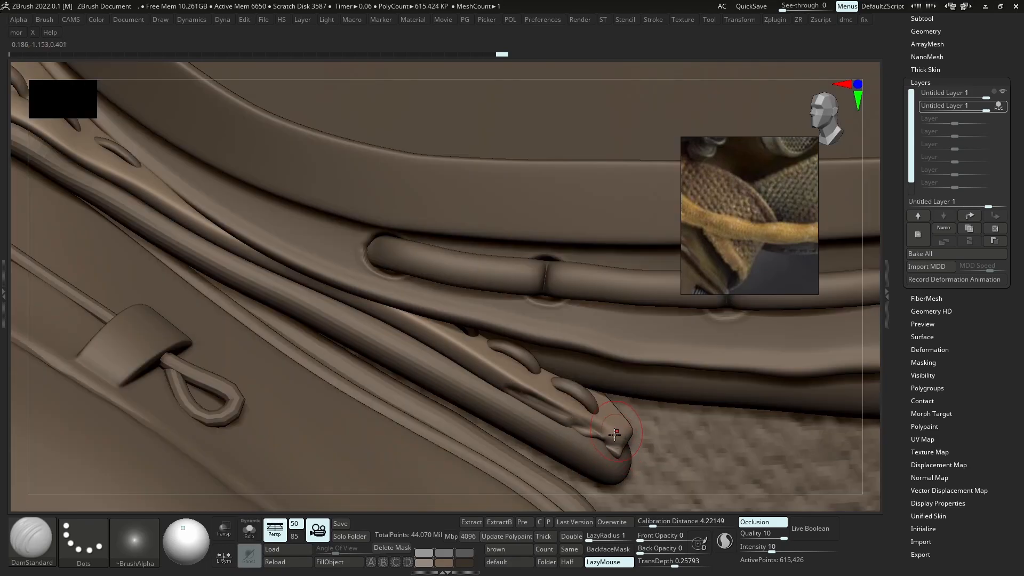
mouse_move(498, 393)
right_mouse_down("ctrl")
mouse_move(457, 369)
mouse_move(476, 372)
mouse_move(478, 384)
right_mouse_up("ctrl")
Choose the Move brush, select the under-layer Goggles_13 and reshape its tip below the nose panel's tapered end
key("alt+s")
key("b")
key("m")
key("v")
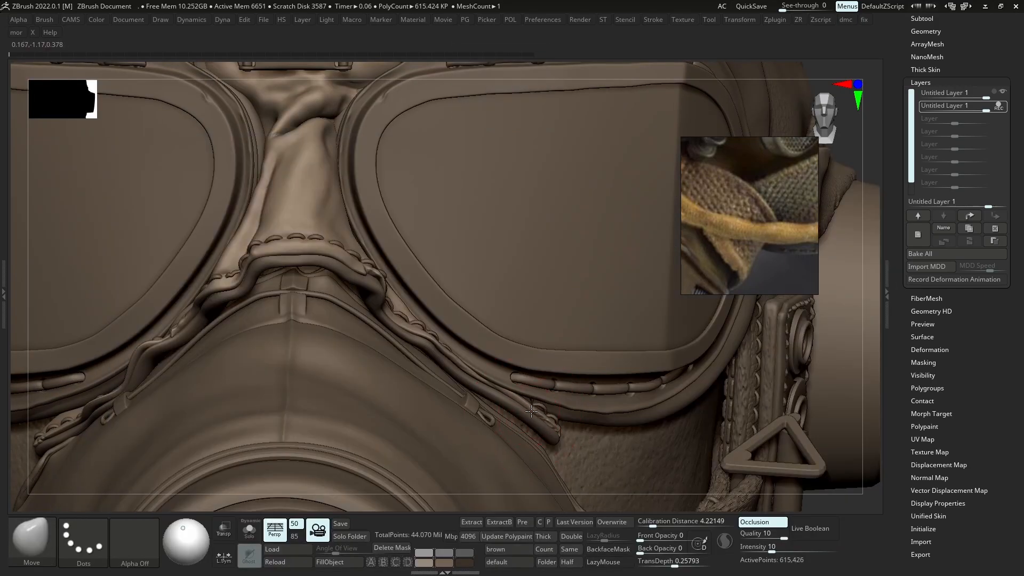
left_click(466, 382, "alt")
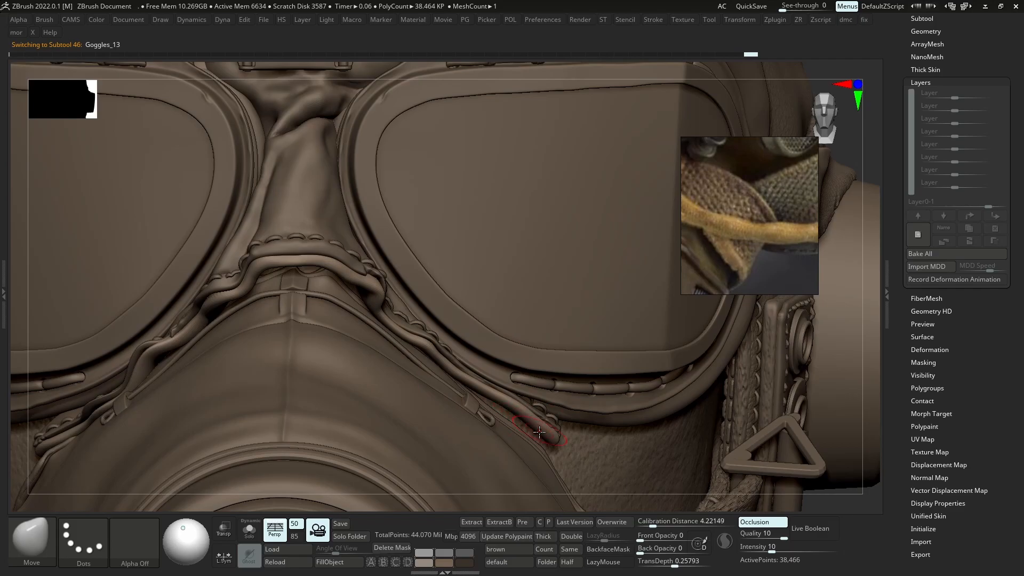
left_click_drag(548, 432, 556, 442)
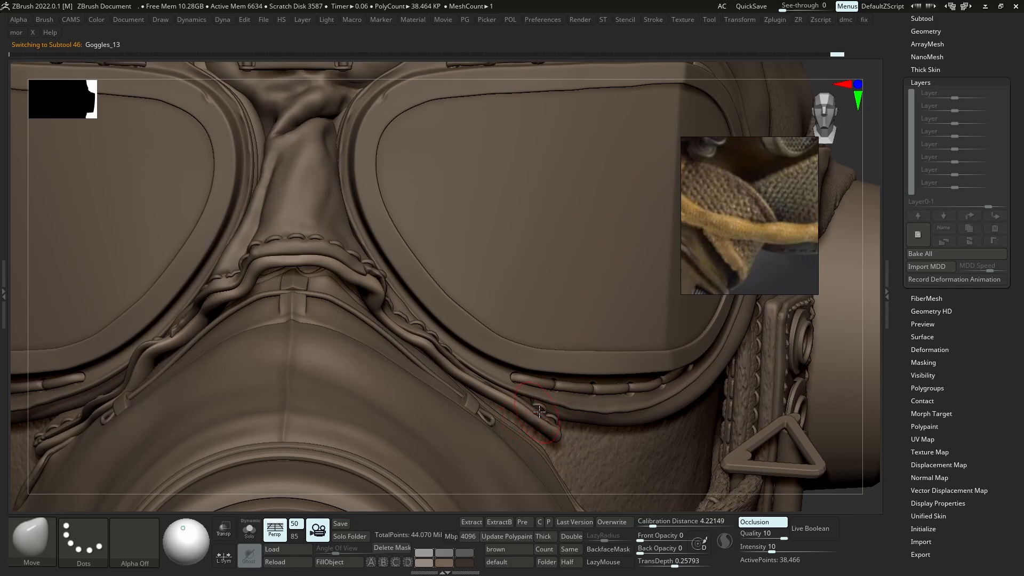
Select the stitches Goggles_09 and shift those near the tapered end into line with the panel's edge
left_click(552, 415, "alt")
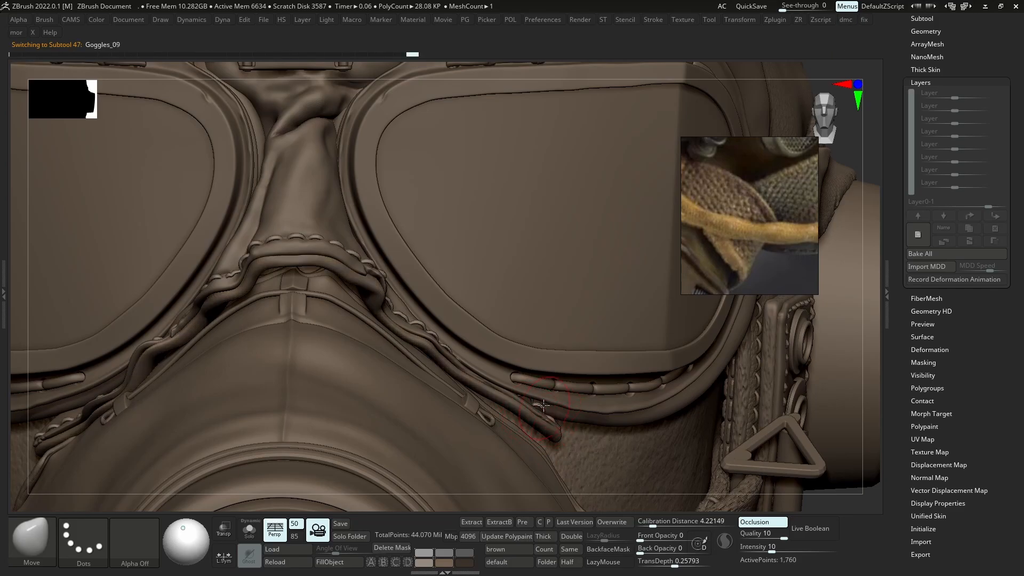
key("s")
left_click_drag(535, 405, 528, 401)
key("alt+s")
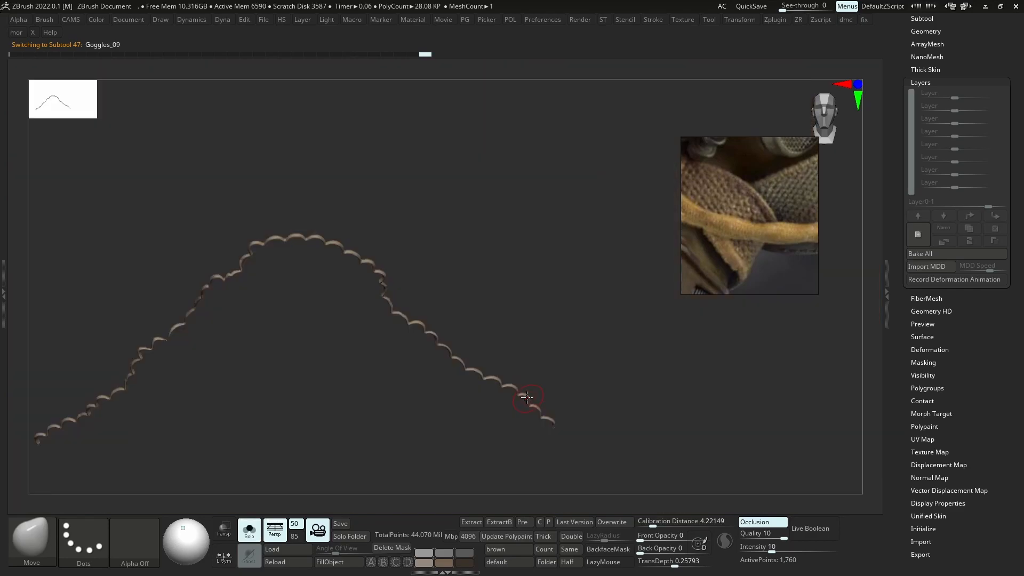
key("alt+s")
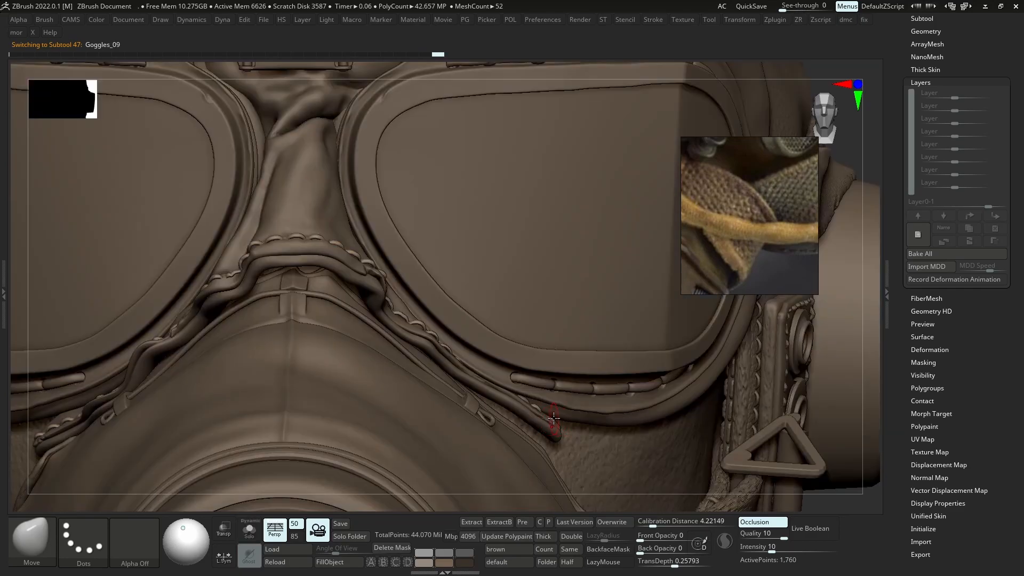
Review the nose piece and the whole helmet, with the under-layer Goggles_13 selected
right_click_drag(526, 401, 479, 331, "ctrl")
right_click_drag(586, 342, 560, 352, "ctrl")
right_click_drag(560, 352, 427, 442, "ctrl")
left_click(430, 440, "alt")
key("f")
right_click_drag(560, 448, 597, 411, "ctrl")
right_click_drag(598, 411, 599, 438, "ctrl")
key("f")
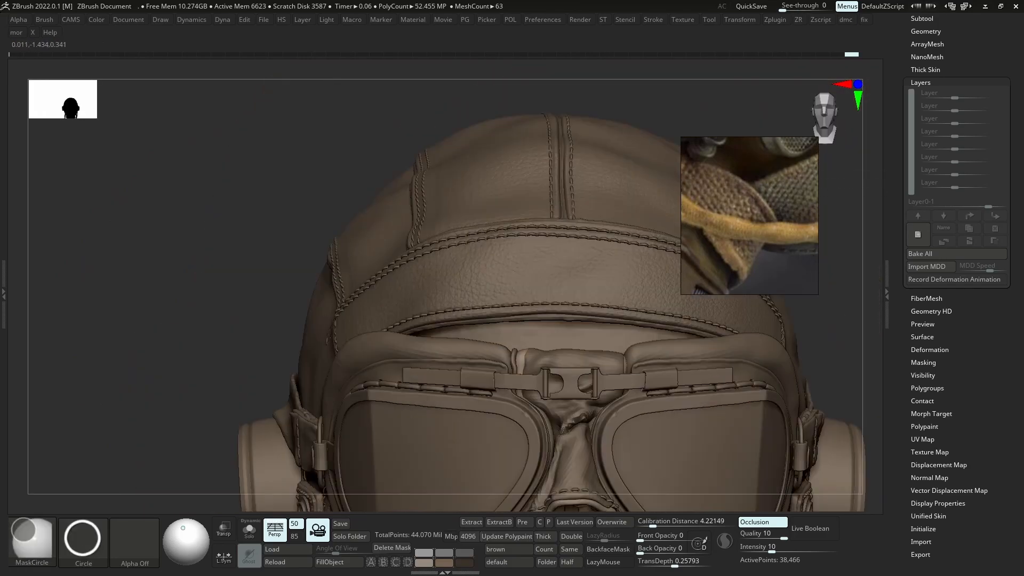
Select the nose panel Goggles_08 and examine its upper end behind the strap buckle against the reference photo
right_click_drag(603, 341, 633, 356, "ctrl")
scroll(738, 213, "down", 10)
scroll(738, 193, "up", 10)
right_click_drag(679, 296, 528, 273)
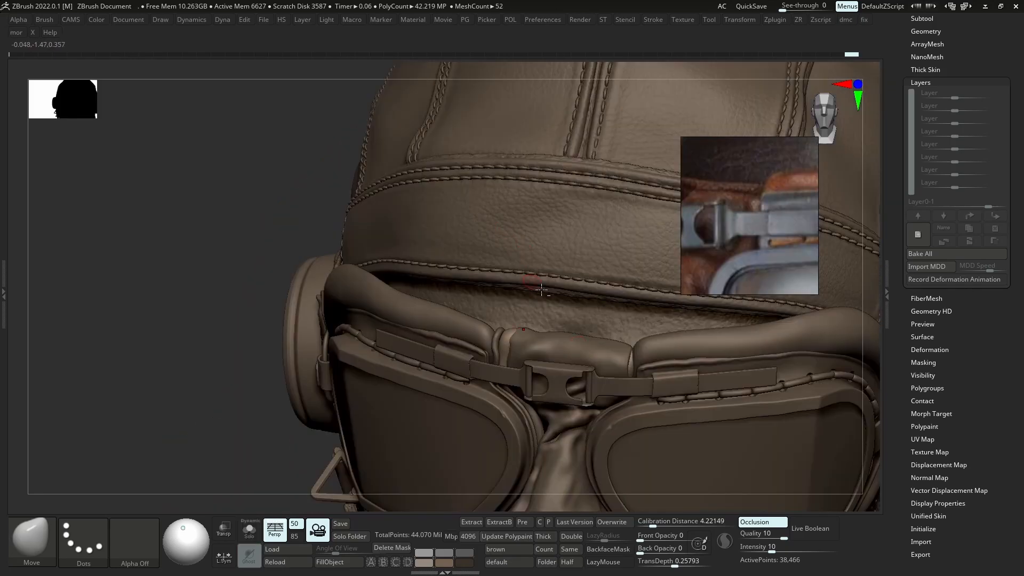
left_click(538, 344, "alt")
right_click_drag(560, 320, 719, 224)
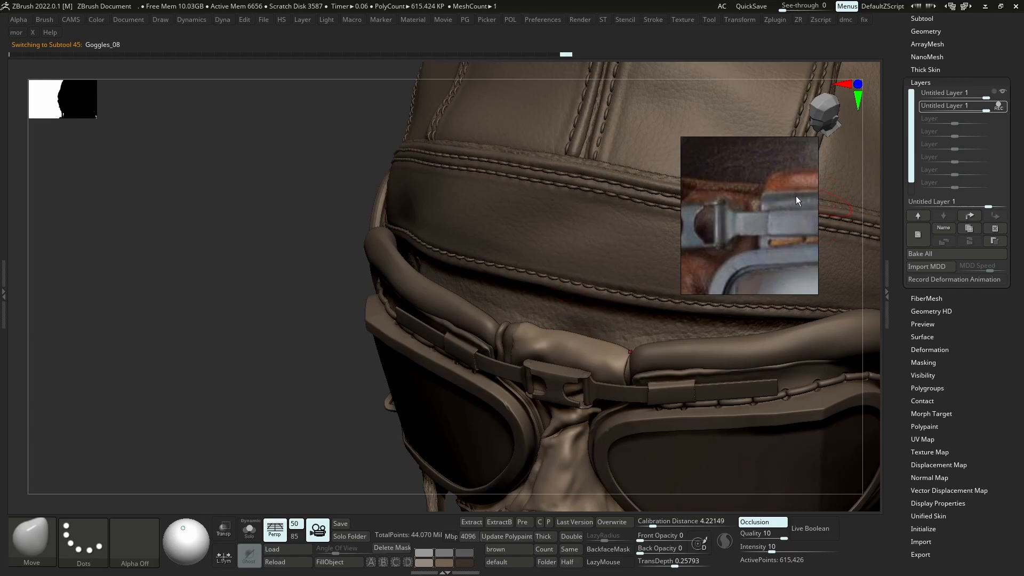
scroll(743, 194, "down", 5)
scroll(700, 203, "up", 5)
right_click_drag(570, 417, 587, 336)
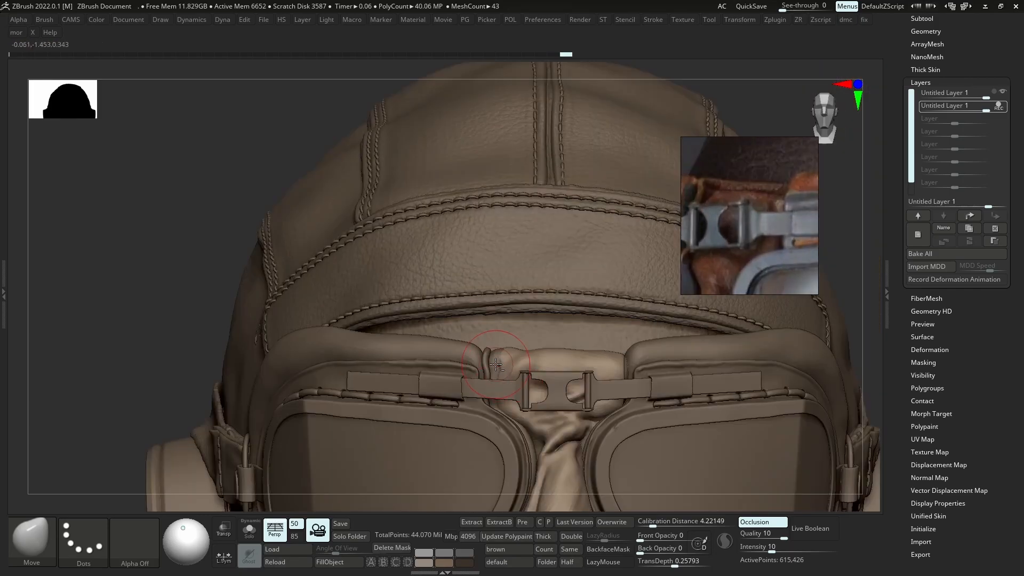
Select the under-layer Goggles_13 and reshape its upper edge between the two goggle pads with the Move brush
left_click(581, 341, "alt")
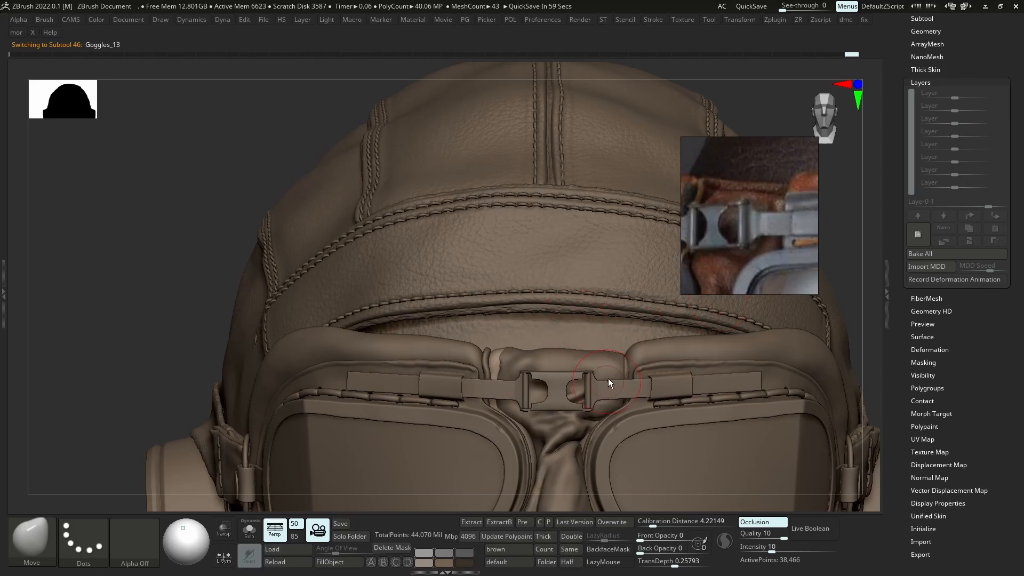
right_click_drag(607, 379, 622, 380)
right_click_drag(543, 366, 521, 362)
left_click(547, 356, "alt")
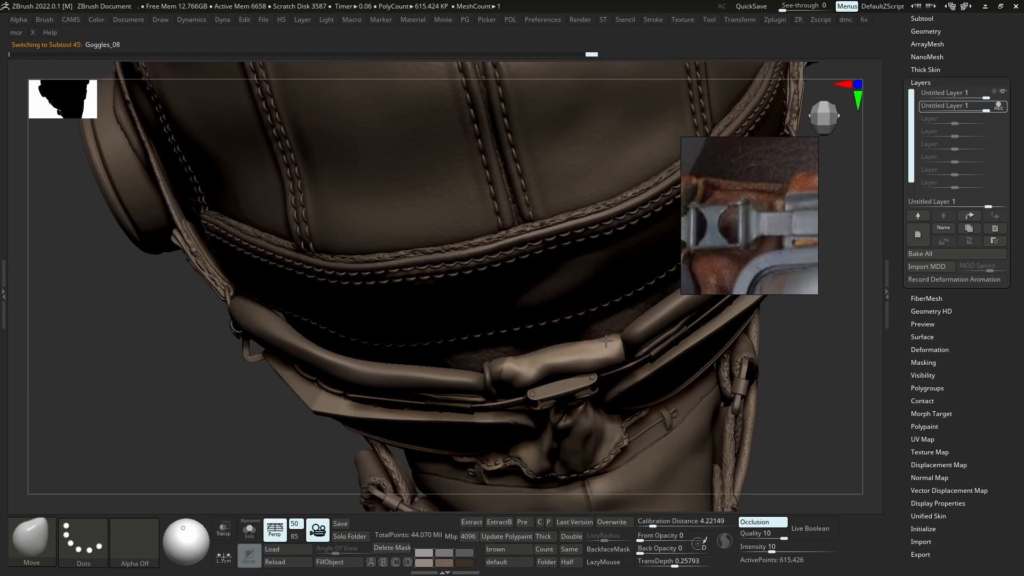
left_click(522, 370, "alt")
right_click_drag(523, 370, 572, 351)
left_click_drag(572, 351, 616, 344)
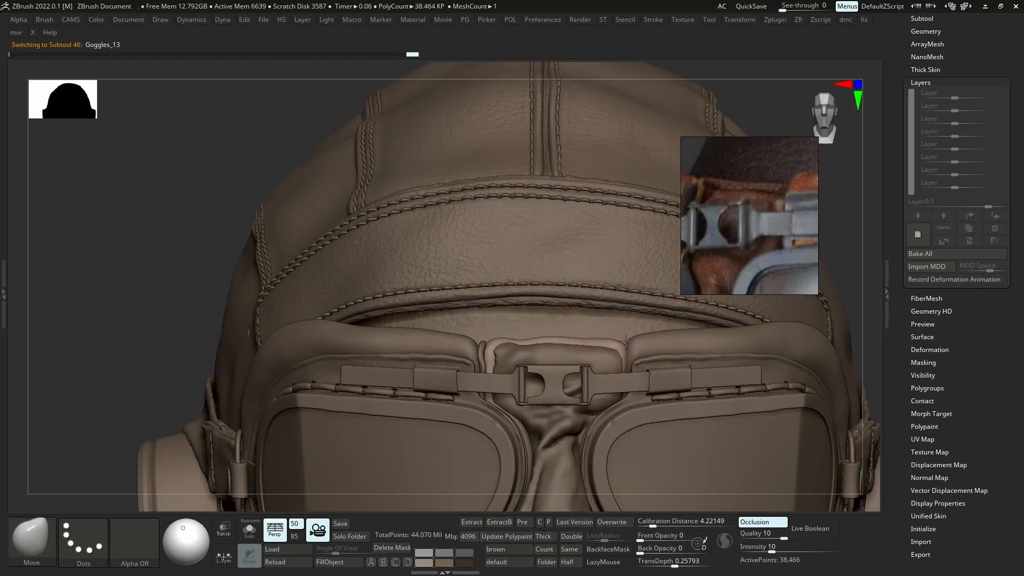
left_click(487, 350, "alt")
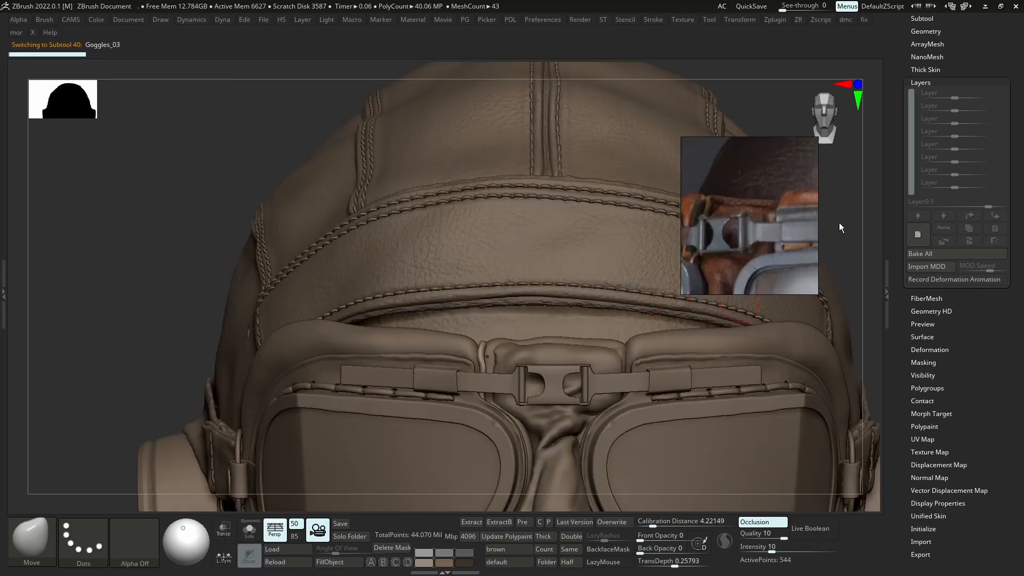
Browse the reference board for a close-up of the buckle and leather bridge, and place it clear of the helmet
scroll(738, 212, "down", 6)
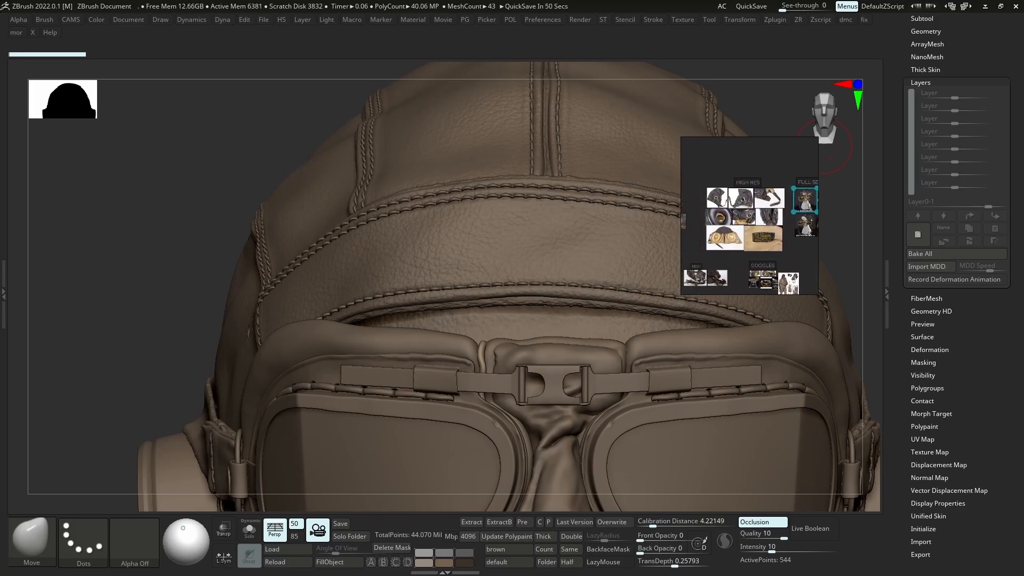
scroll(751, 249, "up", 5)
scroll(715, 191, "up", 8)
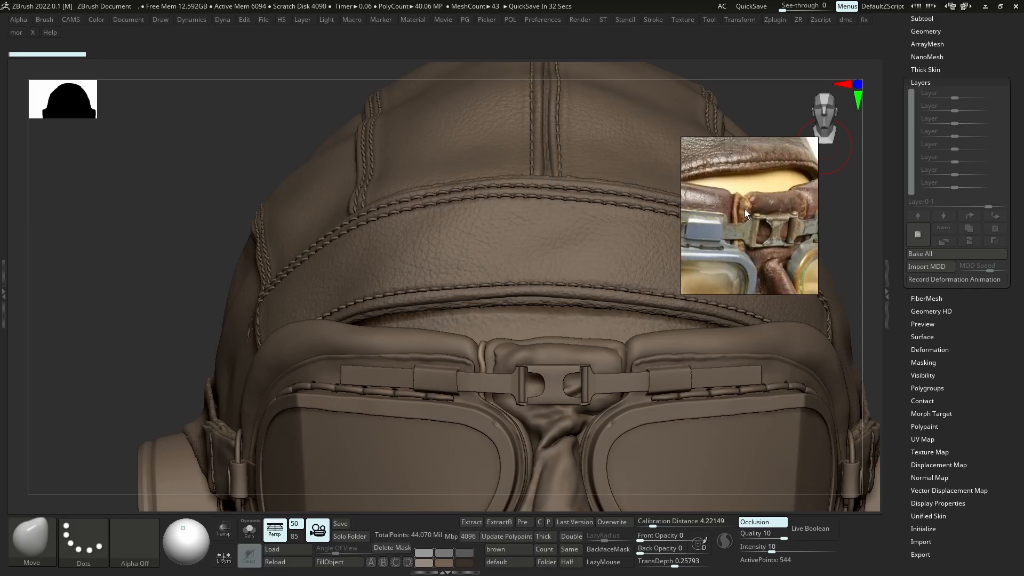
scroll(754, 209, "down", 8)
scroll(741, 201, "up", 5)
scroll(777, 201, "up", 3)
right_click_drag(791, 202, 169, 237)
scroll(167, 221, "up", 3)
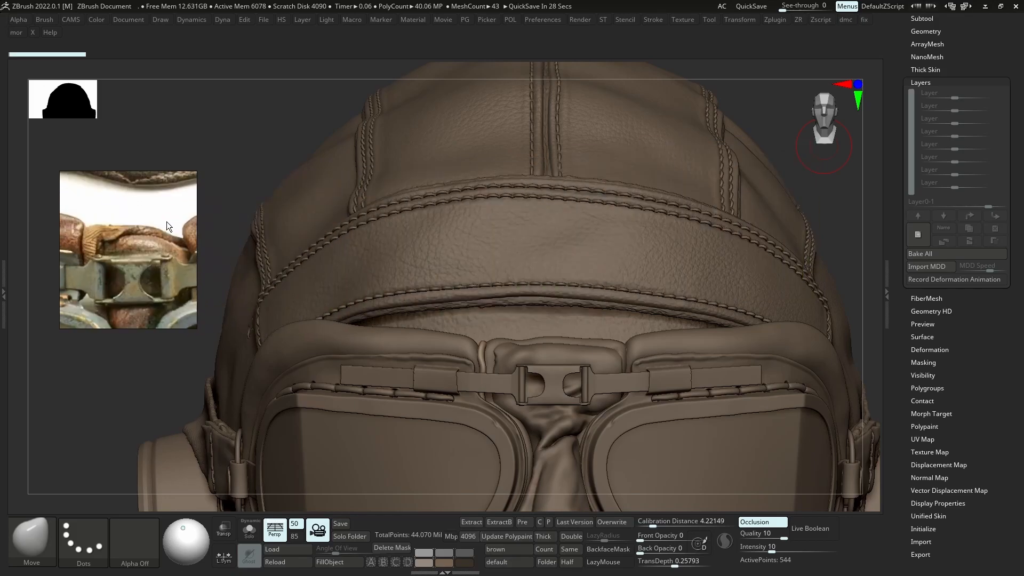
scroll(158, 241, "down", 4)
scroll(144, 238, "up", 4)
mouse_move(175, 239)
middle_mouse_down()
mouse_move(144, 238)
mouse_move(167, 230)
middle_mouse_up()
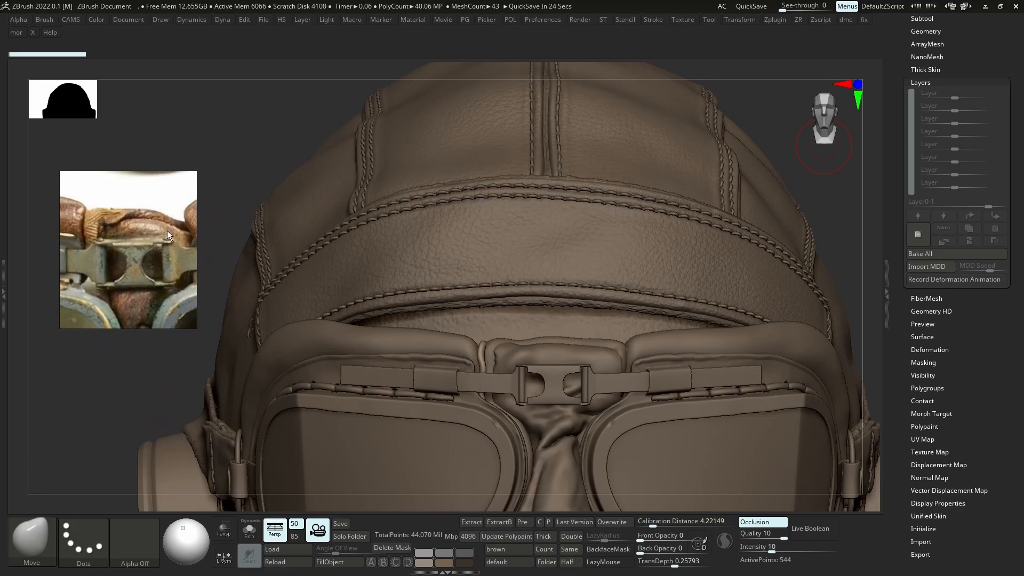
Resize the Move brush and pull the upper ends of the under-layer Goggles_13 and nose panel Goggles_08 into a sloping, uneven fold
left_click(529, 352, "alt")
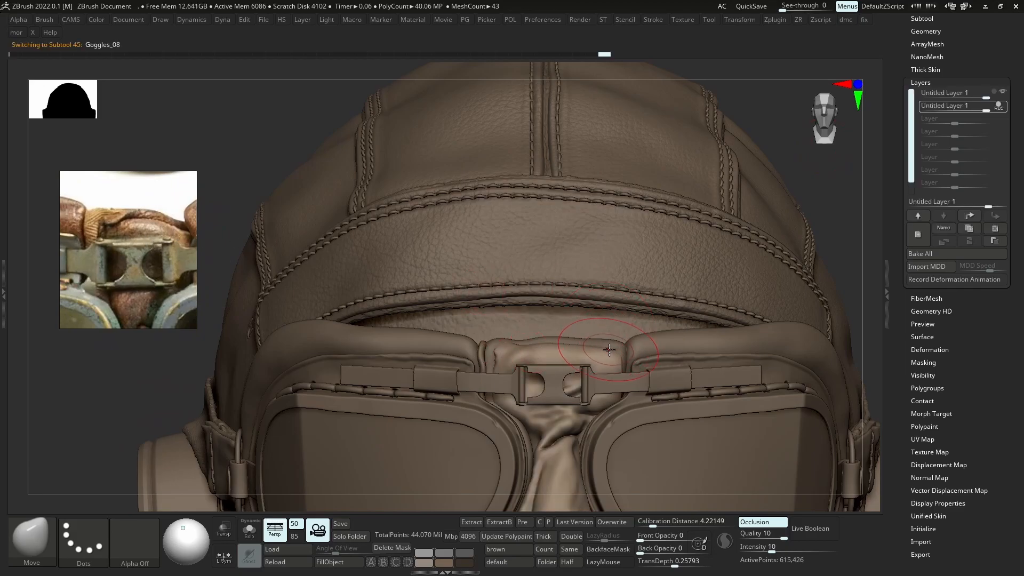
left_click(583, 341, "alt")
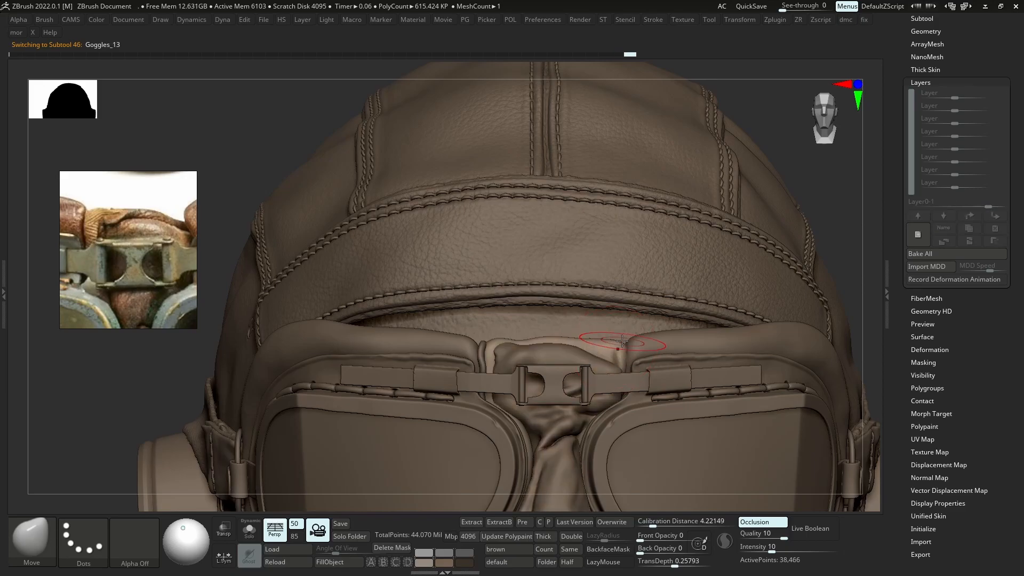
key("s")
left_click_drag(574, 349, 491, 344)
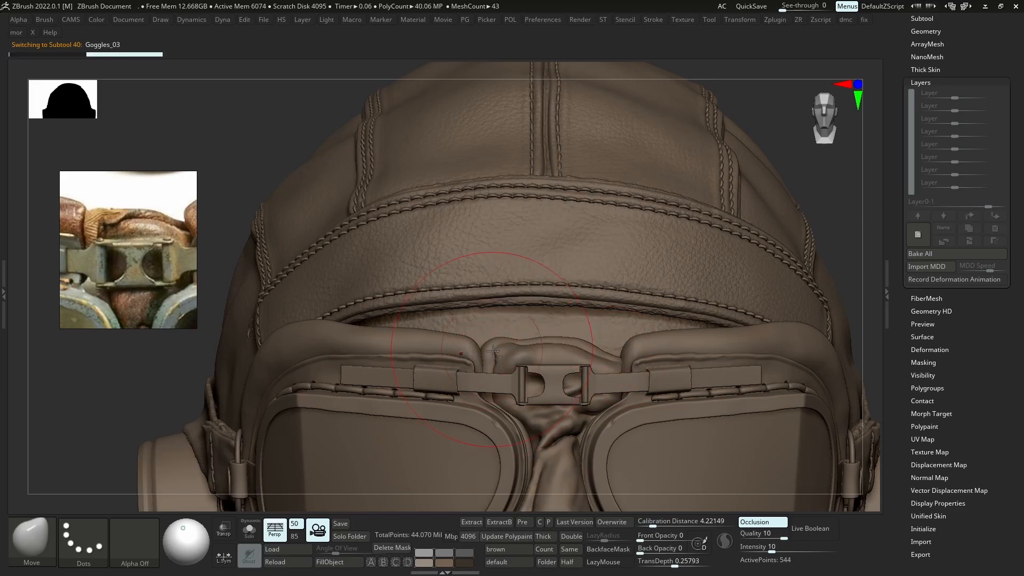
left_click(483, 352, "alt")
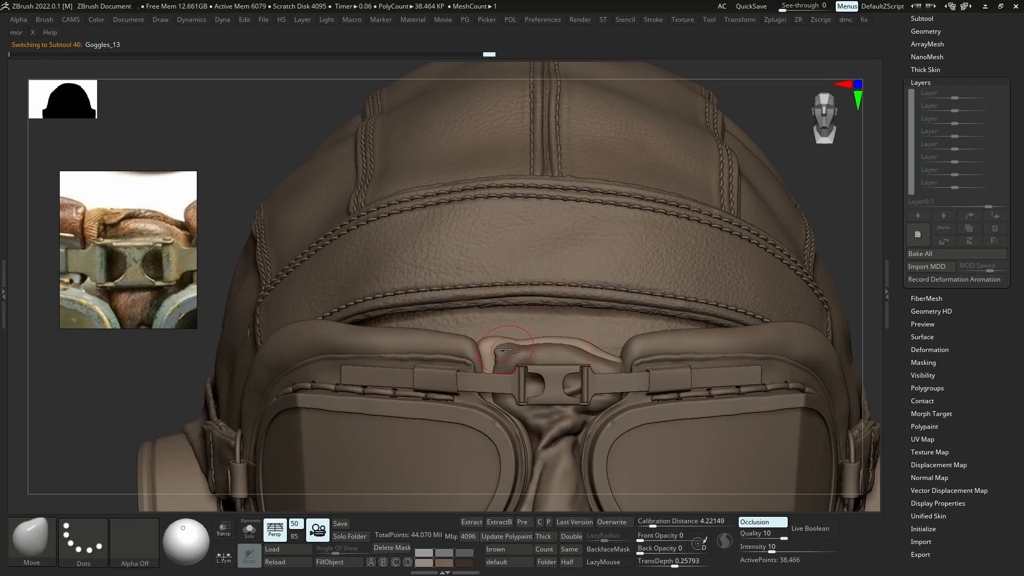
left_click_drag(503, 351, 519, 349)
right_click_drag(536, 352, 448, 333)
mouse_move(558, 295)
left_mouse_down()
mouse_move(537, 281)
mouse_move(515, 288)
left_mouse_up()
left_click_drag(561, 302, 567, 298)
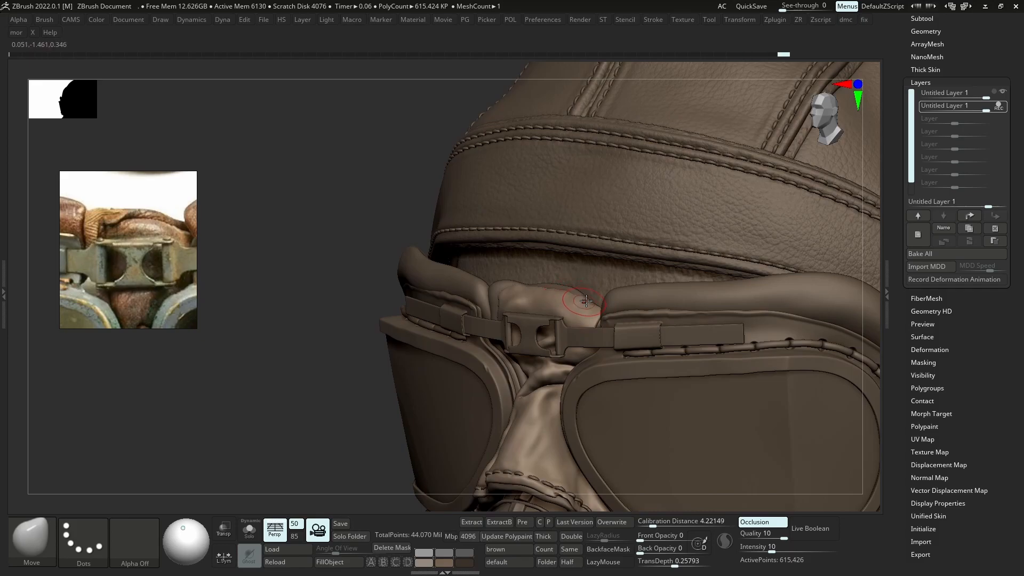
Carve lengthwise creases across the nose panel's upper end above the buckle with DamStandard
key("b")
key("d")
key("s")
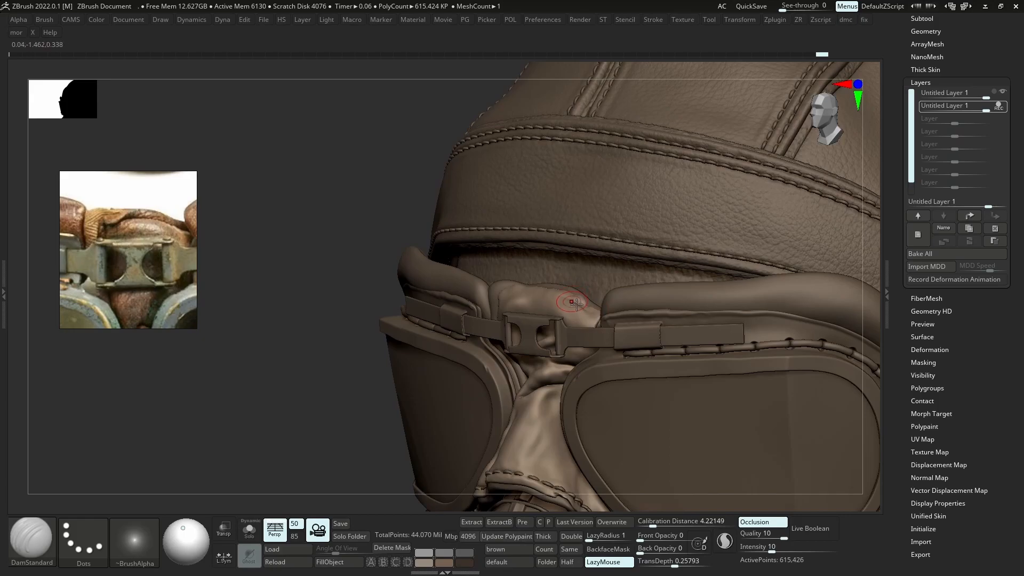
right_click_drag(546, 301, 568, 318)
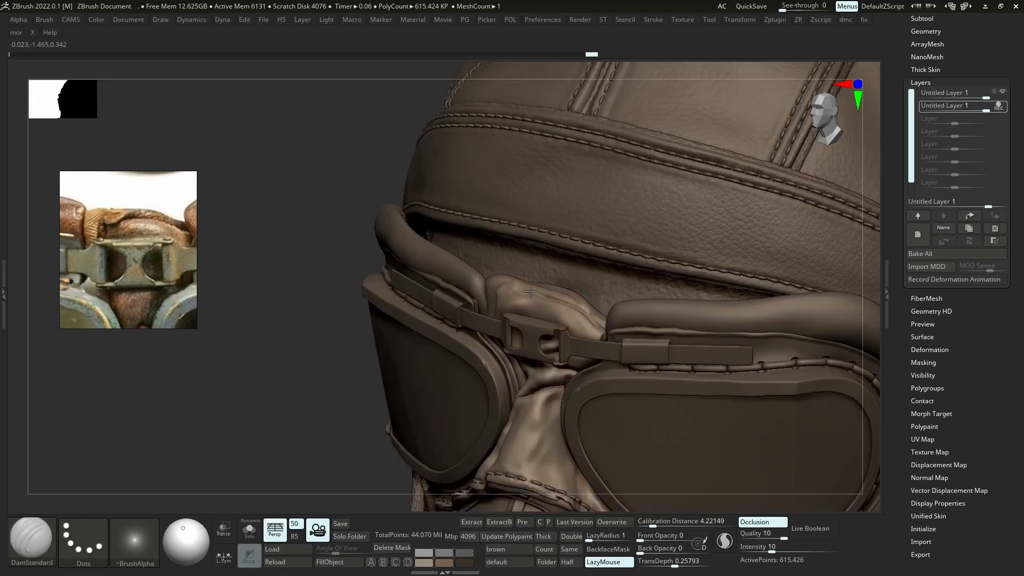
left_click_drag(510, 292, 585, 302)
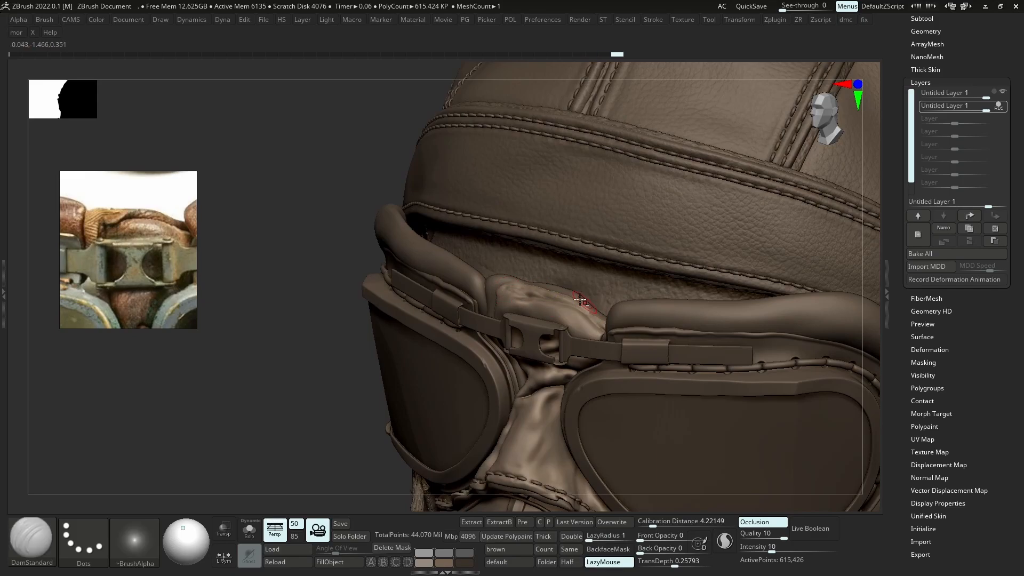
Set SmoothDirection as the smoothing brush and soften the creases on the nose panel's upper end
key("w")
key("b")
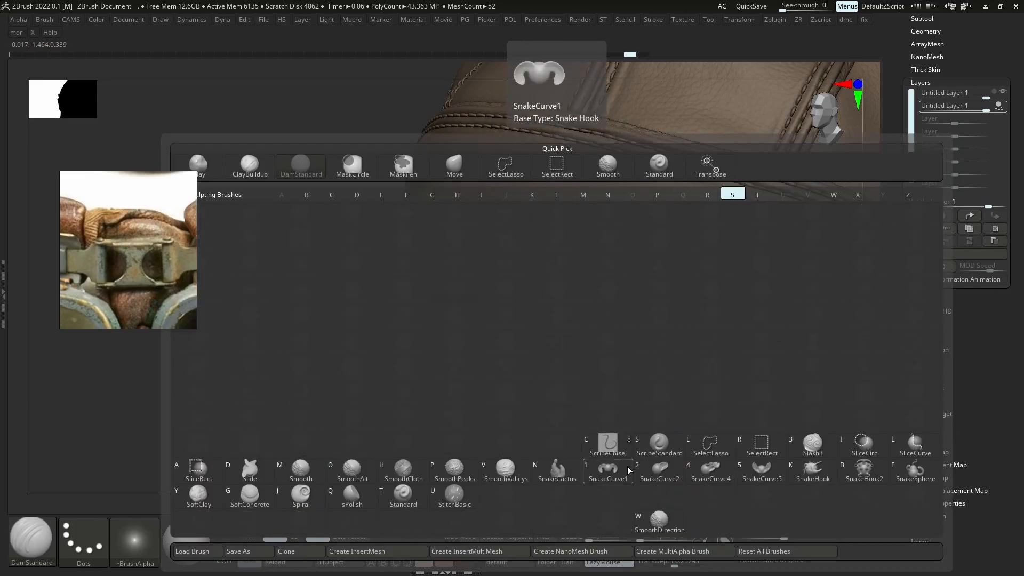
key("s")
key("t")
key("b")
key("s")
key("t")
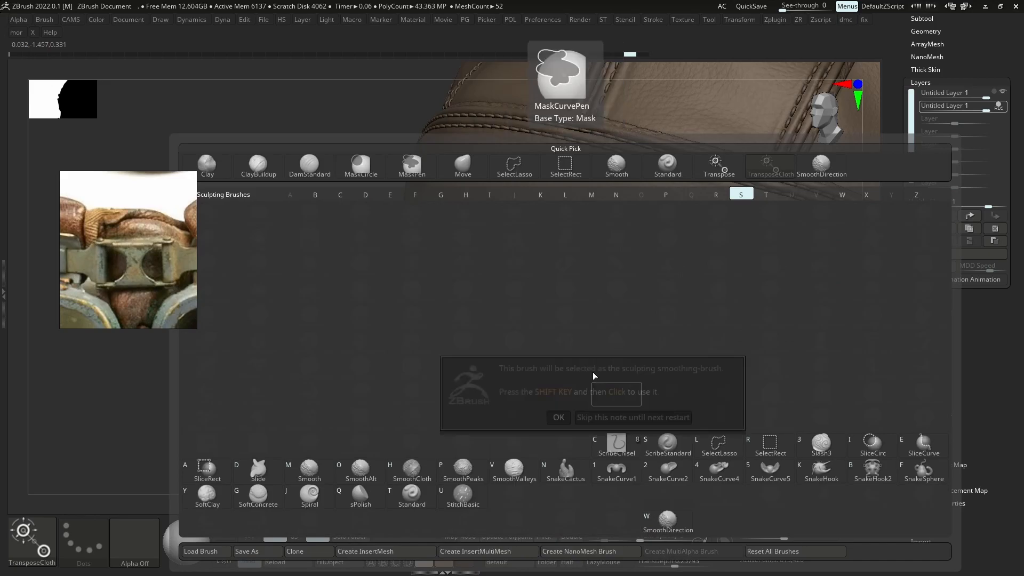
key("shift")
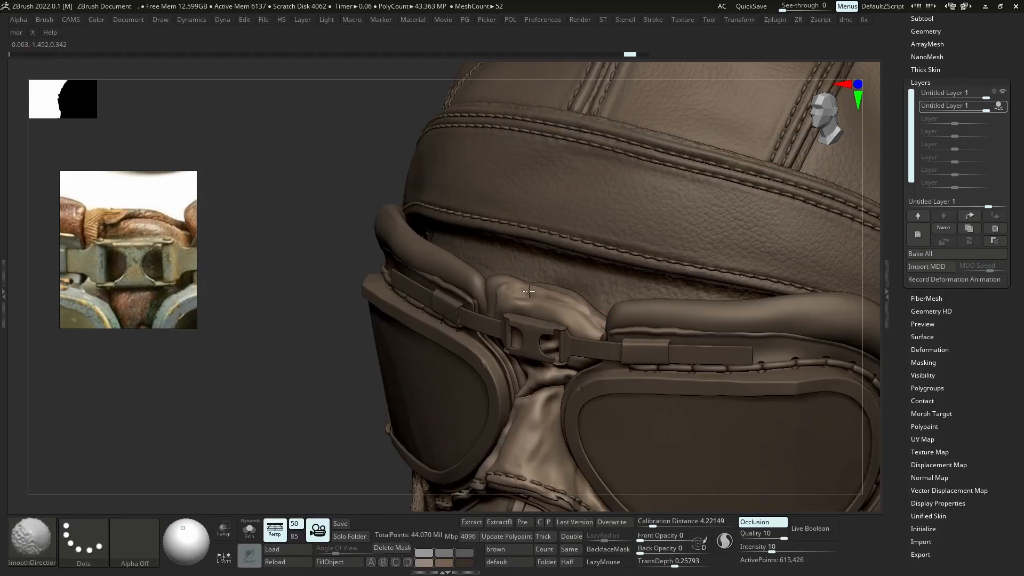
Return to DamStandard and carve more folds on the nose panel's upper end, down toward the buckle and along its side
key("b")
key("d")
key("s")
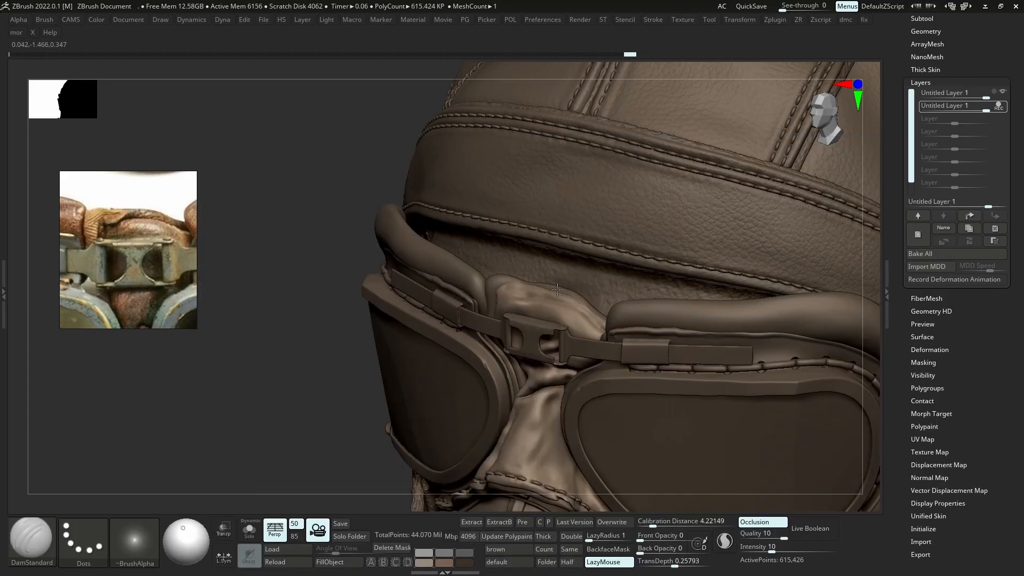
right_click_drag(563, 337, 567, 300, "shift")
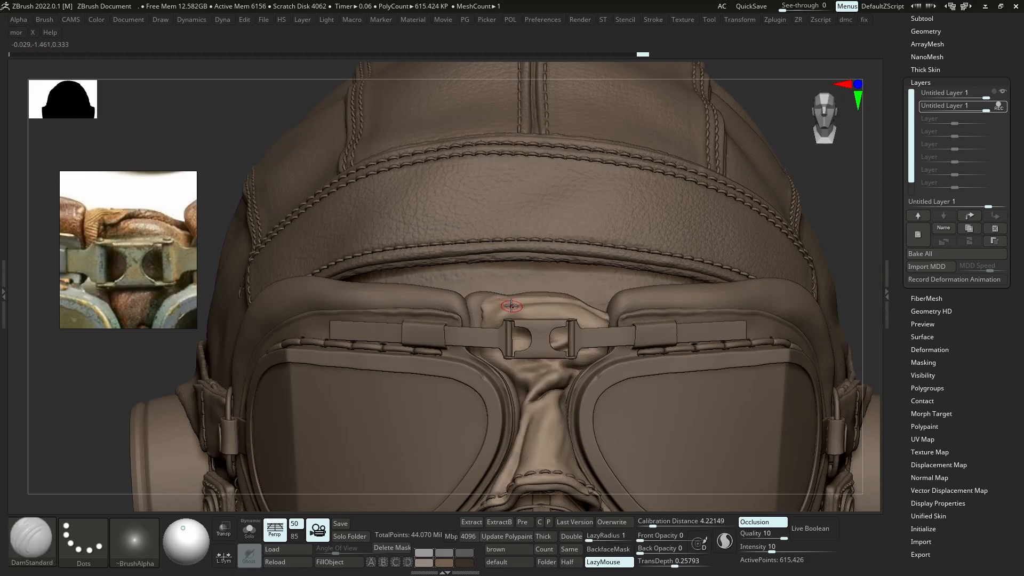
left_click_drag(495, 310, 482, 335, "shift")
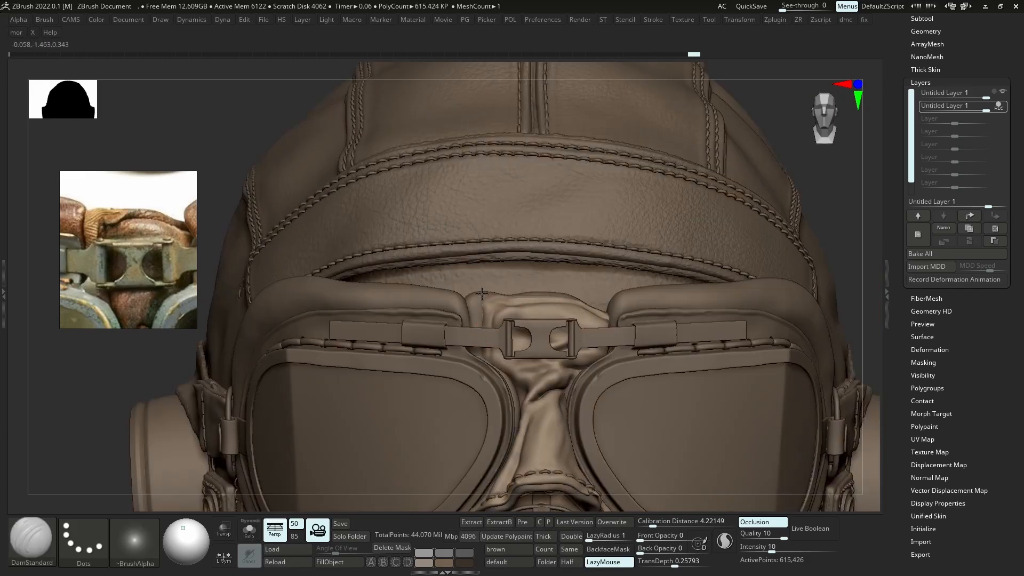
right_click_drag(477, 346, 484, 399)
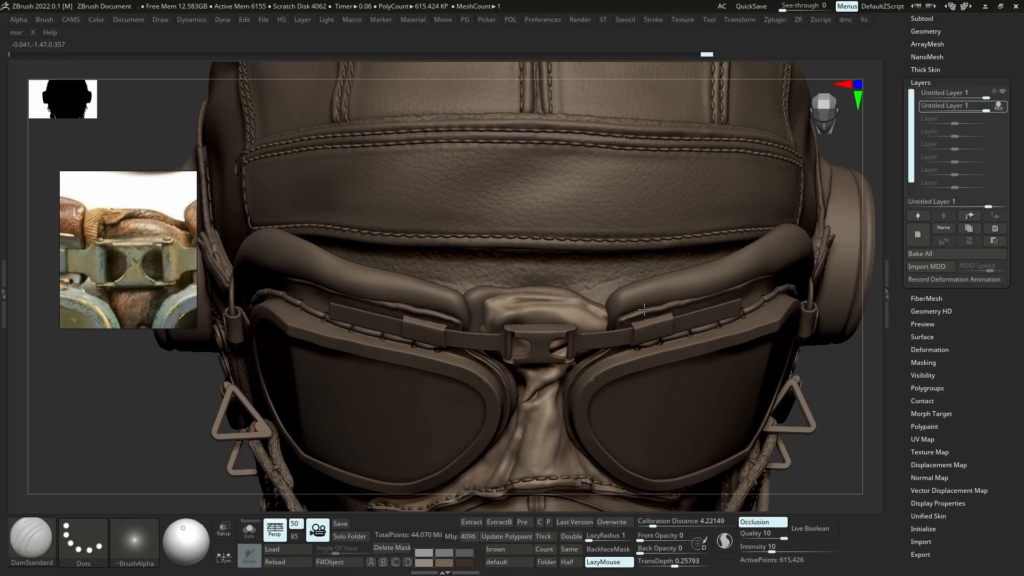
left_click_drag(499, 306, 486, 315)
mouse_move(574, 298)
left_mouse_down()
mouse_move(486, 302)
mouse_move(482, 323)
left_mouse_up()
right_click_drag(480, 347, 483, 299)
left_click_drag(486, 315, 491, 295)
Select the under-layer Goggles_13 and adjust its upper edge behind the buckle with a resized Move brush
mouse_move(487, 392)
right_mouse_down("ctrl")
mouse_move(532, 311)
mouse_move(528, 296)
right_mouse_up("ctrl")
right_click_drag(528, 296, 498, 290)
mouse_move(498, 291)
right_mouse_down("ctrl")
mouse_move(495, 316)
mouse_move(528, 314)
right_mouse_up("ctrl")
left_click(453, 314, "alt")
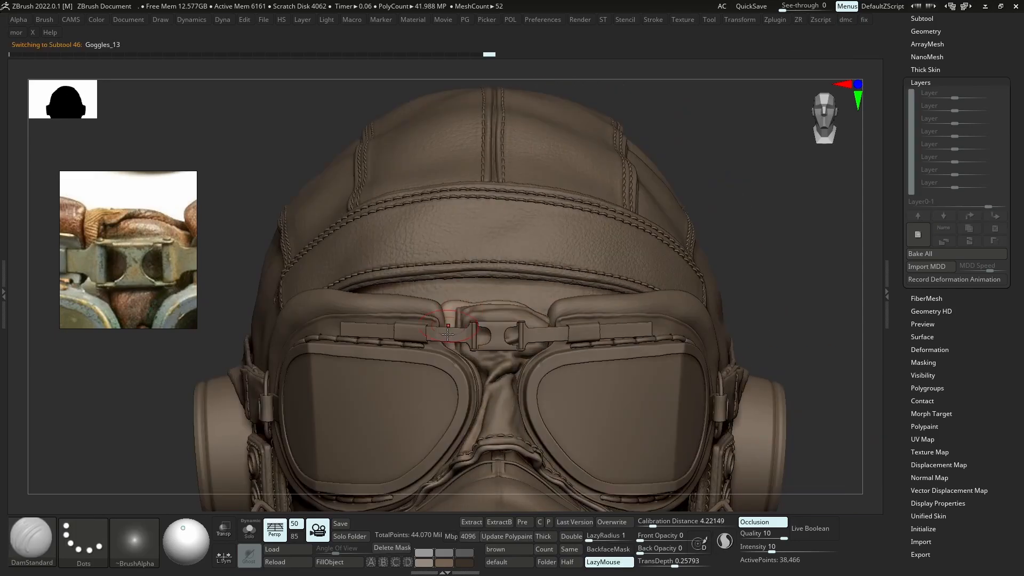
key("b")
key("m")
key("v")
key("s")
key("s")
left_click_drag(510, 313, 504, 312)
key("s")
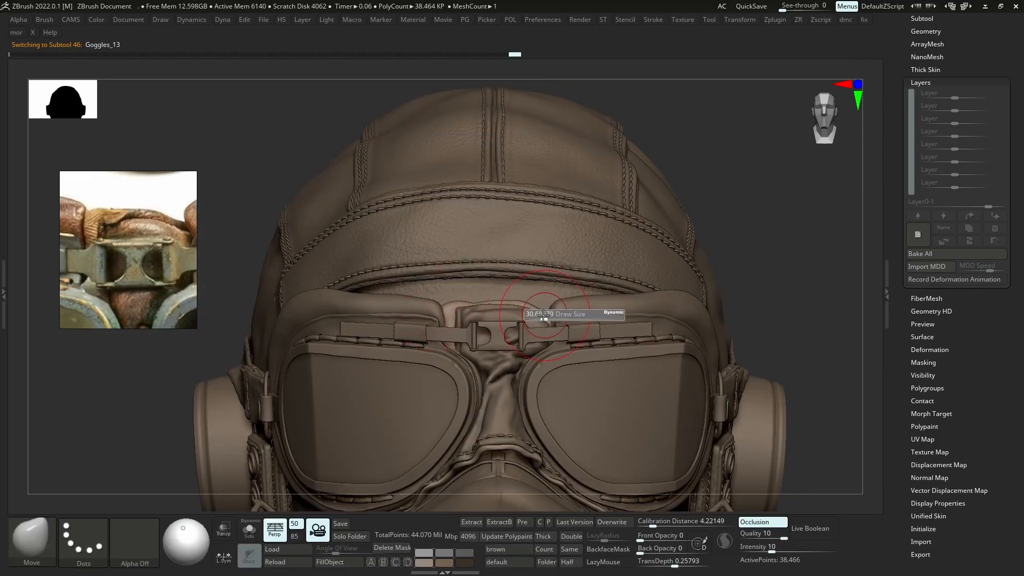
Review the goggles and the whole helmet from the front, selecting Goggles_07 and the mask part Mask_09
right_click_drag(469, 298, 496, 170, "ctrl")
left_click(512, 298, "alt")
key("f")
left_click(424, 330, "alt")
key("s")
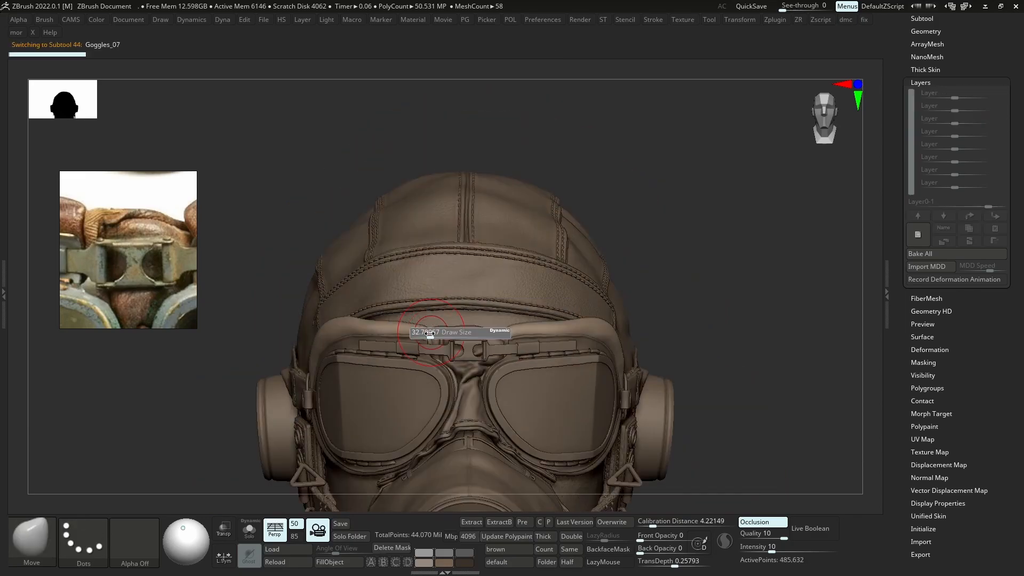
right_click_drag(431, 332, 433, 294, "ctrl")
left_click(463, 349, "alt")
right_click_drag(474, 261, 483, 312, "ctrl")
right_click_drag(482, 312, 472, 294, "alt")
right_click_drag(447, 209, 493, 267, "ctrl")
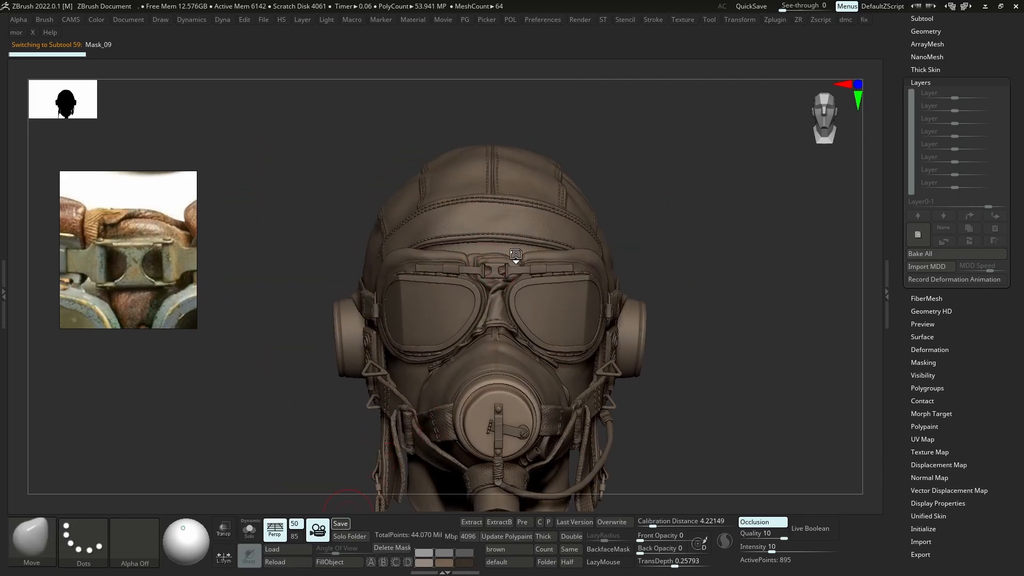
Turn off perspective and stamp a snapshot of the helmet on the canvas beside the live model
scroll(111, 230, "down", 5)
key("p")
right_click_drag(696, 285, 700, 253, "ctrl")
right_click_drag(699, 254, 754, 259, "alt")
key("shift+s")
right_click_drag(755, 258, 520, 257, "alt")
Load save file 113 from the Trigon Toolbox save history to compare with the snapshot, and reload the last version
left_click(4, 292)
right_click_drag(128, 250, 297, 176)
left_click(43, 266)
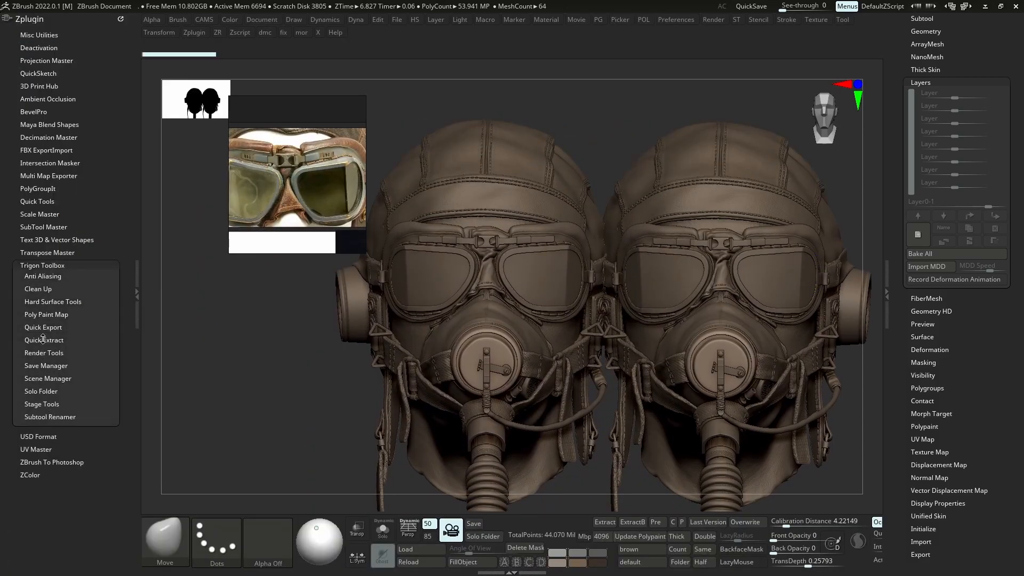
left_click(46, 365)
left_click(36, 389)
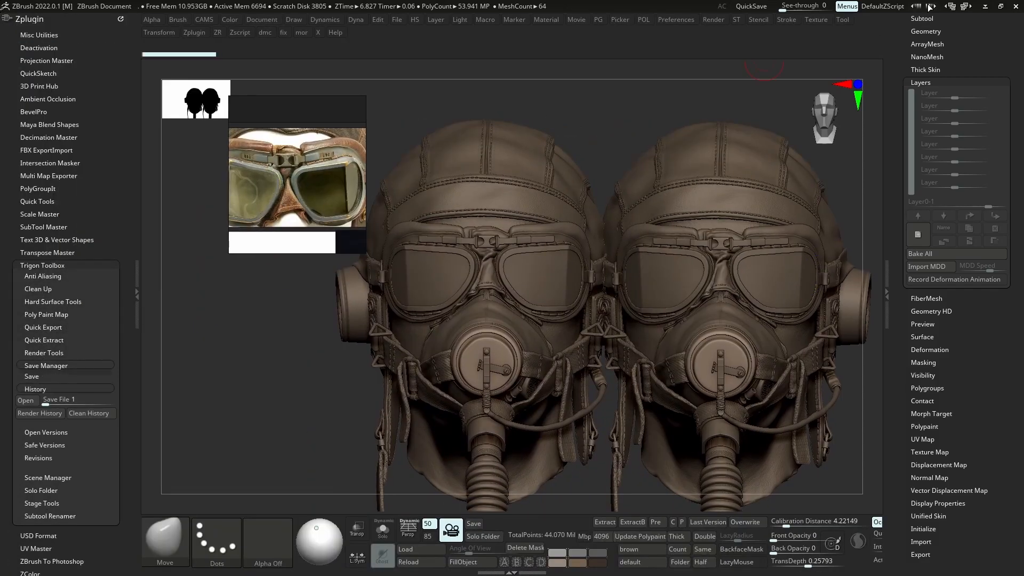
left_click(925, 20)
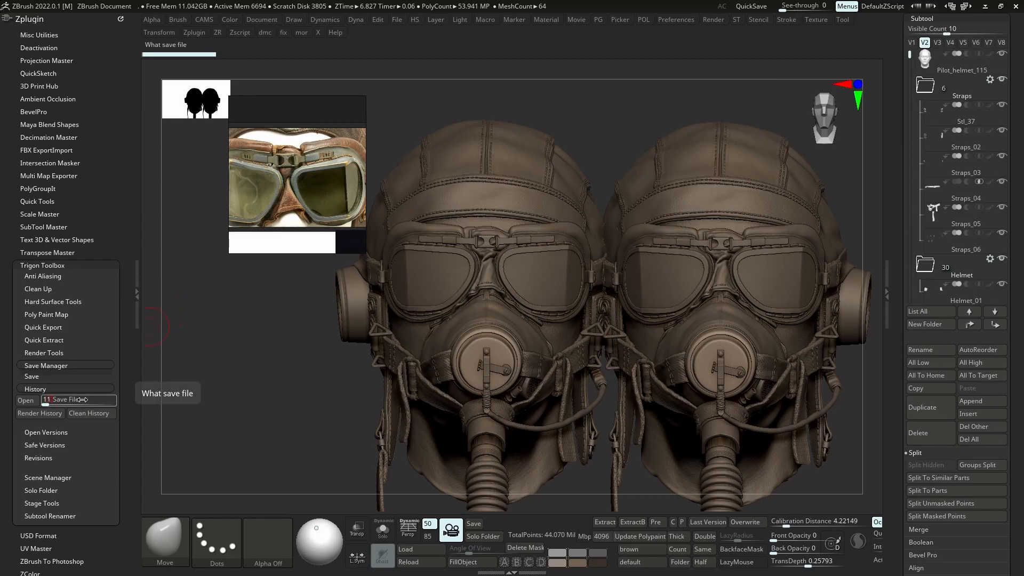
left_click(36, 413)
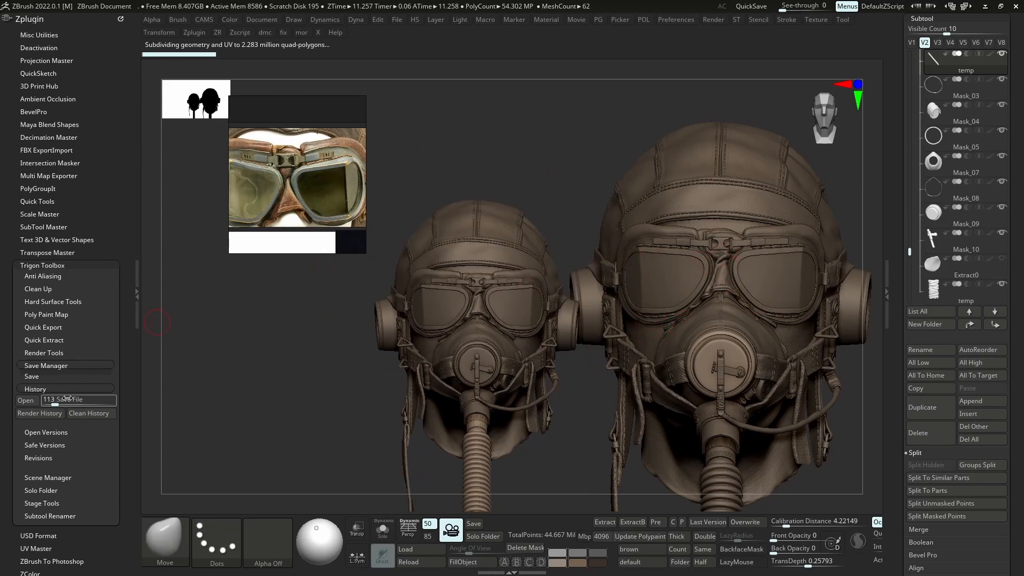
left_click(42, 376)
left_click(55, 388)
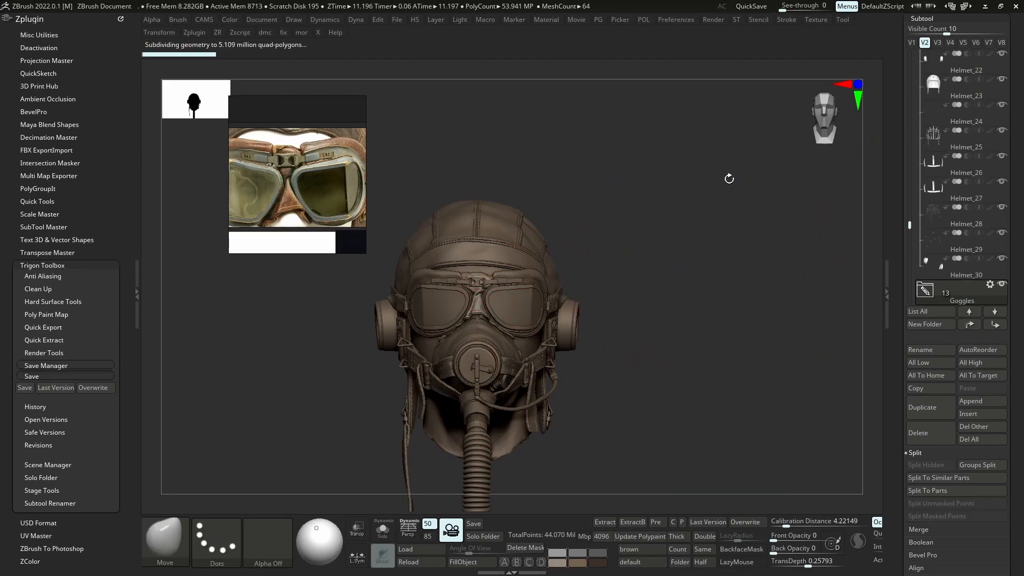
Switch through the saved subtool visibility sets to review the helmet, mask and nose piece combinations, ending on visibility set 4
left_click(938, 42)
left_click(949, 42)
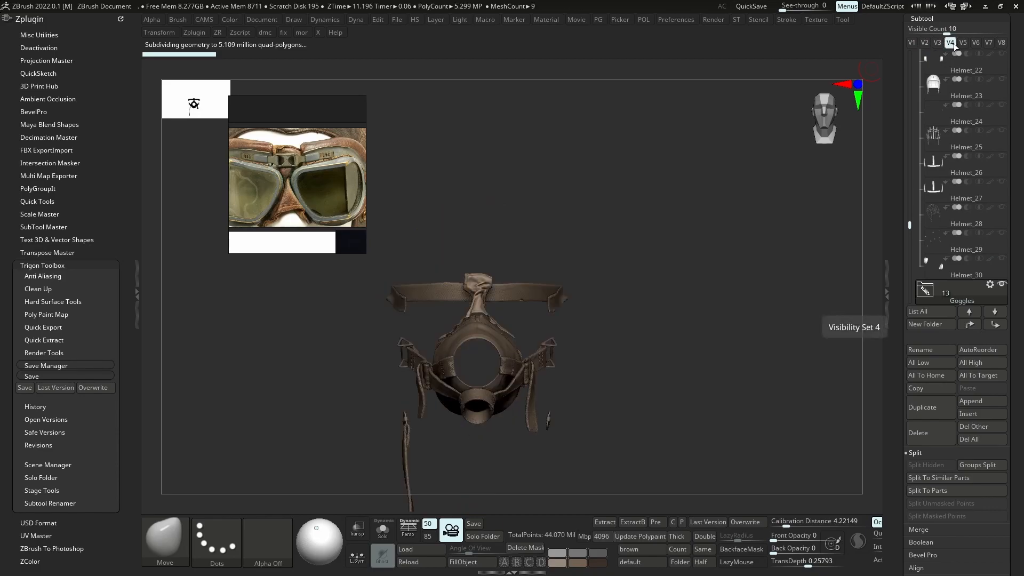
left_click(938, 42)
left_click(912, 42)
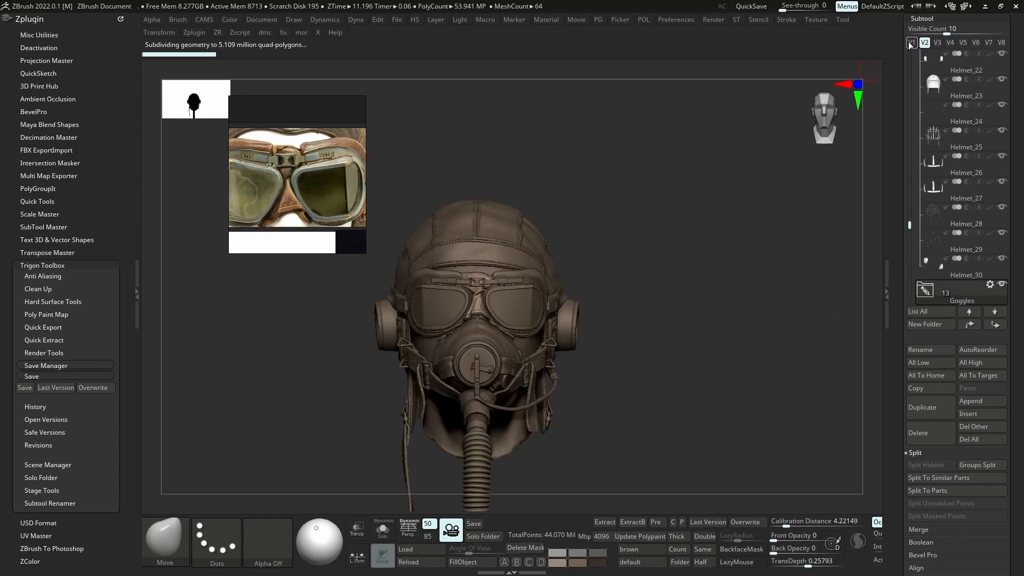
left_click(963, 42)
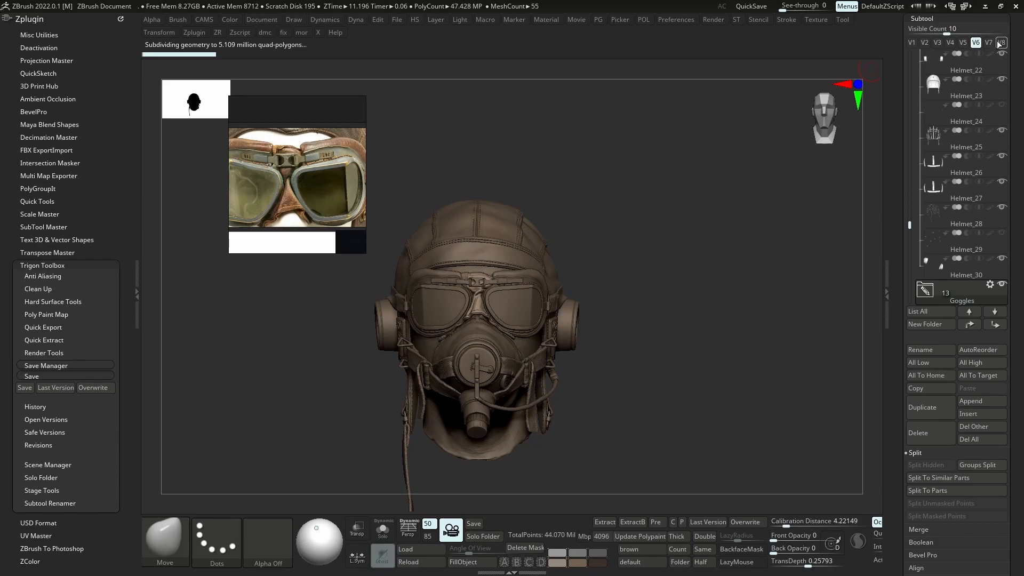
left_click(1001, 43)
left_click(976, 42)
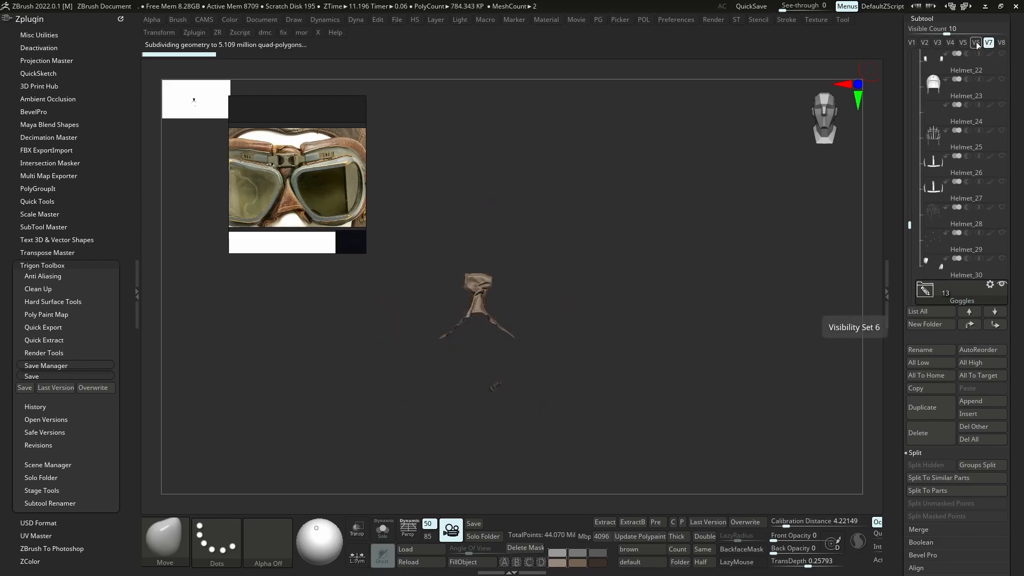
left_click(965, 43)
left_click(950, 42)
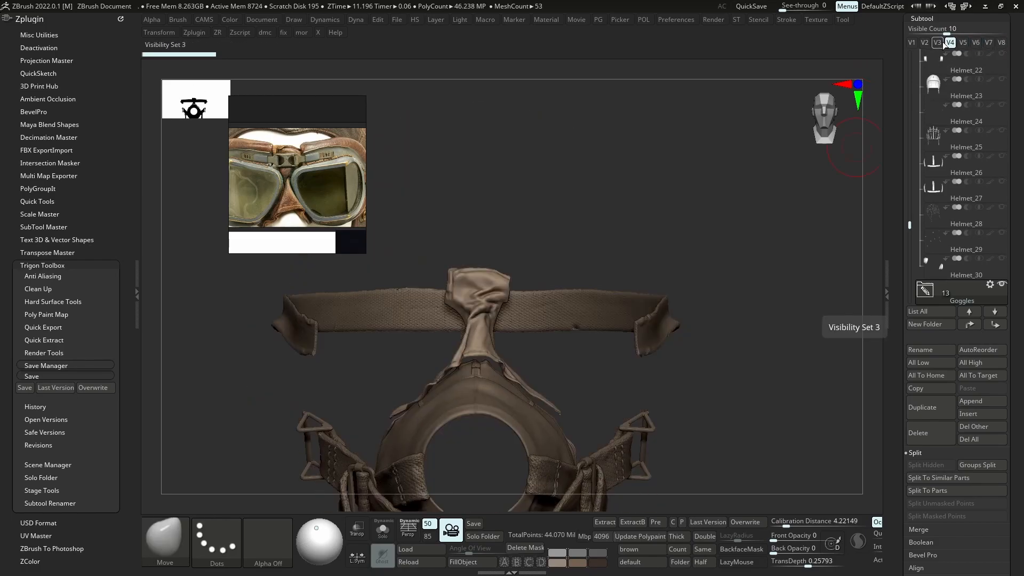
Show the remaining helmet parts again and hide the helmet around the goggles and mask with nose piece Goggles_08 selected
left_click(1002, 285, "shift")
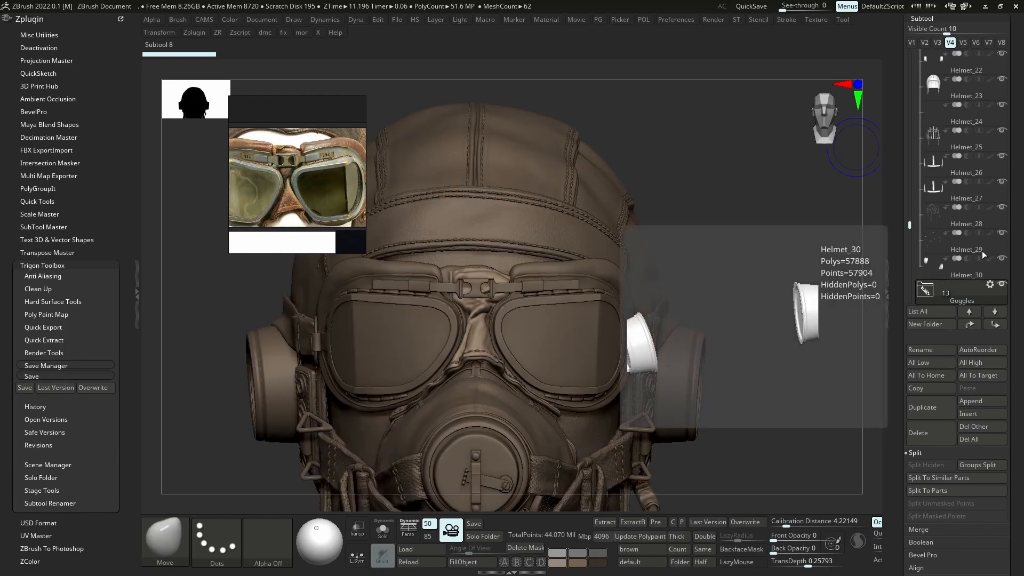
left_click(934, 217)
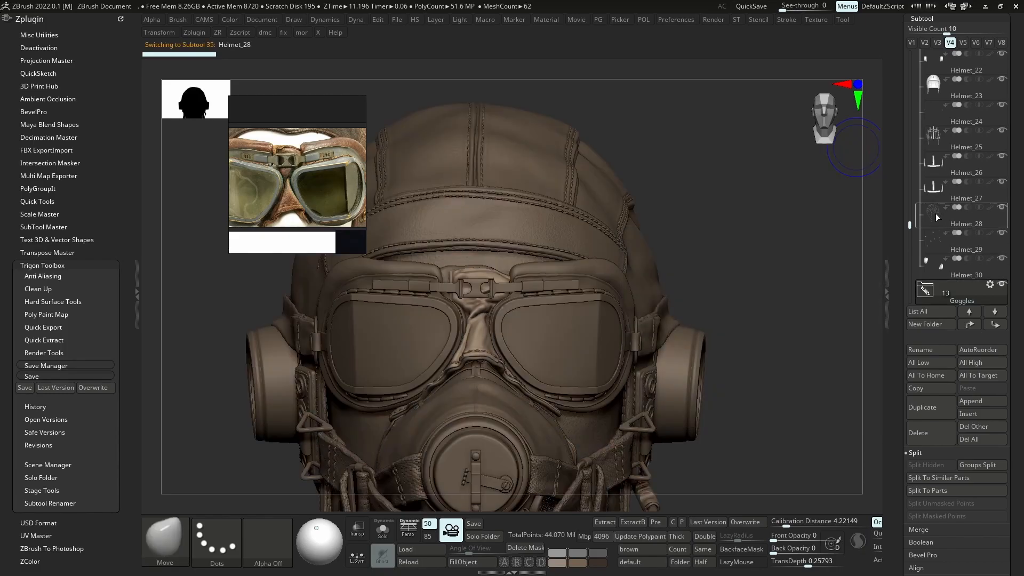
left_click(476, 319, "alt")
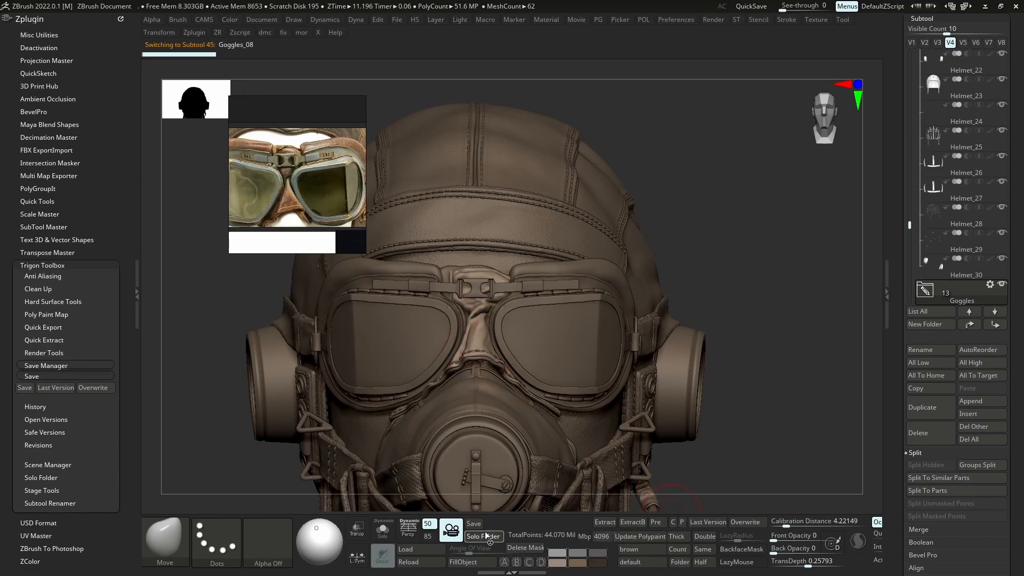
left_click(630, 358, "alt")
left_click(629, 357, "alt")
left_click(629, 357, "alt")
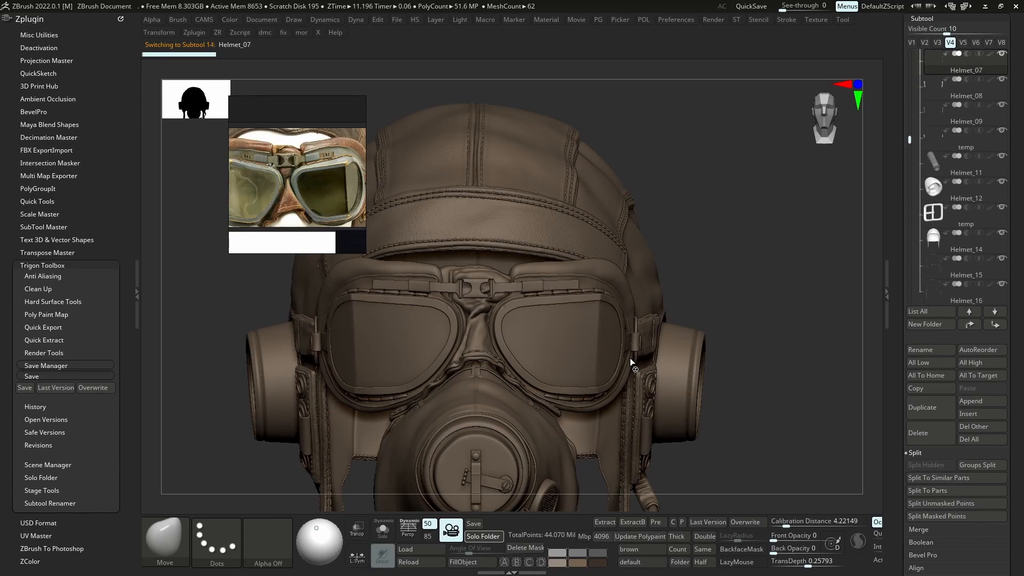
left_click(629, 357, "alt")
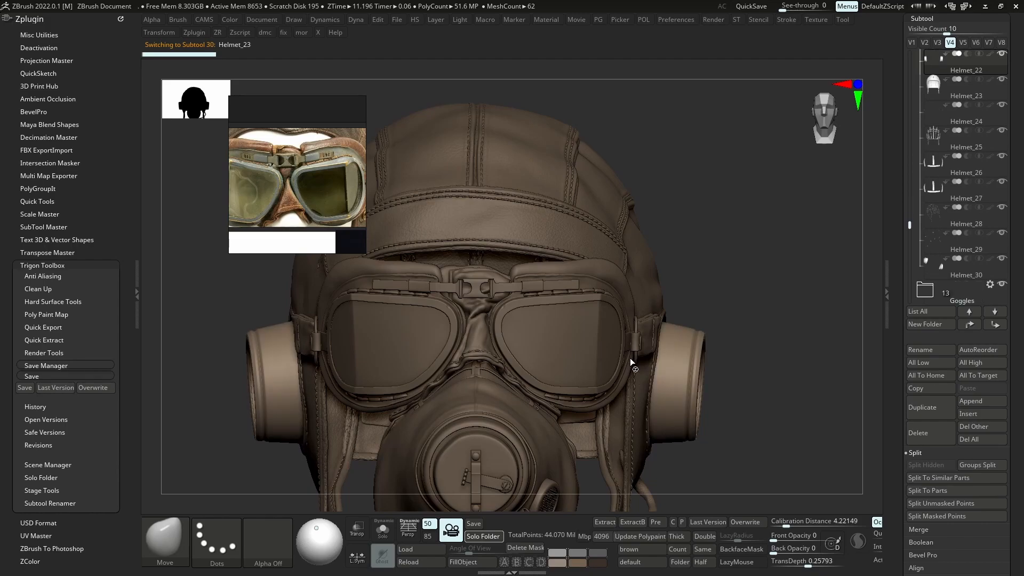
left_click(629, 357, "alt")
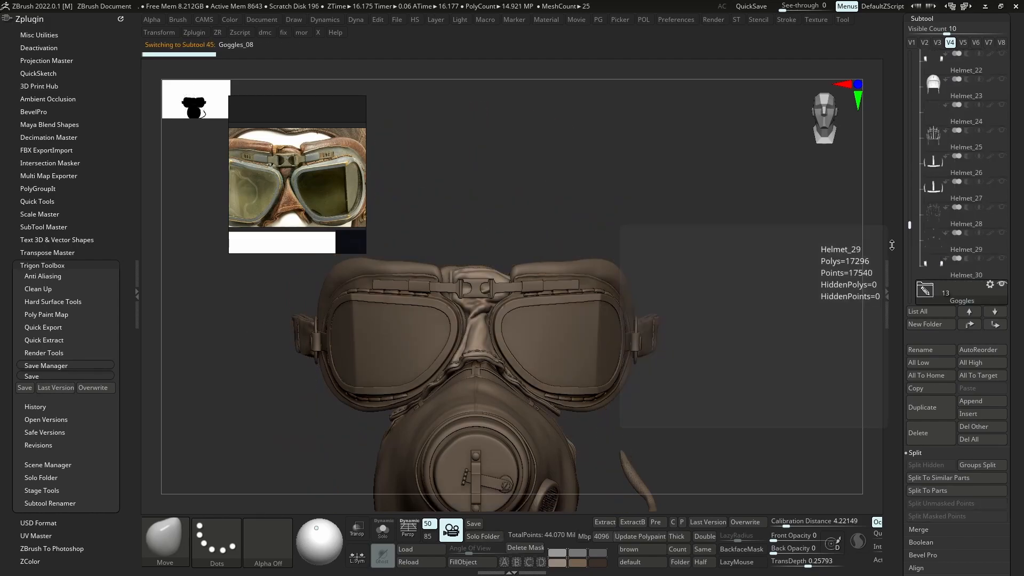
Isolate the goggles by hiding the Mask folder, and expand the Goggles folder to select Goggles_02
scroll(939, 235, "down", 1)
left_click(939, 230)
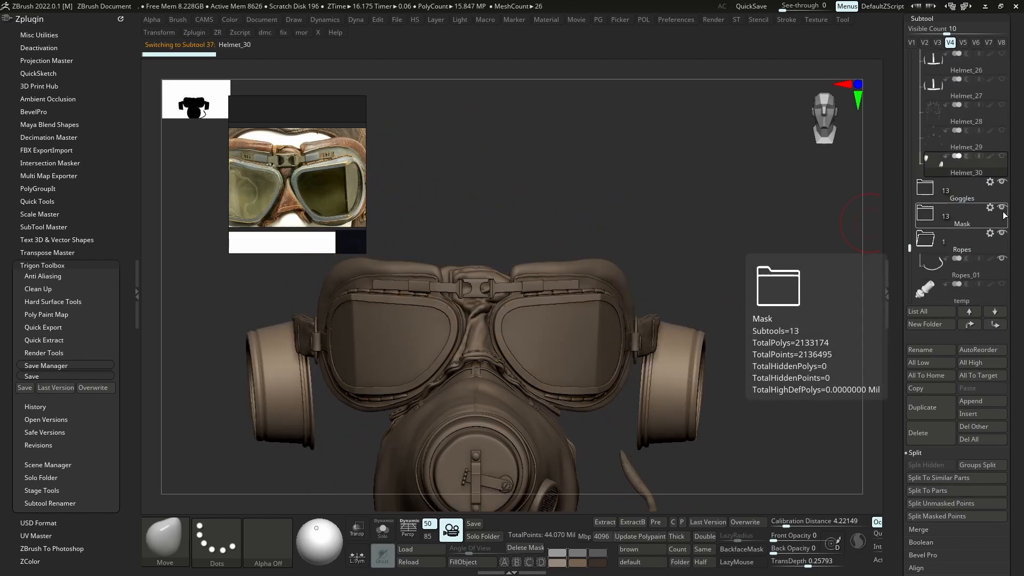
left_click(1003, 208)
left_click(925, 187)
left_click(934, 245)
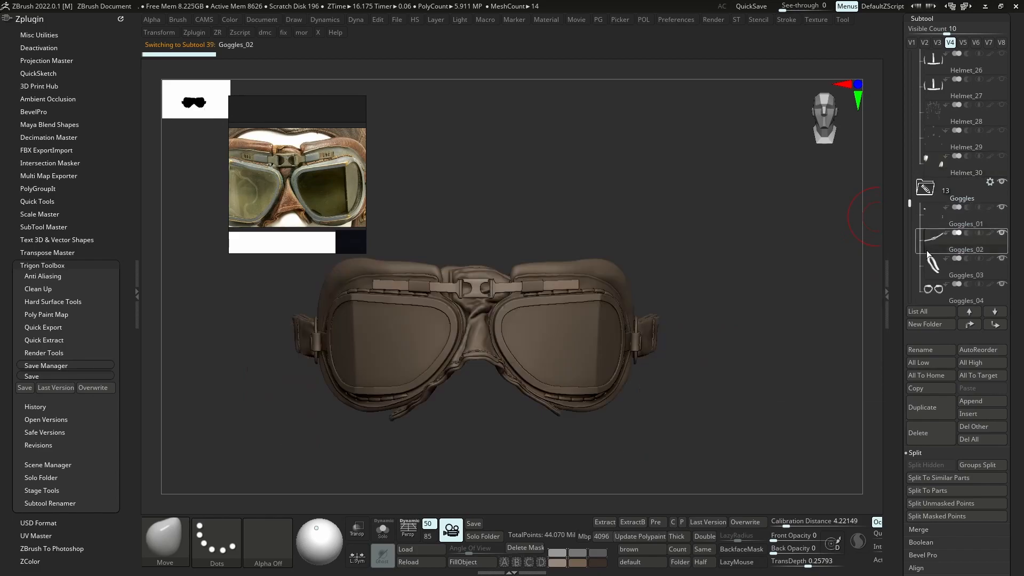
Enlarge the buckle area in the reference image and select the nose piece Goggles_08 with the DamStandard brush
right_click_drag(521, 336, 487, 256, "ctrl")
left_click(479, 237, "alt")
mouse_move(441, 114)
right_mouse_down("ctrl")
mouse_move(573, 340)
mouse_move(492, 230)
right_mouse_up("ctrl")
left_click(492, 230, "alt")
scroll(299, 145, "up", 8)
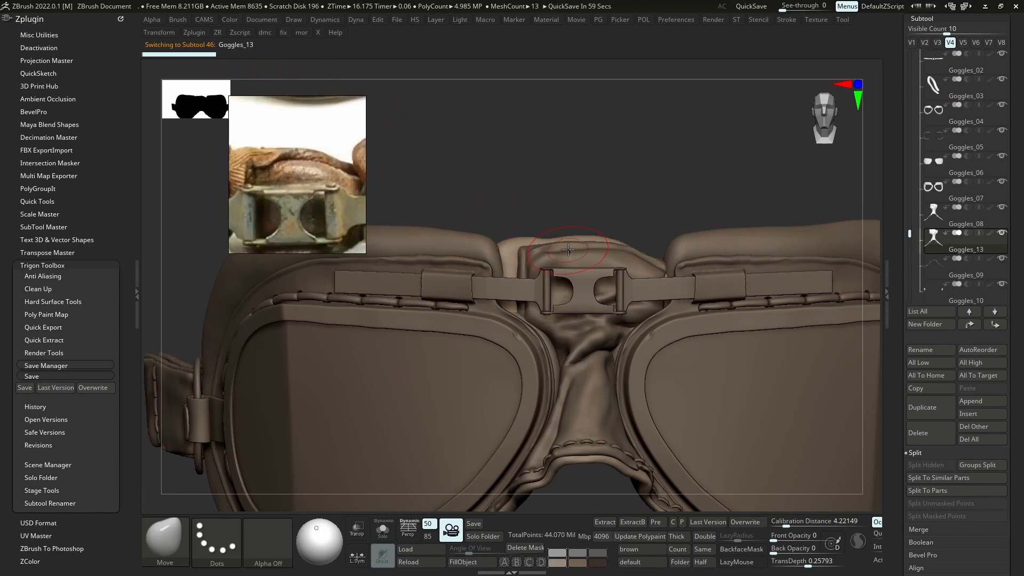
key("b")
key("d")
key("s")
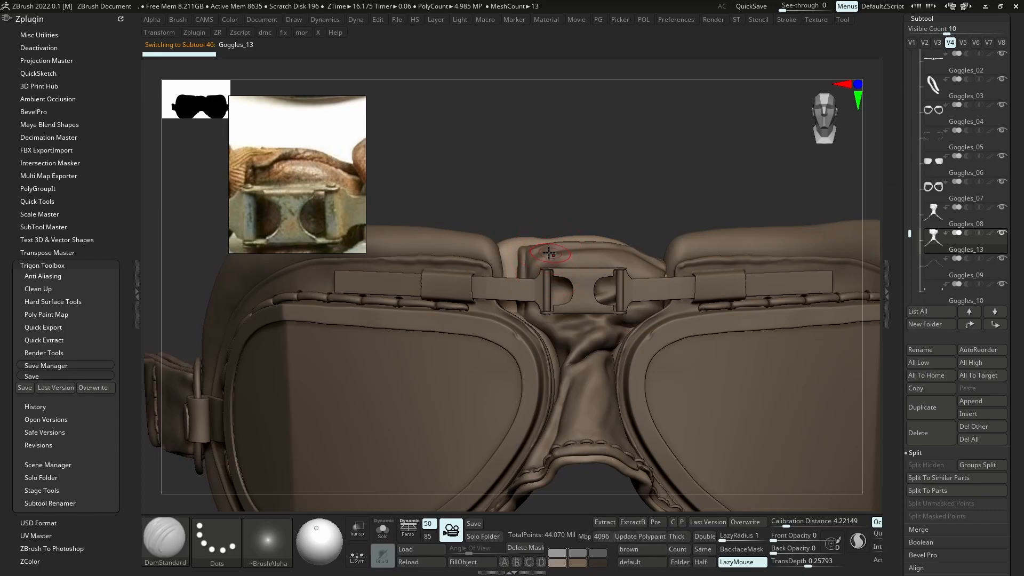
left_click(555, 254, "alt")
right_click_drag(548, 240, 551, 251)
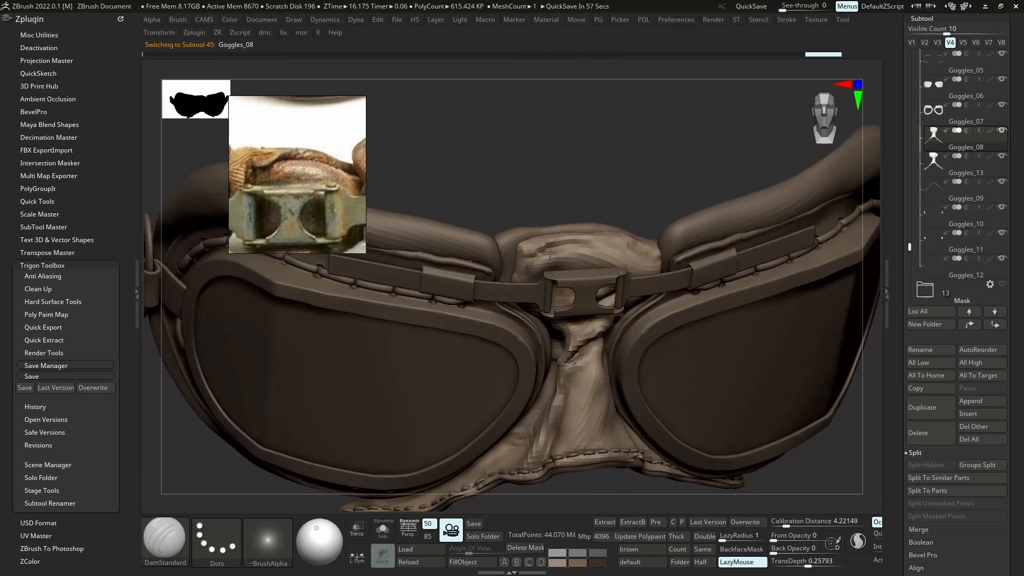
Build up the fold at the nose piece's upper left corner with a small ClayBuildup brush
key("b")
key("b")
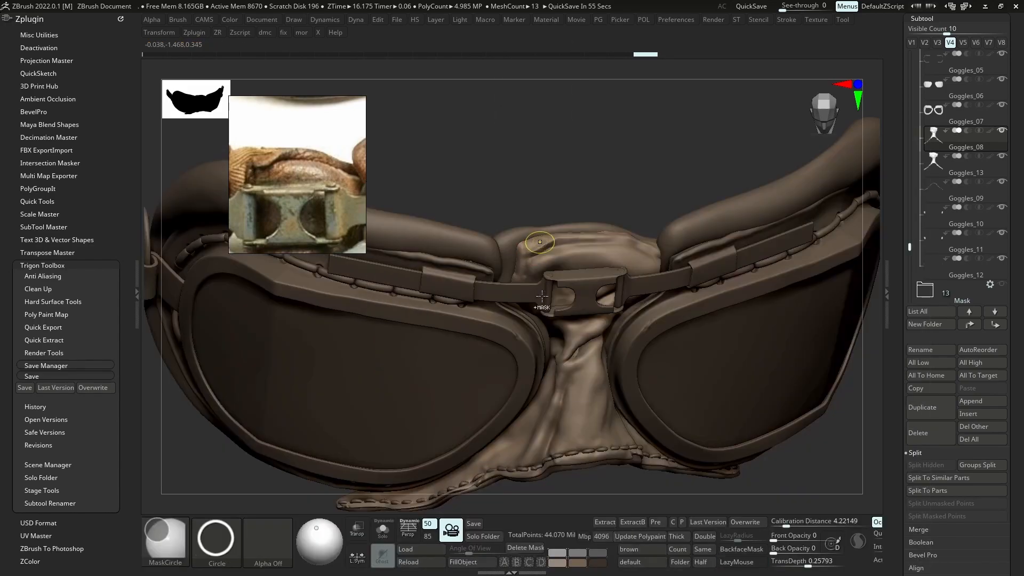
key("[")
key("[")
key("[")
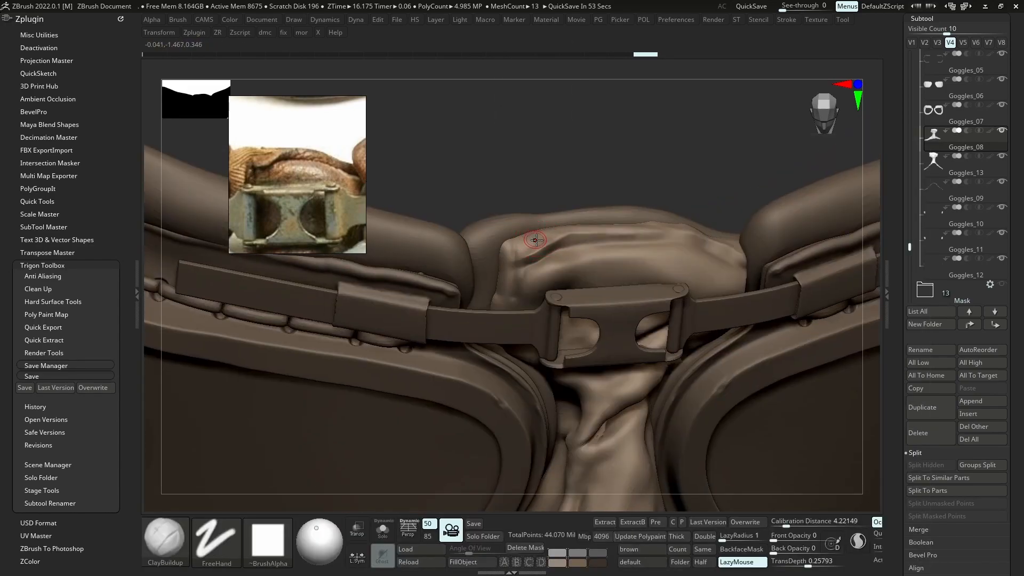
key("s")
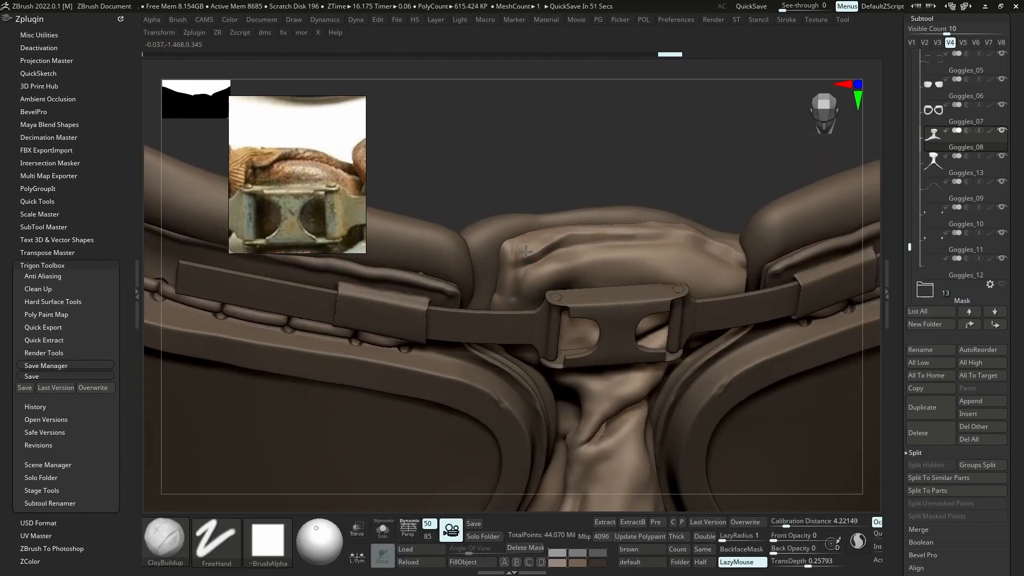
right_click_drag(555, 237, 555, 252)
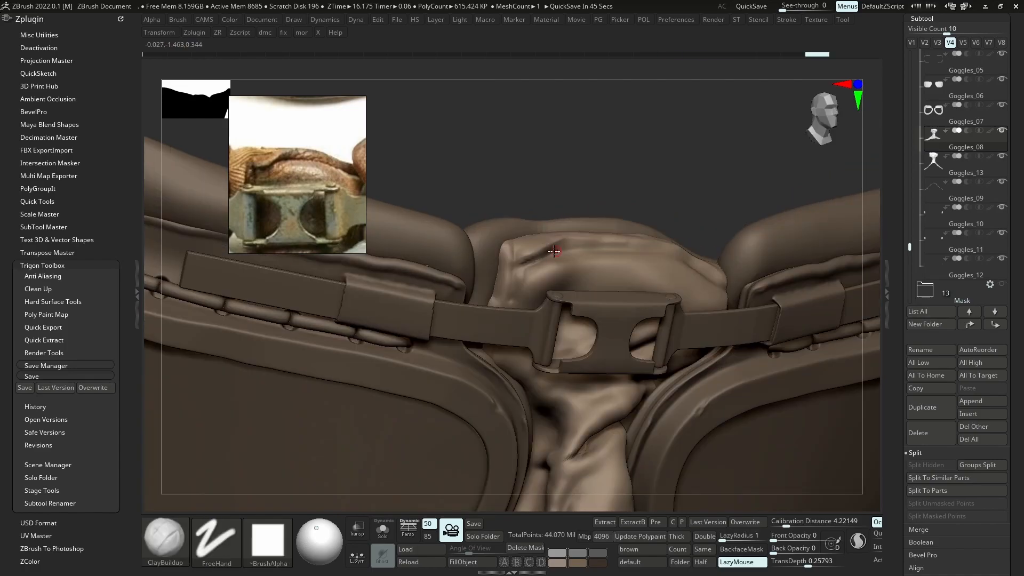
Carve a crease along the upper fold of Goggles_08 above the buckle with a resized DamStandard brush
key("b")
key("d")
key("s")
key("s")
left_click_drag(530, 264, 633, 249)
mouse_move(633, 249)
right_mouse_down()
mouse_move(683, 256)
mouse_move(678, 268)
right_mouse_up()
mouse_move(683, 267)
left_mouse_down()
mouse_move(709, 260)
mouse_move(733, 273)
left_mouse_up()
Bake all layers of Goggles_08 and subdivide its mesh once
right_click_drag(683, 284, 674, 194, "ctrl")
mouse_move(675, 194)
right_mouse_down()
mouse_move(670, 156)
mouse_move(703, 426)
right_mouse_up()
key("ctrl+d")
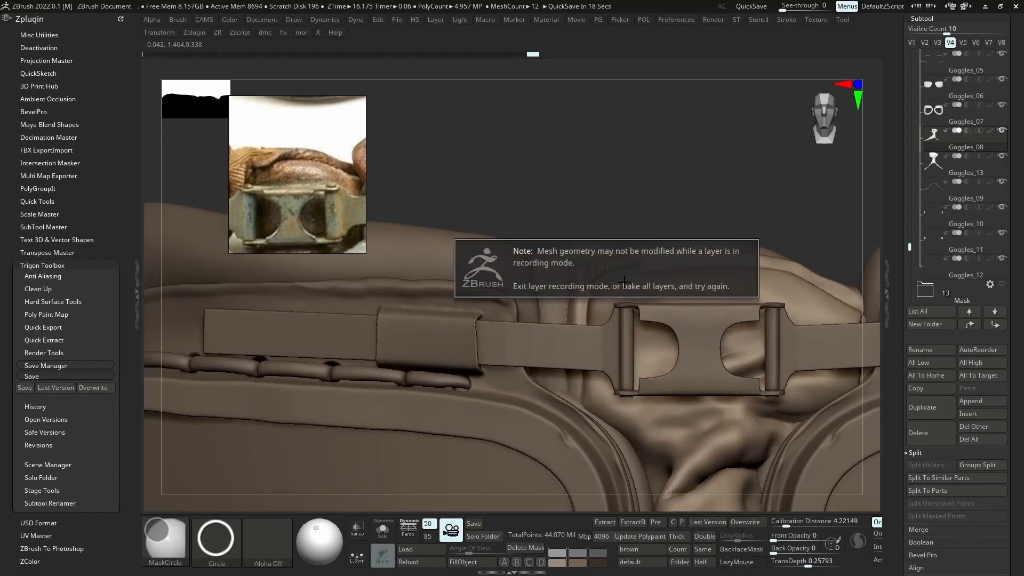
left_click_drag(1016, 519, 1013, 346)
left_click(928, 526)
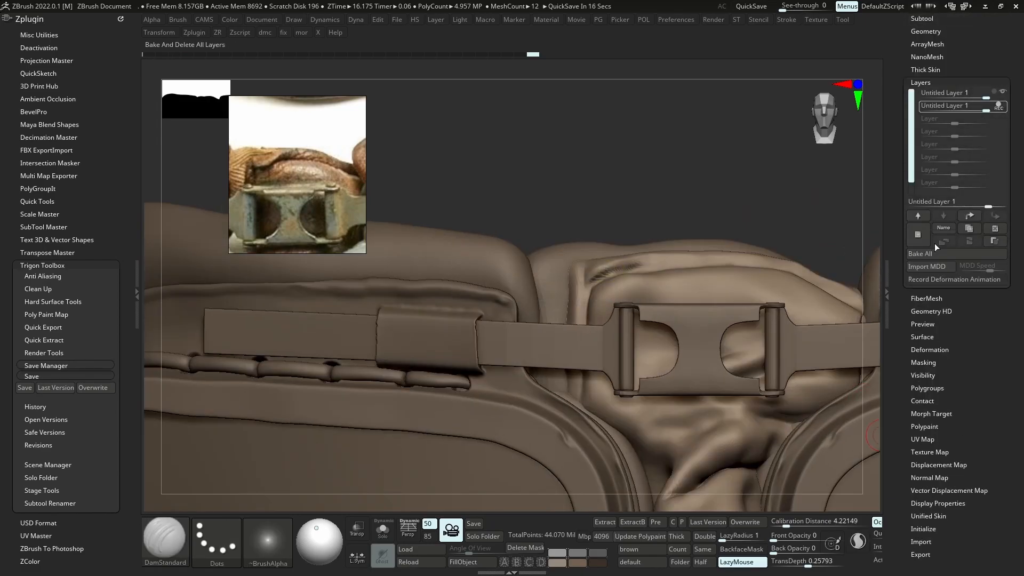
left_click(918, 233)
left_click(942, 255)
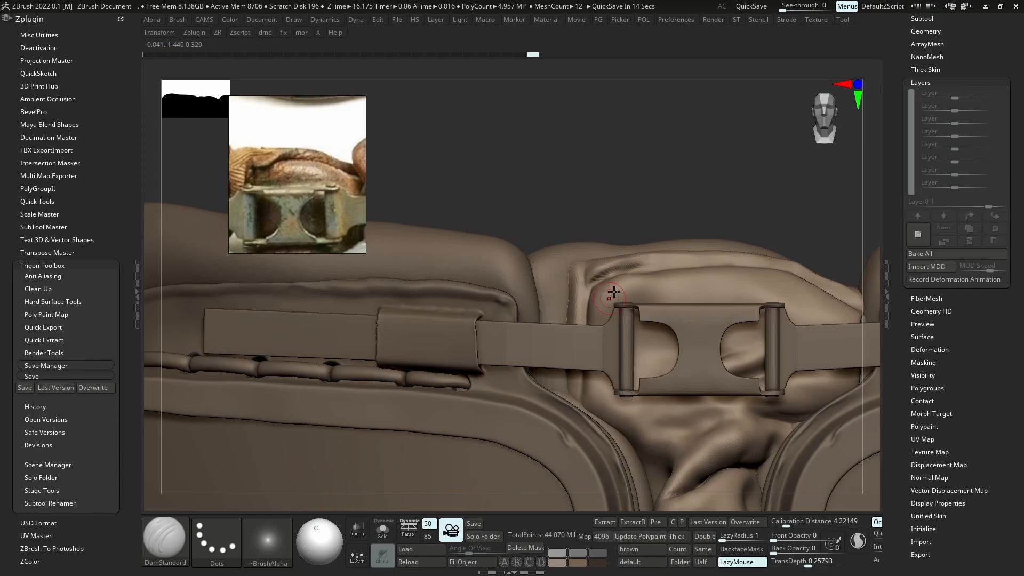
key("ctrl+d")
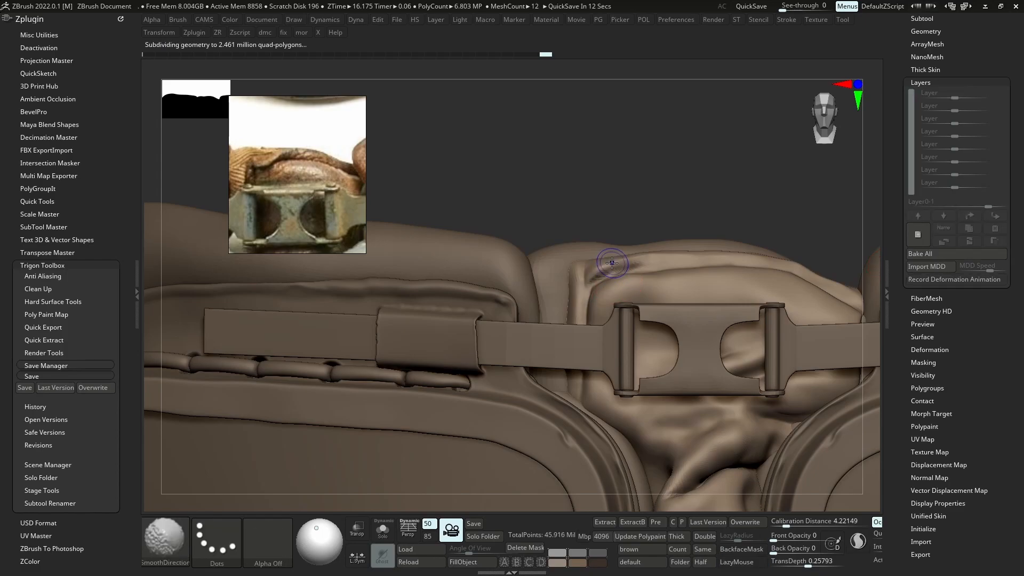
Smooth the crease at the nose piece's upper left corner and solo Goggles_08
left_click_drag(619, 267, 599, 271)
right_click_drag(599, 271, 614, 265)
key("alt+s")
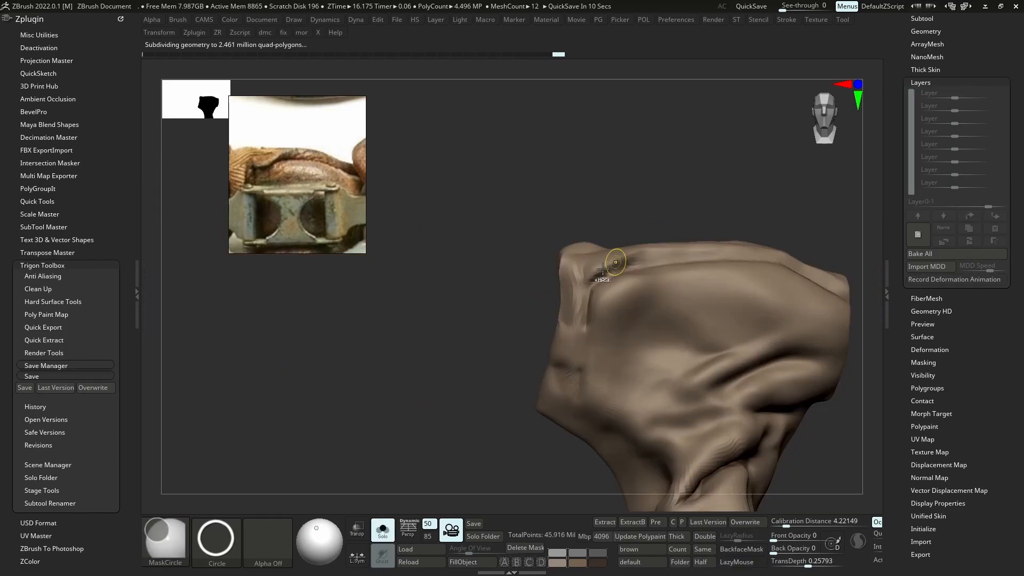
Mask the small fold at the nose piece's upper left corner with the MaskPen brush and invert the mask
left_click(163, 533, "ctrl")
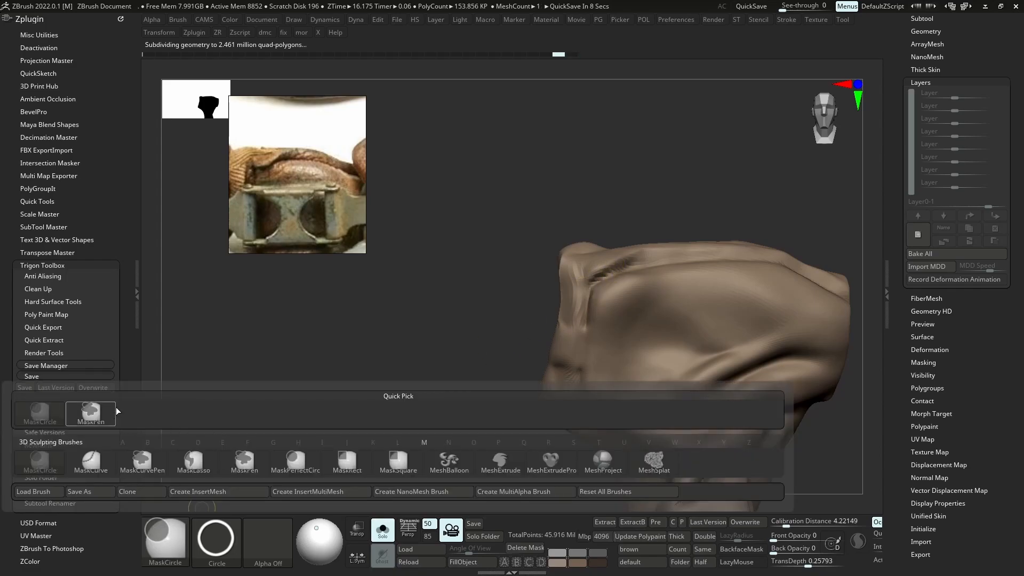
left_click(100, 413, "ctrl")
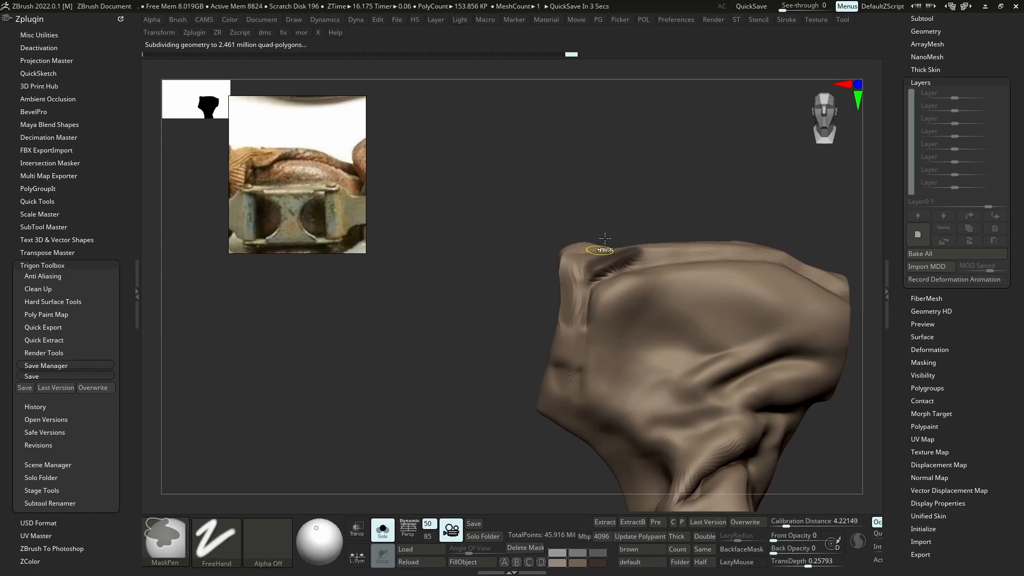
left_click(638, 221, "ctrl")
Pull the unmasked corner fold into an overlapping flap with the Move brush and invert the mask back
right_click_drag(630, 254, 660, 260)
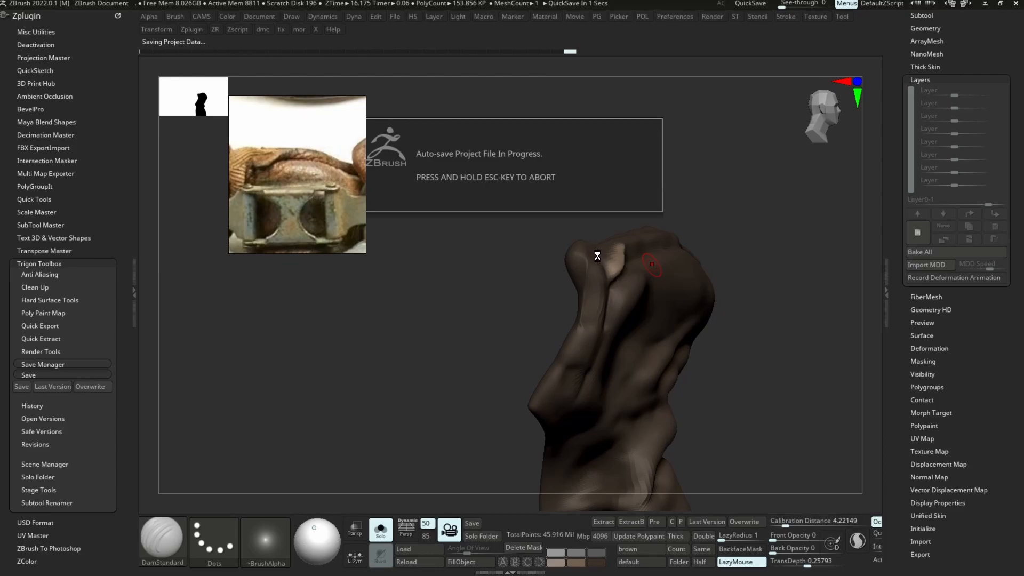
key("b")
key("m")
key("v")
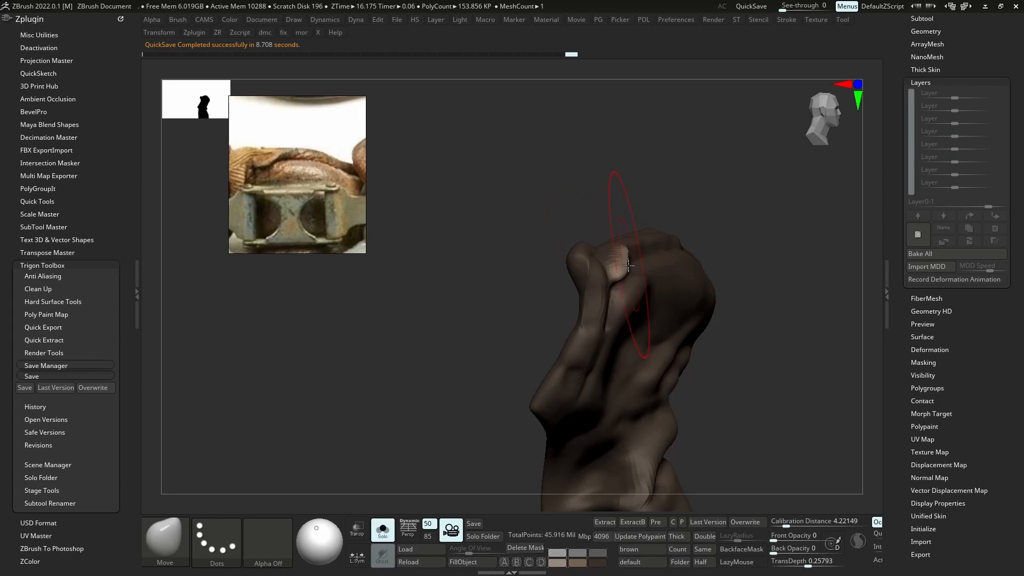
right_click_drag(632, 286, 630, 231)
left_click(631, 229, "ctrl")
right_click_drag(619, 302, 598, 289)
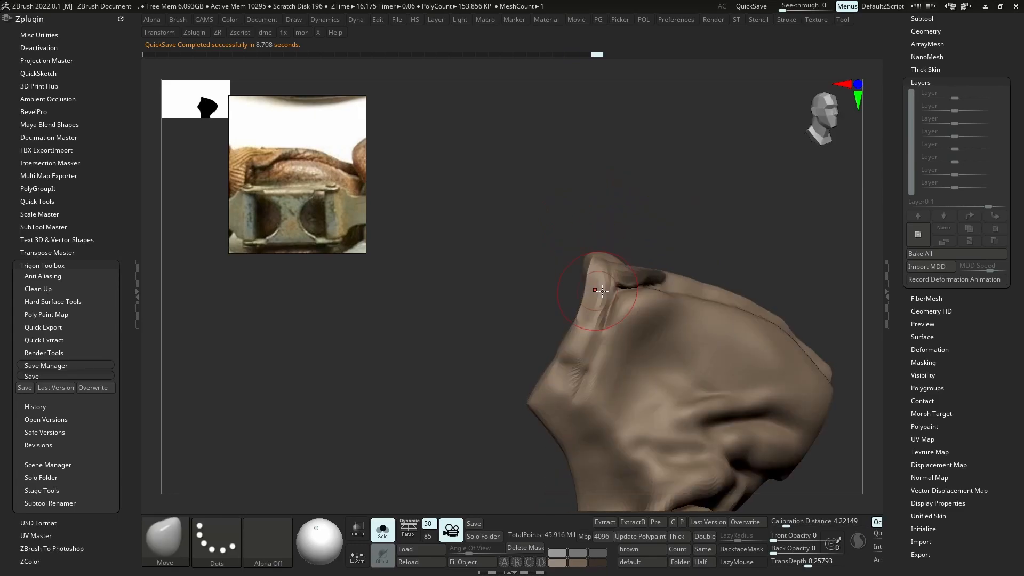
Extend the mask down the left side fold, invert it and shape the flap with a resized Move brush
key("s")
left_click_drag(611, 267, 606, 285, "ctrl")
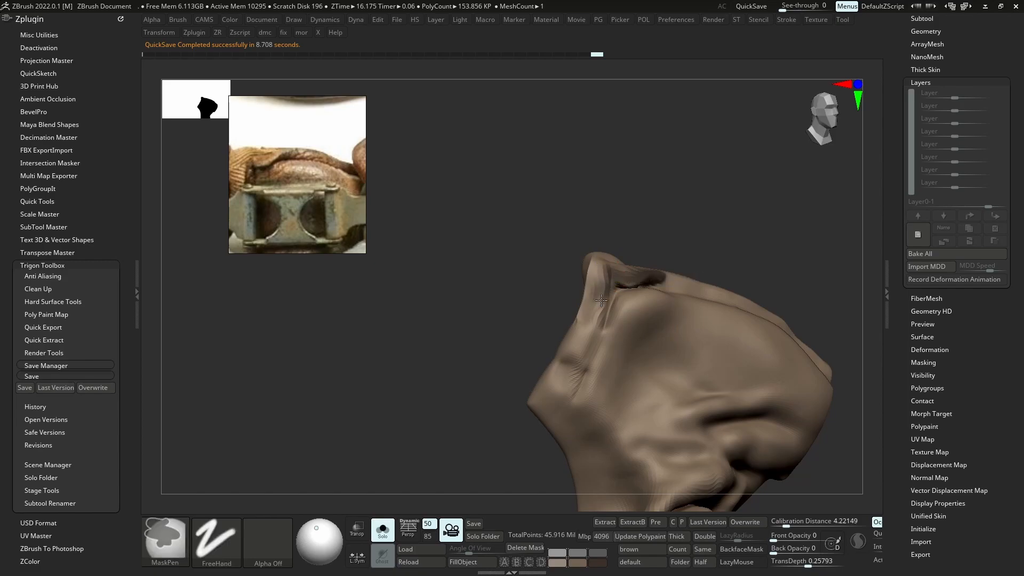
left_click(610, 194, "ctrl")
key("s")
right_click_drag(617, 293, 633, 256)
left_click(633, 236, "ctrl")
left_click_drag(635, 311, 632, 305)
right_click_drag(661, 315, 637, 315)
left_click_drag(640, 315, 650, 301)
Add volume to the corner flap with a resized Standard brush and smooth the strokes
key("b")
key("s")
key("t")
key("s")
left_click_drag(630, 291, 654, 285)
right_click_drag(637, 304, 665, 301)
mouse_move(619, 296)
left_mouse_down()
mouse_move(637, 296)
mouse_move(621, 295)
left_mouse_up()
left_click_drag(624, 293, 635, 289, "shift")
left_click_drag(622, 293, 640, 286)
Blend the flap into the nose piece's upper edge by smoothing along the top fold
mouse_move(634, 290)
right_mouse_down()
mouse_move(660, 282)
mouse_move(654, 261)
right_mouse_up()
key("s")
left_click_drag(654, 261, 657, 261)
left_click_drag(693, 253, 741, 240, "shift")
left_click_drag(698, 250, 762, 236, "shift")
Adjust the edge of the corner flap with a resized Move brush
key("b")
key("m")
key("v")
key("s")
left_click_drag(659, 287, 656, 278)
right_click_drag(657, 277, 651, 226)
Mask the fold along the nose piece's upper edge, invert the mask and pull the fold over the crease with Move
left_click_drag(648, 213, 651, 221, "ctrl")
right_click_drag(651, 222, 657, 253)
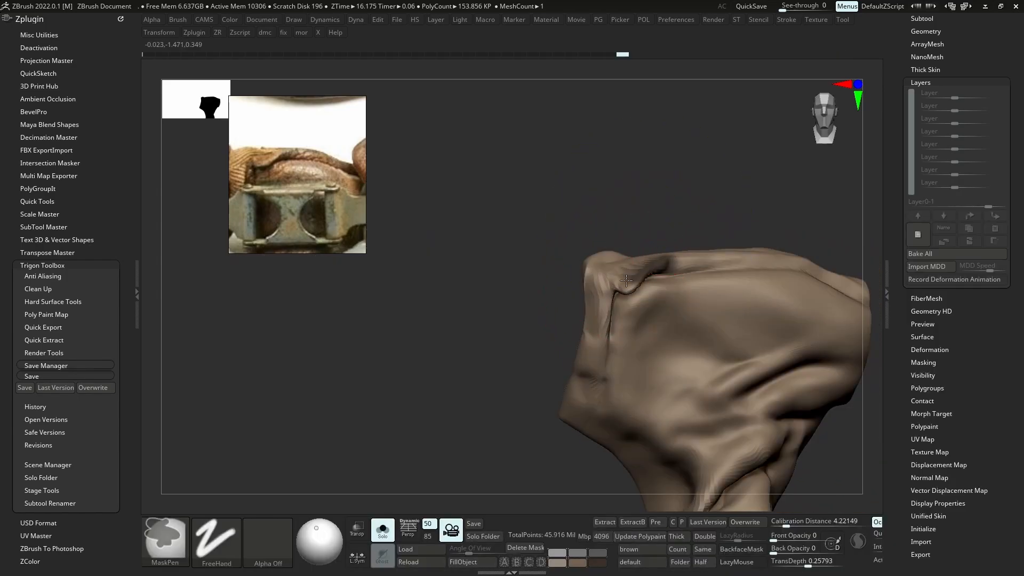
left_click_drag(670, 257, 704, 256, "ctrl")
left_click(694, 229, "ctrl")
right_click_drag(685, 232, 677, 272)
left_click_drag(673, 269, 666, 260)
mouse_move(640, 338)
right_mouse_down()
mouse_move(637, 301)
mouse_move(613, 309)
right_mouse_up()
Extend the mask down the left edge, shift the surface beside the fold with Move and invert the mask
key("s")
left_click(640, 263, "ctrl")
key("s")
left_click_drag(614, 308, 609, 305, "ctrl")
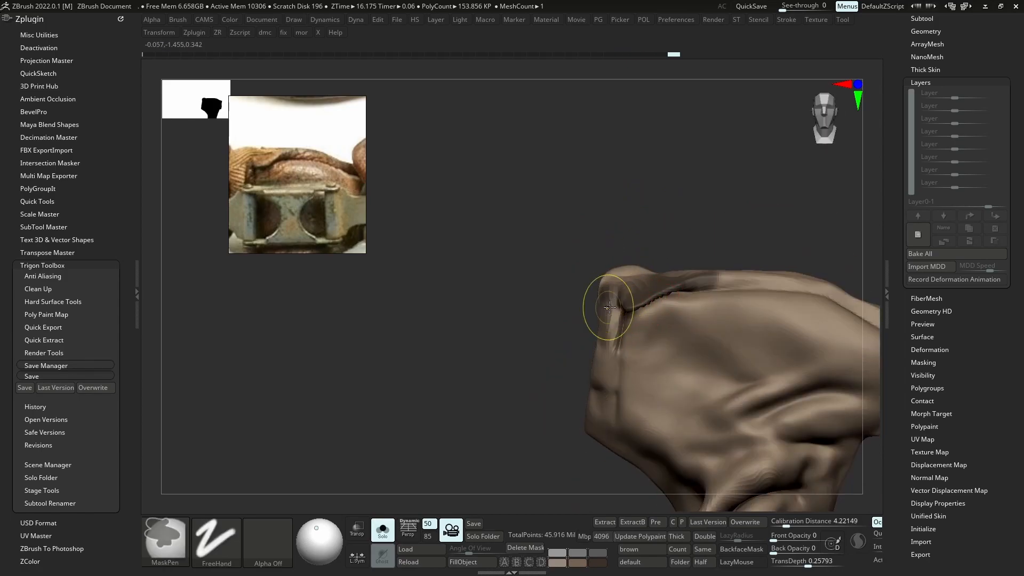
right_click_drag(605, 347, 621, 325)
left_click_drag(636, 314, 638, 306)
right_click_drag(662, 283, 688, 296)
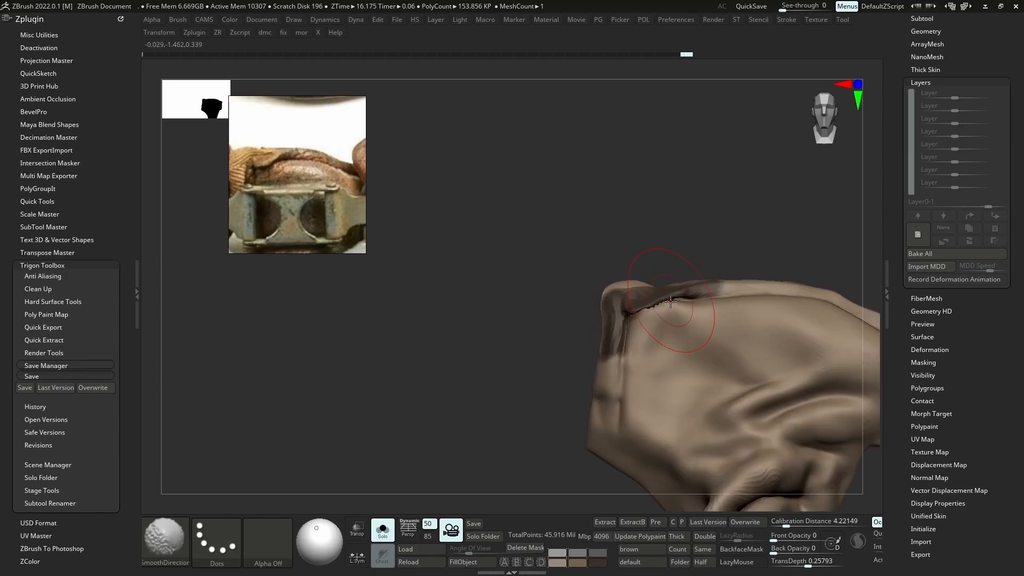
left_click(677, 259, "ctrl")
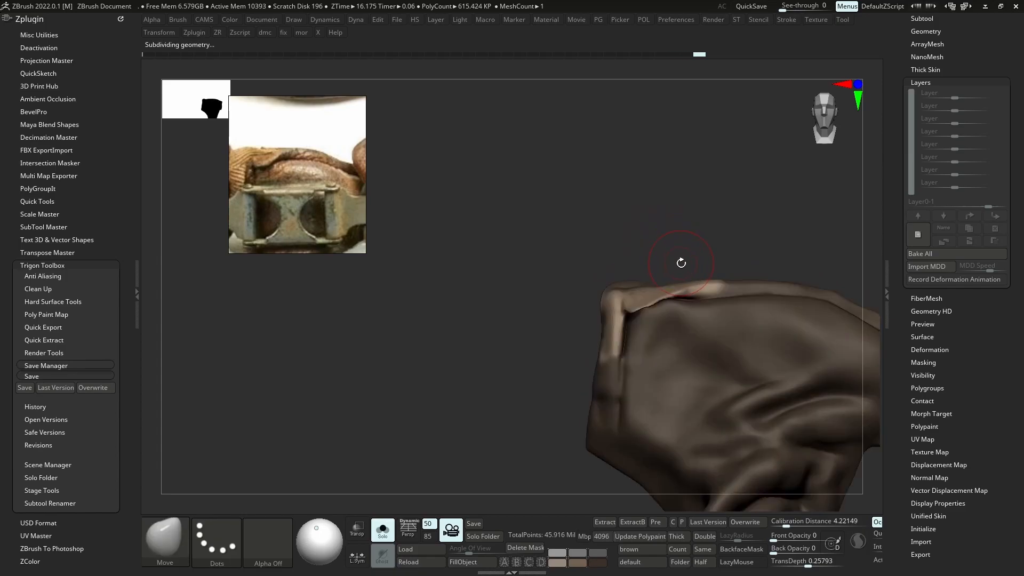
Clear the mask on the nose piece, raise its subdivision level and bring the surrounding goggle parts back into view
key("b")
key("i")
key("n")
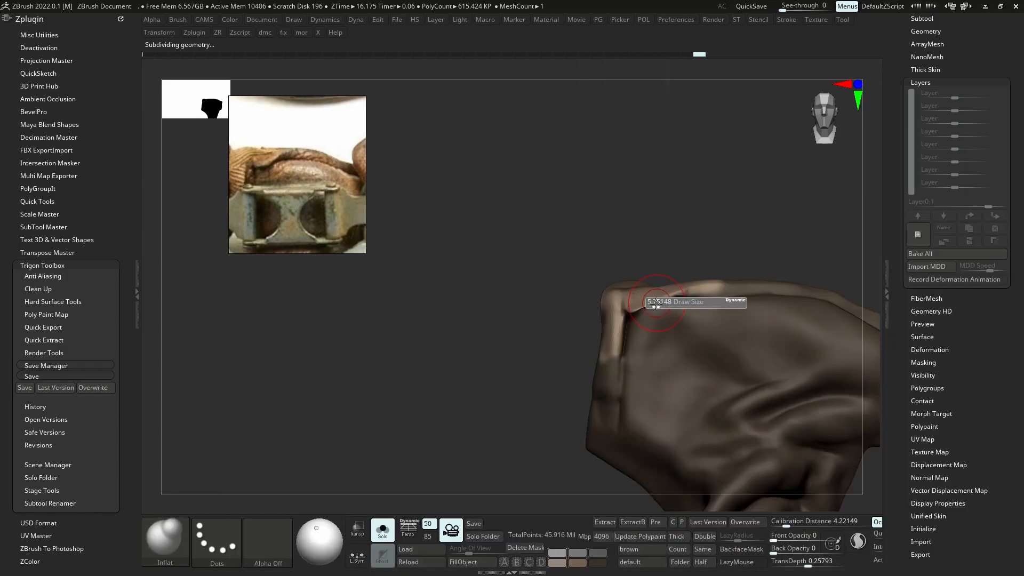
key("ctrl+d")
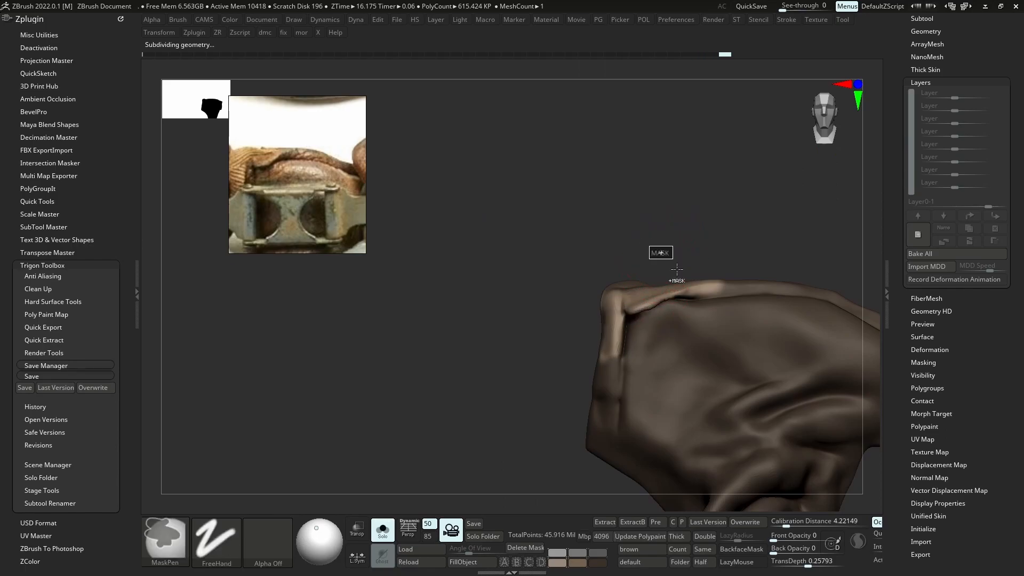
right_click_drag(661, 254, 671, 328, "ctrl")
key("alt+s")
right_click_drag(638, 289, 659, 365, "ctrl")
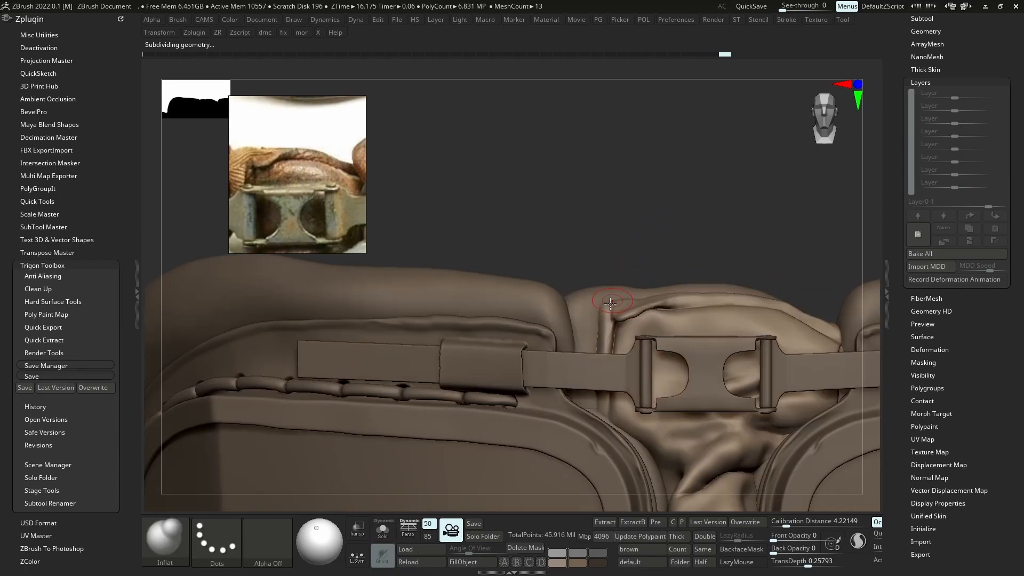
Refine the left corner of the fold above the buckle with DamStandard and ClayBuildup, smoothing the surface around it
key("b")
key("d")
key("s")
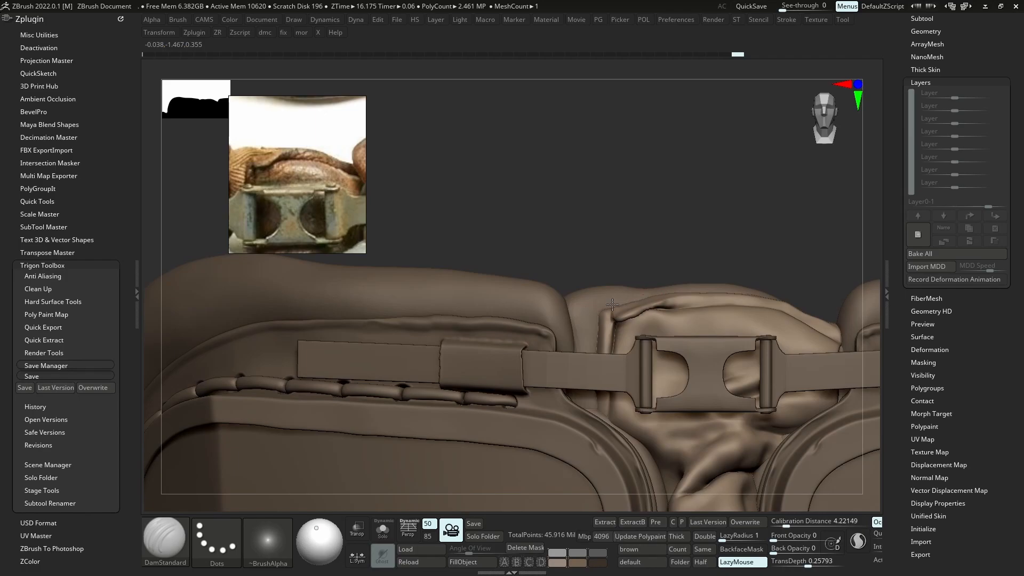
key("alt+s")
key("b")
key("c")
key("b")
key("s")
key("alt+s")
key("shift")
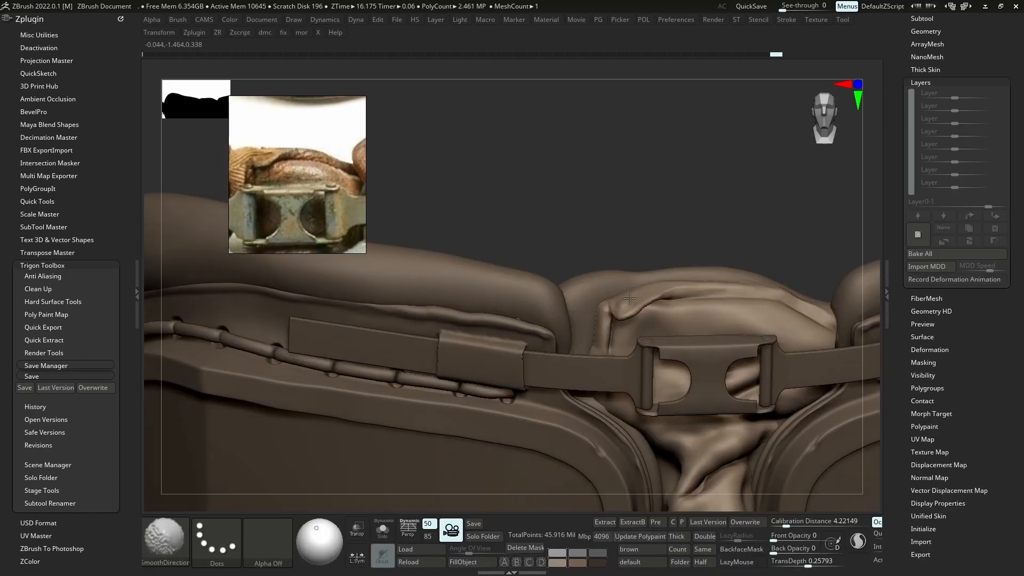
left_click_drag(622, 303, 621, 304, "shift")
Adjust the shape of the fold at a low subdivision level with Move Topological
key("b")
key("m")
key("t")
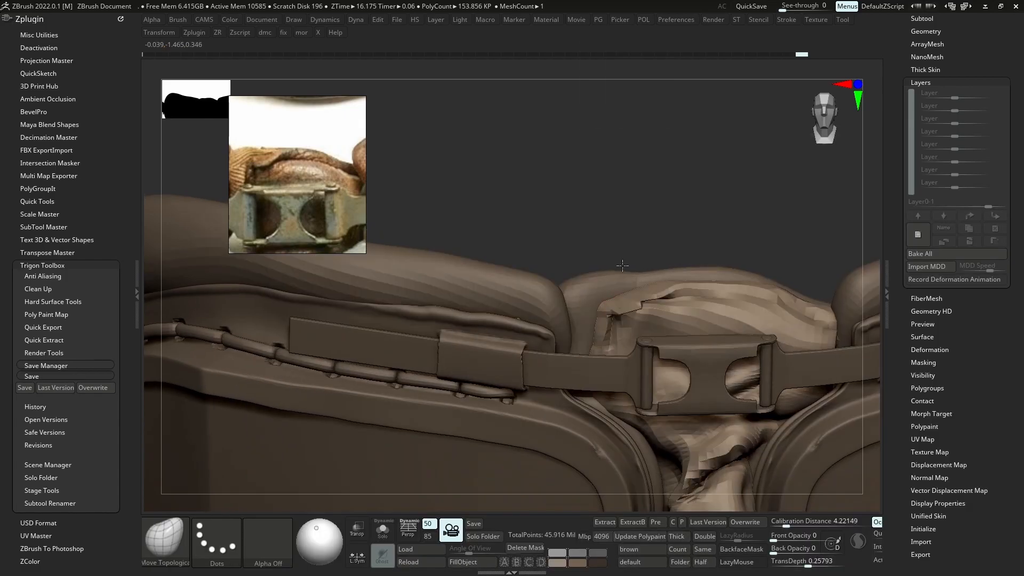
right_click_drag(614, 263, 666, 264, "shift")
Carve fine wrinkles into the left part of the overlapping fold with DamStandard
key("b")
key("d")
key("s")
key("alt+s")
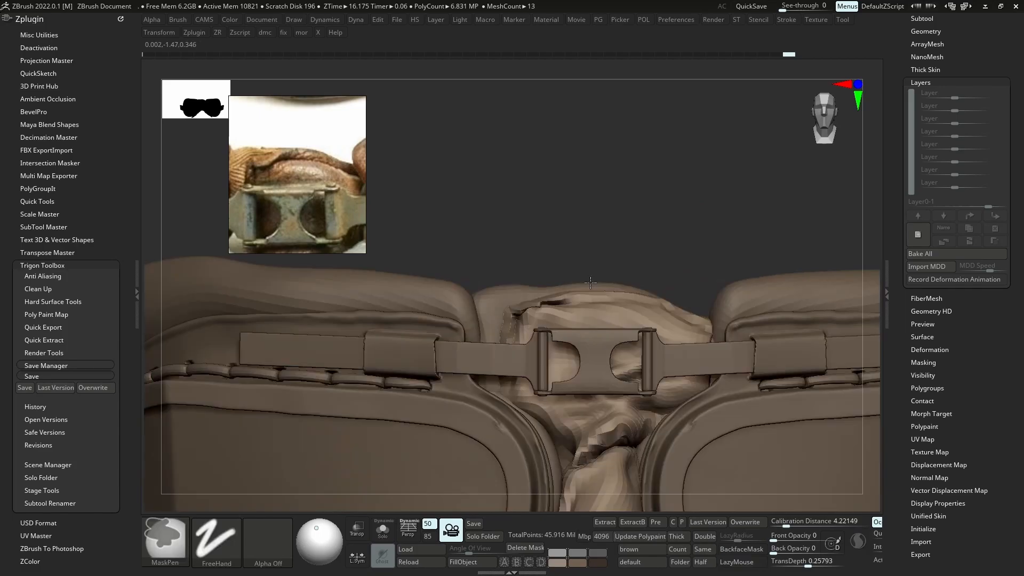
right_click_drag(592, 285, 579, 290, "ctrl")
left_click_drag(595, 290, 544, 316)
mouse_move(549, 316)
right_mouse_down("ctrl")
mouse_move(622, 342)
mouse_move(532, 288)
right_mouse_up("ctrl")
Isolate the nose piece and add soft volume to the leather just below the fold with the Standard brush, smoothing the strokes
key("shift+ctrl+s")
key("b")
key("s")
key("t")
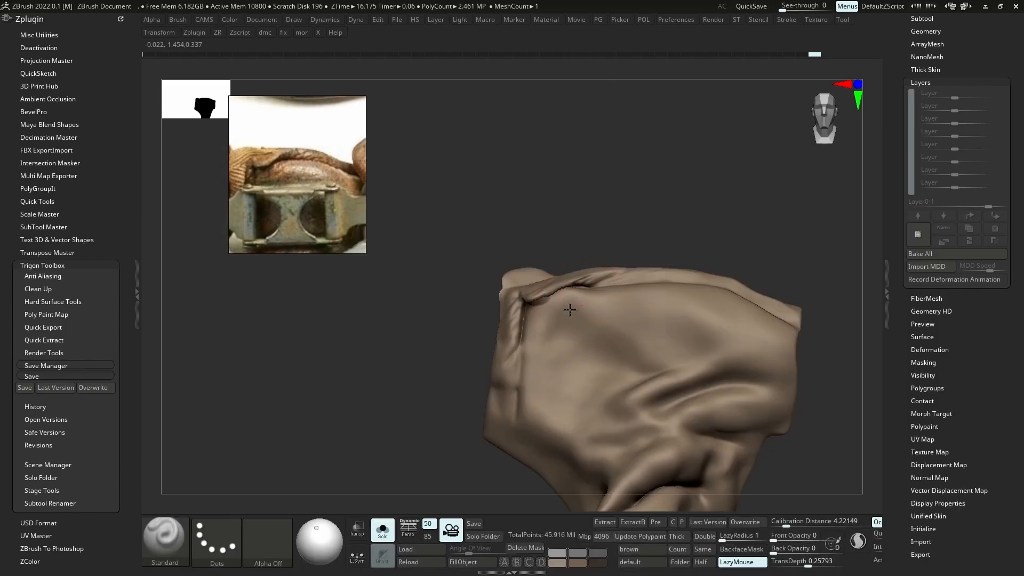
left_click_drag(577, 307, 549, 331)
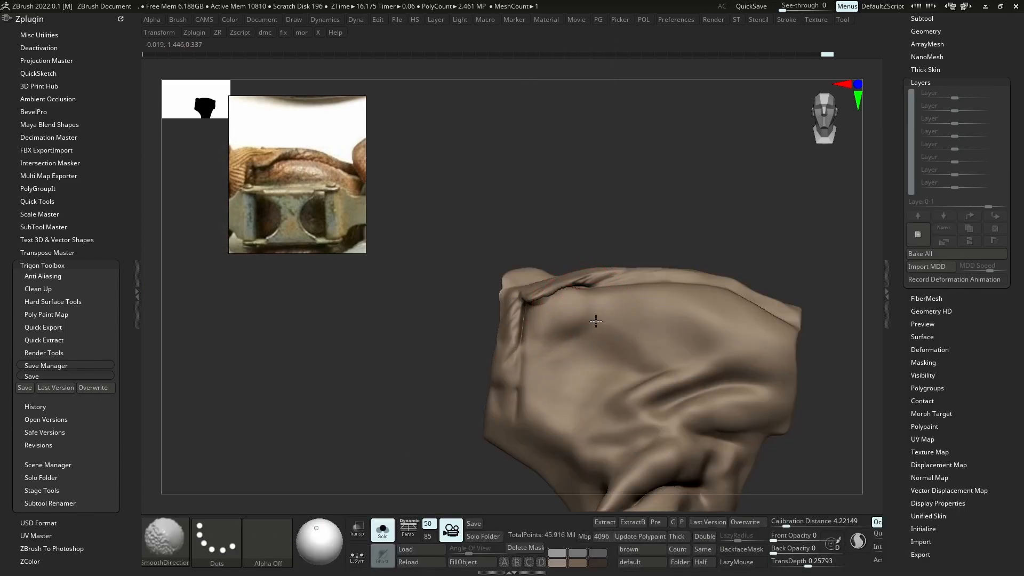
mouse_move(588, 333)
left_mouse_down()
mouse_move(559, 354)
mouse_move(575, 335)
left_mouse_up()
key("shift+ctrl+s")
key("l")
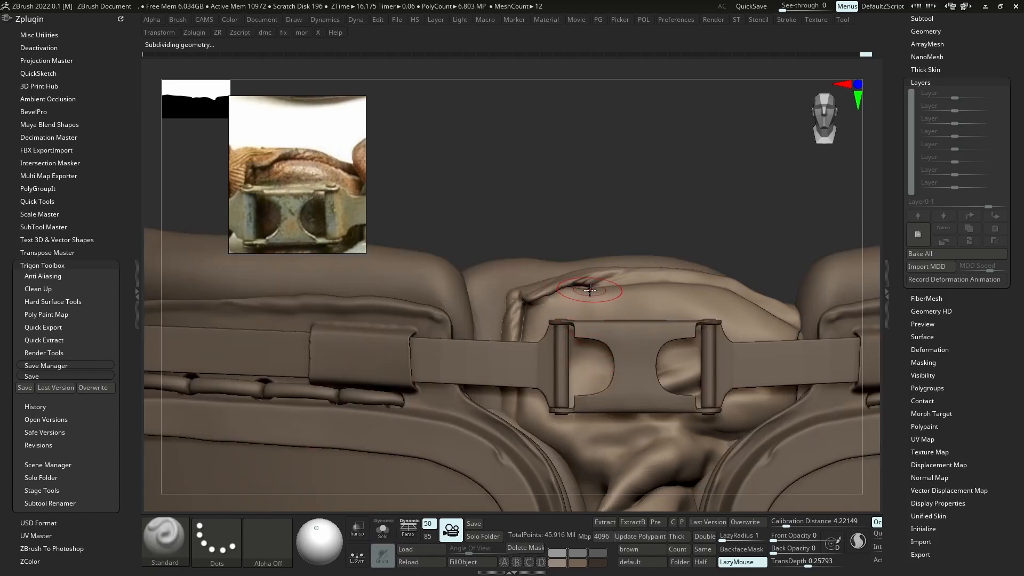
Puff up the wrinkles in the fold with the Inflat brush and smooth the leather below them
key("b")
key("i")
key("n")
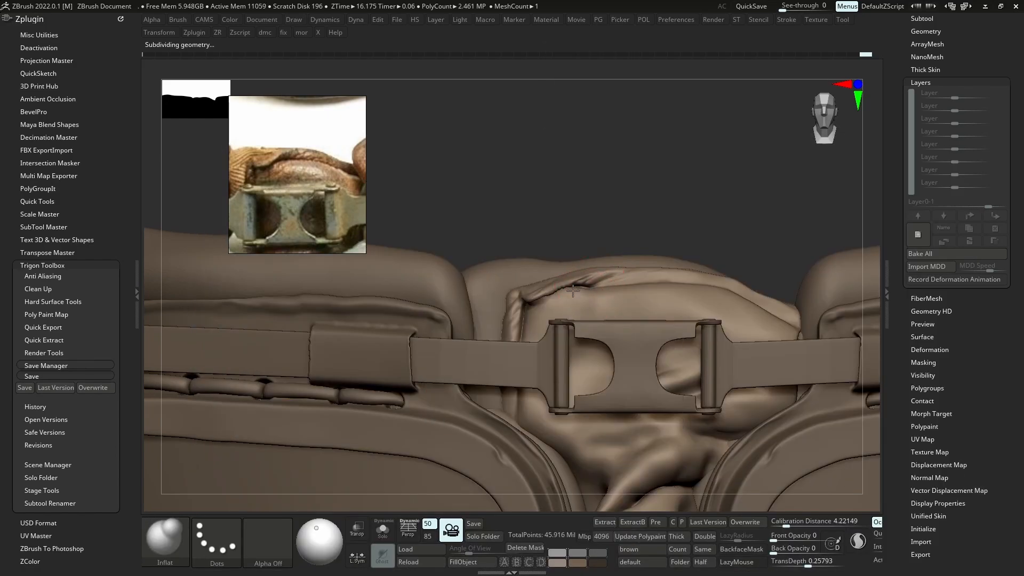
left_click_drag(600, 297, 651, 301, "shift")
Isolate the nose piece and deepen the crease along the right section of the fold with DamStandard
key("b")
key("d")
key("s")
mouse_move(697, 286)
right_mouse_down("ctrl")
mouse_move(688, 315)
mouse_move(492, 288)
right_mouse_up("ctrl")
key("ctrl+shift+s")
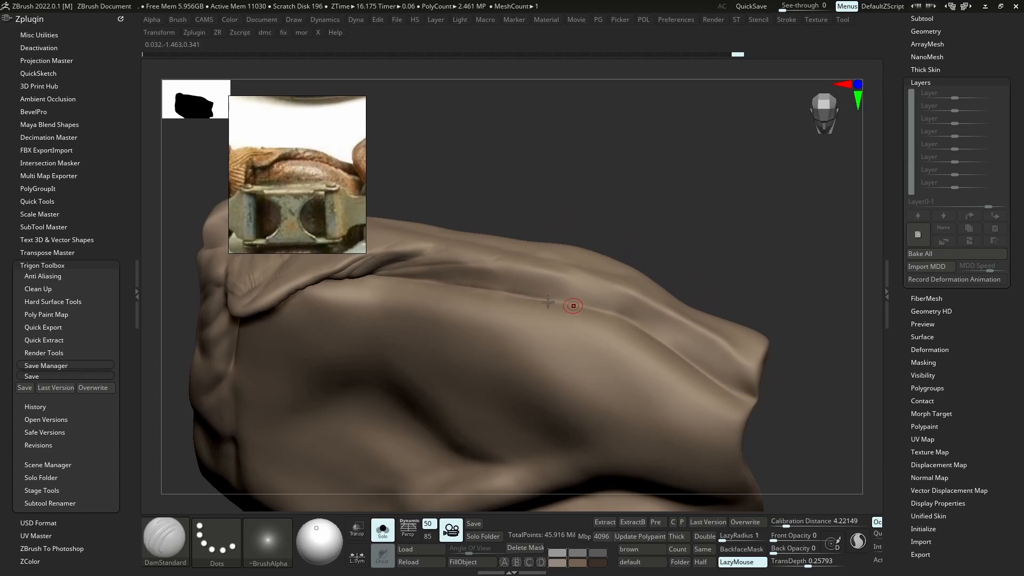
right_click_drag(658, 374, 627, 311)
mouse_move(646, 320)
left_mouse_down()
mouse_move(679, 354)
mouse_move(659, 337)
left_mouse_up()
key("n")
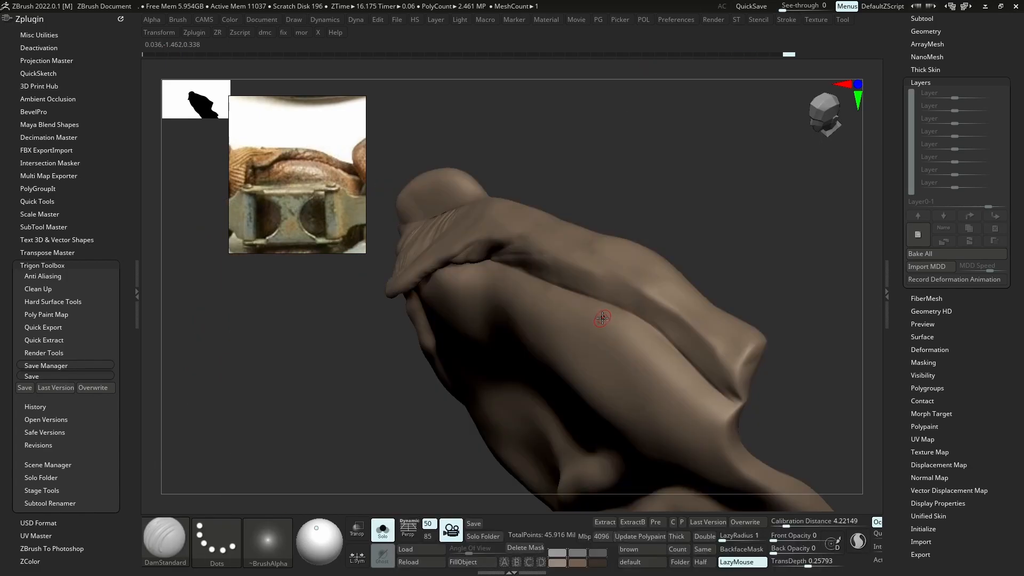
Tighten the fold's edge with Pinch and carve diagonal wrinkles across its right section with DamStandard
key("b")
key("p")
key("i")
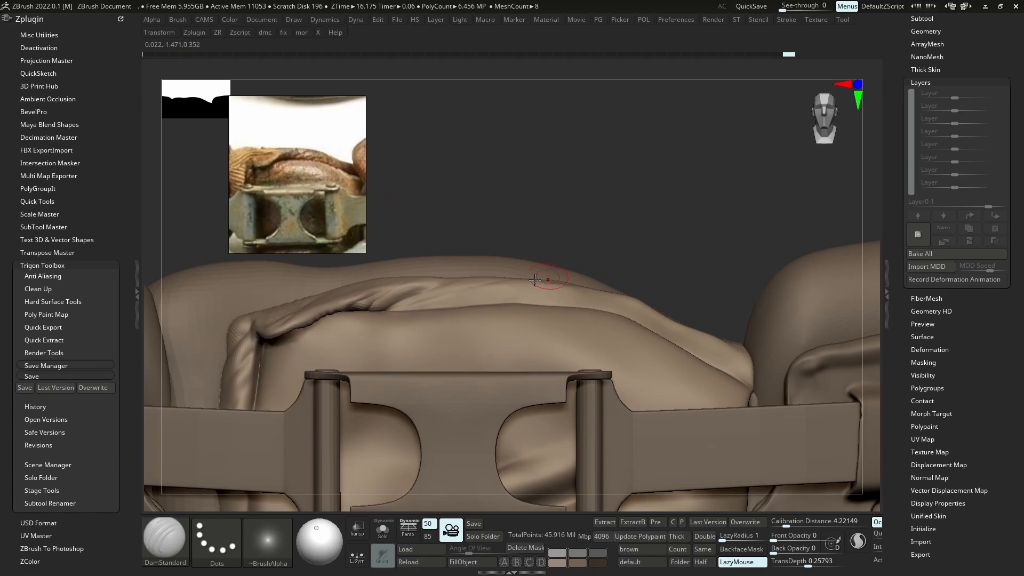
key("alt+s")
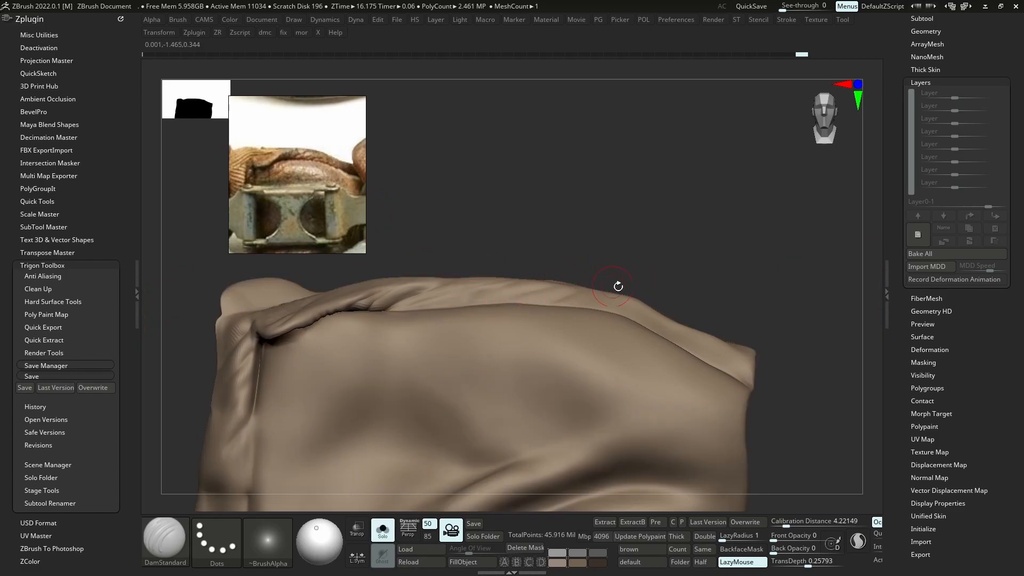
left_click_drag(614, 286, 581, 303)
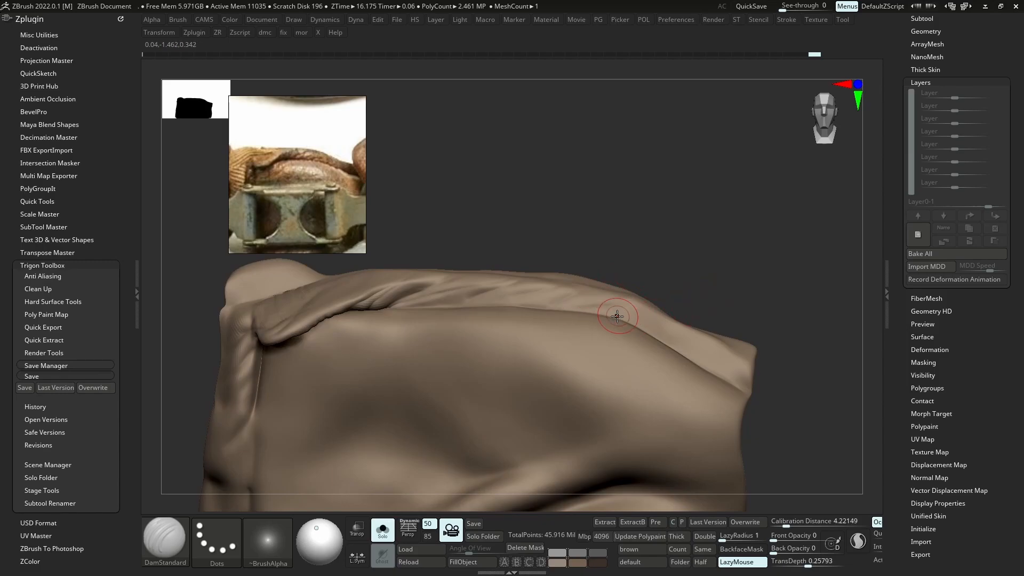
right_click_drag(626, 340, 503, 283, "ctrl")
key("alt+s")
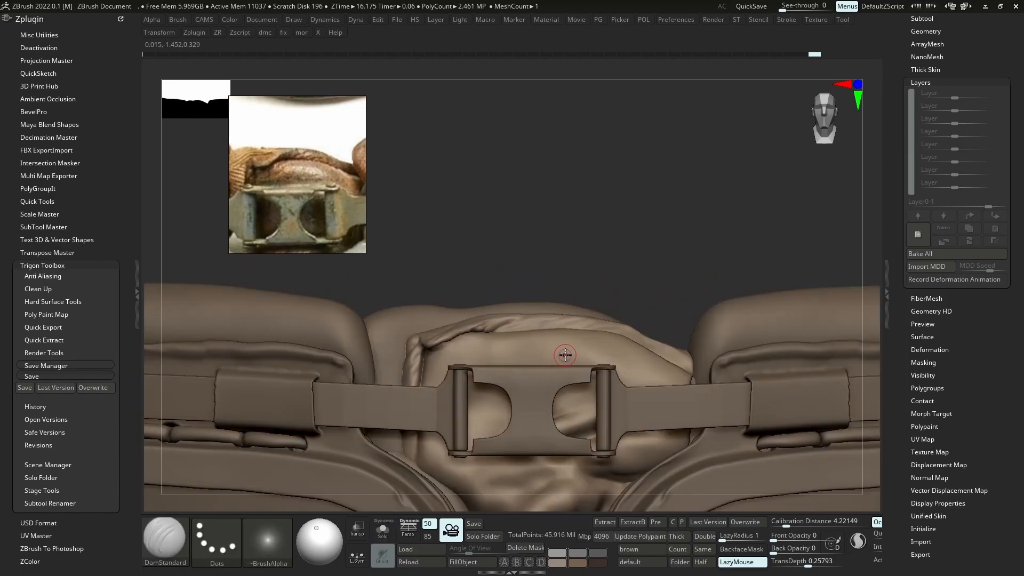
Add small creases to the nose piece above and below the buckle with DamStandard, following the reference
left_click(477, 341)
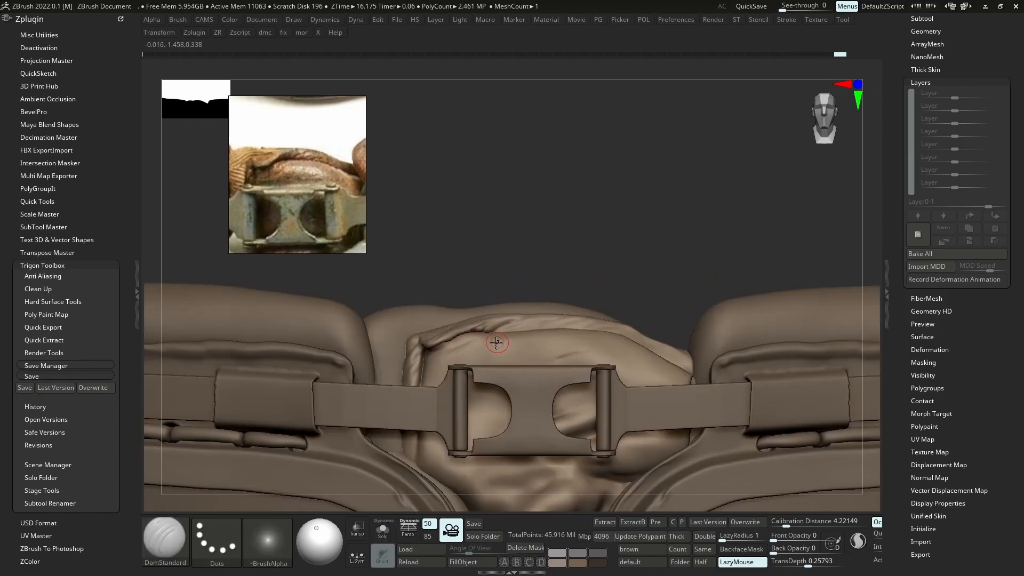
mouse_move(525, 347)
right_mouse_down("ctrl")
mouse_move(558, 292)
mouse_move(577, 318)
mouse_move(542, 338)
right_mouse_up("ctrl")
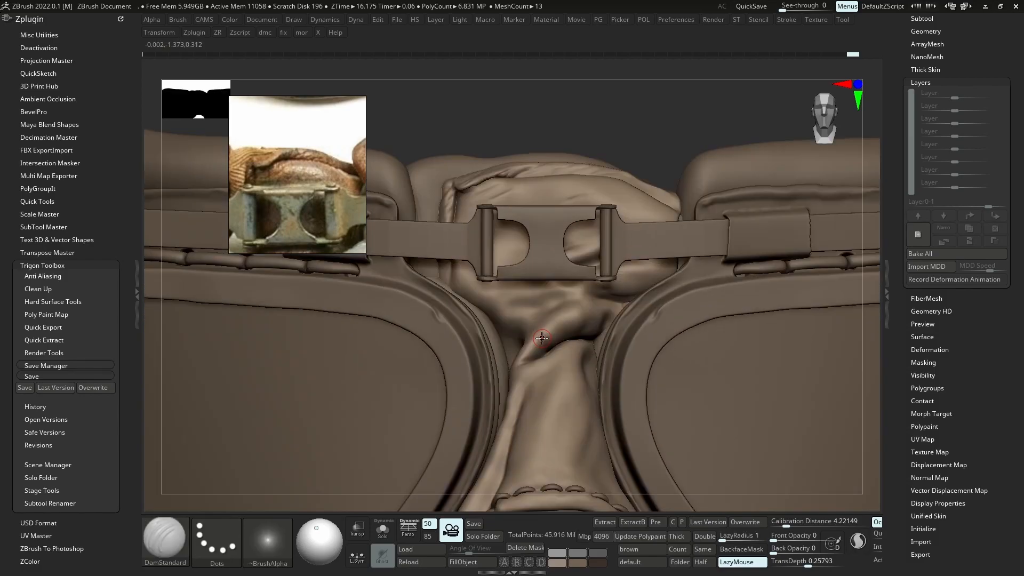
scroll(334, 238, "down", 3)
middle_click_drag(331, 235, 321, 180)
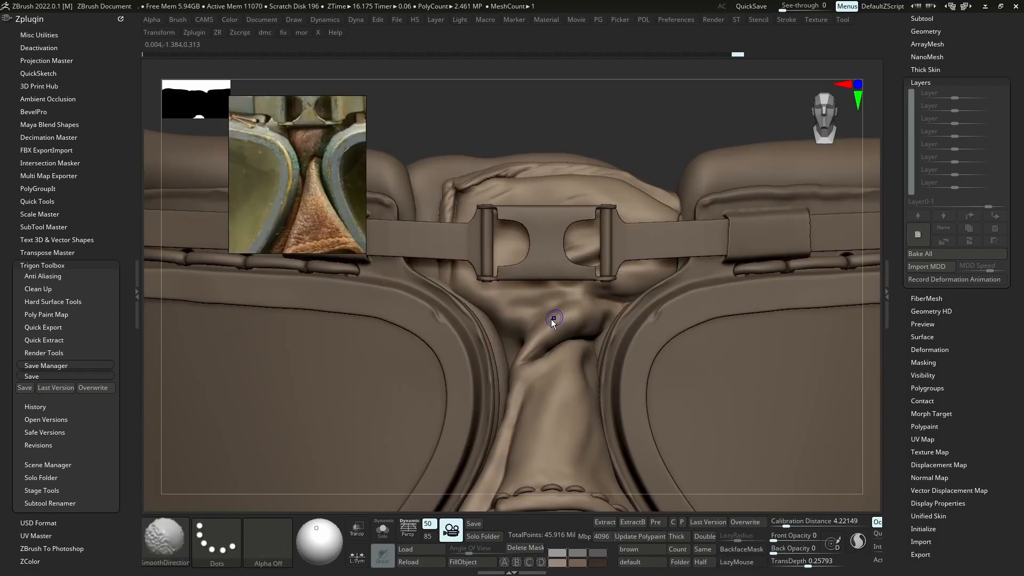
left_click_drag(569, 337, 544, 351)
mouse_move(579, 368)
right_mouse_down("ctrl")
mouse_move(612, 327)
mouse_move(544, 251)
mouse_move(576, 330)
right_mouse_up("ctrl")
Compare the whole goggles with the buckle reference and select the Goggles_02 subtool holding the buckle and straps
scroll(302, 136, "down", 3)
scroll(302, 134, "up", 3)
middle_click_drag(307, 136, 323, 200)
mouse_move(579, 262)
right_mouse_down()
mouse_move(592, 325)
mouse_move(612, 280)
mouse_move(608, 331)
mouse_move(629, 388)
mouse_move(611, 372)
right_mouse_up()
mouse_move(446, 328)
right_mouse_down()
mouse_move(530, 326)
mouse_move(493, 279)
mouse_move(587, 363)
mouse_move(561, 365)
mouse_move(531, 303)
mouse_move(555, 283)
mouse_move(606, 291)
mouse_move(533, 272)
right_mouse_up()
left_click(567, 361, "alt")
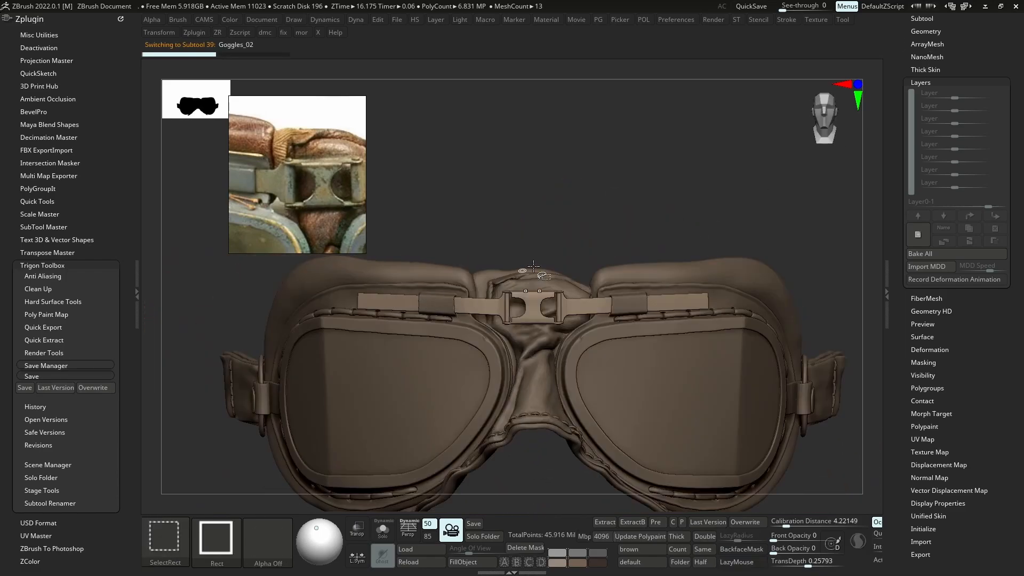
Temporarily hide parts of the buckle and strap piece and examine the goggles from several angles
left_click_drag(446, 358, 445, 359, "ctrl+alt+shift")
right_click_drag(647, 314, 820, 298, "ctrl")
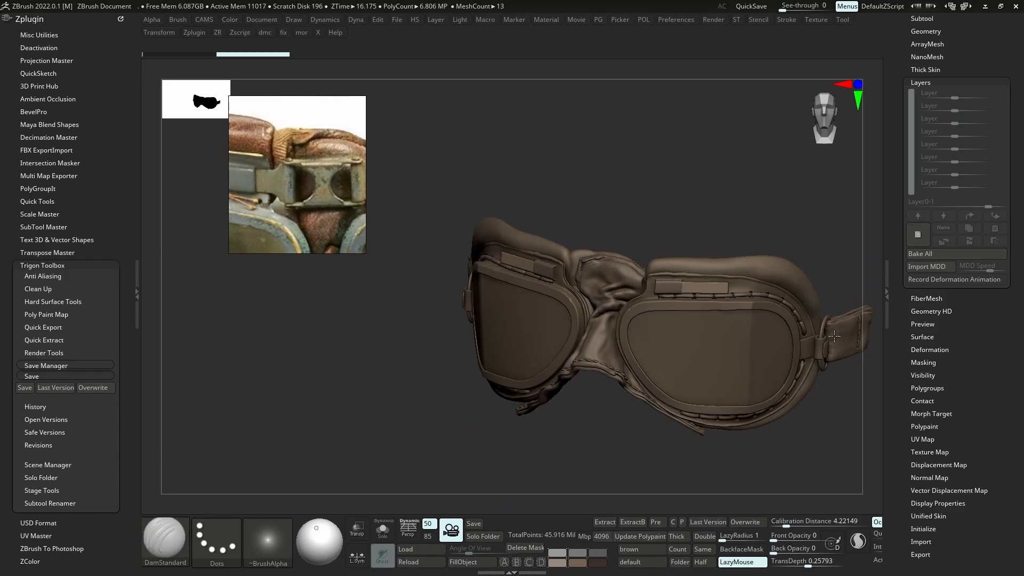
right_click_drag(837, 337, 846, 324)
right_click_drag(846, 367, 793, 377, "alt")
right_click_drag(760, 331, 847, 320)
left_click(606, 222, "ctrl+shift")
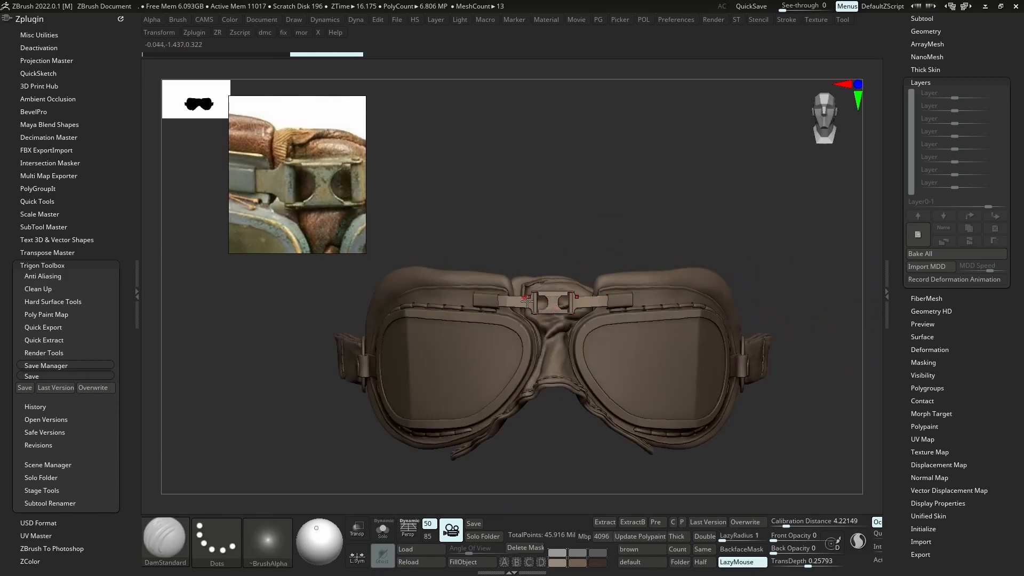
right_click_drag(532, 309, 532, 329)
mouse_move(558, 297)
right_mouse_down("ctrl")
mouse_move(607, 416)
mouse_move(626, 329)
right_mouse_up("ctrl")
right_click_drag(582, 362, 593, 426, "ctrl")
left_click(612, 249, "ctrl+shift")
right_click_drag(612, 249, 552, 307)
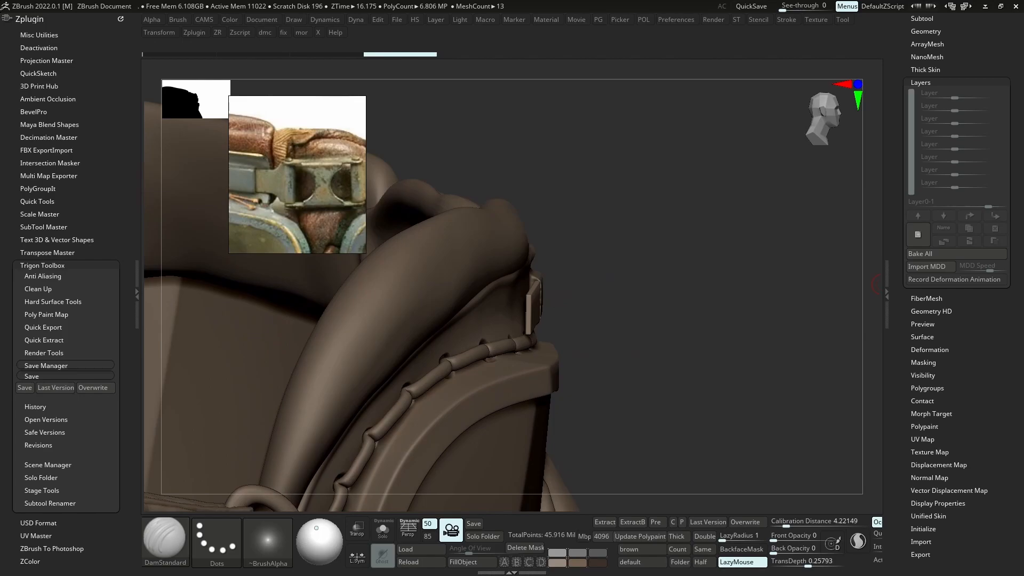
right_click_drag(693, 277, 587, 102, "ctrl")
left_click(651, 382, "ctrl+shift")
Examine the reference close-up of the slotted metal plate on the goggles
right_click_drag(640, 288, 381, 215)
scroll(309, 219, "down", 6)
scroll(302, 197, "up", 7)
right_click_drag(547, 298, 395, 226)
scroll(316, 200, "up", 2)
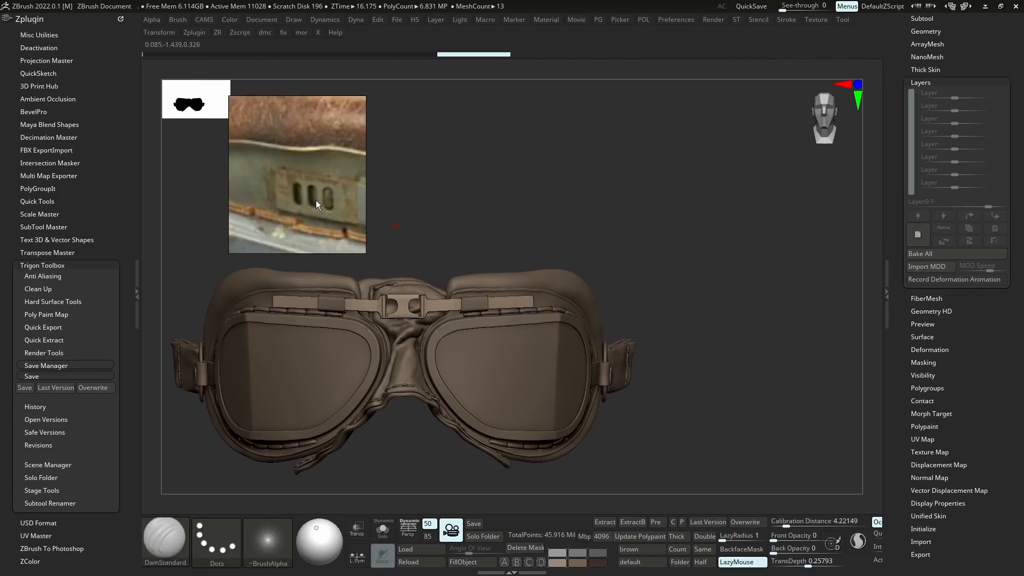
Display the wireframe of the buckle and strap piece and activate the Move brush for it
right_click_drag(329, 248, 421, 338, "alt")
key("shift+f")
mouse_move(458, 385)
right_mouse_down("alt")
mouse_move(541, 324)
mouse_move(576, 331)
mouse_move(643, 376)
right_mouse_up("alt")
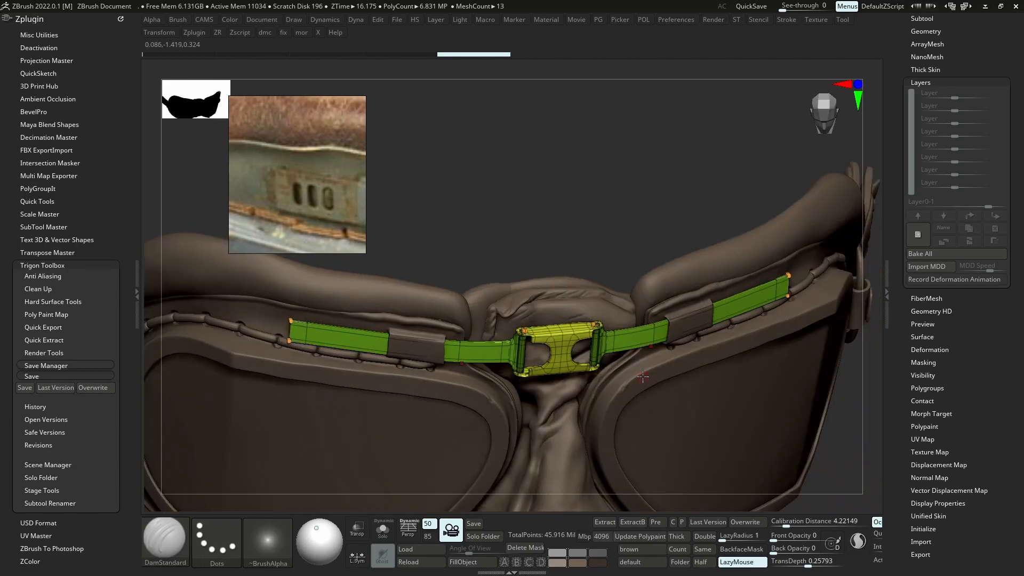
key("b")
key("m")
key("v")
key("shift+f")
key("shift+f")
mouse_move(552, 309)
right_mouse_down("ctrl")
mouse_move(547, 328)
mouse_move(564, 334)
mouse_move(526, 127)
right_mouse_up("ctrl")
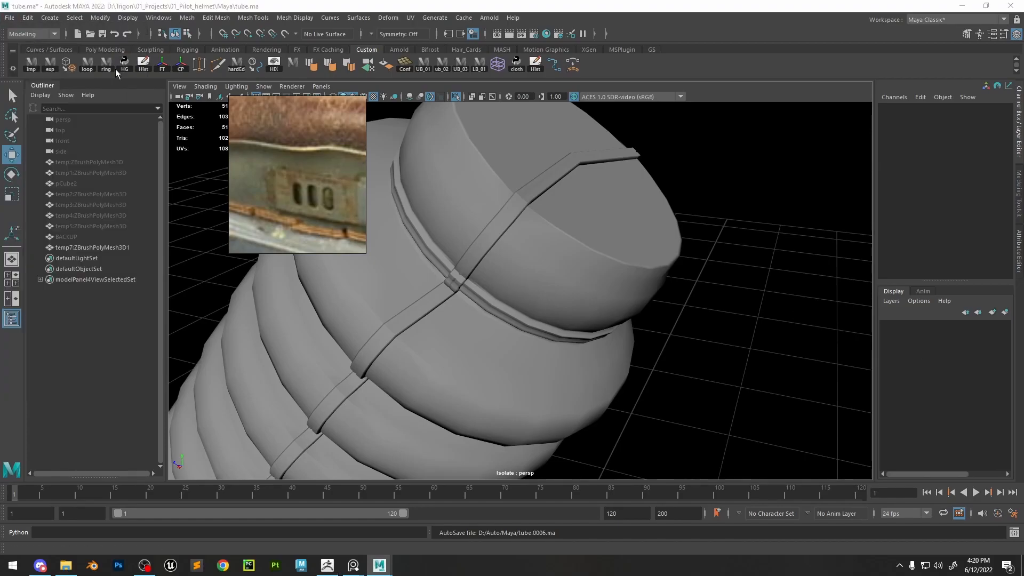
Switch to Maya and open the ALL_FOR_LOW.ma helmet scene, framing the goggles
left_click(38, 47)
double_click(490, 229)
left_click(509, 286)
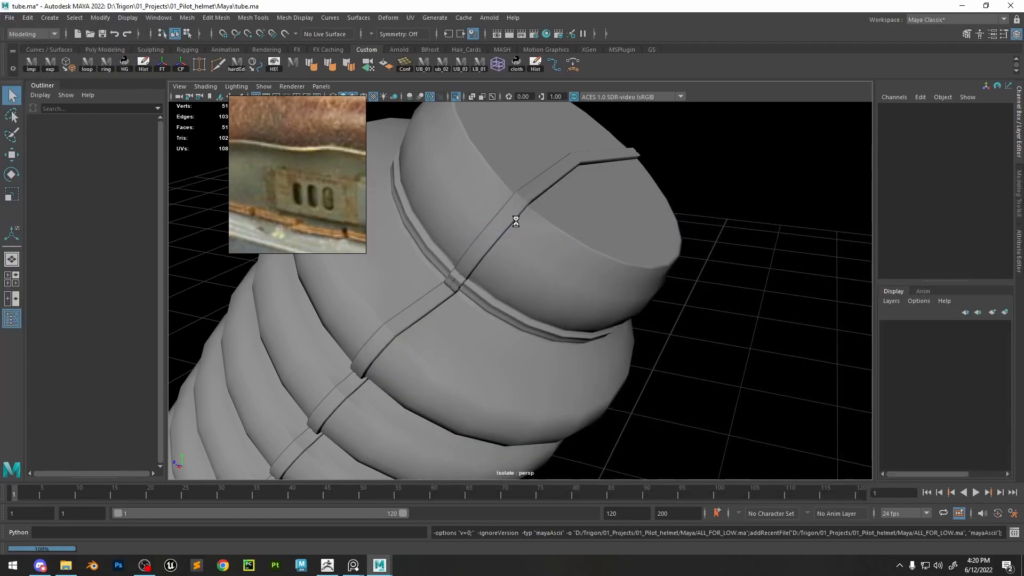
scroll(505, 272, "up", 10)
left_click_drag(505, 293, 638, 274, "alt")
scroll(638, 274, "up", 5)
left_click_drag(480, 287, 555, 295, "alt")
scroll(555, 295, "up", 1)
Delete the old centre buckle and the strap pieces on both sides of it
left_click(552, 238)
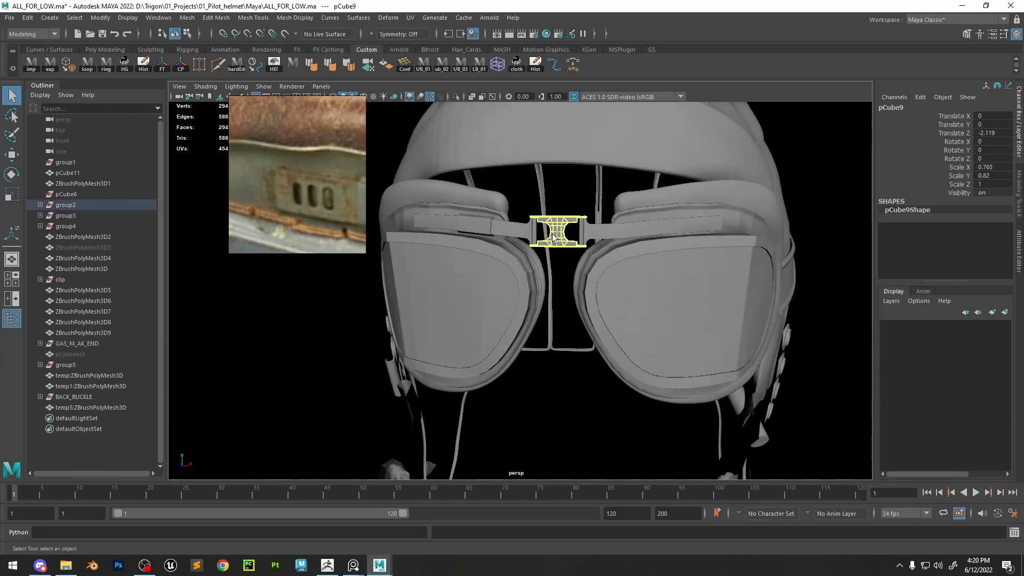
key("Delete")
left_click(597, 228)
key("Delete")
left_click(523, 226)
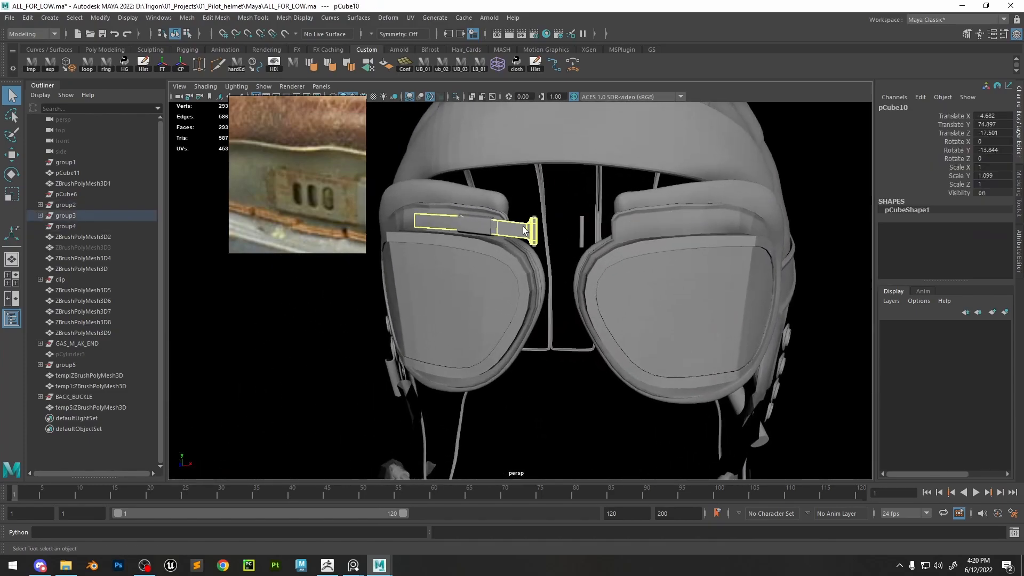
key("Delete")
Import the updated buckle and strap mesh from ZBrush and save the scene
left_click(51, 65)
left_click_drag(621, 320, 616, 265, "alt")
key("ctrl+s")
Inspect the imported buckle strap and the neighbouring goggle parts on the helmet from several angles
middle_click_drag(642, 272, 594, 279, "alt")
scroll(594, 279, "up", 4)
left_click(658, 228)
middle_click_drag(658, 229, 593, 242, "alt")
left_click_drag(560, 320, 628, 311, "alt")
left_click(629, 311)
left_click(520, 314)
left_click_drag(724, 311, 666, 306, "alt")
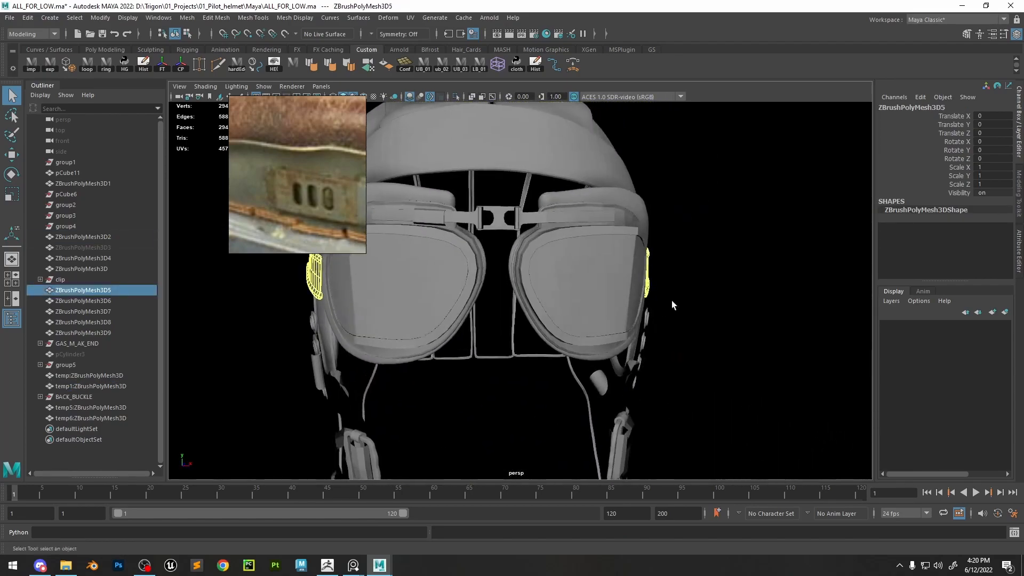
left_click(665, 309)
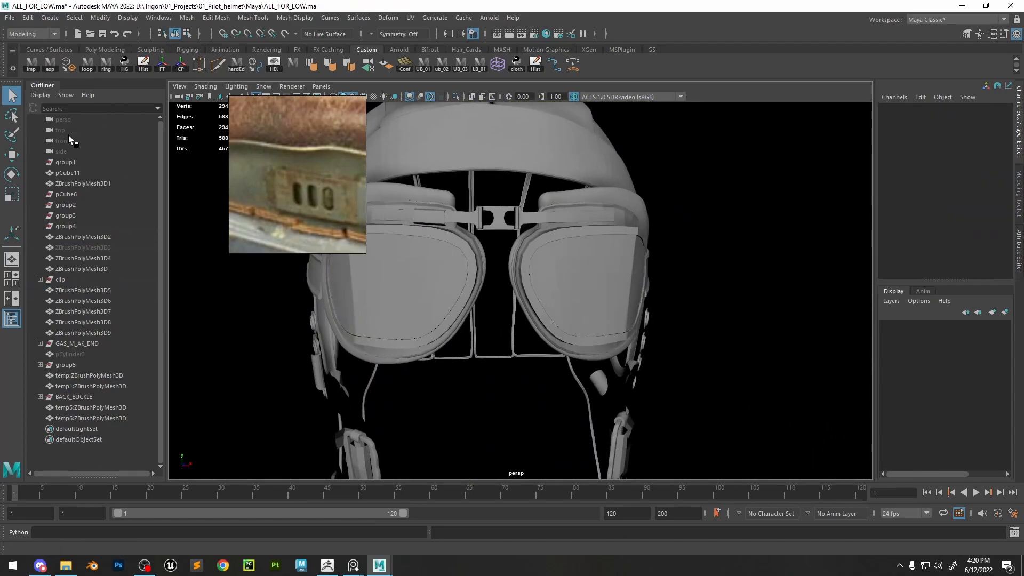
Set the focal length of the persp camera to 85
left_click(60, 120)
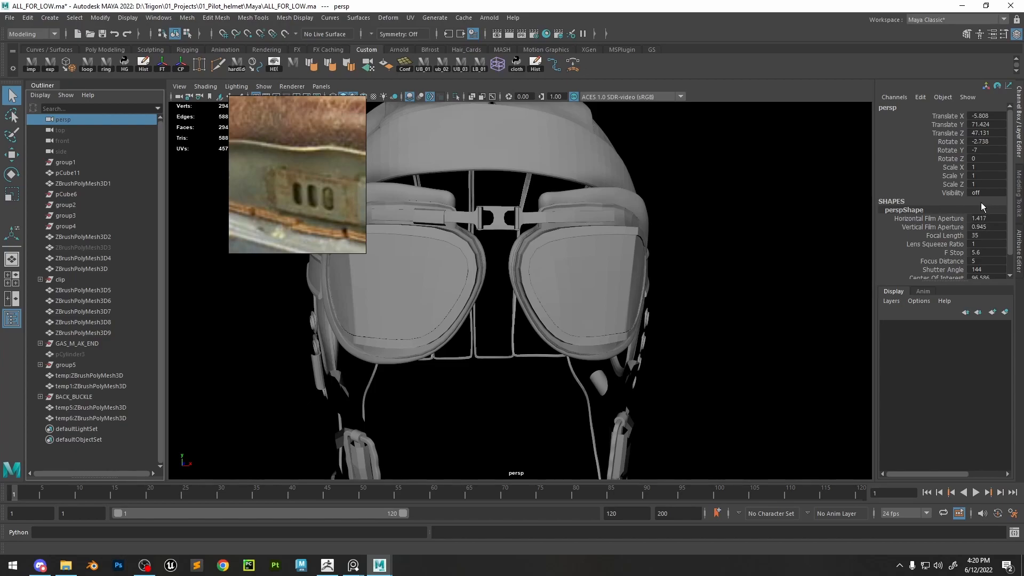
left_click(991, 236)
type("85")
key("Return")
Switch from Maya to ZBrush and frame the centre buckle and its straps
left_click(964, 7)
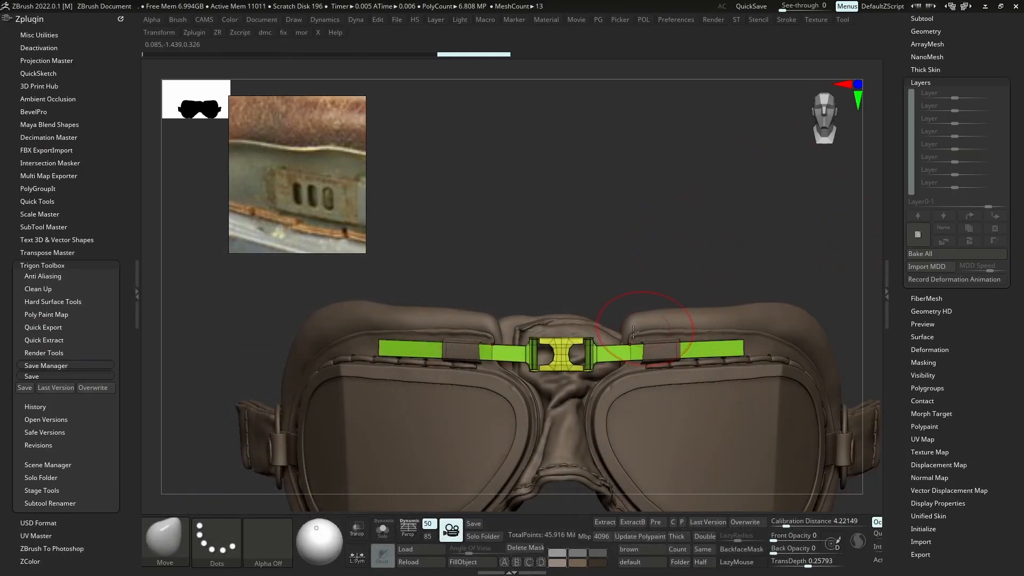
right_click_drag(675, 342, 668, 371, "ctrl")
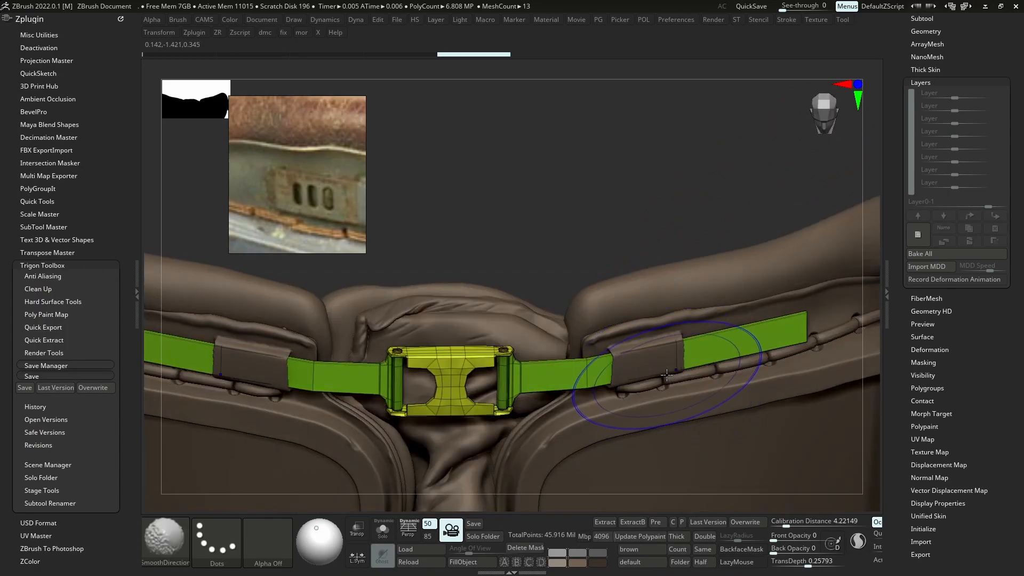
Try to smooth the buckle and strap mesh by subdividing it several times
key("ctrl+d")
key("ctrl+d")
key("ctrl+d")
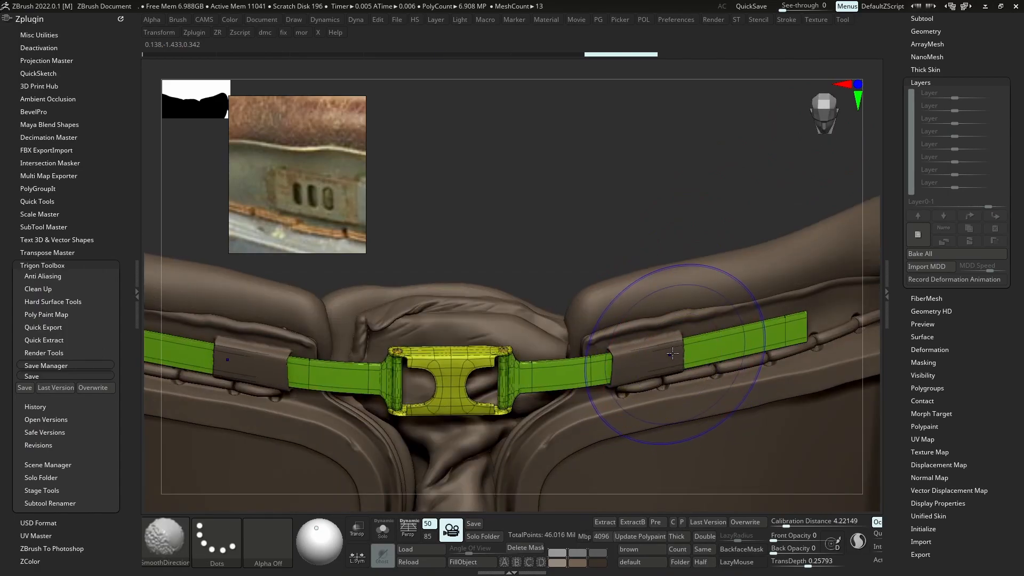
key("shift+f")
key("ctrl+d")
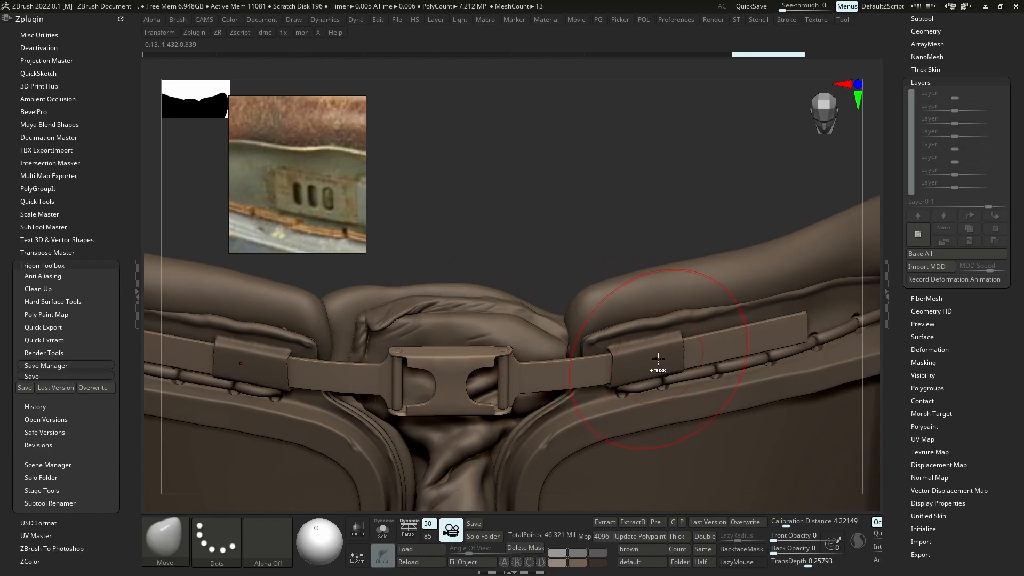
right_click_drag(646, 368, 642, 347, "ctrl")
mouse_move(641, 348)
right_mouse_down()
mouse_move(640, 327)
mouse_move(647, 368)
mouse_move(654, 310)
right_mouse_up()
key("shift+f")
key("shift+f")
key("ctrl+z")
key("ctrl+z")
key("ctrl+z")
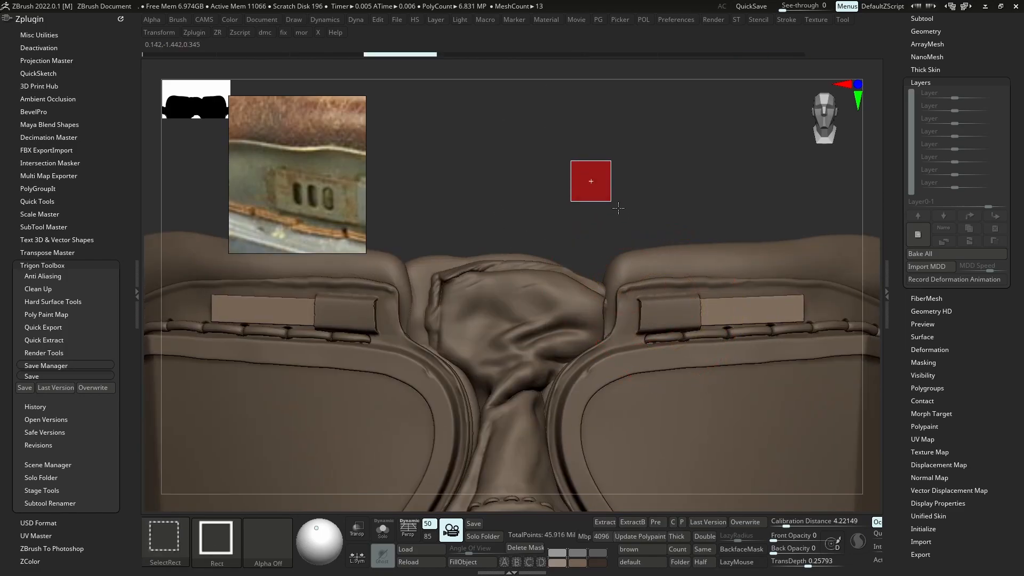
Split the outer strap ends from the buckle into their own subtool and smooth the buckle with dynamic subdivision
key("ctrl+shift+z")
left_click(927, 30)
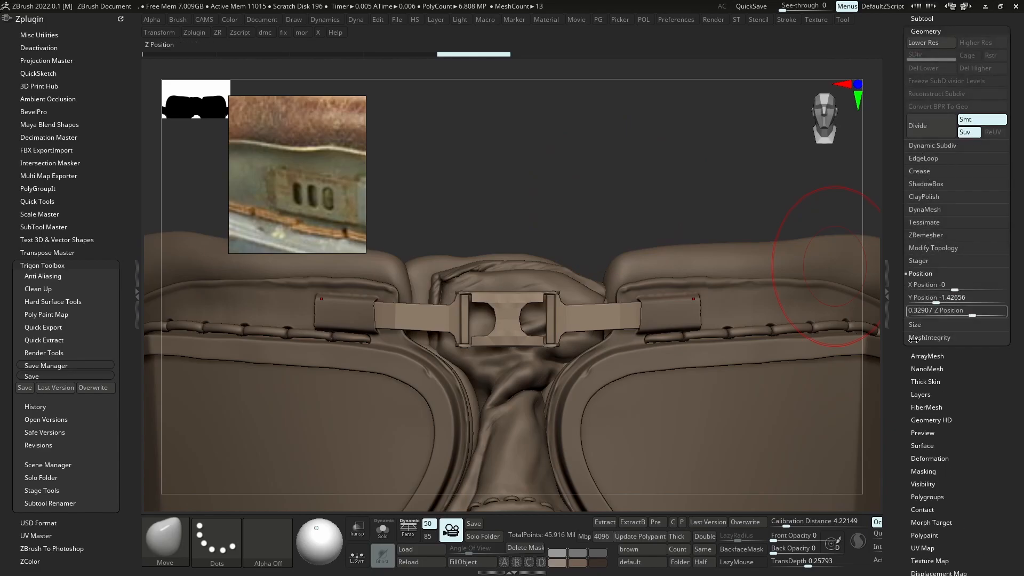
key("shift+f")
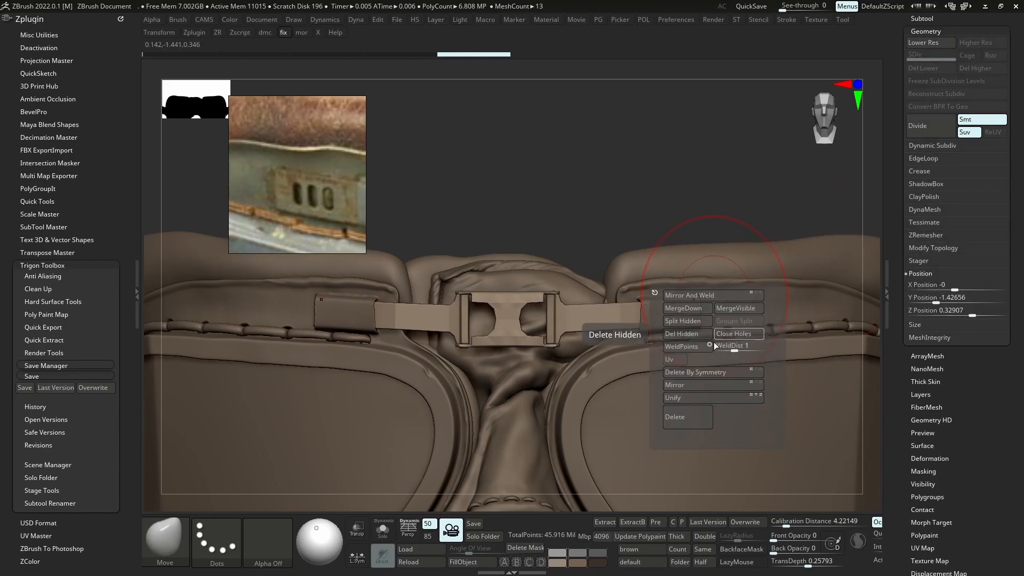
key("shift+m")
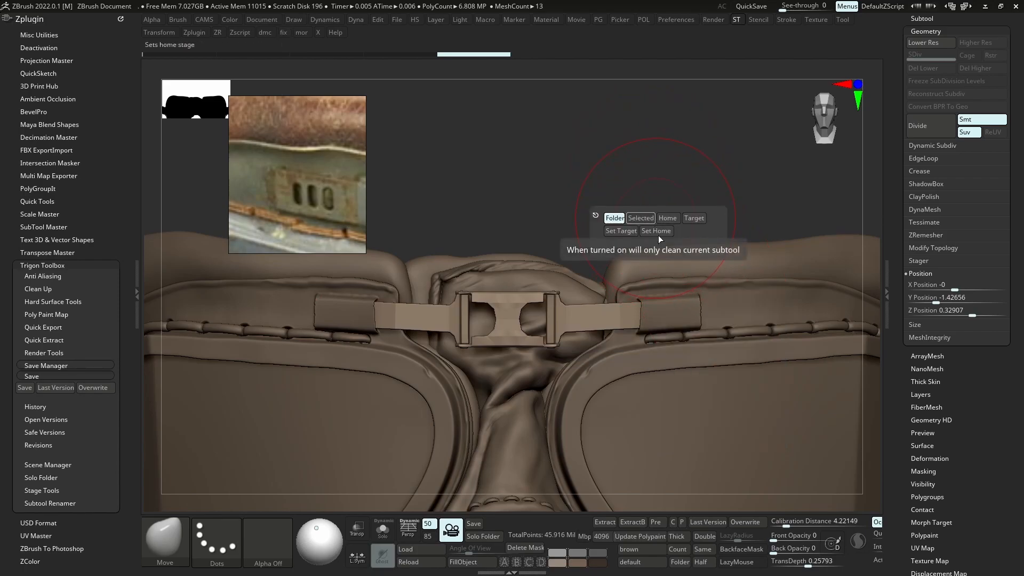
key("shift+d")
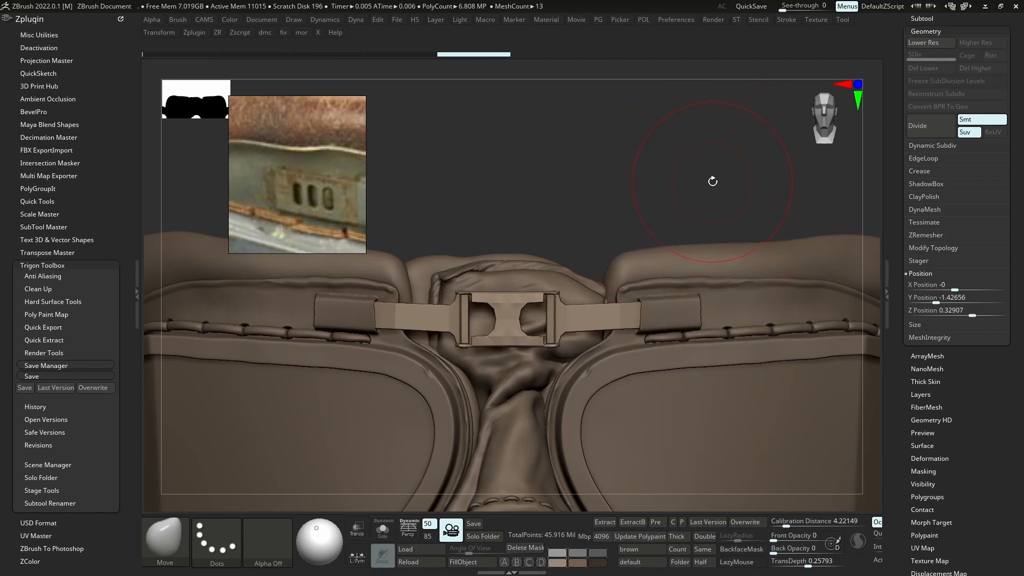
key("shift+f")
left_click(690, 209)
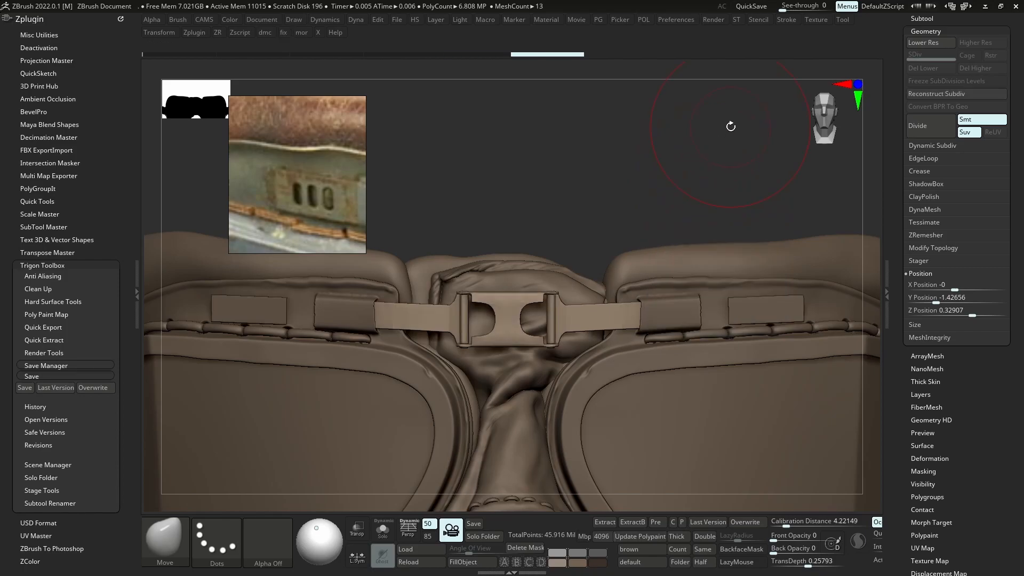
left_click(752, 314, "alt")
key("shift+d")
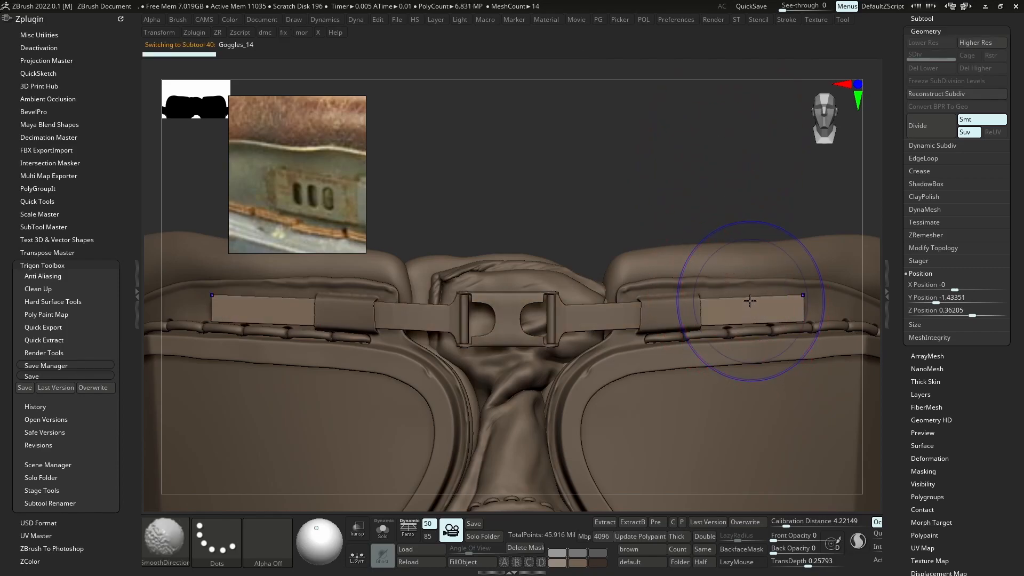
Isolate the outer strap ends, crease all their edges and check the shape with dynamic subdivision
key("alt+s")
key("shift+f")
right_click_drag(721, 301, 719, 333)
left_click(919, 171)
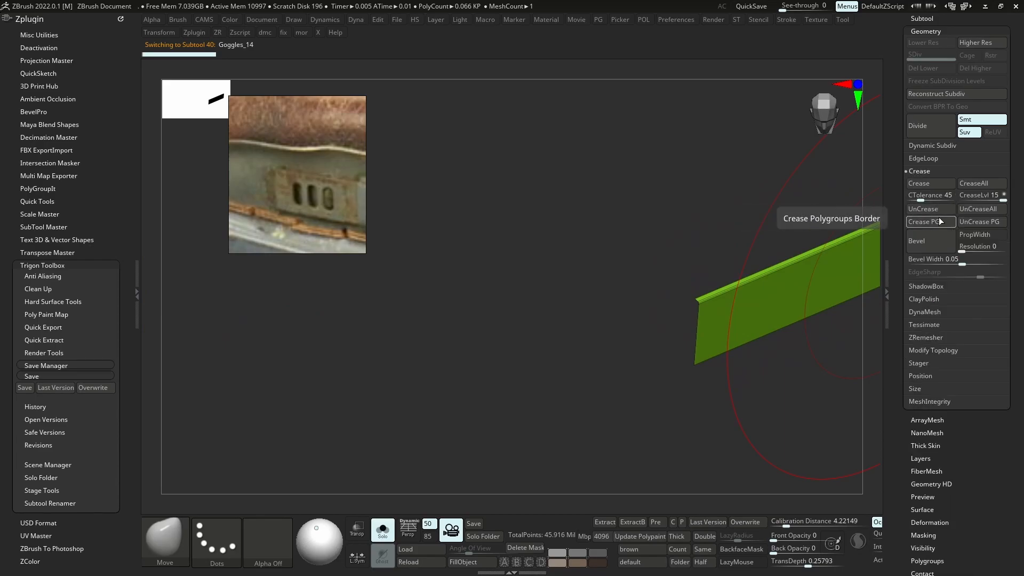
left_click(971, 183)
key("d")
key("shift+d")
key("d")
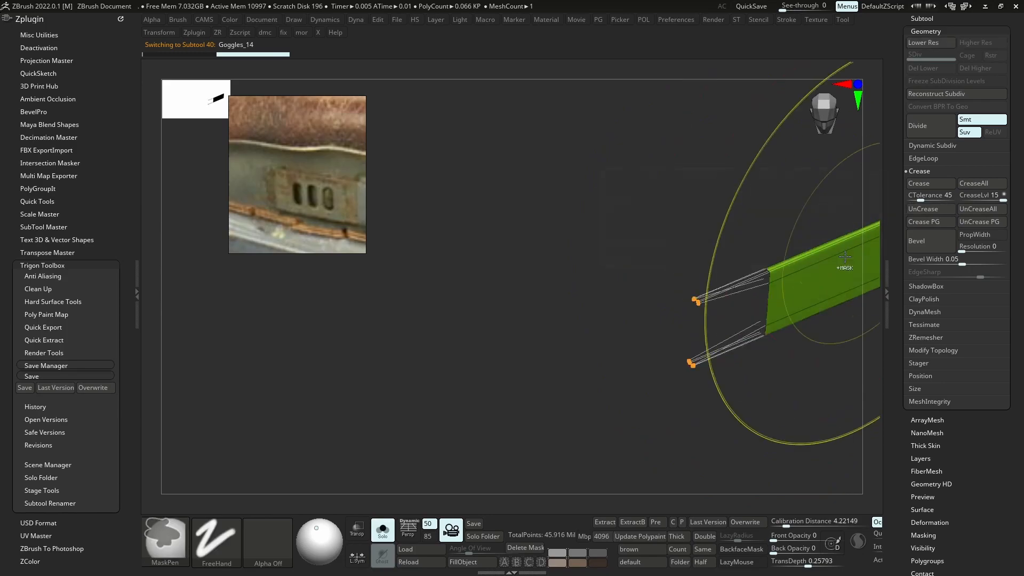
right_click_drag(807, 292, 807, 321, "ctrl")
key("shift+d")
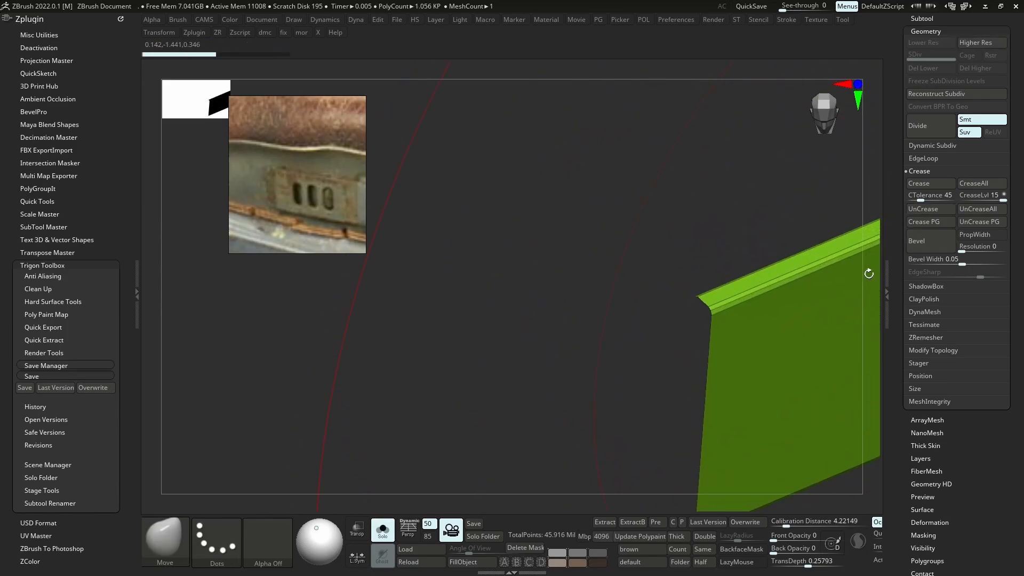
key("shift+d")
key("ctrl+shift+z")
Subdivide the outer strap ends four times and delete their lower subdivision levels
key("shift+f")
key("shift+f")
key("ctrl+d")
key("ctrl+d")
key("ctrl+d")
key("ctrl+d")
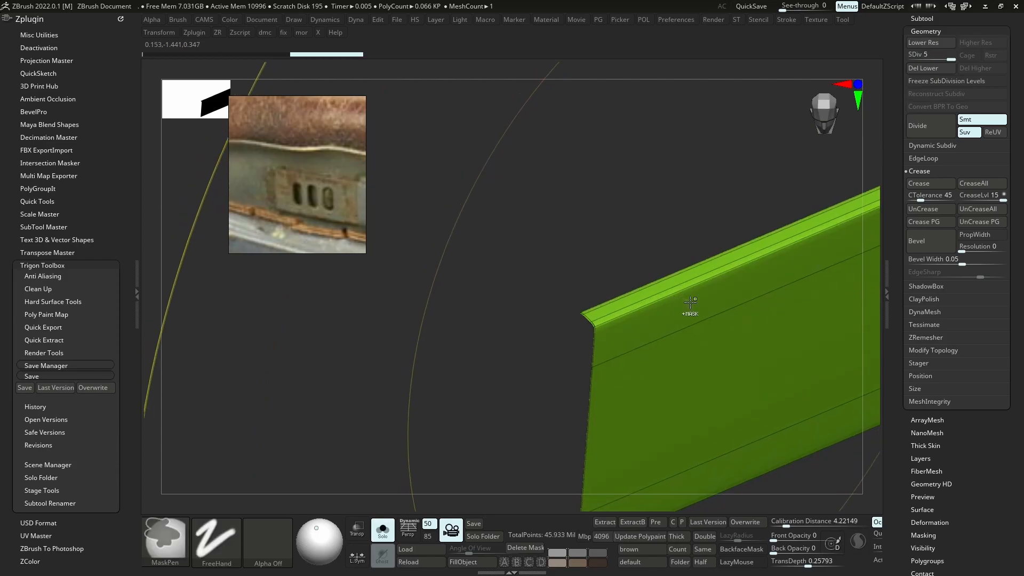
left_click(935, 68)
right_click_drag(686, 331, 667, 330, "ctrl")
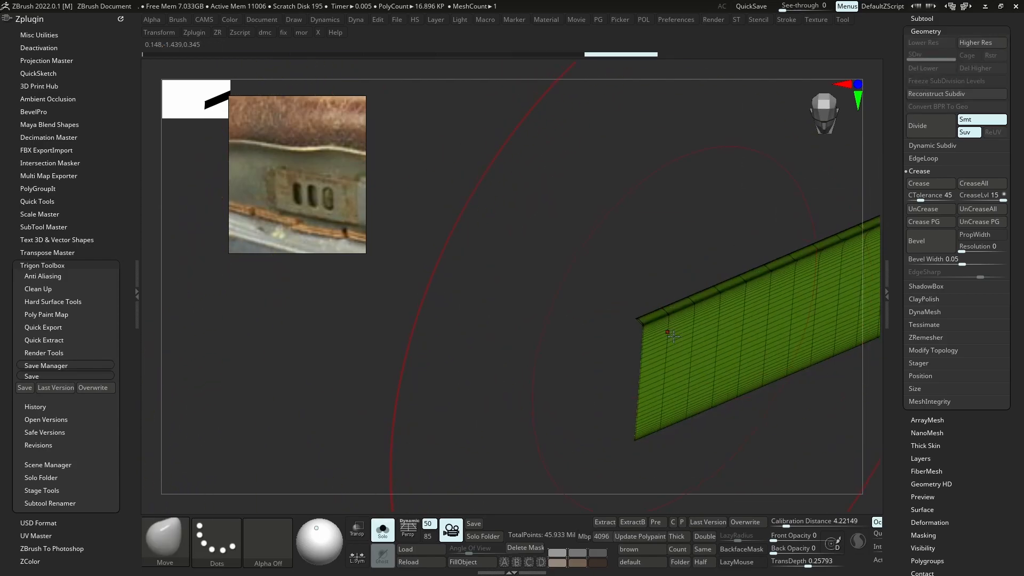
Hide the excess outer length of both strap ends, comparing their proportions with the goggles reference photo
key("f")
left_click(689, 377)
left_click_drag(689, 377, 679, 304)
key("s")
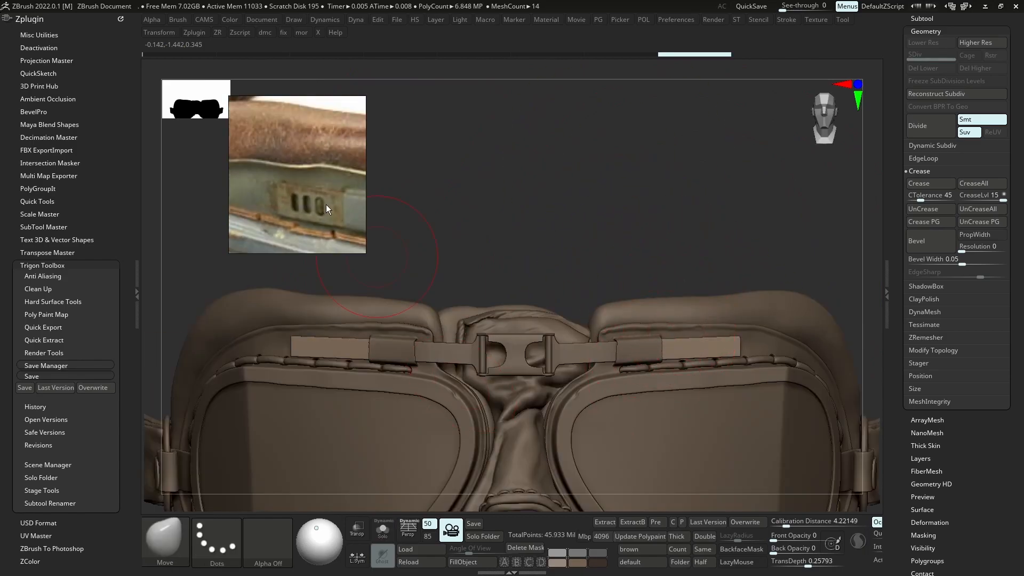
mouse_move(673, 300)
right_mouse_down("ctrl")
mouse_move(640, 309)
mouse_move(689, 242)
mouse_move(683, 263)
mouse_move(703, 284)
right_mouse_up("ctrl")
left_click_drag(681, 320, 681, 321, "ctrl+alt+shift")
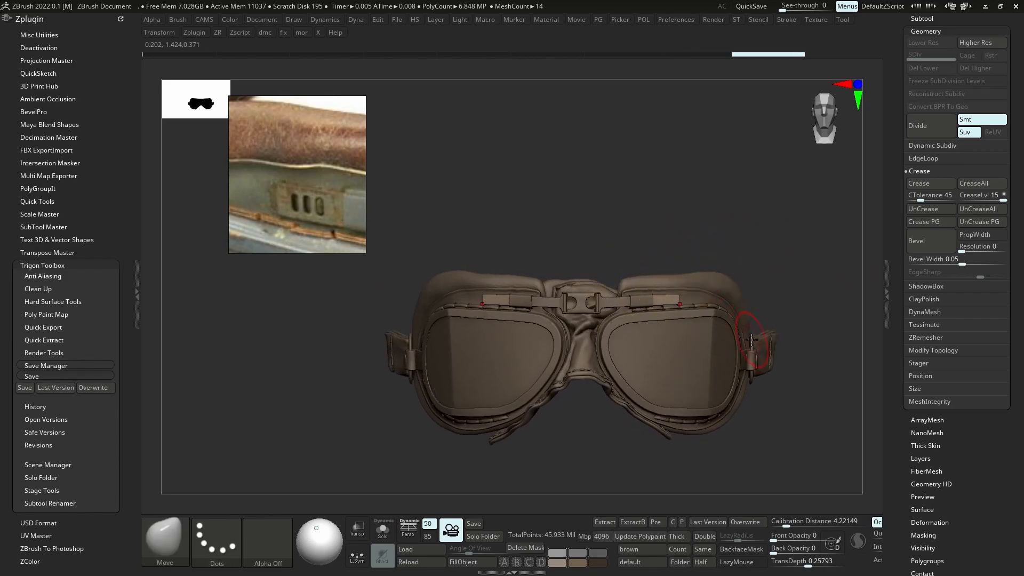
left_click_drag(708, 260, 630, 343)
left_click(165, 539, "ctrl+shift")
mouse_move(699, 249)
right_mouse_down()
mouse_move(718, 287)
mouse_move(690, 248)
right_mouse_up()
scroll(291, 193, "down", 6)
scroll(323, 201, "down", 2)
middle_click_drag(336, 211, 282, 198)
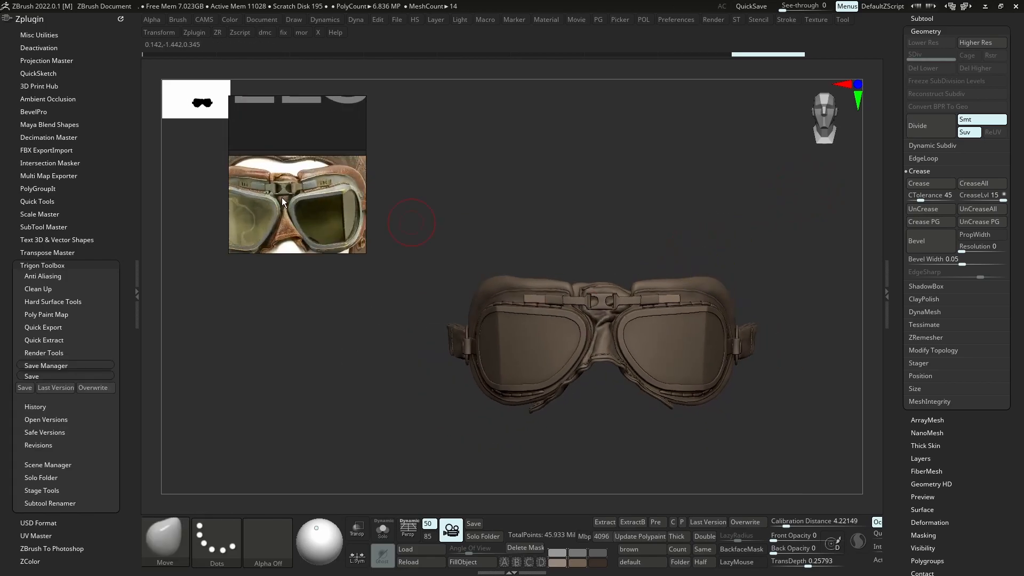
Isolate the shortened strap ends, delete their hidden geometry and close the open holes
right_click_drag(735, 230, 731, 385, "ctrl")
key("f")
left_click(685, 416)
right_click_drag(694, 267, 691, 314, "ctrl")
key("shift+f")
key("alt+s")
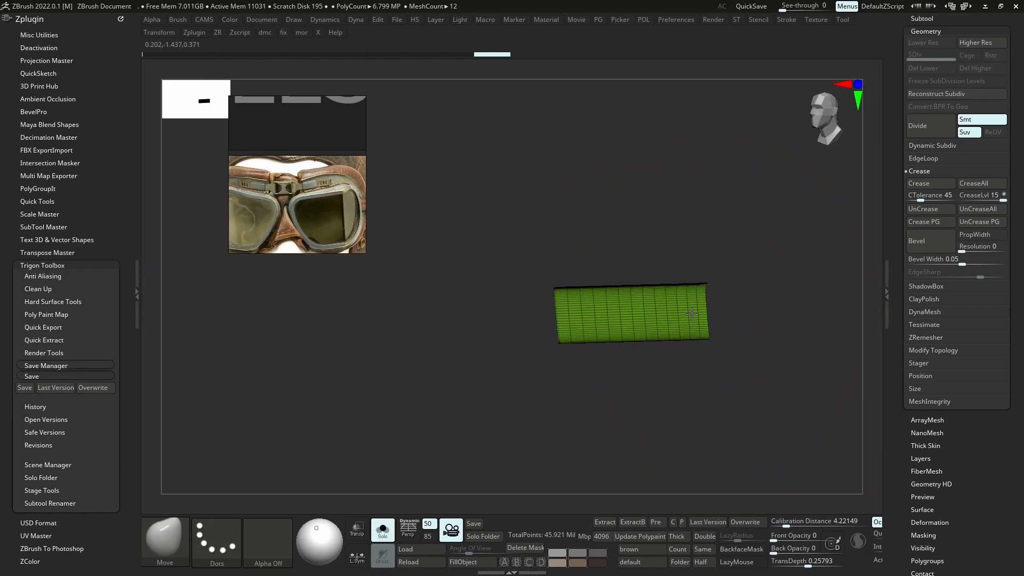
key("f")
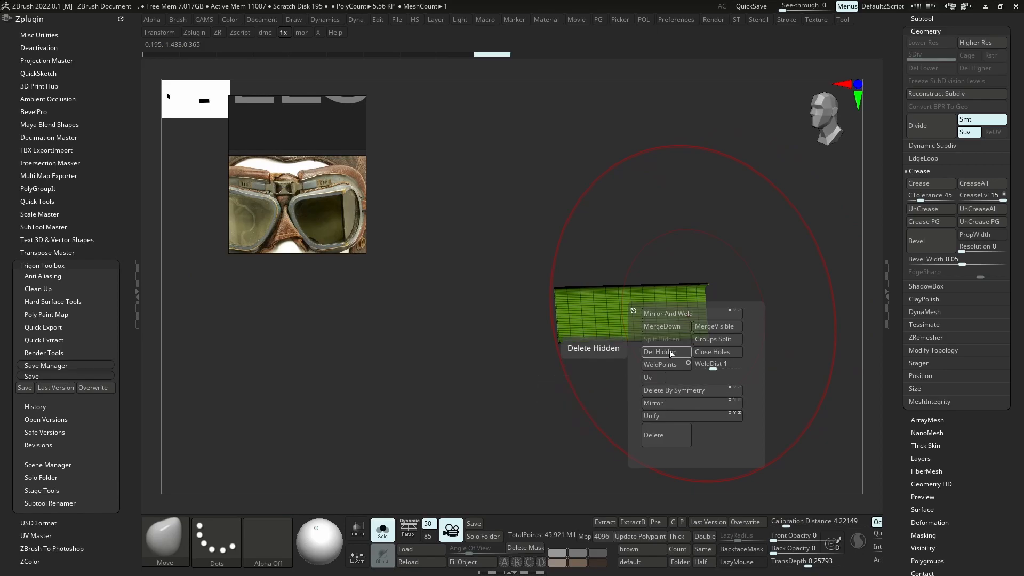
left_click(710, 351)
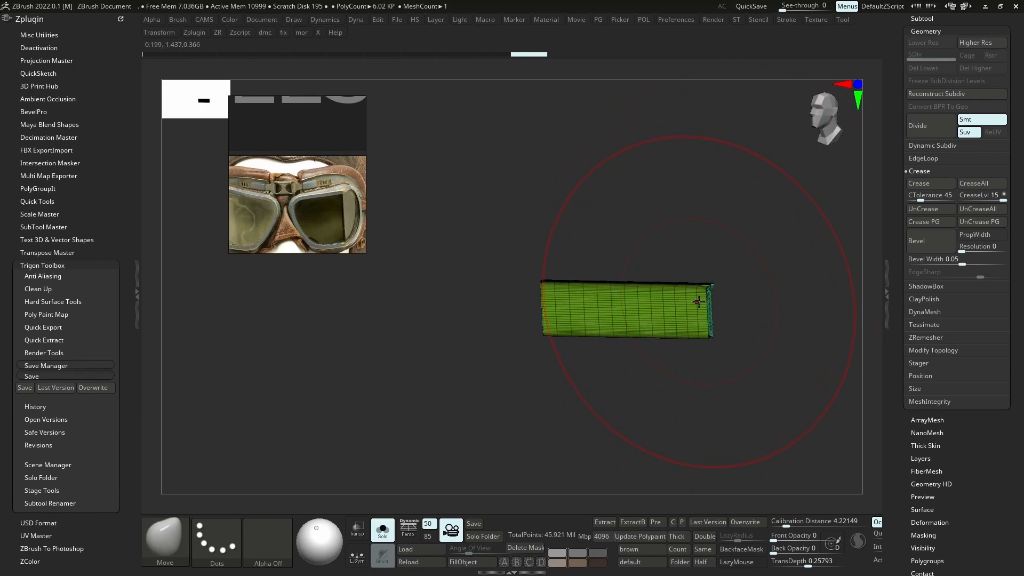
Remesh the closed strap ends with DynaMesh at resolution 4096
key("d")
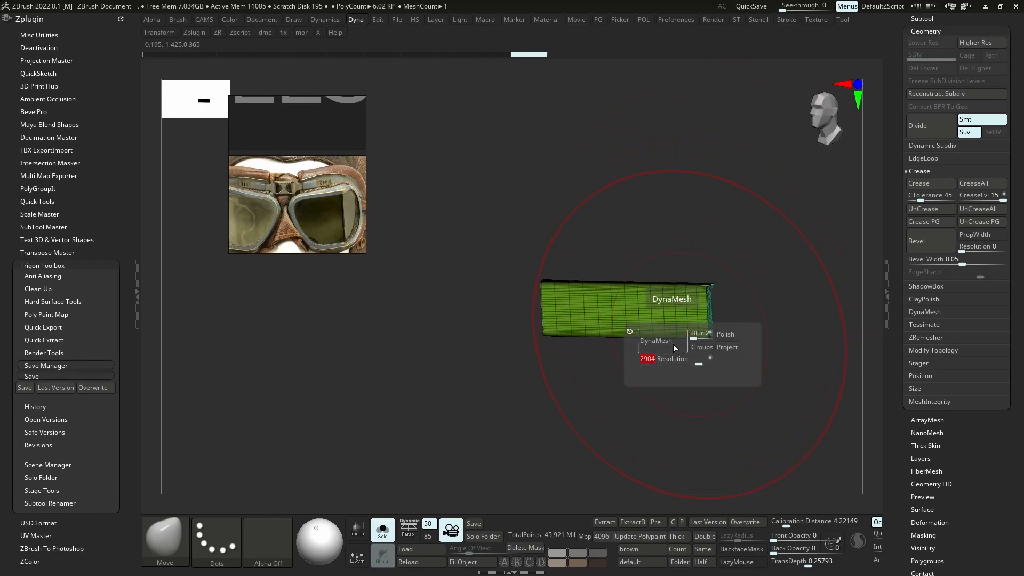
left_click(673, 345)
key("d")
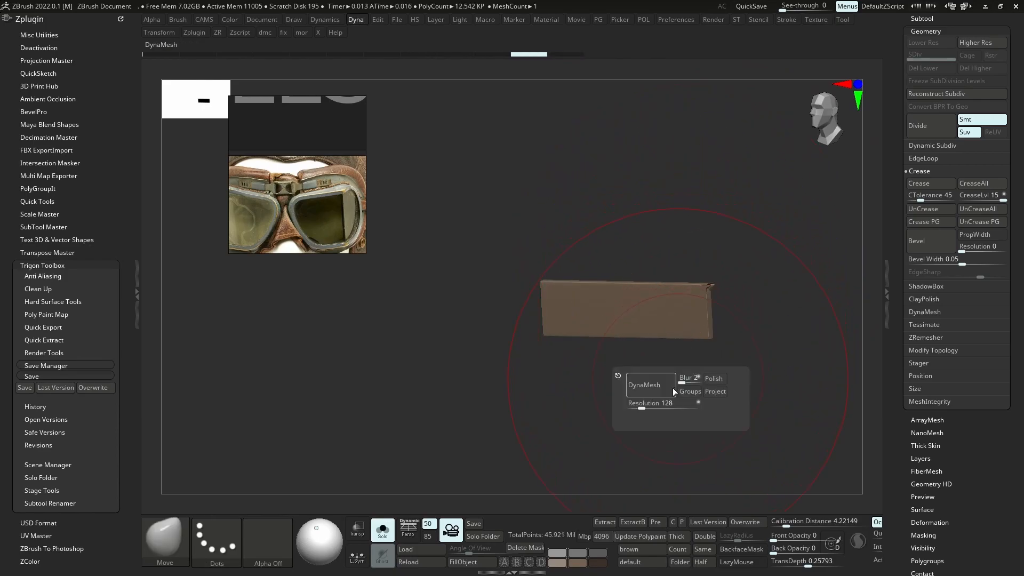
left_click(683, 401)
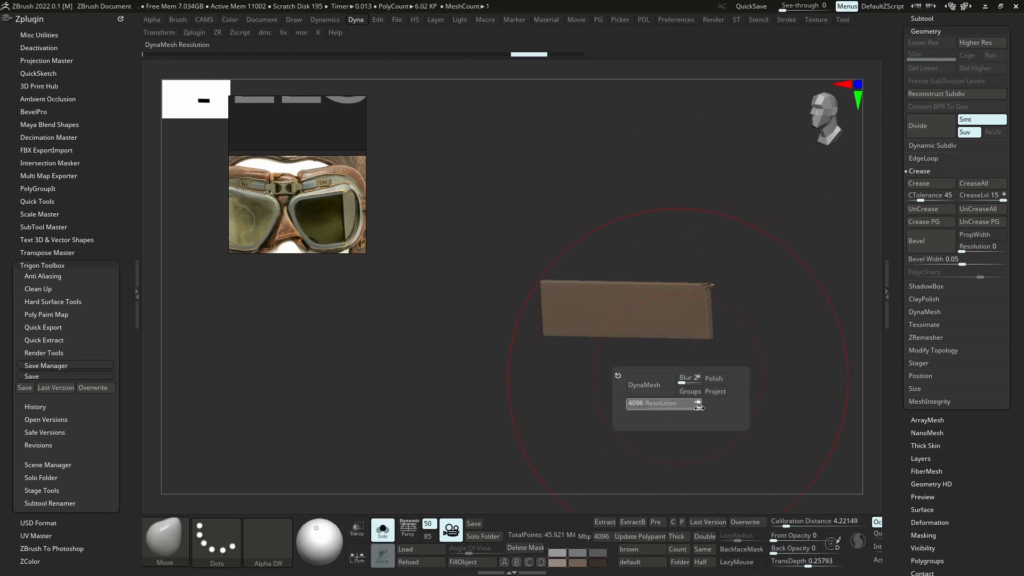
left_click(659, 390)
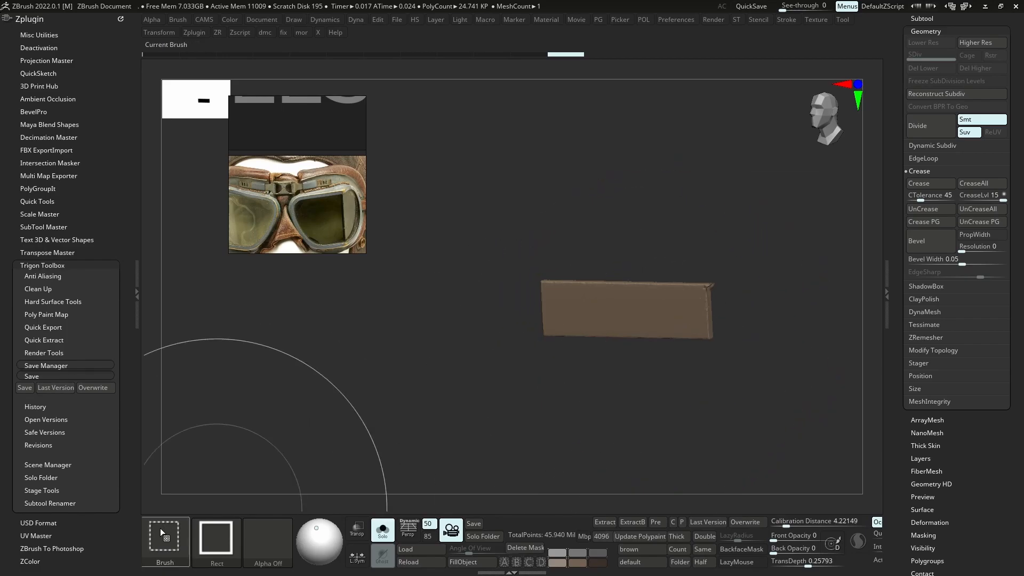
Trim the outer edge of the strap end to a clean, slightly slanted line with the KnifeCurve brush
left_click(160, 528)
key("m")
key("v")
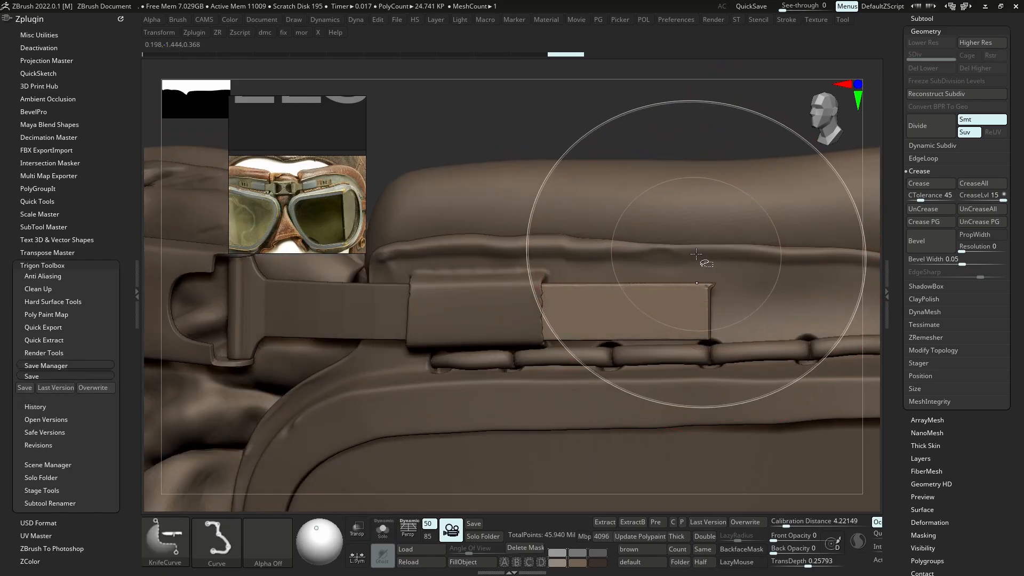
left_click_drag(698, 267, 714, 398, "ctrl+shift")
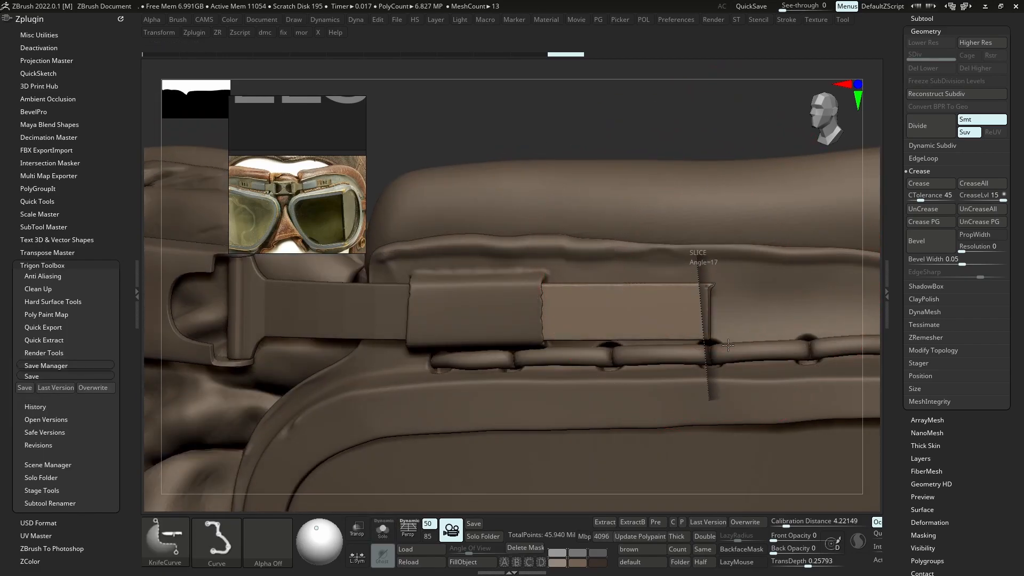
left_click_drag(713, 357, 704, 236, "ctrl+shift")
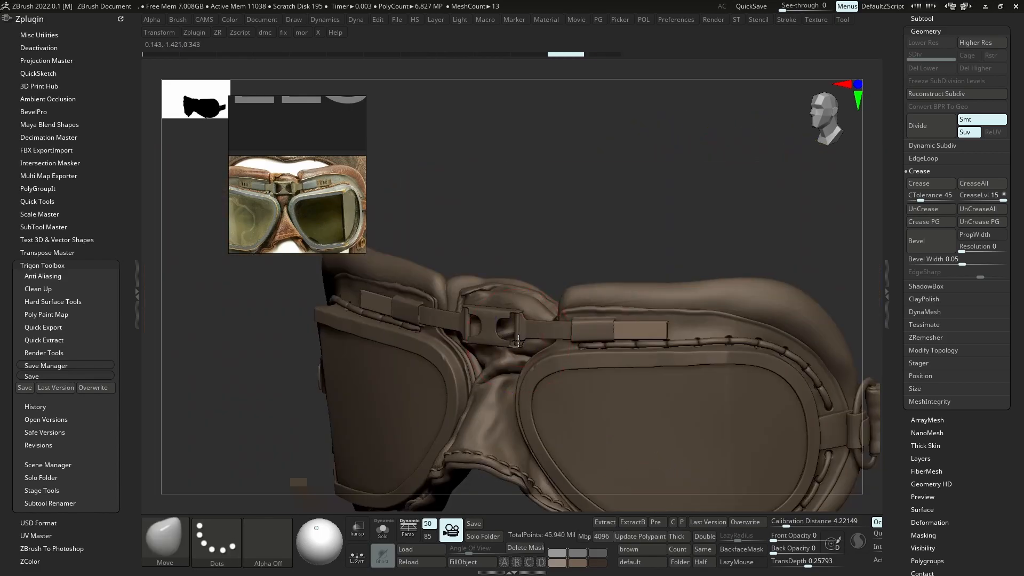
right_click_drag(517, 341, 488, 381, "shift")
mouse_move(316, 327)
right_mouse_down("alt")
mouse_move(502, 297)
mouse_move(482, 363)
mouse_move(473, 342)
right_mouse_up("alt")
left_click_drag(469, 344, 490, 123, "ctrl+shift")
right_click_drag(531, 283, 567, 245, "ctrl")
key("space")
left_click(572, 254)
mouse_move(724, 282)
right_mouse_down("ctrl")
mouse_move(768, 325)
mouse_move(749, 317)
mouse_move(773, 315)
mouse_move(788, 287)
right_mouse_up("ctrl")
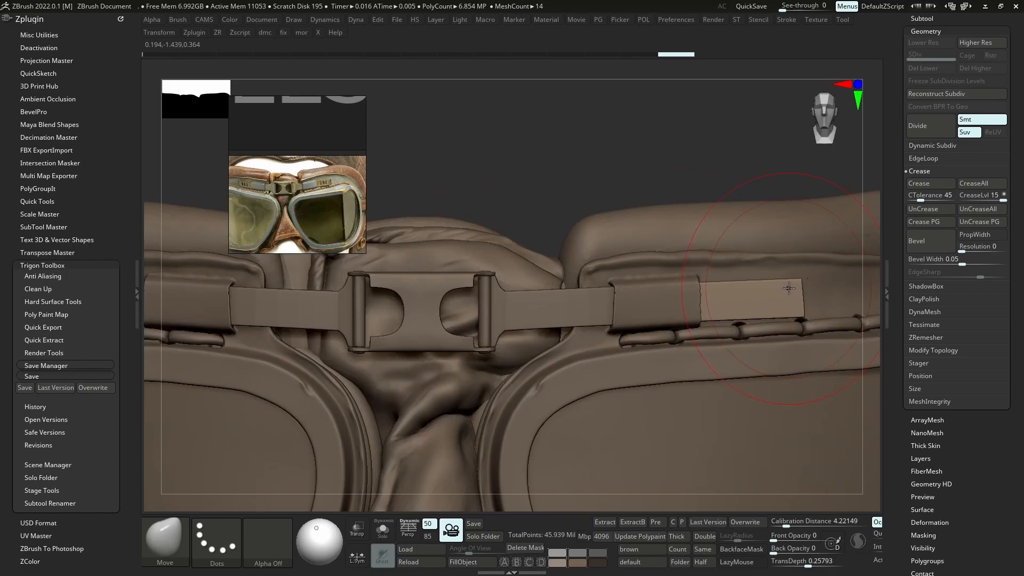
Adjust the outer strap end to sit against the goggle frame with the Move Topological brush
key("b")
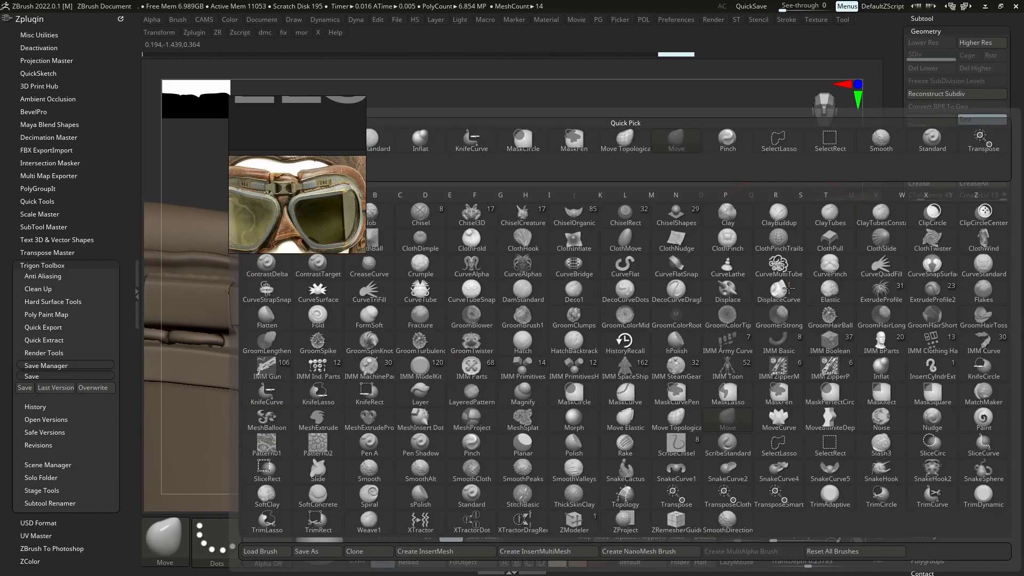
key("m")
key("t")
mouse_move(773, 210)
right_mouse_down()
mouse_move(744, 291)
mouse_move(734, 269)
right_mouse_up()
key("s")
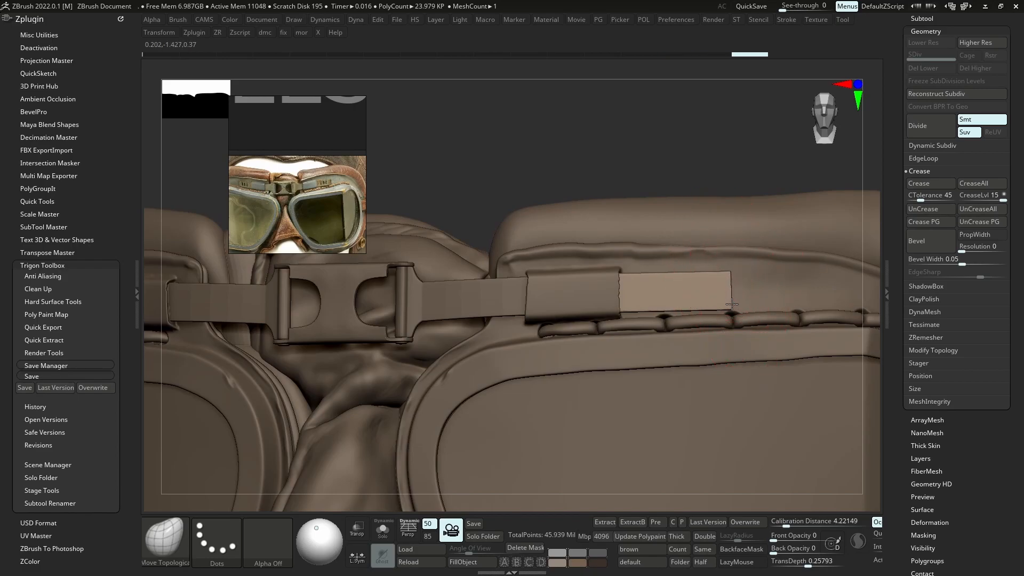
mouse_move(693, 323)
right_mouse_down("ctrl")
mouse_move(615, 103)
mouse_move(676, 270)
mouse_move(684, 323)
mouse_move(682, 314)
right_mouse_up("ctrl")
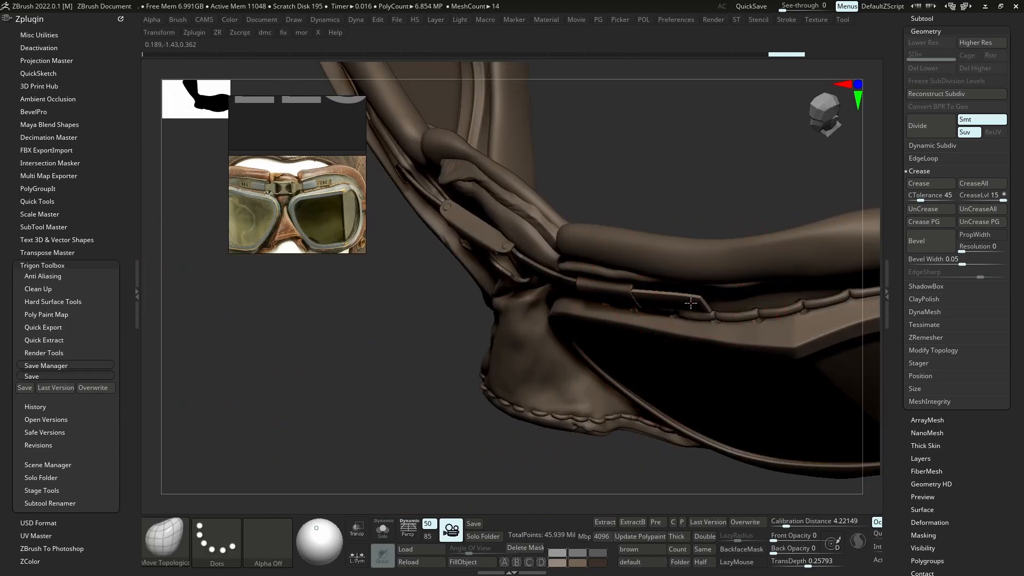
left_click_drag(697, 301, 702, 314)
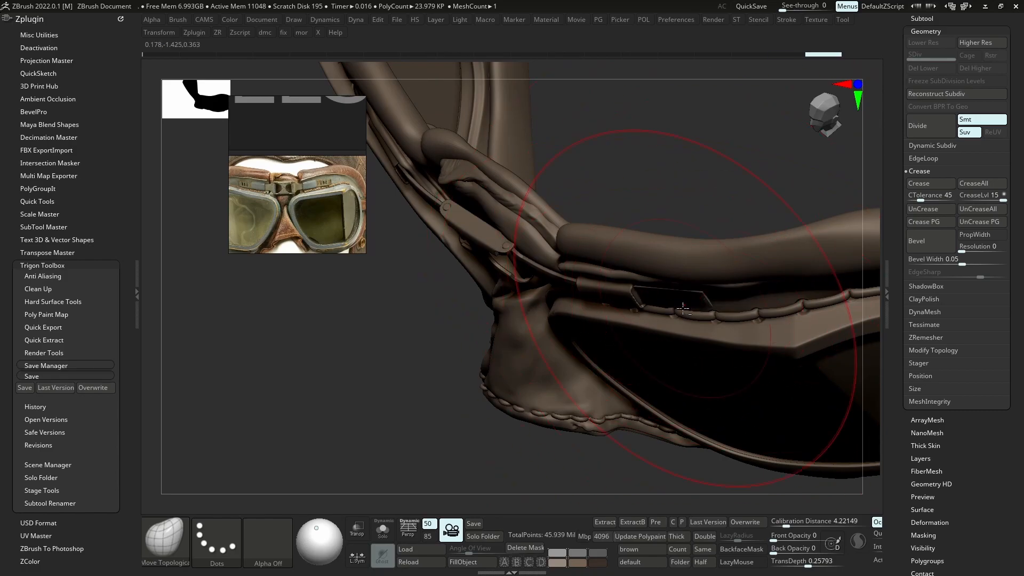
right_click_drag(687, 305, 637, 297)
key("s")
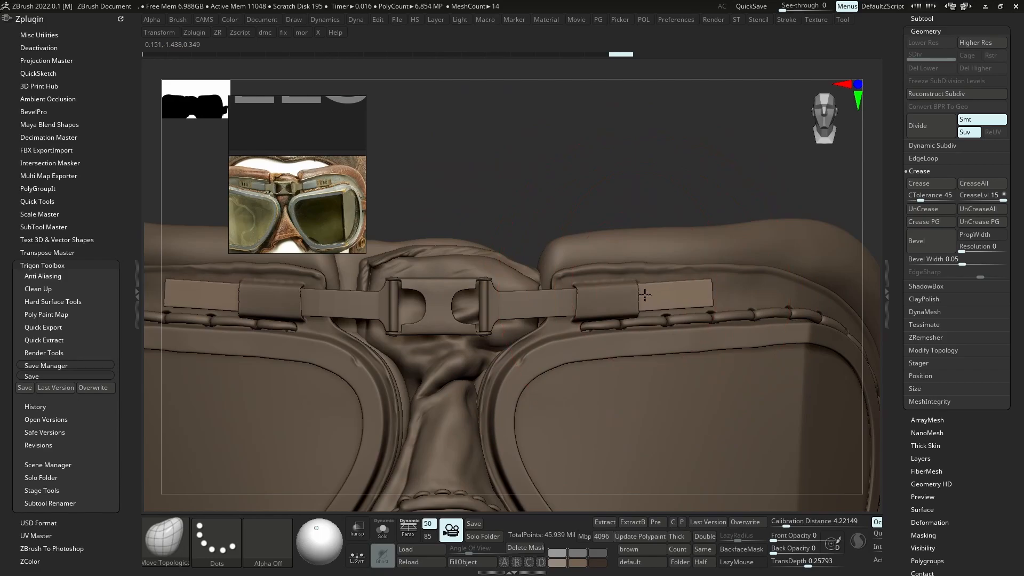
Hide the strap end on the right side of the buckle and delete the hidden geometry
mouse_move(645, 296)
right_mouse_down()
mouse_move(583, 290)
mouse_move(658, 293)
mouse_move(647, 271)
mouse_move(688, 264)
mouse_move(668, 232)
mouse_move(677, 299)
mouse_move(698, 276)
right_mouse_up()
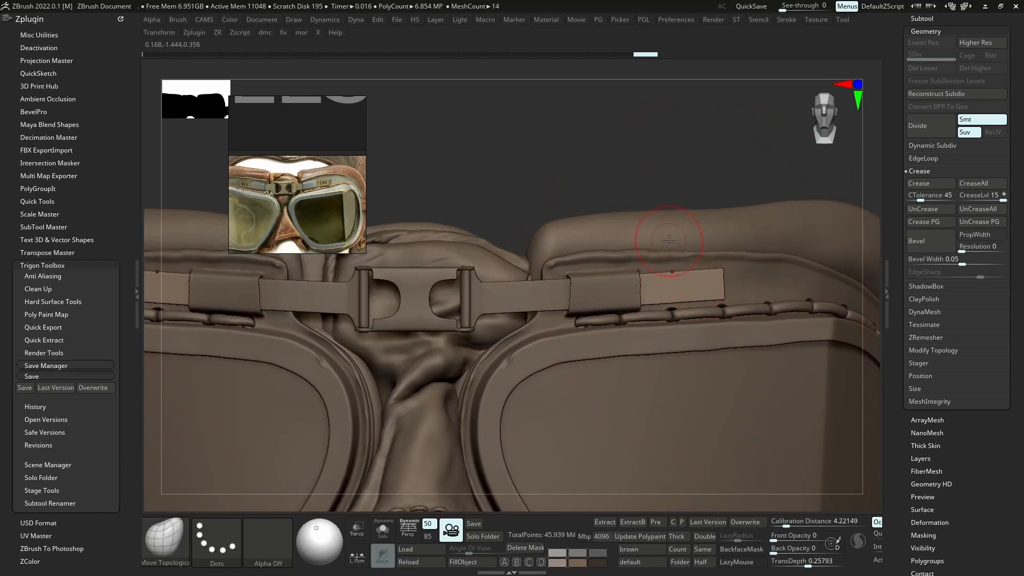
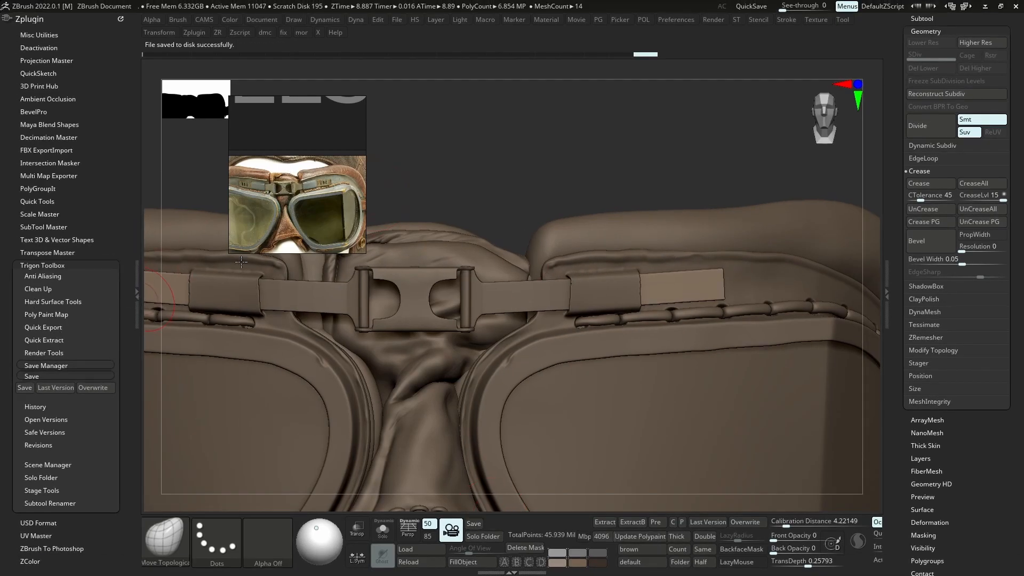
right_click_drag(759, 159, 702, 165, "ctrl")
left_click_drag(759, 169, 636, 368, "ctrl+shift")
key("ctrl+z")
left_click(166, 526, "ctrl+shift")
left_click(139, 393, "ctrl+shift")
left_click_drag(781, 184, 642, 369, "ctrl+alt+shift")
key("f")
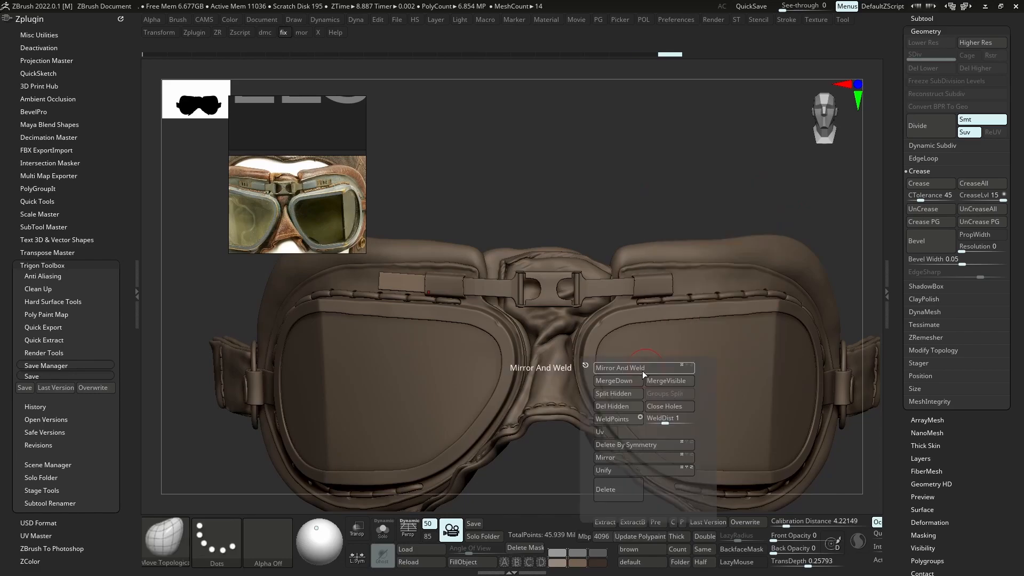
left_click(626, 408)
Start a Boolean on the remaining strap end with the Hard Surface Tools and append a sphere to it
right_click_drag(458, 314, 525, 283)
scroll(258, 194, "up", 5)
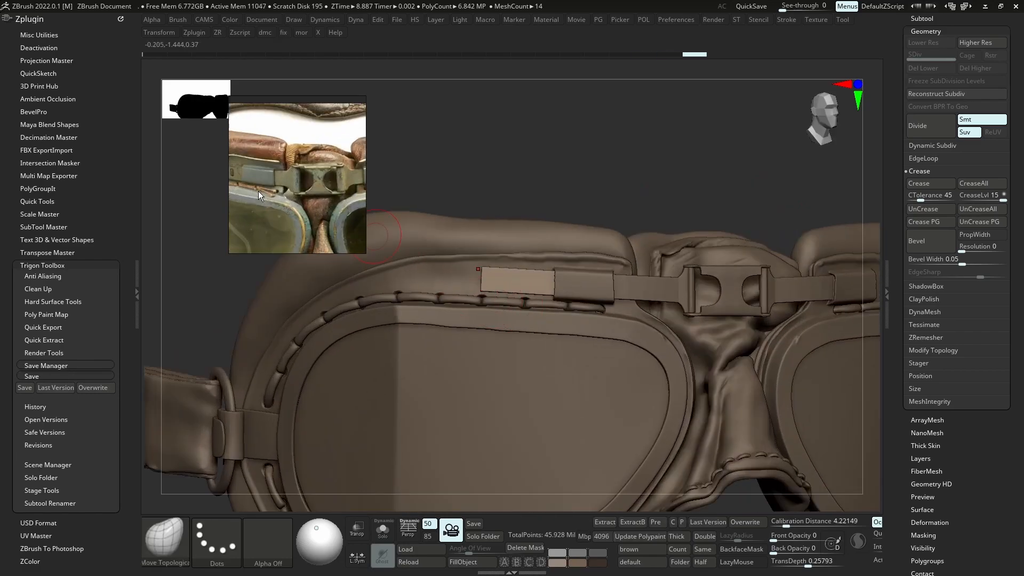
scroll(285, 173, "up", 3)
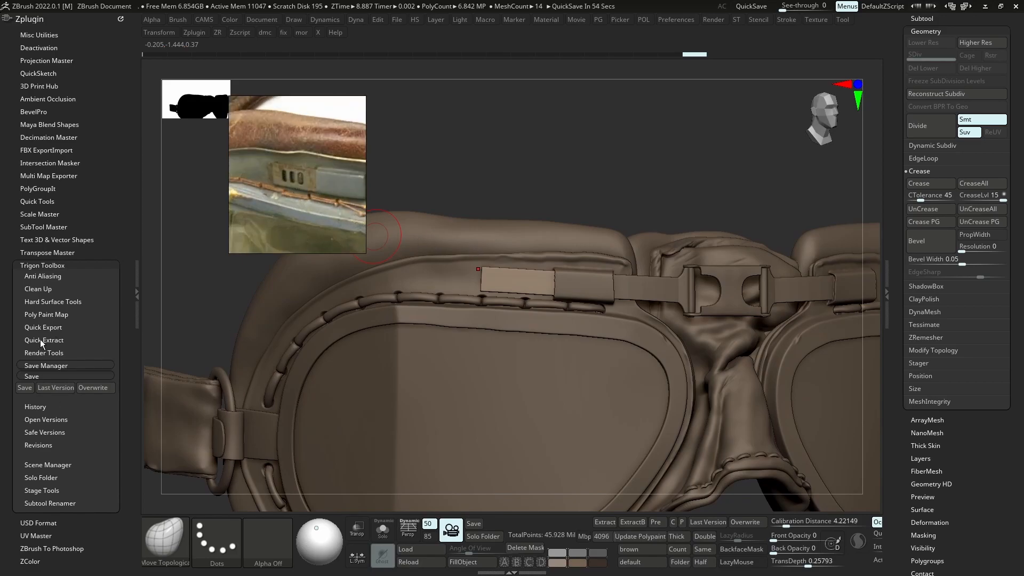
left_click(46, 303)
left_click(88, 340)
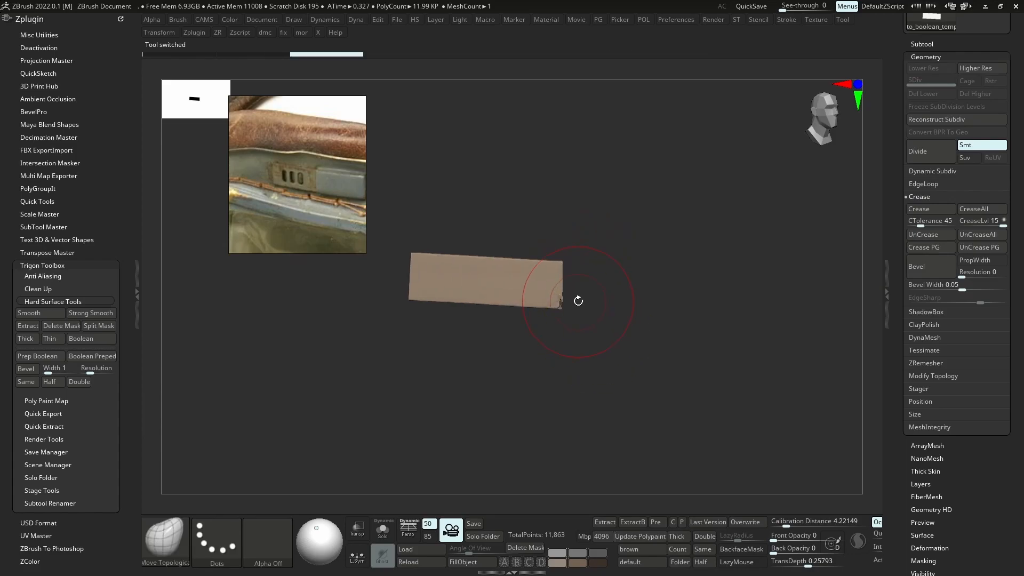
left_click(971, 401)
left_click(664, 400)
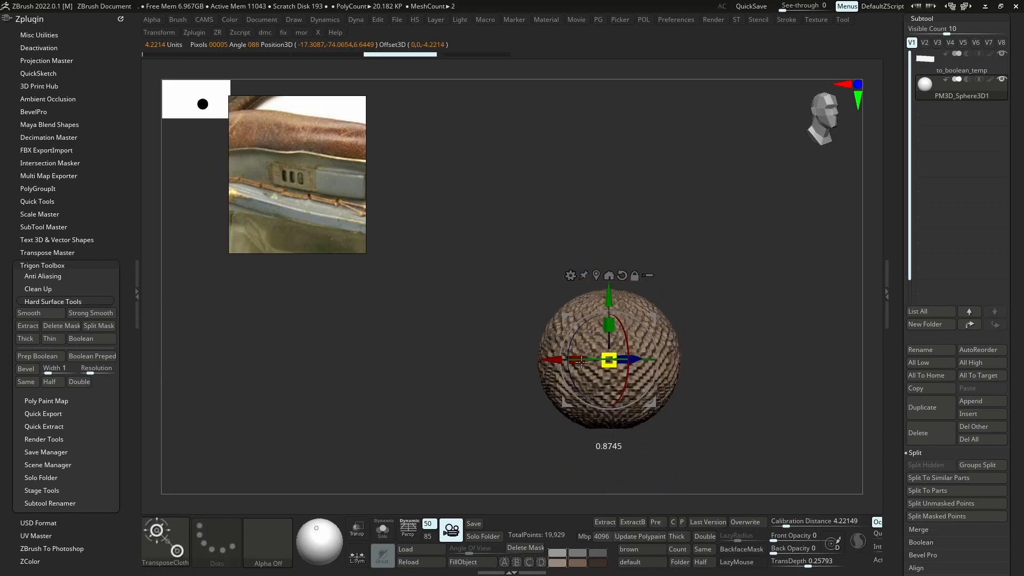
Undo the cloth distortion of the appended sphere and try to scale the sphere down with the gizmo
key("ctrl+z")
key("b")
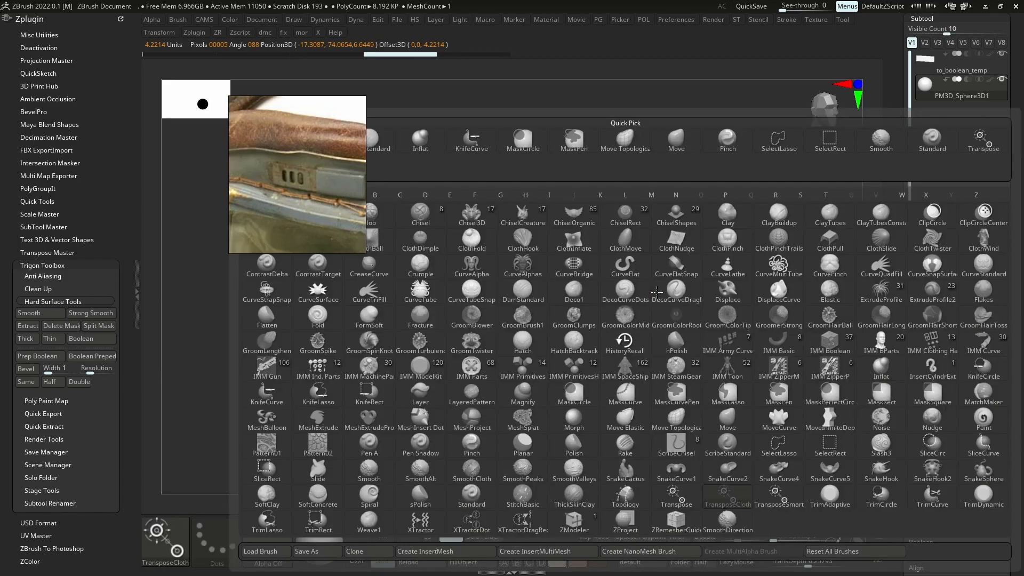
left_click(658, 301)
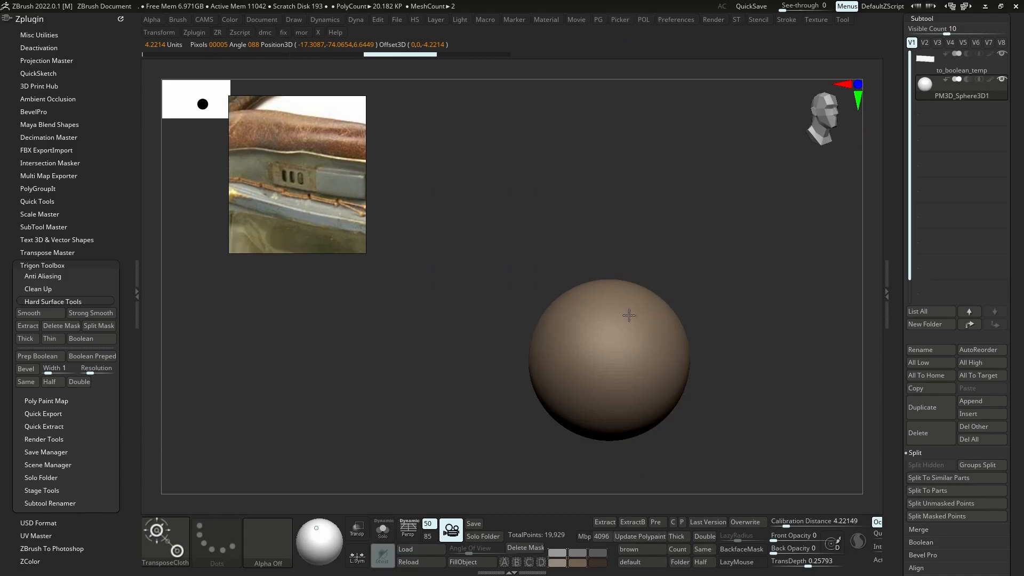
right_click_drag(631, 315, 667, 391, "alt")
key("w")
left_click_drag(588, 408, 536, 408)
key("ctrl+z")
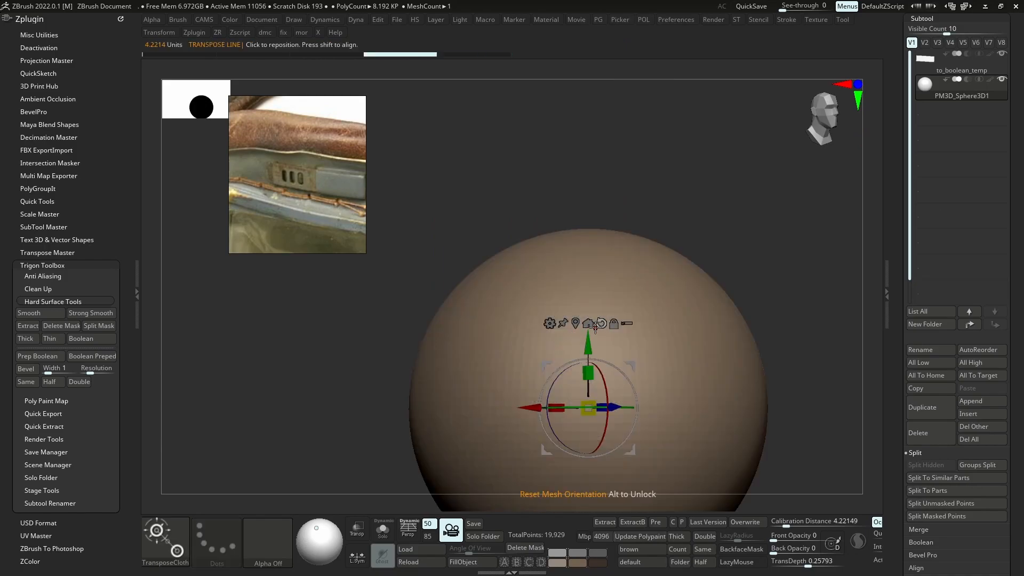
Try to resize the sphere with a transpose line drawn outward from its centre
key("y")
mouse_move(598, 358)
left_mouse_down()
mouse_move(730, 284)
mouse_move(514, 336)
mouse_move(609, 324)
left_mouse_up()
left_click_drag(734, 281, 589, 361)
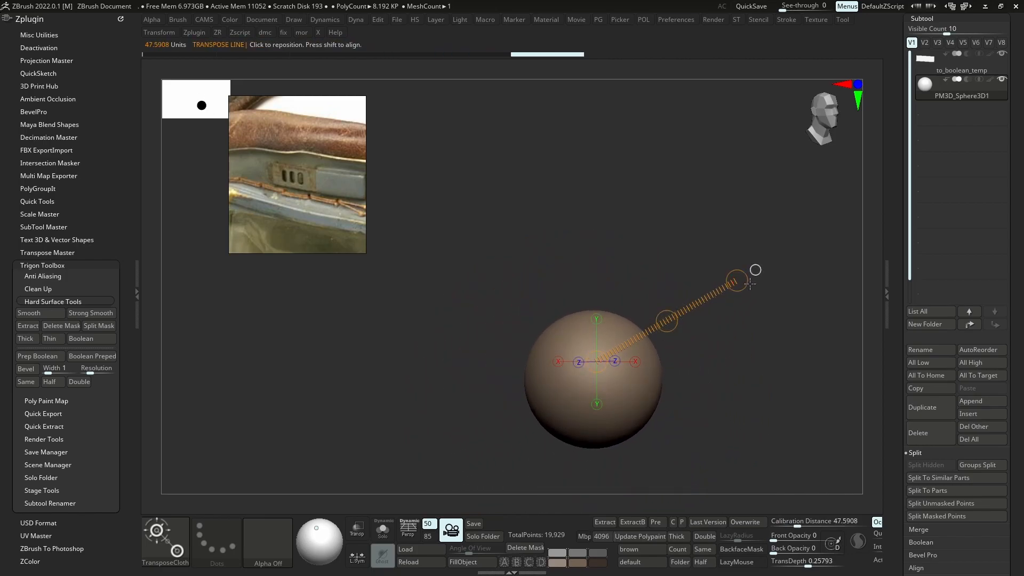
left_click_drag(737, 281, 612, 345)
left_click_drag(738, 282, 593, 400)
left_click_drag(742, 277, 650, 402)
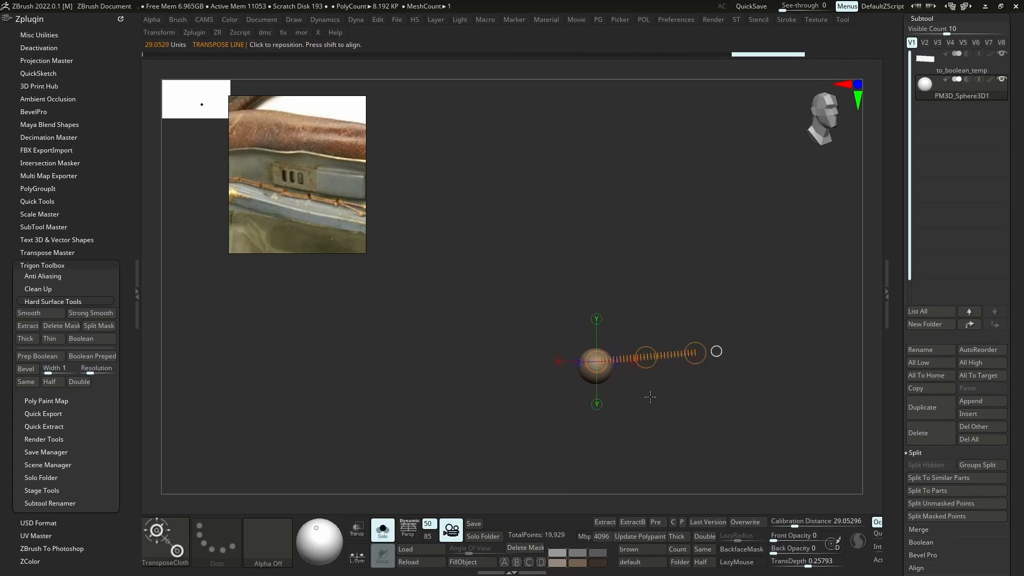
left_click_drag(645, 357, 814, 403)
left_click_drag(629, 383, 858, 336)
left_click_drag(675, 369, 668, 371)
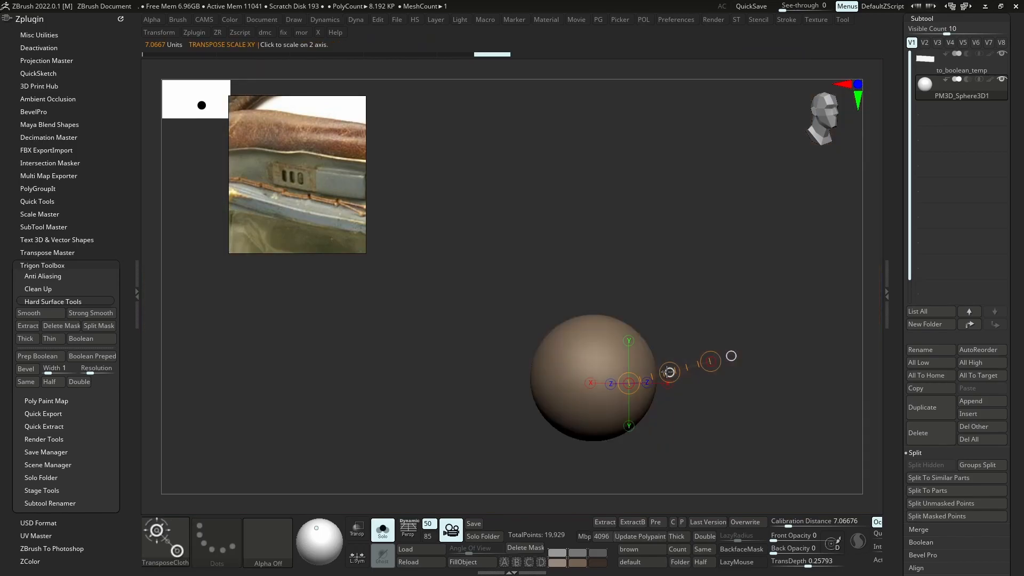
key("y")
left_click_drag(601, 363, 671, 387)
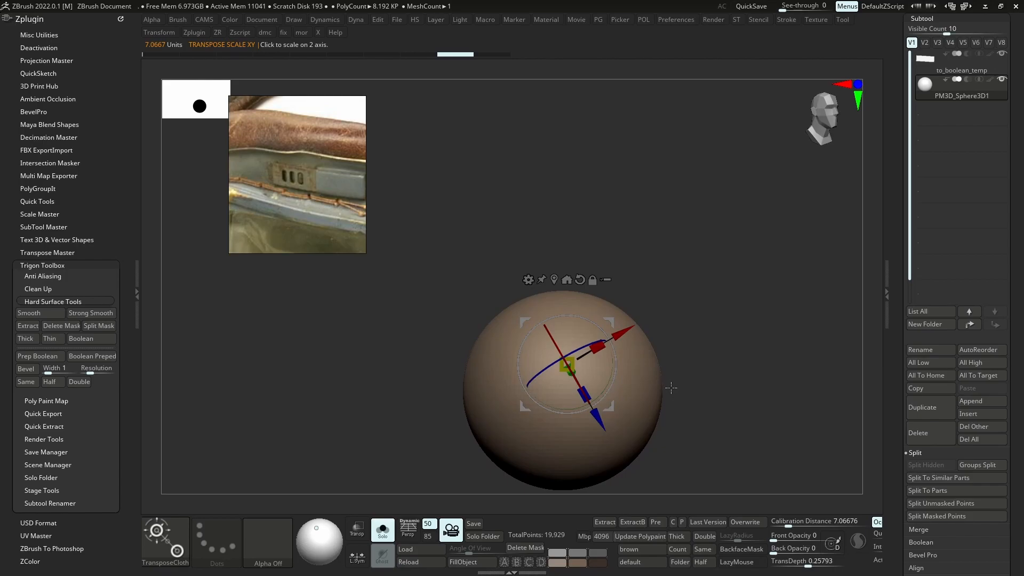
key("b")
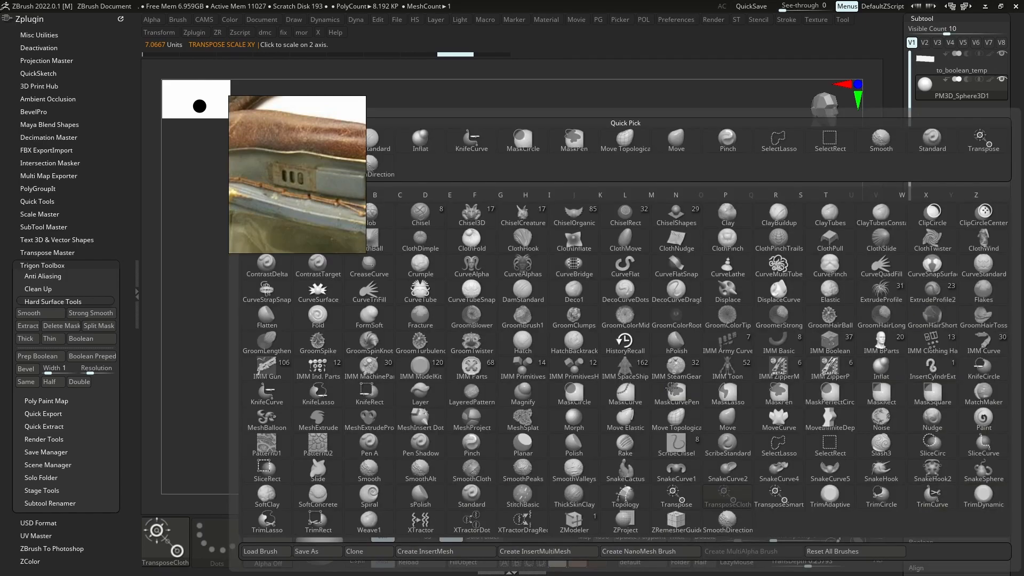
key("Escape")
key("b")
key("m")
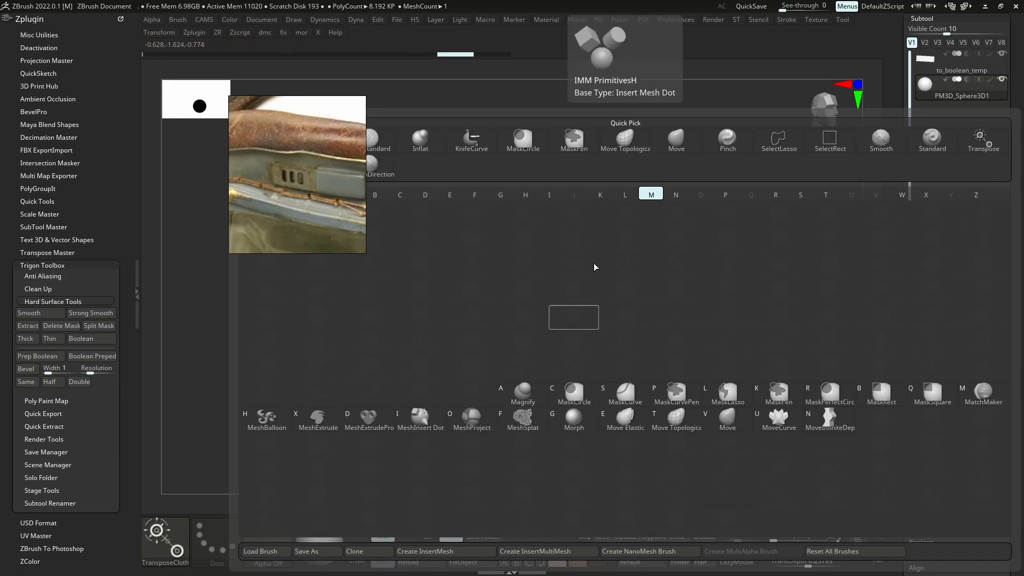
left_click(420, 417)
key("b")
key("Escape")
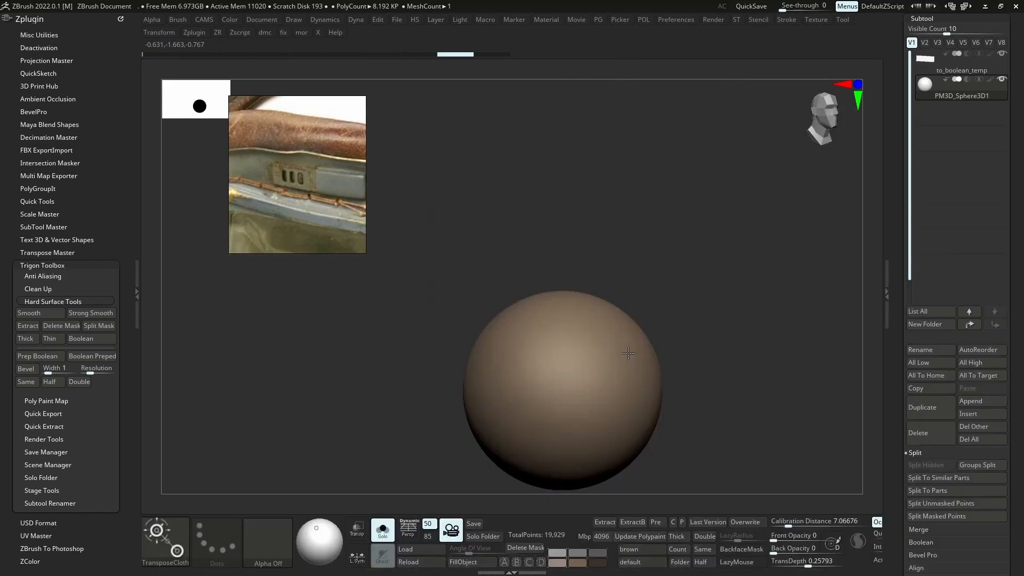
key("b")
key("t")
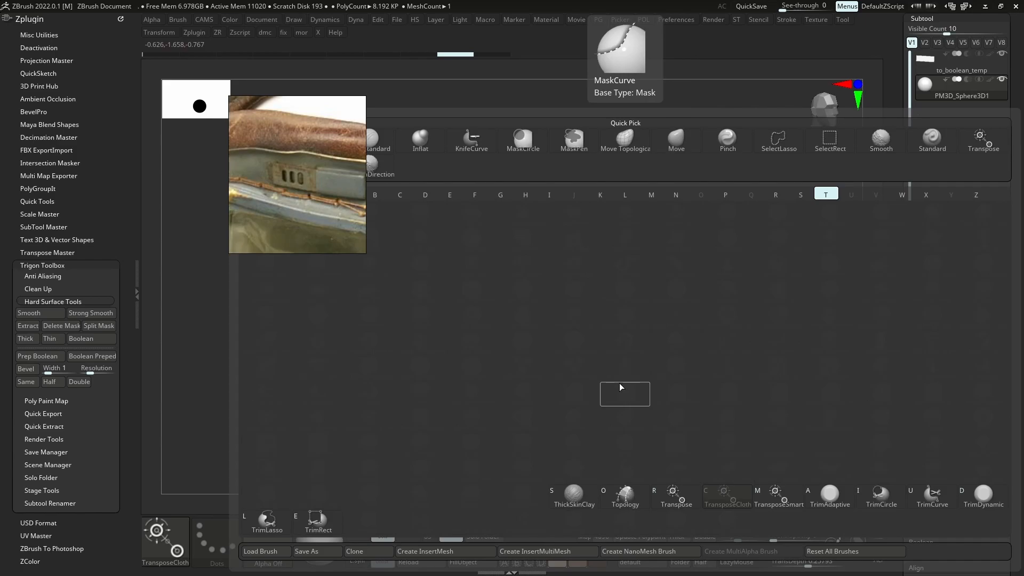
Try to shrink the sphere uniformly with the gizmo
mouse_move(587, 342)
right_mouse_down("ctrl")
mouse_move(625, 382)
mouse_move(605, 293)
right_mouse_up("ctrl")
key("w")
left_click_drag(550, 281, 368, 288)
key("ctrl+z")
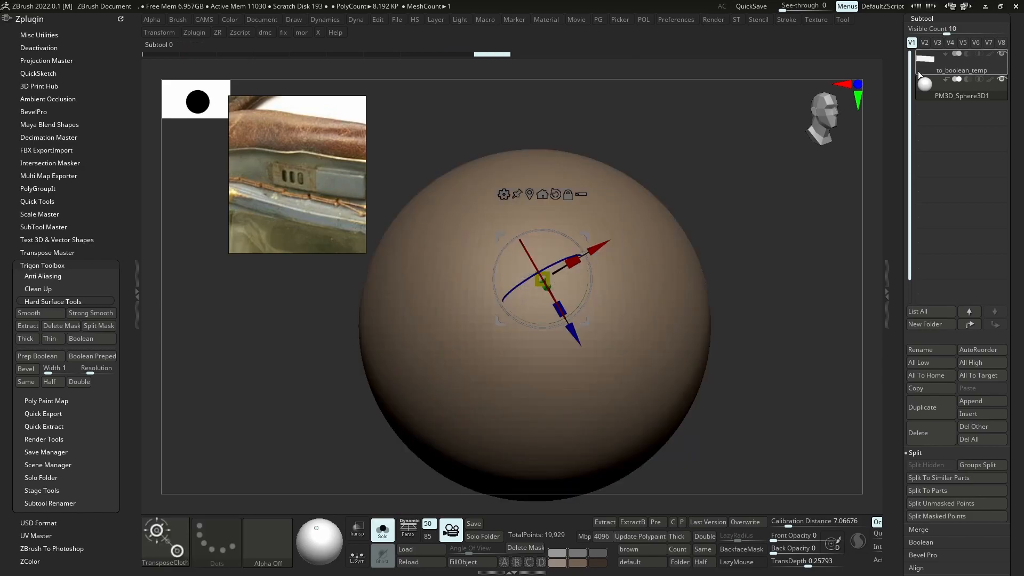
Show the strap end and sphere together and try to scale the sphere uniformly with the TransposeCloth brush
left_click(919, 75)
right_click_drag(608, 298, 629, 263, "ctrl")
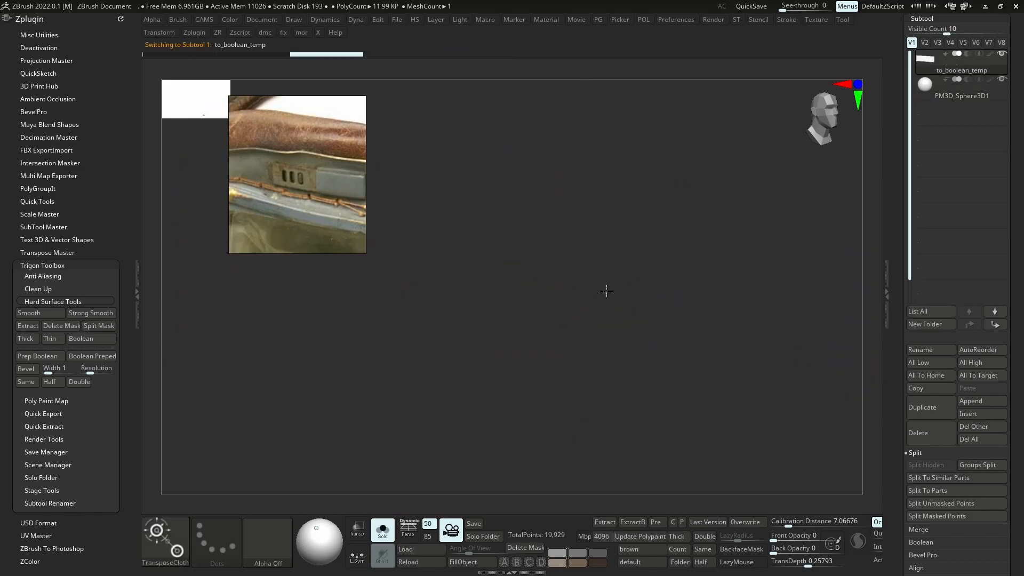
key("f")
key("shift+s")
mouse_move(609, 327)
right_mouse_down("alt")
mouse_move(608, 196)
mouse_move(542, 219)
right_mouse_up("alt")
right_click_drag(550, 228, 561, 286, "alt")
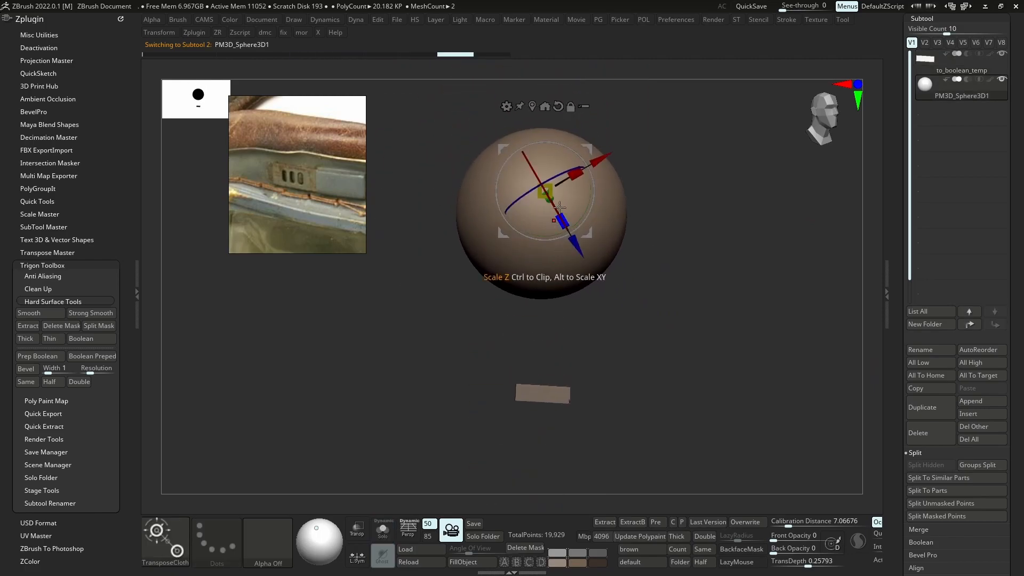
mouse_move(559, 191)
left_mouse_down()
mouse_move(540, 191)
mouse_move(611, 217)
mouse_move(577, 299)
mouse_move(551, 315)
mouse_move(577, 192)
left_mouse_up()
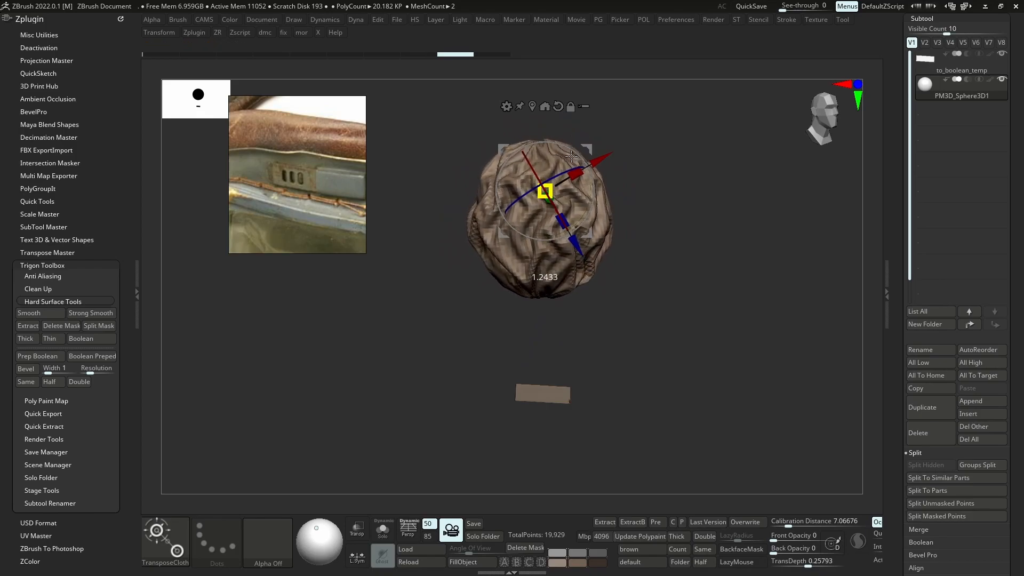
key("ctrl+z")
Switch to the regular Transpose brush, scale the sphere down and bring it toward the strap end
key("b")
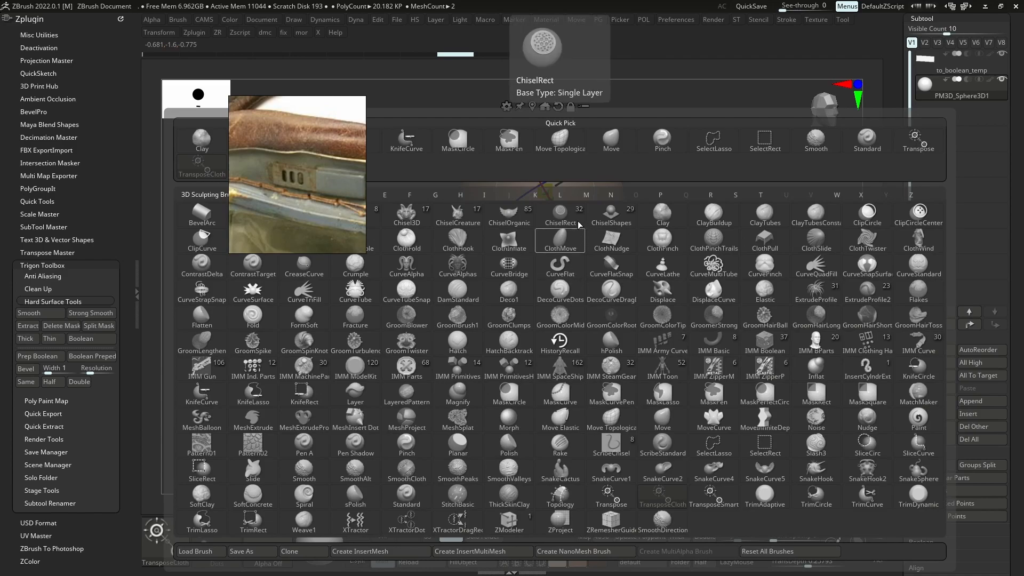
key("g")
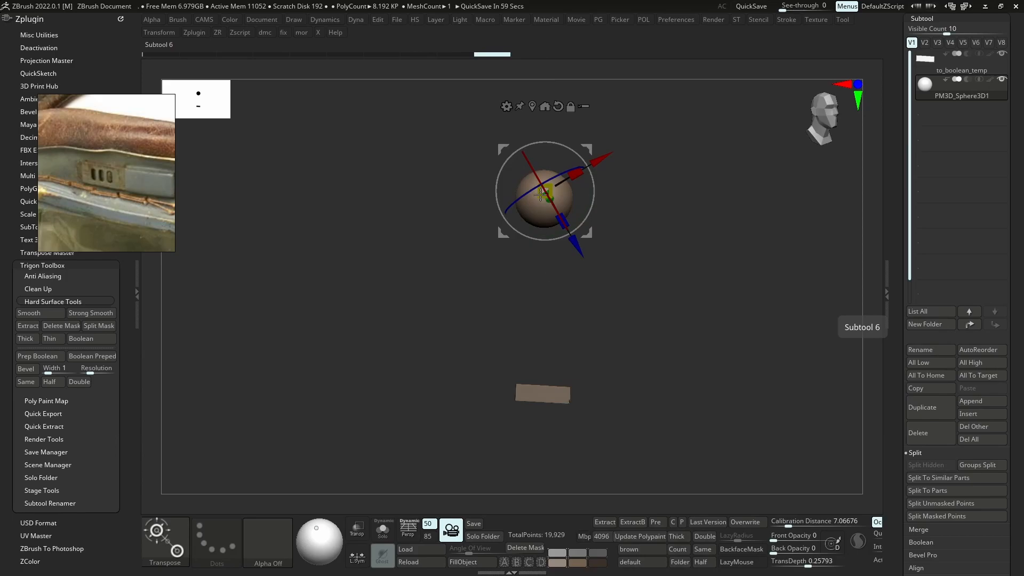
left_click_drag(542, 194, 532, 201)
left_click_drag(588, 149, 580, 344)
right_click_drag(597, 363, 696, 472, "ctrl")
right_click_drag(696, 472, 648, 387)
left_click_drag(538, 386, 342, 358)
Frame the strap end for reference, then shrink the sphere further and move it closer to the strap
left_click(930, 66)
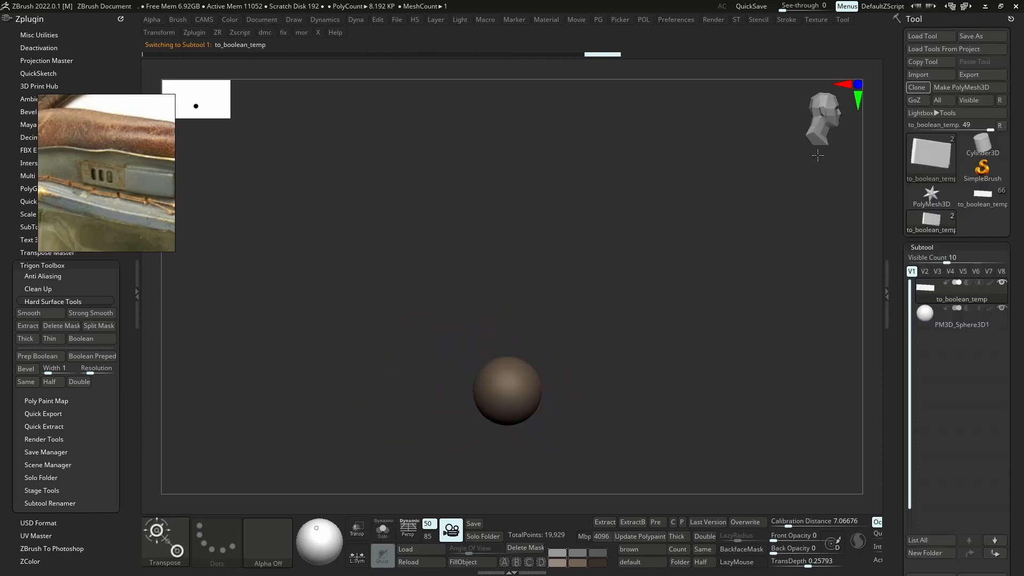
key("f")
right_click_drag(507, 277, 272, 292, "ctrl")
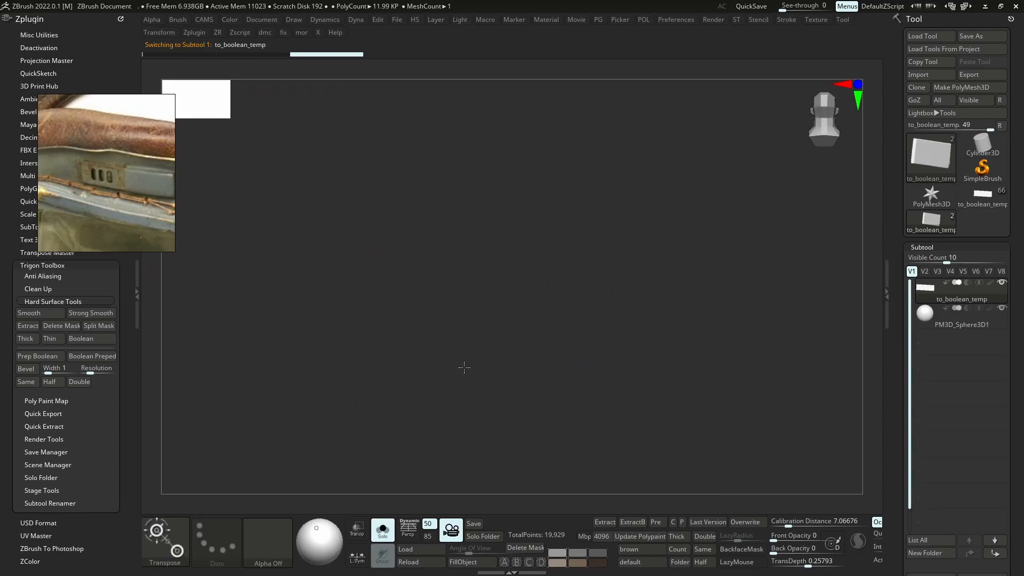
key("f")
mouse_move(448, 372)
right_mouse_down()
mouse_move(468, 370)
mouse_move(480, 323)
mouse_move(526, 356)
mouse_move(510, 351)
mouse_move(499, 370)
right_mouse_up()
key("f")
left_click(954, 317)
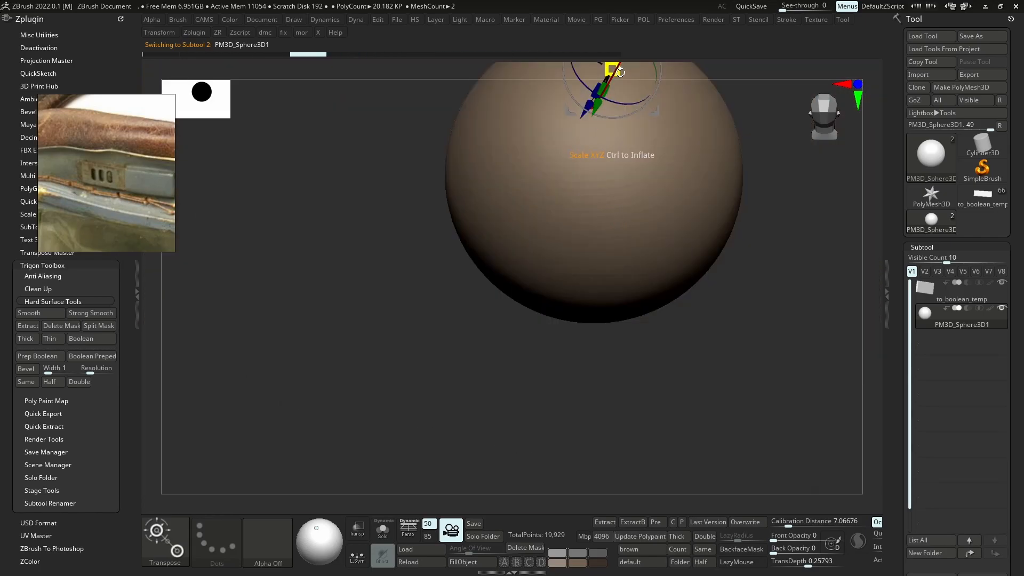
left_click_drag(583, 144, 434, 146)
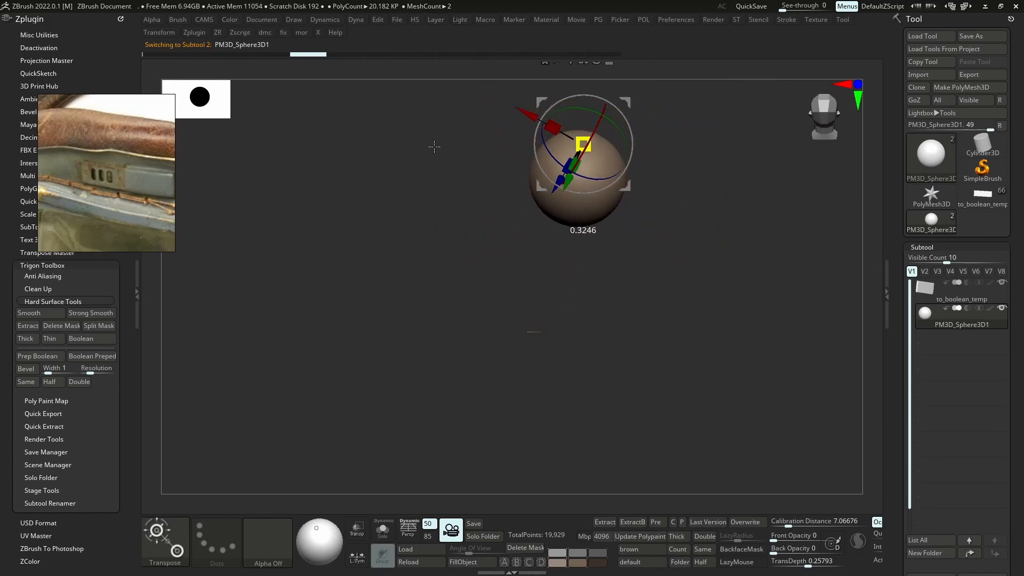
left_click_drag(625, 185, 583, 358)
left_click_drag(548, 319, 490, 315)
right_click_drag(601, 356, 701, 372, "ctrl")
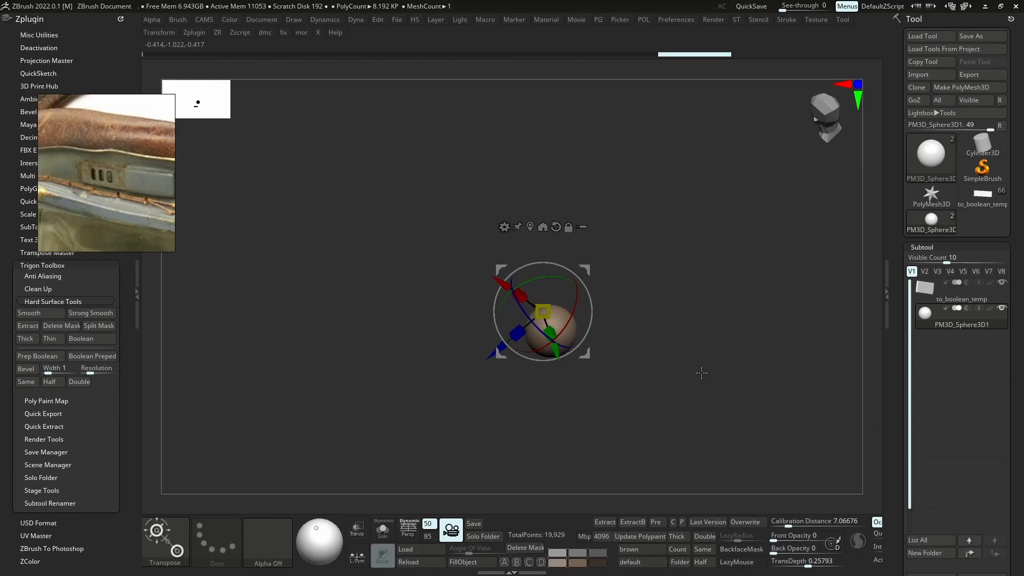
Move the sphere against the strap end and scale it down to less than the strap's width
right_click_drag(670, 285, 627, 284)
left_click_drag(462, 272, 711, 145)
right_click_drag(743, 165, 672, 176)
left_click_drag(626, 142, 559, 135)
right_click_drag(662, 201, 699, 211)
key("f")
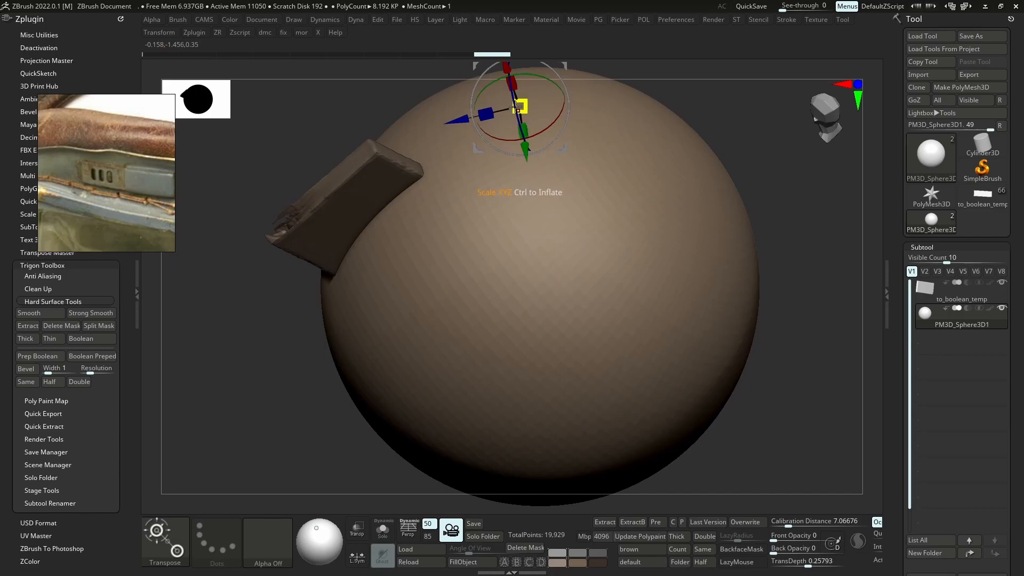
left_click_drag(505, 106, 373, 108)
Position the small sphere on the front face of the strap, near its outer end and centred across its width
right_click_drag(437, 213, 614, 214)
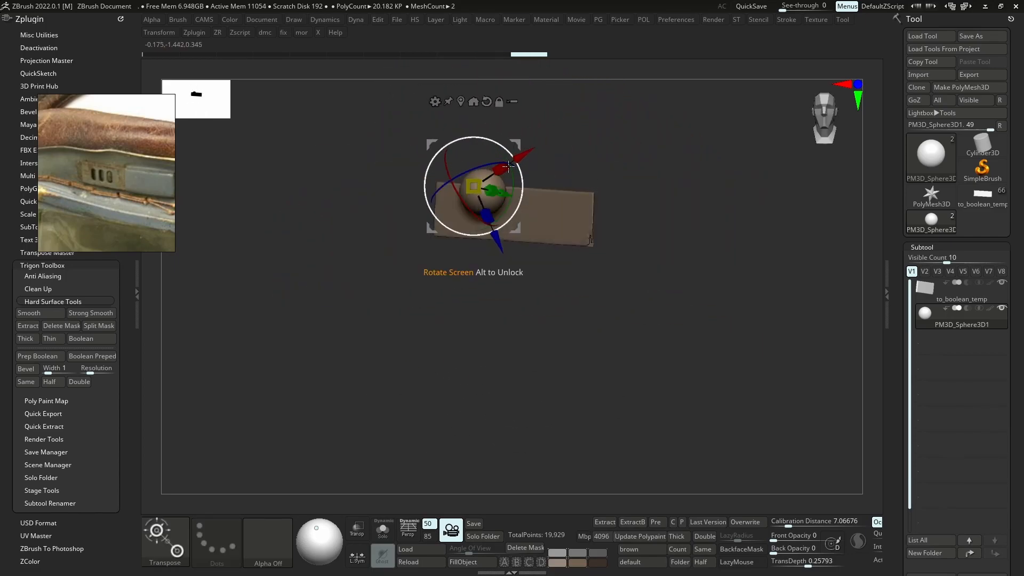
left_click_drag(517, 144, 509, 169)
right_click_drag(624, 193, 615, 272)
left_click_drag(563, 176, 530, 154)
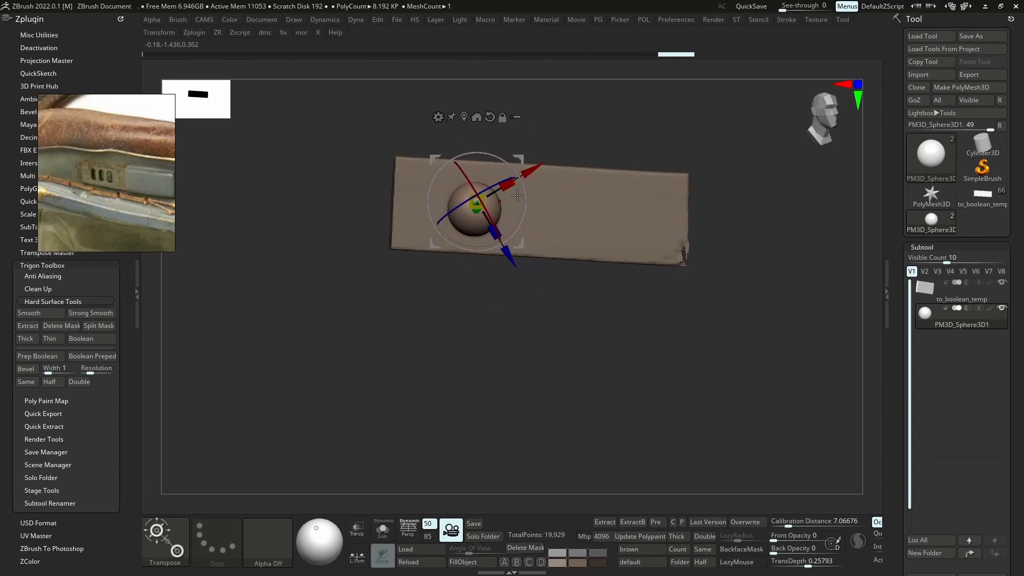
Draw a vertical transpose line from the sphere's centre and mask half of the sphere along its horizontal midline
key("y")
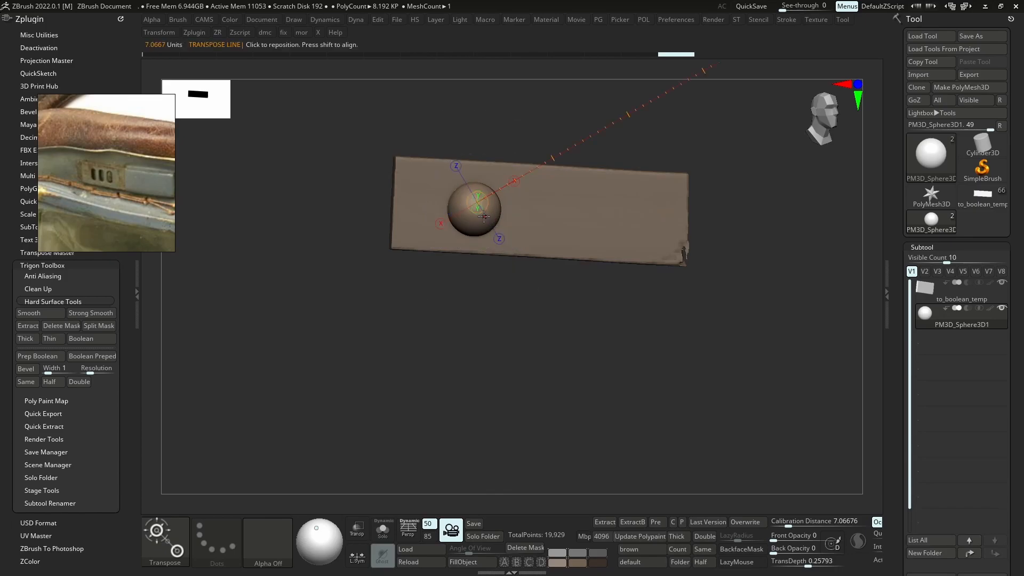
left_click_drag(480, 187, 487, 111)
left_click_drag(473, 204, 472, 188)
left_click_drag(478, 133, 480, 112)
key("ctrl+z")
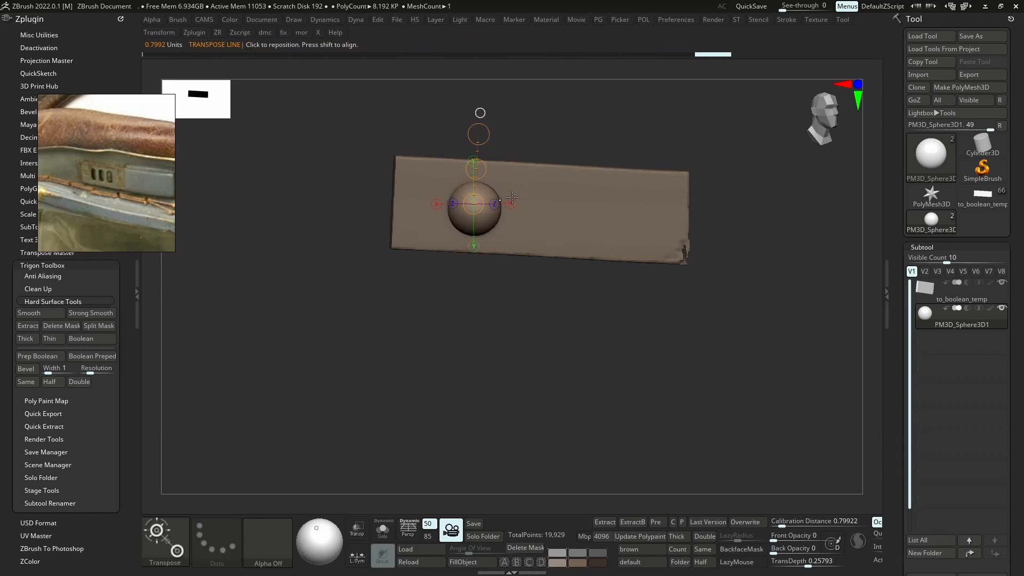
left_click_drag(582, 133, 398, 209, "ctrl")
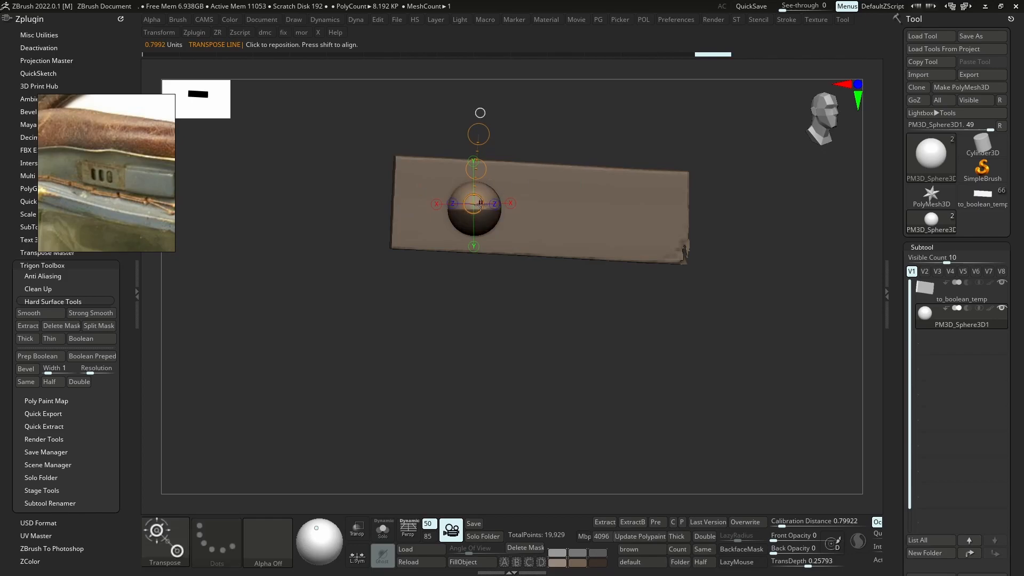
Stretch the half-masked sphere into a vertical capsule, then clear the mask and scale the capsule down to fit within the strap's width
left_click_drag(481, 148, 480, 148)
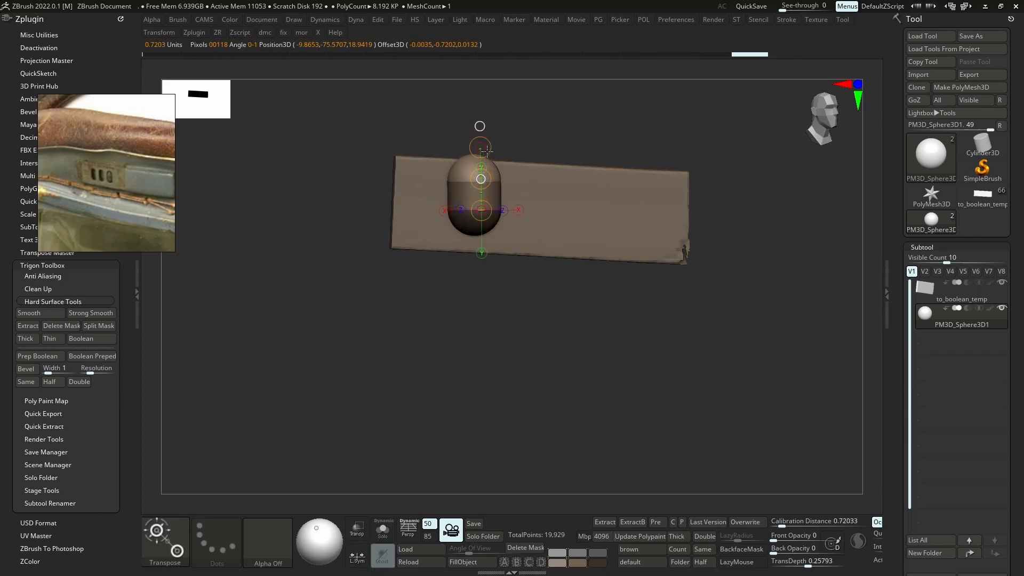
left_click(490, 138, "ctrl")
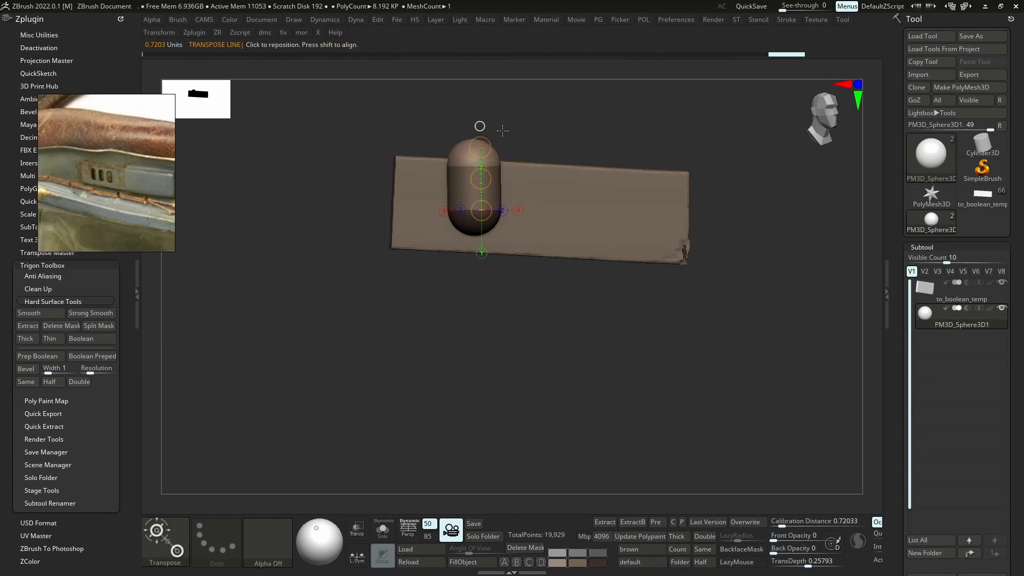
mouse_move(474, 226)
left_mouse_down()
mouse_move(527, 257)
mouse_move(483, 245)
left_mouse_up()
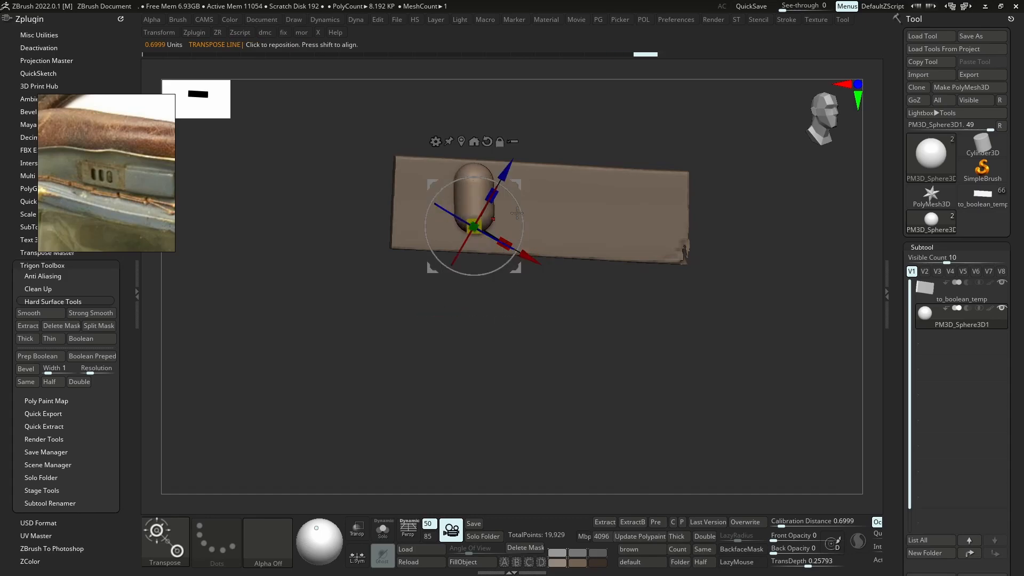
left_click_drag(513, 203, 520, 207)
Set the capsule to subtract from the strap and shift it so it cuts a vertical slot near the strap's outer end
right_click_drag(523, 208, 556, 218)
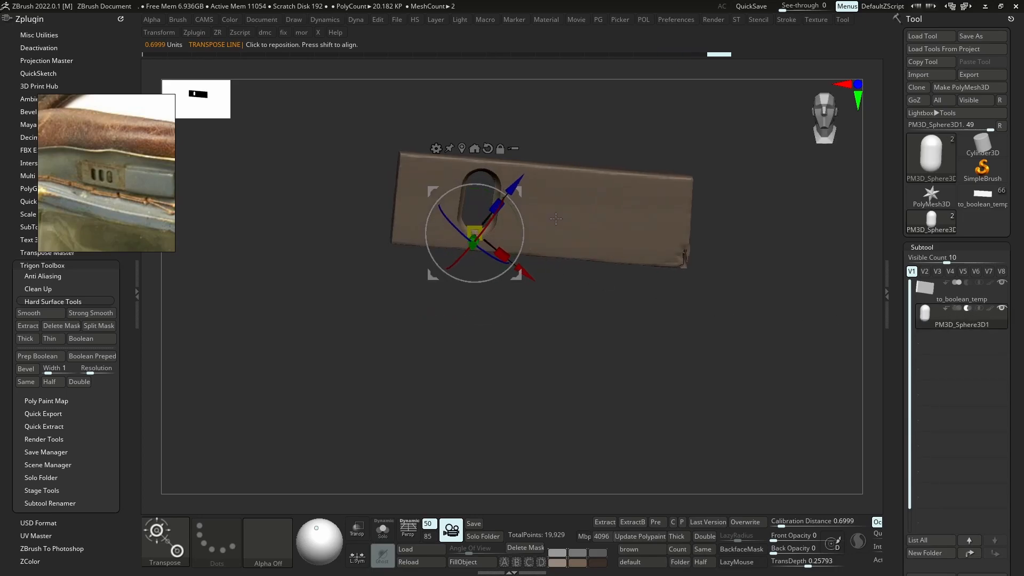
left_click_drag(529, 215, 524, 212)
right_click_drag(546, 212, 495, 235)
right_click_drag(426, 242, 540, 191)
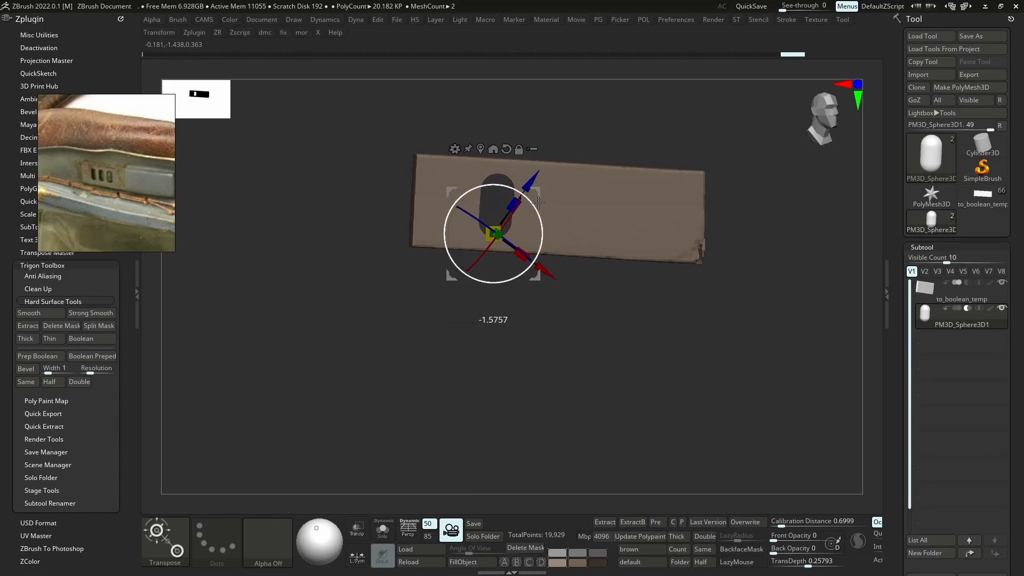
right_click_drag(559, 193, 557, 192)
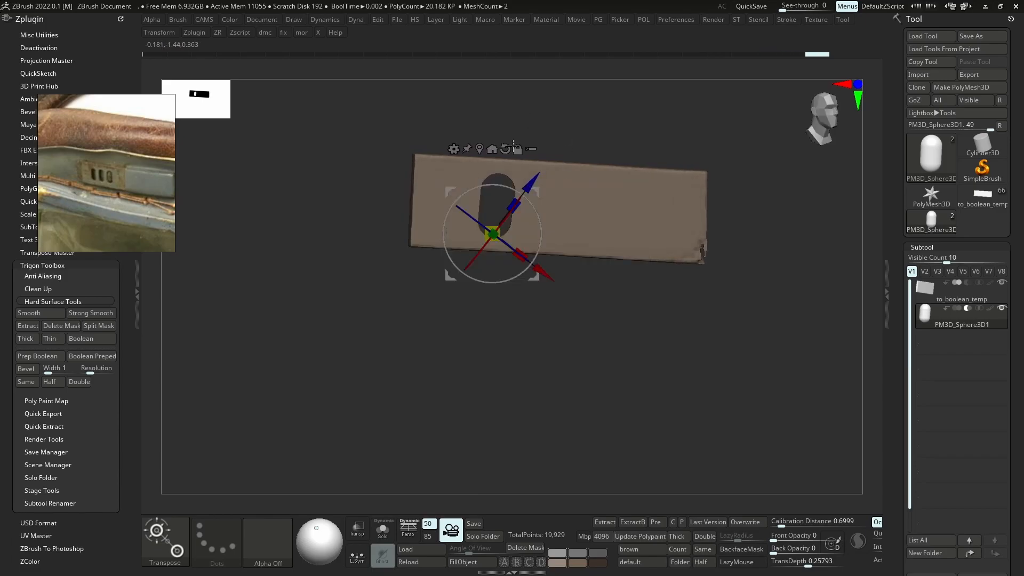
mouse_move(494, 206)
right_mouse_down()
mouse_move(505, 153)
mouse_move(512, 205)
right_mouse_up()
Display the capsule as solid, adjust its length along a vertical transpose line, and set it back to subtract
left_click(967, 308)
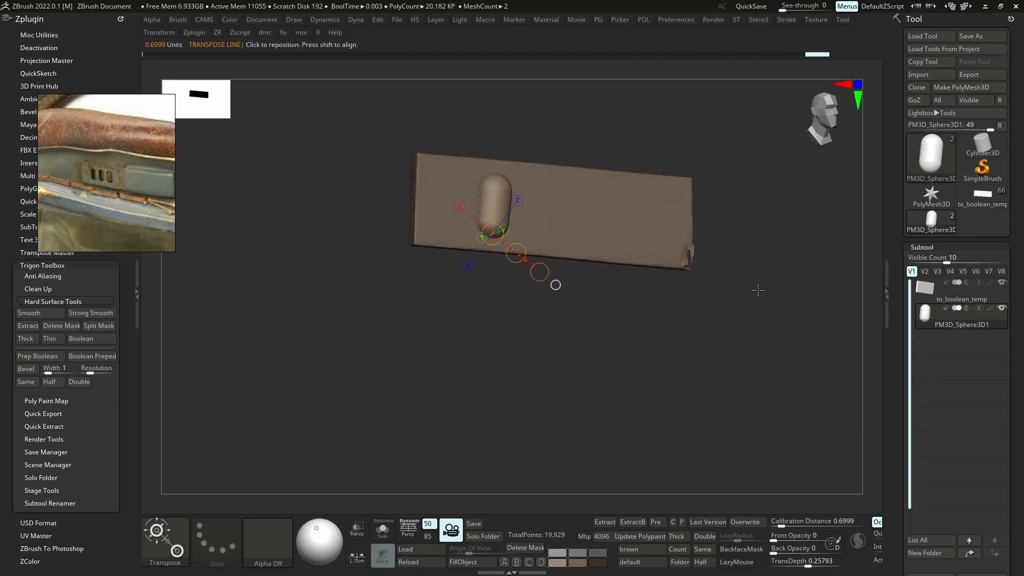
right_click_drag(594, 235, 588, 243)
left_click_drag(487, 222, 497, 135)
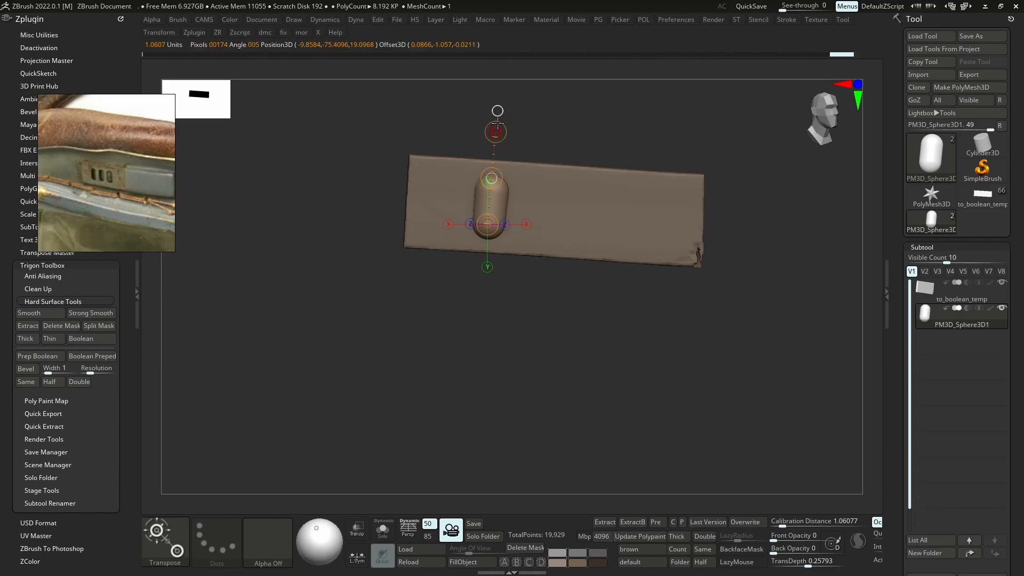
left_click_drag(492, 179, 495, 154)
left_click(965, 309)
Reposition the capsule near the strap's outer end and switch it from subtraction back to a solid display
right_click_drag(544, 195, 594, 208)
key("w")
left_click_drag(529, 204, 528, 206)
left_click(545, 215)
right_click_drag(630, 231, 652, 233)
left_click(966, 307)
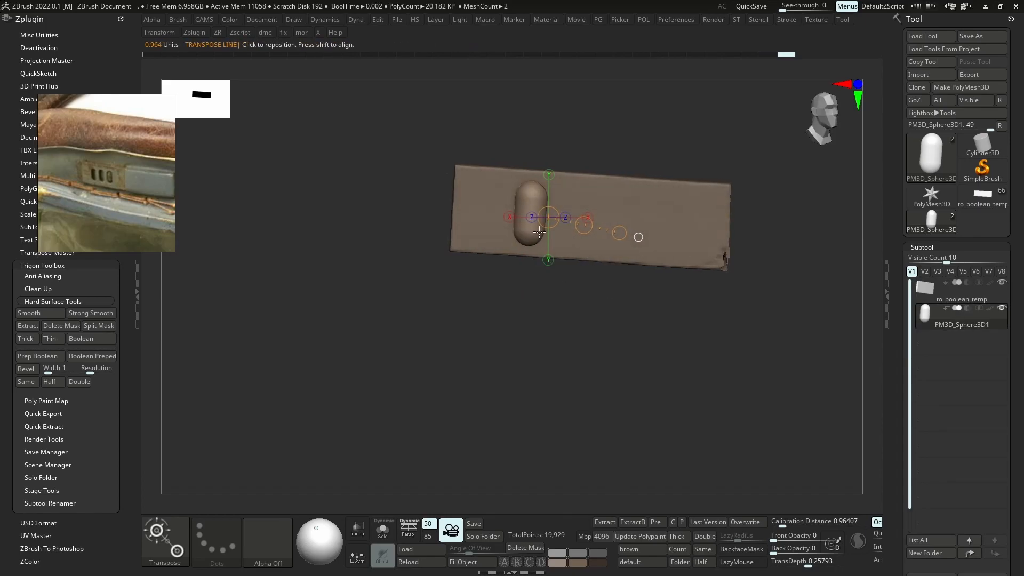
Draw a transpose line from the capsule's centre along the strap's length
right_click_drag(513, 266, 499, 262, "shift")
right_click(498, 262)
left_click(527, 189)
mouse_move(532, 211)
left_mouse_down()
mouse_move(620, 219)
mouse_move(581, 216)
left_mouse_up()
key("ctrl+z")
Duplicate the capsule subtool and move the copy along the strap to make a second slot beside the first
left_click_drag(1013, 420, 1013, 294)
scroll(947, 476, "down", 5)
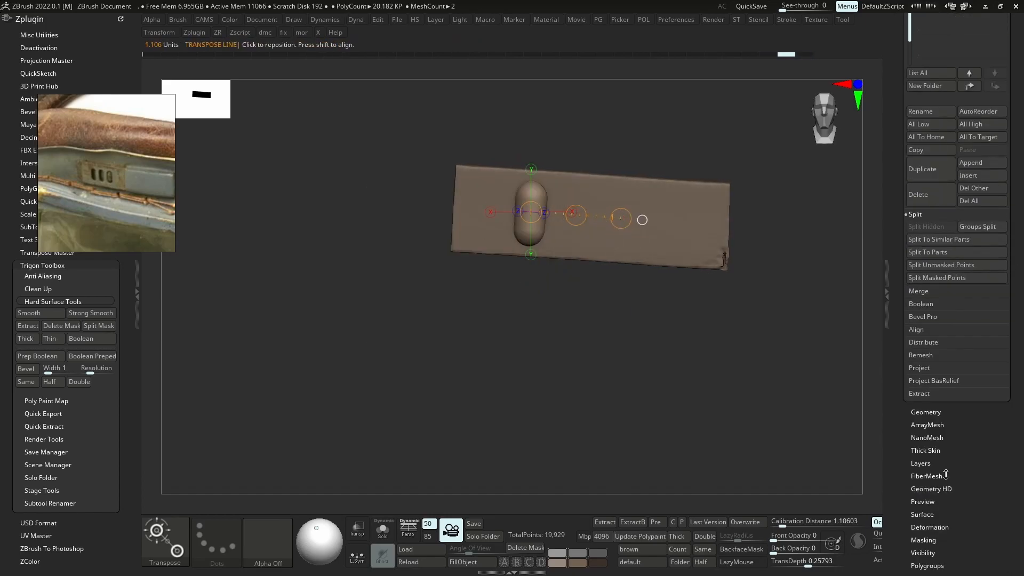
left_click(576, 215, "ctrl")
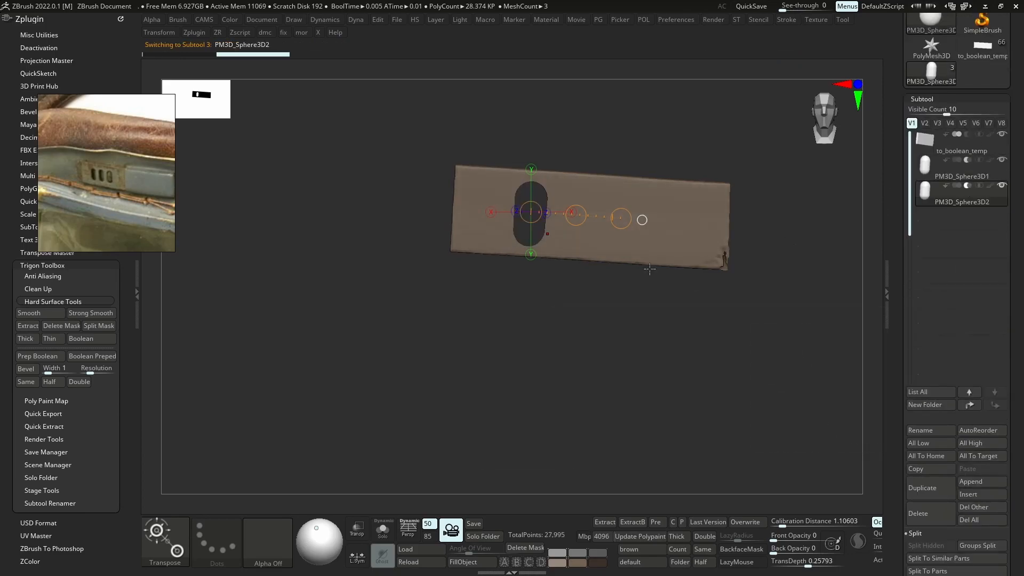
left_click_drag(576, 215, 620, 217)
Align a transpose line with the strap's surface and nudge the second capsule along it to follow the strap
right_click_drag(619, 230, 557, 260)
right_click_drag(593, 202, 585, 207)
left_click_drag(585, 198, 661, 170)
left_click(553, 216)
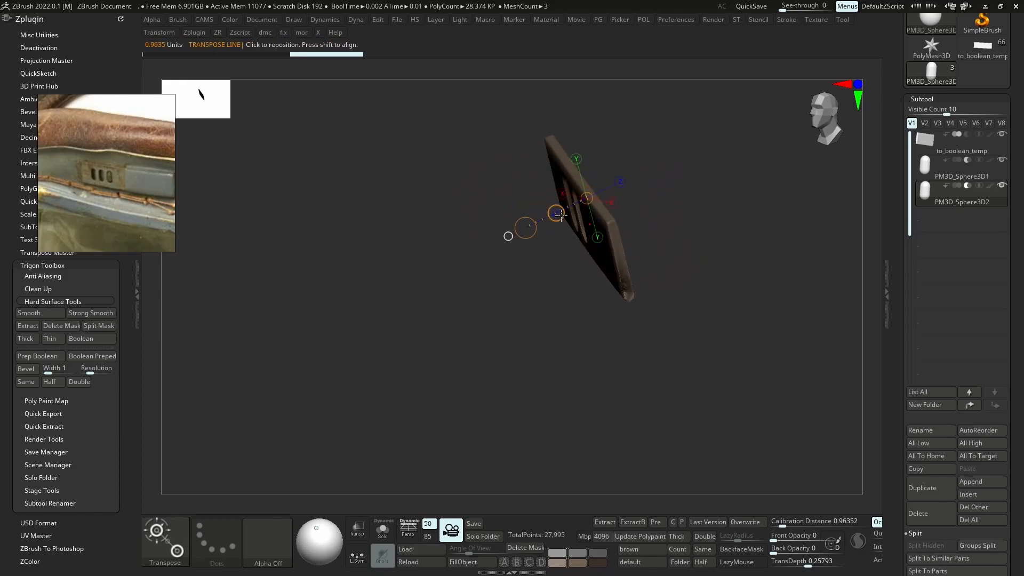
left_click(555, 214)
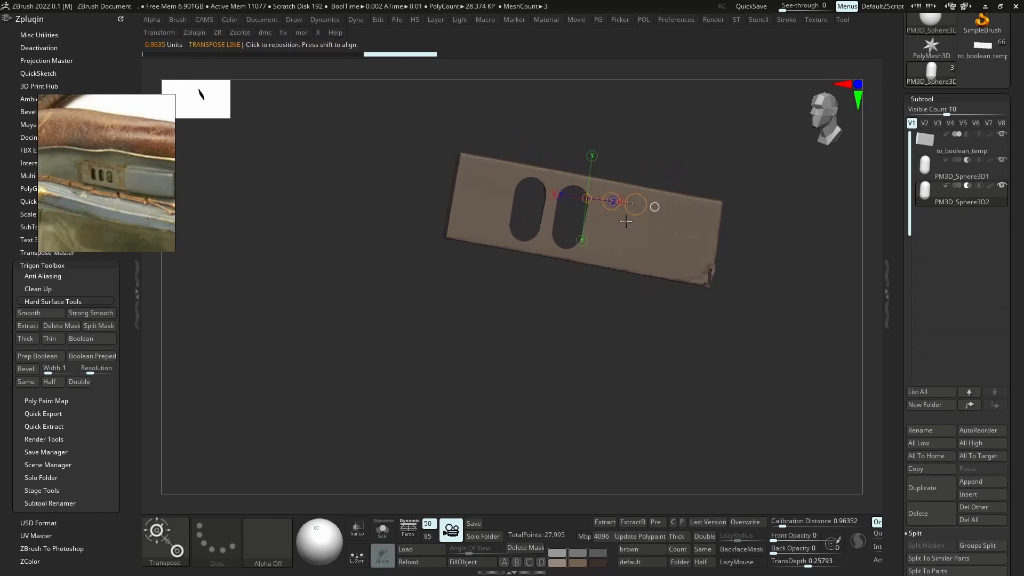
left_click_drag(603, 201, 605, 202)
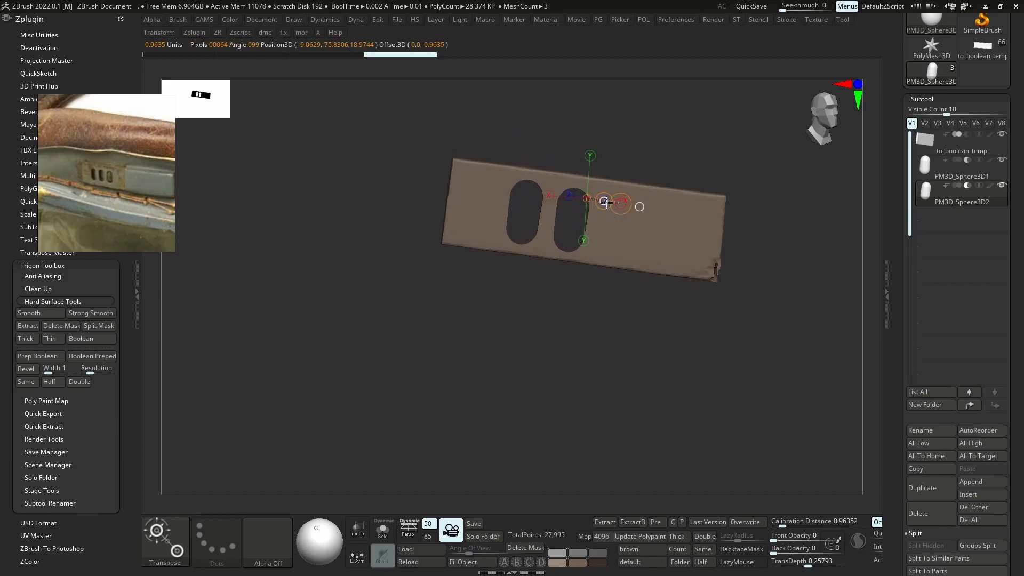
Duplicate the second capsule, move the copy further along the strap, and set it to subtract for a third slot
left_click(930, 487)
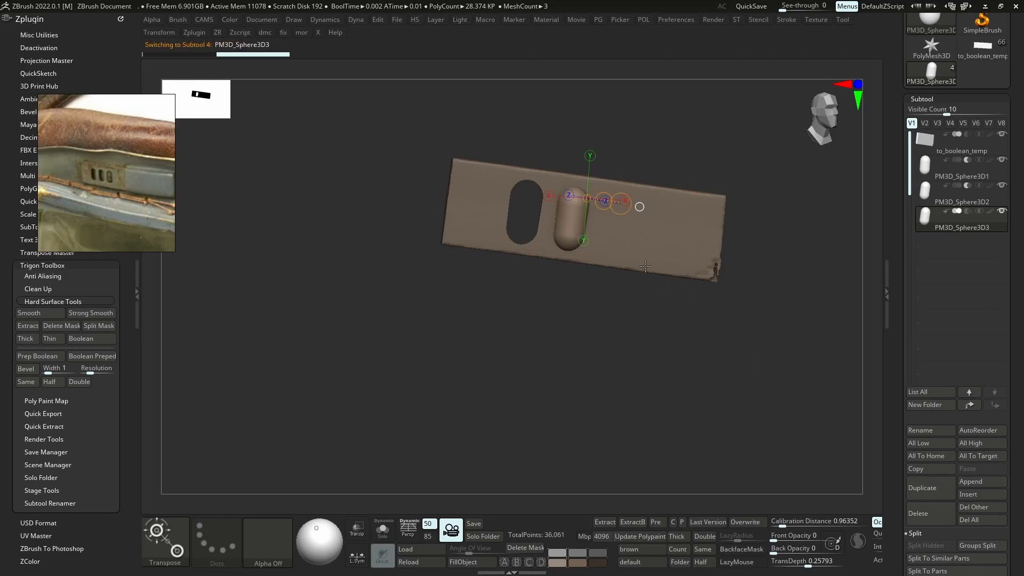
left_click_drag(603, 201, 655, 211)
left_click(966, 211)
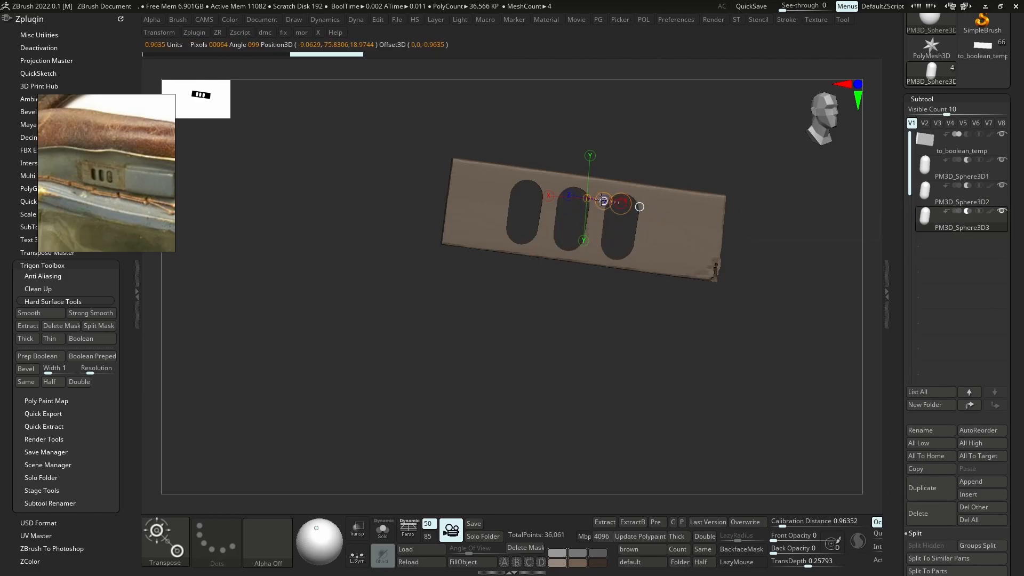
Adjust the positions of the second and third capsules along the strap so the three slots are evenly spaced
key("q")
mouse_move(640, 251)
right_mouse_down("ctrl")
mouse_move(699, 197)
mouse_move(688, 256)
right_mouse_up("ctrl")
left_click(934, 201)
key("w")
left_click_drag(596, 224, 602, 224)
left_click(934, 225)
left_click(934, 200)
key("q")
mouse_move(659, 280)
right_mouse_down("ctrl")
mouse_move(679, 242)
mouse_move(658, 222)
mouse_move(664, 267)
right_mouse_up("ctrl")
Select the first capsule and merge the three capsules into one subtool
left_click(935, 175)
left_click_drag(1009, 486, 1009, 360)
left_click(920, 483)
left_click(979, 432)
left_click(832, 452)
Shorten the merged capsules across the strap's width using a vertical transpose line, and keep them set to subtract
key("w")
right_click_drag(593, 227, 580, 283, "ctrl")
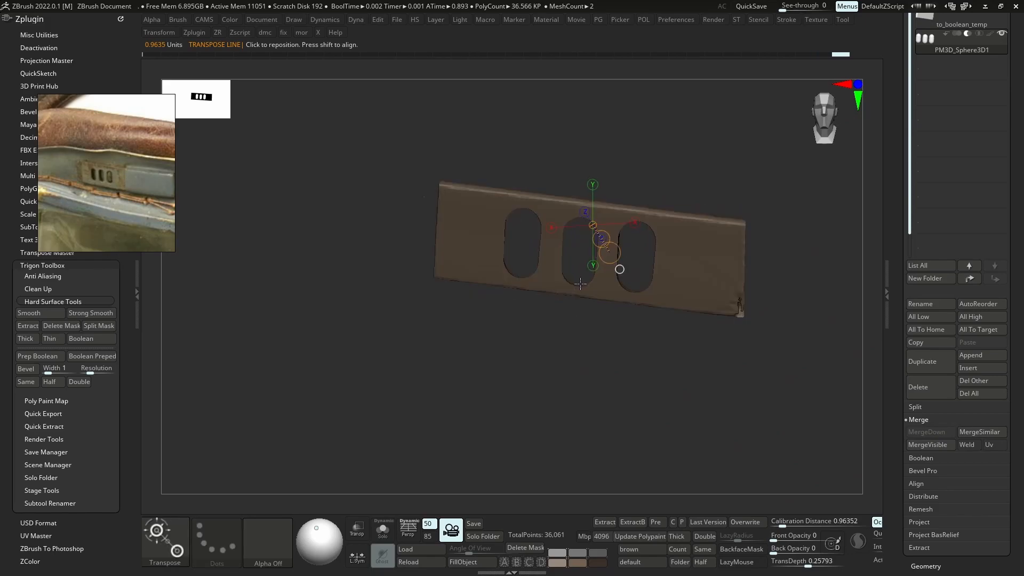
left_click(956, 34)
right_click_drag(662, 261, 677, 237)
mouse_move(584, 251)
left_mouse_down("ctrl")
mouse_move(544, 249)
mouse_move(572, 314)
left_mouse_up("ctrl")
left_click_drag(645, 241, 641, 256, "ctrl")
mouse_move(571, 288)
left_mouse_down()
mouse_move(586, 156)
mouse_move(589, 167)
left_mouse_up()
left_click_drag(579, 228, 579, 224)
left_click(967, 33)
Narrow the merged capsules along the strap's length, bringing the three slots closer together
right_click_drag(628, 135, 660, 392, "ctrl")
key("w")
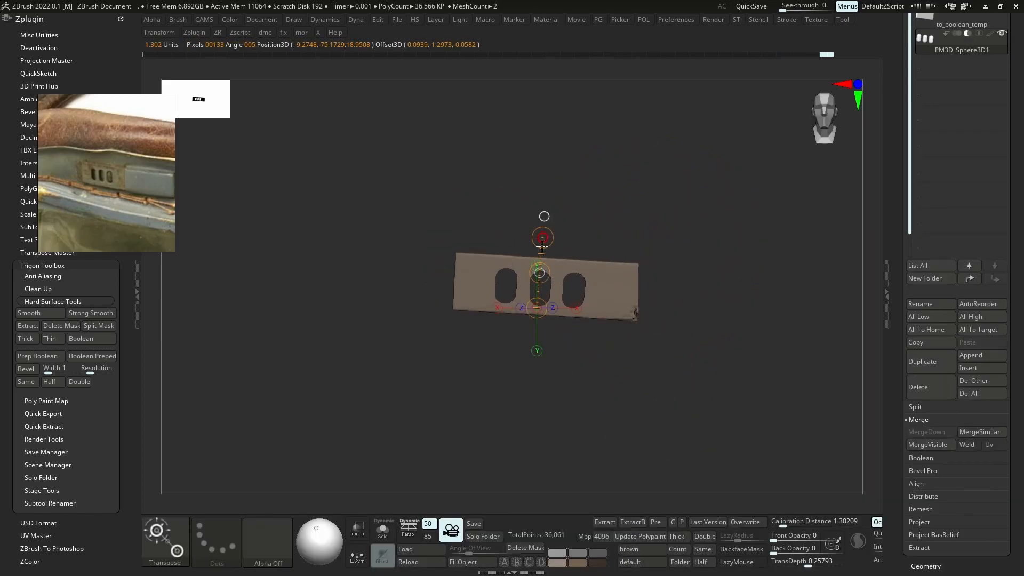
mouse_move(550, 297)
left_mouse_down()
mouse_move(627, 302)
mouse_move(580, 292)
left_mouse_up()
Switch to the Move Topological brush and shift the first two capsules toward the strap's outer end
key("b")
key("m")
key("t")
key("s")
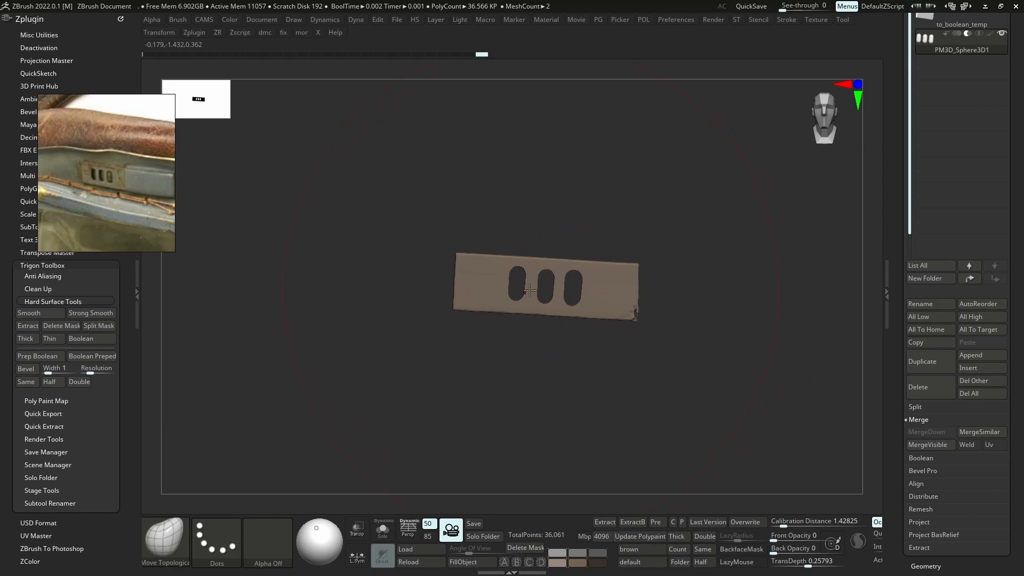
left_click_drag(517, 293, 523, 299)
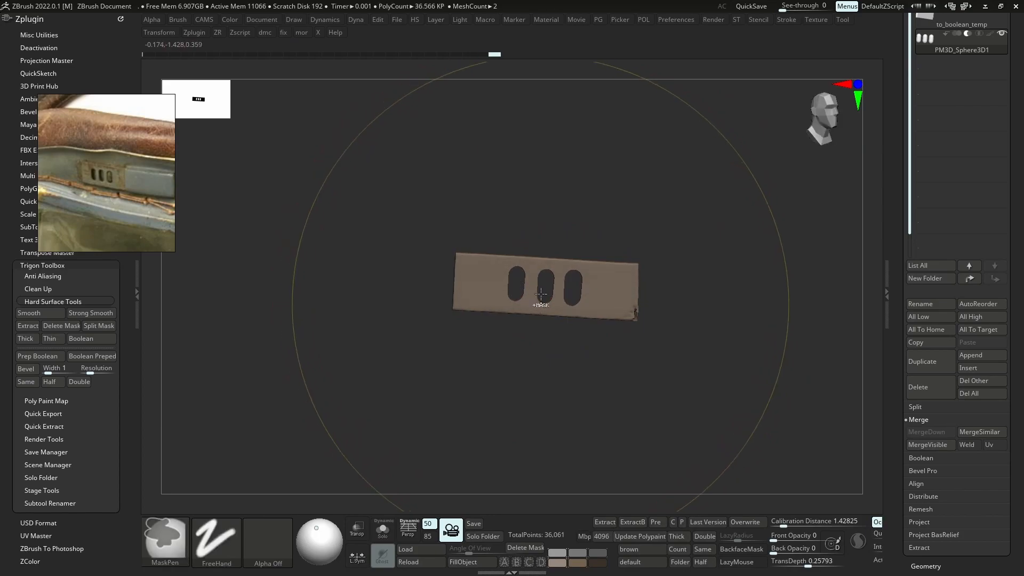
right_click_drag(539, 301, 536, 196, "ctrl")
right_click_drag(534, 288, 536, 326, "ctrl")
key("s")
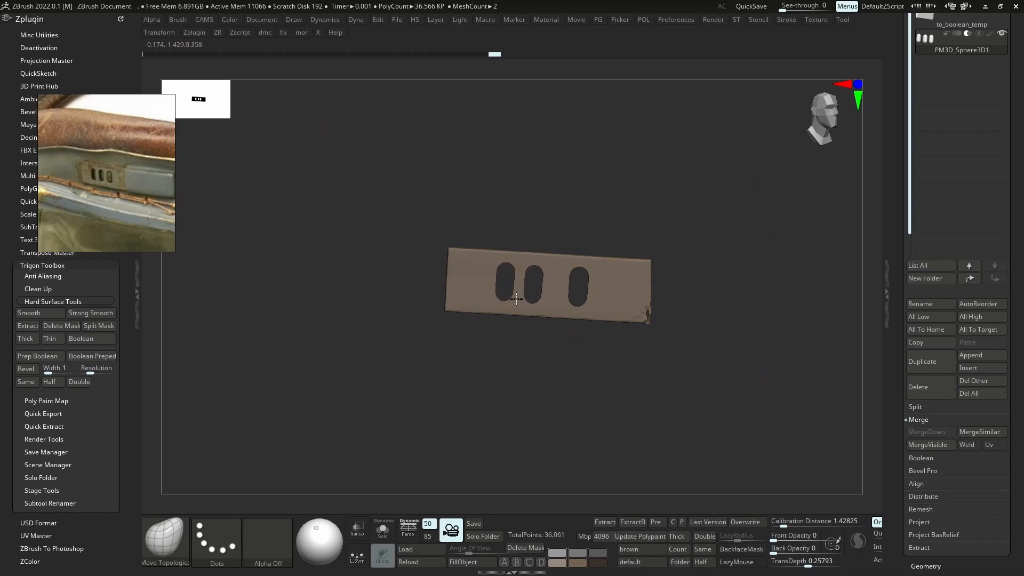
mouse_move(516, 298)
left_mouse_down()
mouse_move(472, 296)
mouse_move(501, 301)
left_mouse_up()
Move the third capsule closer to the other two with the Move Topological brush, undoing and repeating the first stroke
key("s")
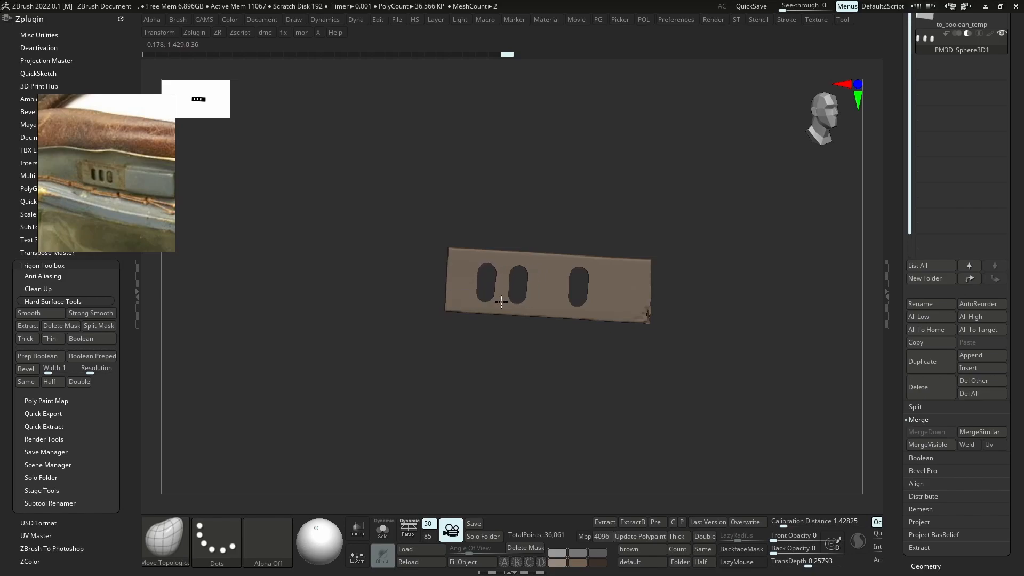
left_click_drag(569, 302, 548, 303)
key("ctrl+z")
left_click_drag(565, 268, 549, 270)
mouse_move(584, 309)
right_mouse_down("ctrl")
mouse_move(587, 238)
mouse_move(601, 312)
right_mouse_up("ctrl")
Check the Move Topological brush settings and nudge the middle capsule to even out the slot spacing
key("w")
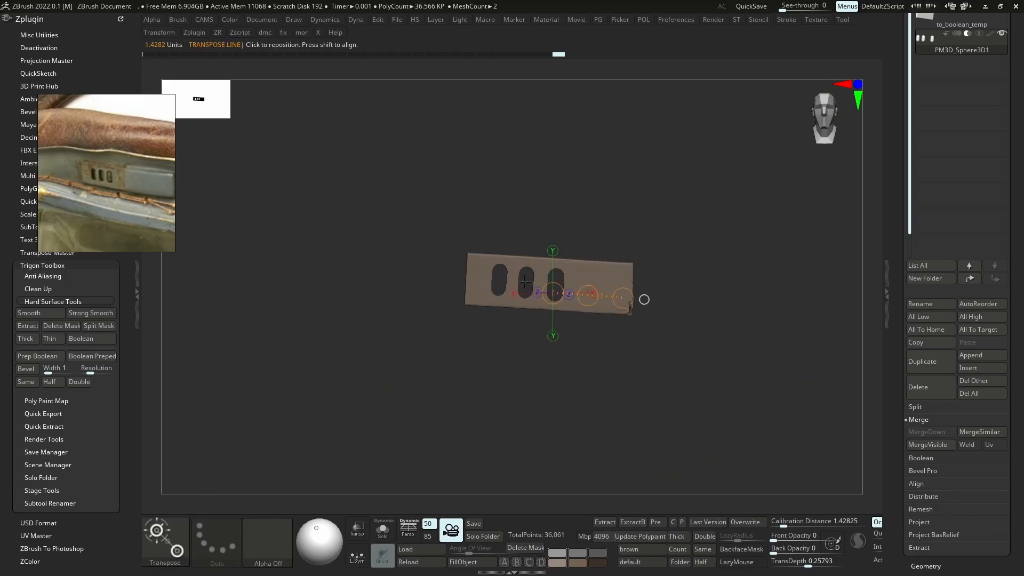
left_click(552, 250)
key("q")
key("space")
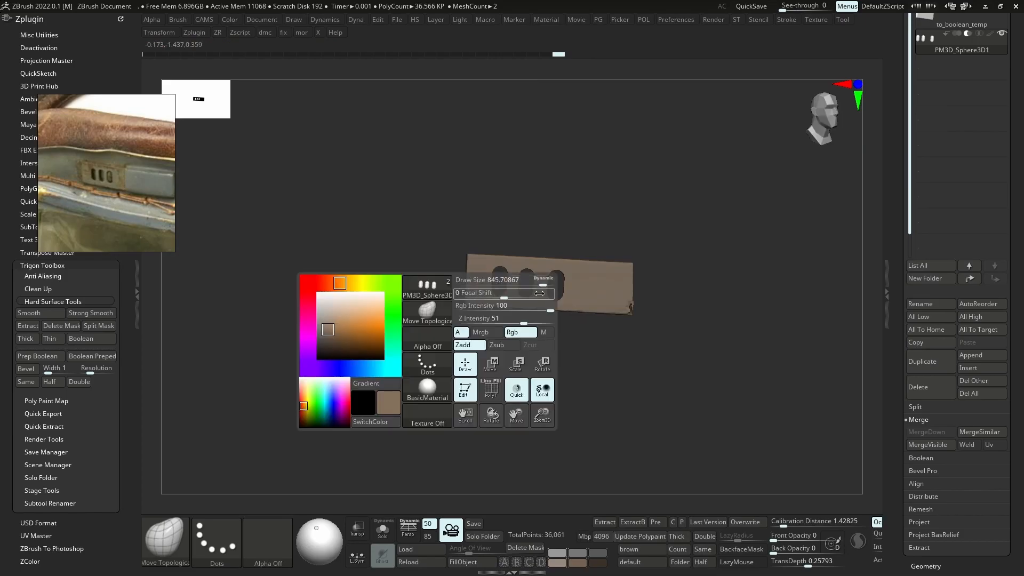
left_click_drag(525, 288, 528, 288)
right_click_drag(537, 297, 740, 283, "ctrl")
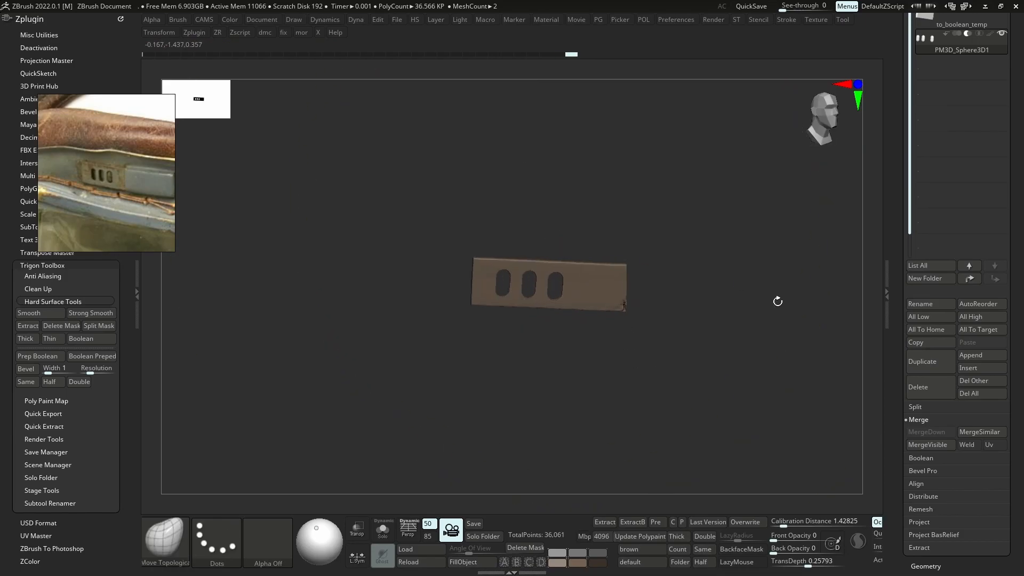
Try to apply the prepared boolean to cut the three slots, and bring the rest of the helmet model back into view
left_click(93, 356)
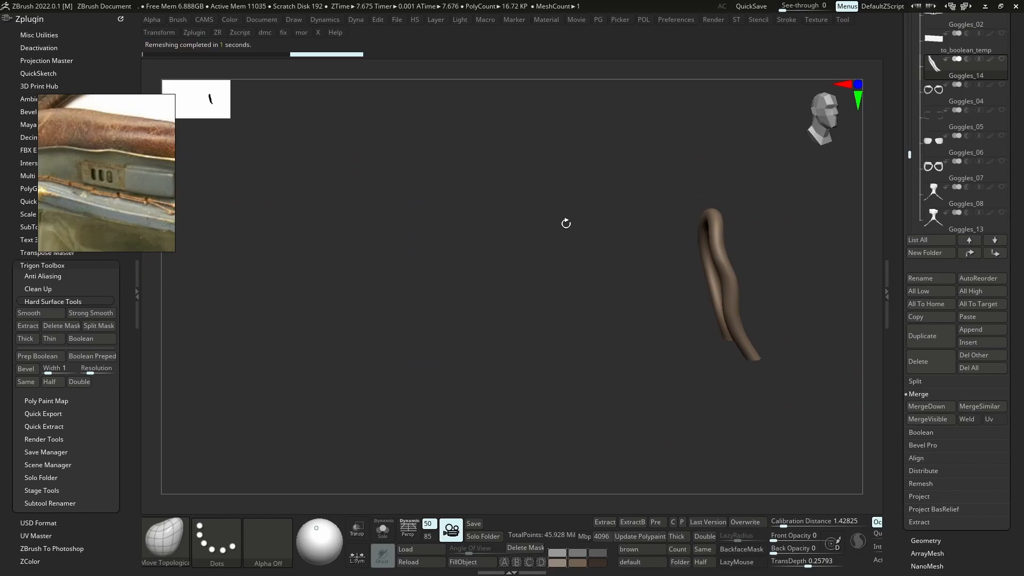
right_click_drag(650, 235, 683, 242)
right_click_drag(589, 236, 568, 238)
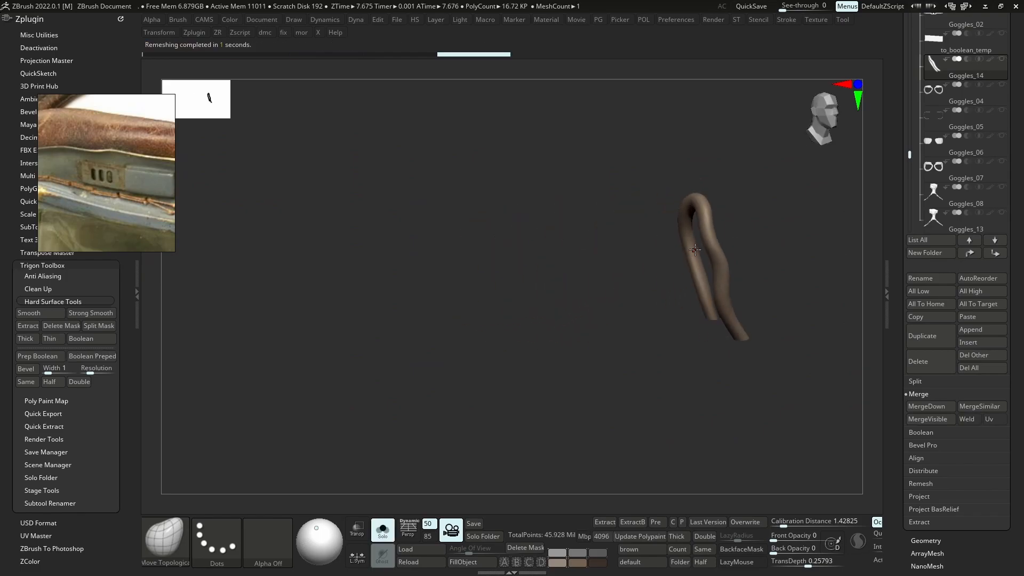
mouse_move(738, 240)
right_mouse_down("ctrl")
mouse_move(614, 227)
mouse_move(578, 267)
right_mouse_up("ctrl")
scroll(1007, 107, "up", 3)
left_click(1002, 135, "shift")
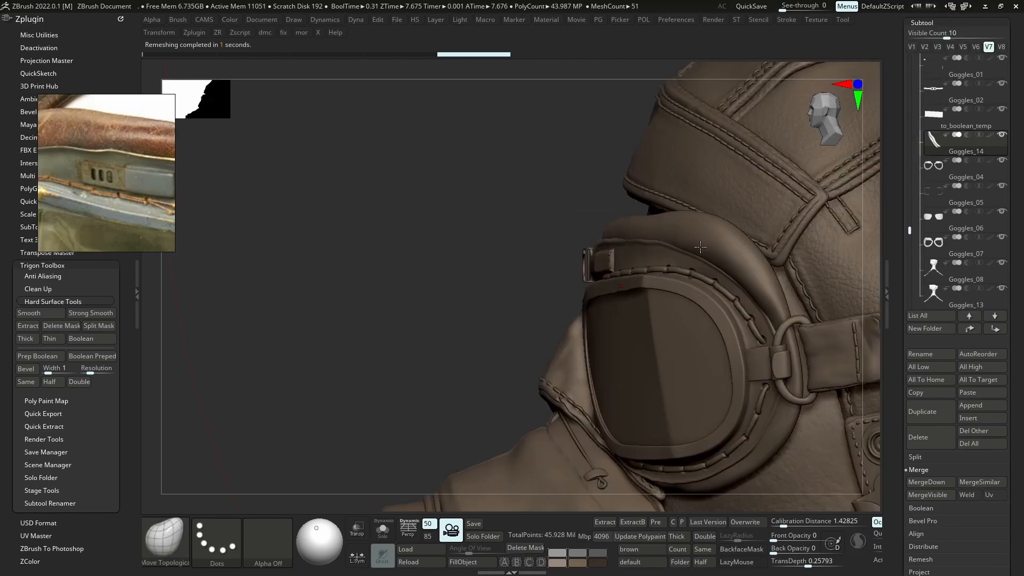
Inspect the strap end beside the centre buckle and check the to_boolean_temp and Goggles_14 subtools in isolation
right_click_drag(544, 273, 640, 277)
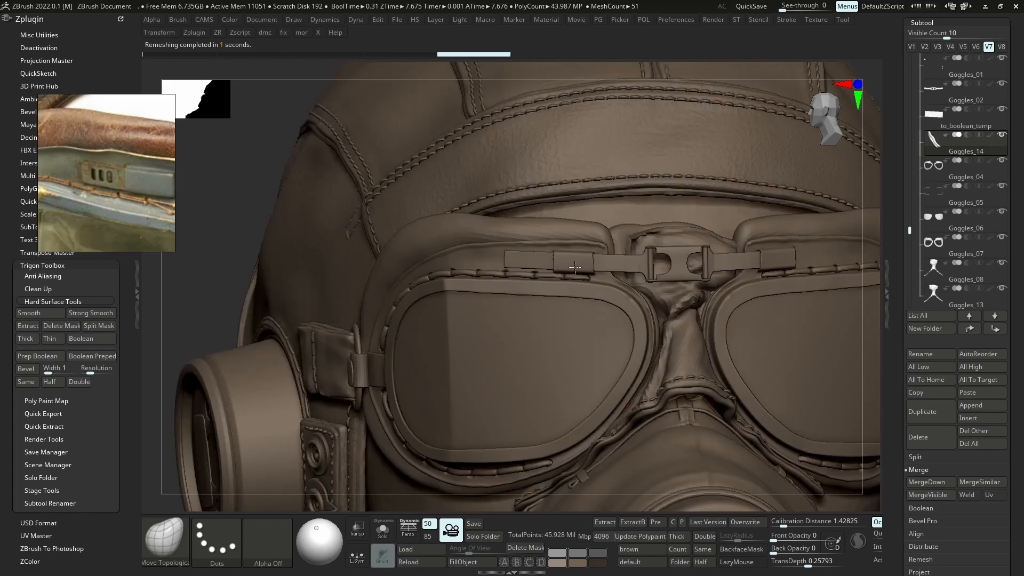
key("alt+s")
key("alt+s")
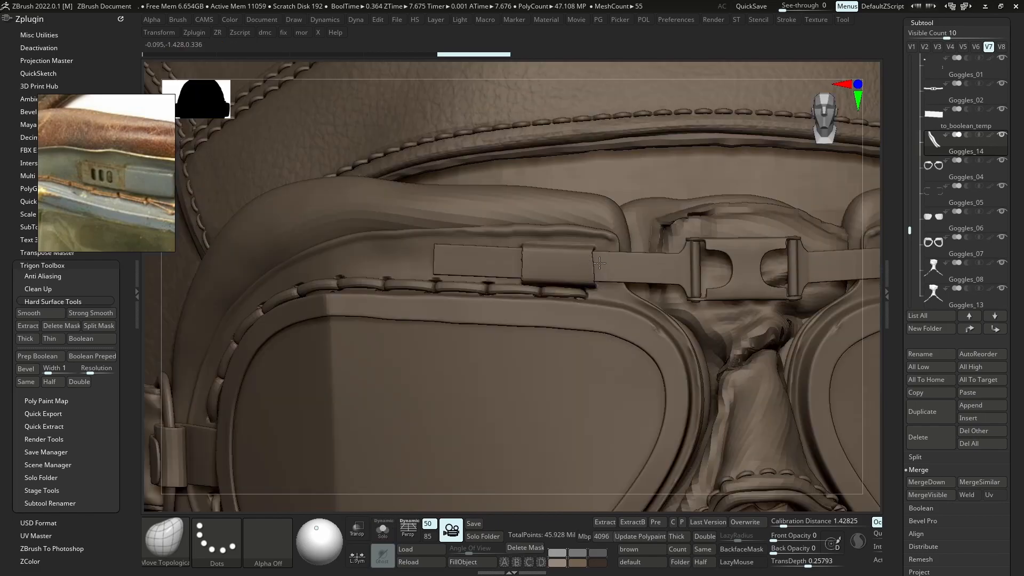
key("alt+s")
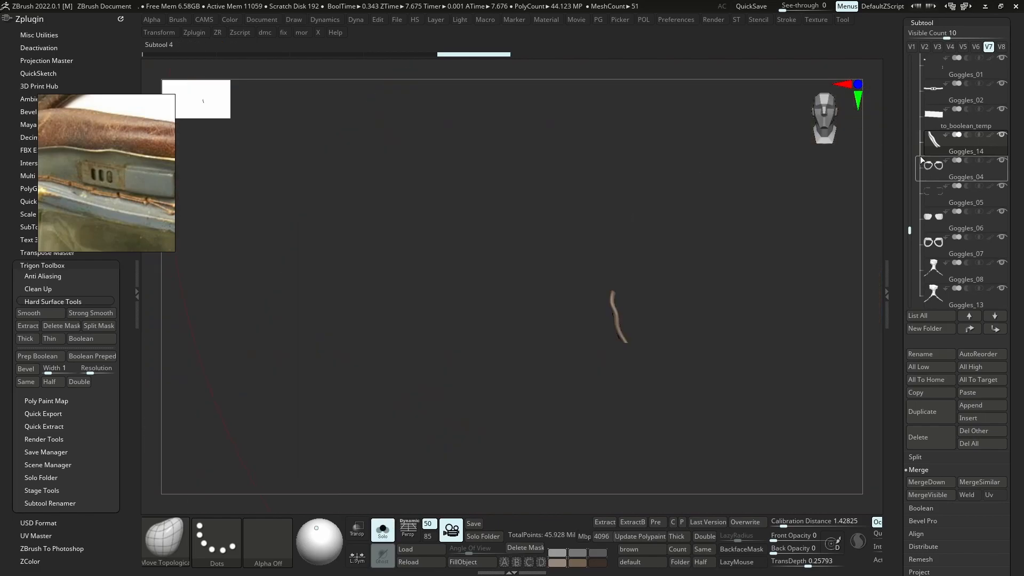
left_click(935, 117)
left_click(932, 155)
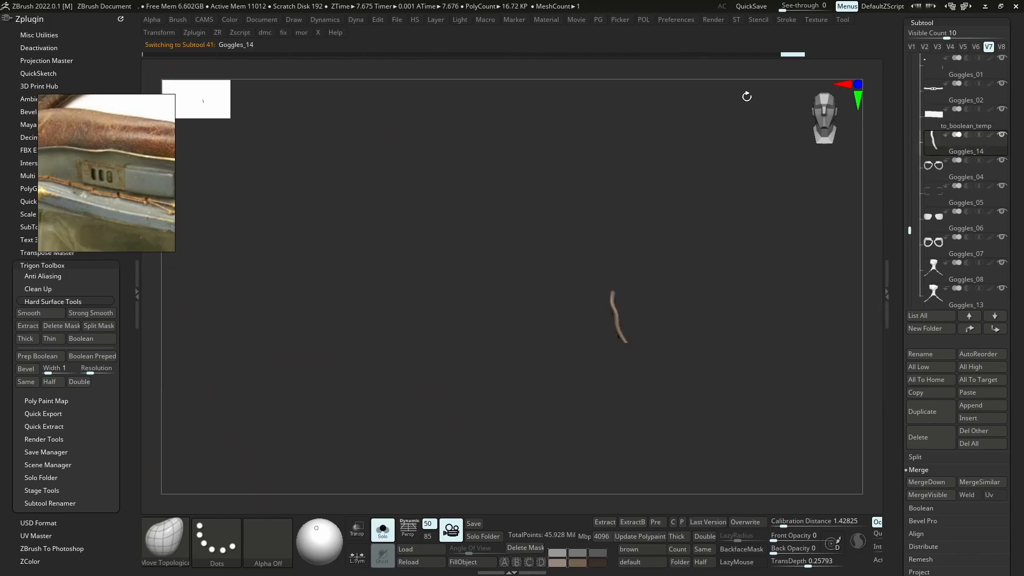
key("alt+s")
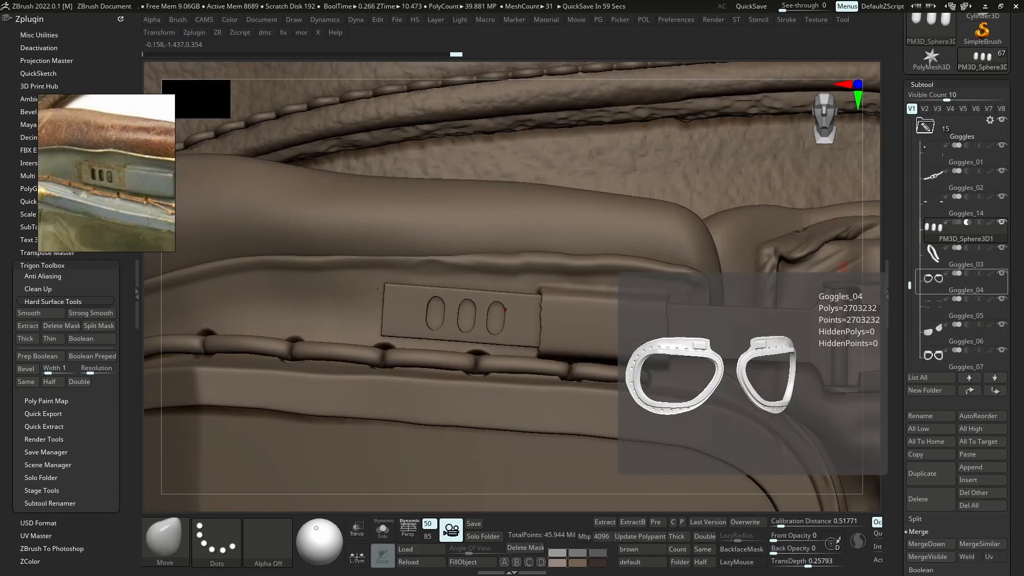
Run the hard-surface Boolean on the Goggles_14 strap end with the three subtracting capsules
key("space")
left_click(933, 180)
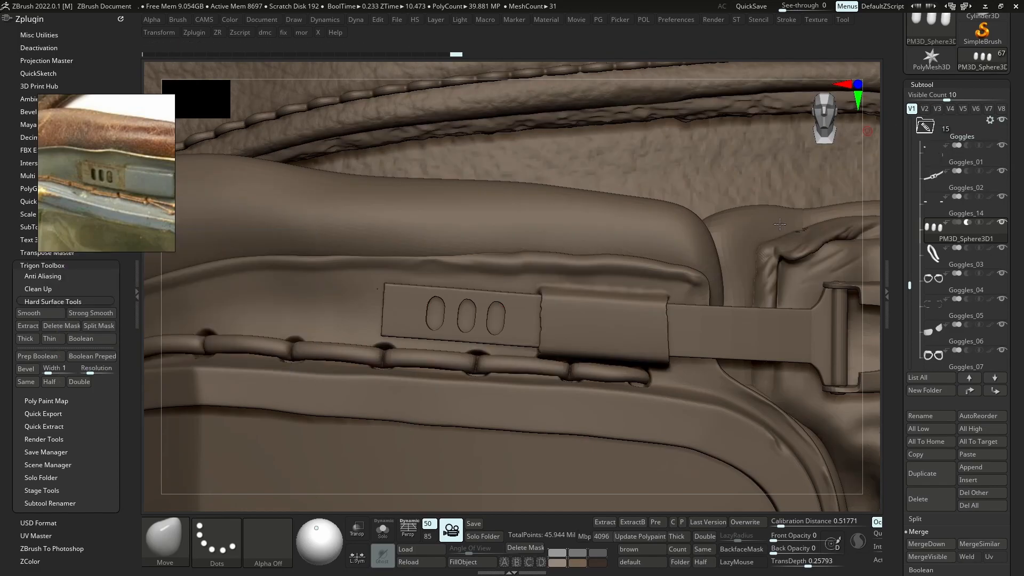
left_click(98, 338)
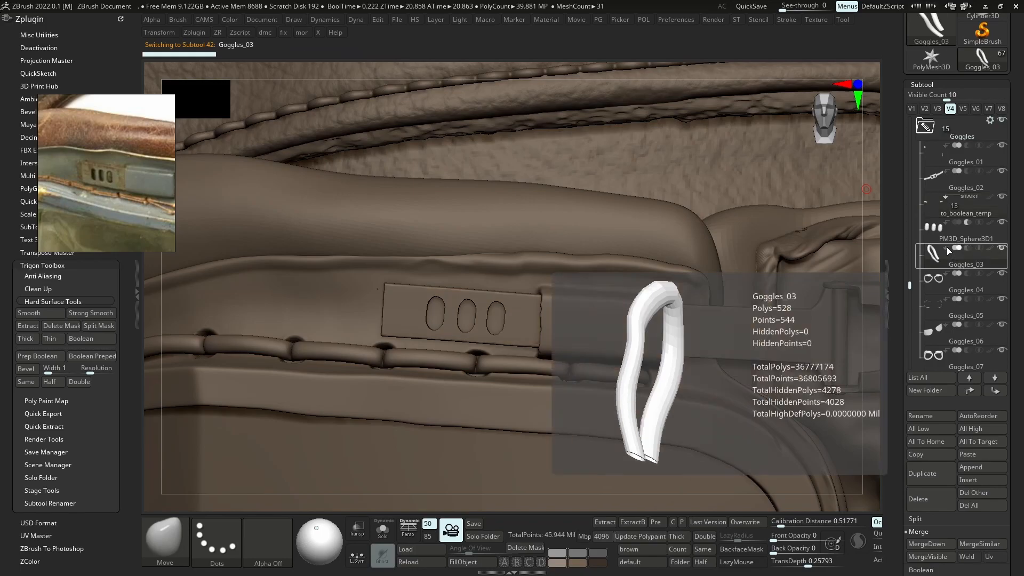
Run the hard-surface Boolean so the three capsules cut slots through the strap-end plate
left_click(941, 226)
key("shift+f")
right_click_drag(500, 329, 580, 237, "ctrl")
left_click(83, 340)
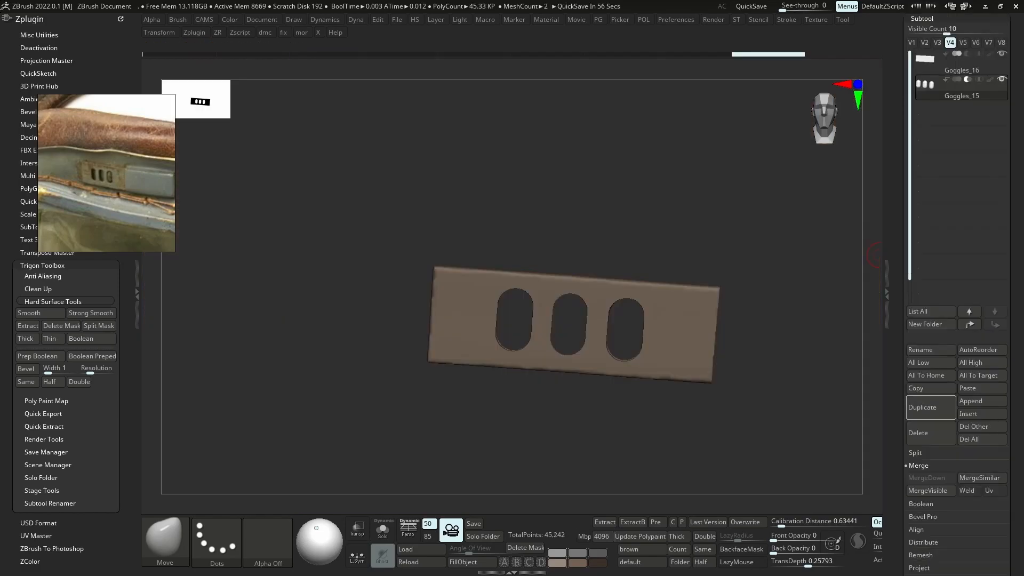
Examine the slotted Goggles_16 plate in wireframe and compare it with the plate in the Goggles_14 tool
left_click_drag(656, 240, 548, 300)
left_click(533, 337, "alt")
key("shift+f")
left_click_drag(472, 341, 537, 354)
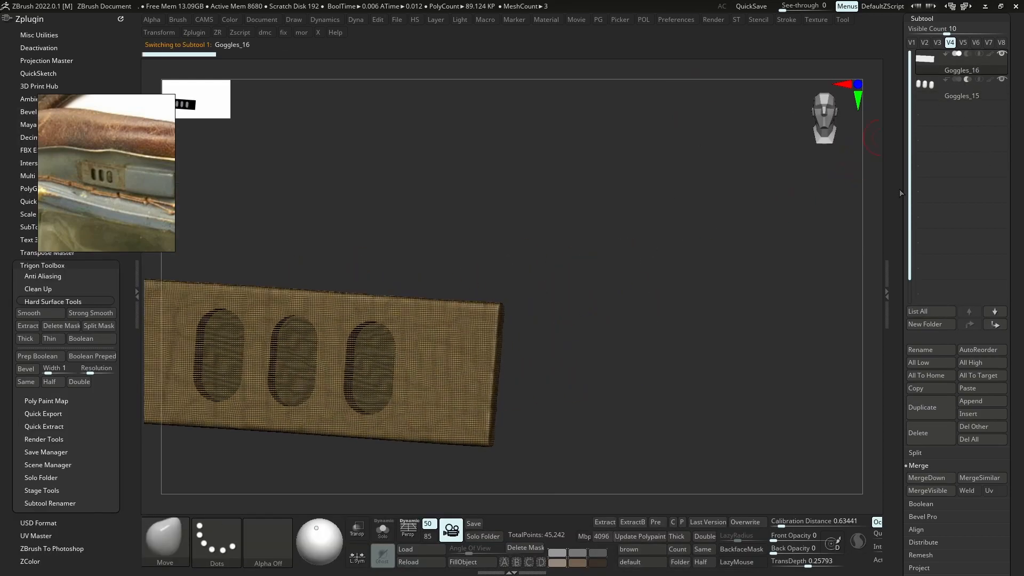
scroll(1002, 105, "up", 3)
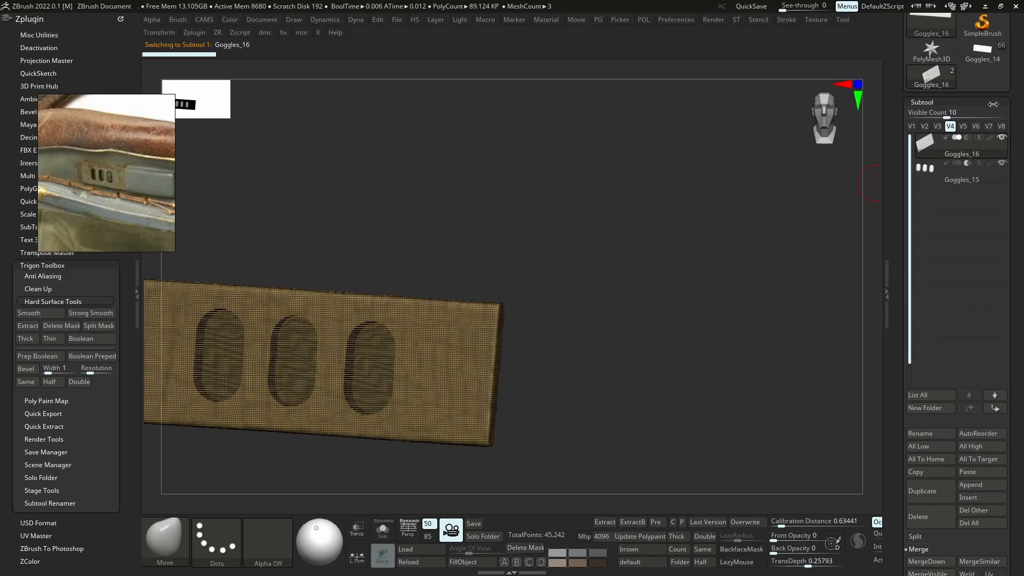
left_click(978, 51)
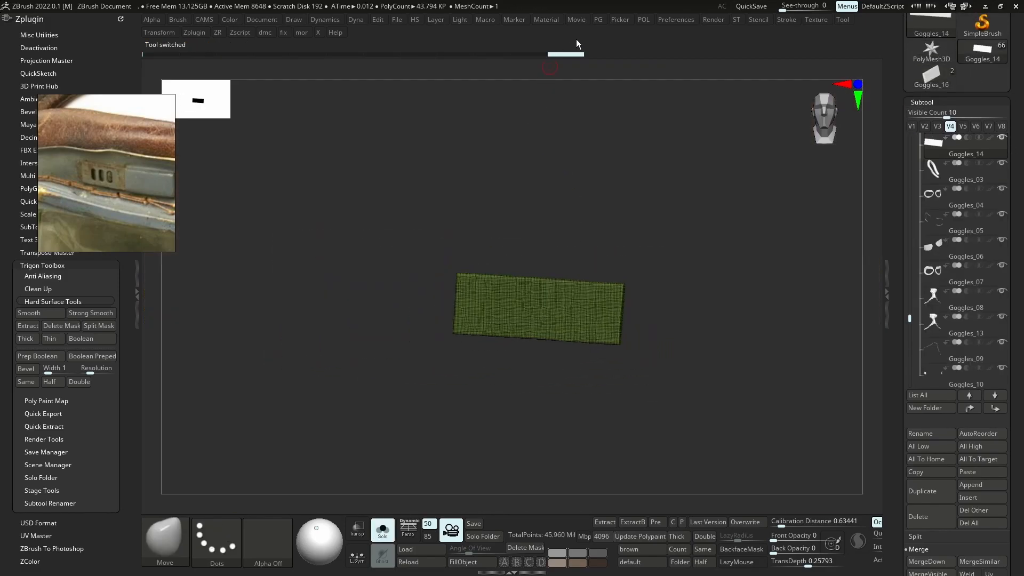
key("f")
mouse_move(633, 336)
left_mouse_down()
mouse_move(605, 359)
mouse_move(661, 315)
mouse_move(357, 59)
mouse_move(766, 97)
left_mouse_up()
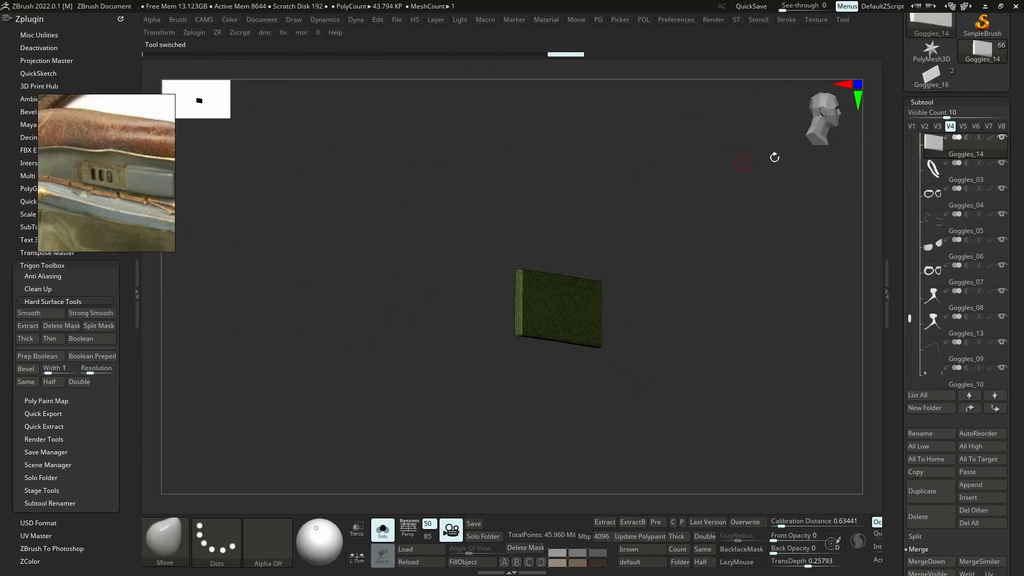
Check the Goggles_16 plate and the Goggles_15 capsules one after the other in isolation, then end the isolated view
left_click(943, 78)
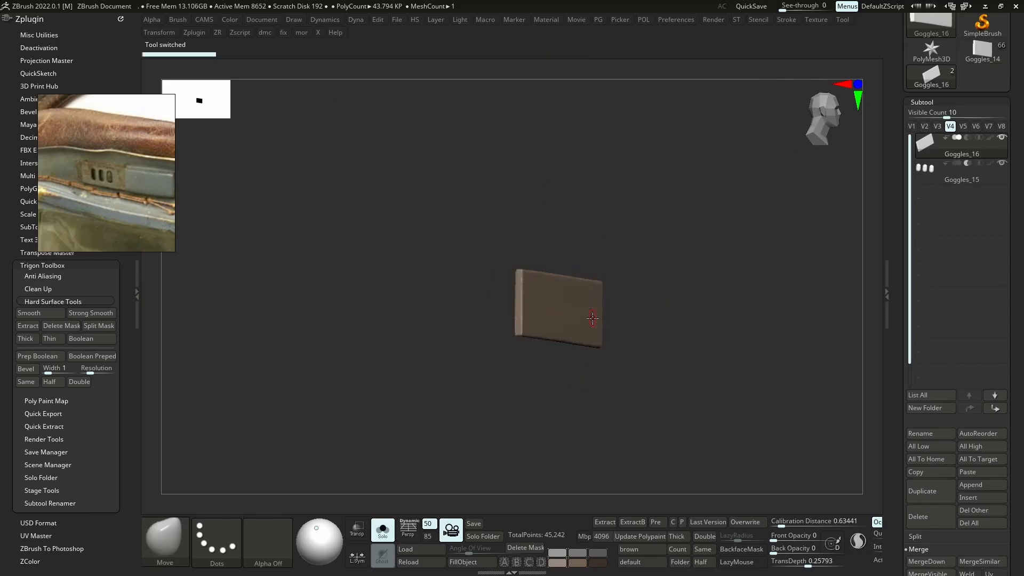
left_click_drag(584, 266, 693, 229)
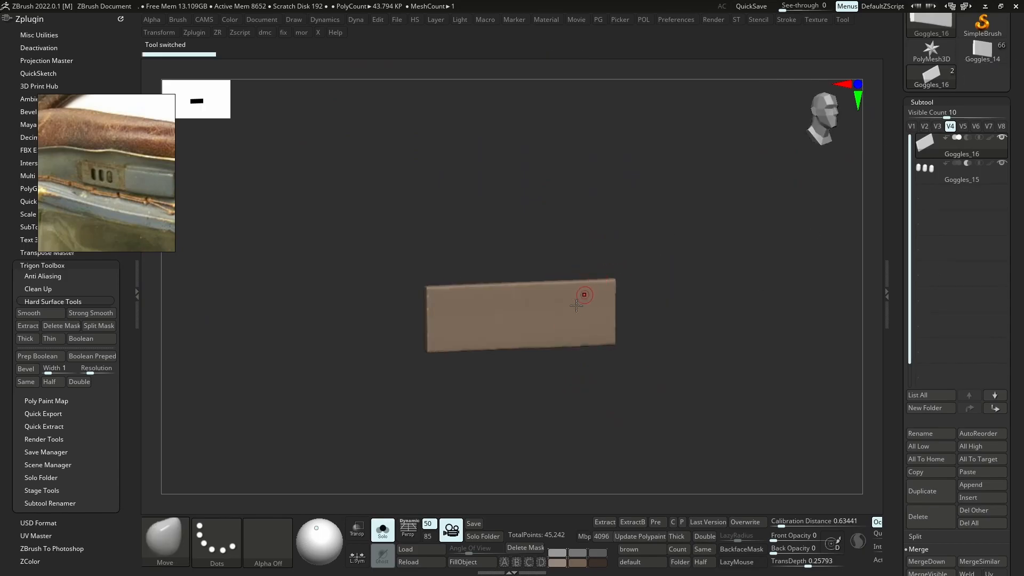
scroll(562, 302, "up", 4)
left_click(936, 179)
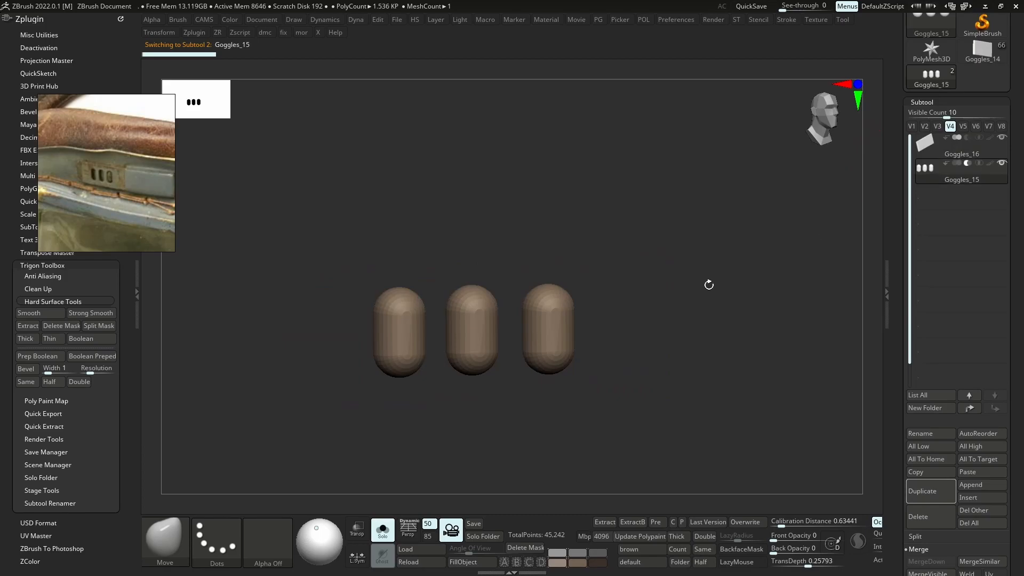
left_click_drag(770, 256, 776, 272)
left_click(937, 152)
key("alt+s")
right_click_drag(541, 334, 566, 362, "alt")
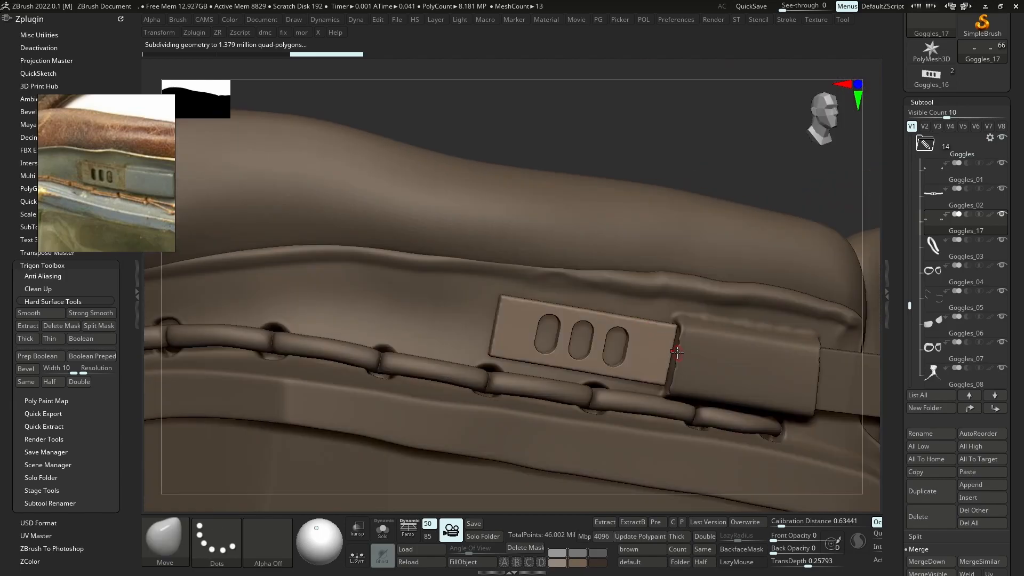
Shift the slotted strap end slightly towards the adjoining strap loop with the transpose line
key("s")
left_click_drag(673, 345, 689, 345)
key("w")
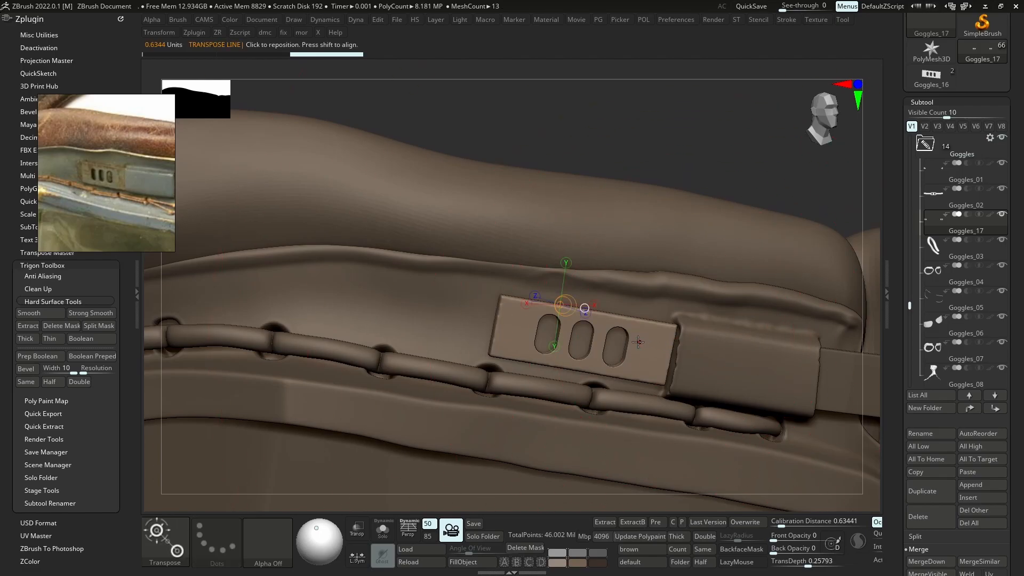
mouse_move(613, 324)
left_mouse_down()
mouse_move(704, 345)
mouse_move(674, 339)
left_mouse_up()
right_click_drag(679, 365, 685, 372)
key("ctrl+z")
left_click_drag(659, 336, 678, 340)
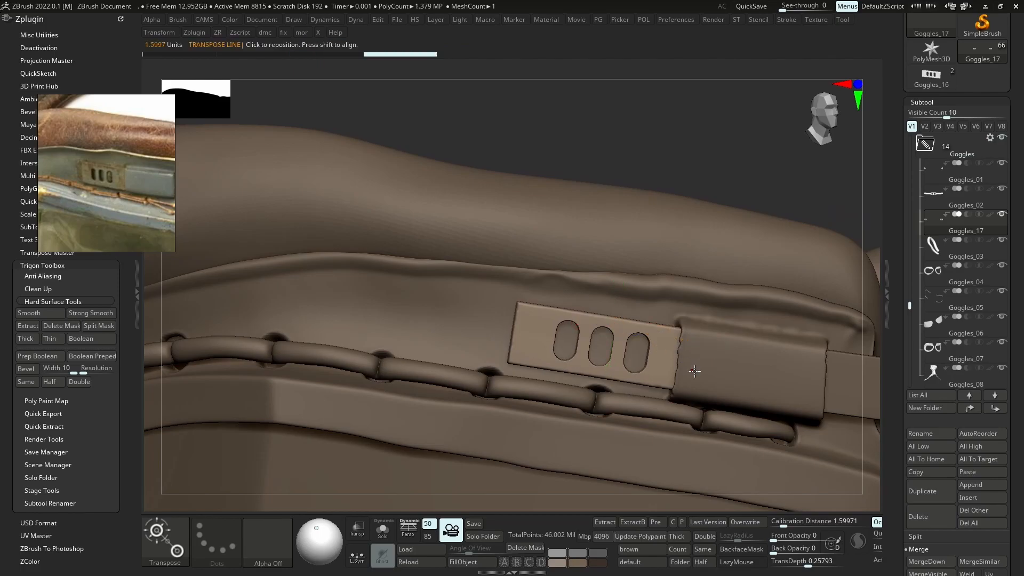
Even out the jagged loop edge on Goggles_04 beside the slotted strap end with the Move brush and smoothing
left_click(693, 371, "alt")
key("b")
key("m")
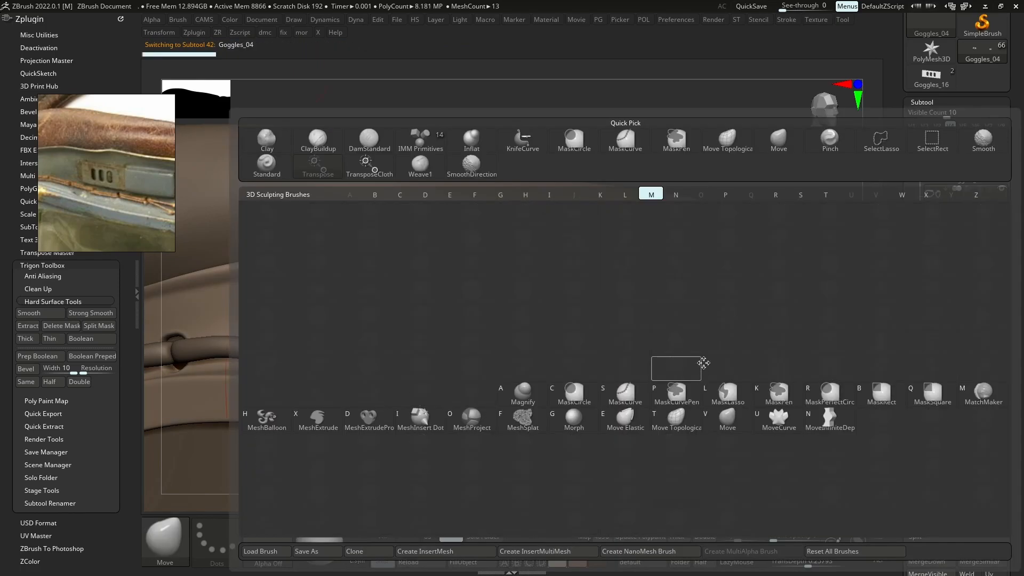
key("v")
key("s")
left_click_drag(692, 372, 661, 373)
right_click_drag(680, 366, 672, 374, "ctrl")
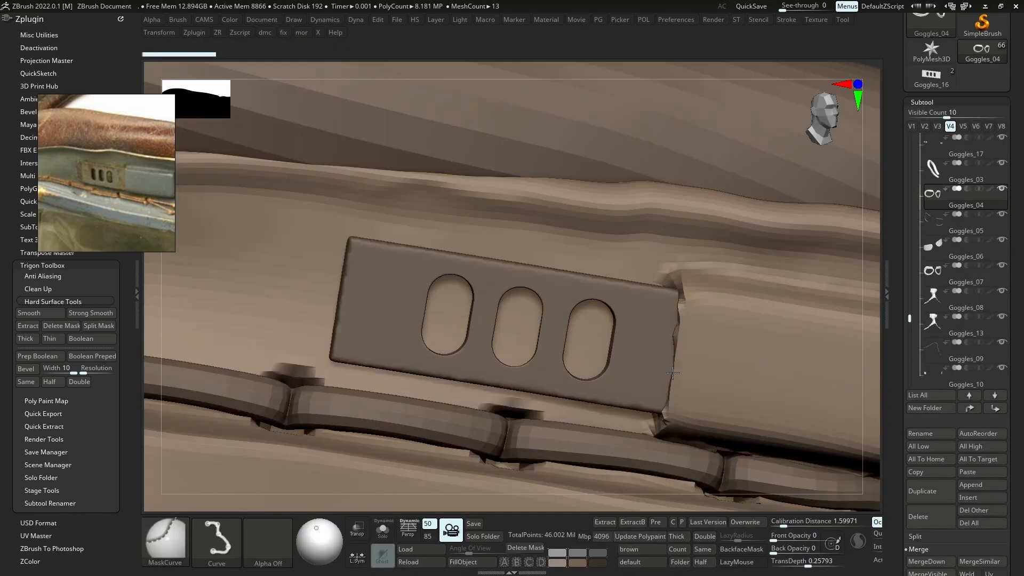
key("s")
left_click_drag(673, 373, 673, 332, "shift")
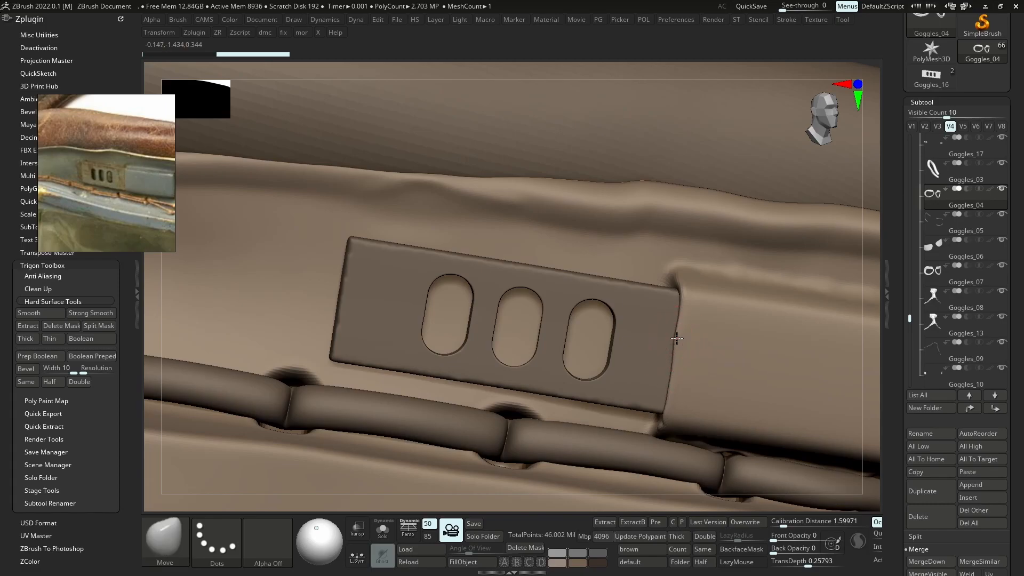
Pull the loop's edge on the buckle side slightly towards the buckle with the Move brush, and review the goggles
right_click_drag(678, 344, 675, 421)
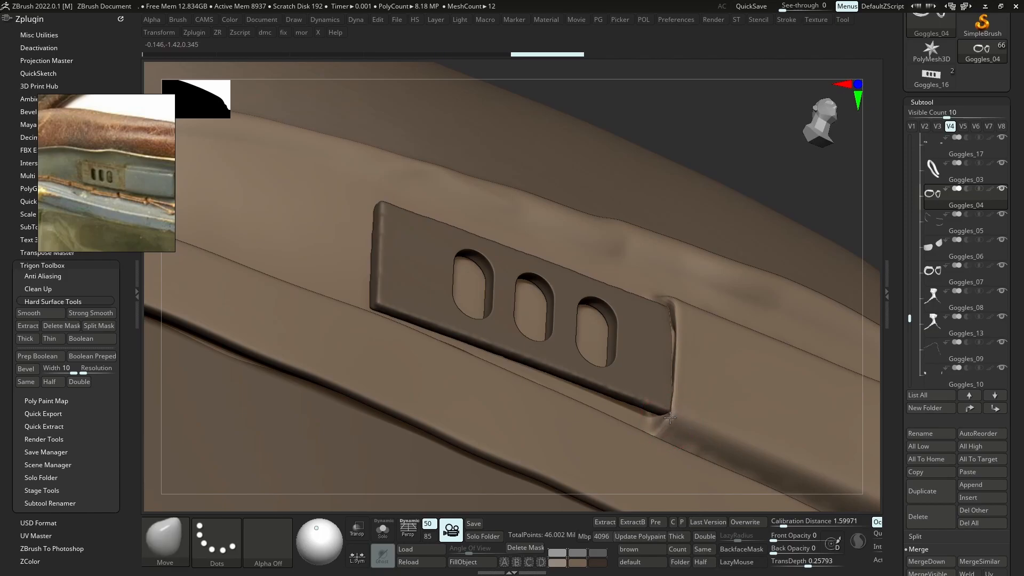
mouse_move(667, 421)
right_mouse_down("shift")
mouse_move(729, 419)
mouse_move(743, 348)
mouse_move(763, 333)
right_mouse_up("shift")
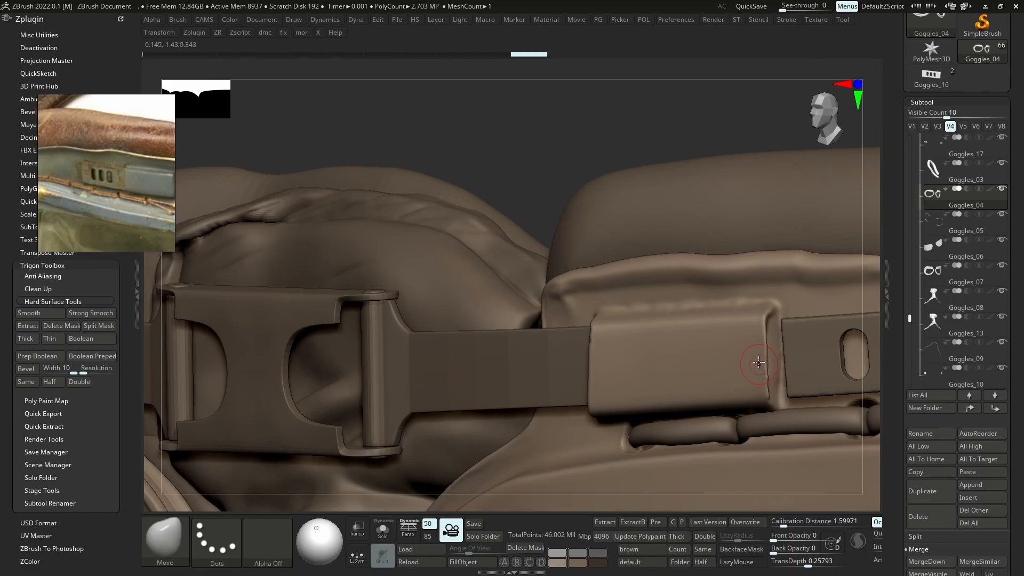
right_click_drag(770, 406, 763, 367, "shift")
left_click_drag(598, 347, 589, 348)
left_click(572, 367, "alt")
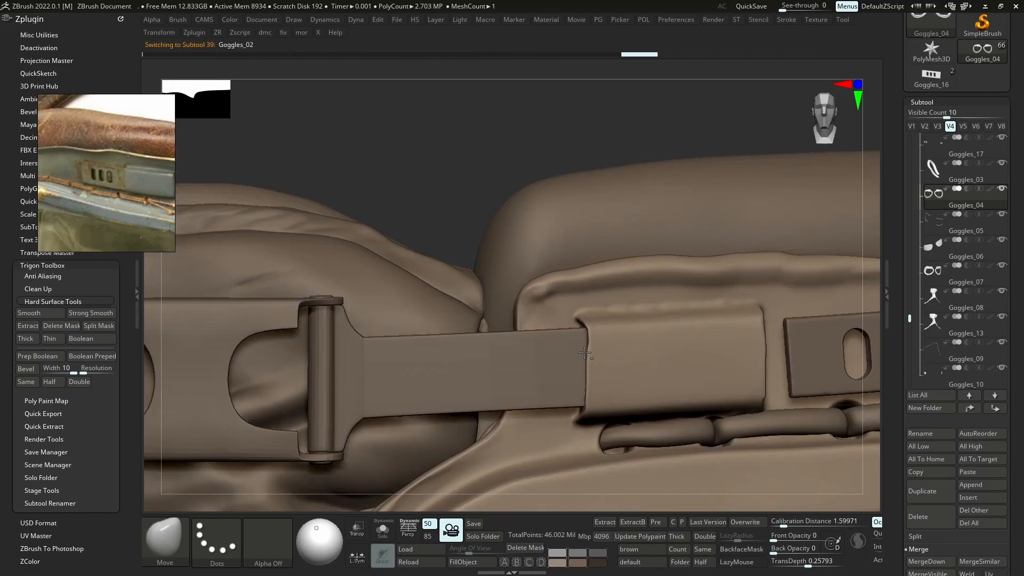
right_click_drag(560, 405, 506, 372, "ctrl")
left_click(503, 372, "alt")
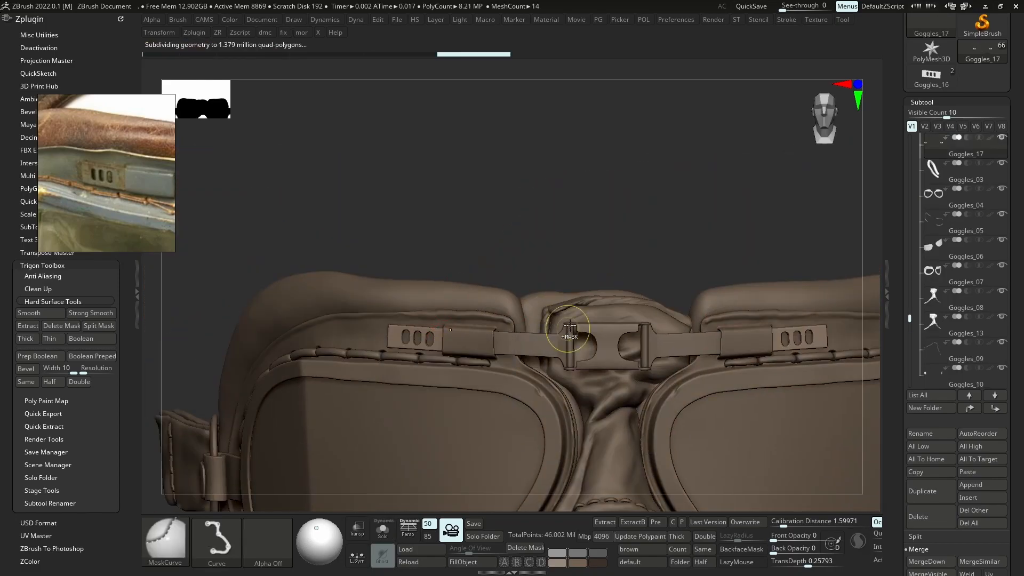
right_click_drag(592, 341, 652, 288)
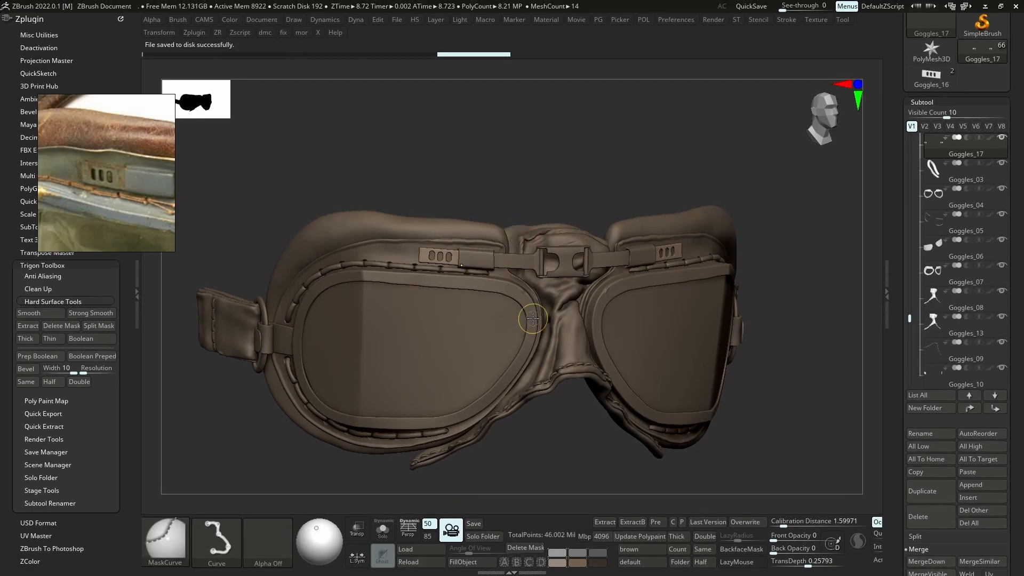
Isolate the nose-bridge piece Goggles_13 and shape a soft vertical fold along its side edge with the Standard brush and smoothing
left_click(513, 235, "alt")
right_click_drag(514, 235, 471, 235, "shift")
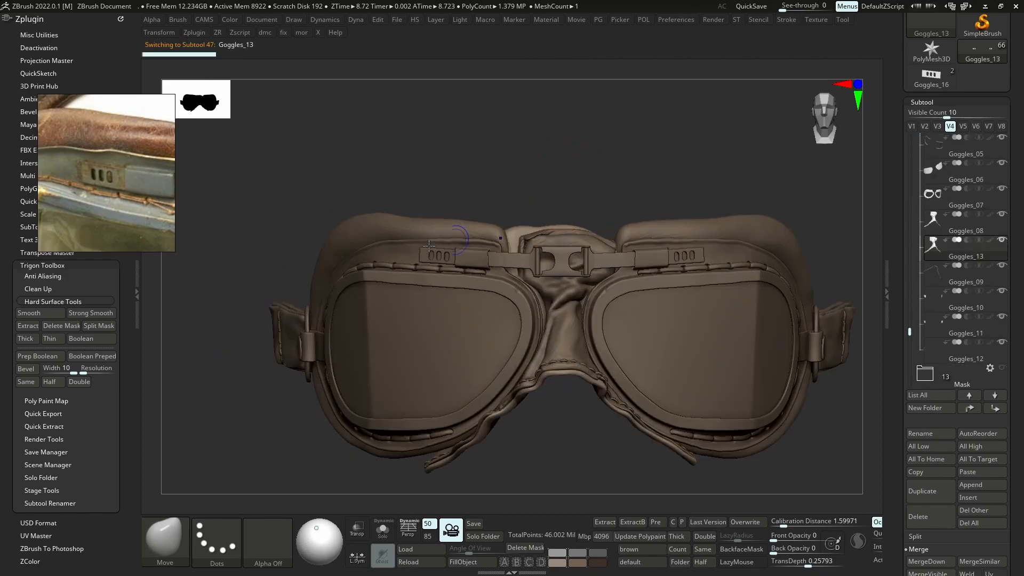
scroll(136, 214, "down", 5)
scroll(112, 195, "up", 5)
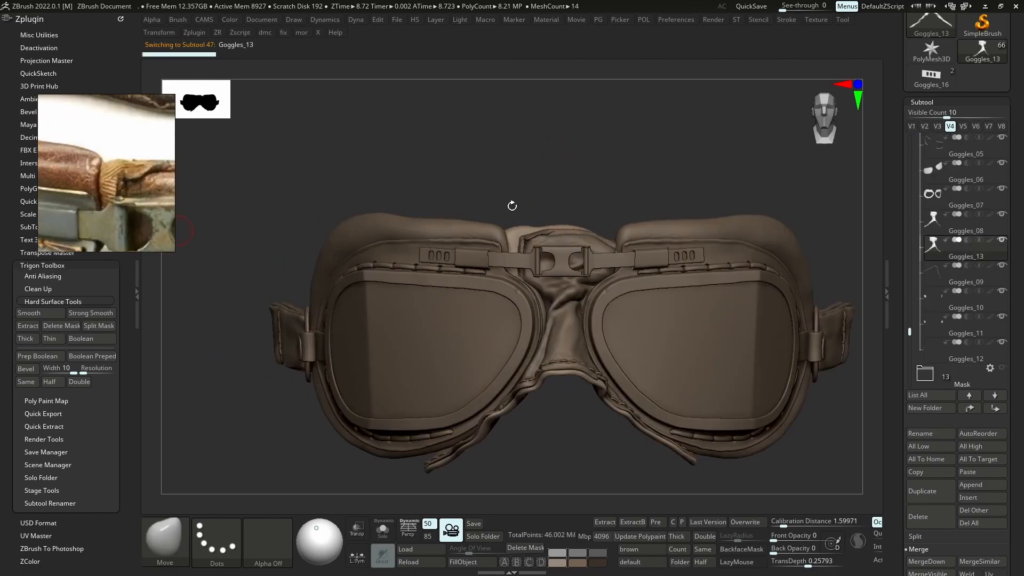
mouse_move(521, 233)
right_mouse_down("ctrl")
mouse_move(526, 249)
mouse_move(530, 241)
right_mouse_up("ctrl")
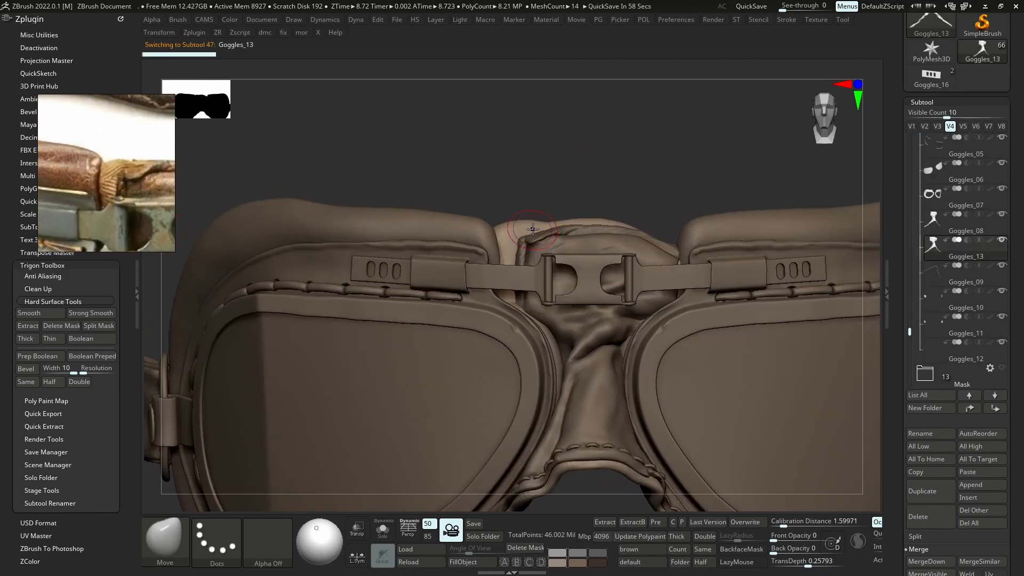
key("b")
key("s")
key("t")
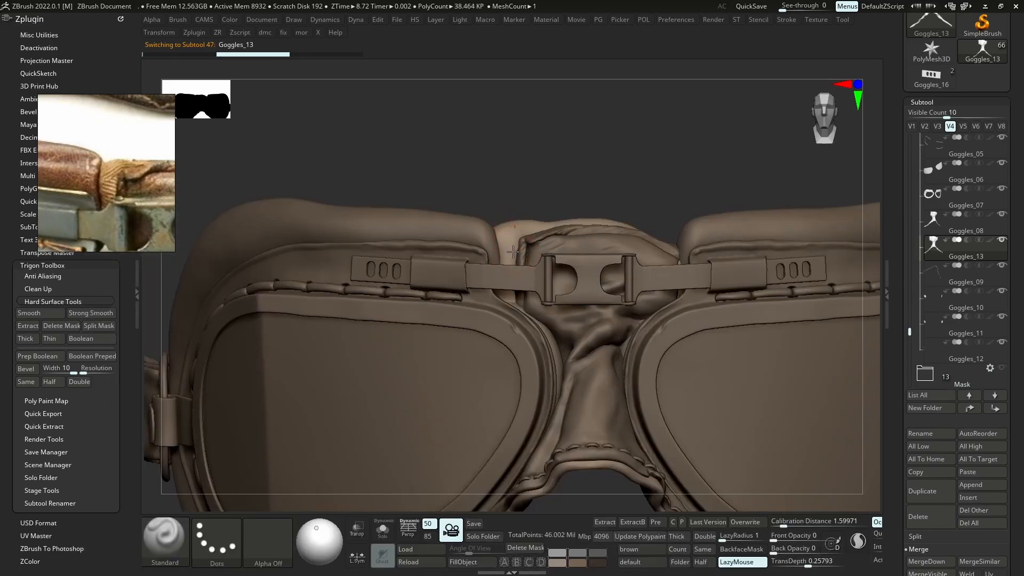
key("alt+s")
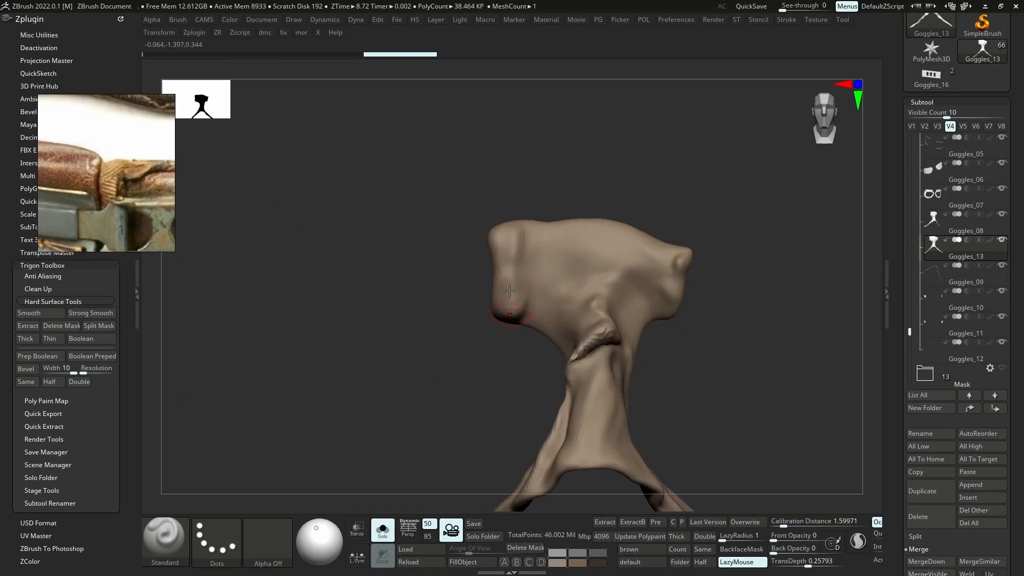
key("shift")
left_click_drag(512, 307, 512, 286, "shift")
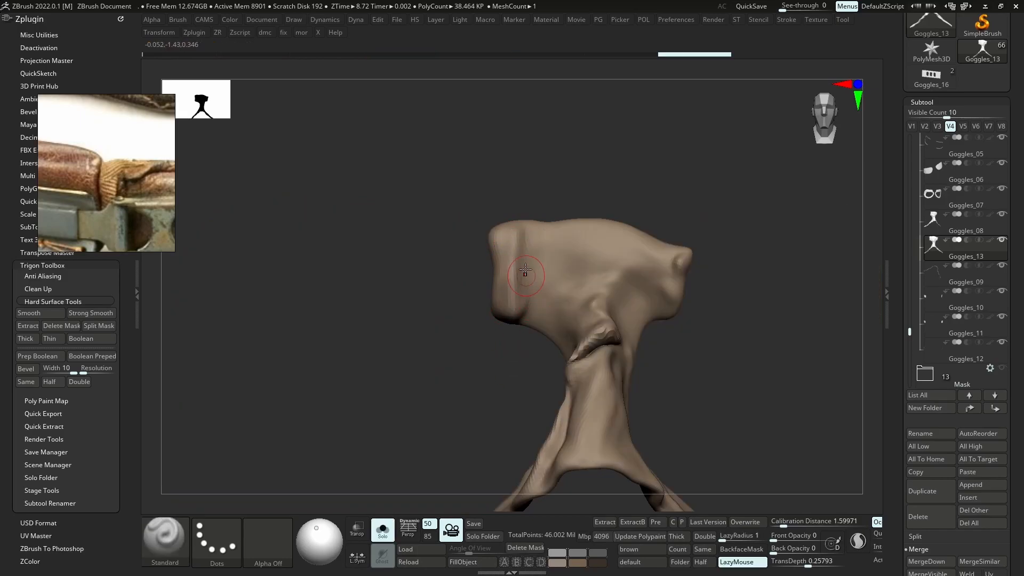
left_click_drag(508, 251, 509, 344, "shift")
Subdivide the nose-bridge piece once, show the whole goggles and smooth the piece's upper edge
key("ctrl+d")
key("alt+s")
key("shift")
mouse_move(523, 241)
left_mouse_down("shift")
mouse_move(526, 228)
mouse_move(571, 249)
mouse_move(589, 229)
left_mouse_up("shift")
Carve crease lines into the upper edge of the nose-bridge piece with the DamStandard brush, checking it in isolation
key("b")
key("d")
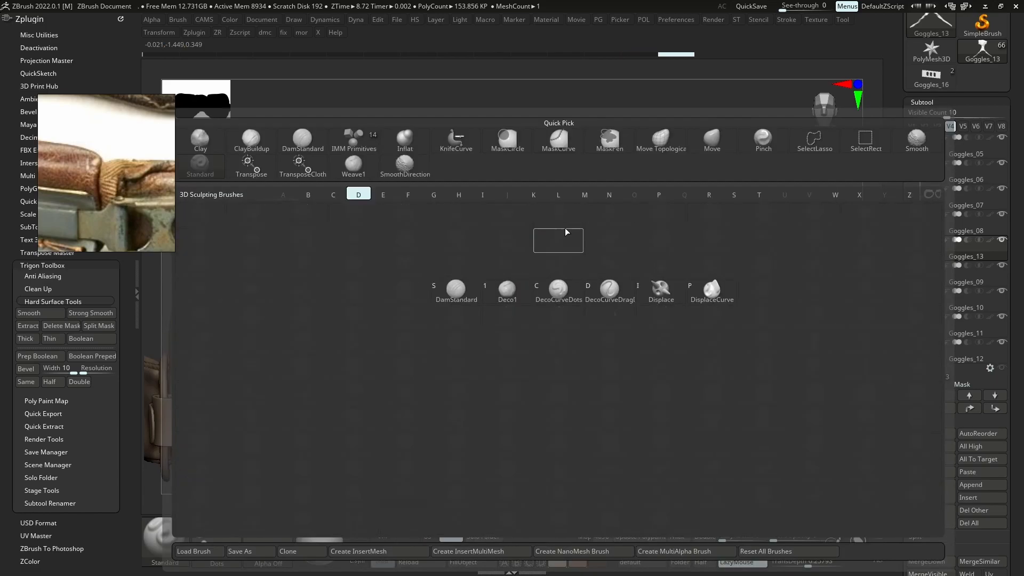
key("s")
key("b")
key("d")
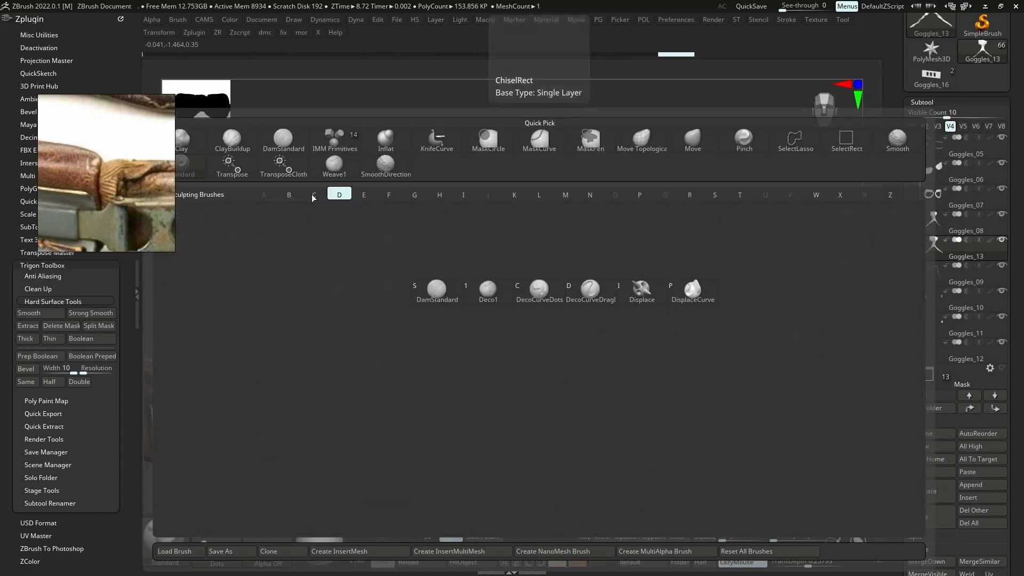
key("s")
mouse_move(546, 217)
left_mouse_down()
mouse_move(521, 221)
mouse_move(532, 226)
left_mouse_up()
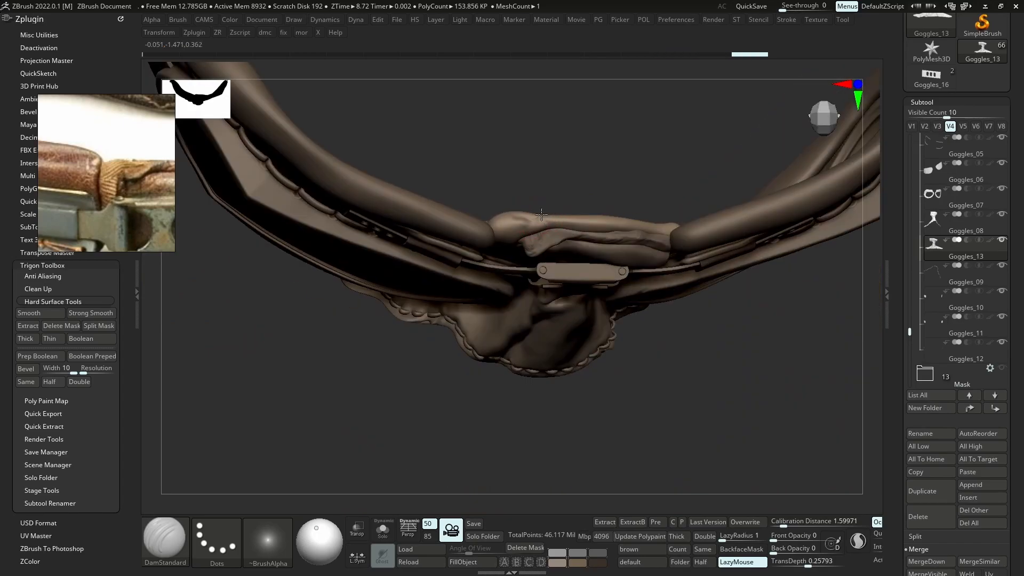
left_click_drag(561, 220, 564, 220)
left_click_drag(566, 187, 575, 120)
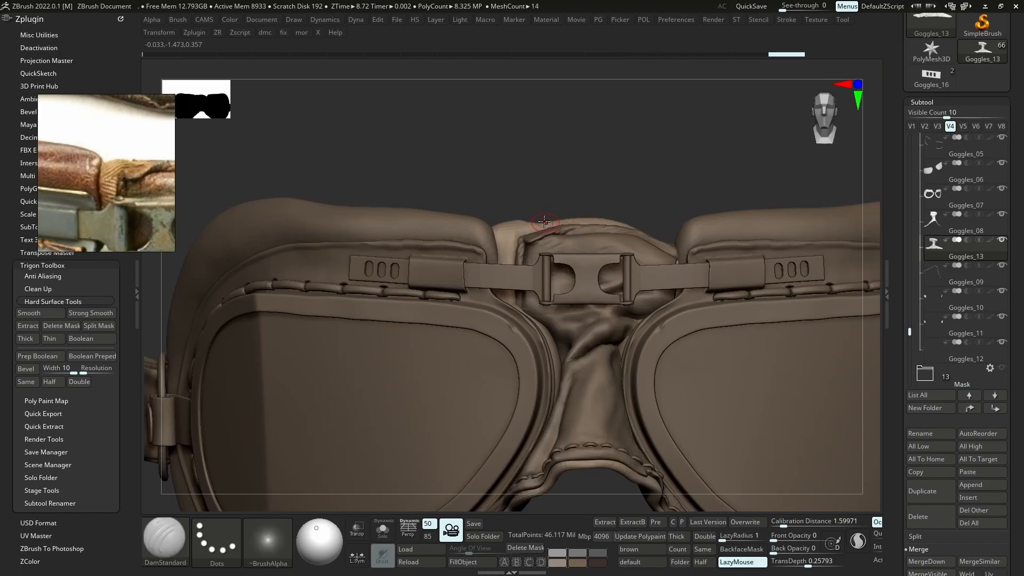
left_click_drag(539, 217, 590, 181)
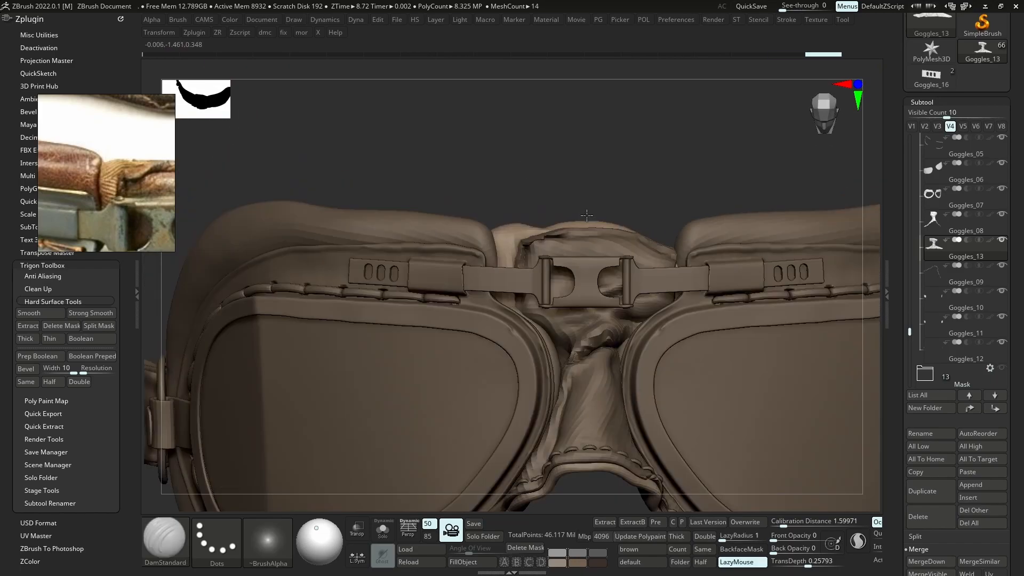
mouse_move(555, 213)
left_mouse_down()
mouse_move(555, 226)
mouse_move(557, 133)
mouse_move(579, 208)
left_mouse_up()
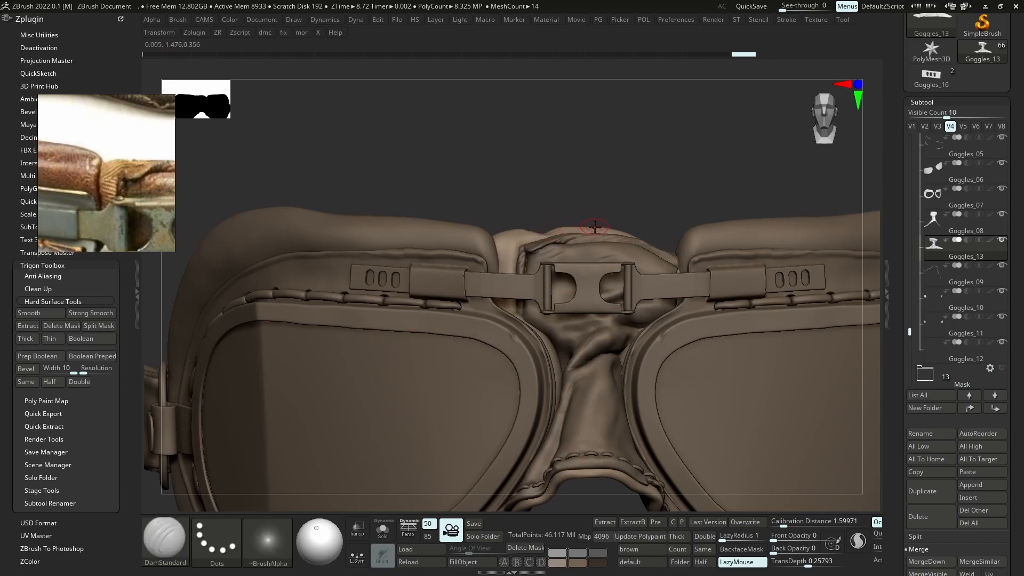
key("alt+shift+s")
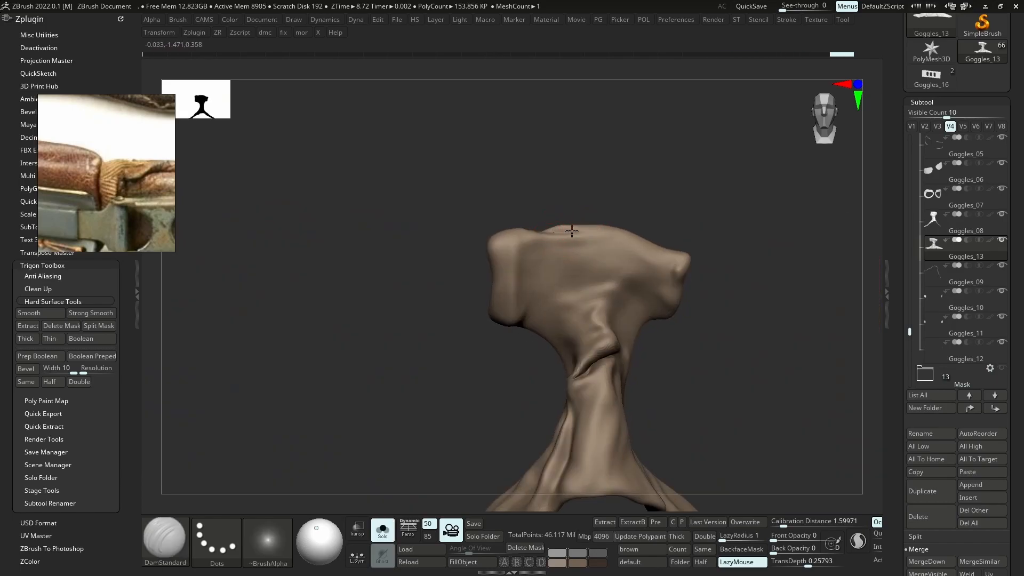
key("alt+shift+s")
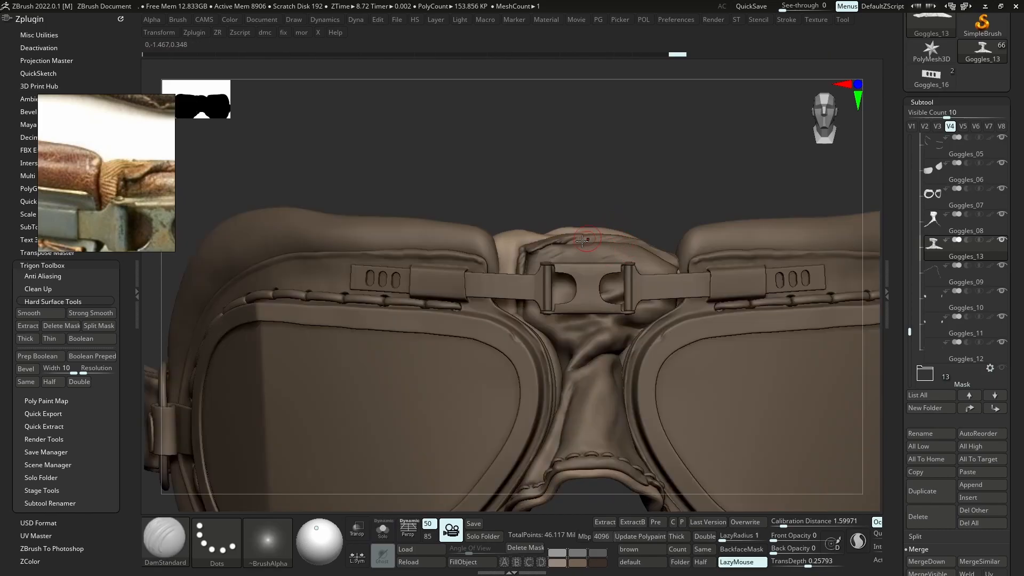
Nudge the upper edge of the nose-bridge piece Goggles_13 beside the buckle with the Move brush, and isolate the piece
key("b")
key("m")
key("v")
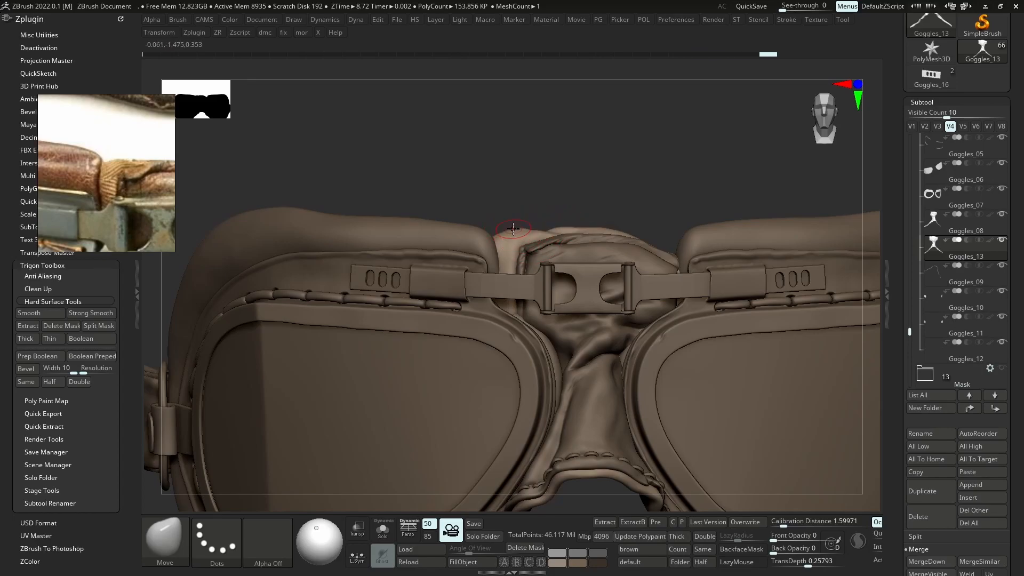
left_click_drag(516, 236, 520, 235)
mouse_move(540, 277)
right_mouse_down("ctrl")
mouse_move(572, 212)
mouse_move(600, 335)
mouse_move(596, 325)
right_mouse_up("ctrl")
key("alt+s")
right_click_drag(550, 248, 458, 273)
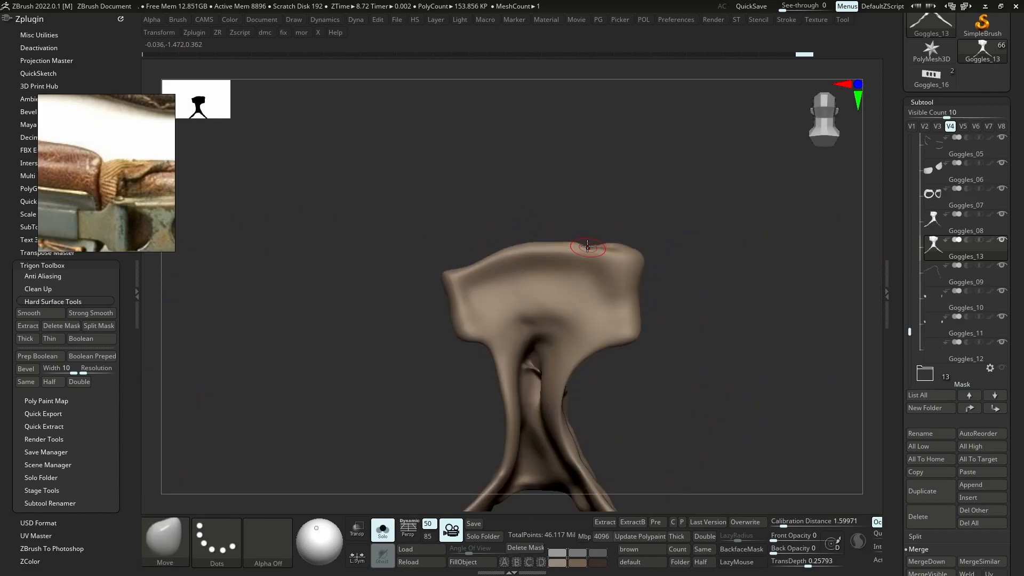
Mask a small area on the upper rear edge of the nose-bridge piece with the freehand MaskPen brush
right_click_drag(589, 245, 583, 258)
mouse_move(585, 259)
left_mouse_down("ctrl")
mouse_move(581, 250)
mouse_move(591, 256)
left_mouse_up("ctrl")
key("ctrl+z")
left_click(173, 535, "ctrl")
left_click(142, 412)
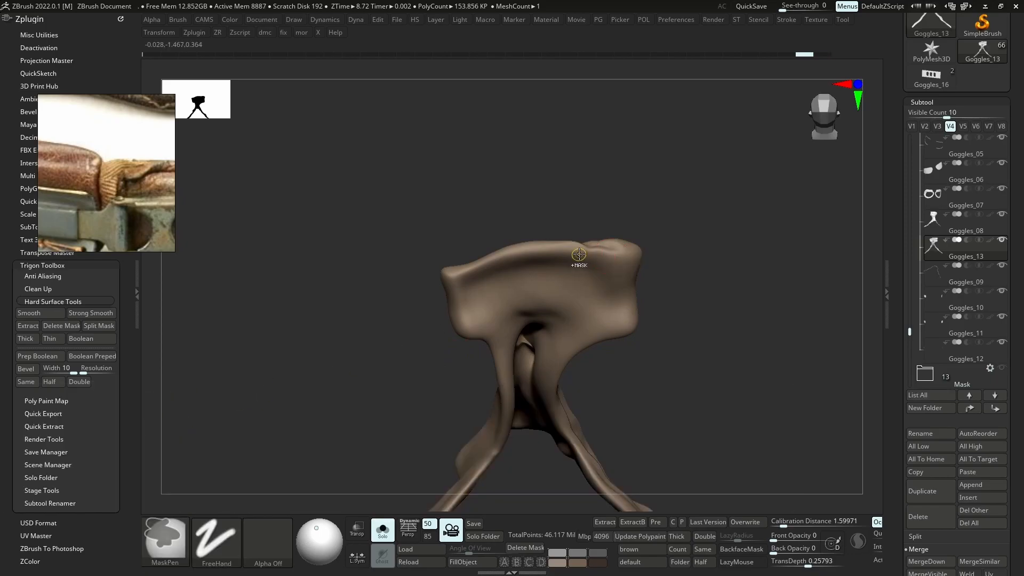
left_click_drag(574, 247, 569, 244, "ctrl")
Pull the unmasked part of the nose-bridge piece's upper edge into a thin fold with the Move brush, invert the mask and smooth it
mouse_move(600, 201)
right_mouse_down("ctrl")
mouse_move(592, 272)
mouse_move(608, 259)
mouse_move(590, 274)
mouse_move(618, 218)
right_mouse_up("ctrl")
key("b")
key("m")
key("v")
left_click_drag(624, 215, 732, 270)
key("d")
left_click_drag(671, 246, 685, 257)
mouse_move(684, 257)
right_mouse_down()
mouse_move(588, 256)
mouse_move(688, 227)
right_mouse_up()
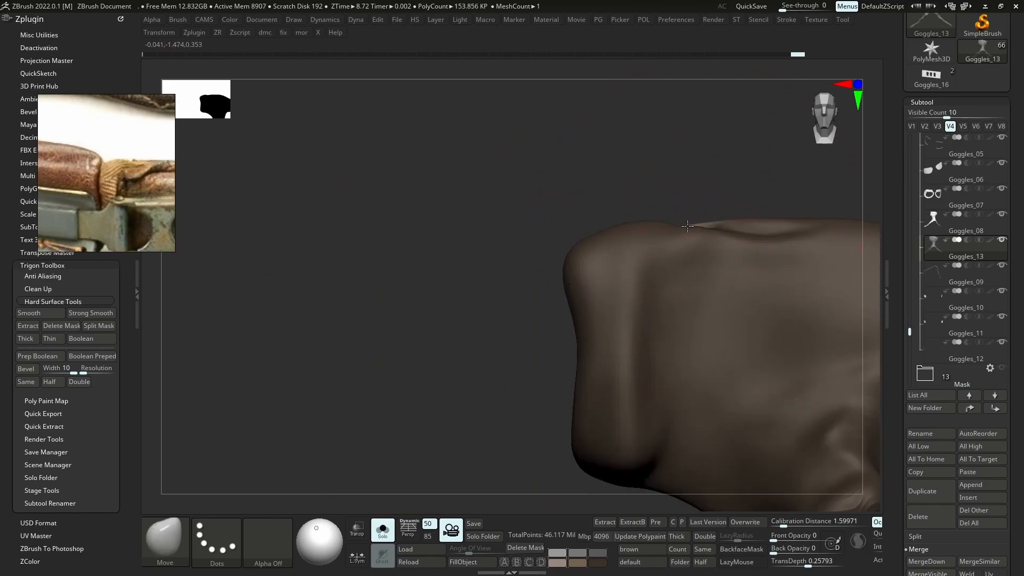
left_click(704, 164, "ctrl")
left_click_drag(706, 228, 707, 224, "shift")
right_click_drag(702, 204, 668, 165, "ctrl")
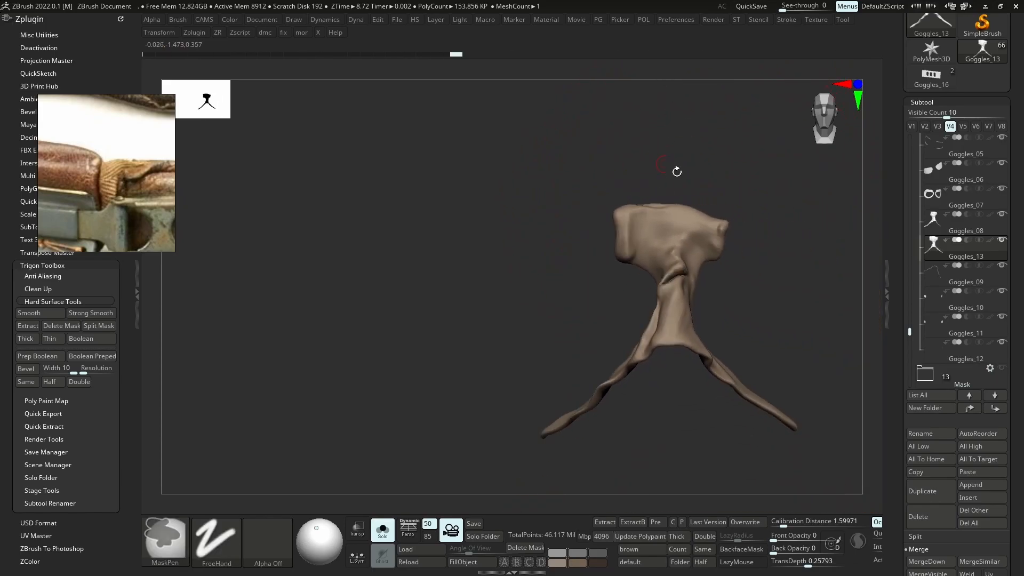
Carve creases under the fold on the nose-bridge piece's upper edge with the DamStandard brush, and smooth them with the whole goggles shown
key("alt+s")
mouse_move(656, 213)
right_mouse_down("ctrl")
mouse_move(660, 246)
mouse_move(655, 230)
right_mouse_up("ctrl")
key("b")
key("d")
key("s")
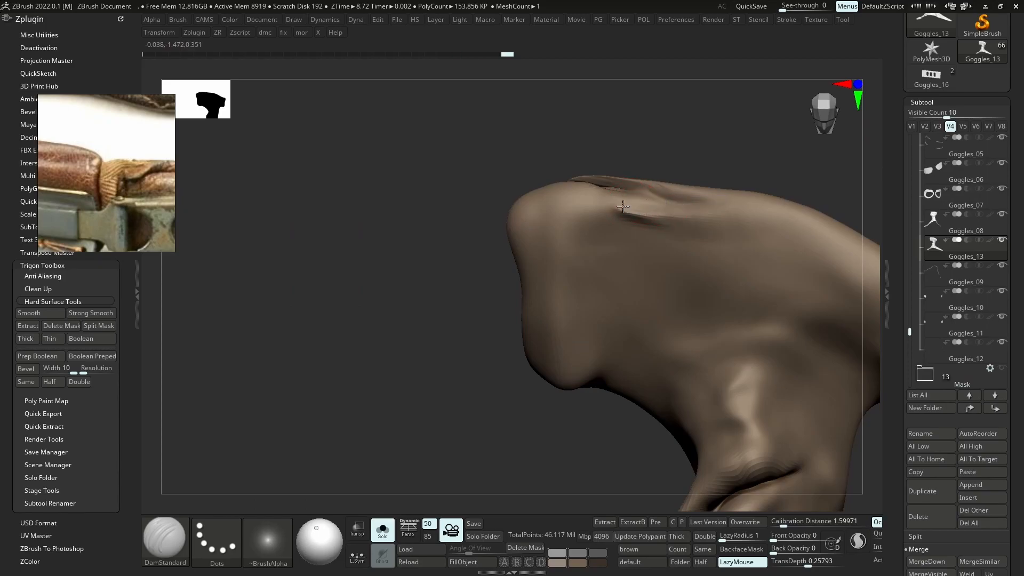
right_click_drag(644, 221, 688, 216)
key("alt+s")
key("shift")
right_click_drag(697, 294, 693, 348, "ctrl")
key("shift")
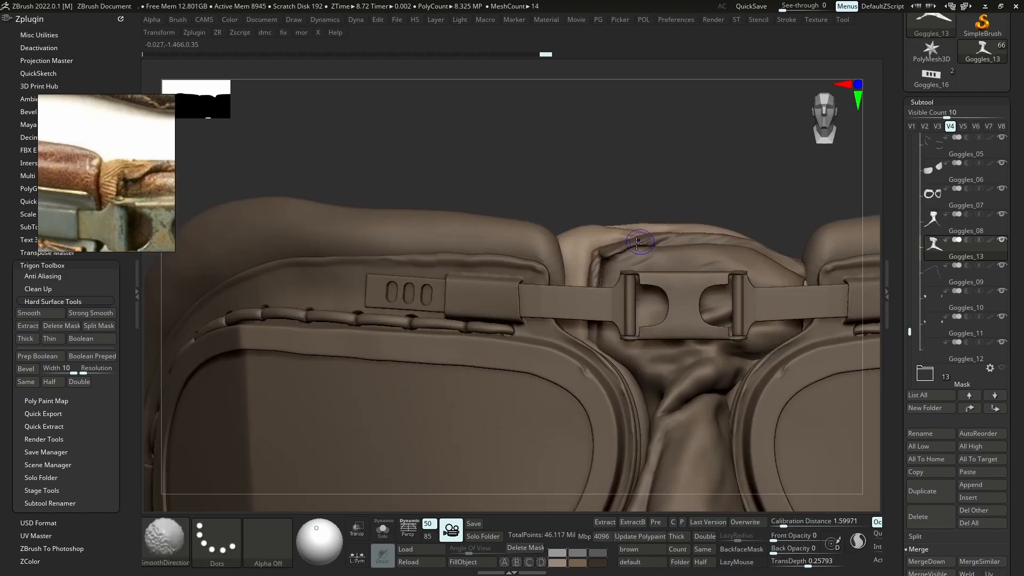
left_click_drag(624, 237, 665, 234, "shift")
key("alt+s")
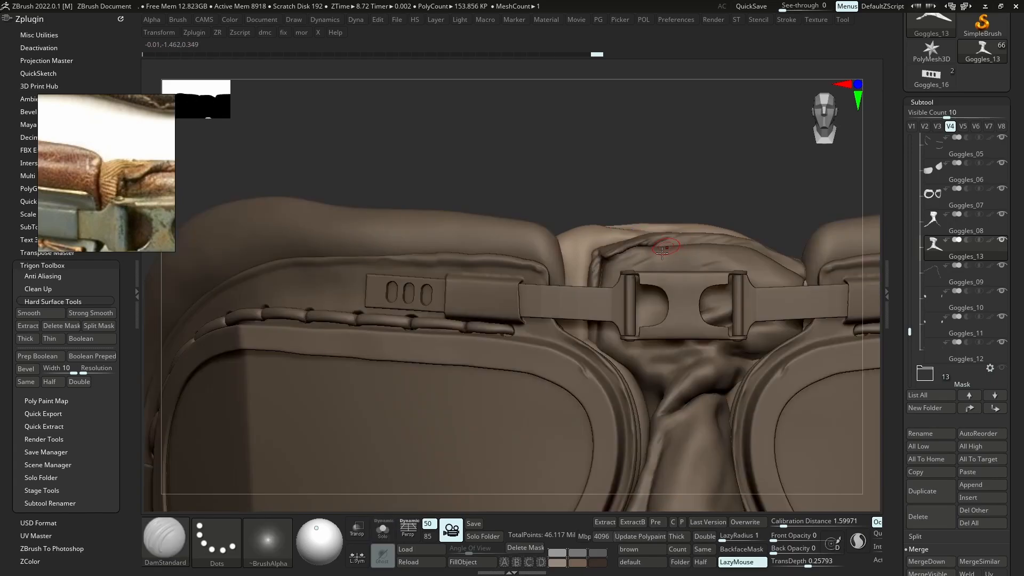
Adjust the nose-bridge piece's upper edge with the Move brush against the full goggles, and pan the reference image to the leather behind the buckle
key("alt+s")
key("f")
right_click_drag(708, 202, 686, 259, "ctrl")
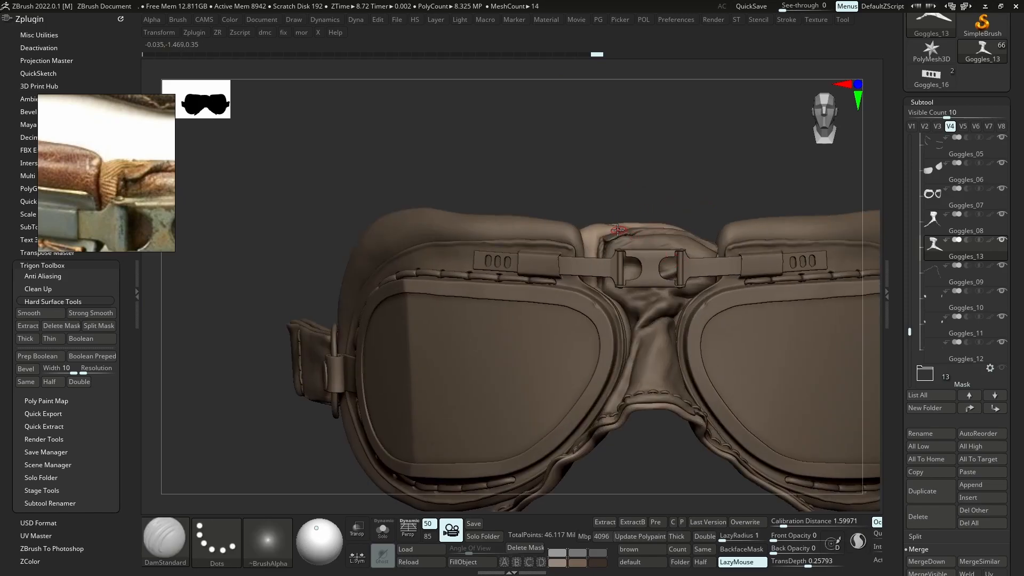
key("b")
key("m")
key("v")
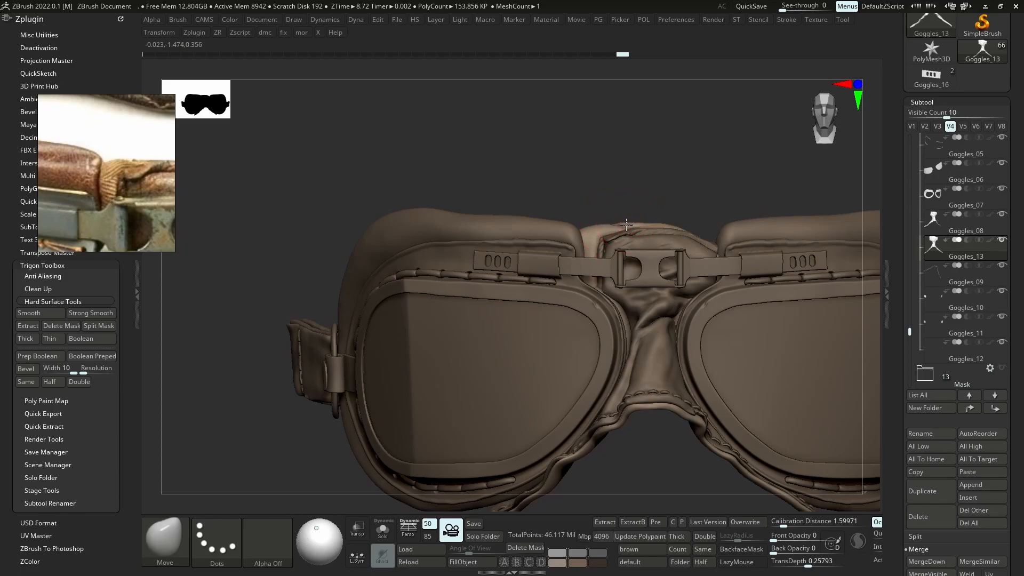
mouse_move(644, 227)
right_mouse_down()
mouse_move(615, 233)
mouse_move(648, 235)
mouse_move(667, 201)
mouse_move(653, 254)
right_mouse_up()
key("ctrl")
mouse_move(120, 165)
middle_mouse_down()
mouse_move(88, 182)
mouse_move(101, 164)
middle_mouse_up()
mouse_move(618, 193)
right_mouse_down()
mouse_move(638, 192)
mouse_move(651, 230)
mouse_move(644, 240)
right_mouse_up()
Select the front leather piece Goggles_08 and refine the folds along its upper edge with the DamStandard and Move brushes
left_click(645, 211, "alt")
key("b")
key("d")
key("s")
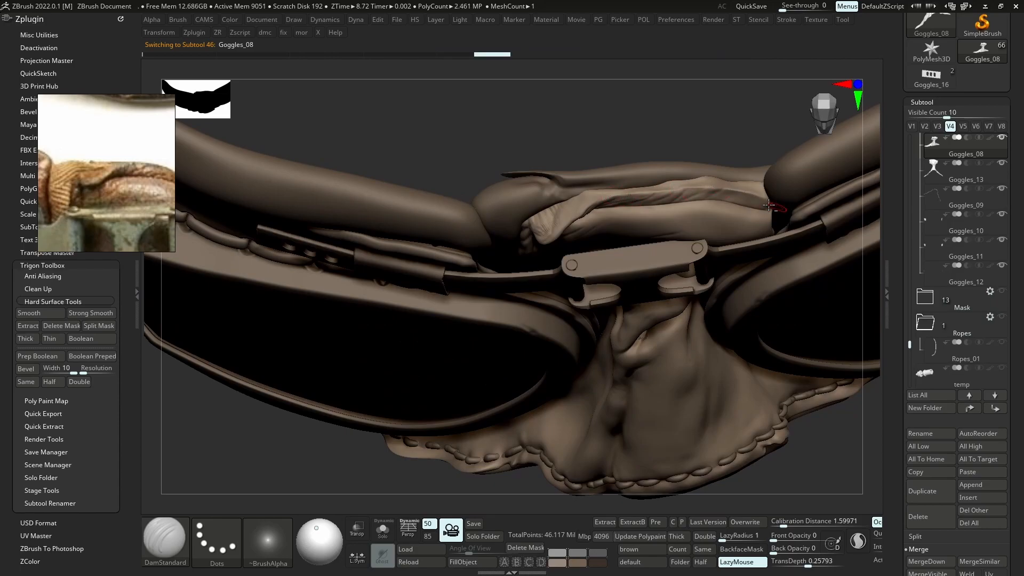
key("b")
left_click(679, 200)
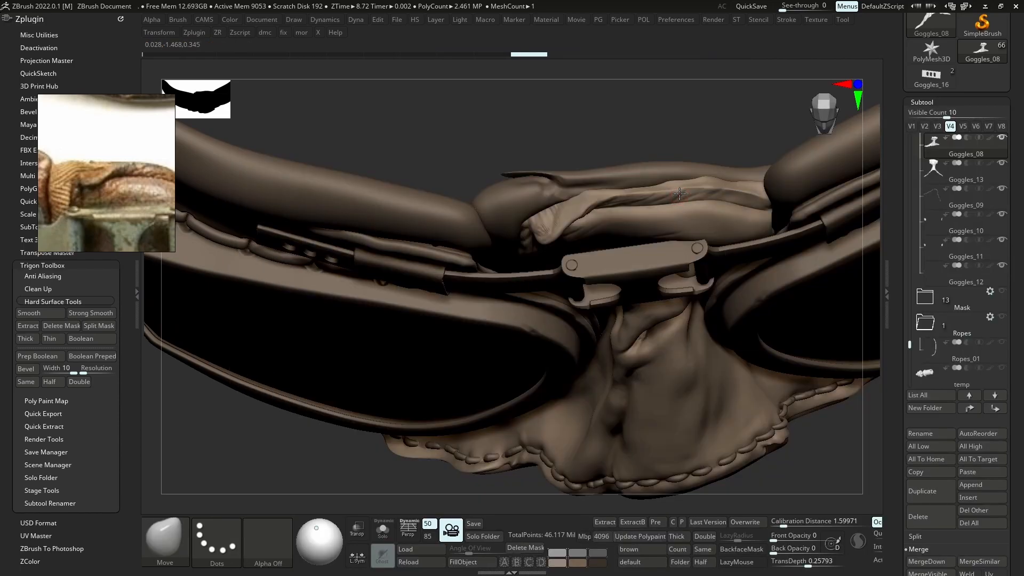
Reshape the top edge of the leather nose bridge on Goggles_08 and Goggles_13 with the Move brush, including where the layers intersect
left_click_drag(678, 188, 703, 178)
key("s")
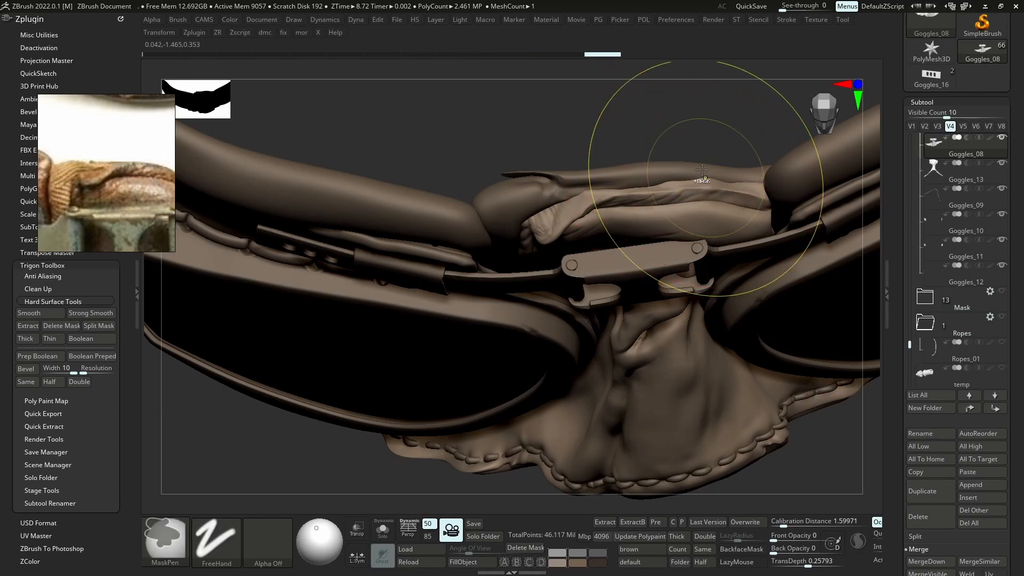
left_click(703, 195, "alt")
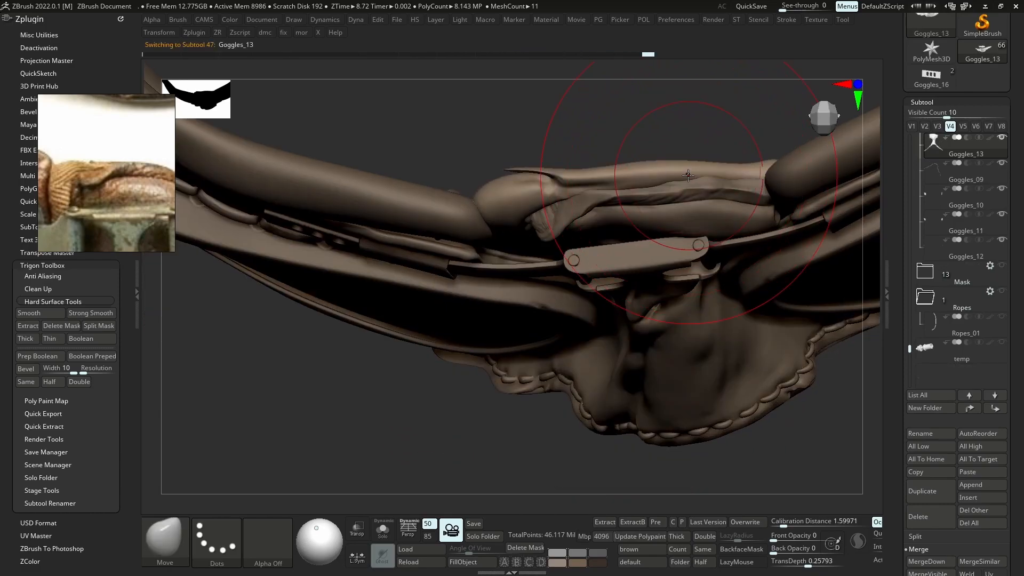
left_click_drag(696, 184, 752, 184)
left_click_drag(748, 134, 738, 194)
left_click_drag(630, 182, 612, 160)
left_click(621, 161, "alt")
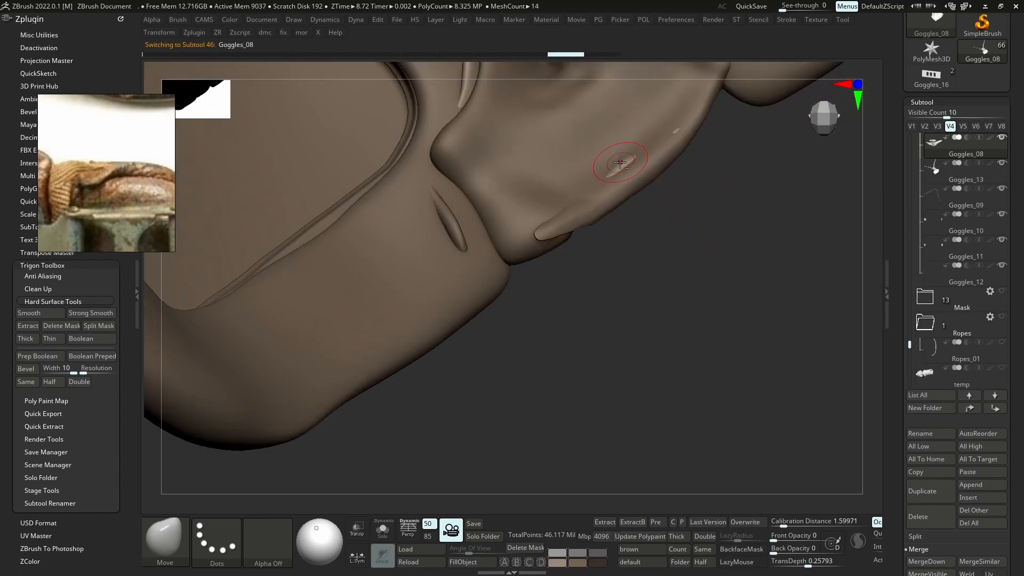
Isolate the stray strand Goggles_03 beside the nose bridge and delete that subtool
left_click(453, 224, "alt")
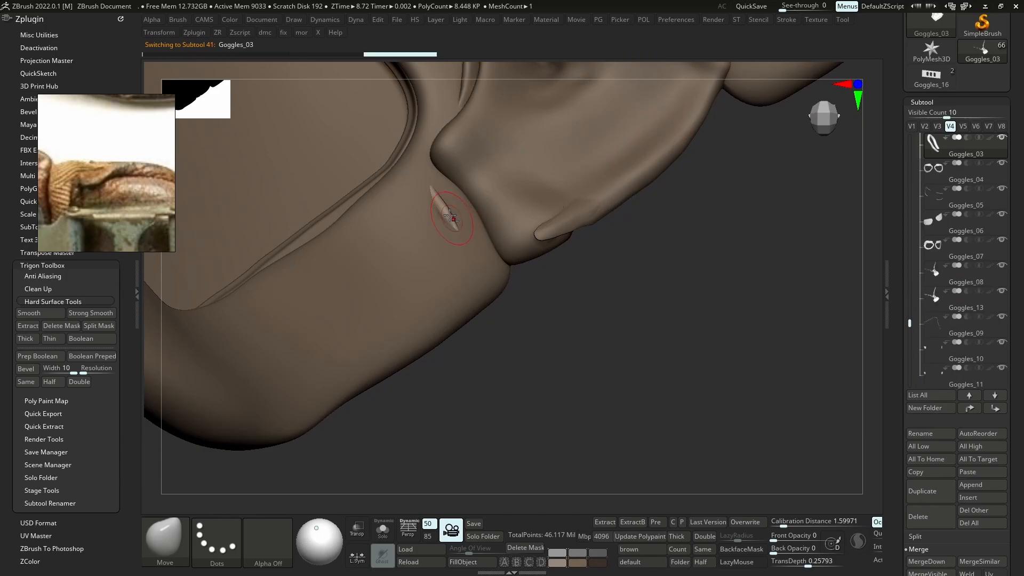
key("alt+s")
right_click_drag(466, 272, 455, 133)
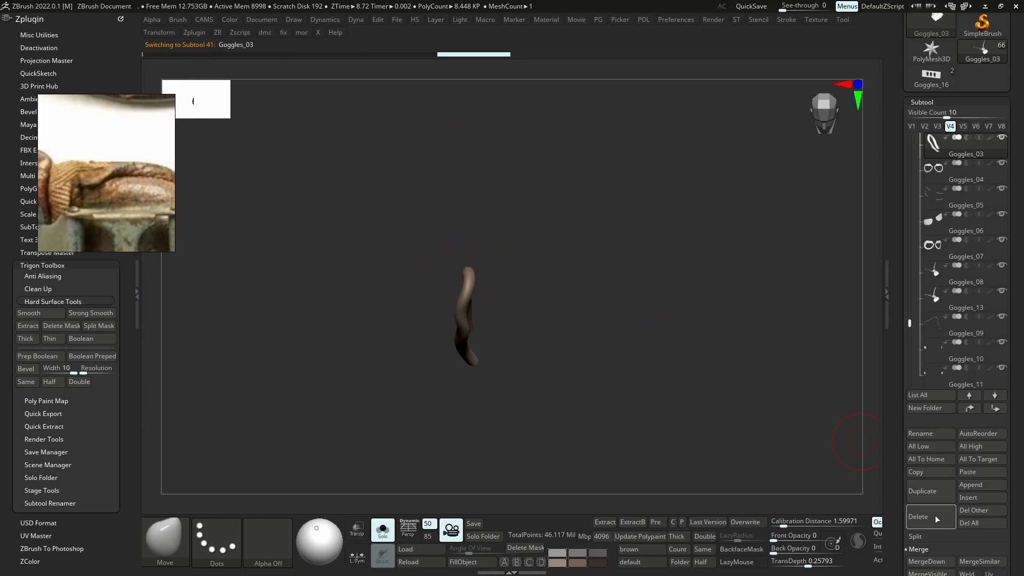
left_click(935, 515)
left_click(833, 539)
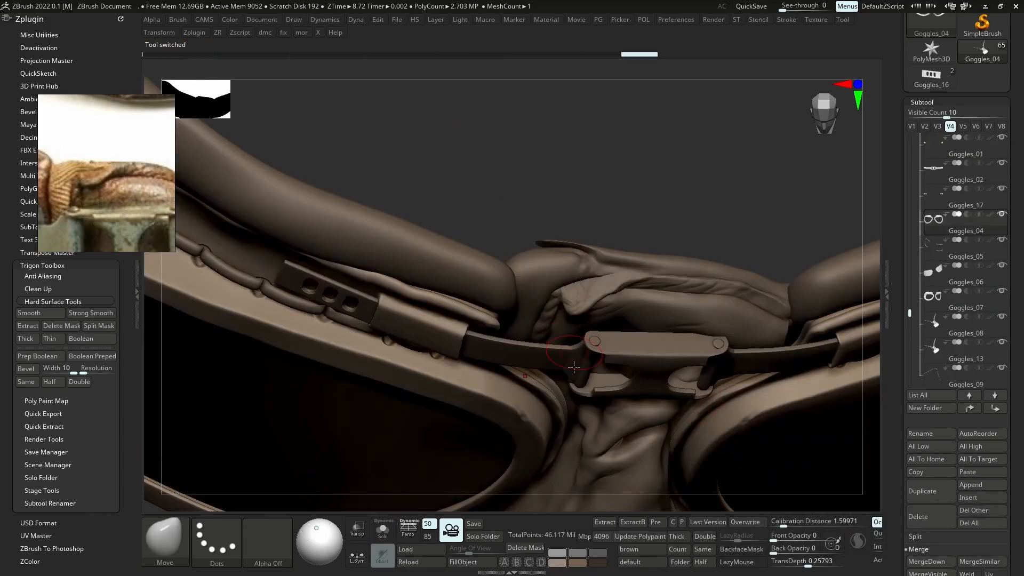
Thicken the thin fold tip on top of the nose bridge in Goggles_13 with the Inflat brush, checking it from front and back
right_click_drag(574, 359, 576, 293)
left_click(582, 334, "alt")
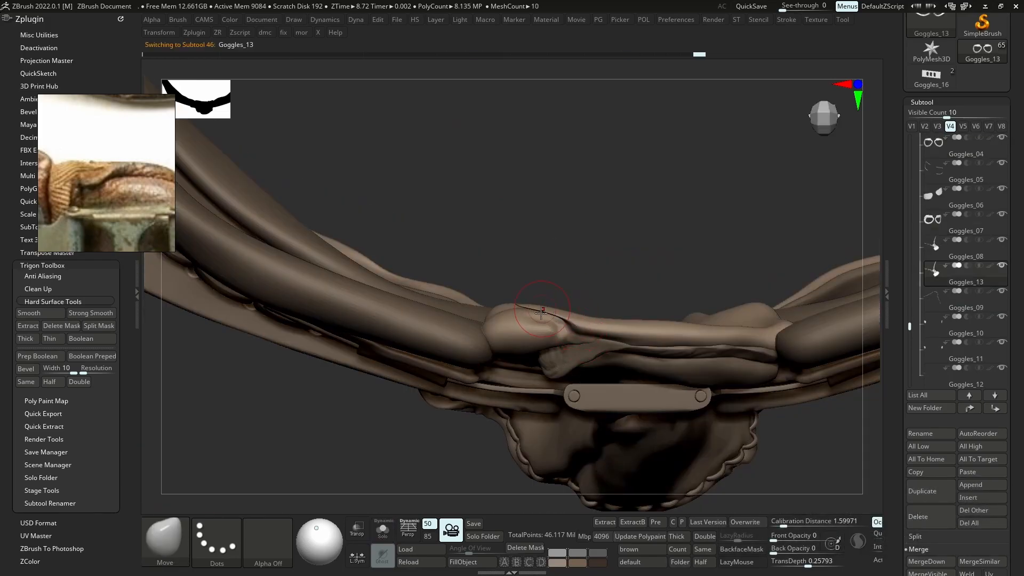
key("b")
key("i")
key("n")
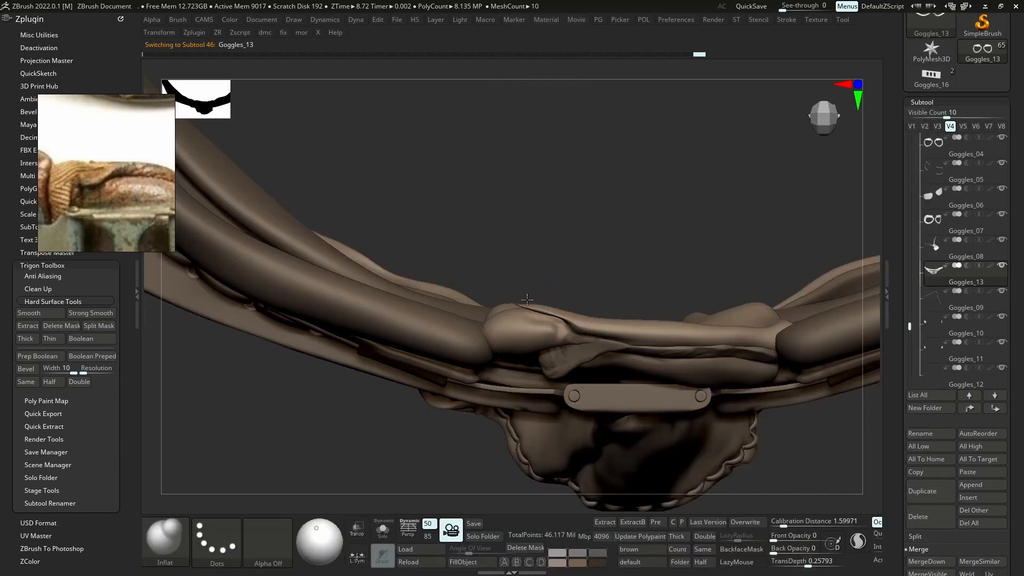
left_click_drag(536, 306, 564, 322)
right_click_drag(571, 170, 576, 260)
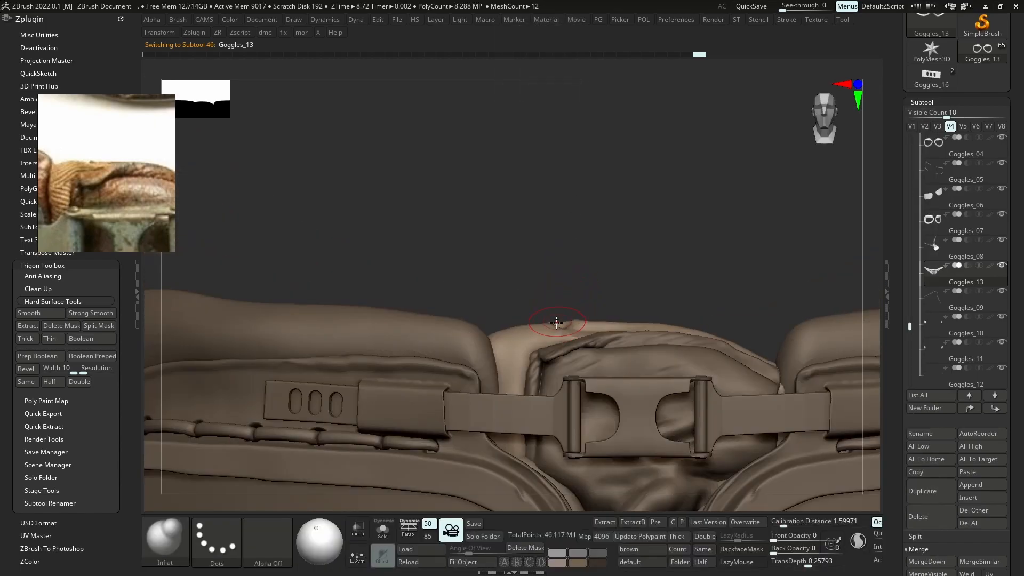
right_click_drag(571, 331, 571, 295, "ctrl")
mouse_move(566, 217)
right_mouse_down()
mouse_move(481, 318)
mouse_move(583, 268)
right_mouse_up()
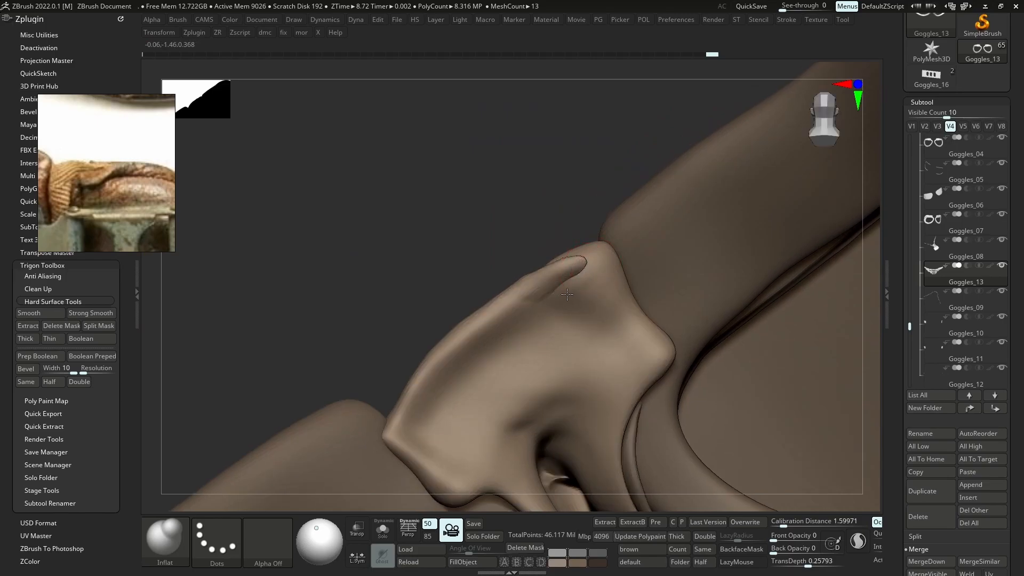
right_click_drag(509, 201, 512, 152, "ctrl")
right_click_drag(512, 152, 613, 260)
right_click_drag(606, 297, 615, 312, "ctrl")
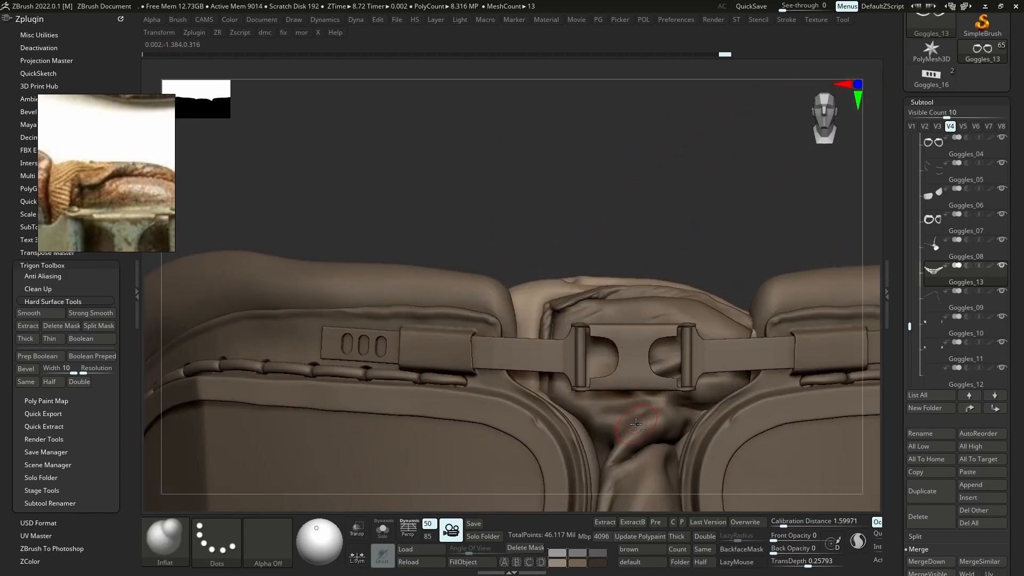
Choose the DamStandard brush for Goggles_13 and isolate that subtool around its top fold
left_click(615, 312, "alt")
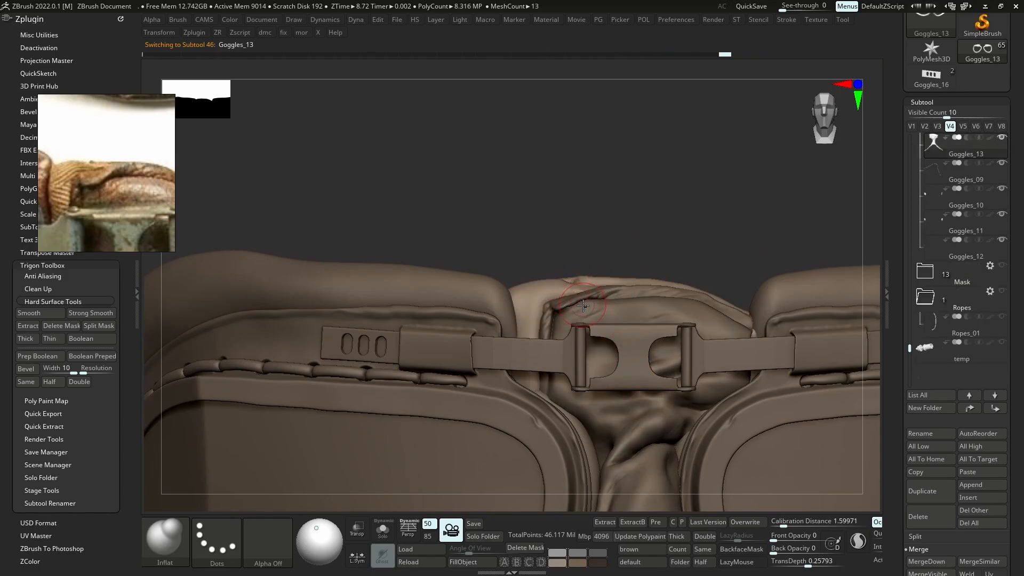
key("b")
left_click(561, 119)
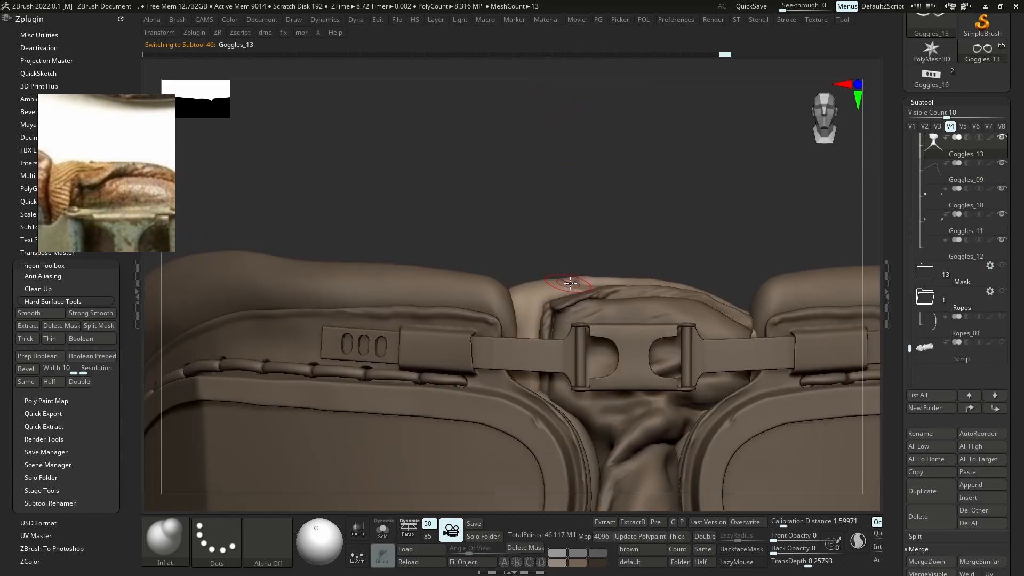
key("b")
left_click(578, 131)
key("space")
left_click(587, 289)
right_click_drag(586, 279, 587, 320, "ctrl")
key("shift+s")
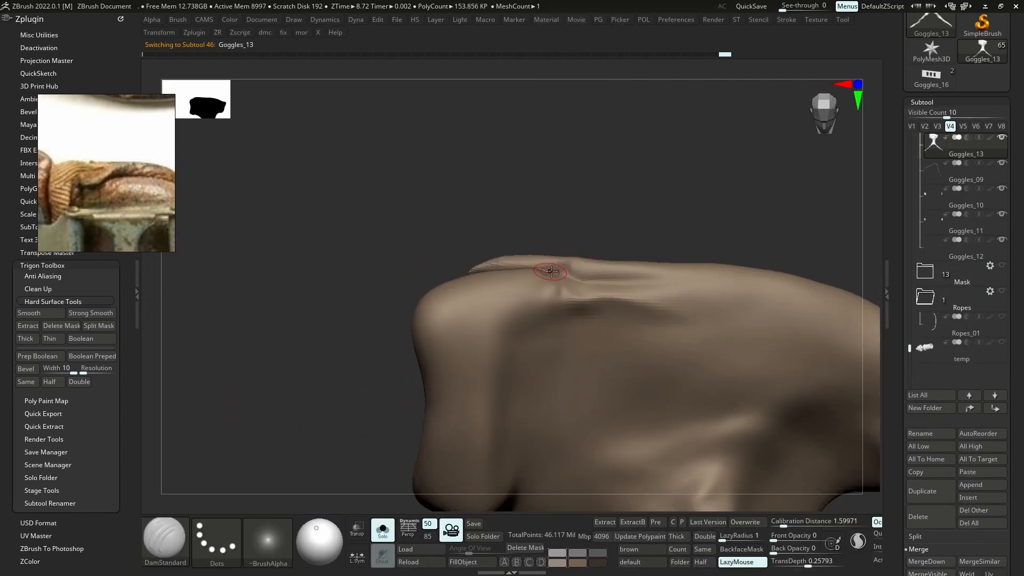
Refine and smooth the crease along the isolated nose bridge's top fold, and bring the other goggle parts back
right_click_drag(592, 265, 588, 296)
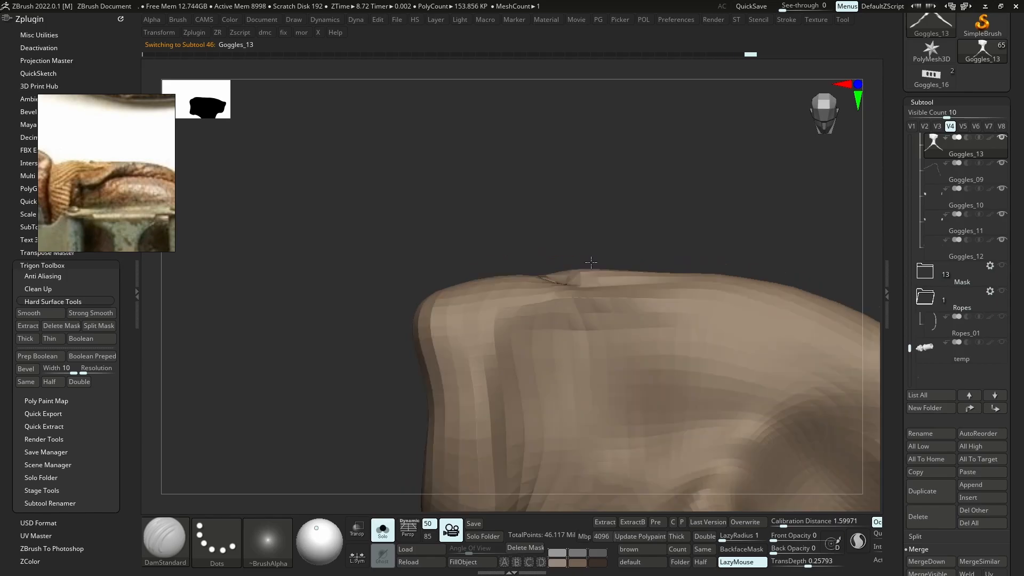
left_click_drag(543, 278, 584, 274, "shift")
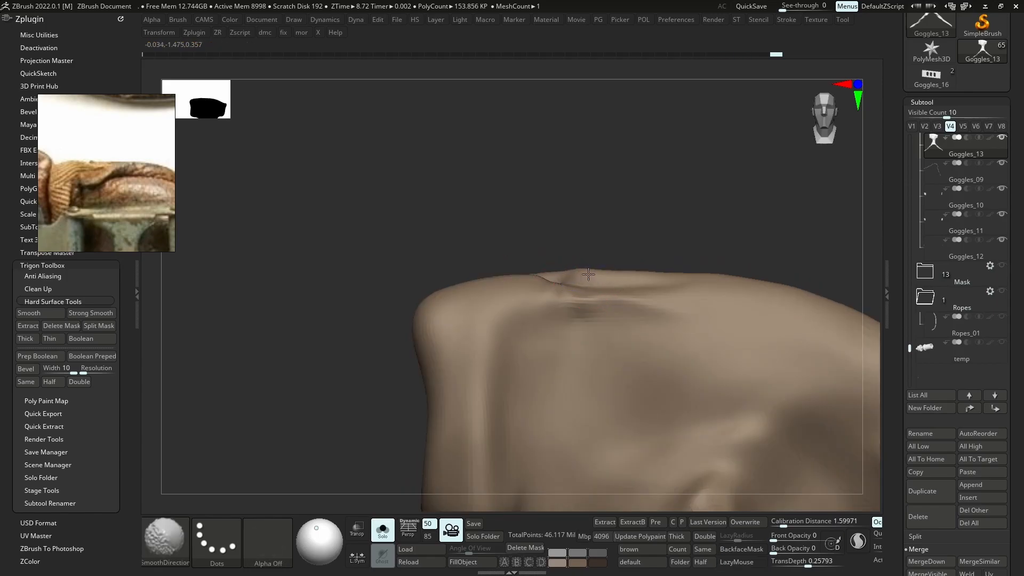
right_click_drag(554, 271, 539, 290)
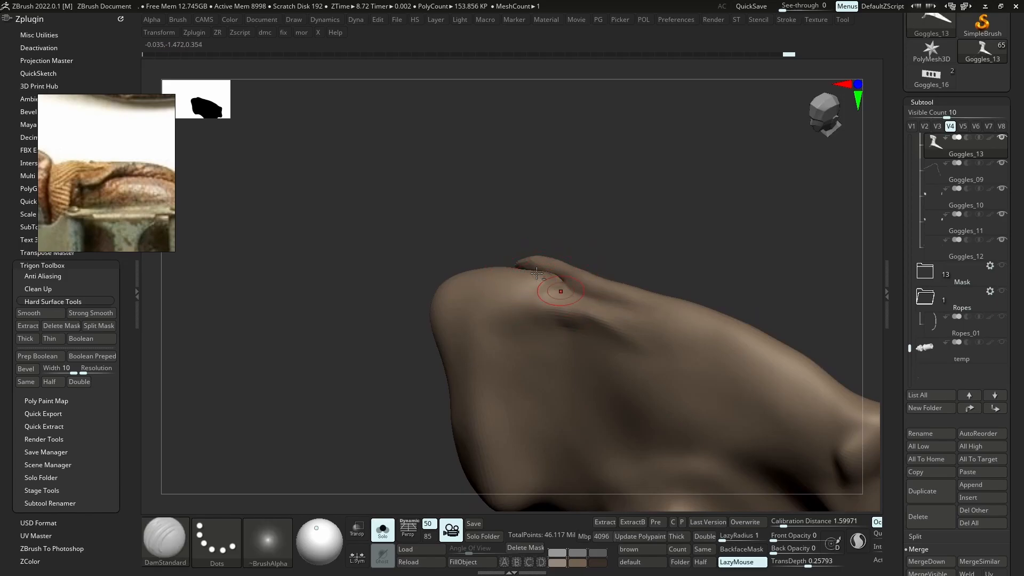
right_click_drag(588, 303, 599, 221)
key("shift+s")
right_click_drag(705, 336, 663, 290, "ctrl")
right_click_drag(603, 261, 604, 290, "ctrl")
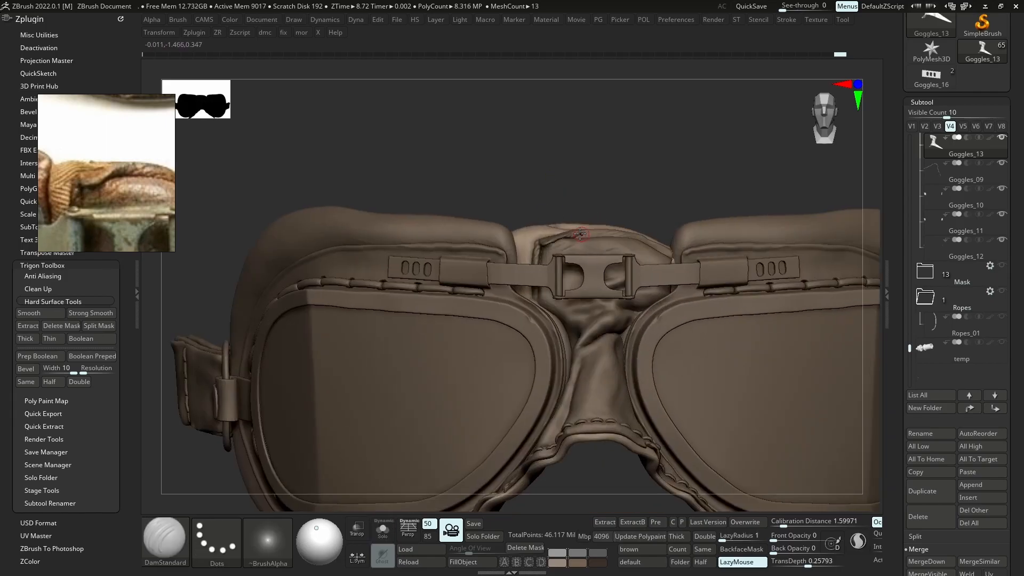
Isolate Goggles_13 and switch to the SnakeHook brush, resizing it for the nose bridge's top fold
key("shift+s")
right_click_drag(567, 227, 562, 273, "ctrl")
key("b")
key("s")
key("t")
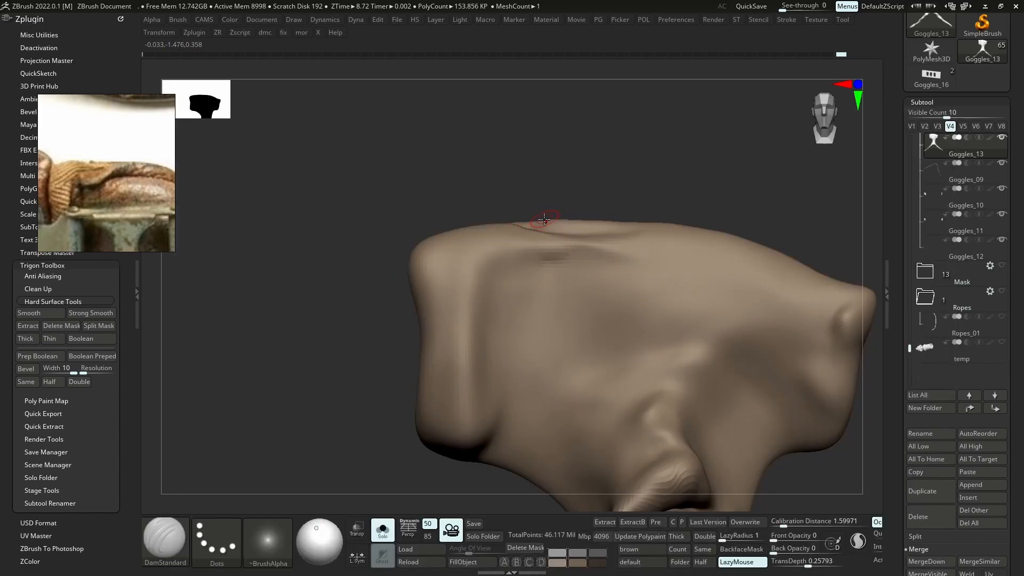
key("b")
key("s")
key("h")
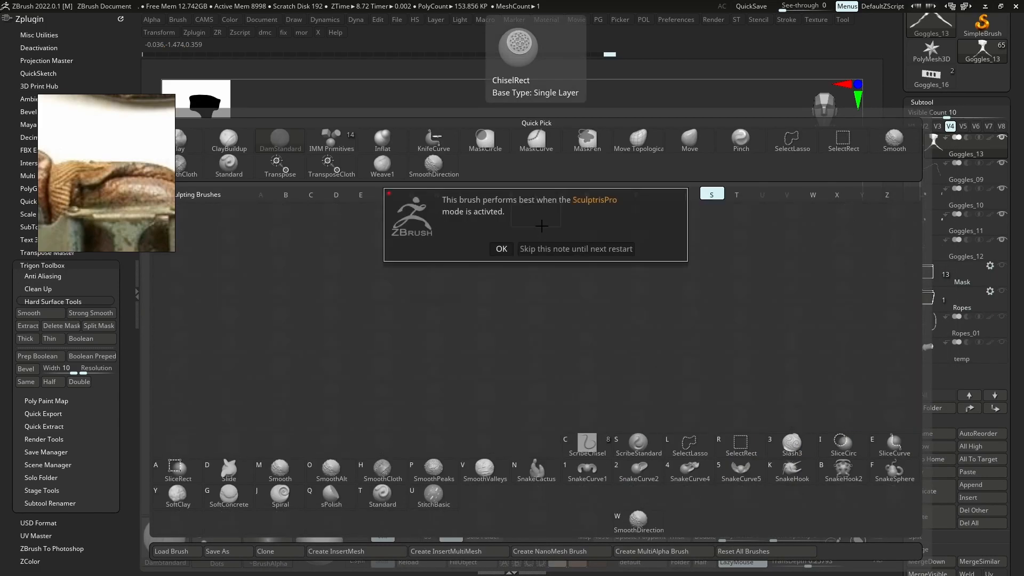
key("Return")
key("s")
left_click(551, 217)
right_click_drag(589, 235, 579, 174, "ctrl")
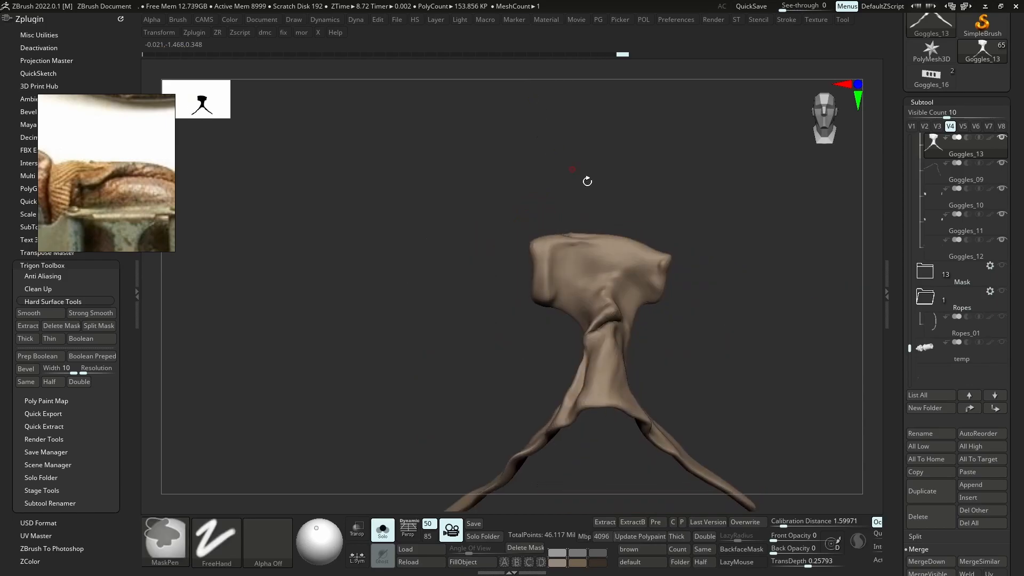
Show the full goggles and pull the nose bridge's upper corner toward the adjoining padding with SnakeHook
key("alt+s")
right_click_drag(622, 261, 571, 162, "ctrl")
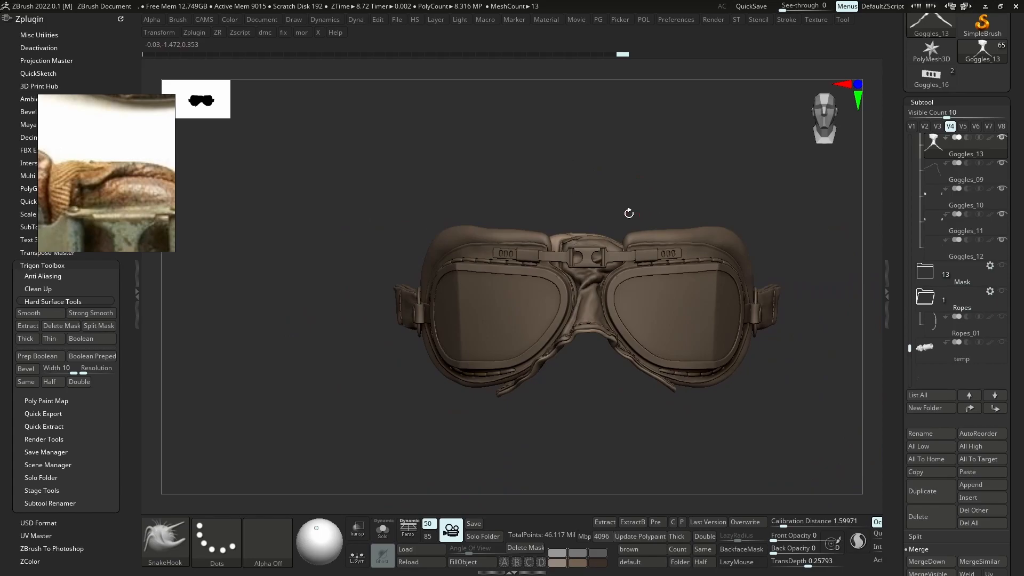
right_click_drag(633, 213, 534, 237, "ctrl")
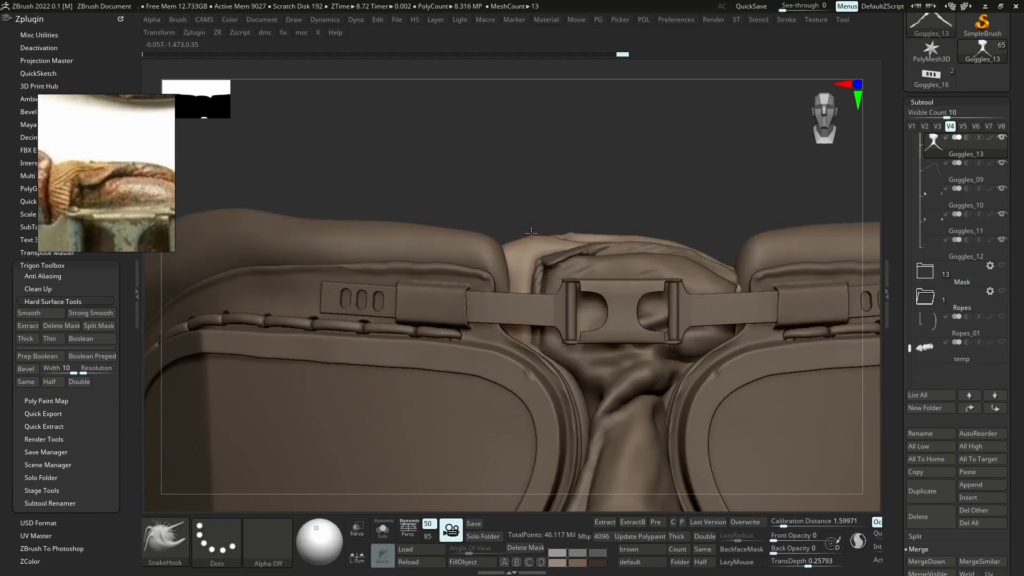
key("alt+s")
key("f")
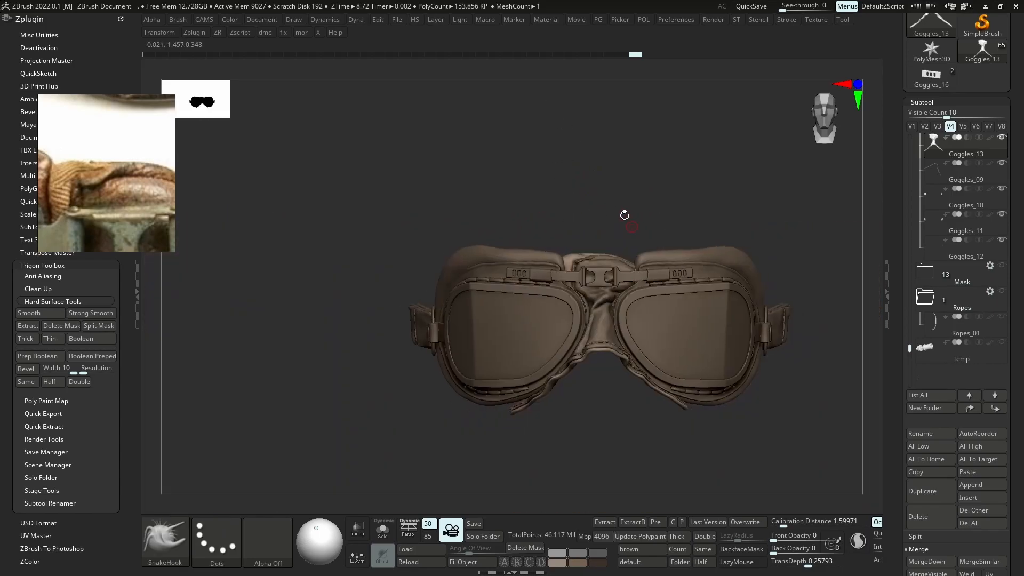
mouse_move(588, 223)
right_mouse_down("ctrl")
mouse_move(544, 245)
mouse_move(524, 206)
right_mouse_up("ctrl")
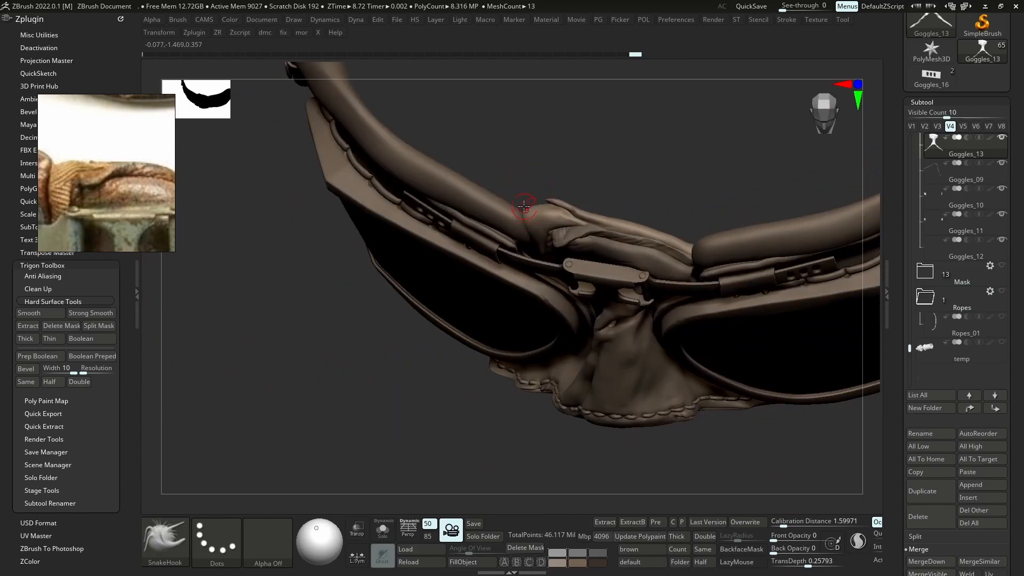
left_click_drag(520, 212, 522, 206)
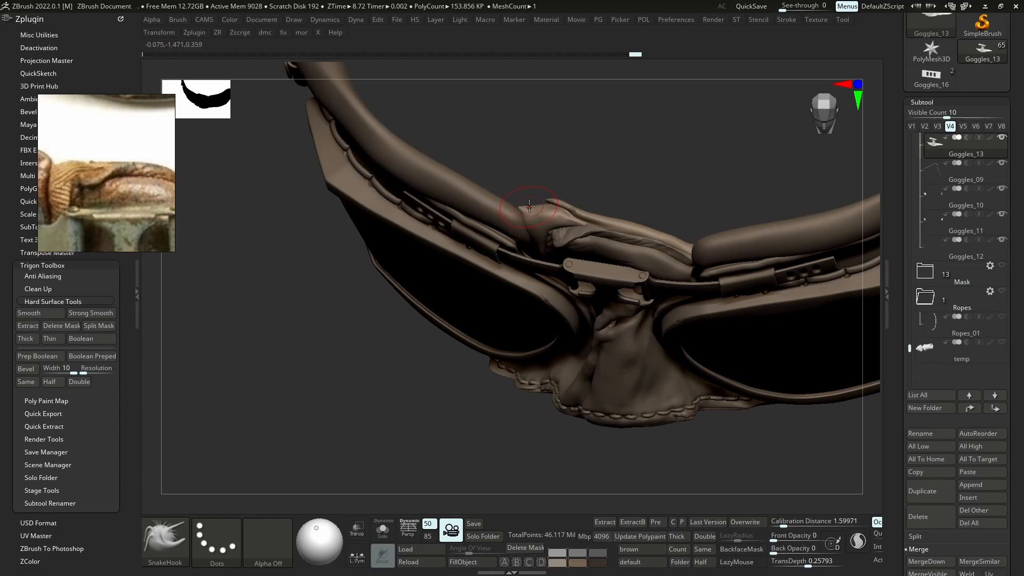
right_click_drag(539, 208, 555, 179)
Adjust the top fold edge of Goggles_13 with the Move Topological brush
key("b")
key("m")
key("t")
left_click_drag(542, 200, 554, 203)
Reshape the exposed Goggles_08 strip beside the lens padding on the back of the nose bridge with Move Topological
mouse_move(579, 160)
right_mouse_down()
mouse_move(606, 190)
mouse_move(615, 277)
mouse_move(584, 242)
mouse_move(621, 291)
right_mouse_up()
right_click_drag(621, 290, 589, 283)
right_click_drag(670, 253, 629, 269)
right_click_drag(714, 290, 652, 268, "ctrl")
left_click(653, 269, "alt")
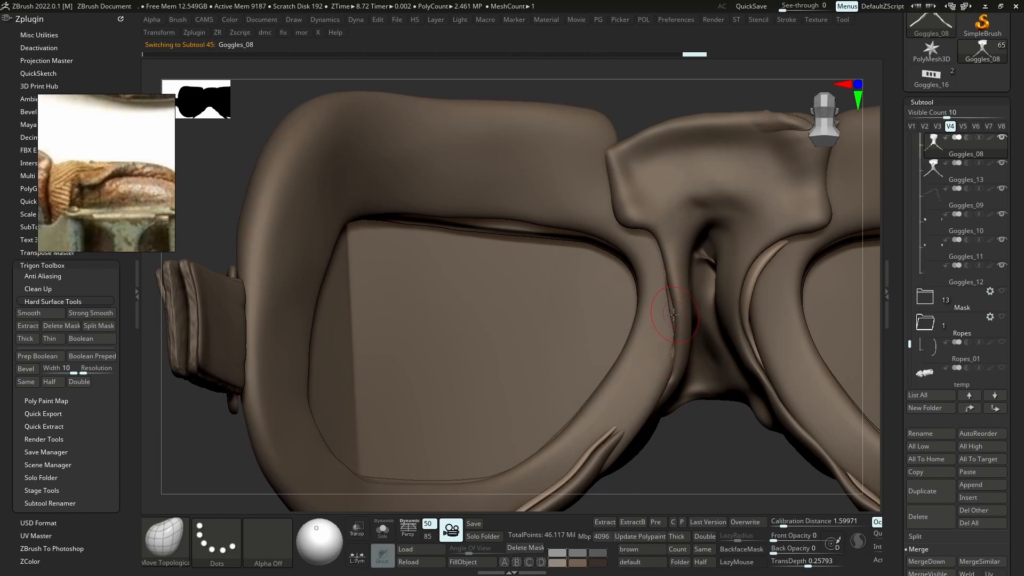
mouse_move(656, 290)
right_mouse_down()
mouse_move(779, 290)
mouse_move(657, 292)
mouse_move(673, 292)
mouse_move(673, 272)
mouse_move(657, 272)
right_mouse_up()
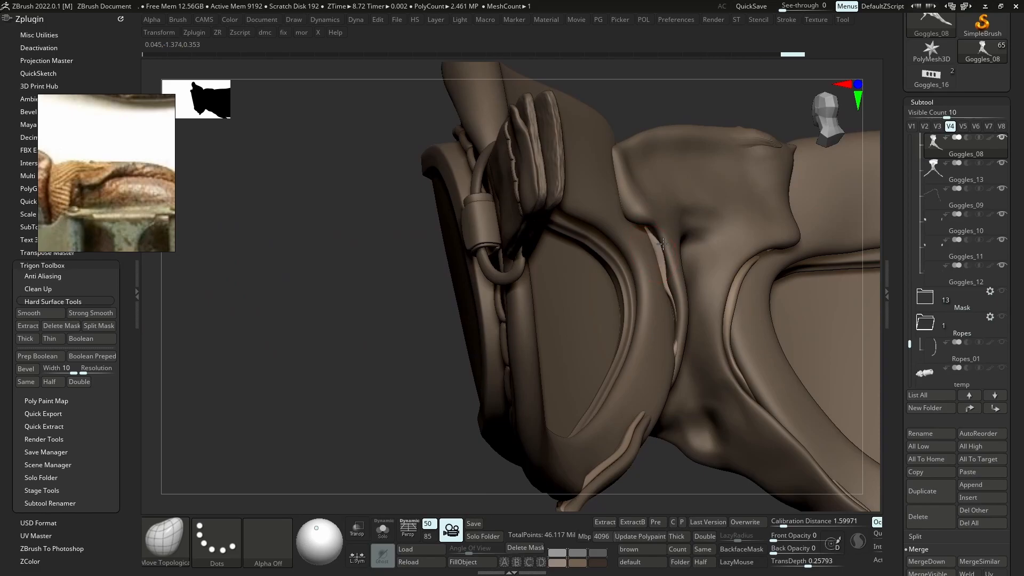
mouse_move(624, 168)
right_mouse_down()
mouse_move(650, 265)
mouse_move(674, 300)
right_mouse_up()
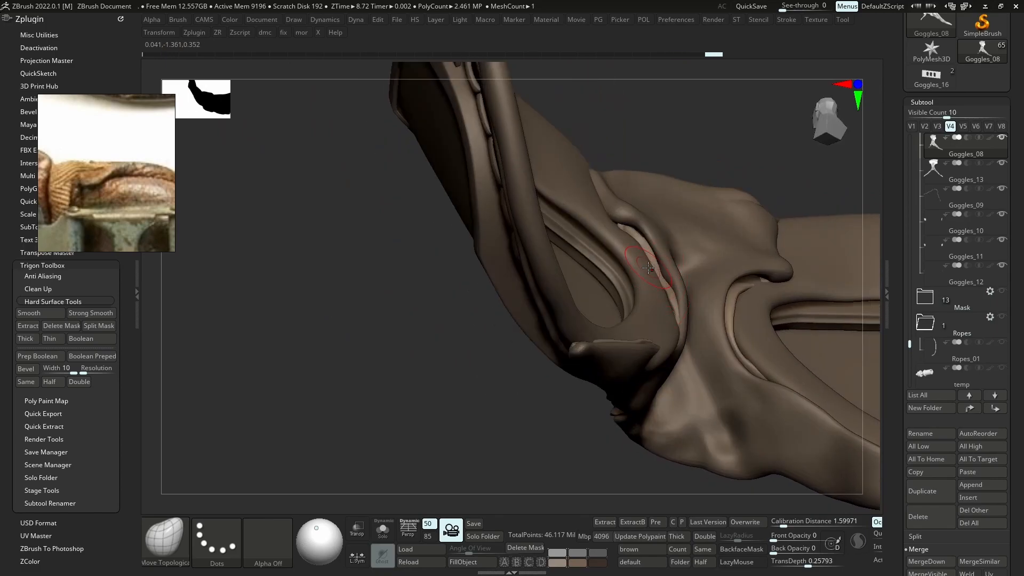
Thicken the exposed Goggles_08 strip between the lens padding and nose bridge with the Inflat brush
key("b")
key("i")
key("n")
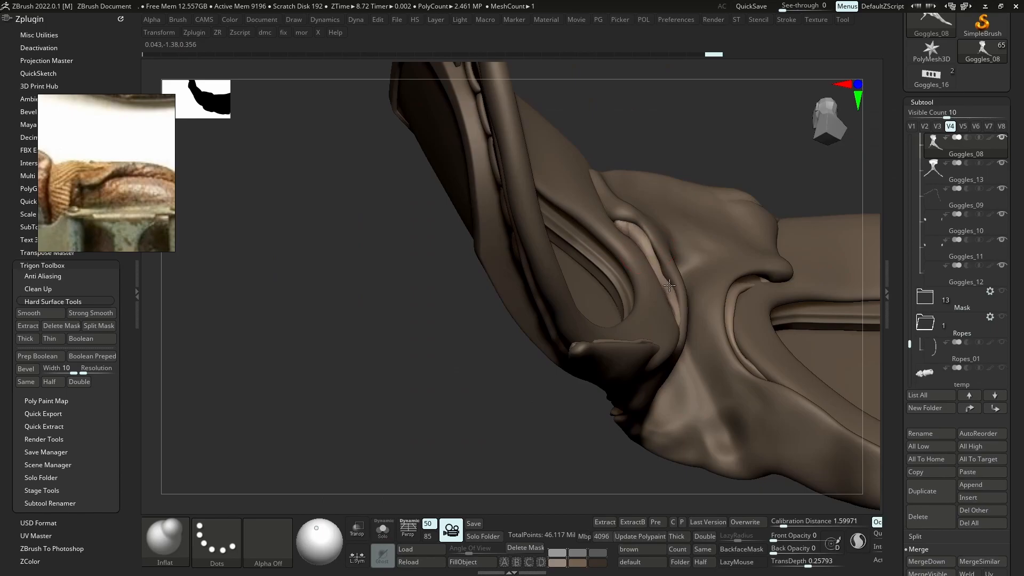
mouse_move(650, 251)
right_mouse_down()
mouse_move(648, 279)
mouse_move(602, 363)
right_mouse_up()
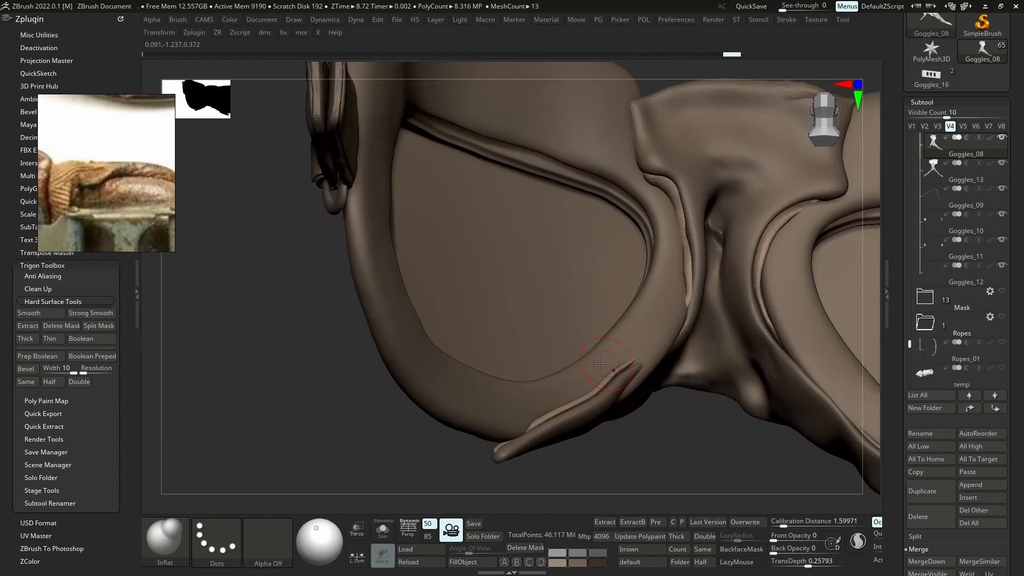
Reposition the lower flap edge of Goggles_08 beneath the lens padding with Move Topological
key("b")
key("m")
key("t")
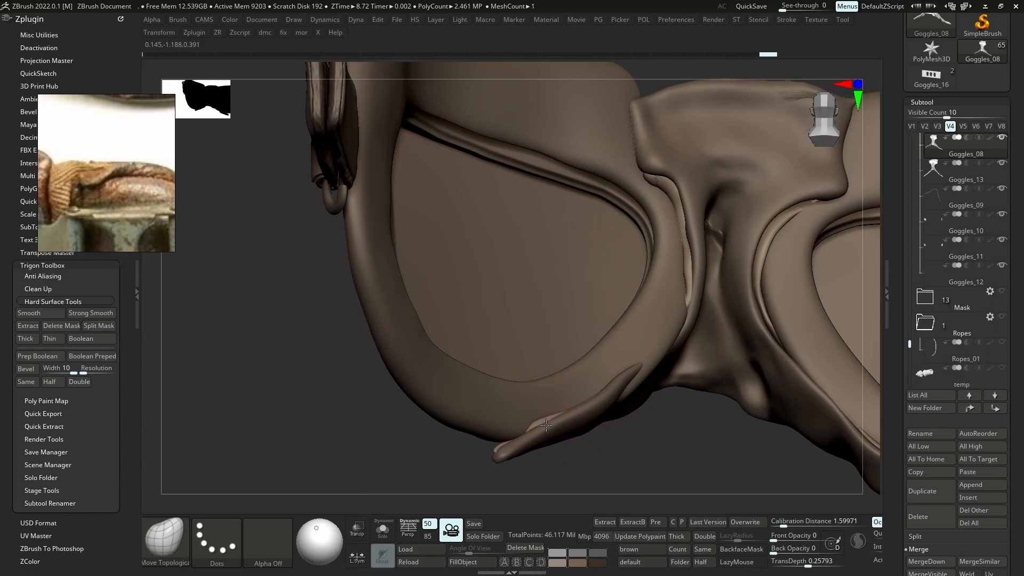
mouse_move(547, 429)
right_mouse_down()
mouse_move(631, 392)
mouse_move(584, 392)
mouse_move(681, 368)
right_mouse_up()
Select Goggles_13 and adjust its lower edge against the lens padding with Move Topological
left_click(632, 391, "alt")
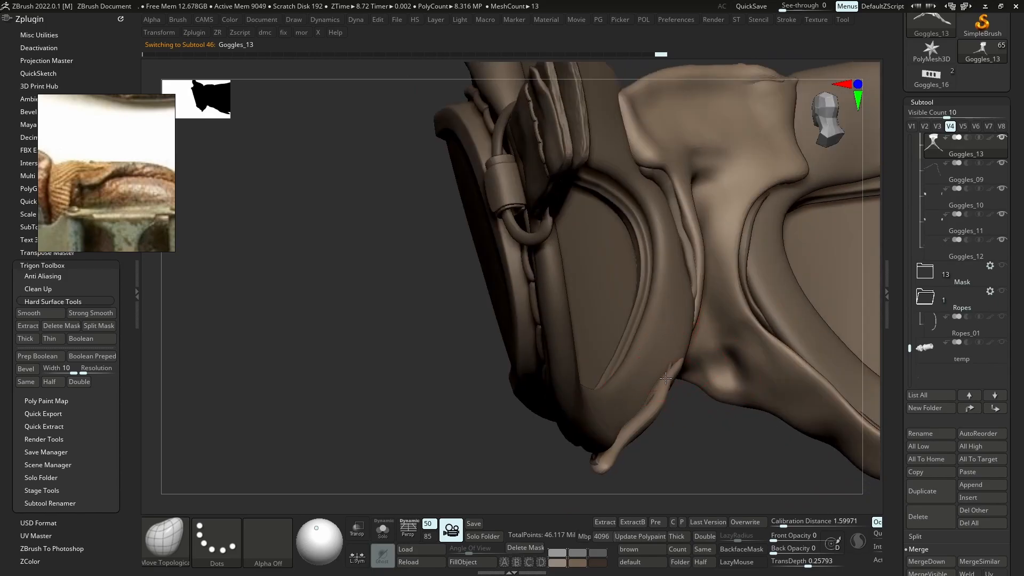
mouse_move(693, 347)
right_mouse_down()
mouse_move(619, 300)
mouse_move(664, 313)
mouse_move(635, 274)
mouse_move(645, 328)
mouse_move(617, 293)
mouse_move(620, 394)
mouse_move(607, 288)
right_mouse_up()
key("b")
key("m")
key("t")
Select Goggles_08 and choose the Inflat brush for its strip beside the nose bridge
left_click(602, 295, "alt")
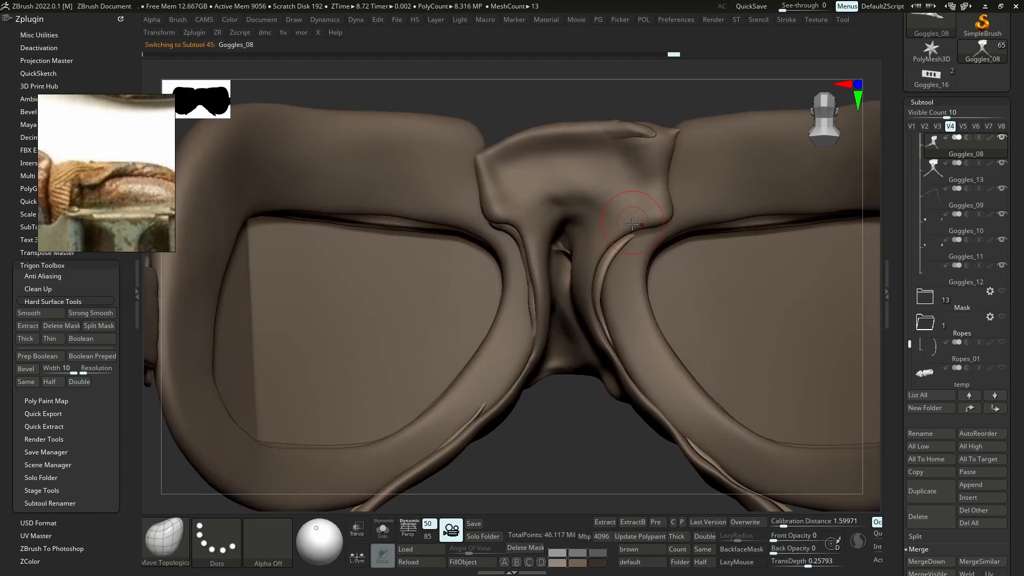
right_click_drag(619, 263, 604, 309)
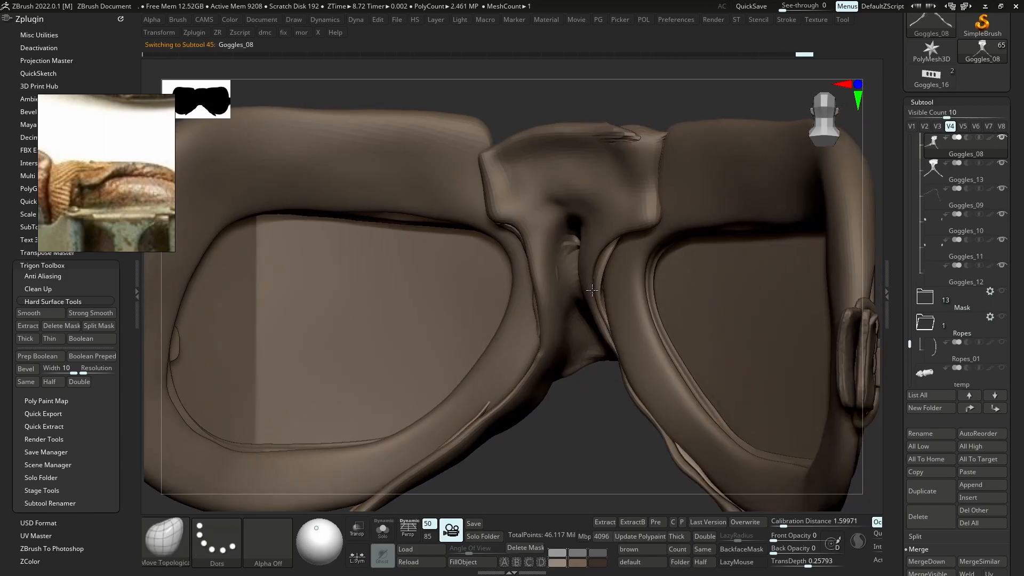
key("b")
key("Escape")
key("b")
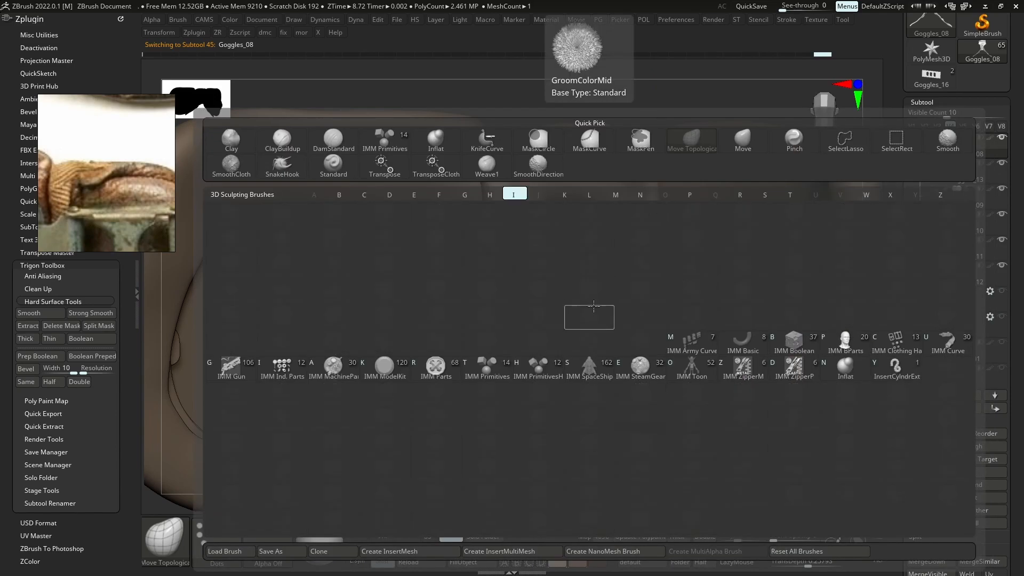
key("i")
key("n")
key("s")
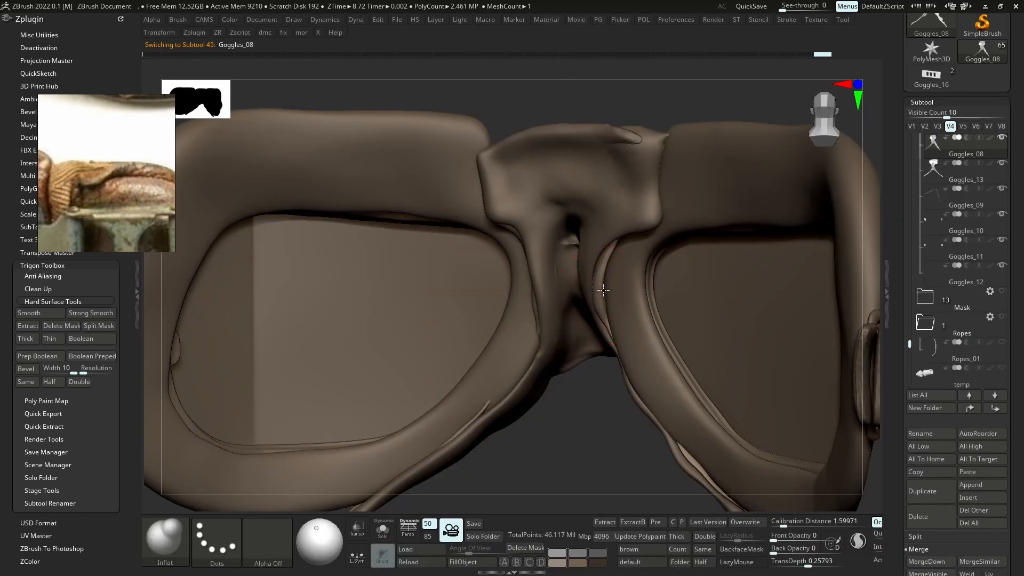
Choose the Move brush, select Goggles_13 and insert a sphere as a new subtool below it
key("b")
key("m")
key("v")
right_click_drag(588, 308, 560, 230, "ctrl")
mouse_move(560, 229)
right_mouse_down("ctrl")
mouse_move(595, 264)
mouse_move(595, 299)
mouse_move(611, 330)
mouse_move(611, 277)
mouse_move(586, 275)
mouse_move(613, 277)
mouse_move(636, 364)
mouse_move(593, 312)
right_mouse_up("ctrl")
left_click(593, 312, "alt")
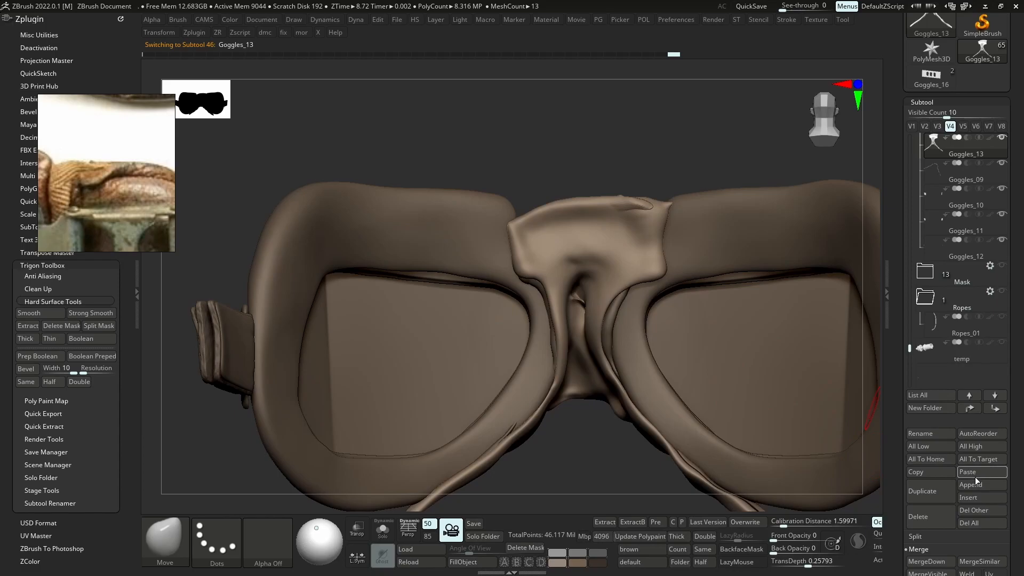
left_click(976, 497)
left_click(520, 395)
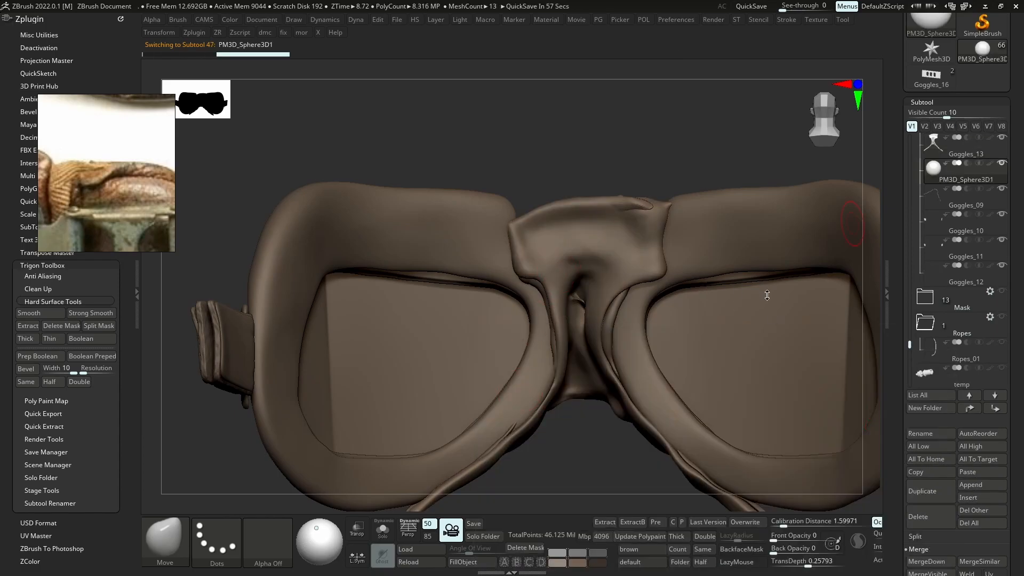
Scale the inserted sphere down with the transpose line and bring it to the goggles' nose bridge
right_click_drag(684, 206, 548, 313, "ctrl")
key("w")
left_click_drag(544, 301, 544, 405)
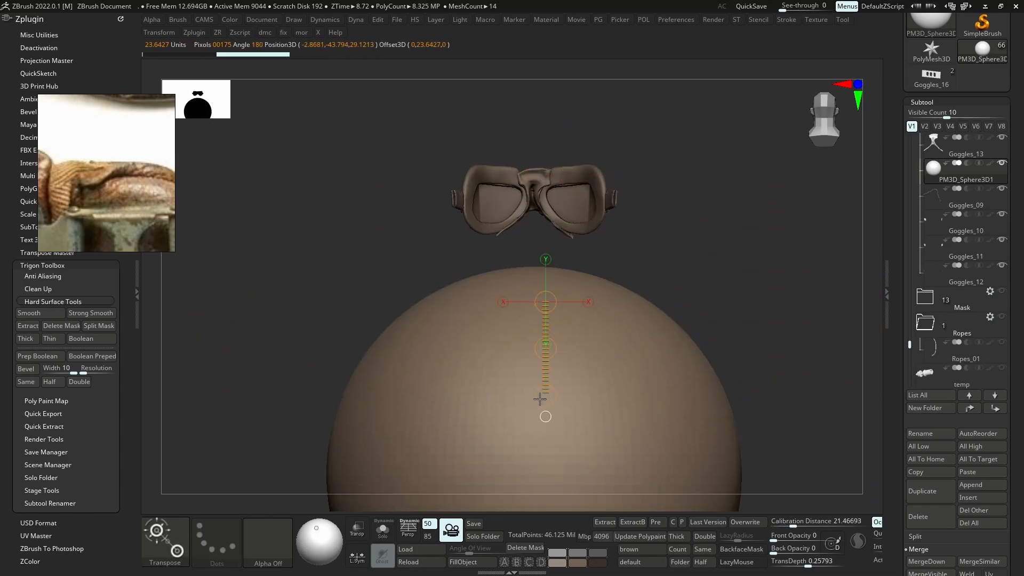
left_click_drag(543, 352, 544, 155)
mouse_move(544, 218)
left_mouse_down()
mouse_move(686, 283)
mouse_move(619, 254)
left_mouse_up()
left_click_drag(698, 291, 561, 242)
left_click_drag(697, 291, 643, 267)
left_click_drag(698, 290, 673, 278)
key("p")
left_click(628, 312)
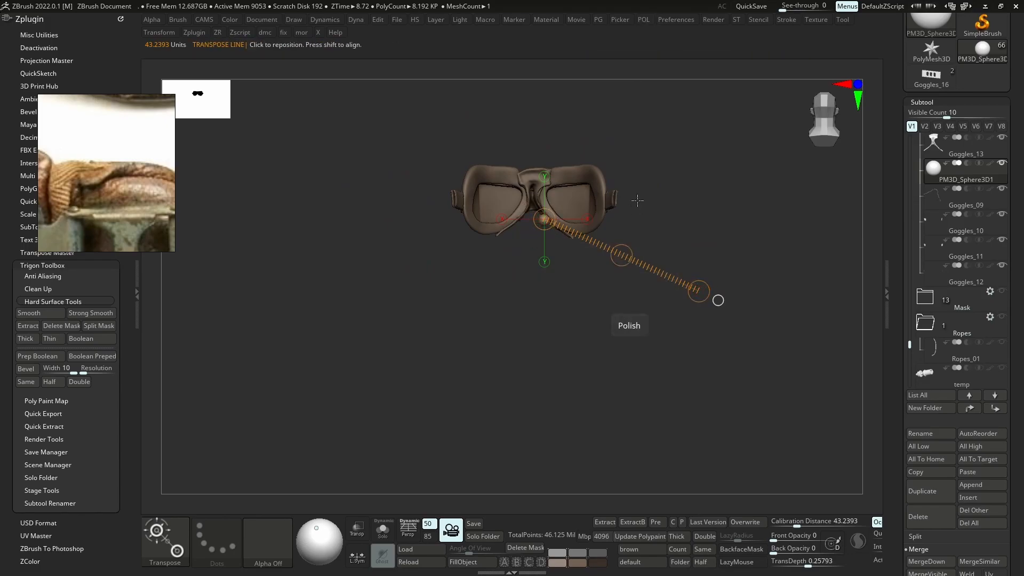
left_click_drag(621, 255, 607, 230)
Fine-tune the small sphere's placement in the hollow behind the nose bridge with the transpose line
right_click_drag(608, 231, 487, 188, "ctrl")
left_click_drag(553, 194, 715, 223)
right_click_drag(769, 270, 604, 291, "alt")
left_click_drag(470, 228, 714, 252)
right_click_drag(714, 252, 636, 357, "shift")
Stretch the sphere with the Move brush into an elongated plug that fills the back of the nose bridge
key("b")
key("m")
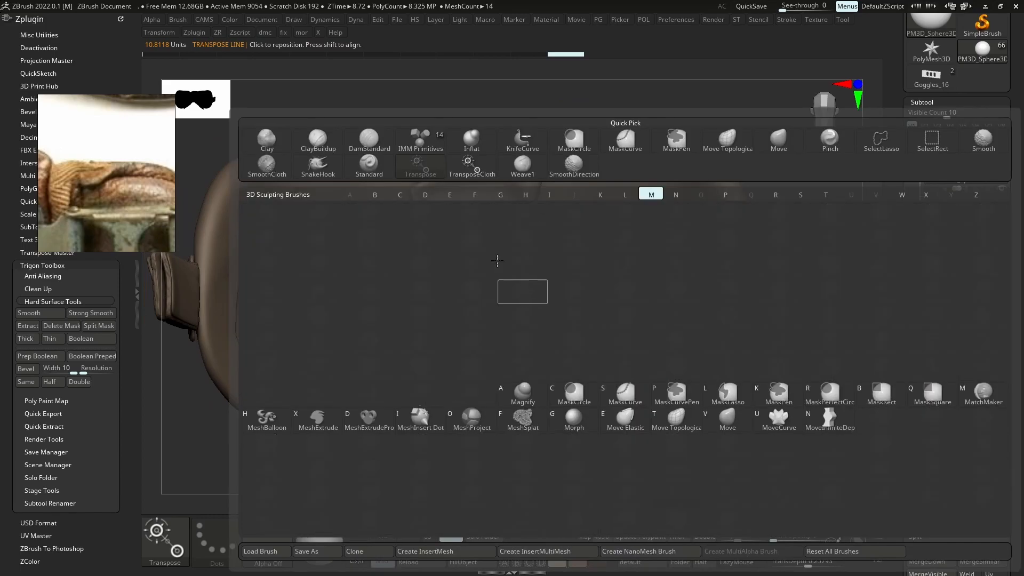
key("v")
left_click_drag(473, 308, 469, 300)
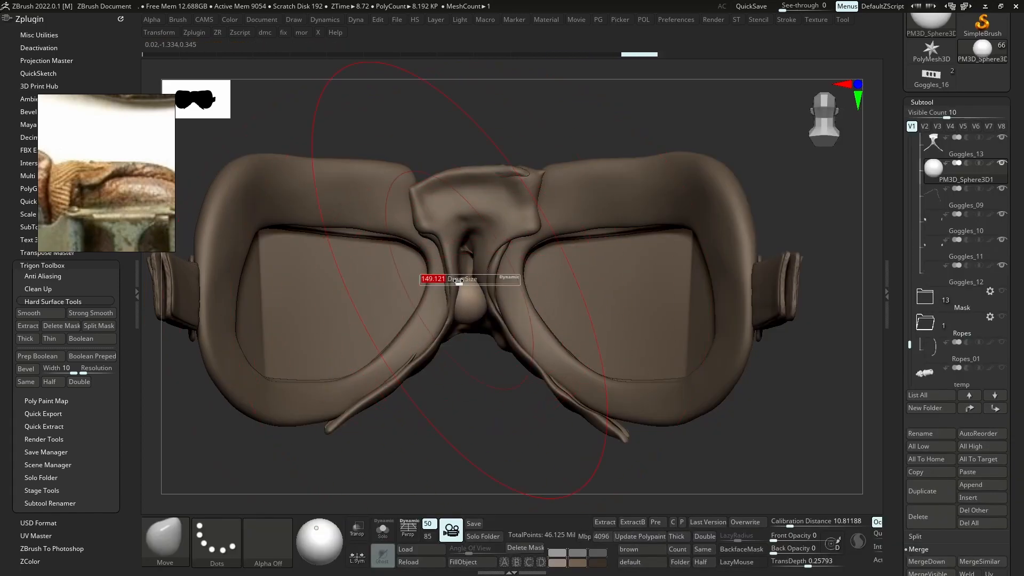
left_click_drag(469, 283, 480, 206)
mouse_move(469, 256)
left_mouse_down()
mouse_move(475, 309)
mouse_move(524, 340)
left_mouse_up()
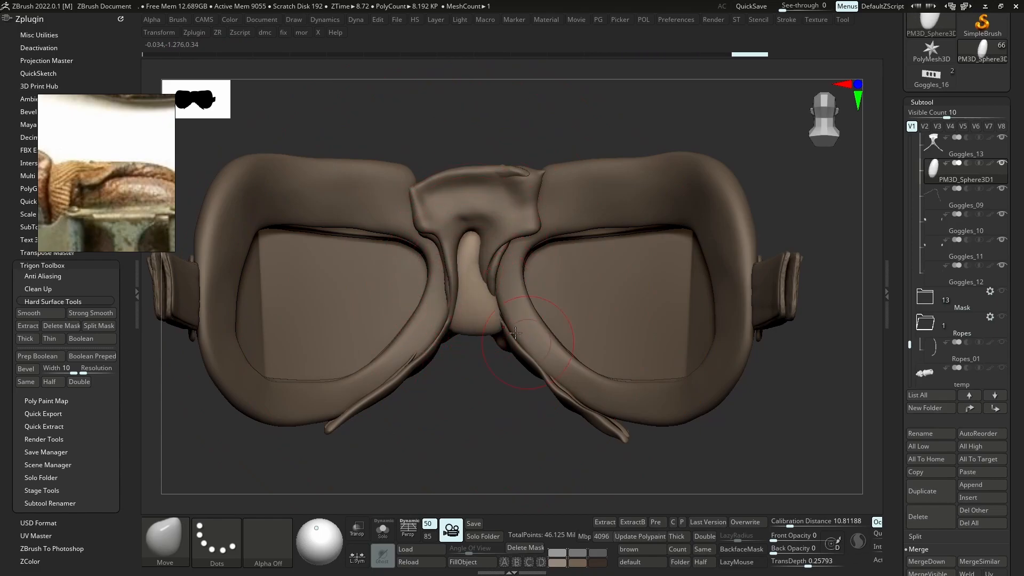
mouse_move(473, 227)
left_mouse_down()
mouse_move(481, 209)
mouse_move(484, 225)
left_mouse_up()
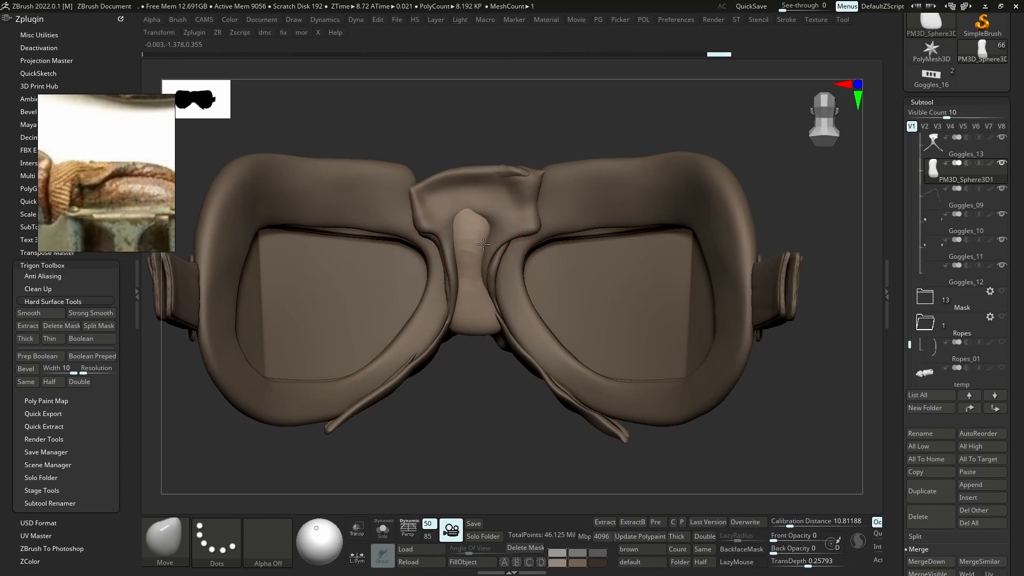
left_click_drag(462, 268, 465, 280)
Reshape the plug from the front and below with the Move brush to fit inside the nose bridge
mouse_move(468, 265)
right_mouse_down()
mouse_move(471, 222)
mouse_move(489, 219)
right_mouse_up()
right_click_drag(480, 262, 456, 412)
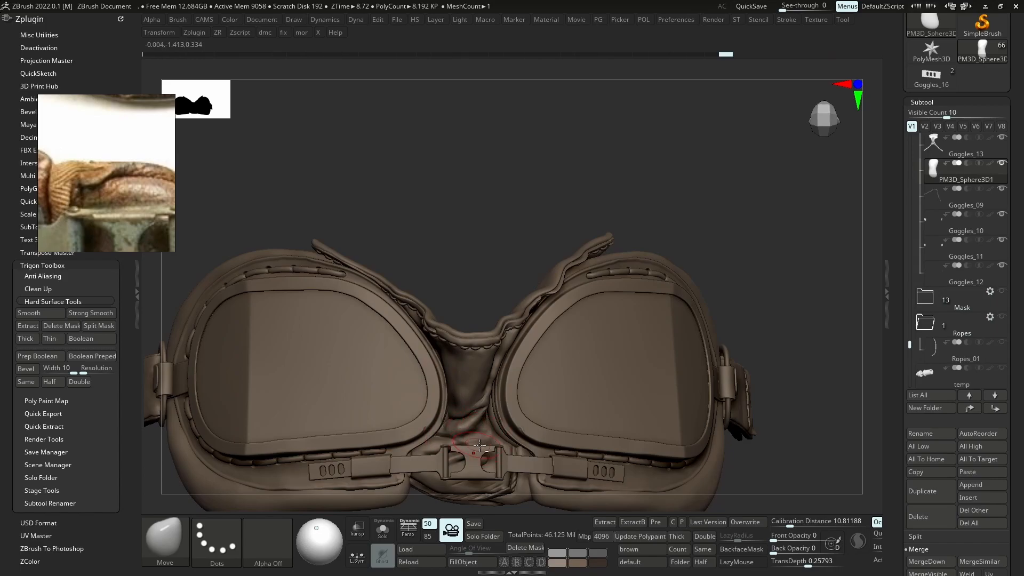
mouse_move(459, 345)
right_mouse_down()
mouse_move(464, 291)
mouse_move(459, 355)
right_mouse_up()
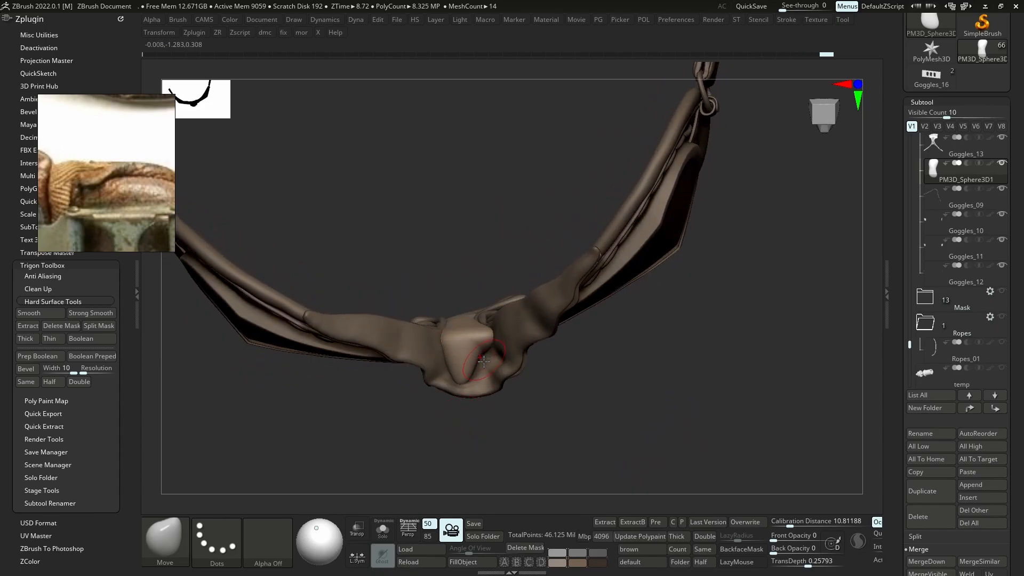
mouse_move(487, 364)
right_mouse_down()
mouse_move(538, 297)
mouse_move(504, 362)
right_mouse_up()
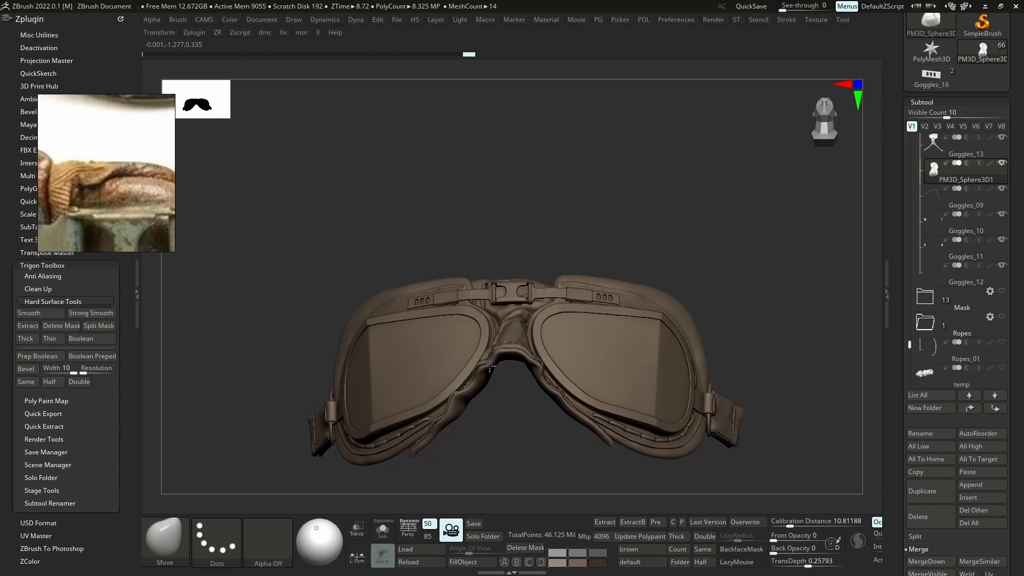
mouse_move(509, 365)
right_mouse_down()
mouse_move(514, 413)
mouse_move(505, 329)
mouse_move(539, 367)
mouse_move(514, 326)
mouse_move(533, 320)
mouse_move(554, 366)
mouse_move(534, 343)
right_mouse_up()
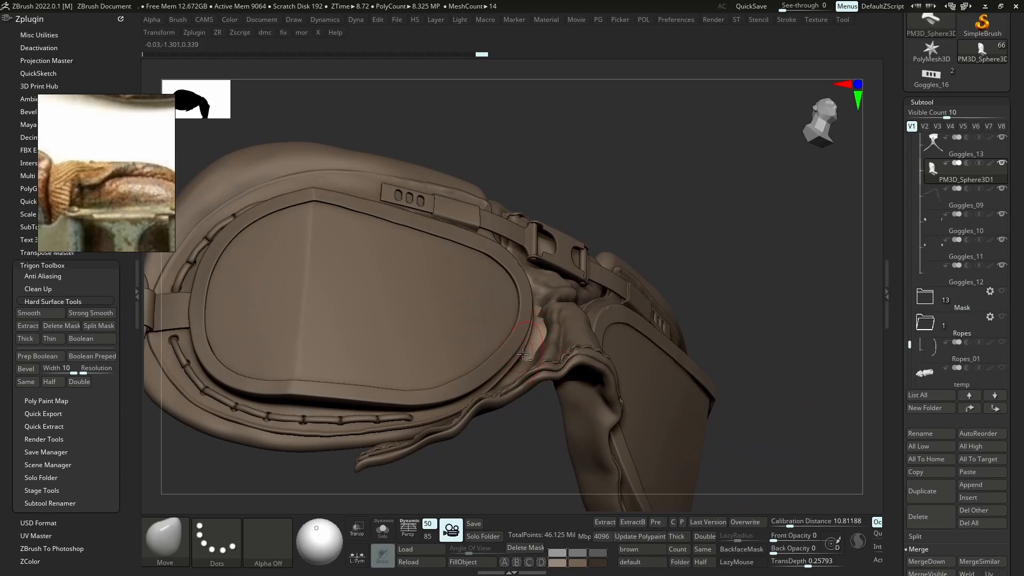
right_click_drag(531, 308, 496, 341)
Fill the plug with bright green and return the current color to brown for the other subtools
key("space")
left_click(419, 361)
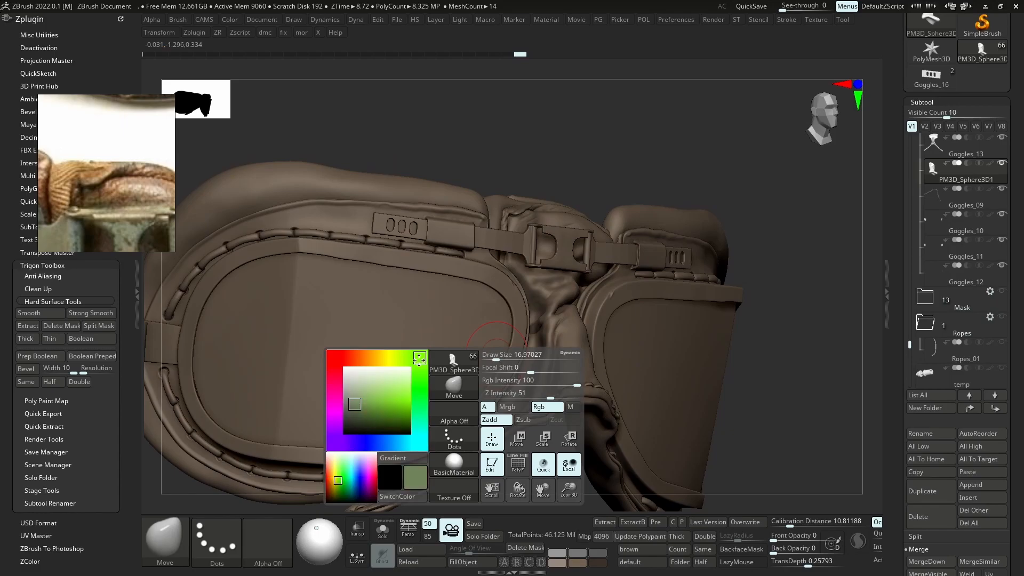
key("space")
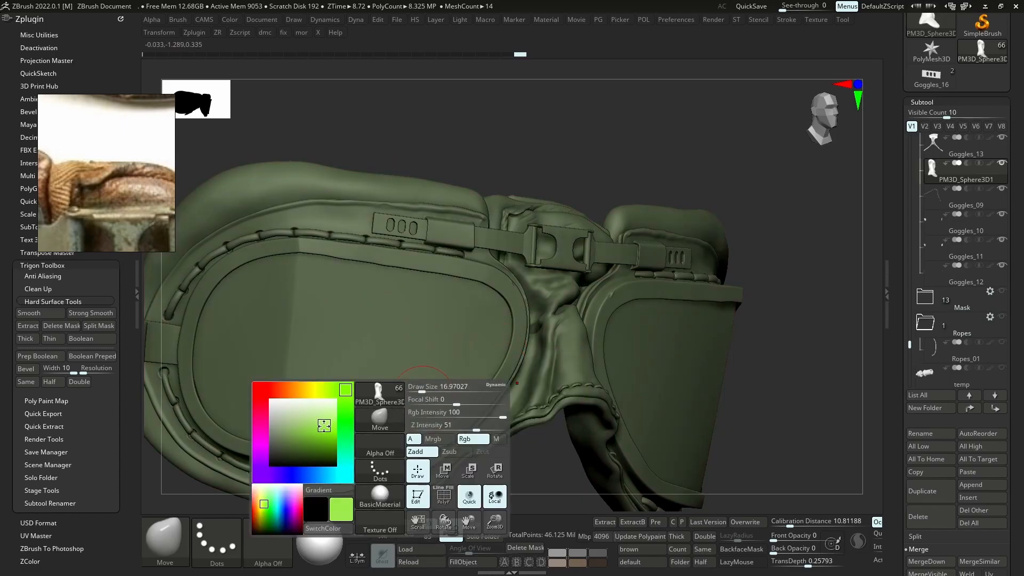
left_click(324, 425)
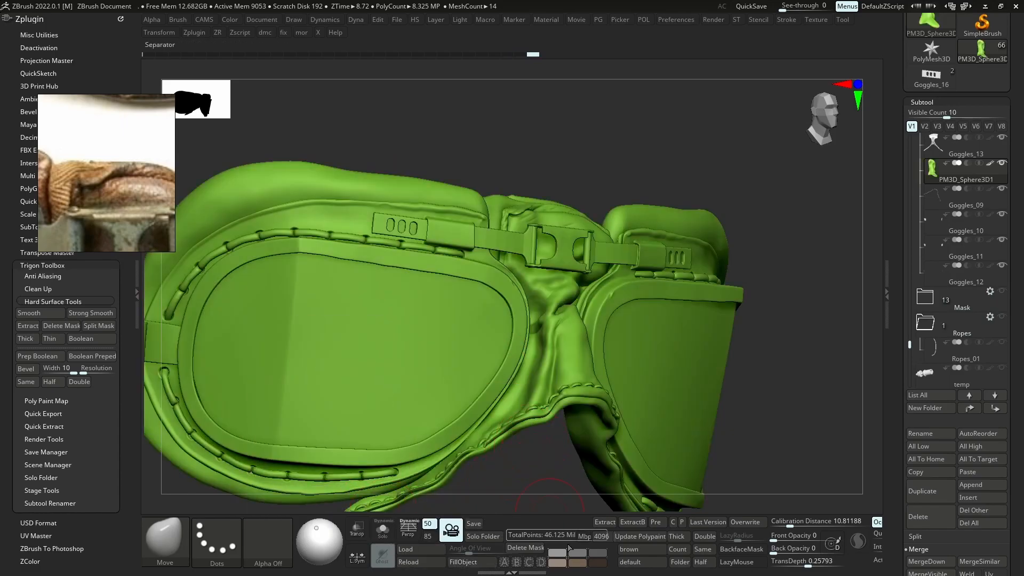
left_click(582, 565)
right_click_drag(569, 322, 261, 448)
key("s")
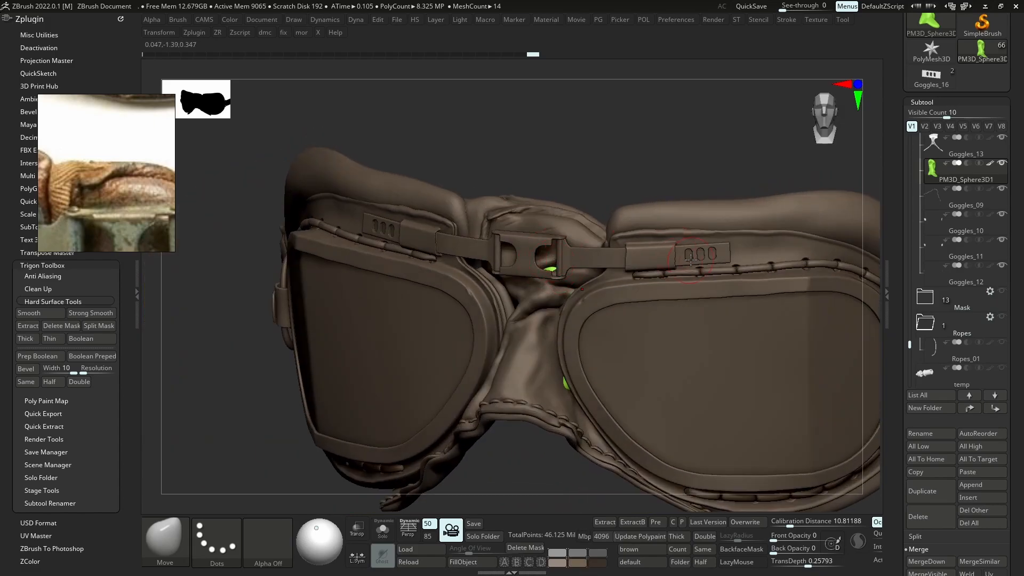
Push the green plug's protruding parts back behind the front of the nose bridge with the Move brush
mouse_move(534, 279)
right_mouse_down()
mouse_move(576, 336)
mouse_move(550, 273)
right_mouse_up()
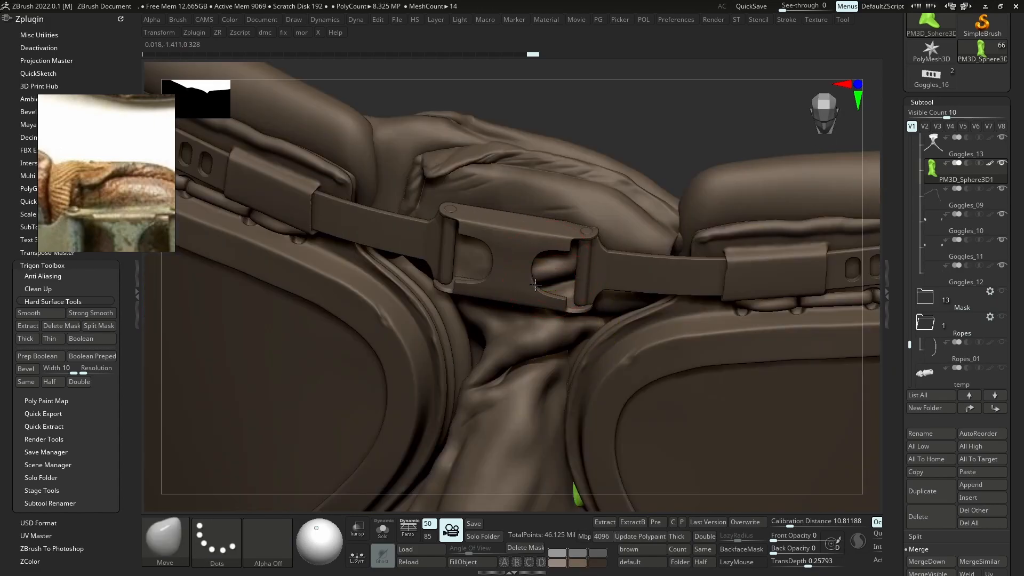
right_click_drag(564, 320, 554, 234)
right_click_drag(556, 348, 551, 182, "alt")
mouse_move(571, 370)
right_mouse_down()
mouse_move(572, 352)
mouse_move(562, 359)
mouse_move(576, 381)
mouse_move(539, 373)
mouse_move(556, 424)
mouse_move(542, 459)
right_mouse_up()
key("space")
left_click(523, 496)
left_click(384, 444)
key("space")
left_click(427, 496)
left_click(381, 443)
mouse_move(509, 385)
right_mouse_down()
mouse_move(535, 313)
mouse_move(523, 324)
mouse_move(498, 439)
mouse_move(475, 446)
mouse_move(572, 288)
mouse_move(615, 394)
mouse_move(528, 414)
mouse_move(526, 306)
mouse_move(600, 319)
right_mouse_up()
key("space")
left_click(521, 430)
left_click(421, 443)
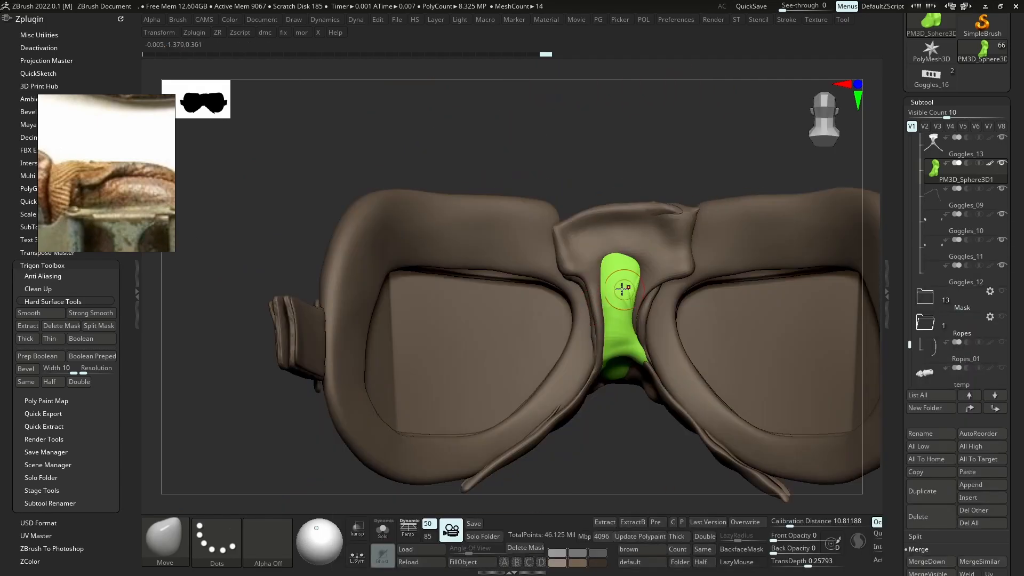
Turn off the plug's polypaint, select Goggles_09 and hide the plug to expose the nose bridge hollow
left_click(1002, 163)
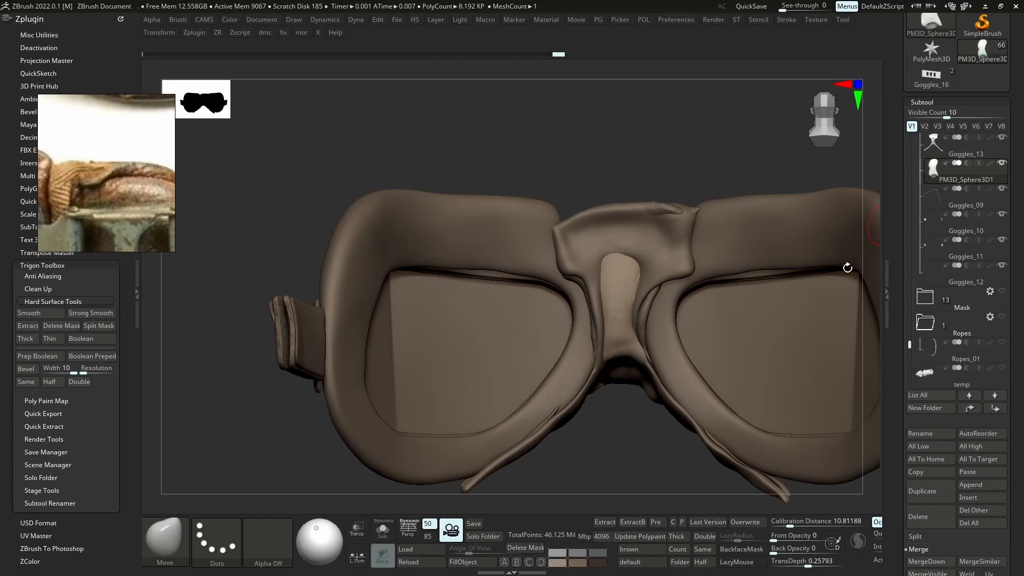
key("f")
left_click(992, 190)
left_click(1002, 164)
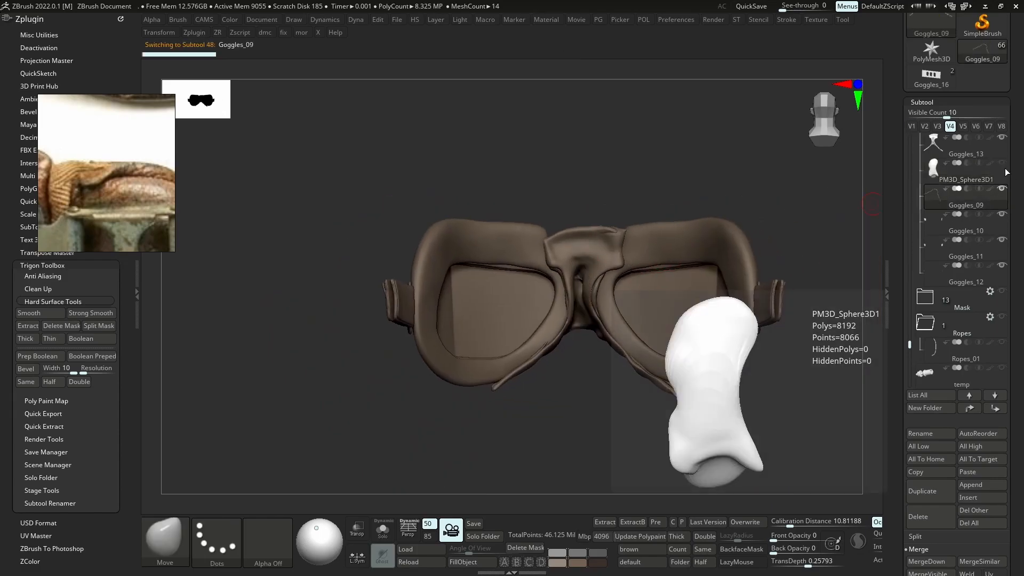
mouse_move(651, 292)
right_mouse_down()
mouse_move(599, 300)
mouse_move(536, 286)
mouse_move(543, 299)
mouse_move(554, 286)
right_mouse_up()
right_click_drag(560, 232, 558, 219, "ctrl")
Sketch red topology lines around the open nose bridge hollow on a screen capture and discard the capture
key("Print")
left_click_drag(431, 140, 698, 389)
mouse_move(553, 238)
left_mouse_down()
mouse_move(572, 237)
mouse_move(574, 276)
mouse_move(568, 217)
mouse_move(578, 251)
mouse_move(581, 219)
mouse_move(552, 217)
left_mouse_up()
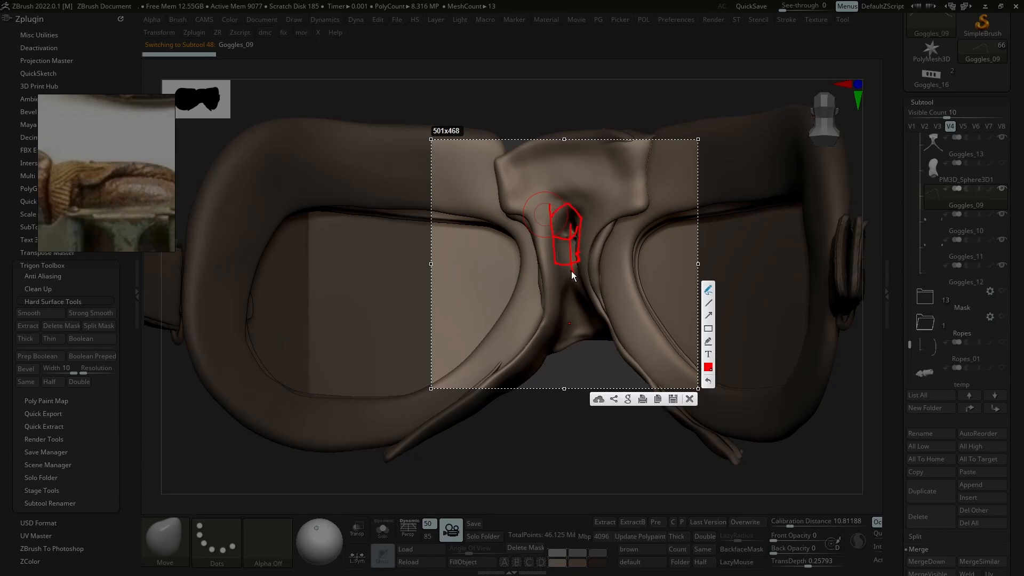
left_click_drag(552, 226, 564, 230)
left_click_drag(565, 230, 568, 230)
left_click(693, 391)
left_click(690, 399)
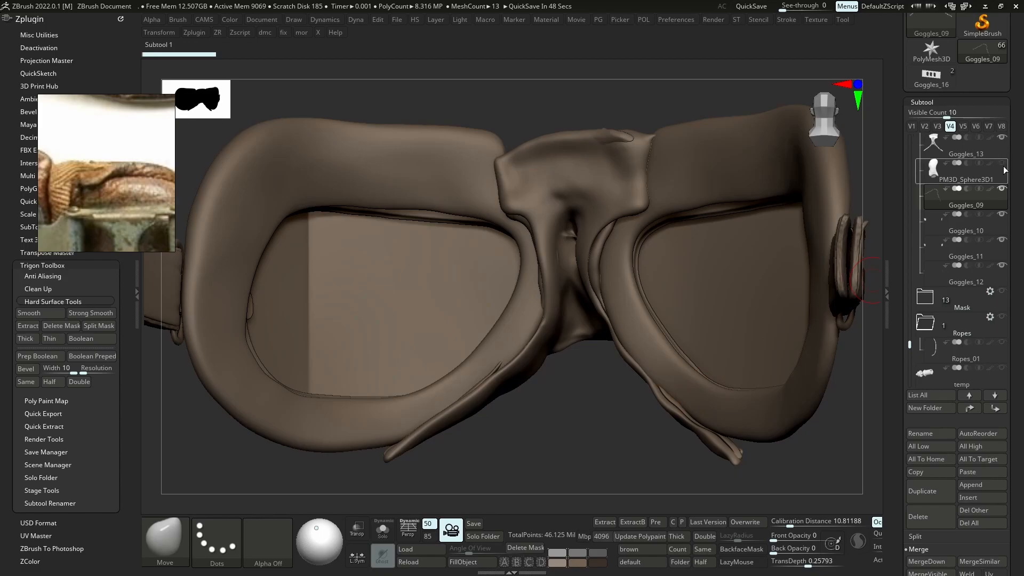
Sketch a red topology grid across the plugged nose bridge on a screen capture and discard the capture
right_click_drag(589, 229, 592, 317)
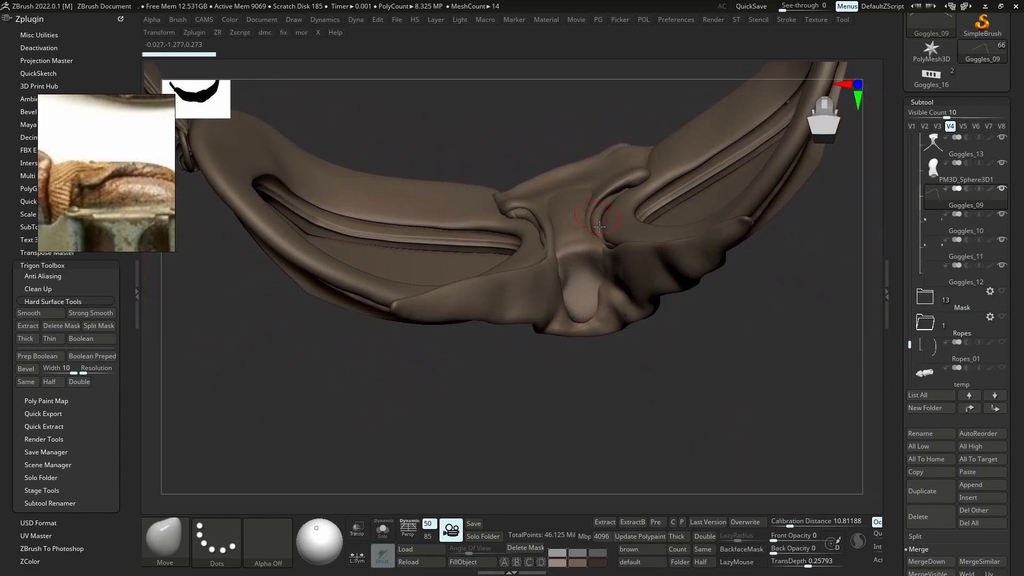
right_click_drag(599, 220, 596, 258)
key("Print")
left_click_drag(427, 105, 766, 316)
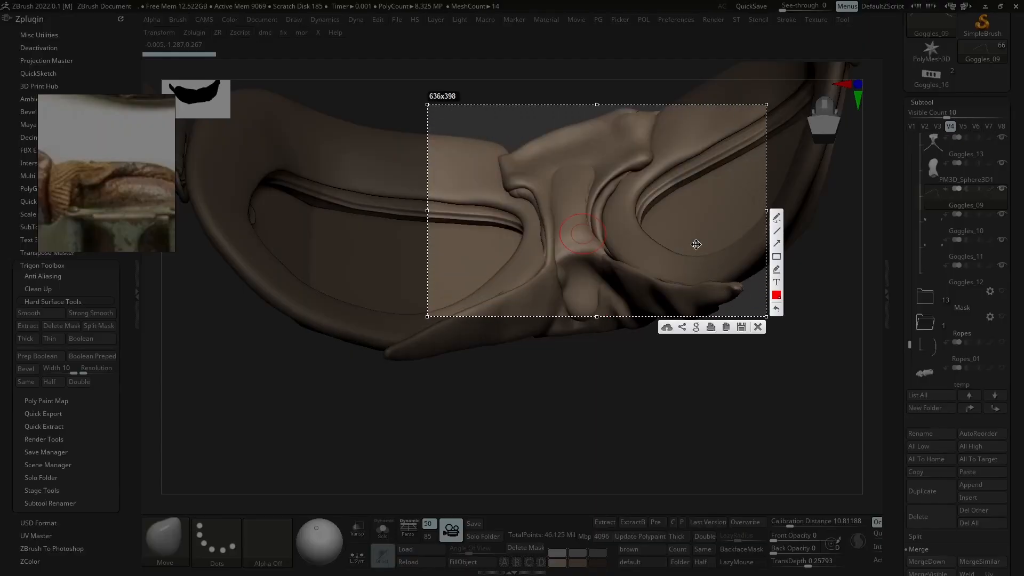
left_click(776, 217)
left_click_drag(545, 222, 603, 213)
mouse_move(529, 184)
left_mouse_down()
mouse_move(582, 159)
mouse_move(598, 210)
mouse_move(546, 221)
mouse_move(565, 159)
mouse_move(504, 170)
left_mouse_up()
left_click_drag(581, 158, 648, 131)
left_click_drag(602, 172, 643, 155)
left_click_drag(530, 184, 500, 187)
mouse_move(622, 134)
left_mouse_down()
mouse_move(625, 170)
mouse_move(647, 149)
mouse_move(647, 161)
mouse_move(588, 172)
left_mouse_up()
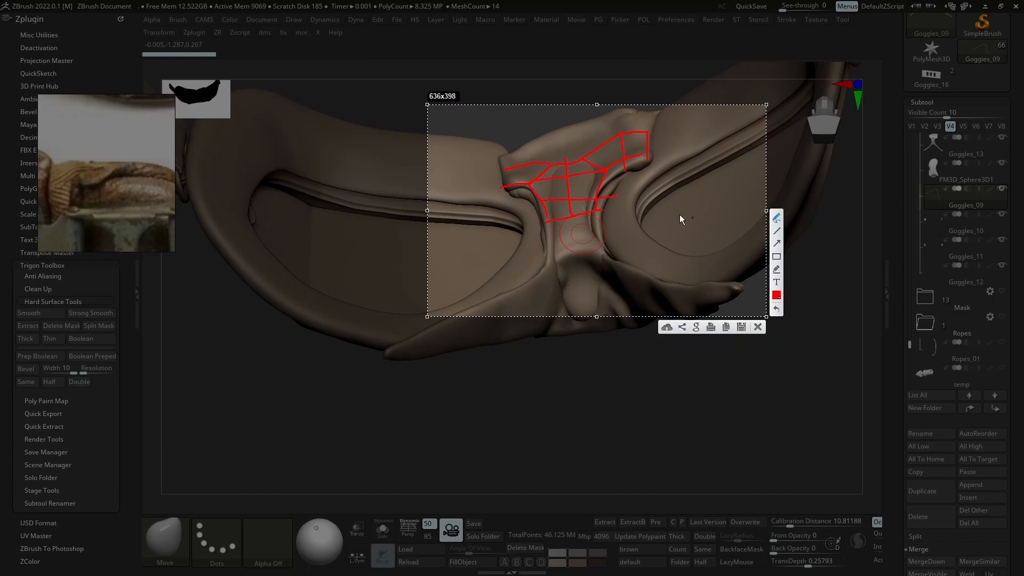
left_click(758, 327)
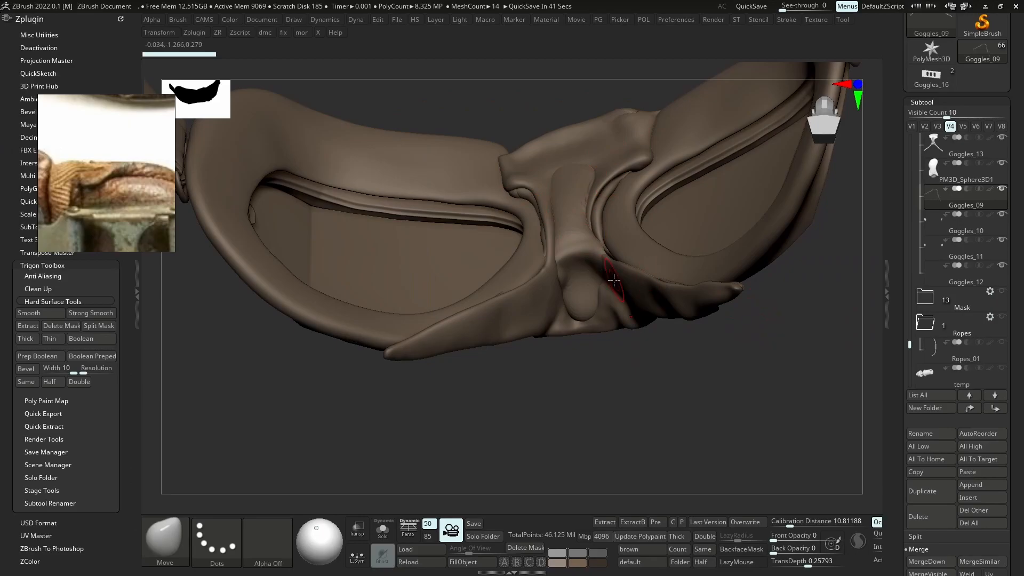
Select the plug and refine its lower end inside the nose bridge with the Move brush
right_click_drag(580, 301, 584, 310)
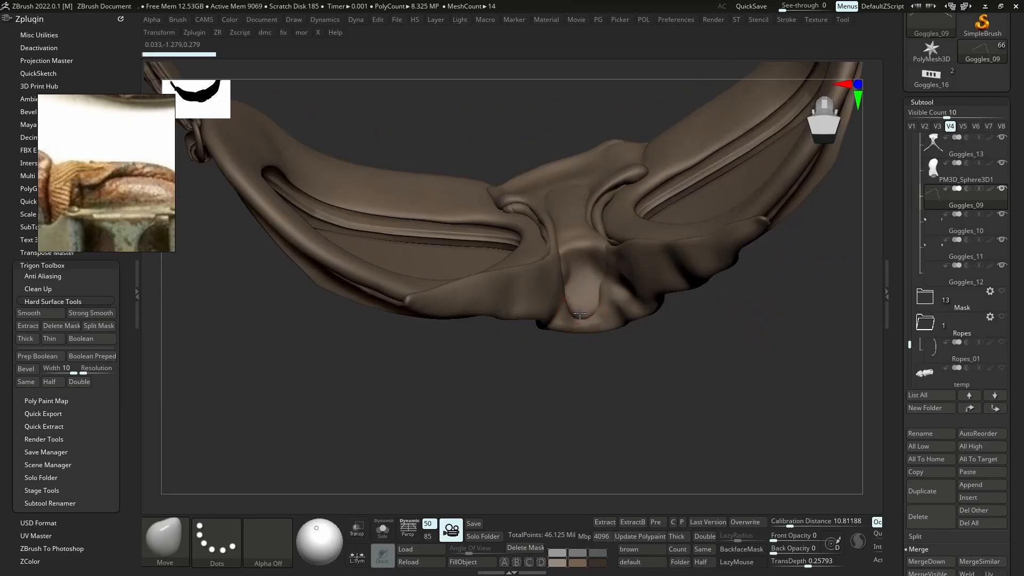
left_click(579, 312, "alt")
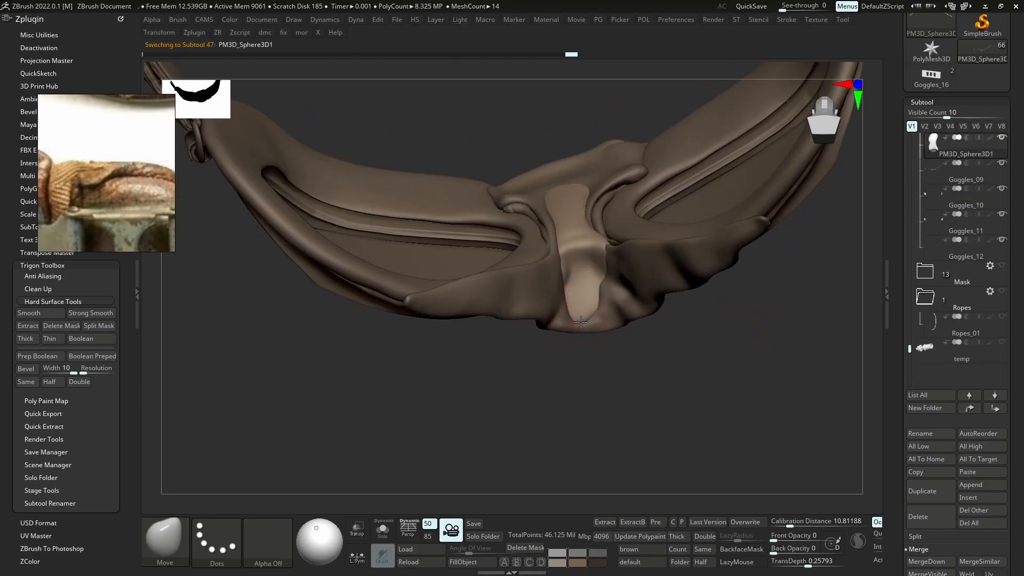
mouse_move(588, 285)
right_mouse_down()
mouse_move(572, 301)
mouse_move(569, 243)
mouse_move(574, 262)
mouse_move(608, 261)
right_mouse_up()
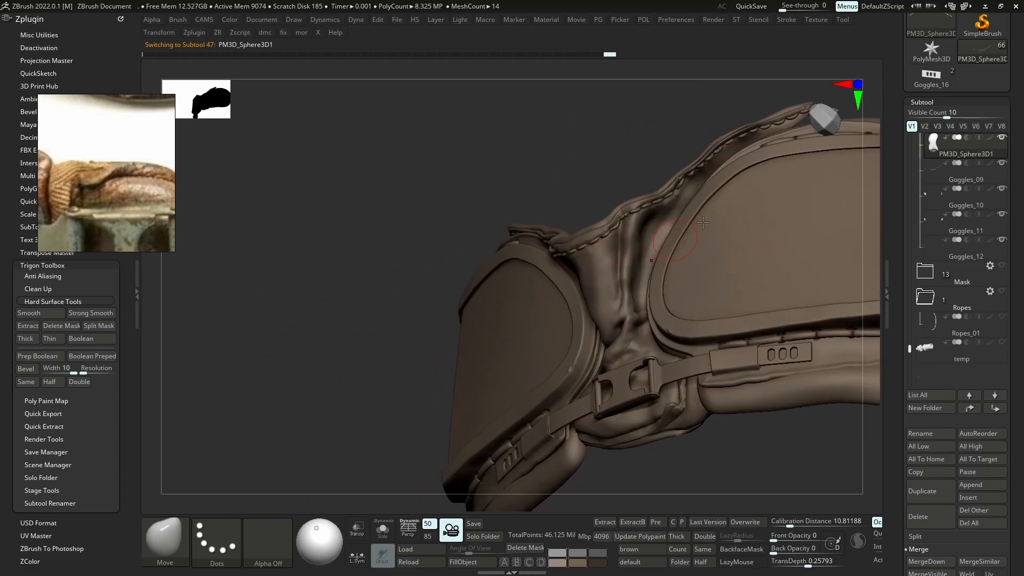
right_click_drag(778, 302, 625, 421)
right_click_drag(625, 422, 655, 312, "alt")
Select Goggles_08 and adjust its lower edge beneath the lens padding with the Move brush
left_click(640, 337, "alt")
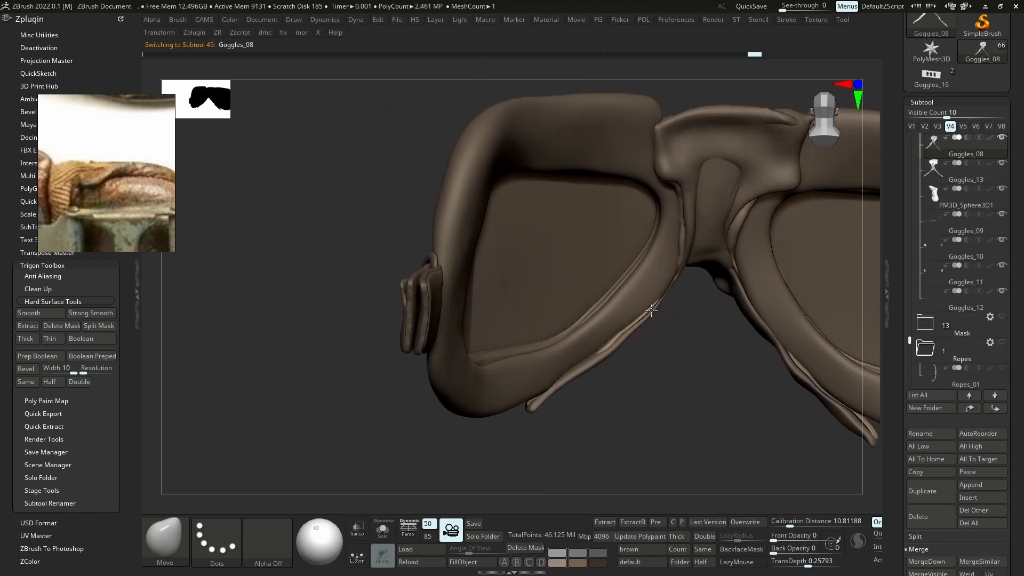
right_click_drag(627, 334, 649, 291)
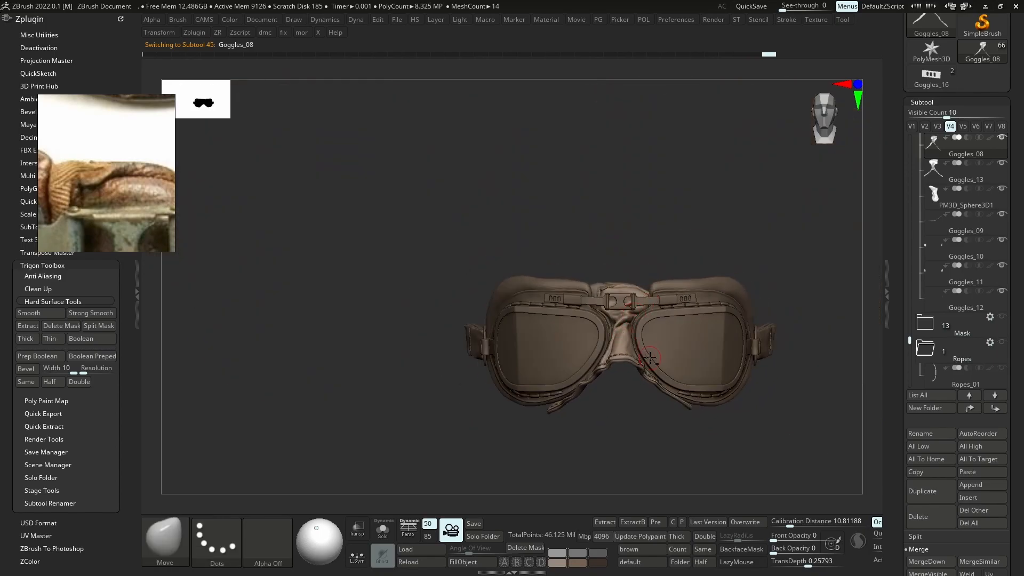
Select the Goggles_07 lens padding, try a Move stroke near its inner corner, undo it and adjust the brush size
mouse_move(656, 351)
right_mouse_down("alt")
mouse_move(654, 311)
mouse_move(688, 315)
mouse_move(643, 341)
right_mouse_up("alt")
right_click_drag(643, 256, 664, 352, "ctrl")
mouse_move(654, 162)
right_mouse_down("alt")
mouse_move(639, 239)
mouse_move(643, 250)
mouse_move(662, 228)
mouse_move(678, 253)
mouse_move(665, 244)
right_mouse_up("alt")
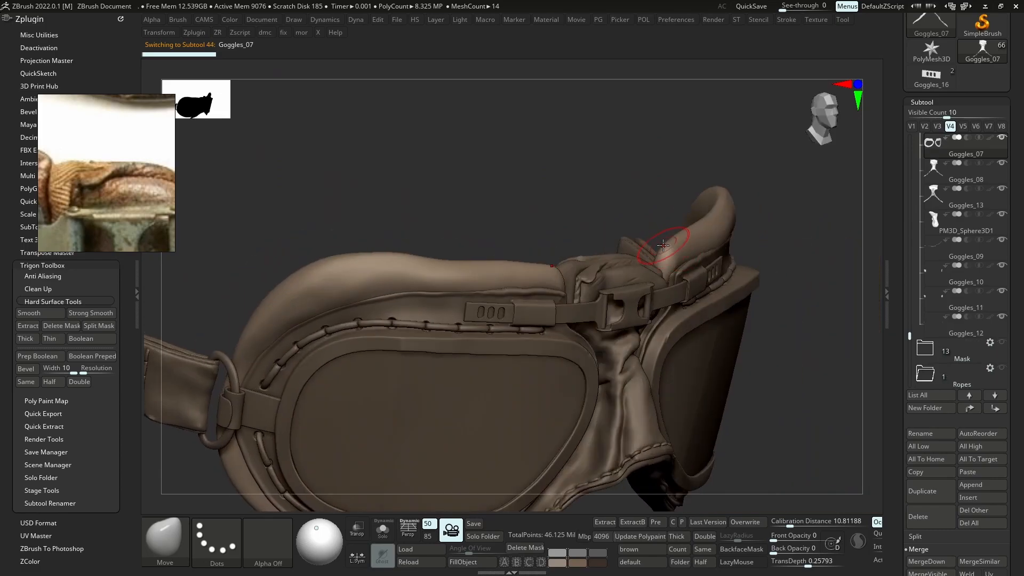
left_click_drag(645, 245, 656, 242)
right_click_drag(656, 241, 659, 251)
key("ctrl+z")
key("s")
left_click_drag(659, 246, 663, 247)
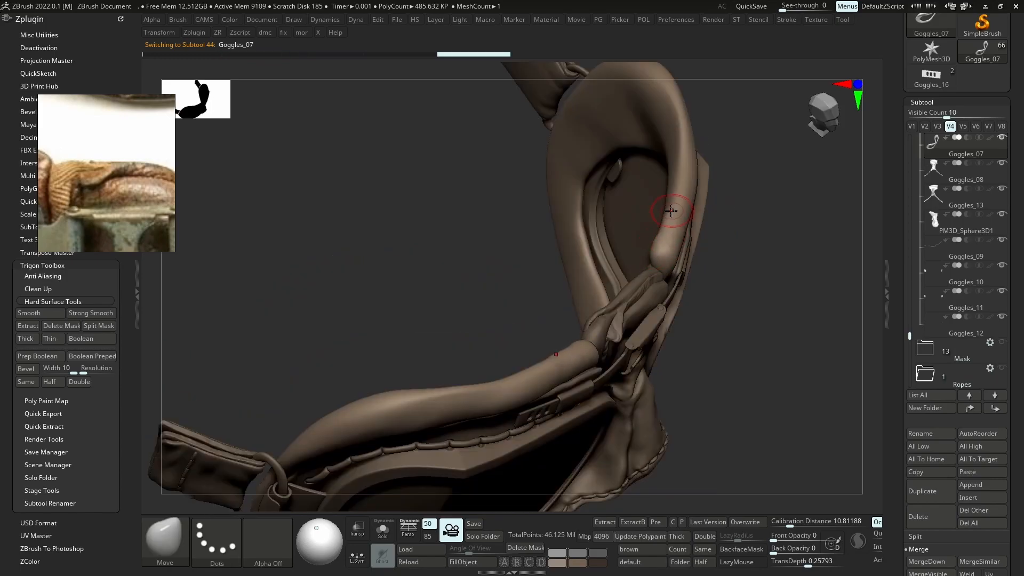
Reshape the upper rim of the Goggles_07 lens padding with the Move brush, working from its rear side
left_click_drag(677, 165, 677, 128)
mouse_move(653, 243)
right_mouse_down()
mouse_move(666, 243)
mouse_move(647, 248)
right_mouse_up()
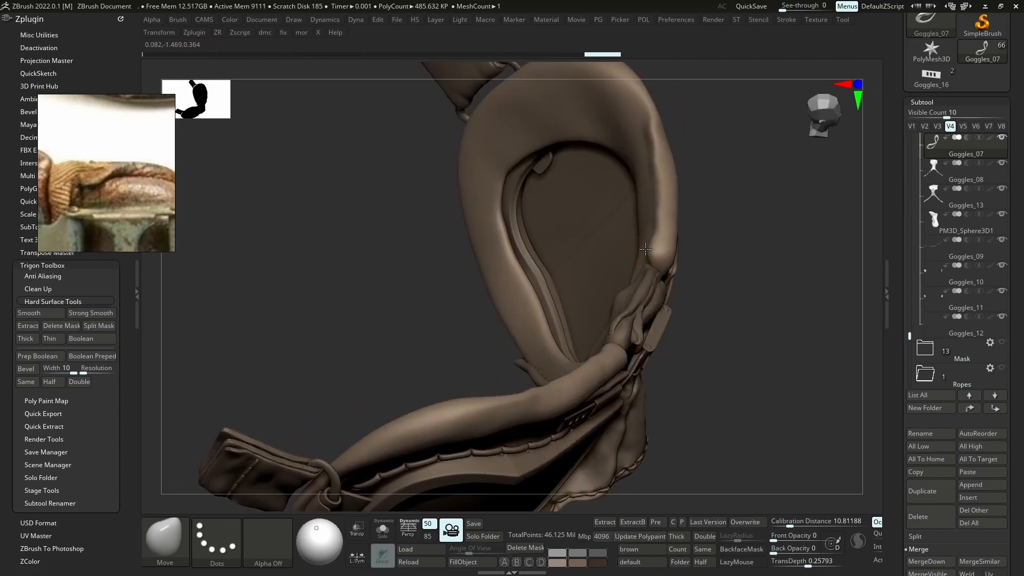
mouse_move(655, 236)
left_mouse_down()
mouse_move(662, 200)
mouse_move(648, 117)
left_mouse_up()
right_click_drag(652, 171, 549, 128)
left_click_drag(648, 194, 651, 178)
mouse_move(609, 177)
right_mouse_down()
mouse_move(599, 228)
mouse_move(598, 169)
right_mouse_up()
Choose the Standard brush, adjust its size and smooth the top surface of the lens padding
key("b")
key("s")
key("t")
key("s")
left_click_drag(592, 211, 602, 210)
mouse_move(606, 165)
left_mouse_down("shift")
mouse_move(702, 146)
mouse_move(661, 154)
mouse_move(635, 178)
mouse_move(747, 131)
left_mouse_up("shift")
Examine the wireframe and surface of the Goggles_07 lens padding from the front and the side
key("shift+f")
key("shift+f")
key("s")
key("shift+f")
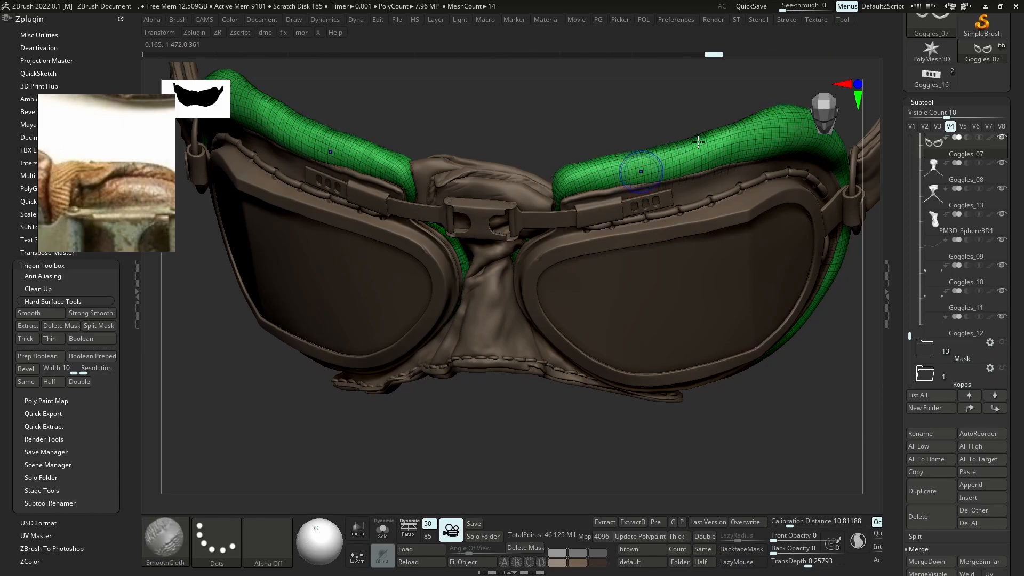
key("shift+f")
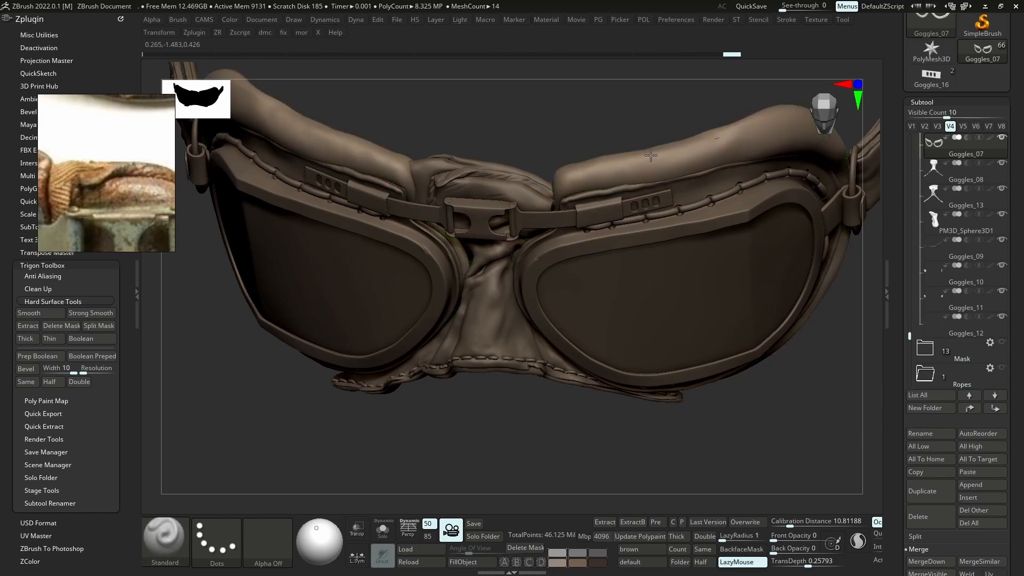
mouse_move(649, 204)
right_mouse_down("shift")
mouse_move(654, 219)
mouse_move(654, 180)
mouse_move(629, 189)
mouse_move(650, 196)
mouse_move(640, 191)
right_mouse_up("shift")
key("s")
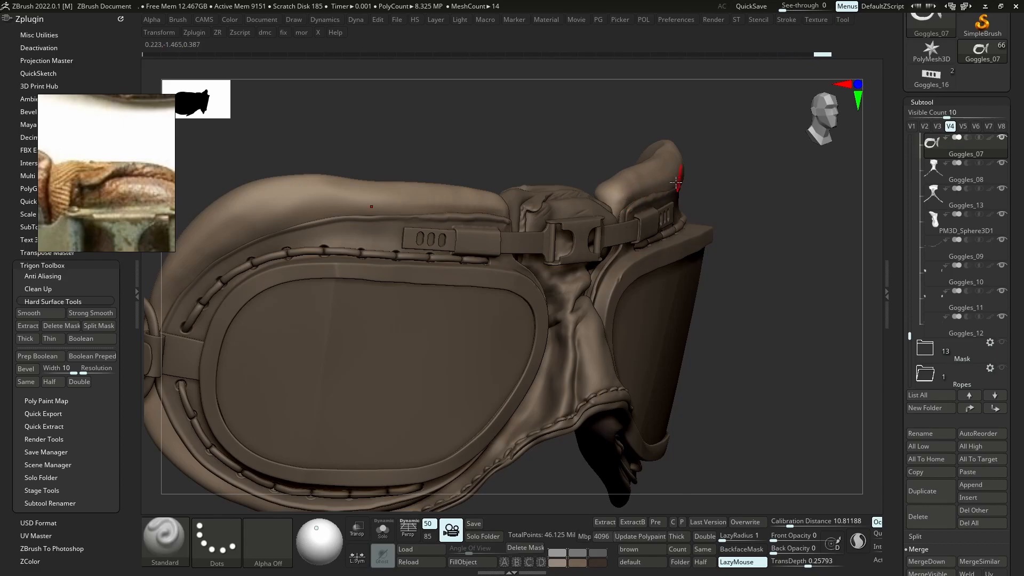
key("shift+f")
key("shift+f")
right_click_drag(670, 188, 611, 193)
Duplicate the Goggles_07 padding and show only the original and its copy
left_click(930, 489)
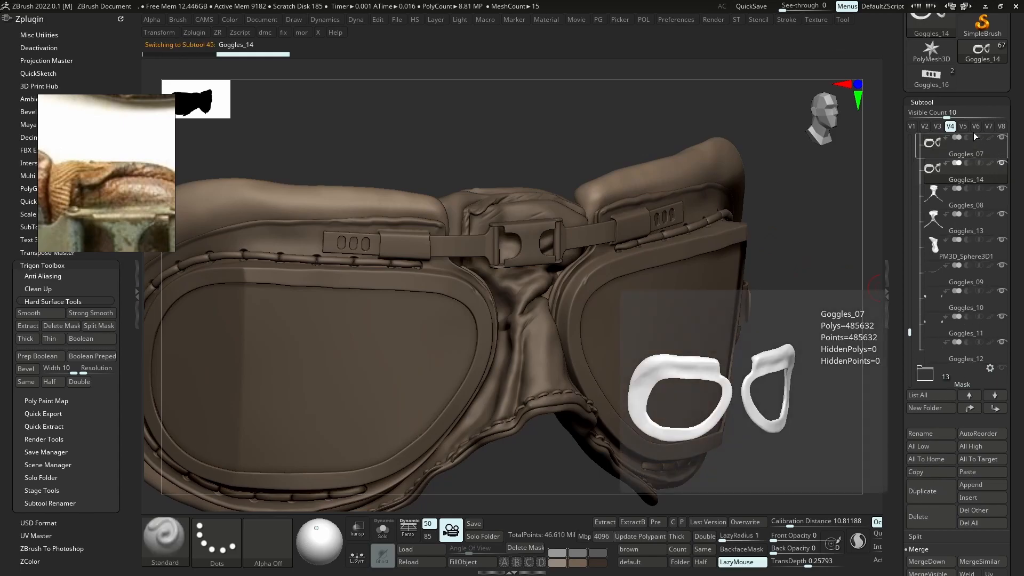
left_click(1001, 163, "shift")
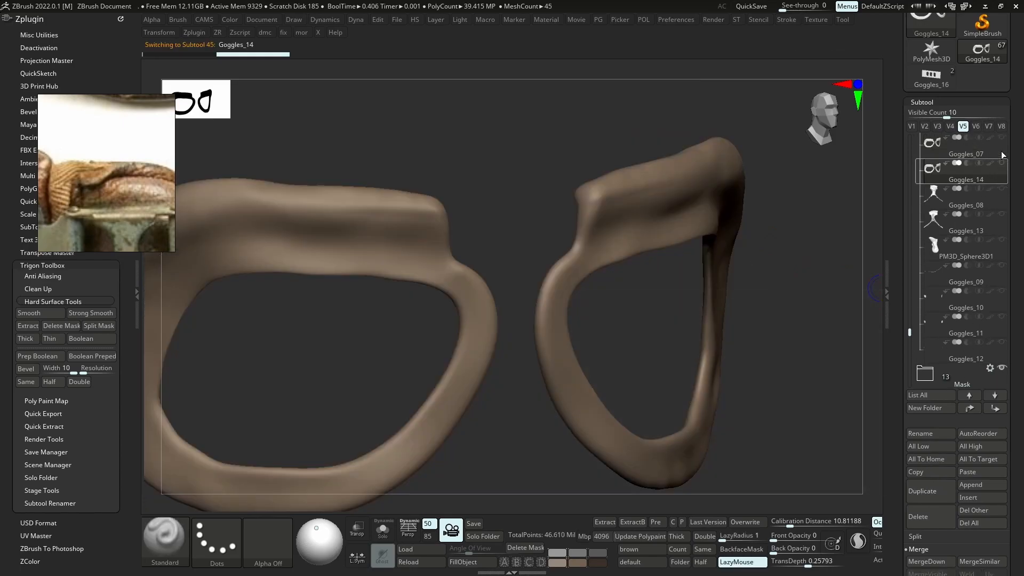
left_click(1002, 138)
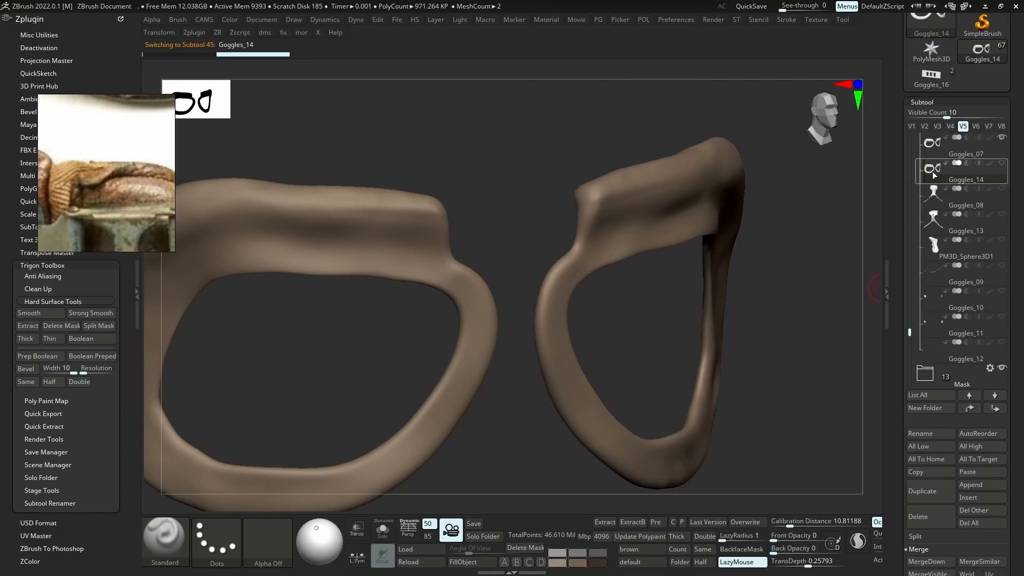
Step the Goggles_14 copy down in subdivision level with its wireframe shown, and delete its higher and lower levels
key("shift+f")
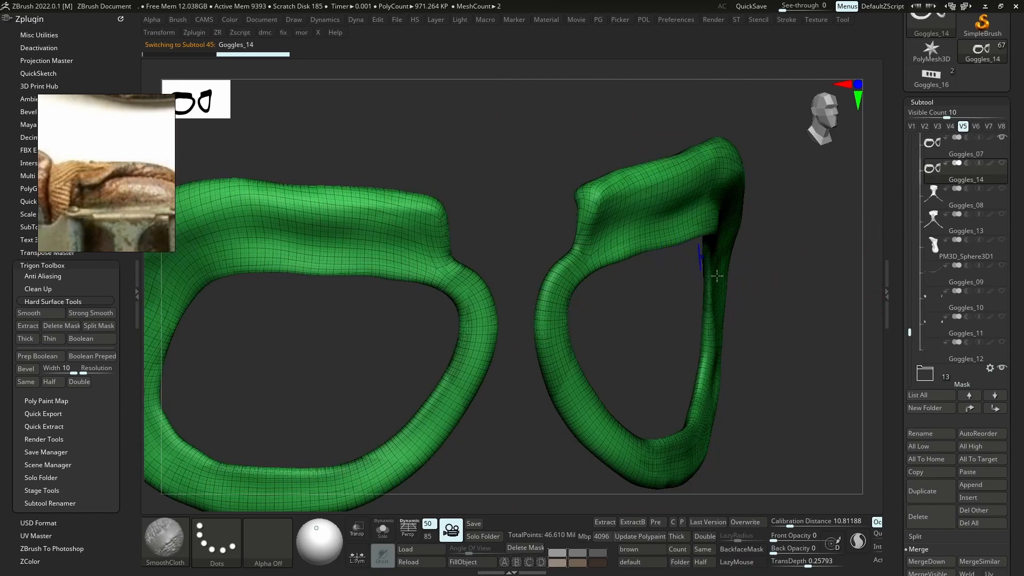
key("l")
scroll(1009, 414, "down", 5)
left_click(940, 532)
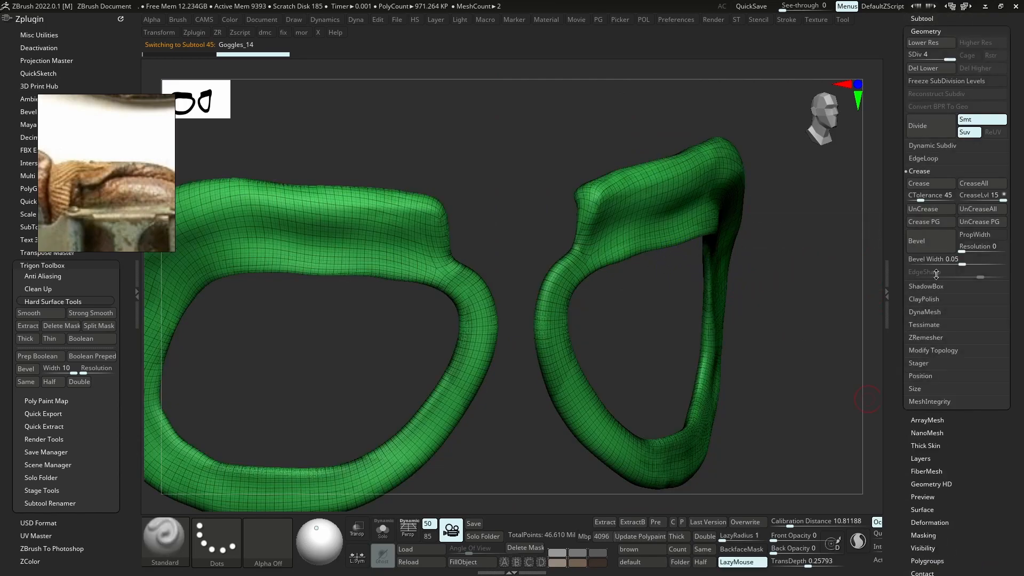
key("shift+d")
key("shift+d")
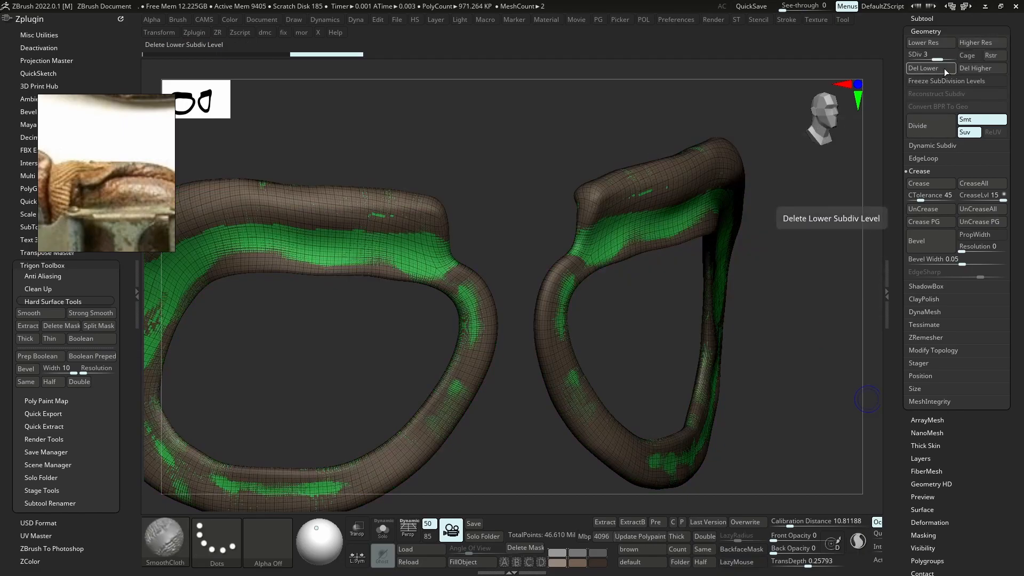
left_click(964, 68)
left_click(936, 68)
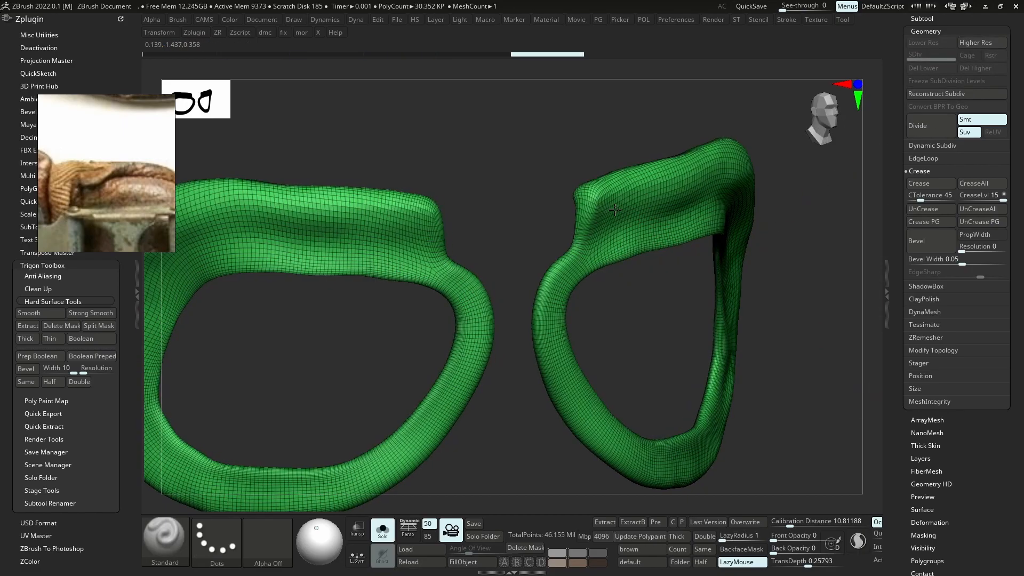
ZRemesh the Goggles_14 padding with the Same polygon count option
key("shift+z")
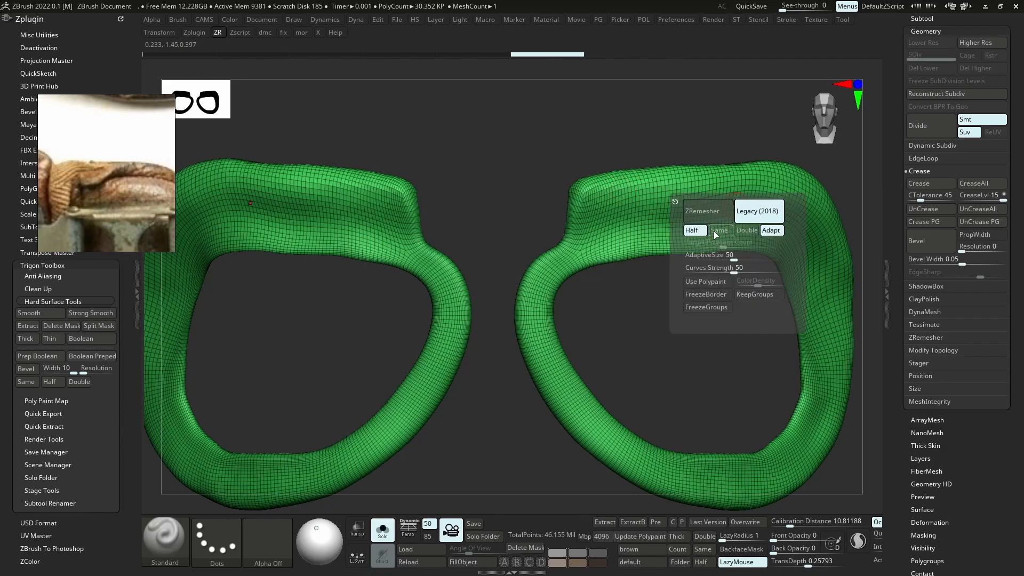
left_click(717, 230)
left_click(714, 218)
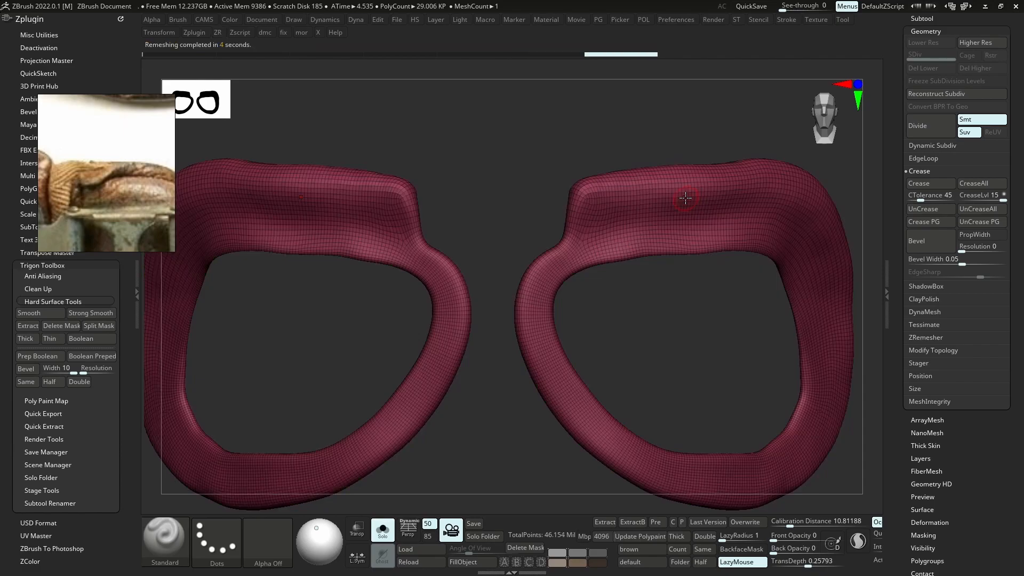
Subdivide the remeshed Goggles_14 padding, project the original's detail onto it and hide the wireframe
left_click(935, 18)
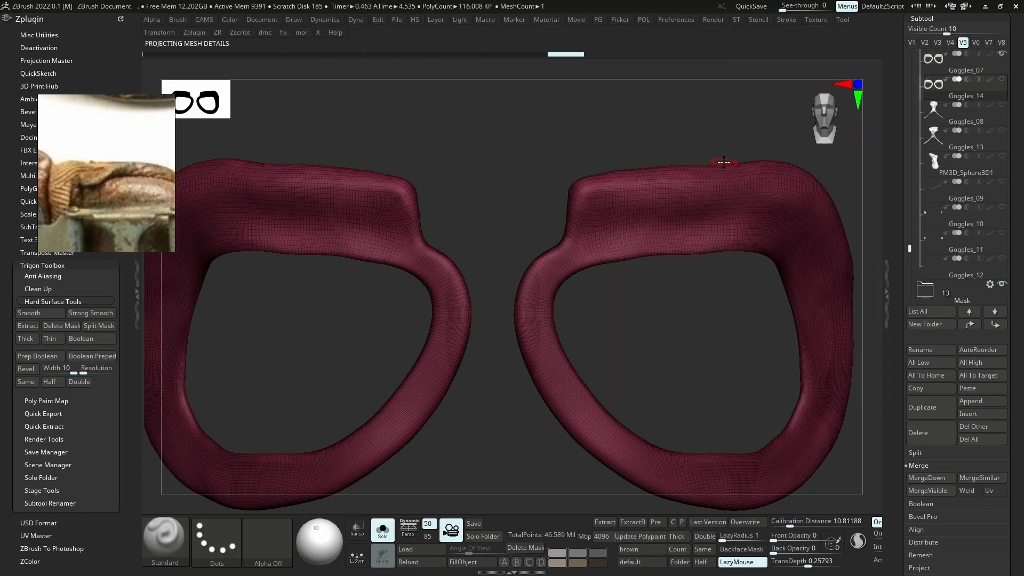
double_click(135, 303)
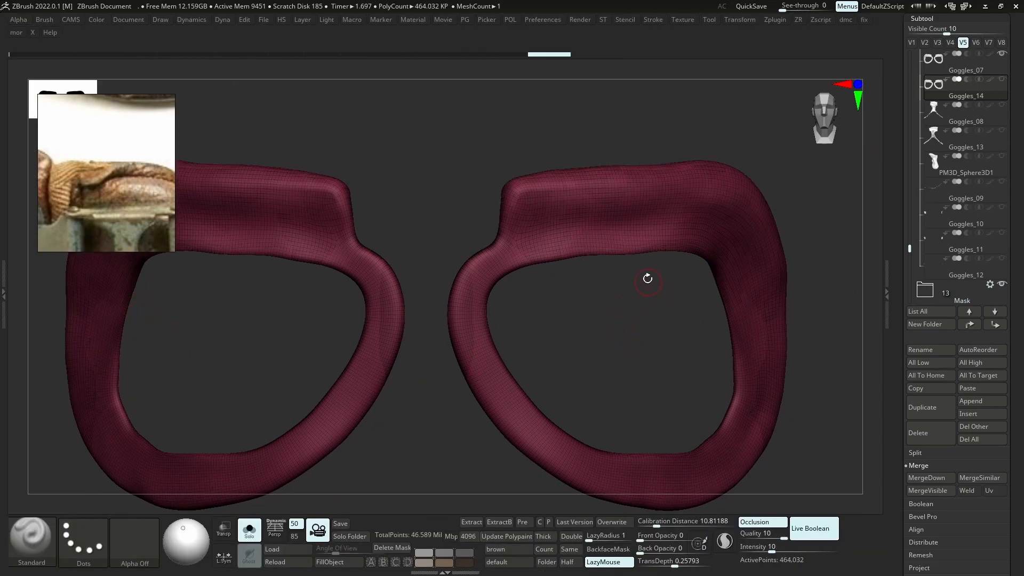
left_click_drag(662, 262, 702, 222)
key("shift+f")
Select Goggles_07, sculpt trial wrinkles along its upper edge with the Standard brush and compare them against the wireframe
left_click(941, 66)
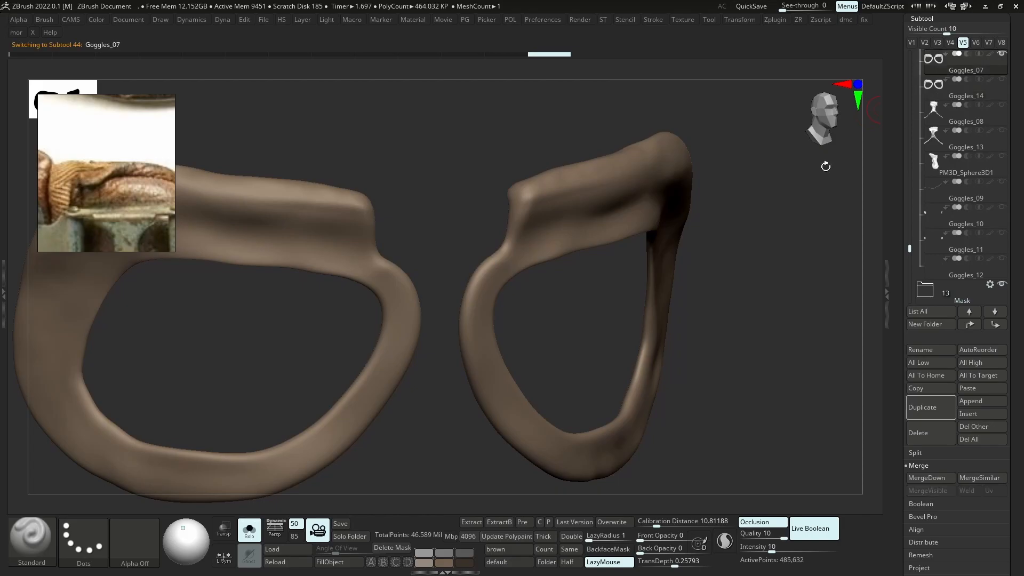
mouse_move(604, 186)
left_mouse_down("shift")
mouse_move(545, 193)
mouse_move(555, 193)
left_mouse_up("shift")
key("s")
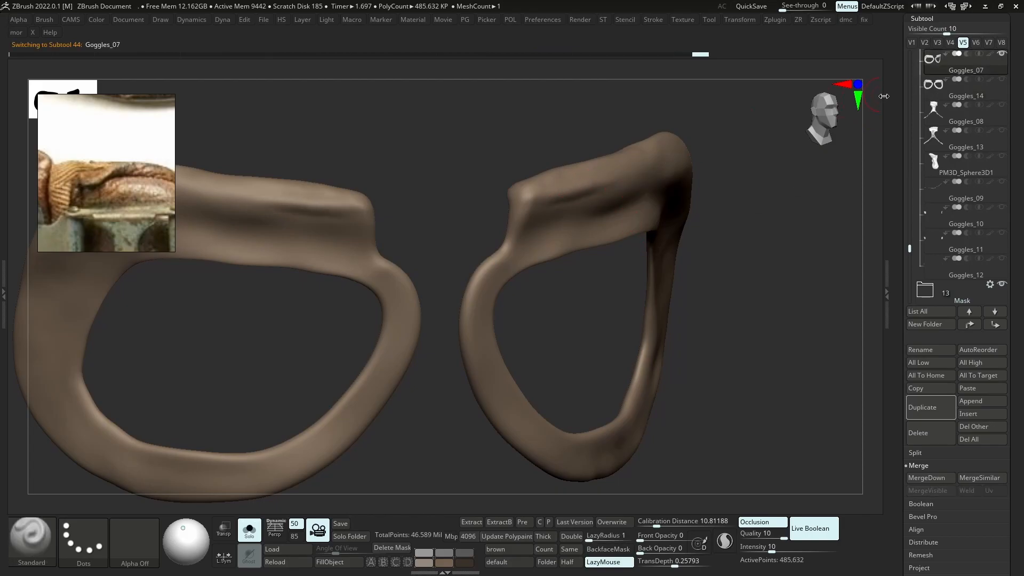
key("shift+f")
right_click_drag(608, 203, 598, 180, "shift")
key("shift+f")
key("s")
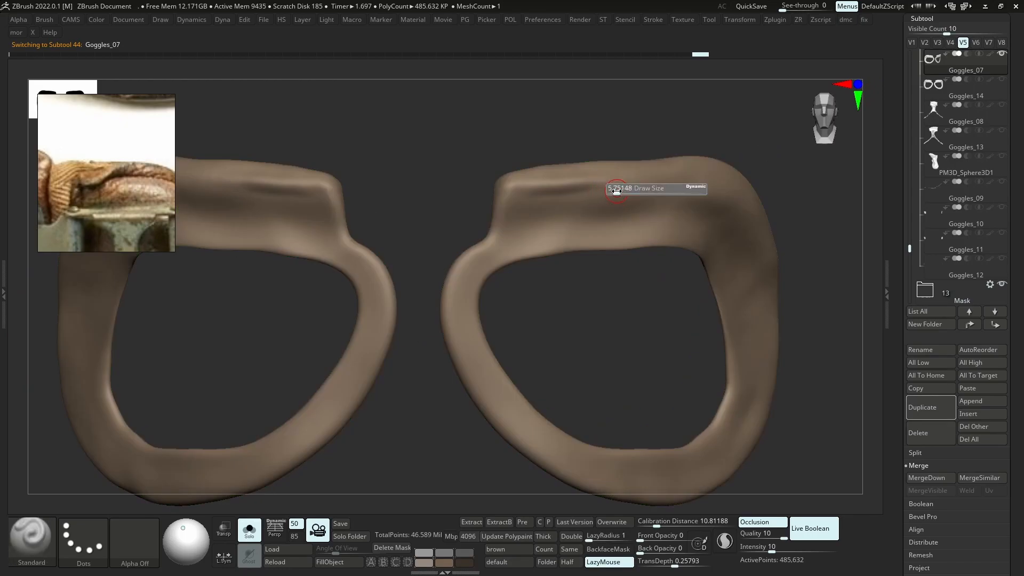
left_click_drag(640, 188, 556, 201)
right_click_drag(592, 184, 574, 201, "ctrl")
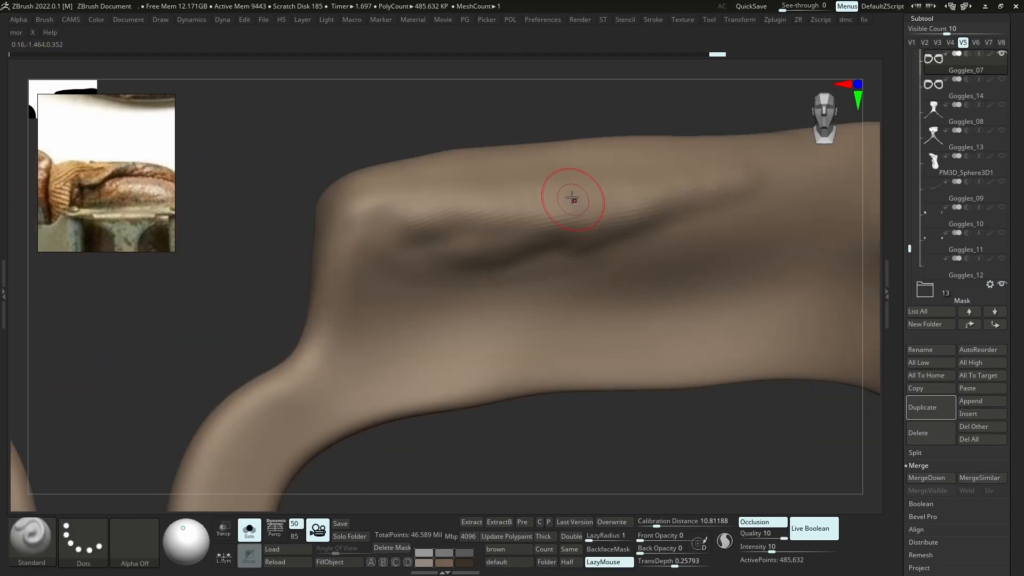
right_click_drag(633, 233, 634, 223, "ctrl")
key("shift+f")
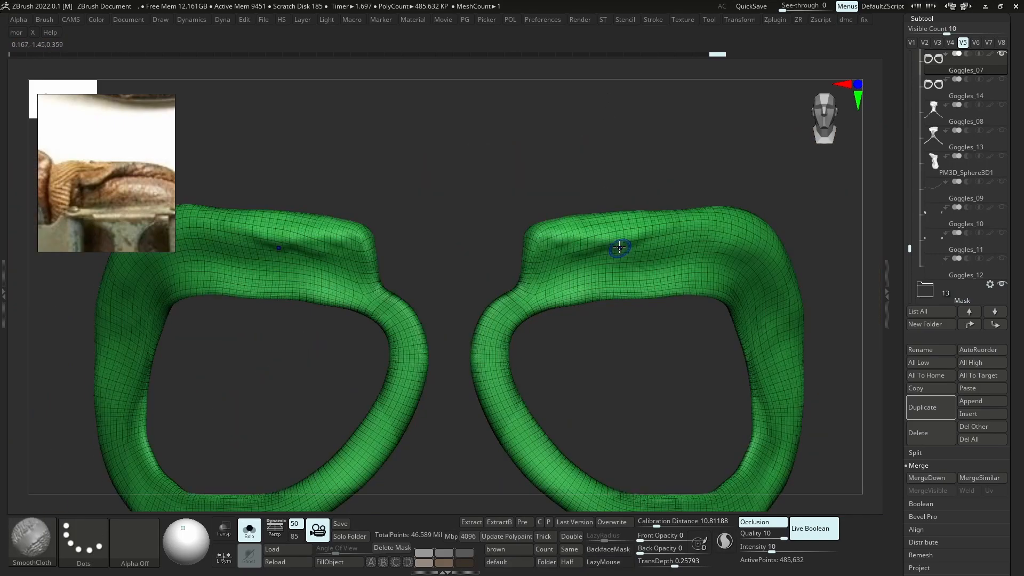
key("shift+f")
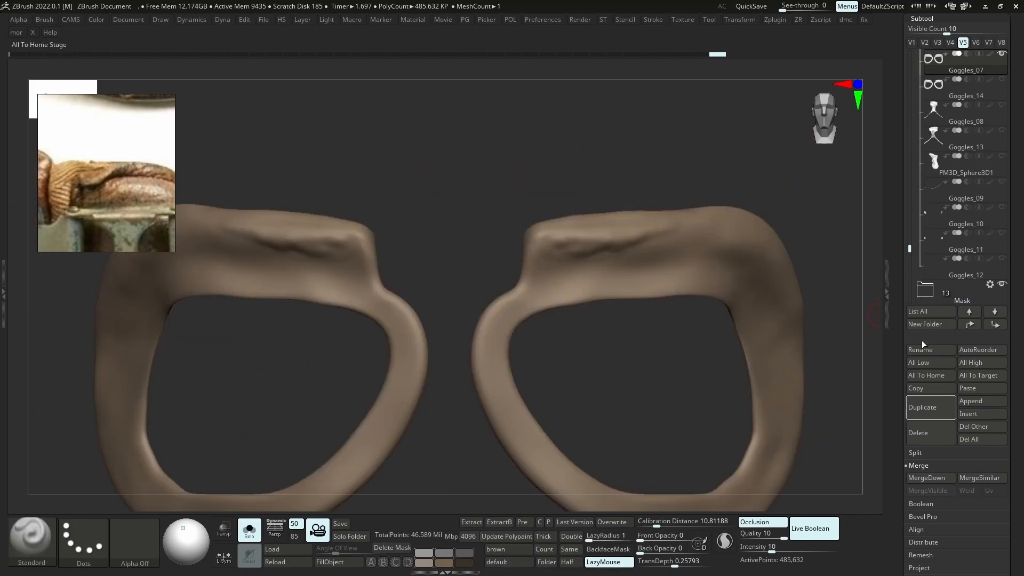
Delete the original Goggles_07 padding, check Goggles_14's wireframe and bring back the full goggles with visibility set V4
left_click(914, 429)
left_click(832, 455)
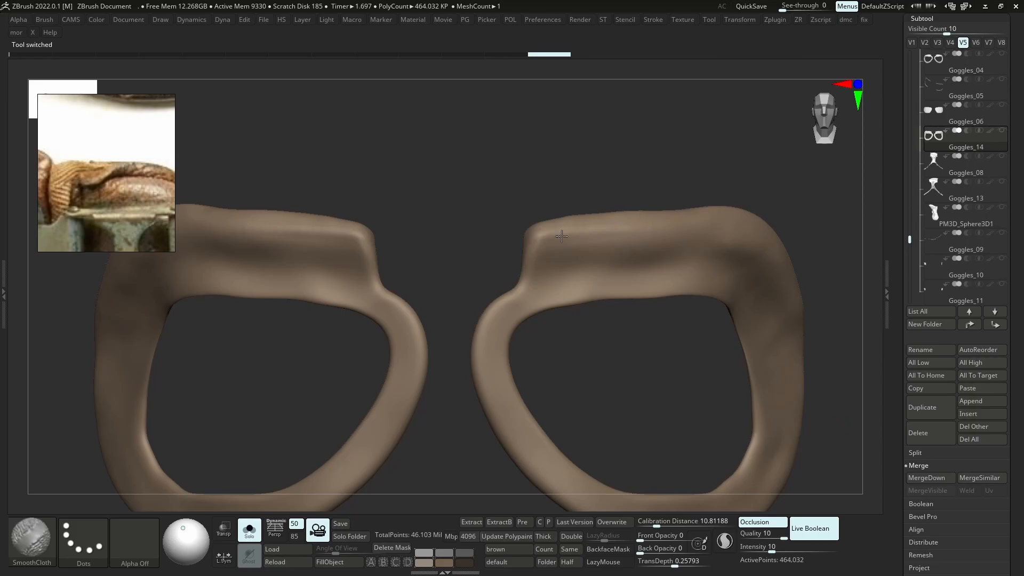
key("shift+f")
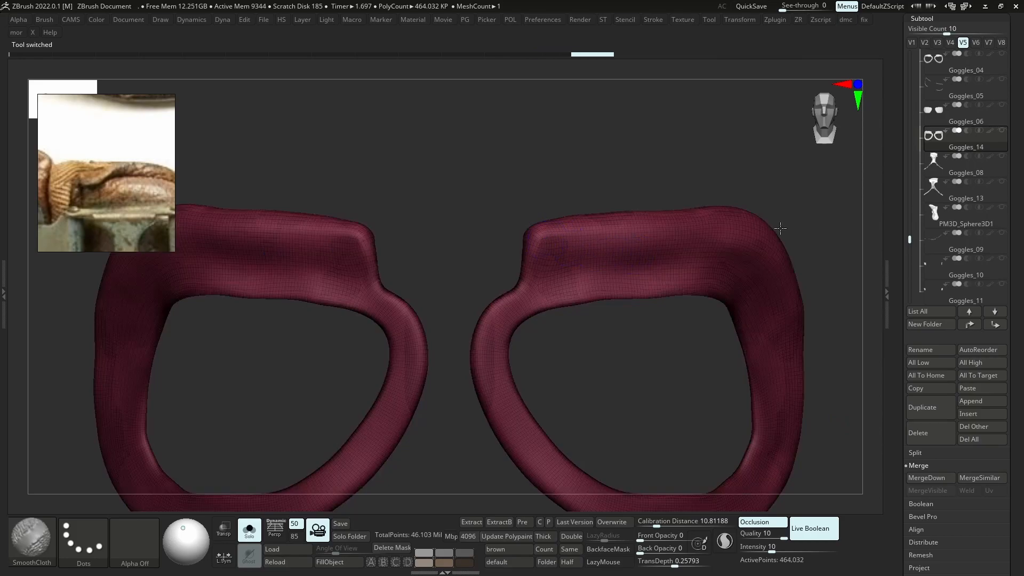
key("shift+f")
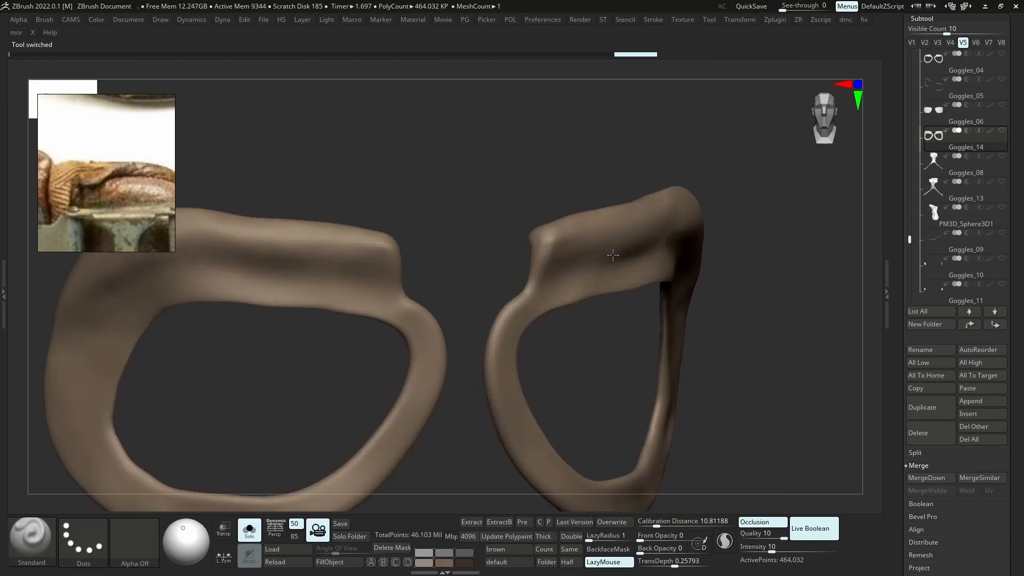
mouse_move(613, 255)
right_mouse_down()
mouse_move(607, 234)
mouse_move(607, 243)
right_mouse_up()
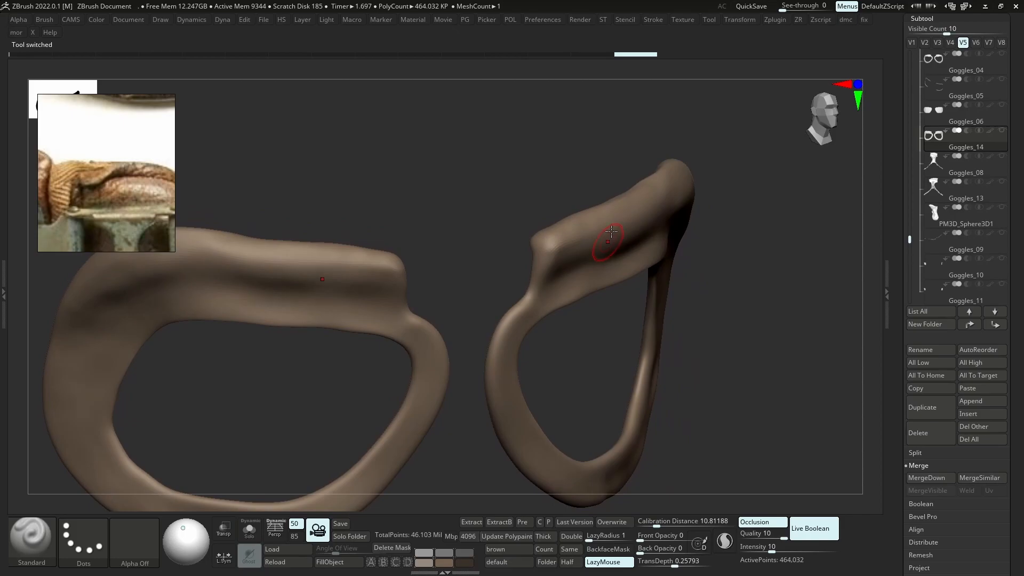
left_click(950, 43)
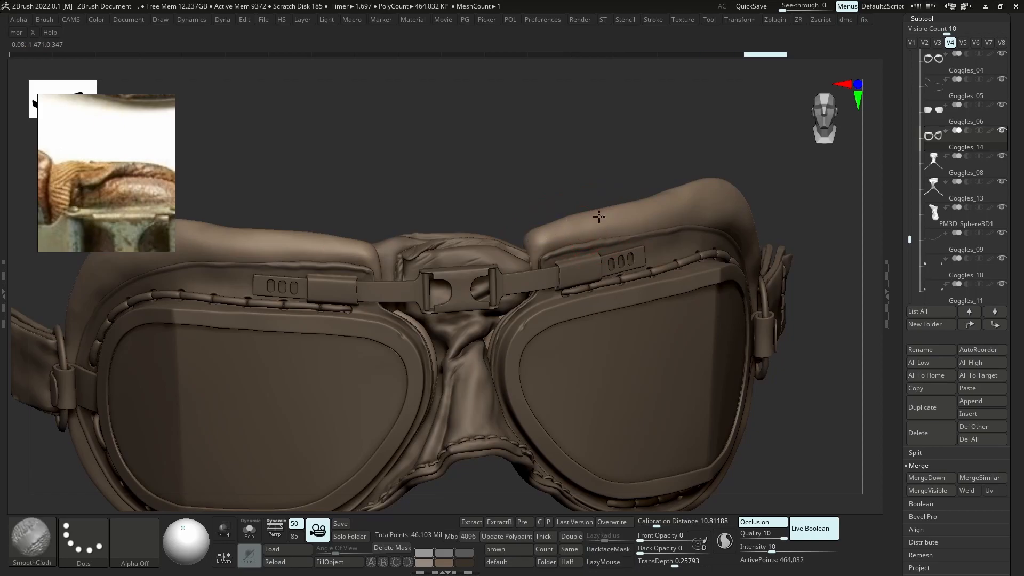
Review the goggles from both sides and undo the last brush stroke on the Goggles_14 padding
mouse_move(627, 232)
right_mouse_down()
mouse_move(591, 230)
mouse_move(622, 183)
mouse_move(654, 227)
right_mouse_up()
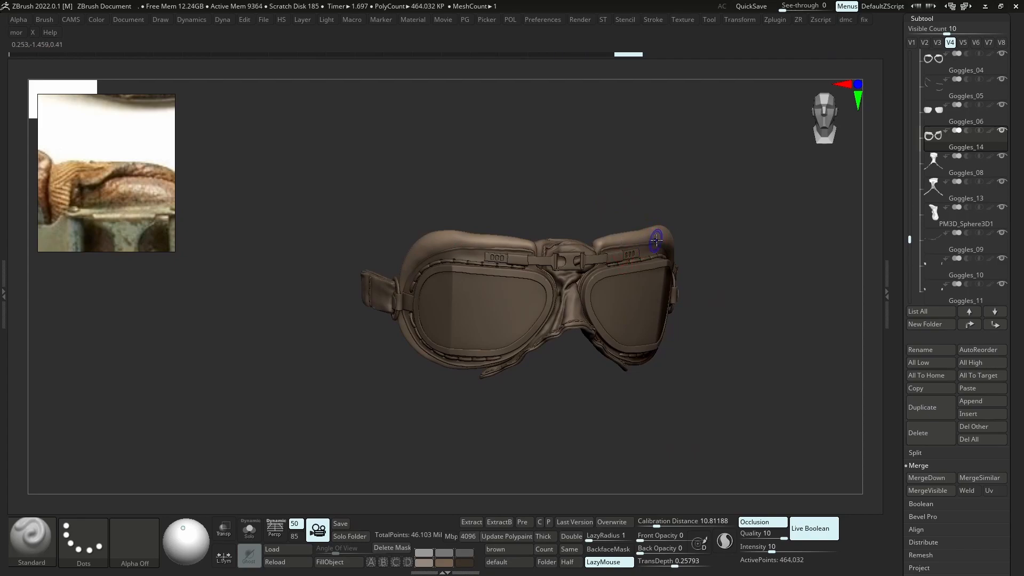
mouse_move(657, 240)
right_mouse_down("shift")
mouse_move(643, 244)
mouse_move(687, 230)
mouse_move(702, 251)
mouse_move(594, 304)
mouse_move(688, 248)
right_mouse_up("shift")
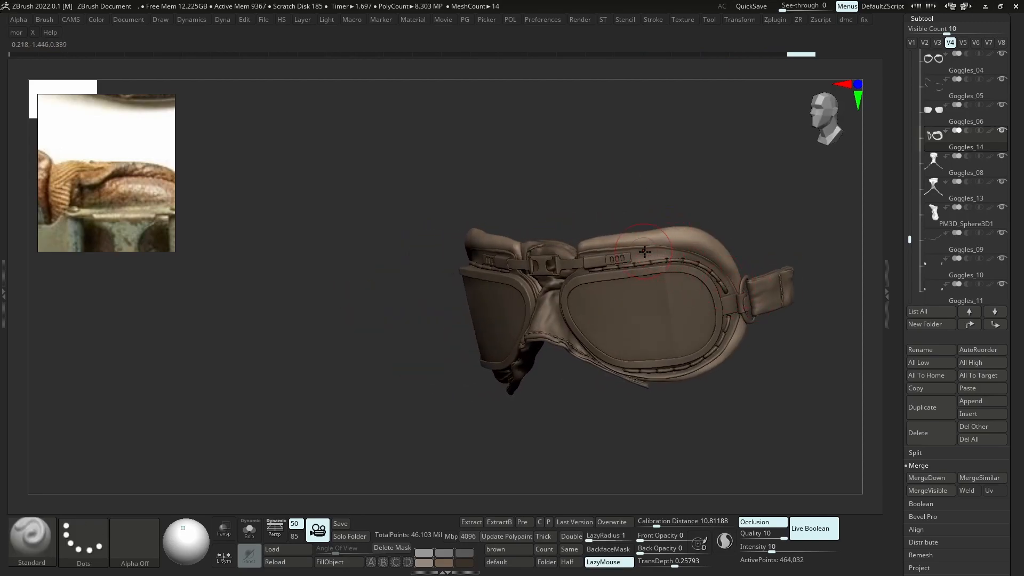
key("ctrl")
key("ctrl+z")
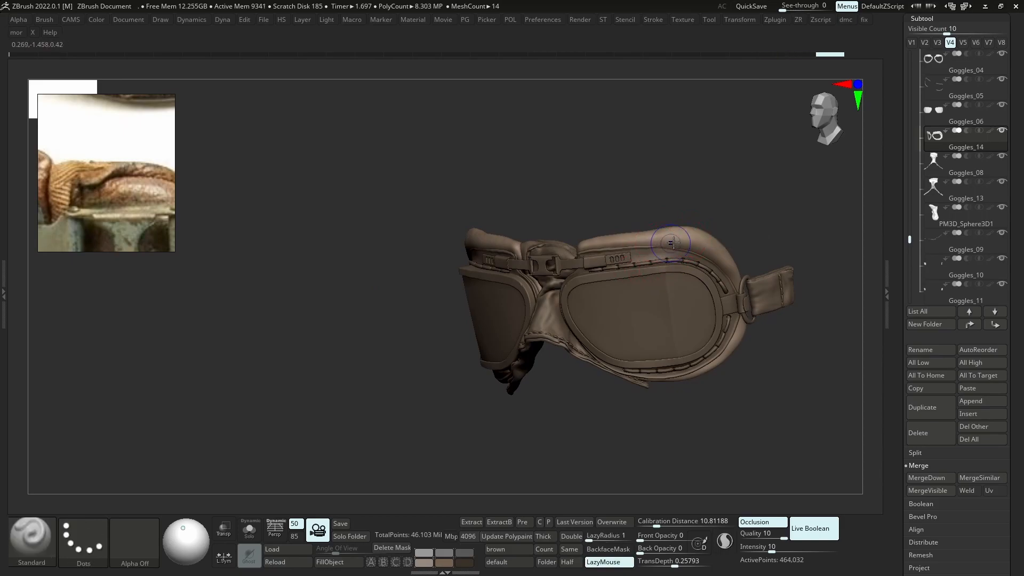
mouse_move(695, 253)
left_mouse_down("alt")
mouse_move(685, 265)
mouse_move(693, 234)
left_mouse_up("alt")
right_click_drag(697, 221, 681, 225, "shift")
Switch to the Move brush and undo the last two edits on the Goggles_14 padding
mouse_move(945, 138)
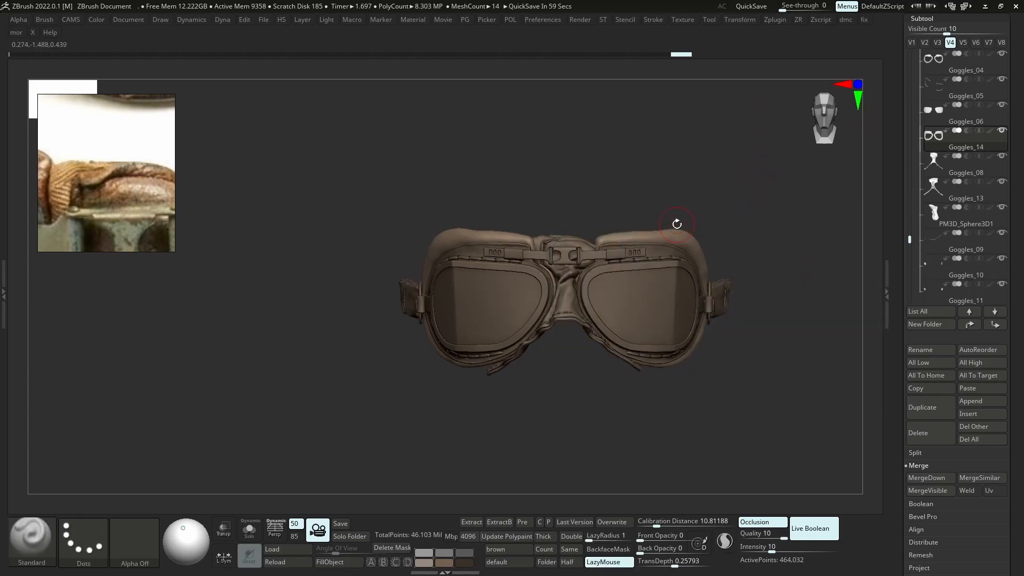
key("b")
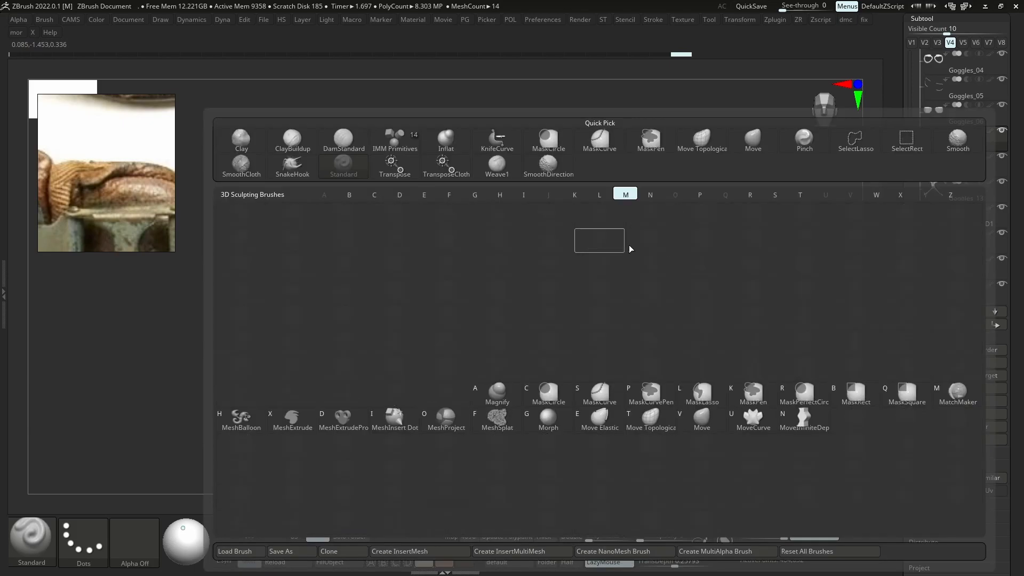
key("m")
key("v")
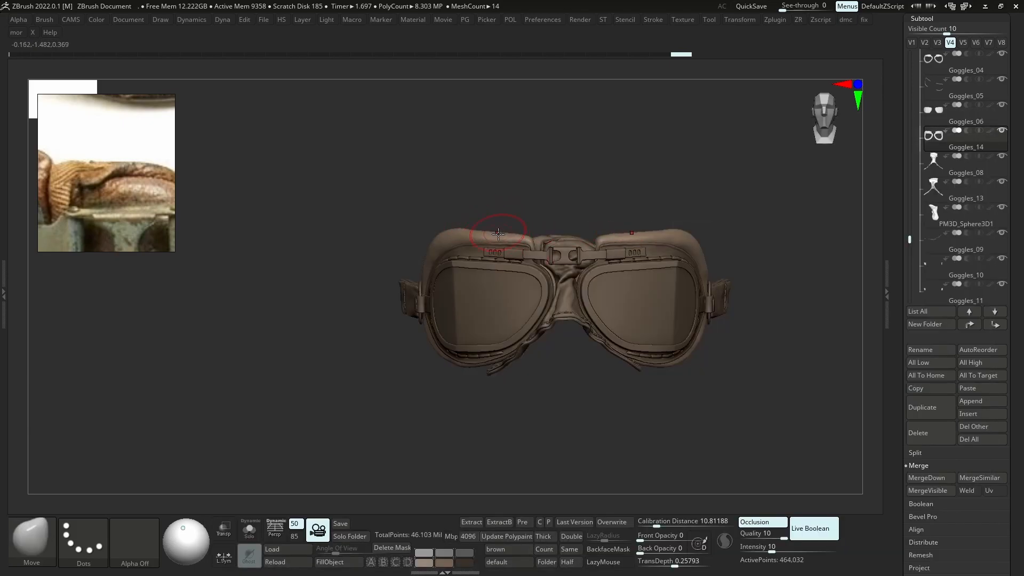
key("ctrl+z")
key("ctrl+z")
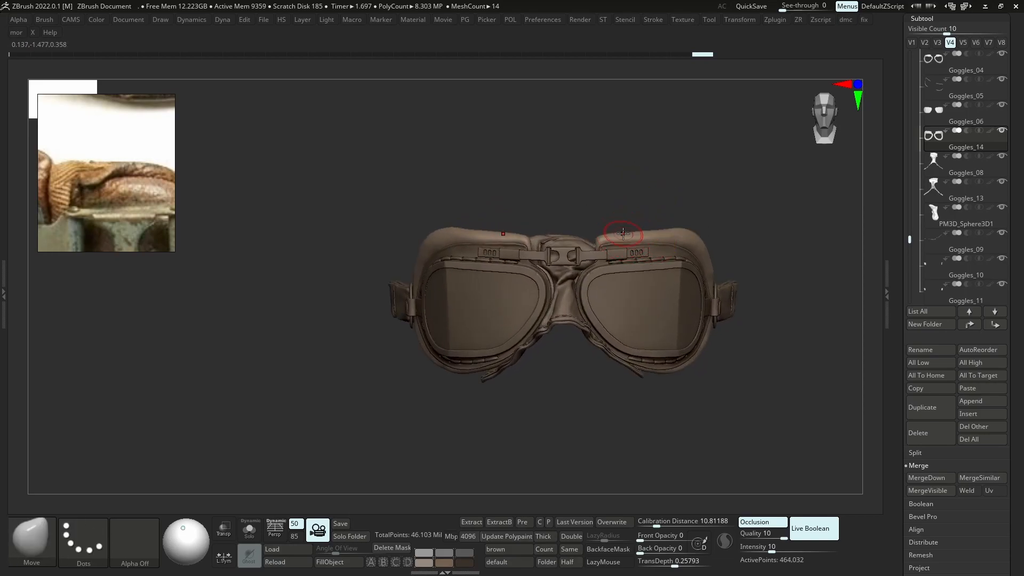
Reshape the upper inner corner of the Goggles_14 padding beside the buckle with the Move brush and undo the last stroke
key("s")
left_click(608, 235)
right_click_drag(602, 228, 601, 231, "ctrl")
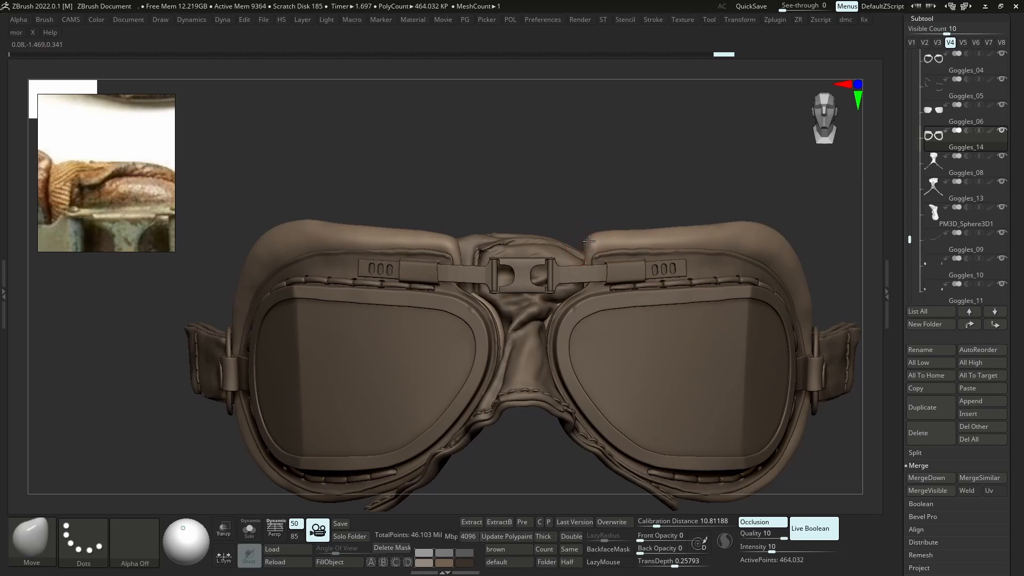
left_click_drag(595, 234, 596, 231)
right_click_drag(598, 230, 641, 229)
left_click_drag(584, 233, 602, 226)
right_click_drag(603, 225, 620, 228)
key("s")
left_click_drag(621, 229, 608, 232)
key("s")
key("ctrl+z")
key("s")
key("b")
key("d")
key("s")
key("s")
mouse_move(598, 246)
right_mouse_down("ctrl")
mouse_move(601, 275)
mouse_move(596, 252)
right_mouse_up("ctrl")
key("s")
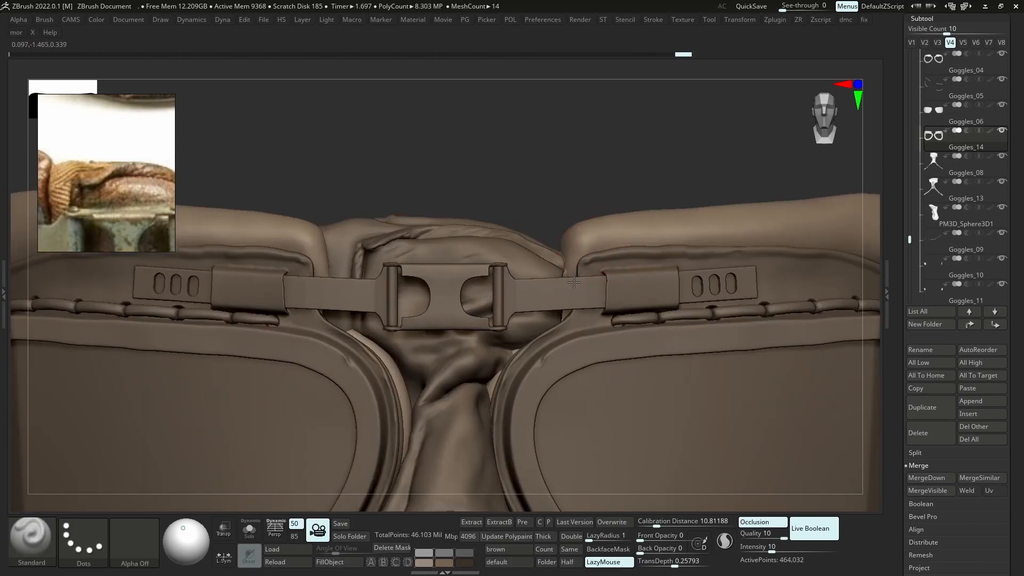
mouse_move(578, 250)
right_mouse_down()
mouse_move(592, 227)
mouse_move(588, 203)
mouse_move(594, 231)
mouse_move(583, 183)
mouse_move(585, 262)
right_mouse_up()
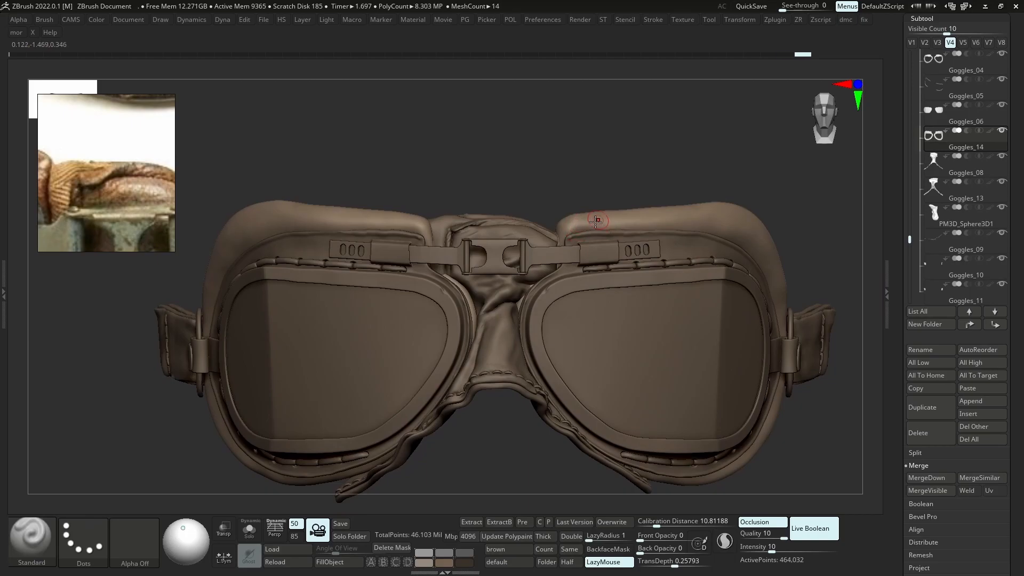
right_click_drag(587, 226, 605, 216, "ctrl")
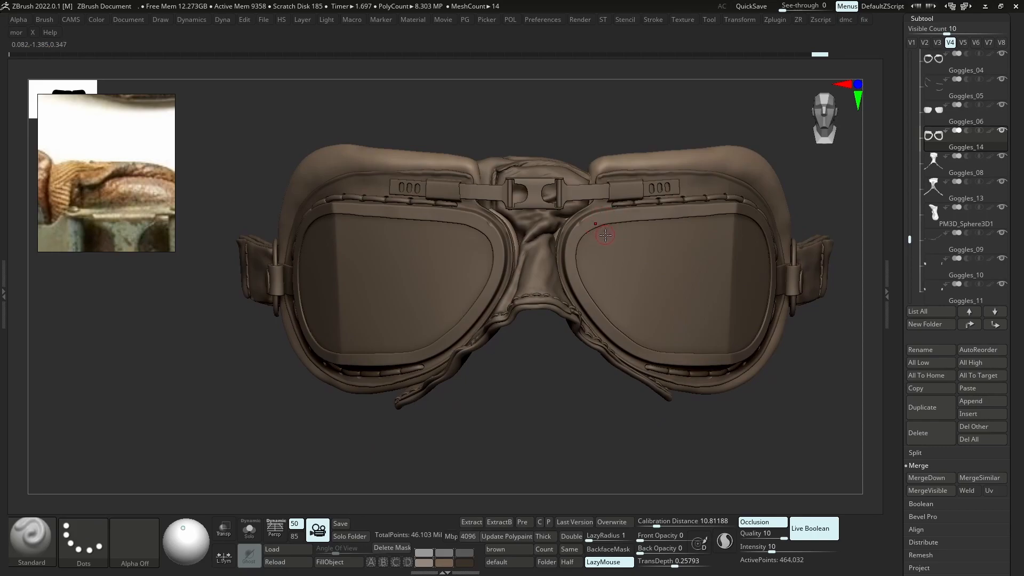
Adjust the inner ends of the Goggles_14 padding on both sides of the nose bridge with the Move brush at varying sizes
key("b")
key("m")
key("v")
key("s")
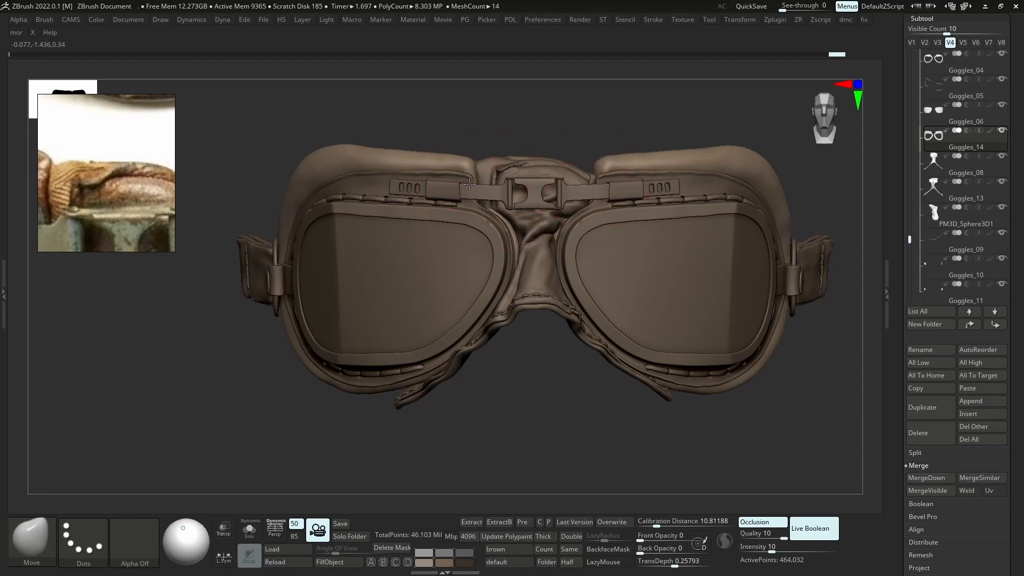
left_click_drag(473, 182, 474, 184)
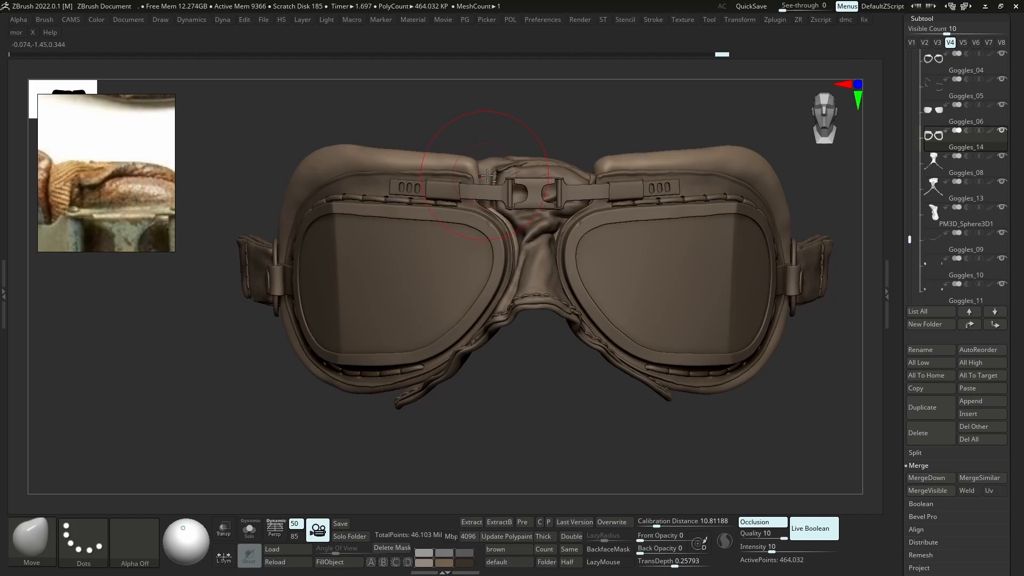
mouse_move(591, 184)
right_mouse_down("ctrl")
mouse_move(601, 197)
mouse_move(596, 176)
mouse_move(596, 185)
right_mouse_up("ctrl")
key("s")
key("s")
mouse_move(597, 185)
left_mouse_down()
mouse_move(592, 196)
mouse_move(603, 175)
left_mouse_up()
key("alt+s")
key("s")
key("s")
left_click_drag(603, 176, 612, 186)
key("alt+s")
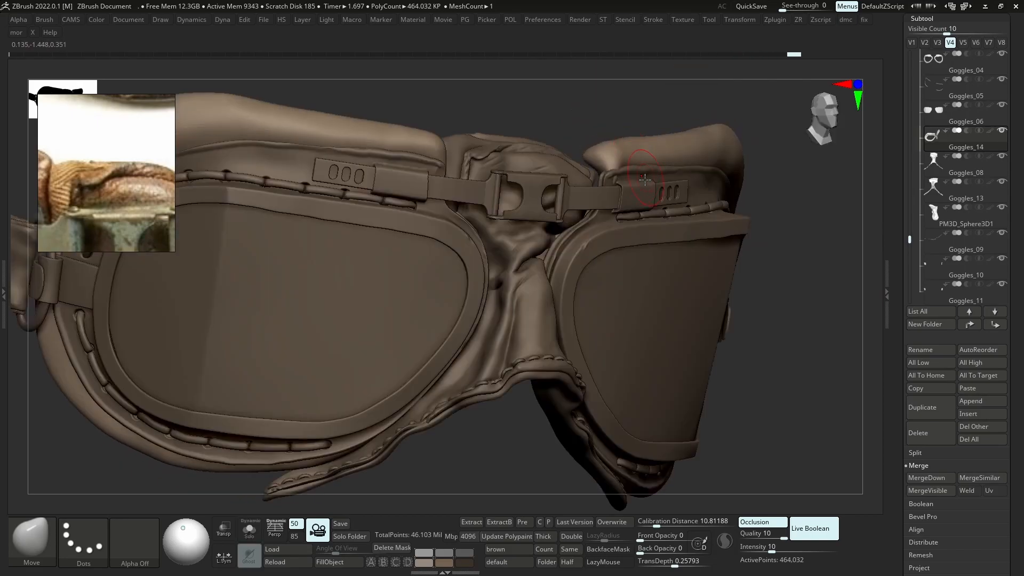
Try reshaping the upper edge of the Goggles_13 nose piece near the buckle with the Move brush and undo the stroke
right_click_drag(623, 186, 591, 186)
left_click(591, 187, "alt")
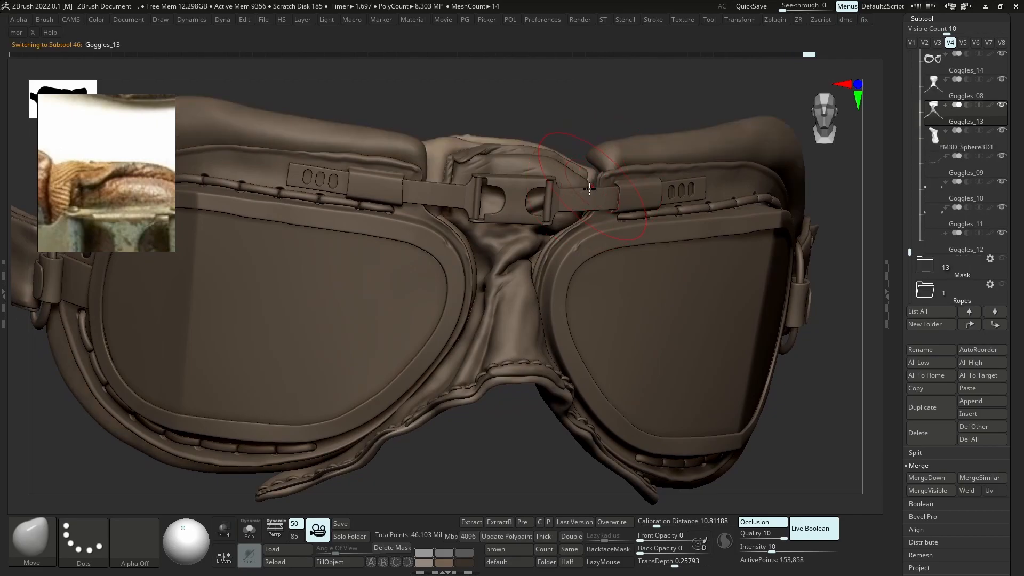
left_click_drag(616, 198, 576, 163)
key("s")
right_click_drag(573, 155, 579, 149, "shift")
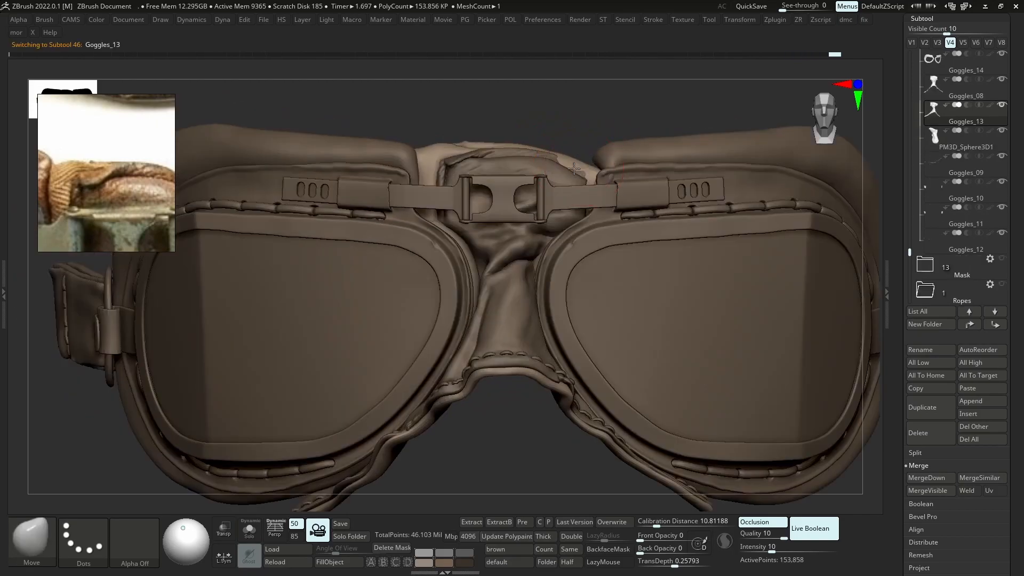
key("ctrl+z")
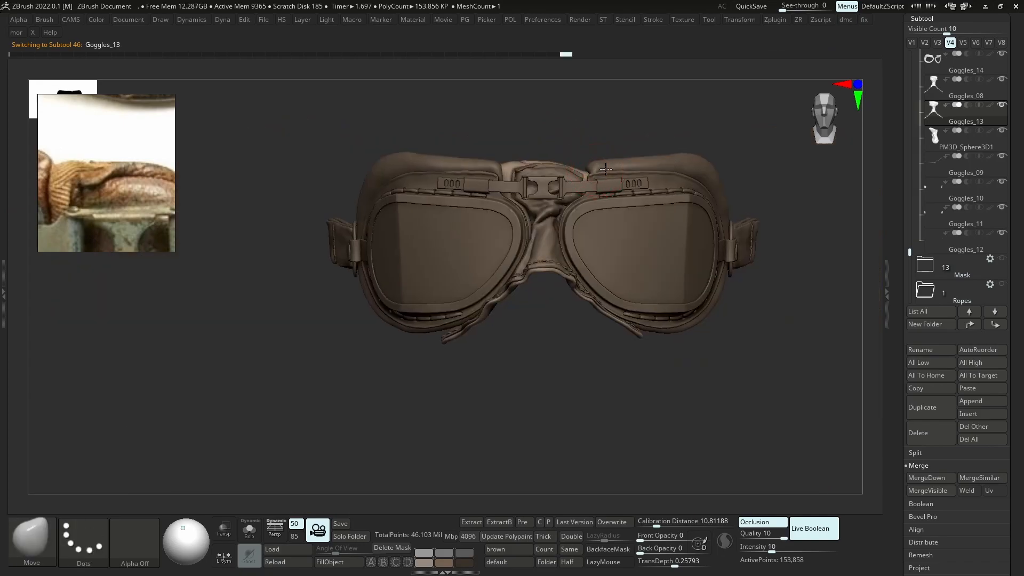
Select the Goggles_08 and Goggles_13 nose pieces in turn and check how they meet the padding from the front
mouse_move(606, 172)
right_mouse_down("ctrl")
mouse_move(599, 151)
mouse_move(606, 183)
mouse_move(577, 184)
mouse_move(584, 189)
right_mouse_up("ctrl")
left_click(570, 178, "alt")
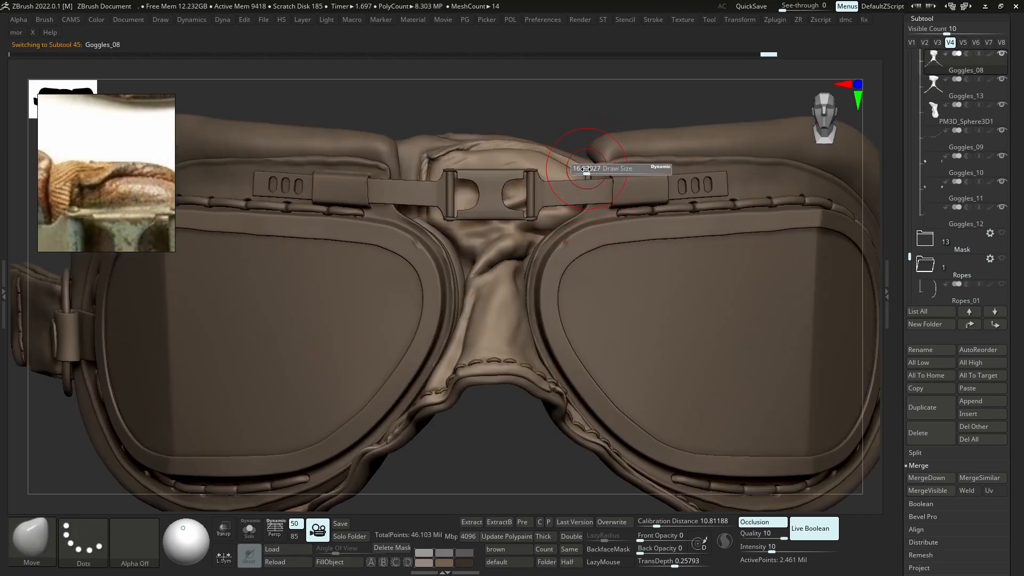
key("s")
mouse_move(598, 209)
right_mouse_down("ctrl")
mouse_move(578, 160)
mouse_move(602, 255)
right_mouse_up("ctrl")
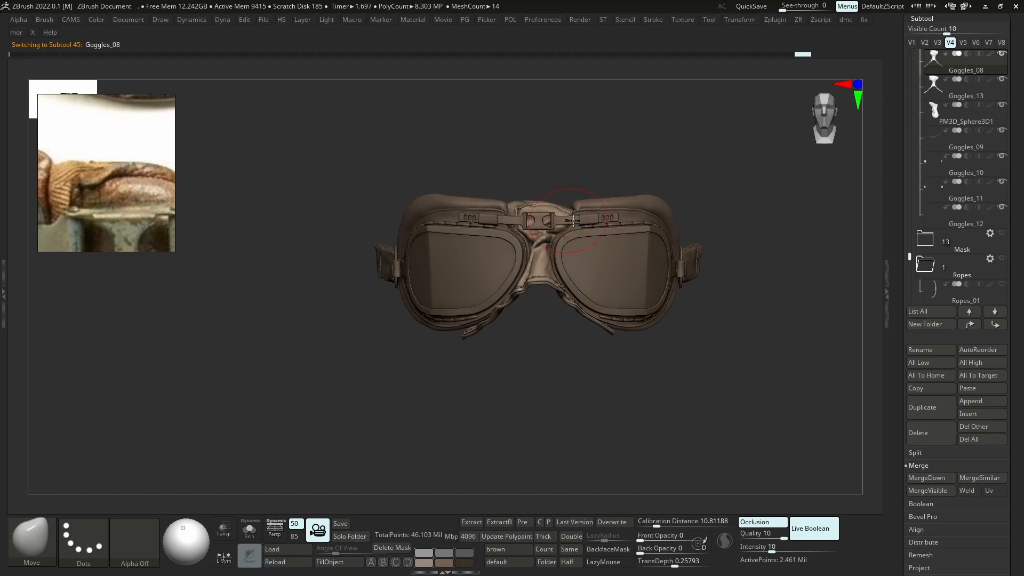
key("ctrl")
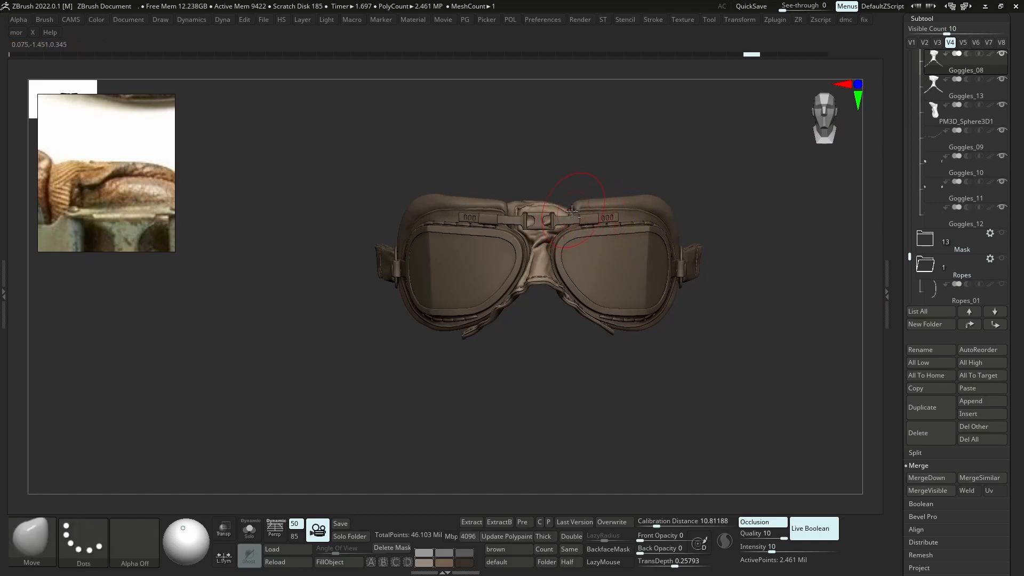
left_click(588, 224, "alt")
key("ctrl")
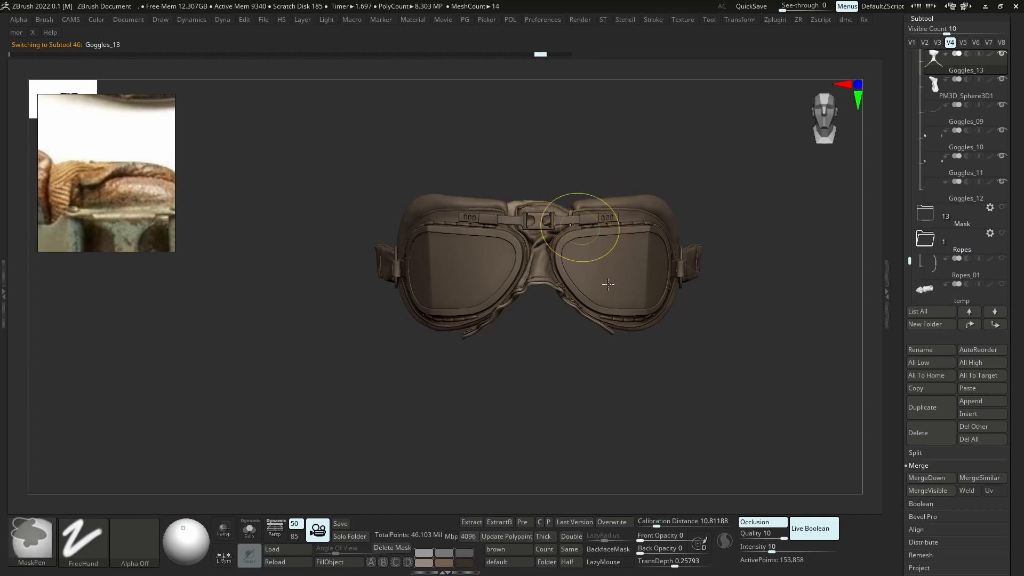
Select the Goggles_04 frame and adjust its upper inner corners beside the buckle with the Move brush
key("f")
left_click(578, 205, "alt")
key("s")
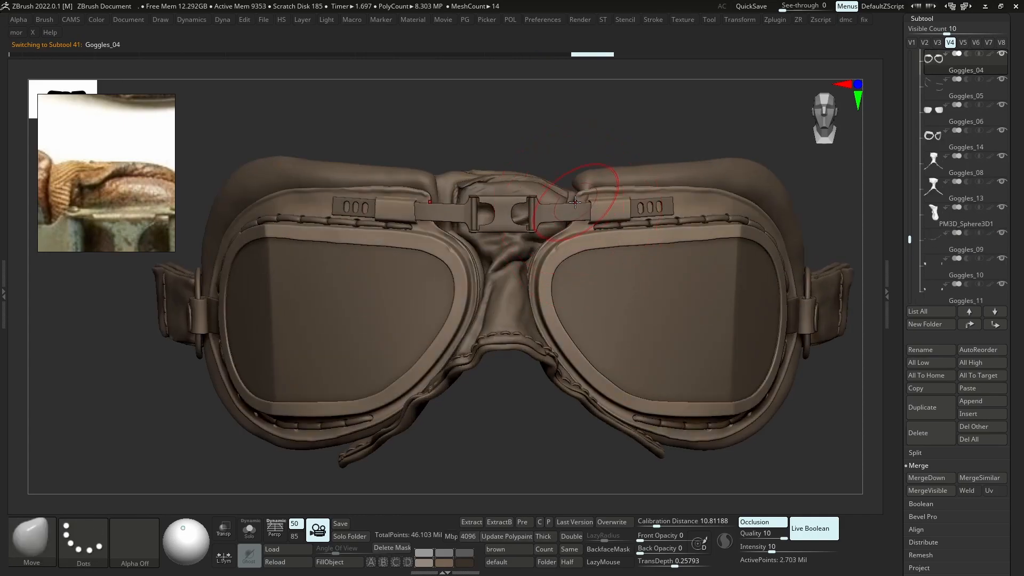
key("s")
mouse_move(579, 198)
left_mouse_down()
mouse_move(571, 199)
mouse_move(579, 205)
left_mouse_up()
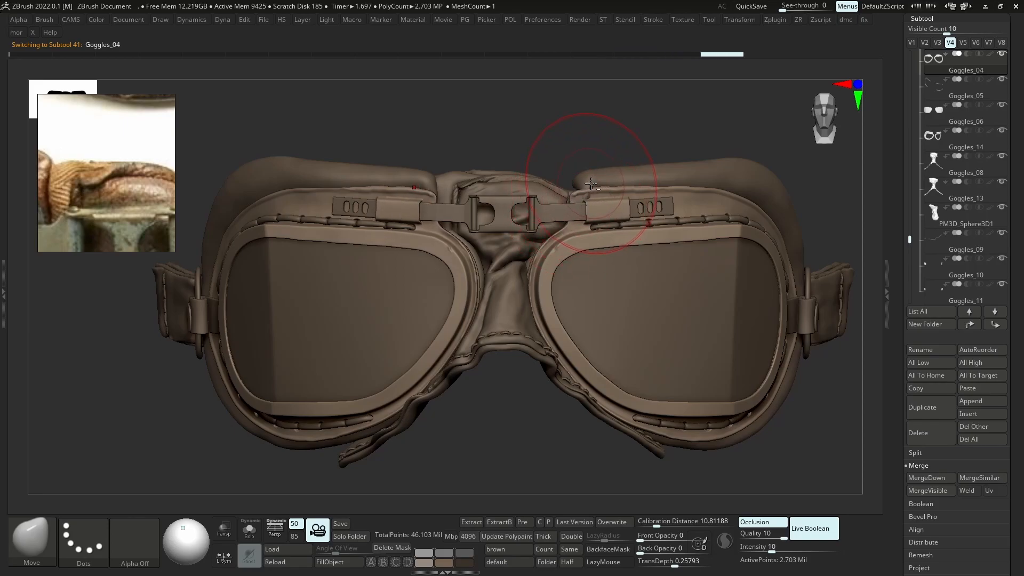
Select the Goggles_14 padding and refine its inner corner above the strap from an angled view with the Move brush
left_click(591, 184, "alt")
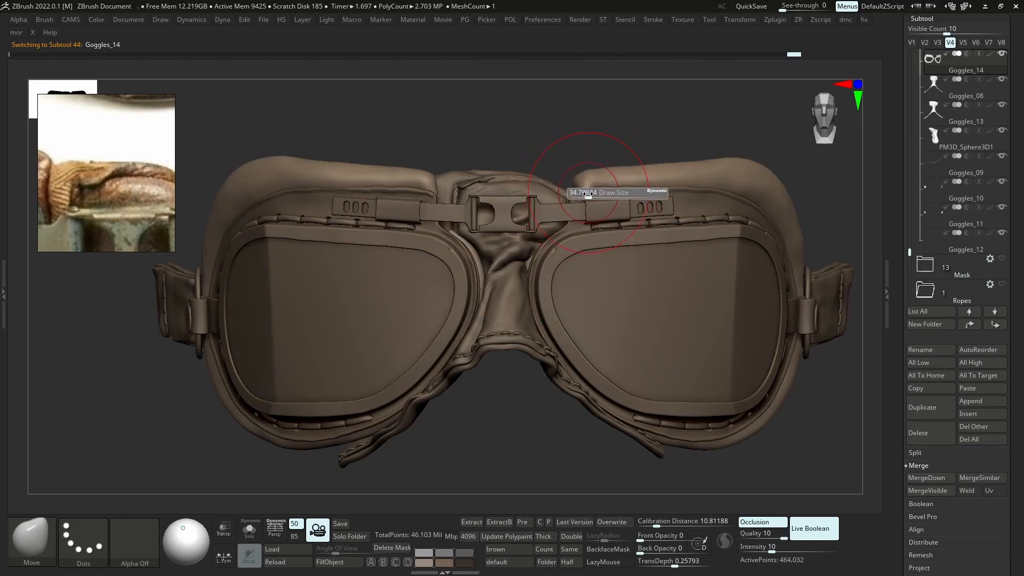
mouse_move(580, 197)
right_mouse_down()
mouse_move(688, 199)
mouse_move(578, 201)
right_mouse_up()
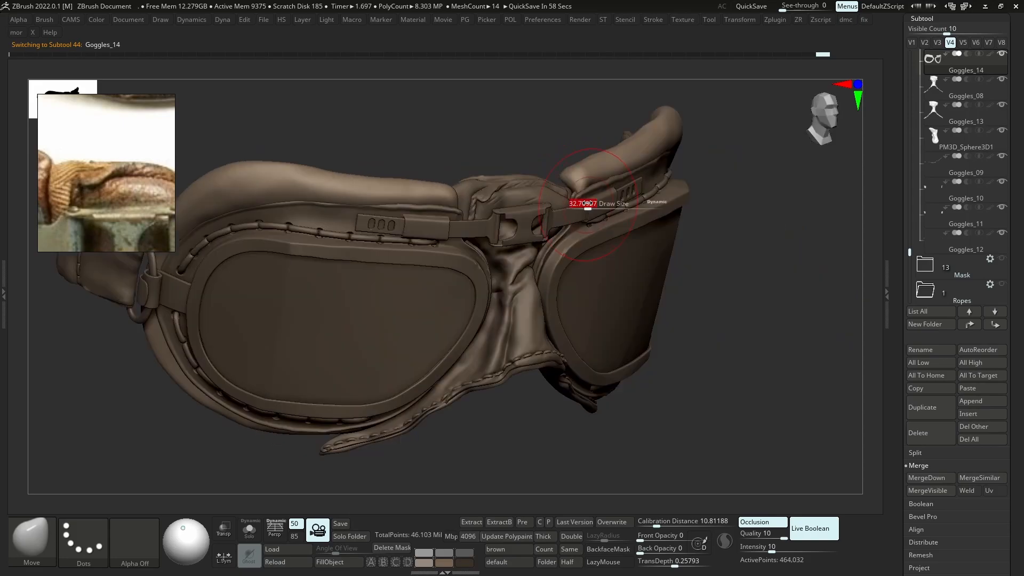
left_click_drag(573, 196, 577, 192)
right_click_drag(576, 189, 575, 224)
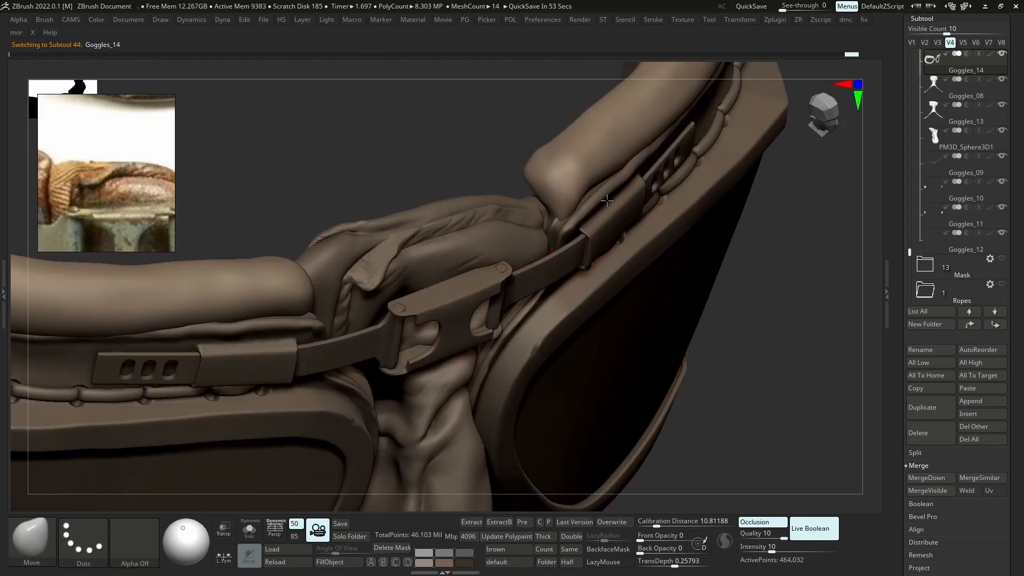
left_click_drag(624, 176, 617, 172)
mouse_move(605, 219)
right_mouse_down("ctrl")
mouse_move(592, 187)
mouse_move(585, 218)
right_mouse_up("ctrl")
right_click_drag(586, 218, 584, 239, "shift")
Select Goggles_04 and nudge its inner corners behind the buckle strap with the Move brush
left_click(566, 211, "alt")
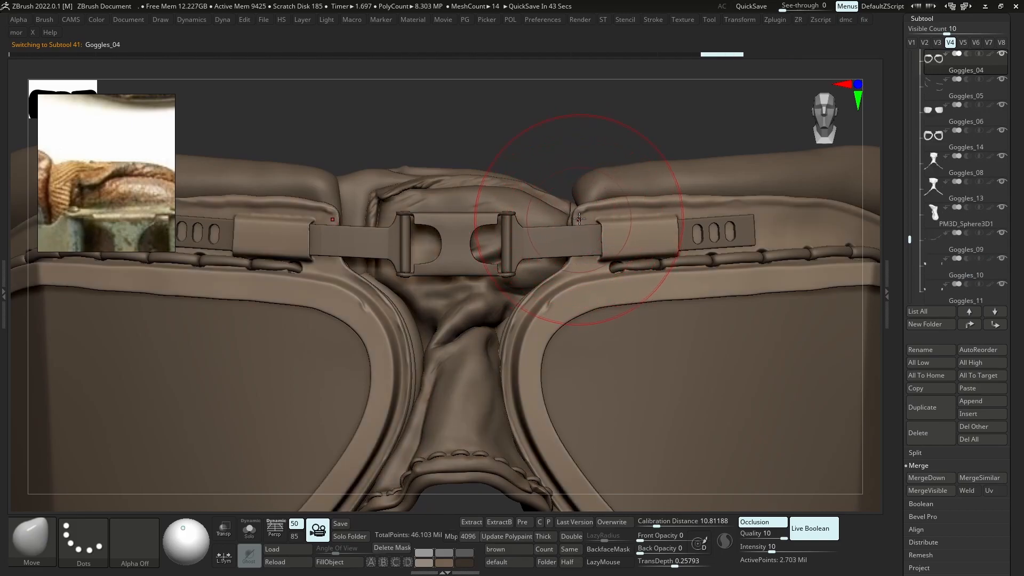
left_click_drag(580, 223, 571, 225)
right_click_drag(574, 233, 576, 176, "ctrl")
right_click_drag(576, 176, 644, 230, "ctrl")
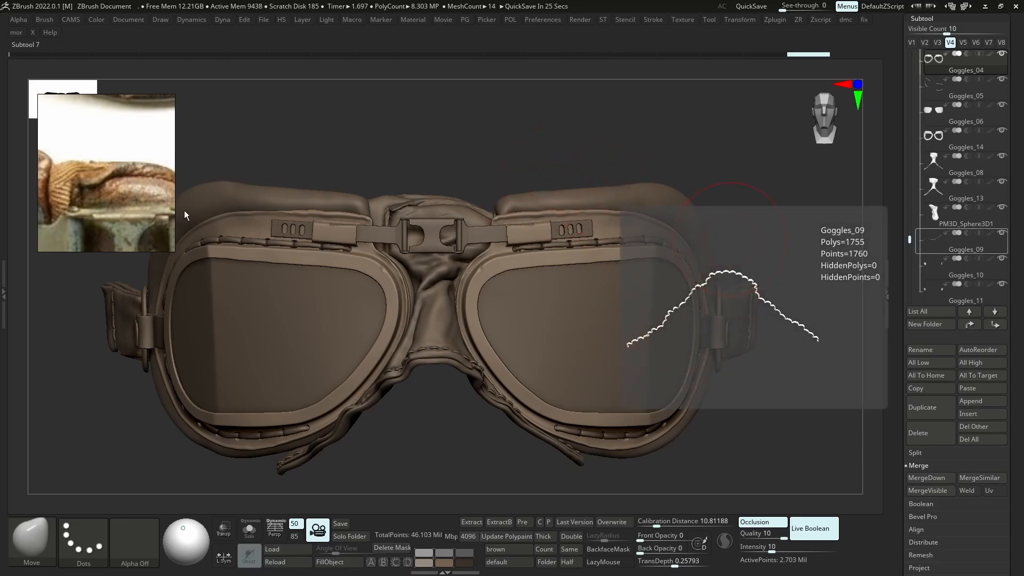
Enlarge the reference photo and examine a close-up of the frame's upper rim, strap adjuster and stitching
scroll(140, 219, "down", 4)
middle_click_drag(140, 219, 169, 175)
scroll(128, 188, "up", 3)
scroll(140, 180, "down", 2)
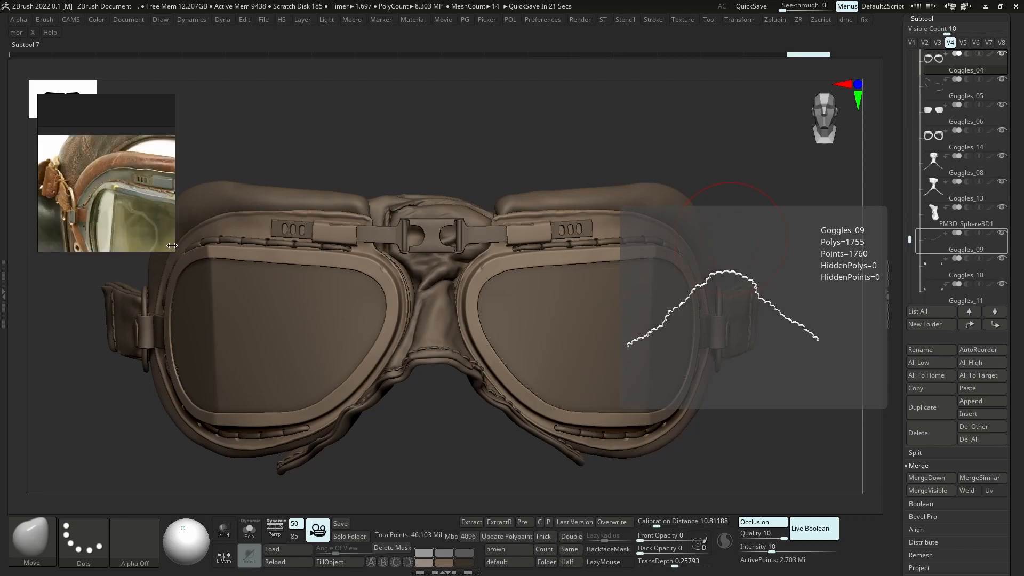
left_click_drag(172, 248, 268, 269)
scroll(205, 189, "up", 3)
middle_click_drag(203, 190, 129, 184)
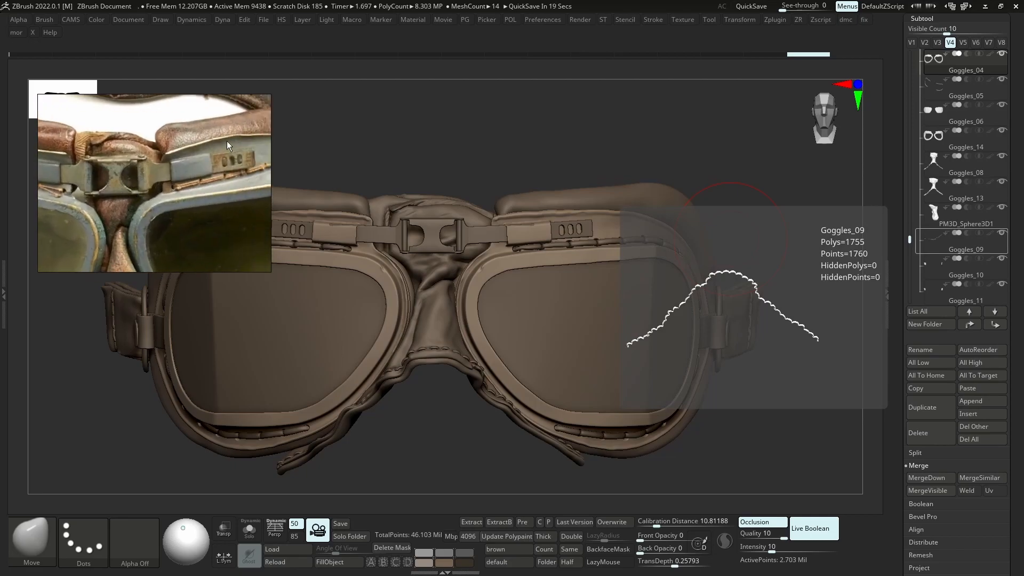
scroll(223, 141, "up", 4)
middle_click_drag(180, 141, 200, 131)
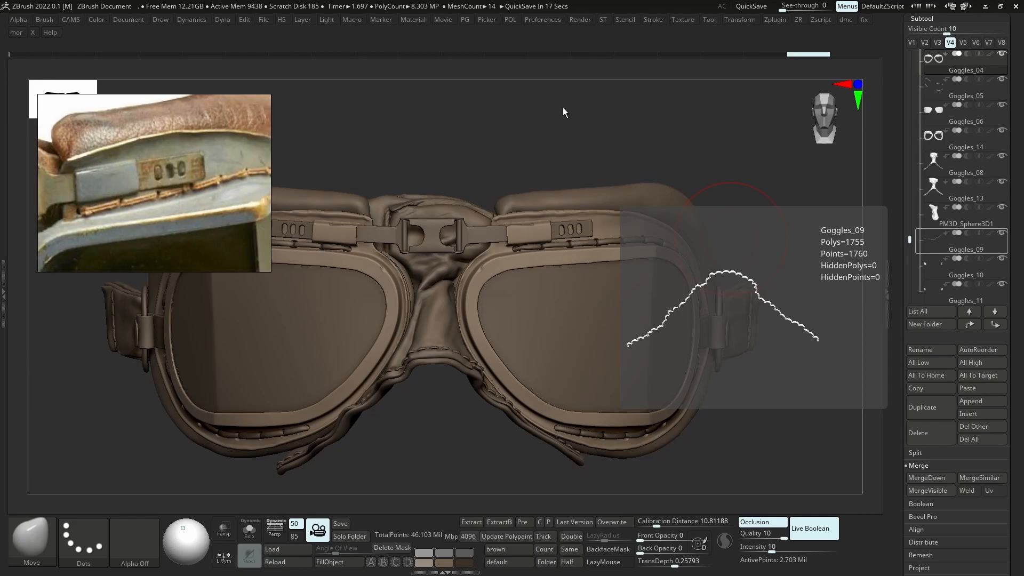
Sculpt trial creases along the upper rim of Goggles_04 with a smaller DamStandard brush at LazyRadius 64
right_click_drag(601, 210, 658, 227, "alt")
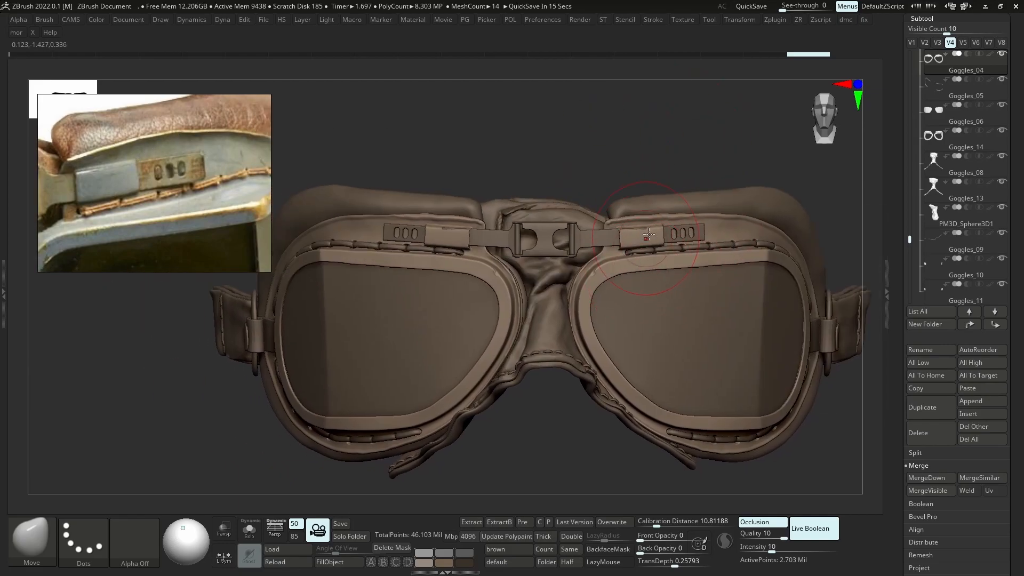
key("b")
key("d")
key("s")
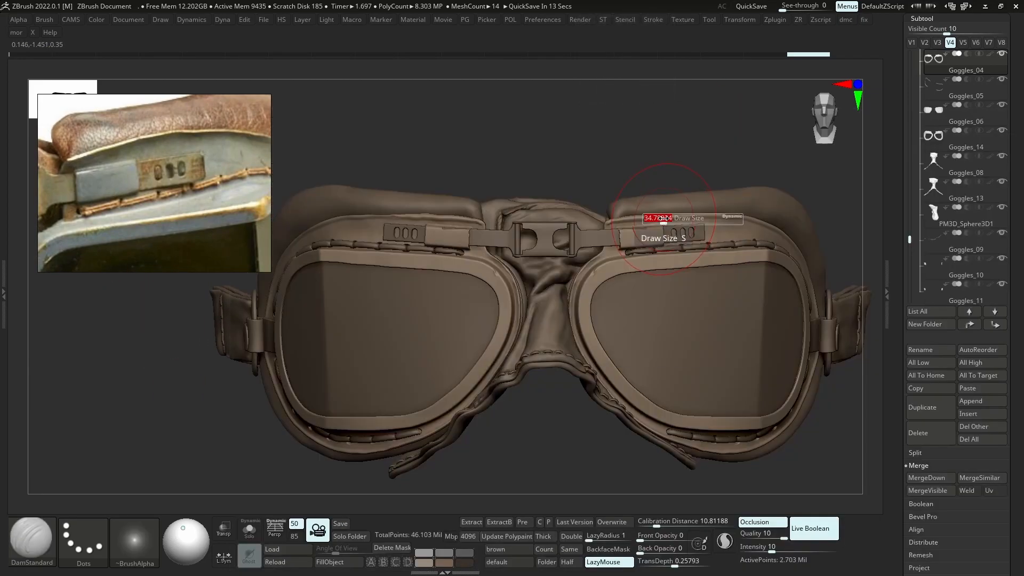
key("s")
left_click_drag(660, 226, 650, 226)
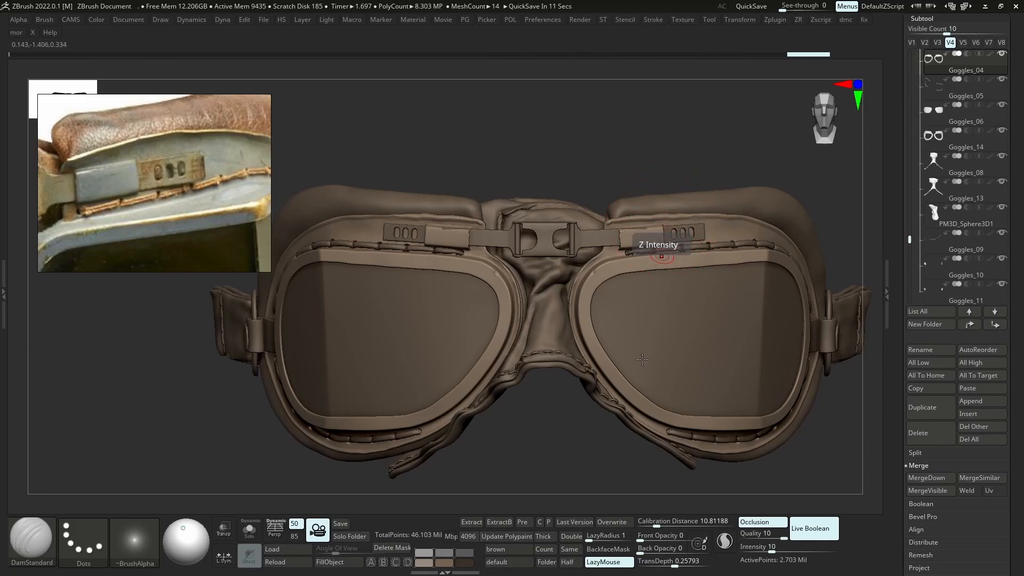
left_click(612, 538)
right_click_drag(630, 213, 588, 219, "alt")
mouse_move(567, 226)
left_mouse_down()
mouse_move(666, 222)
mouse_move(587, 225)
left_mouse_up()
left_click_drag(656, 221, 689, 223)
key("u")
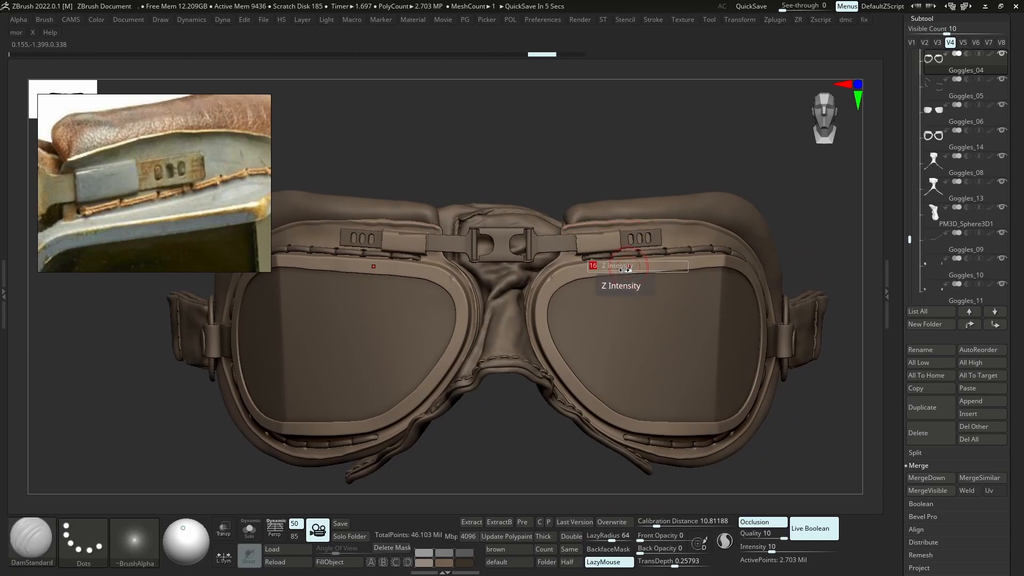
Add a new sculpt layer to Goggles_04 and carve along its upper rim with the DamStandard brush
scroll(982, 310, "down", 5)
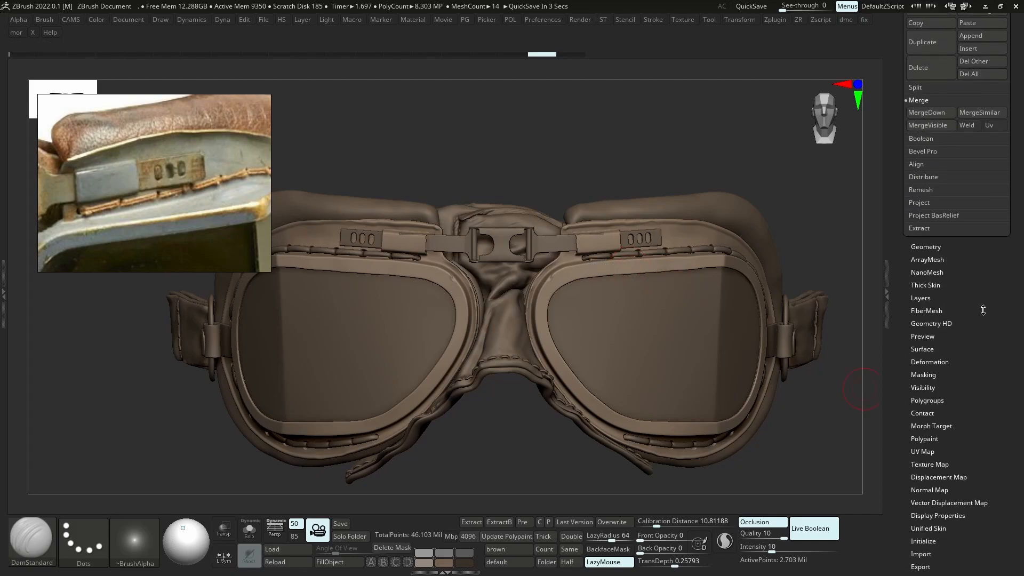
left_click(920, 298)
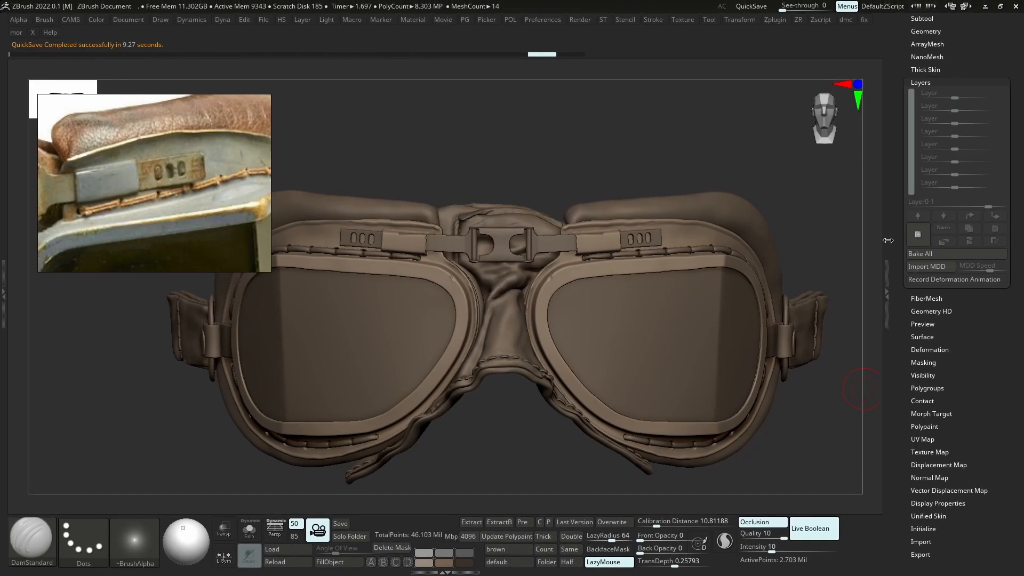
left_click(919, 234)
key("alt+s")
mouse_move(616, 229)
left_mouse_down()
mouse_move(576, 227)
mouse_move(699, 219)
mouse_move(712, 231)
left_mouse_up()
key("alt+s")
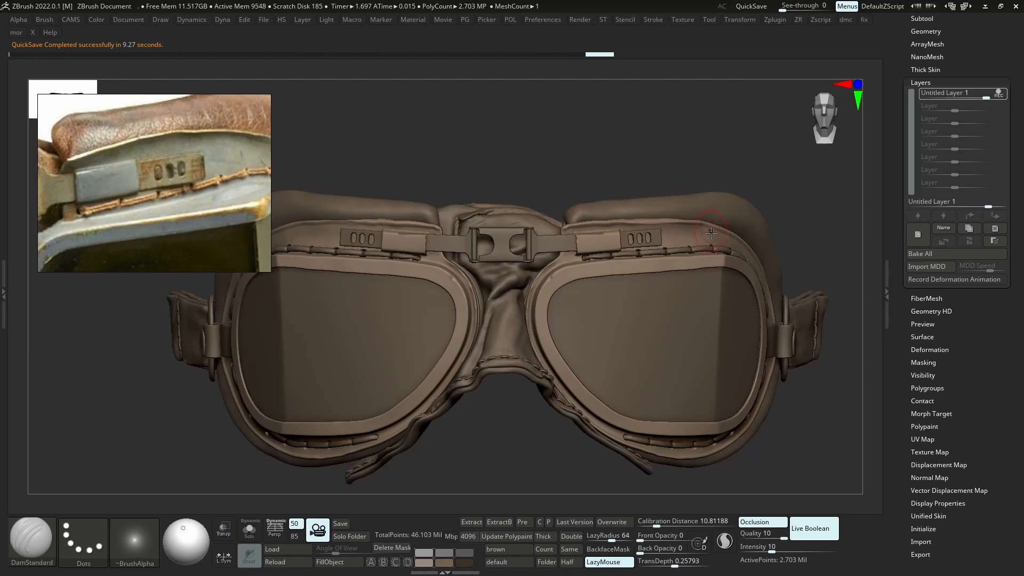
Undo the last crease and carve longer DamStandard lines along the upper rim of Goggles_04 above both lenses
key("ctrl+z")
left_click_drag(597, 223, 701, 220)
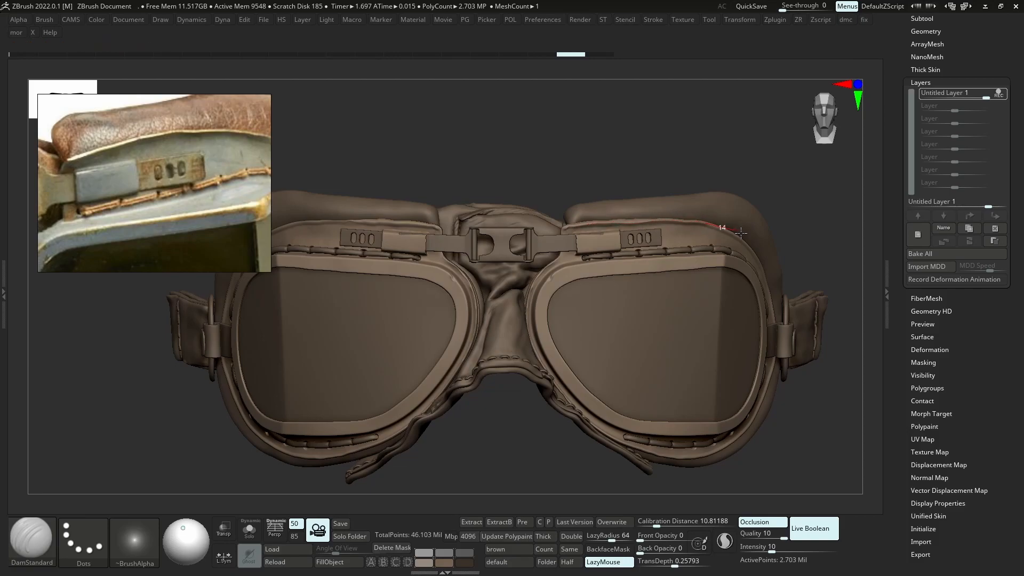
left_click_drag(778, 275, 779, 276)
right_click_drag(677, 275, 686, 229, "ctrl")
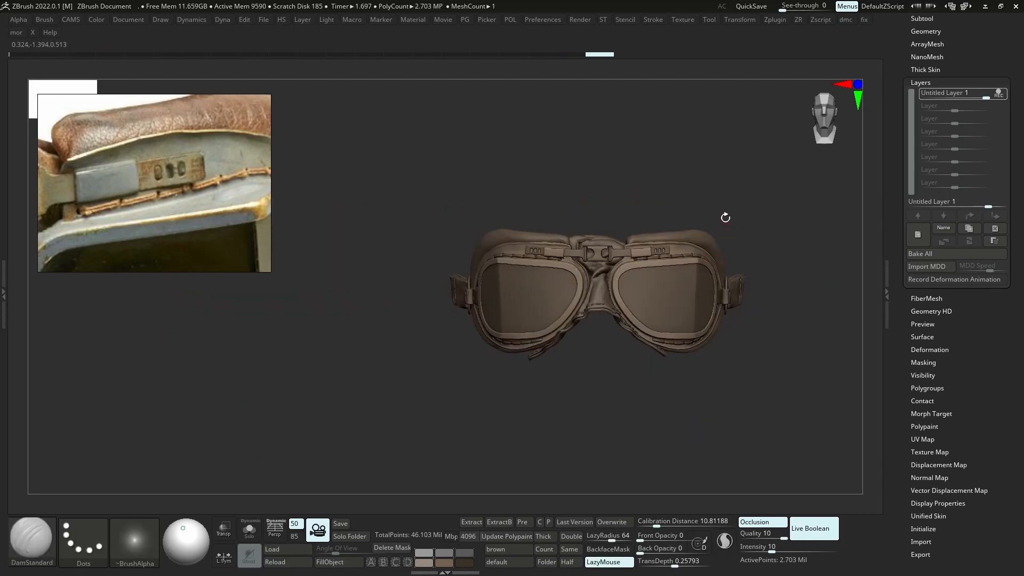
scroll(153, 183, "down", 3)
mouse_move(635, 165)
right_mouse_down("ctrl")
mouse_move(568, 346)
mouse_move(589, 229)
right_mouse_up("ctrl")
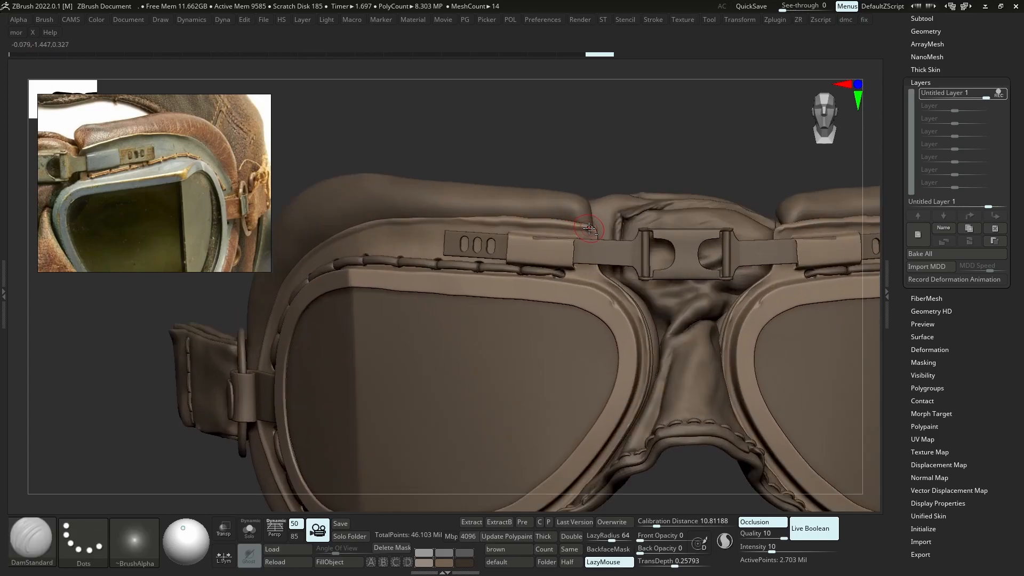
mouse_move(561, 222)
left_mouse_down()
mouse_move(376, 221)
mouse_move(296, 254)
mouse_move(275, 293)
left_mouse_up()
key("f")
left_click_drag(530, 217, 633, 221)
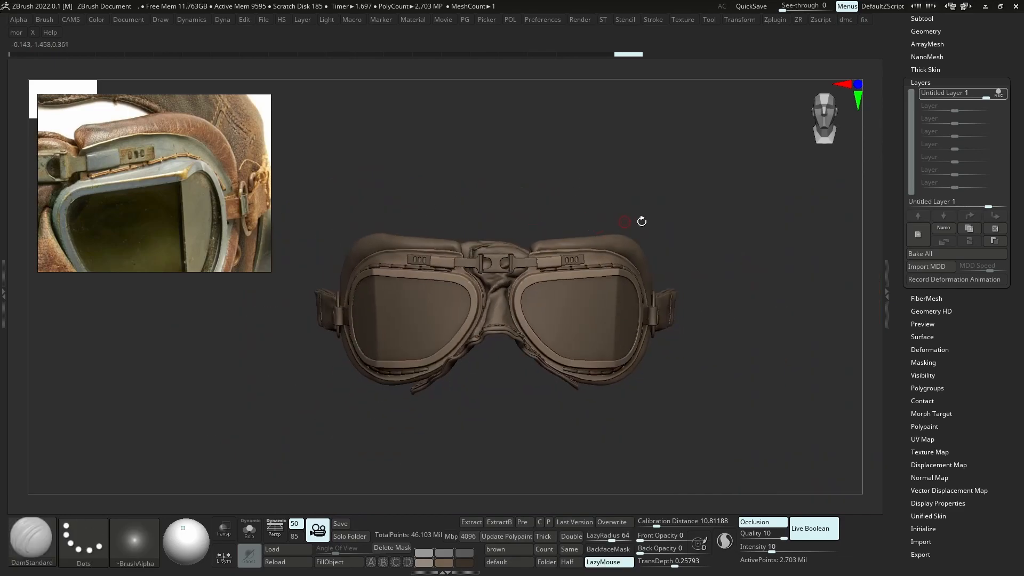
Vary the sculpt layer's intensity on Goggles_04, leaving it at 0.99939, and add a second sculpt layer
left_click_drag(987, 205, 987, 207)
left_click(919, 238)
right_click_drag(590, 249, 717, 361, "ctrl")
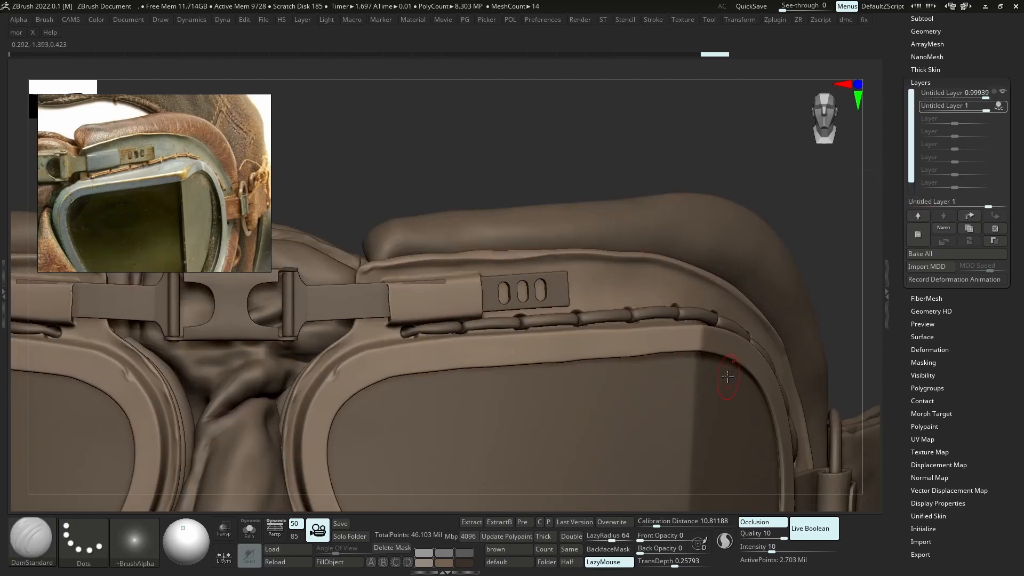
Isolate Goggles_04 and carve fine creases along the right lens's upper rim above the adjuster, using DamStandard at LazyRadius 1
key("b")
key("d")
key("s")
right_click_drag(468, 295, 559, 223)
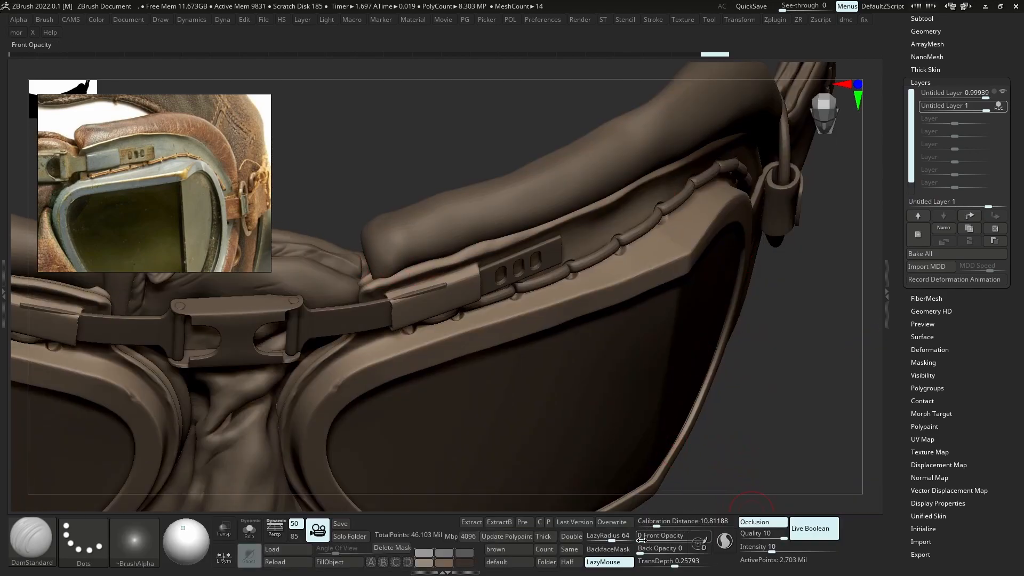
left_click(608, 536)
type("10")
left_click_drag(397, 270, 501, 239)
left_click_drag(608, 537, 578, 536)
key("alt+s")
left_click_drag(464, 254, 485, 247)
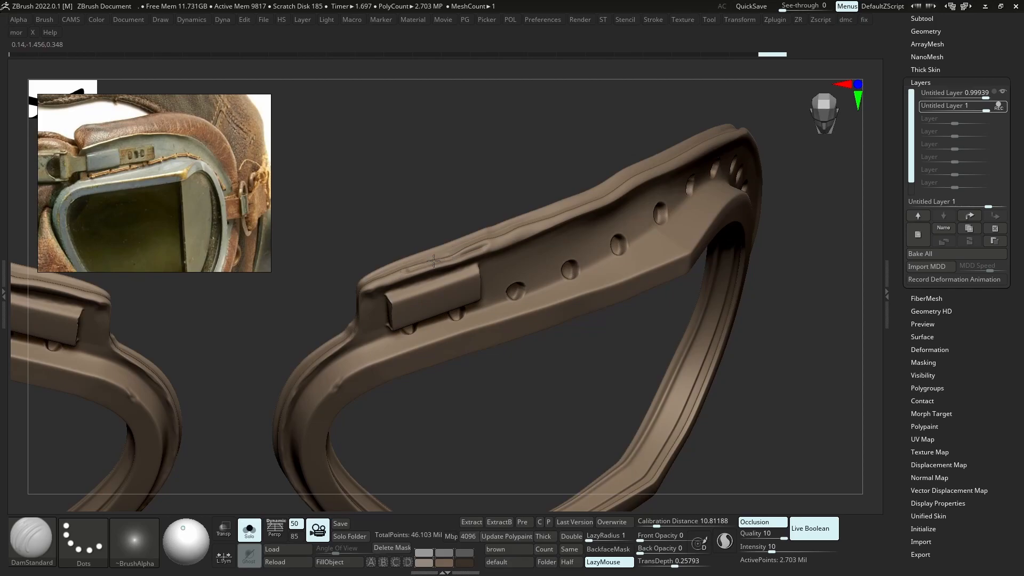
left_click_drag(375, 283, 476, 250)
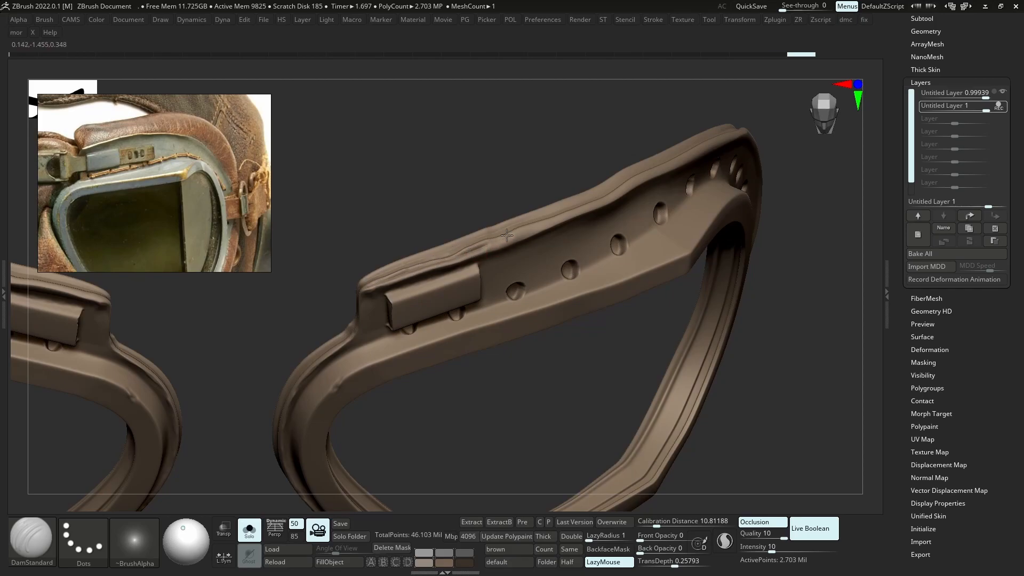
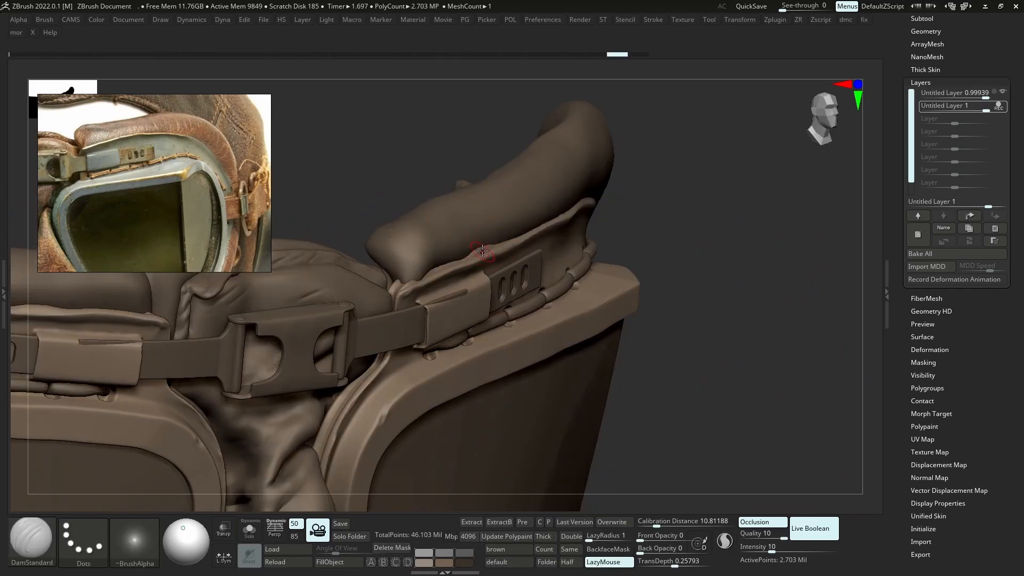
Carve matching fine creases along the left lens's upper rim with Goggles_04 isolated, and restore the other subtools
key("alt+s")
mouse_move(483, 248)
left_mouse_down()
mouse_move(468, 255)
mouse_move(488, 241)
left_mouse_up()
right_click_drag(503, 235, 821, 197, "alt")
mouse_move(299, 256)
right_mouse_down("alt")
mouse_move(409, 317)
mouse_move(408, 308)
right_mouse_up("alt")
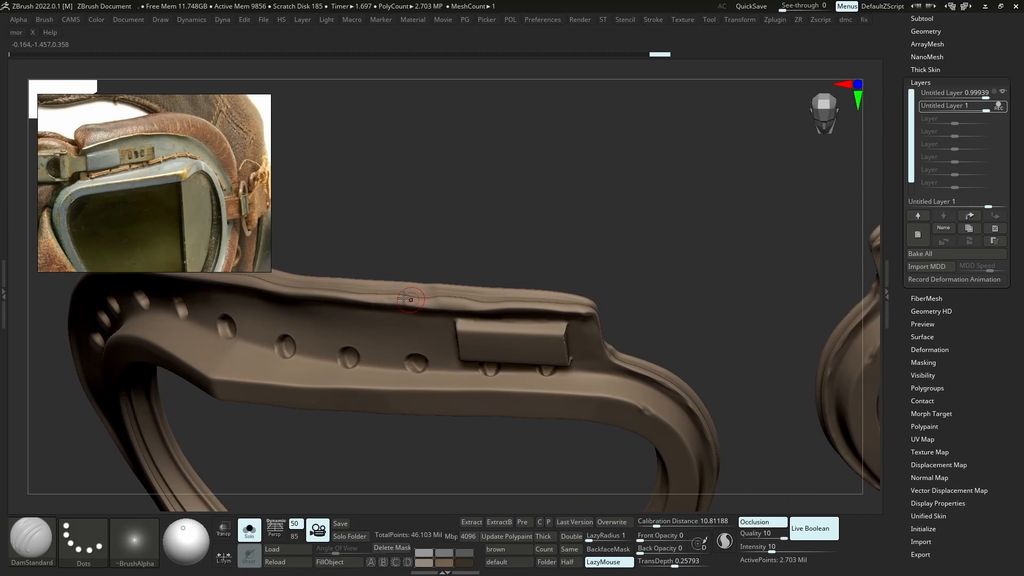
left_click_drag(407, 298, 514, 302)
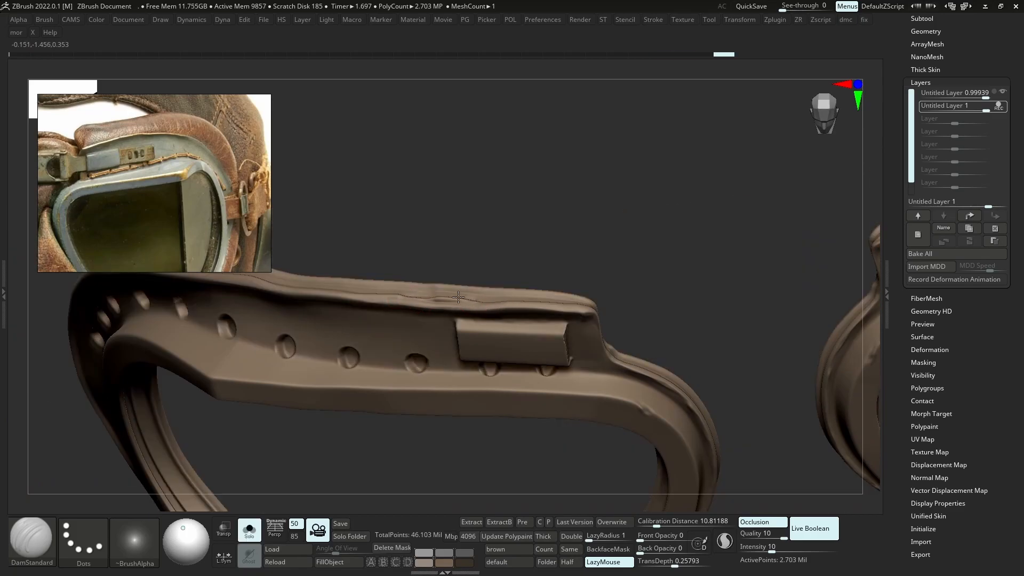
left_click_drag(377, 291, 390, 295)
left_click_drag(303, 281, 344, 293)
right_click_drag(345, 294, 501, 310, "alt")
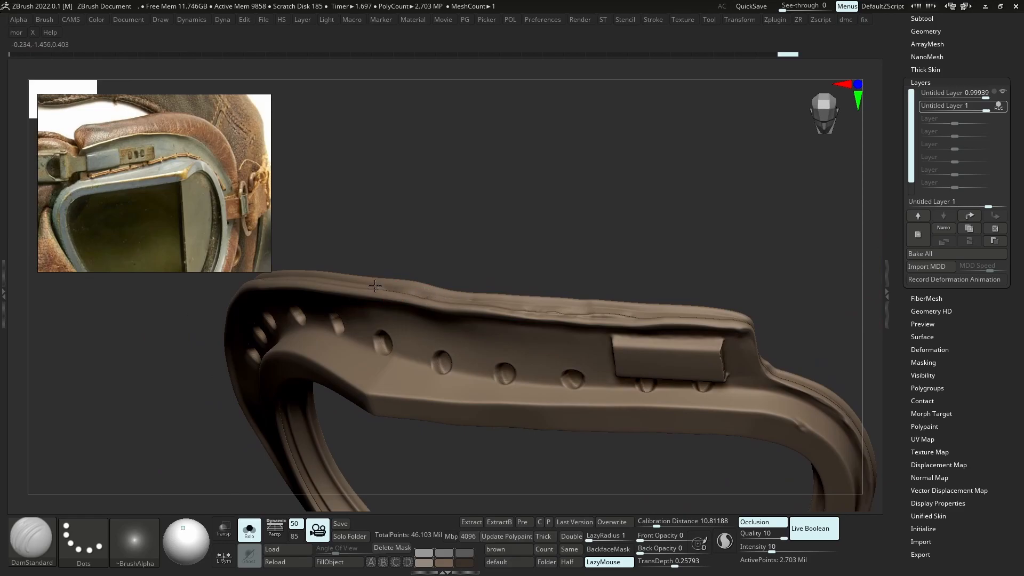
left_click_drag(390, 293, 417, 298)
key("alt+s")
Select the Goggles_14 padding and push its lower edge against the left lens's upper rim with the Move brush
left_click(483, 288, "alt")
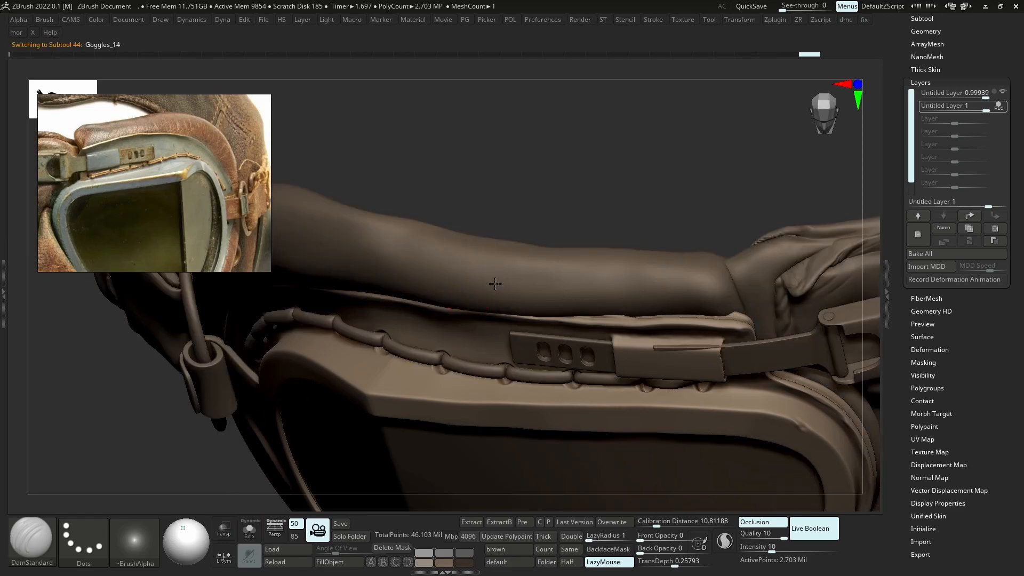
key("b")
key("m")
key("v")
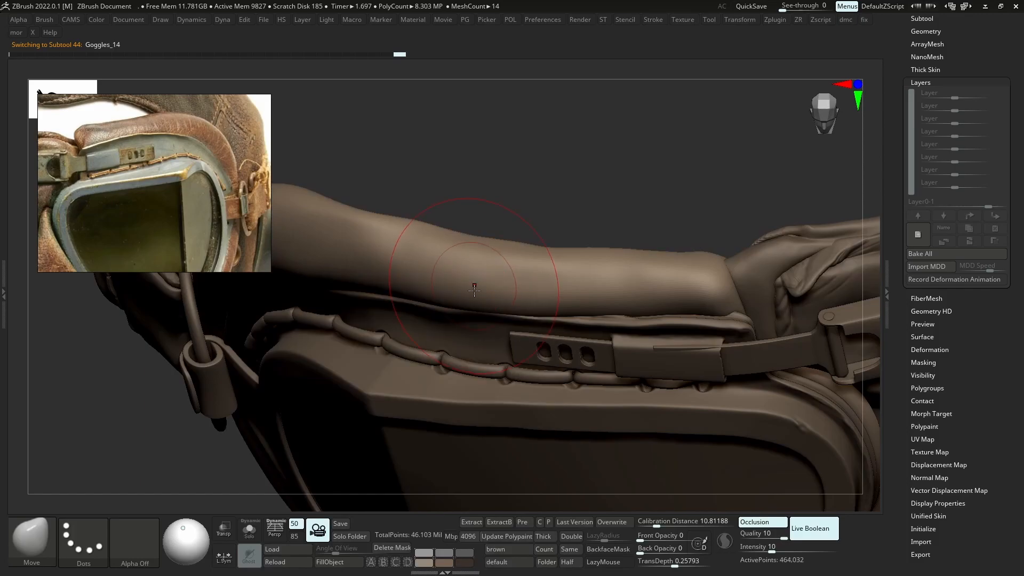
left_click_drag(481, 313, 532, 319)
left_click_drag(432, 305, 431, 310)
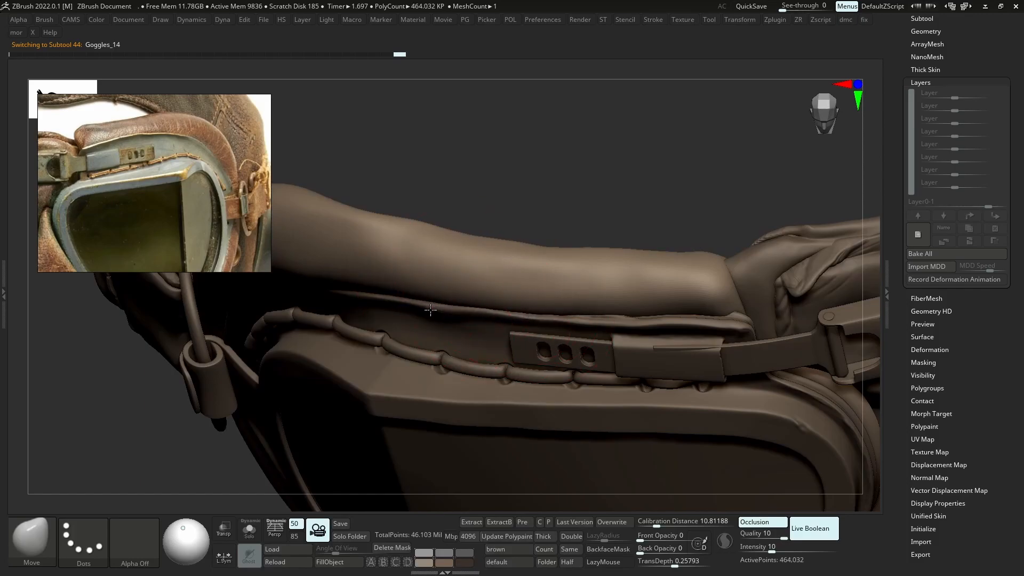
right_click_drag(453, 311, 498, 314, "ctrl")
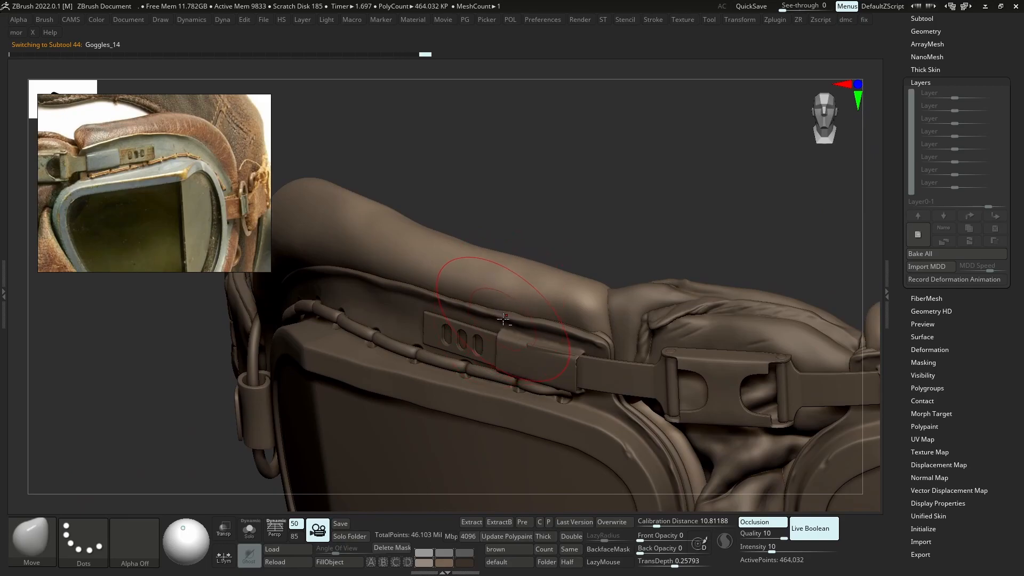
Return to Goggles_04 and carve and raise small creases on the left upper rim with a smaller DamStandard brush
left_click(504, 321, "alt")
key("b")
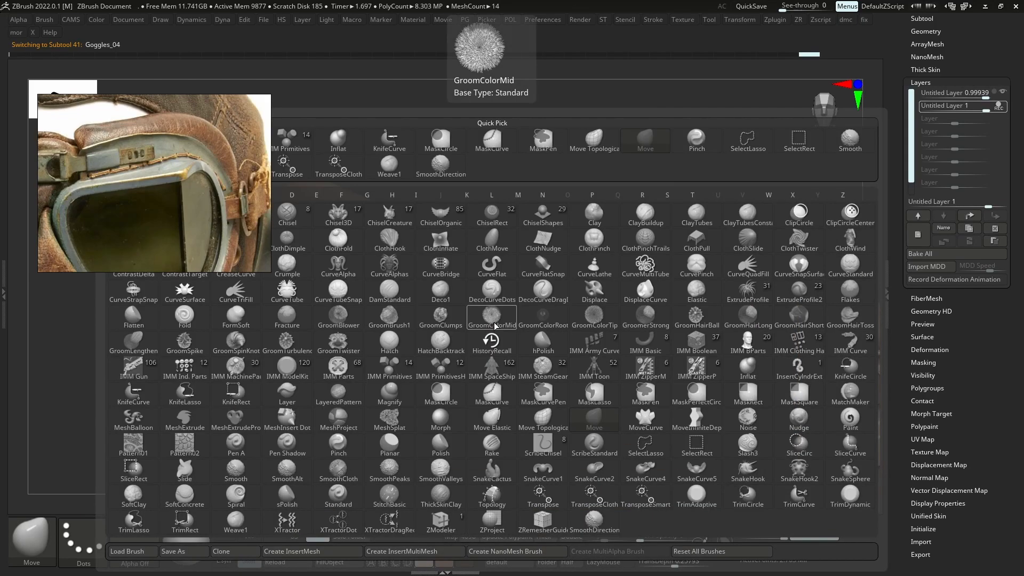
key("d")
key("s")
key("space")
right_click_drag(498, 319, 502, 316, "ctrl")
key("s")
left_click_drag(501, 315, 496, 315)
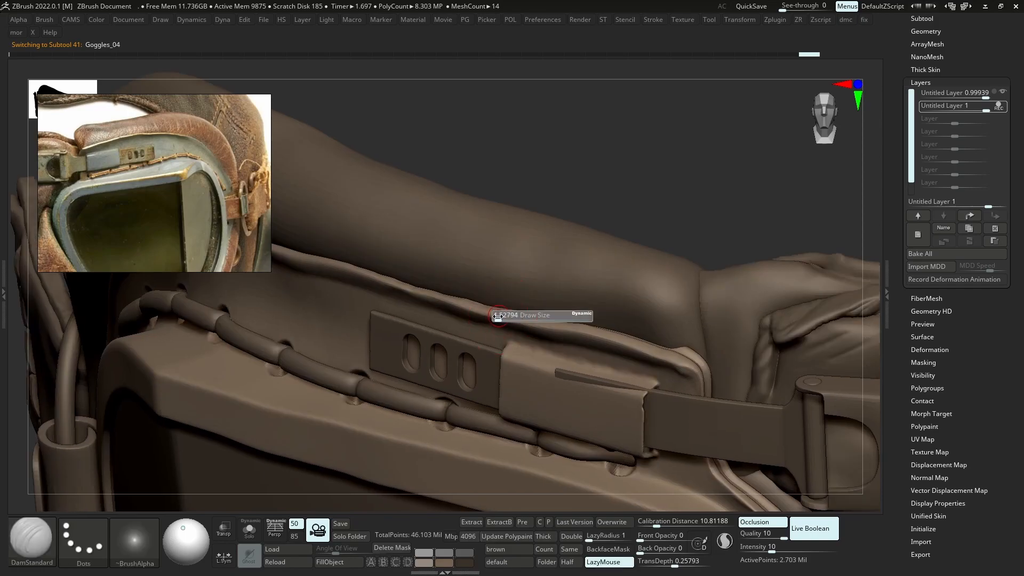
right_click_drag(486, 305, 490, 333)
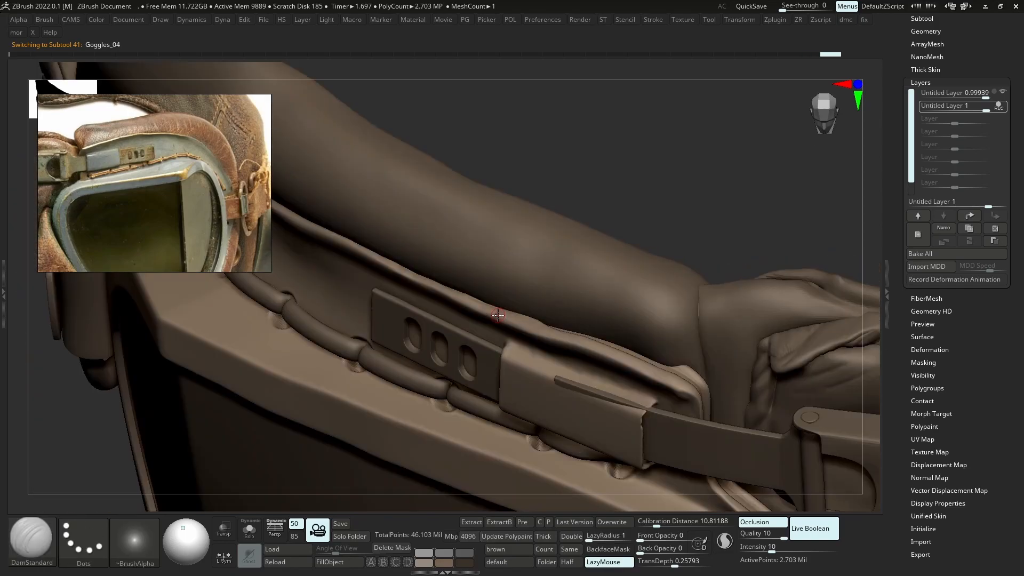
left_click_drag(479, 299, 507, 309, "alt")
mouse_move(574, 340)
left_mouse_down()
mouse_move(599, 345)
mouse_move(506, 316)
left_mouse_up()
Carve small DamStandard creases along the right lens's upper rim, from the inner corner past the strap adjuster
mouse_move(514, 338)
right_mouse_down()
mouse_move(547, 274)
mouse_move(576, 283)
mouse_move(498, 210)
mouse_move(578, 226)
right_mouse_up()
right_click_drag(567, 299, 544, 368, "ctrl")
right_click_drag(520, 273, 522, 347)
key("alt+s")
mouse_move(523, 347)
right_mouse_down("ctrl")
mouse_move(522, 403)
mouse_move(470, 312)
right_mouse_up("ctrl")
key("alt+s")
left_click_drag(426, 328, 482, 306)
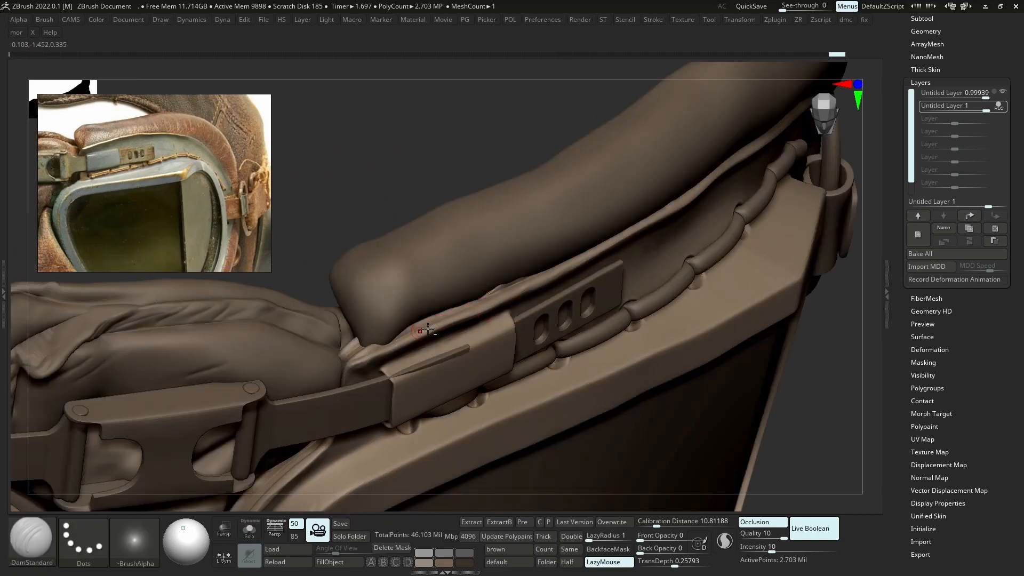
left_click_drag(376, 352, 566, 265)
Fit the Goggles_14 padding's lower edge to the right lens's upper rim with the Move brush
left_click(504, 267, "alt")
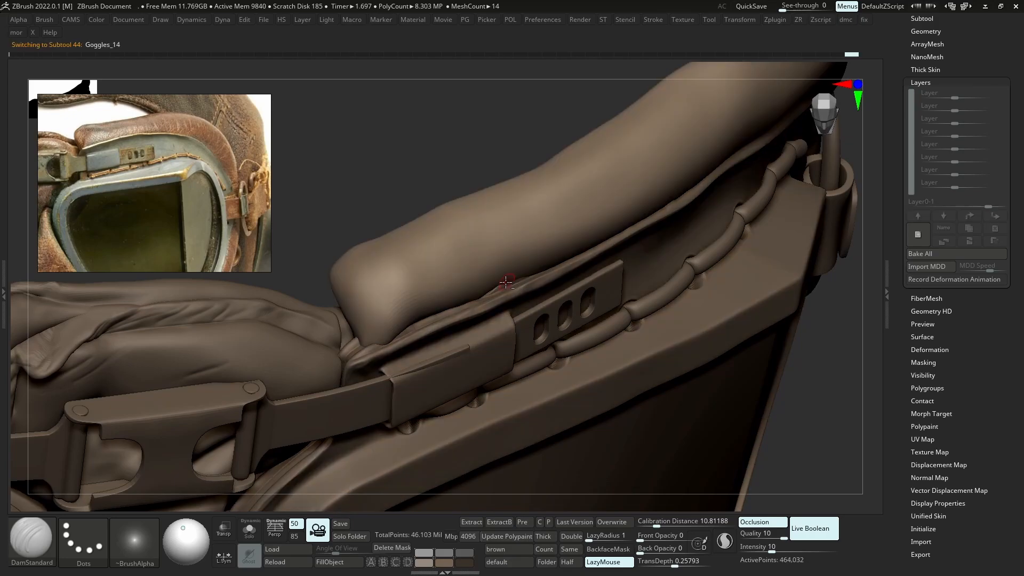
key("b")
key("m")
key("v")
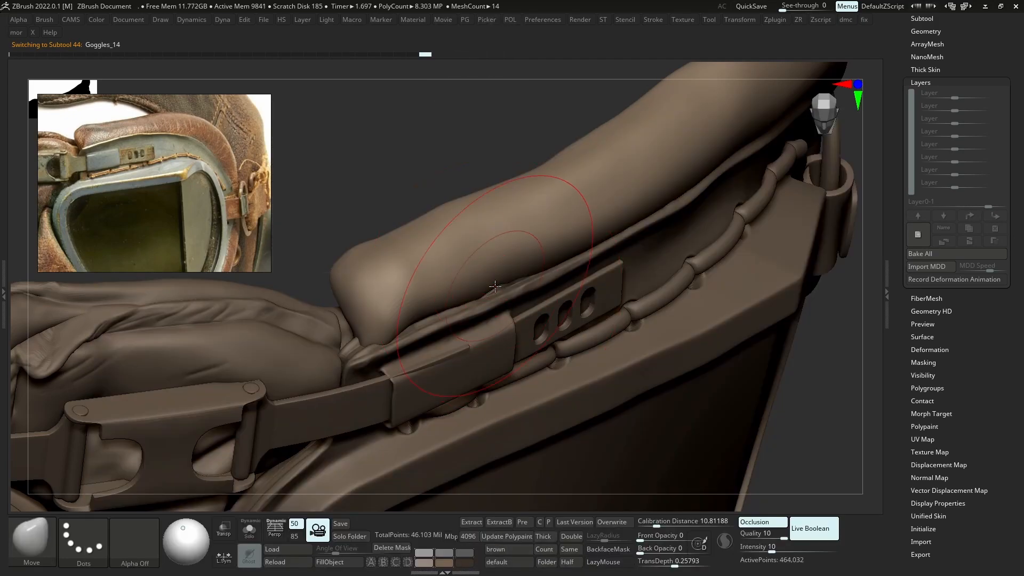
left_click_drag(476, 304, 423, 332)
mouse_move(514, 286)
right_mouse_down("ctrl")
mouse_move(525, 320)
mouse_move(553, 297)
mouse_move(582, 308)
mouse_move(629, 174)
right_mouse_up("ctrl")
Merge the two sculpt layers of Goggles_04 and toggle the merged layer to compare the rim with and without creases
left_click(584, 307, "alt")
right_click_drag(761, 207, 854, 168, "ctrl")
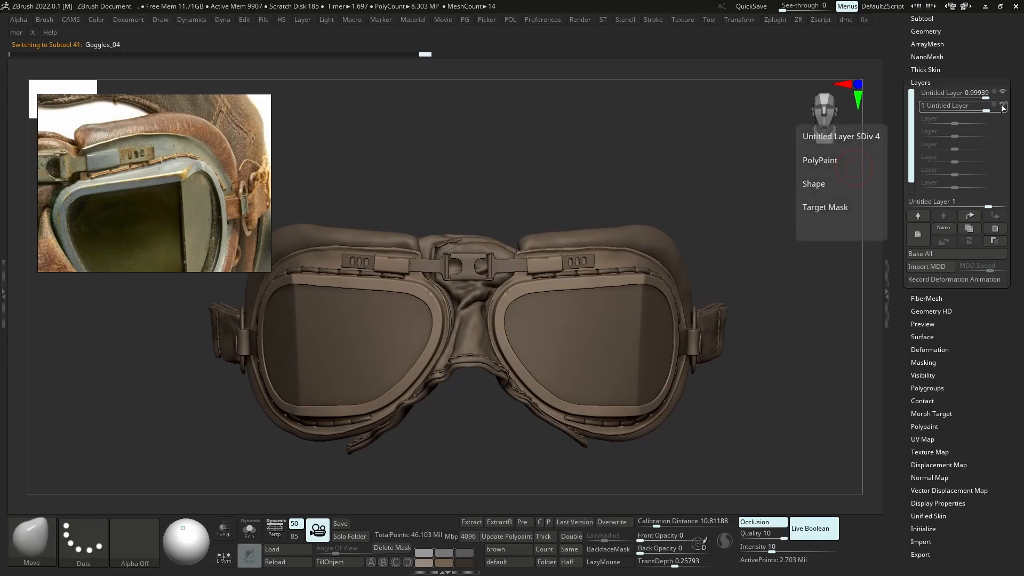
left_click(968, 93)
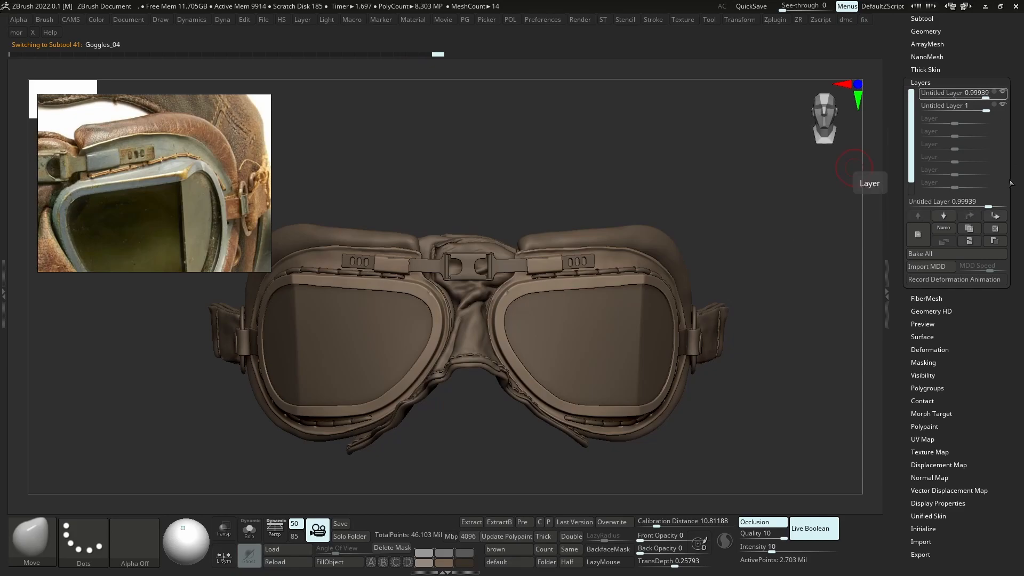
left_click(967, 242)
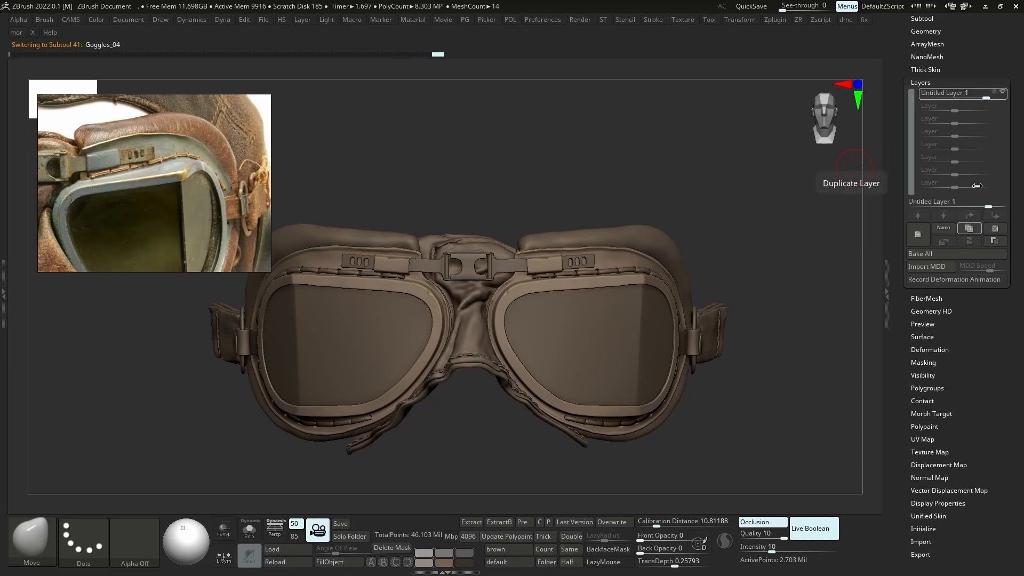
left_click(1004, 93)
right_click_drag(815, 235, 766, 199, "ctrl")
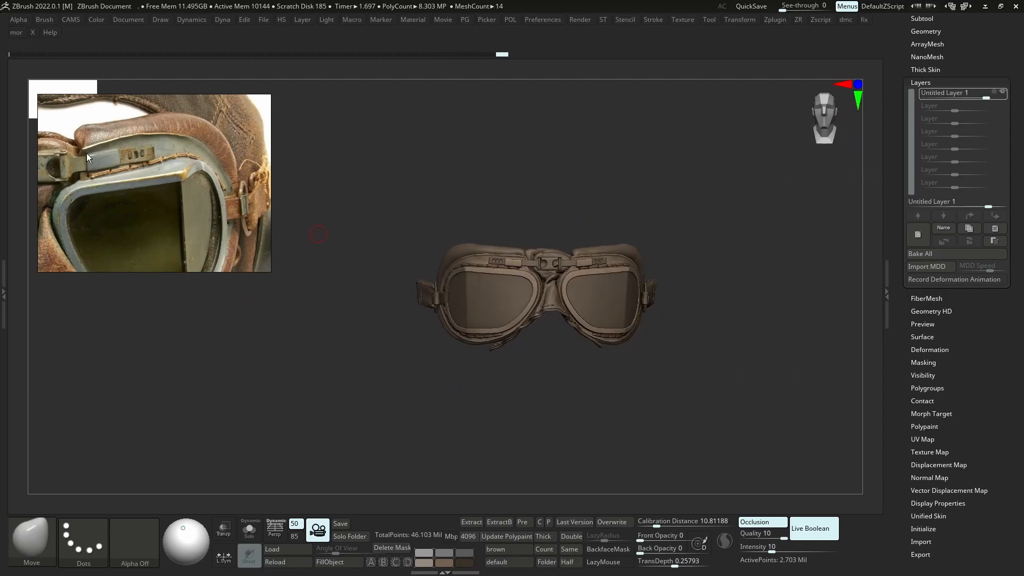
right_click_drag(797, 198, 870, 223, "ctrl")
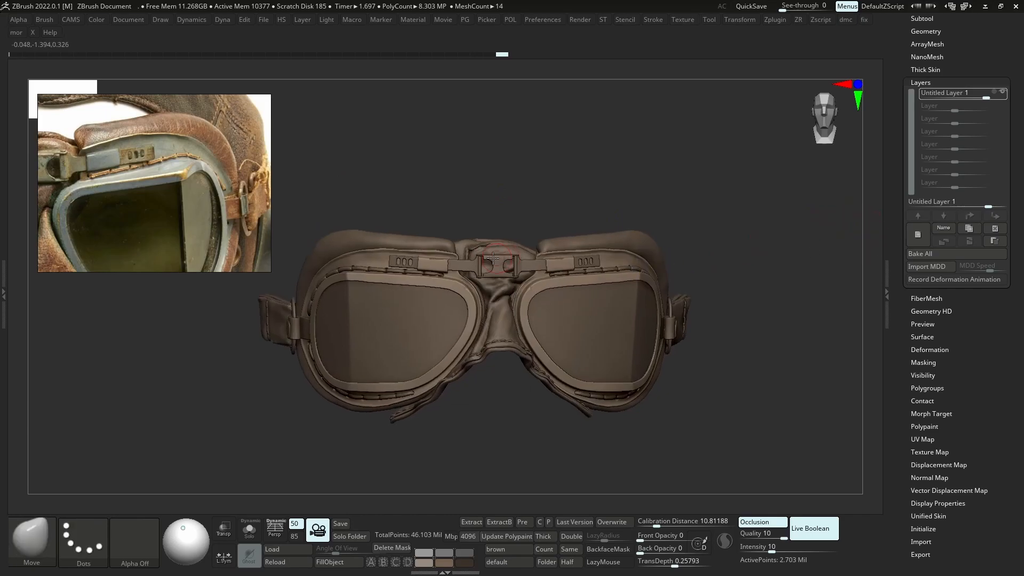
Add a new sculpt layer to Goggles_04 and carve DamStandard creases along the left lens's outer upper rim
left_click(917, 234)
right_click_drag(341, 256, 513, 249, "alt")
key("b")
key("d")
key("s")
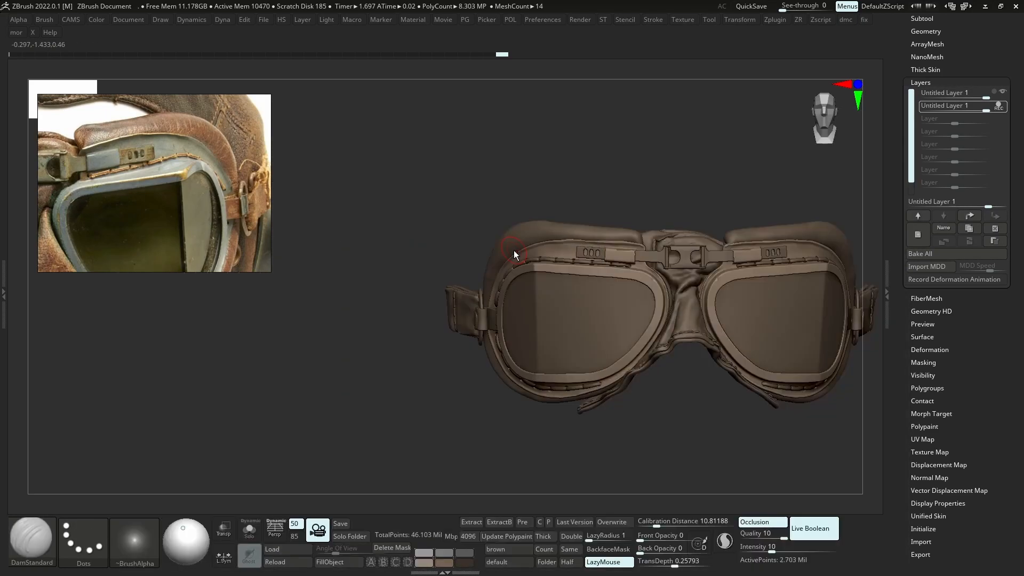
right_click_drag(528, 217, 513, 249, "ctrl")
mouse_move(583, 239)
left_mouse_down()
mouse_move(521, 243)
mouse_move(531, 242)
left_mouse_up()
left_click_drag(488, 267, 519, 254)
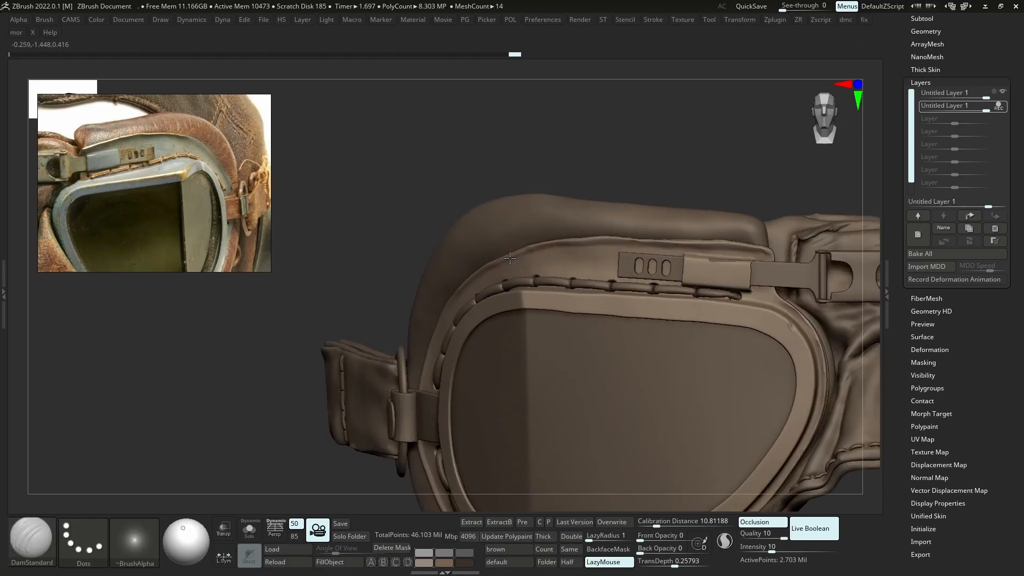
left_click_drag(592, 249, 487, 262)
Extend the creases down the outer corner of the left lens's rim toward the side strap
right_click_drag(540, 240, 465, 278)
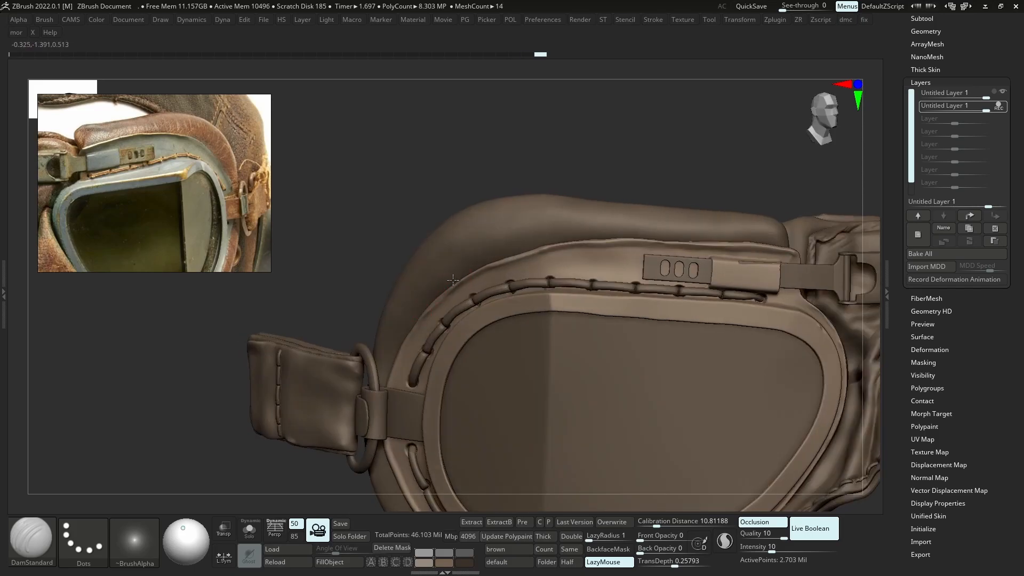
left_click_drag(423, 308, 448, 284)
mouse_move(449, 298)
right_mouse_down("ctrl")
mouse_move(499, 257)
mouse_move(555, 233)
mouse_move(523, 215)
right_mouse_up("ctrl")
right_click_drag(521, 307, 493, 283, "alt")
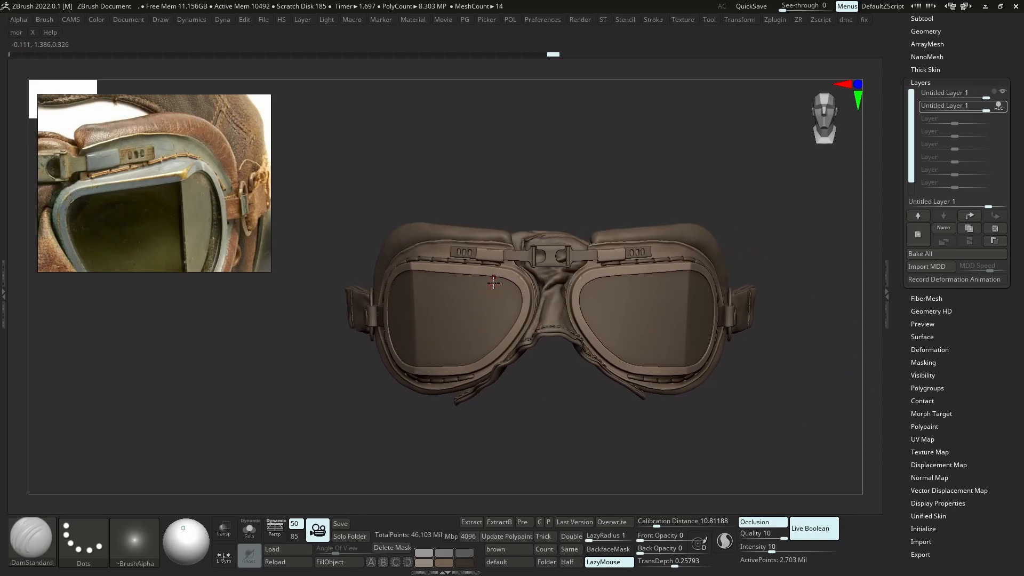
key("shift")
right_click_drag(533, 351, 524, 312, "ctrl")
mouse_move(524, 313)
left_mouse_down()
mouse_move(531, 309)
mouse_move(519, 319)
mouse_move(532, 298)
left_mouse_up()
key("b")
key("m")
key("v")
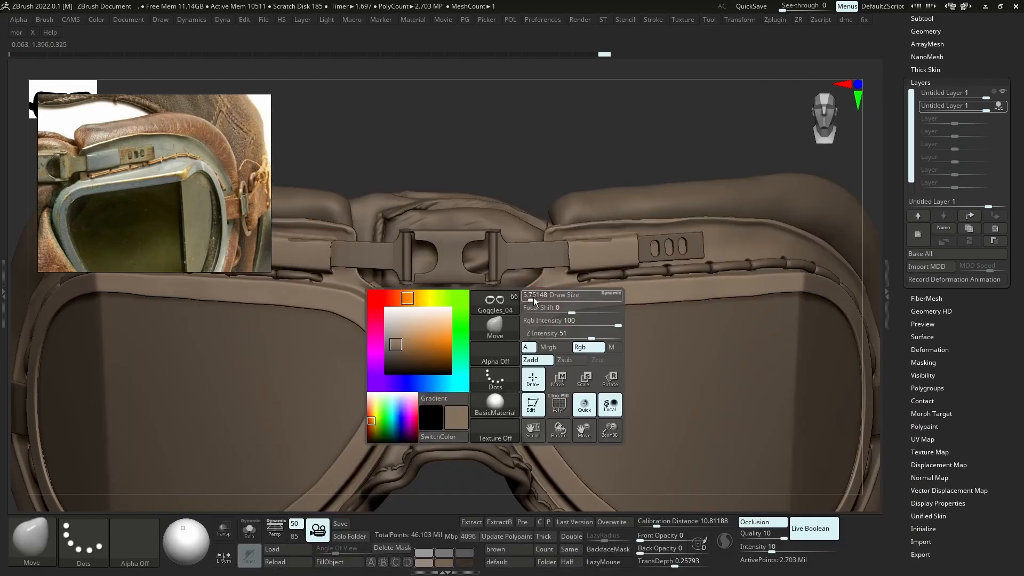
right_click_drag(530, 308, 537, 348, "ctrl")
key("b")
key("d")
key("s")
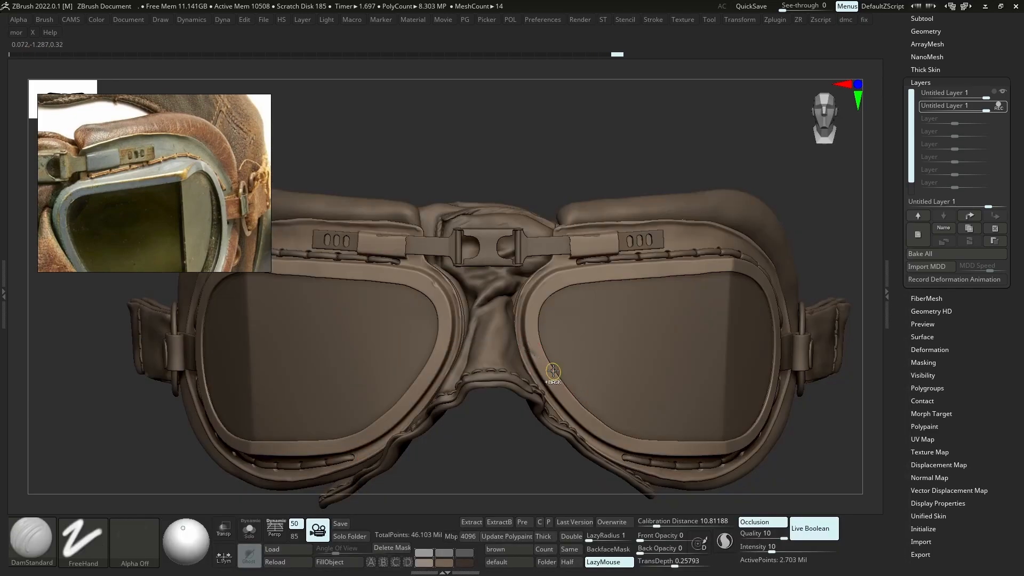
Carve a ClayBuildup touch into the right lens's inner rim beside the nose bridge
right_click_drag(541, 341, 579, 291, "alt")
key("b")
key("c")
key("b")
left_click(570, 320, "alt")
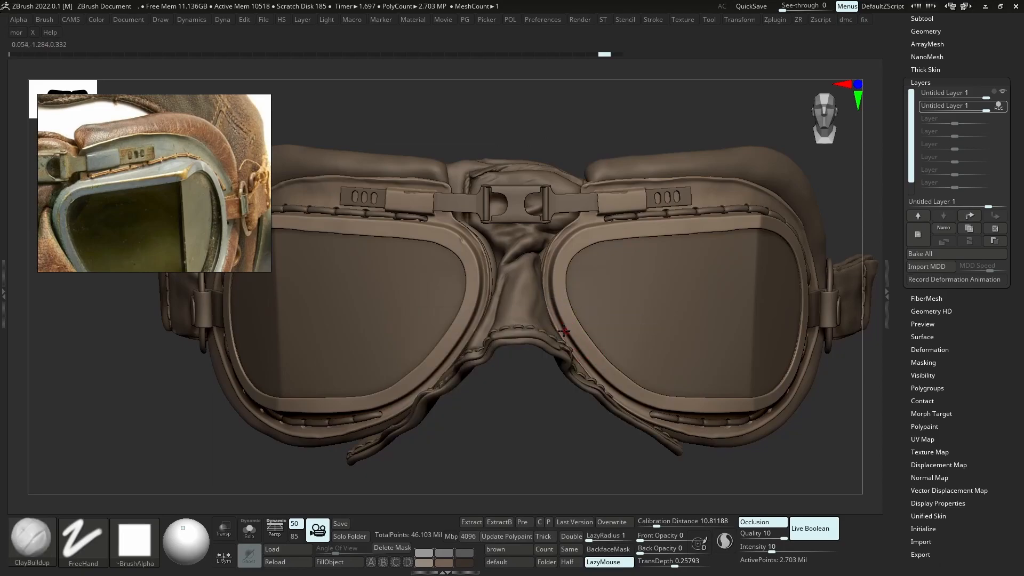
Flatten the left lens's outer lower rim below the side strap with the TrimDynamic brush, redoing one stroke
key("b")
key("m")
key("p")
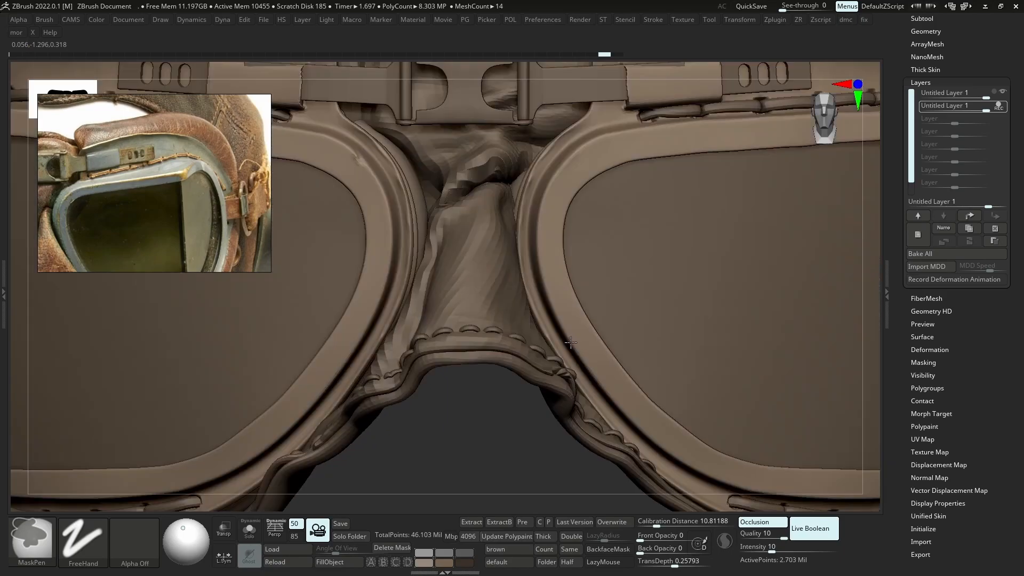
key("b")
key("t")
key("d")
right_click_drag(596, 367, 544, 213, "ctrl")
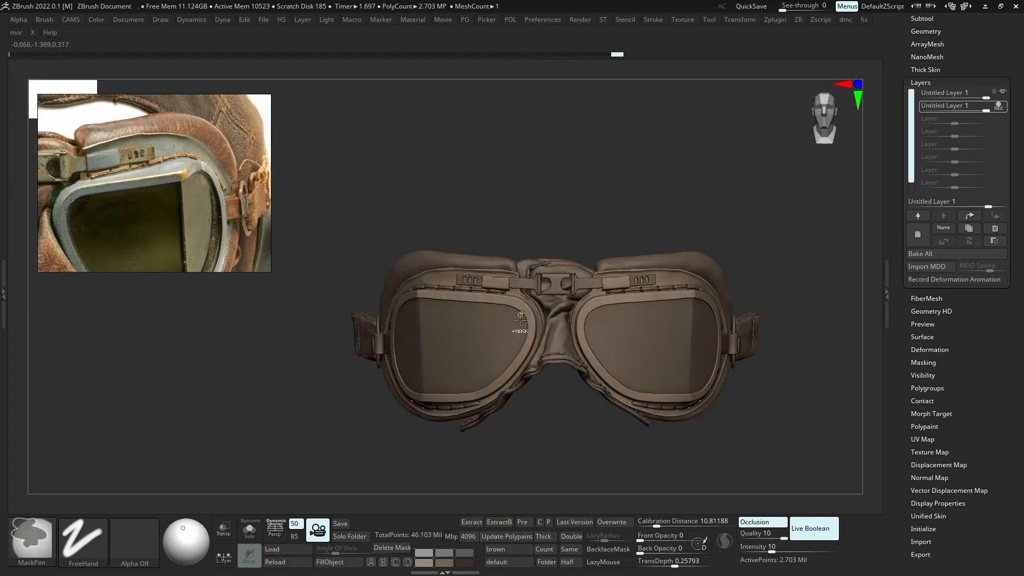
right_click_drag(523, 325, 544, 302, "ctrl")
right_click_drag(459, 275, 452, 412)
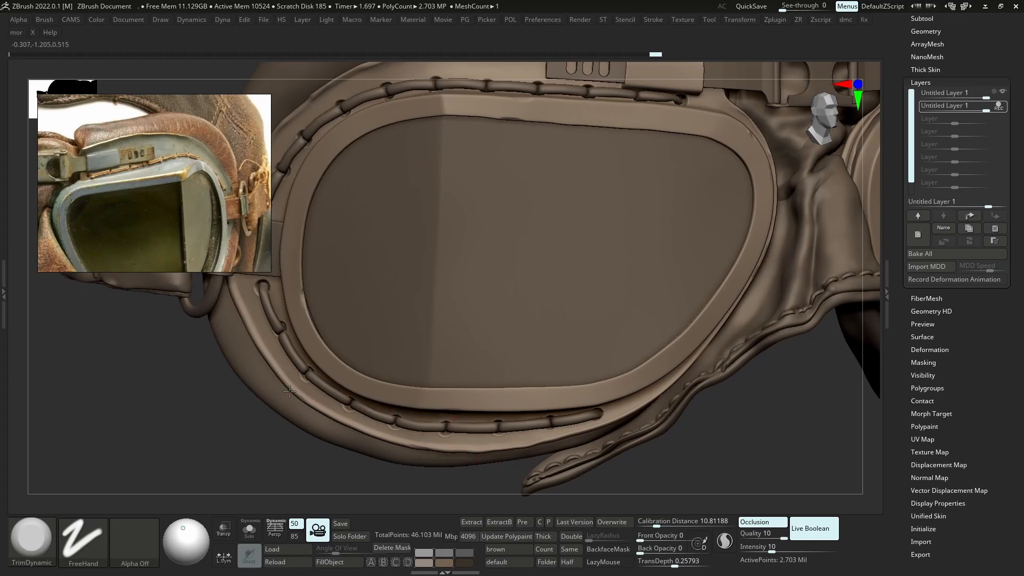
mouse_move(242, 336)
left_mouse_down()
mouse_move(245, 318)
mouse_move(284, 370)
left_mouse_up()
right_click_drag(296, 366, 376, 317, "ctrl")
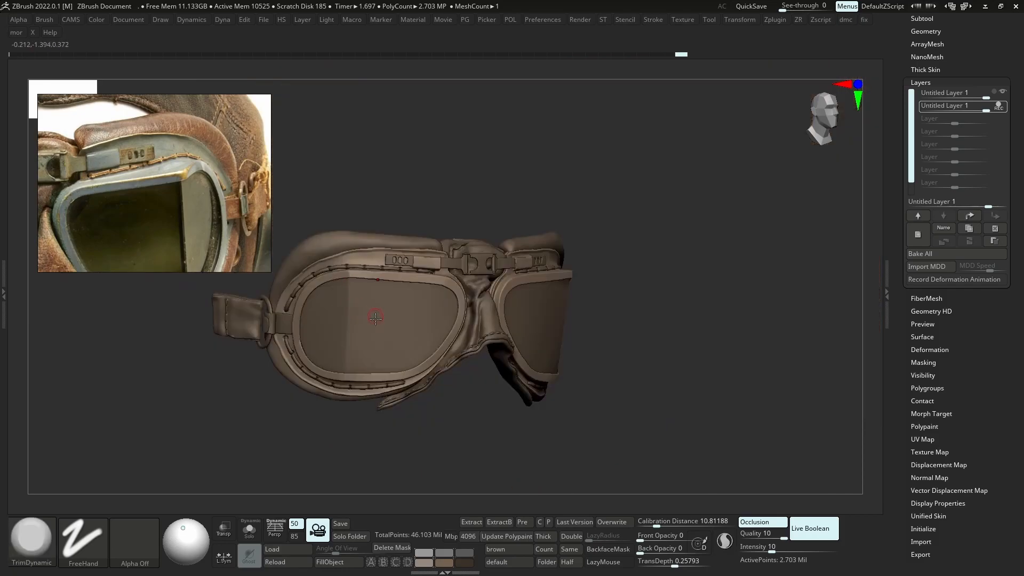
right_click_drag(290, 350, 275, 345, "ctrl")
key("ctrl+z")
left_click_drag(258, 332, 273, 356)
Trim the right lens's inner upper rim near the buckle and check the rim from above and the side
mouse_move(423, 354)
right_mouse_down("ctrl")
mouse_move(528, 261)
mouse_move(554, 260)
right_mouse_up("ctrl")
right_click_drag(555, 259, 578, 310, "ctrl")
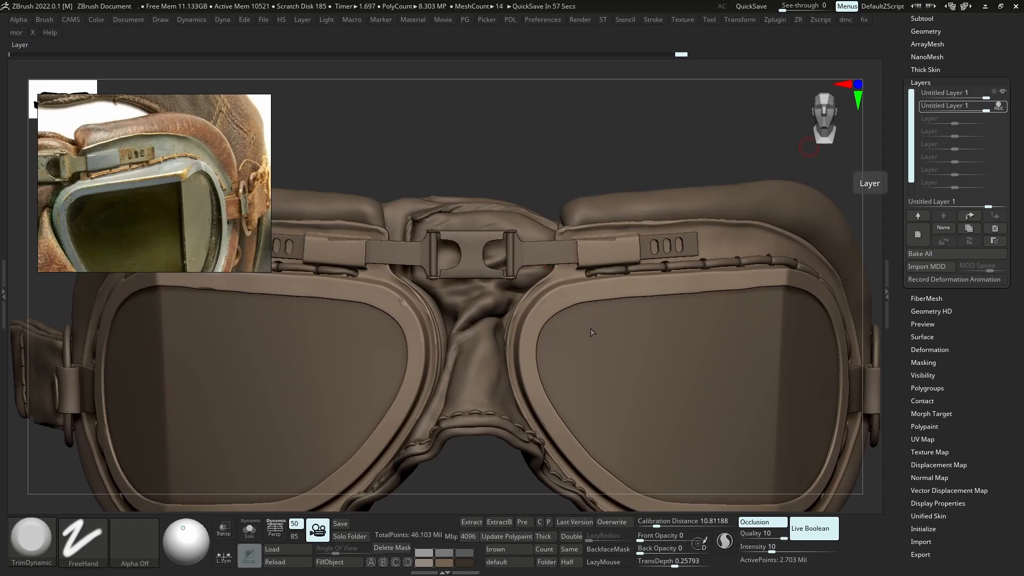
right_click_drag(781, 280, 765, 297)
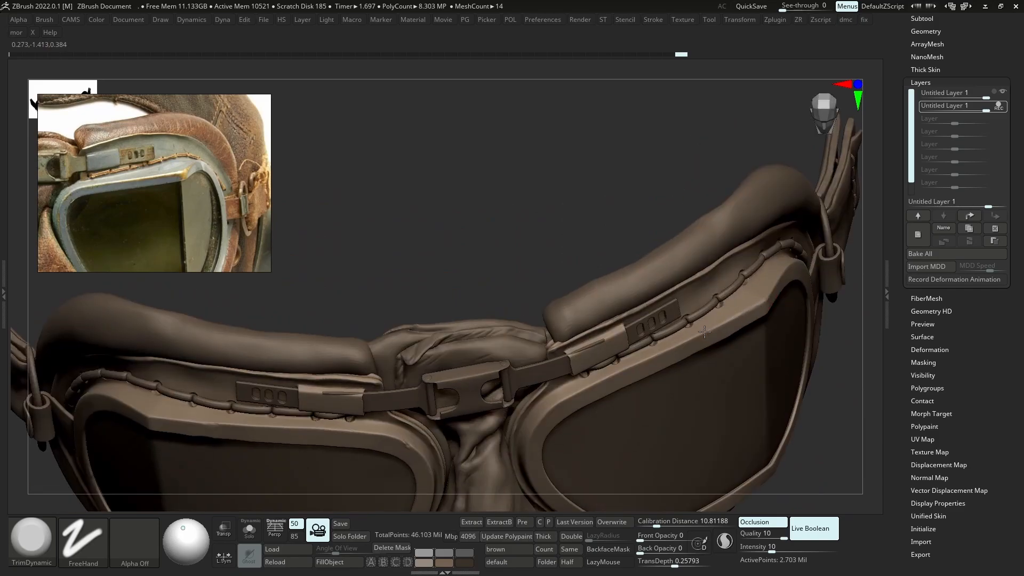
left_click(603, 384)
right_click_drag(552, 408, 737, 376)
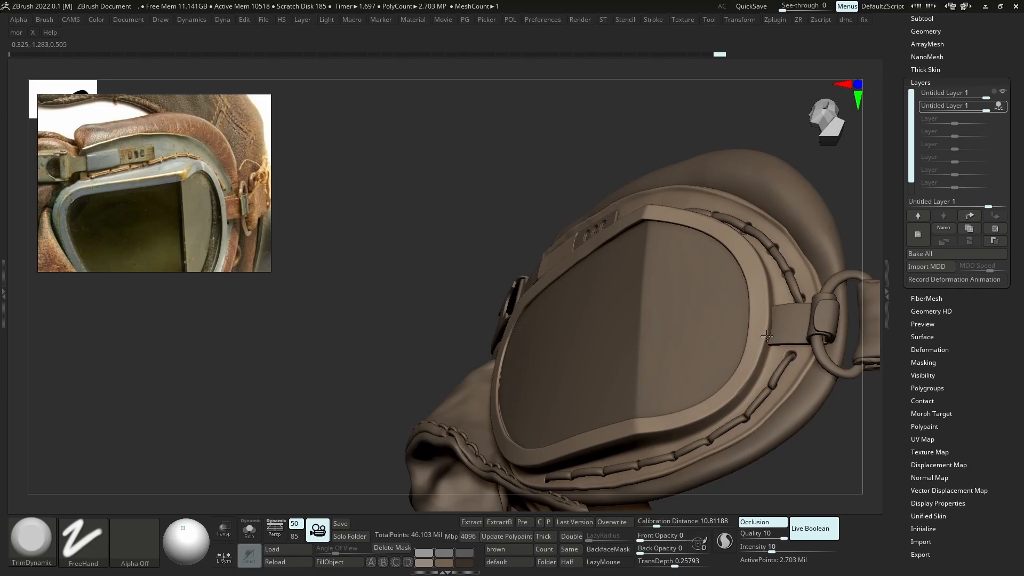
right_click_drag(758, 250, 496, 326)
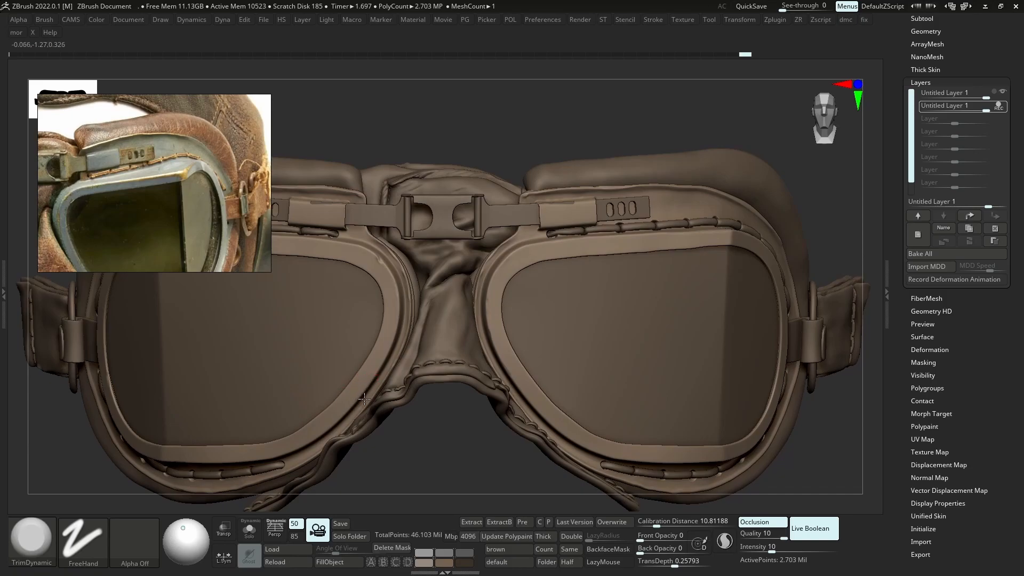
Flatten the inner lower rims of both lenses beside the nose bridge with TrimDynamic
left_click_drag(384, 389, 392, 395)
right_click_drag(420, 426, 401, 410, "ctrl")
mouse_move(401, 409)
right_mouse_down("alt")
mouse_move(420, 388)
mouse_move(415, 404)
right_mouse_up("alt")
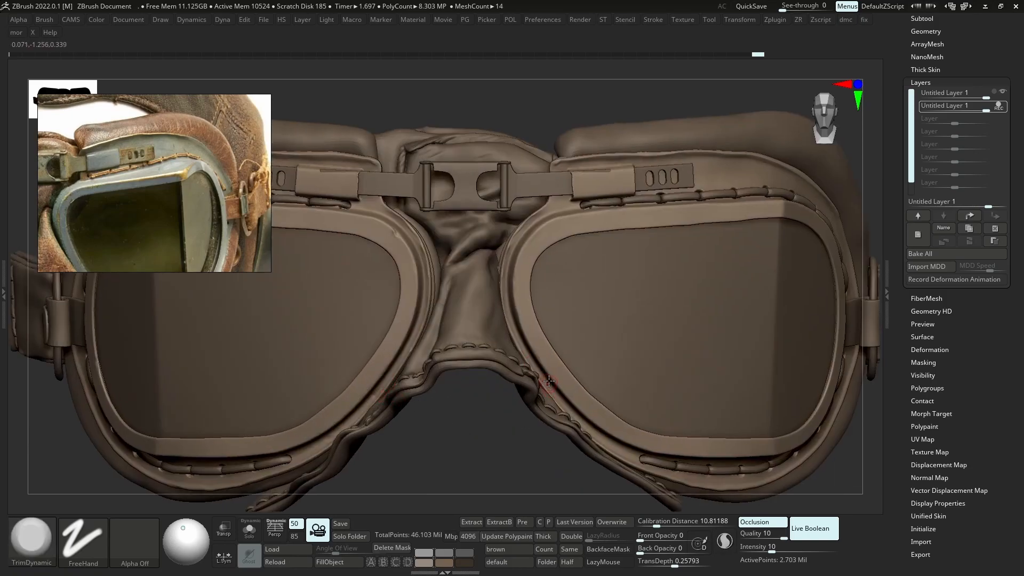
left_click_drag(544, 375, 629, 445)
mouse_move(627, 437)
right_mouse_down("ctrl")
mouse_move(592, 320)
mouse_move(590, 337)
right_mouse_up("ctrl")
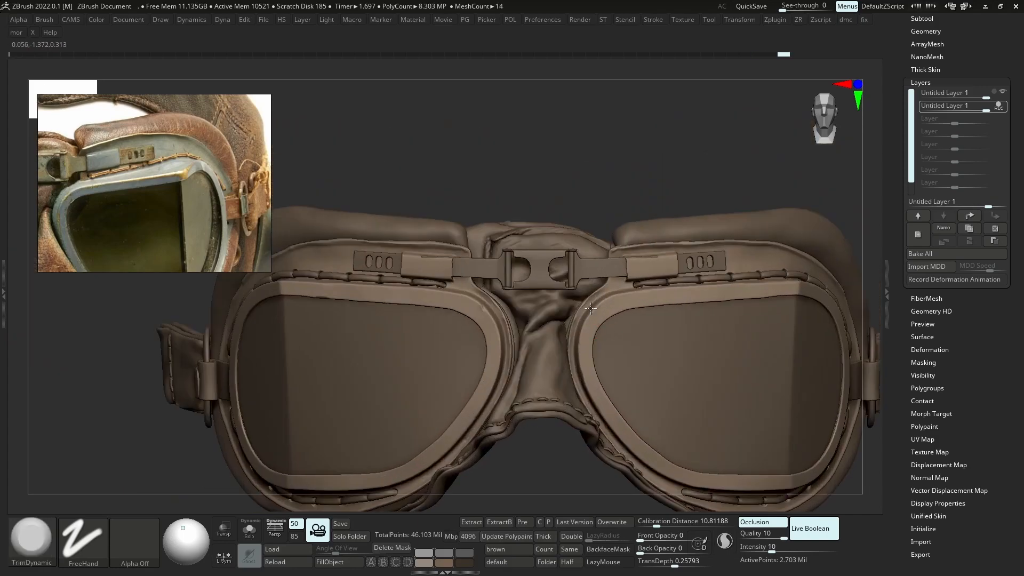
Trim the left lens's upper inner rim and the right lens's upper outer rim with TrimDynamic
left_click_drag(475, 308, 486, 382)
right_click_drag(497, 326, 475, 308, "ctrl")
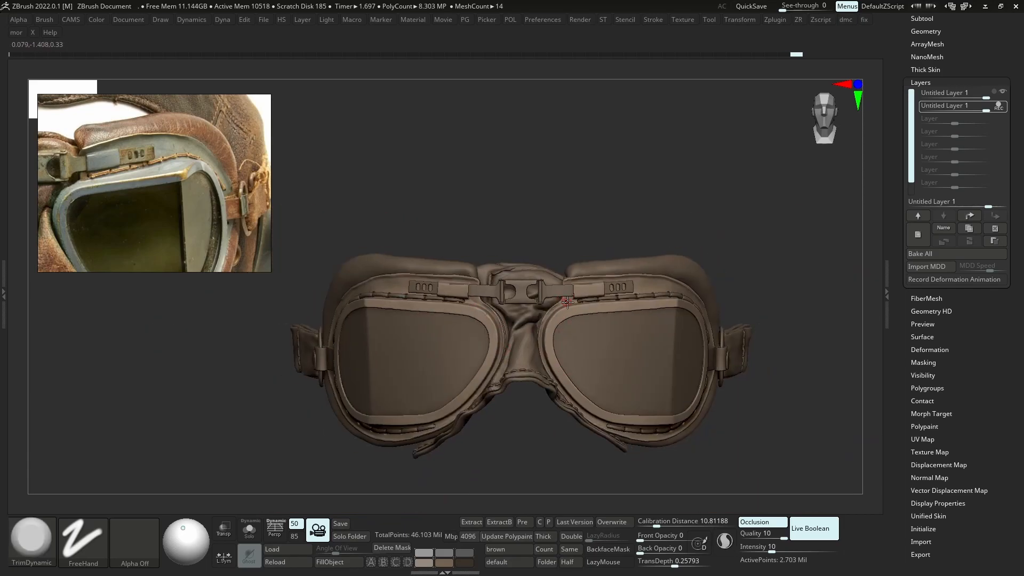
mouse_move(697, 287)
left_mouse_down()
mouse_move(691, 307)
mouse_move(670, 290)
left_mouse_up()
right_click_drag(462, 323, 469, 272, "ctrl")
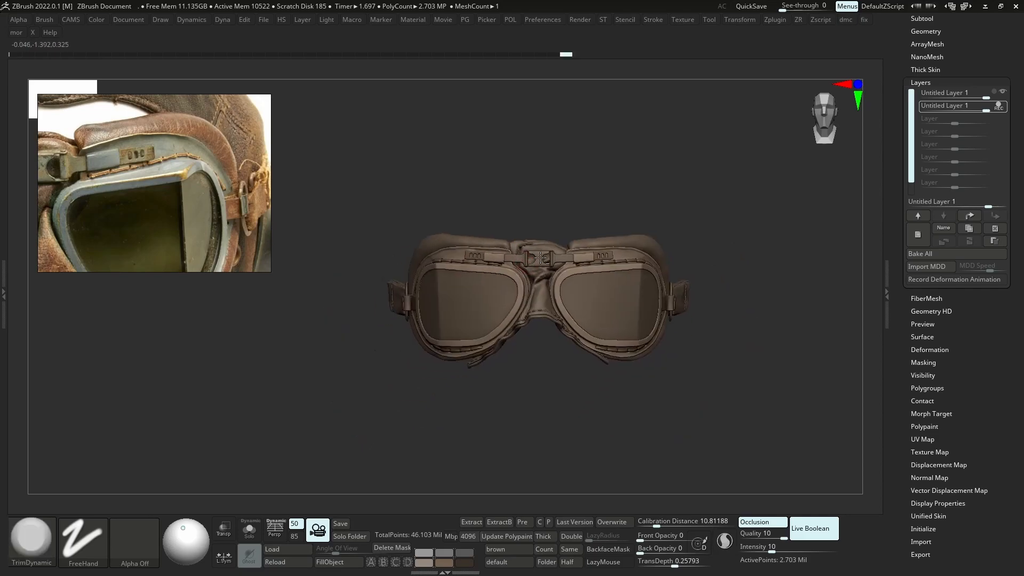
Smooth the right lens's inner rim and its upper outer rim
right_click_drag(496, 240, 527, 290, "ctrl")
left_click_drag(586, 313, 589, 364, "shift")
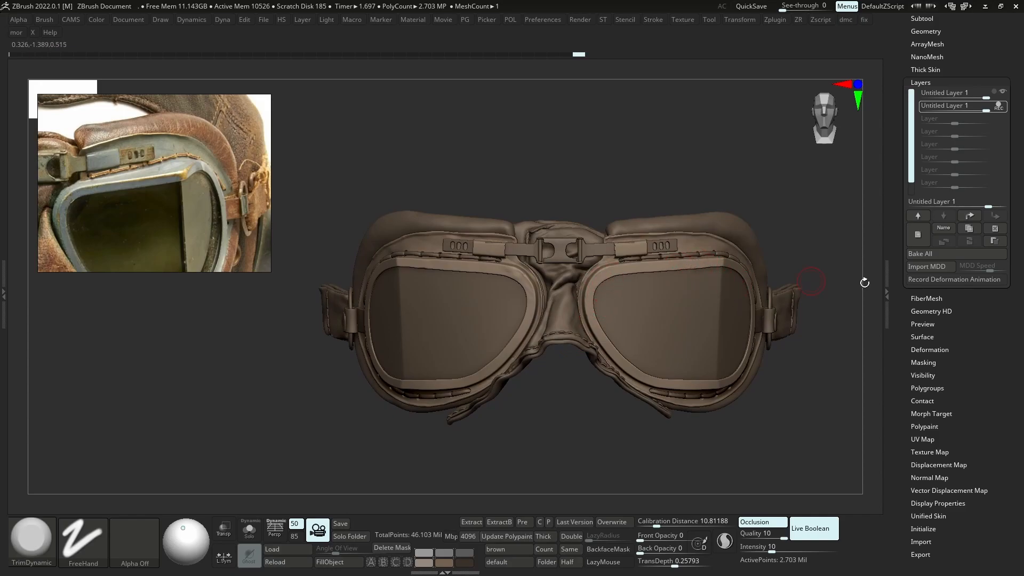
key("shift")
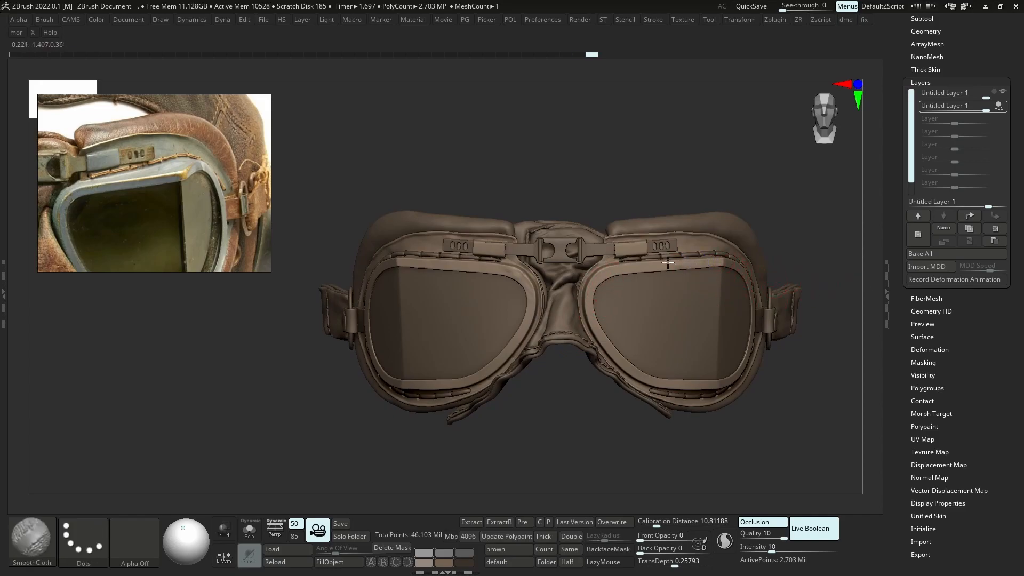
left_click_drag(664, 259, 745, 306, "shift")
Choose the hPolish brush and display the goggles in MatCap Metal03 to check the rims from several angles
key("b")
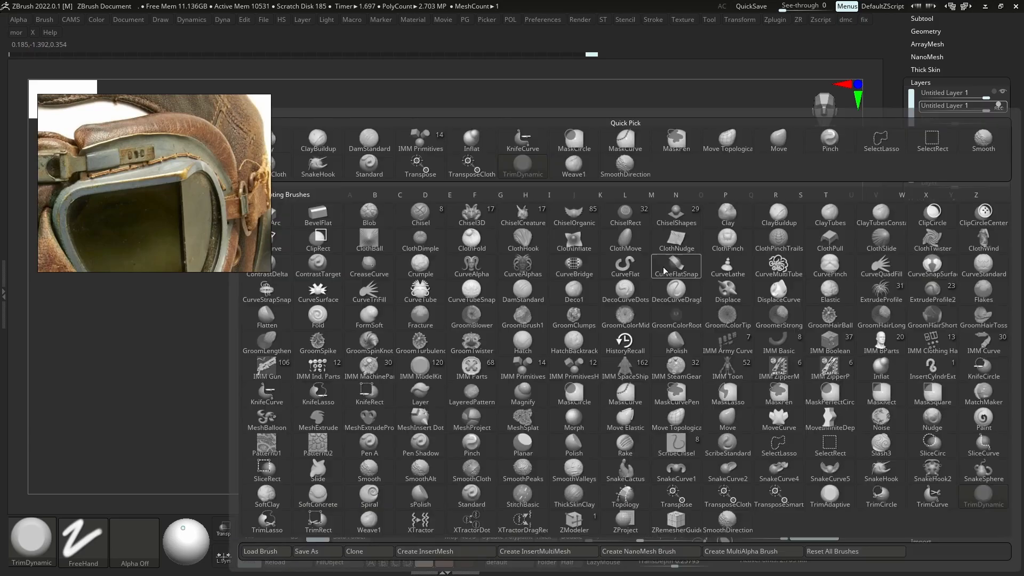
left_click(701, 232)
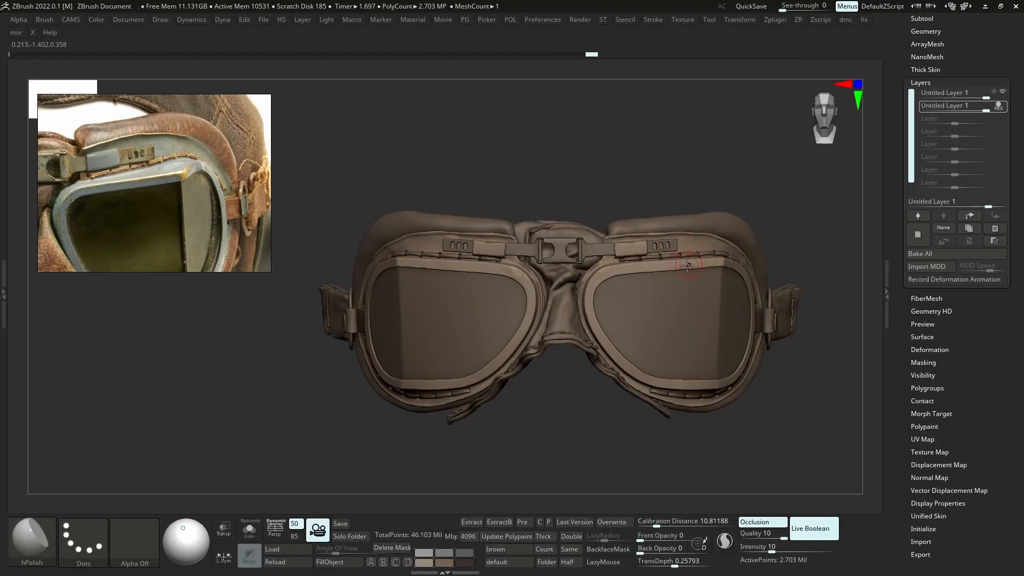
mouse_move(764, 262)
right_mouse_down("ctrl")
mouse_move(752, 238)
mouse_move(717, 437)
right_mouse_up("ctrl")
left_click(186, 542)
right_click_drag(347, 234, 512, 229)
right_click_drag(511, 229, 475, 275, "ctrl")
right_click_drag(475, 275, 506, 245, "ctrl")
right_click_drag(454, 282, 489, 288)
key("space")
left_click_drag(524, 363, 512, 366)
mouse_move(474, 314)
left_mouse_down()
mouse_move(466, 324)
mouse_move(458, 316)
left_mouse_up()
mouse_move(591, 258)
right_mouse_down()
mouse_move(556, 251)
mouse_move(570, 241)
mouse_move(581, 266)
mouse_move(546, 237)
mouse_move(615, 220)
right_mouse_up()
right_click_drag(678, 211, 693, 280)
Switch to the DamStandard brush and adjust its draw size
key("b")
key("d")
key("s")
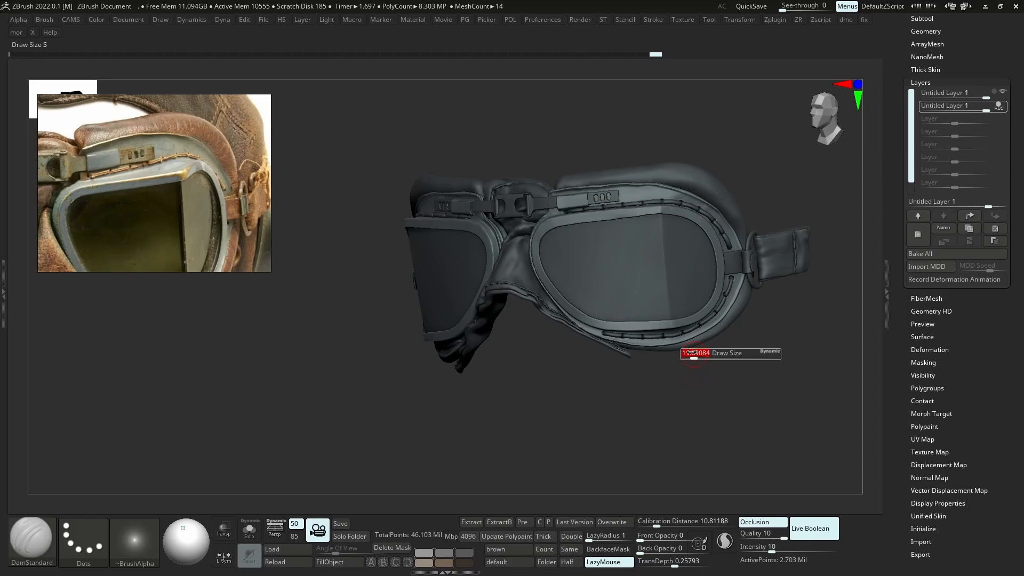
left_click_drag(729, 380, 733, 379)
right_click_drag(669, 316, 724, 354, "shift")
right_click_drag(413, 299, 513, 278)
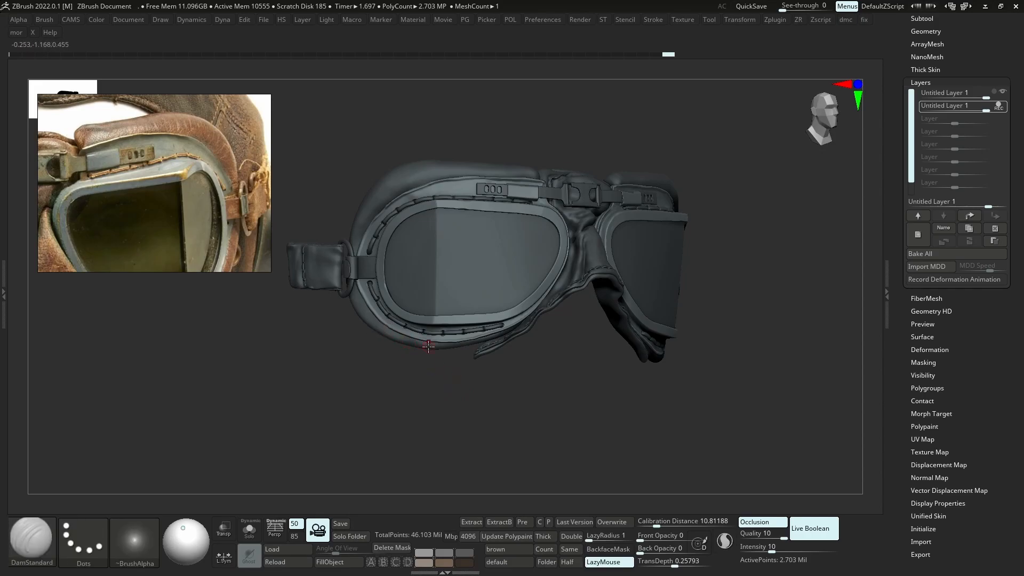
Shift the reference photo to the frame's strapped side and select the Goggles_14 padding
middle_click_drag(192, 230, 272, 212)
left_click_drag(700, 296, 673, 302)
left_click_drag(615, 354, 664, 359)
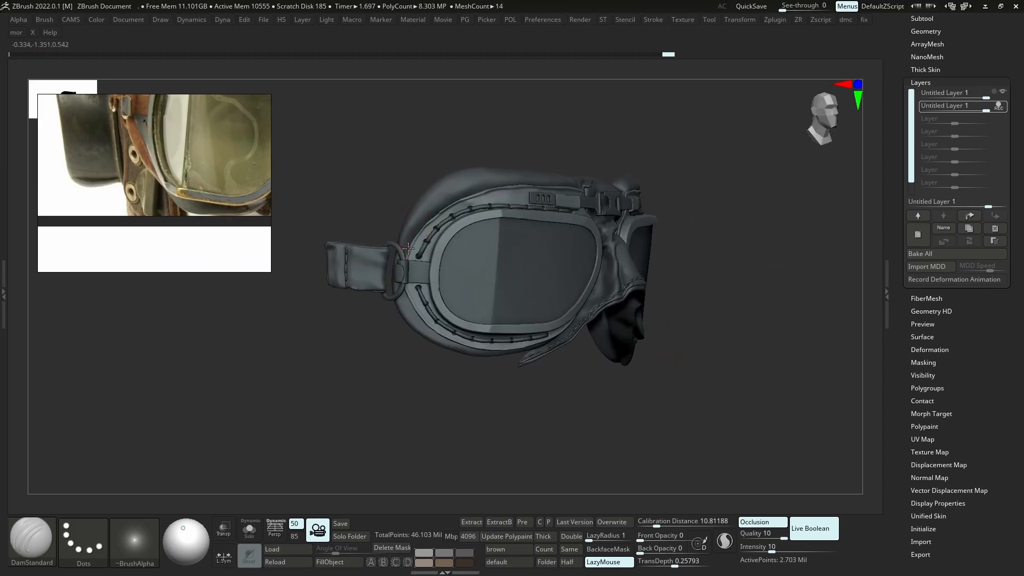
left_click_drag(409, 249, 434, 251, "shift")
mouse_move(368, 331)
left_mouse_down("alt")
mouse_move(418, 213)
mouse_move(513, 393)
mouse_move(587, 394)
left_mouse_up("alt")
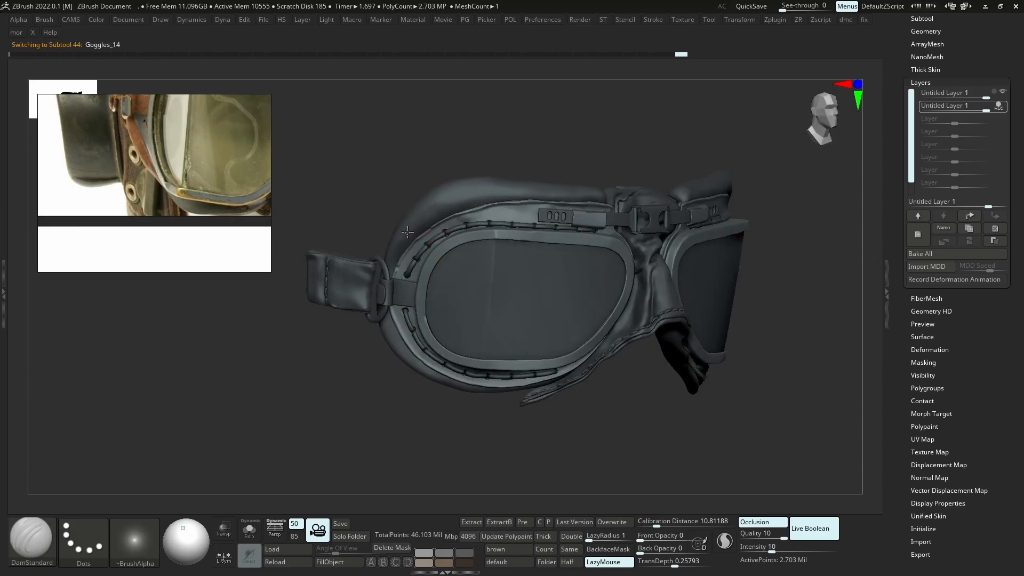
left_click(414, 230, "alt")
right_click_drag(412, 255, 429, 201)
right_click_drag(453, 304, 403, 312)
Replace the MatCap Metal03 look with the brown display of the goggles and save the file under a new number
key("space")
left_click(393, 378)
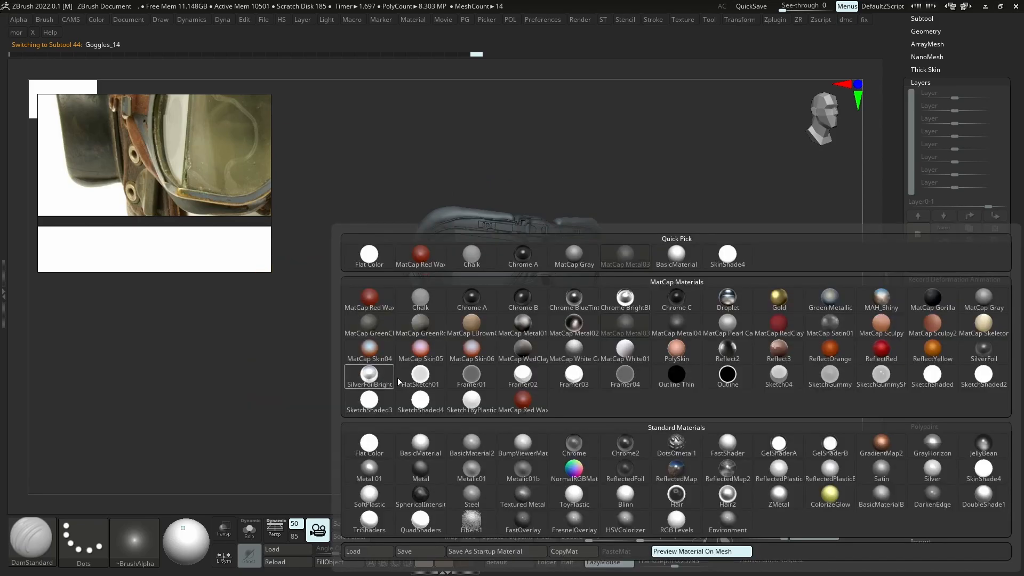
left_click(423, 472)
right_click_drag(501, 326, 558, 328, "alt")
right_click_drag(557, 328, 564, 301, "shift")
left_click(452, 562)
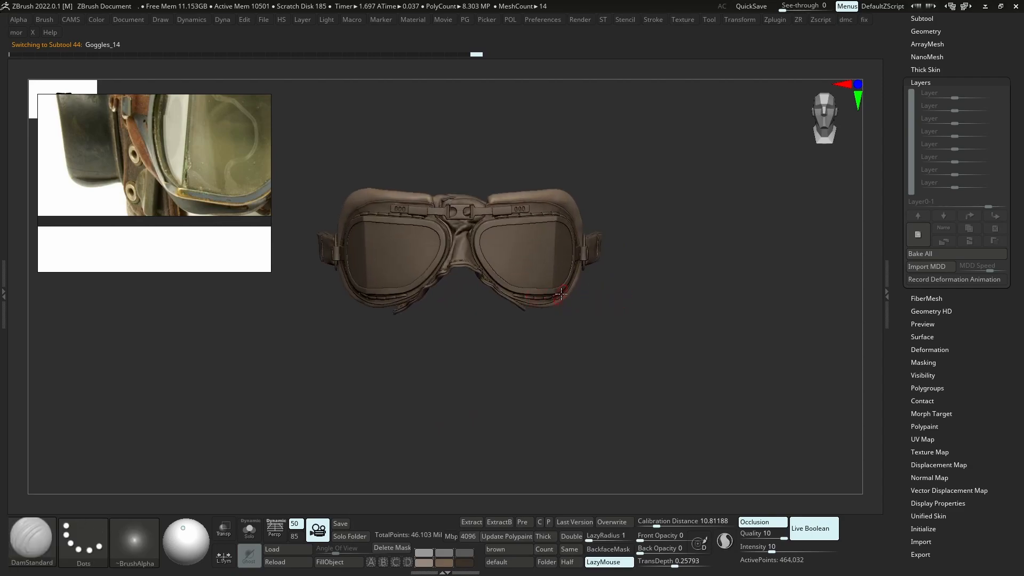
mouse_move(507, 274)
right_mouse_down("ctrl")
mouse_move(515, 231)
mouse_move(565, 228)
right_mouse_up("ctrl")
mouse_move(565, 229)
right_mouse_down("ctrl")
mouse_move(576, 216)
mouse_move(552, 244)
mouse_move(551, 282)
right_mouse_up("ctrl")
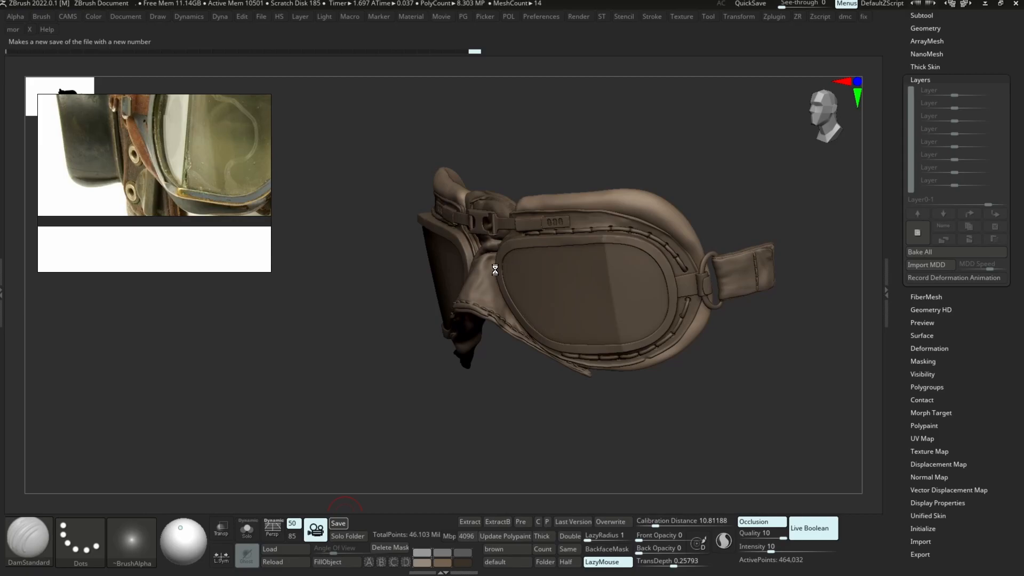
Isolate the Goggles_08 nose-bridge leather to examine its lower edge, and show all parts again
left_click(484, 291, "alt")
key("shift+alt+s")
right_click_drag(483, 310, 499, 331, "ctrl")
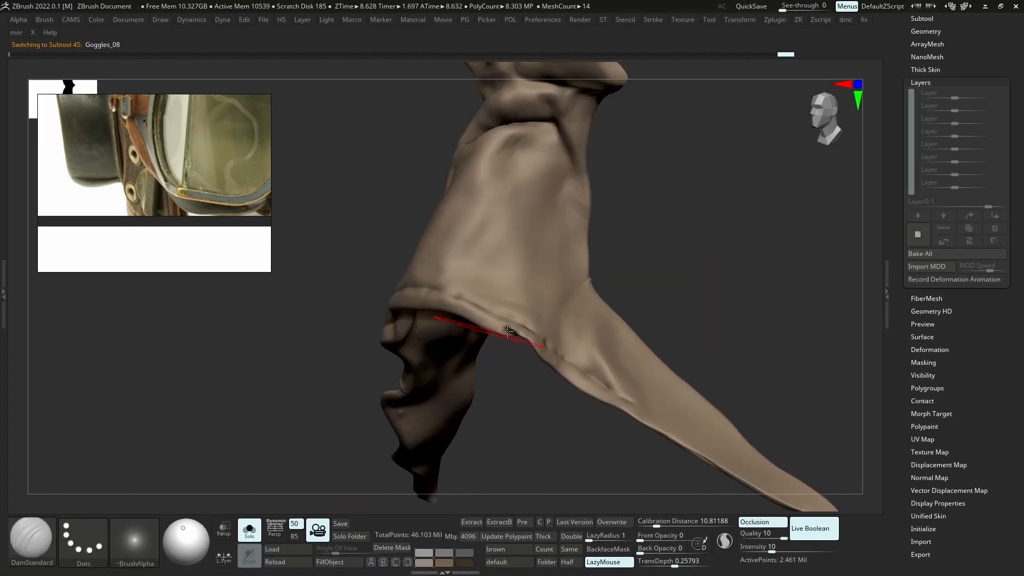
key("shift+alt+s")
key("ctrl")
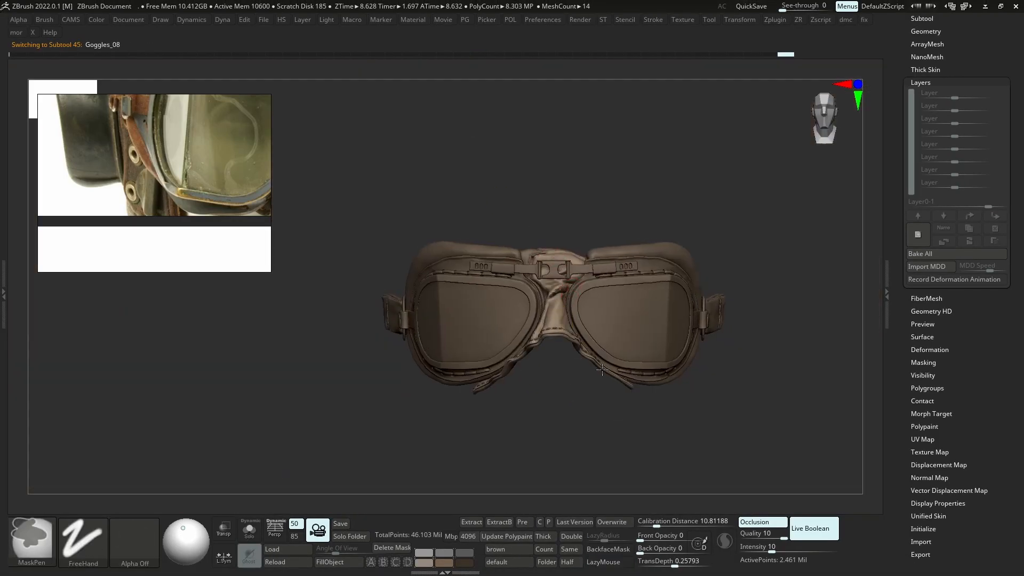
Select the Goggles_09 stitching and pull the middle stitch on the nose bridge with the SnakeHook brush
right_click_drag(582, 350, 600, 397, "ctrl")
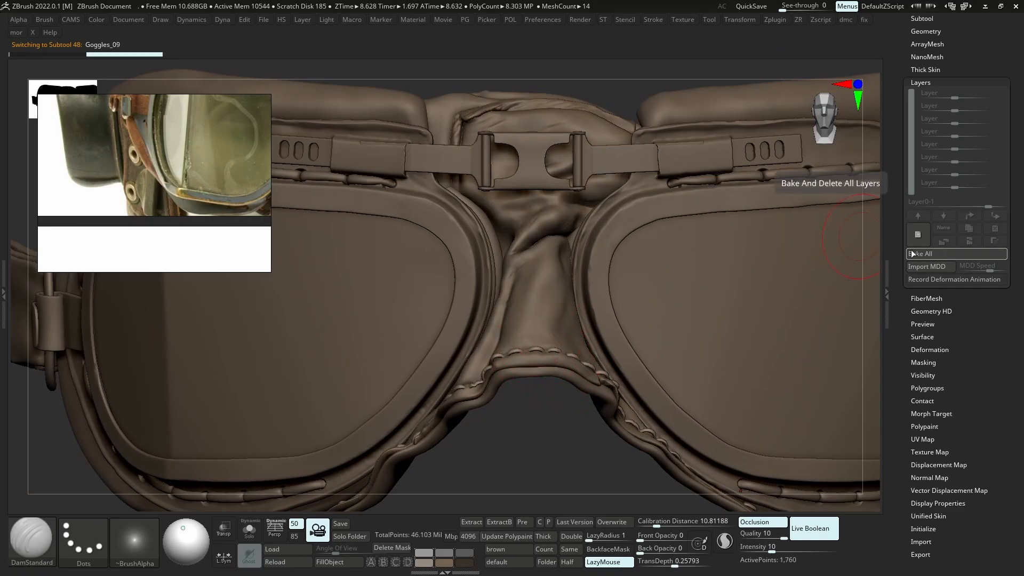
key("b")
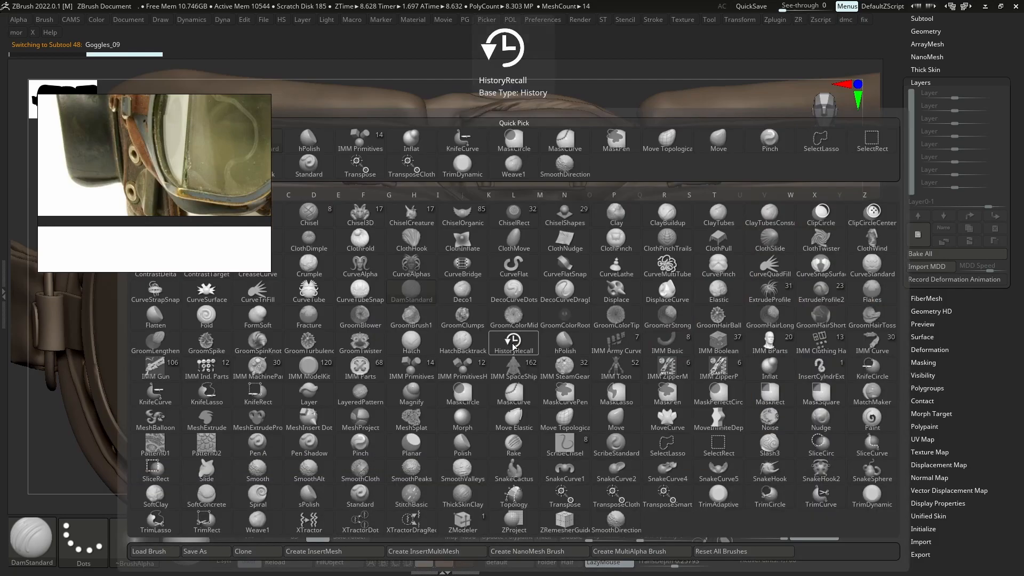
key("s")
key("k")
left_click(517, 344)
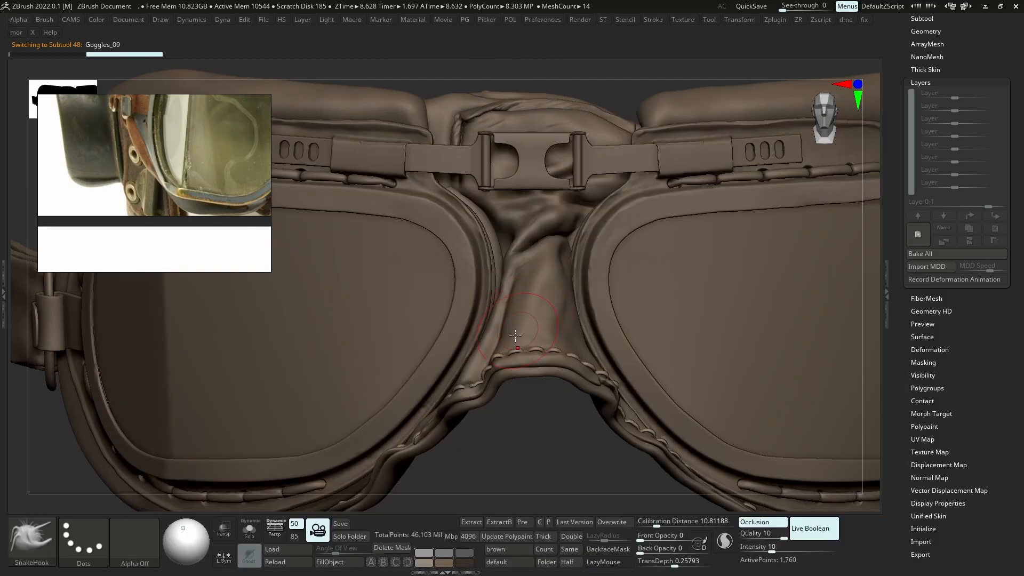
right_click_drag(543, 366, 542, 400)
right_click_drag(537, 345, 529, 346)
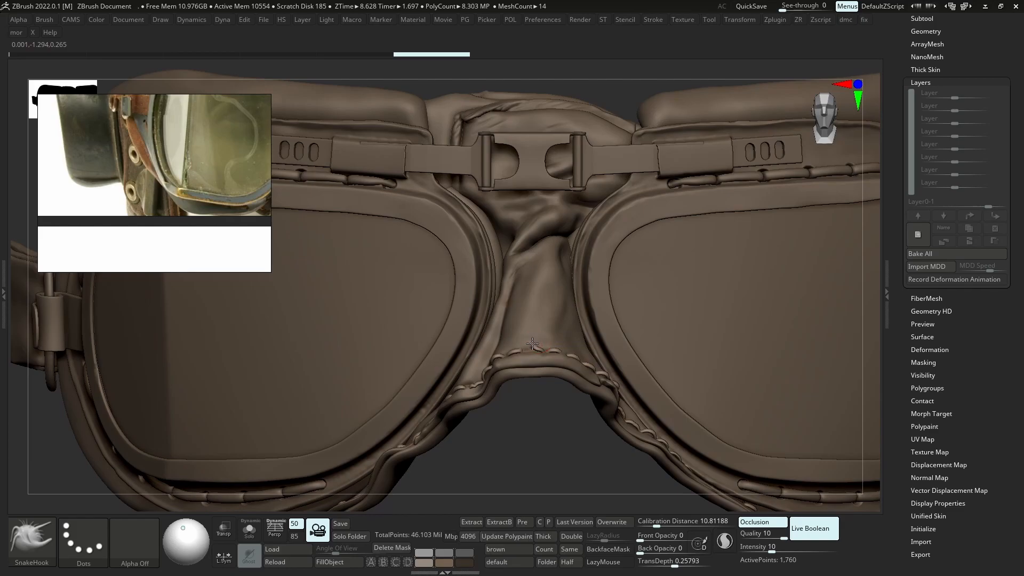
left_click_drag(532, 344, 535, 342)
right_click_drag(535, 339, 527, 331)
Reshape the middle nose-bridge stitch of Goggles_09 with a resized ClayBuildup brush
key("b")
key("c")
key("b")
key("s")
left_click_drag(527, 347, 528, 344)
right_click_drag(529, 345, 534, 348)
left_click_drag(534, 348, 540, 350)
mouse_move(557, 348)
right_mouse_down("ctrl")
mouse_move(567, 350)
mouse_move(517, 365)
right_mouse_up("ctrl")
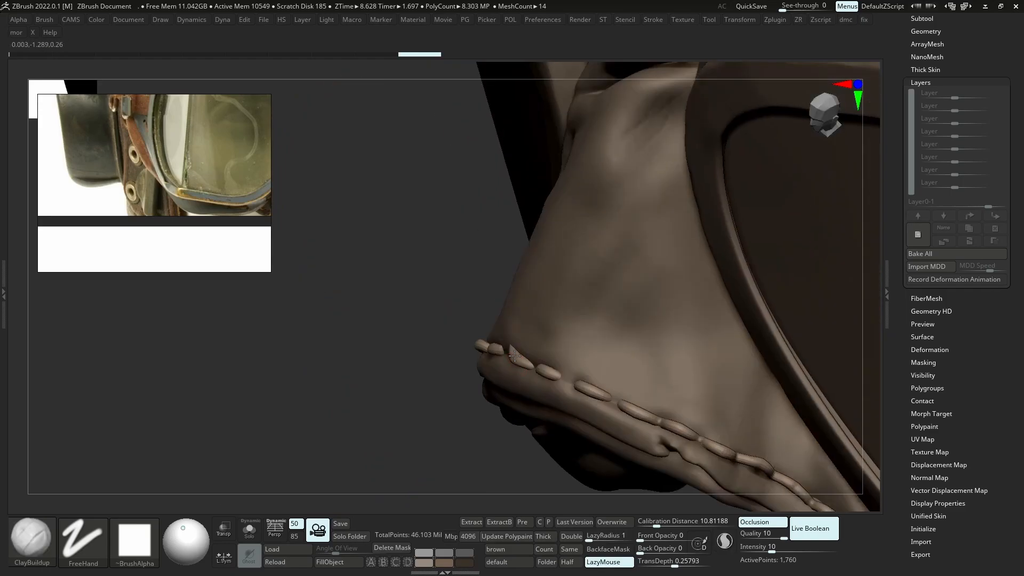
left_click(518, 357, "alt")
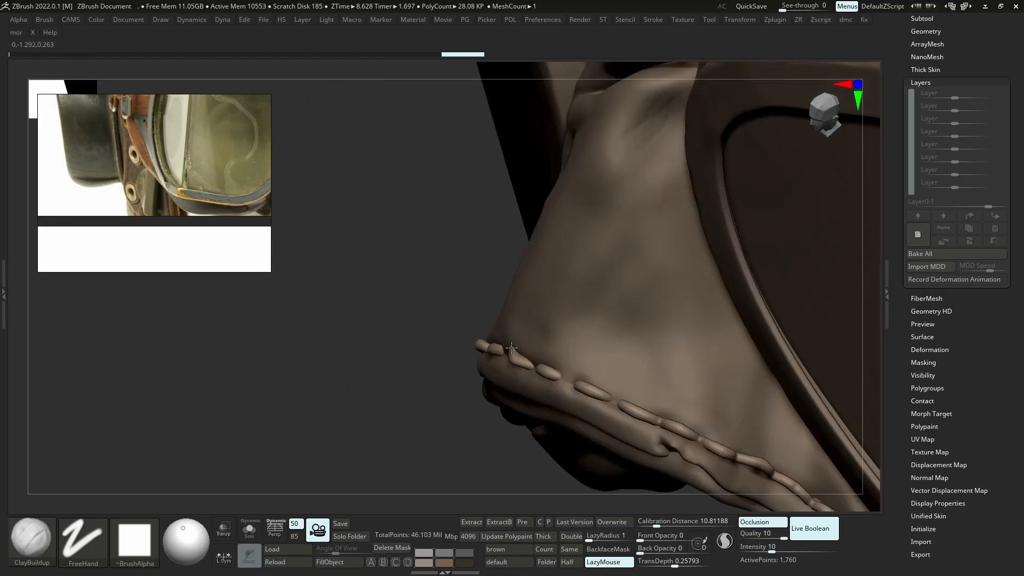
Nudge the middle nose-bridge stitch of Goggles_09 into place with the Move Topological brush
right_click_drag(506, 351, 534, 313)
key("b")
key("m")
key("t")
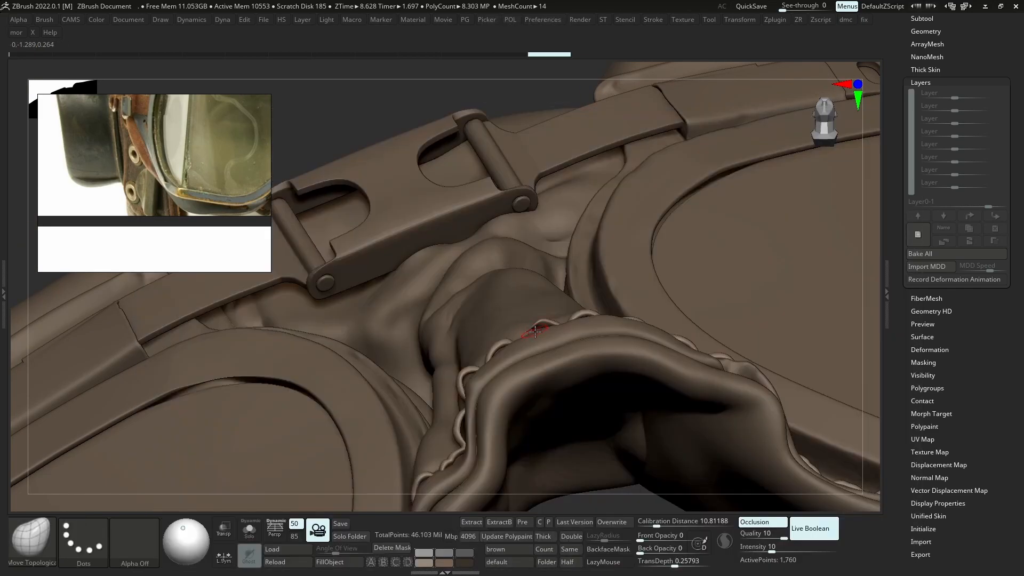
left_click_drag(534, 319, 532, 326)
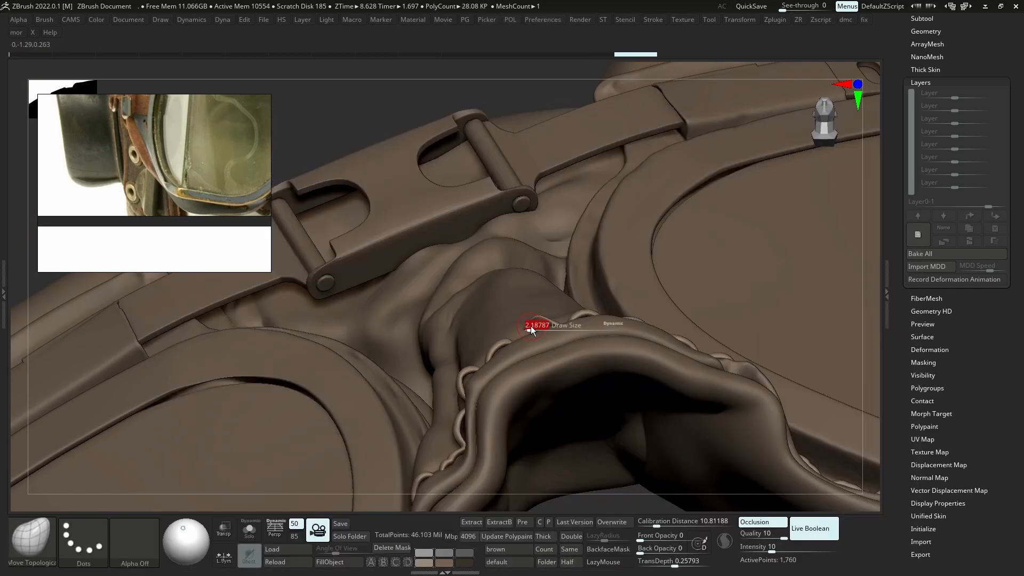
mouse_move(537, 320)
right_mouse_down()
mouse_move(539, 377)
mouse_move(539, 338)
right_mouse_up()
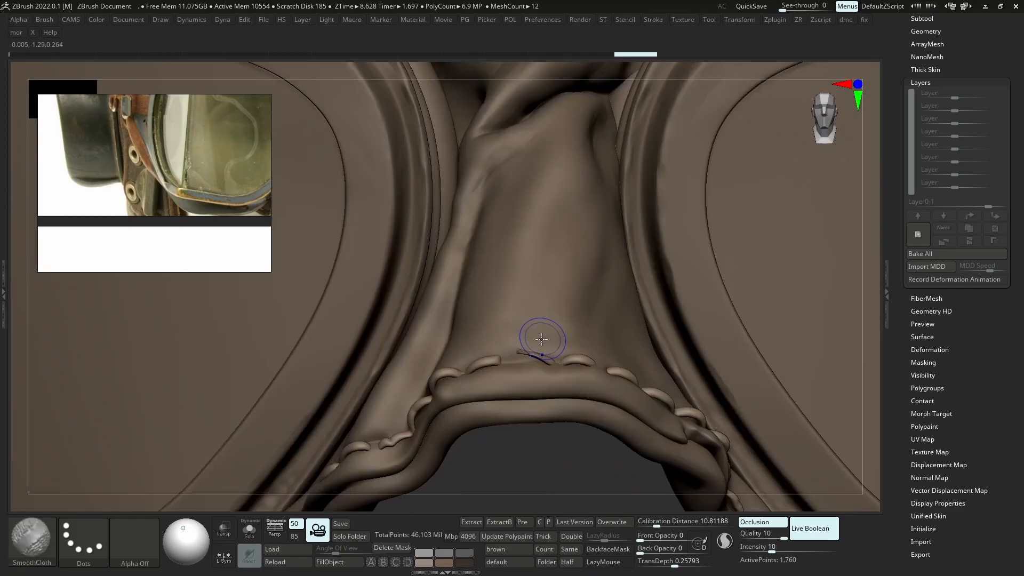
key("s")
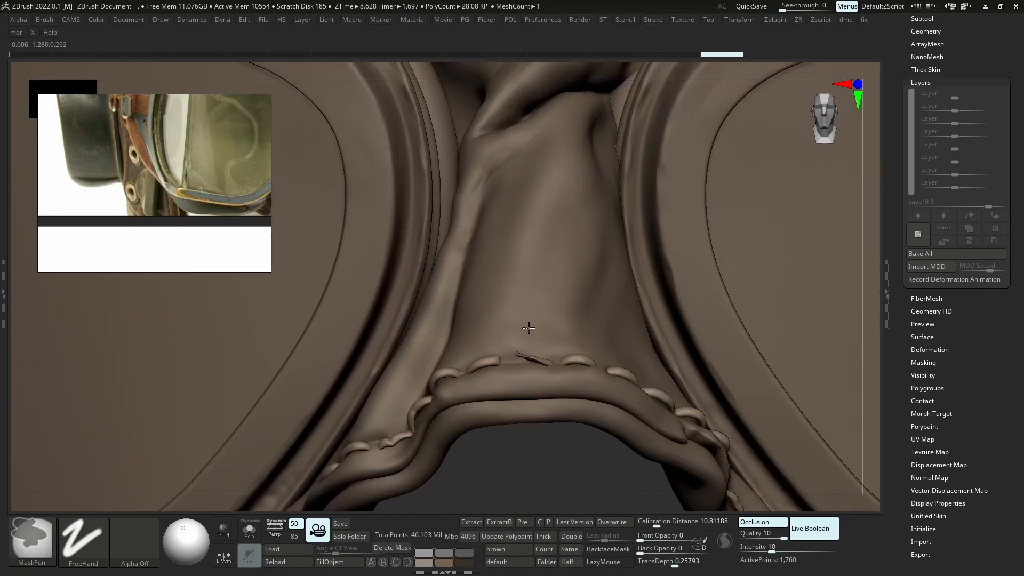
Reselect the Goggles_09 stitching and adjust the stitches along the nose bridge's lower edge with the Move Topological brush
key("f")
left_click(562, 288, "alt")
mouse_move(563, 291)
right_mouse_down("ctrl")
mouse_move(584, 329)
mouse_move(549, 341)
mouse_move(551, 352)
mouse_move(601, 350)
mouse_move(594, 450)
mouse_move(497, 361)
right_mouse_up("ctrl")
left_click(498, 364, "alt")
key("s")
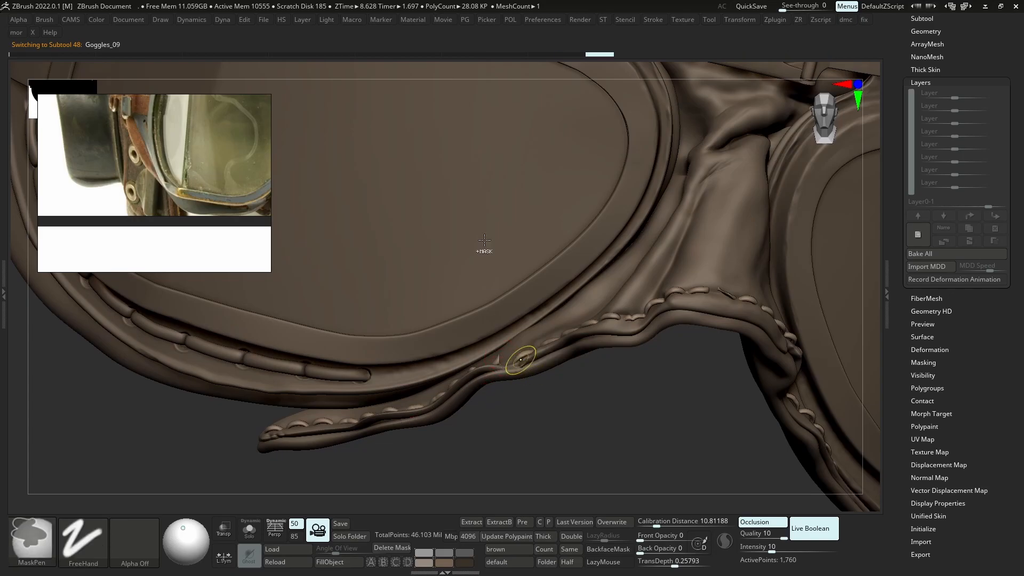
key("f")
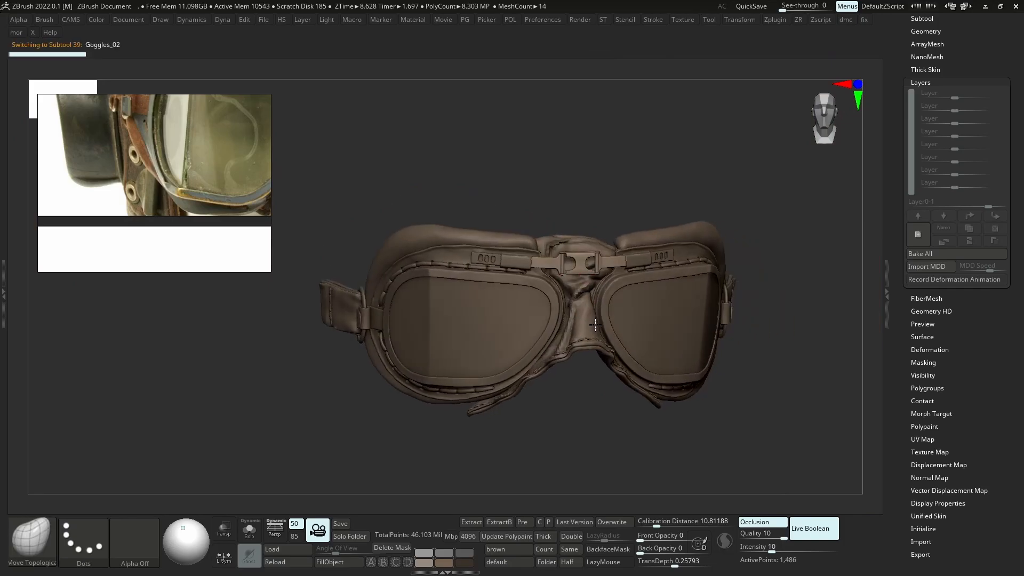
left_click_drag(557, 371, 574, 319)
right_click_drag(659, 410, 595, 387, "ctrl")
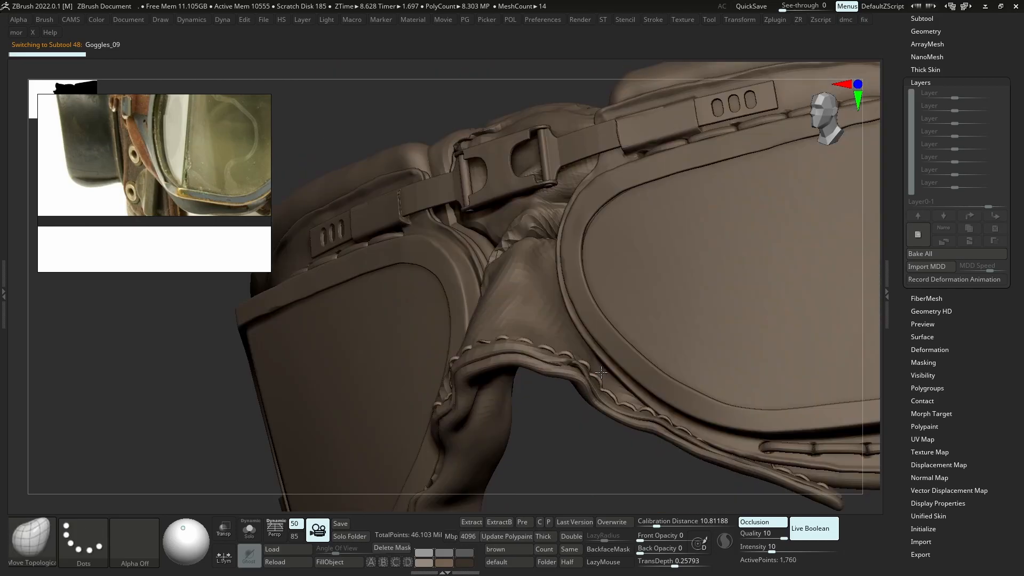
left_click_drag(589, 382, 595, 376)
key("s")
left_click_drag(583, 418, 528, 415)
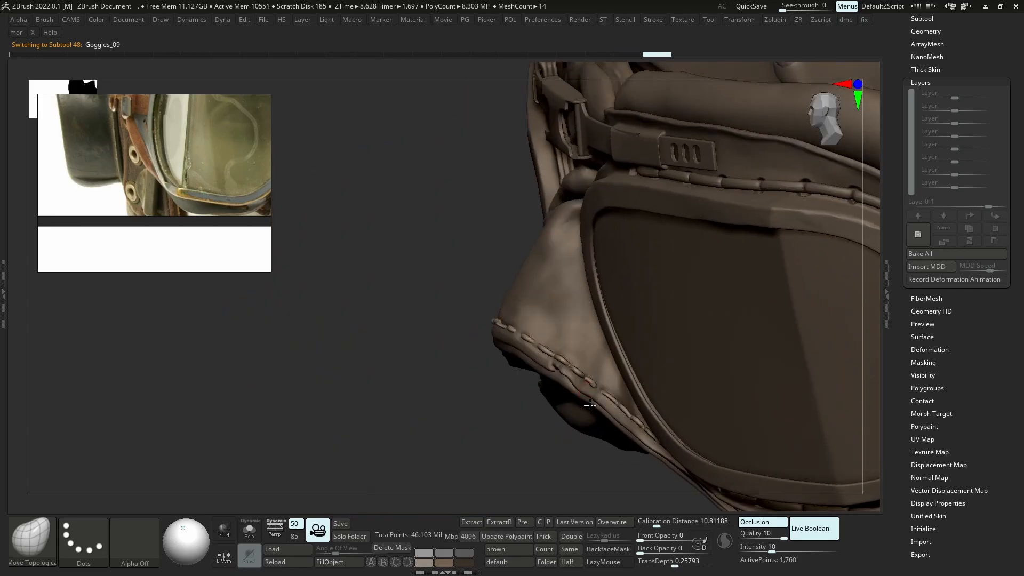
mouse_move(596, 383)
left_mouse_down()
mouse_move(594, 396)
mouse_move(592, 380)
left_mouse_up()
Compare the goggles around the centre buckle with the fabric beside the buckle in the reference photo
mouse_move(610, 388)
right_mouse_down("ctrl")
mouse_move(591, 324)
mouse_move(615, 321)
mouse_move(592, 299)
mouse_move(595, 277)
right_mouse_up("ctrl")
left_click(633, 334, "alt")
right_click_drag(595, 278, 596, 302)
right_click_drag(596, 302, 527, 243)
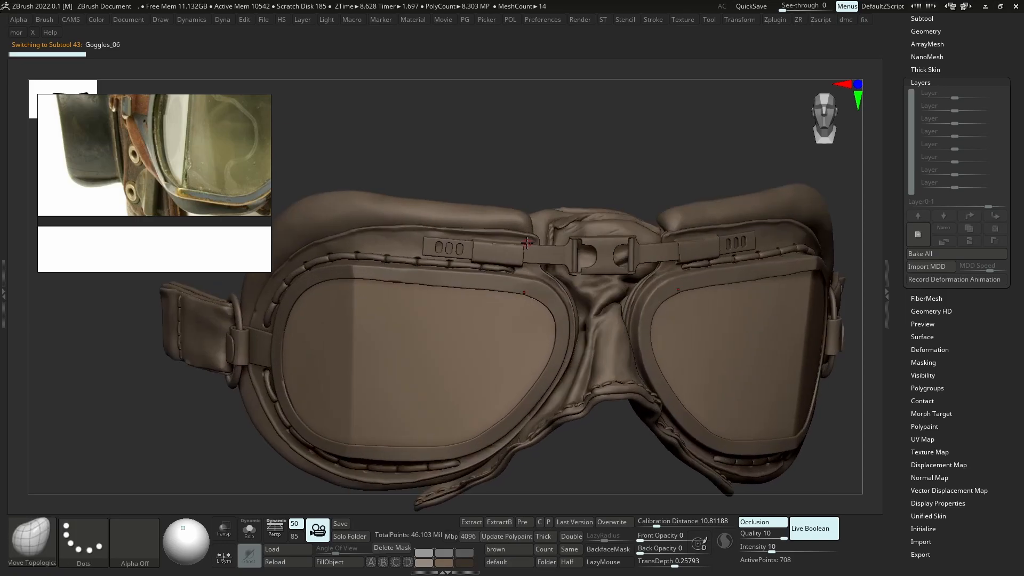
scroll(88, 143, "down", 3)
scroll(151, 145, "up", 6)
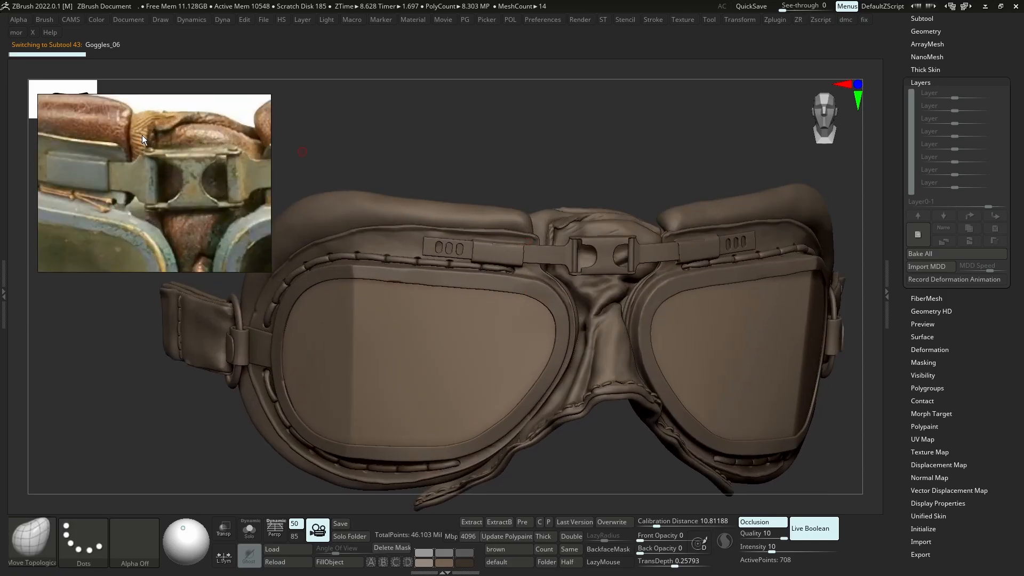
middle_click_drag(147, 129, 139, 137)
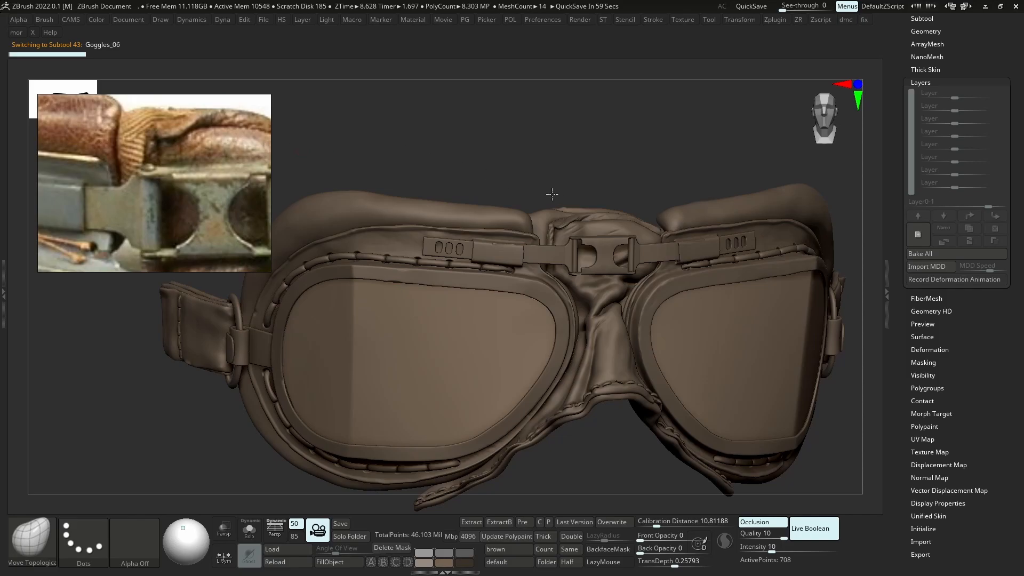
right_click_drag(555, 195, 575, 230, "shift")
Show the helmet and mask parts together with the goggles using the subtool list
key("Tab")
key("Tab")
left_click_drag(924, 28, 924, 57)
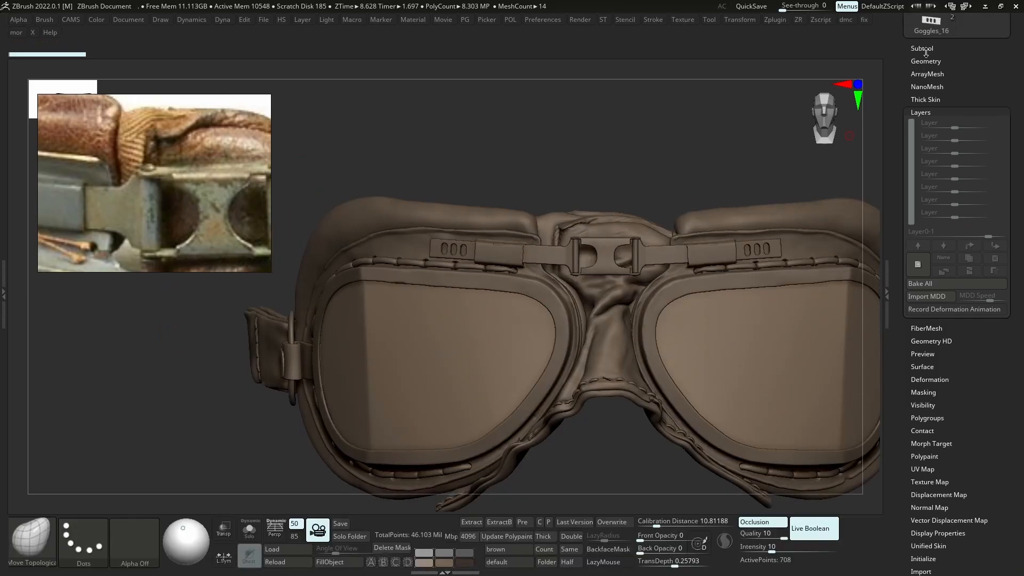
left_click(922, 48)
left_click(747, 149, "ctrl+shift")
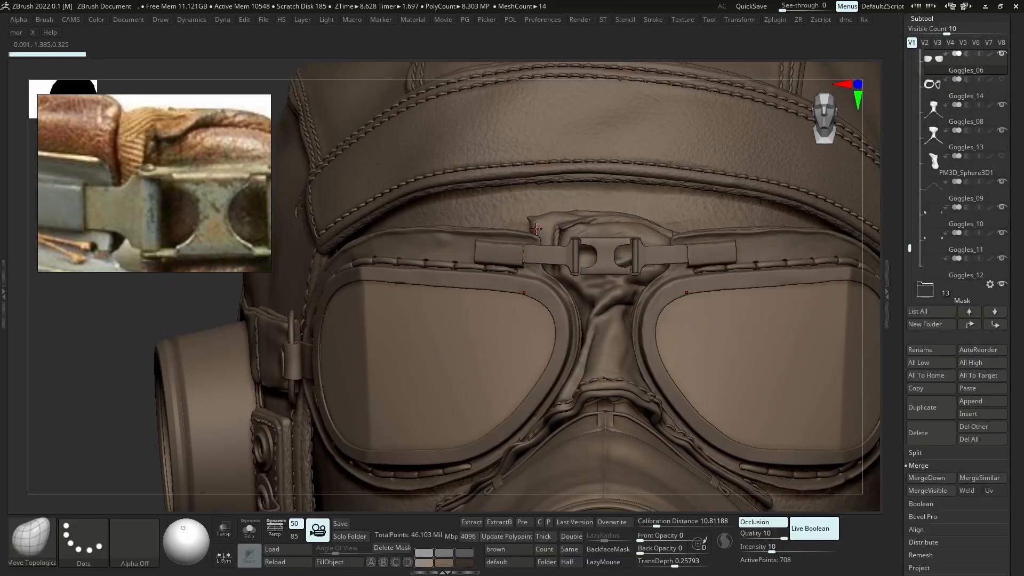
Select the Straps_05 straps and copy their surface noise settings from NoiseMaker
mouse_move(623, 233)
right_mouse_down("ctrl")
mouse_move(659, 416)
mouse_move(599, 300)
right_mouse_up("ctrl")
left_click(600, 300, "alt")
scroll(967, 454, "down", 5)
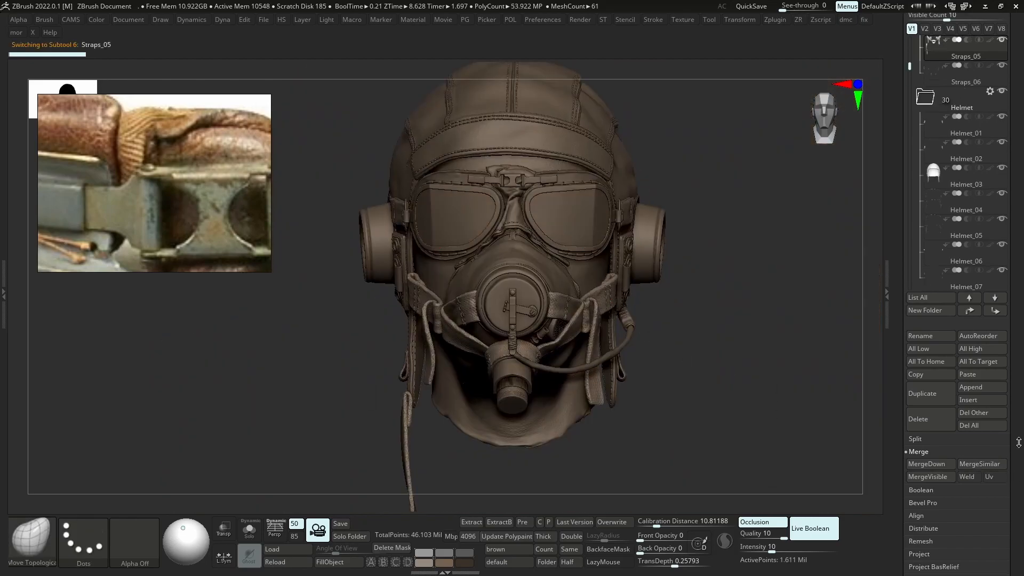
left_click(923, 417)
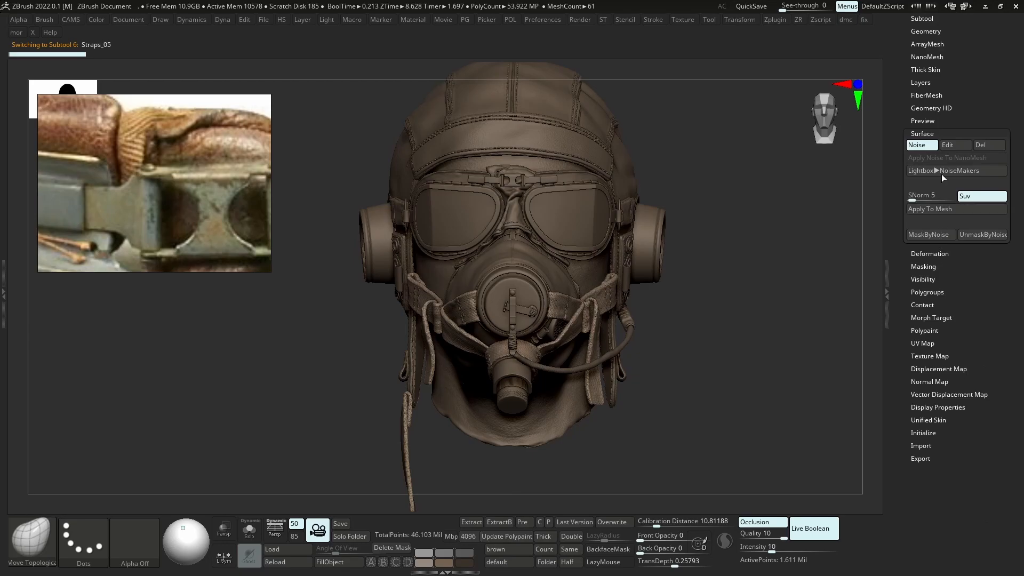
left_click(955, 146)
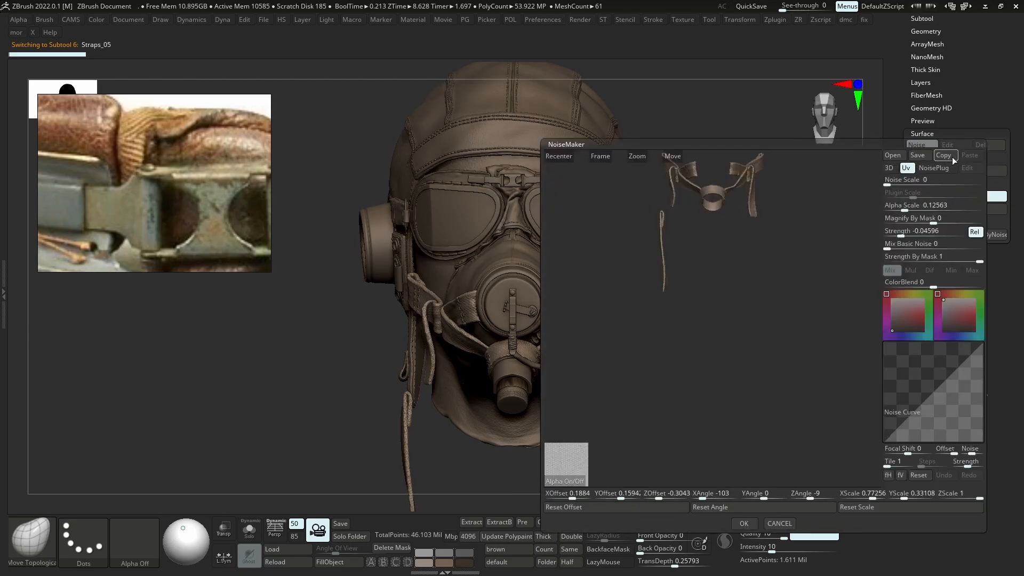
left_click(745, 524)
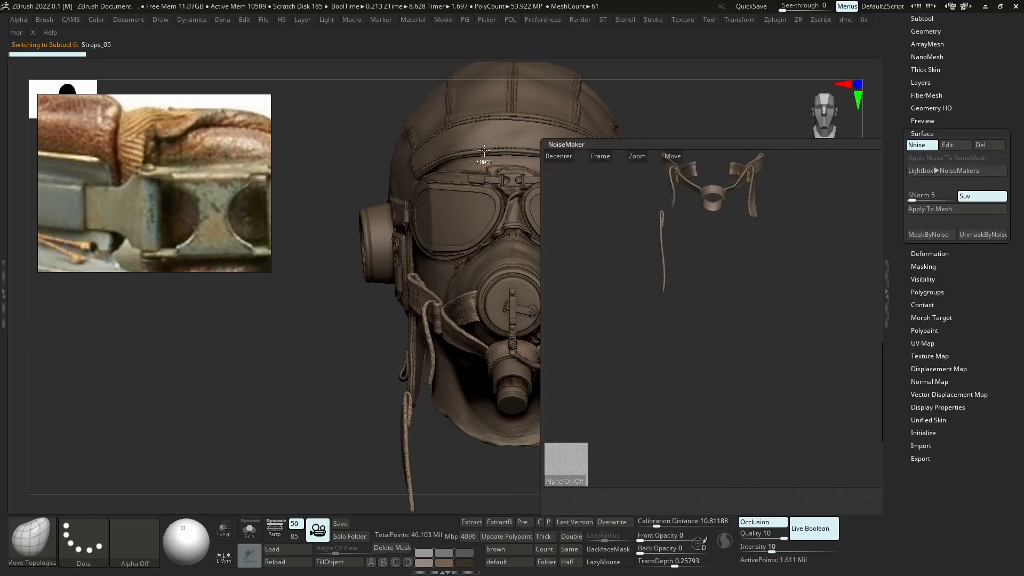
Select the Goggles_13 fabric behind the buckle, isolate it to check its shape, and show all parts again
right_click_drag(513, 152, 523, 161, "ctrl")
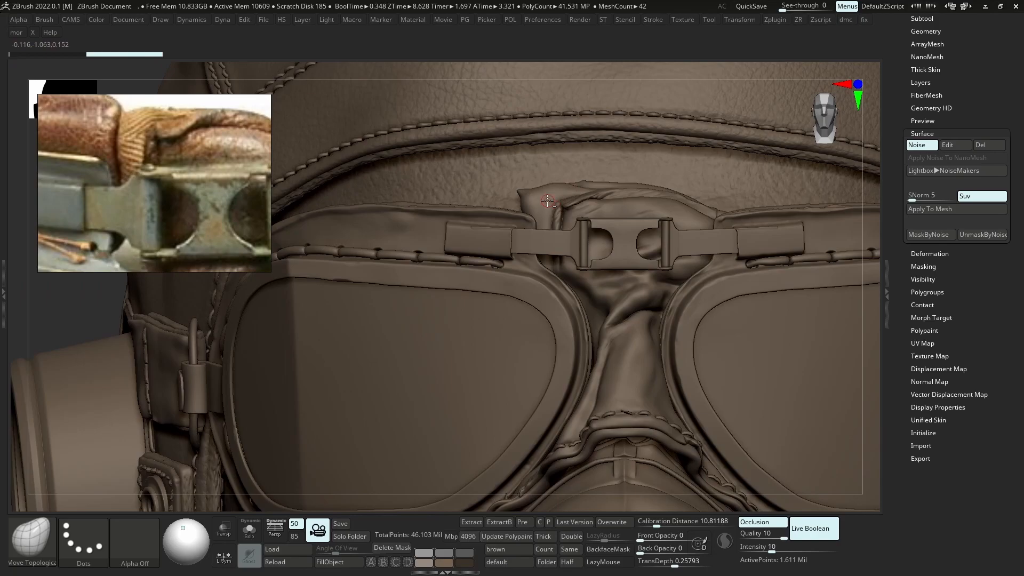
left_click(547, 200, "alt")
key("alt+s")
key("ctrl+z")
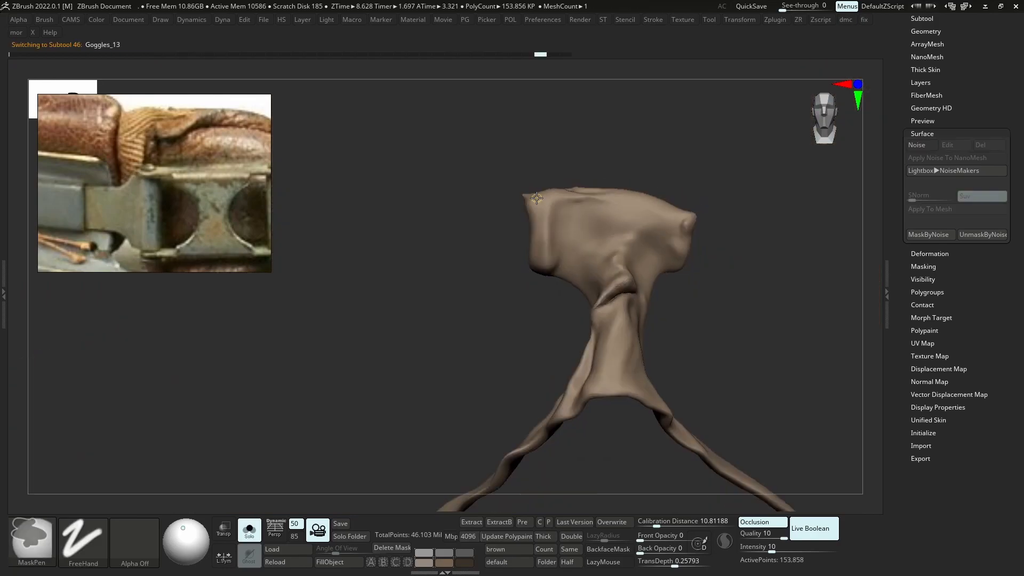
key("alt+s")
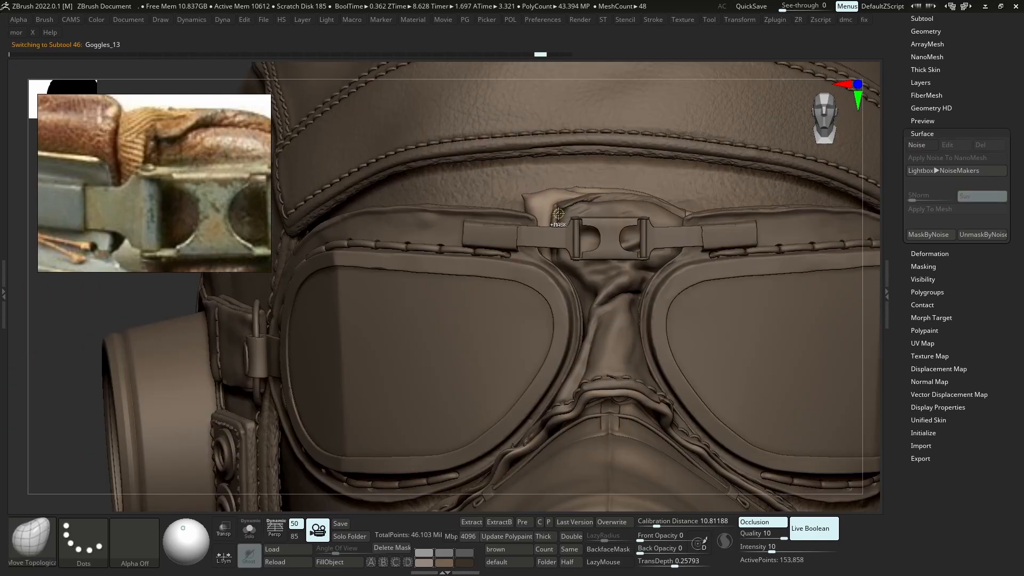
Turn on the visibility of the Goggles_14 padding around the lenses
scroll(235, 197, "down", 3)
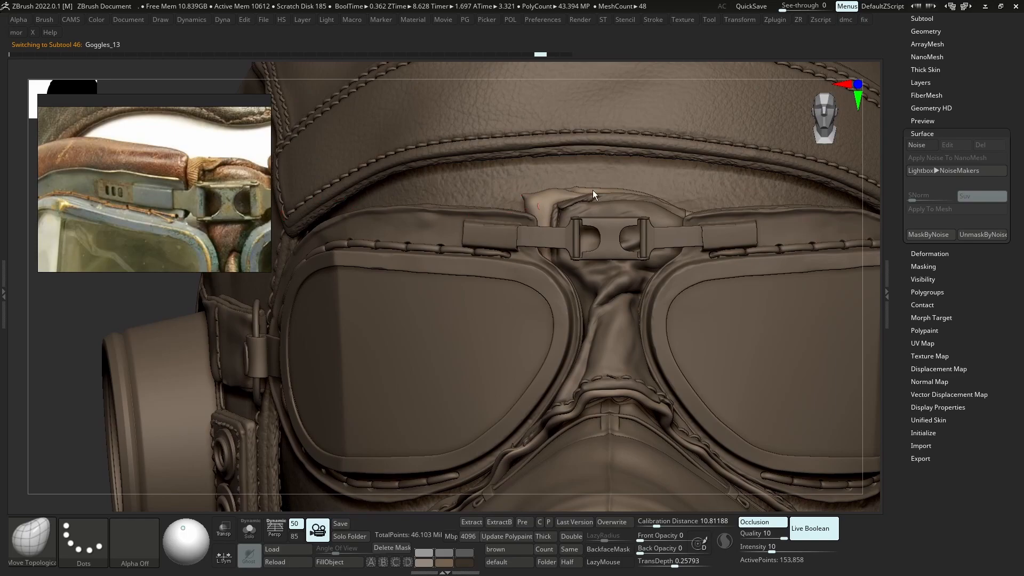
left_click(934, 21)
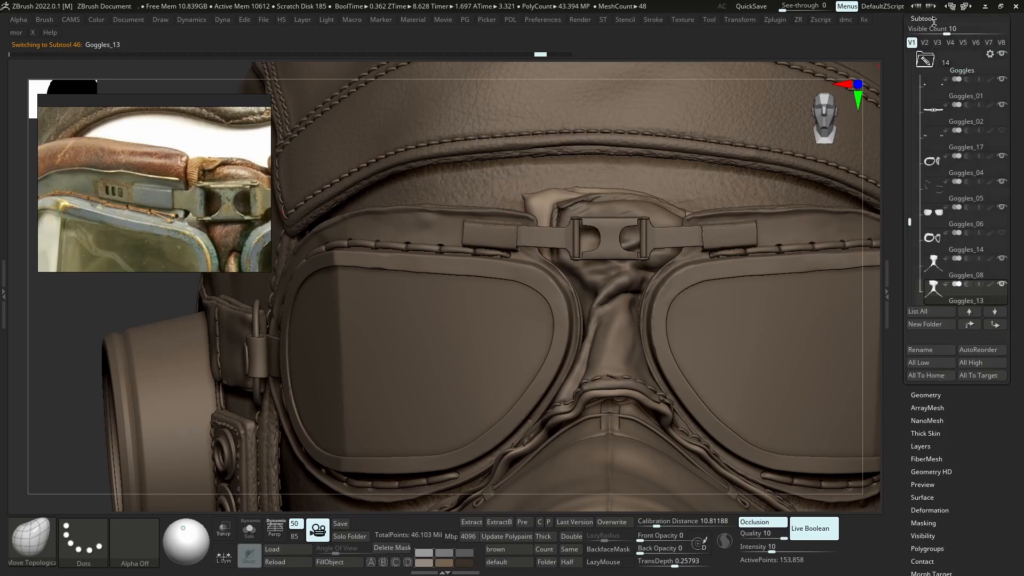
left_click(1004, 235)
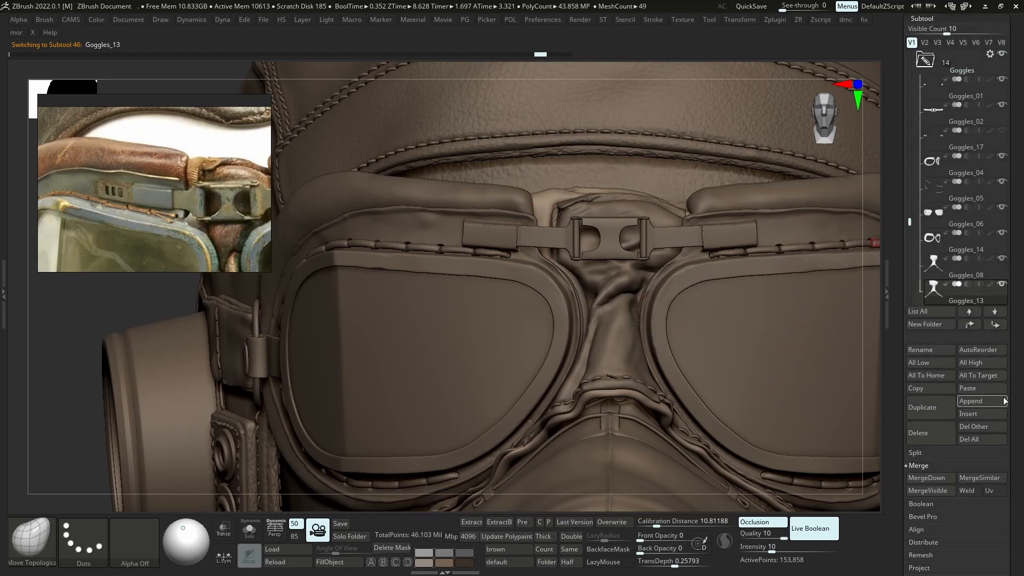
Add surface noise to the Goggles_13 fabric by pasting the noise settings copied from the straps
scroll(1003, 400, "down", 5)
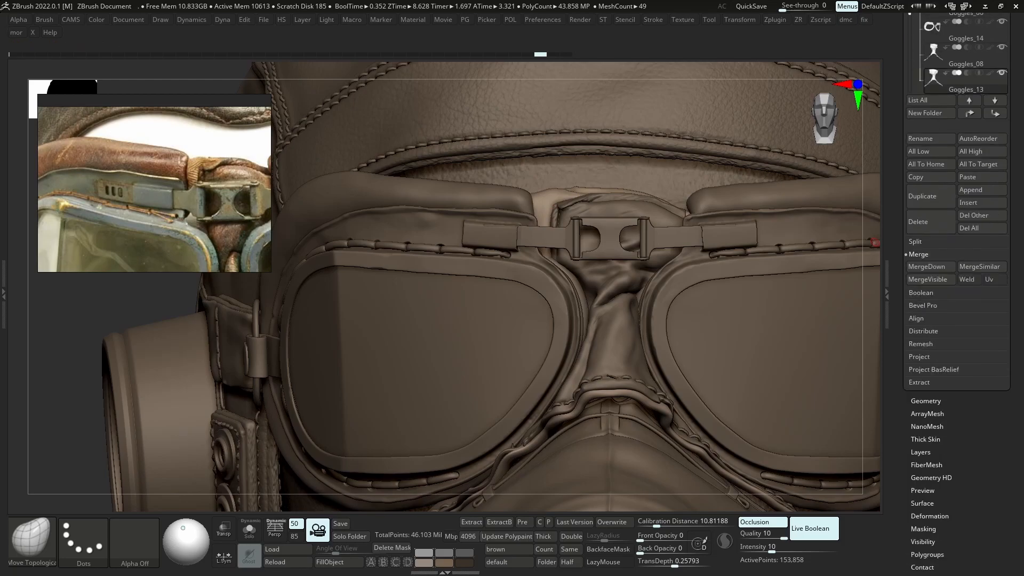
left_click(931, 453)
left_click(927, 81)
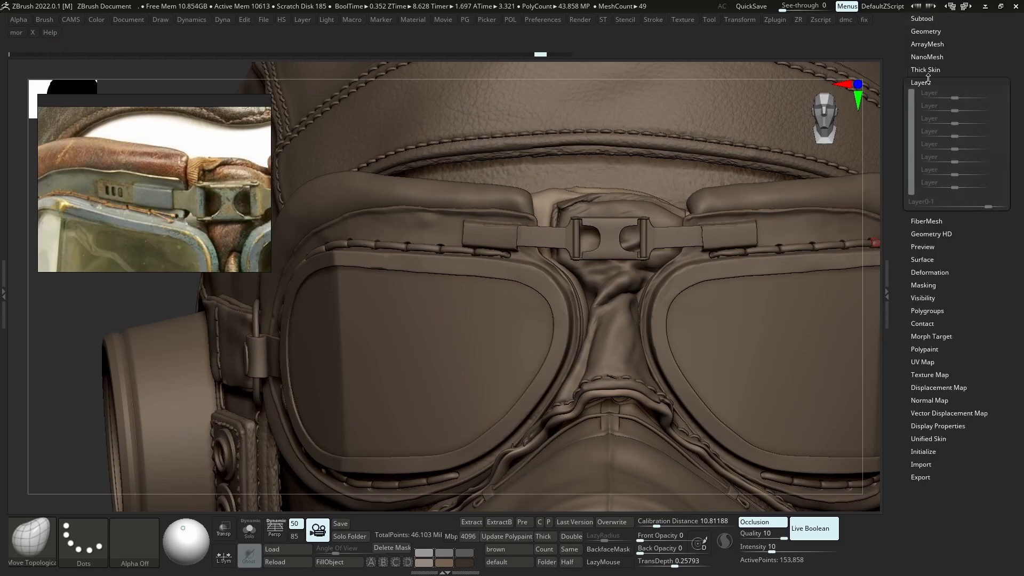
left_click(922, 134)
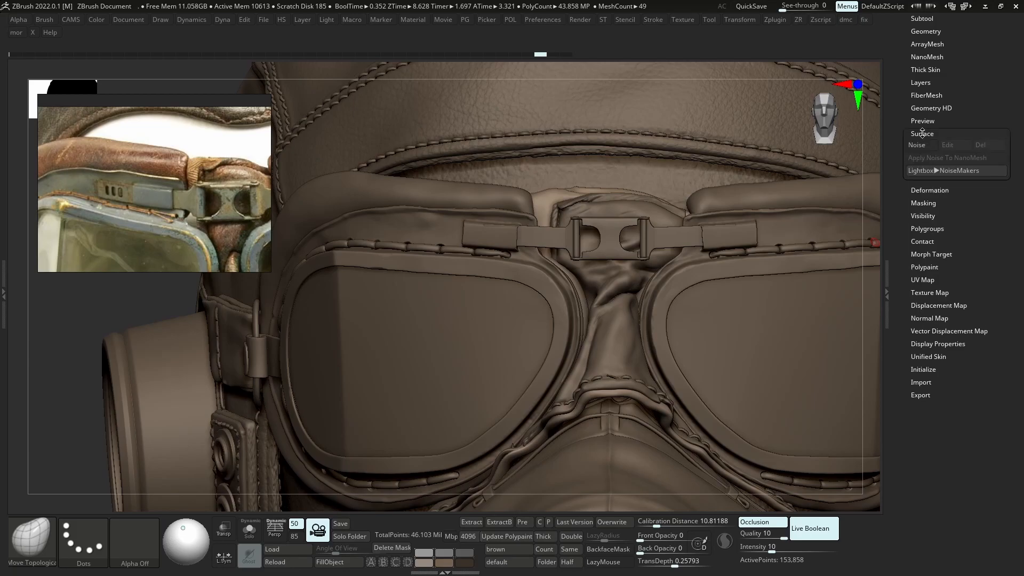
left_click(924, 146)
left_click(968, 150)
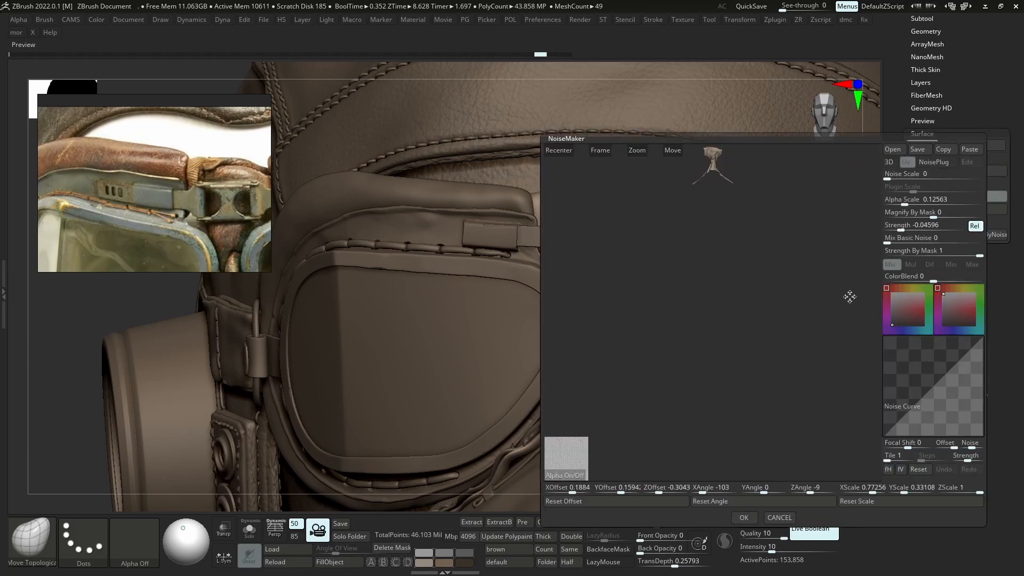
Set the Goggles_13 noise to Alpha Scale 0.078 with angles X 0, Y 60 and Z 18, adjust its Z offset, and accept it
right_click_drag(715, 158, 768, 303, "ctrl")
right_click_drag(728, 213, 717, 299, "alt")
right_click_drag(707, 240, 700, 298, "ctrl")
left_click_drag(905, 203, 901, 203)
left_click_drag(720, 488, 722, 489)
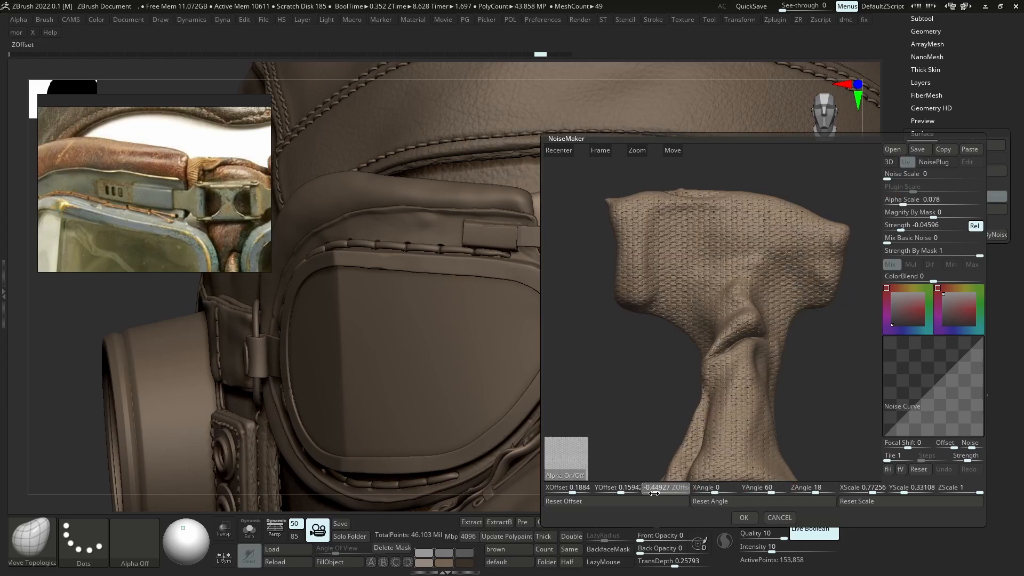
left_click(739, 518)
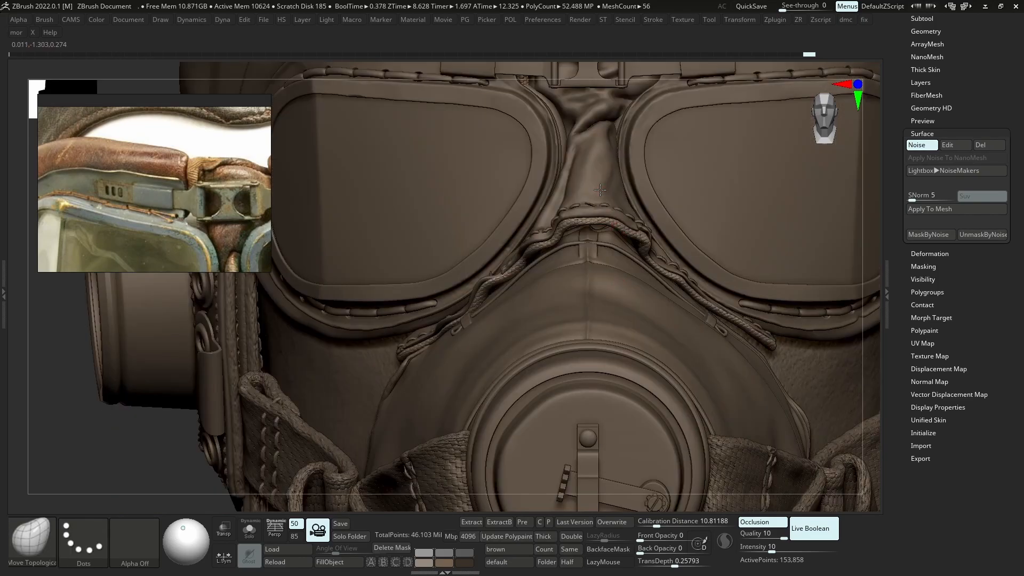
Examine the noise pattern on the Goggles_13 fabric, both in place beside Goggles_08 and on its own
left_click(603, 175, "alt")
key("ctrl")
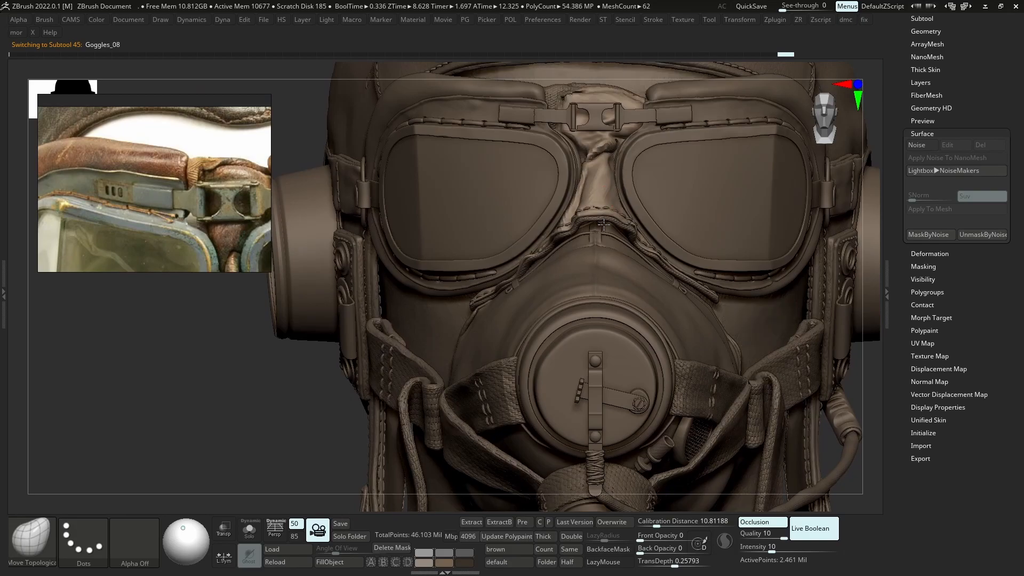
right_click_drag(604, 205, 603, 238, "alt")
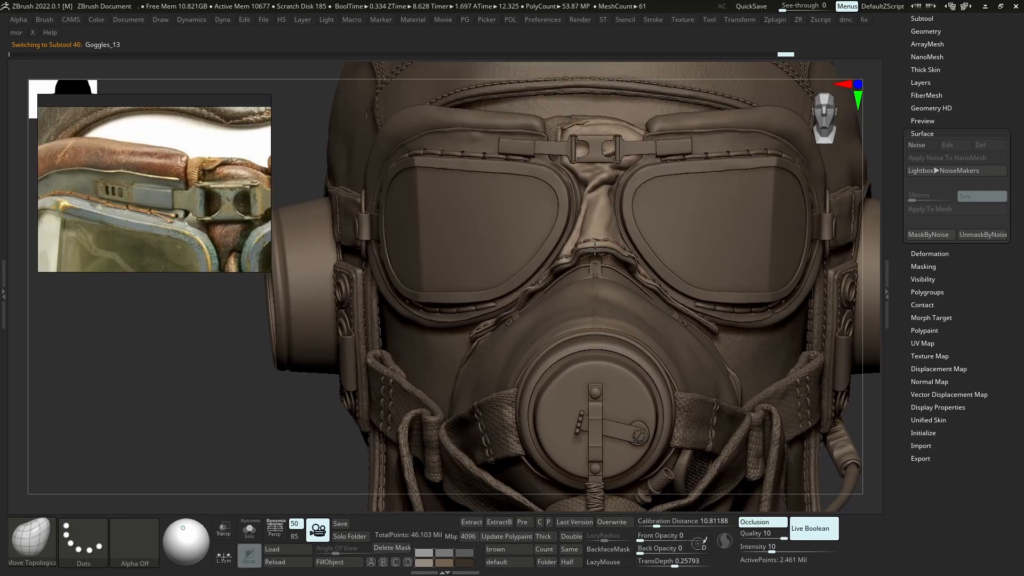
left_click(594, 249, "alt")
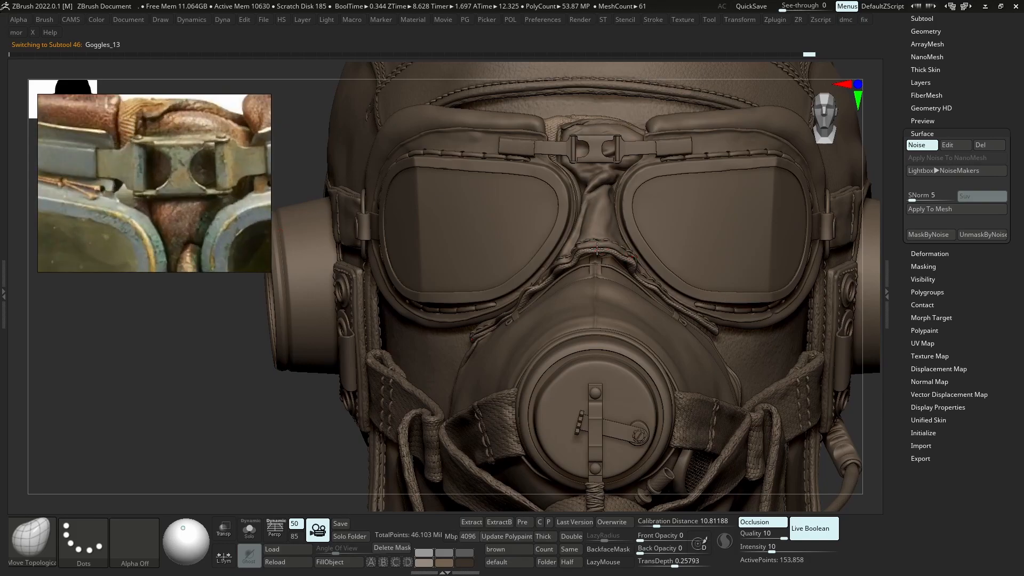
key("alt+s")
right_click_drag(576, 180, 586, 219, "ctrl")
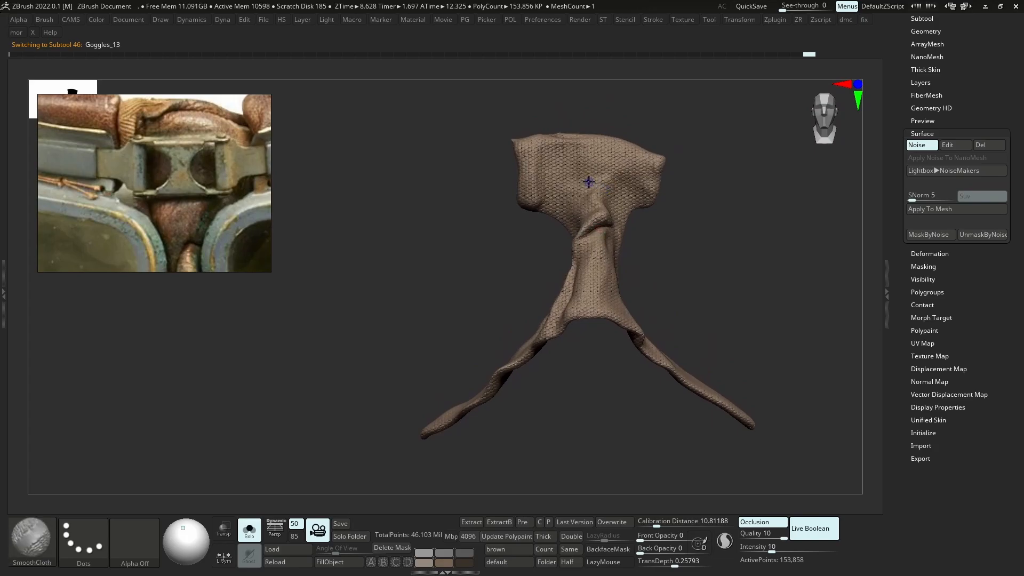
key("alt+s")
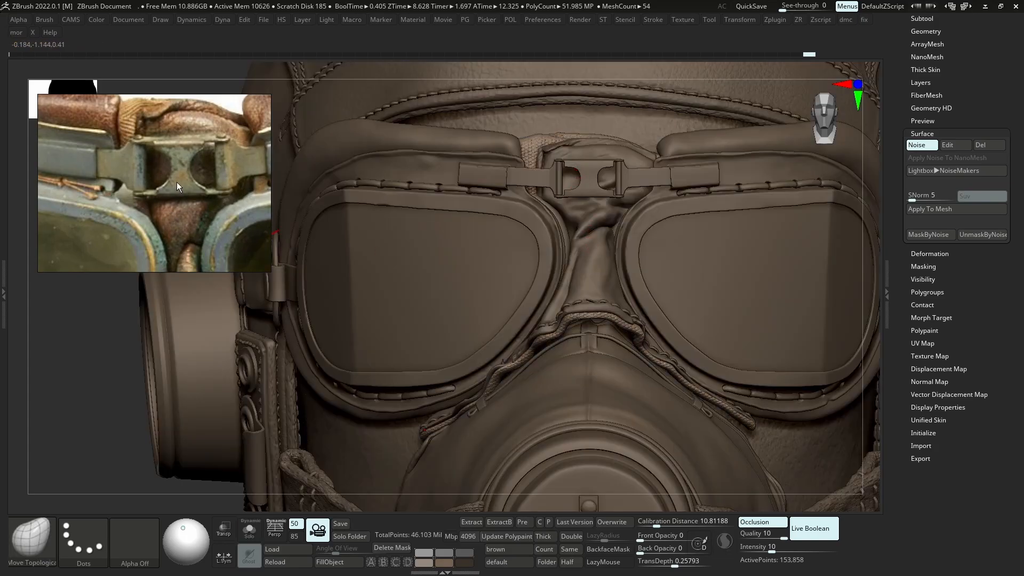
Isolate the Goggles_13 bridge fabric and inspect its weave and underlying topology up close
key("alt+s")
right_click_drag(602, 245, 640, 204, "ctrl")
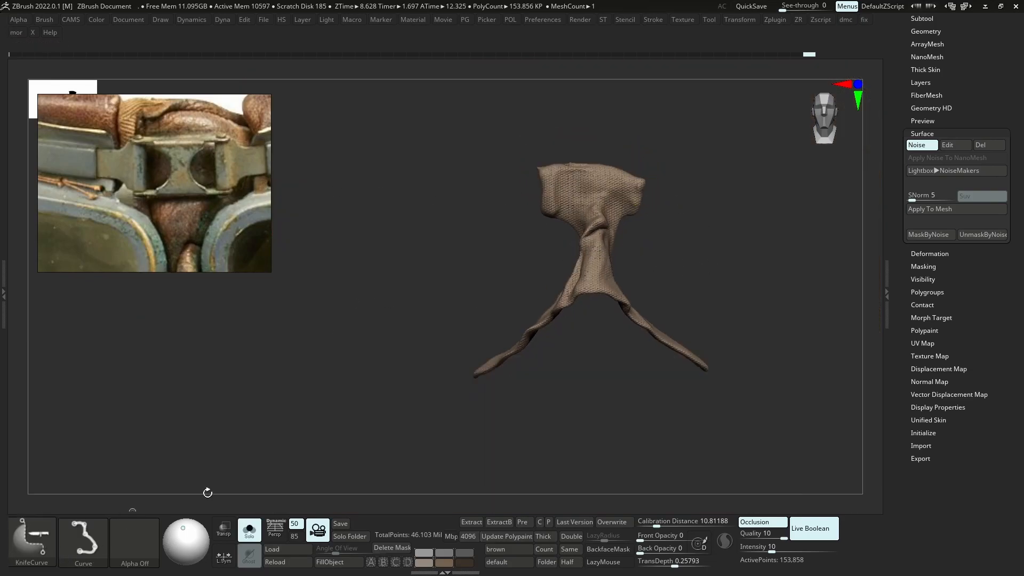
left_click(43, 530)
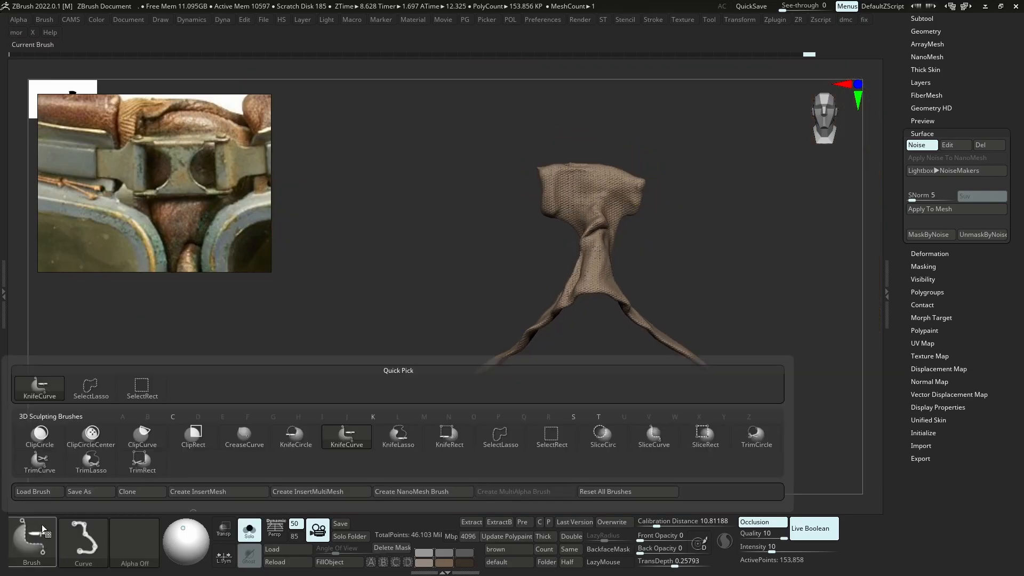
left_click(670, 433, "ctrl+shift")
left_click_drag(700, 175, 685, 228)
key("shift+f")
mouse_move(658, 238)
right_mouse_down("ctrl")
mouse_move(629, 266)
mouse_move(637, 221)
right_mouse_up("ctrl")
key("shift+f")
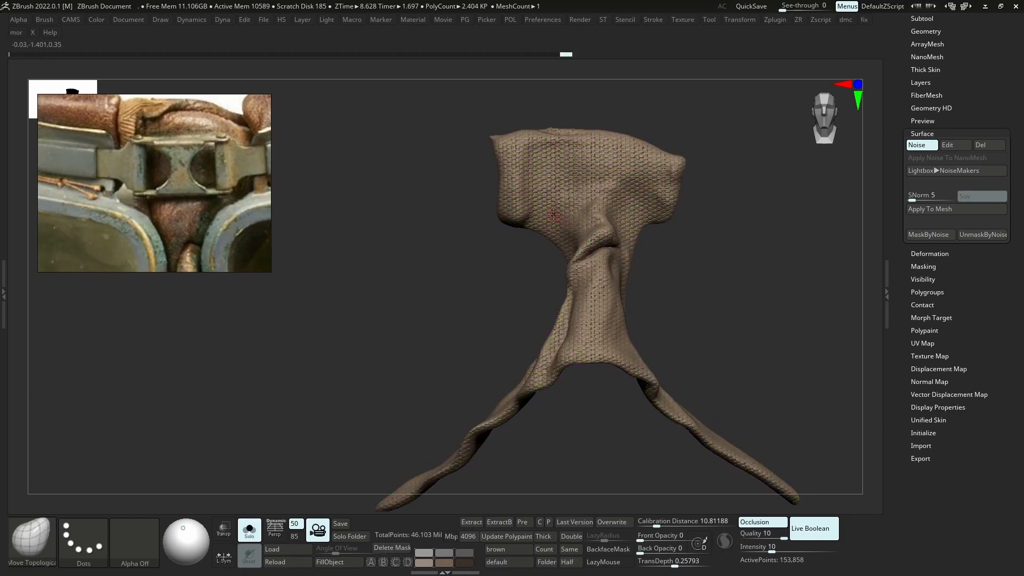
left_click_drag(539, 208, 515, 165, "ctrl")
left_click(761, 244, "ctrl")
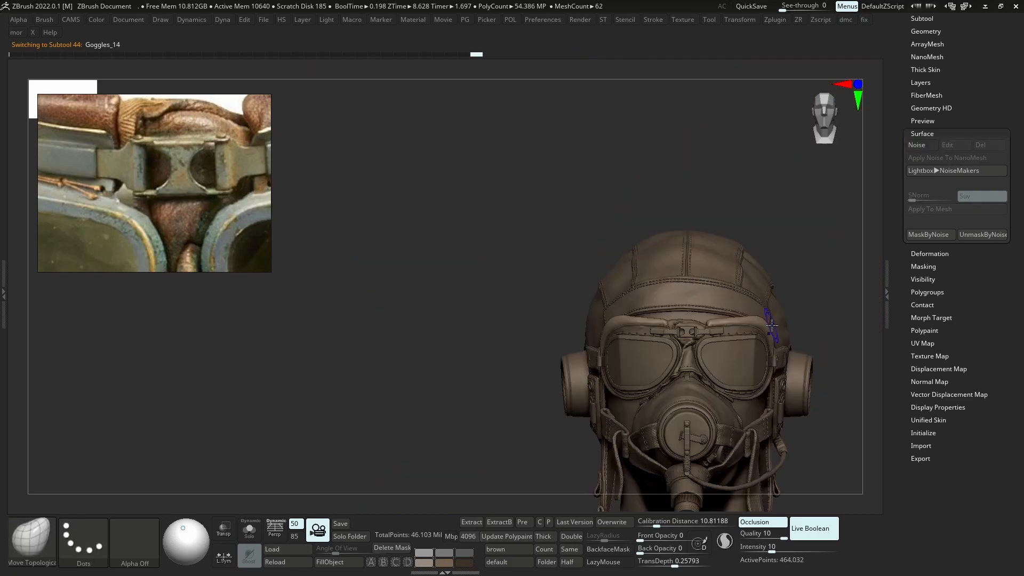
View the Goggles_14 lens padding in place on the helmet and isolate it with its polygroups displayed
left_click_drag(837, 396, 781, 373, "alt")
left_click_drag(824, 326, 741, 297)
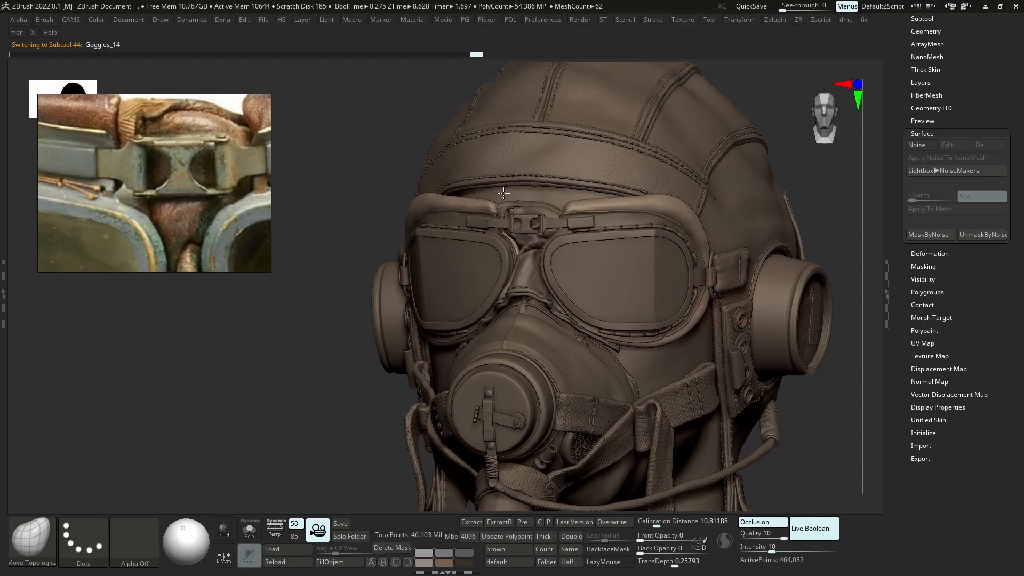
right_click_drag(505, 194, 500, 185, "alt")
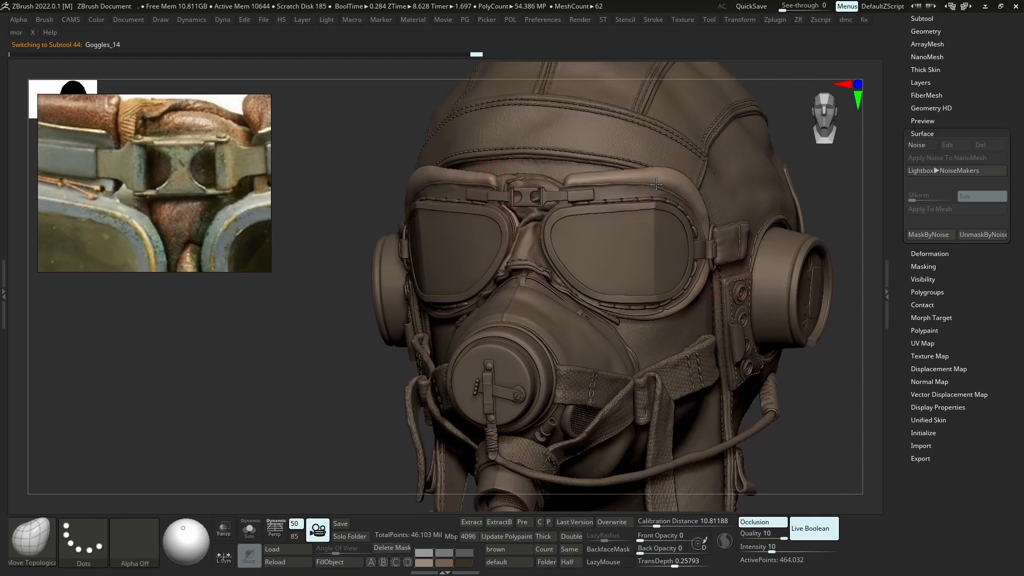
key("alt+s")
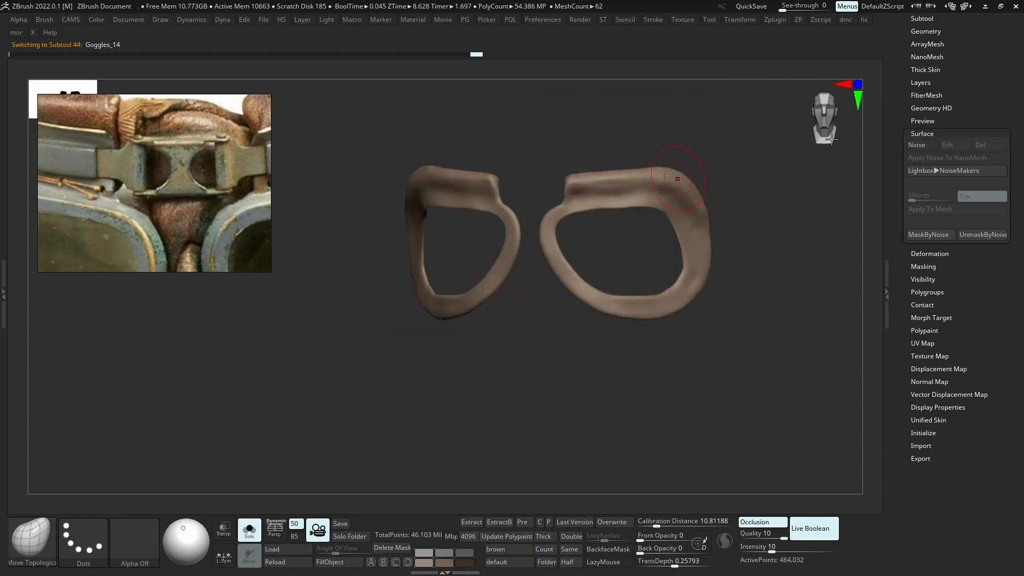
key("alt+s")
key("alt+s")
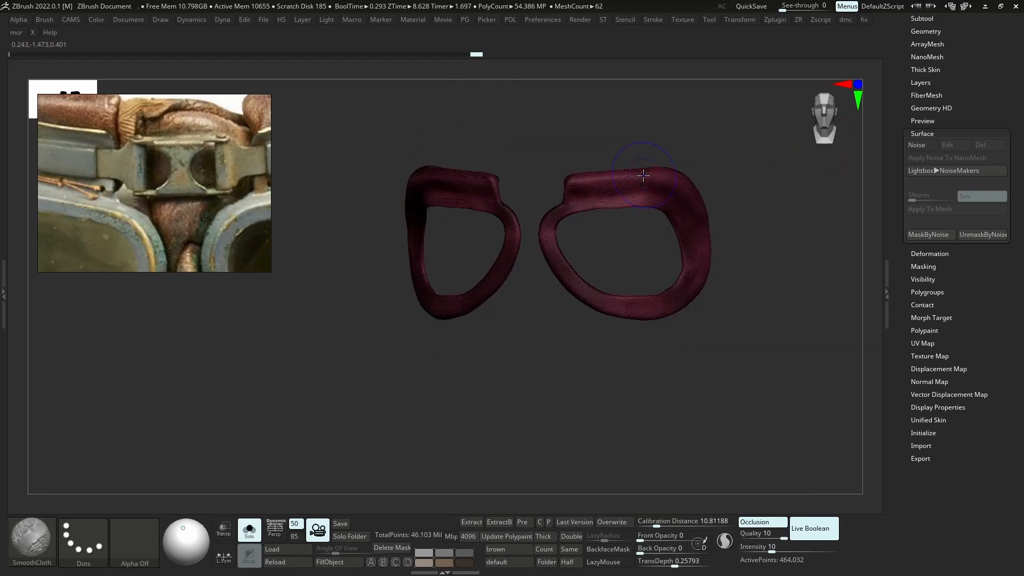
mouse_move(569, 187)
right_mouse_down("ctrl")
mouse_move(549, 188)
mouse_move(585, 199)
right_mouse_up("ctrl")
Hide an edge loop along the rim of the Goggles_14 padding with SelectLasso and assign polygroups to the separated faces
left_click(30, 530)
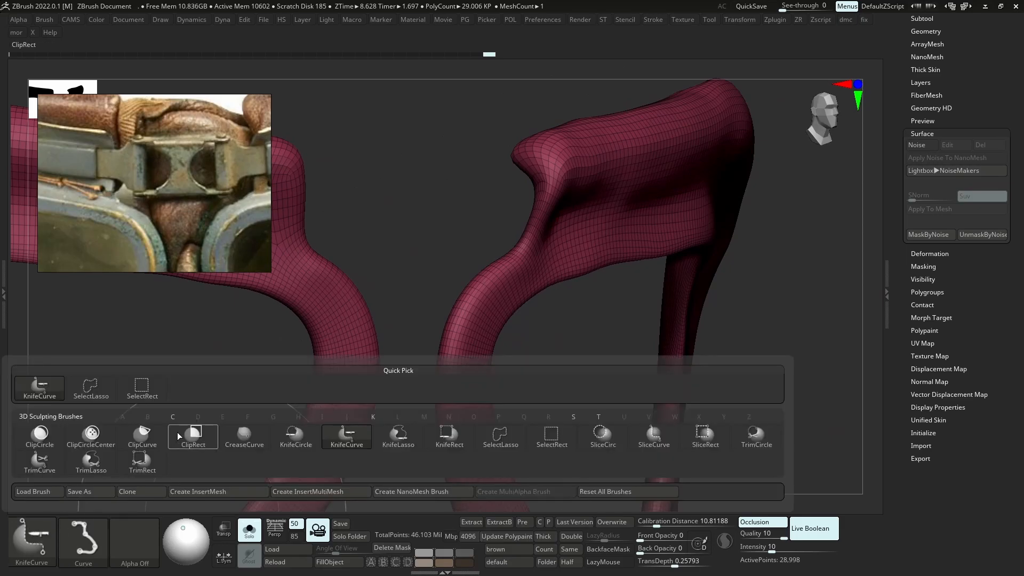
left_click(487, 444)
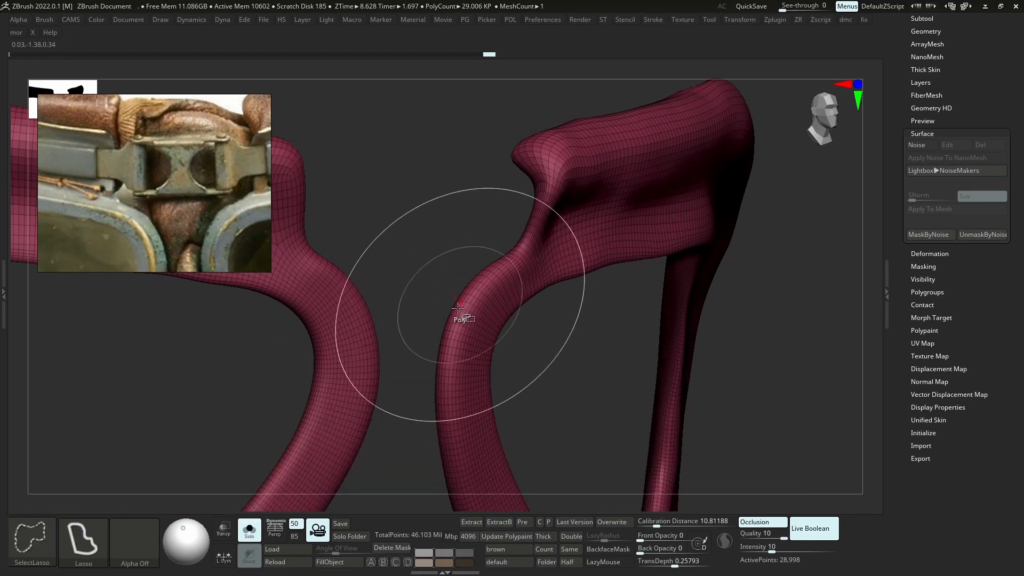
left_click(454, 316, "ctrl+shift")
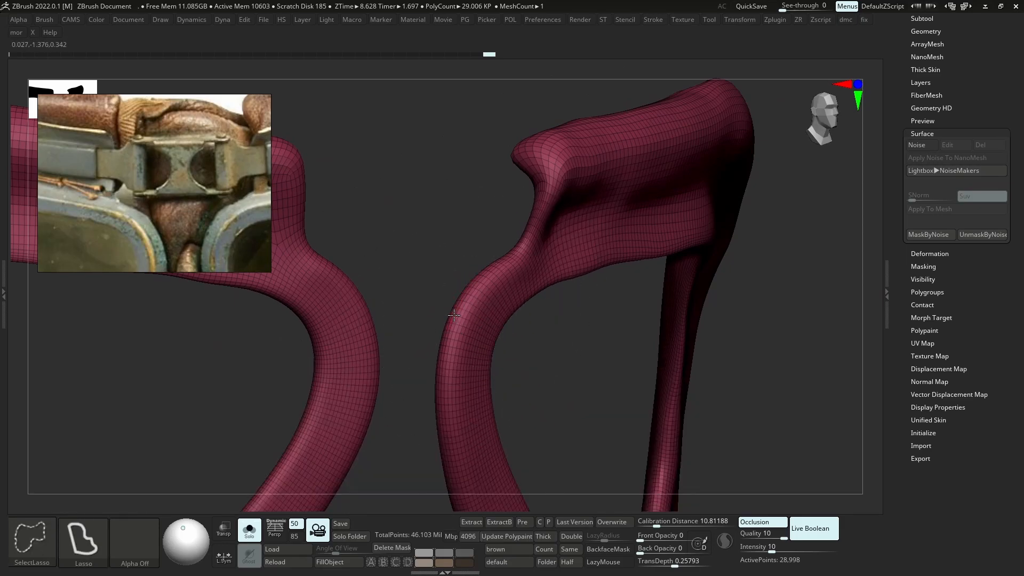
key("g")
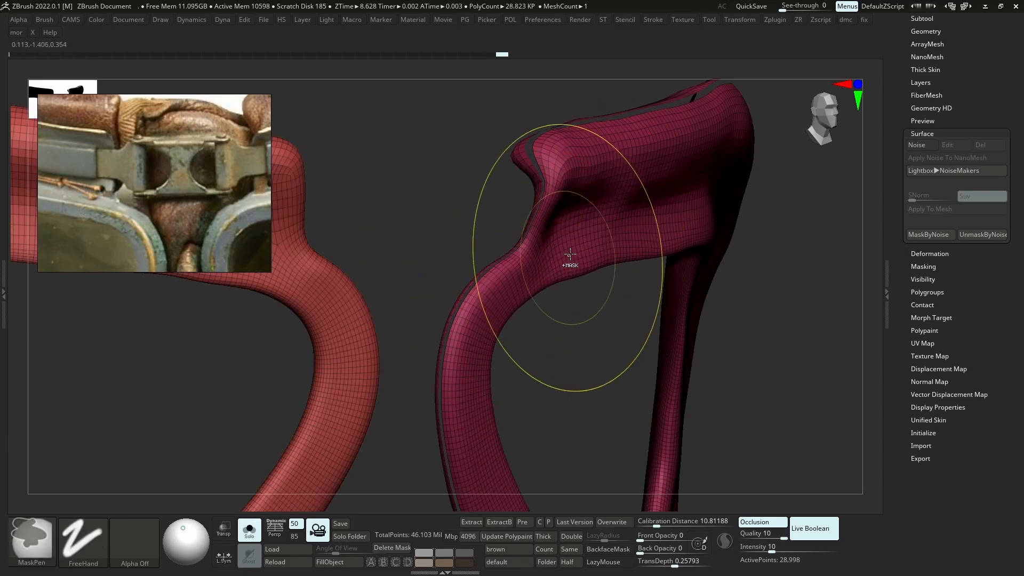
right_click_drag(567, 263, 541, 251)
key("g")
left_click(525, 244)
right_click_drag(593, 226, 679, 190)
key("ctrl")
mouse_move(709, 142)
left_mouse_down("ctrl+alt+shift")
mouse_move(324, 223)
mouse_move(880, 185)
mouse_move(832, 160)
left_mouse_up("ctrl+alt+shift")
Group the front-facing polygons of the Goggles_14 padding into one polygroup from the front view
mouse_move(746, 165)
right_mouse_down("ctrl")
mouse_move(630, 242)
mouse_move(633, 267)
mouse_move(639, 256)
mouse_move(548, 272)
mouse_move(530, 245)
mouse_move(658, 175)
mouse_move(661, 255)
right_mouse_up("ctrl")
key("g")
left_click(673, 276)
key("f")
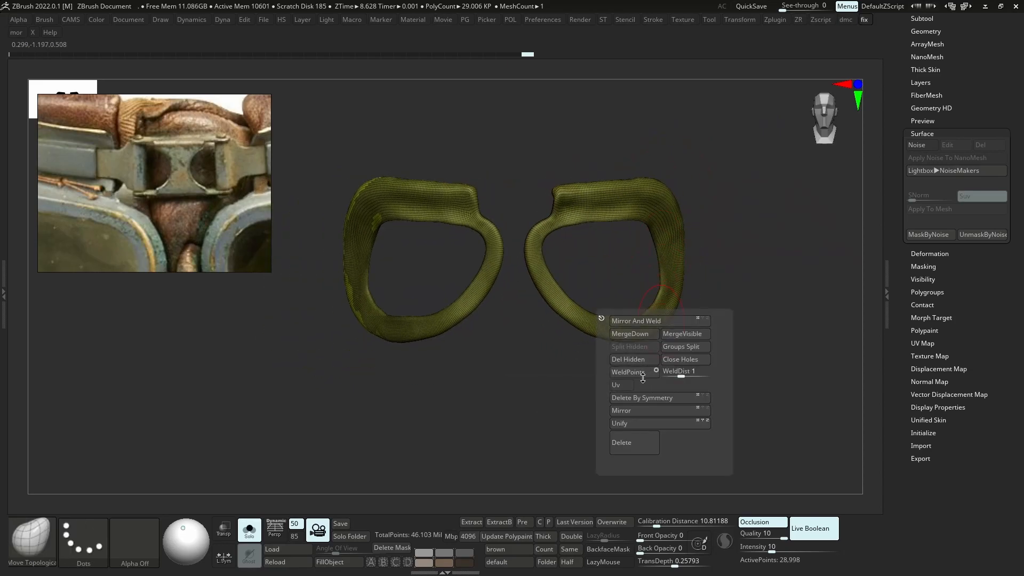
key("g")
left_click(618, 432)
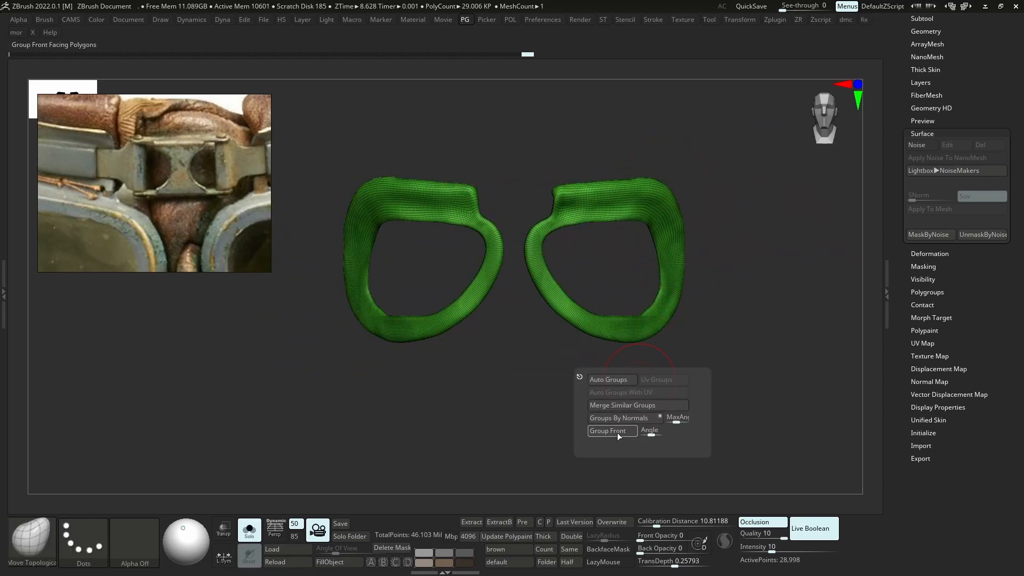
mouse_move(620, 222)
right_mouse_down()
mouse_move(725, 234)
mouse_move(598, 229)
right_mouse_up()
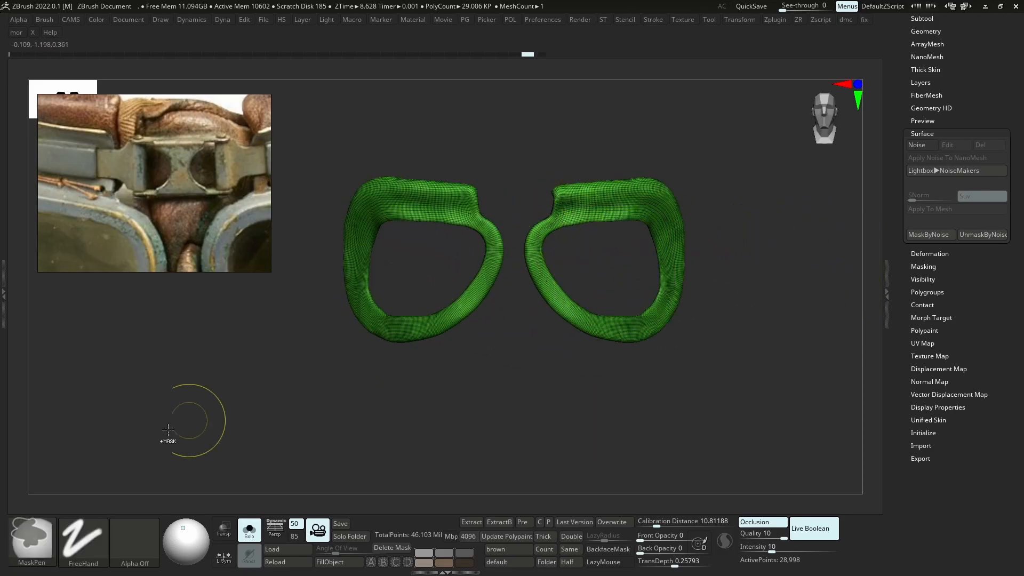
Isolate the Goggles_14 polygroups with SelectRect to check how the padding is divided, and restore full visibility
left_click(33, 537)
left_click(161, 388)
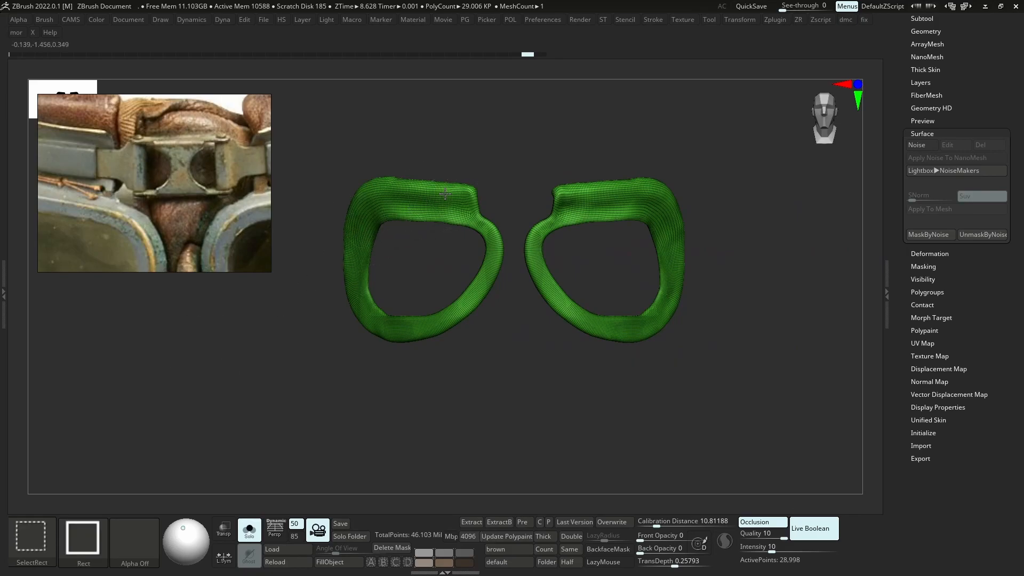
left_click(422, 205, "ctrl+shift")
key("ctrl+z")
key("ctrl+shift+z")
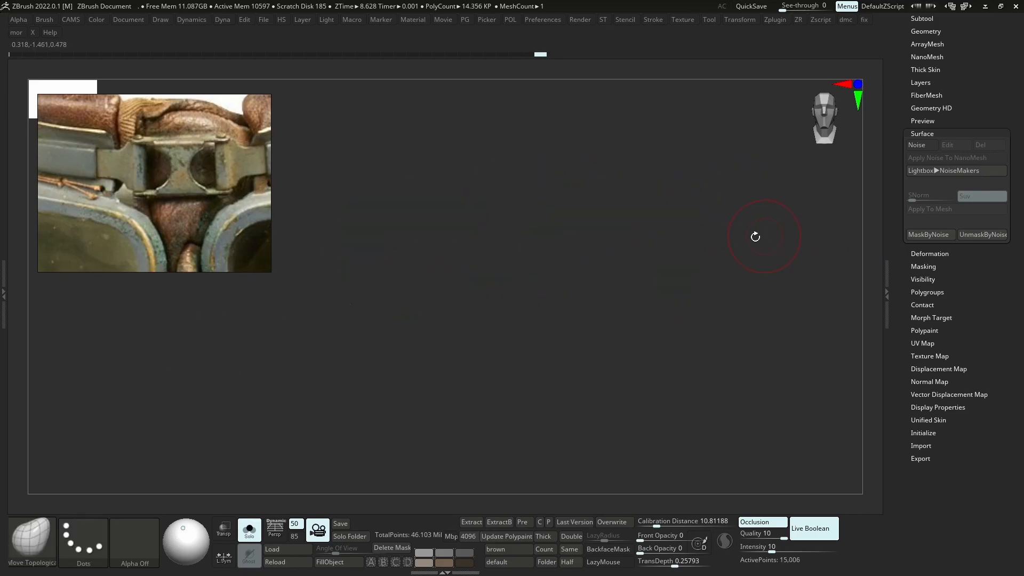
key("ctrl+z")
left_click_drag(466, 165, 440, 210)
left_click(440, 211, "ctrl+shift")
left_click(578, 193, "ctrl")
mouse_move(730, 167)
left_mouse_down("ctrl+shift")
mouse_move(775, 213)
mouse_move(637, 237)
mouse_move(661, 240)
left_mouse_up("ctrl+shift")
left_click_drag(635, 240, 622, 162, "alt")
left_click_drag(669, 133, 210, 356, "ctrl+alt+shift")
Hide the polygroup display, show the whole helmet again, and unwrap the Goggles_14 padding by polygroups with UV Master
key("shift+f")
key("alt+s")
right_click_drag(485, 210, 506, 197, "ctrl")
key("shift")
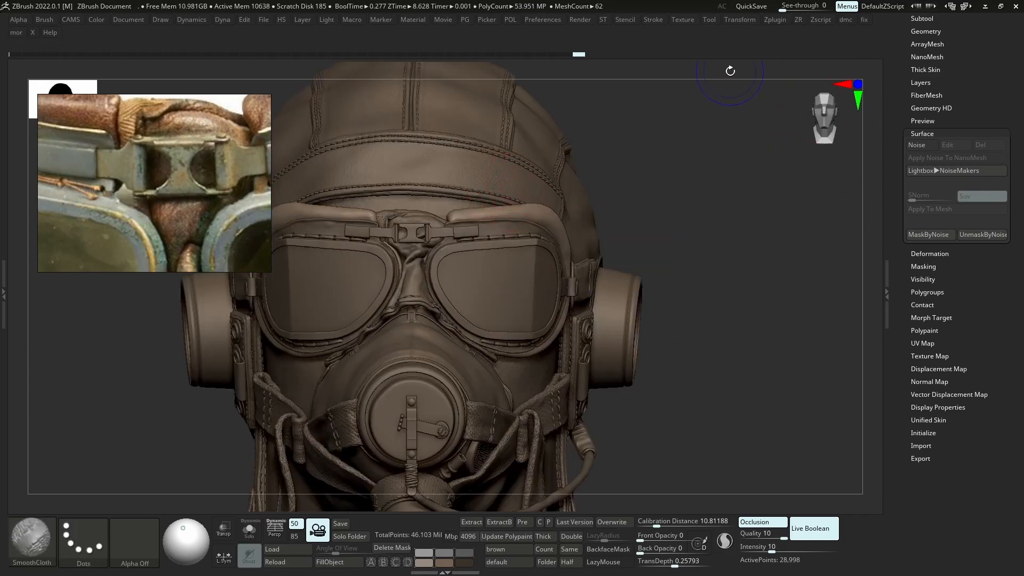
left_click(774, 21)
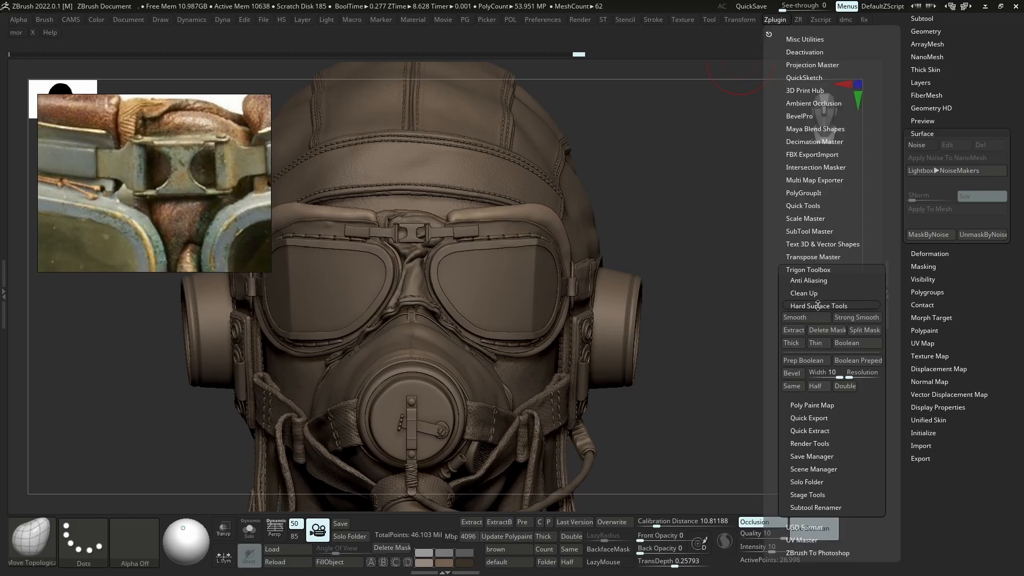
left_click(803, 269)
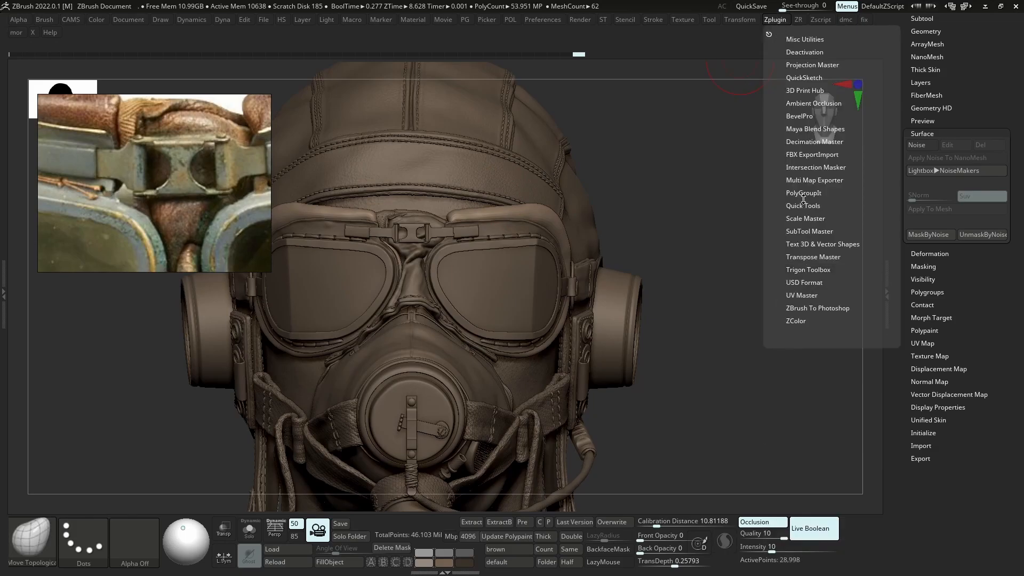
left_click(811, 294)
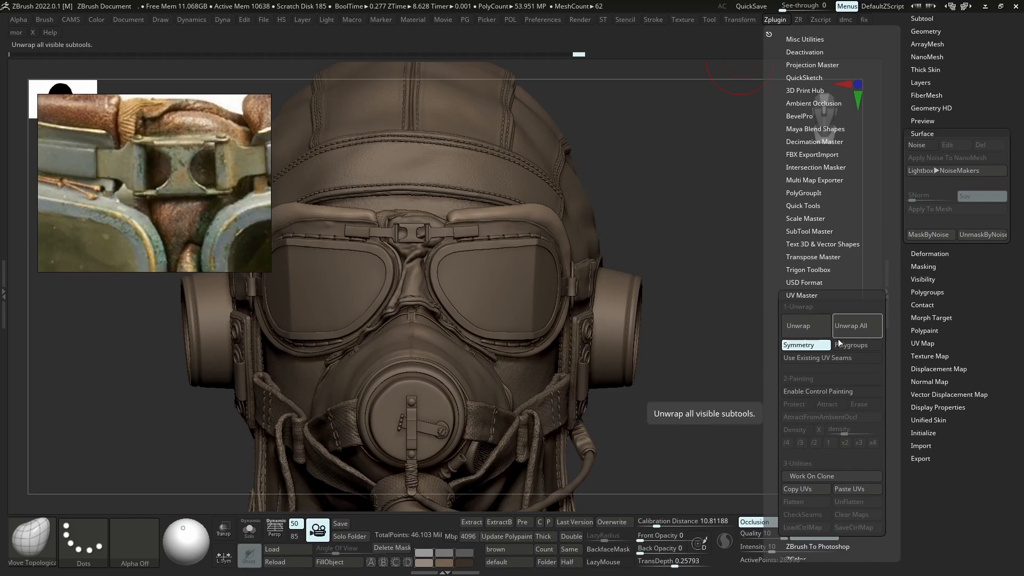
left_click(807, 323)
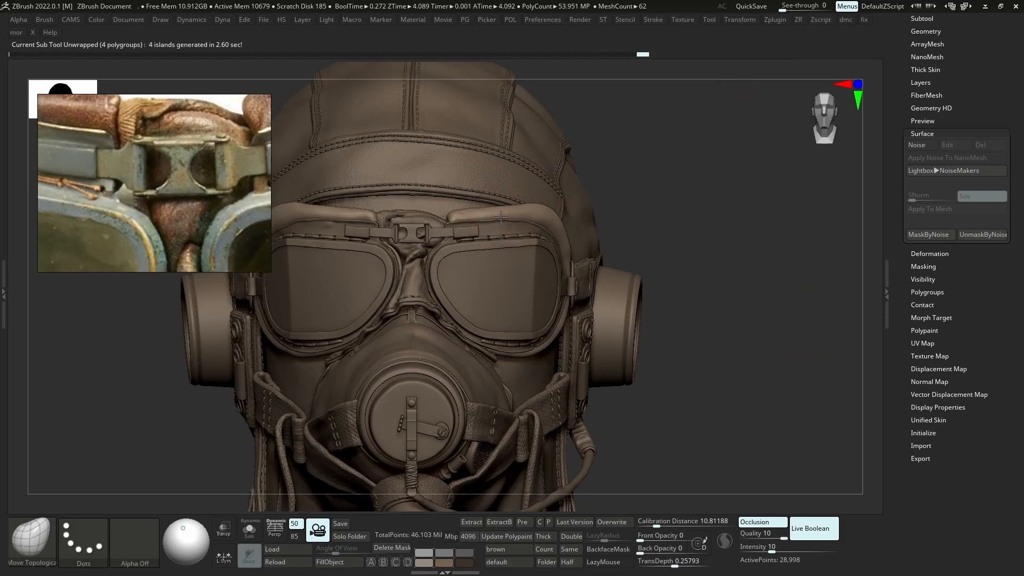
Restore the higher subdivision detail of the Goggles_14 padding, viewed from the side of the helmet
left_click_drag(661, 213, 554, 221)
key("alt+s")
key("alt+s")
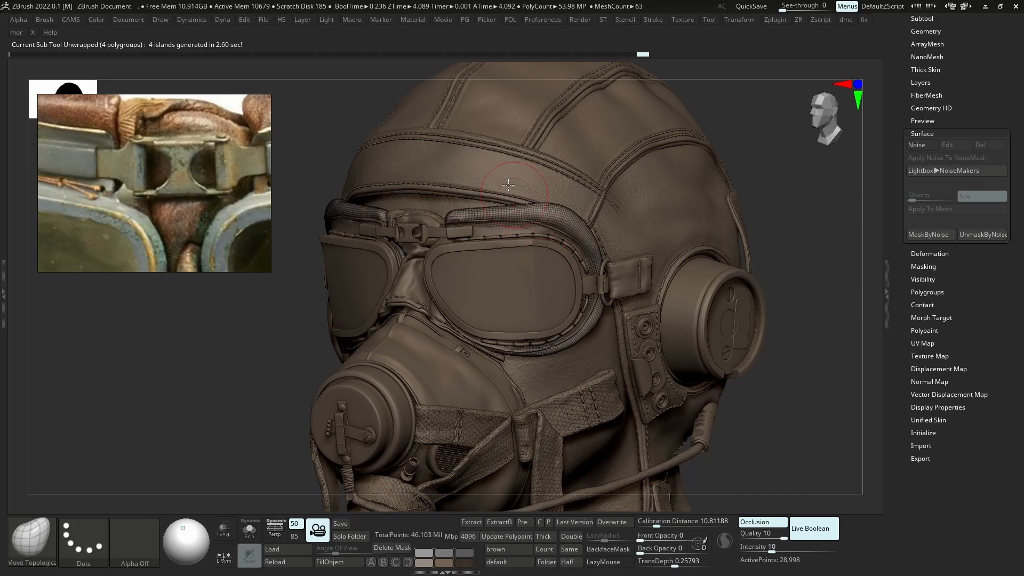
key("ctrl+d")
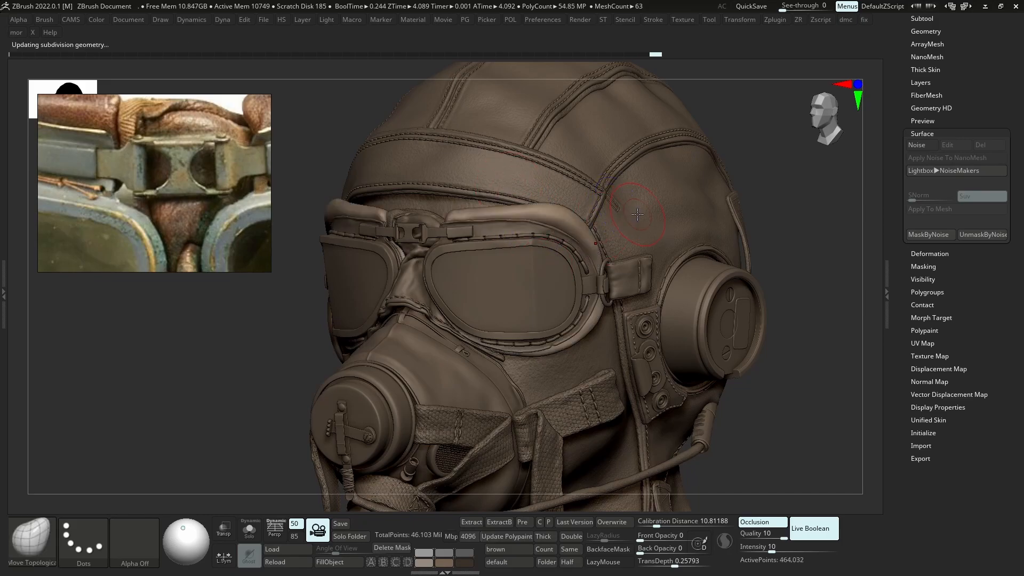
Copy the leather noise settings from Helmet_23 and paste them into the surface noise of the Goggles_14 padding
left_click(913, 146)
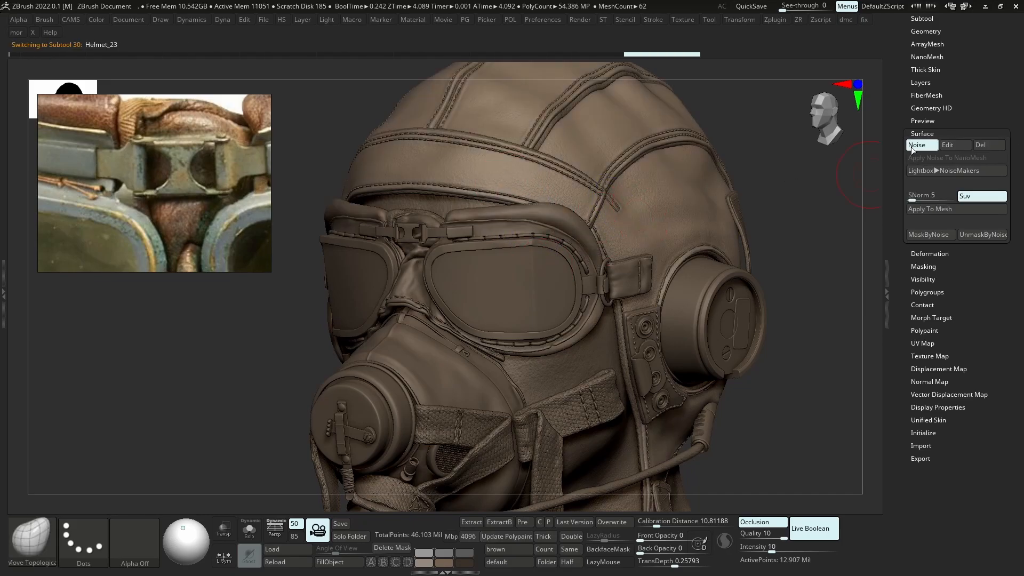
left_click(952, 145)
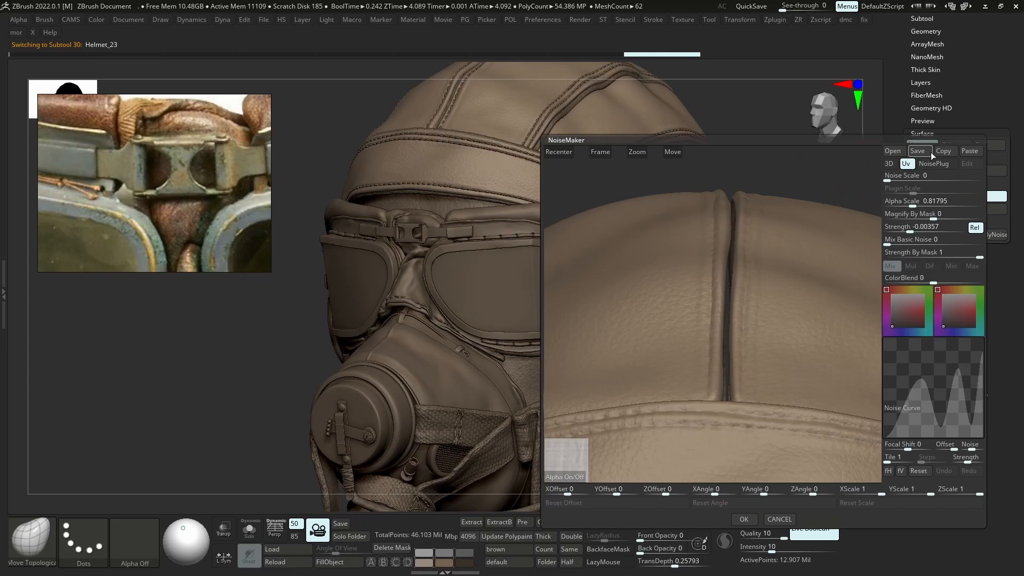
left_click(743, 518)
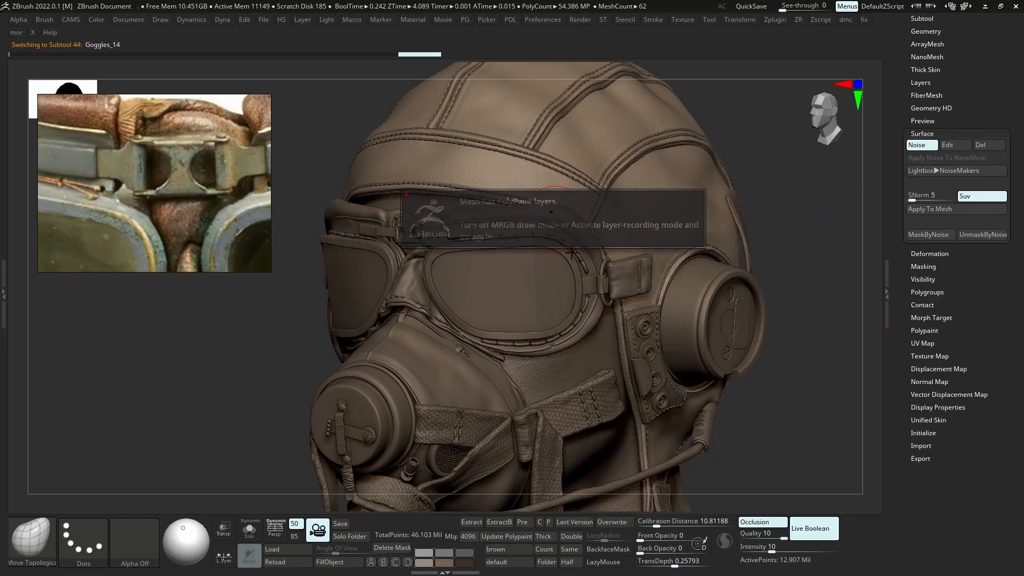
left_click(908, 146)
left_click(933, 146)
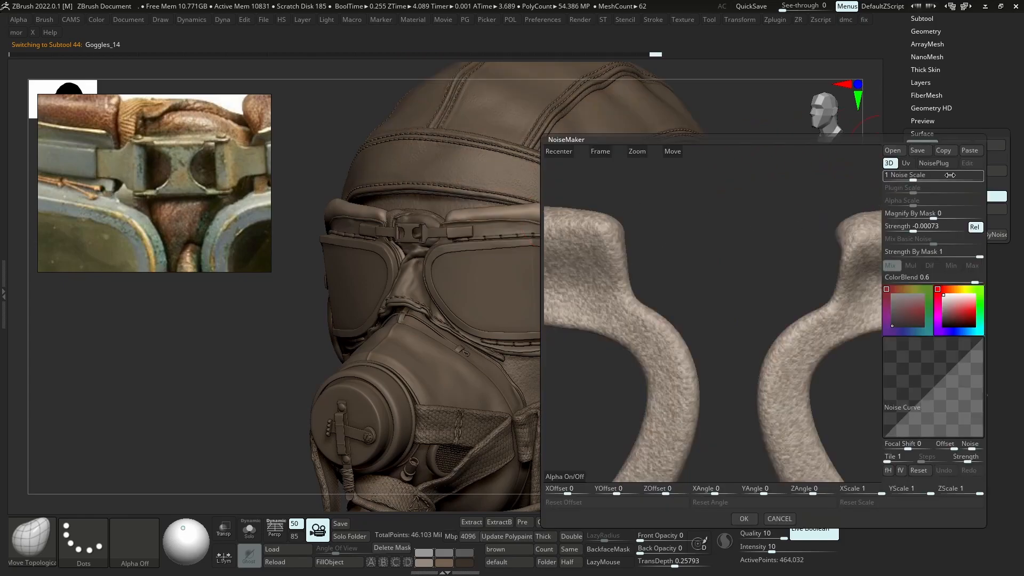
left_click(969, 150)
left_click(743, 519)
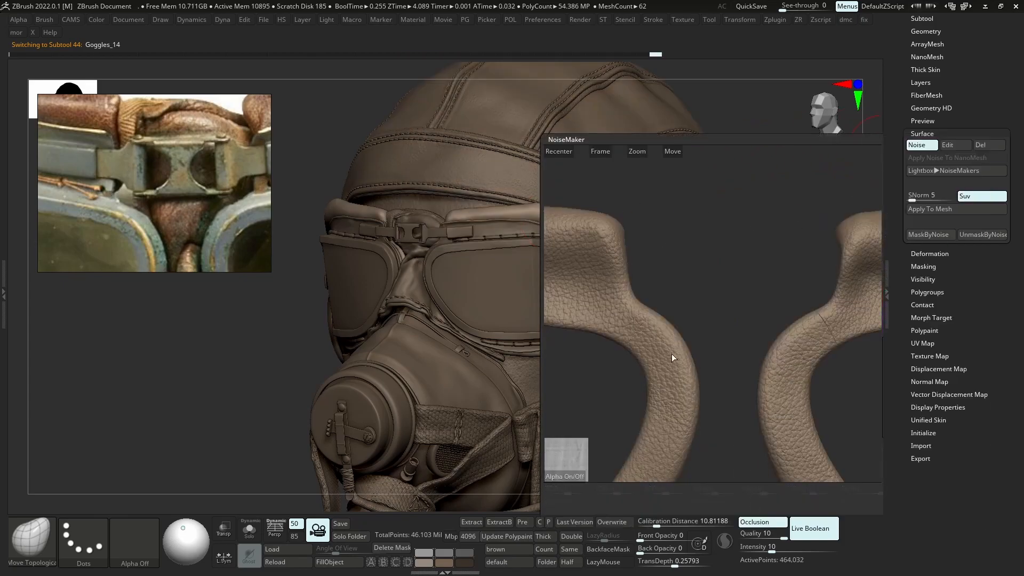
Isolate the Goggles_08 nose-bridge leather, display its polygroups and lower it to its lowest subdivision level
right_click_drag(607, 201, 542, 216, "shift")
scroll(541, 216, "up", 5)
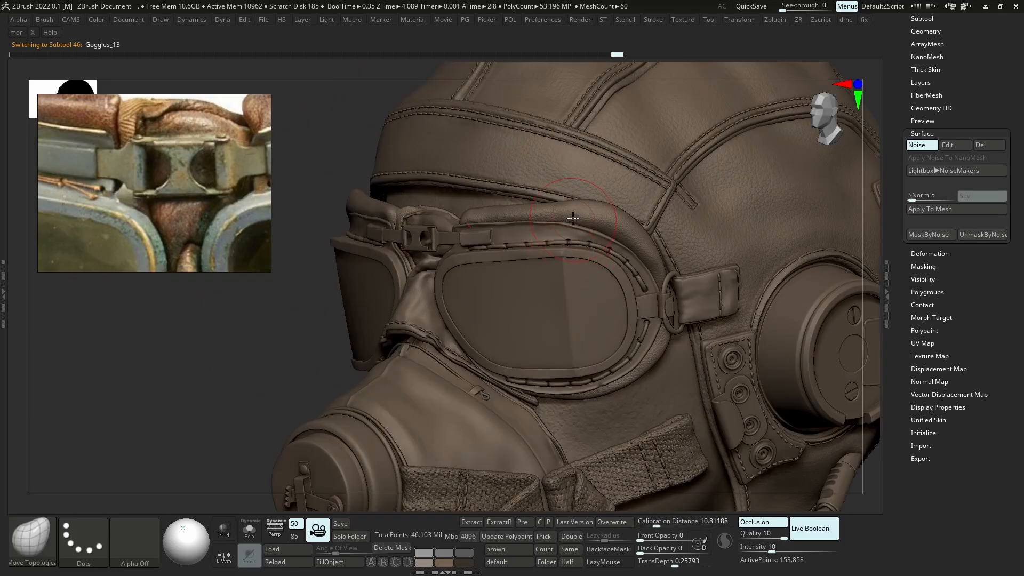
right_click_drag(639, 288, 709, 260, "alt")
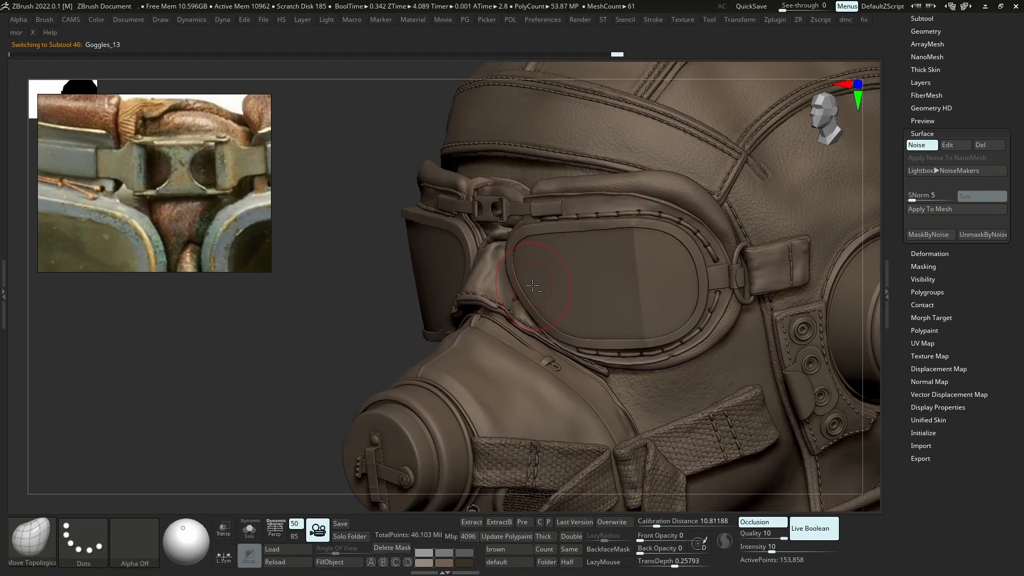
key("alt+s")
key("shift+f")
key("shift+d")
key("shift+d")
key("shift+d")
scroll(492, 274, "up", 5)
right_click_drag(457, 320, 446, 393)
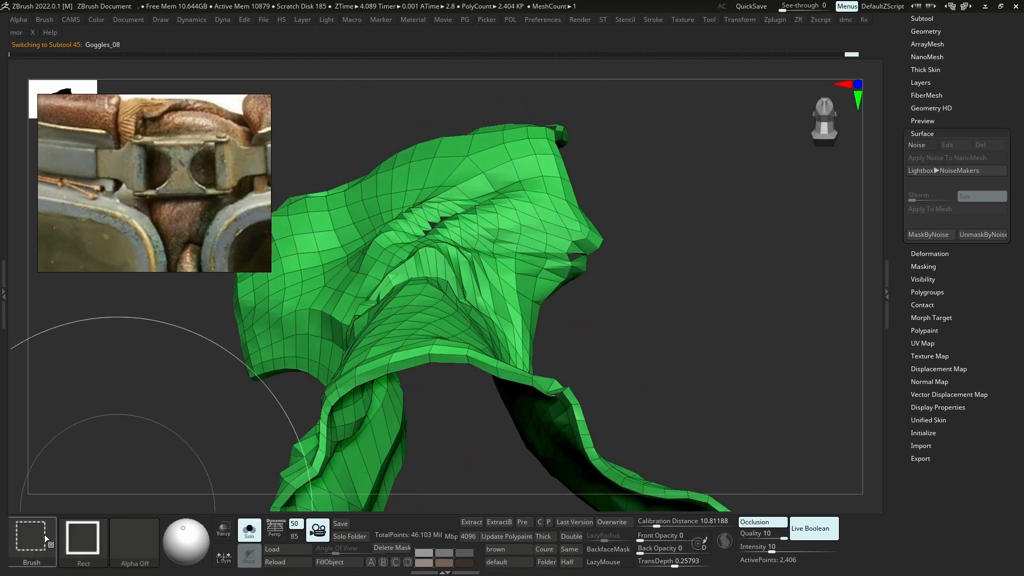
Hide the thickness edge loop of the Goggles_08 leather with SelectLasso and assign a polygroup to the visible faces
left_click(40, 542, "ctrl+shift")
left_click(89, 392, "ctrl+shift")
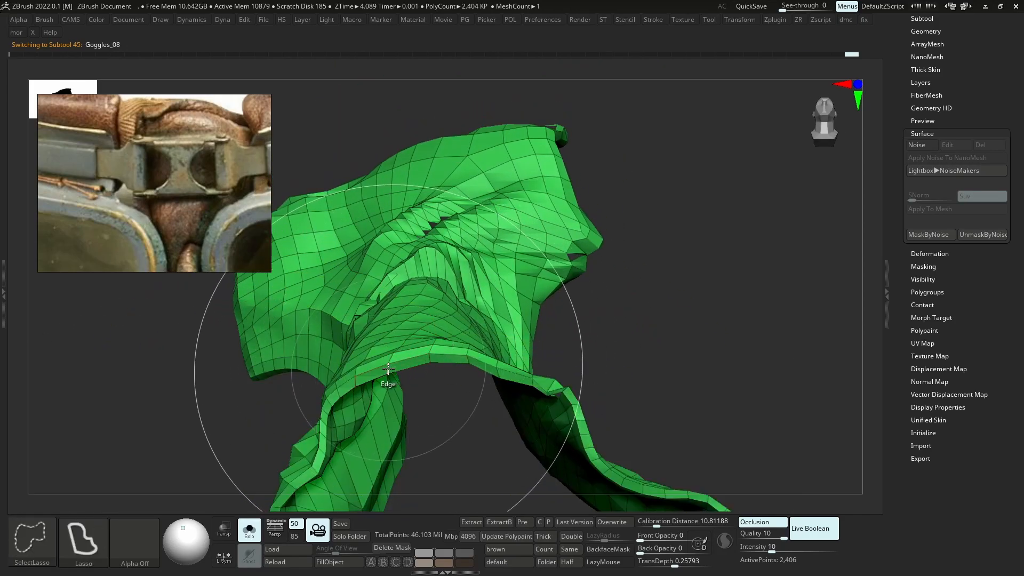
left_click(391, 376, "ctrl+shift")
key("ctrl+w")
right_click_drag(454, 345, 533, 235, "ctrl")
mouse_move(548, 224)
left_mouse_down("ctrl+alt+shift")
mouse_move(674, 323)
mouse_move(639, 309)
left_mouse_up("ctrl+alt+shift")
Isolate the separated faces of the Goggles_08 leather with SelectRect and give them their own polygroups
left_click(40, 540, "ctrl+shift")
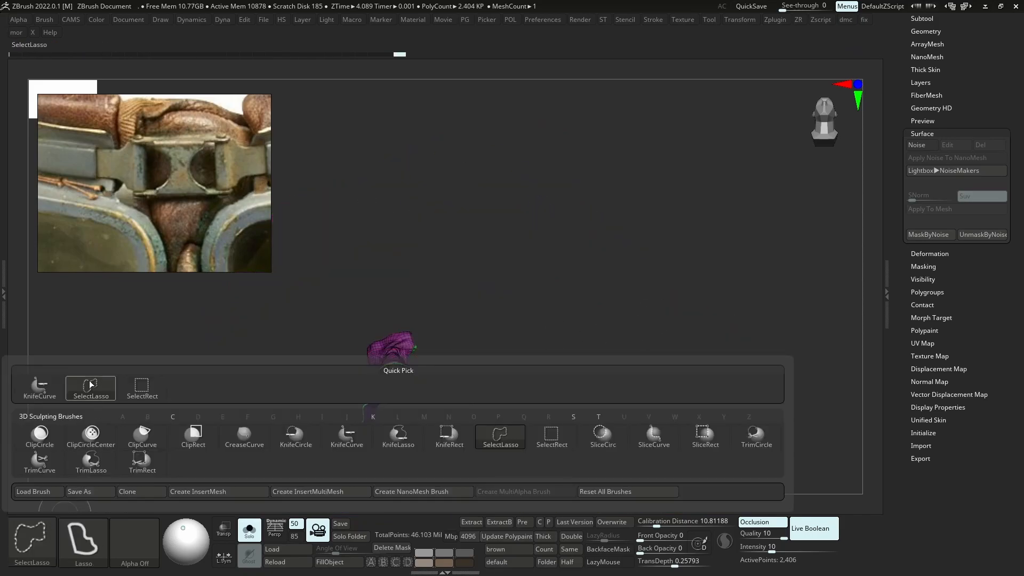
left_click(151, 387, "ctrl+shift")
right_click_drag(459, 394, 487, 487, "ctrl")
left_click(413, 339, "ctrl+alt+shift")
left_click(410, 360, "ctrl+alt+shift")
left_click_drag(618, 288, 644, 329, "ctrl+alt+shift")
key("ctrl+w")
right_click_drag(621, 277, 673, 206, "ctrl")
left_click_drag(675, 205, 106, 573, "ctrl+alt+shift")
key("ctrl+w")
left_click_drag(644, 245, 48, 572, "ctrl+alt+shift")
Turn off the polygroup display and subdivide the Goggles_08 leather for a smooth surface
right_click_drag(406, 355, 408, 438, "ctrl")
right_click_drag(361, 284, 451, 328)
key("shift+f")
key("ctrl+d")
key("ctrl+d")
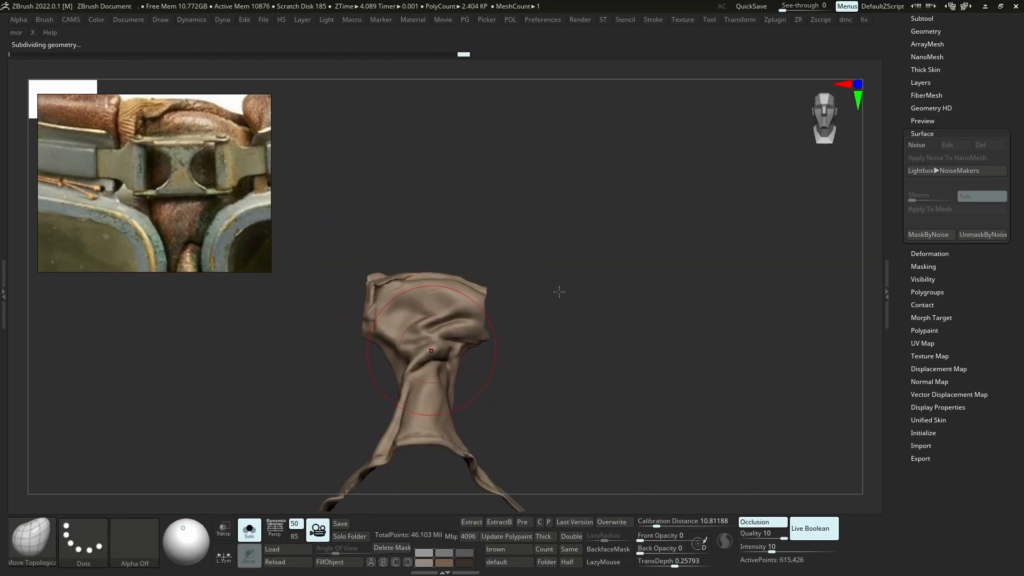
Lower the Goggles_08 leather to its lowest subdivision level and unwrap it with UV Master using Symmetry and Polygroups
key("shift+d")
key("shift+d")
key("shift+d")
key("shift+d")
key("shift+d")
right_click_drag(460, 347, 589, 276, "alt")
right_click_drag(589, 277, 619, 249, "ctrl")
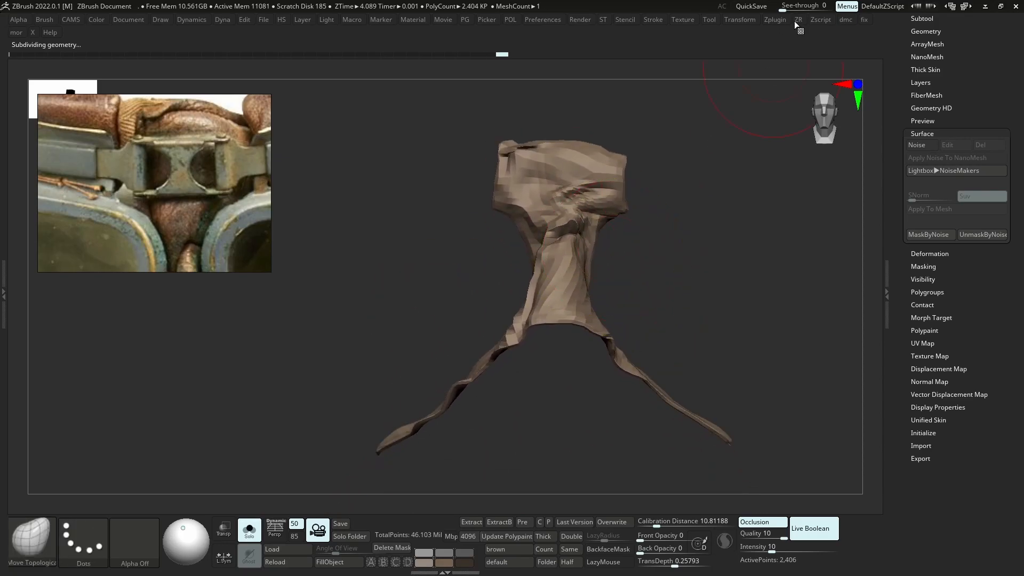
left_click(774, 20)
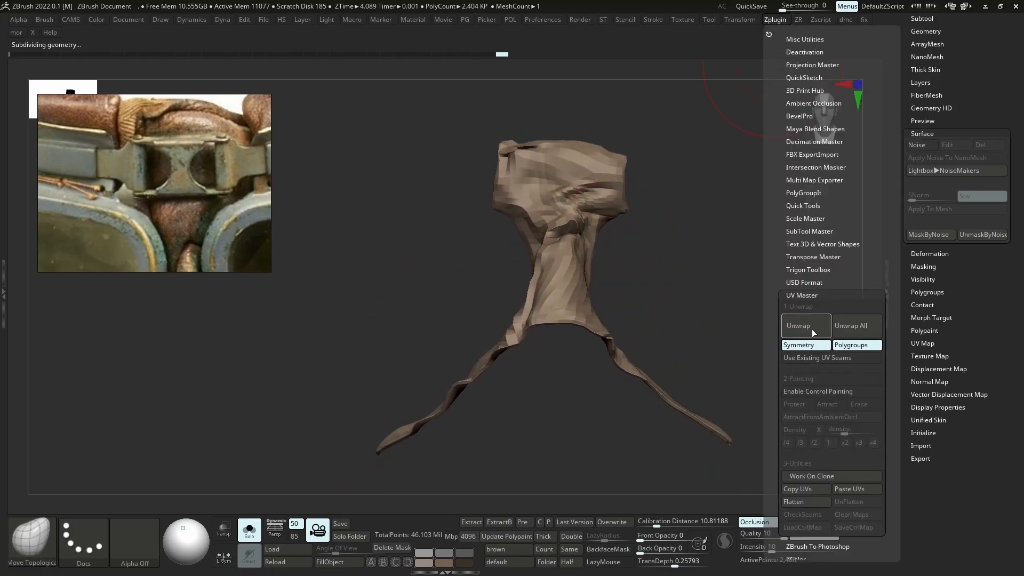
left_click(812, 331)
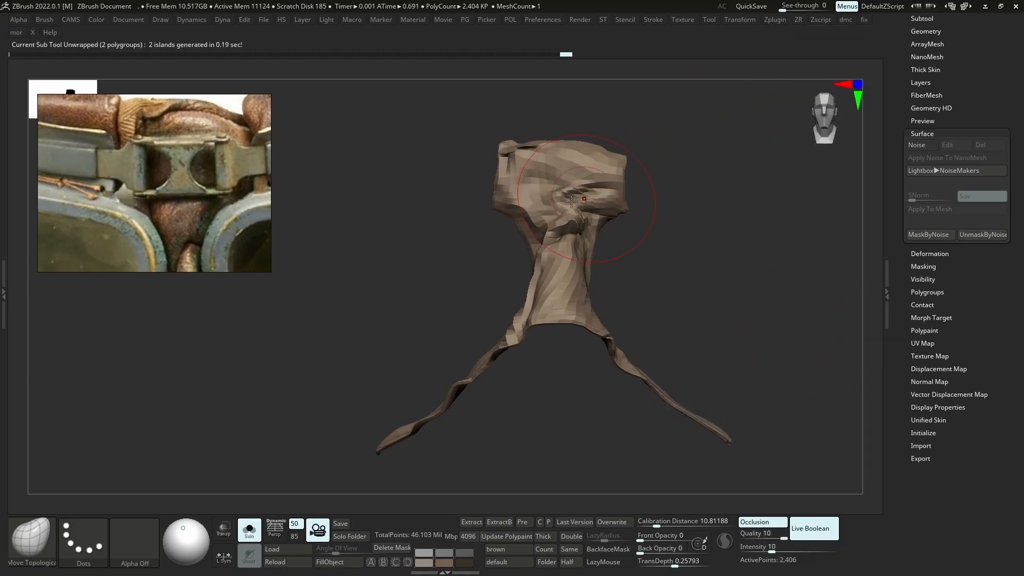
Raise the Goggles_08 leather's subdivision level, apply the copied leather noise through its UVs and show the other subtools again
key("d")
key("d")
key("d")
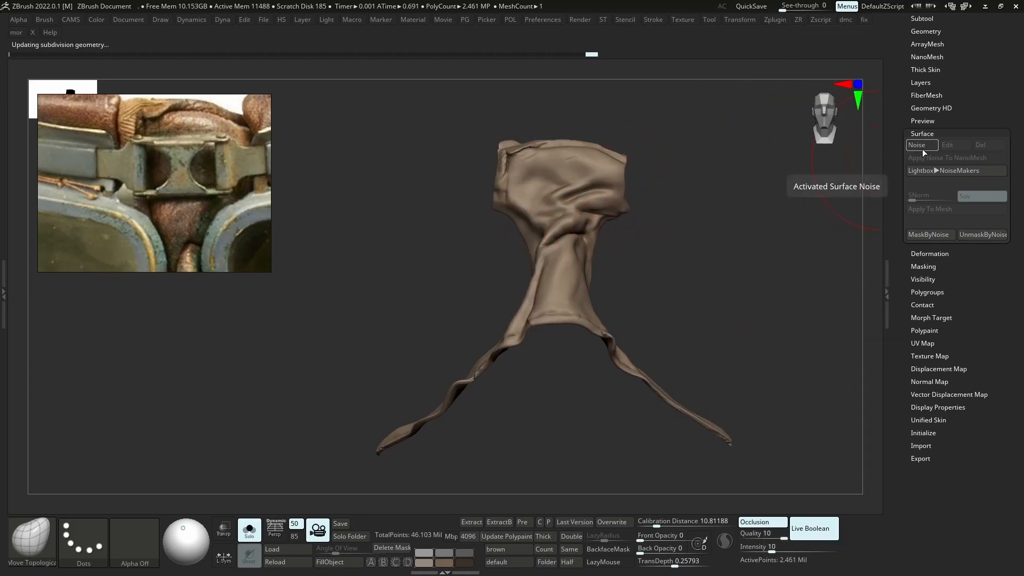
left_click(921, 148)
left_click(970, 155)
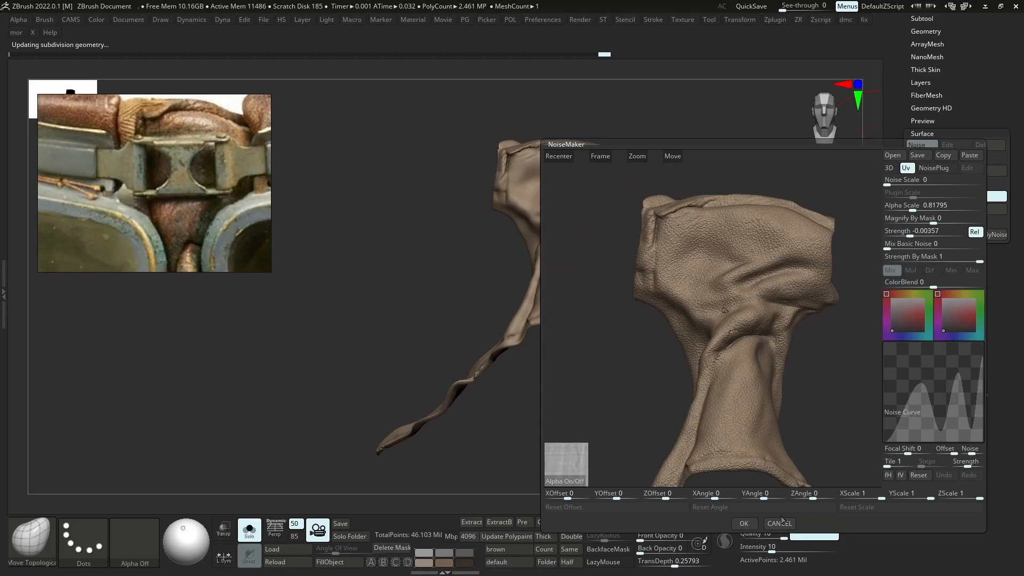
left_click(748, 528)
key("alt+shift+s")
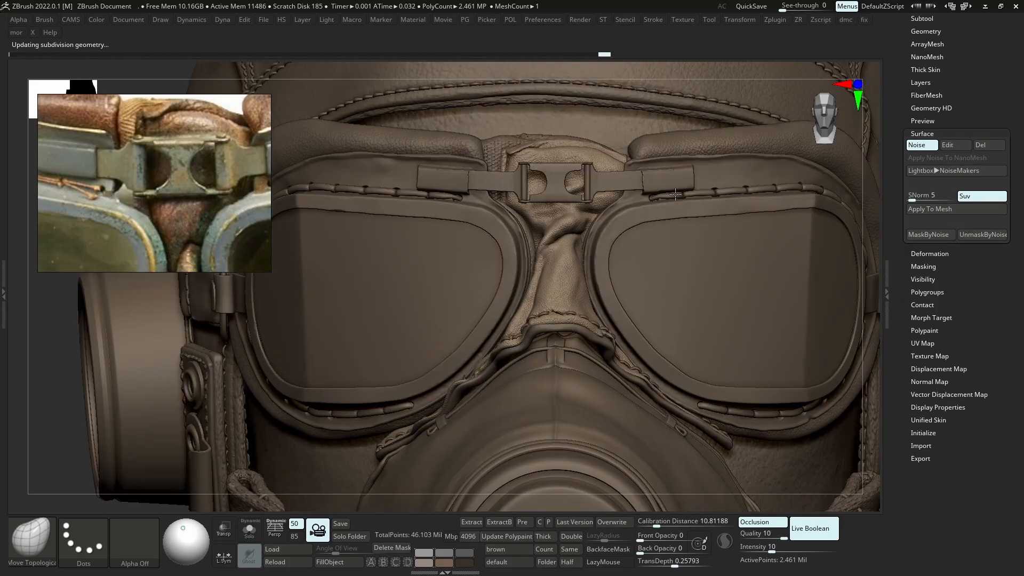
Isolate the Goggles_08 leather and edit its surface noise, setting the alpha scale to 2.295 and adjusting the strength
key("f")
left_click(614, 258, "alt")
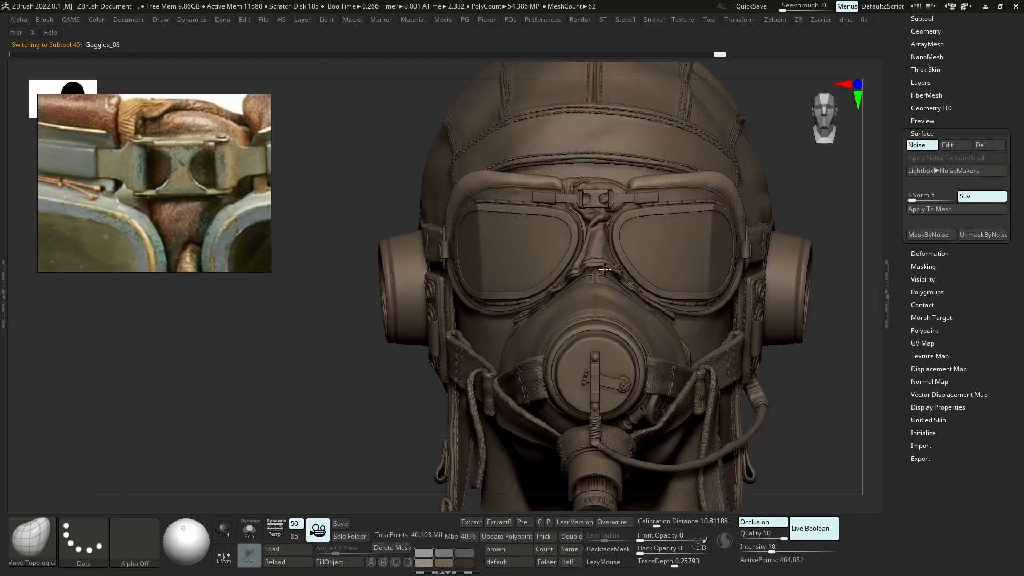
key("alt+shift+s")
key("f")
left_click(951, 145)
left_click_drag(912, 204, 914, 232)
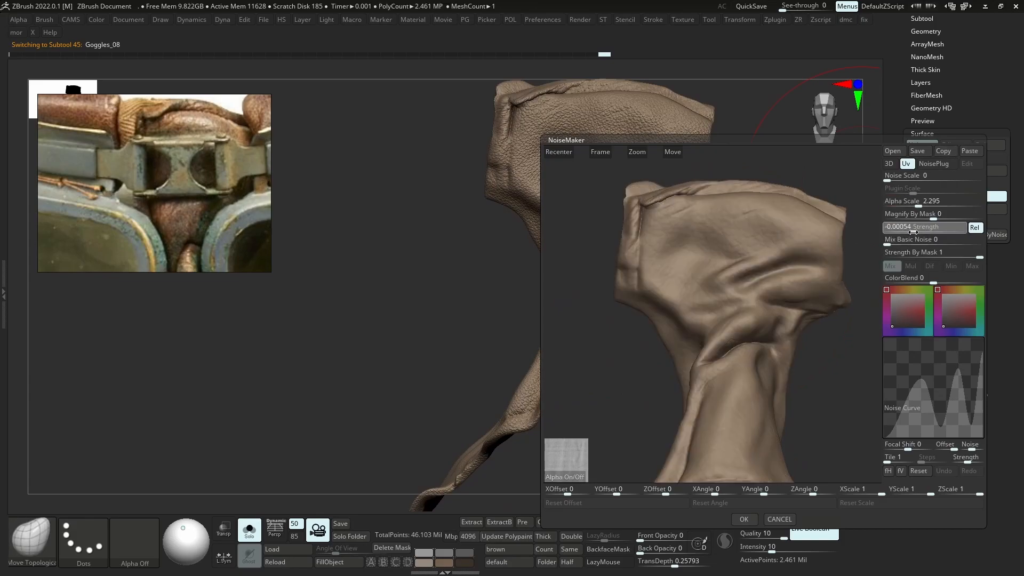
left_click(744, 519)
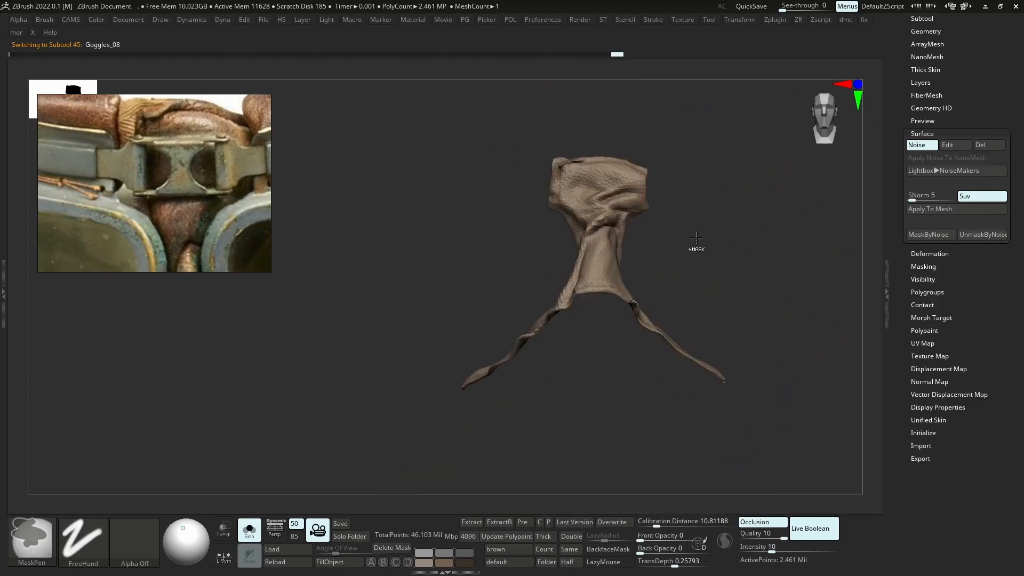
key("alt+shift+s")
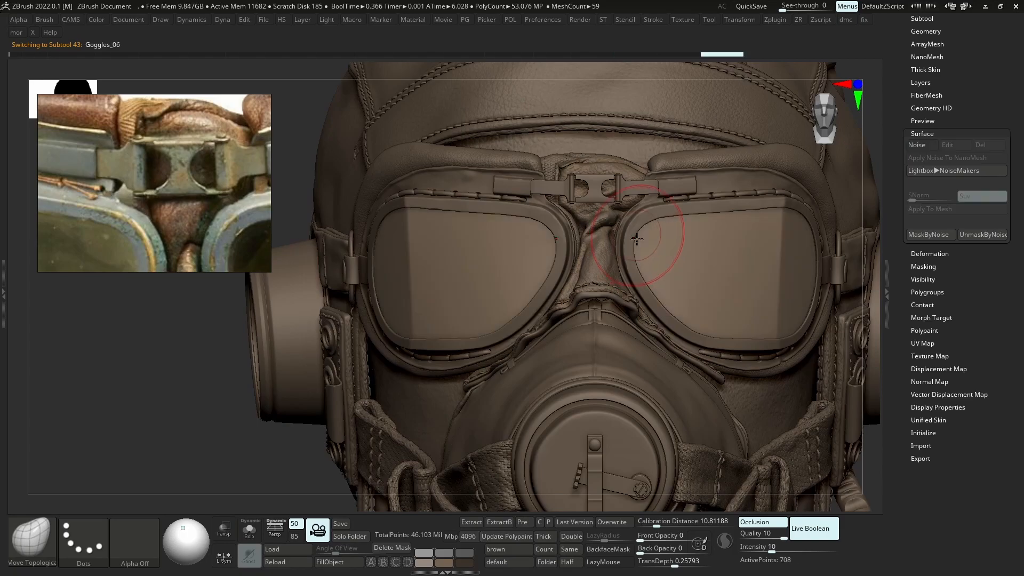
Turn on the polypaint display of the Pilot_helmet_118 head subtool
right_click_drag(662, 287, 759, 382, "ctrl")
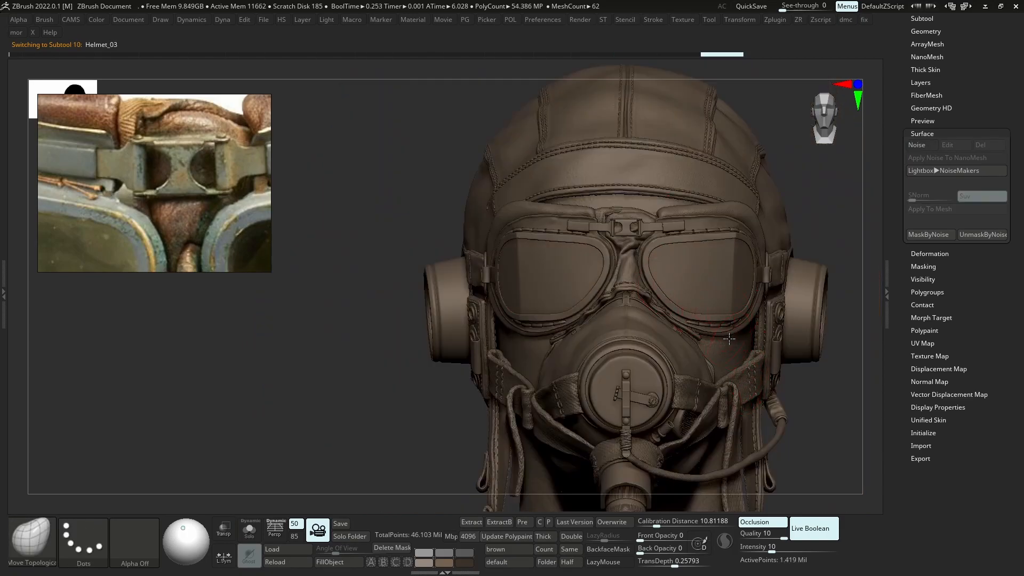
right_click_drag(744, 337, 655, 341)
left_click(922, 19)
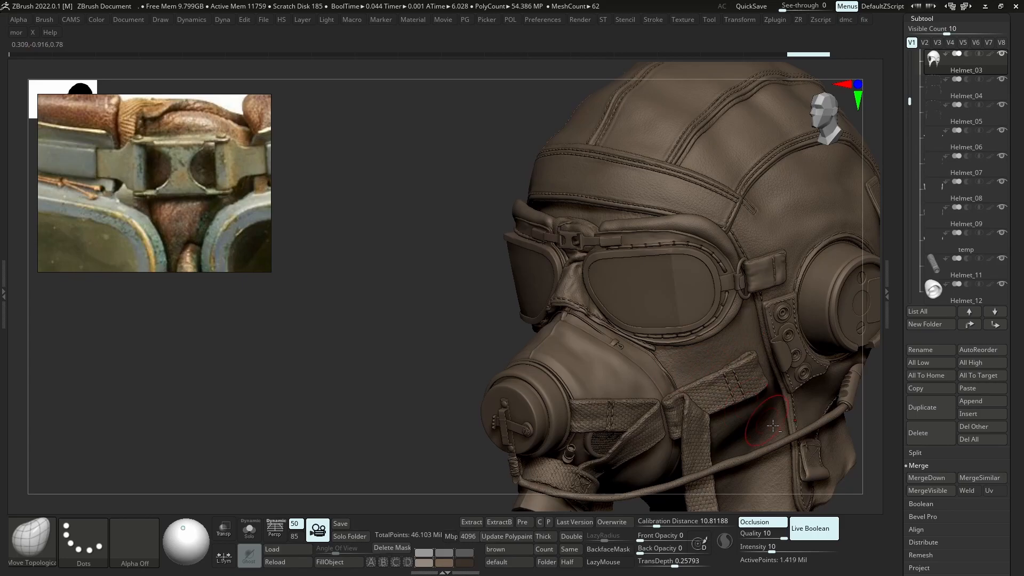
scroll(950, 56, "up", 10)
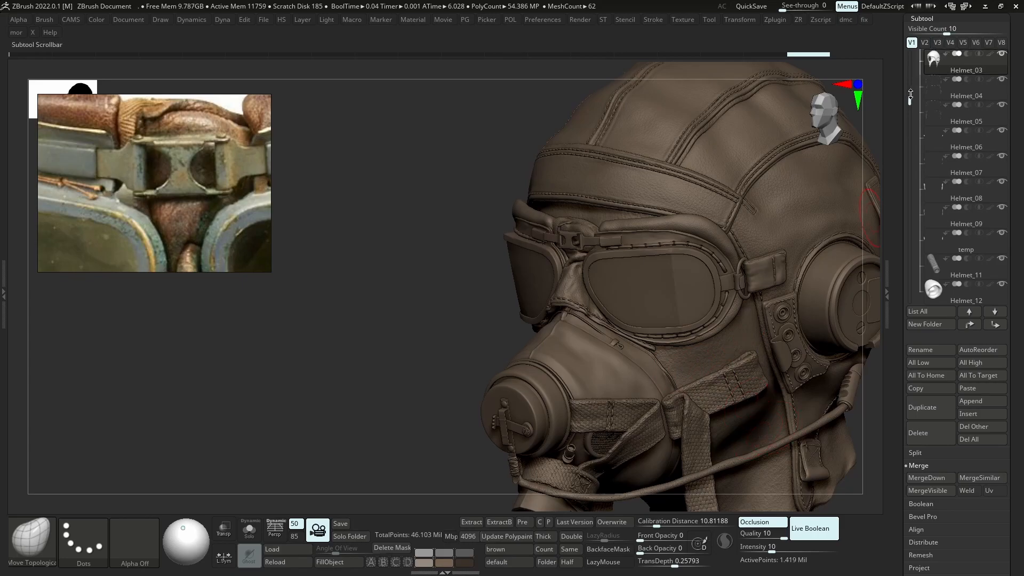
left_click(990, 54)
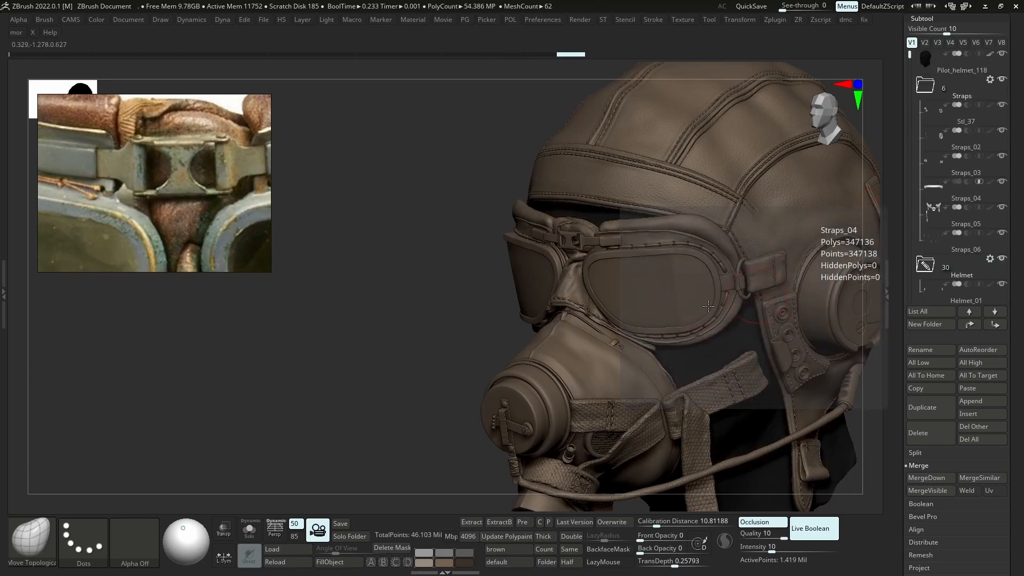
Make all subtools visible and collapse the Straps, Helmet, Goggles and Mask folders
right_click_drag(729, 305, 817, 248, "shift")
left_click(1000, 208, "shift")
left_click(1000, 208, "shift")
right_click_drag(749, 325, 737, 329)
left_click(772, 351, "alt")
left_click_drag(909, 93, 895, 262)
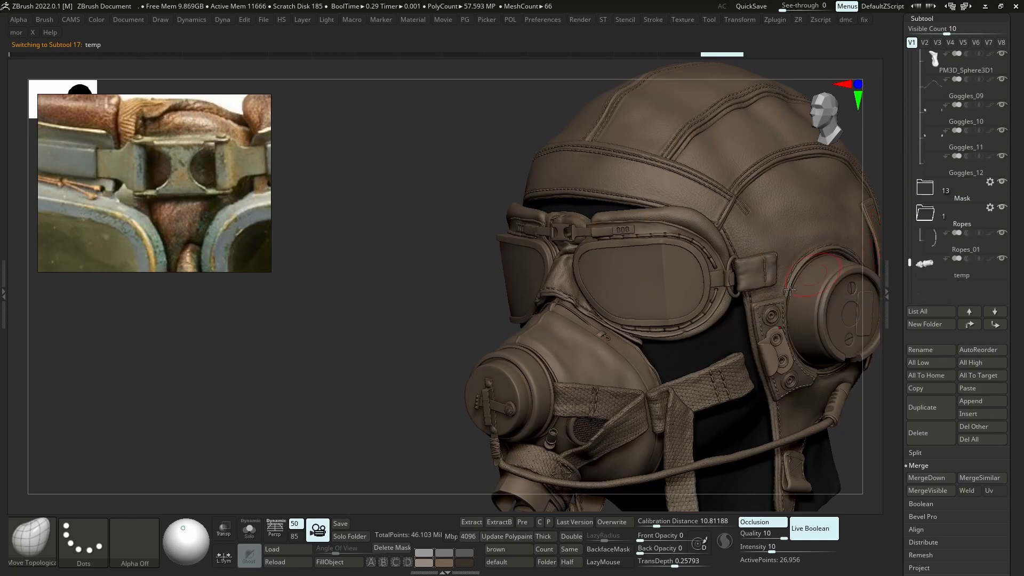
right_click_drag(766, 314, 760, 311, "shift")
mouse_move(648, 302)
right_mouse_down("ctrl")
mouse_move(621, 272)
mouse_move(662, 290)
right_mouse_up("ctrl")
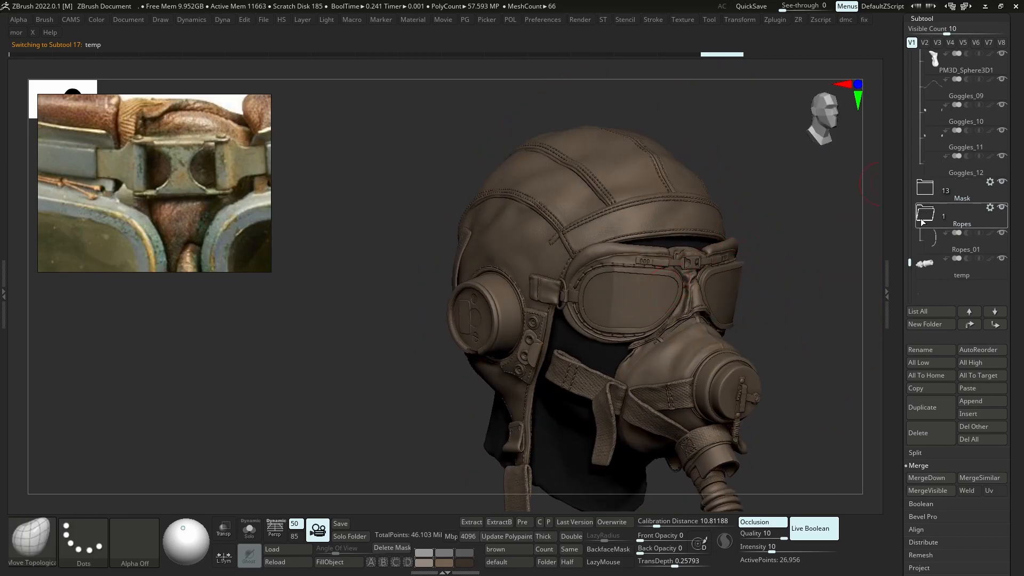
left_click(919, 197)
left_click_drag(910, 226, 912, 50)
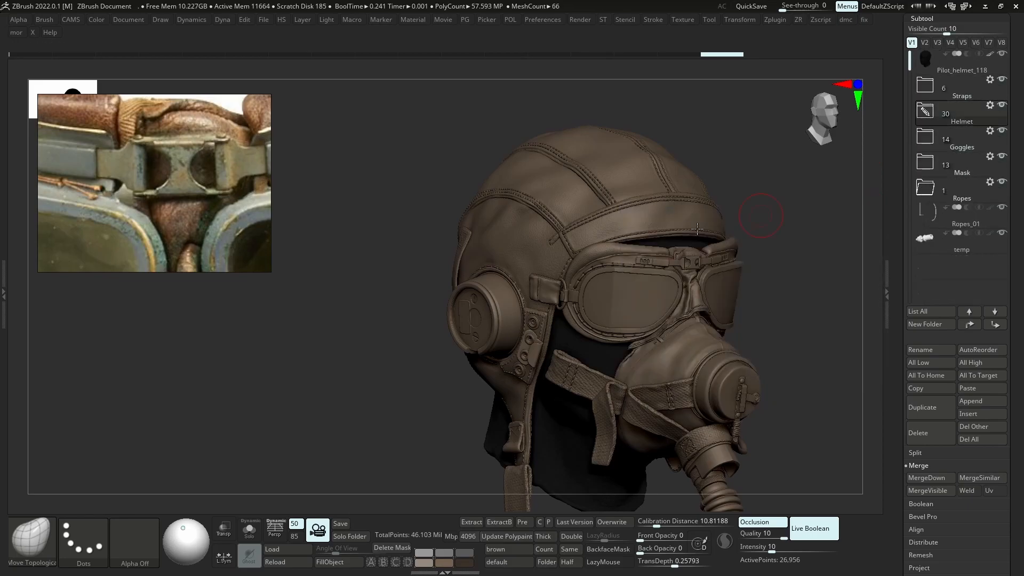
Examine the contents of the Straps and Helmet folders, toggling the Straps folder's visibility and isolating single pieces
left_click(929, 89)
key("alt+s")
key("alt+s")
left_click(559, 292, "alt")
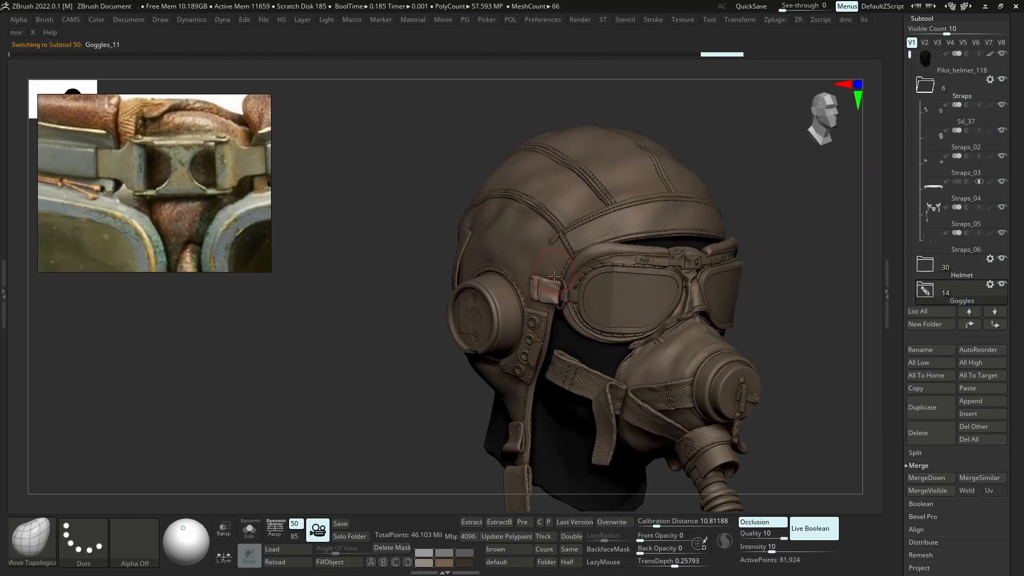
right_click_drag(559, 292, 600, 292)
left_click(1003, 80)
left_click(1004, 80)
left_click(925, 264)
left_click_drag(910, 54, 904, 249)
left_click(935, 265)
key("alt+s")
key("alt+s")
right_click_drag(790, 332, 507, 472, "shift")
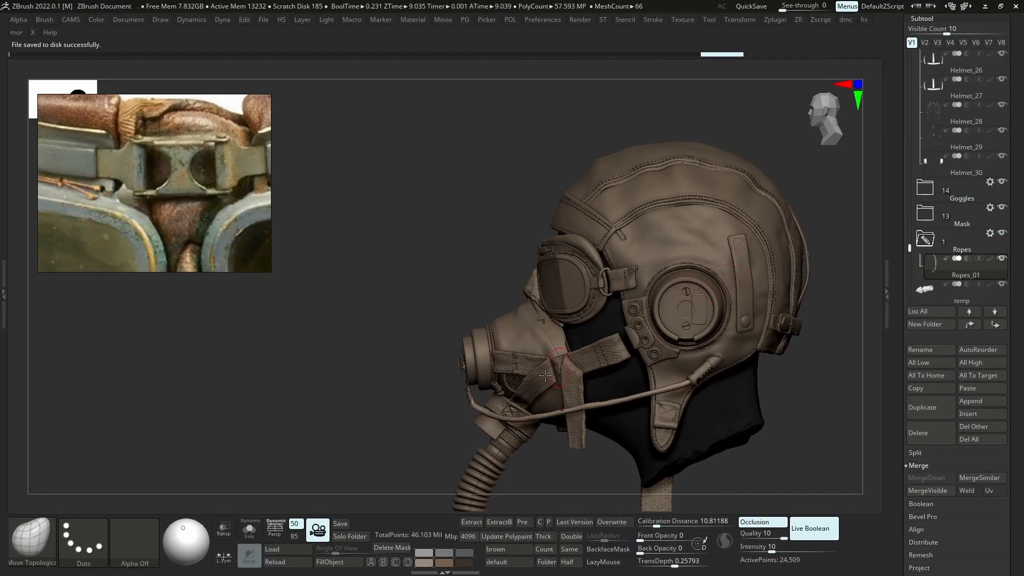
Select the lever fitting on the front of the oxygen mask and inspect it in isolation
scroll(472, 363, "up", 3)
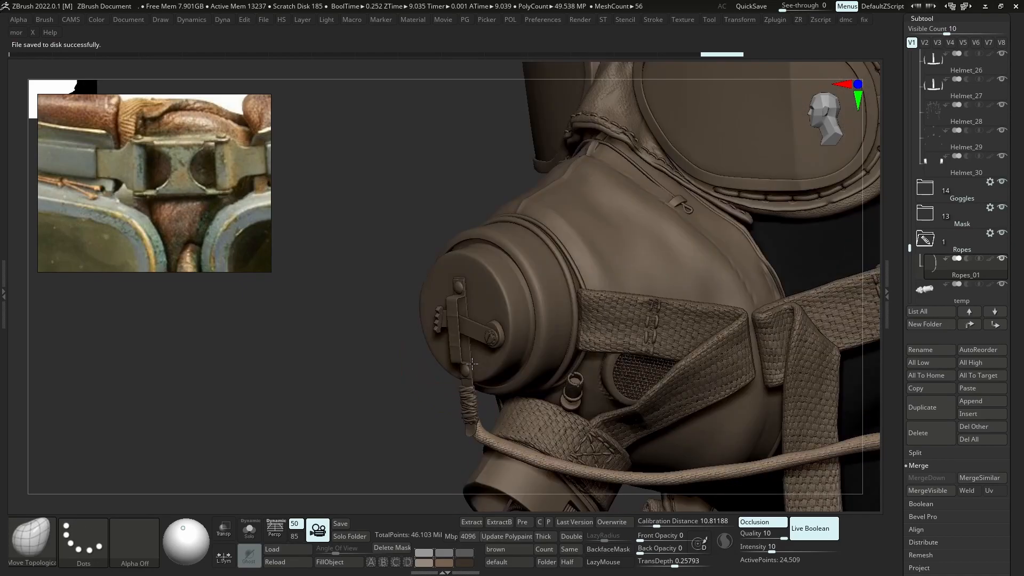
right_click_drag(472, 363, 496, 359)
left_click(472, 350, "alt")
key("alt+s")
right_click_drag(466, 327, 555, 315, "ctrl")
key("alt+s")
right_click_drag(560, 377, 555, 358, "ctrl")
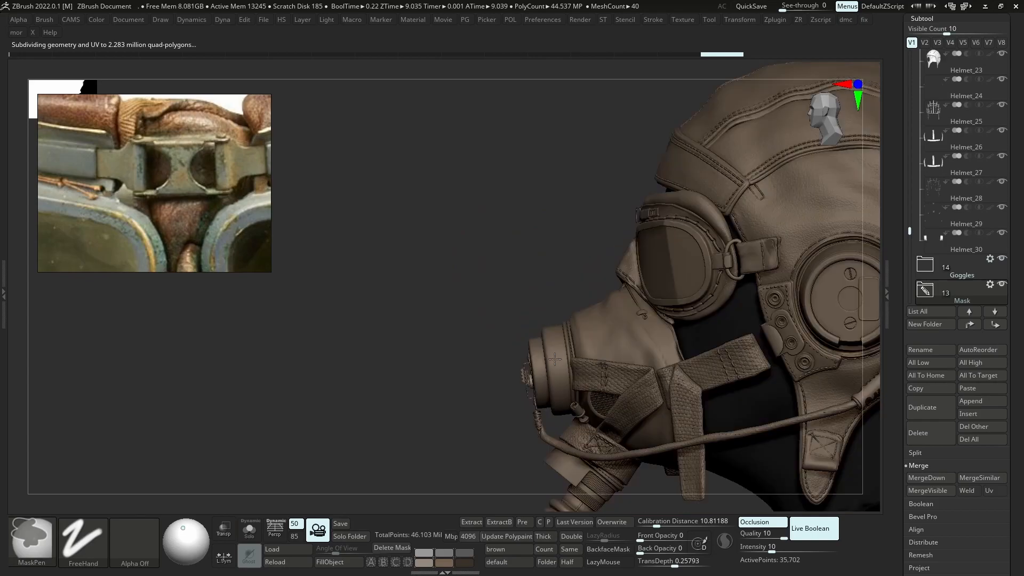
scroll(555, 357, "down", 5)
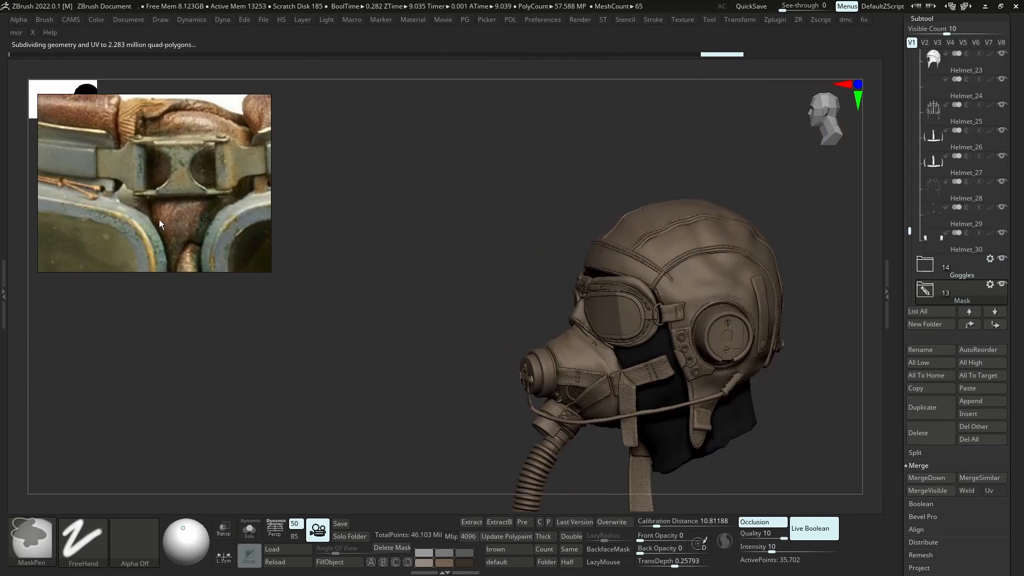
Zoom the reference out to the full goggles photo and examine the isolated mask lever fitting again with its wireframe toggled
scroll(163, 224, "down", 3)
scroll(194, 249, "up", 3)
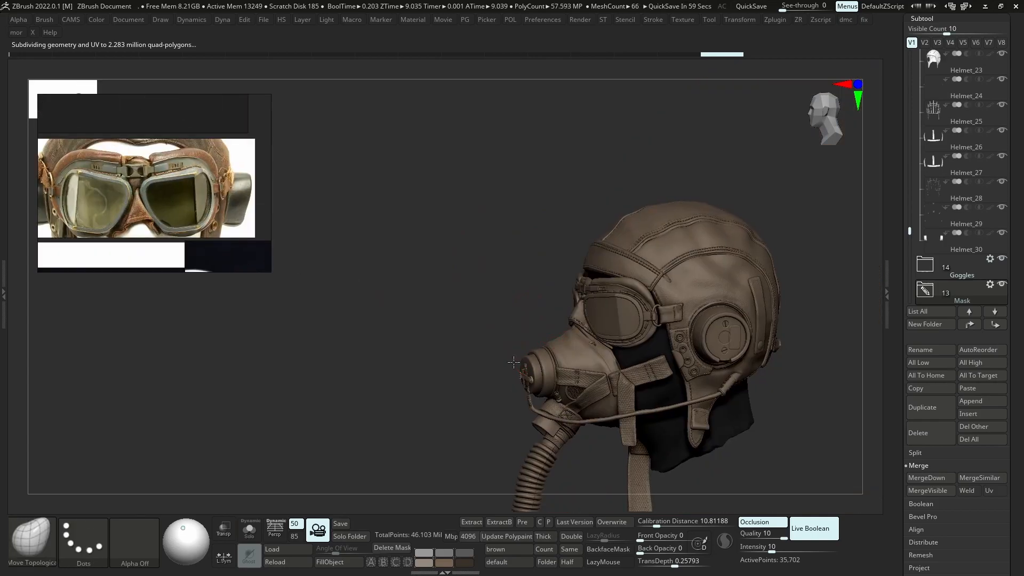
key("alt+s")
right_click_drag(523, 375, 583, 405, "ctrl")
key("shift+f")
right_click_drag(515, 383, 490, 232, "ctrl")
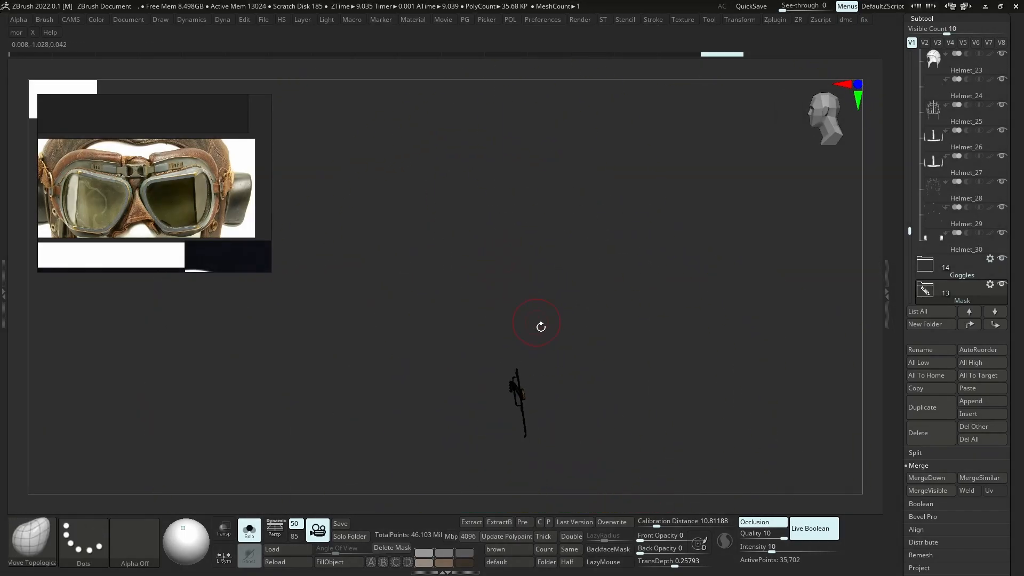
key("alt+s")
right_click_drag(595, 335, 519, 343, "alt")
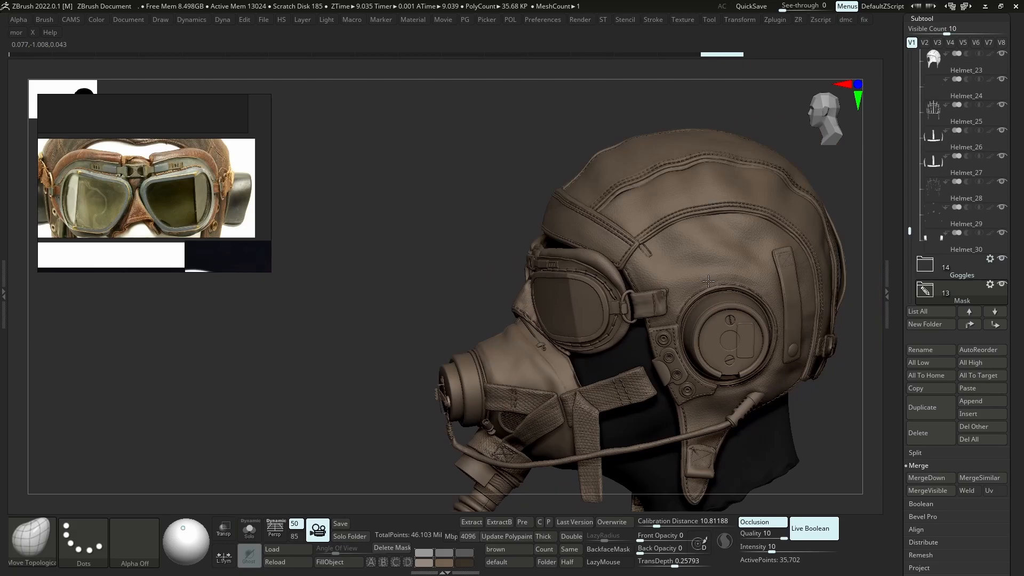
Expand the Trigon Toolbox plugin tools and load the earlier tool file Pilot_helmet_117
double_click(3, 275)
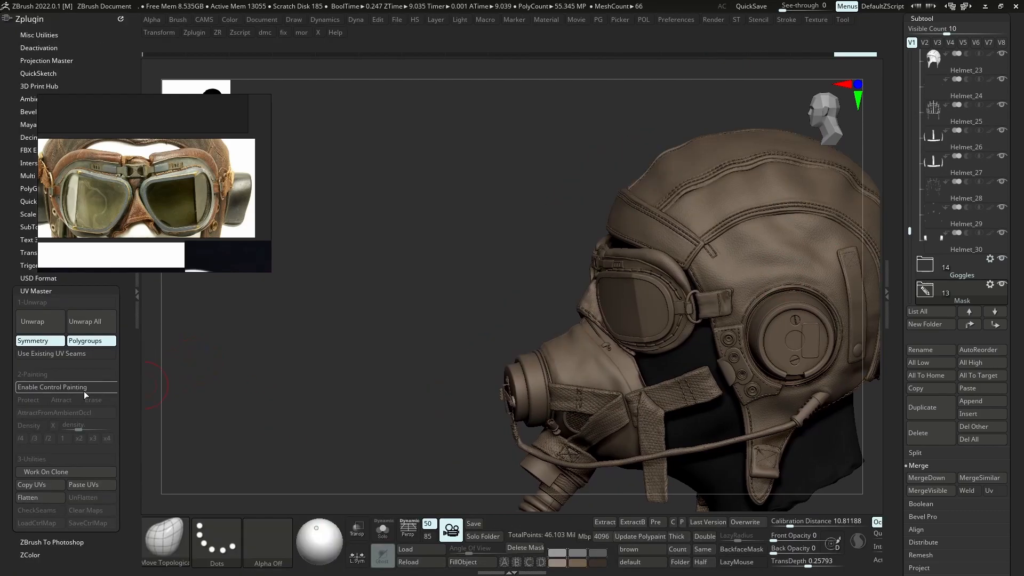
left_click(37, 291)
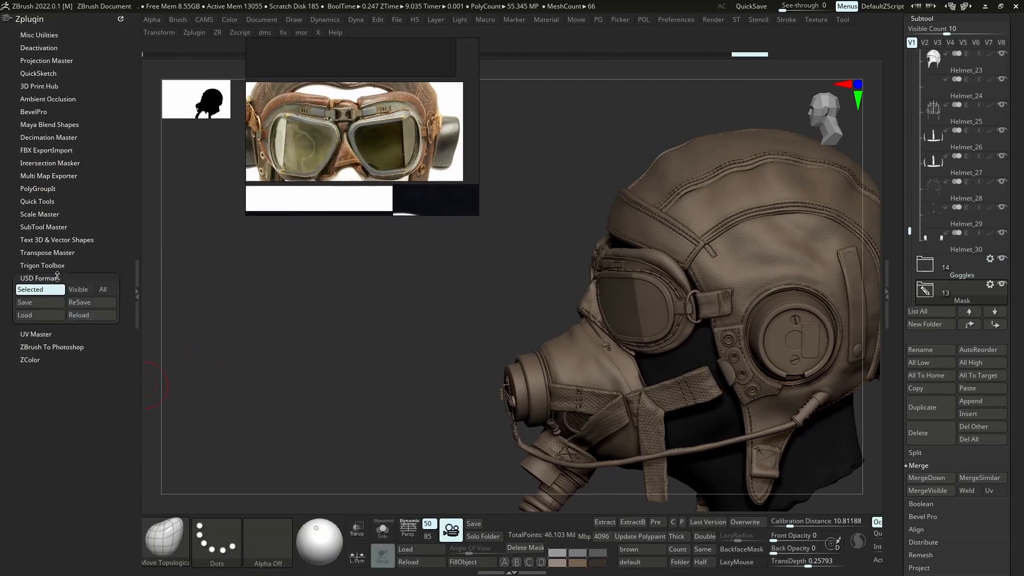
left_click(56, 265)
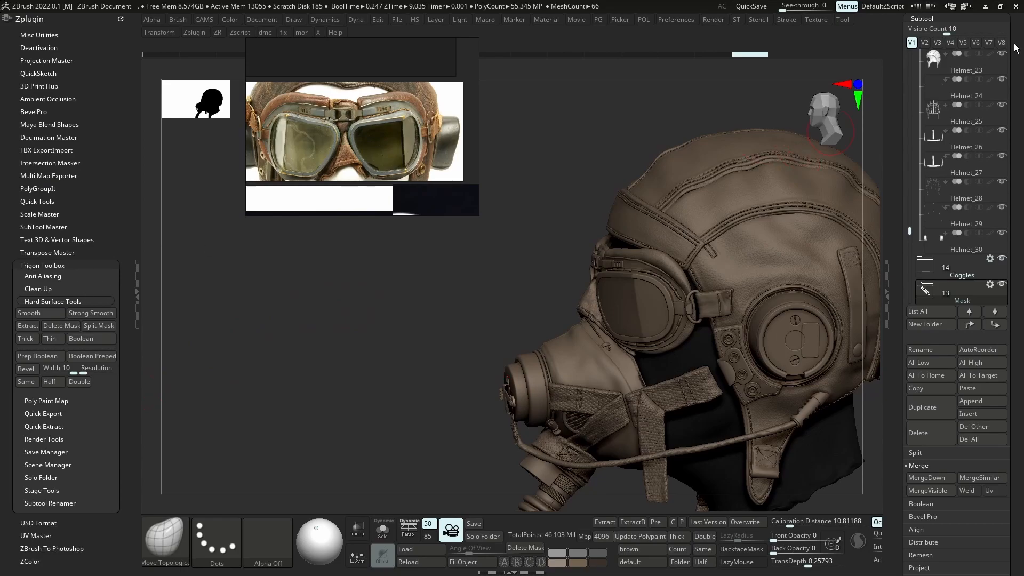
scroll(1014, 36, "up", 5)
left_click(938, 36)
scroll(562, 270, "down", 5)
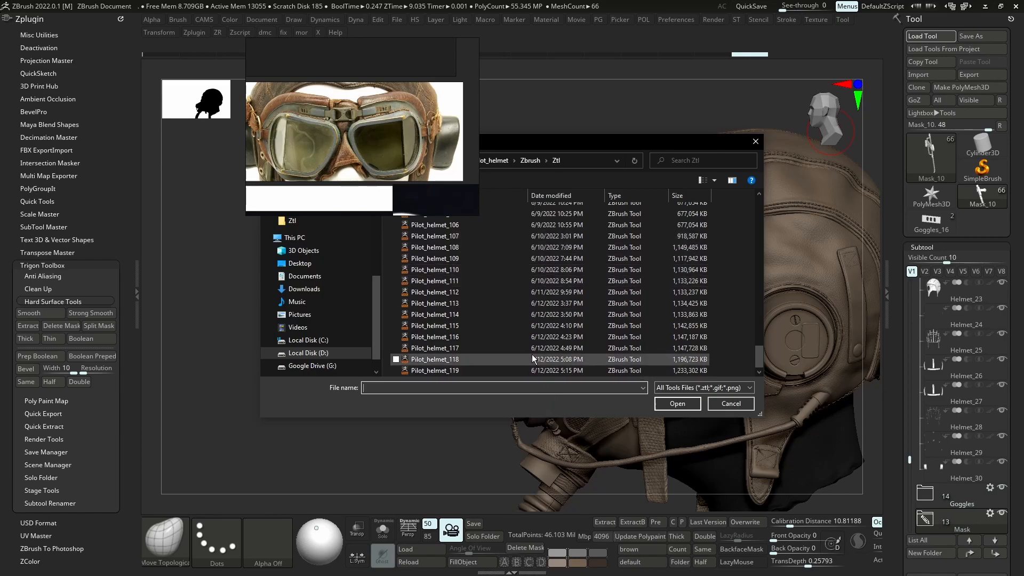
double_click(466, 351)
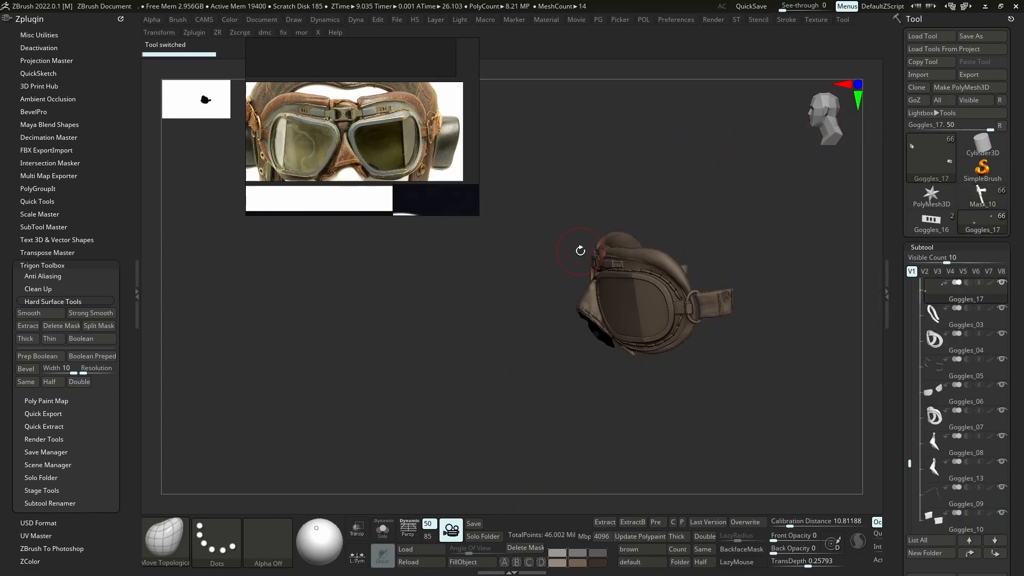
Toggle the polypaint display of the loaded subtools and view Goggles_17 in isolation
left_click(991, 284, "shift")
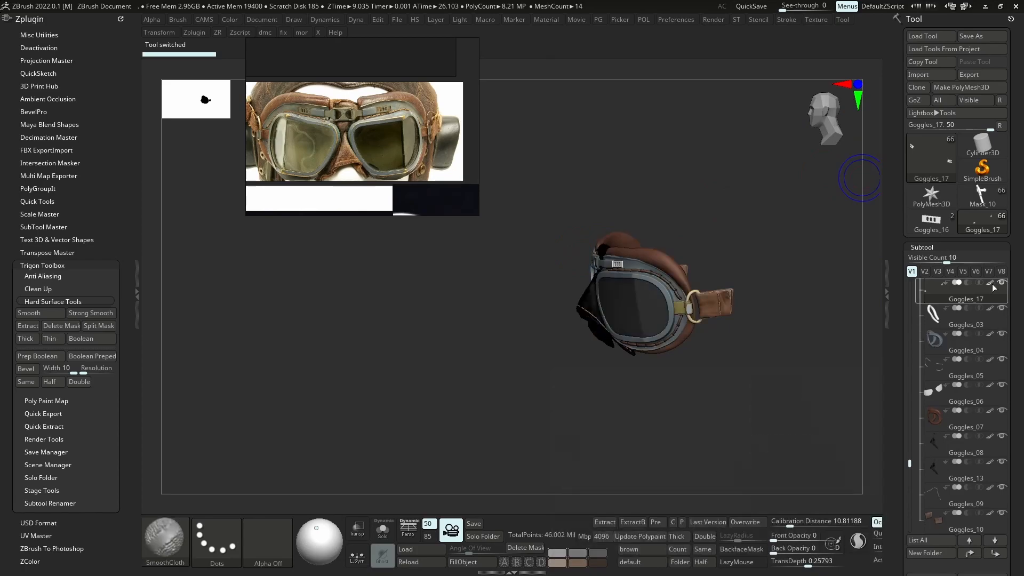
left_click(892, 312)
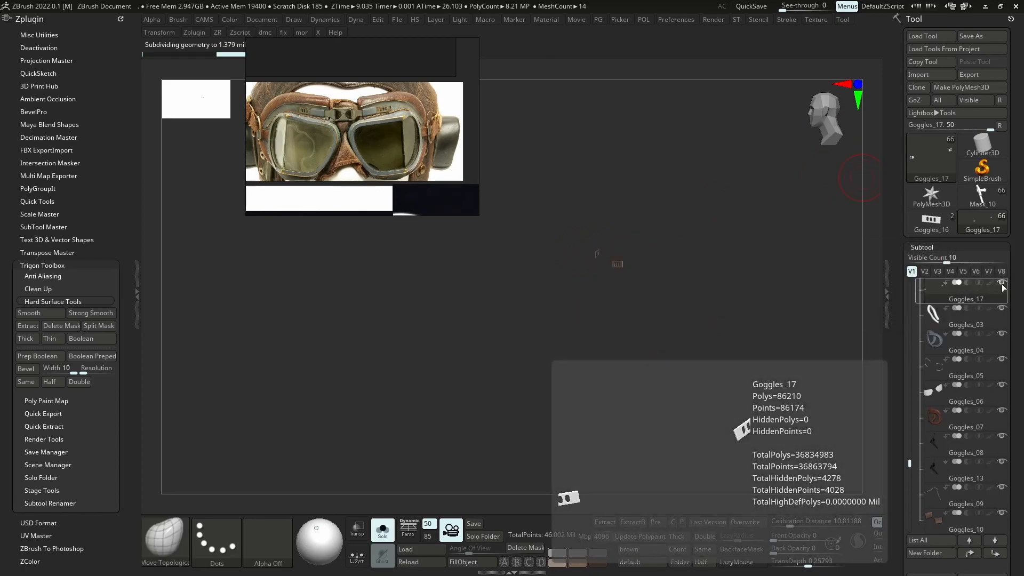
left_click(992, 283, "shift")
Leave the isolated view, collapse the subtool folders and show the Mask and Ropes folders of the helmet
left_click(981, 197)
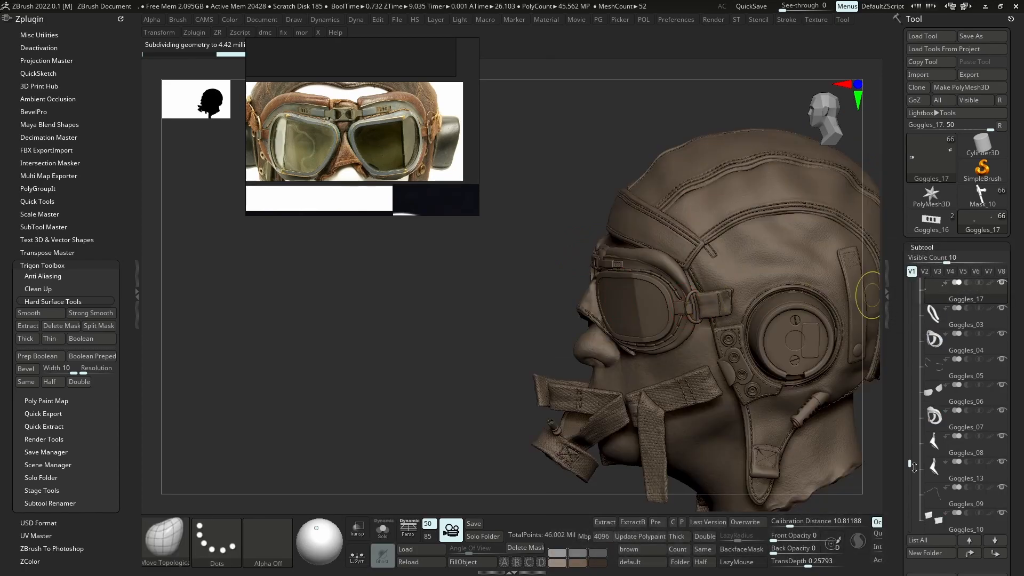
left_click(969, 214)
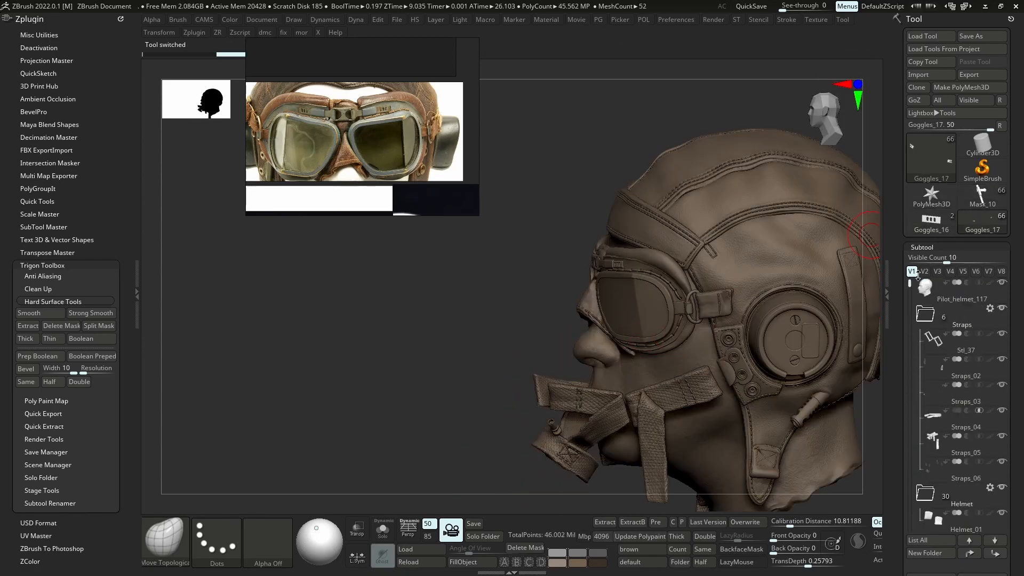
left_click(1002, 385)
left_click(1002, 385)
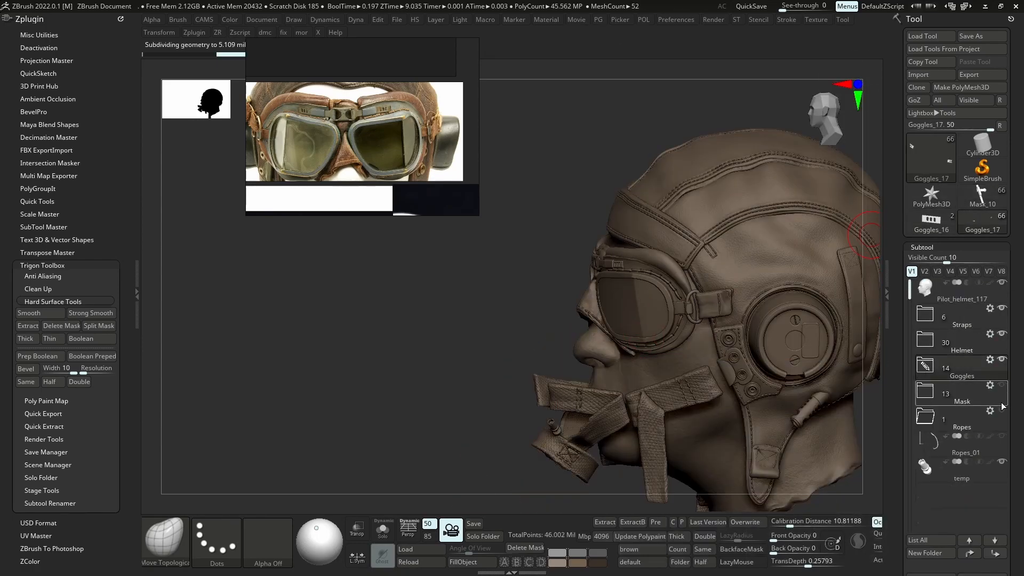
left_click(1002, 385)
left_click(1002, 411)
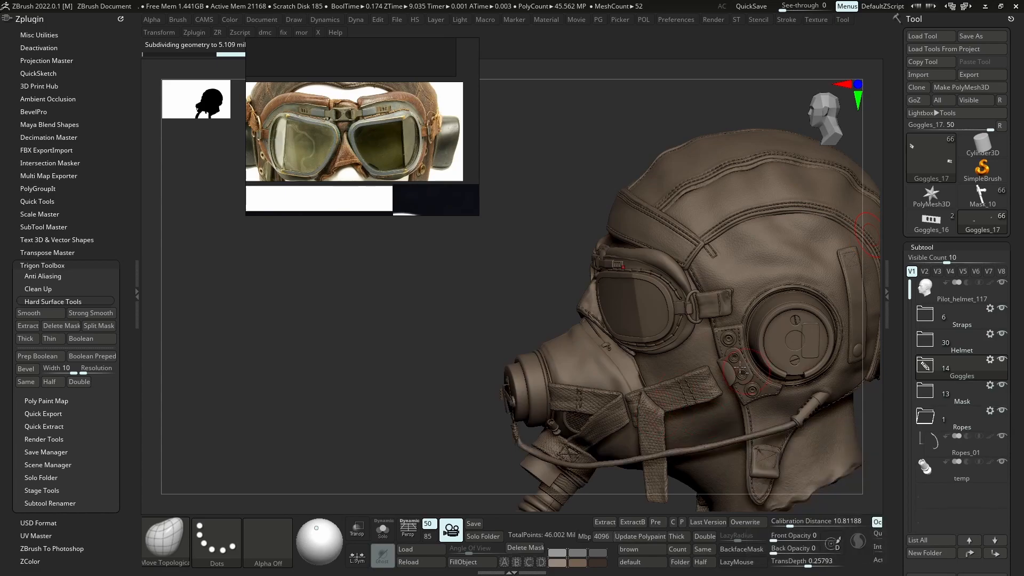
Open save file 115 from the Save Manager history of the Trigon Toolbox
left_click_drag(480, 425, 448, 404, "alt")
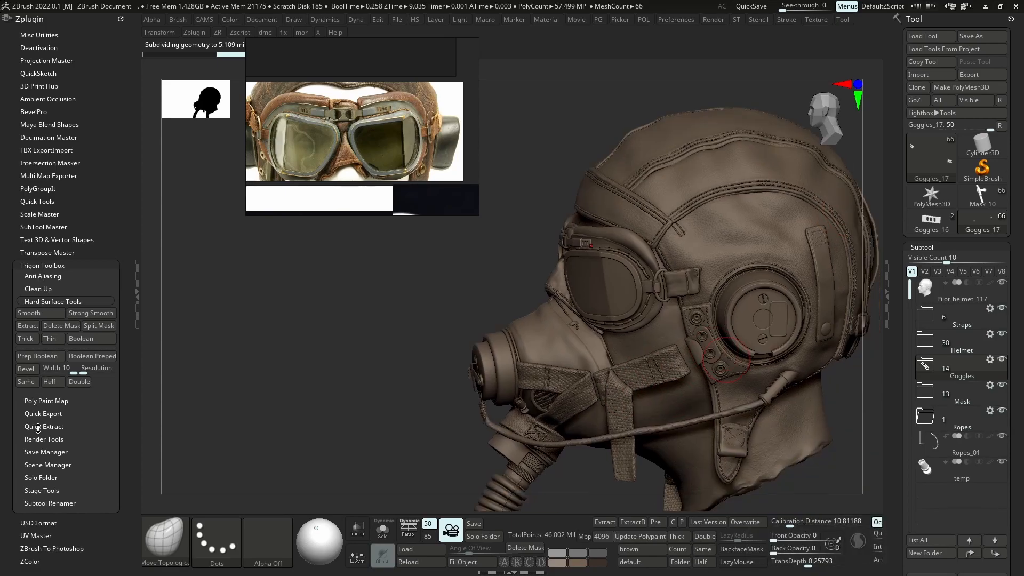
left_click(50, 452)
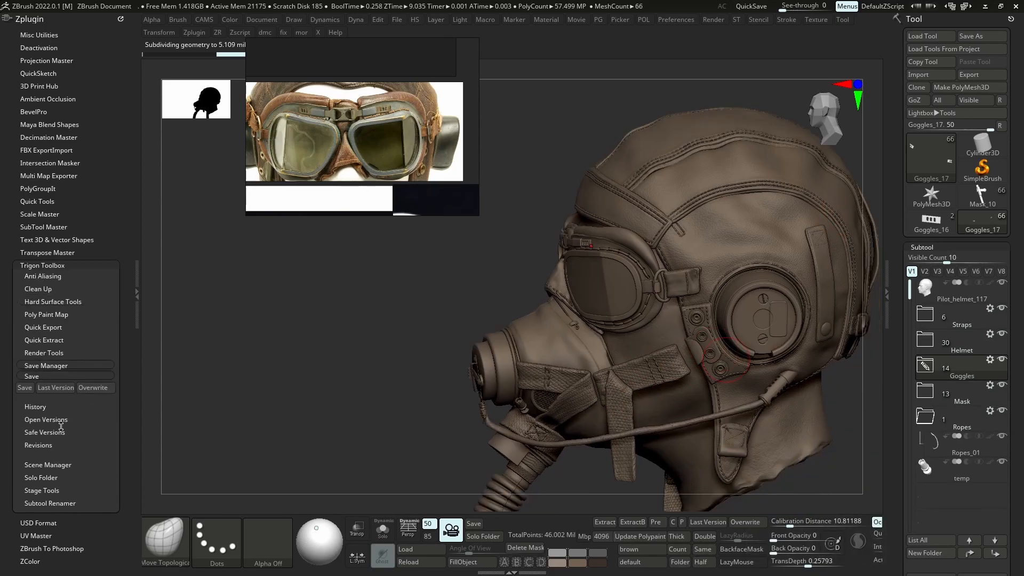
left_click(40, 406)
left_click(64, 400)
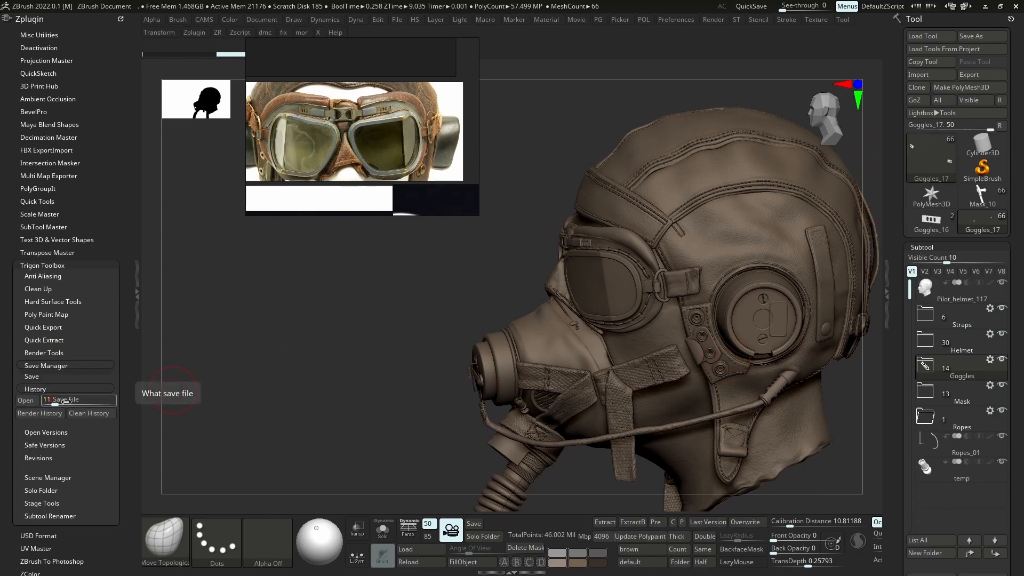
left_click(25, 400)
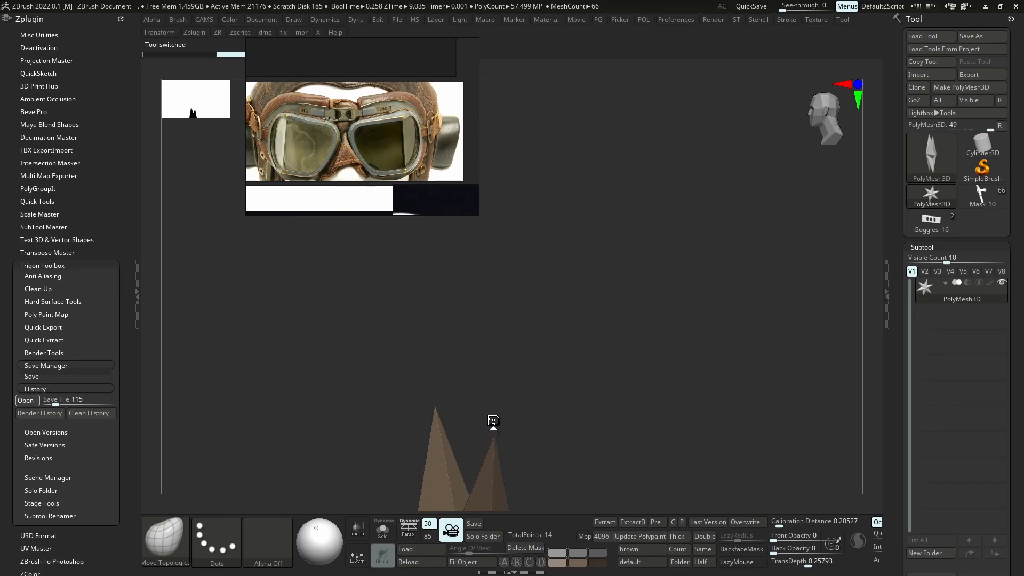
key("ctrl+d")
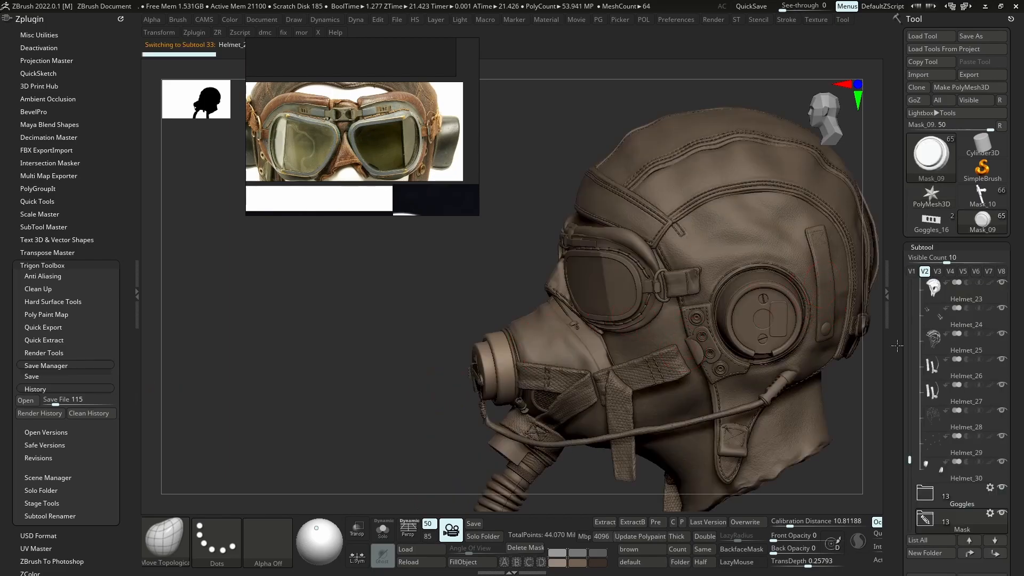
Inspect the helmet's Helmet_26 strap subtool in isolation and collapse the subtool folders to review the loaded version
left_click(821, 283, "alt")
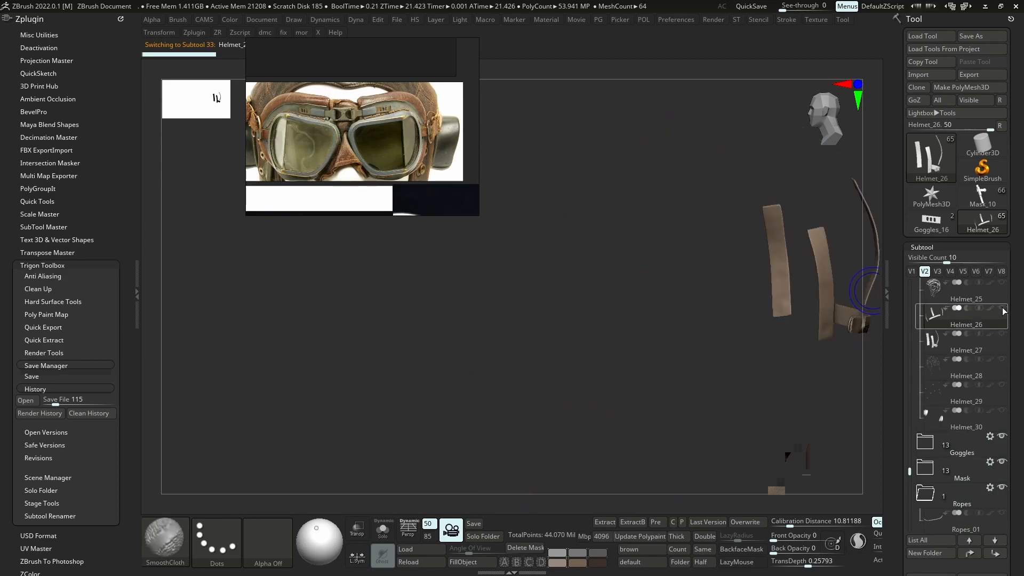
left_click_drag(907, 462, 915, 262)
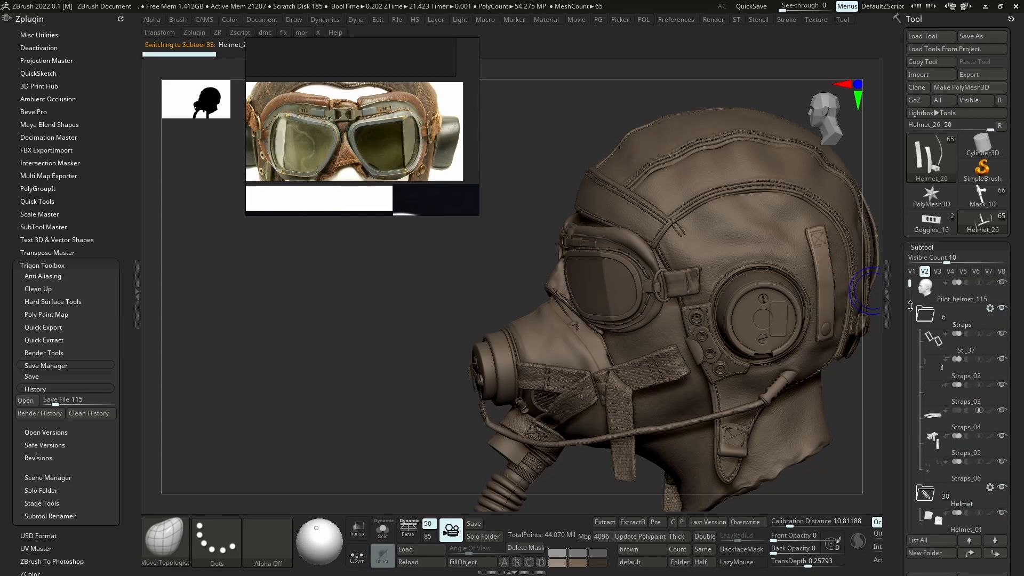
left_click(925, 314)
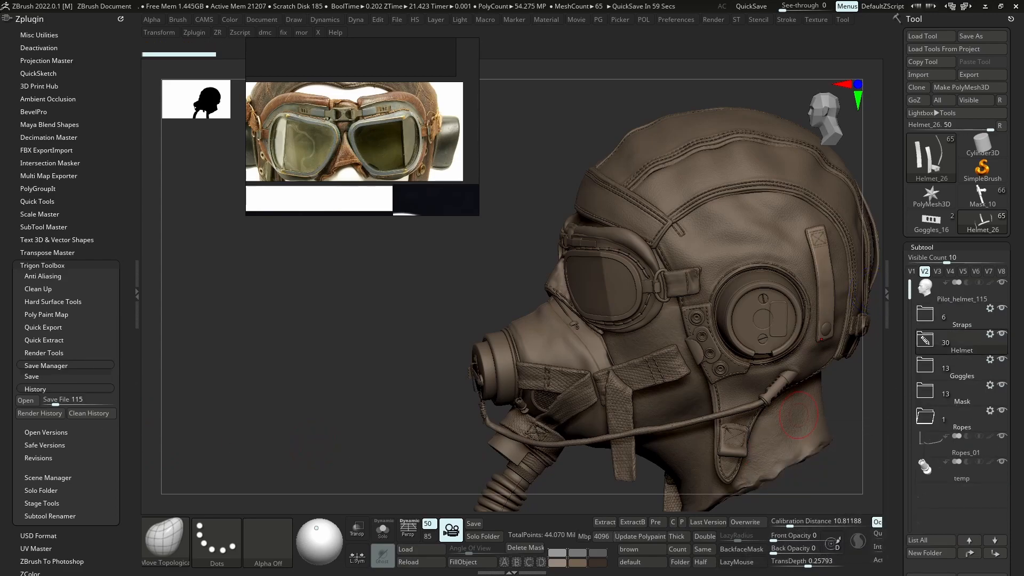
Switch to File Explorer and open the ZBrush projects folder
left_click_drag(1023, 184, 783, 165)
scroll(359, 350, "down", 2)
left_click(359, 354)
left_click(357, 342)
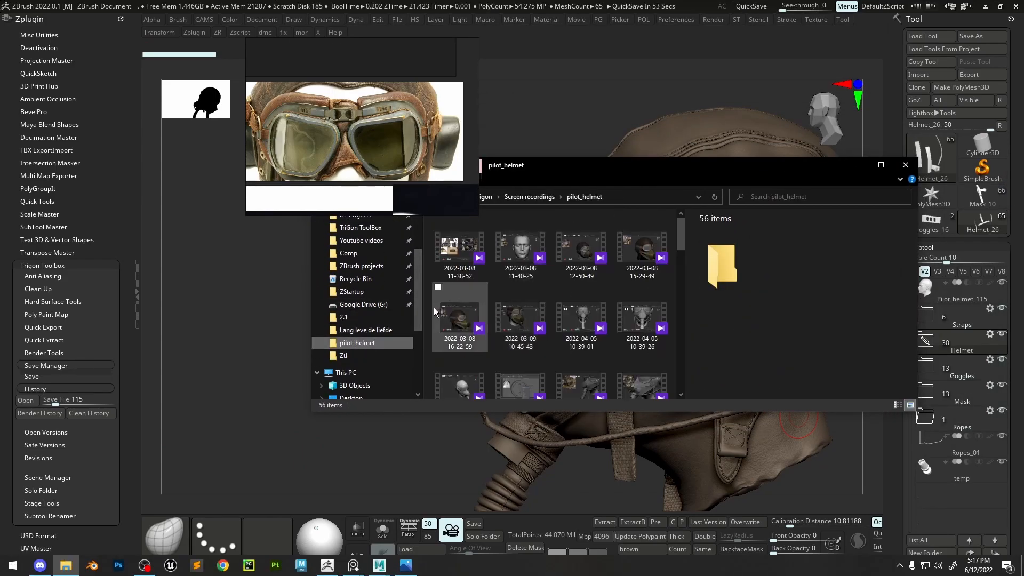
scroll(362, 299, "up", 2)
left_click(367, 255)
left_click(363, 291)
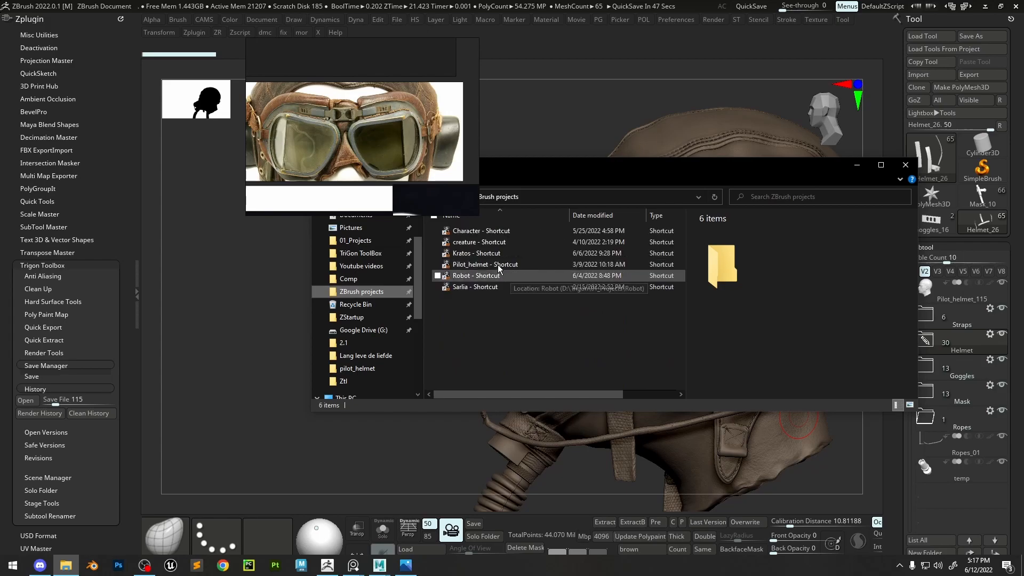
Open the Pilot_helmet project's Ztl folder, check the dates of the most recent saved versions and select Pilot_helmet_112
right_click(489, 265)
left_click(453, 304)
scroll(549, 327, "down", 20)
left_click(880, 165)
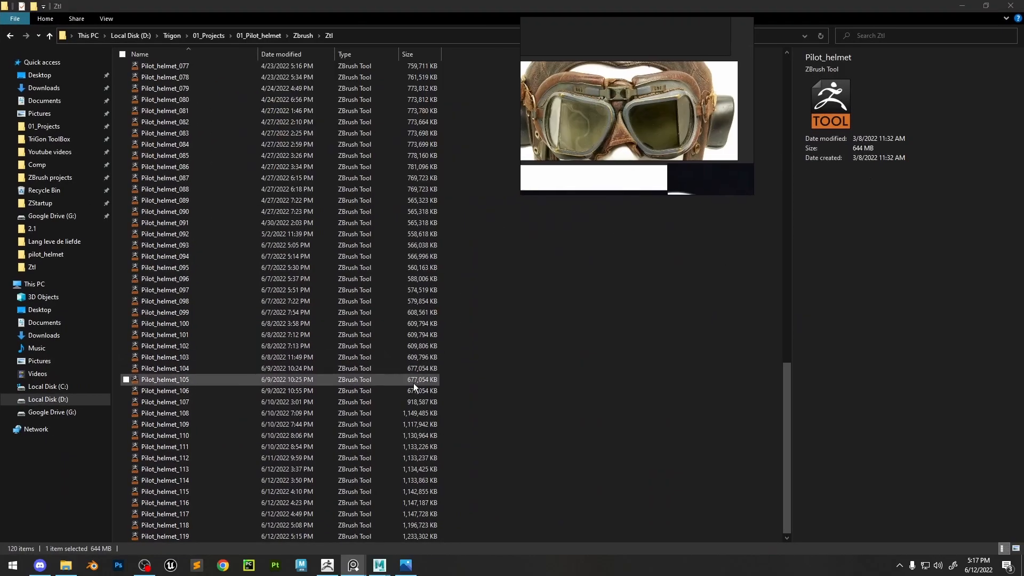
left_click(308, 460)
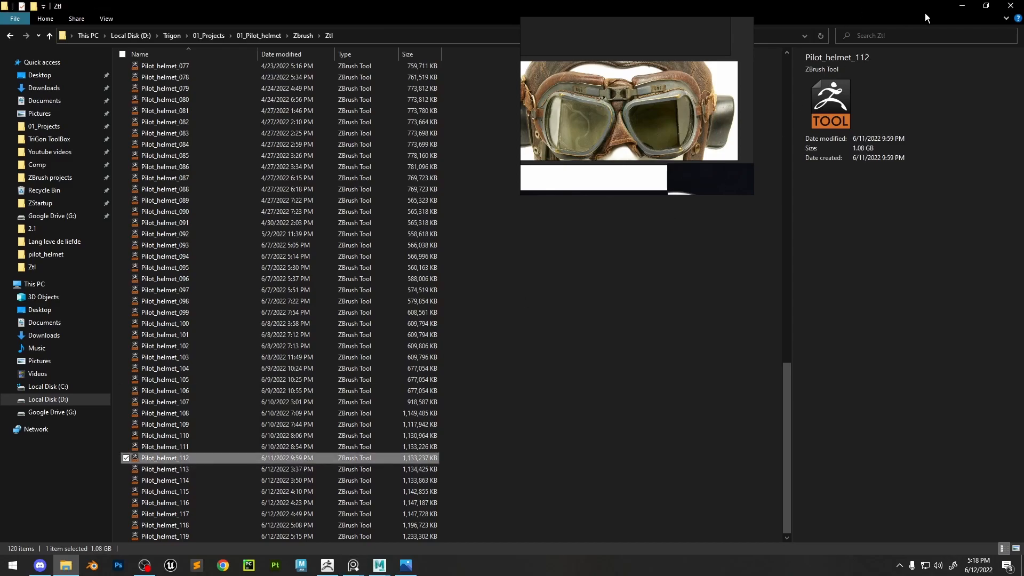
Switch back to ZBrush and open save file 113 from the save history
left_click(961, 6)
left_click(70, 400)
type("11")
key("Return")
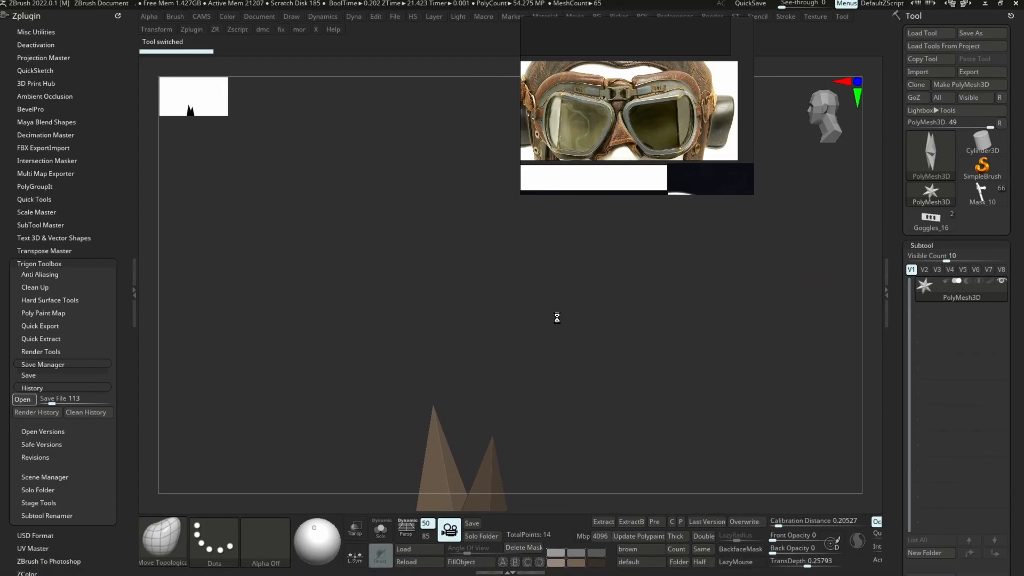
Look through the subtools of the loaded version, select Goggles_12 on the goggles' side and examine the helmet from the front
scroll(924, 480, "up", 5)
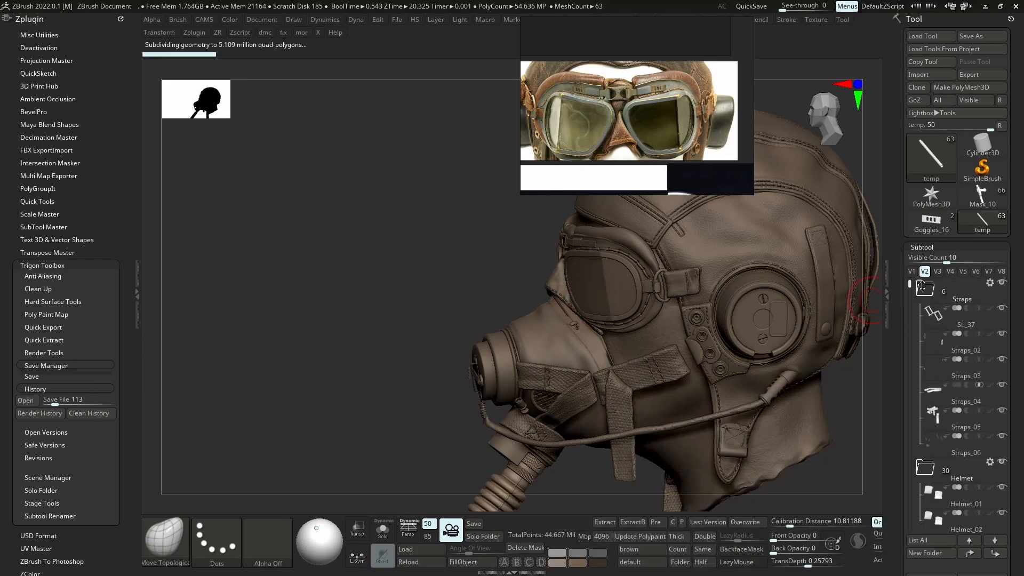
scroll(921, 288, "down", 2)
scroll(922, 293, "down", 1)
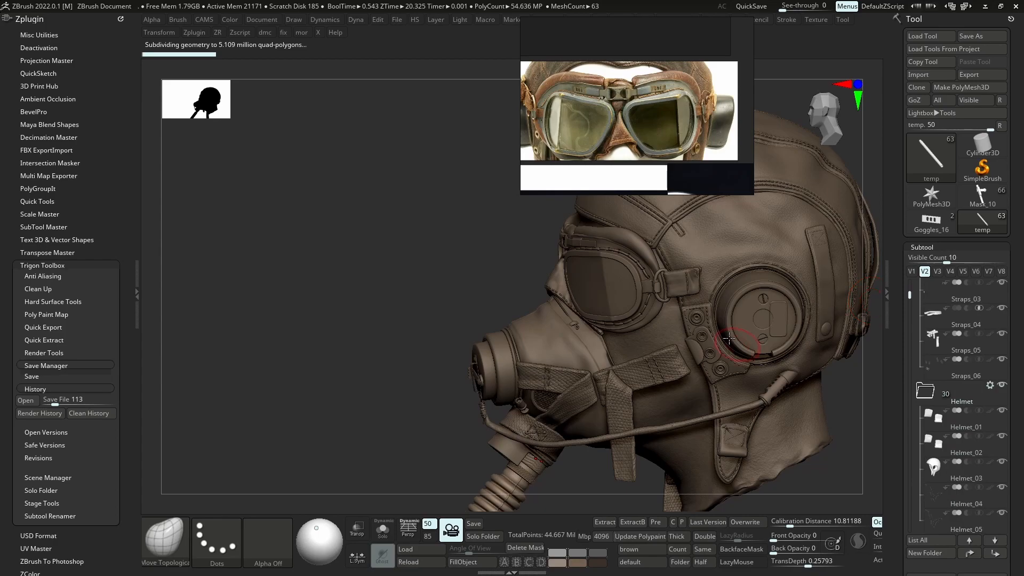
left_click(686, 275, "alt")
mouse_move(693, 251)
right_mouse_down()
mouse_move(709, 288)
mouse_move(700, 302)
right_mouse_up()
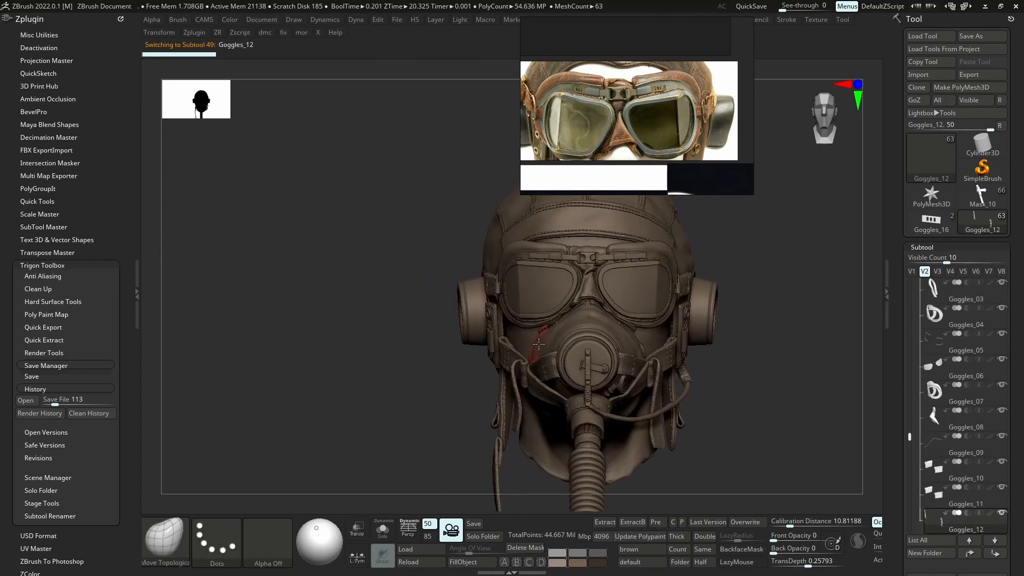
Open save file 100 of the helmet project from the Save Manager history
type("2")
key("Return")
left_click(25, 399)
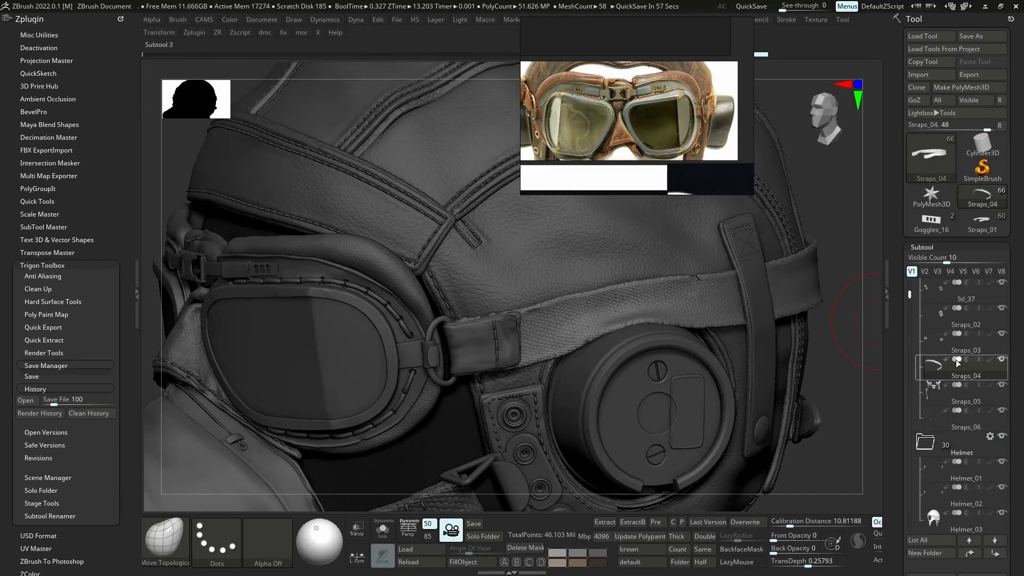
Set the Straps_04 subtool's boolean mode to intersection and collapse the docked Zplugin tray
mouse_move(955, 359)
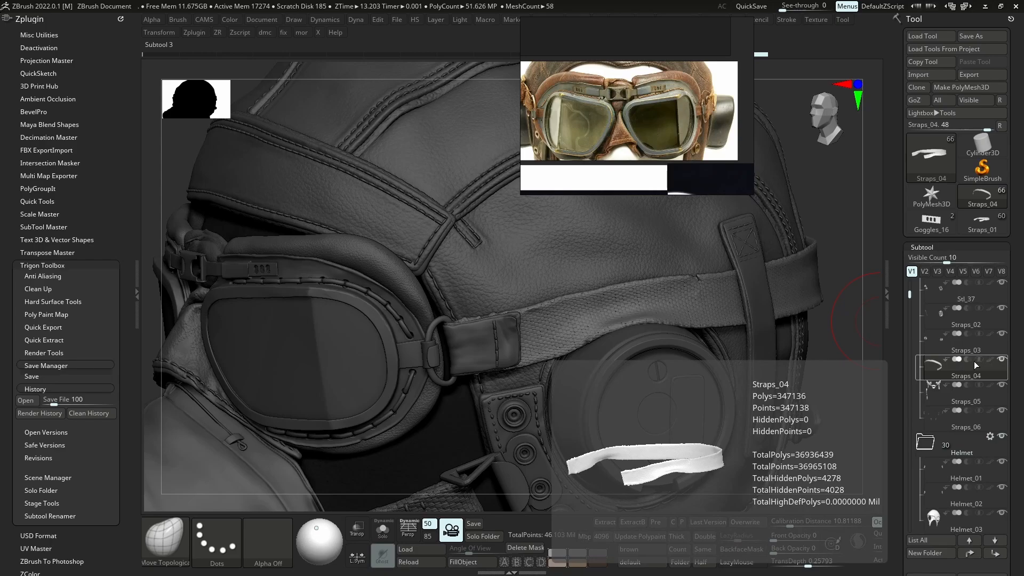
left_click(980, 359)
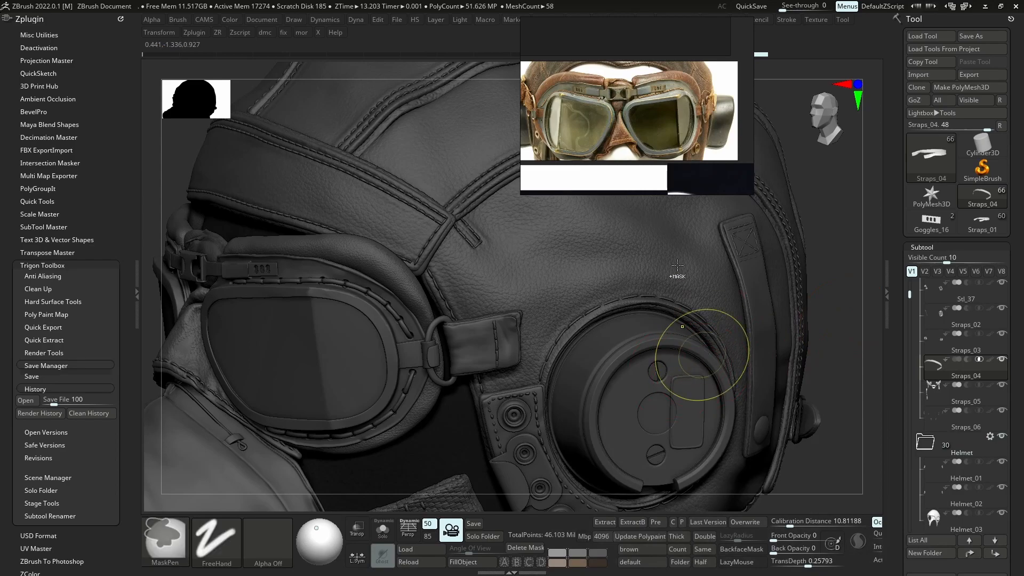
right_click_drag(673, 322, 680, 256, "ctrl")
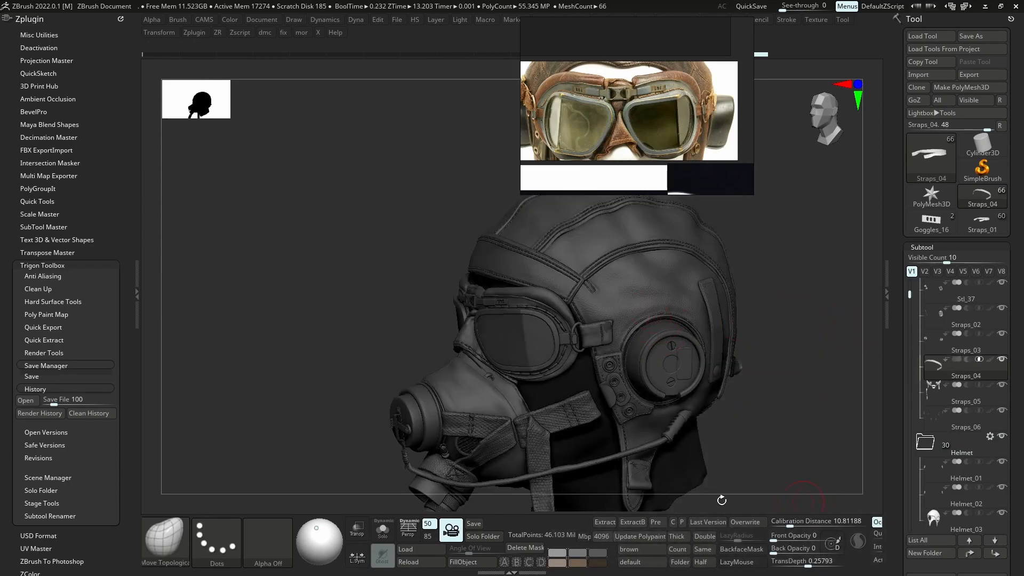
left_click(135, 289)
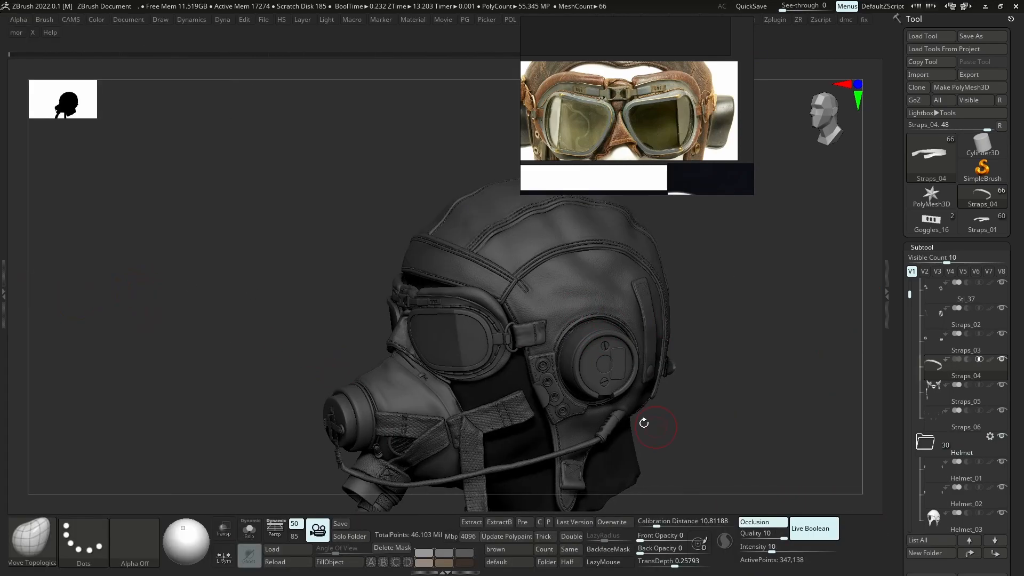
right_click_drag(758, 313, 843, 506, "ctrl")
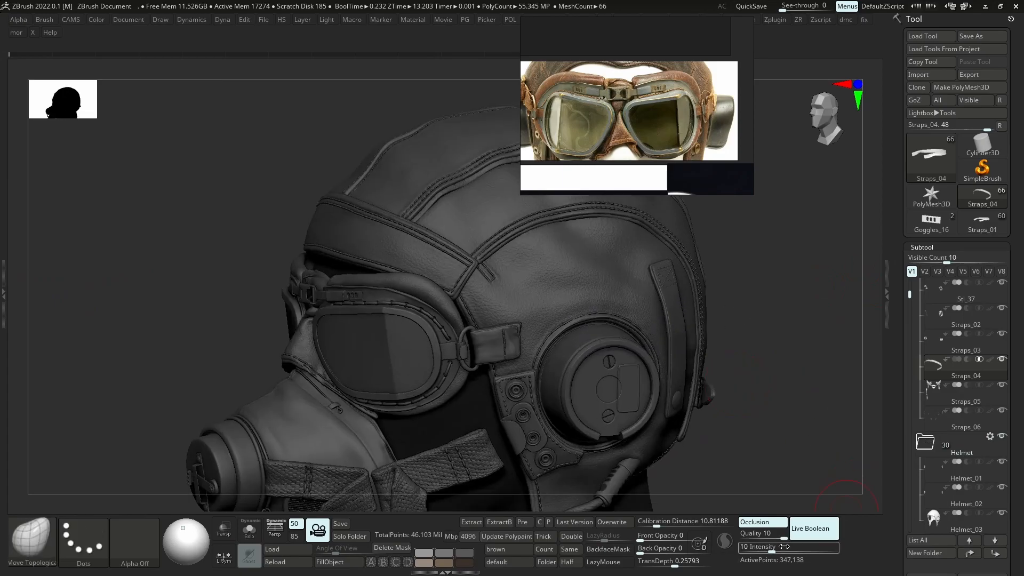
Compare the goggle strap with Live Boolean off and on, and examine the goggles up close
left_click(803, 534)
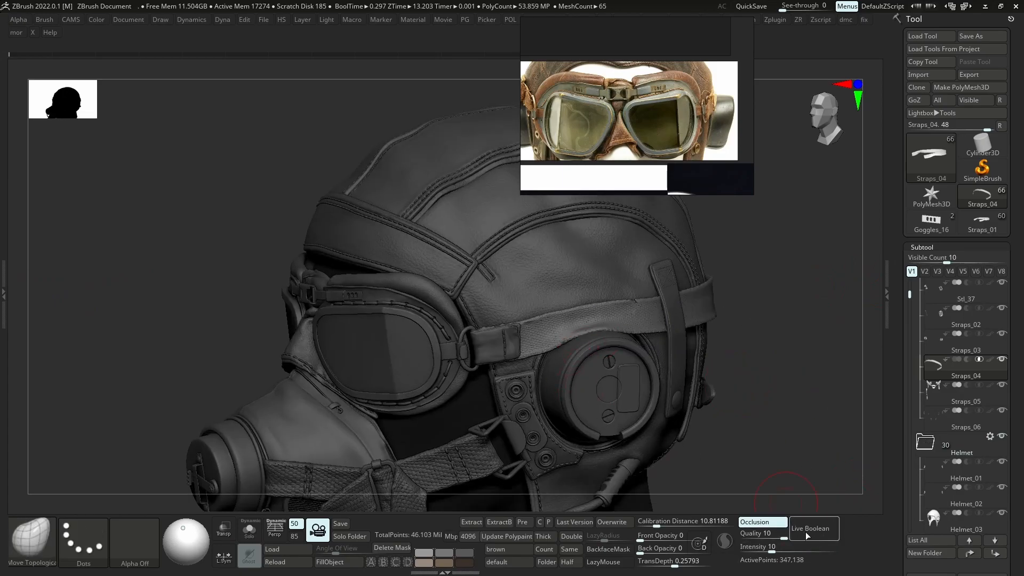
left_click(807, 532)
left_click(809, 531)
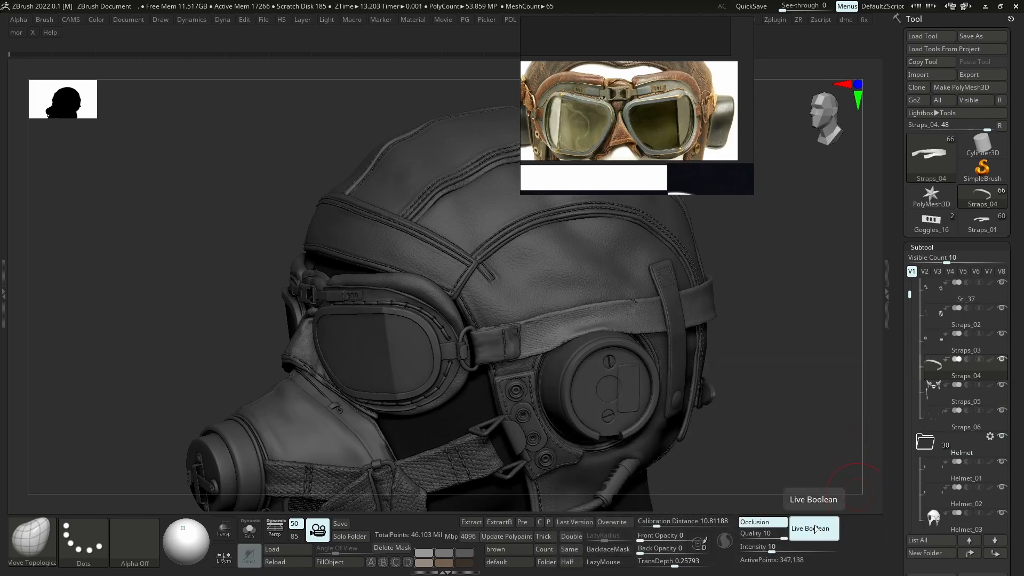
left_click(816, 529)
left_click(817, 529)
right_click_drag(679, 397, 525, 312, "ctrl")
right_click_drag(525, 312, 623, 320)
key("f")
mouse_move(624, 368)
right_mouse_down("alt")
mouse_move(708, 317)
mouse_move(692, 318)
right_mouse_up("alt")
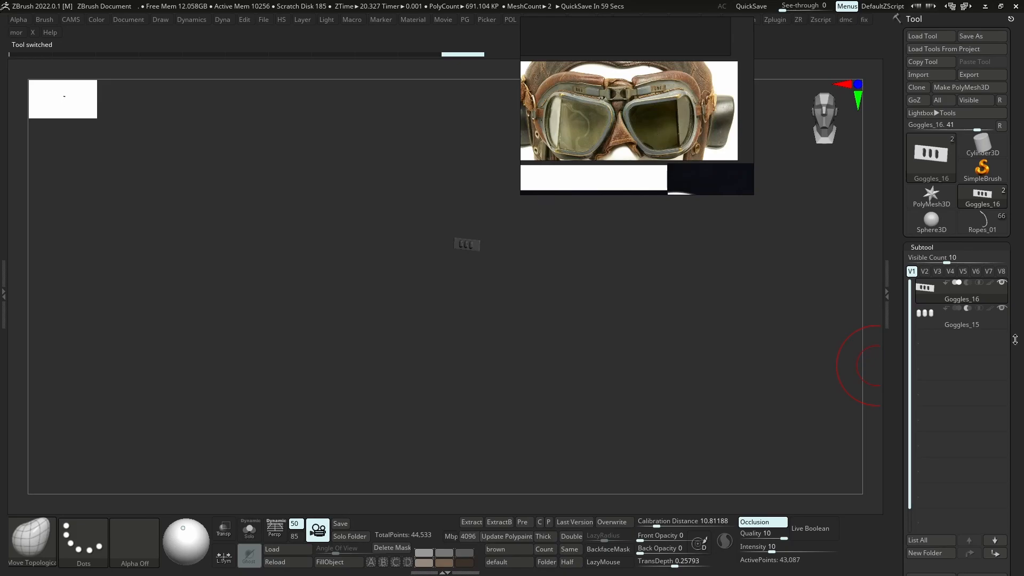
Delete all subtools of the Goggles_16 tool and switch back to the Ropes_01 helmet tool
scroll(1004, 261, "down", 3)
left_click(986, 477)
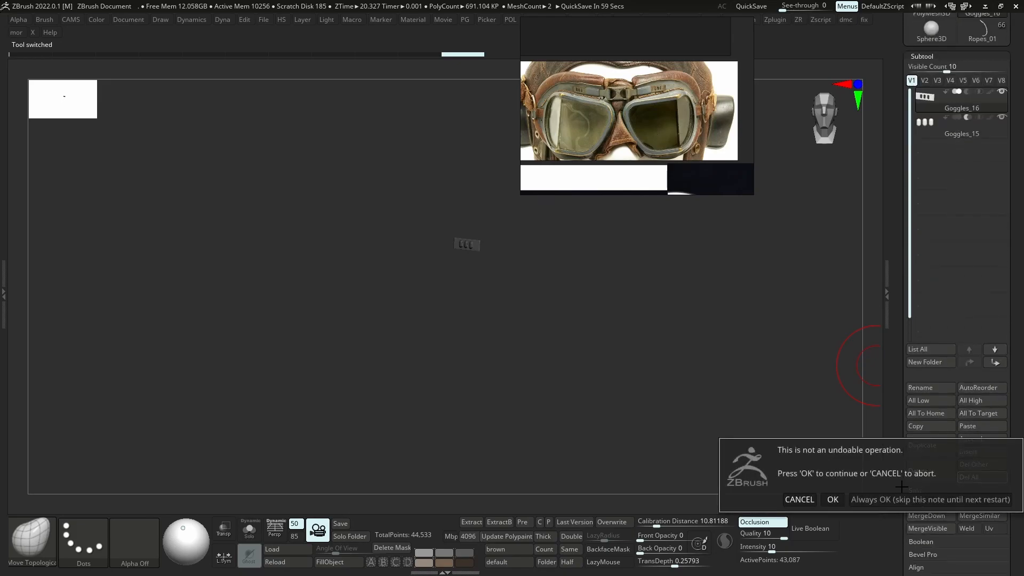
left_click(832, 499)
scroll(1008, 147, "up", 1)
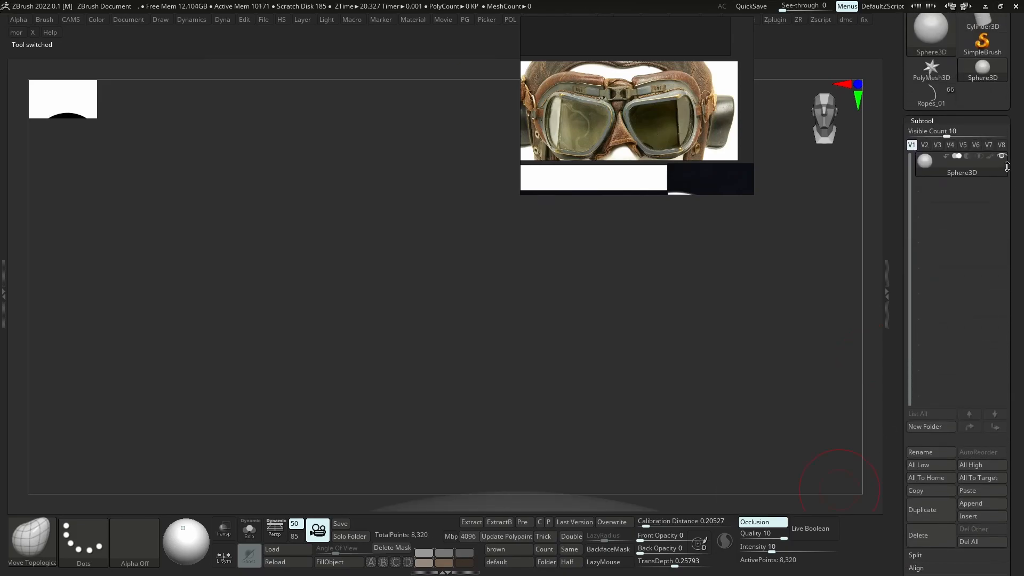
left_click(931, 95)
Move the goggles reference image clear of the helmet and compare the goggles with Live Boolean on and off
left_click_drag(673, 102, 191, 152)
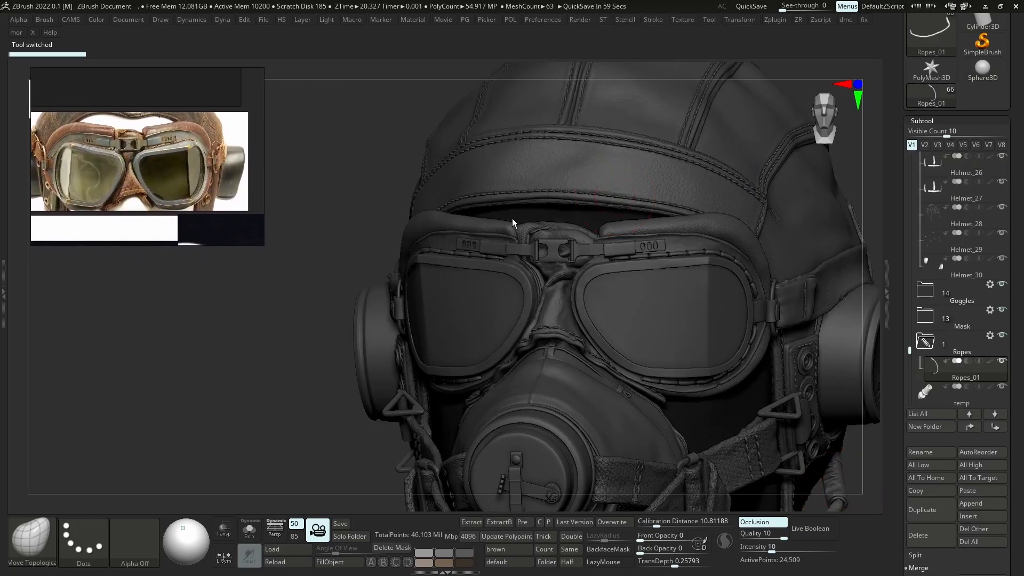
right_click_drag(512, 220, 568, 241)
mouse_move(552, 276)
right_mouse_down("shift")
mouse_move(615, 273)
mouse_move(655, 235)
mouse_move(704, 230)
right_mouse_up("shift")
left_click(824, 528)
left_click(823, 526)
left_click(821, 527)
left_click(822, 526)
Select the Straps_04 subtool and examine the goggle strap from the front and side of the helmet
left_click(740, 240, "alt")
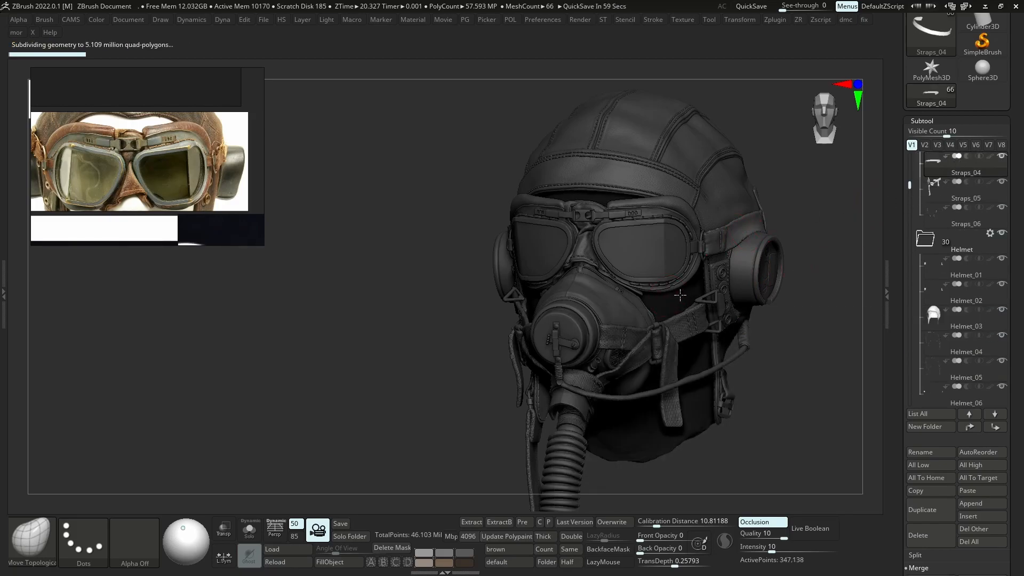
right_click_drag(848, 344, 880, 343)
mouse_move(778, 339)
right_mouse_down("ctrl")
mouse_move(740, 331)
mouse_move(682, 346)
right_mouse_up("ctrl")
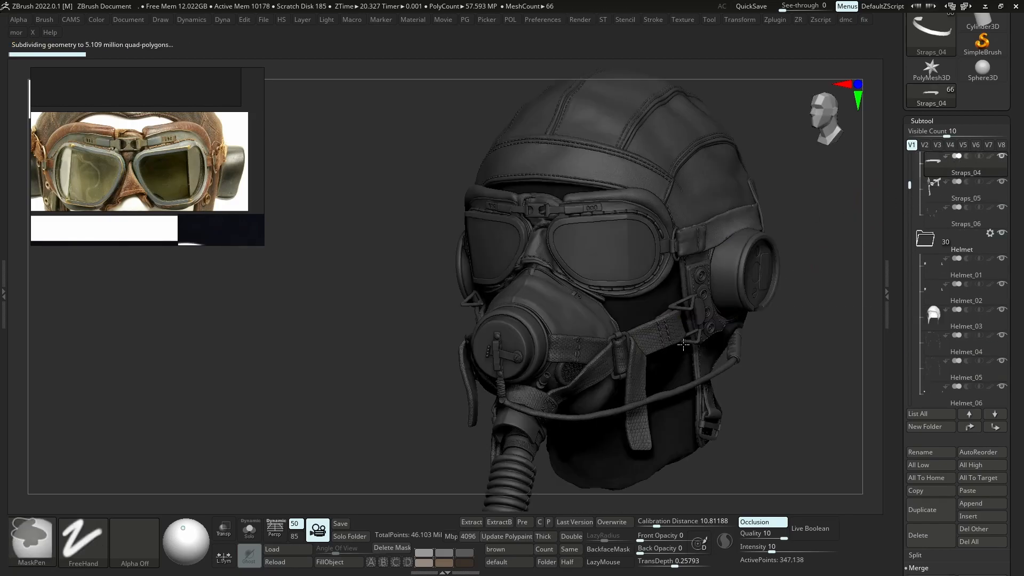
right_click_drag(645, 245, 638, 282, "alt")
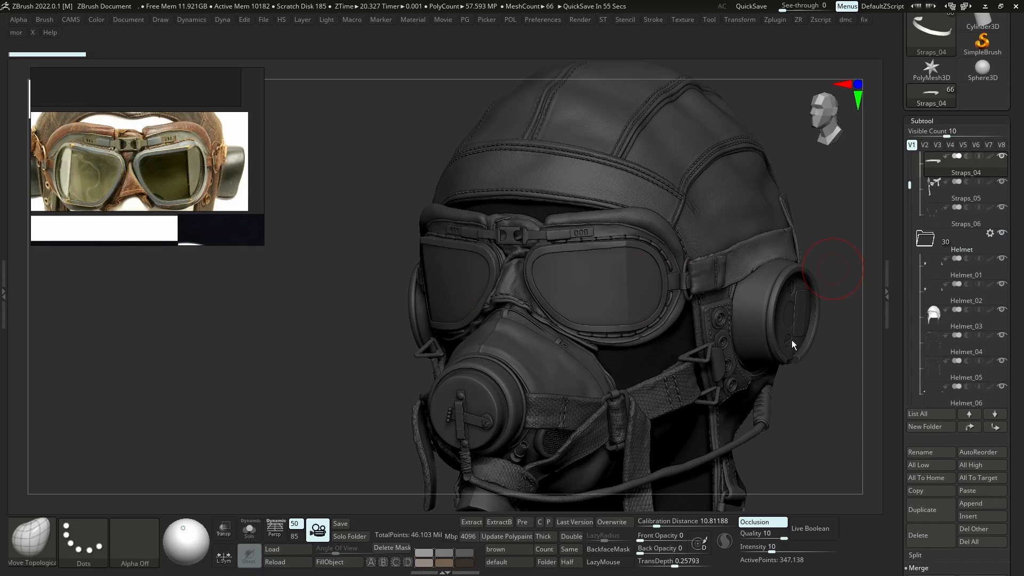
right_click_drag(809, 352, 695, 279)
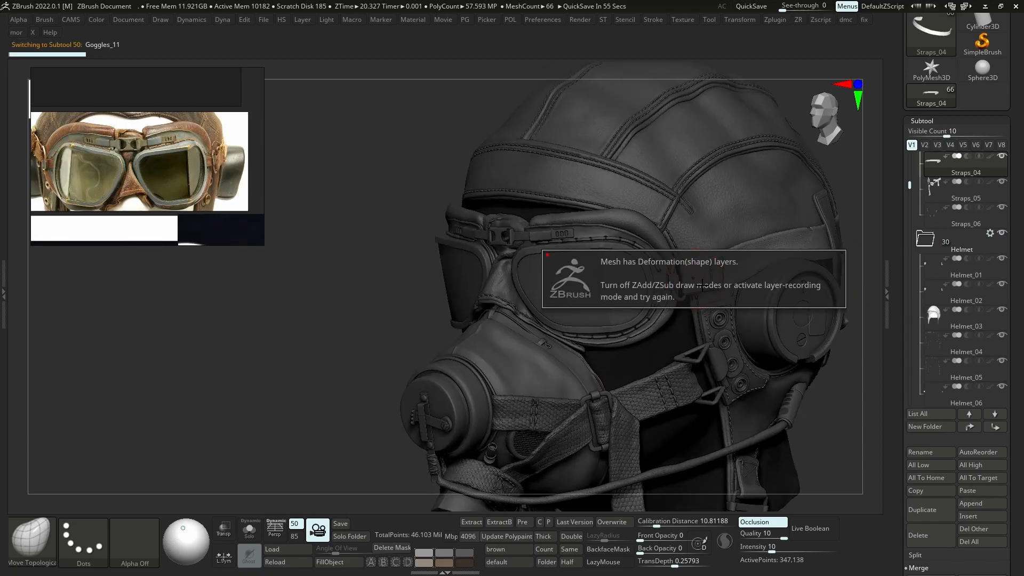
Isolate the Goggles_11 strap piece with Solo, show its polyframe and lower its subdivision level
key("alt+s")
key("f")
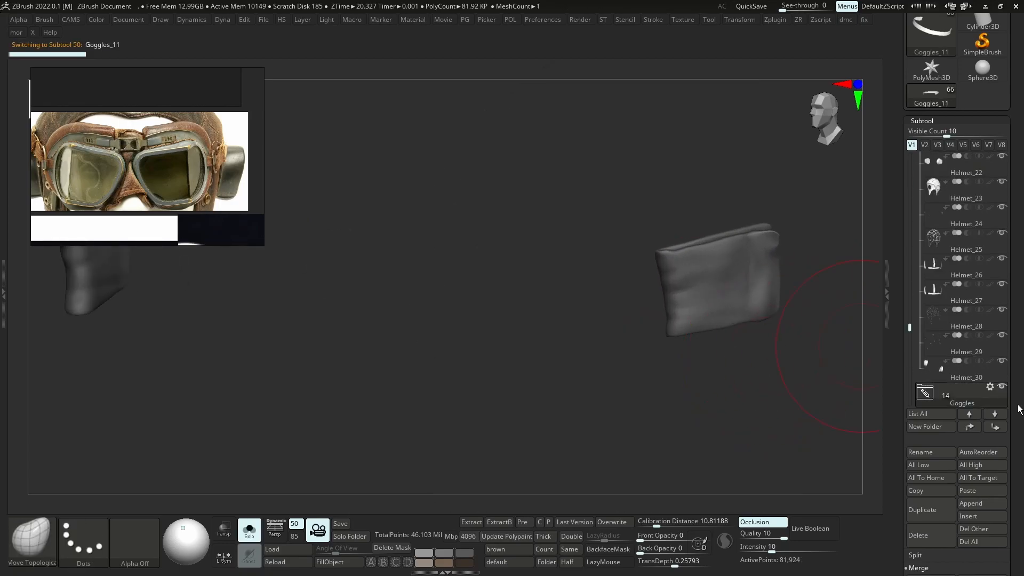
scroll(1007, 373, "down", 5)
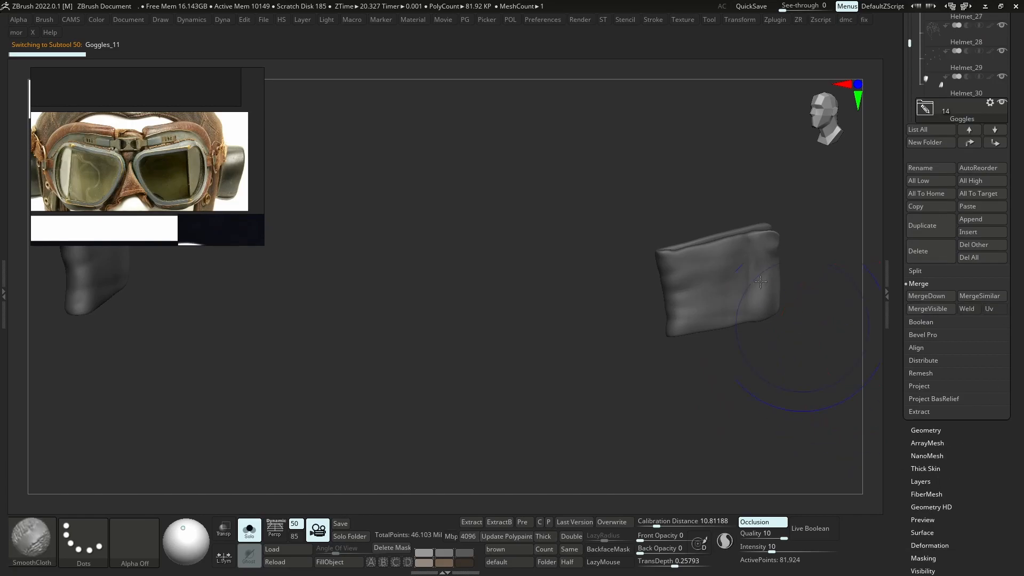
key("shift+f")
key("shift+d")
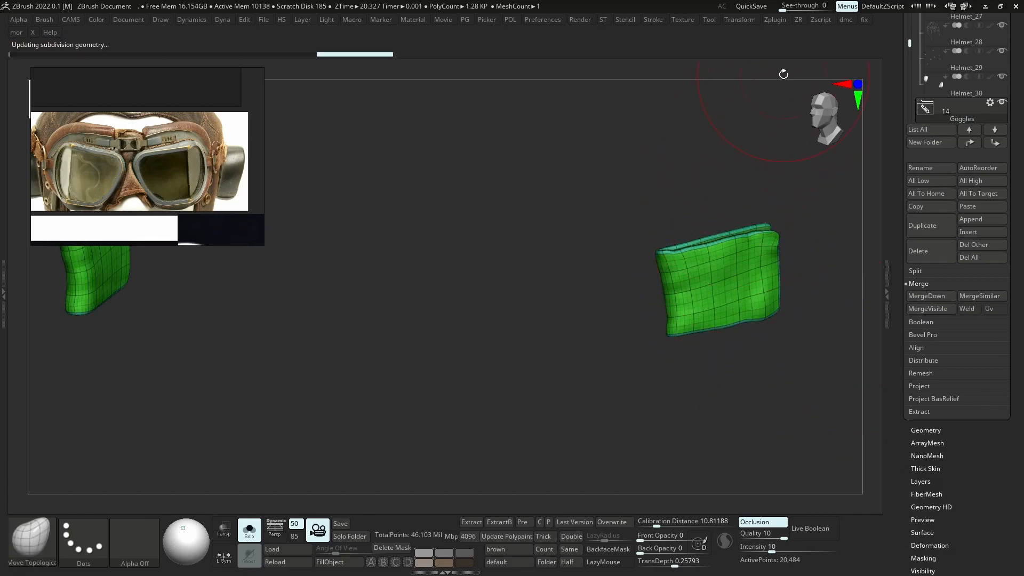
Collapse the Trigon Toolbox plugin section and open UV Master for the Goggles_11 strap piece
left_click(775, 19)
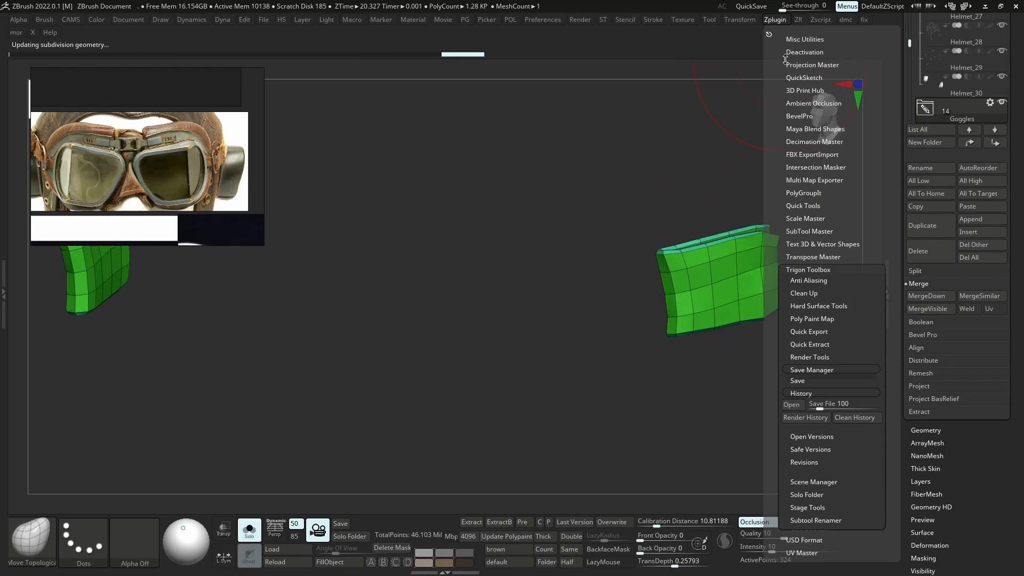
left_click(798, 369)
left_click(808, 270)
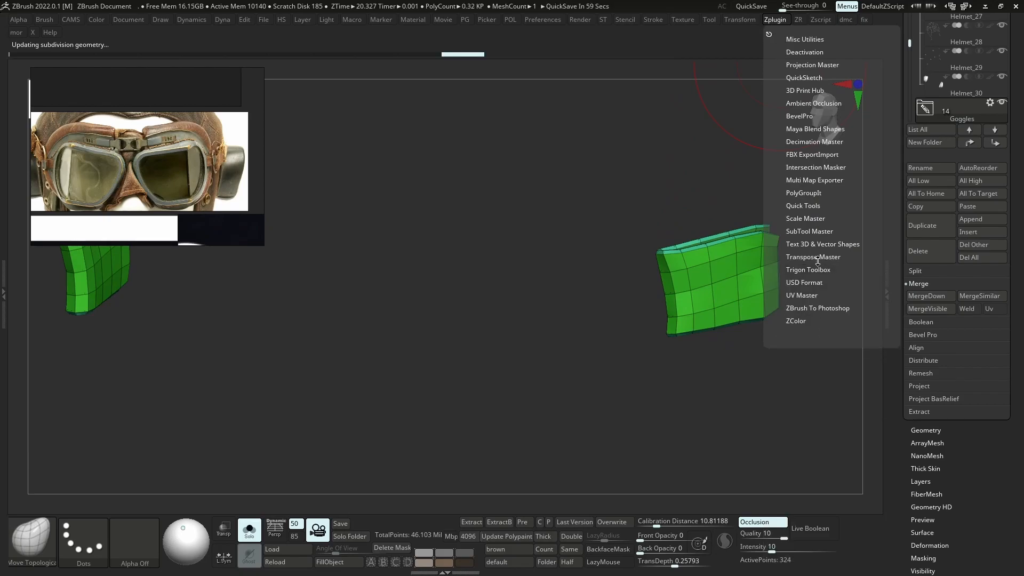
left_click(807, 296)
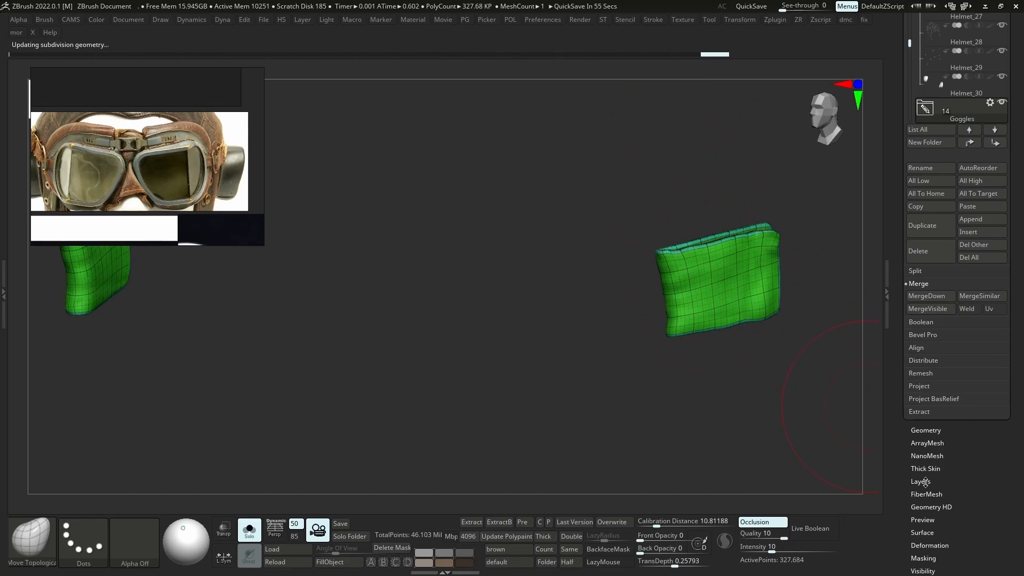
Add surface noise to the Goggles_11 strap piece by pasting the copied NoiseMaker settings
left_click(922, 532)
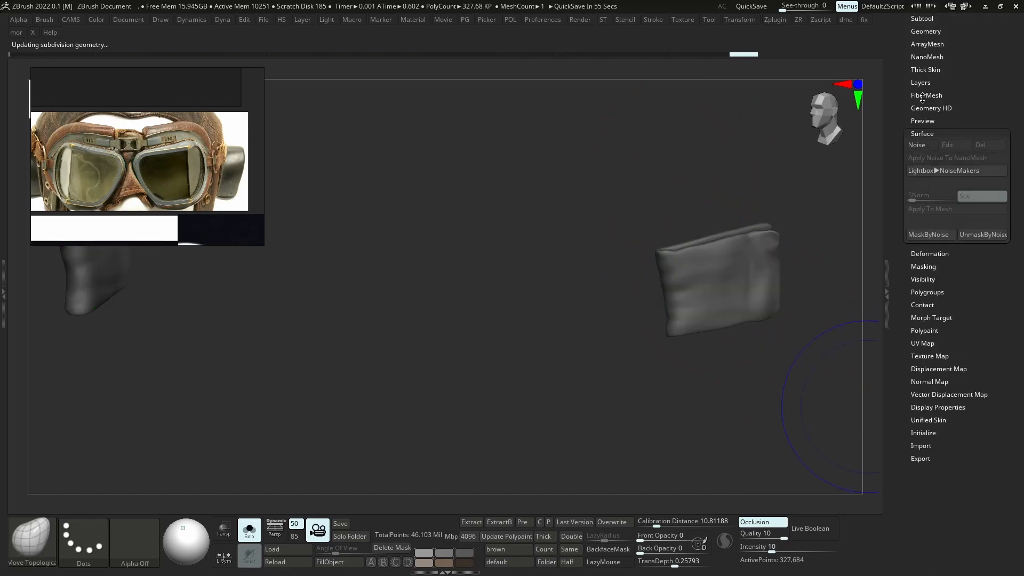
left_click(924, 147)
left_click(961, 159)
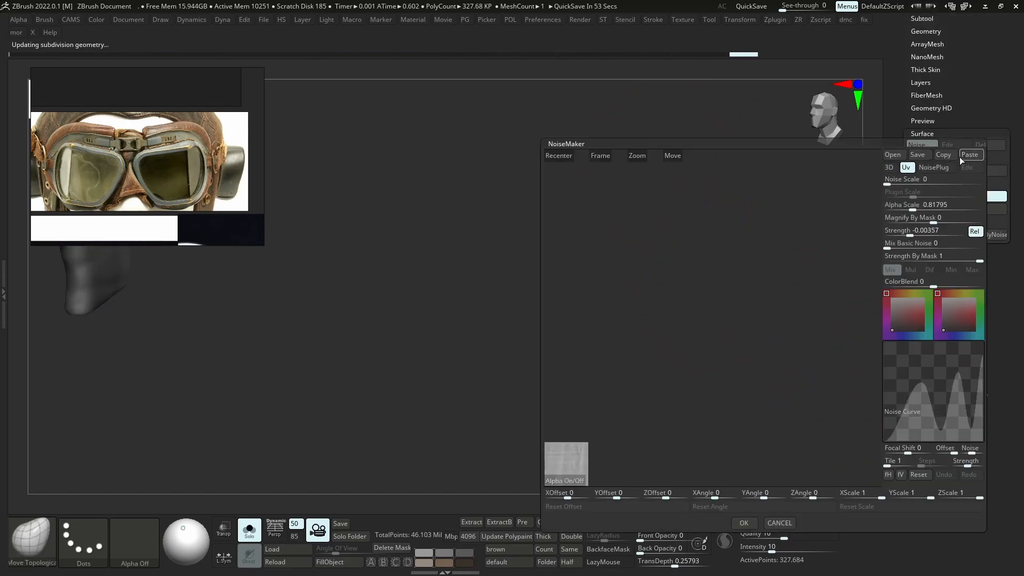
left_click(743, 522)
Set the strap piece's noise to an alpha scale of 2.4962 and a strength of -0.00071
left_click(916, 144)
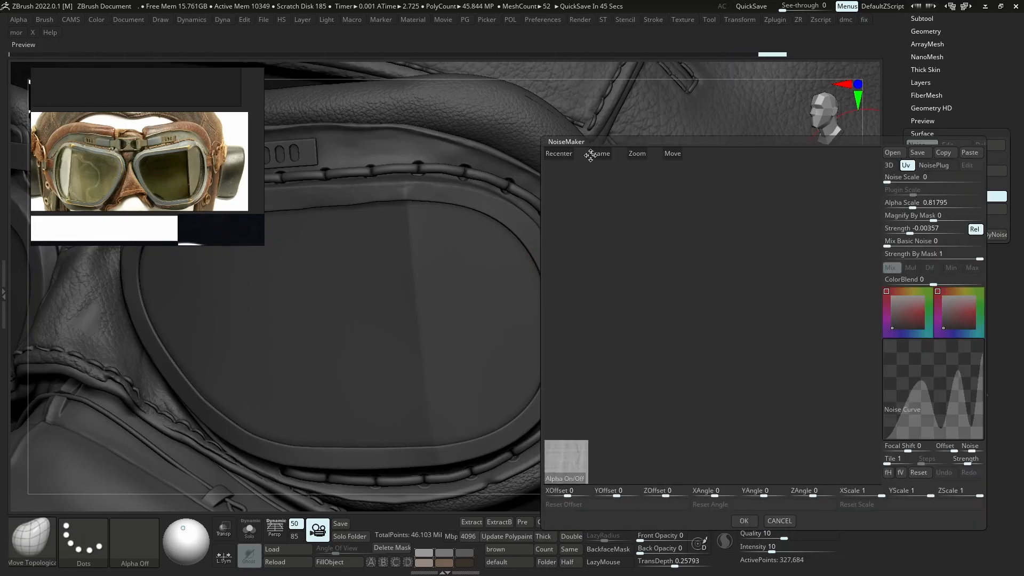
left_click(916, 229)
left_click_drag(911, 231, 914, 233)
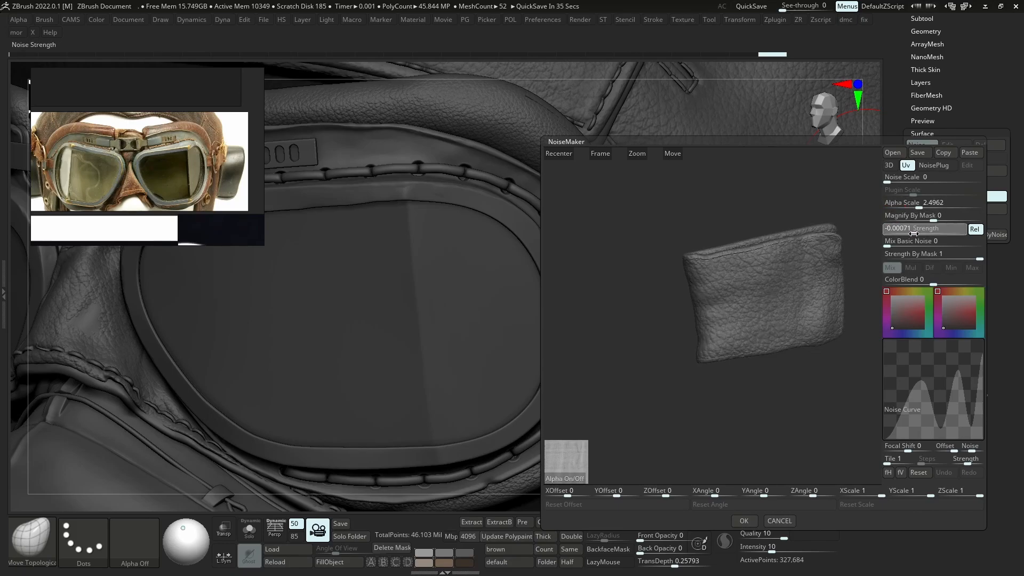
left_click(744, 521)
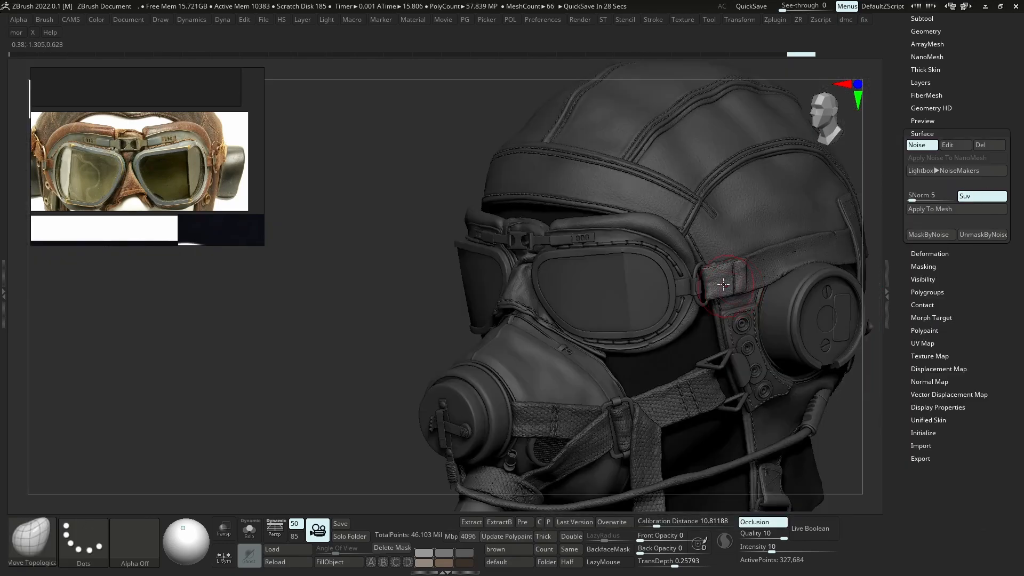
Isolate the leather strap piece with its polyframe shown and step down to its lowest subdivision level
key("alt+s")
right_click_drag(718, 268, 731, 280, "ctrl")
key("shift+f")
key("shift+d")
key("shift+d")
key("shift+d")
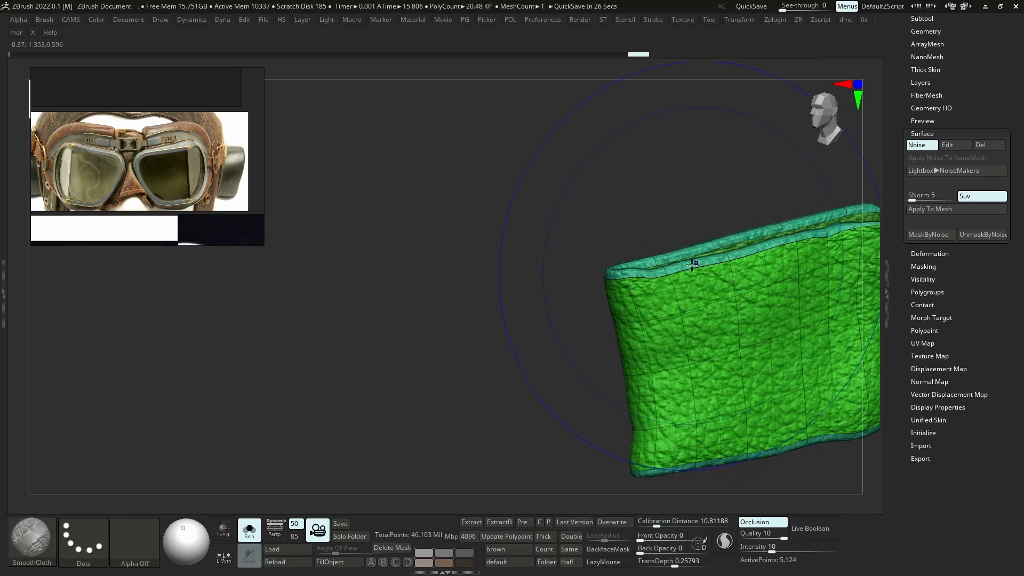
key("shift+d")
key("shift+d")
Check the strap piece's large polygroup separately and switch the selection brush to SelectLasso
key("ctrl+shift")
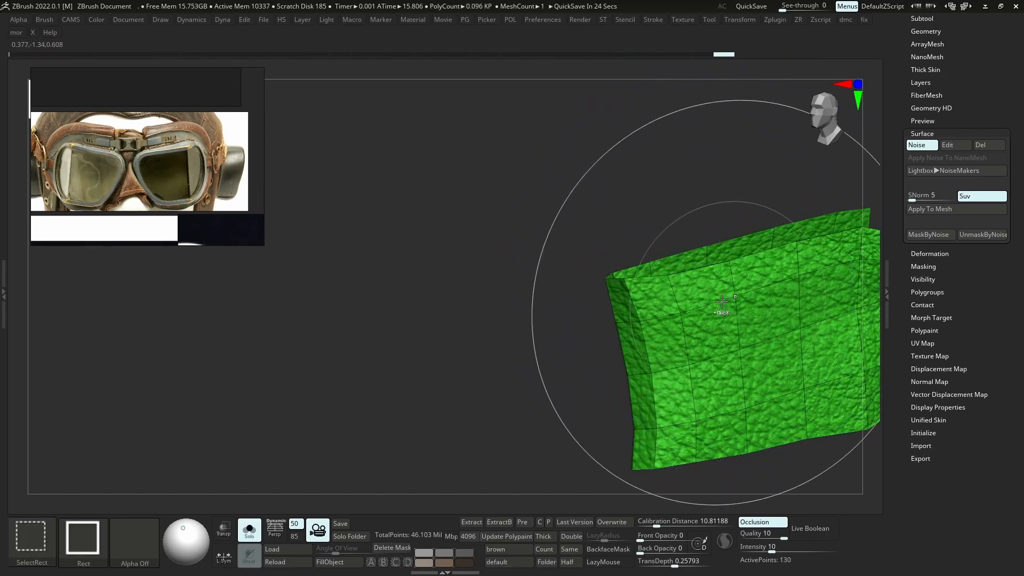
left_click(726, 302, "ctrl+shift")
right_click_drag(730, 257, 726, 346)
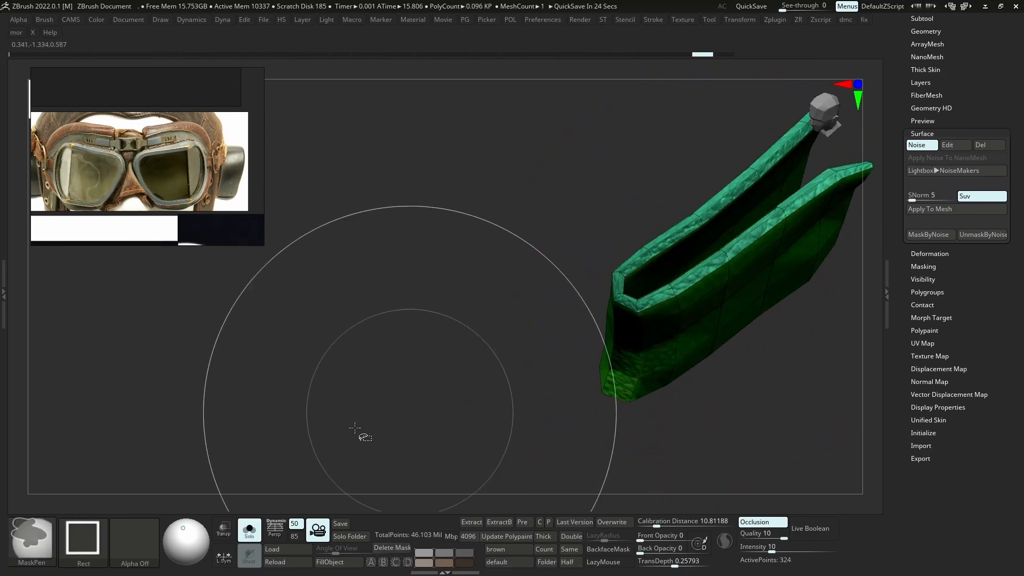
left_click(26, 539)
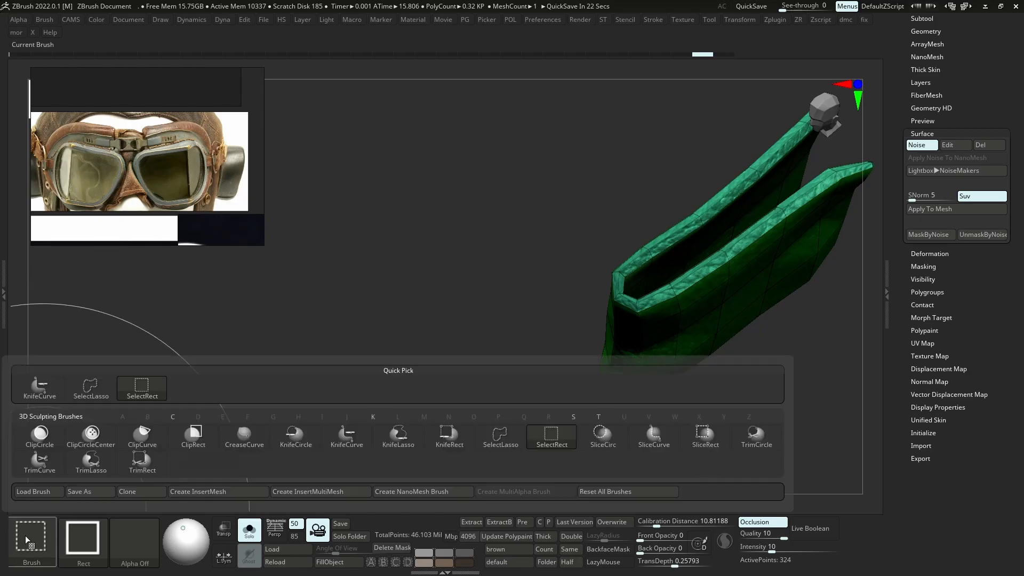
left_click(499, 437, "ctrl+shift")
Try to regroup the strap piece's faces and lasso-hide part of the mesh, then undo it
key("ctrl+w")
mouse_move(641, 325)
right_mouse_down("ctrl")
mouse_move(646, 263)
mouse_move(700, 345)
mouse_move(658, 290)
right_mouse_up("ctrl")
key("ctrl+z")
left_click(700, 347, "ctrl+shift")
left_click_drag(615, 257, 628, 280, "ctrl+alt+shift")
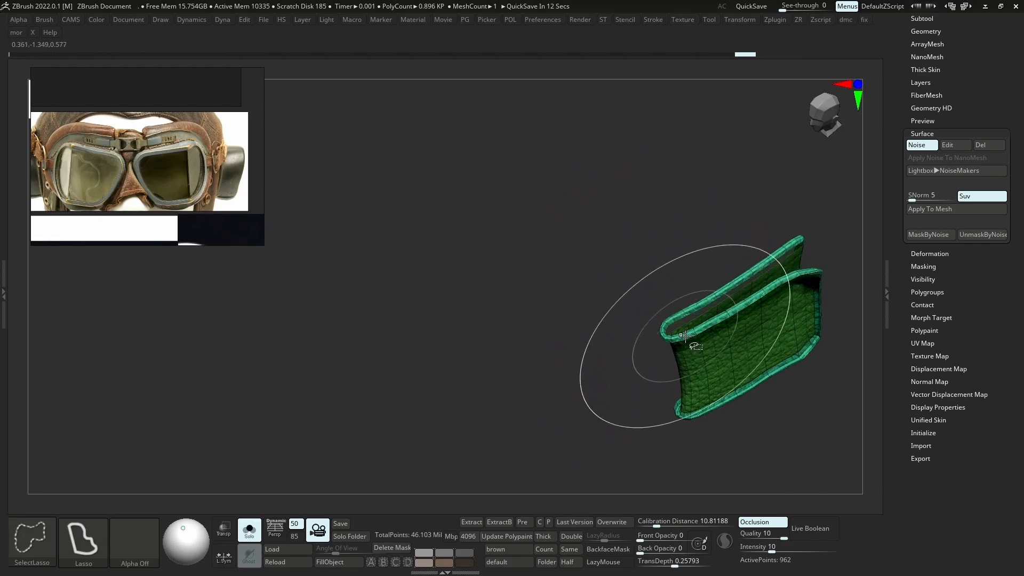
key("ctrl+z")
Lasso-hide faces along the strap piece's edges and isolate its large green polygroup
right_click_drag(696, 280, 624, 248, "ctrl")
mouse_move(598, 258)
left_mouse_down("ctrl+alt+shift")
mouse_move(603, 343)
mouse_move(789, 273)
left_mouse_up("ctrl+alt+shift")
mouse_move(718, 299)
right_mouse_down("ctrl")
mouse_move(722, 320)
mouse_move(693, 299)
right_mouse_up("ctrl")
mouse_move(747, 388)
left_mouse_down("ctrl+alt+shift")
mouse_move(747, 114)
mouse_move(757, 398)
left_mouse_up("ctrl+alt+shift")
left_click(721, 304, "ctrl+shift")
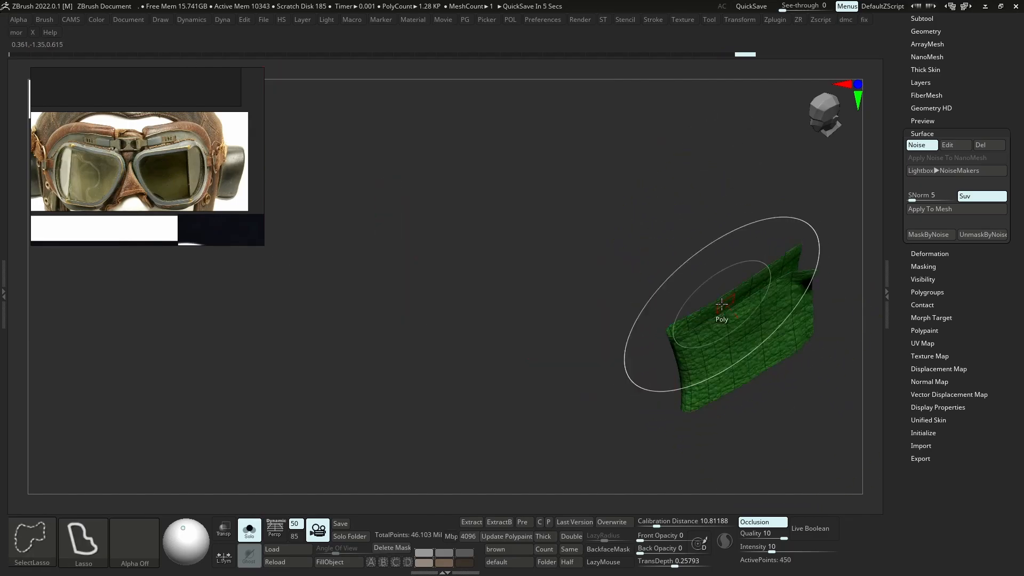
Separate the strap piece's outer surface from its green inner polygroup with the selection lasso and show the whole piece
right_click_drag(644, 283, 565, 199, "ctrl")
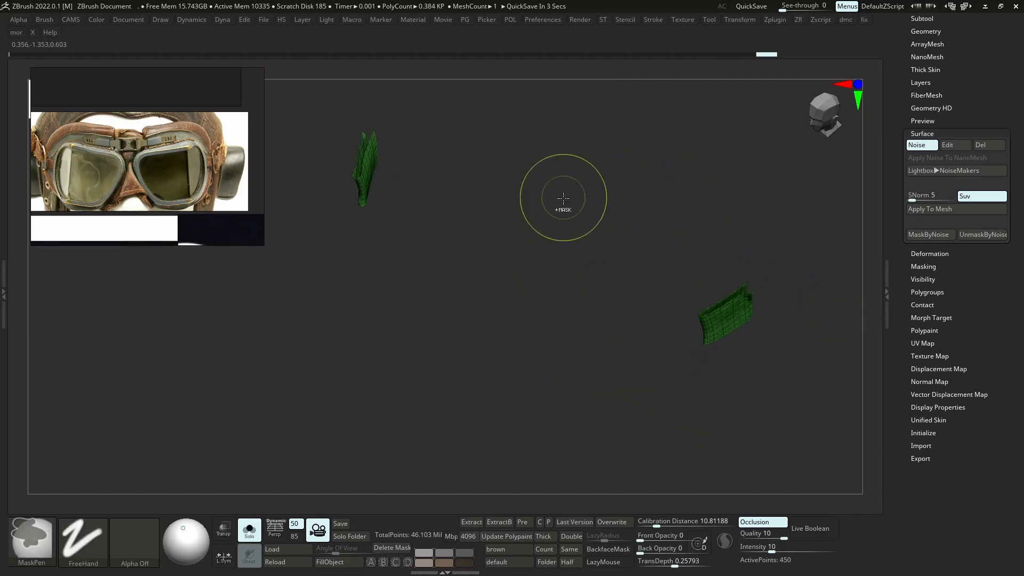
left_click(564, 240, "ctrl+shift")
mouse_move(777, 343)
left_mouse_down("ctrl+alt+shift")
mouse_move(449, 15)
mouse_move(797, 307)
left_mouse_up("ctrl+alt+shift")
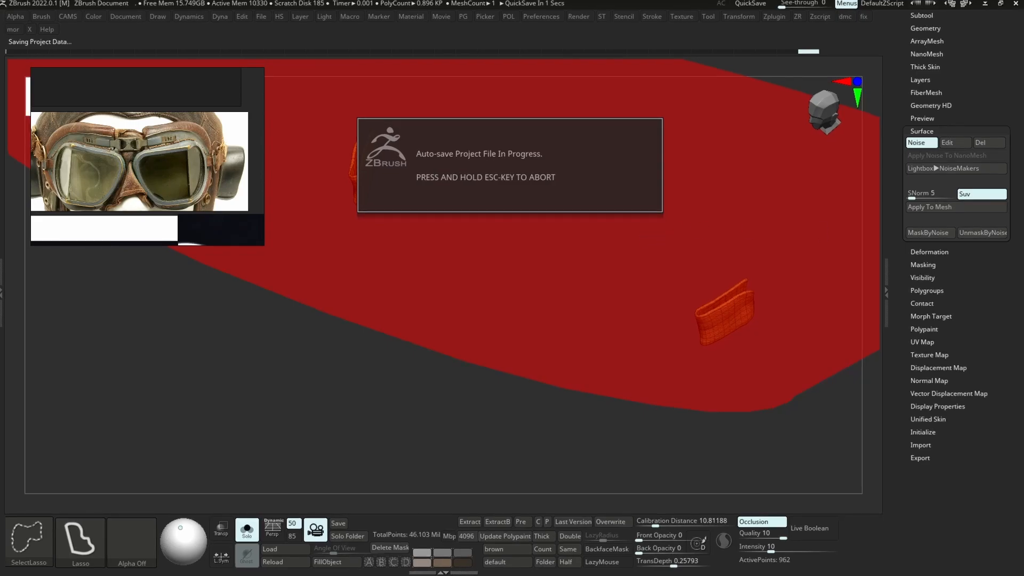
key("f")
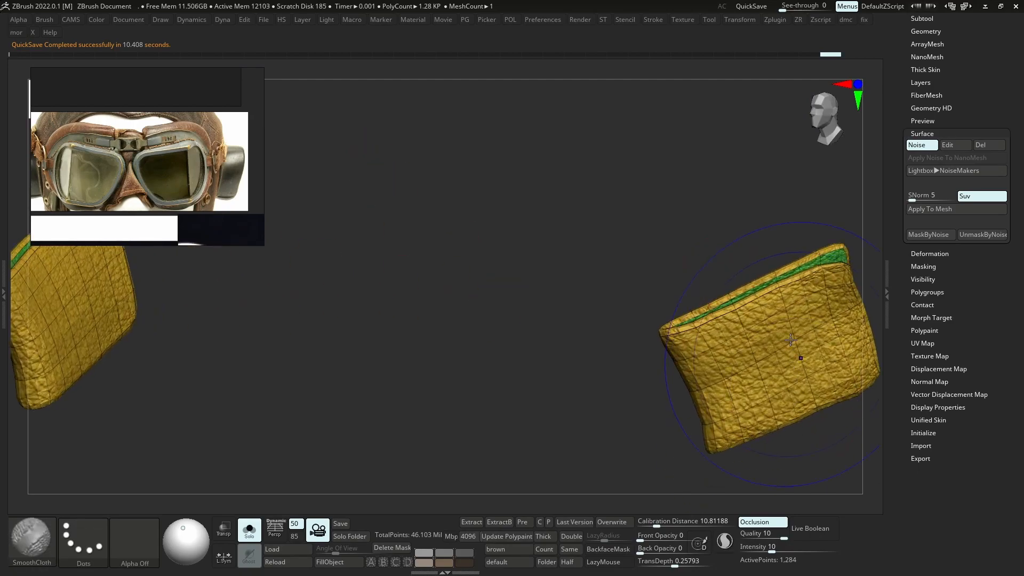
Unwrap the strap piece's UVs at its lowest subdivision level using UV Master with Symmetry and Polygroups enabled
right_click_drag(799, 303, 698, 262, "alt")
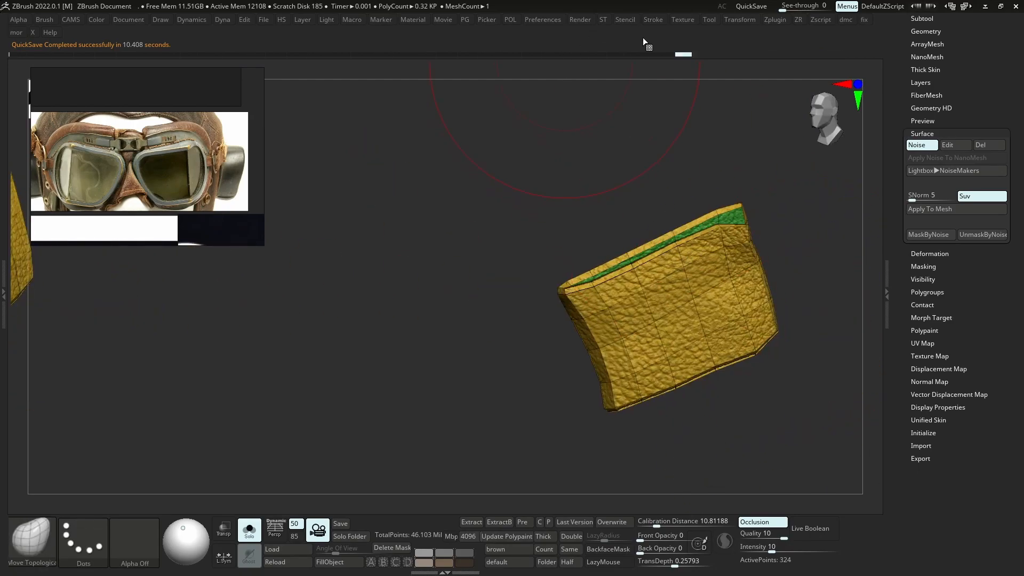
left_click(775, 19)
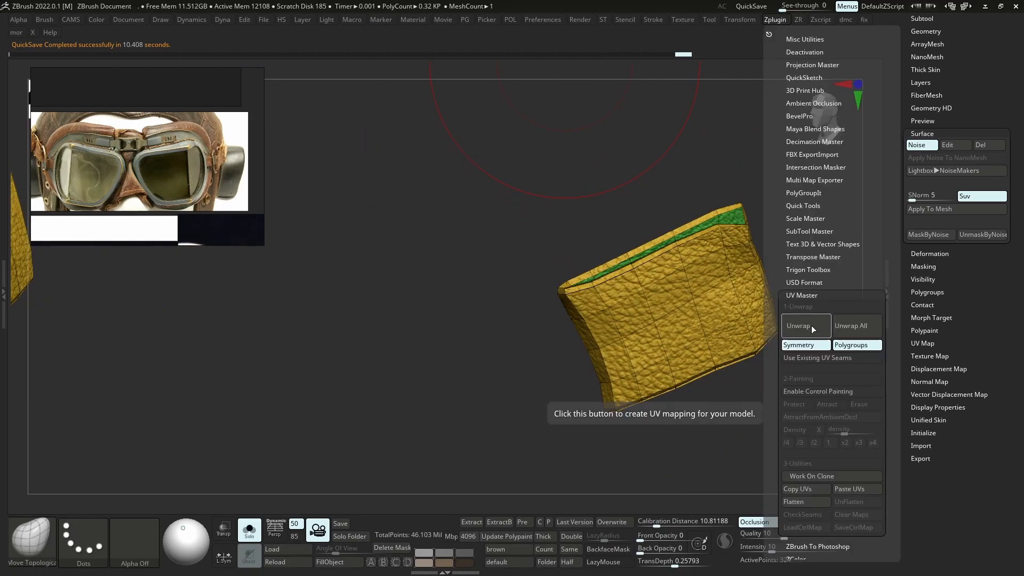
left_click(811, 331)
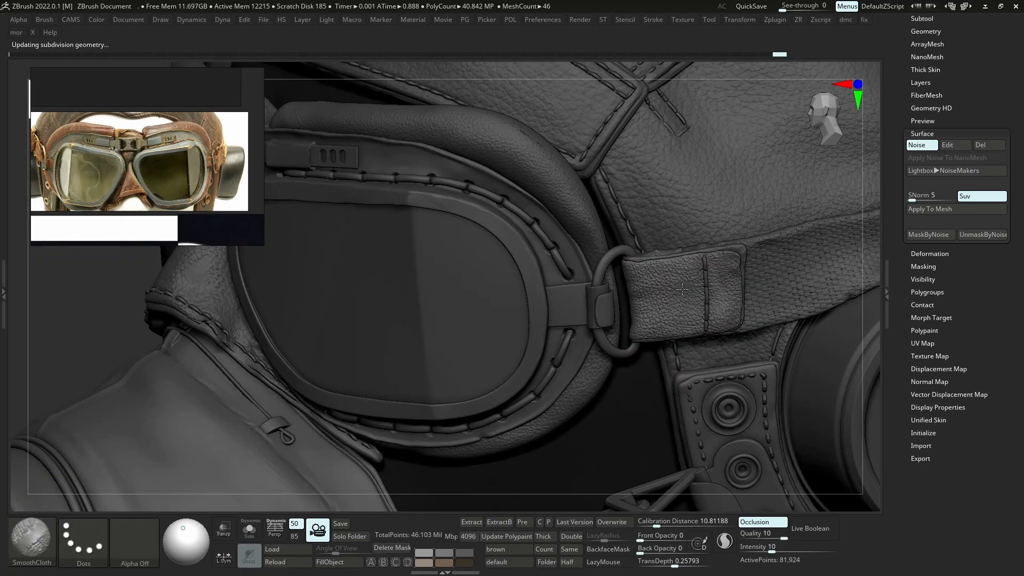
Edit the strap piece's surface noise to alpha scale 3.44686, strength -0.00071 and color blend 0.60816, with a reshaped noise curve
left_click(953, 145)
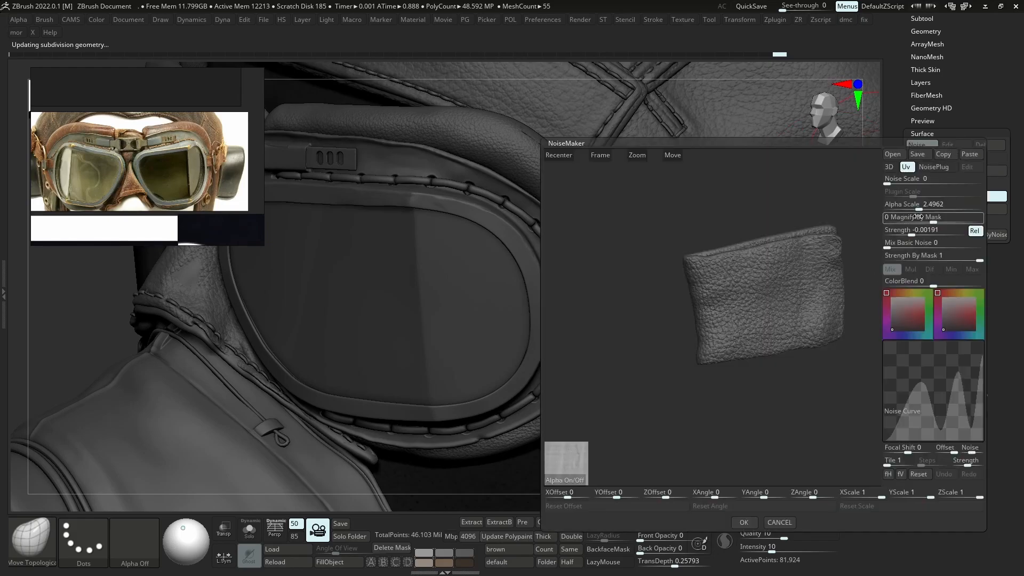
left_click_drag(938, 284, 976, 284)
left_click_drag(940, 430, 915, 424)
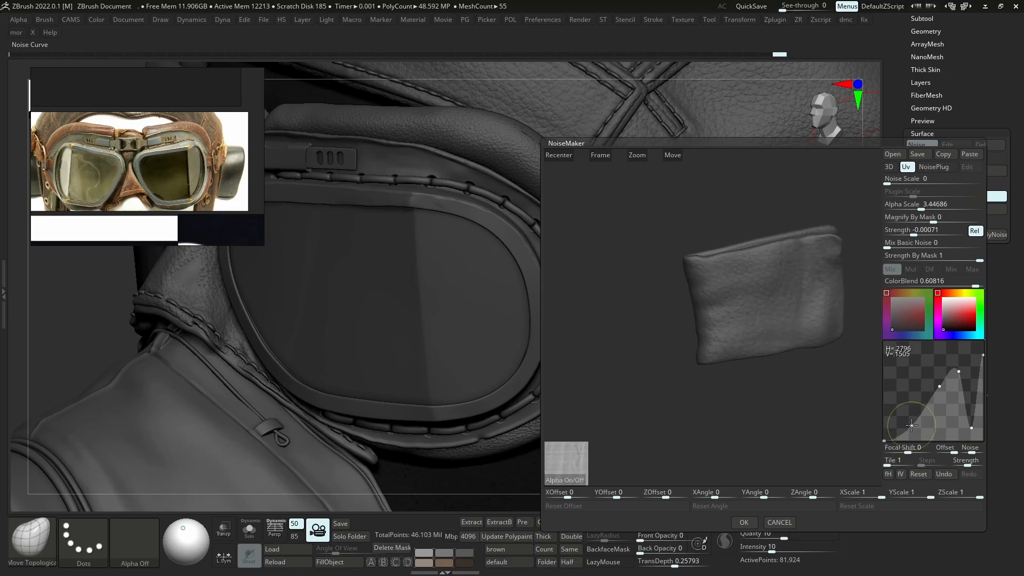
left_click(743, 522)
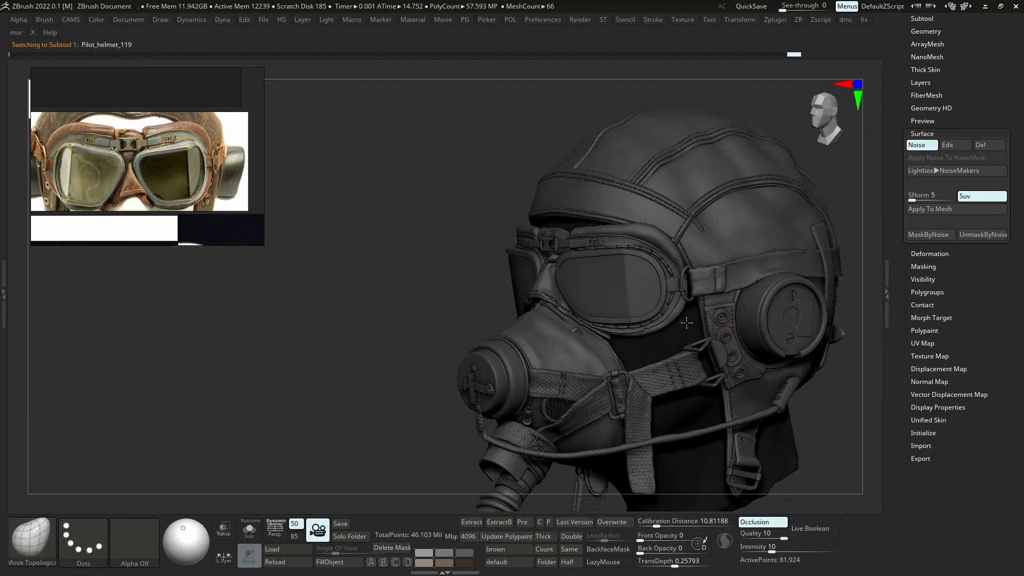
Try the B and D presets on the full helmet and switch its display colour to brown
right_click_drag(686, 327, 779, 282)
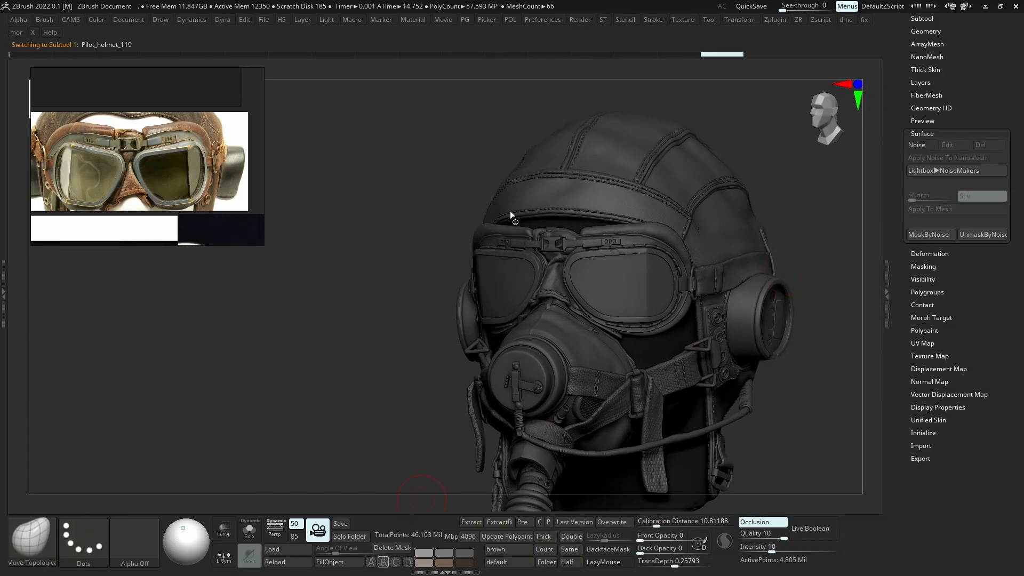
left_click(395, 562)
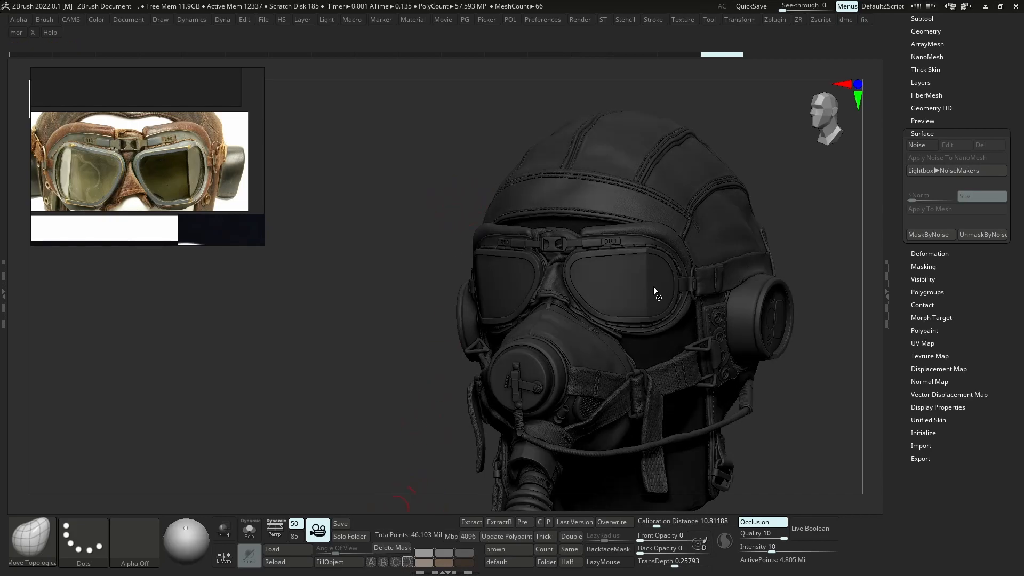
right_click_drag(539, 207, 496, 331, "ctrl")
left_click(383, 562)
right_click_drag(666, 273, 762, 282)
key("space")
left_click(553, 359)
Examine the helmet from the front and side, checking the goggle strap and the leather retaining strap
right_click_drag(736, 200, 636, 309)
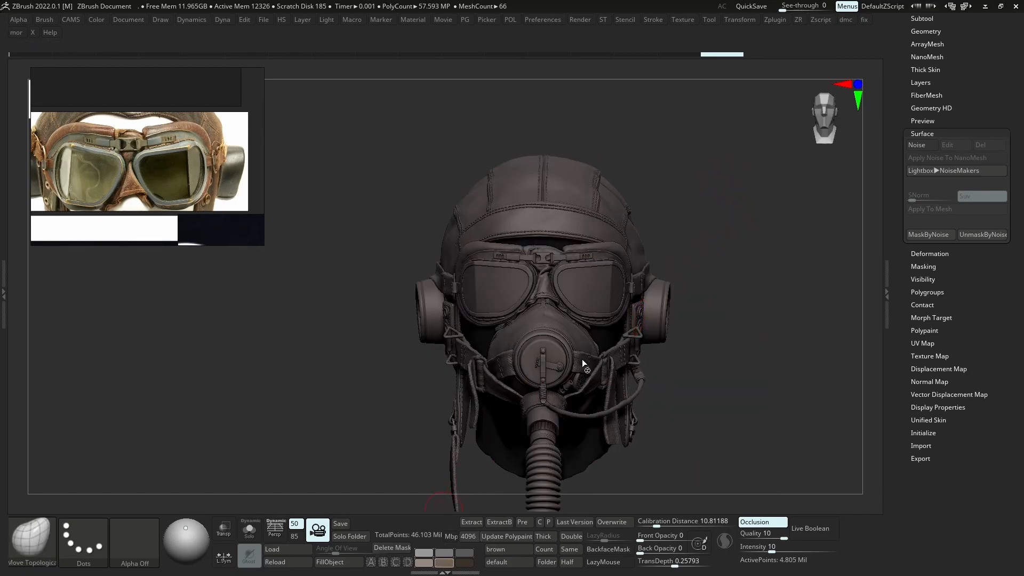
right_click_drag(587, 379, 661, 301, "ctrl")
right_click_drag(741, 299, 667, 304)
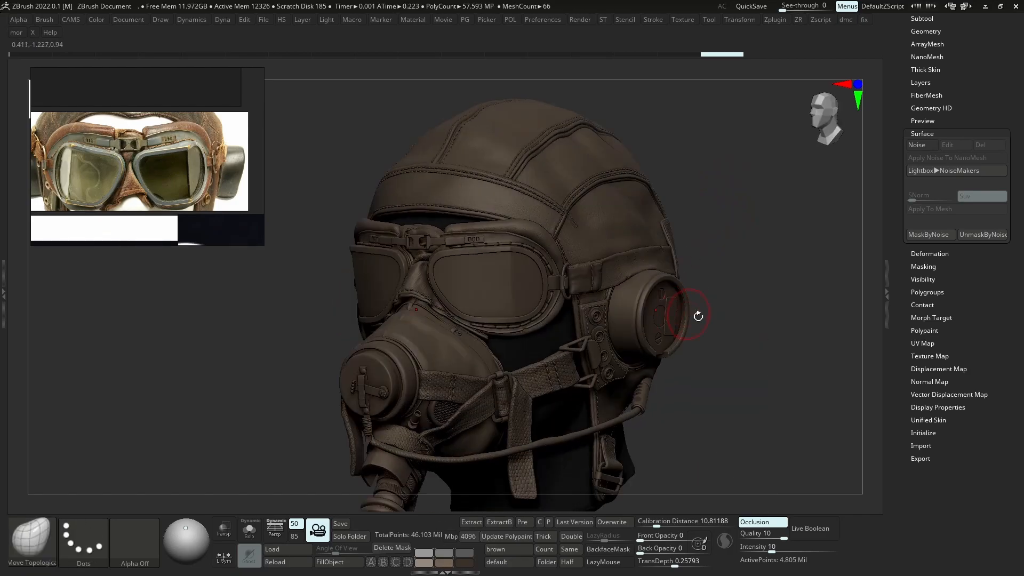
right_click_drag(629, 241, 621, 232)
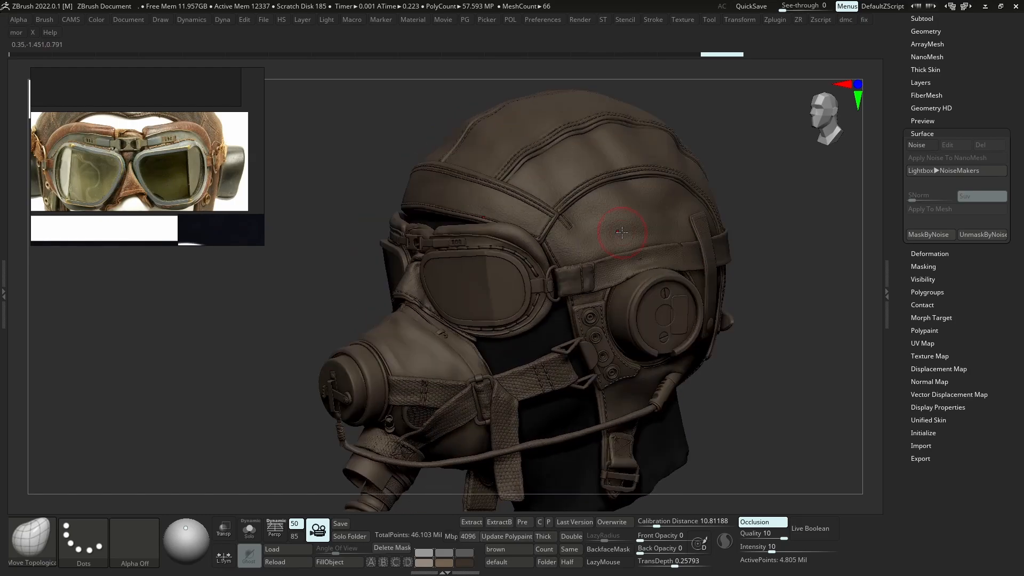
right_click_drag(688, 313, 723, 275)
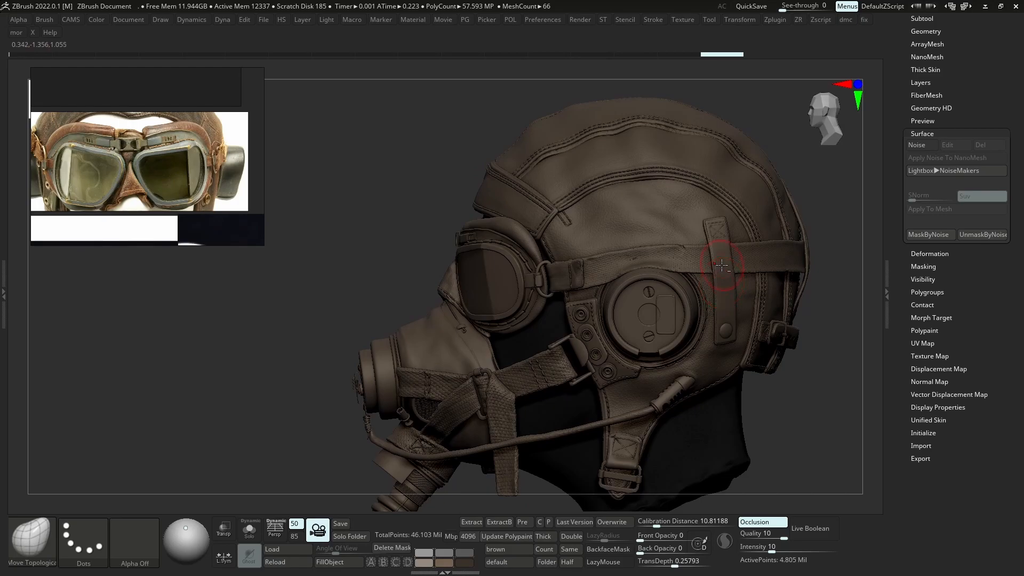
key("alt+s")
key("alt+s")
right_click_drag(767, 315, 691, 326, "alt")
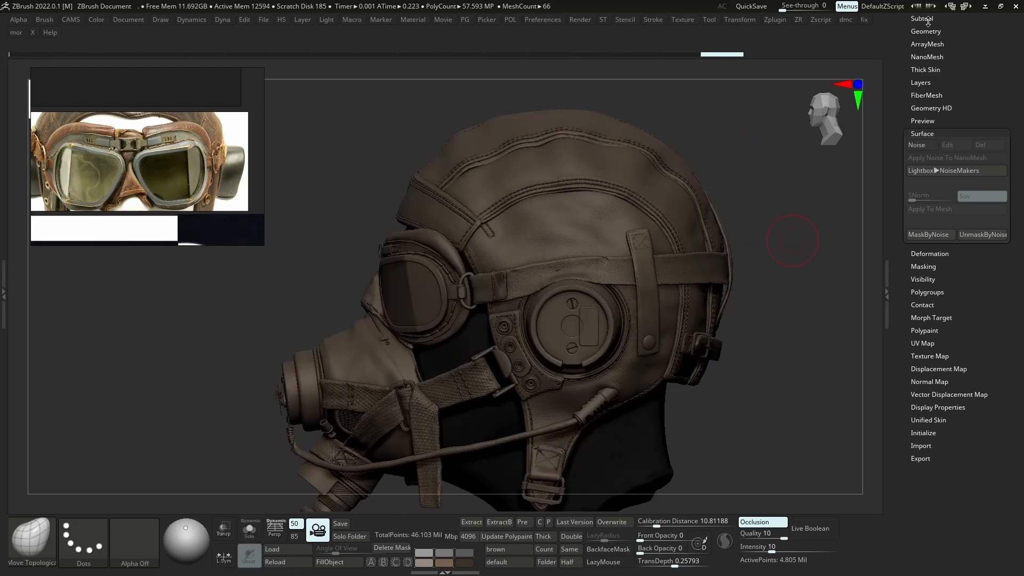
Select the vertical leather strap behind the earcup, subtool Helmet_26
left_click(923, 20)
left_click(649, 283, "alt")
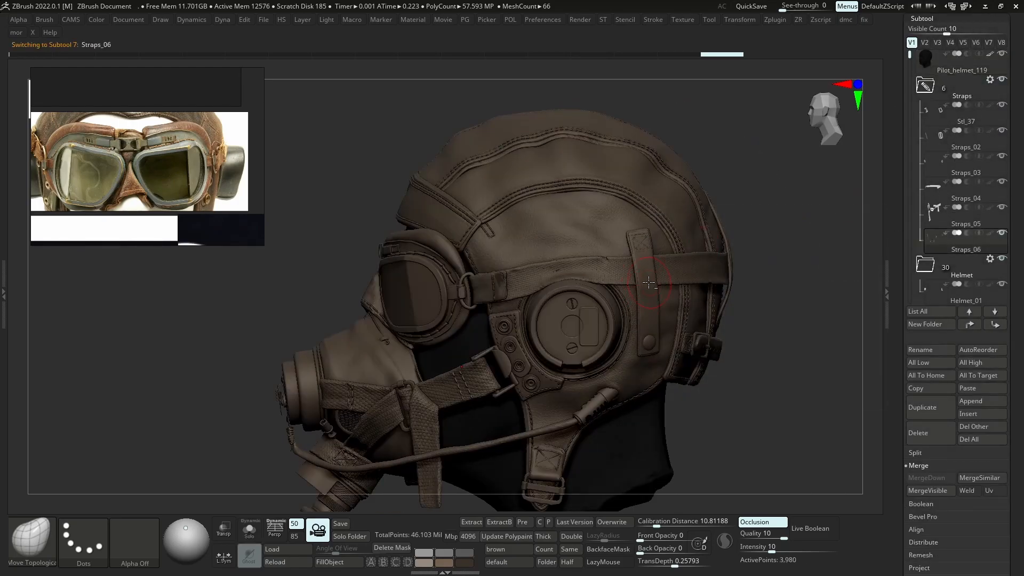
right_click_drag(669, 255, 712, 267)
key("alt+s")
right_click_drag(717, 304, 731, 368, "ctrl")
key("alt+s")
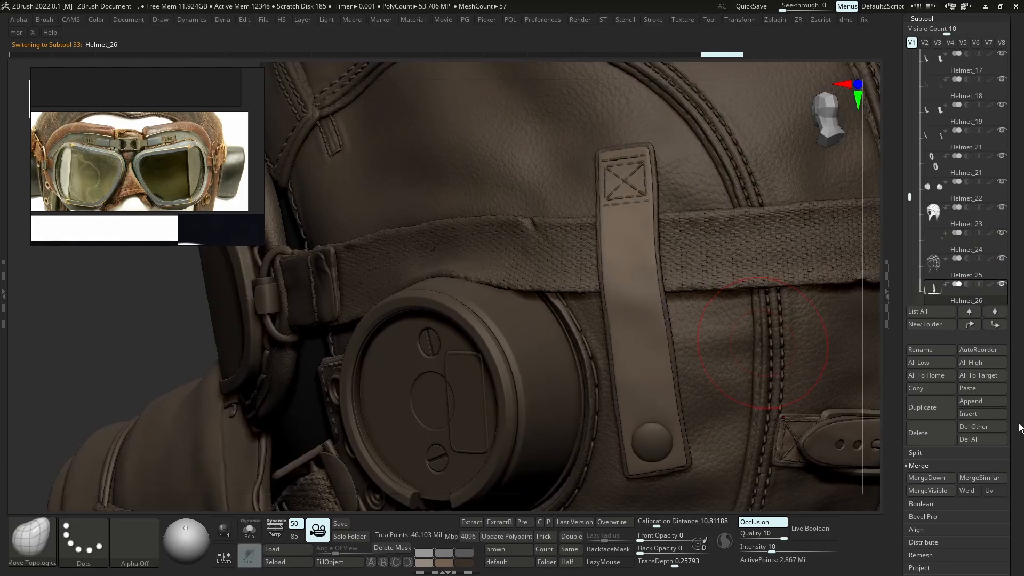
Merge the leather strap's sculpt layers down into a single layer
scroll(1016, 445, "down", 3)
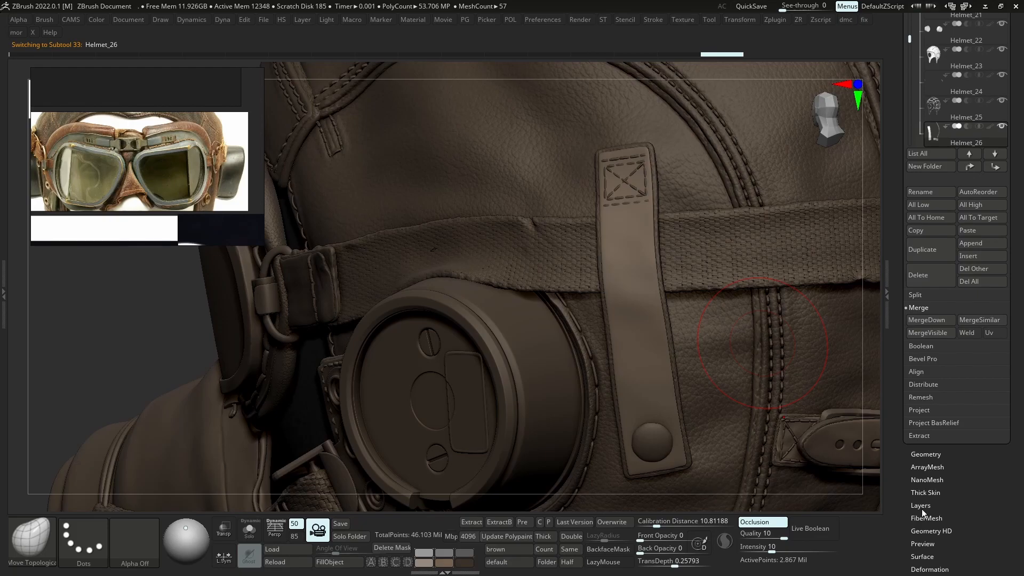
left_click(921, 505)
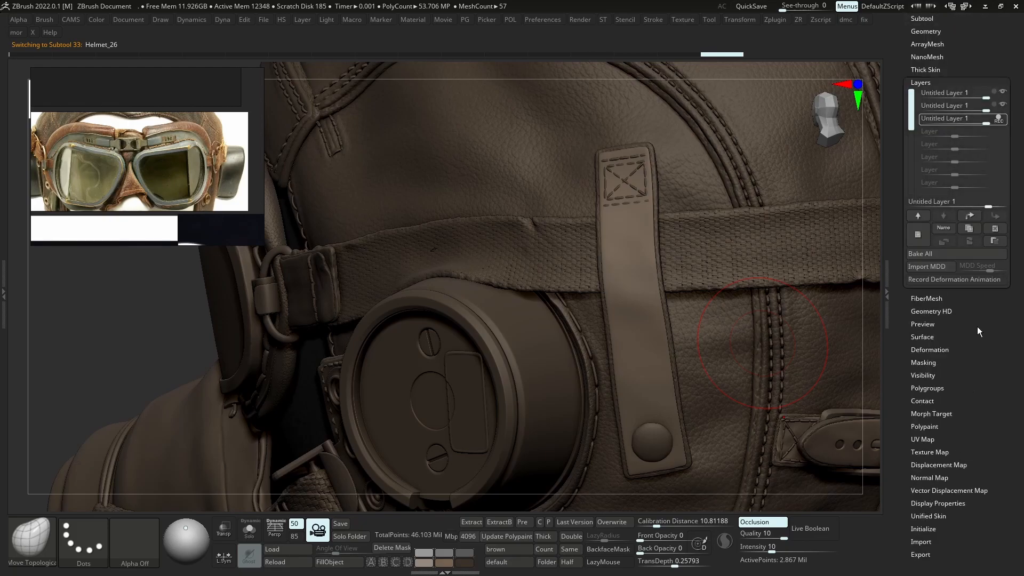
left_click(937, 251)
left_click(911, 242)
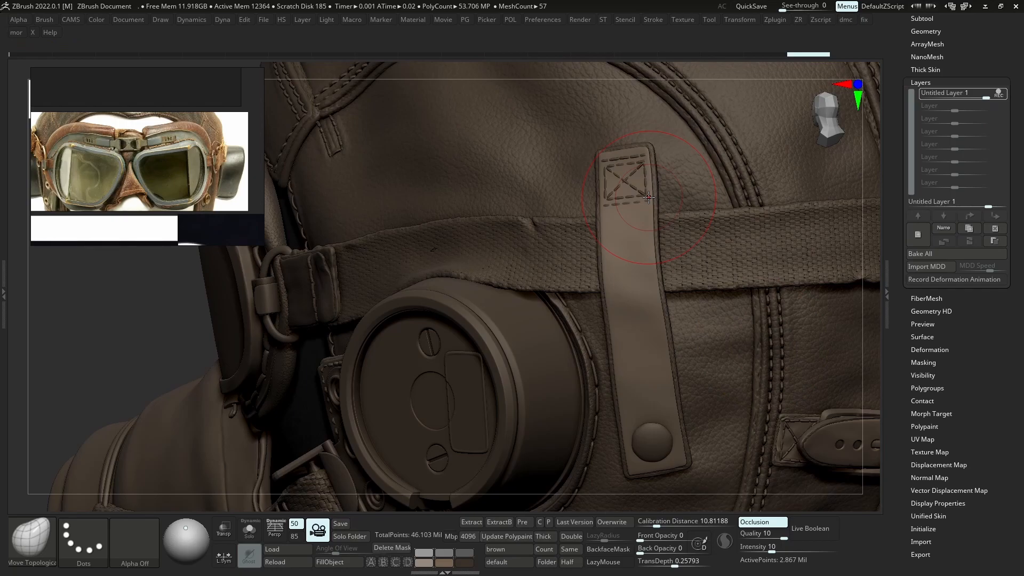
Switch to the DamStandard brush and set its draw size to 6
key("b")
key("d")
key("s")
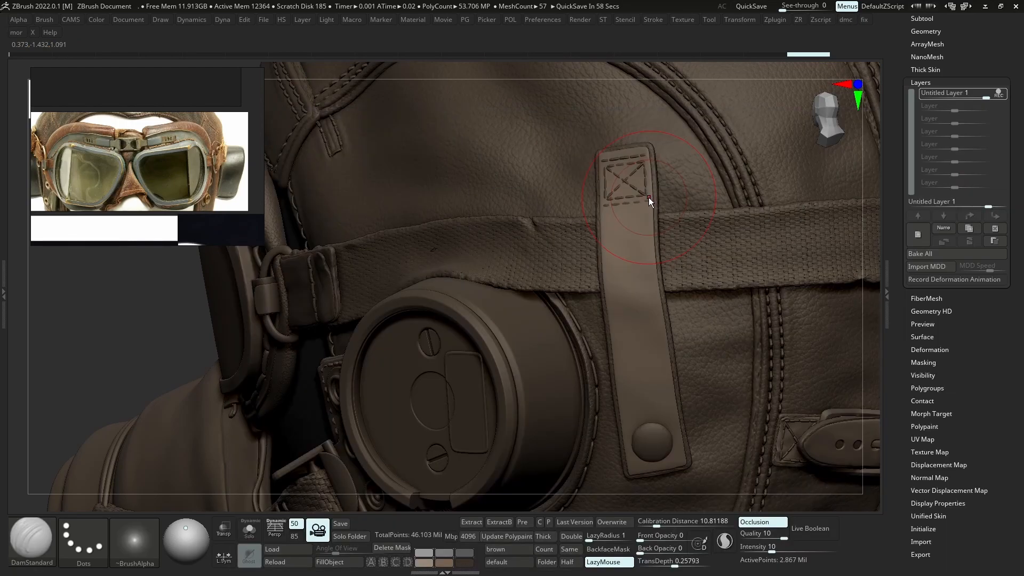
key("s")
left_click(605, 206)
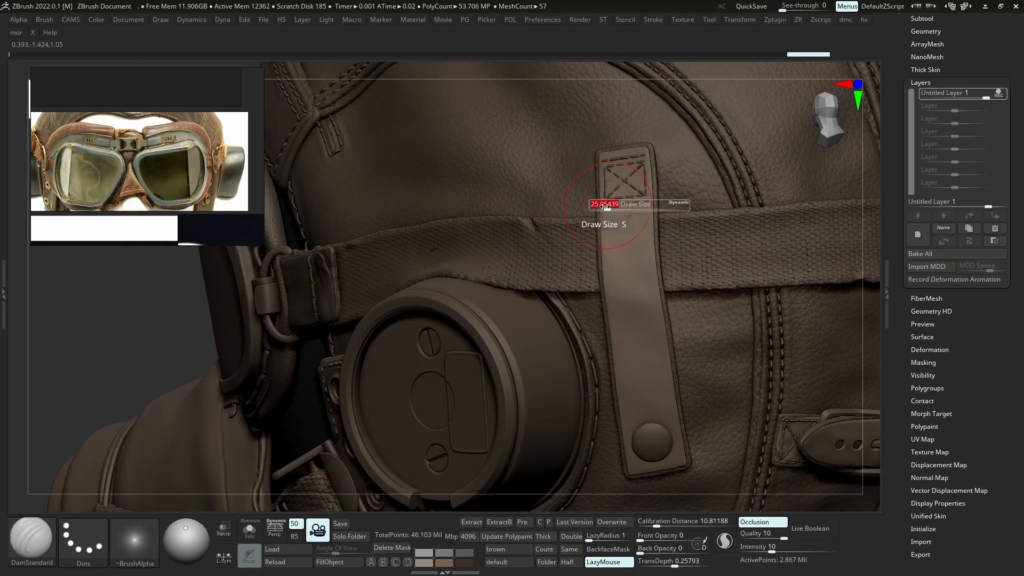
type("6")
key("Return")
Carve a straight groove along the stitch row beneath the strap's crossed box, using a lazy radius of 59
mouse_move(629, 180)
right_mouse_down("ctrl")
mouse_move(639, 208)
mouse_move(600, 256)
right_mouse_up("ctrl")
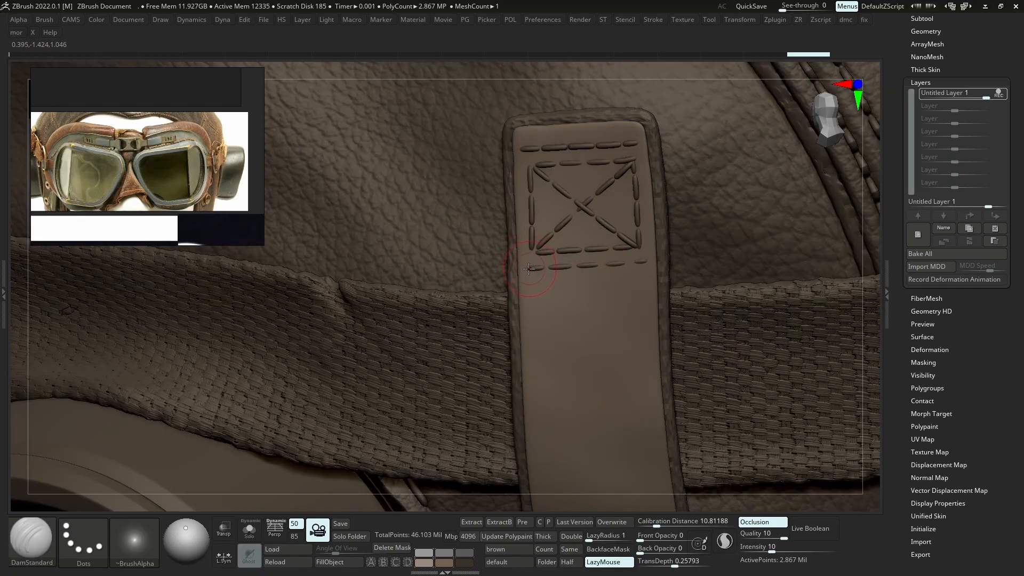
left_click_drag(619, 266, 647, 263)
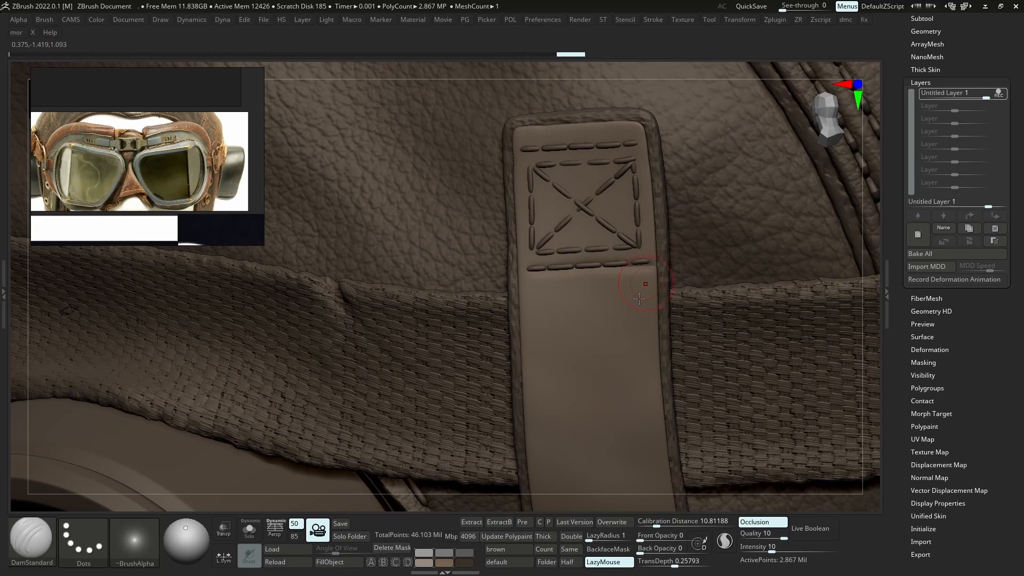
left_click(608, 539)
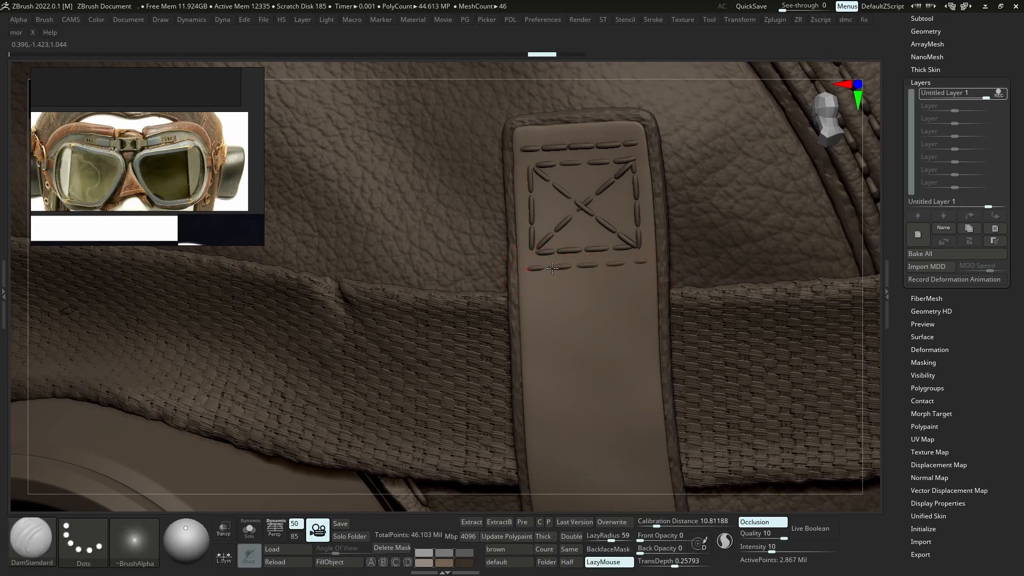
left_click_drag(678, 262, 685, 262)
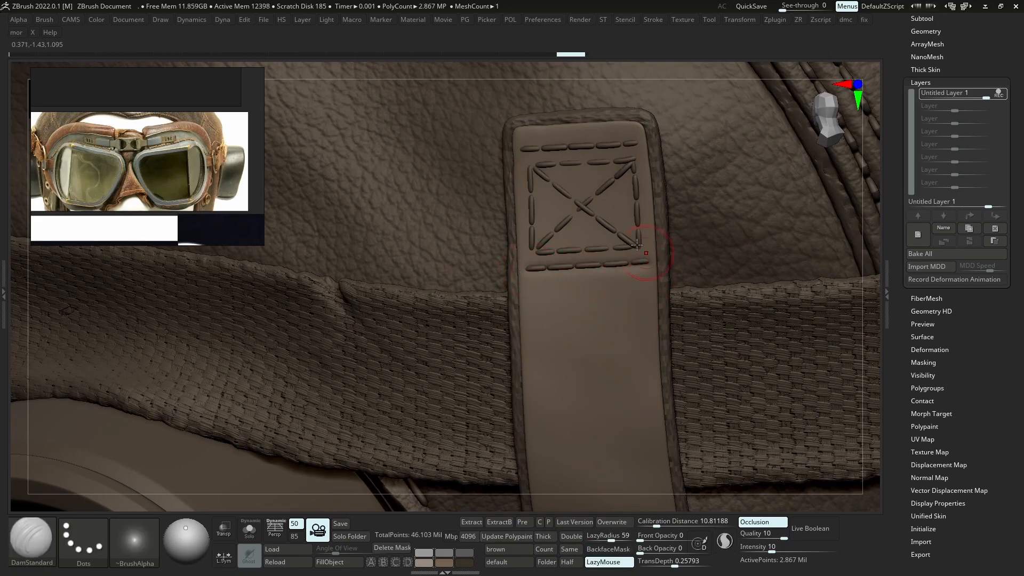
Carve grooves along the diagonals and border of the crossed box stitching on the side strap
left_click_drag(535, 251, 645, 155)
mouse_move(532, 166)
left_mouse_down()
mouse_move(644, 252)
mouse_move(637, 283)
left_mouse_up()
left_click_drag(530, 164, 533, 290)
left_click_drag(535, 252, 672, 247)
mouse_move(531, 165)
left_mouse_down()
mouse_move(661, 160)
mouse_move(653, 142)
left_mouse_up()
mouse_move(647, 213)
right_mouse_down("ctrl")
mouse_move(628, 299)
mouse_move(671, 184)
right_mouse_up("ctrl")
key("alt+s")
key("alt+s")
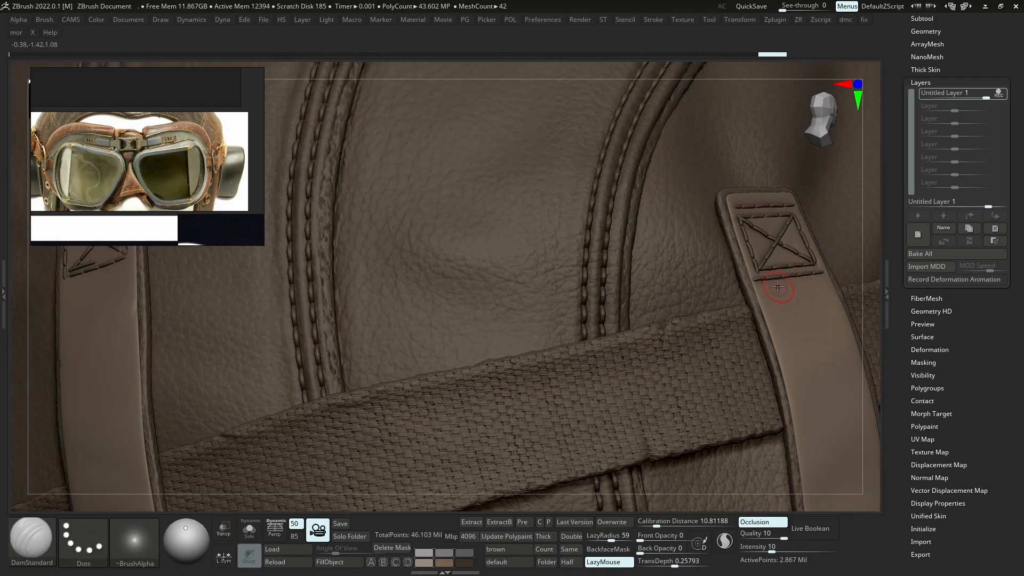
Select the stitching on the opposite side strap and adjust its lower end stitch with the Move Topological brush
right_click_drag(784, 290, 768, 290)
left_click(764, 282, "alt")
key("b")
key("m")
key("t")
key("alt+s")
right_click_drag(766, 334, 761, 304, "ctrl")
key("alt+s")
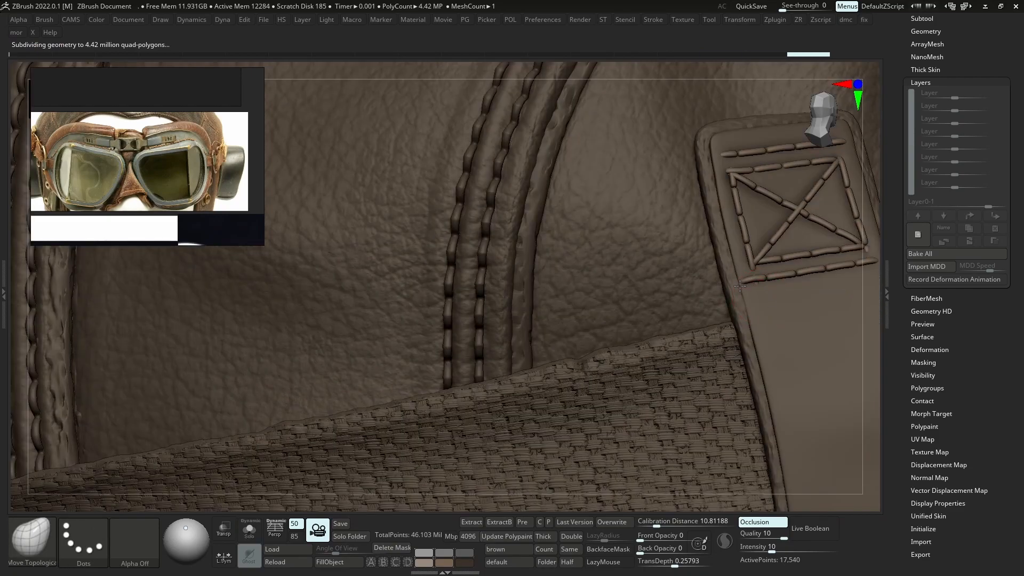
left_click(743, 278)
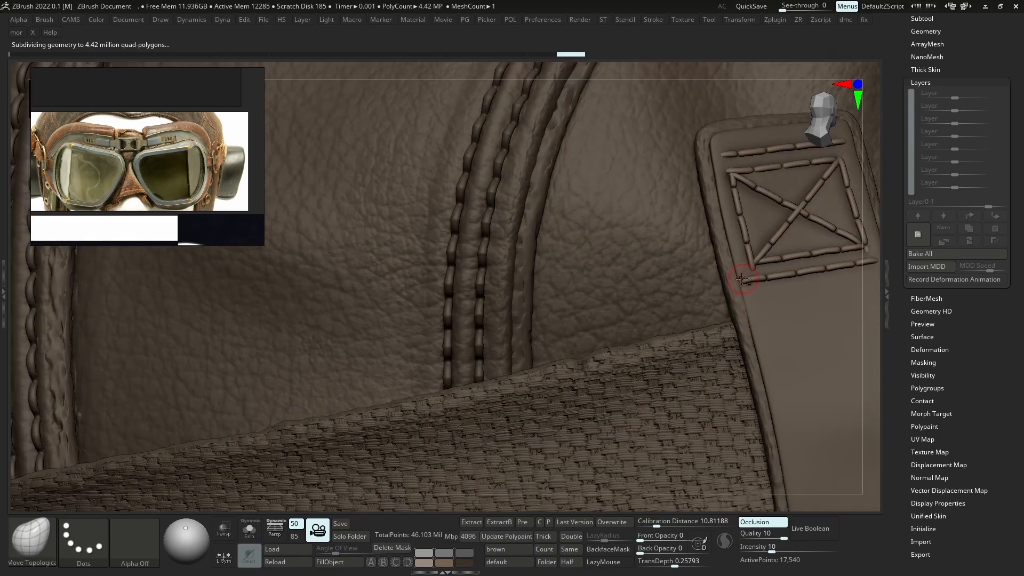
mouse_move(736, 290)
right_mouse_down("ctrl")
mouse_move(743, 263)
mouse_move(736, 288)
mouse_move(784, 286)
mouse_move(595, 335)
right_mouse_up("ctrl")
Reselect the leather straps subtool, Helmet_26, and ready the DamStandard brush at the rear centre strap
left_click(730, 314, "alt")
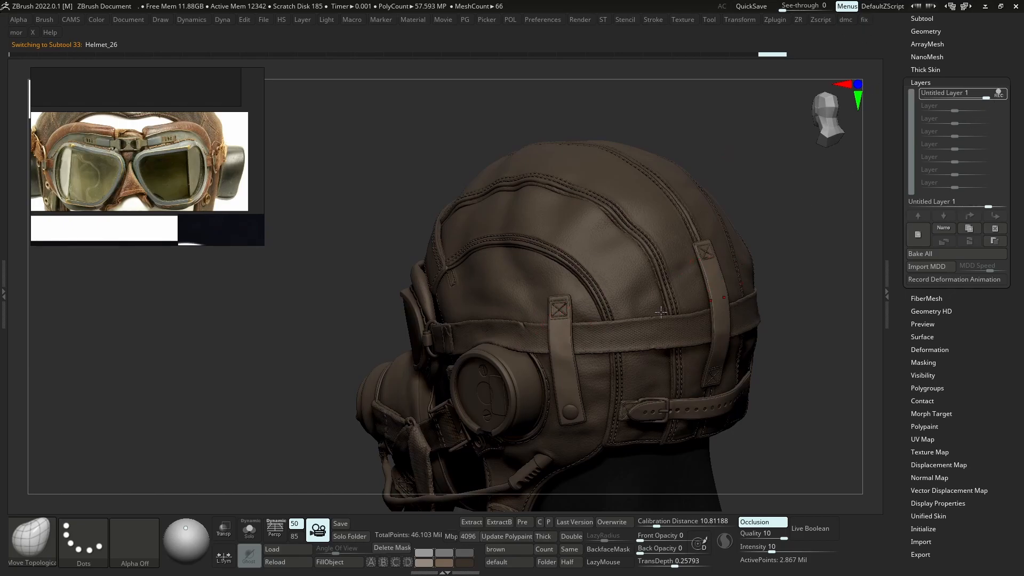
right_click_drag(573, 367, 622, 363)
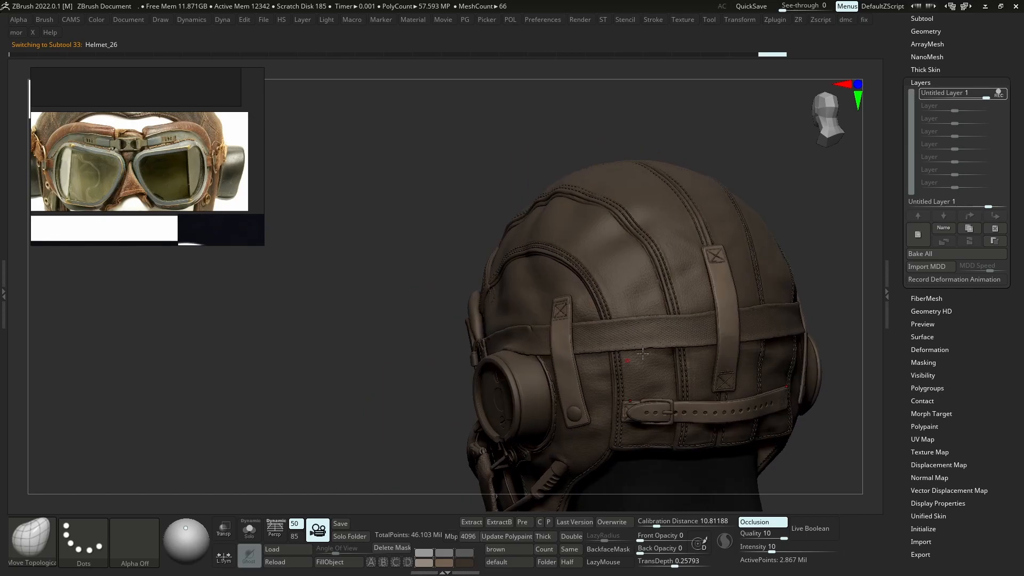
right_click_drag(714, 341, 726, 382)
right_click_drag(725, 261, 814, 391, "ctrl")
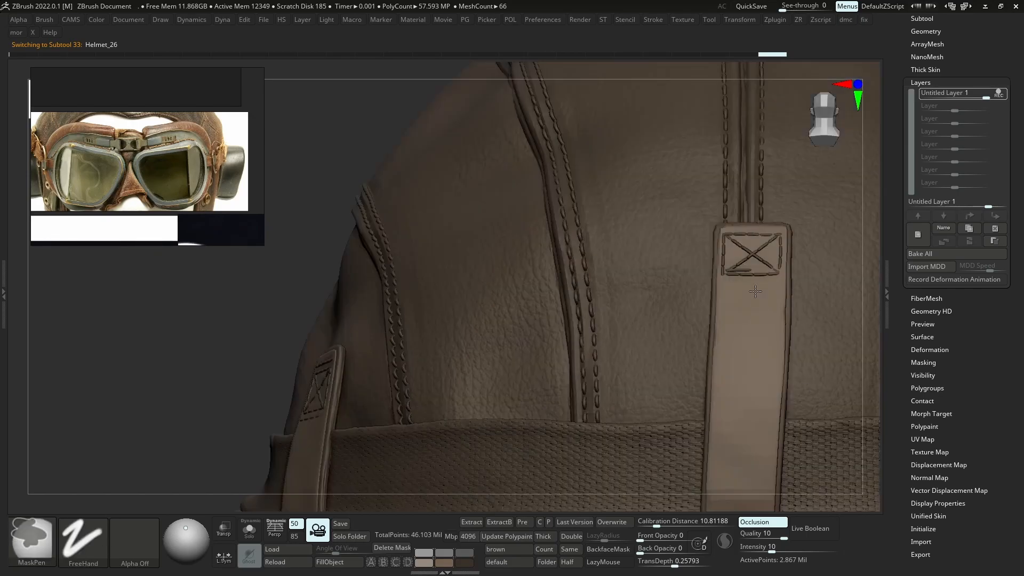
key("b")
key("d")
key("s")
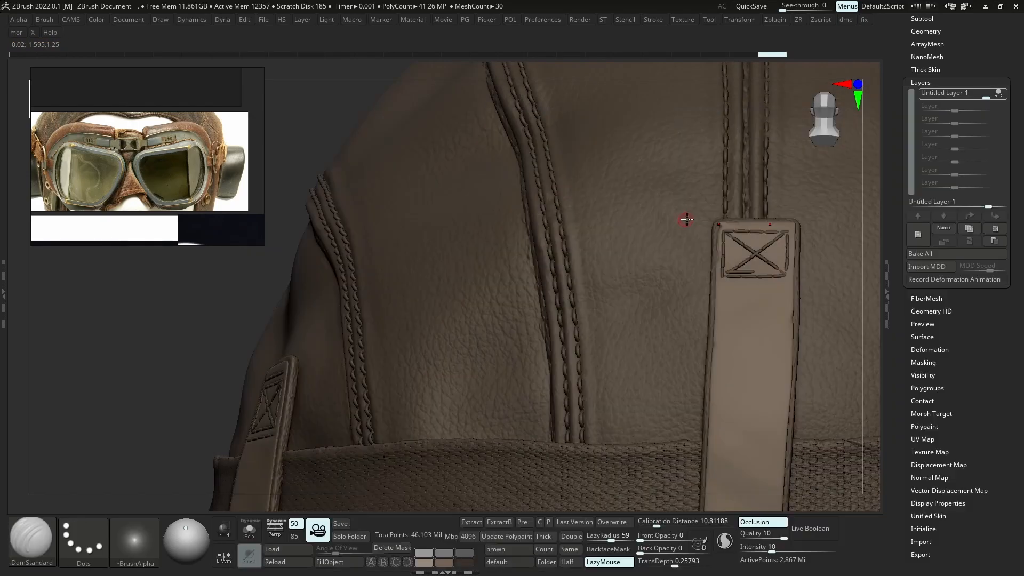
Carve DamStandard grooves along the diagonals of the crossed box stitching at the upper end of the rear centre strap
left_click_drag(732, 271, 764, 245)
mouse_move(724, 244)
right_mouse_down("ctrl")
mouse_move(771, 280)
mouse_move(687, 278)
right_mouse_up("ctrl")
key("s")
left_click_drag(688, 280, 689, 283)
mouse_move(673, 297)
right_mouse_down()
mouse_move(676, 287)
mouse_move(675, 295)
right_mouse_up()
key("s")
mouse_move(675, 296)
left_mouse_down()
mouse_move(666, 296)
mouse_move(730, 331)
left_mouse_up()
left_click_drag(762, 361, 763, 361)
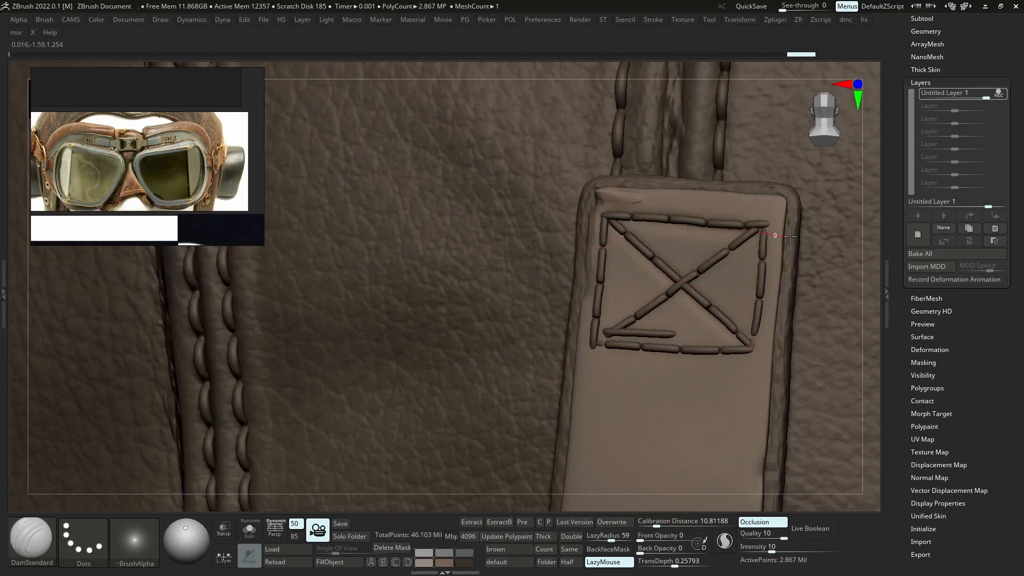
Carve grooves along the border stitches of the rear centre strap's upper crossed box and the short row inside it
mouse_move(596, 339)
left_mouse_down()
mouse_move(762, 352)
mouse_move(612, 193)
left_mouse_up()
key("alt+s")
key("alt+s")
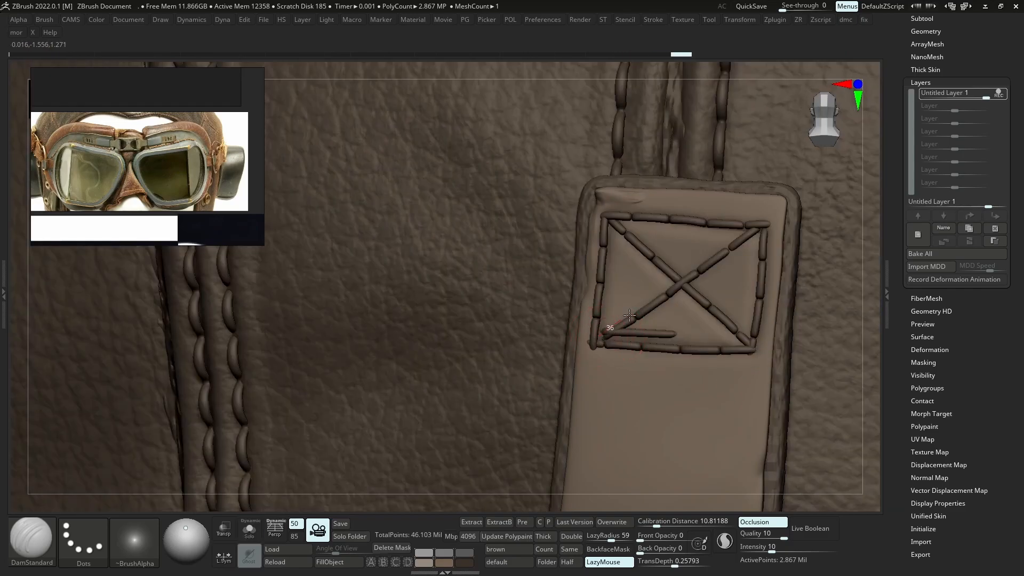
left_click_drag(734, 244, 779, 217)
left_click_drag(654, 329, 707, 340)
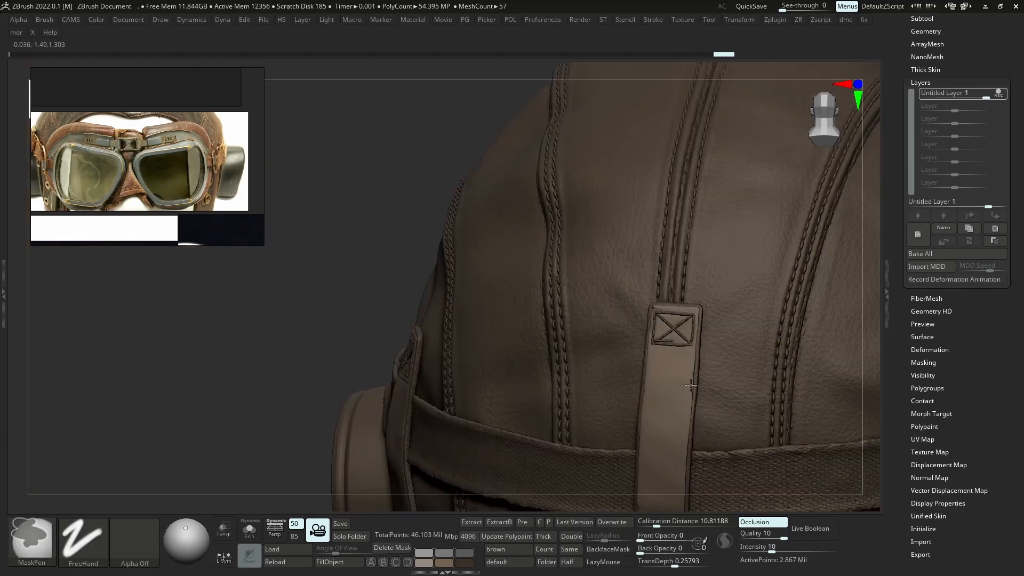
Carve grooves along the short stitch row and both diagonals of the crossed box at the rear centre strap's lower end
mouse_move(690, 385)
right_mouse_down("ctrl")
mouse_move(703, 458)
mouse_move(706, 392)
right_mouse_up("ctrl")
key("alt+s")
right_click_drag(689, 333, 687, 235, "alt")
right_click_drag(686, 288, 679, 344, "ctrl")
key("alt+s")
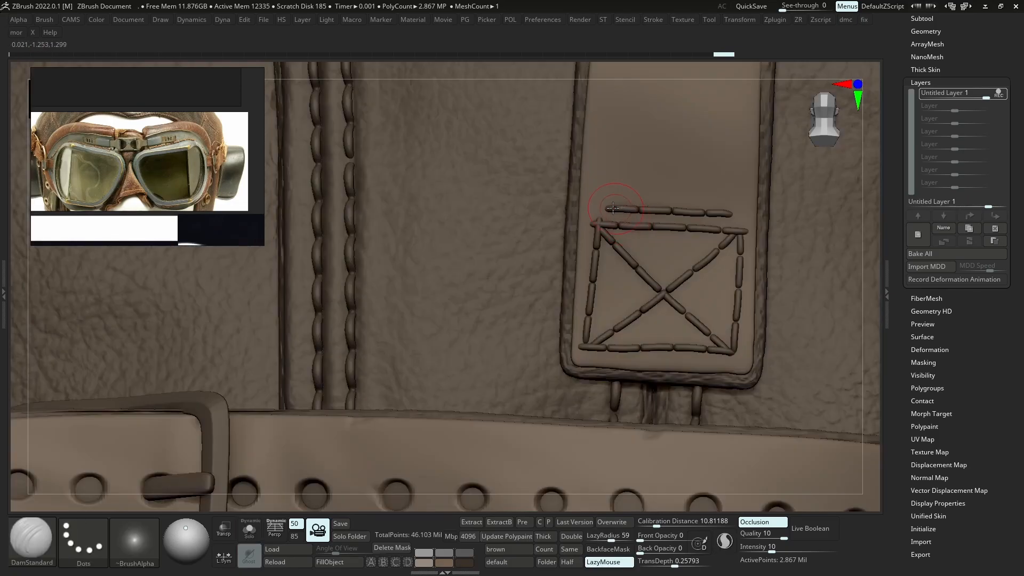
mouse_move(606, 207)
left_mouse_down()
mouse_move(758, 216)
mouse_move(728, 334)
left_mouse_up()
left_click_drag(725, 374, 725, 376)
left_click_drag(609, 233, 734, 354)
left_click_drag(619, 326, 764, 220)
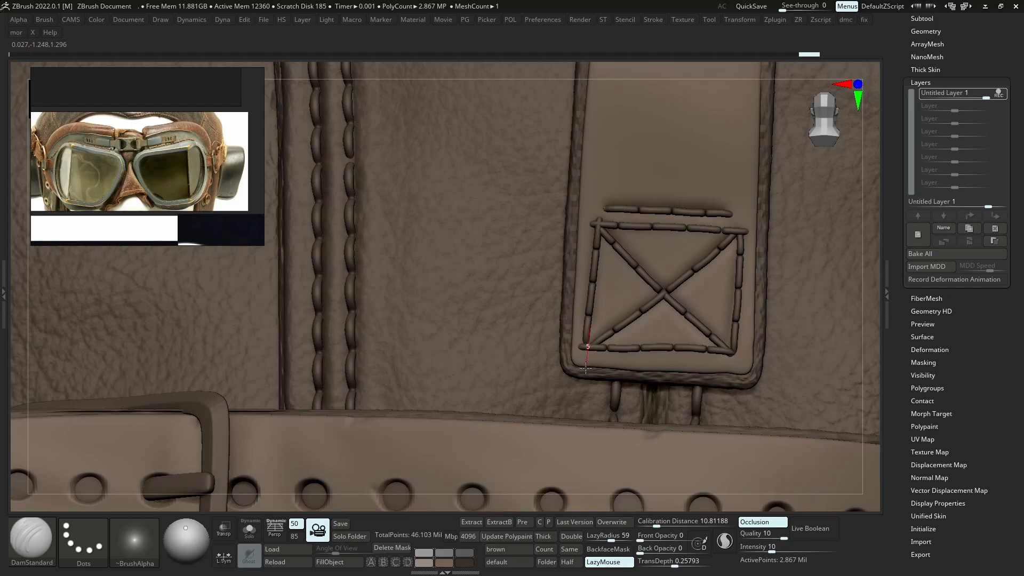
Carve grooves along the border stitches of the rear centre strap's lower crossed box
key("alt+s")
mouse_move(581, 382)
left_mouse_down()
mouse_move(584, 368)
mouse_move(635, 348)
mouse_move(751, 356)
left_mouse_up()
key("alt+s")
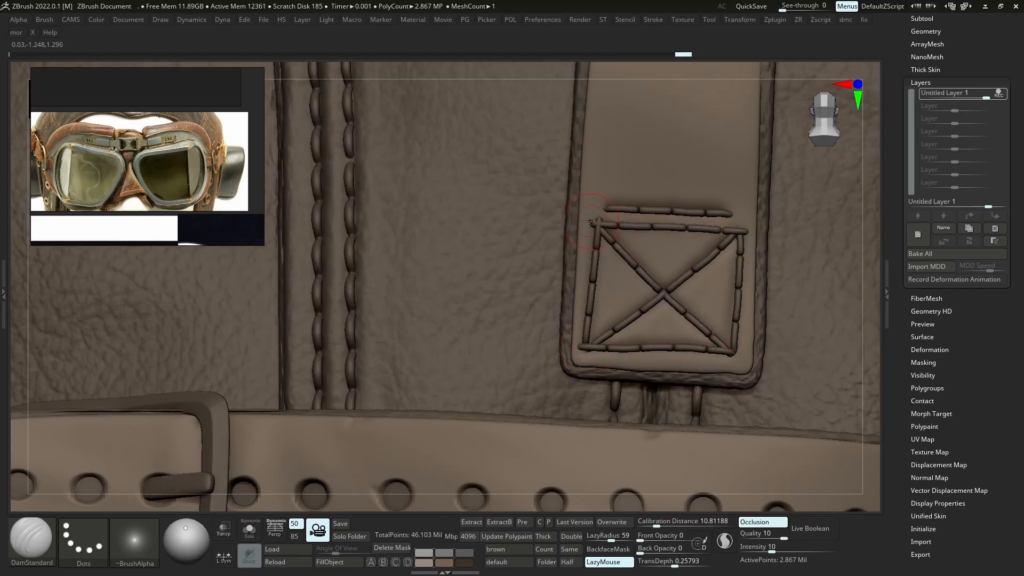
left_click_drag(648, 221, 749, 237)
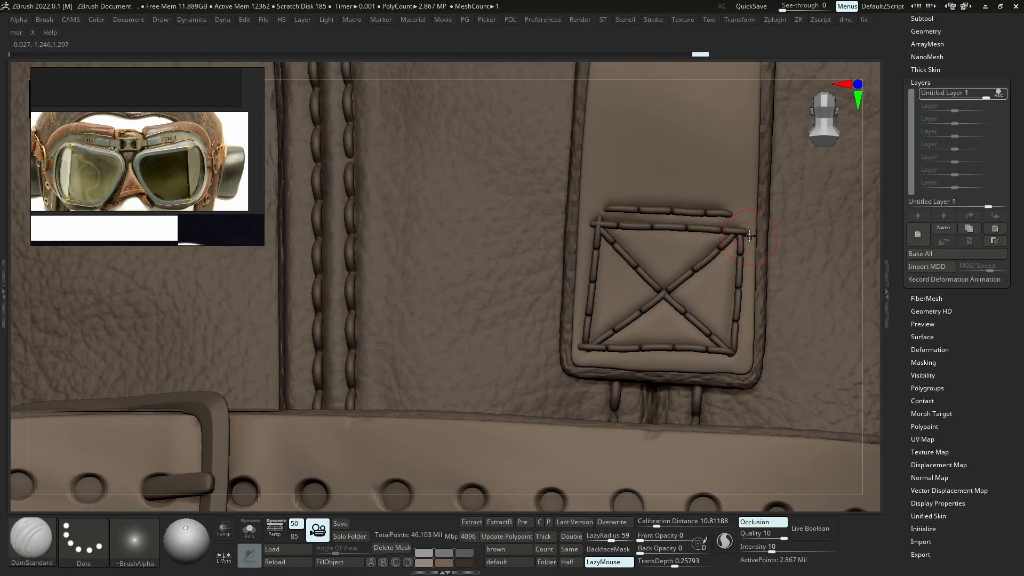
Switch to the stitching subtool and nudge the stitches of the rear strap's lower crossed box with the Move brush
key("ctrl+d")
key("b")
key("m")
key("v")
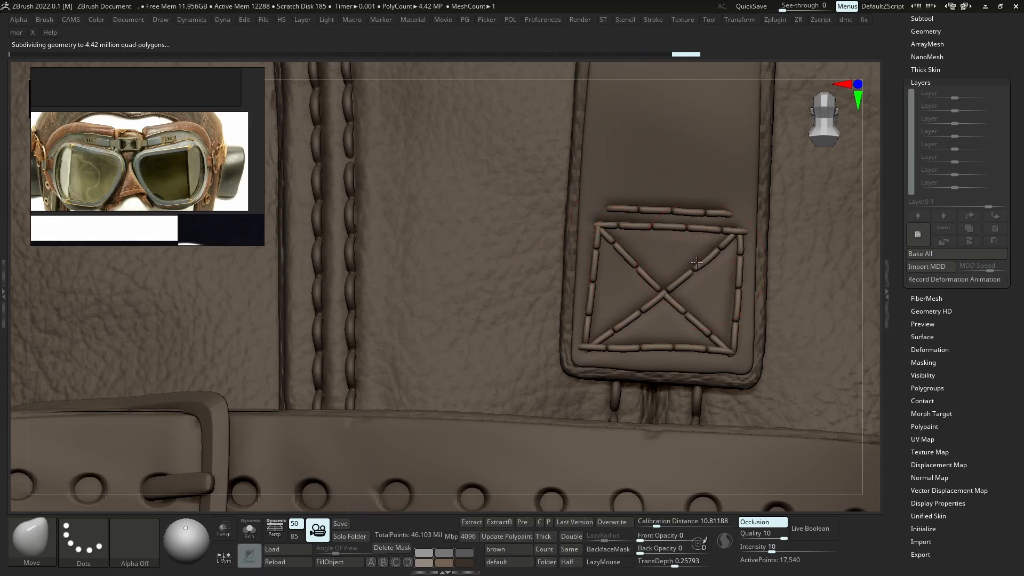
key("s")
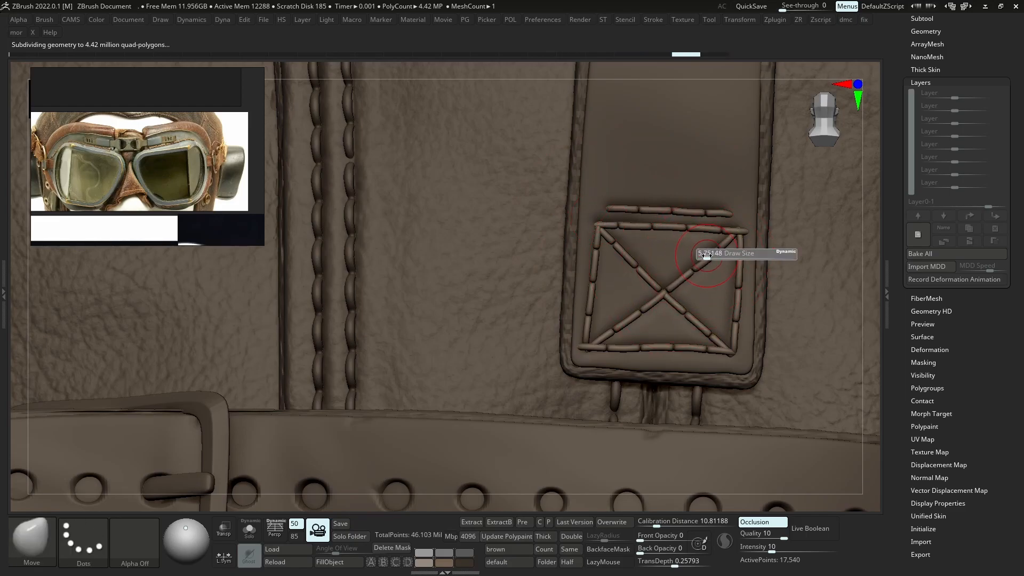
key("s")
left_click_drag(702, 265, 704, 264)
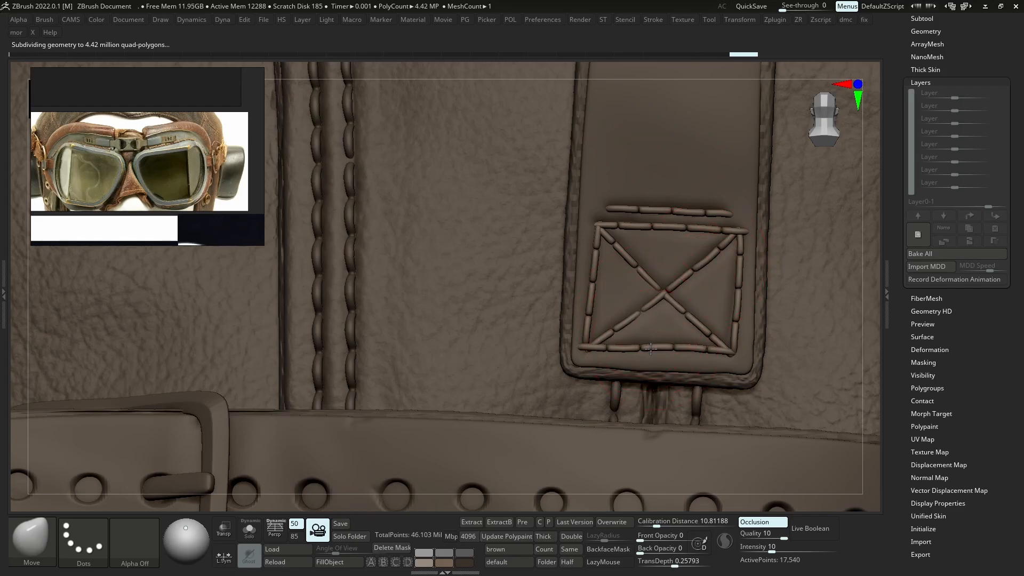
Adjust the stitches of the rear centre strap's upper crossed box with a resized Move brush
key("ctrl")
right_click_drag(663, 343, 601, 139, "alt")
right_click_drag(681, 276, 592, 410, "ctrl")
mouse_move(627, 183)
right_mouse_down()
mouse_move(625, 213)
mouse_move(628, 174)
right_mouse_up()
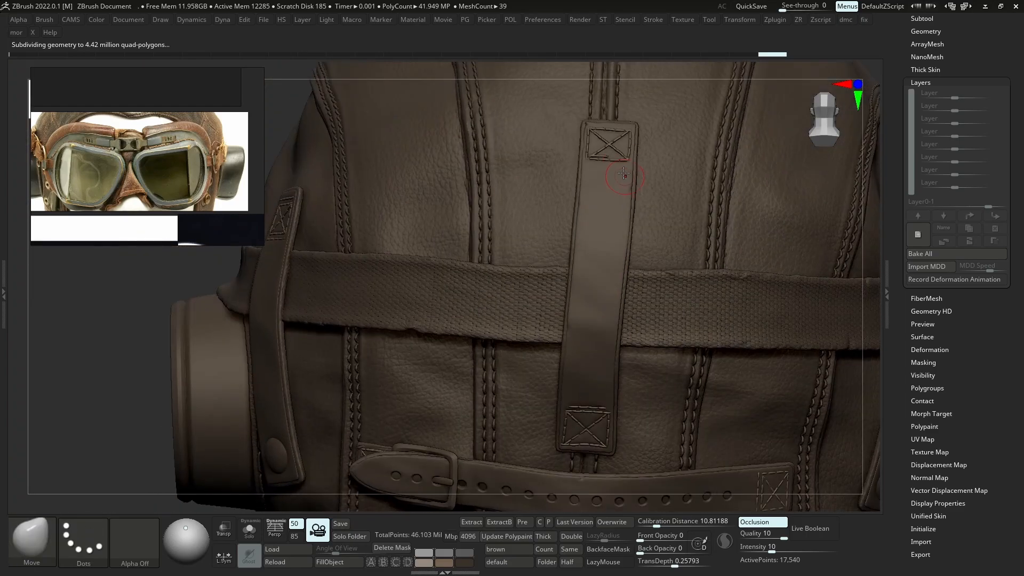
right_click_drag(613, 140, 622, 215, "ctrl")
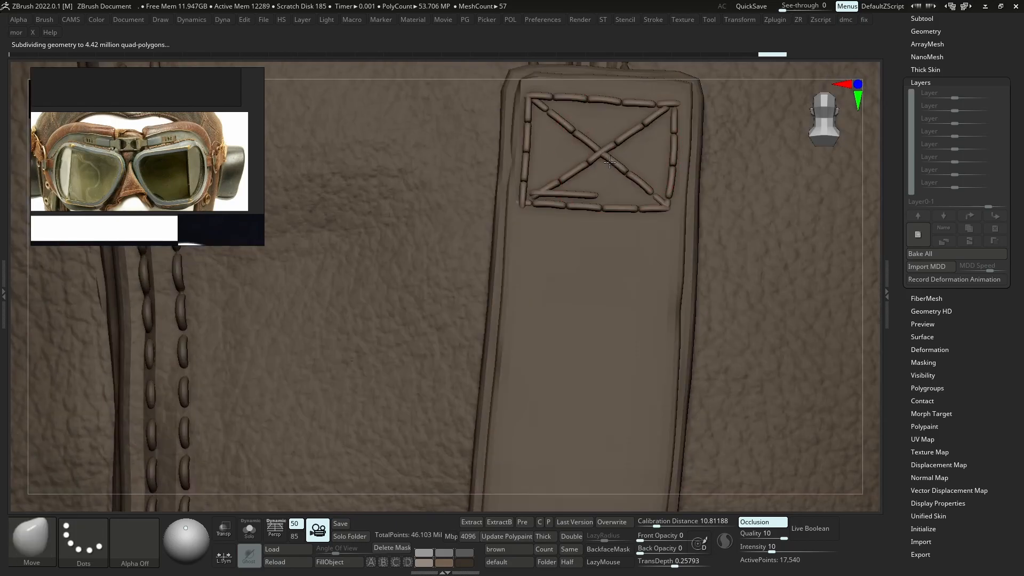
key("s")
left_click_drag(606, 158, 611, 155)
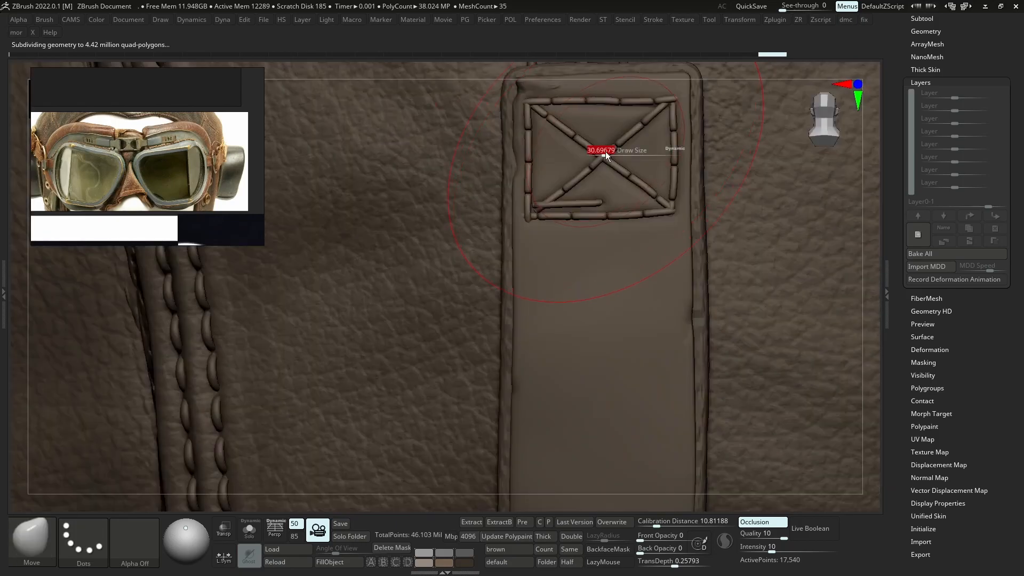
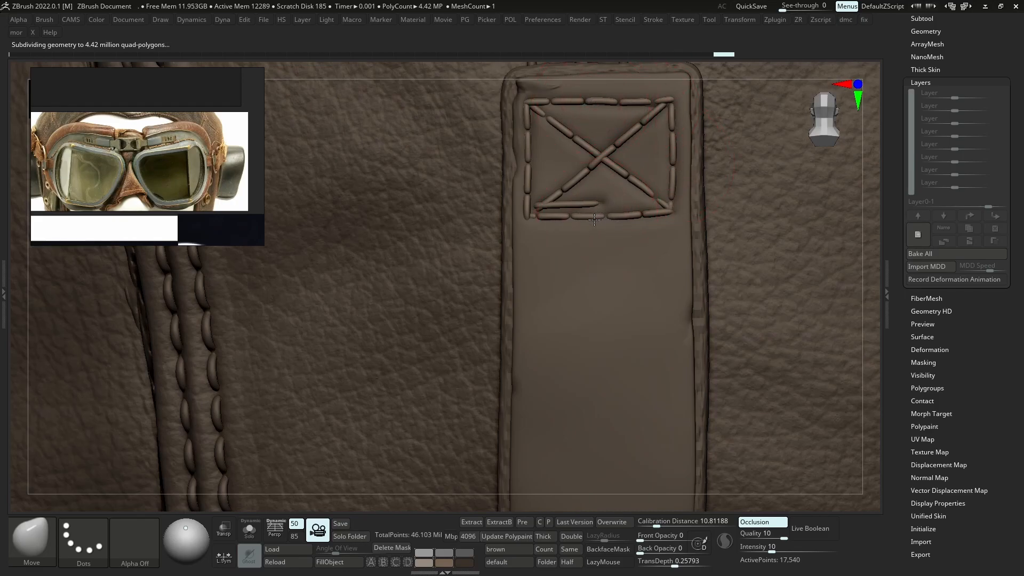
Reselect the leather straps subtool, Helmet_26, and carve a DamStandard groove along the outer stitch row of the belt end behind the buckle
key("ctrl")
mouse_move(639, 317)
right_mouse_down("ctrl")
mouse_move(629, 366)
mouse_move(597, 225)
mouse_move(619, 323)
mouse_move(618, 255)
mouse_move(632, 261)
mouse_move(639, 226)
right_mouse_up("ctrl")
right_click_drag(657, 277, 654, 299)
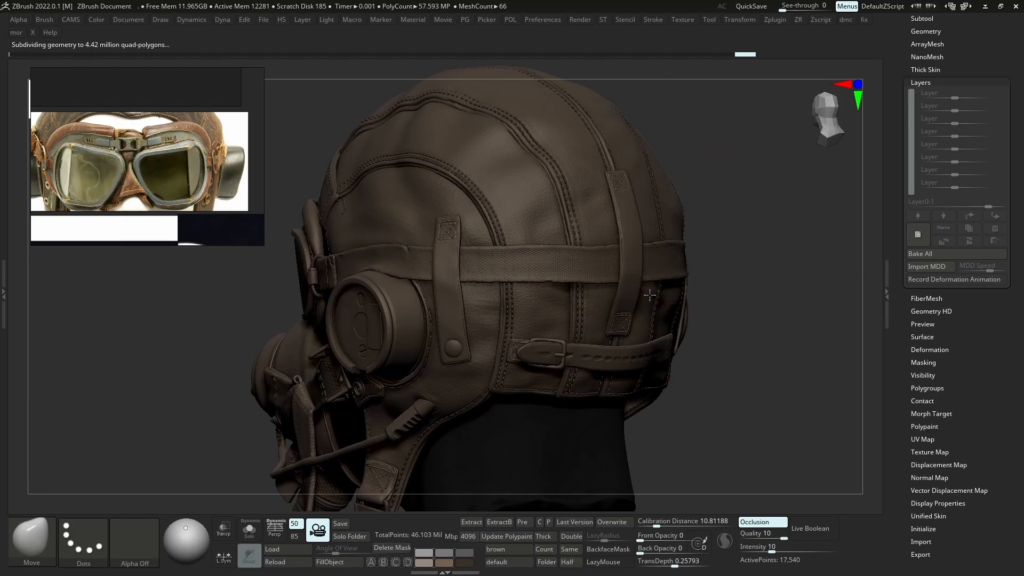
left_click(632, 273, "alt")
key("alt+s")
right_click_drag(517, 347, 540, 369, "ctrl")
key("b")
key("d")
key("s")
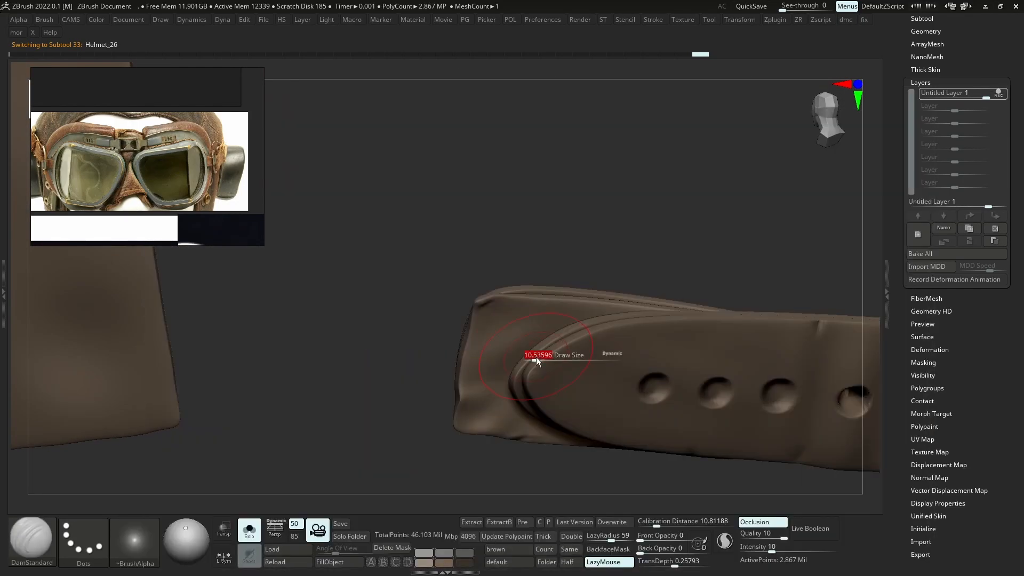
key("alt+s")
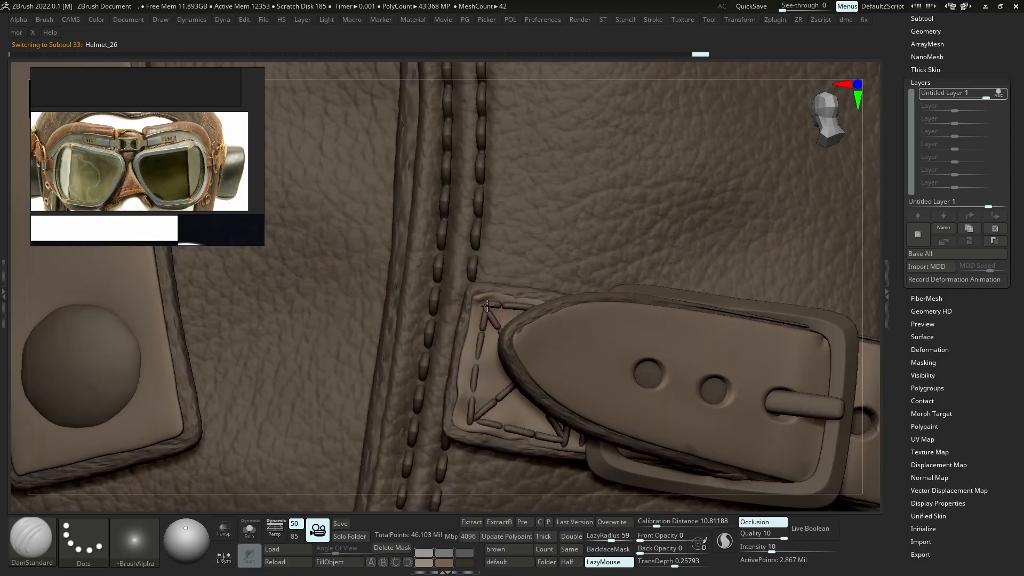
key("alt+s")
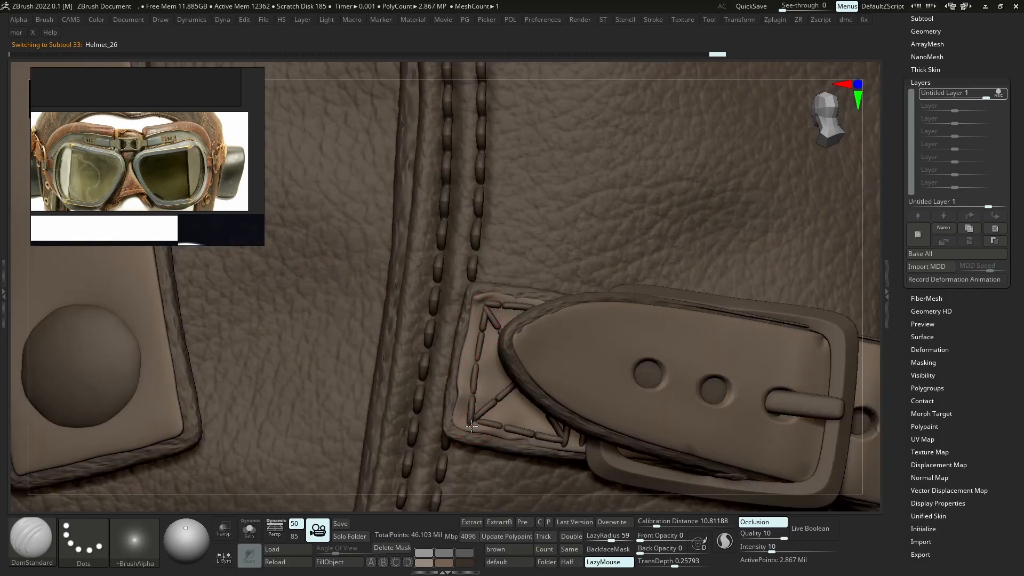
Carve grooves along the remaining visible edges and diagonals of the crossed box stitching beside the belt's pointed tip
left_click_drag(592, 444, 596, 445)
key("alt+s")
key("alt+s")
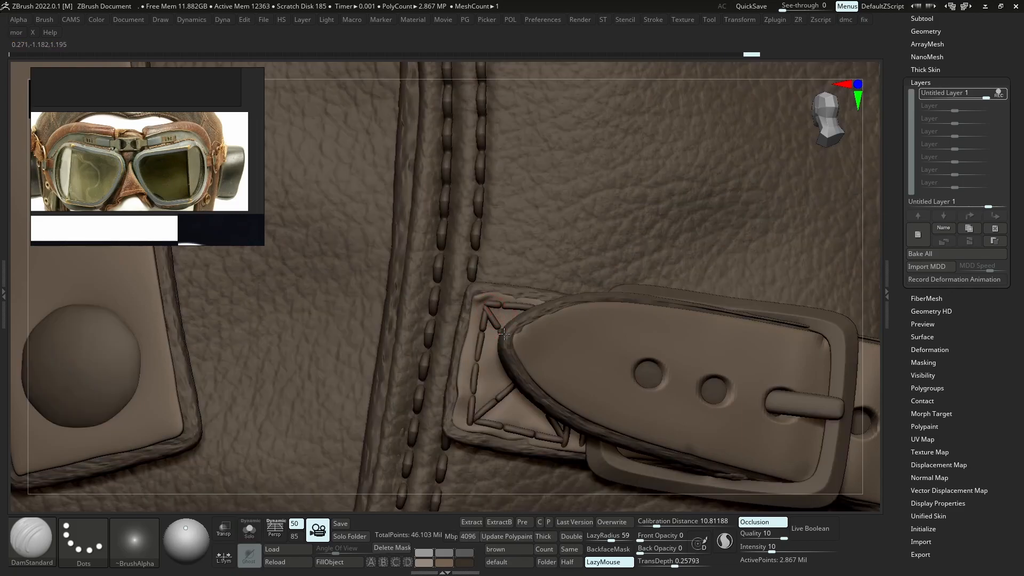
left_click_drag(526, 371, 487, 304)
left_click_drag(588, 319, 553, 338)
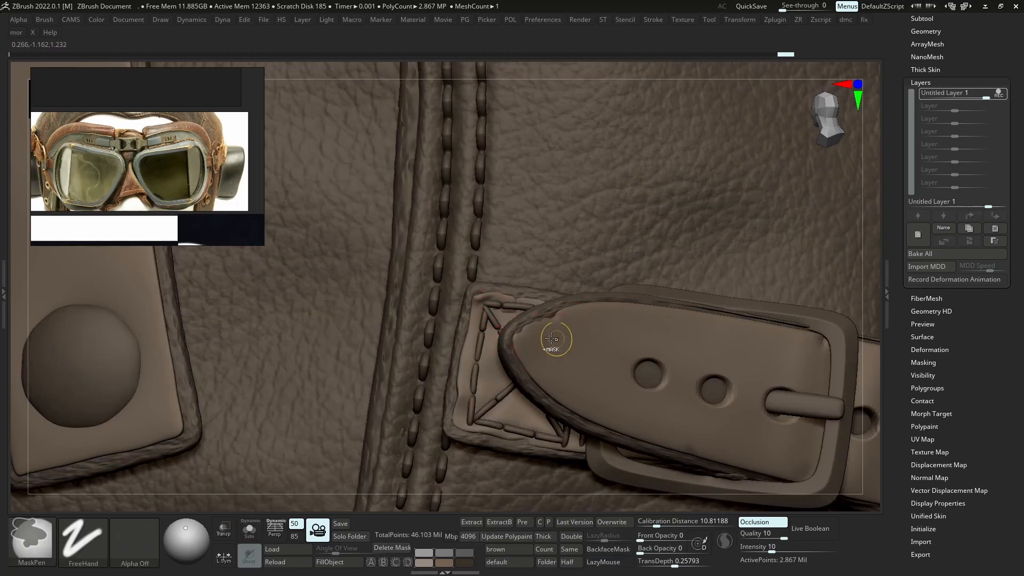
mouse_move(532, 306)
left_mouse_down()
mouse_move(520, 298)
mouse_move(578, 334)
left_mouse_up()
mouse_move(581, 334)
right_mouse_down("ctrl")
mouse_move(572, 370)
mouse_move(585, 315)
right_mouse_up("ctrl")
Deepen the groove along the outer edge of the buckle-side crossed box, isolating the straps as needed to check it
key("shift+s")
right_click_drag(590, 352, 617, 447, "ctrl")
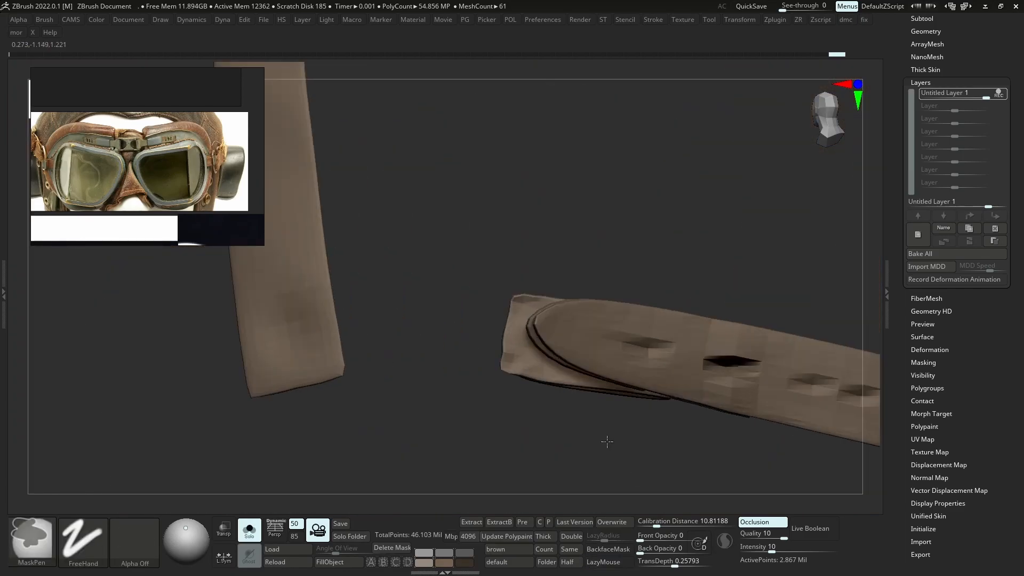
key("shift+s")
left_click_drag(507, 380, 514, 306)
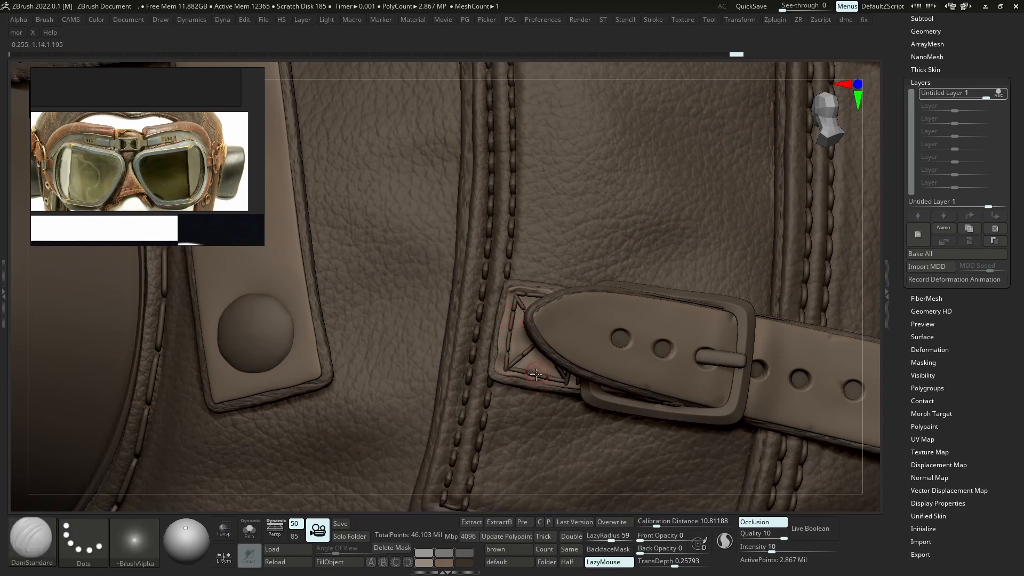
key("shift+s")
key("shift+s")
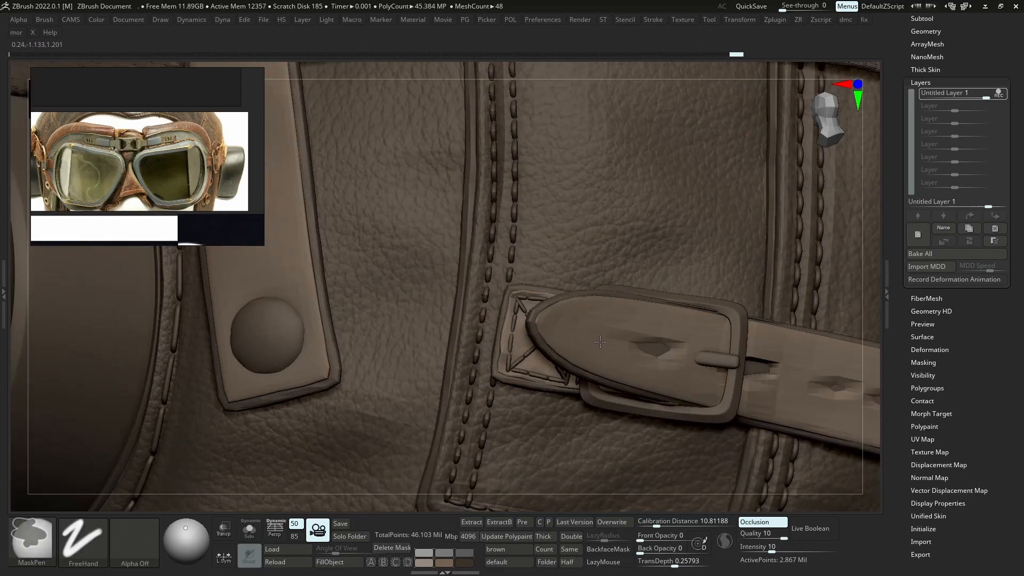
Carve grooves along both diagonals of the crossed box stitching at the belt's opposite end
key("shift+s")
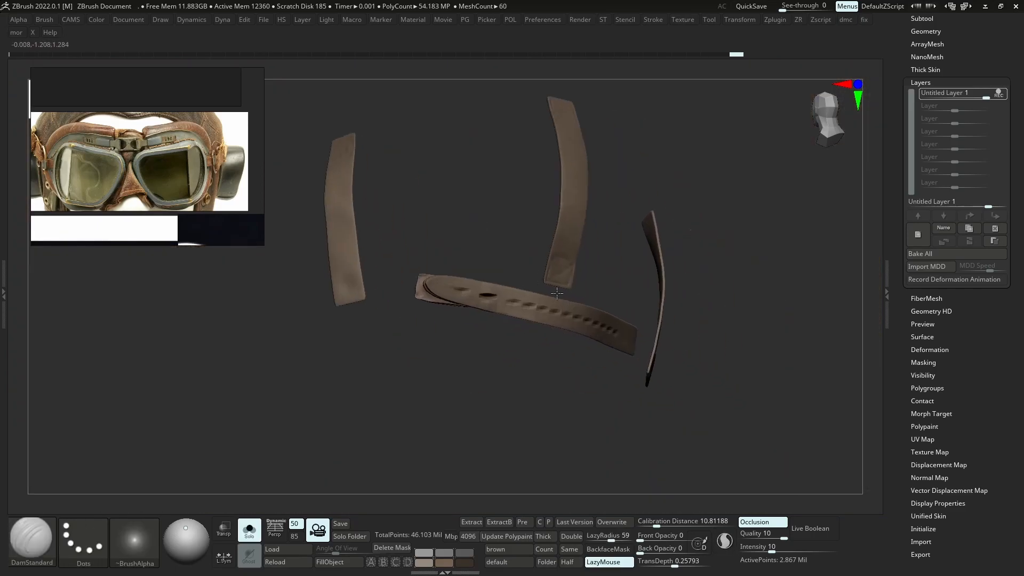
key("ctrl")
key("shift+s")
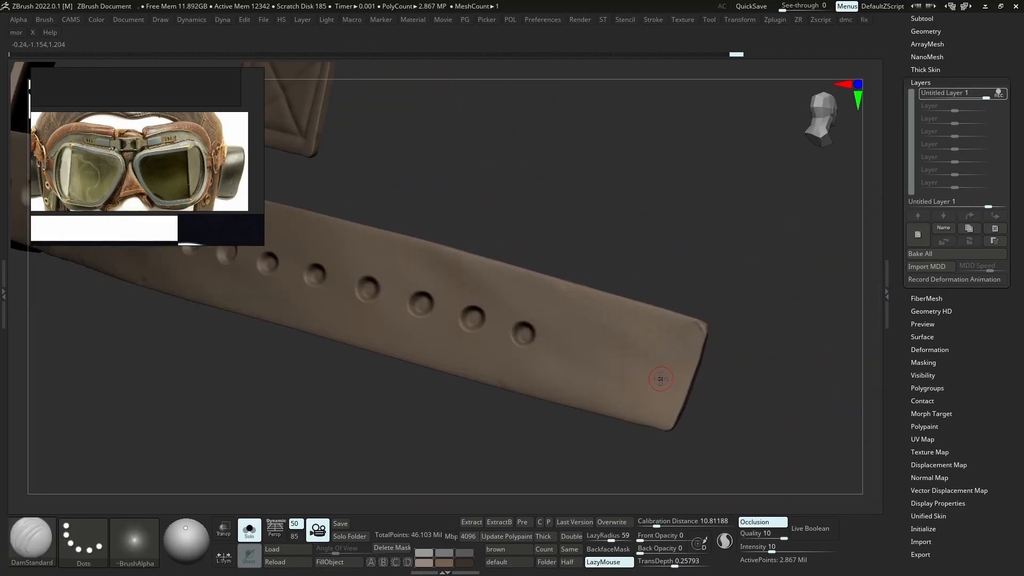
key("l")
key("shift+s")
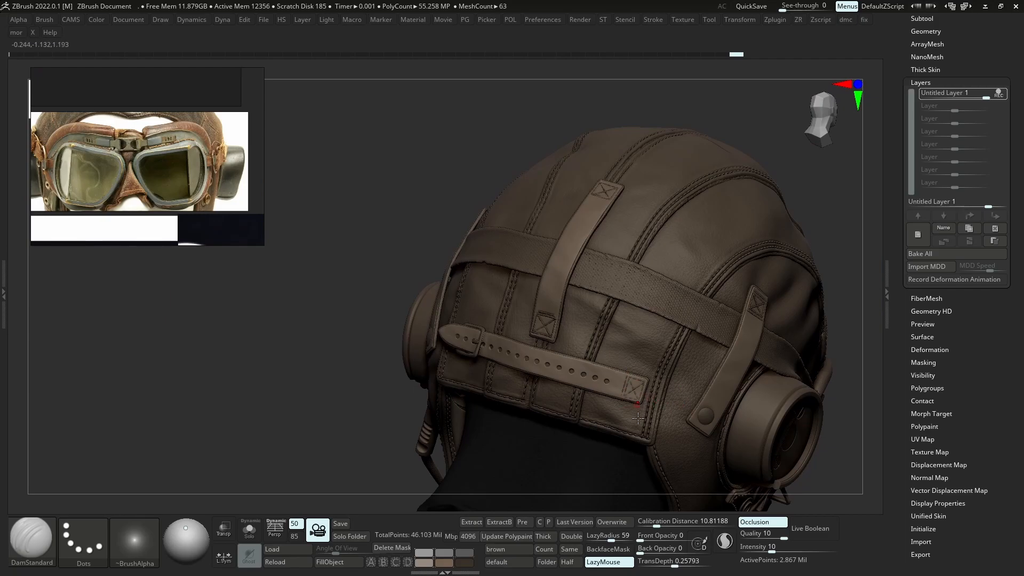
key("shift+s")
key("shift+s")
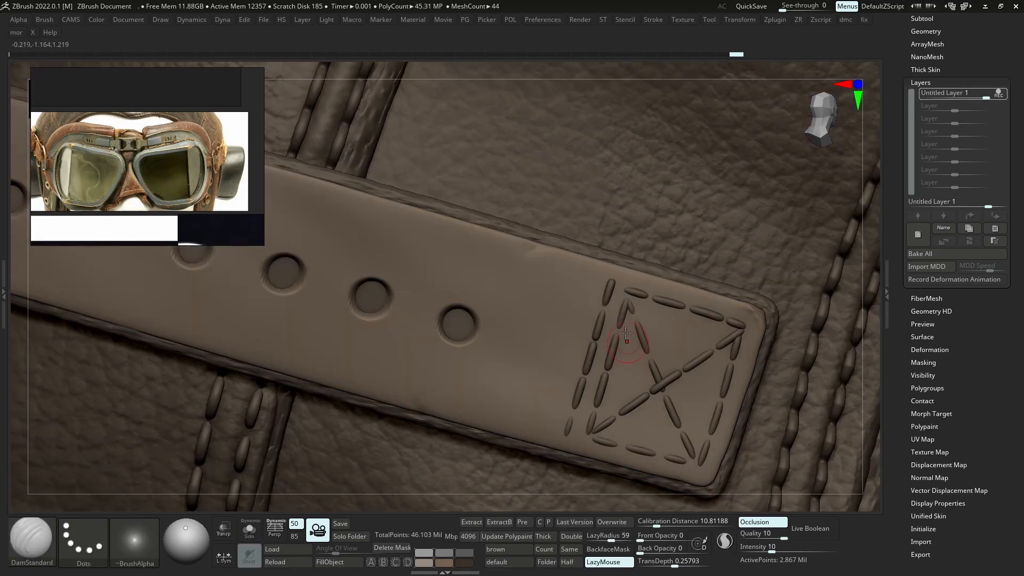
left_click_drag(658, 371, 711, 491)
left_click_drag(587, 437, 769, 312)
Carve grooves along the four border rows of the crossed box at the belt's opposite end
mouse_move(628, 288)
left_mouse_down()
mouse_move(756, 336)
mouse_move(744, 332)
left_mouse_up()
left_click_drag(719, 397, 693, 482)
left_click_drag(586, 436, 710, 470)
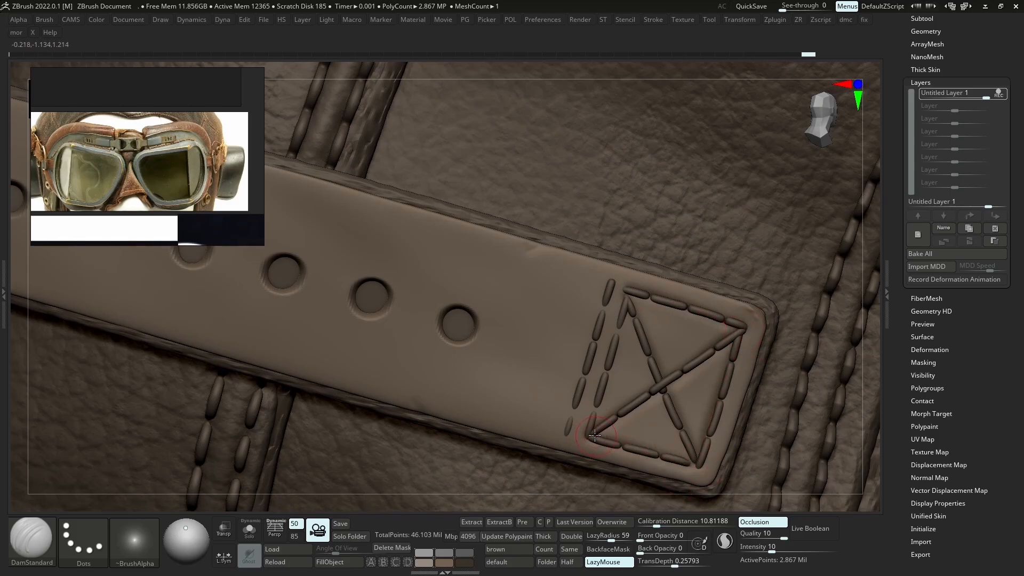
left_click_drag(599, 383, 611, 302)
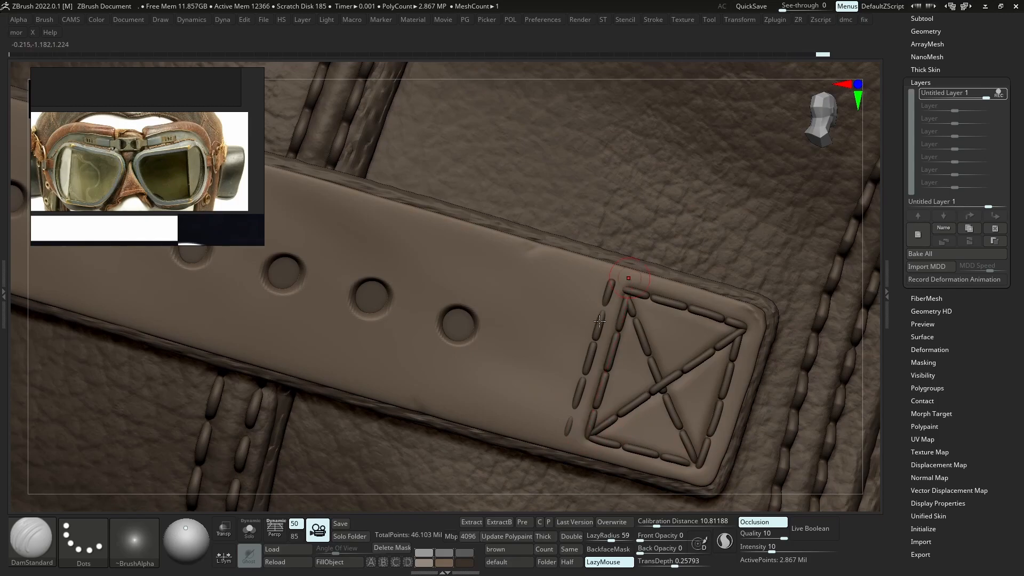
Carve a groove along the separate stitch row beside the belt's crossed box and refine and smooth the surrounding belt edges
left_click_drag(577, 389, 621, 272)
left_click_drag(662, 301, 643, 294)
left_click_drag(604, 263, 677, 288, "shift")
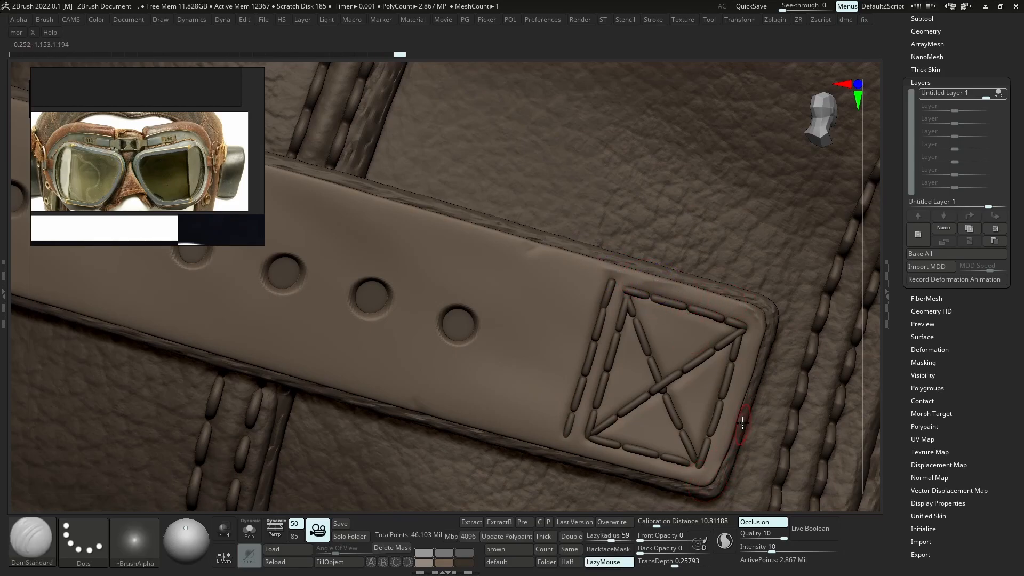
left_click_drag(709, 465, 707, 466)
mouse_move(748, 393)
left_mouse_down()
mouse_move(697, 443)
mouse_move(725, 418)
left_mouse_up()
key("ctrl")
right_click_drag(742, 399, 729, 274, "ctrl")
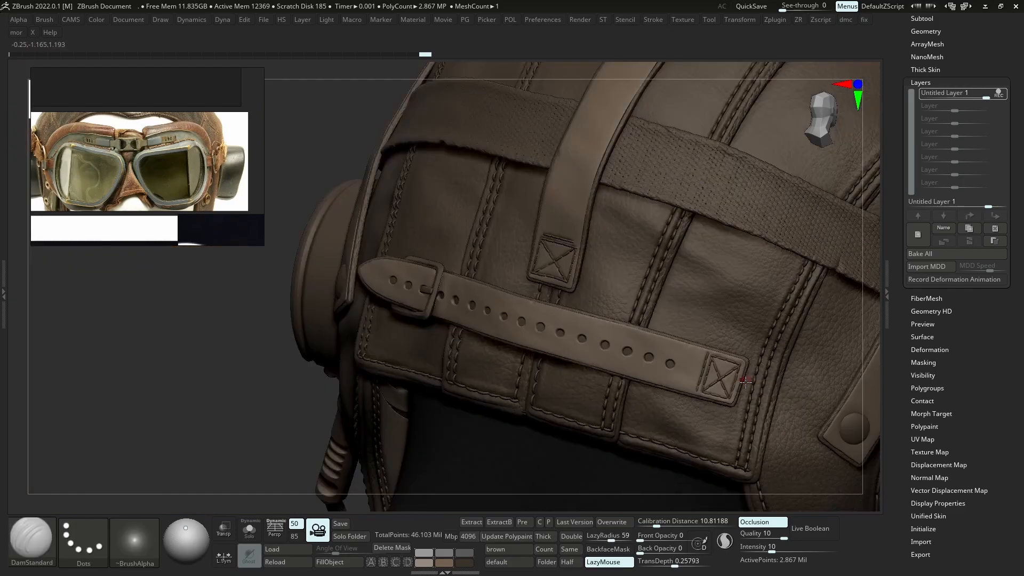
left_click_drag(741, 372, 740, 384, "shift")
mouse_move(768, 354)
right_mouse_down("ctrl")
mouse_move(789, 387)
mouse_move(790, 428)
mouse_move(783, 407)
right_mouse_up("ctrl")
Stop recording Untitled Layer 1 on the leather straps and check the finished grooves around the back of the helmet
right_click_drag(724, 371, 695, 321)
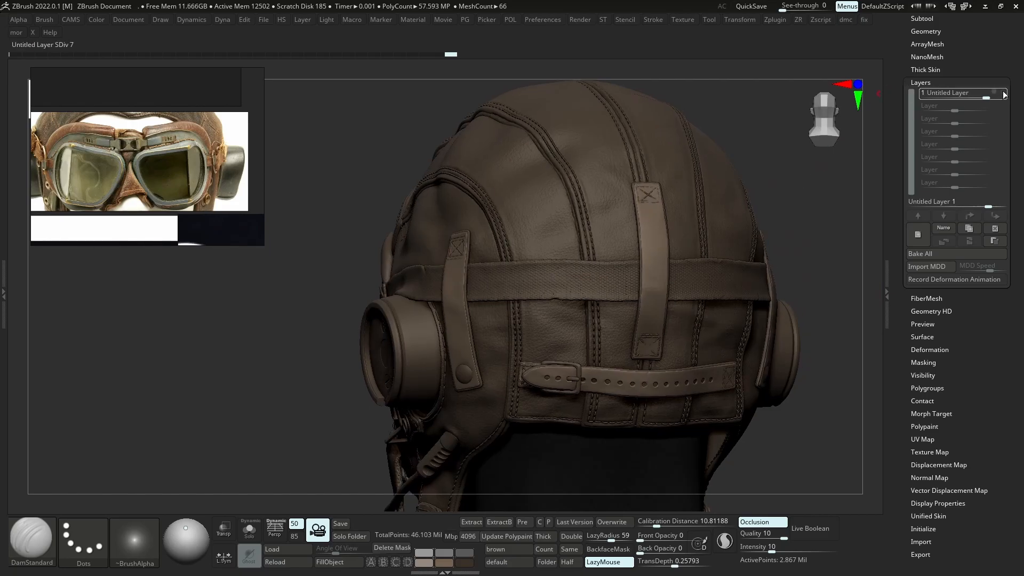
right_click_drag(773, 244, 688, 243)
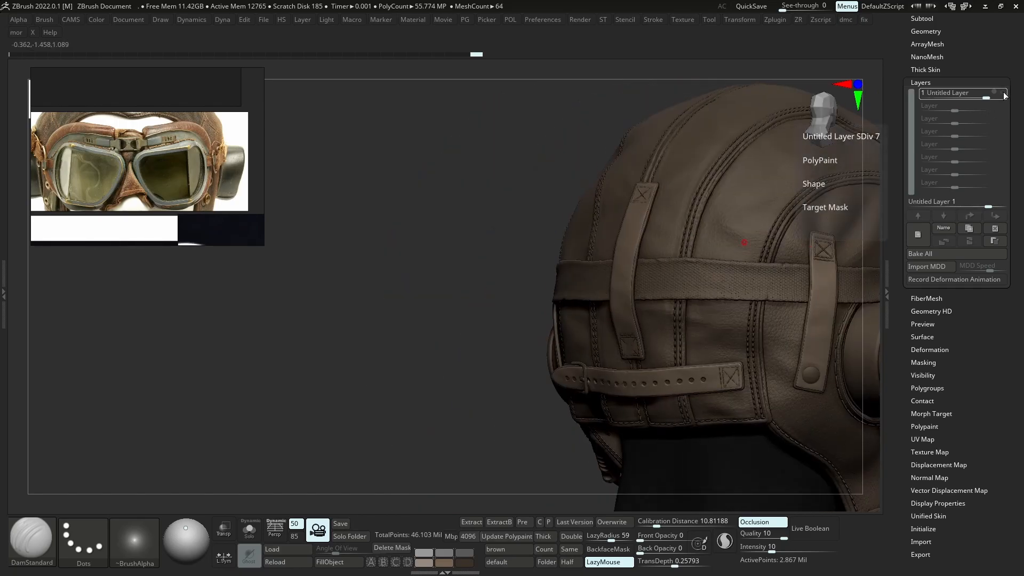
key("ctrl")
mouse_move(823, 248)
right_mouse_down("ctrl")
mouse_move(833, 278)
mouse_move(701, 274)
right_mouse_up("ctrl")
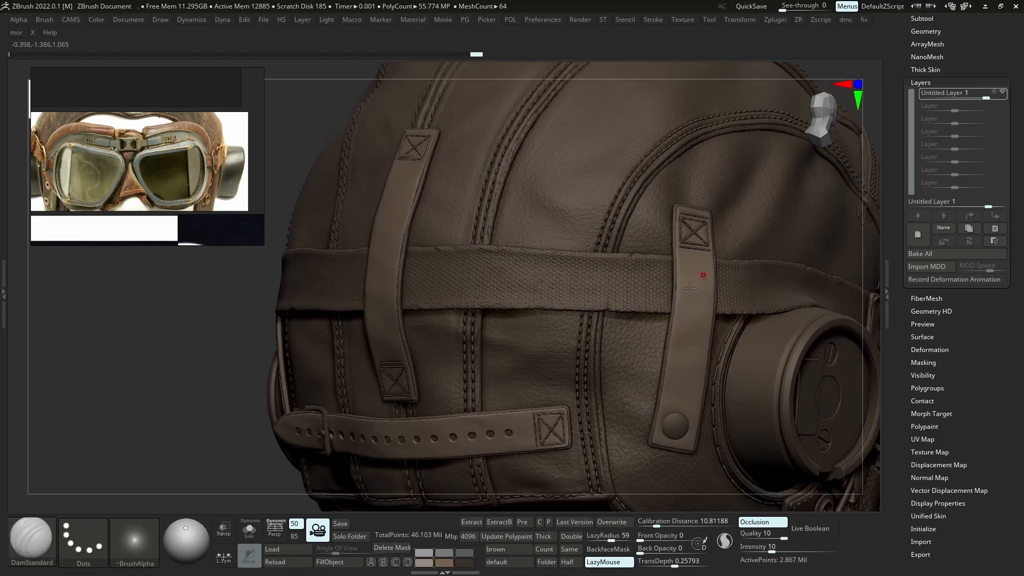
left_click(1004, 93)
left_click(691, 319)
key("alt+s")
key("alt+s")
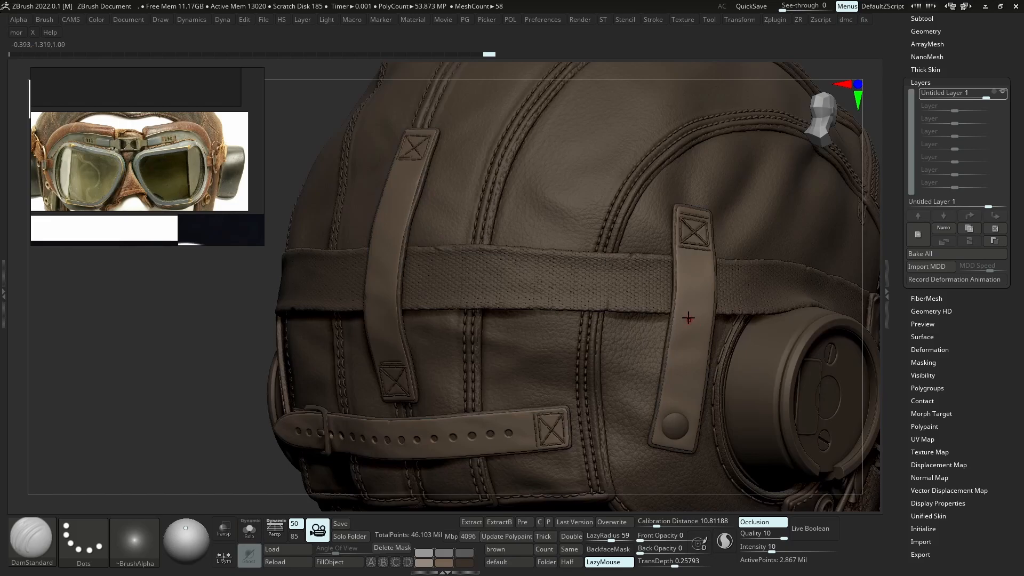
Isolate the leather straps and belt, reduce them to their lowest subdivision level and show the polygroup wireframe
key("alt+s")
key("shift+f")
mouse_move(690, 276)
right_mouse_down("ctrl")
mouse_move(707, 290)
mouse_move(701, 313)
right_mouse_up("ctrl")
key("b")
key("c")
key("b")
key("shift+d")
key("shift+f")
key("shift+d")
key("shift+f")
key("shift+d")
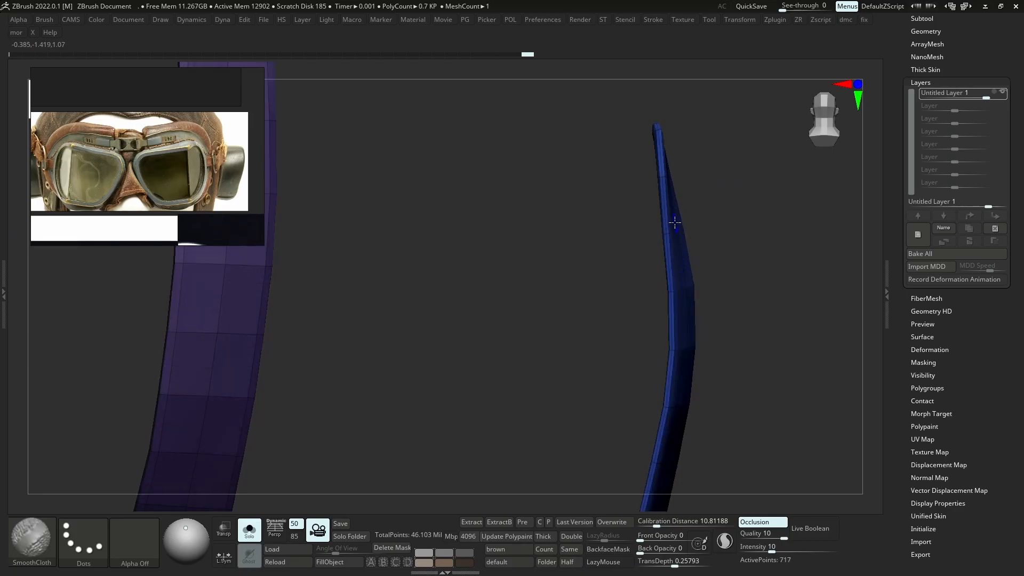
Hide polygon loops along the straps' ends and narrow sides to separate them from the broad faces
right_click_drag(647, 188, 720, 248, "ctrl")
key("ctrl+shift")
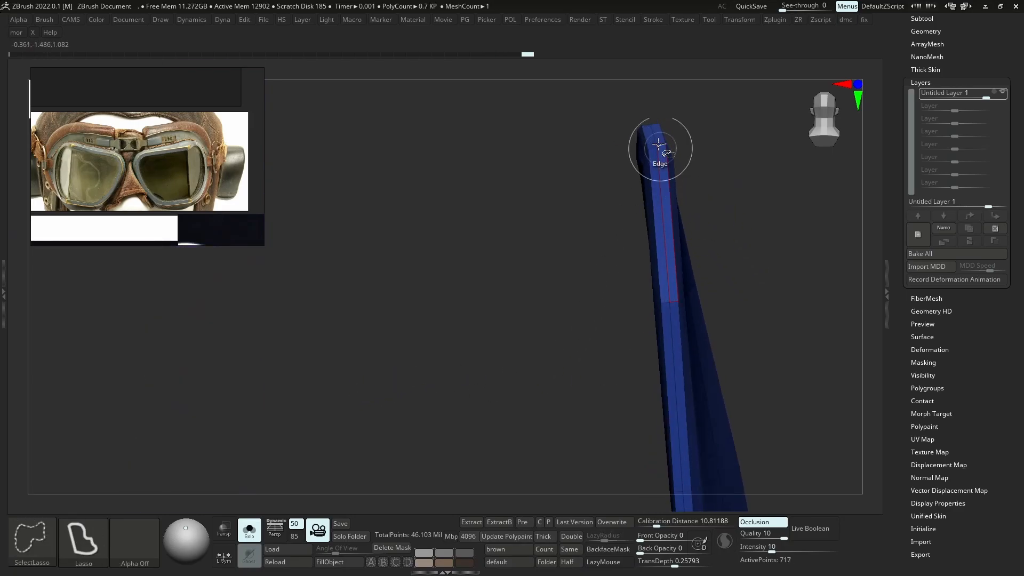
left_click(653, 145, "ctrl+shift")
mouse_move(654, 153)
right_mouse_down()
mouse_move(599, 254)
mouse_move(558, 288)
mouse_move(482, 268)
mouse_move(437, 222)
mouse_move(496, 230)
right_mouse_up()
left_click(435, 223, "ctrl+shift")
right_click_drag(569, 310, 541, 352, "ctrl")
left_click(365, 255, "ctrl+shift")
left_click(542, 352, "ctrl+shift")
left_click(485, 303, "ctrl+shift")
right_click_drag(485, 303, 582, 341, "ctrl")
left_click(587, 297)
mouse_move(592, 307)
right_mouse_down()
mouse_move(649, 366)
mouse_move(624, 396)
mouse_move(661, 298)
right_mouse_up()
right_click_drag(661, 299, 788, 183)
left_click_drag(789, 183, 528, 293, "ctrl+alt+shift")
left_click(32, 539, "ctrl+shift")
left_click(142, 391, "ctrl+shift")
Assign separate polygroups to the isolated strap and belt faces, restore full mesh visibility and turn off the wireframe
mouse_move(693, 405)
right_mouse_down("ctrl")
mouse_move(759, 505)
mouse_move(661, 352)
right_mouse_up("ctrl")
left_click(661, 352, "ctrl+shift")
left_click(660, 352, "ctrl+shift")
left_click(342, 230, "ctrl+shift")
right_click_drag(334, 439, 457, 457)
left_click(385, 428, "ctrl+shift")
mouse_move(386, 369)
right_mouse_down()
mouse_move(511, 380)
mouse_move(472, 375)
mouse_move(426, 300)
mouse_move(478, 320)
mouse_move(496, 279)
right_mouse_up()
mouse_move(495, 279)
left_mouse_down("ctrl+alt+shift")
mouse_move(514, 314)
mouse_move(546, 337)
left_mouse_up("ctrl+alt+shift")
key("ctrl+w")
key("ctrl+w")
right_click_drag(546, 337, 461, 381, "ctrl")
left_click_drag(461, 381, 284, 133, "ctrl+alt+shift")
left_click_drag(602, 342, 523, 318, "ctrl+alt+shift")
key("ctrl+w")
left_click(429, 201, "ctrl+shift")
mouse_move(437, 208)
right_mouse_down()
mouse_move(535, 290)
mouse_move(848, 110)
right_mouse_up()
key("shift+f")
Unwrap the straps in UV Master with Symmetry and Polygroups enabled, and return to the detailed subdivision level
left_click(780, 21)
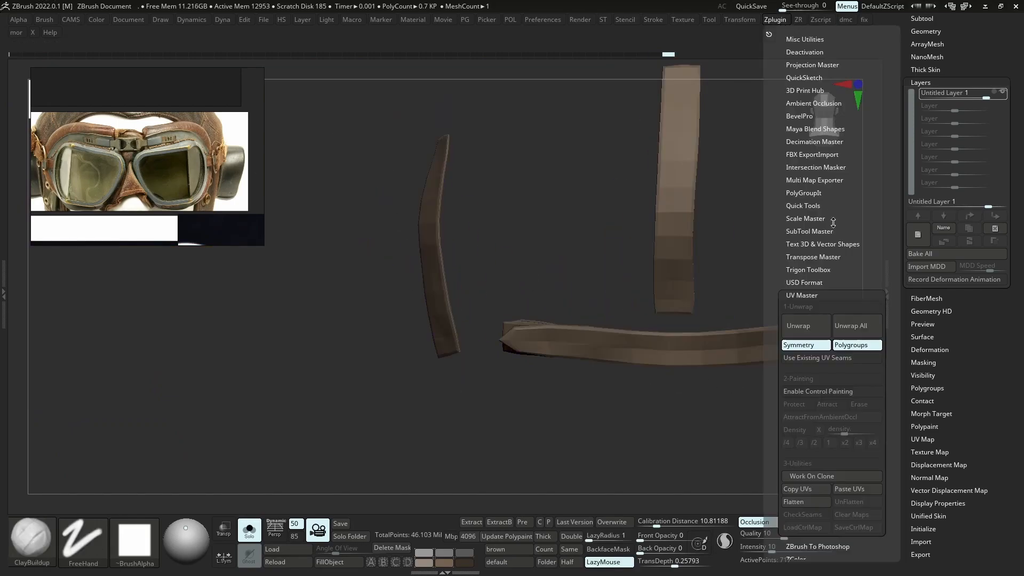
left_click(812, 331)
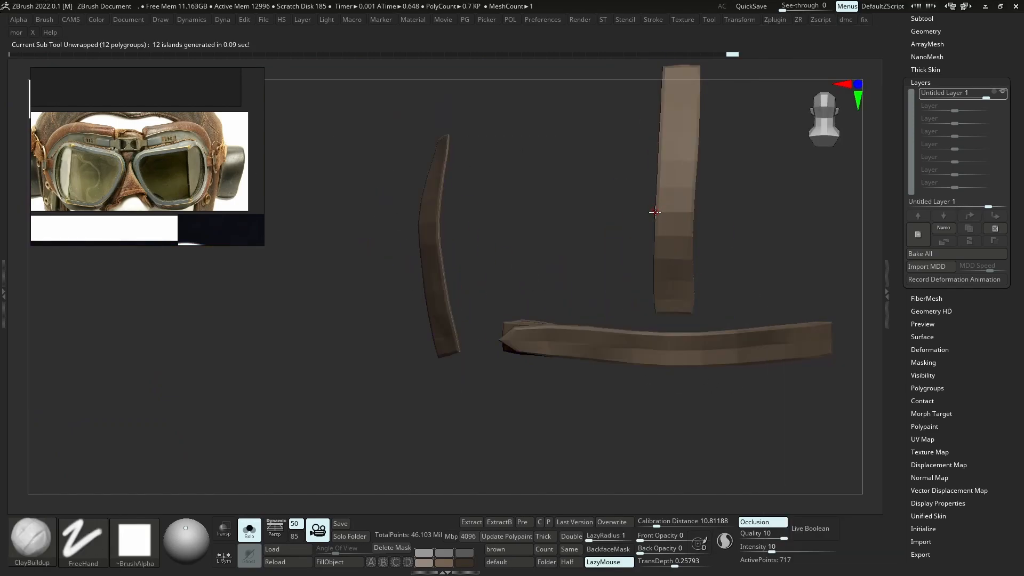
key("d")
right_click_drag(655, 212, 677, 228)
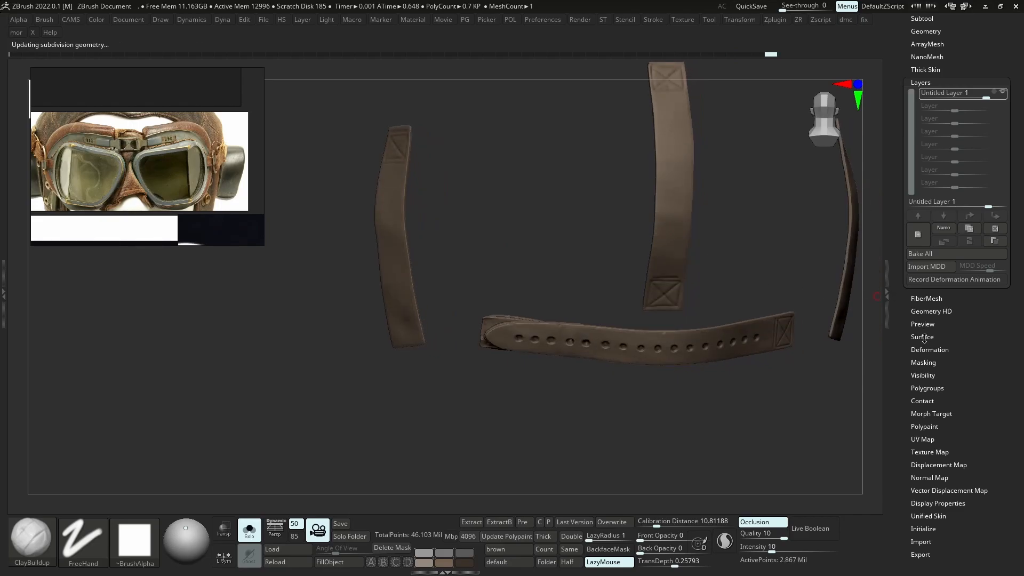
Add UV-based surface noise to the straps by pasting the copied NoiseMaker settings
left_click(922, 337)
left_click(921, 146)
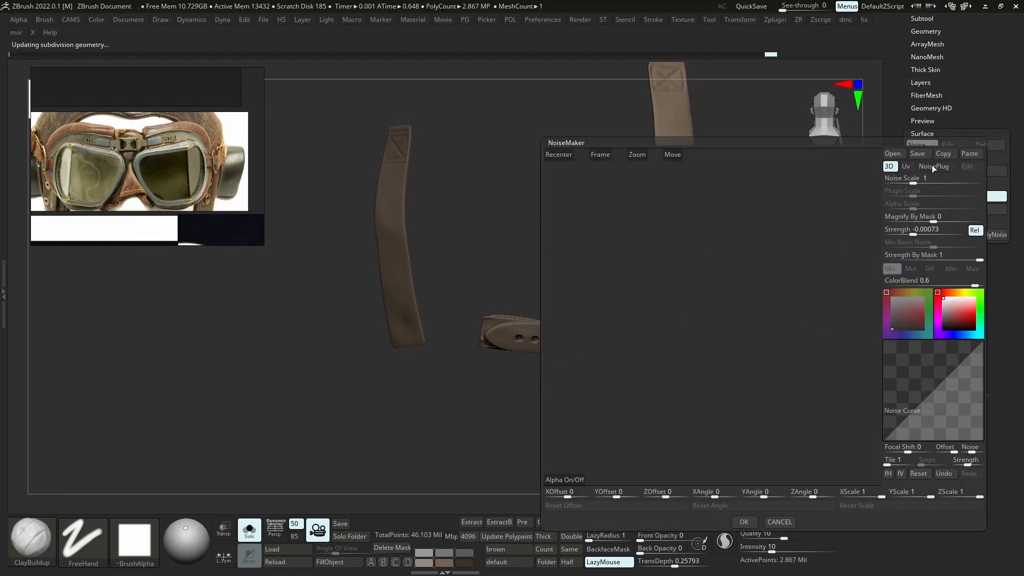
left_click(969, 154)
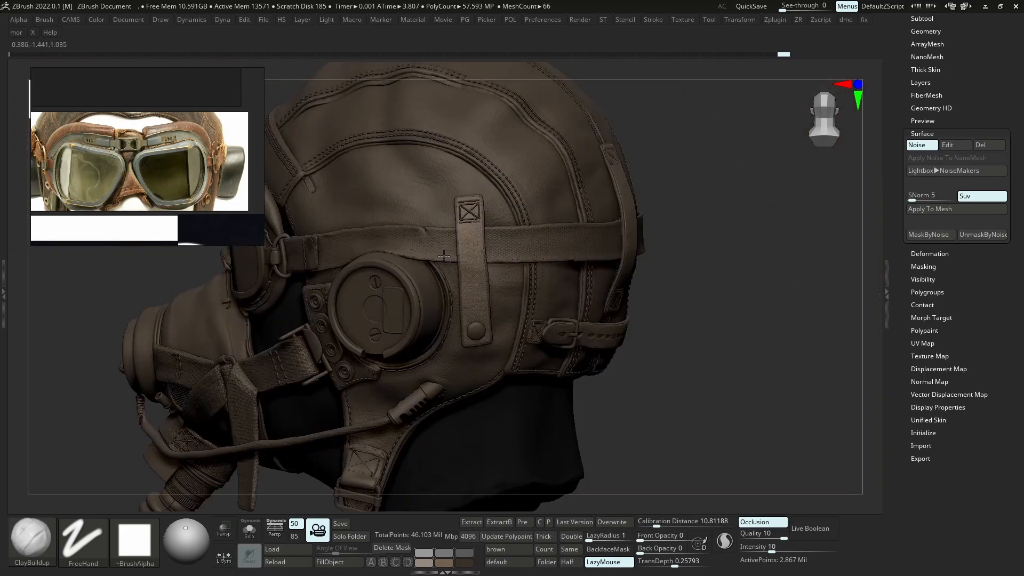
left_click(329, 252)
Set the strap noise's Alpha Scale to 1.93151 and increase its strength for a more pronounced leather grain
left_click(955, 145)
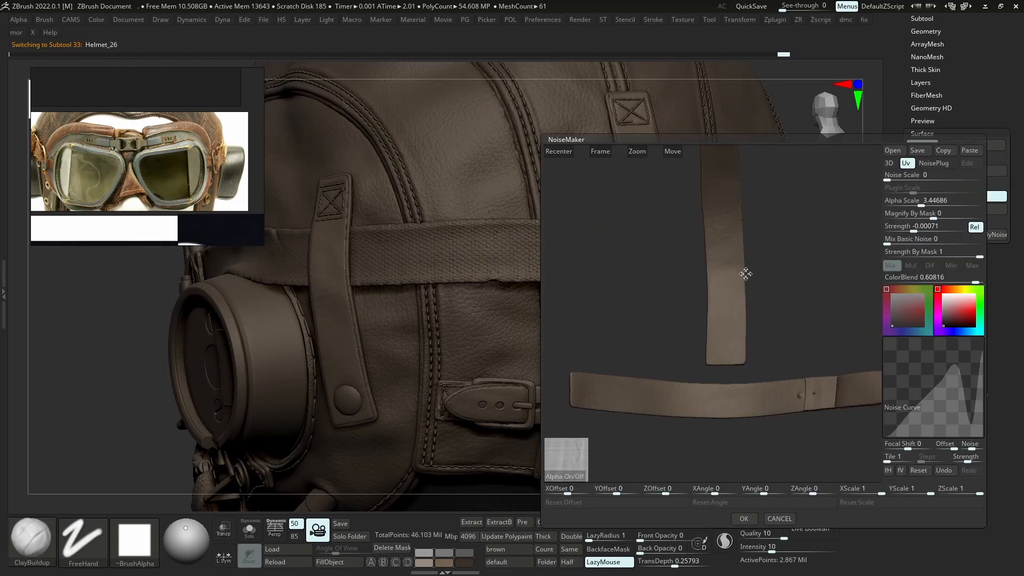
left_click_drag(745, 273, 837, 341, "alt")
left_click_drag(913, 227, 911, 227)
left_click(744, 518)
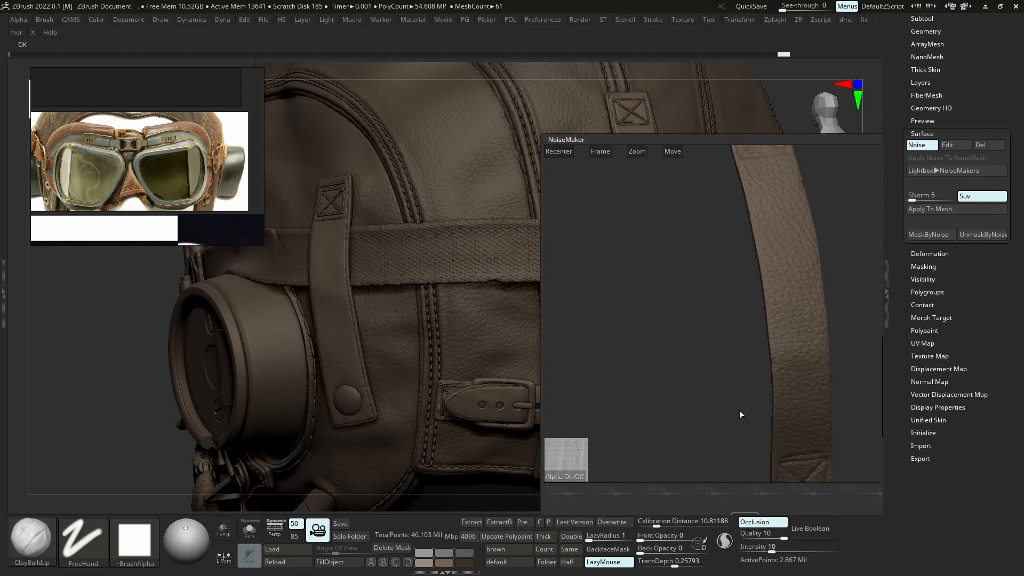
Examine the leather grain on the straps and buckled belt against the surrounding helmet panels
left_click_drag(789, 406, 832, 395)
left_click(634, 320, "alt")
left_click_drag(821, 266, 832, 342, "alt")
left_click(626, 320, "alt")
key("s")
left_click_drag(677, 315, 701, 382, "alt")
key("s")
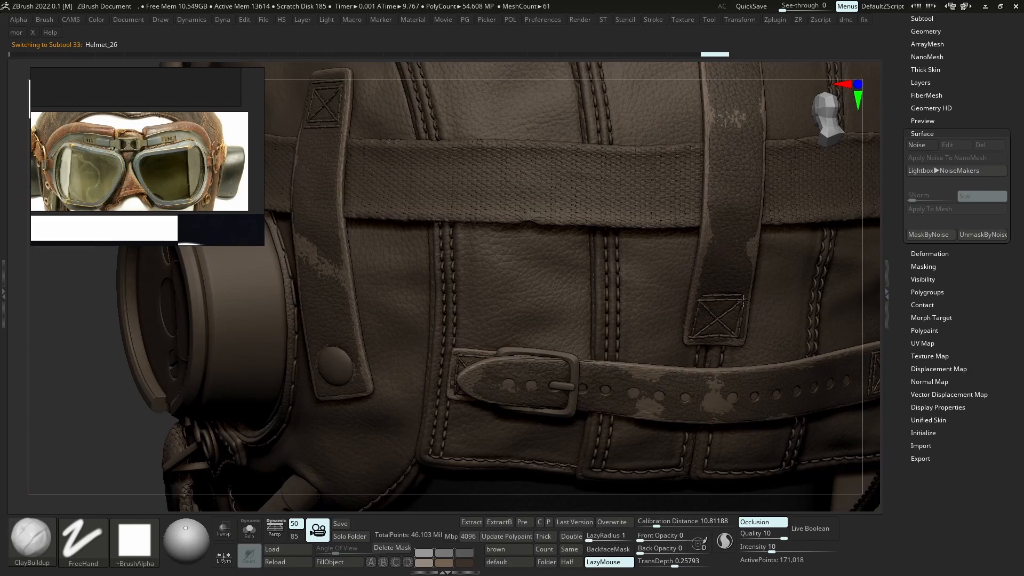
mouse_move(724, 264)
right_mouse_down("ctrl")
mouse_move(753, 291)
mouse_move(713, 272)
mouse_move(693, 286)
mouse_move(725, 250)
right_mouse_up("ctrl")
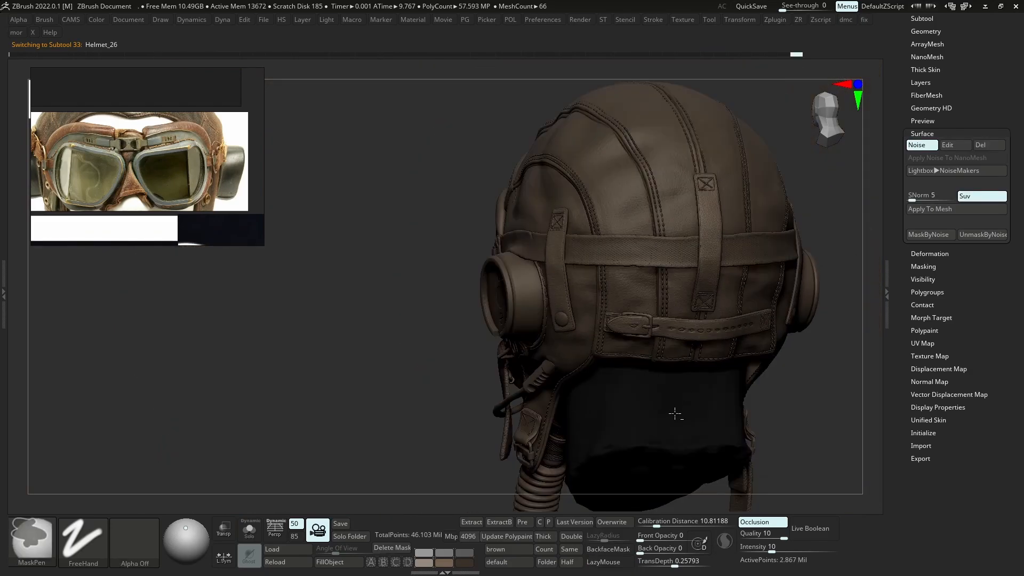
right_click_drag(674, 414, 606, 369, "ctrl")
left_click(565, 353, "alt")
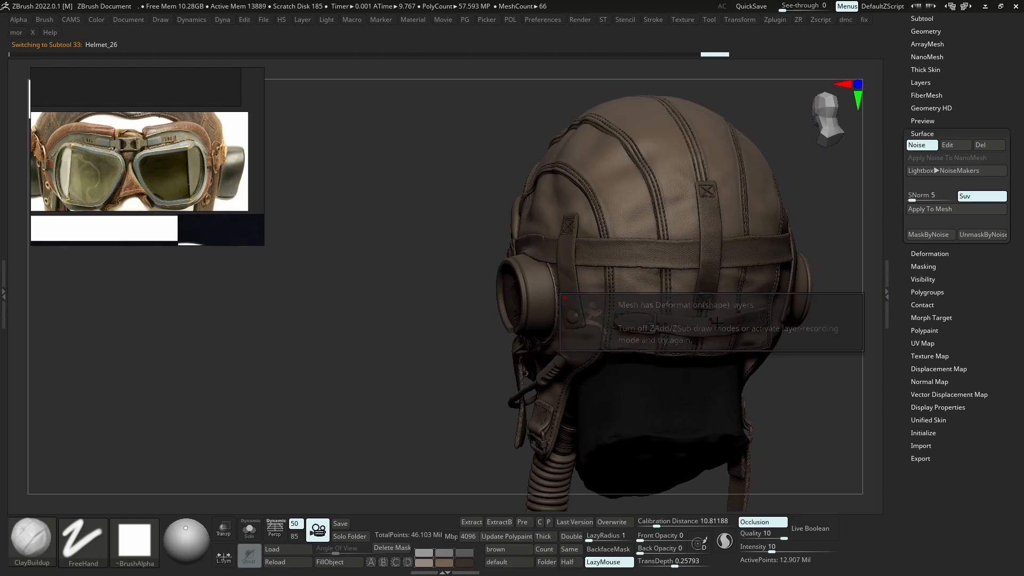
right_click_drag(733, 366, 841, 328, "ctrl")
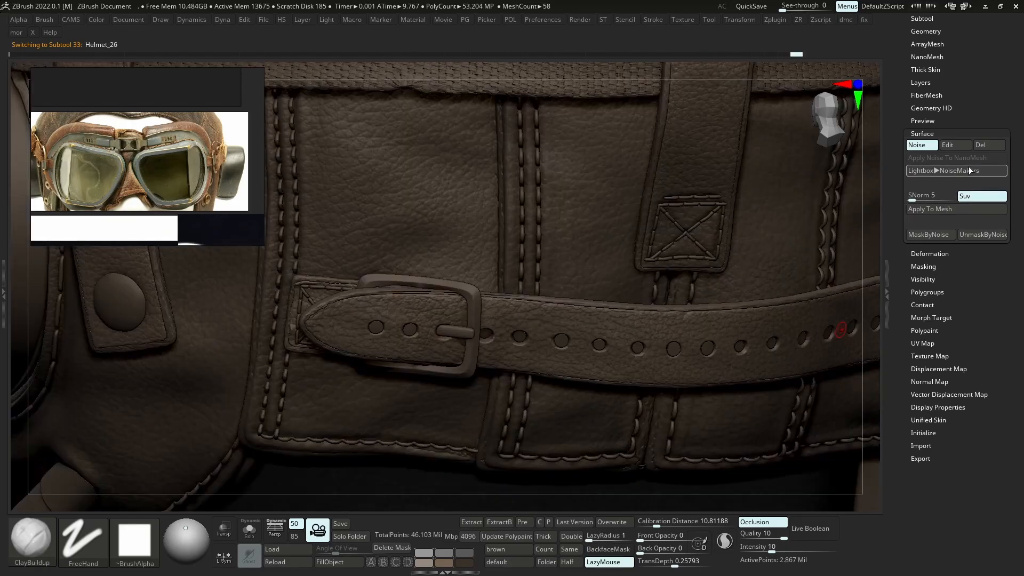
Reduce the strap noise's strength to -0.00152
left_click(959, 146)
left_click(912, 235)
left_click(745, 521)
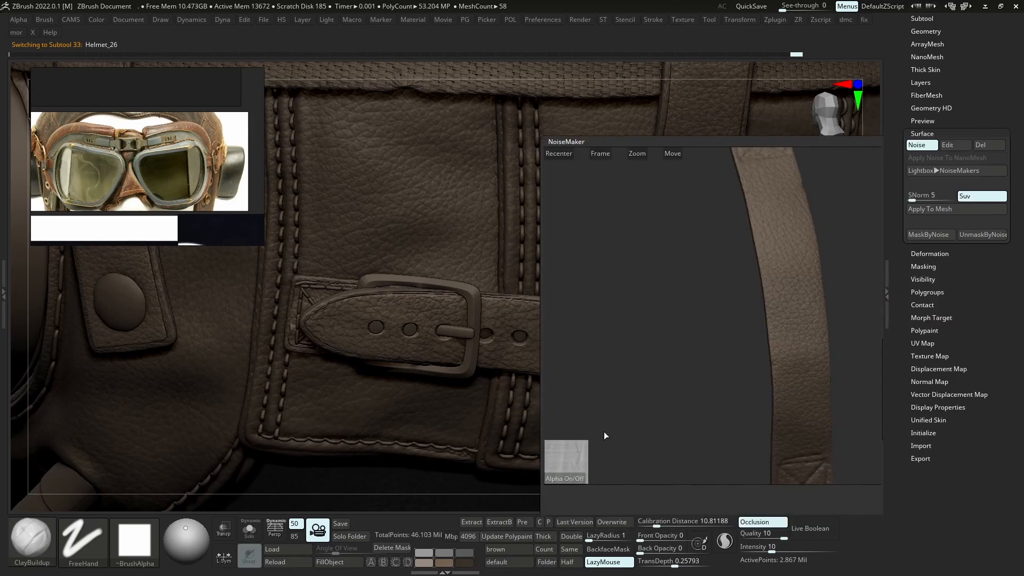
Turn off relative strength for the strap surface noise
key("f")
left_click(601, 448, "alt")
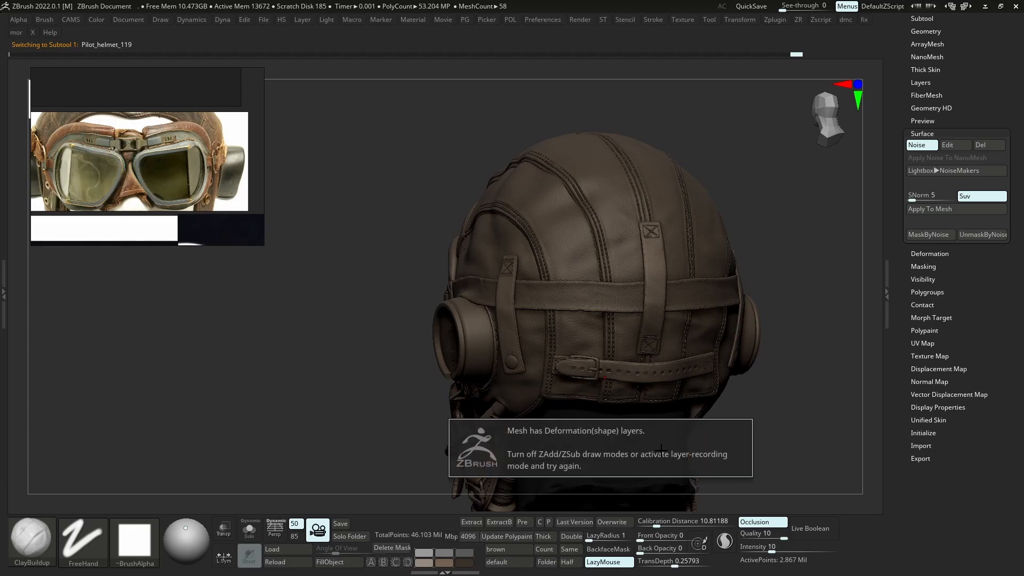
right_click_drag(684, 377, 684, 330, "ctrl")
right_click_drag(768, 453, 738, 462)
right_click_drag(671, 374, 671, 469, "ctrl")
right_click_drag(612, 337, 601, 320)
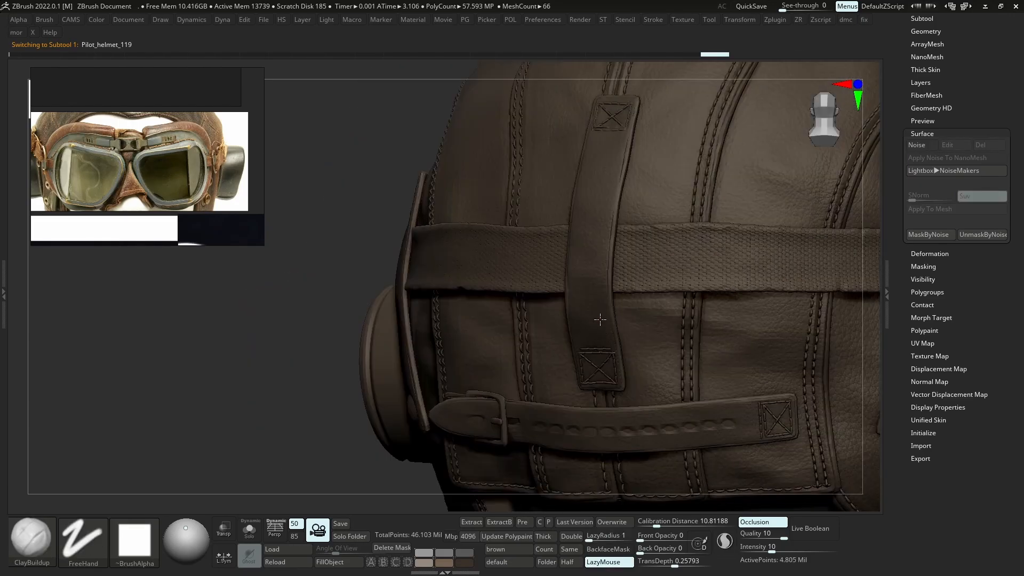
left_click(608, 341, "alt")
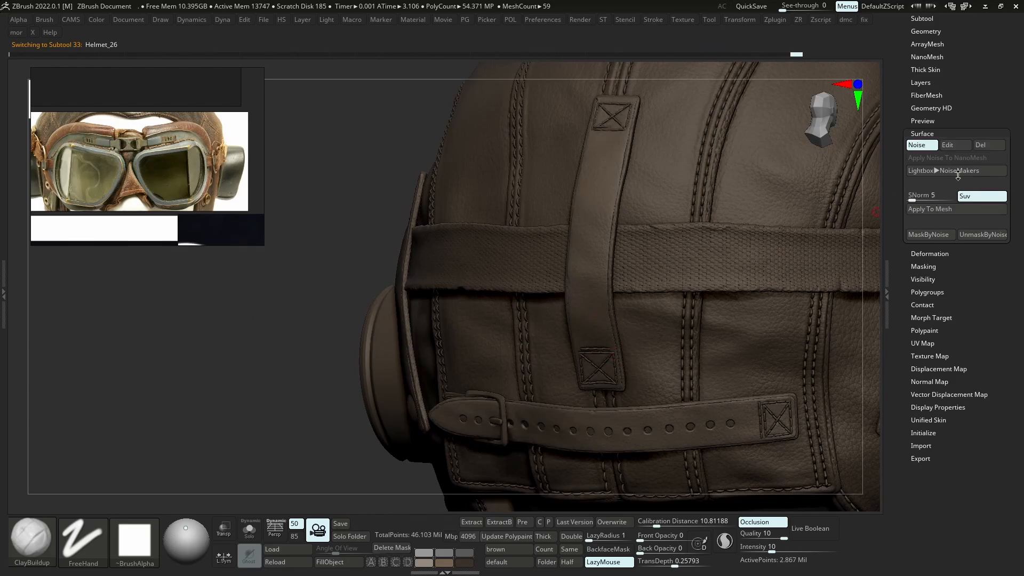
left_click(955, 146)
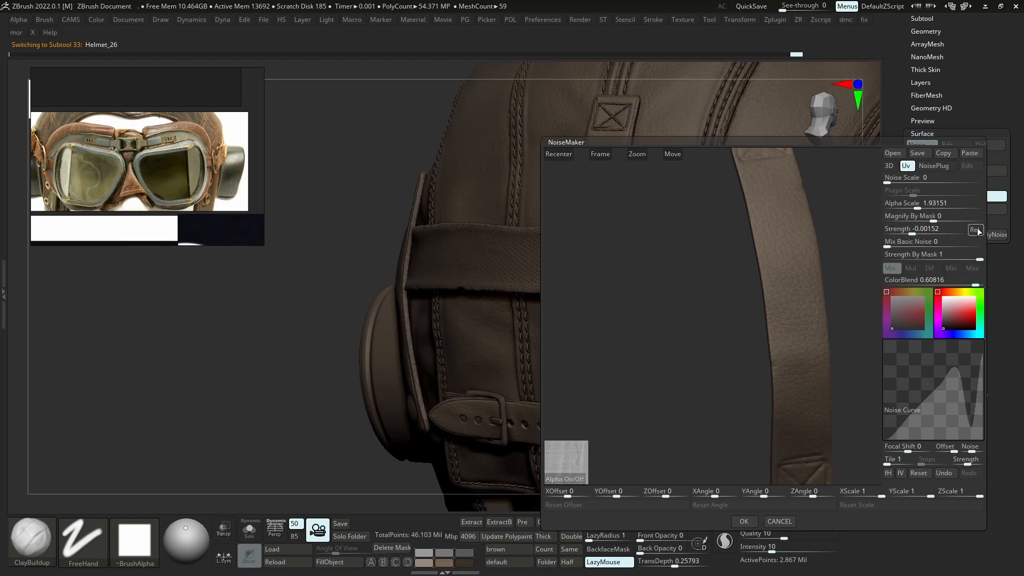
left_click(743, 521)
key("f")
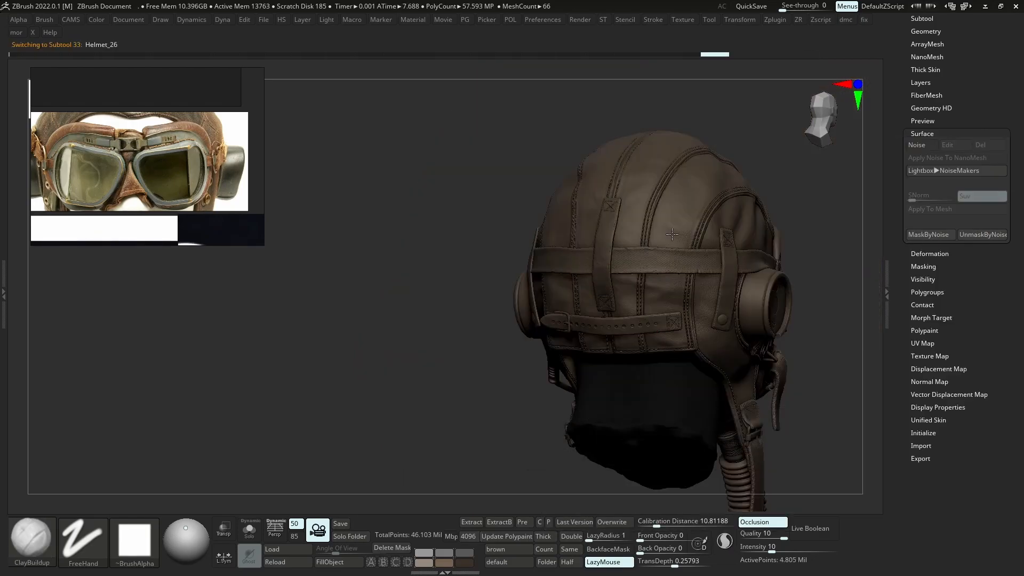
left_click(922, 146)
left_click_drag(926, 231, 923, 230)
left_click(743, 522)
left_click(669, 388, "alt")
left_click(921, 145)
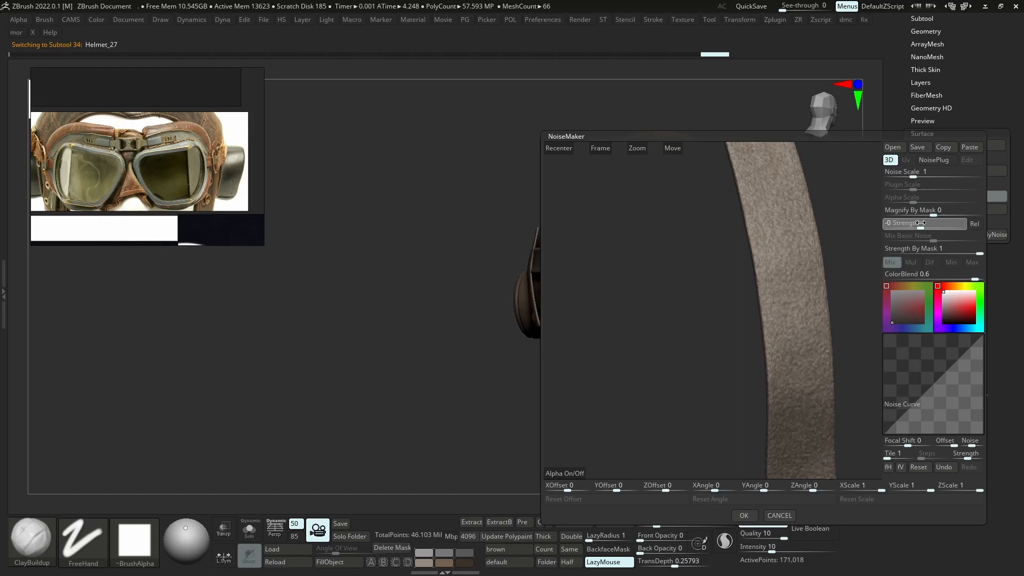
left_click_drag(920, 223, 922, 222)
mouse_move(820, 325)
left_mouse_down()
mouse_move(786, 333)
mouse_move(821, 323)
left_mouse_up()
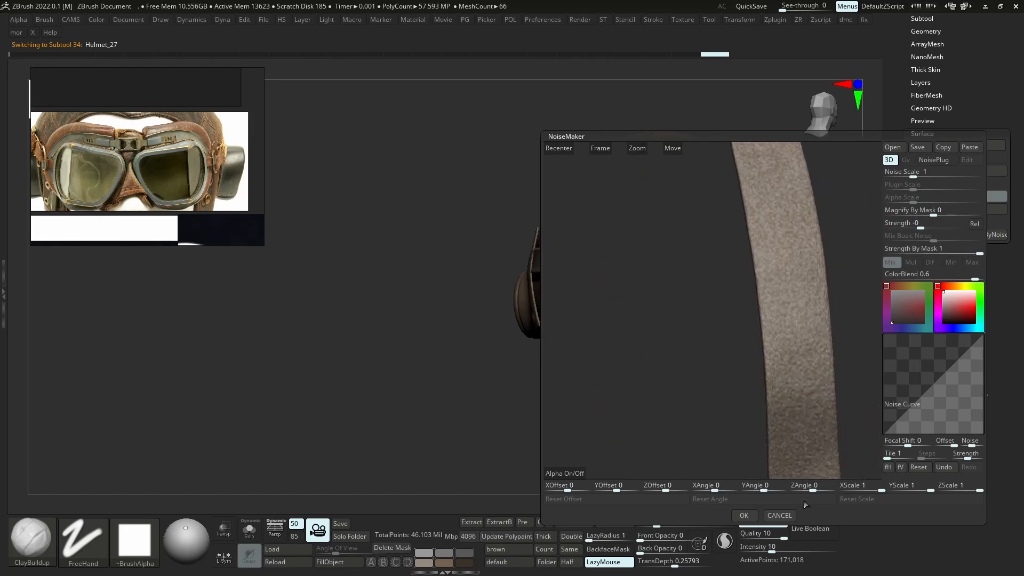
left_click(781, 518)
Try the strap noise with strength 0, ColorBlend 1 and a noise curve reshaped into two peaks
right_click_drag(654, 313, 591, 303, "ctrl")
right_click_drag(558, 236, 557, 228, "ctrl")
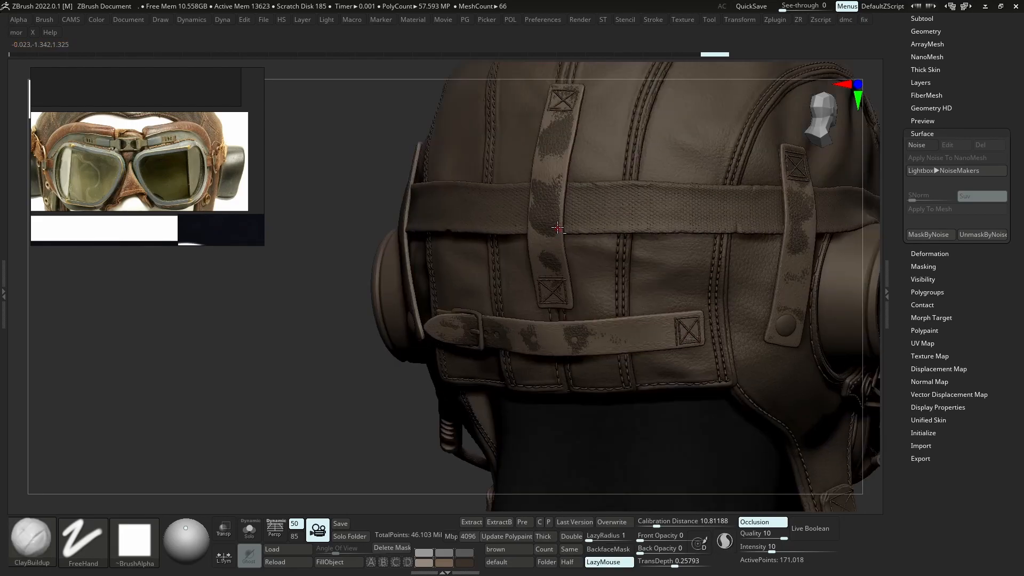
left_click(958, 148)
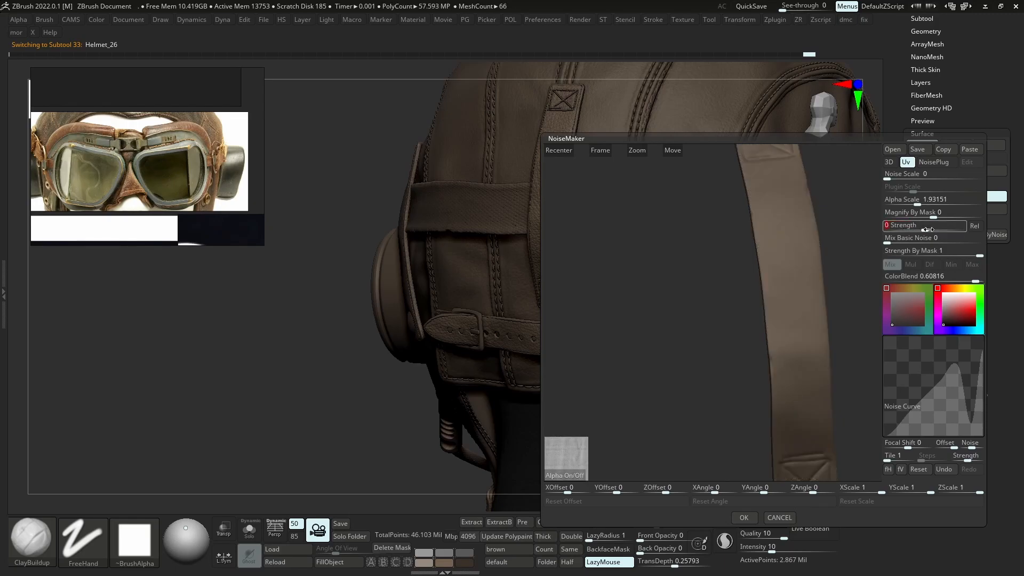
left_click_drag(975, 281, 985, 281)
left_click(910, 407)
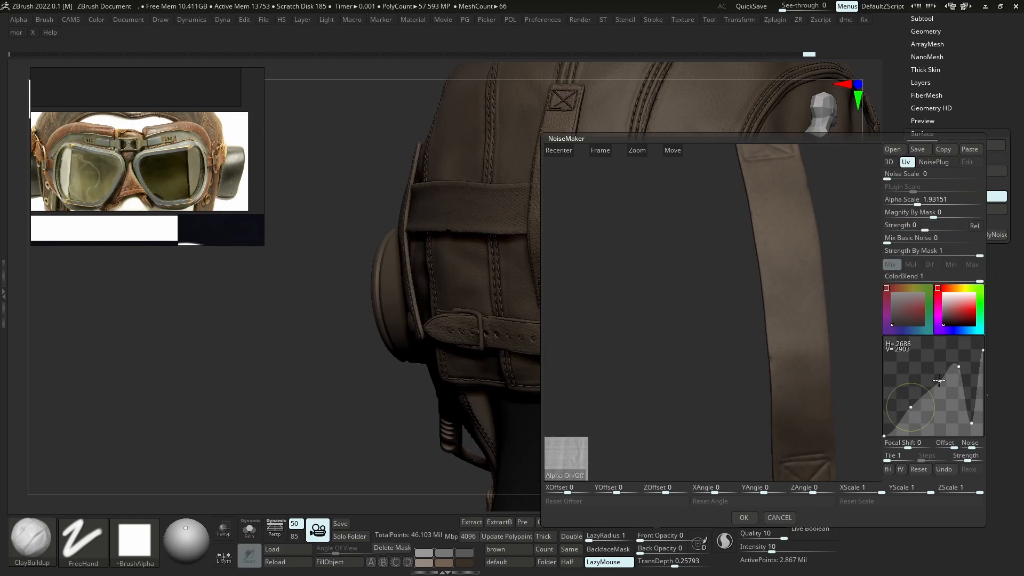
left_click_drag(952, 353, 970, 404)
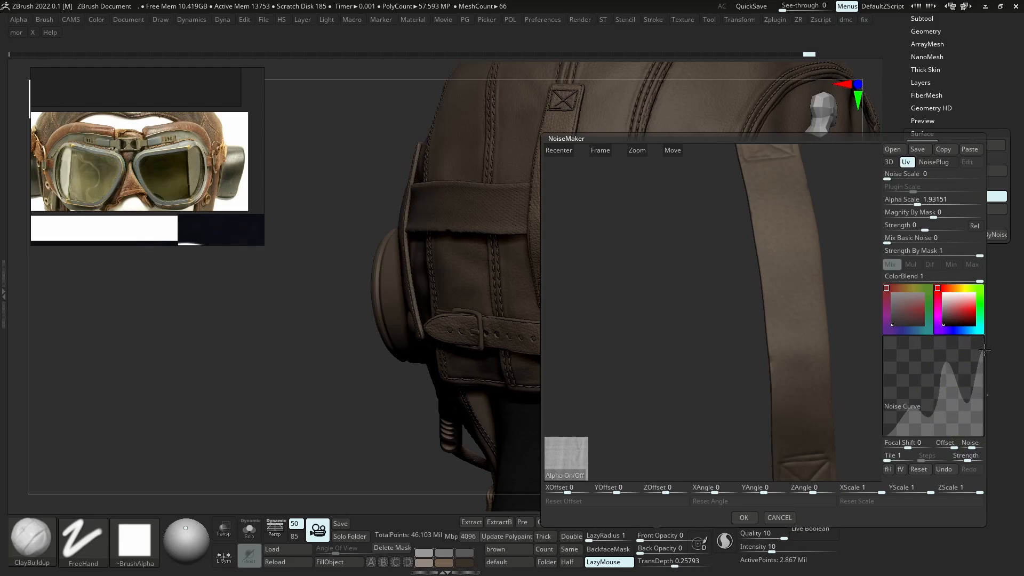
left_click_drag(913, 409, 915, 397)
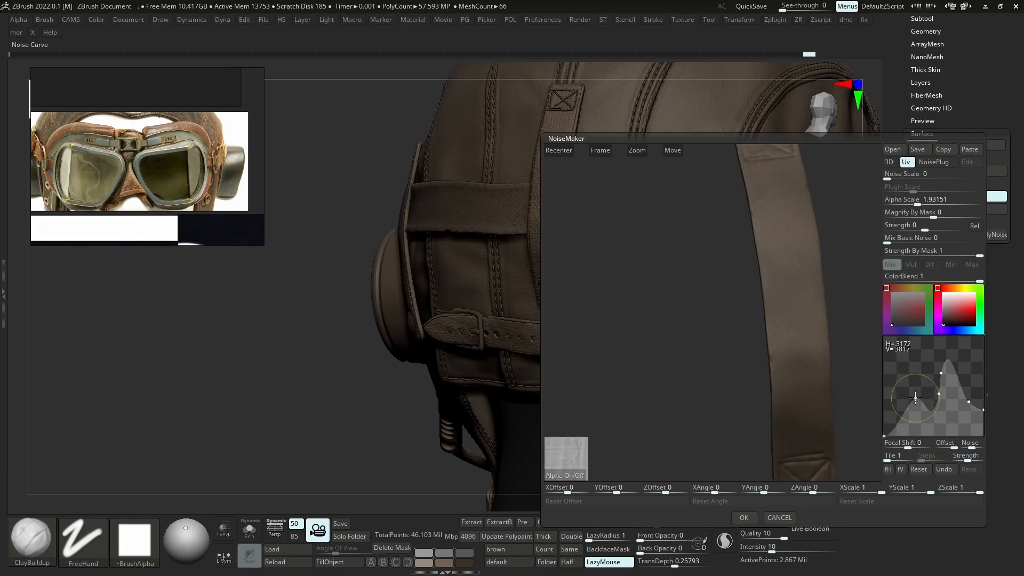
left_click(756, 517)
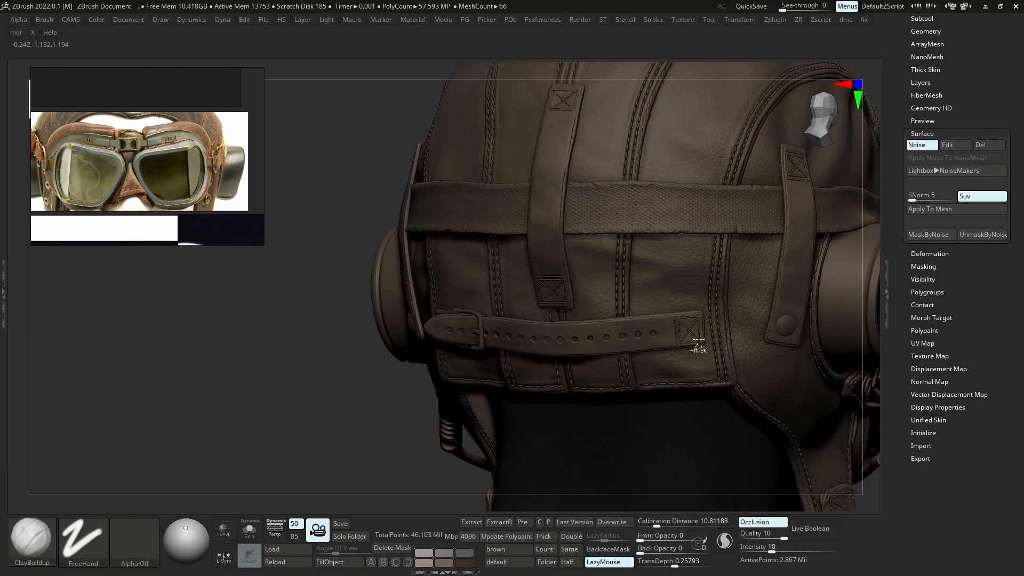
Undo the peaks in the strap noise's curve, restoring a steadily rising curve
key("shift")
left_click(652, 371, "alt")
right_click_drag(630, 309, 688, 305)
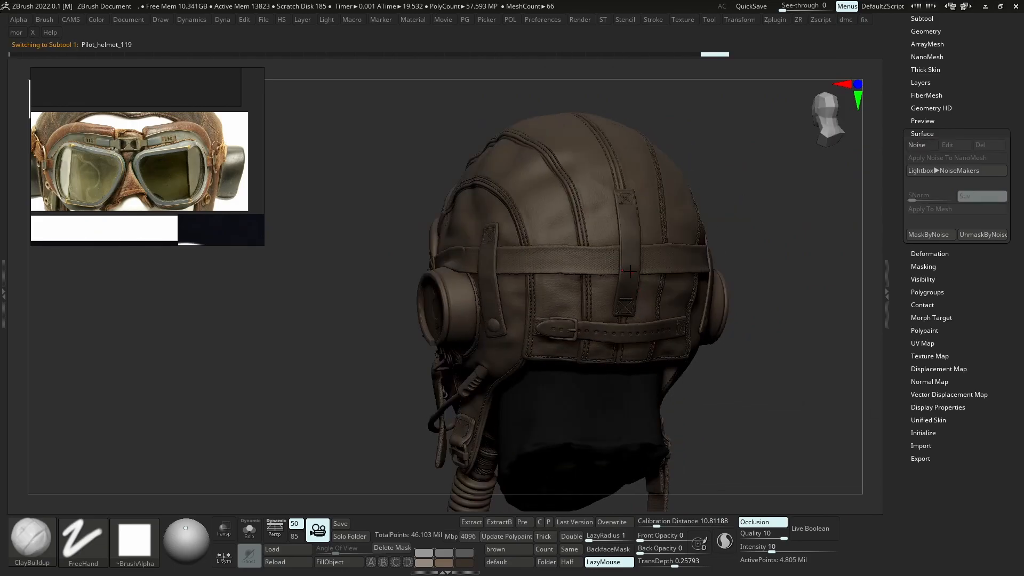
left_click(955, 146)
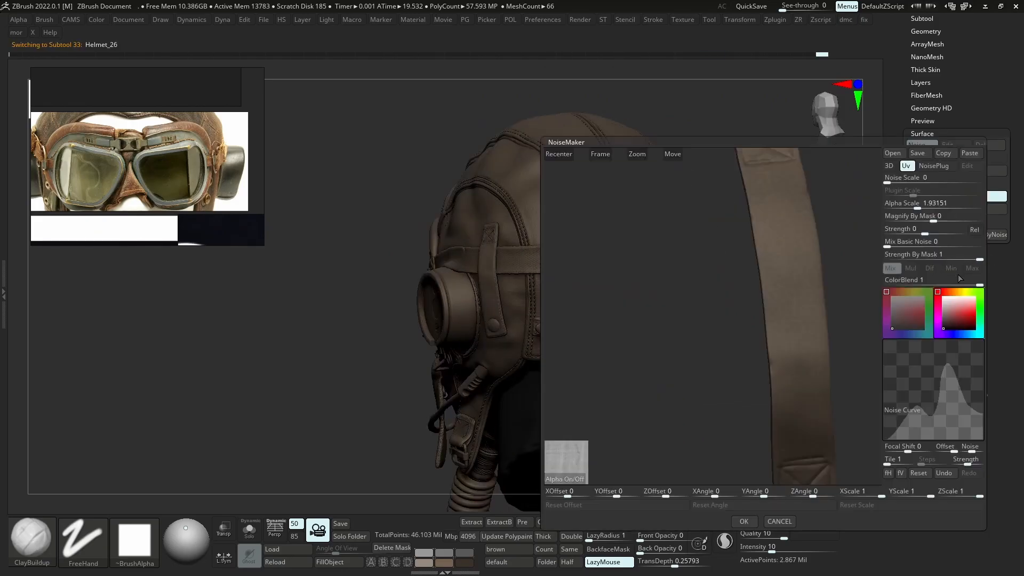
left_click(977, 279)
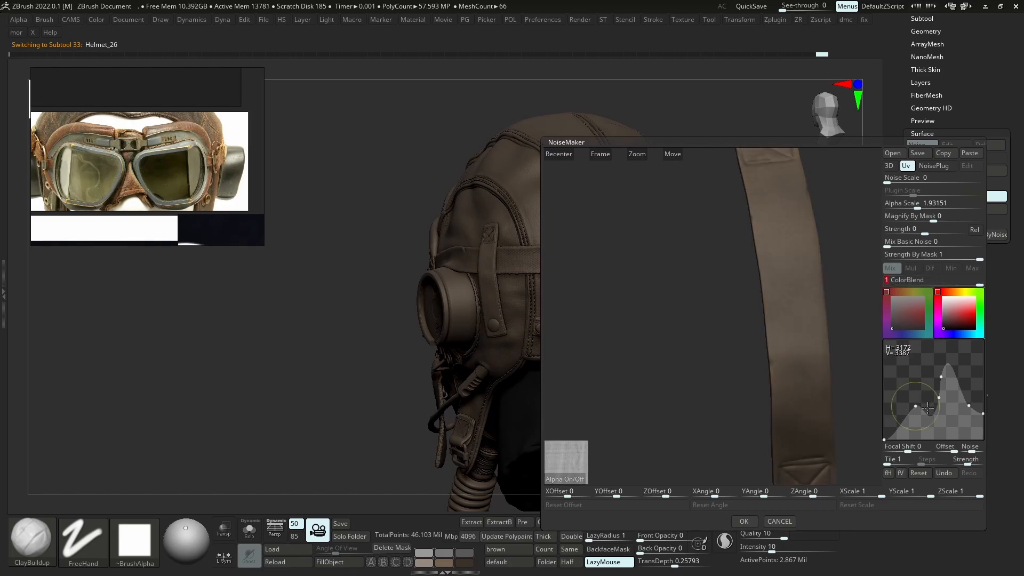
left_click(944, 473)
mouse_move(886, 437)
left_mouse_down()
mouse_move(887, 398)
mouse_move(887, 434)
left_mouse_up()
Set the strap noise's strength to -0.00152 and its ColorBlend to about 0.017
left_click(924, 229)
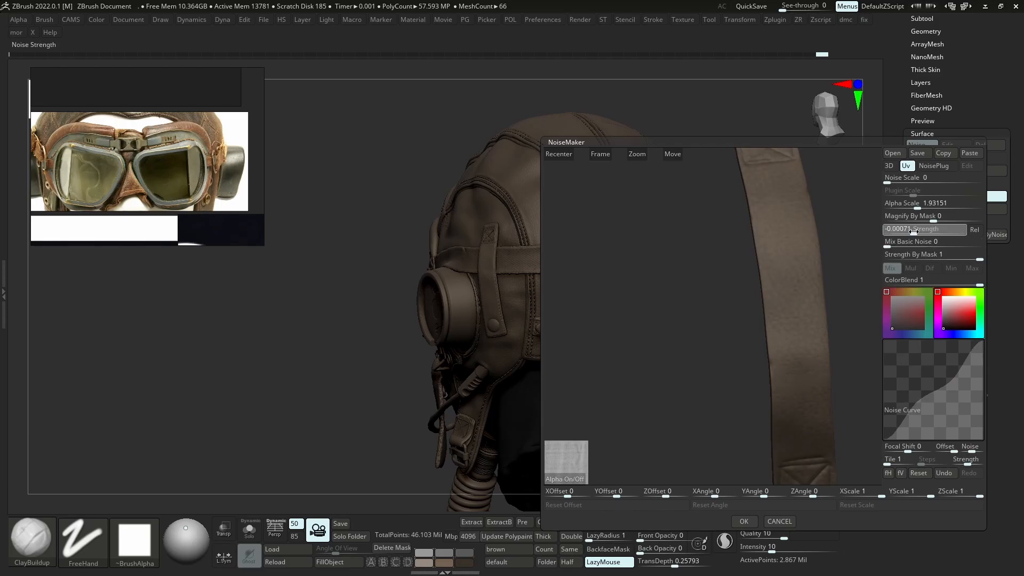
type("-0.00152")
left_click_drag(971, 287, 955, 280)
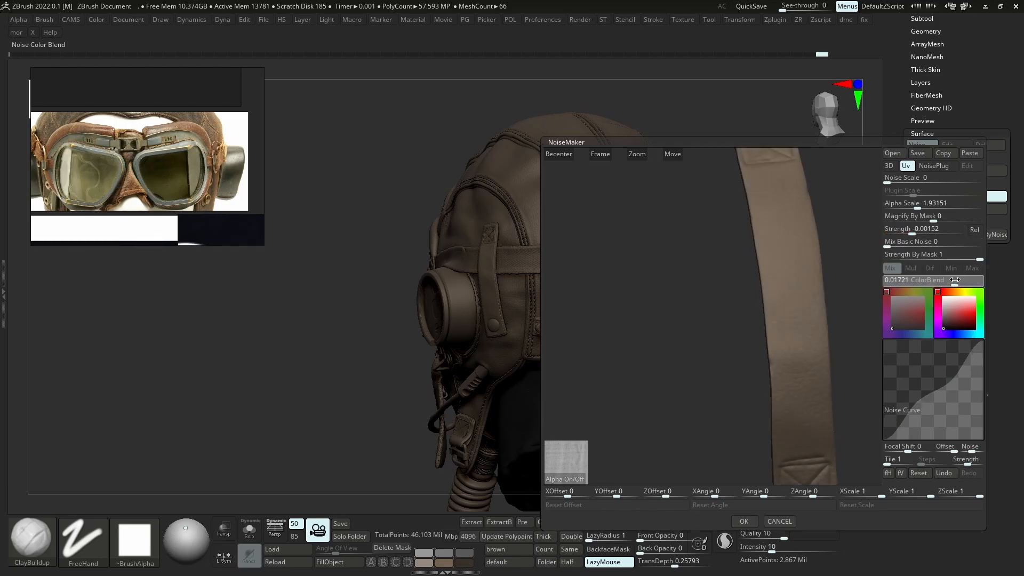
left_click(744, 521)
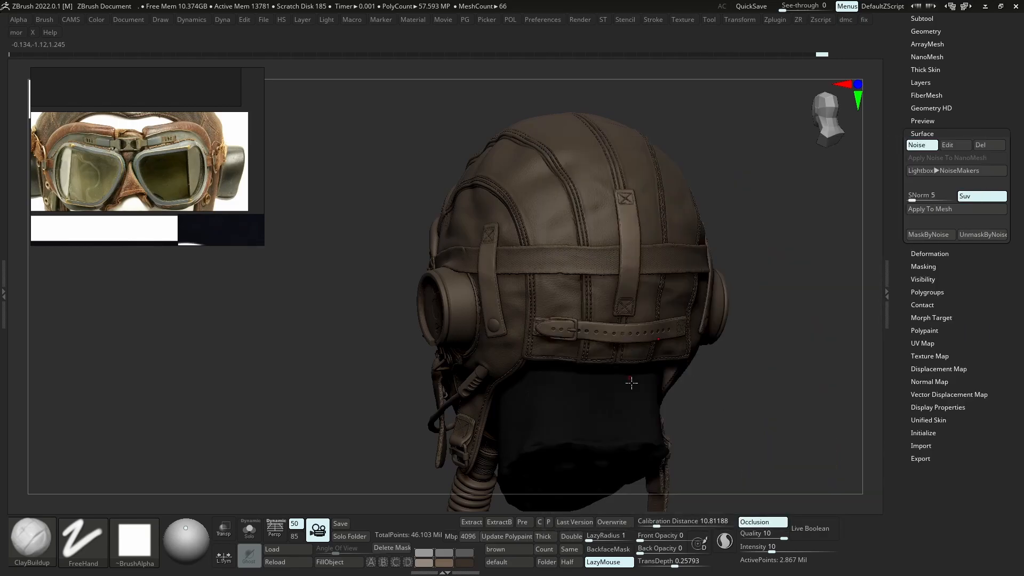
left_click(626, 374)
left_click(626, 374, "alt")
left_click_drag(768, 342, 693, 331, "shift")
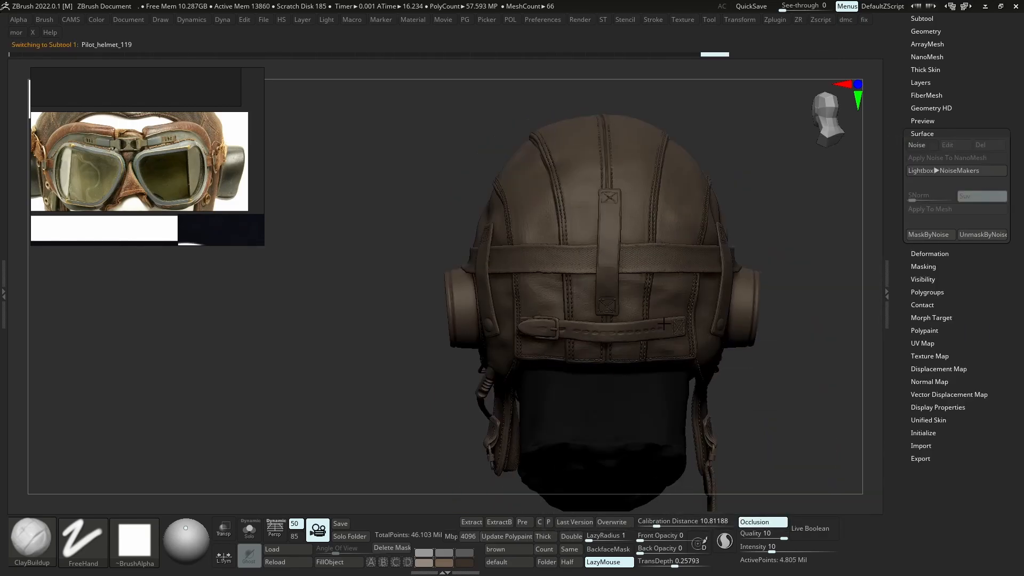
mouse_move(680, 315)
right_mouse_down()
mouse_move(653, 318)
mouse_move(688, 323)
right_mouse_up()
right_click_drag(688, 323, 583, 212, "ctrl")
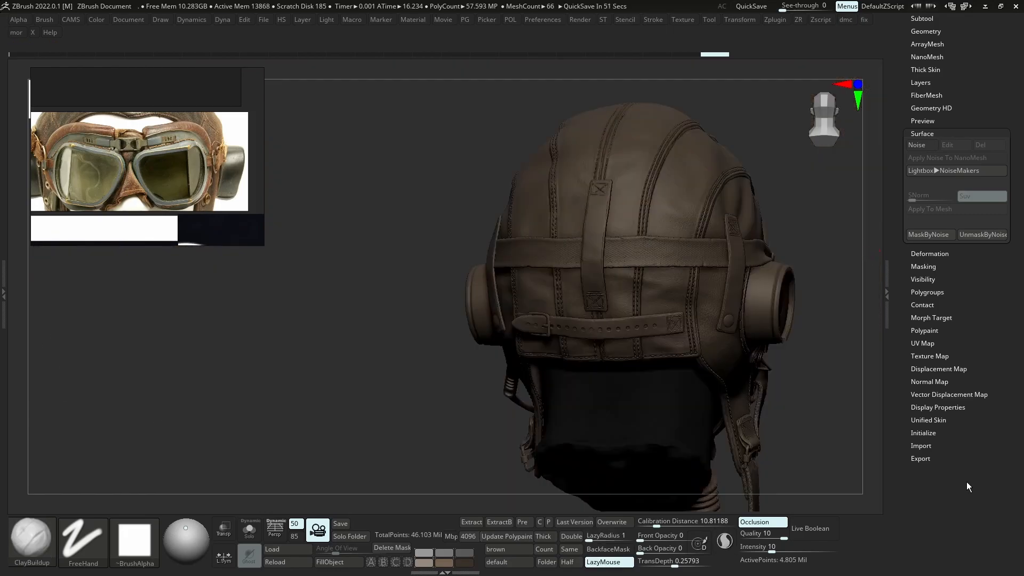
Select the small leather strap behind the ear cup and switch to the Move brush
mouse_move(746, 268)
right_mouse_down()
mouse_move(704, 265)
mouse_move(757, 266)
mouse_move(725, 265)
mouse_move(734, 277)
right_mouse_up()
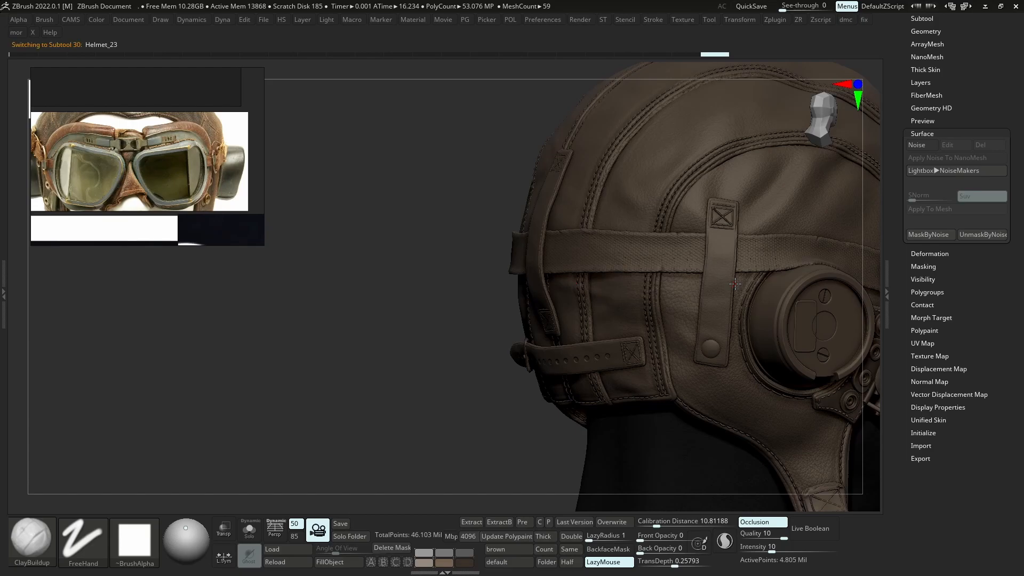
right_click_drag(736, 278, 743, 325, "ctrl")
left_click(740, 322, "alt")
left_click(724, 386, "alt")
right_click_drag(724, 386, 732, 330, "ctrl")
key("b")
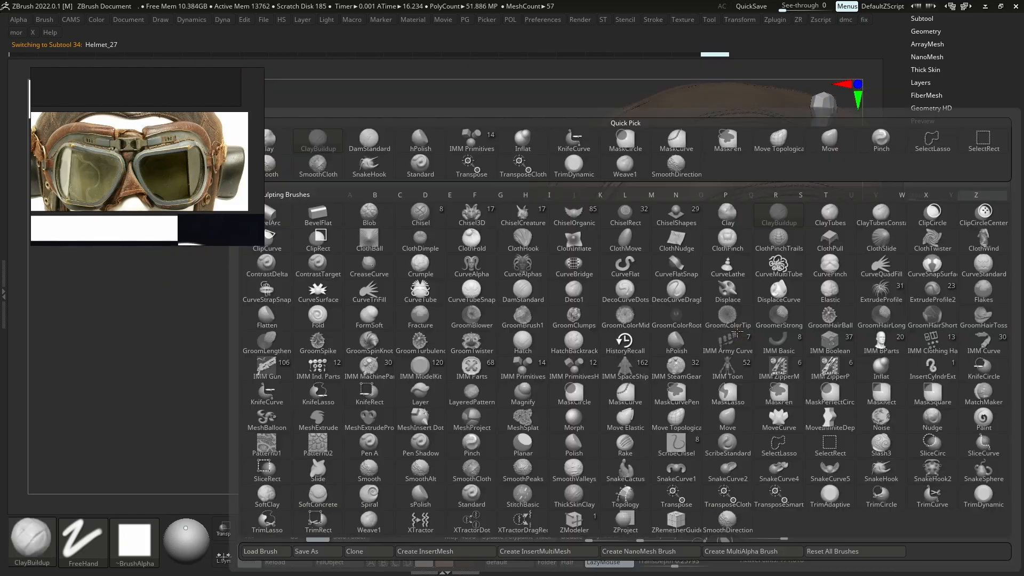
key("m")
key("v")
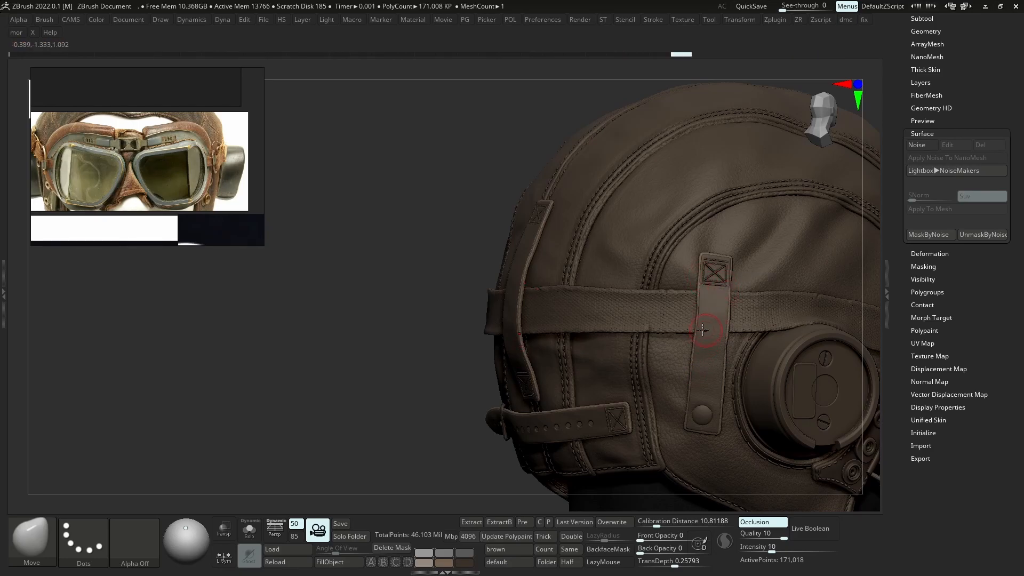
Examine the leather helmet, its straps, goggles and mask from the side, back and front
right_click_drag(703, 330, 700, 278, "ctrl")
mouse_move(634, 303)
right_mouse_down()
mouse_move(731, 305)
mouse_move(629, 353)
mouse_move(696, 344)
right_mouse_up()
right_click_drag(740, 317, 857, 320, "alt")
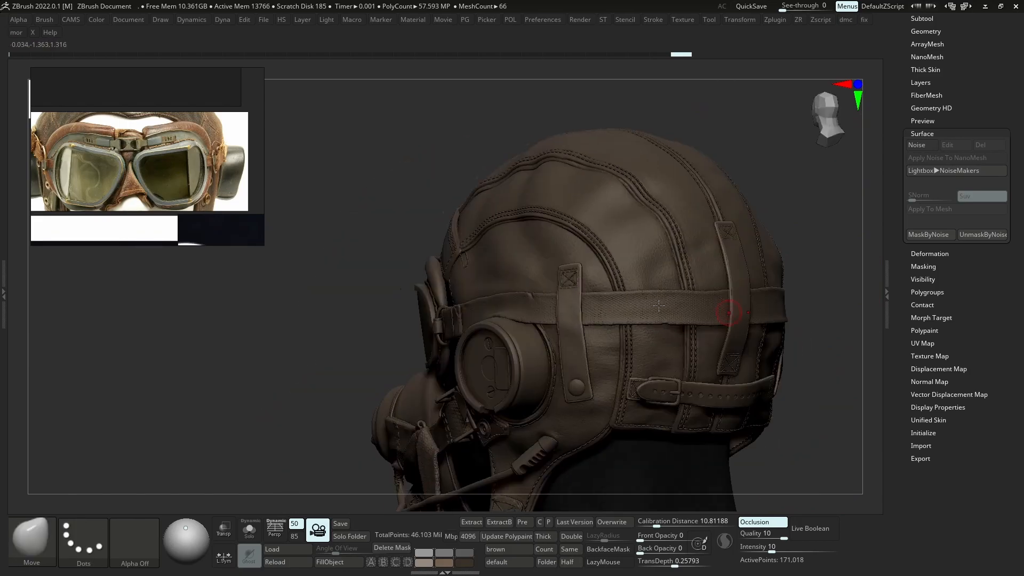
right_click_drag(583, 321, 624, 327)
right_click_drag(595, 287, 693, 248)
right_click_drag(602, 254, 701, 180, "alt")
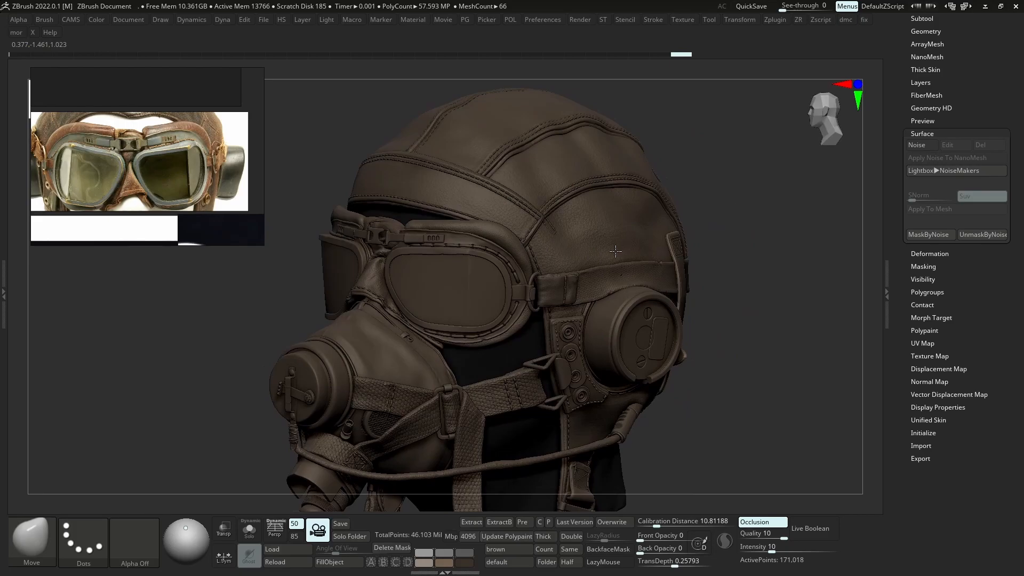
mouse_move(656, 257)
right_mouse_down()
mouse_move(740, 297)
mouse_move(662, 206)
mouse_move(684, 209)
mouse_move(692, 276)
mouse_move(665, 266)
right_mouse_up()
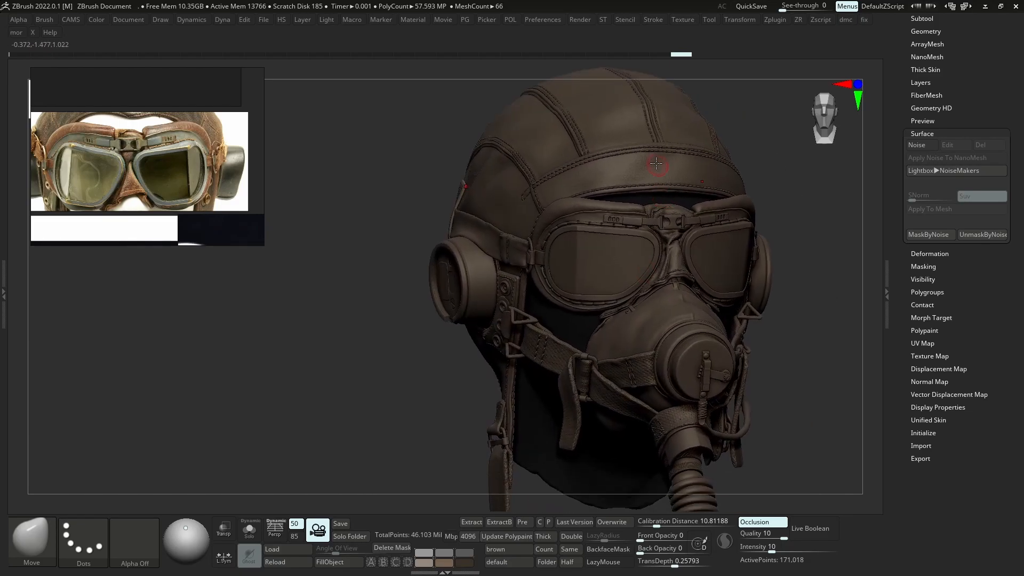
right_click_drag(658, 164, 674, 182)
key("alt+s")
key("alt+s")
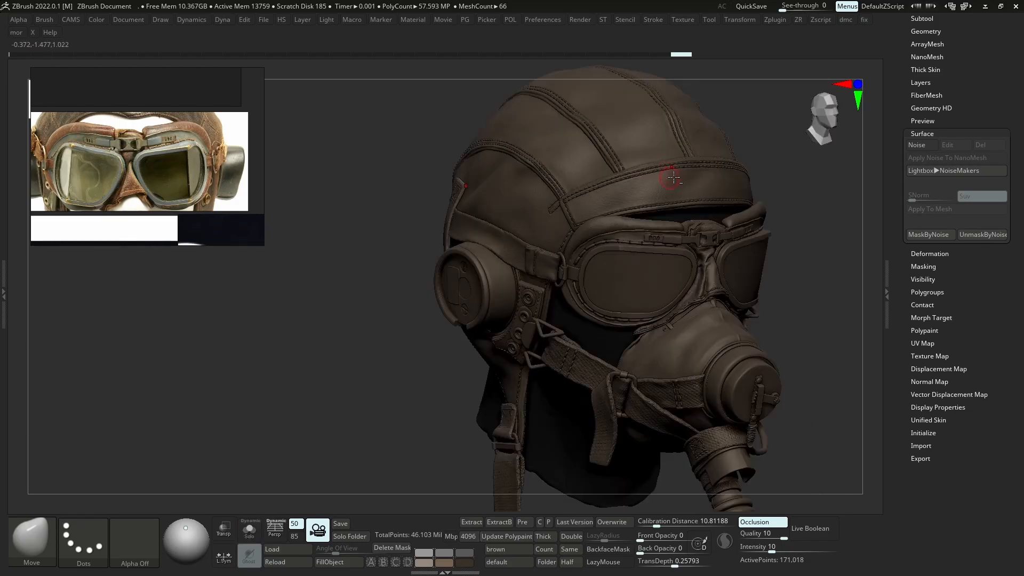
key("alt+s")
right_click_drag(656, 183, 674, 261, "ctrl")
left_click(927, 145)
right_click_drag(779, 222, 805, 176, "ctrl")
right_click_drag(805, 176, 686, 215)
key("alt+s")
right_click_drag(792, 258, 680, 236, "alt")
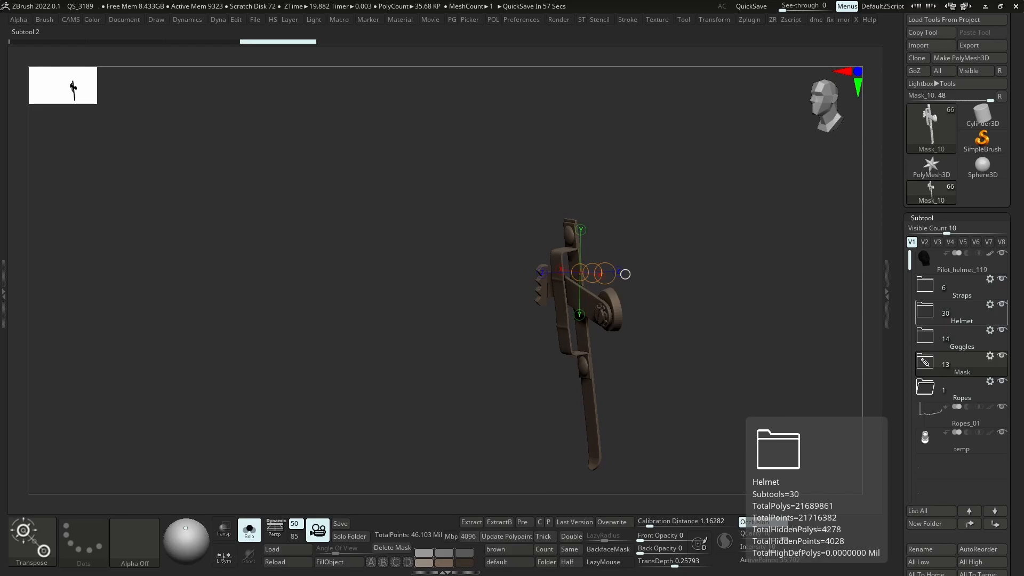
Isolate the latch on the mask's filter cap and mask parts of it with the Transpose tool
key("space")
key("alt+s")
right_click_drag(637, 366, 649, 375, "ctrl")
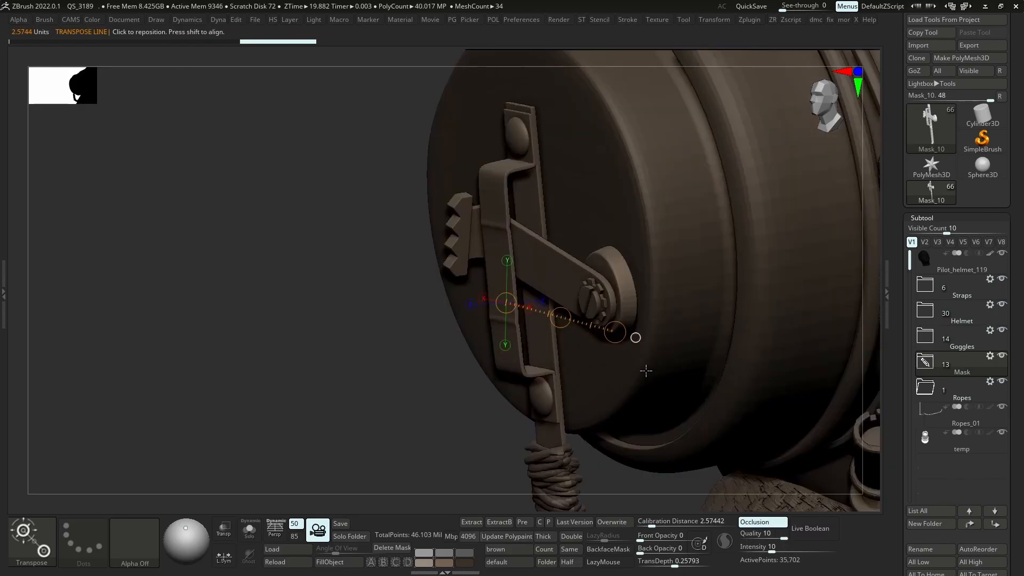
key("alt+s")
left_click(505, 210, "ctrl")
left_click_drag(569, 185, 592, 205, "ctrl")
left_click(515, 165, "ctrl")
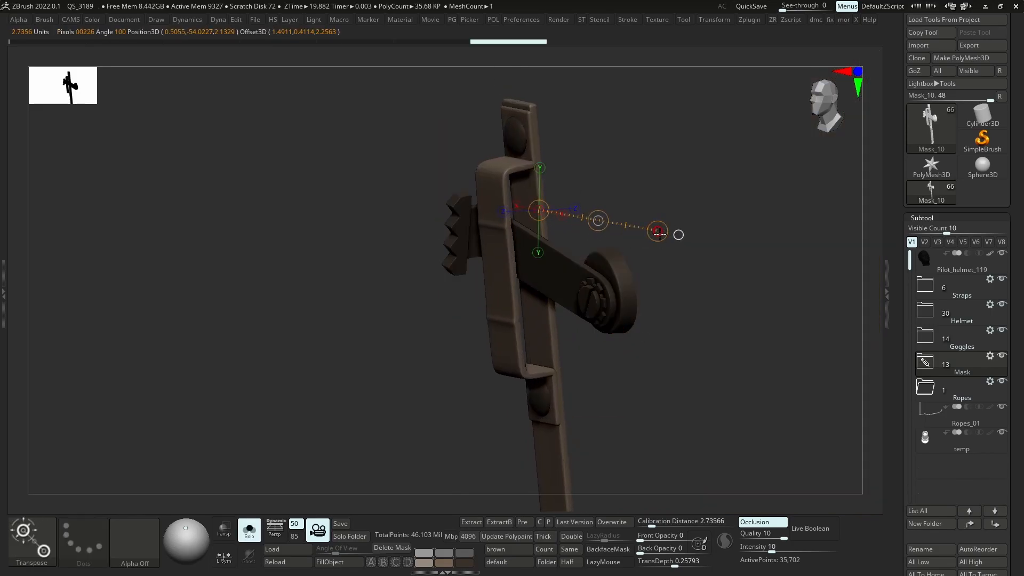
Try to shift the unmasked bracket of the latch with the Transpose line and undo the change
right_click_drag(662, 238, 635, 274, "ctrl")
key("alt+s")
right_click_drag(546, 275, 594, 354, "ctrl")
key("alt+s")
right_click_drag(576, 303, 547, 316, "ctrl")
left_click_drag(617, 325, 620, 323)
key("ctrl+z")
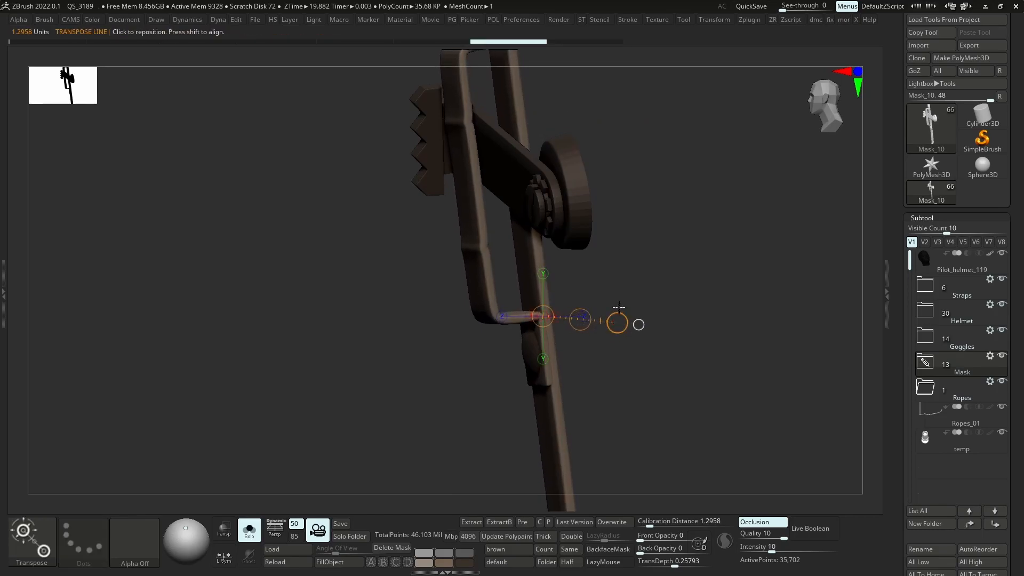
Switch to the Move brush and show the rest of the helmet around the latch again
mouse_move(651, 254)
left_mouse_down("shift")
mouse_move(601, 169)
mouse_move(542, 205)
left_mouse_up("shift")
right_click_drag(544, 258, 538, 133, "alt")
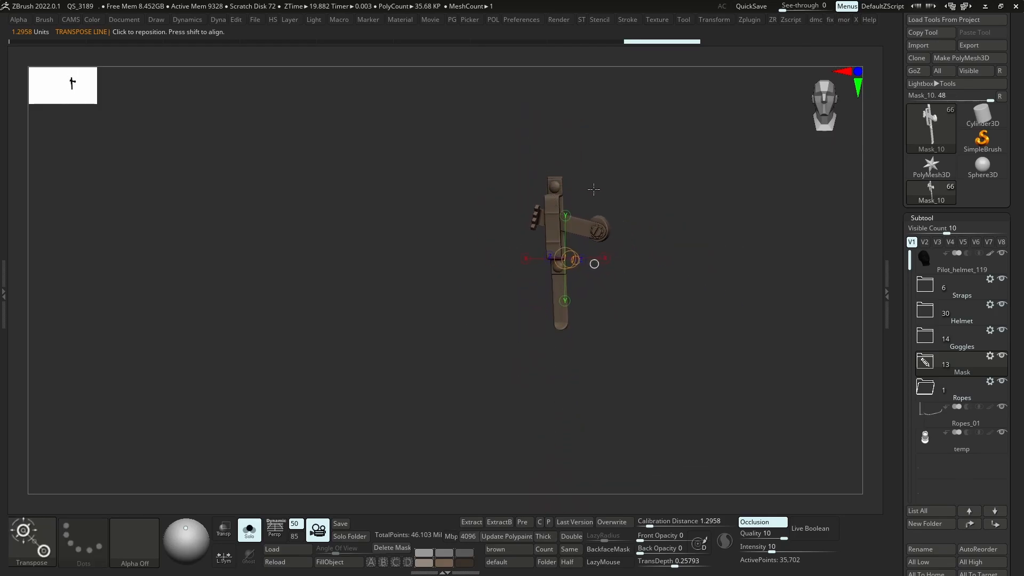
key("b")
key("m")
key("v")
key("alt+s")
mouse_move(610, 229)
right_mouse_down("ctrl")
mouse_move(606, 203)
mouse_move(624, 214)
mouse_move(616, 215)
right_mouse_up("ctrl")
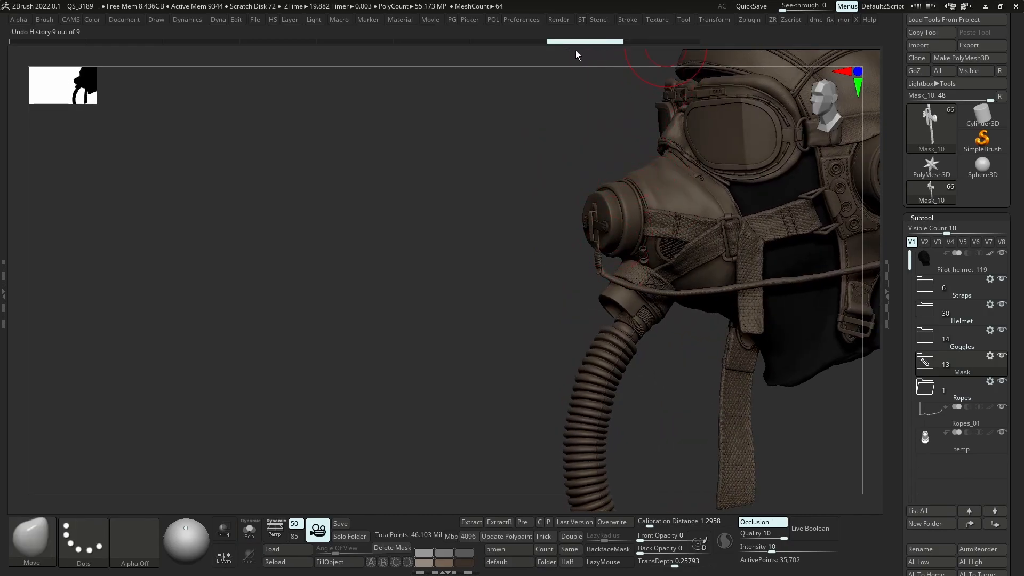
Select the mask's round filter housing and compare its shape and topology with the photo reference
right_click_drag(688, 166, 577, 307)
left_click(567, 278, "alt")
right_click_drag(635, 266, 560, 247)
right_click_drag(559, 248, 542, 267, "ctrl")
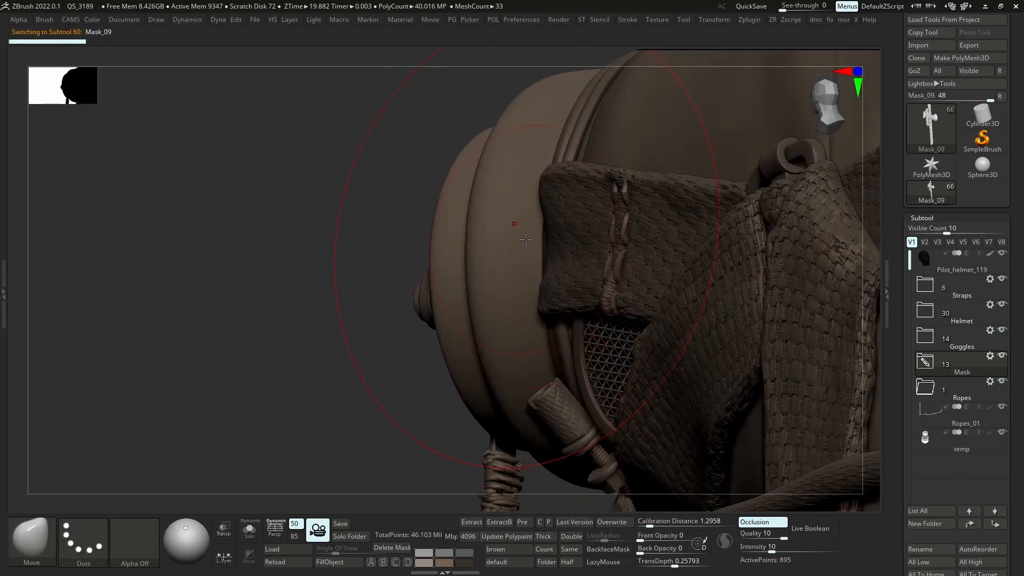
key("alt+s")
key("shift+f")
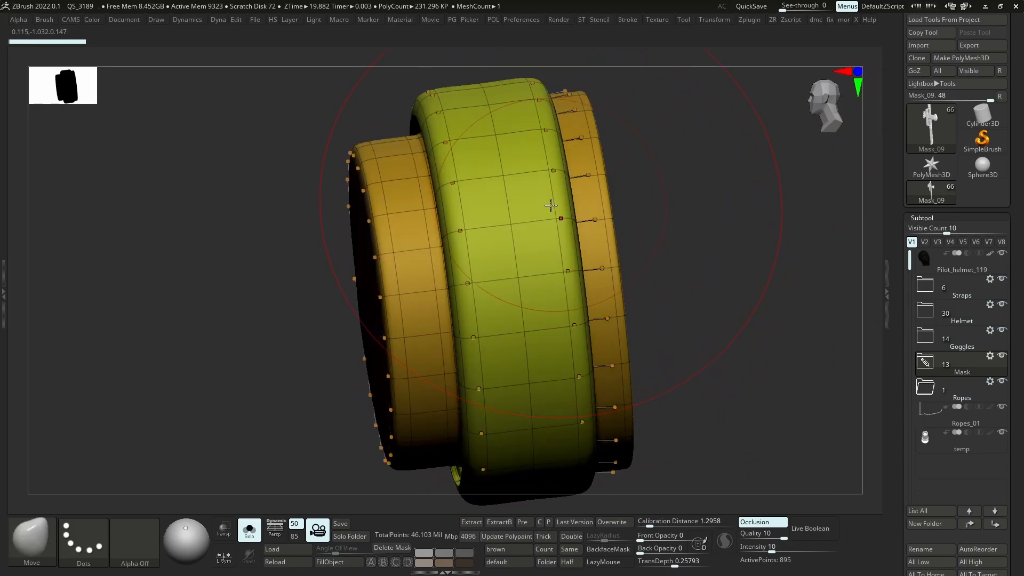
key("alt+s")
right_click_drag(613, 234, 672, 245)
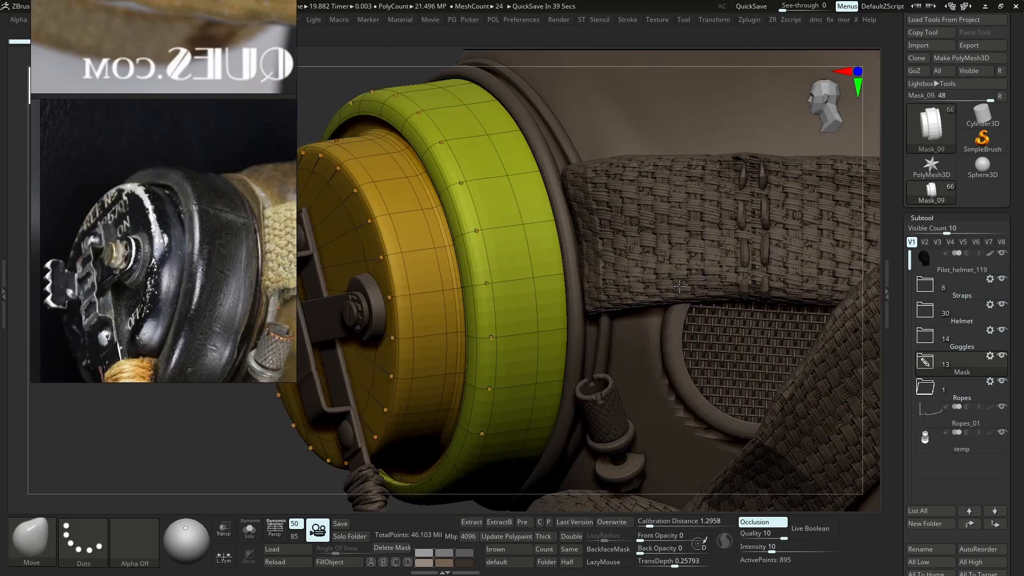
key("shift+f")
right_click_drag(452, 215, 322, 315)
key("alt+s")
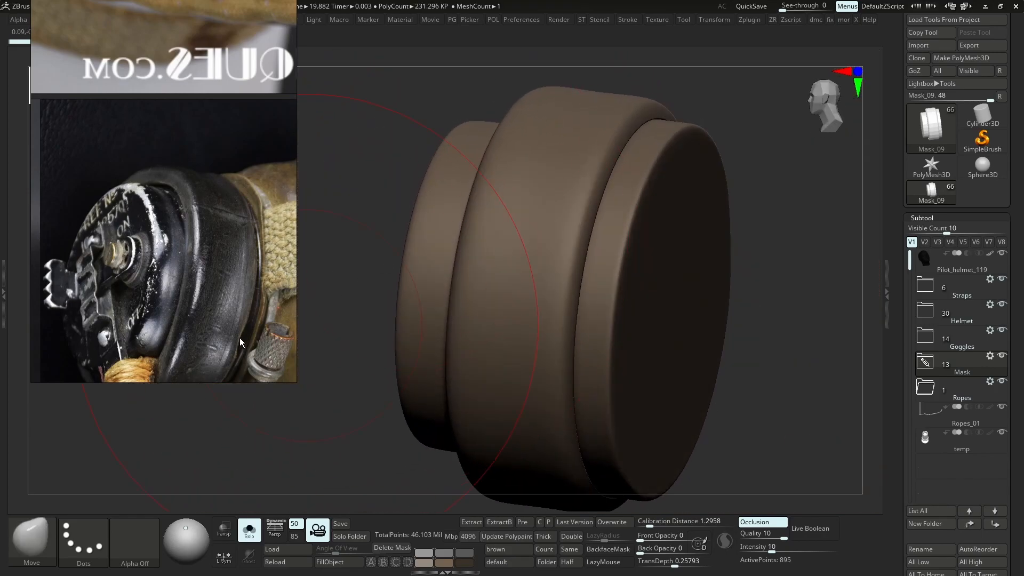
right_click_drag(552, 280, 576, 243)
Choose SelectLasso as the selection brush and auto-group the unsmoothed filter housing by topology continuity
key("shift+d")
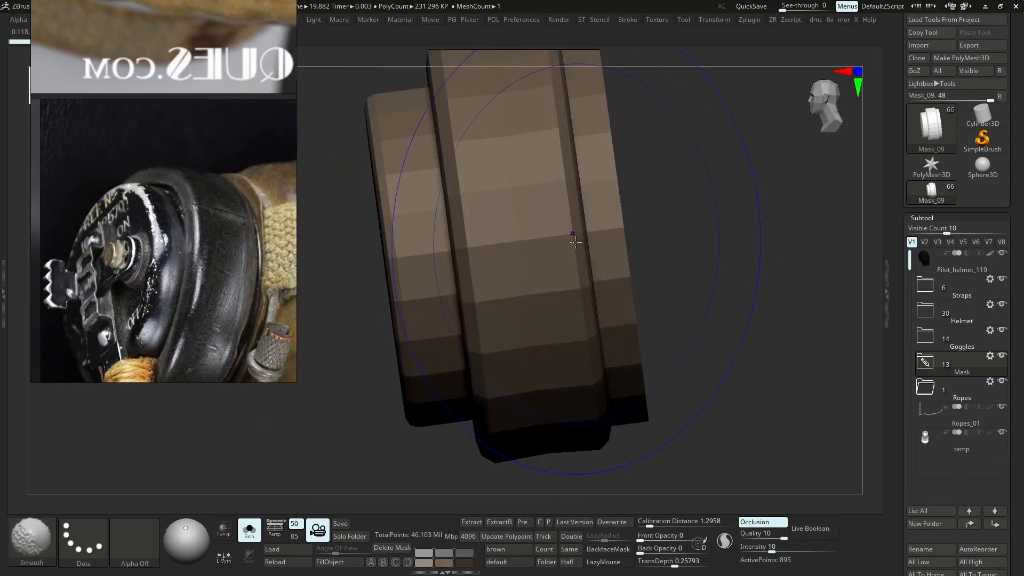
key("ctrl+shift")
left_click(46, 530)
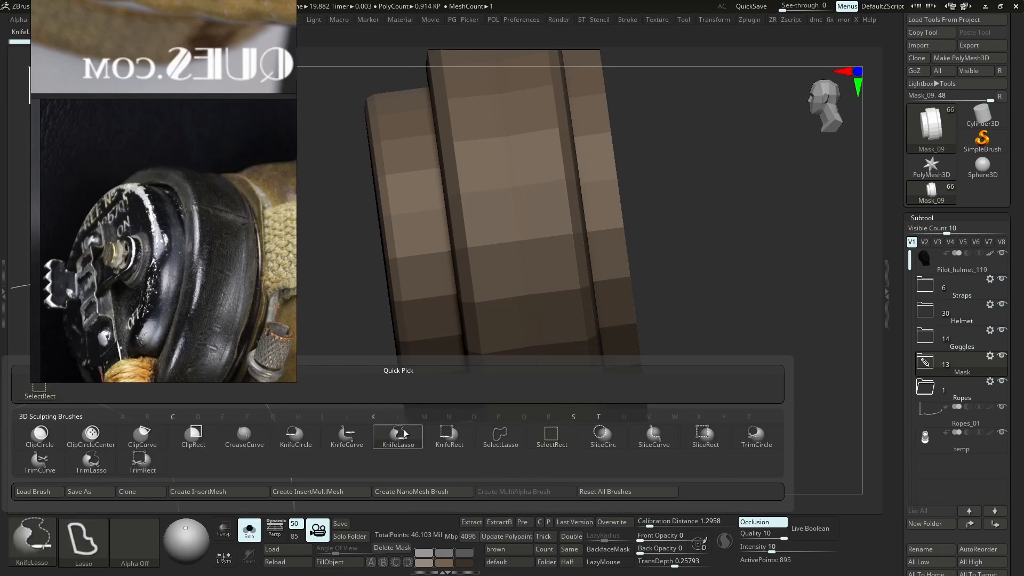
left_click(508, 440)
key("g")
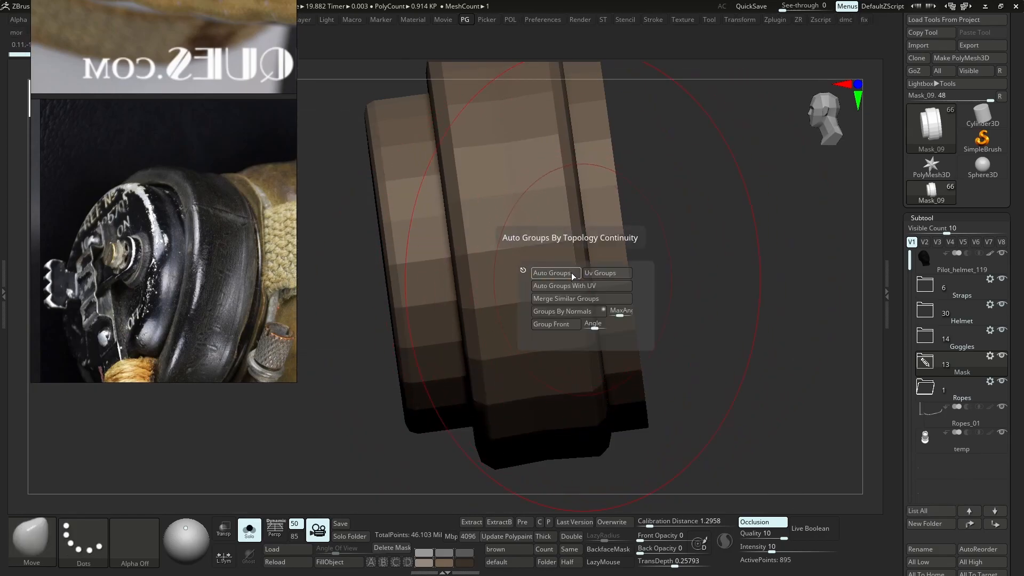
left_click(570, 272)
Split the filter housing's outer ring from the cap as a separate subtool
key("g")
key("f")
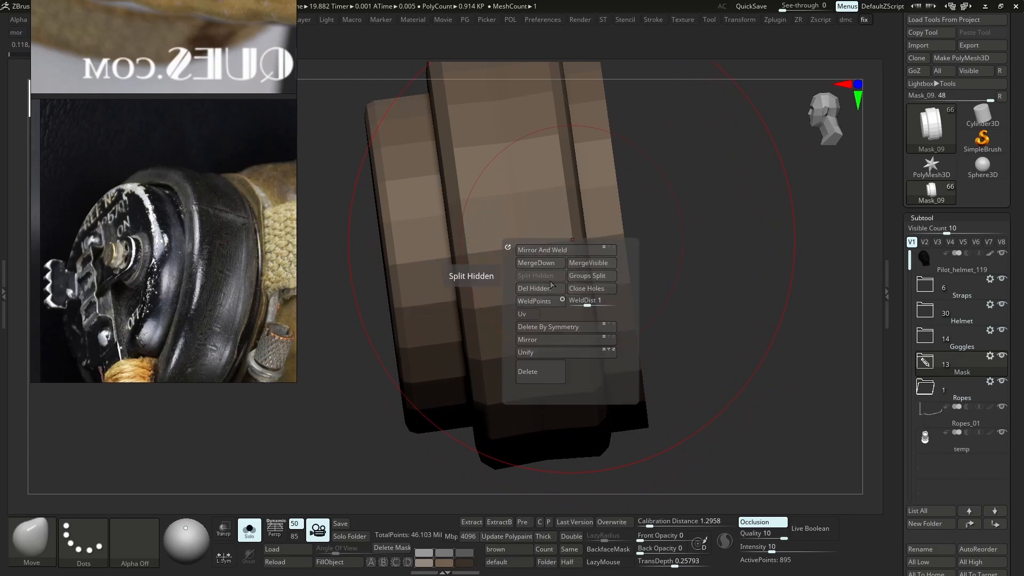
left_click(549, 287)
left_click(539, 293)
key("f")
left_click(441, 389)
left_click(403, 414)
Select the filter cap subtool Mask_09, subdivide it several times and show the whole model
right_click_drag(454, 341, 519, 305)
left_click_drag(909, 254, 910, 345)
left_click(918, 409)
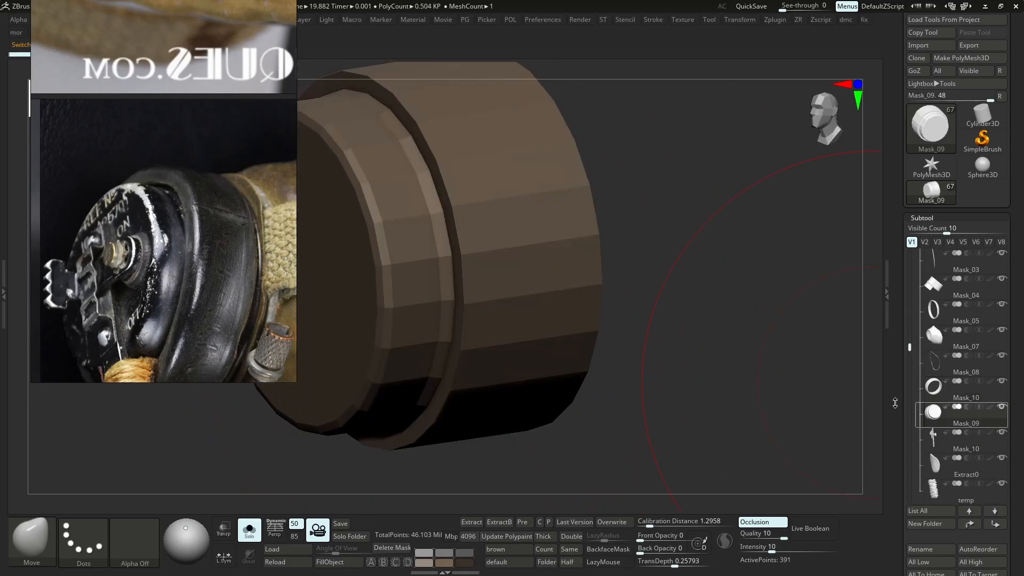
key("ctrl")
key("ctrl")
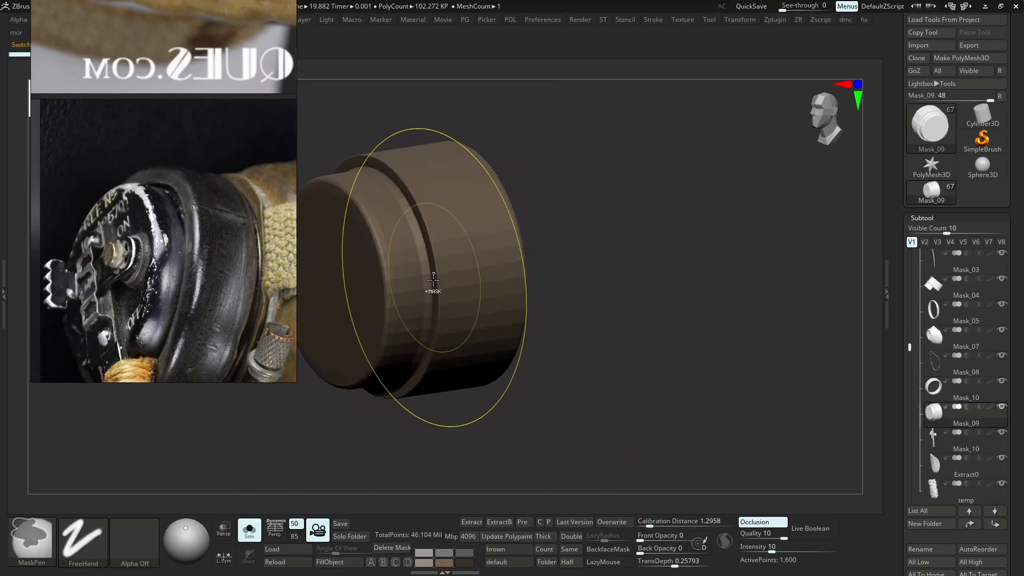
key("shift+alt+s")
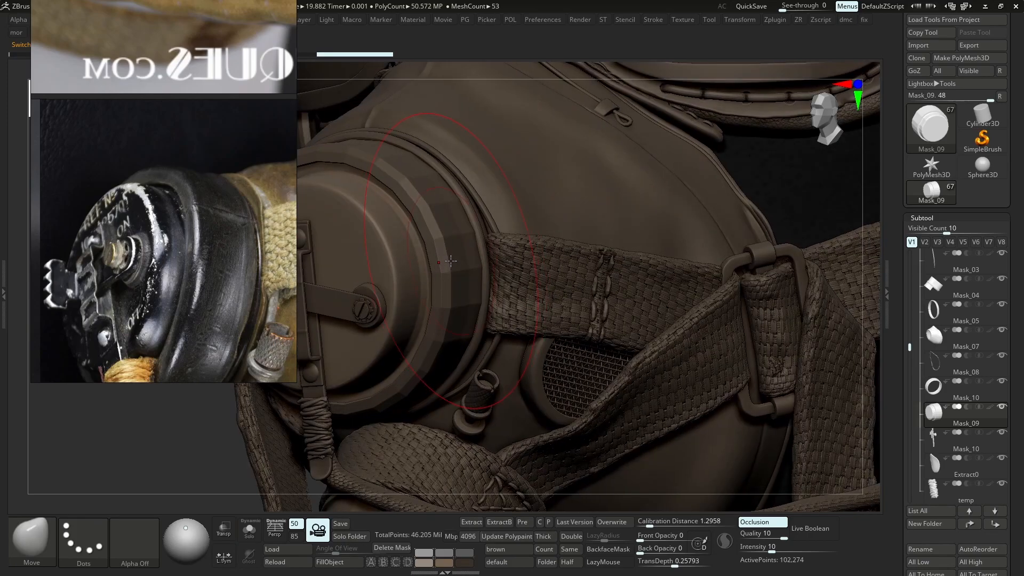
Select the filter's outer ring Mask_10, isolate it and narrow the visible polygroups
left_click(480, 250, "alt")
mouse_move(450, 257)
right_mouse_down()
mouse_move(428, 255)
mouse_move(486, 242)
mouse_move(532, 295)
mouse_move(450, 297)
right_mouse_up()
key("shift+alt+s")
key("shift+alt+s")
key("shift+d")
key("shift+alt+s")
left_click(515, 303, "ctrl+shift")
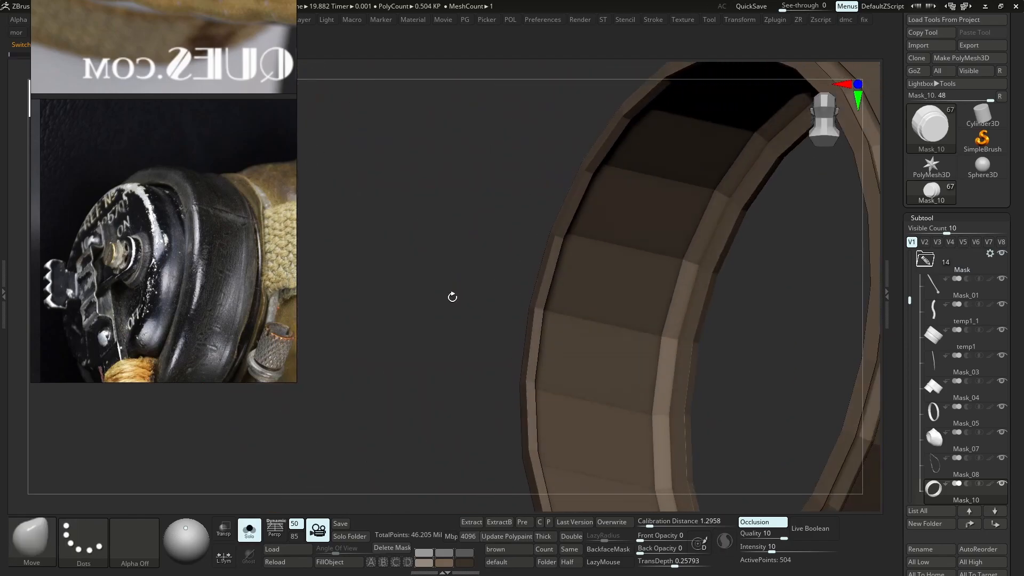
Regroup the ring's faces and assign its visible faces to new polygroups
mouse_move(542, 318)
right_mouse_down()
mouse_move(638, 323)
mouse_move(576, 324)
mouse_move(585, 300)
right_mouse_up()
left_click(553, 320, "ctrl+shift")
key("g")
left_click(463, 311)
key("shift+f")
right_click_drag(474, 309, 521, 213, "ctrl")
left_click(527, 261, "ctrl+shift")
key("ctrl+w")
key("ctrl+w")
key("ctrl+w")
Remove the unneeded faces from the ring and combine the remaining faces into a single polygroup
right_click_drag(521, 176, 520, 144, "ctrl")
right_click_drag(557, 394, 574, 281)
left_click(587, 416, "ctrl+shift")
key("ctrl+w")
key("2")
left_click(545, 367)
key("ctrl+w")
left_click(584, 304, "ctrl+shift")
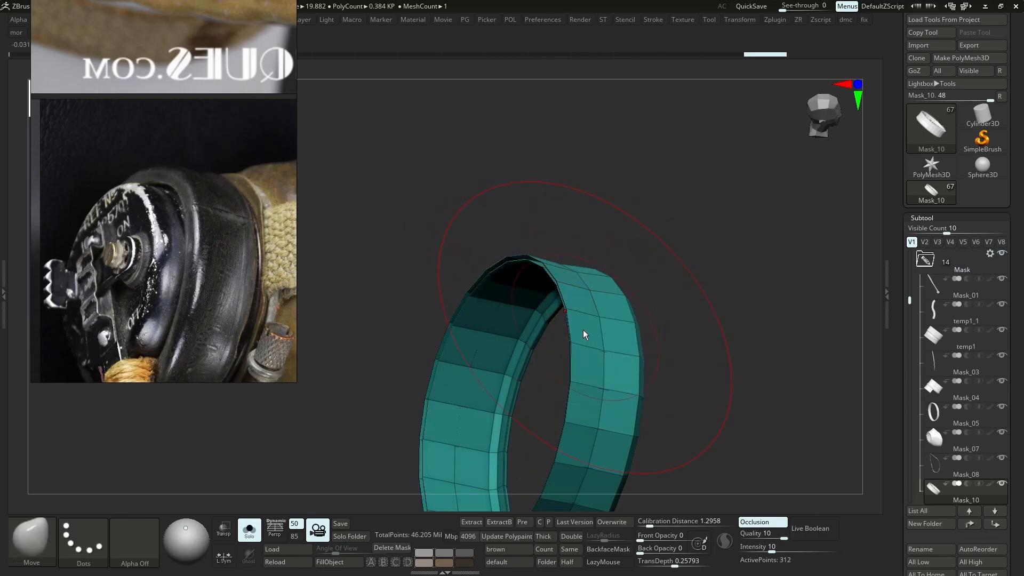
key("2")
left_click(562, 367)
right_click_drag(562, 358, 573, 325)
right_click_drag(573, 325, 581, 347, "ctrl")
key("2")
left_click(591, 314)
key("ctrl+z")
Hide the ring's wireframe and check its form with the smooth subdivision preview
mouse_move(590, 290)
right_mouse_down()
mouse_move(446, 286)
mouse_move(582, 308)
right_mouse_up()
key("shift+f")
key("shift+s")
key("d")
key("shift+d")
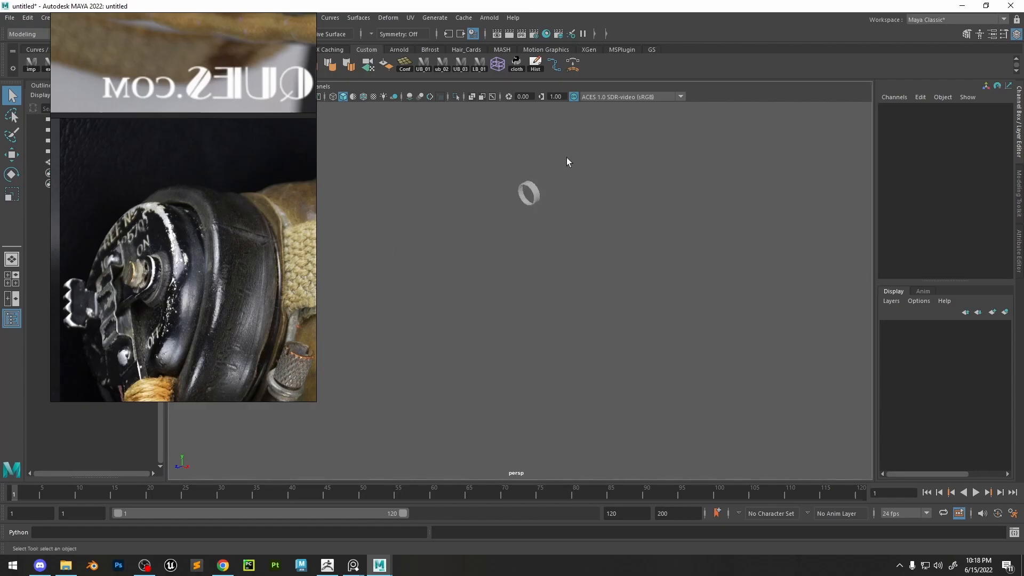
Switch to Maya, bridge the ring's open border edges and send the mesh back to ZBrush as temp.obj
scroll(436, 315, "up", 5)
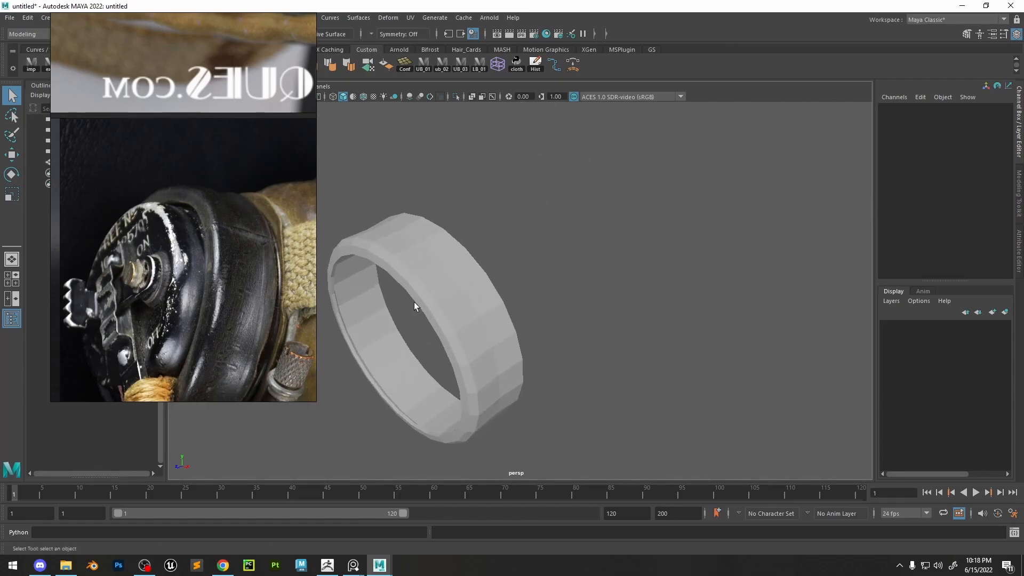
left_click(413, 302)
left_click_drag(406, 300, 418, 304, "alt")
middle_click_drag(418, 304, 607, 320, "alt")
right_click_drag(518, 197, 517, 153)
scroll(528, 183, "up", 2)
middle_click_drag(528, 183, 469, 285, "alt")
left_click_drag(470, 286, 499, 282, "alt")
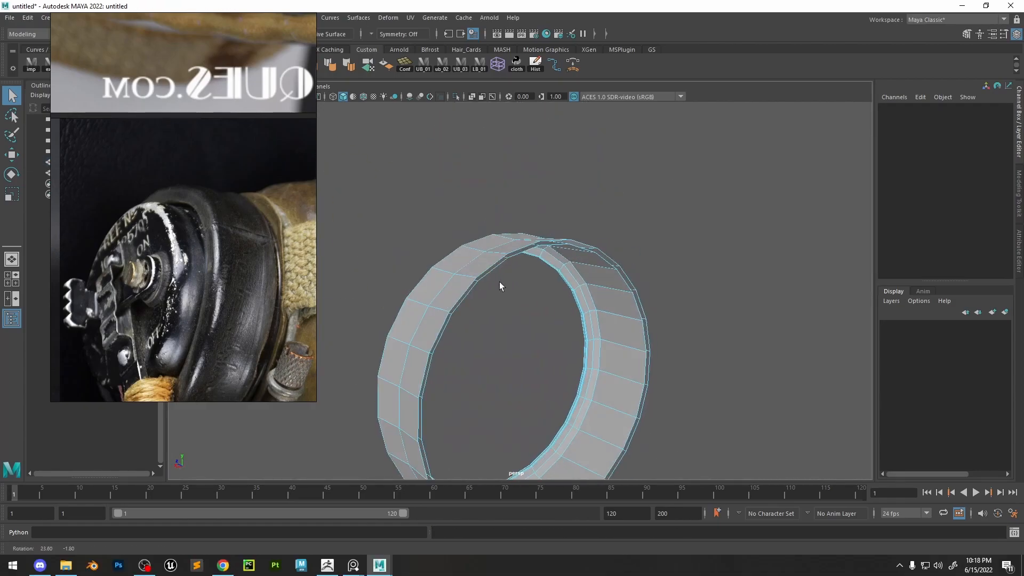
right_click_drag(489, 277, 493, 395, "shift")
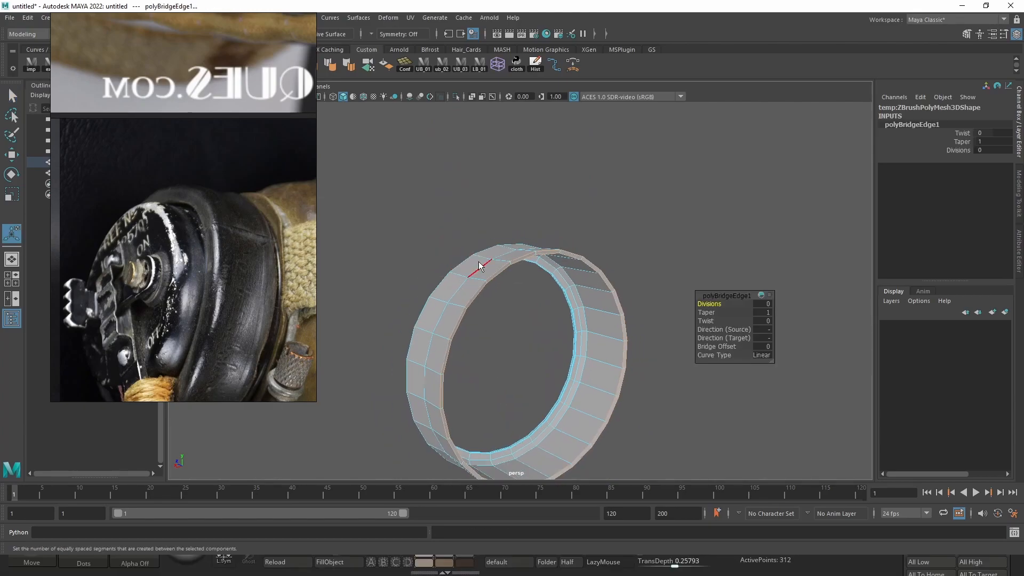
right_click_drag(479, 261, 635, 158)
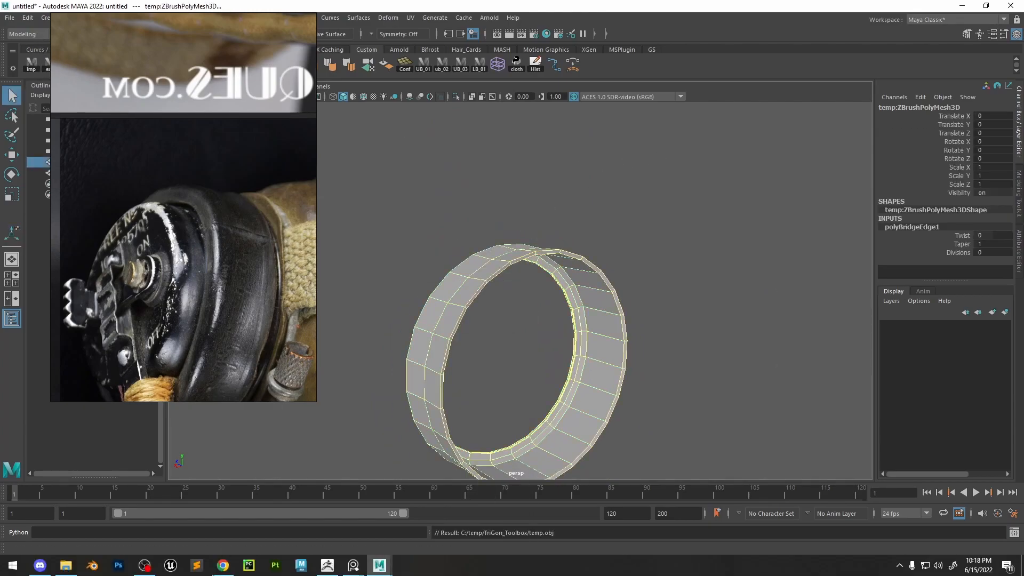
left_click(327, 565)
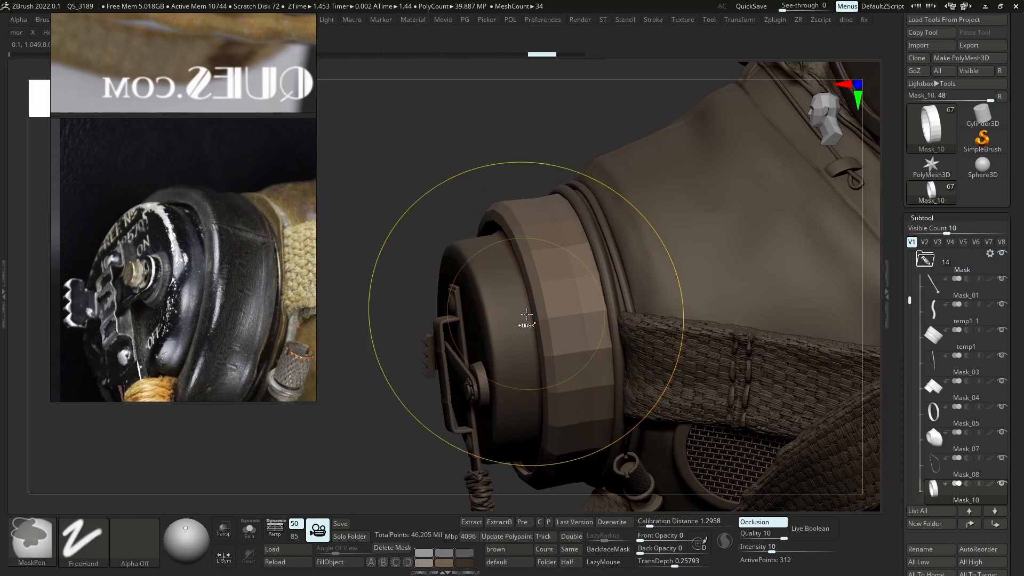
Examine the ring's wireframe against a close-up of the filter housing in the photo reference
right_click_drag(626, 226, 533, 304, "ctrl")
key("shift+f")
right_click_drag(631, 312, 592, 249)
scroll(269, 227, "up", 3)
scroll(273, 249, "up", 2)
scroll(257, 275, "down", 3)
scroll(253, 344, "down", 3)
middle_click_drag(251, 341, 255, 272)
scroll(255, 263, "down", 1)
scroll(255, 261, "up", 4)
right_click_drag(517, 209, 488, 205)
scroll(238, 139, "down", 3)
scroll(240, 137, "up", 4)
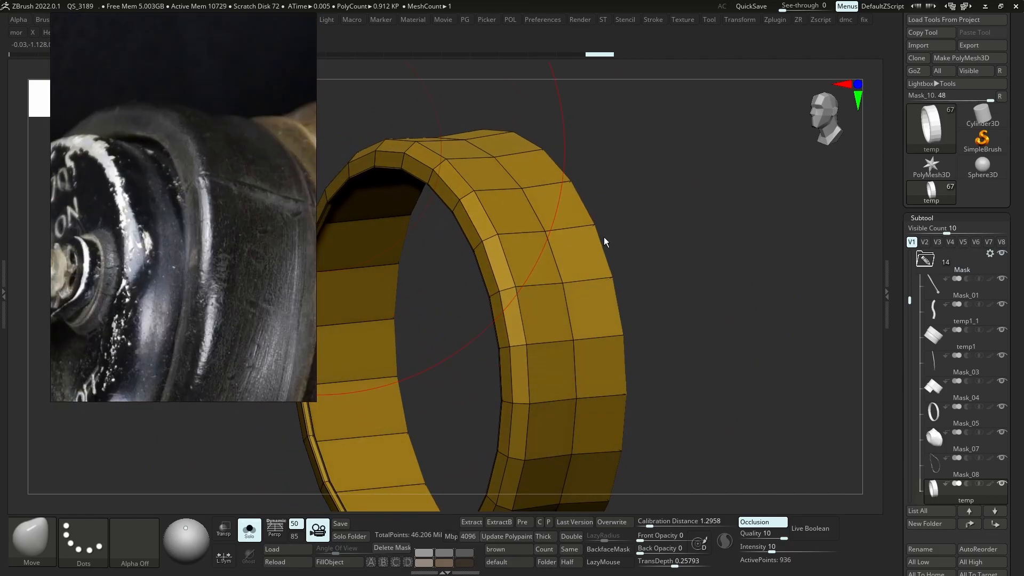
right_click_drag(603, 237, 581, 233)
Switch back to Maya and select an edge loop near the ring's rim with the Move tool ready
left_click(986, 6)
left_click_drag(528, 274, 496, 267, "alt")
left_click(357, 153)
left_click(586, 261)
key("ctrl+z")
key("ctrl+z")
left_click(445, 231)
right_click_drag(445, 231, 445, 197)
left_click_drag(445, 213, 475, 210, "alt")
double_click(476, 210)
key("w")
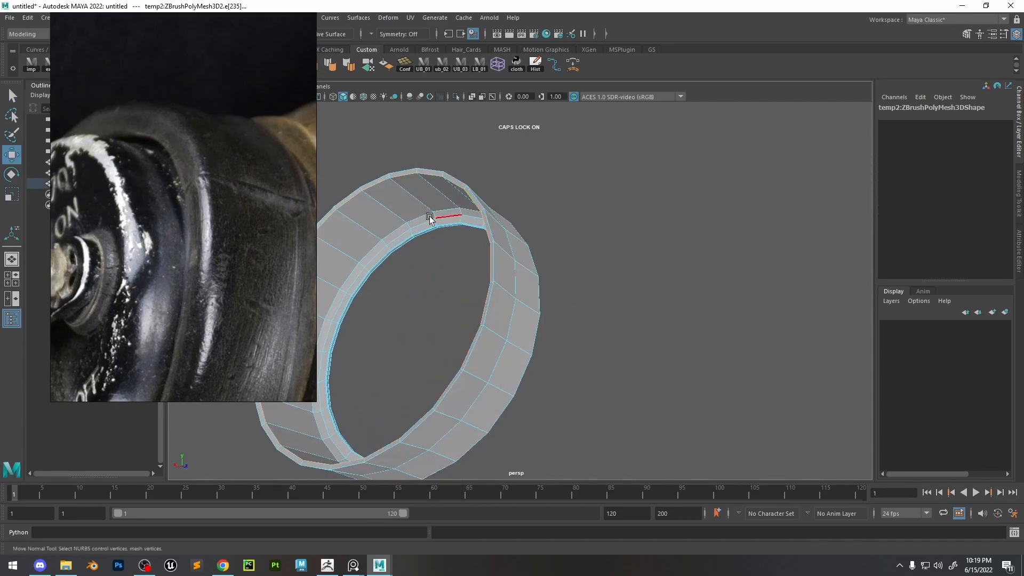
Move the photo reference clear of the mesh and insert an edge loop around the ring with Multi-Cut
left_click_drag(223, 111, 793, 171)
left_click(356, 229, "ctrl")
left_click_drag(356, 229, 447, 233, "alt")
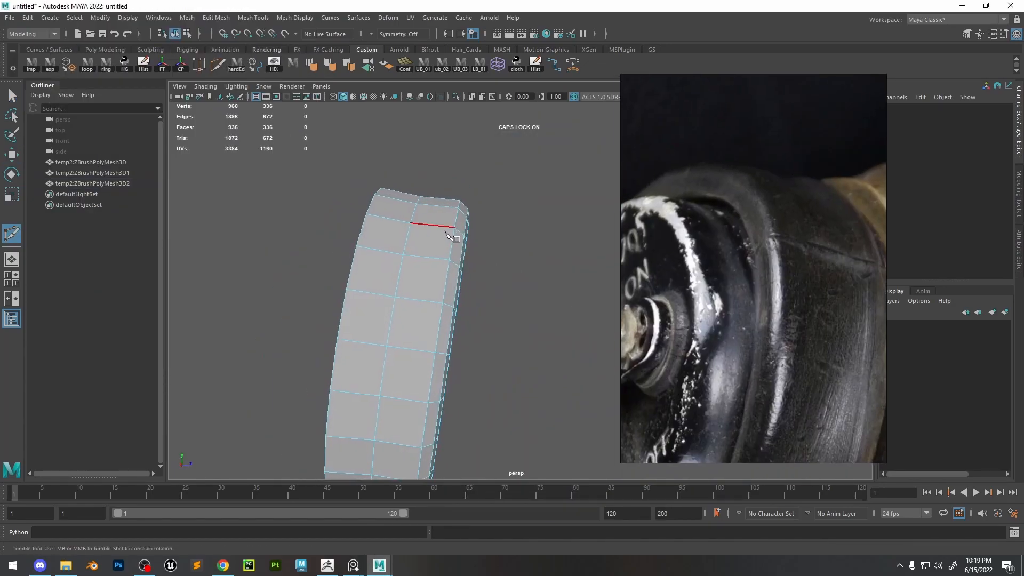
Add edge loops along both bands of the ring and raise the two new loops along their normals to round the profile
key("w")
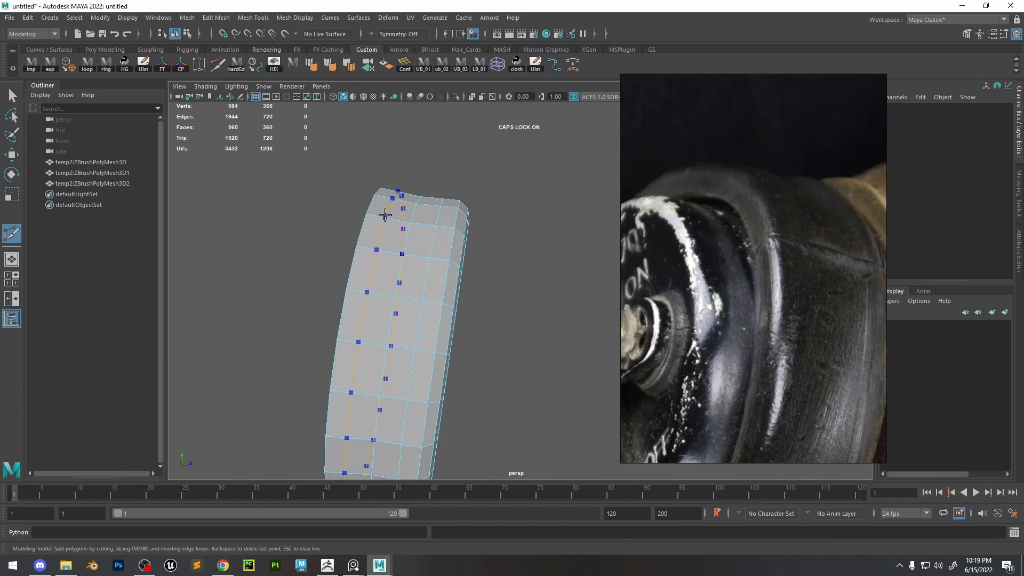
double_click(462, 216)
right_click_drag(372, 225, 414, 213, "ctrl")
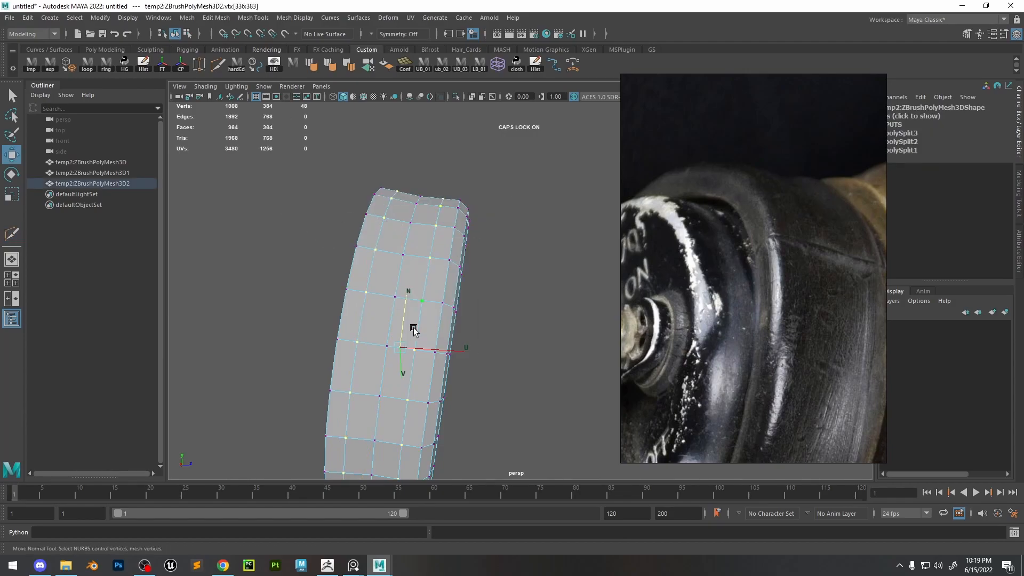
left_click_drag(401, 313, 421, 301, "alt")
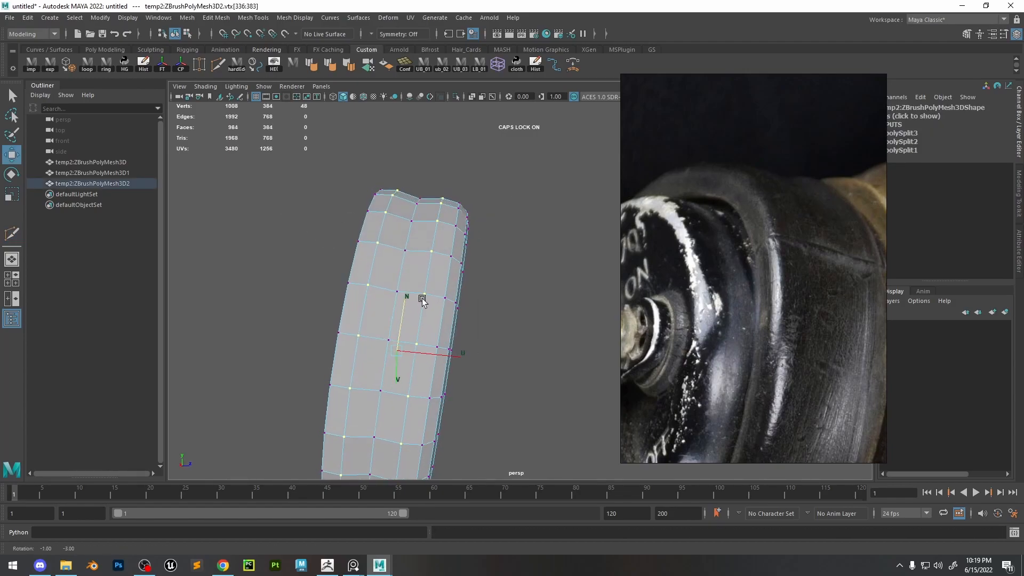
left_click_drag(468, 274, 427, 251, "alt")
Insert another edge loop near the ring's rim and scale the rim's vertex loop to adjust the profile
left_click(377, 234, "ctrl")
key("w")
double_click(369, 242)
left_click_drag(408, 302, 425, 308, "alt")
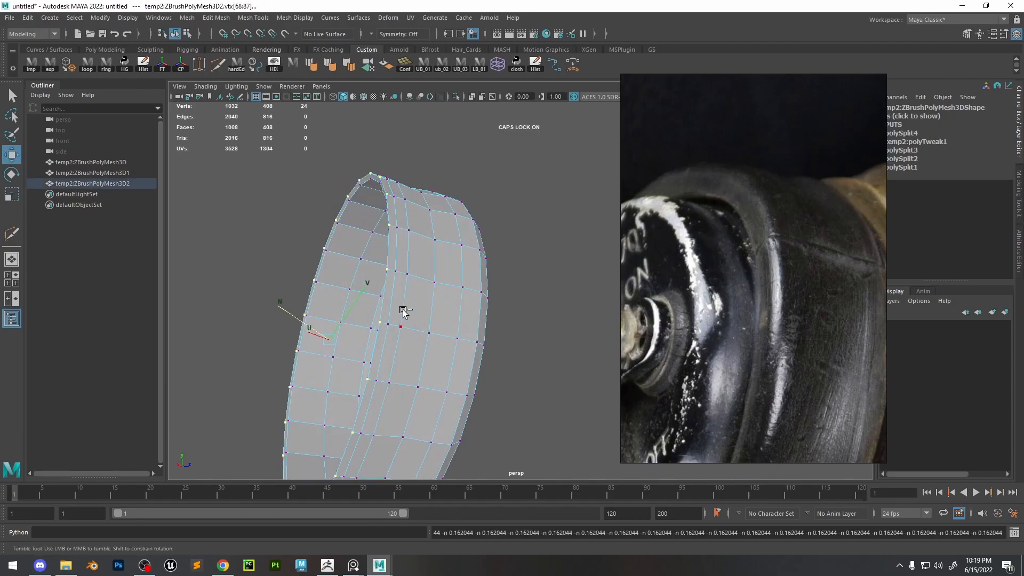
key("r")
left_click_drag(368, 324, 383, 392)
Delete the two leftover meshes, ZBrushPolyMesh3D and ZBrushPolyMesh3D1, from the scene
left_click_drag(320, 337, 403, 360, "alt")
left_click_drag(282, 276, 279, 273)
left_click_drag(83, 176, 83, 164)
key("Delete")
Check the ring's smoothed preview and bevel one edge loop running across its width with a fraction of 0.1
left_click(507, 268)
left_click_drag(610, 297, 426, 272, "alt")
left_click(414, 272)
key("3")
left_click(419, 240)
key("1")
right_click_drag(427, 272, 527, 277, "alt")
key("ctrl+b")
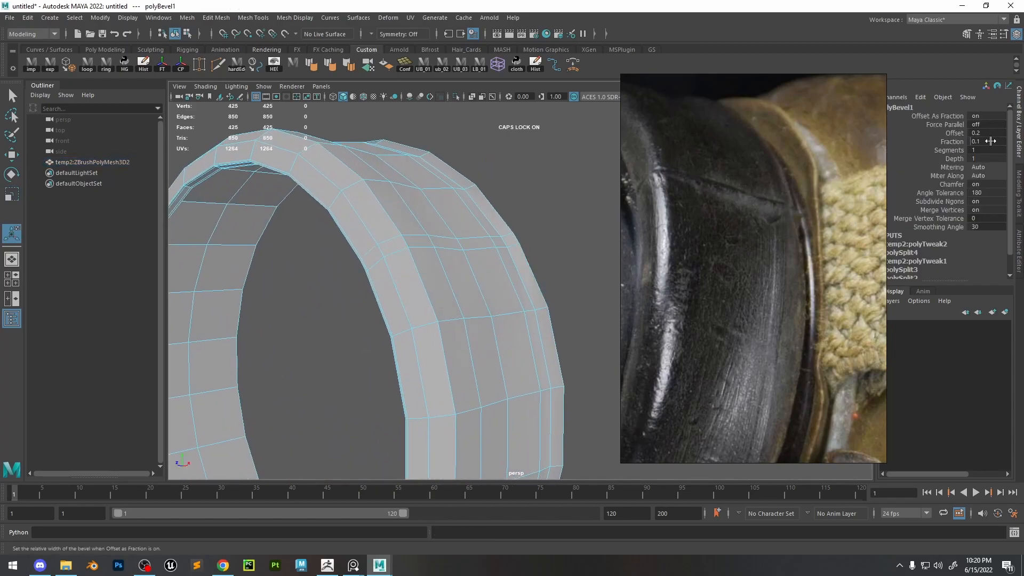
right_click_drag(546, 177, 570, 171, "alt")
double_click(993, 144)
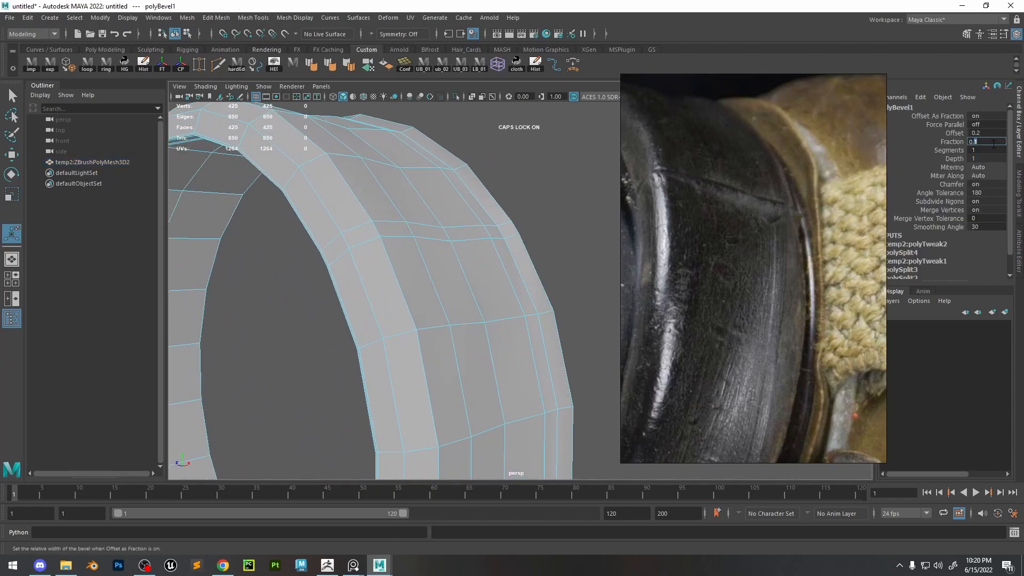
Connect a centre loop through the bevelled strip, sink it along normals as a seam groove and add supporting loops on both sides
left_click_drag(434, 257, 442, 249, "alt")
left_click(435, 232)
right_click_drag(442, 249, 446, 385, "alt")
right_click(423, 231, "ctrl")
left_click(365, 230)
key("w")
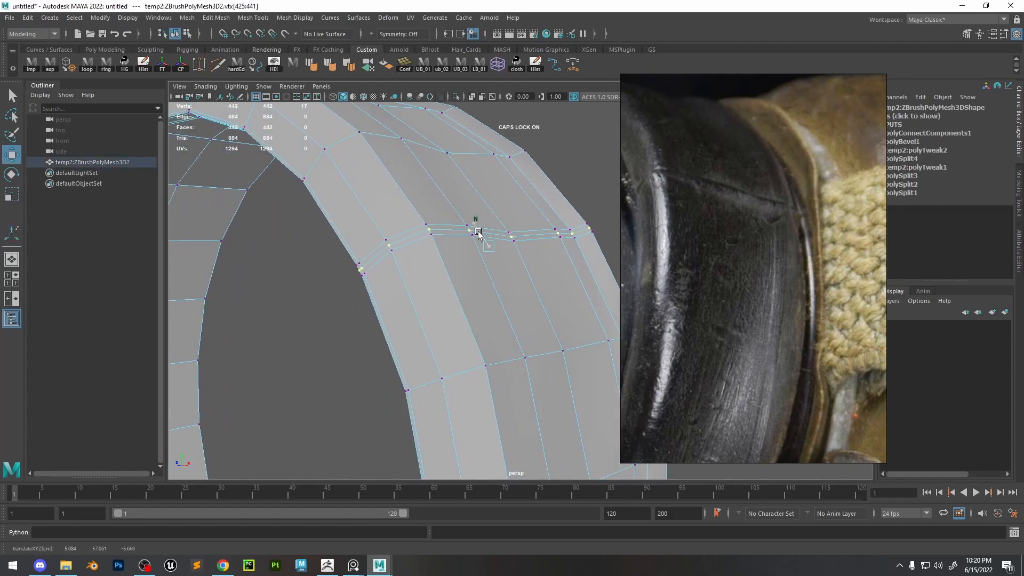
key("Return")
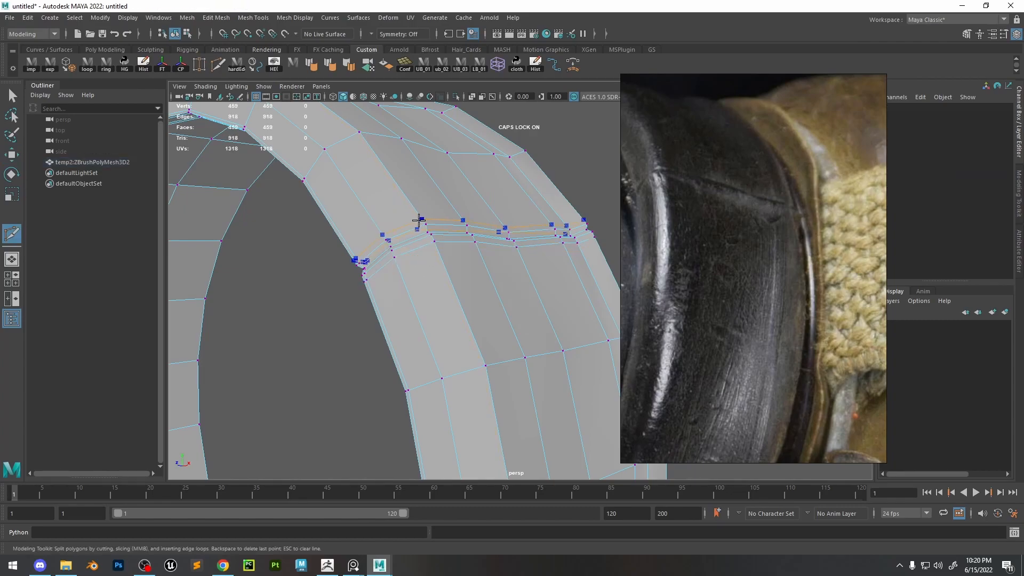
key("w")
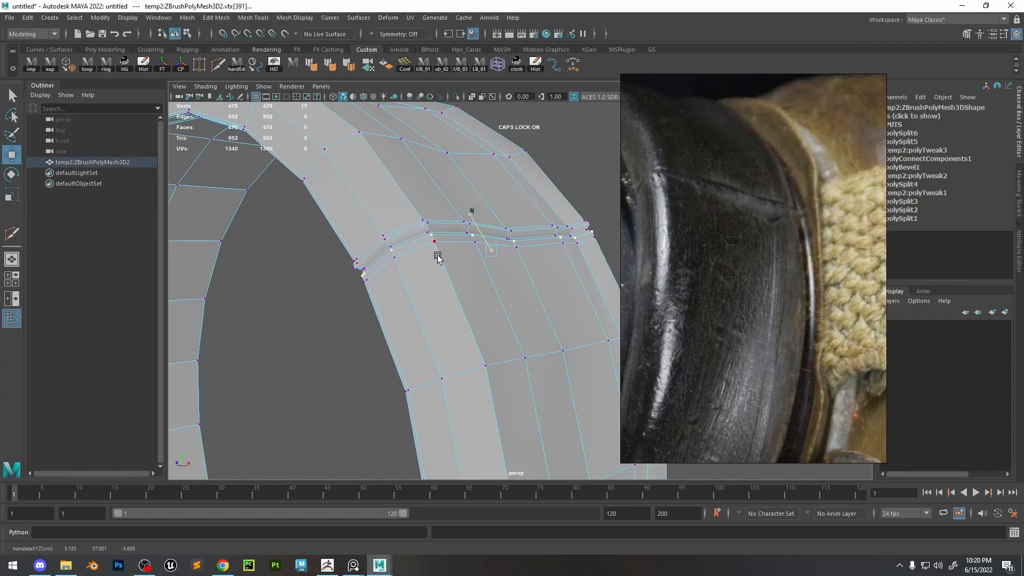
Examine the seam groove on the ring from several angles in smoothed preview and in cage view
mouse_move(470, 193)
right_mouse_down("alt")
mouse_move(432, 196)
mouse_move(475, 176)
right_mouse_up("alt")
key("3")
right_click_drag(478, 226, 438, 229, "alt")
left_click(517, 194)
right_click_drag(517, 194, 475, 200, "alt")
left_click_drag(554, 143, 347, 214, "alt")
left_click(585, 305)
key("1")
scroll(489, 279, "up", 5)
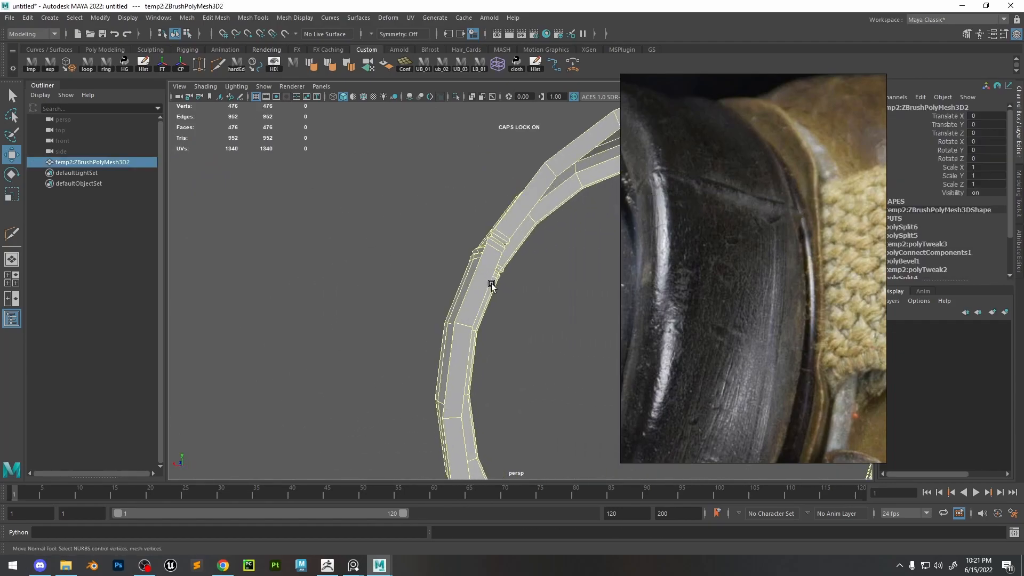
Bevel the ring's rim edges with a fraction of 0.9 and 2 segments, and preview the mesh smoothed
right_click_drag(411, 258, 425, 241)
left_click_drag(401, 240, 485, 262, "alt")
right_click_drag(519, 265, 550, 268, "shift")
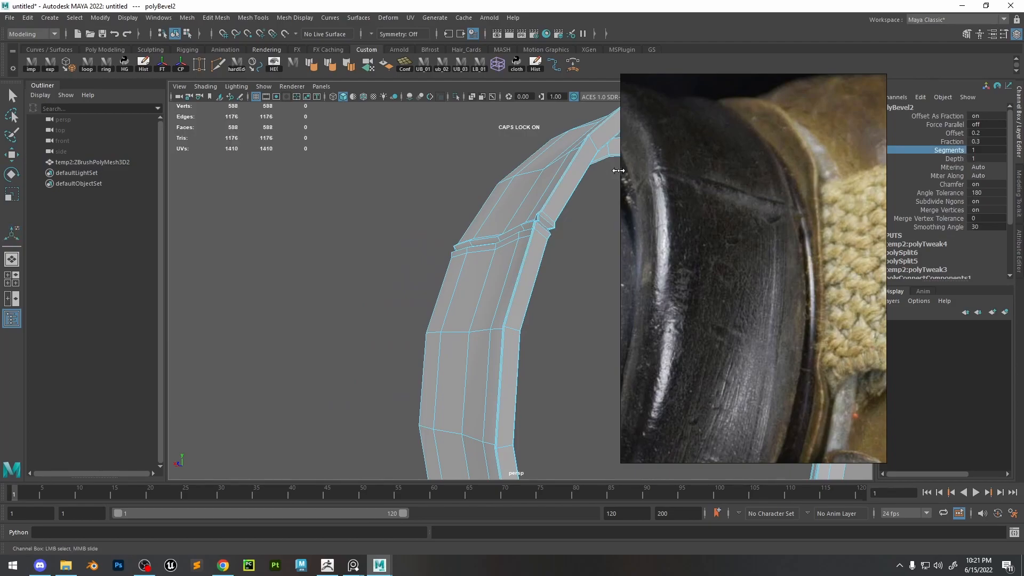
middle_click_drag(544, 176, 554, 175)
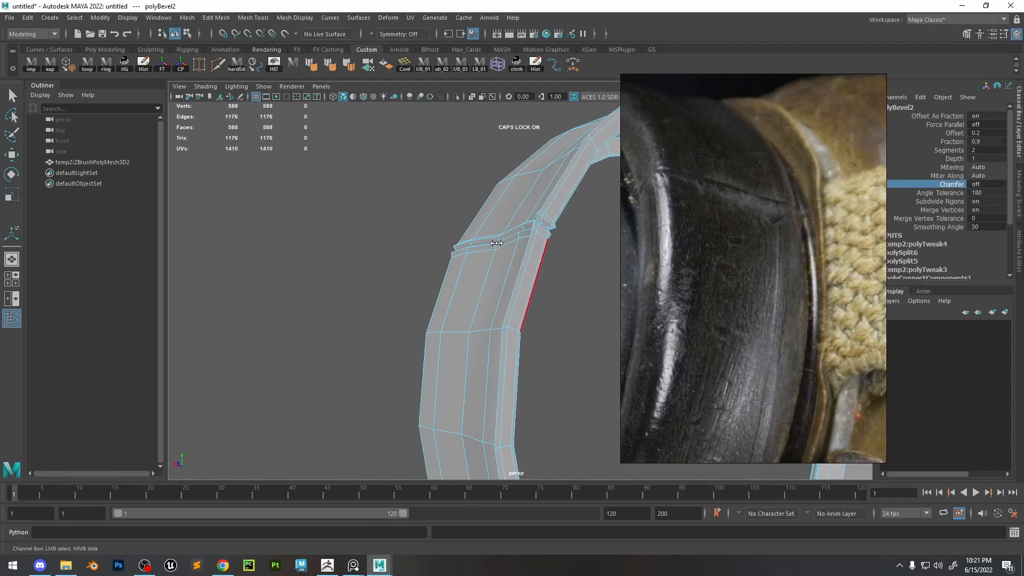
key("3")
scroll(507, 230, "up", 5)
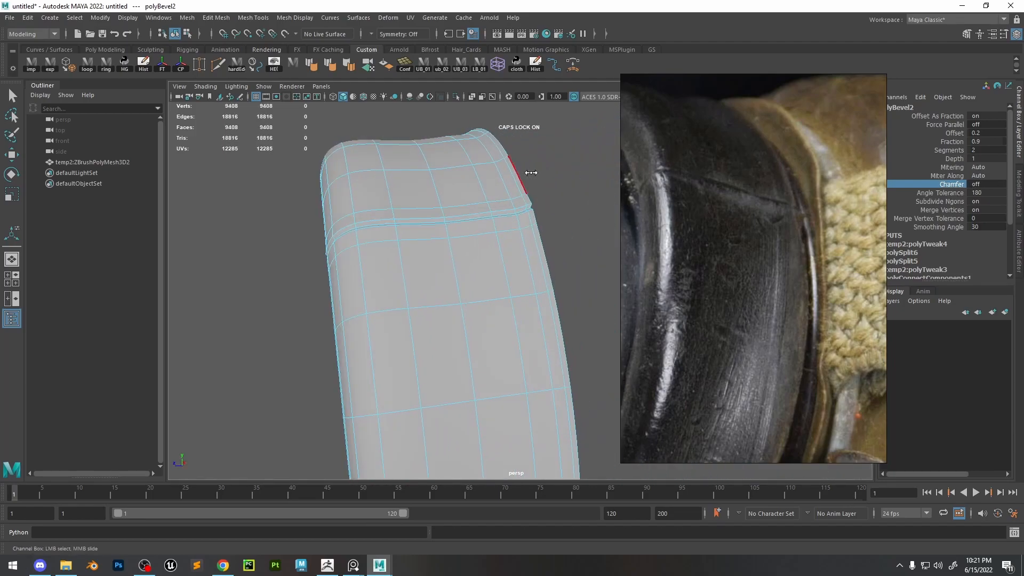
Export the ring as temp.OBJ and switch to ZBrush to replace the old ring with it
key("F8")
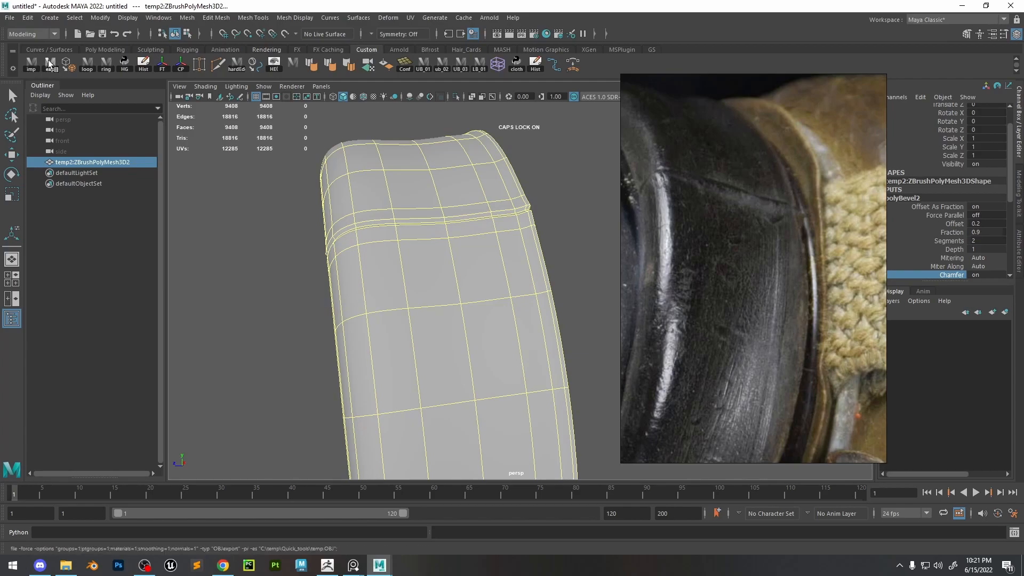
left_click(327, 566)
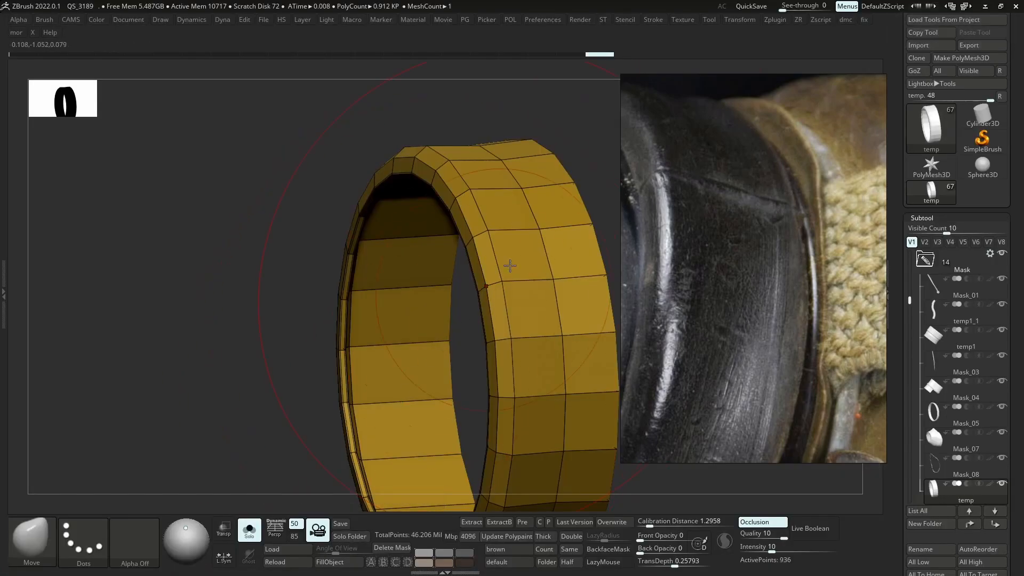
key("shift+f")
key("d")
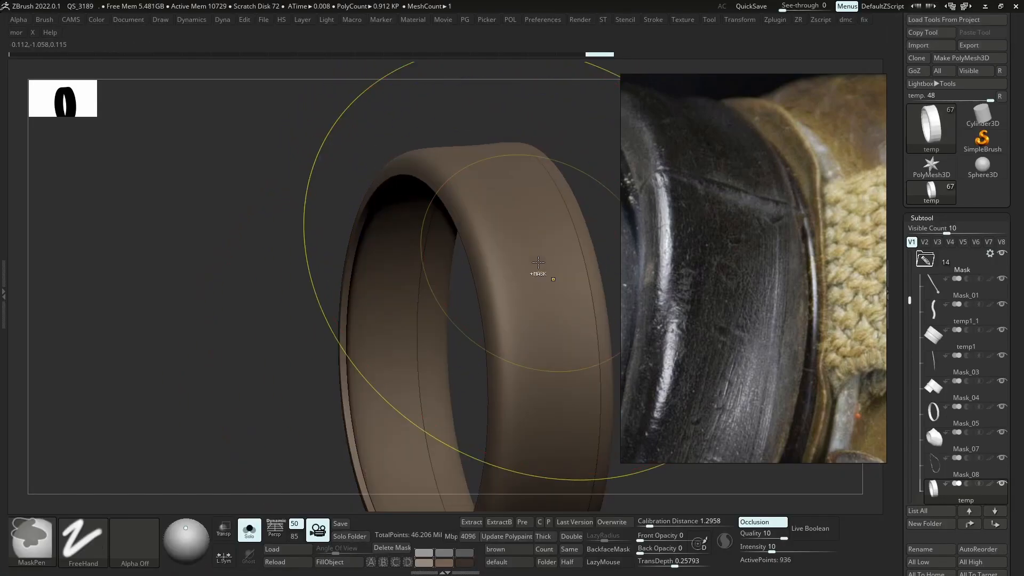
key("ctrl+z")
Inspect the imported ring from several angles, both smoothed and as a low-poly wireframe, in isolation and against the mask
mouse_move(507, 256)
right_mouse_down("ctrl")
mouse_move(536, 206)
mouse_move(517, 198)
right_mouse_up("ctrl")
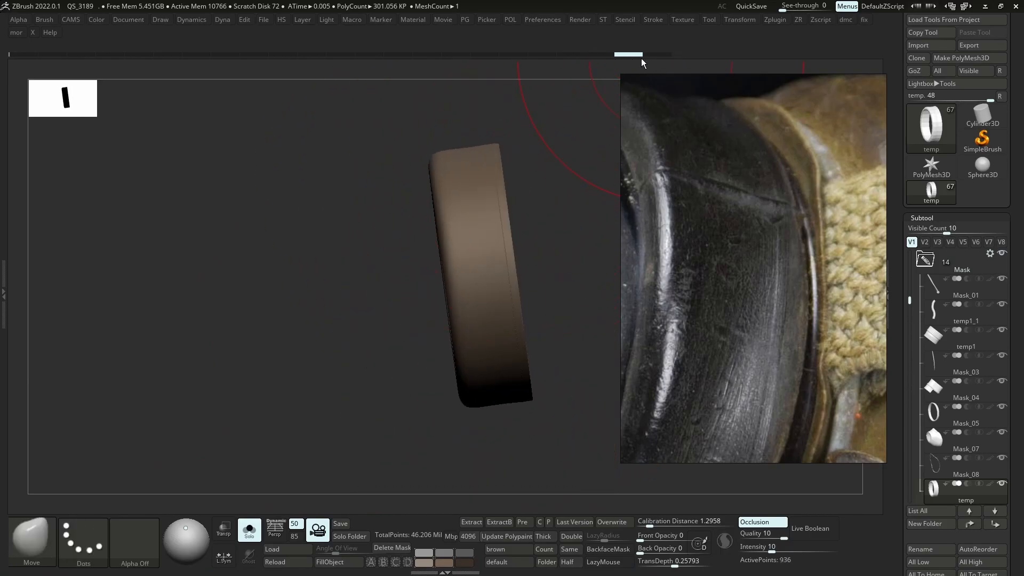
right_click_drag(395, 238, 475, 250)
key("alt+shift+s")
right_click_drag(476, 290, 516, 405, "ctrl")
right_click_drag(469, 271, 522, 279)
mouse_move(481, 214)
right_mouse_down("ctrl")
mouse_move(439, 256)
mouse_move(517, 308)
mouse_move(516, 278)
right_mouse_up("ctrl")
key("alt+shift+s")
key("alt+shift+s")
key("s")
left_click_drag(515, 278, 507, 277)
key("shift+d")
key("shift+f")
right_click_drag(505, 279, 507, 224, "ctrl")
key("alt+shift+s")
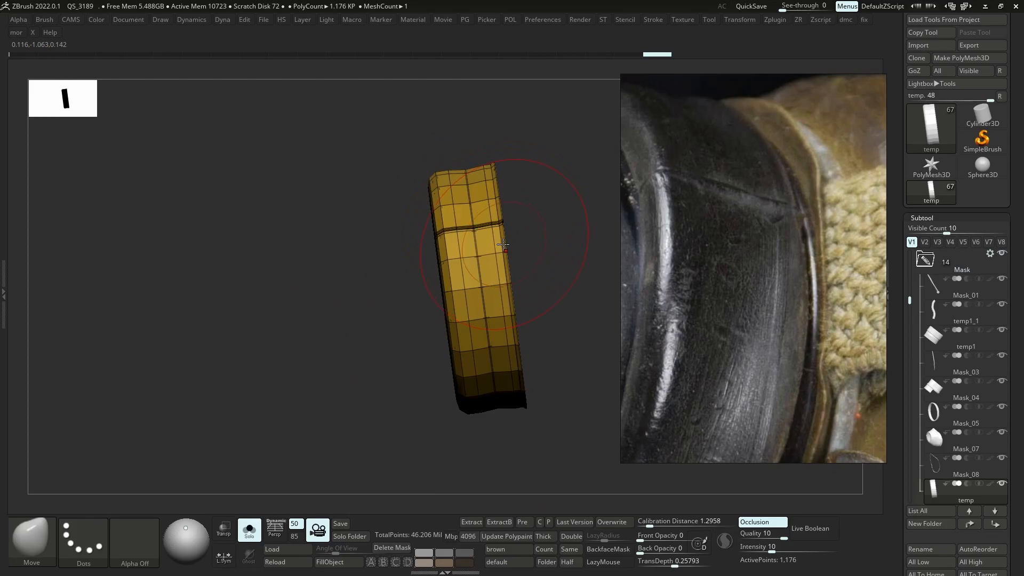
Mask one side of the ring with MaskCurve and shift the unmasked side along the ring's axis with a Transpose line
left_click(32, 539)
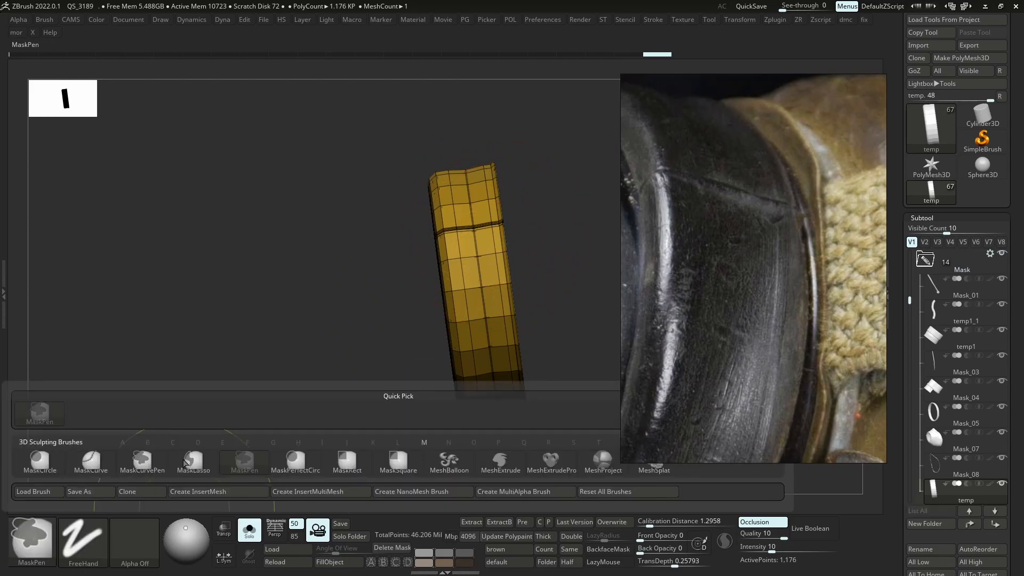
left_click(91, 461)
left_click_drag(474, 163, 509, 451)
key("w")
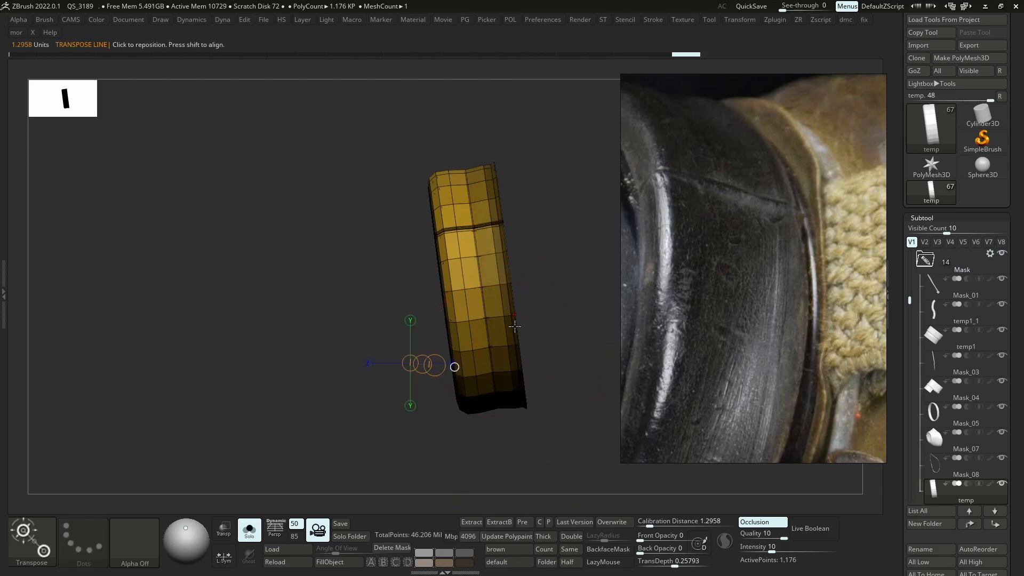
left_click_drag(485, 281, 623, 269)
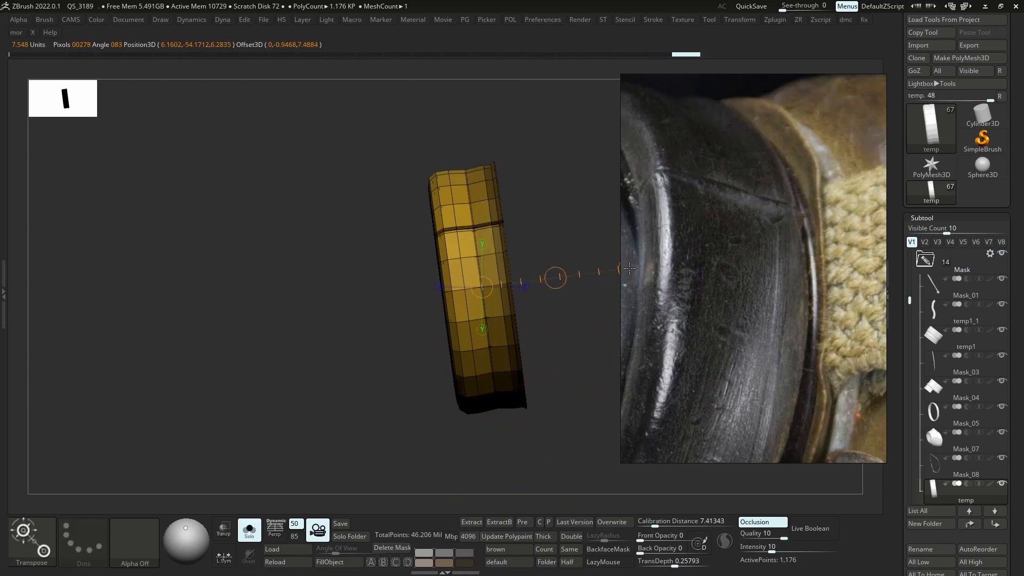
mouse_move(558, 275)
left_mouse_down()
mouse_move(487, 283)
mouse_move(498, 287)
left_mouse_up()
Show the other mask parts with the wireframe hidden, choose the Move brush and clear the mask on the ring
key("shift+s")
key("shift+f")
key("b")
key("m")
key("v")
left_click_drag(103, 236, 125, 266, "ctrl")
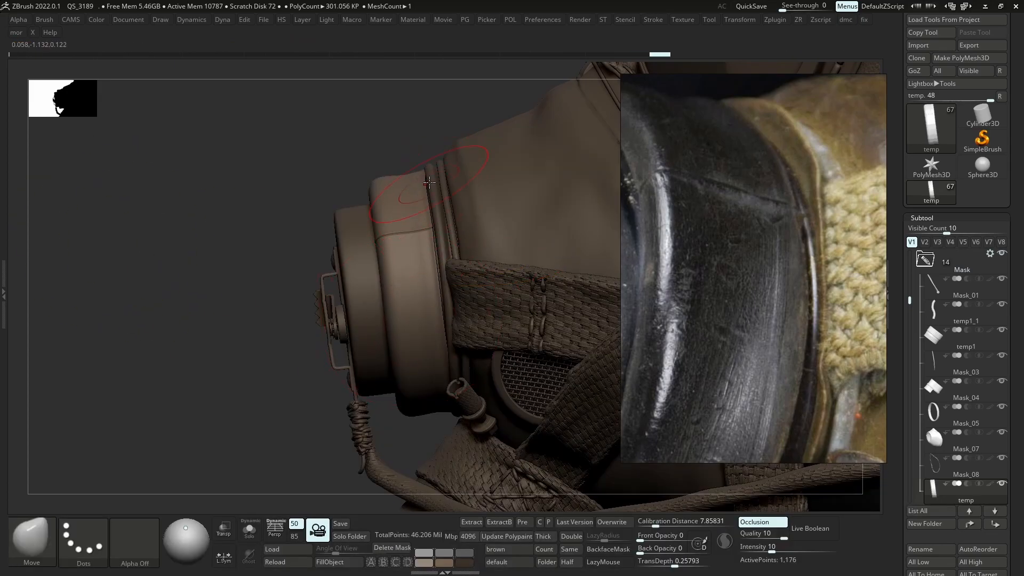
Compare the ring's fit against the oxygen mask with the filter housing in the photo reference
right_click_drag(427, 224, 451, 351)
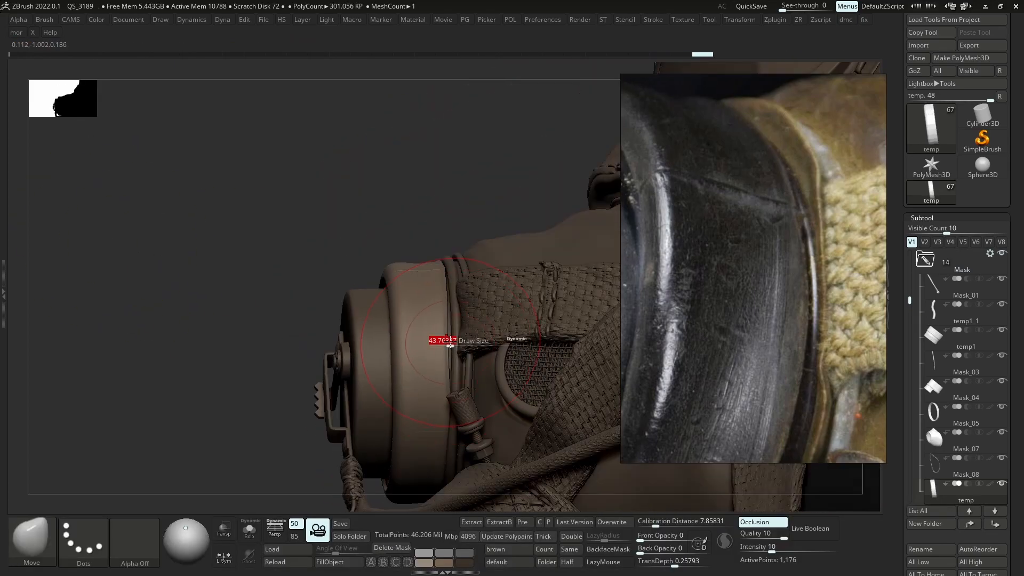
scroll(806, 302, "down", 5)
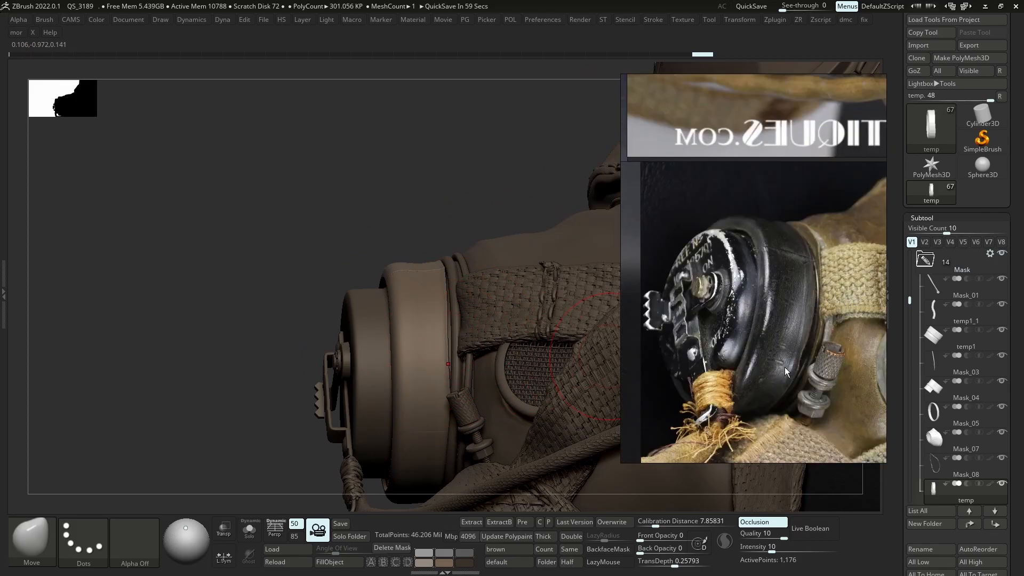
scroll(790, 367, "up", 2)
right_click_drag(464, 349, 453, 376, "ctrl")
key("s")
left_click_drag(451, 376, 444, 375)
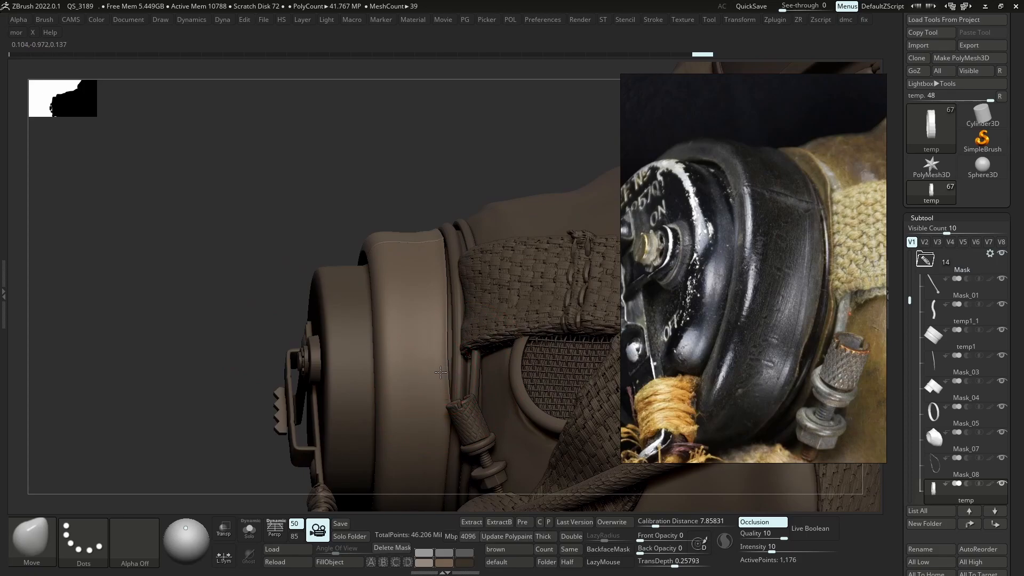
right_click_drag(450, 349, 461, 248, "alt")
Resize the Move brush and nudge the ring's rear edge in several places to fit against the mask body
key("s")
left_click_drag(446, 379, 459, 376)
key("s")
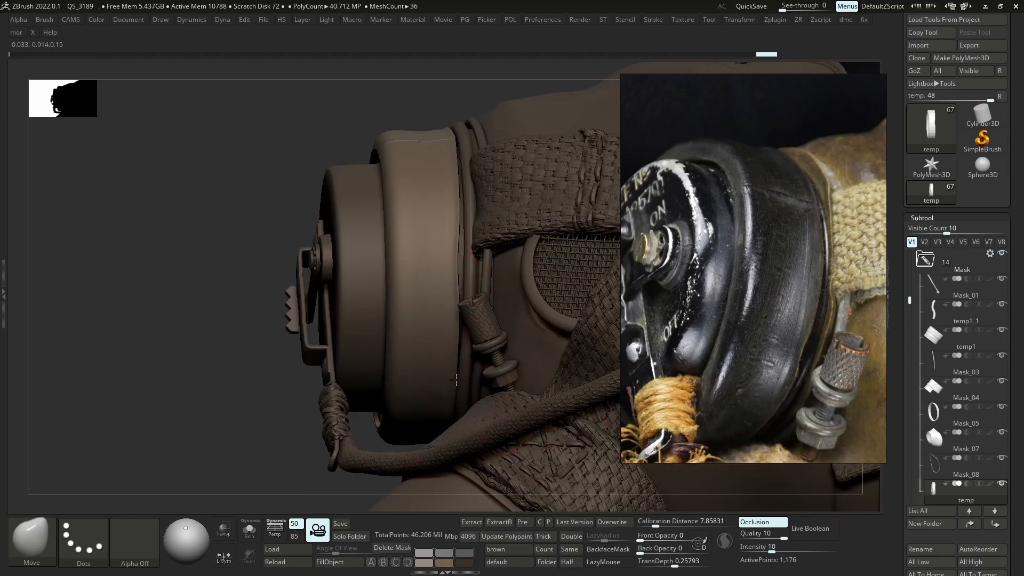
mouse_move(452, 382)
right_mouse_down()
mouse_move(474, 375)
mouse_move(506, 288)
mouse_move(458, 315)
right_mouse_up()
left_click_drag(365, 456, 372, 445)
left_click_drag(433, 414, 437, 407)
left_click_drag(469, 373, 466, 368)
right_click_drag(448, 374, 373, 299)
left_click_drag(200, 407, 200, 400)
left_click_drag(126, 407, 125, 400)
mouse_move(125, 368)
right_mouse_down()
mouse_move(134, 418)
mouse_move(149, 404)
right_mouse_up()
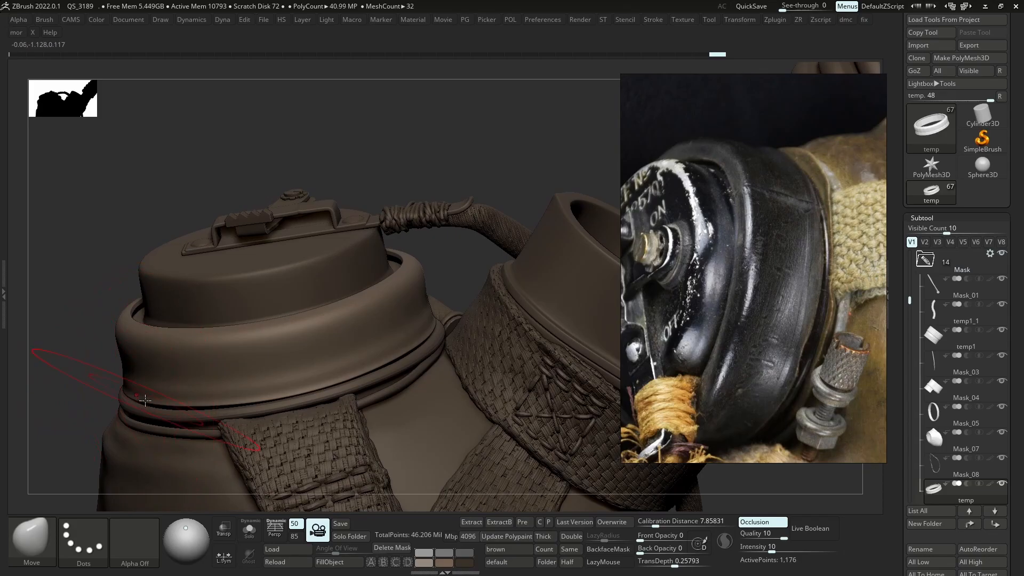
Capture the area where the ring meets the mask, mark the gap with two annotation strokes and discard the capture
key("Print")
left_click_drag(87, 351, 329, 451)
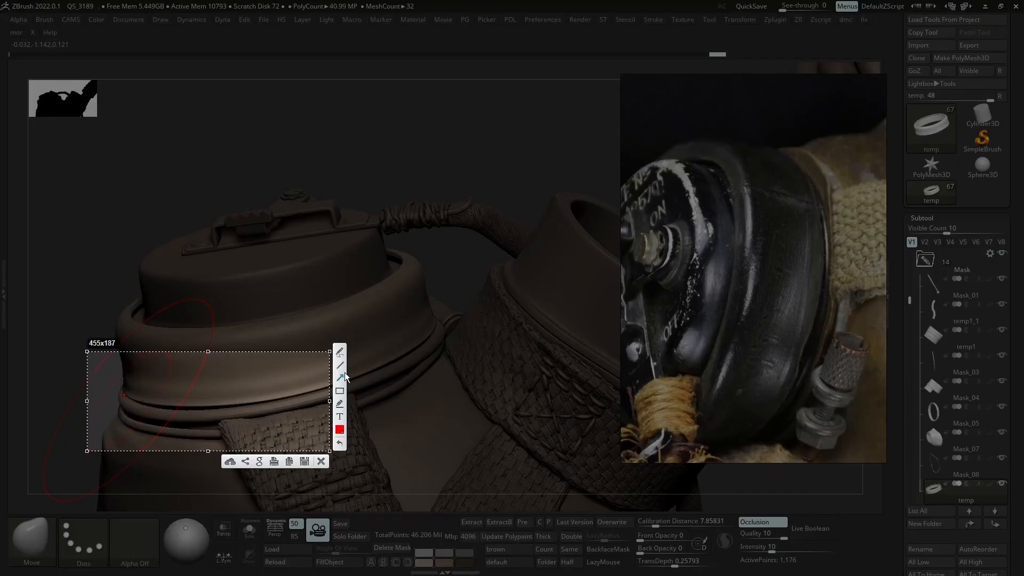
mouse_move(151, 414)
left_mouse_down()
mouse_move(154, 395)
mouse_move(184, 390)
mouse_move(201, 411)
mouse_move(218, 410)
left_mouse_up()
left_click_drag(154, 392, 217, 387)
left_click(319, 461)
Subdivide the ring three times and frame its seam beside the woven strap
mouse_move(319, 455)
right_mouse_down()
mouse_move(252, 424)
mouse_move(197, 378)
right_mouse_up()
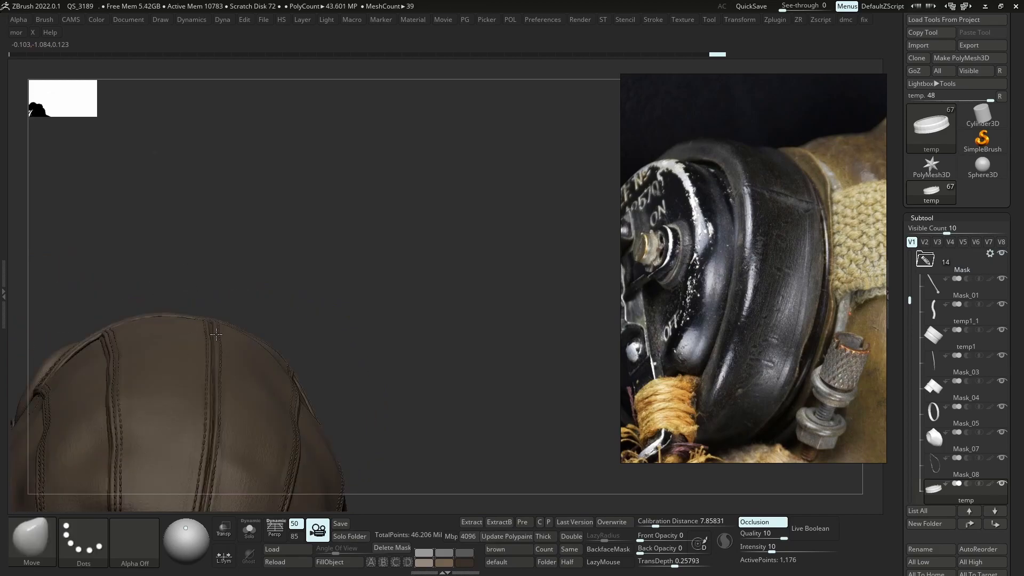
mouse_move(191, 384)
right_mouse_down()
mouse_move(182, 415)
mouse_move(272, 311)
right_mouse_up()
key("alt+s")
right_click_drag(272, 311, 338, 434, "ctrl")
key("shift+d")
key("ctrl+d")
key("ctrl+d")
key("ctrl+d")
mouse_move(283, 278)
right_mouse_down()
mouse_move(304, 269)
mouse_move(294, 273)
right_mouse_up()
key("alt+s")
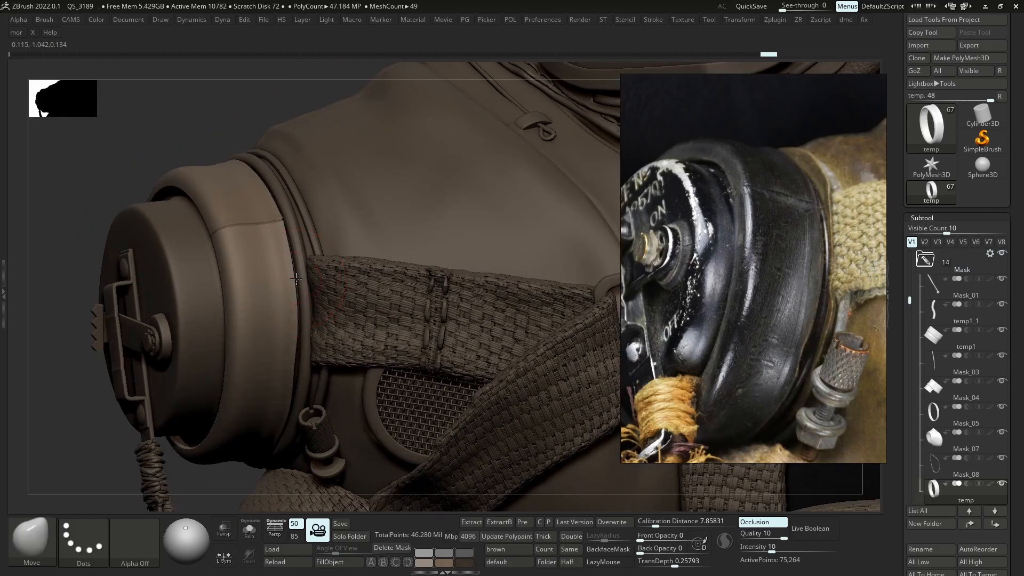
Choose the Standard brush for the ring and set its draw size to about 15.6
key("b")
key("s")
key("t")
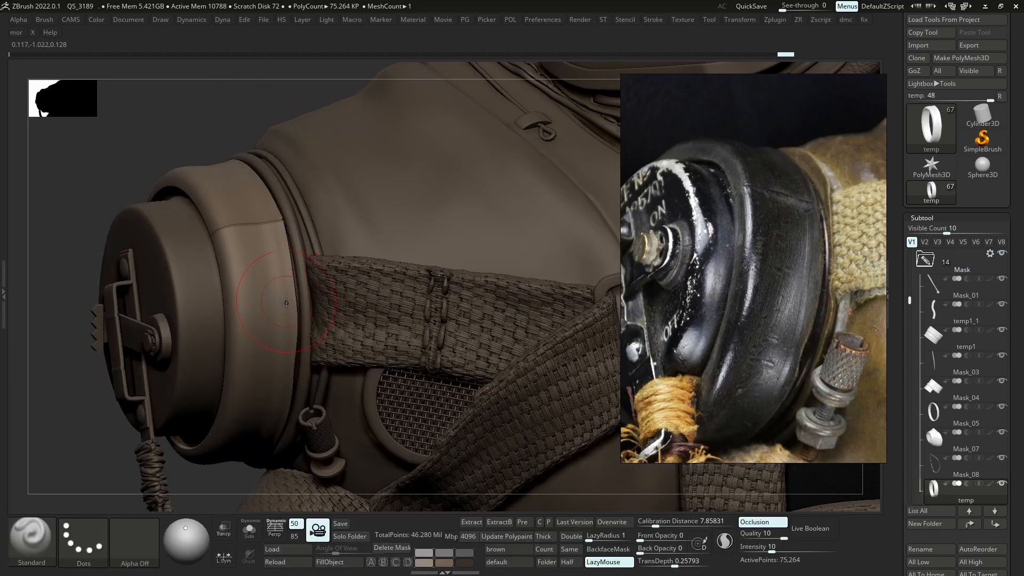
key("s")
left_click_drag(265, 346, 279, 349)
key("s")
Set the sculpting colour to dark grey so the model resembles the black rubber in the reference
key("space")
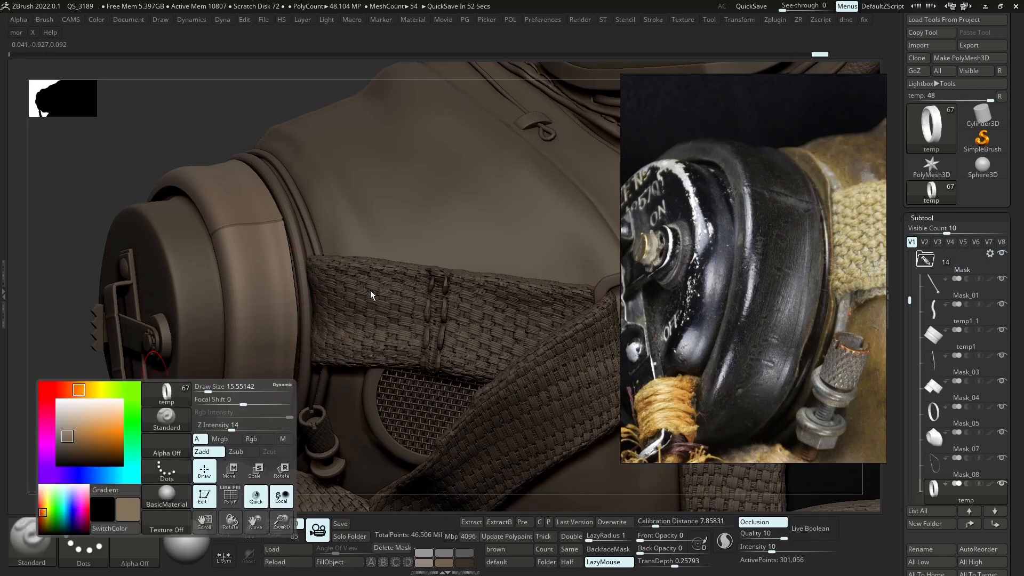
key("space")
left_click_drag(232, 324, 214, 334)
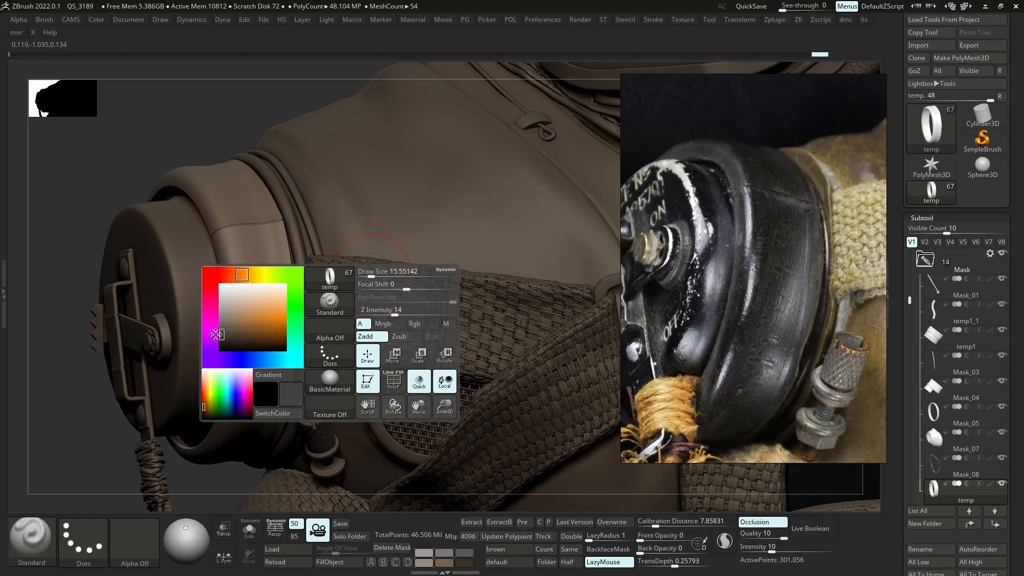
right_click_drag(242, 222, 275, 267, "alt")
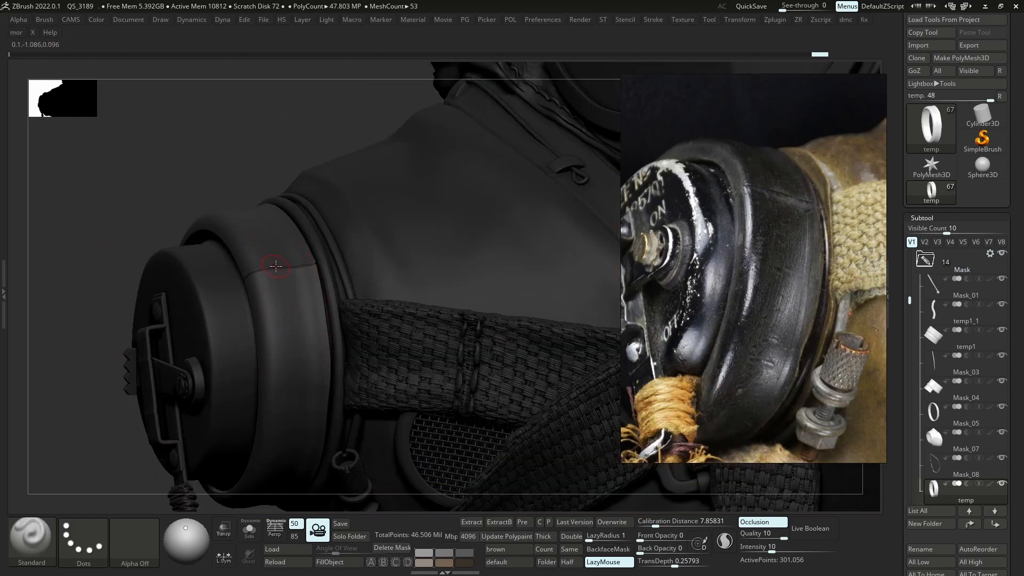
Undo the last three edits on the ring
key("ctrl+z")
key("ctrl+z")
key("ctrl+z")
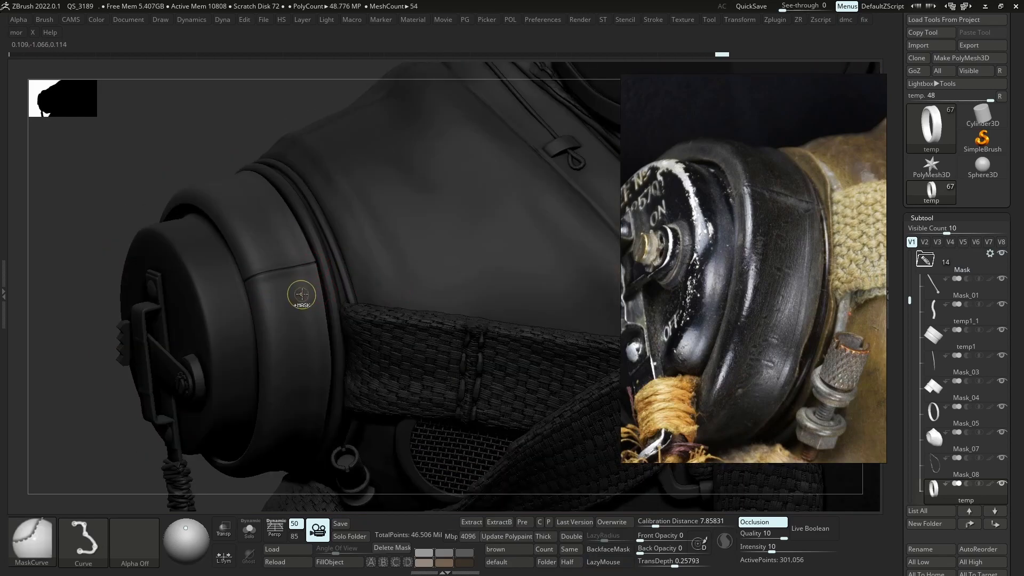
Sculpt subtle surface unevenness around the rubber filter ring with the Standard brush
key("s")
key("s")
right_click_drag(318, 319, 458, 309)
right_click_drag(197, 276, 253, 277)
key("s")
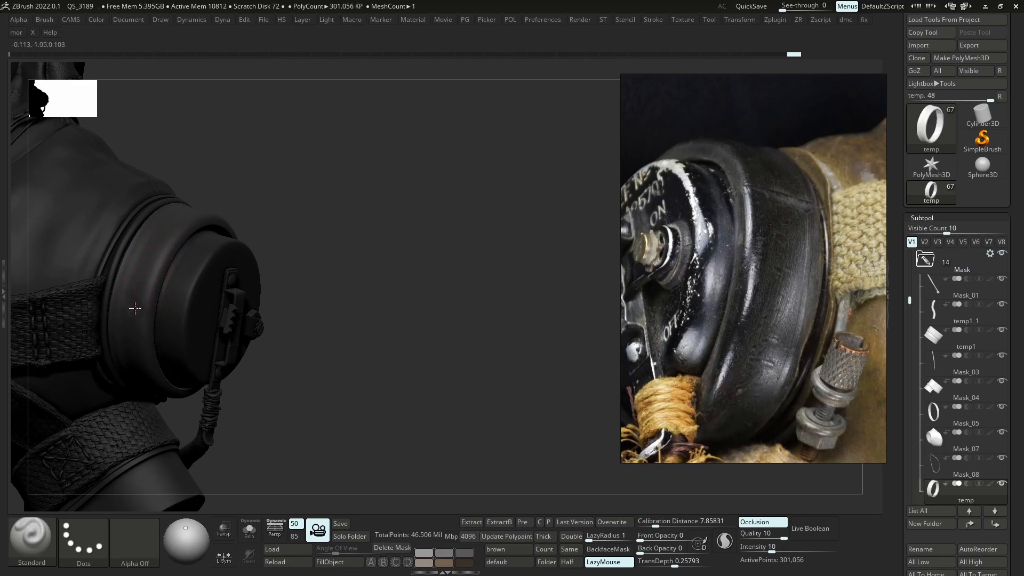
Set SmoothDirectional as the smoothing brush and refine the ring's rubber surface beside the seam
key("shift")
key("b")
key("s")
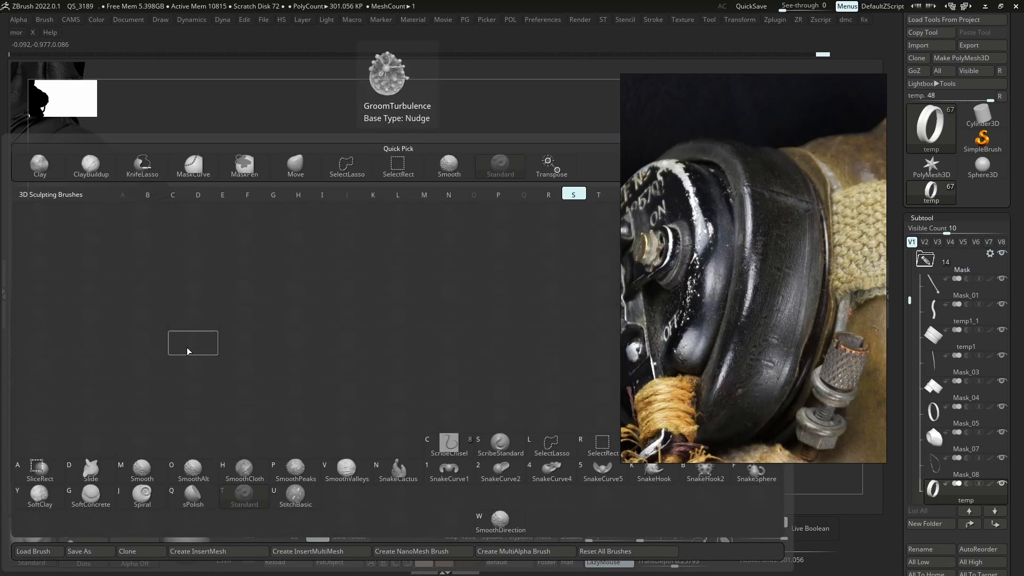
left_click(500, 521)
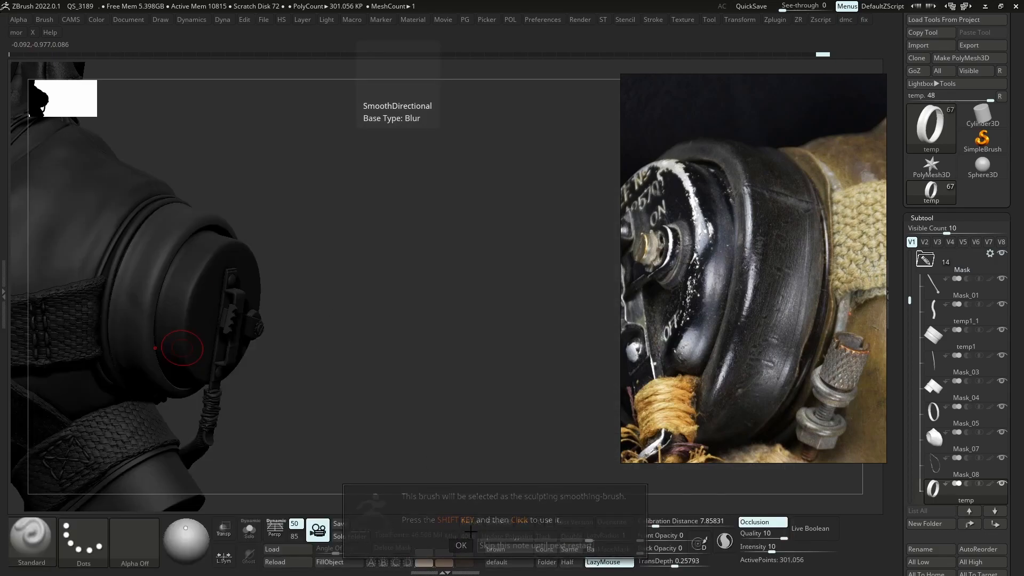
mouse_move(172, 246)
right_mouse_down()
mouse_move(222, 242)
mouse_move(317, 265)
mouse_move(276, 169)
mouse_move(341, 277)
mouse_move(299, 289)
right_mouse_up()
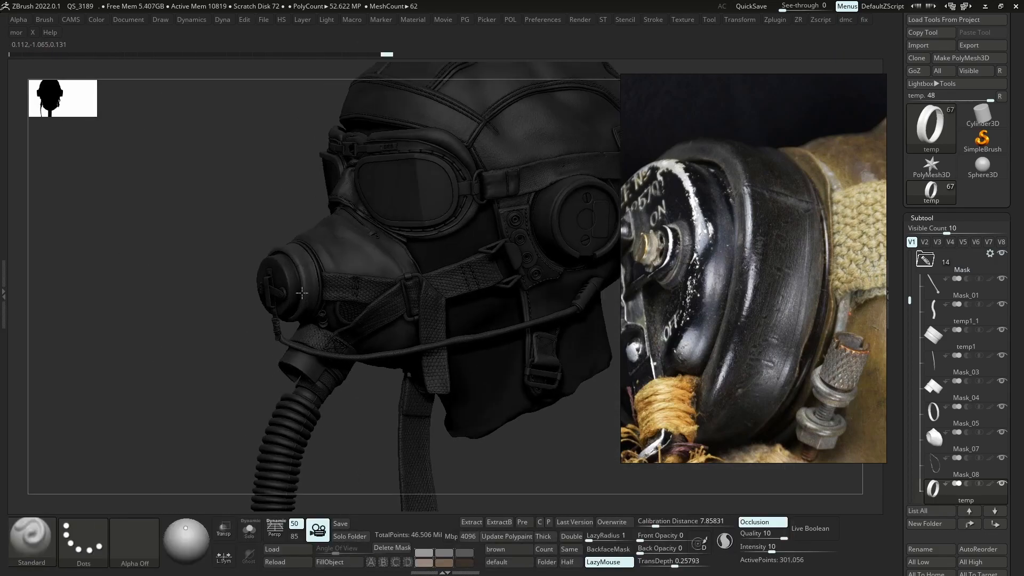
right_click_drag(377, 368, 322, 292, "ctrl")
key("s")
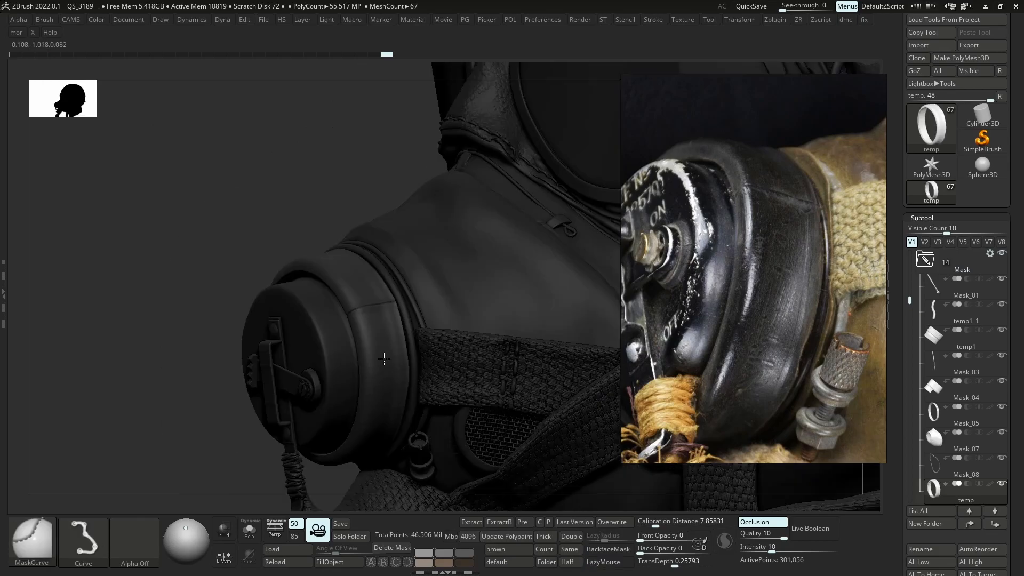
key("s")
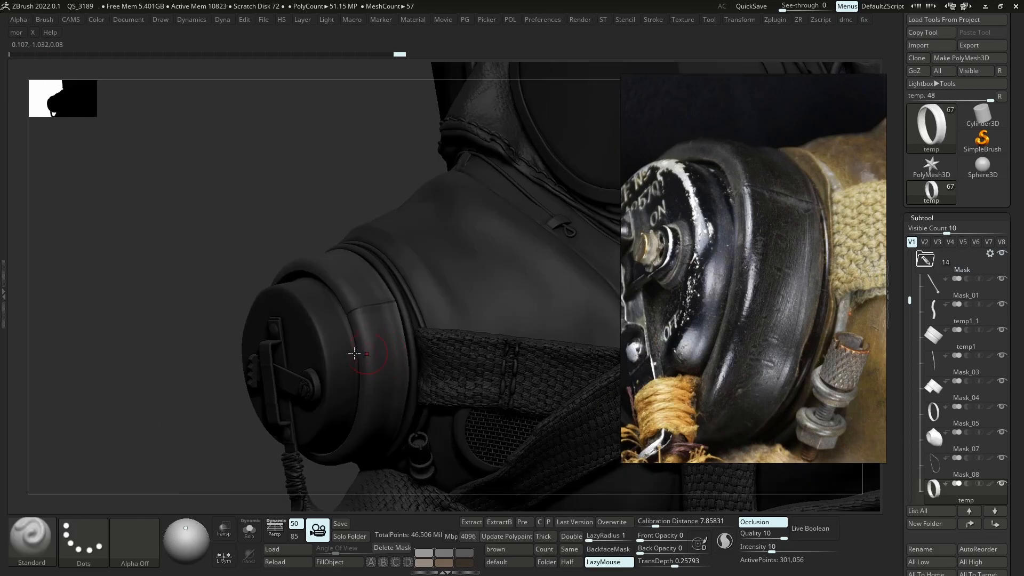
Isolate the filter's front cap, subdivide it three times and choose the TrimDynamic brush for it
key("shift+s")
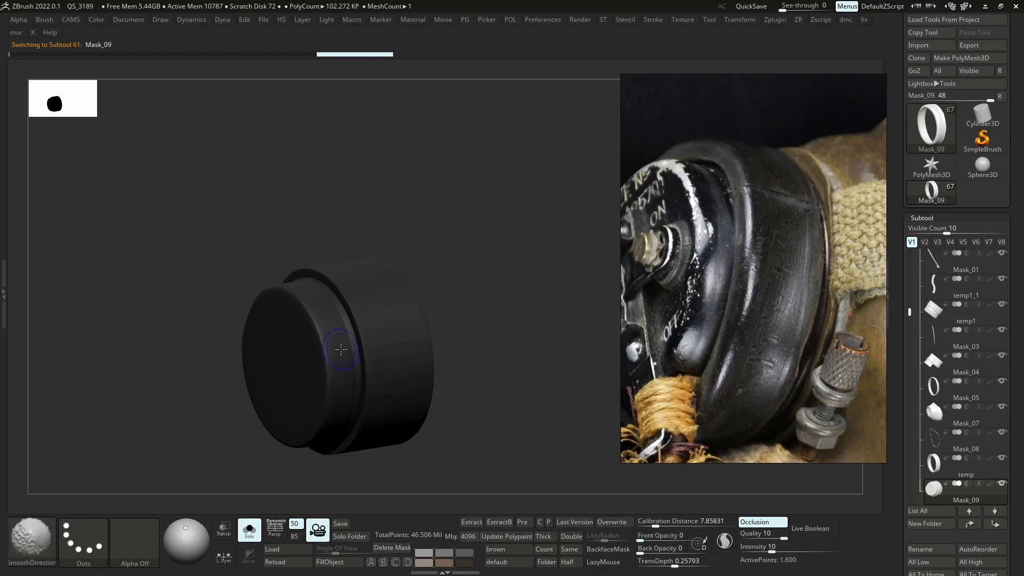
key("shift+d")
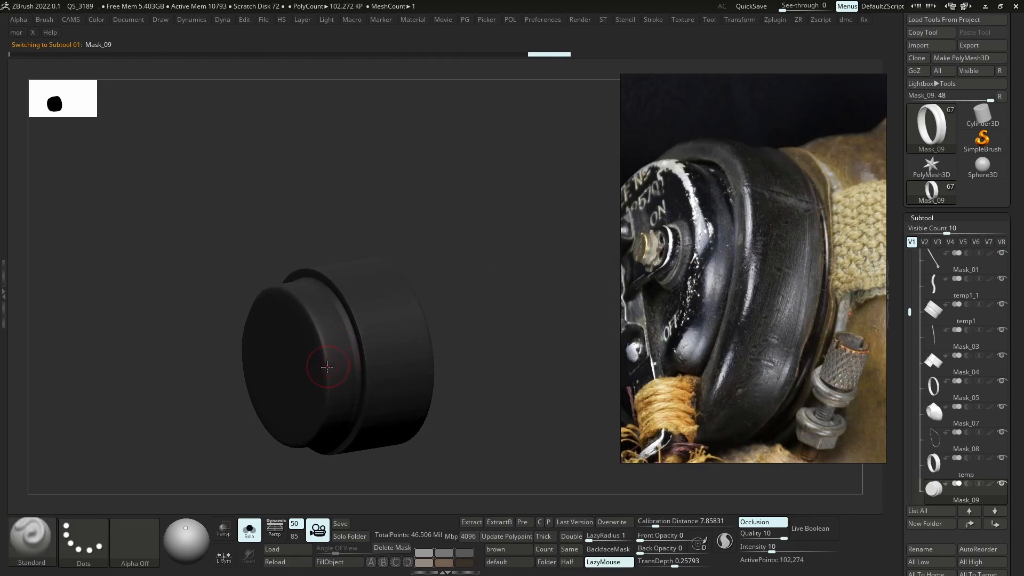
key("b")
key("t")
key("d")
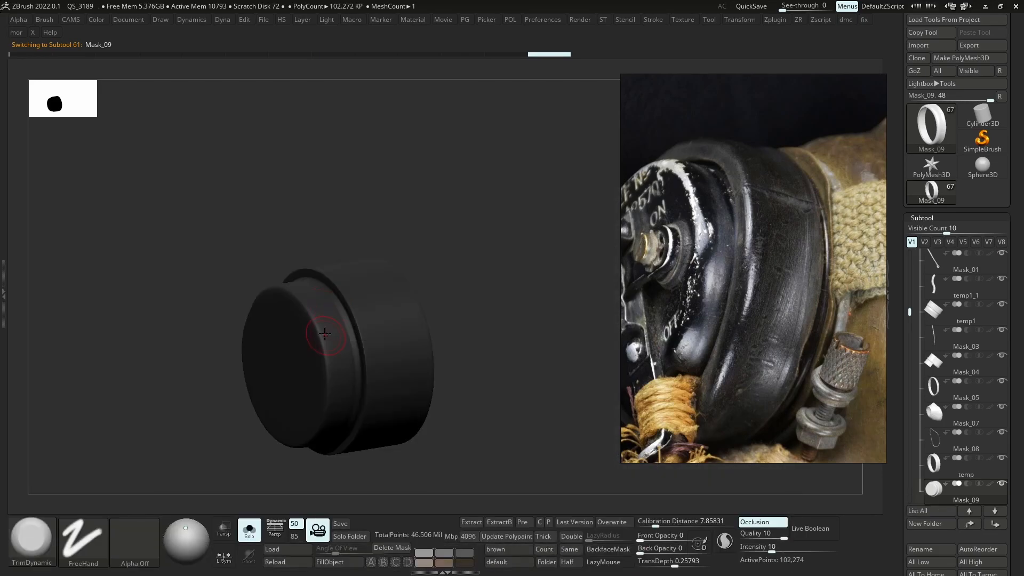
Trim the upper part of the front cap's rounded rim into slight flat facets with TrimDynamic
key("alt+s")
key("s")
left_click_drag(325, 336, 319, 335)
key("s")
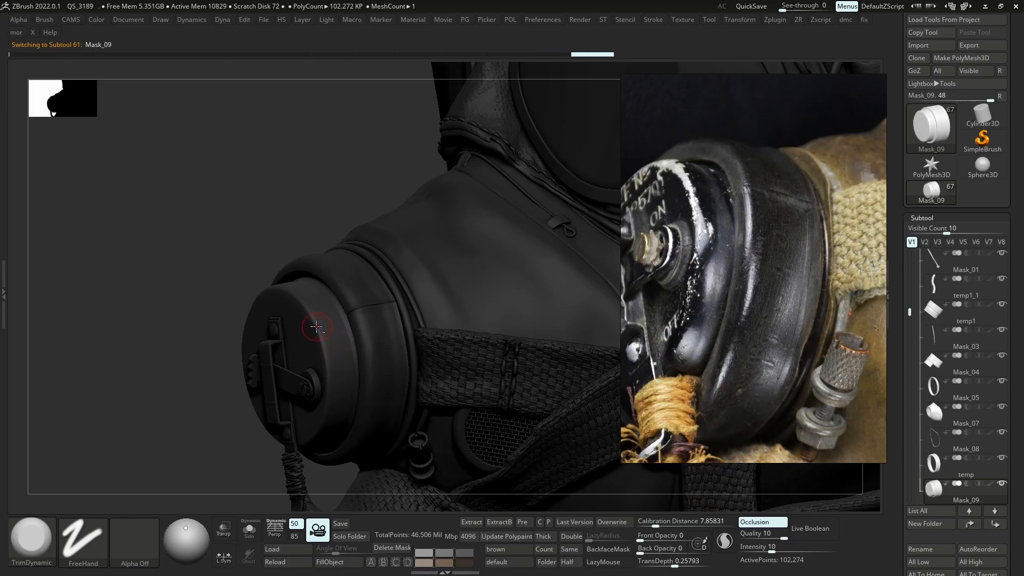
right_click_drag(331, 337, 358, 346)
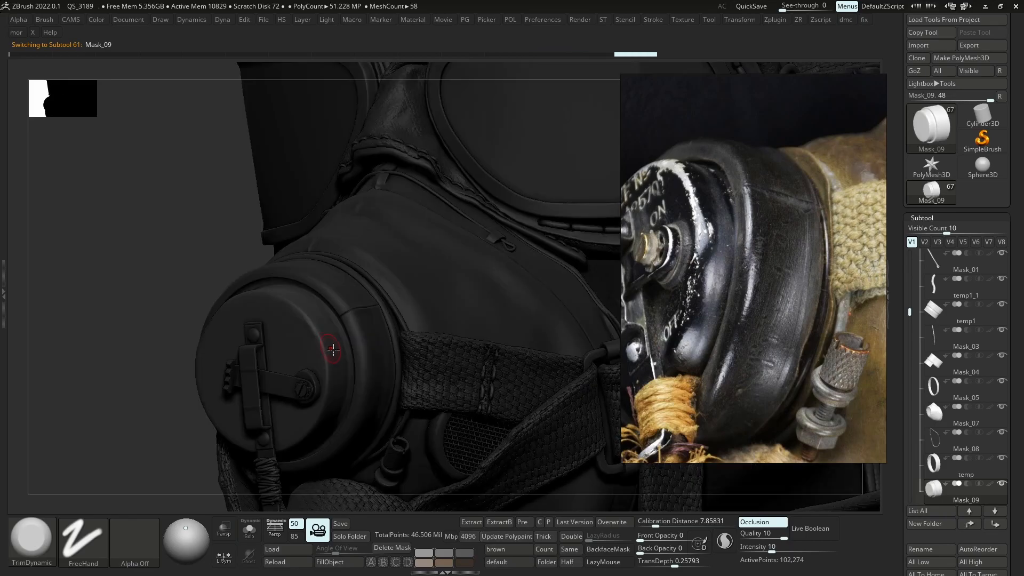
key("s")
scroll(308, 324, "up", 3)
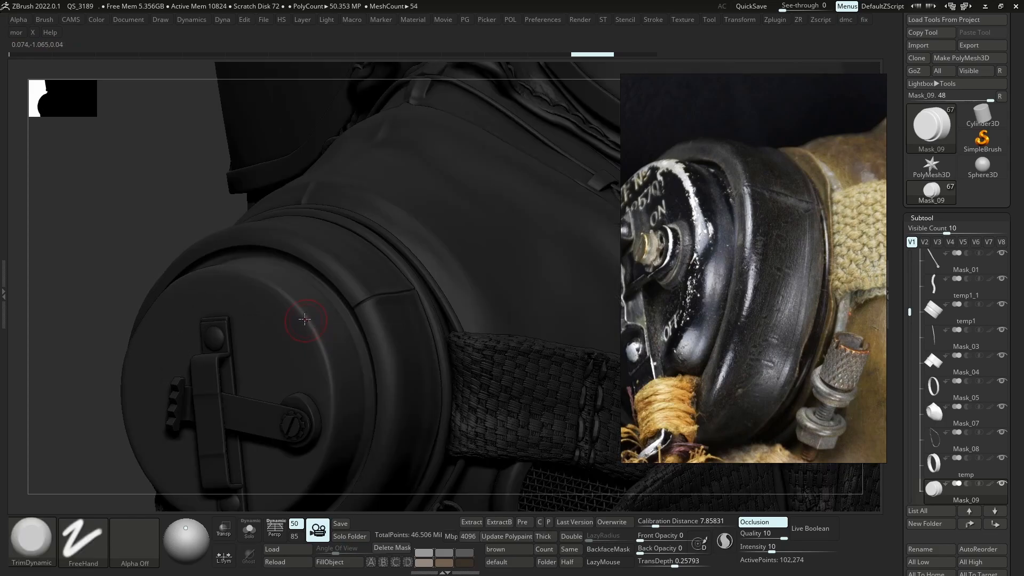
right_click_drag(332, 386, 207, 269)
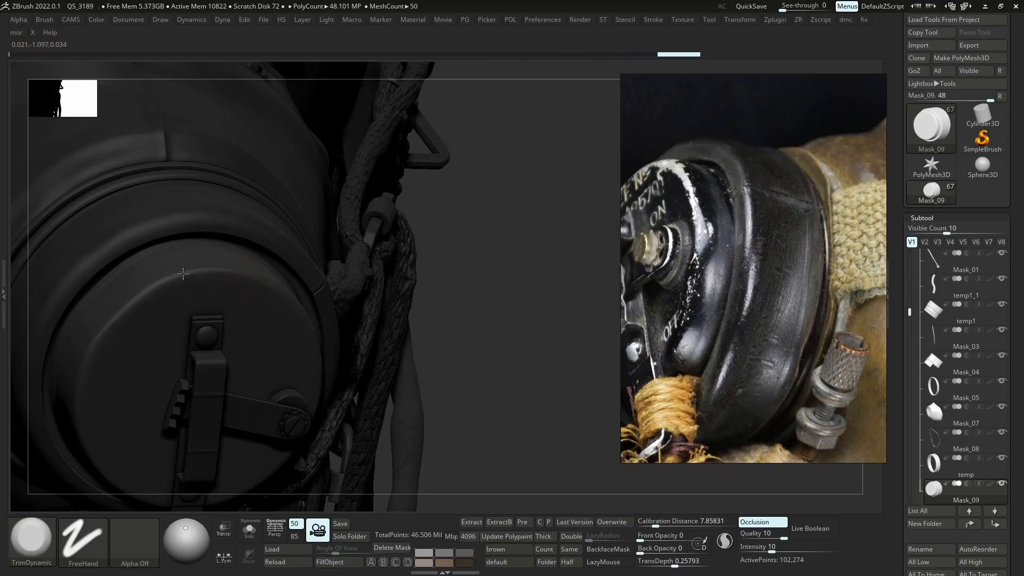
Isolate the front cap and roughen its rim along the sides and underside with TrimDynamic
key("alt+s")
right_click_drag(95, 336, 219, 316)
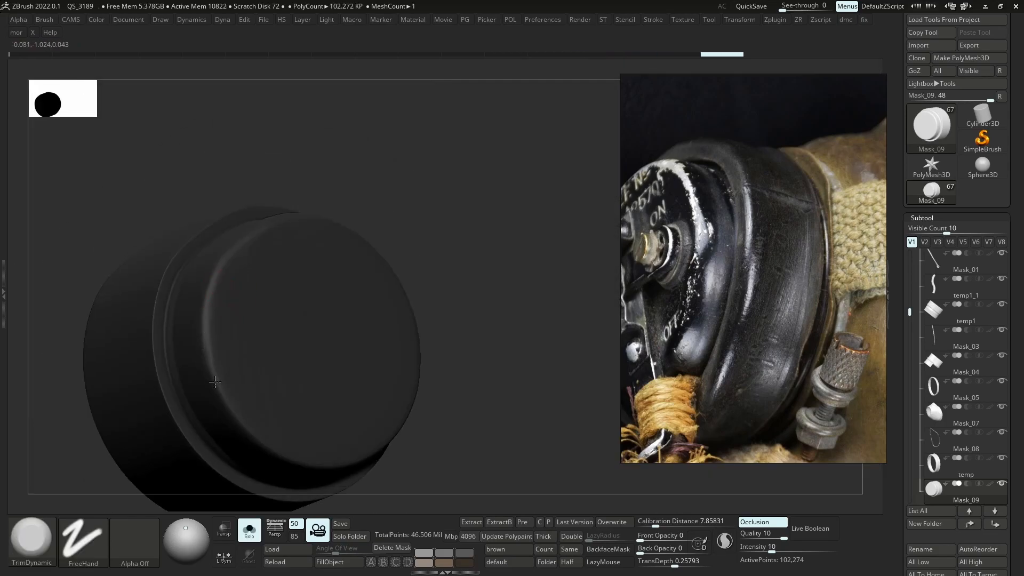
right_click_drag(218, 379, 224, 410)
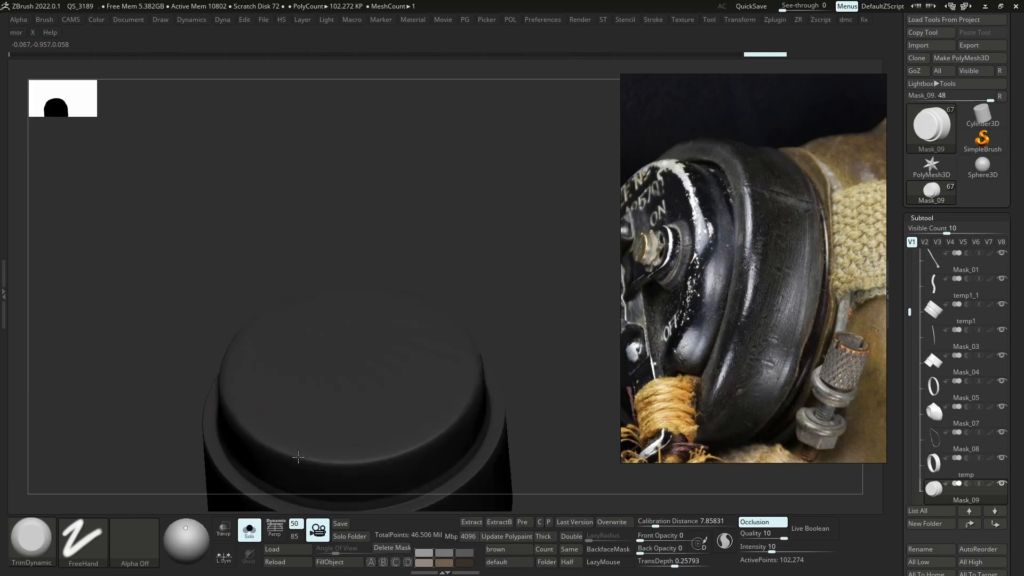
right_click_drag(299, 453, 431, 447)
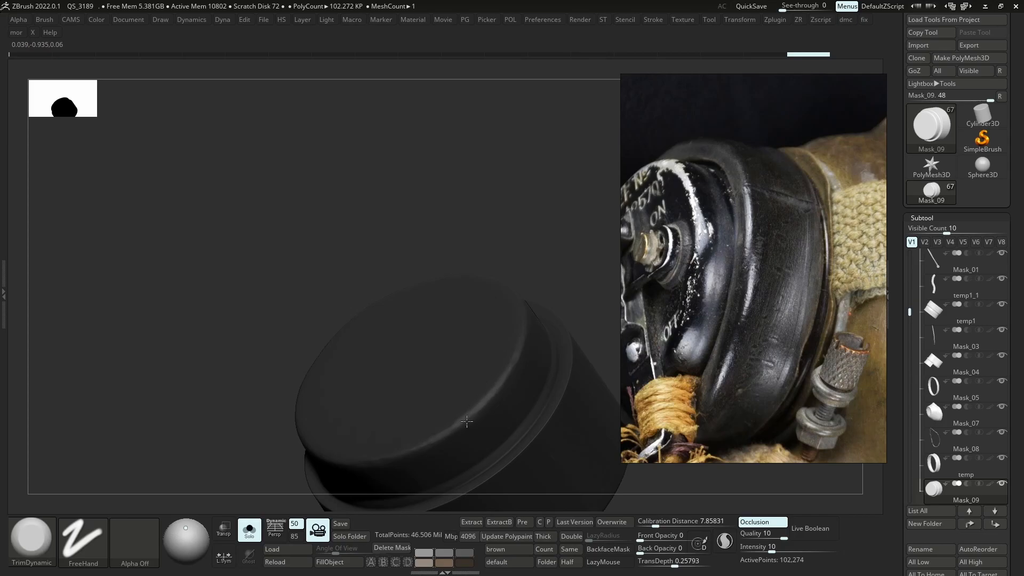
right_click_drag(530, 349, 394, 285)
Bring back the whole helmet and wear down the remaining stretches of the cap's rim around the latch
key("ctrl+shift+f")
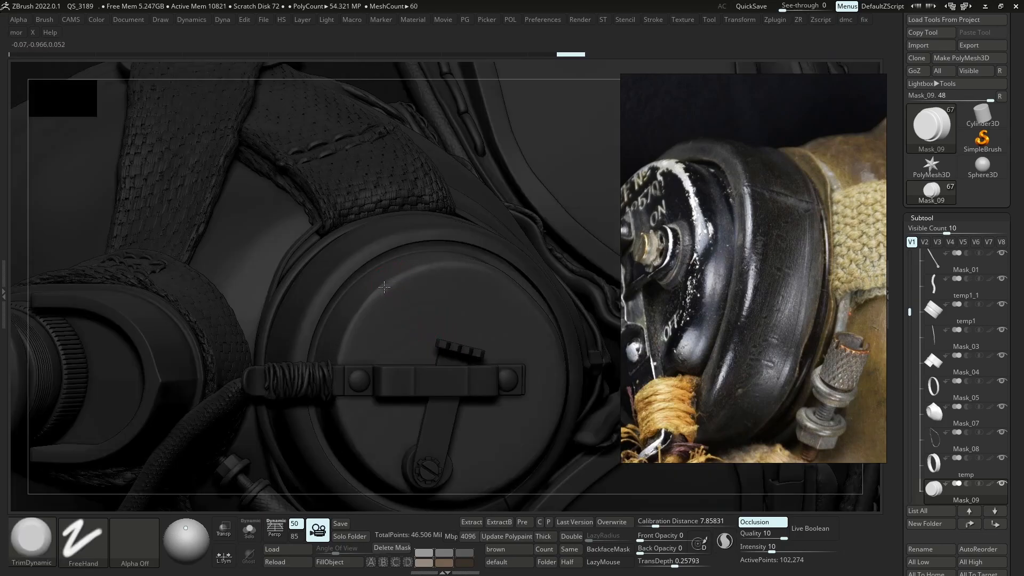
right_click_drag(418, 289, 413, 313, "ctrl")
key("ctrl+shift+f")
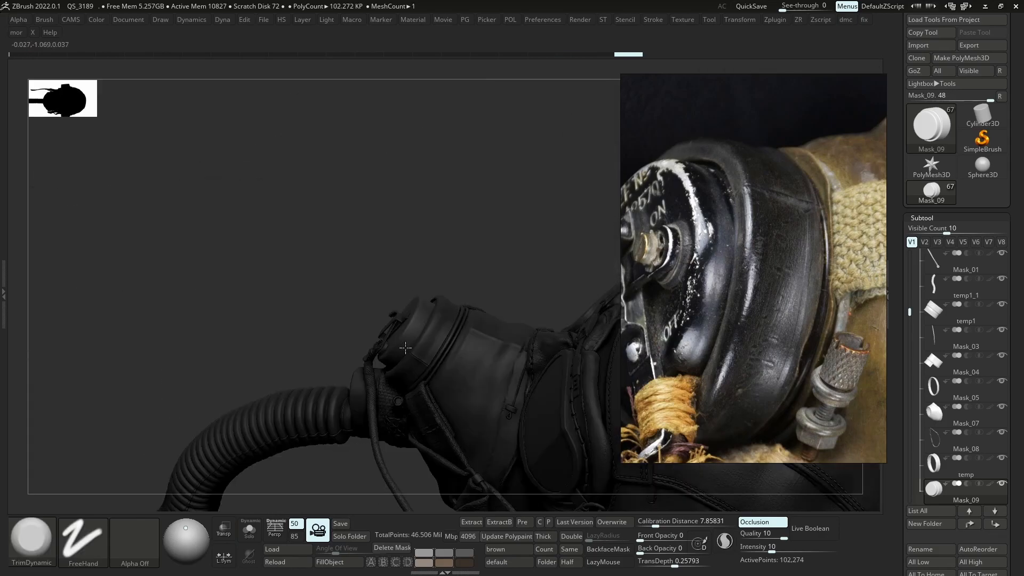
mouse_move(410, 346)
right_mouse_down()
mouse_move(419, 368)
mouse_move(421, 338)
right_mouse_up()
key("ctrl+shift+f")
right_click_drag(474, 309, 300, 359)
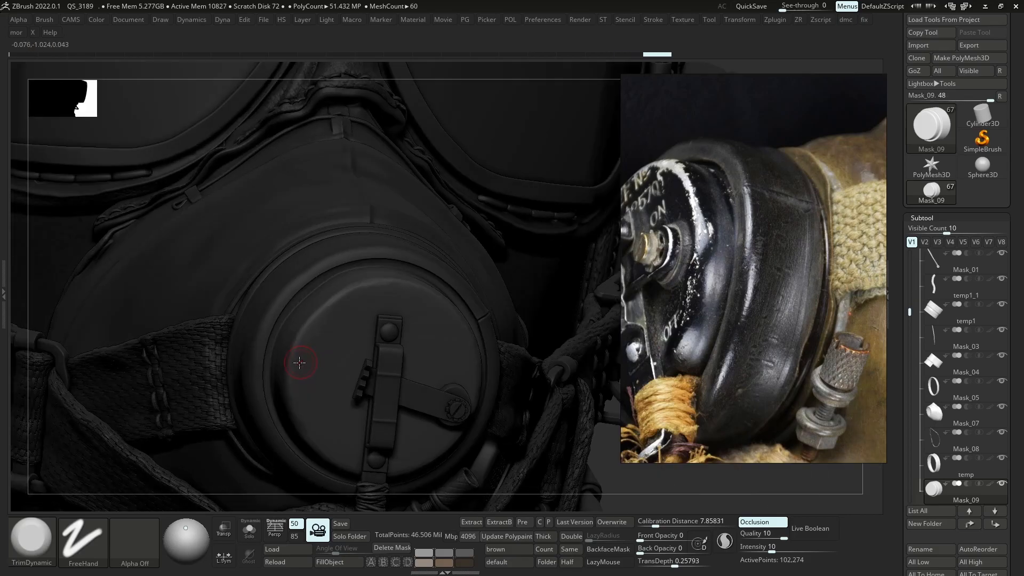
key("ctrl+shift+f")
right_click_drag(336, 418, 320, 426)
key("ctrl+shift+f")
key("ctrl+shift+f")
key("ctrl+shift+f")
Isolate the metal latch assembly on the filter cap and subdivide it twice
left_click(443, 404, "alt")
key("ctrl+shift+f")
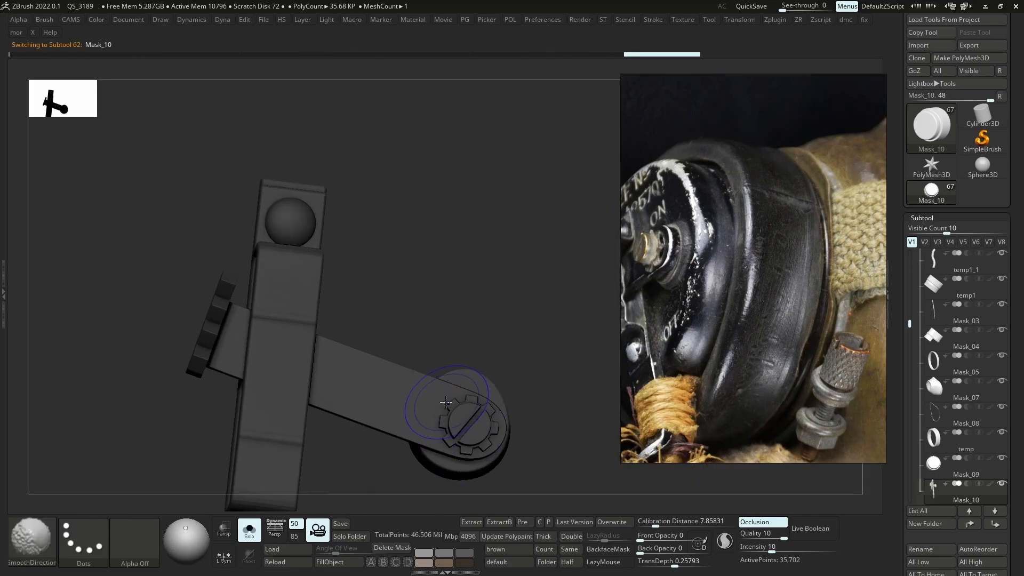
key("shift+f")
key("ctrl+d")
key("shift+f")
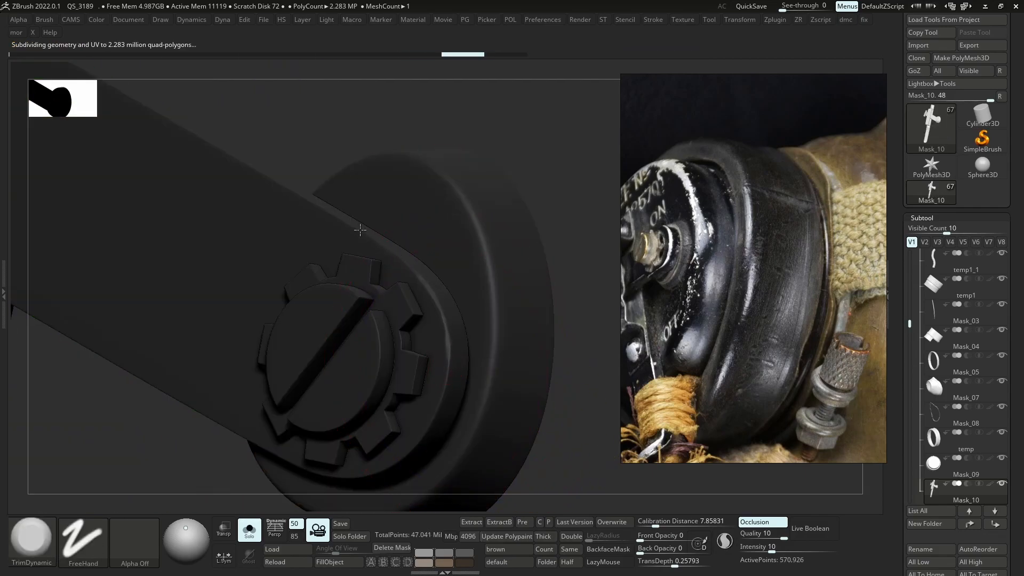
Trim the edges of the latch's slotted screw, toothed washer and round base with TrimDynamic
right_click_drag(419, 328, 429, 375)
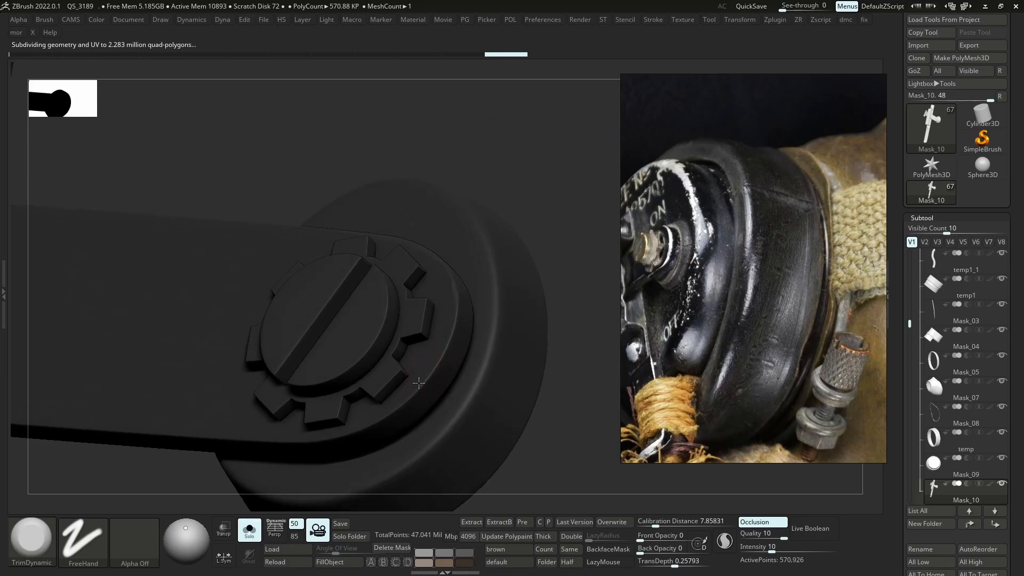
mouse_move(421, 325)
right_mouse_down()
mouse_move(336, 329)
mouse_move(373, 352)
mouse_move(435, 315)
right_mouse_up()
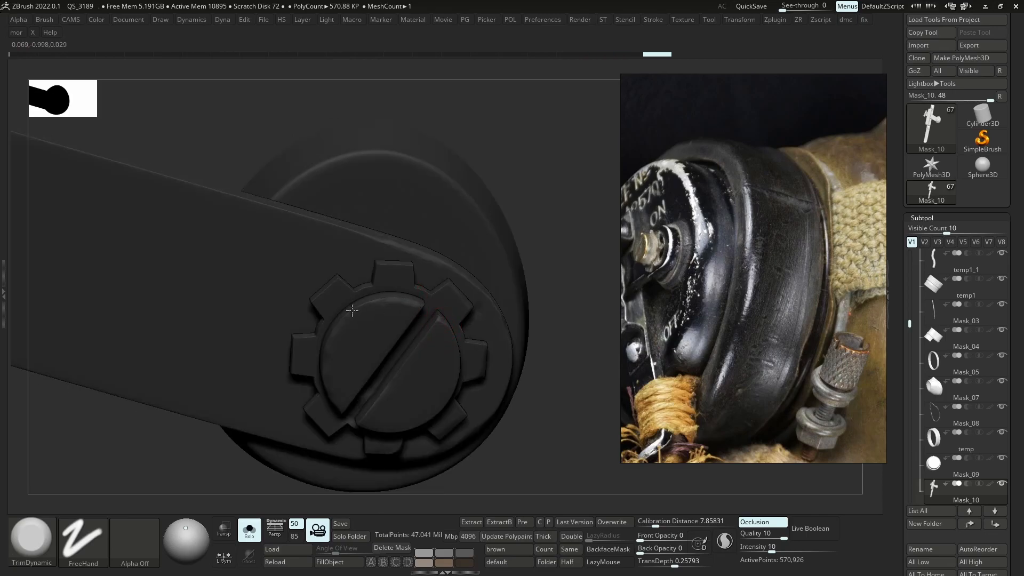
right_click_drag(363, 307, 318, 294)
right_click_drag(296, 337, 294, 380)
right_click_drag(321, 437, 379, 304)
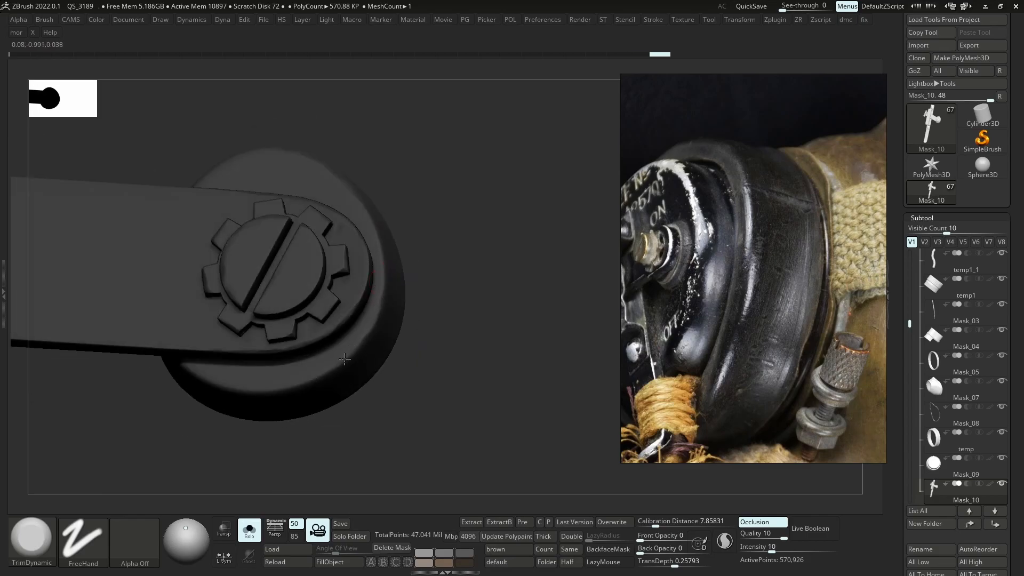
mouse_move(175, 373)
right_mouse_down("ctrl")
mouse_move(268, 322)
mouse_move(335, 354)
mouse_move(334, 315)
mouse_move(345, 304)
mouse_move(351, 335)
right_mouse_up("ctrl")
Wear down the edges of the latch's toothed thumb tab and vertical bracket with TrimDynamic
key("s")
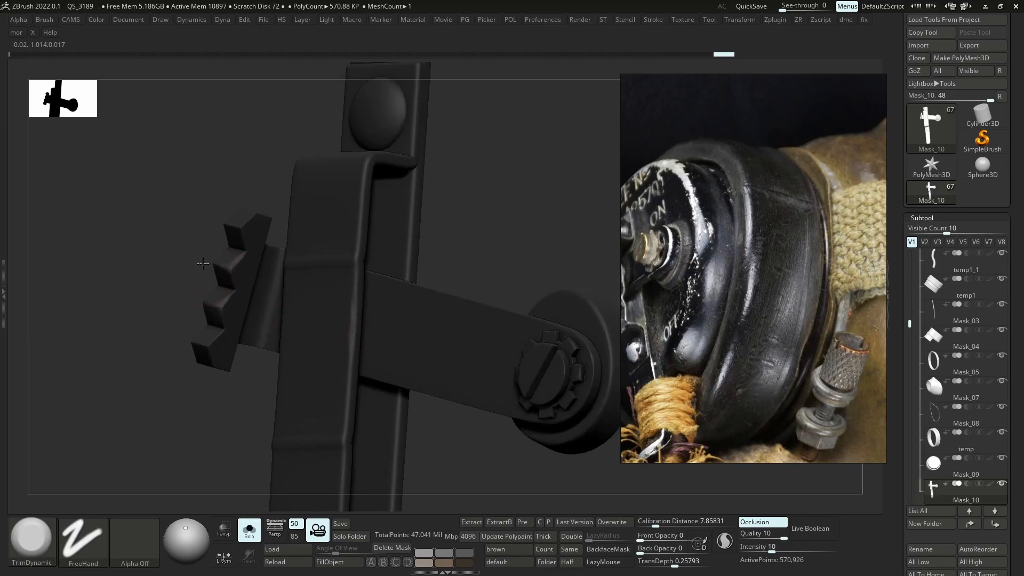
mouse_move(243, 226)
right_mouse_down()
mouse_move(205, 342)
mouse_move(256, 315)
right_mouse_up()
mouse_move(256, 315)
right_mouse_down()
mouse_move(299, 253)
mouse_move(314, 165)
right_mouse_up()
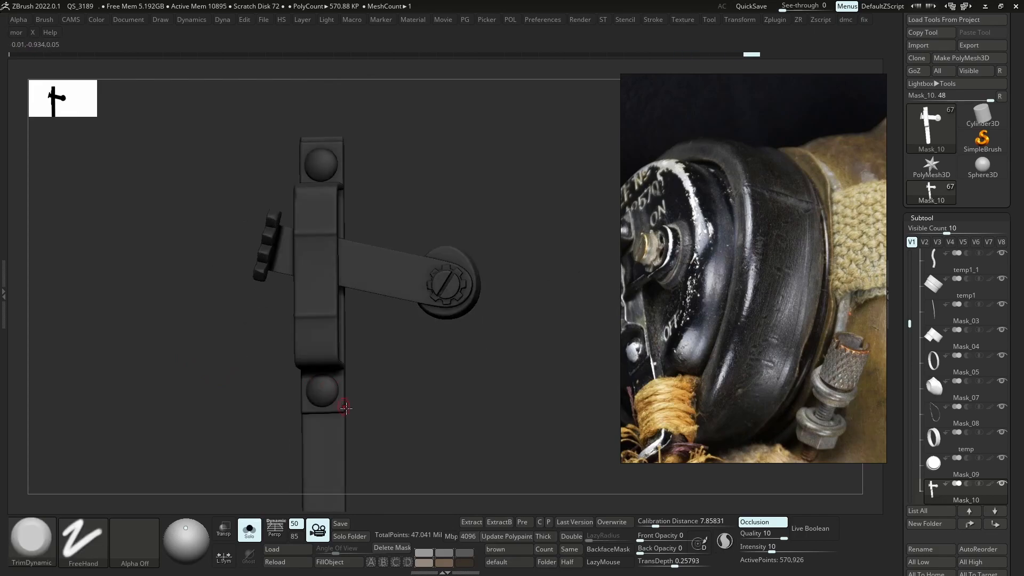
right_click_drag(345, 501, 345, 356, "alt")
right_click_drag(346, 391, 340, 412)
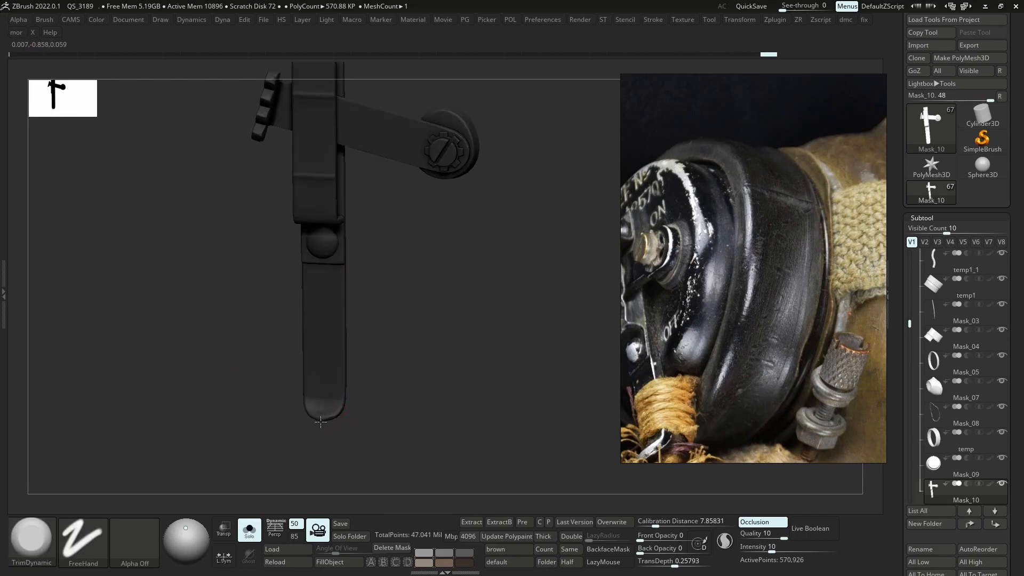
Trim the rounded lower end of the latch's long plate and the remaining bracket edges
left_click_drag(314, 412, 311, 409)
right_click_drag(347, 261, 365, 462, "alt")
right_click_drag(368, 296, 342, 295)
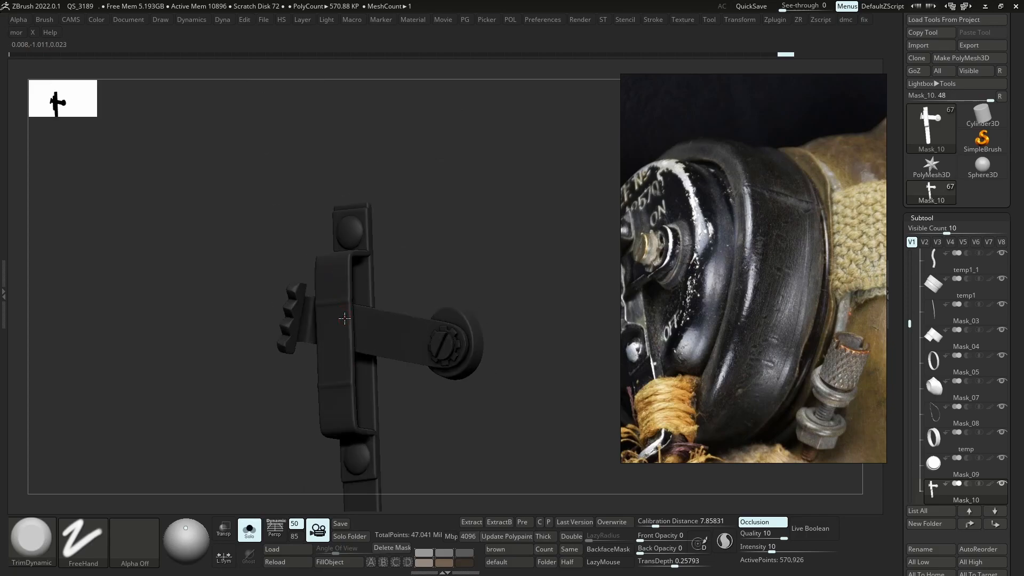
mouse_move(365, 227)
right_mouse_down()
mouse_move(346, 226)
mouse_move(397, 206)
mouse_move(354, 213)
mouse_move(379, 265)
right_mouse_up()
mouse_move(364, 231)
right_mouse_down()
mouse_move(375, 255)
mouse_move(347, 212)
right_mouse_up()
right_click_drag(418, 299, 453, 312, "shift")
Bring back the whole helmet, then select and isolate the knurled bolt below the mask strap
key("alt+s")
right_click_drag(397, 286, 341, 299)
right_click(323, 373)
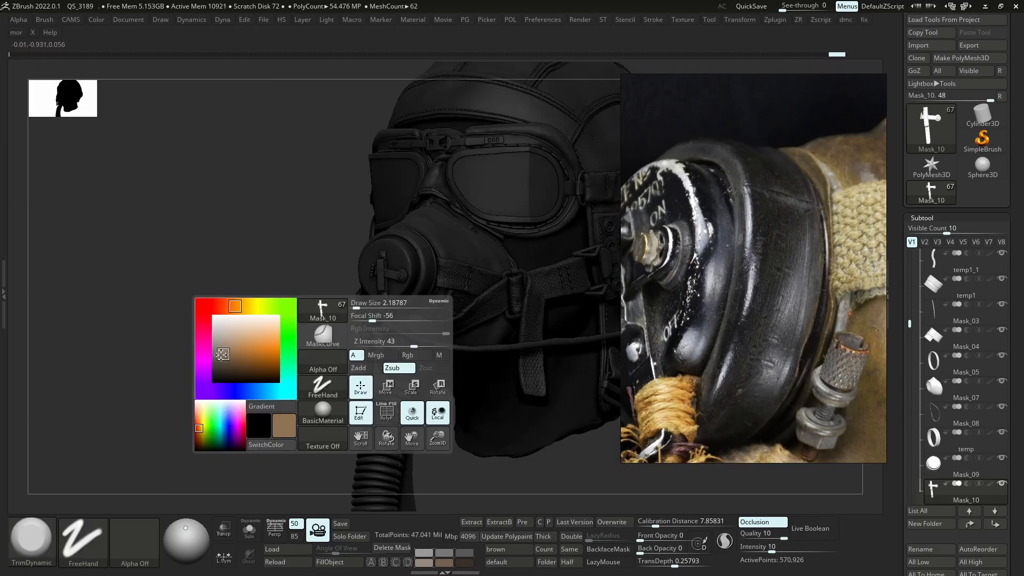
right_click_drag(323, 372, 352, 421, "ctrl")
left_click(502, 354, "alt")
key("alt+s")
Trim the open rim of the bolt's knurled sleeve into an uneven, worn edge with TrimDynamic
right_click_drag(491, 338, 496, 311, "ctrl")
left_click_drag(490, 323, 446, 303, "shift")
mouse_move(430, 301)
right_mouse_down("ctrl")
mouse_move(432, 245)
mouse_move(468, 256)
right_mouse_up("ctrl")
left_click_drag(512, 320, 507, 326)
right_click_drag(535, 308, 494, 278)
left_click_drag(493, 278, 475, 282)
right_click_drag(453, 296, 472, 304)
left_click_drag(472, 304, 474, 319)
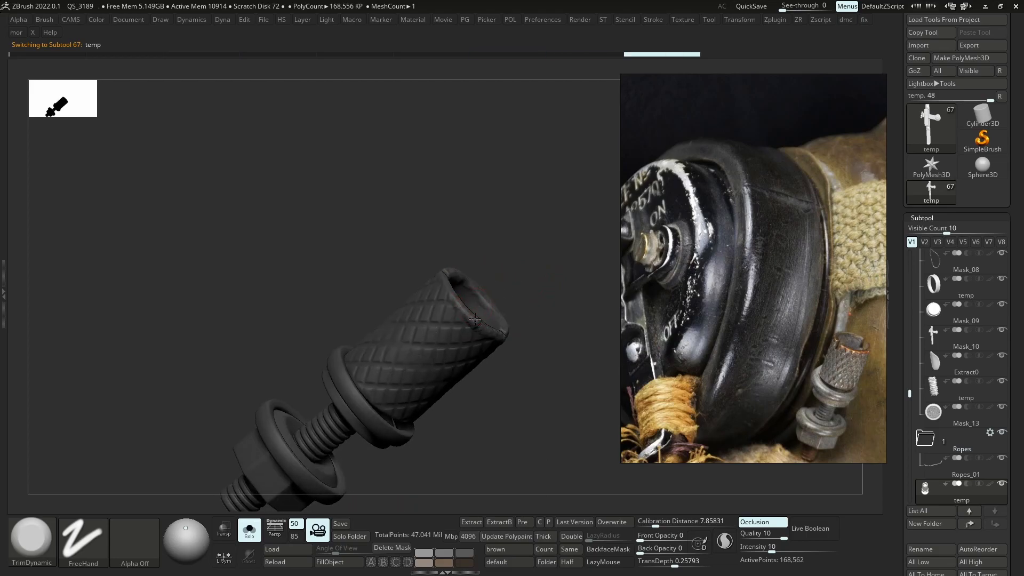
Wear down the edges of the bolt's collars and hexagonal nut with TrimDynamic
right_click_drag(383, 347, 397, 339)
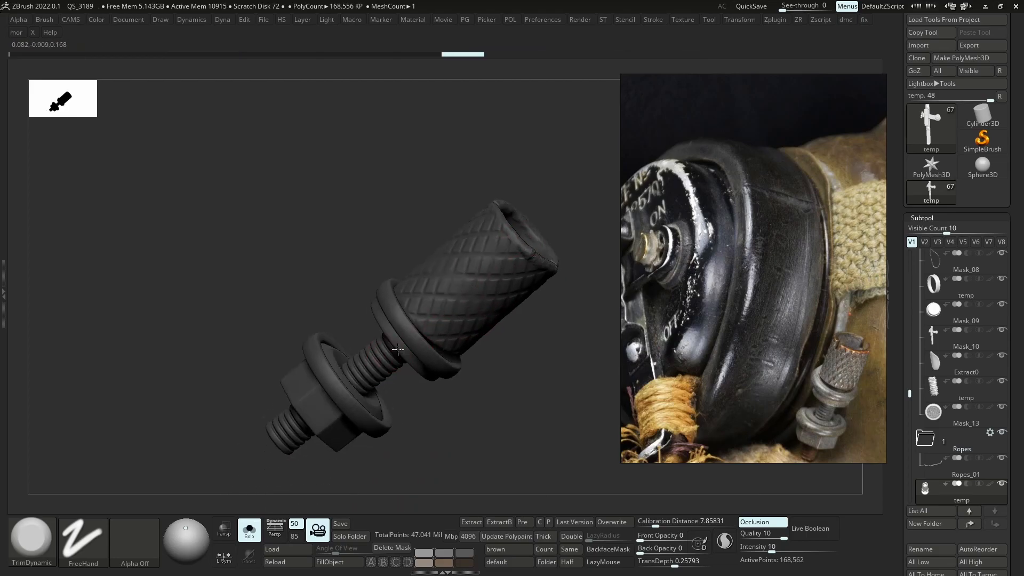
right_click_drag(374, 401, 271, 402)
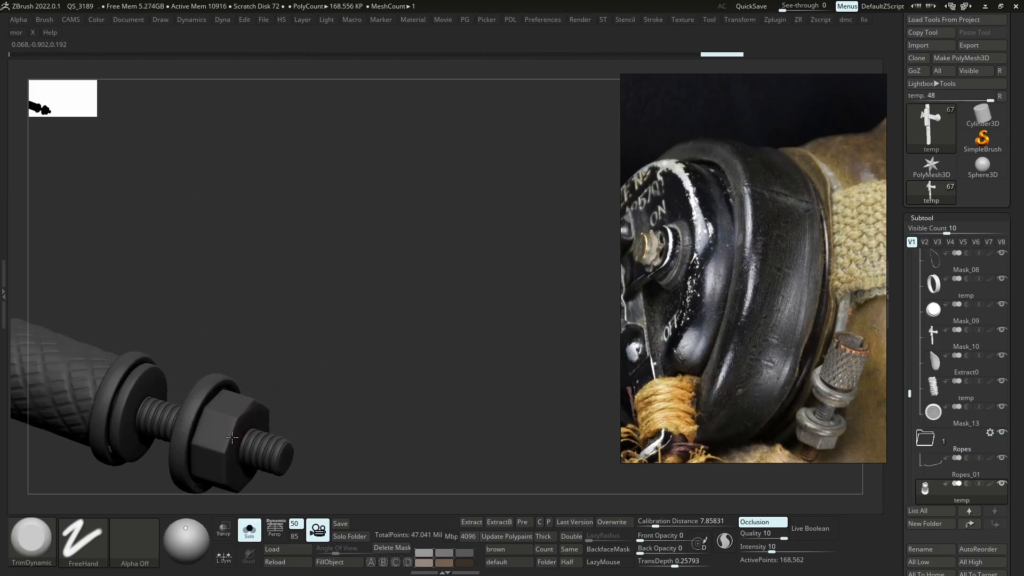
left_click_drag(229, 445, 237, 441)
key("shift+s")
Isolate the metal strap buckle and subdivide it twice
mouse_move(293, 399)
right_mouse_down("ctrl")
mouse_move(336, 294)
mouse_move(288, 249)
mouse_move(273, 284)
mouse_move(335, 300)
right_mouse_up("ctrl")
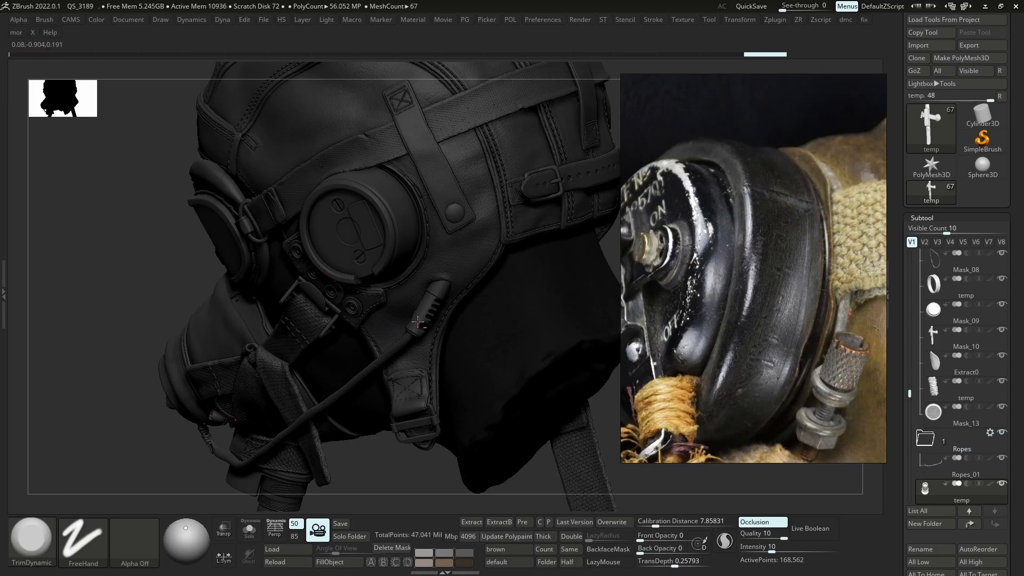
key("shift+s")
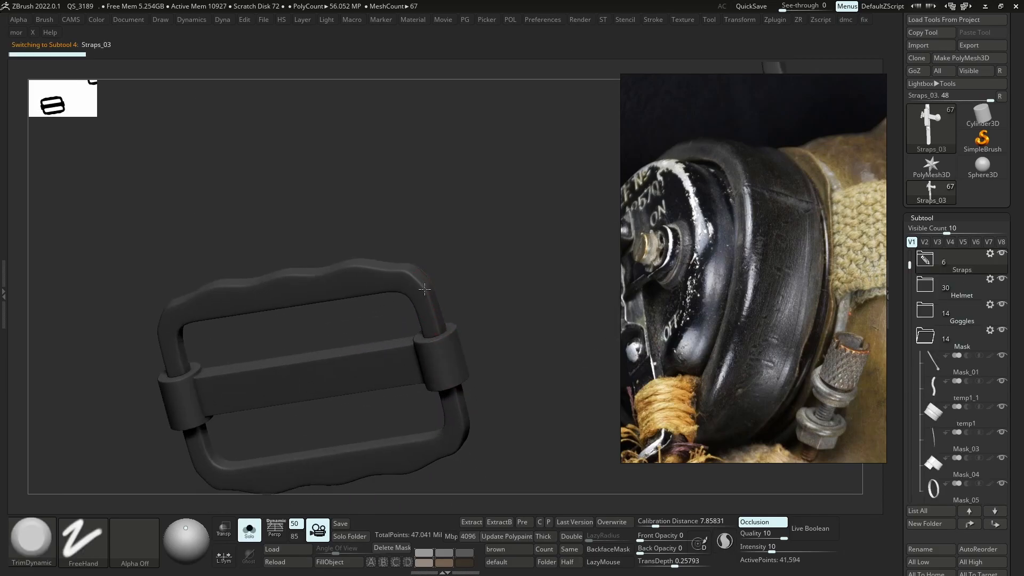
key("ctrl+d")
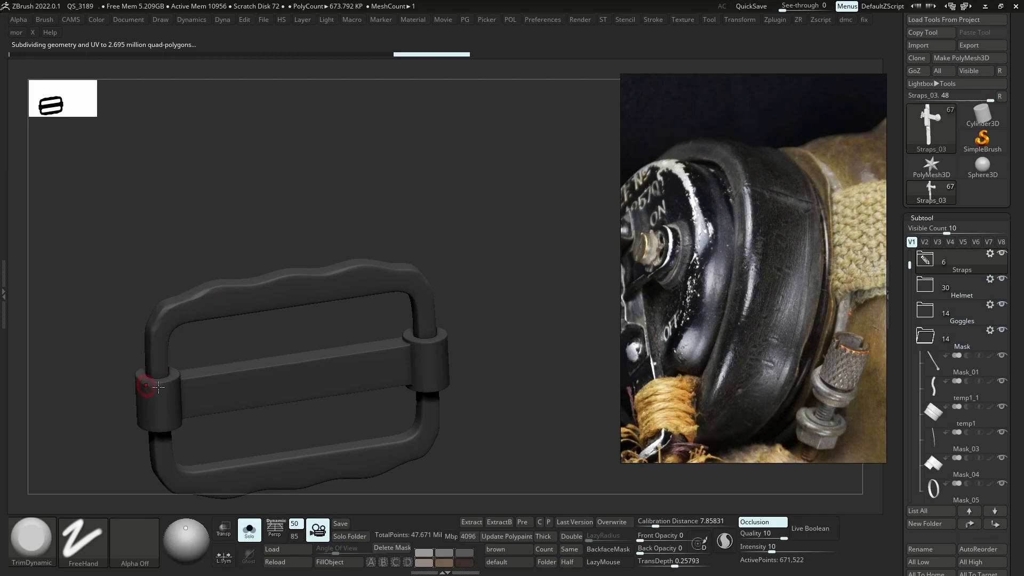
Try to wear down the edges of the strap buckle's frame with TrimDynamic, undoing the last strokes
right_click_drag(376, 366, 459, 360)
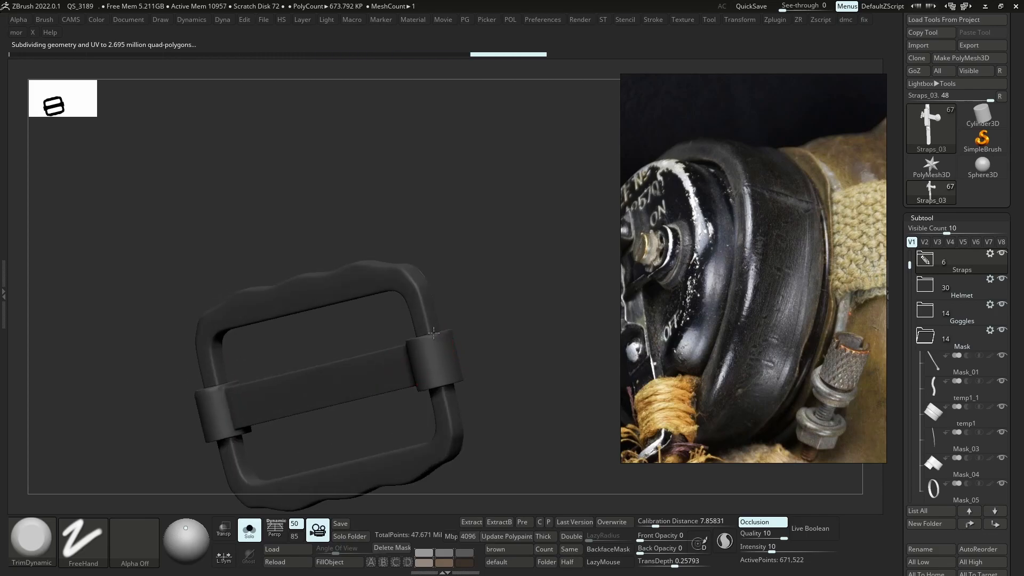
right_click_drag(442, 401, 442, 381)
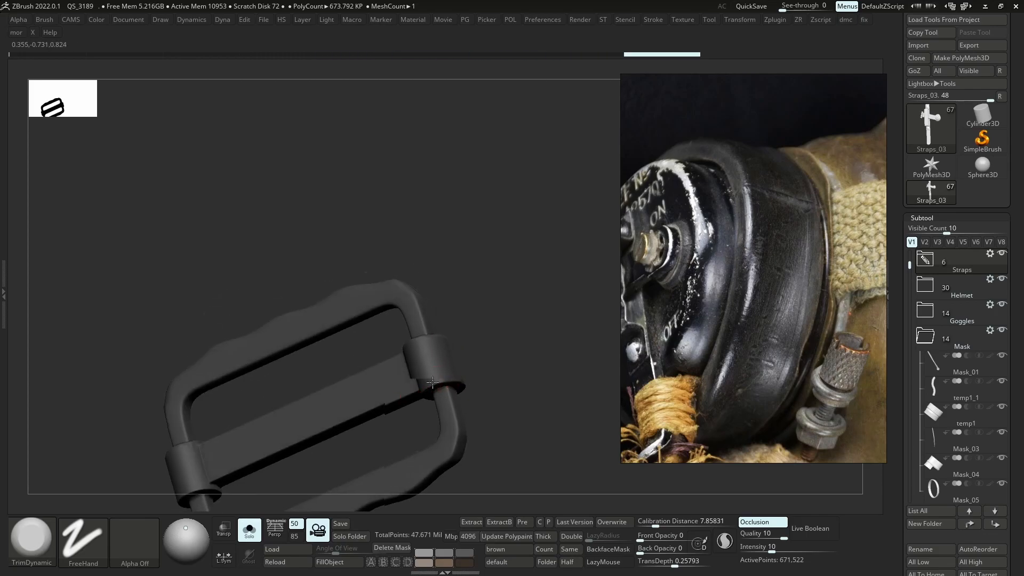
right_click_drag(413, 395, 425, 301, "alt")
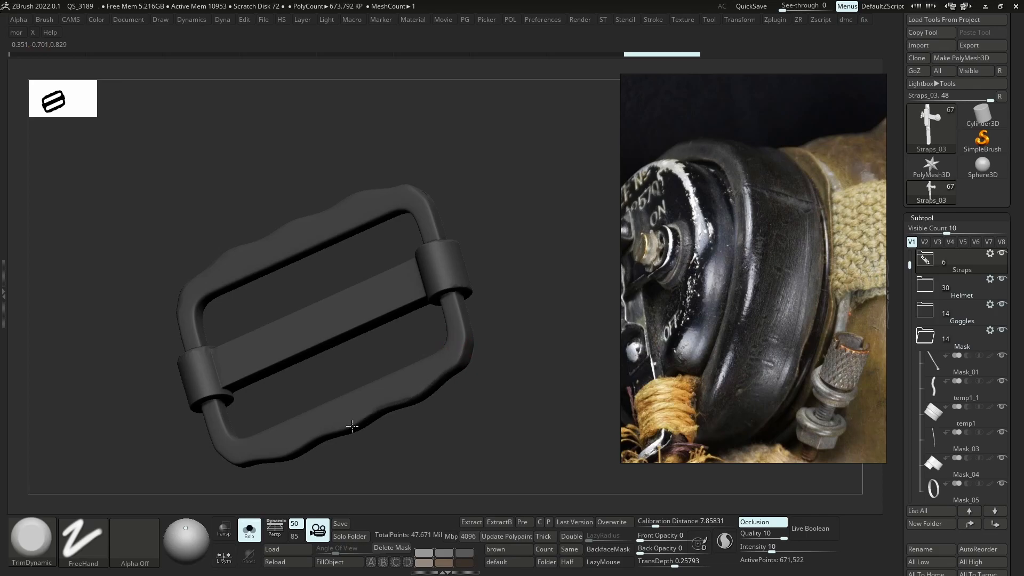
right_click_drag(302, 433, 305, 412)
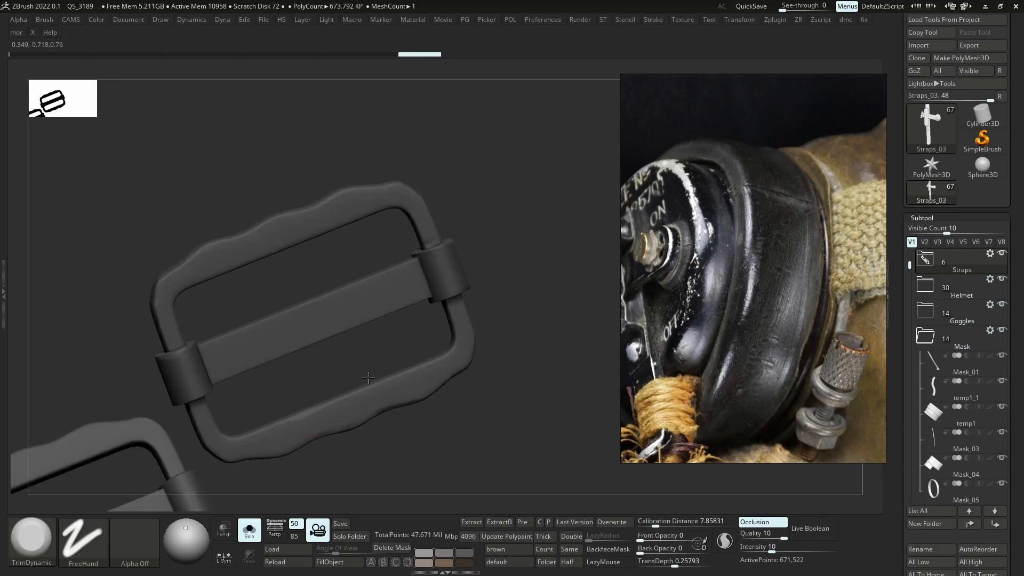
right_click_drag(369, 380, 280, 323)
left_click_drag(304, 301, 308, 308)
left_click_drag(327, 195, 260, 208)
right_click_drag(261, 209, 311, 367, "ctrl")
mouse_move(310, 367)
left_mouse_down()
mouse_move(333, 370)
mouse_move(349, 396)
left_mouse_up()
key("ctrl+z")
key("ctrl+z")
key("ctrl+z")
Isolate the triangular metal strap rings with their connecting rods and subdivide them three times
mouse_move(349, 396)
right_mouse_down()
mouse_move(308, 404)
mouse_move(304, 286)
mouse_move(325, 330)
right_mouse_up()
right_click_drag(325, 331, 355, 366)
key("alt+s")
mouse_move(341, 273)
right_mouse_down()
mouse_move(286, 279)
mouse_move(299, 267)
mouse_move(286, 256)
mouse_move(294, 251)
mouse_move(306, 293)
right_mouse_up()
key("alt+s")
key("ctrl+d")
key("ctrl+d")
key("ctrl+d")
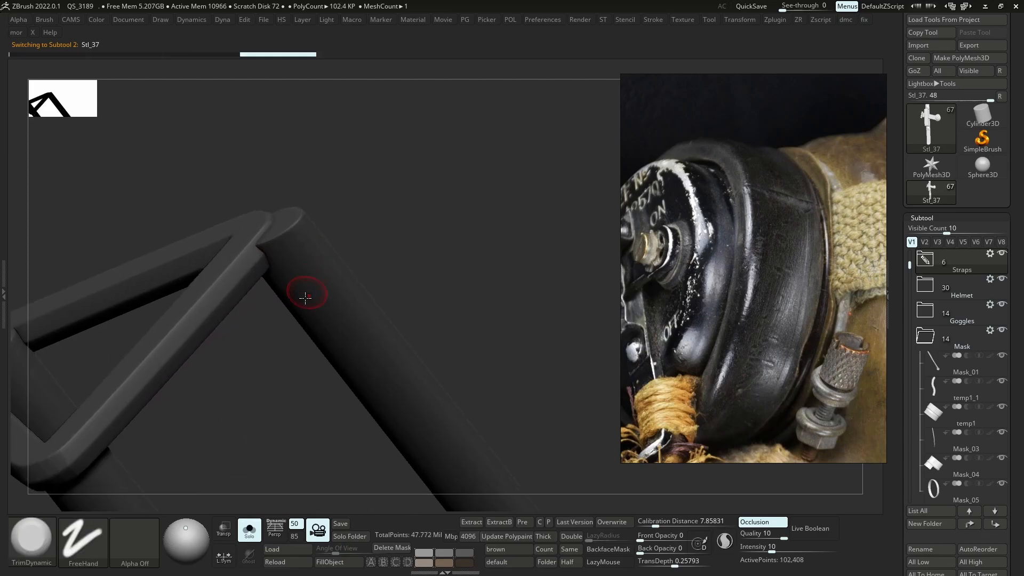
Remesh the rings with DynaMesh at a finer resolution, fusing the rods with the triangular ends
key("d")
left_click(270, 332)
left_click(314, 341)
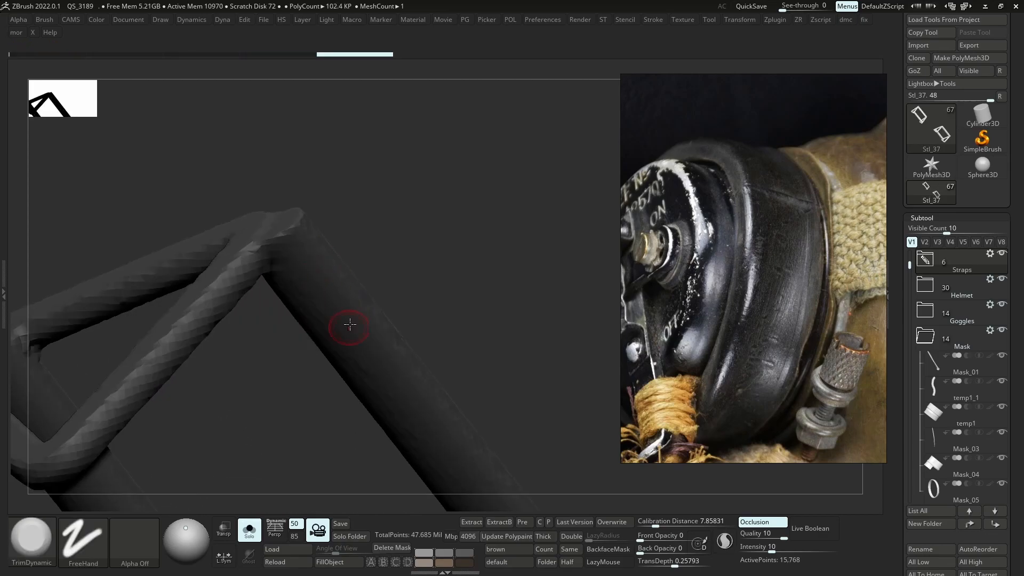
left_click_drag(1010, 507, 1010, 445)
left_click_drag(1010, 528, 1010, 444)
left_click(926, 561)
left_click(949, 71)
key("d")
left_click(356, 336)
key("d")
left_click_drag(288, 370, 296, 370)
left_click(295, 352)
right_click_drag(308, 311, 331, 319, "ctrl")
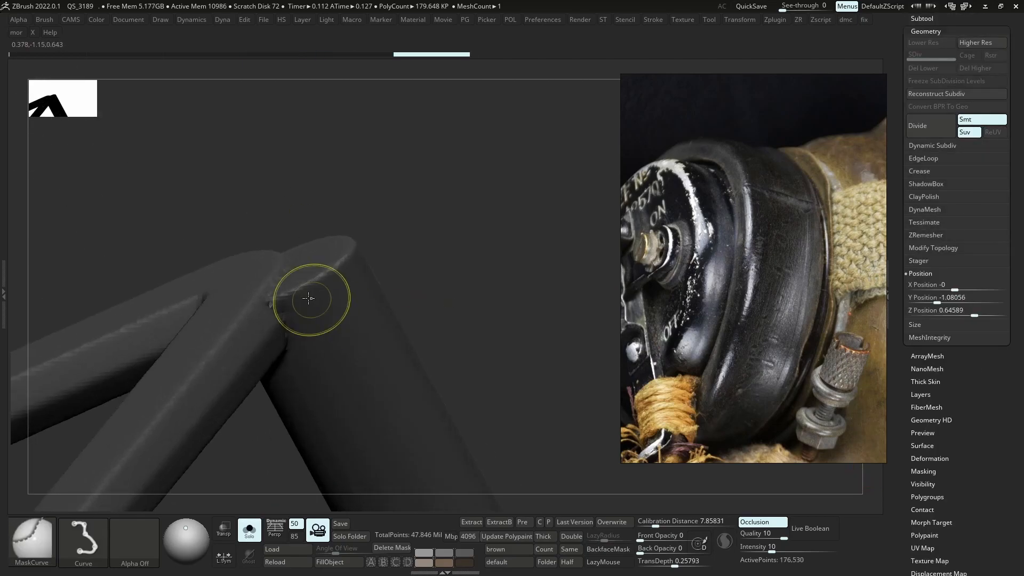
Subdivide the fused rings once and choose ClayBuildup with a small brush for the joints
type("bcbs1")
key("Return")
right_click_drag(288, 318, 256, 211, "ctrl")
key("ctrl+d")
right_click_drag(315, 343, 277, 279, "ctrl")
mouse_move(321, 391)
right_mouse_down("alt")
mouse_move(353, 297)
mouse_move(441, 447)
mouse_move(377, 322)
mouse_move(388, 293)
right_mouse_up("alt")
right_click_drag(415, 387, 435, 304, "alt")
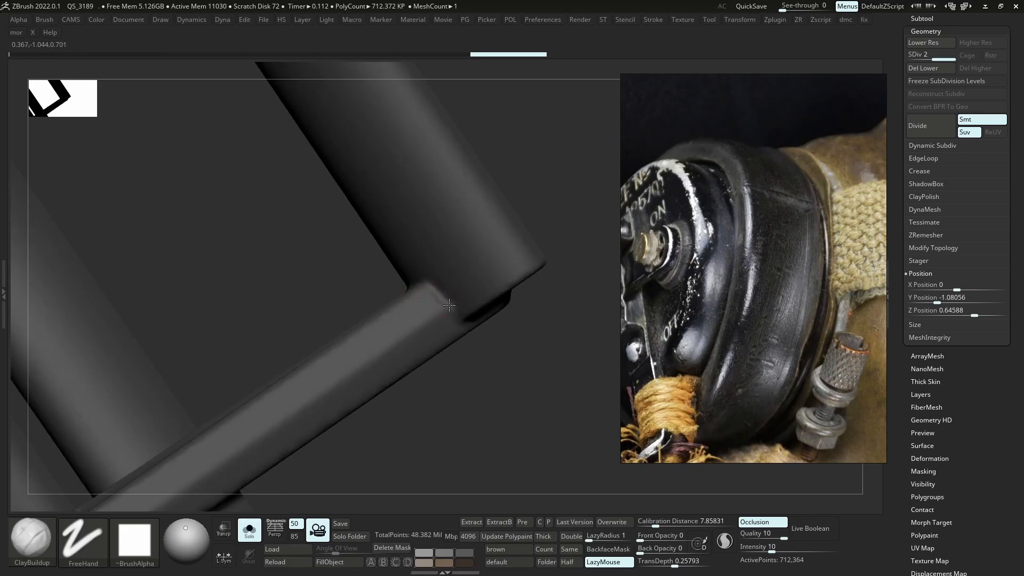
Build up weld-like material with ClayBuildup where the round rods meet the triangular ends
right_click_drag(454, 317, 422, 286)
left_click_drag(377, 280, 367, 278)
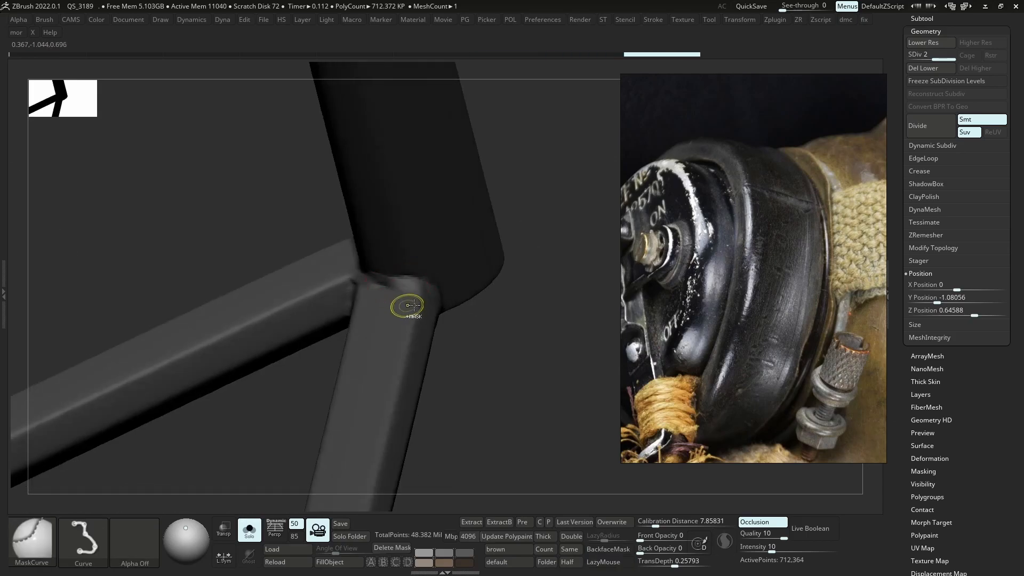
right_click_drag(404, 304, 408, 272, "ctrl")
right_click_drag(408, 272, 425, 318)
mouse_move(421, 170)
right_mouse_down("ctrl")
mouse_move(416, 199)
mouse_move(414, 151)
right_mouse_up("ctrl")
left_click_drag(411, 164, 416, 173)
right_click_drag(412, 187, 410, 152)
left_click_drag(412, 138, 406, 155)
Smooth the built-up material around the rod joints on the triangular end of the ring
mouse_move(148, 263)
right_mouse_down("alt")
mouse_move(299, 247)
mouse_move(274, 293)
mouse_move(242, 308)
mouse_move(307, 368)
mouse_move(287, 288)
mouse_move(369, 317)
mouse_move(372, 289)
right_mouse_up("alt")
key("shift")
key("shift")
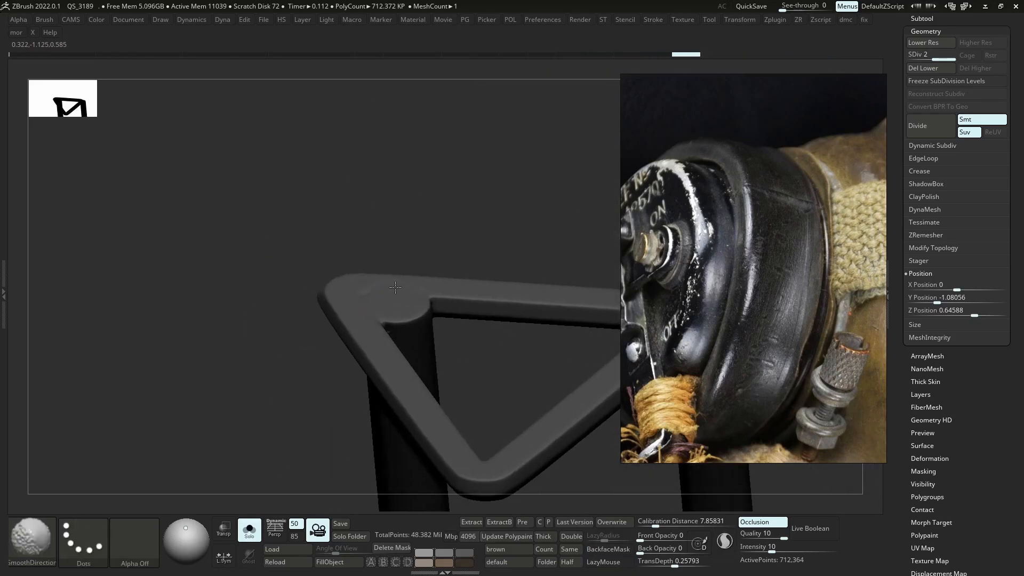
mouse_move(398, 282)
left_mouse_down("shift")
mouse_move(419, 296)
mouse_move(367, 309)
left_mouse_up("shift")
mouse_move(406, 291)
right_mouse_down()
mouse_move(441, 263)
mouse_move(501, 317)
mouse_move(487, 362)
mouse_move(503, 304)
mouse_move(603, 372)
mouse_move(501, 336)
mouse_move(500, 356)
right_mouse_up()
key("alt+s")
key("alt+s")
key("s")
mouse_move(499, 356)
left_mouse_down()
mouse_move(473, 353)
mouse_move(488, 346)
left_mouse_up()
left_click_drag(488, 346, 480, 352, "shift")
Flatten and wear the edges and corners of both triangular ring ends with TrimDynamic
key("alt+s")
mouse_move(483, 349)
right_mouse_down("ctrl")
mouse_move(496, 285)
mouse_move(512, 291)
right_mouse_up("ctrl")
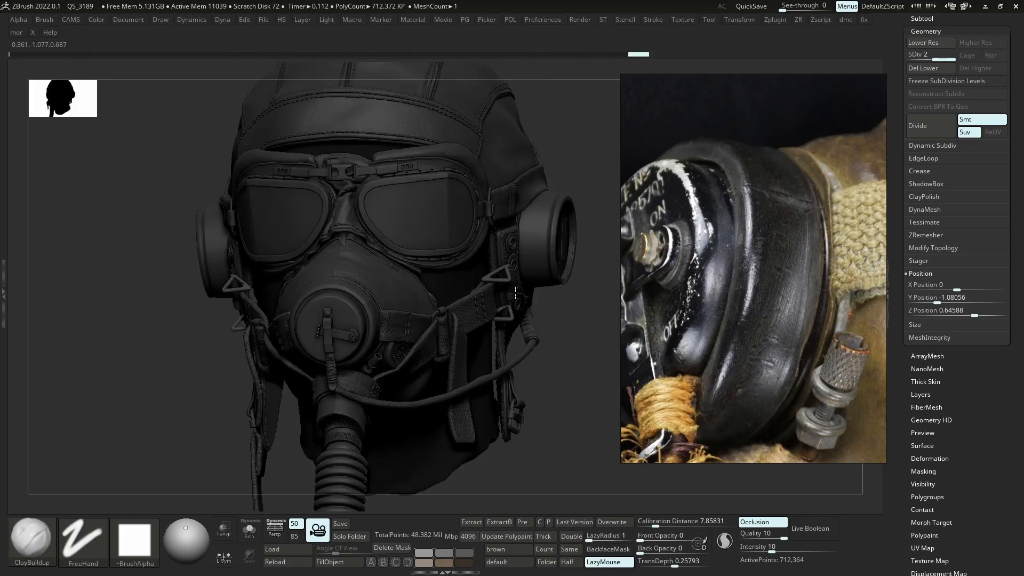
key("alt+s")
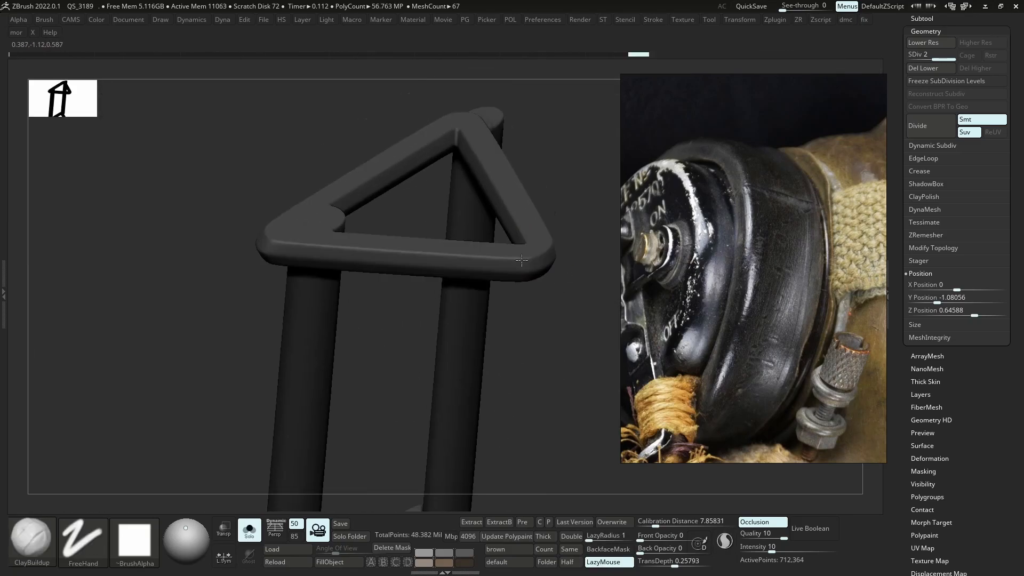
key("b")
key("t")
key("d")
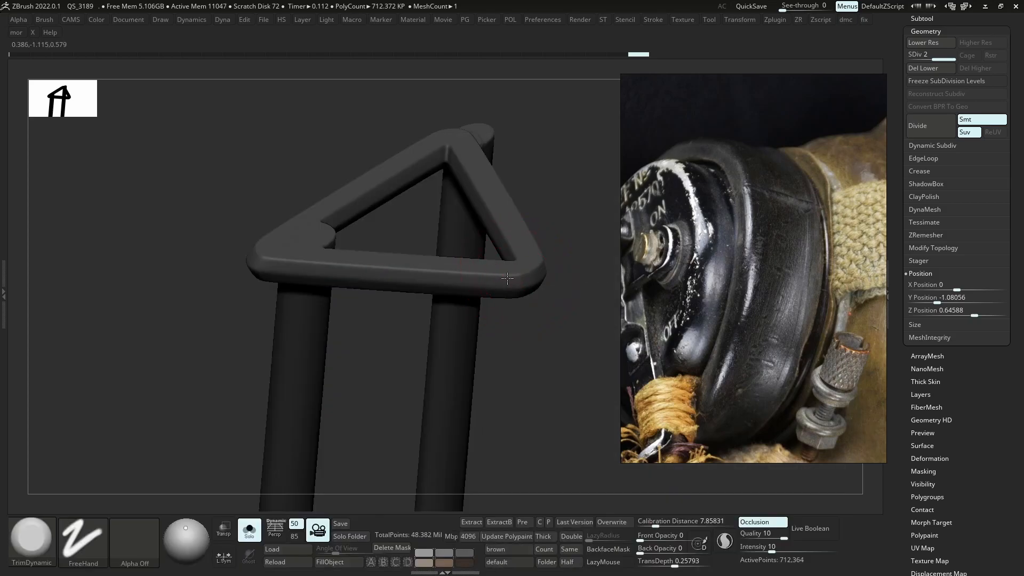
left_click_drag(505, 275, 442, 268)
left_click_drag(253, 249, 481, 259)
left_click_drag(480, 319, 426, 320)
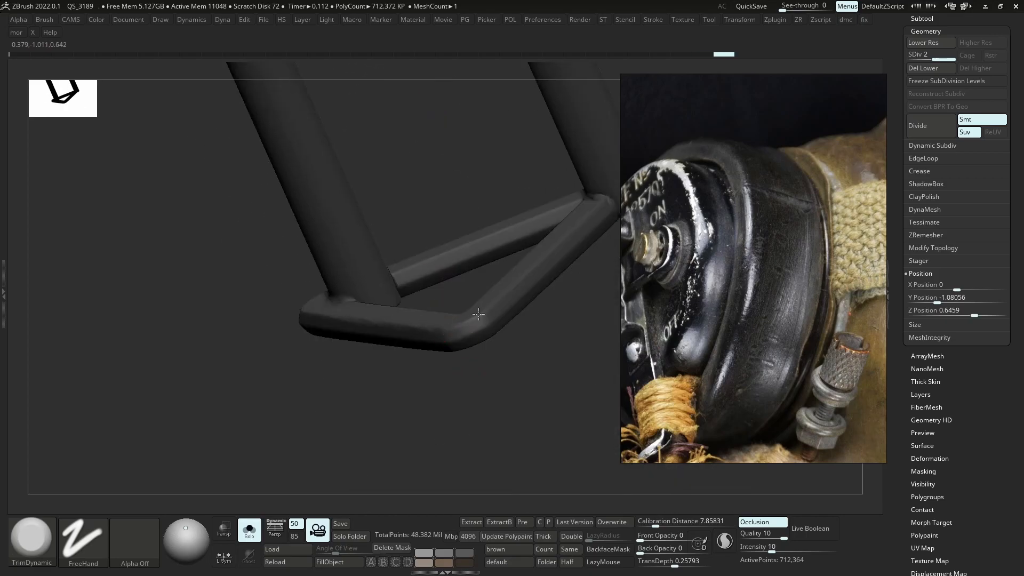
left_click_drag(570, 228, 400, 320, "shift")
Bring back the whole helmet and check the finished strap hardware against the reference board
key("alt+s")
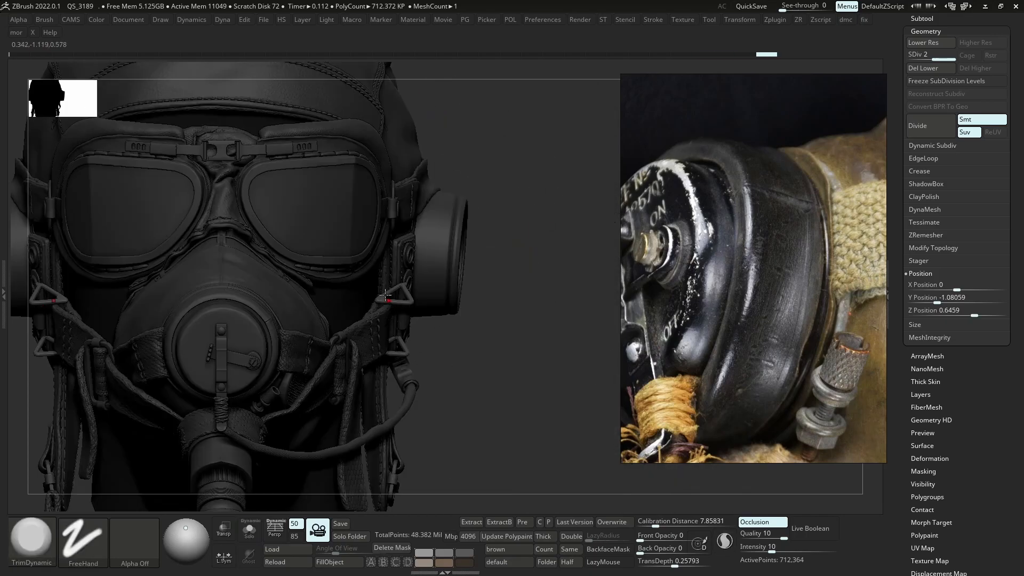
right_click_drag(402, 219, 416, 237, "ctrl")
scroll(747, 171, "down", 10)
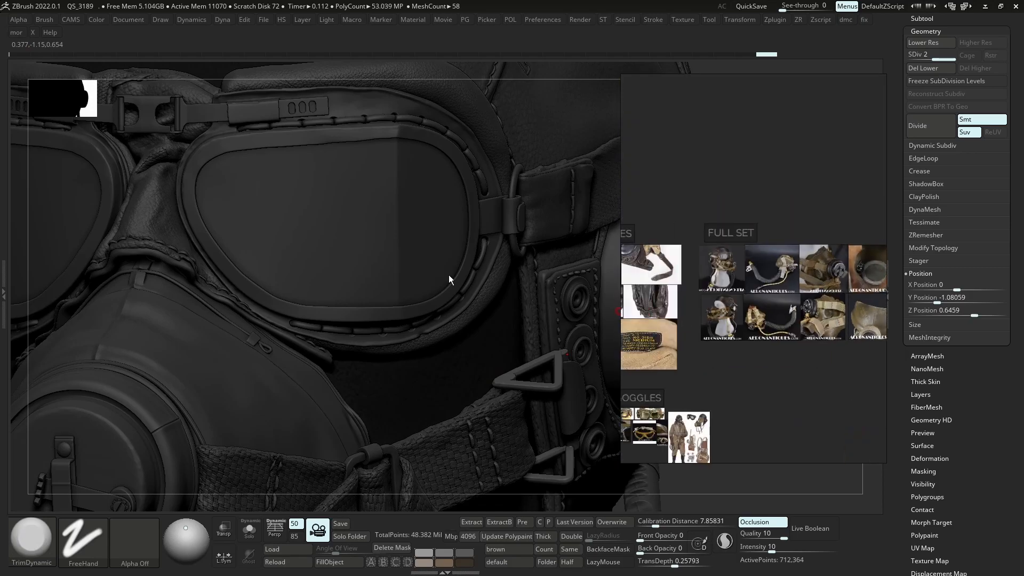
scroll(664, 259, "up", 3)
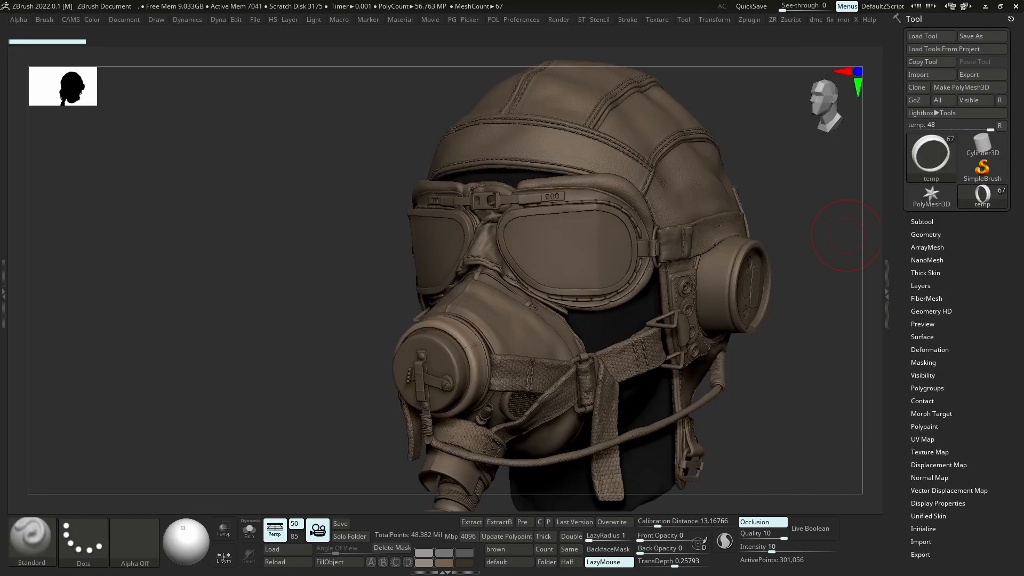
Isolate the leather cap Helmet_23 and turn off its leather surface noise
right_click_drag(540, 257, 606, 259)
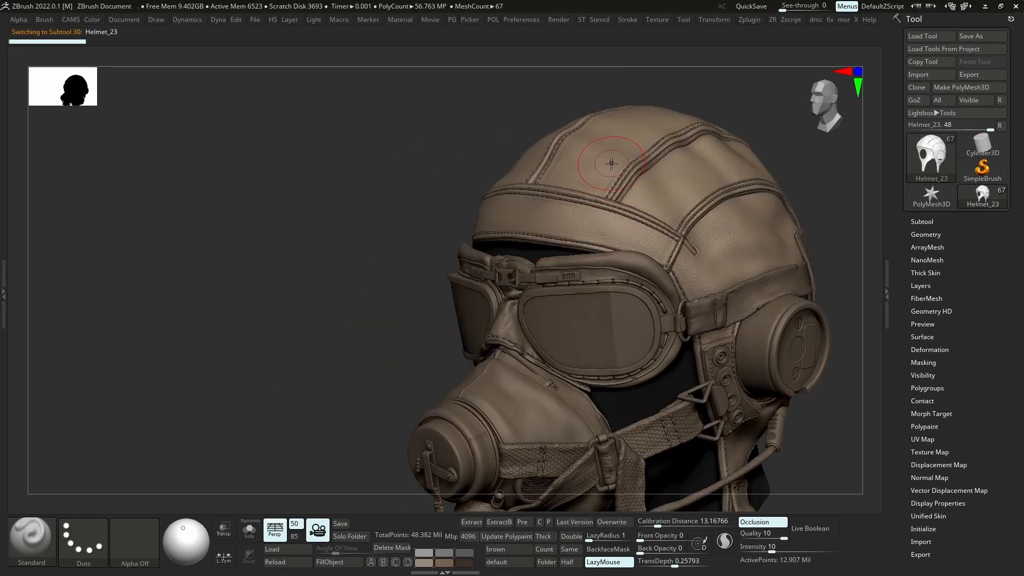
key("ctrl+shift+s")
left_click(922, 337)
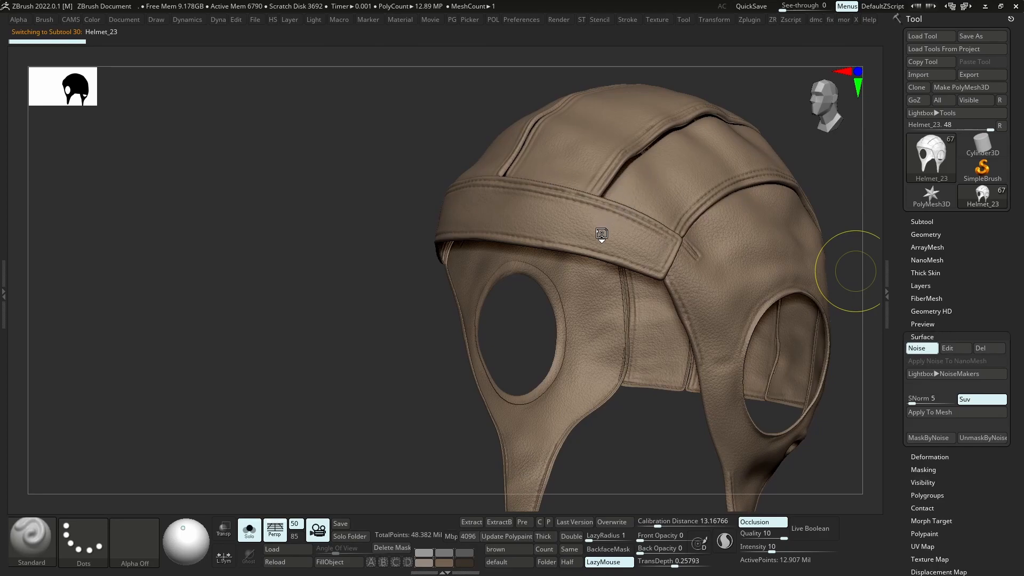
Merge all sculpt layers of the leather cap down into a single layer
left_click(922, 285)
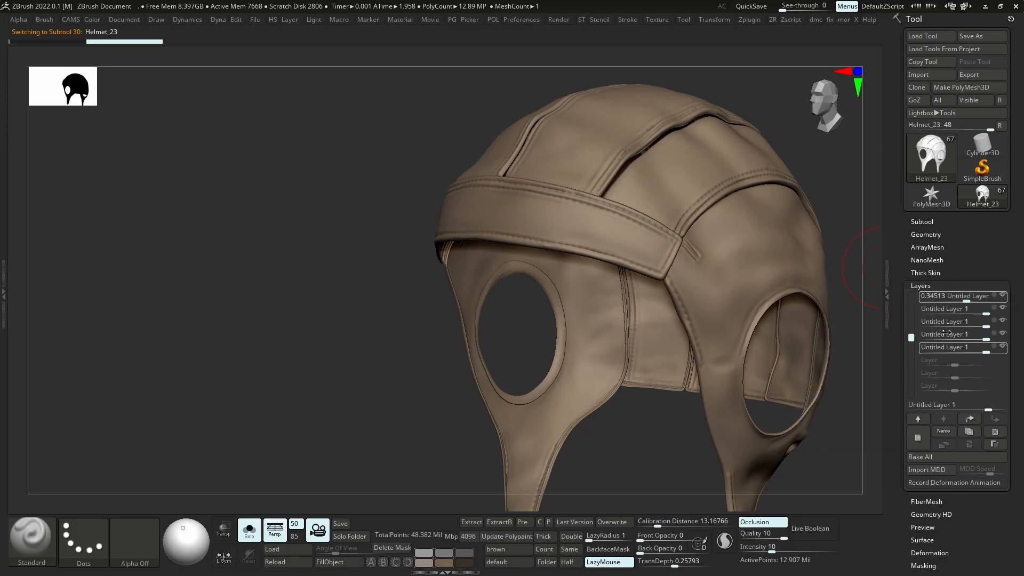
left_click(939, 296)
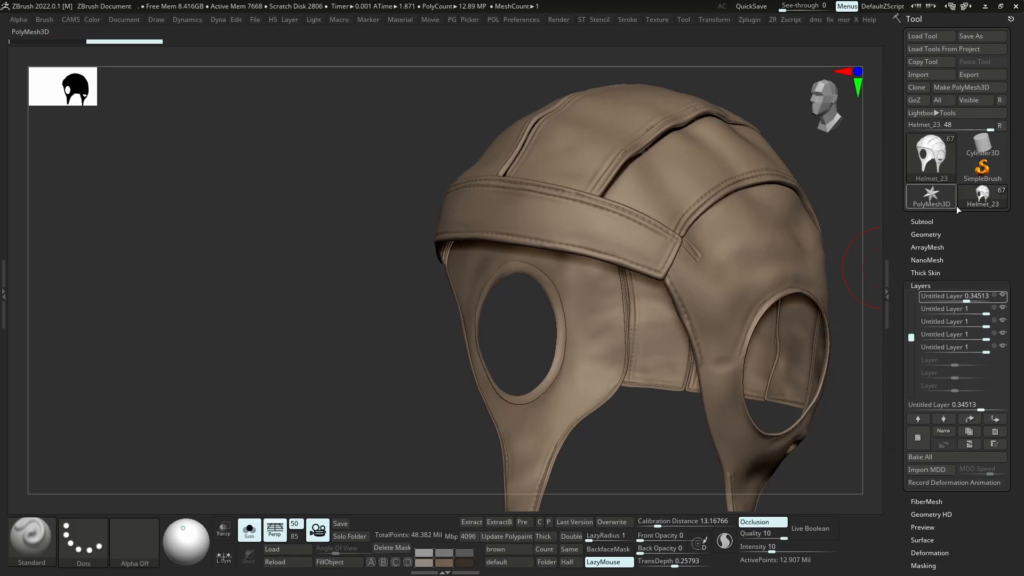
left_click(974, 444)
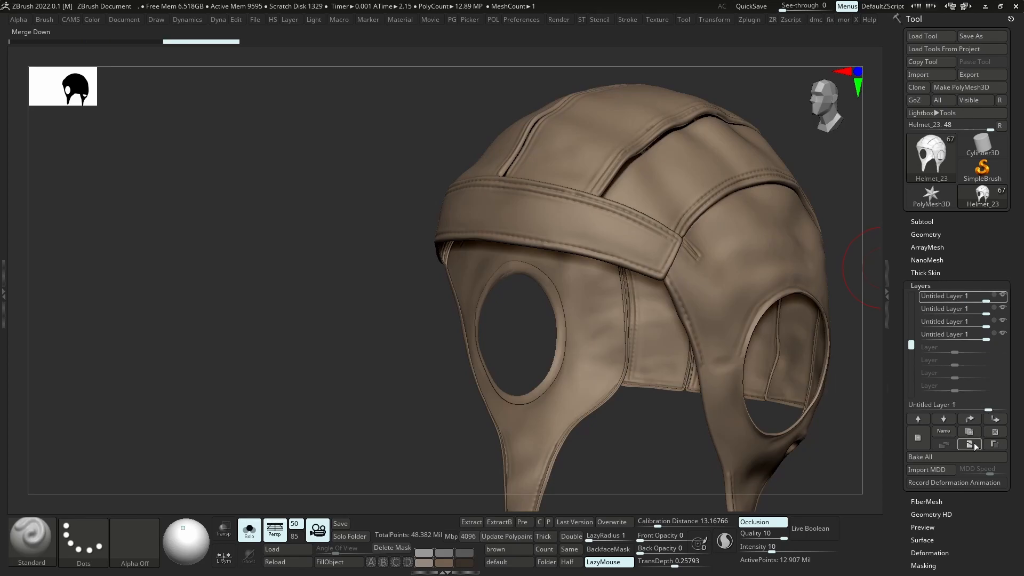
left_click(1005, 297)
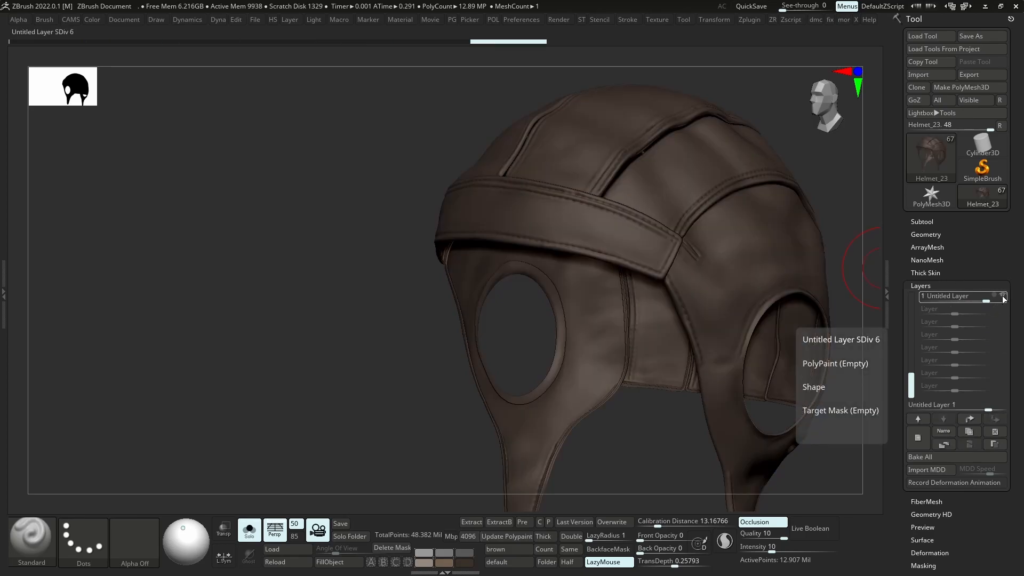
Find Helmet_23 in the subtool list's Helmet folder and turn off its polypaint colour
left_click(989, 221)
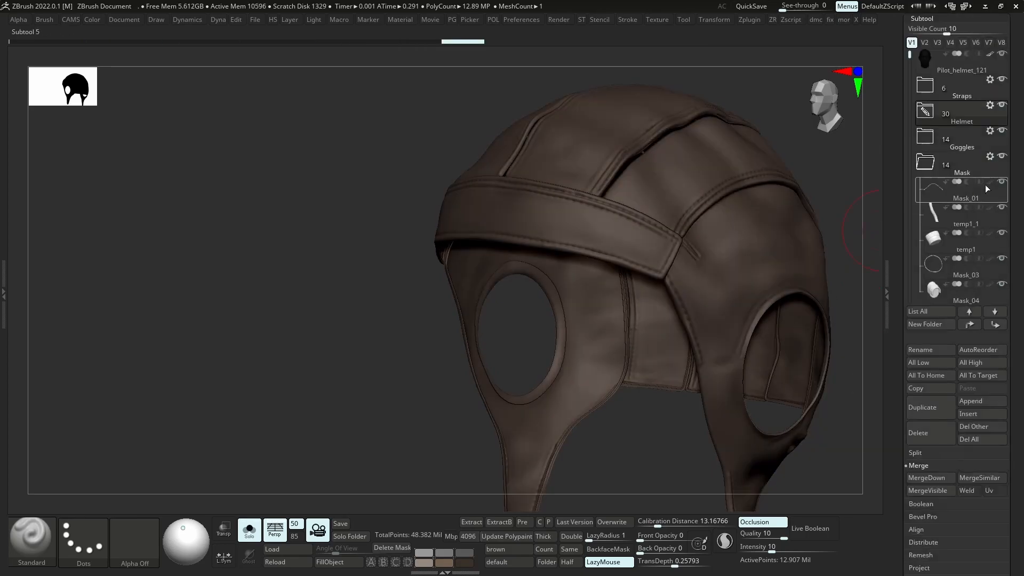
mouse_move(959, 98)
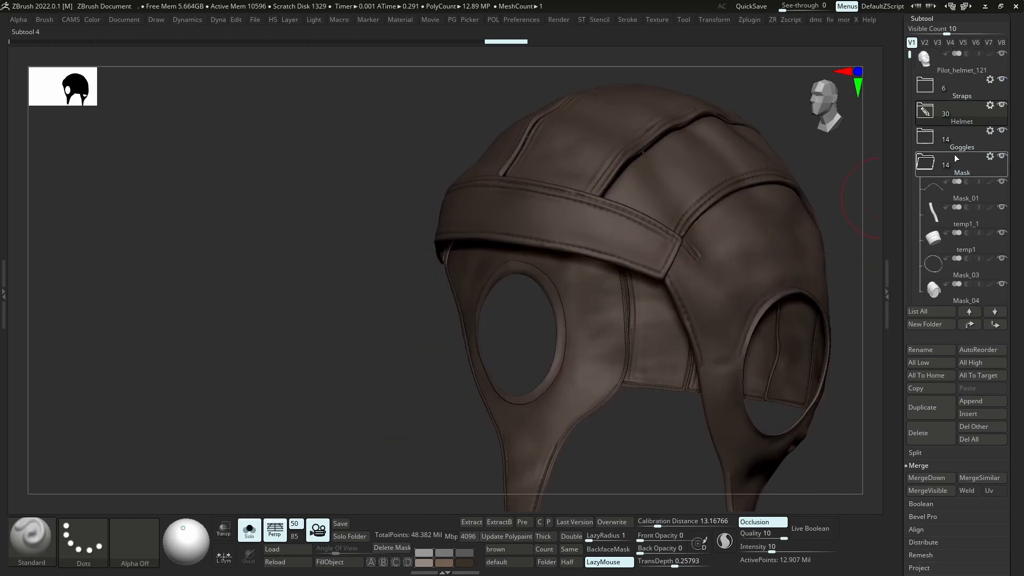
left_click(954, 113)
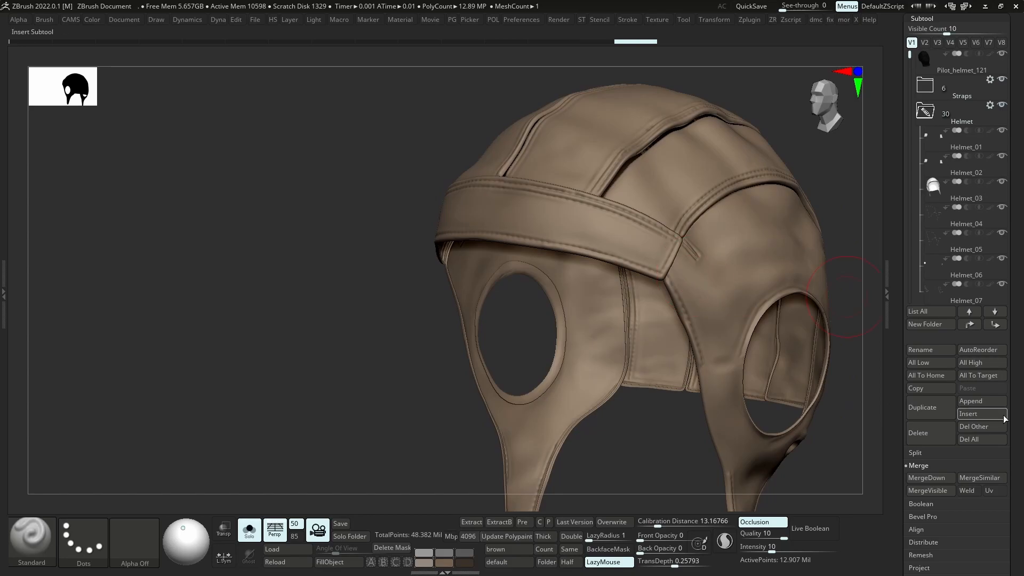
scroll(923, 269, "down", 6)
left_click(921, 255)
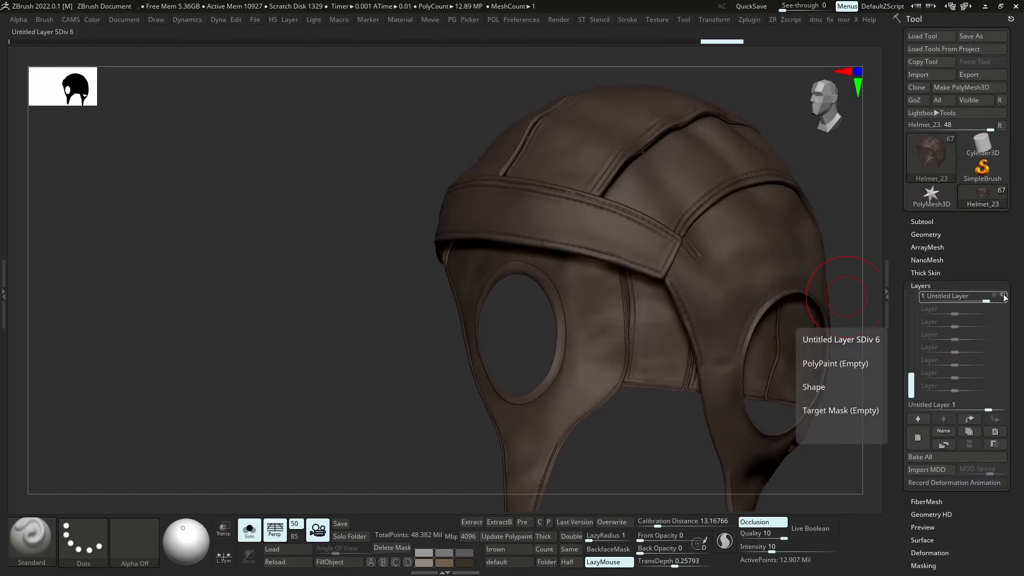
left_click(922, 221)
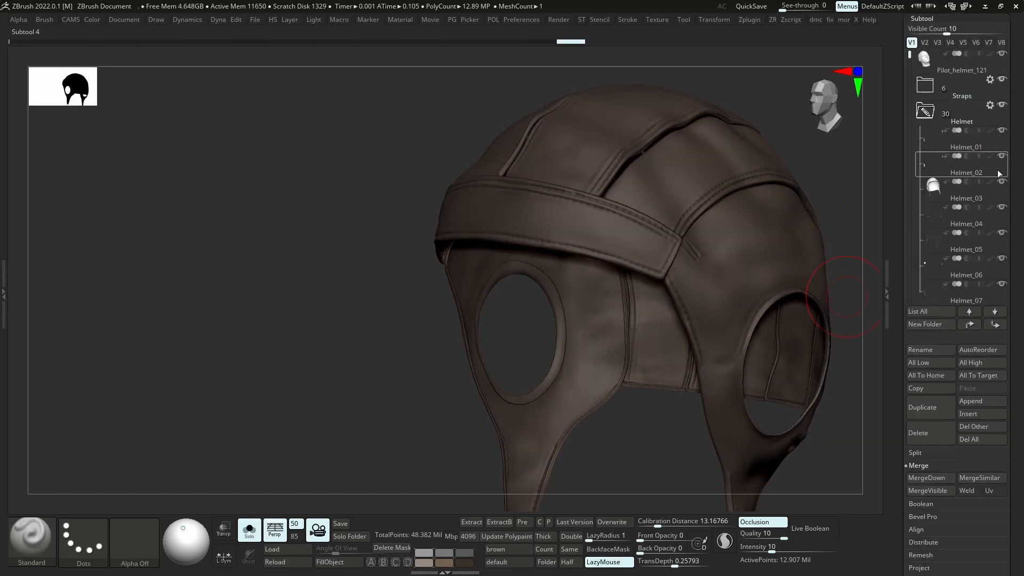
left_click_drag(912, 68, 915, 164)
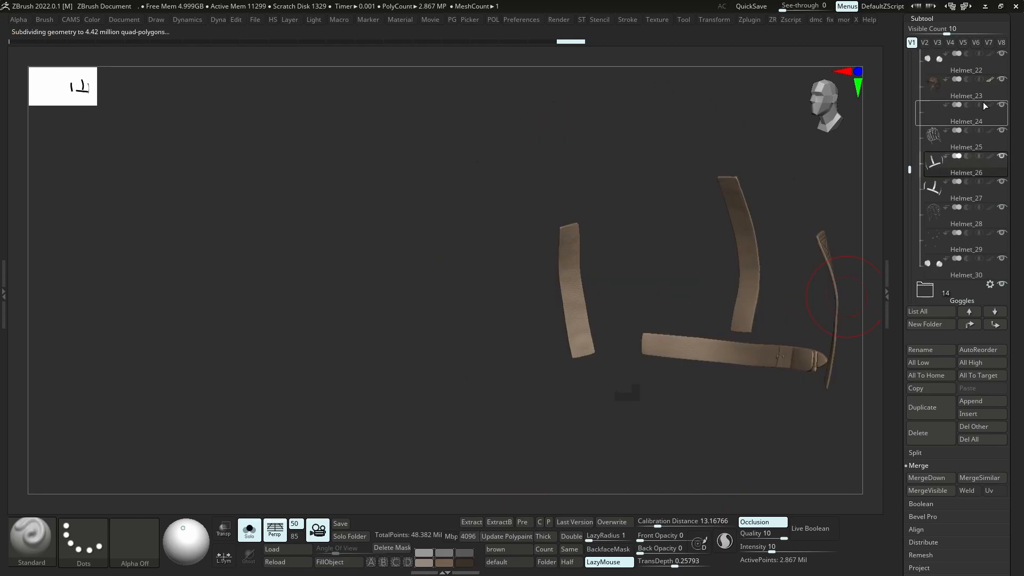
left_click(985, 82)
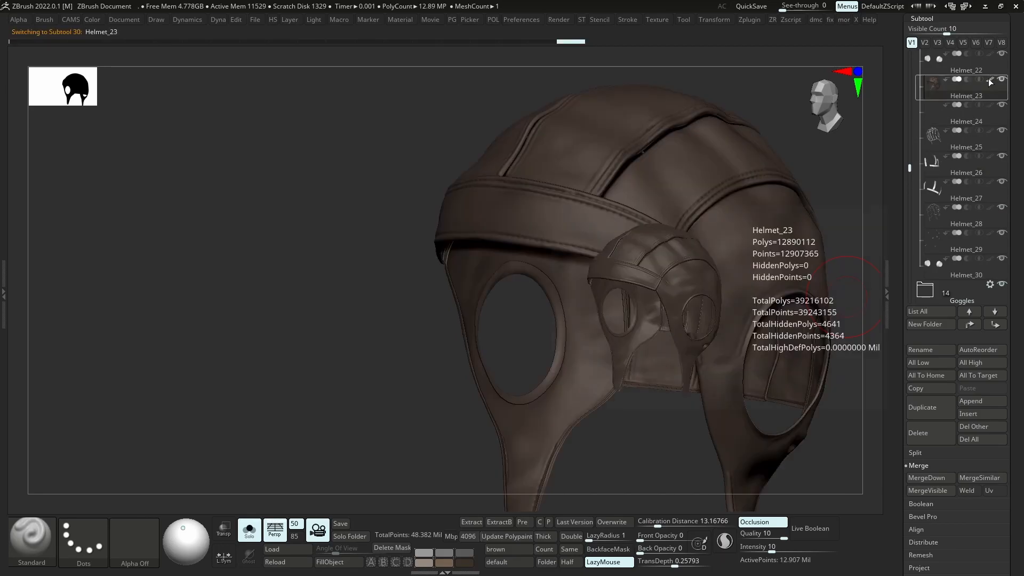
left_click_drag(1019, 334, 1008, 258)
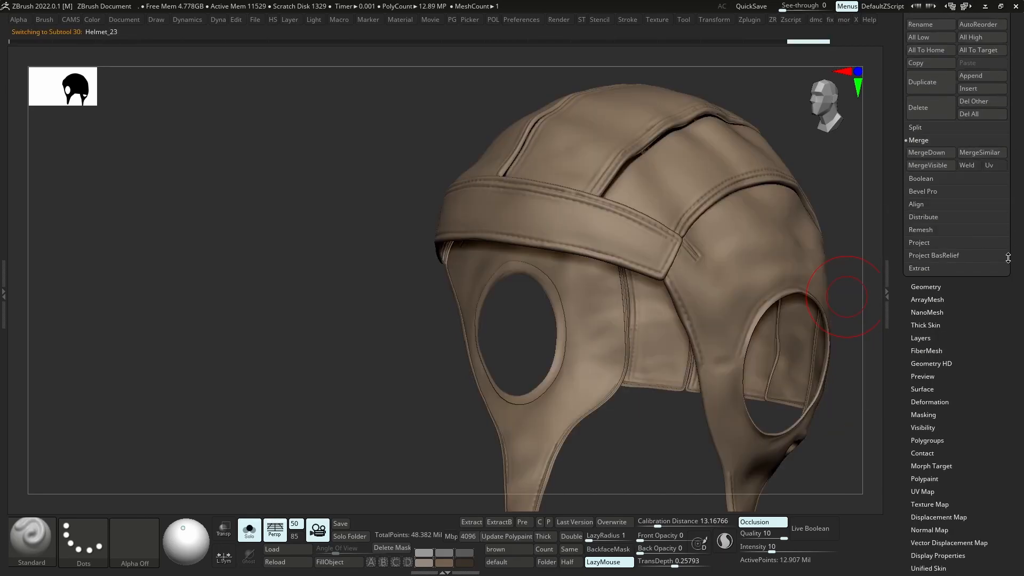
Add a new recording layer to the leather cap and bring back the rest of the helmet
left_click(922, 338)
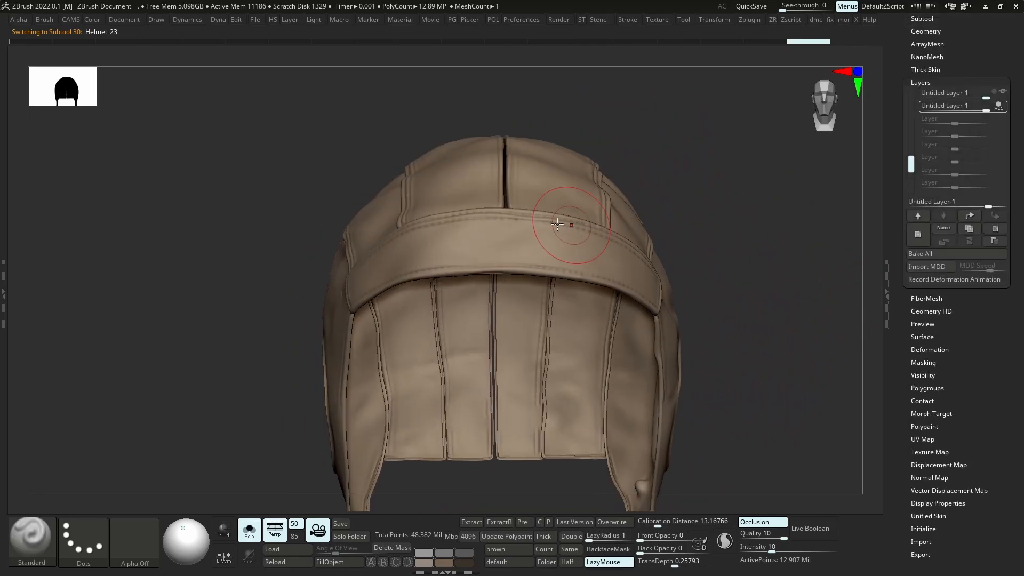
key("alt+shift+s")
left_click_drag(746, 237, 680, 250)
key("s")
left_click(565, 210)
right_click_drag(565, 211, 536, 206, "alt")
Load the memory folds brush from the 0_Custom folder of the brush library
key("comma")
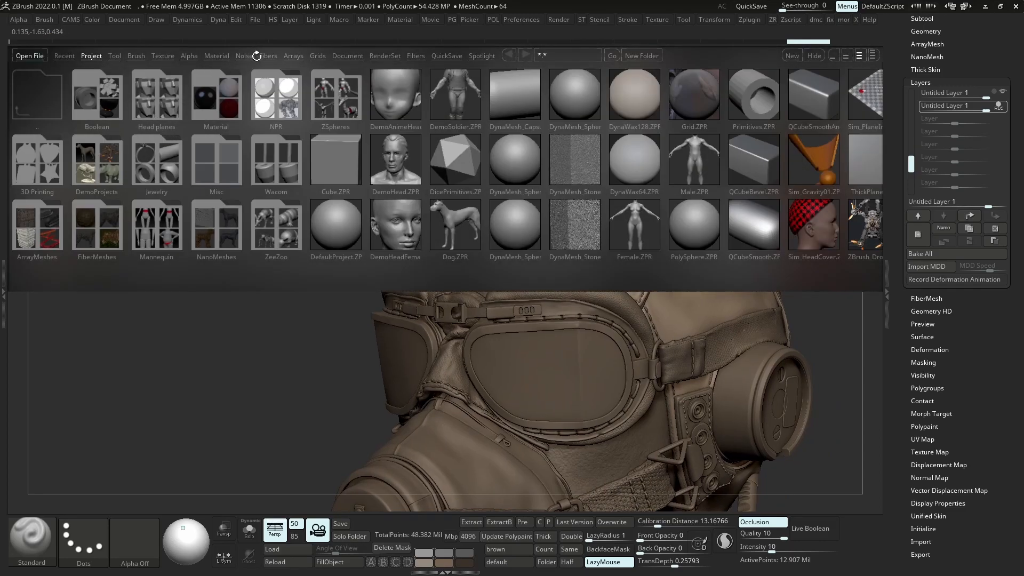
left_click(139, 55)
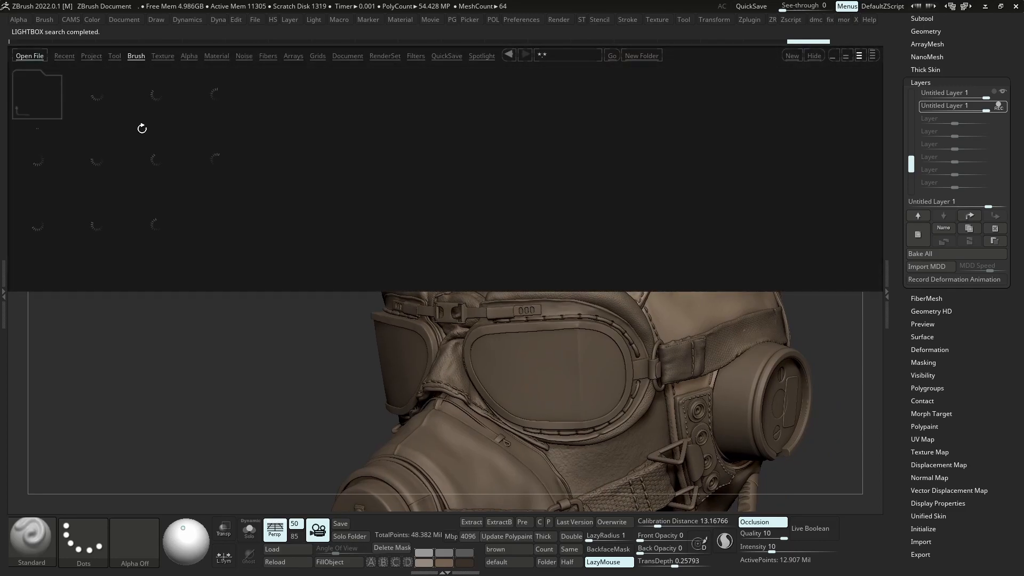
double_click(38, 156)
double_click(37, 96)
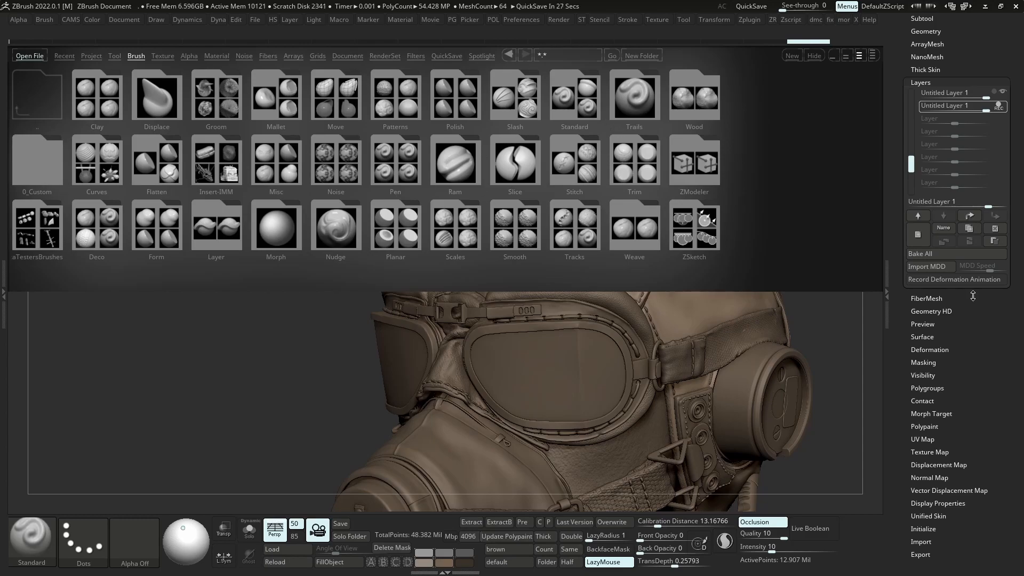
double_click(59, 162)
double_click(53, 163)
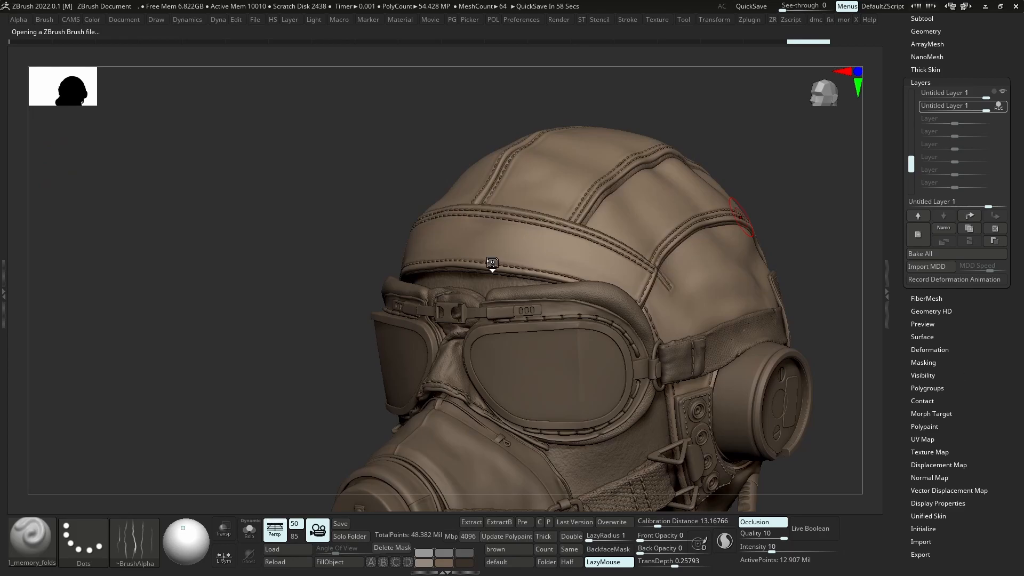
Isolate the leather cap and sculpt fine memory-fold creases across the side panel above the ear opening
mouse_move(492, 263)
right_mouse_down()
mouse_move(504, 245)
mouse_move(500, 267)
mouse_move(507, 263)
right_mouse_up()
key("alt+s")
mouse_move(594, 276)
right_mouse_down("alt")
mouse_move(496, 299)
mouse_move(537, 303)
mouse_move(450, 299)
right_mouse_up("alt")
key("u")
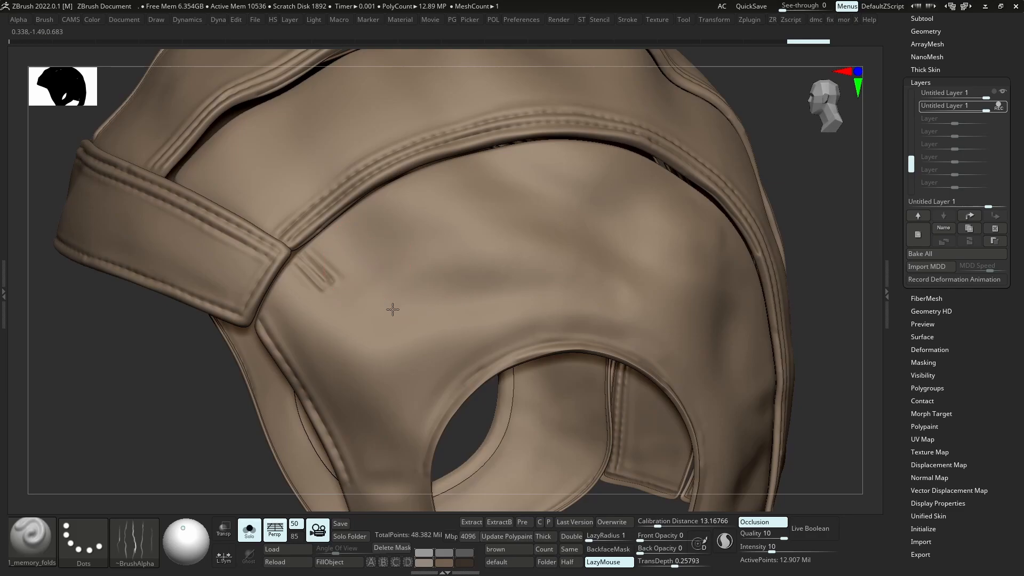
right_click_drag(354, 306, 407, 292)
key("ctrl")
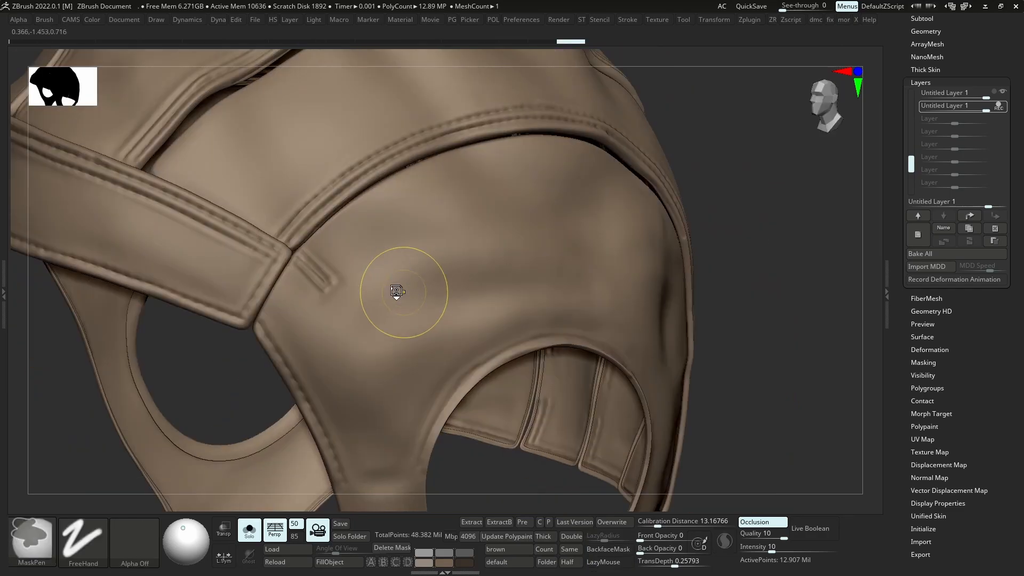
key("l")
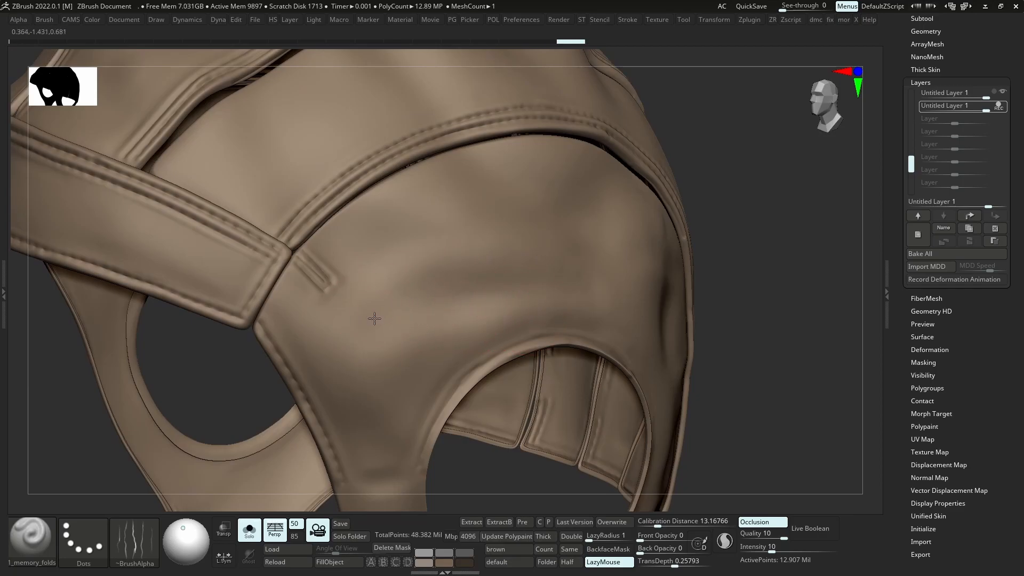
right_click_drag(464, 297, 519, 299)
key("u")
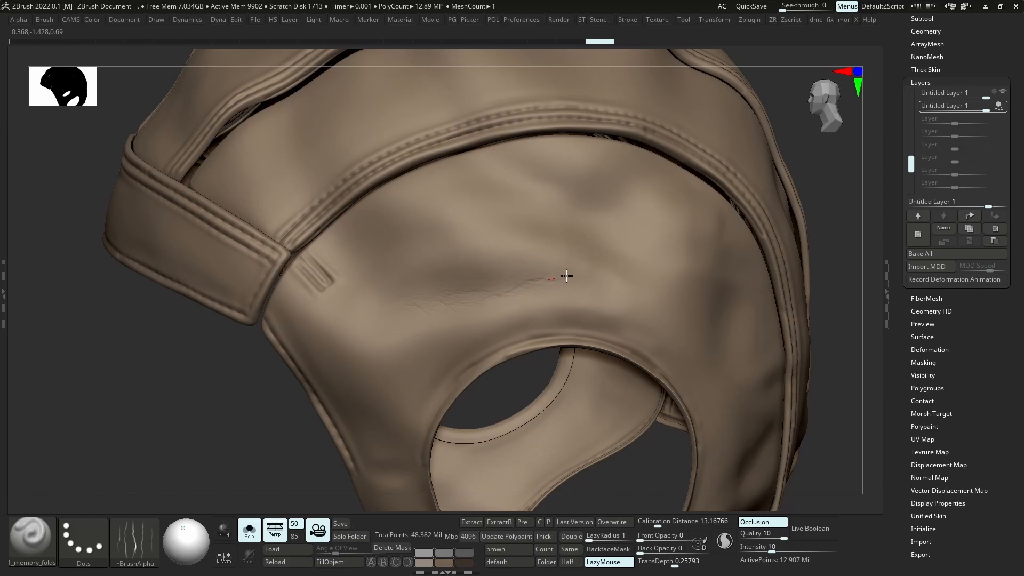
Add fine creases to the narrow panel above the side panel and compare the cap with the full helmet
right_click_drag(434, 297, 430, 327)
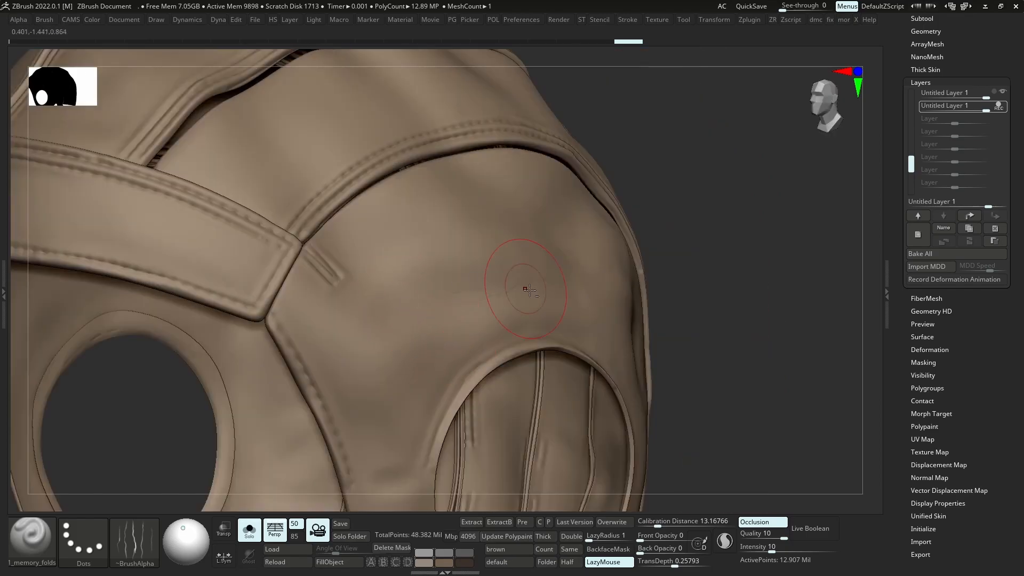
mouse_move(377, 263)
right_mouse_down()
mouse_move(434, 263)
mouse_move(407, 171)
right_mouse_up()
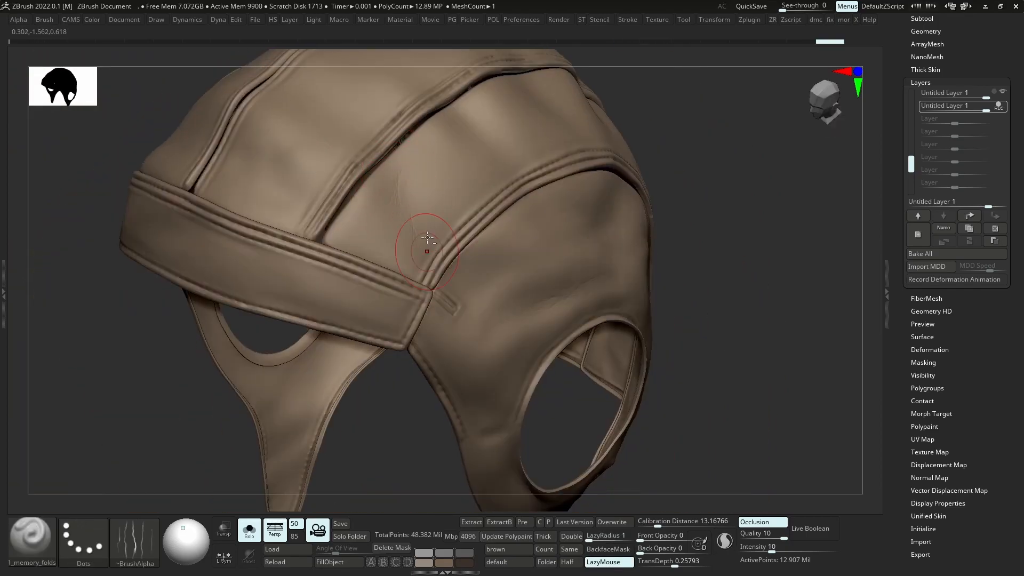
right_click_drag(423, 261, 229, 229)
mouse_move(239, 326)
right_mouse_down()
mouse_move(401, 345)
mouse_move(327, 370)
mouse_move(259, 353)
right_mouse_up()
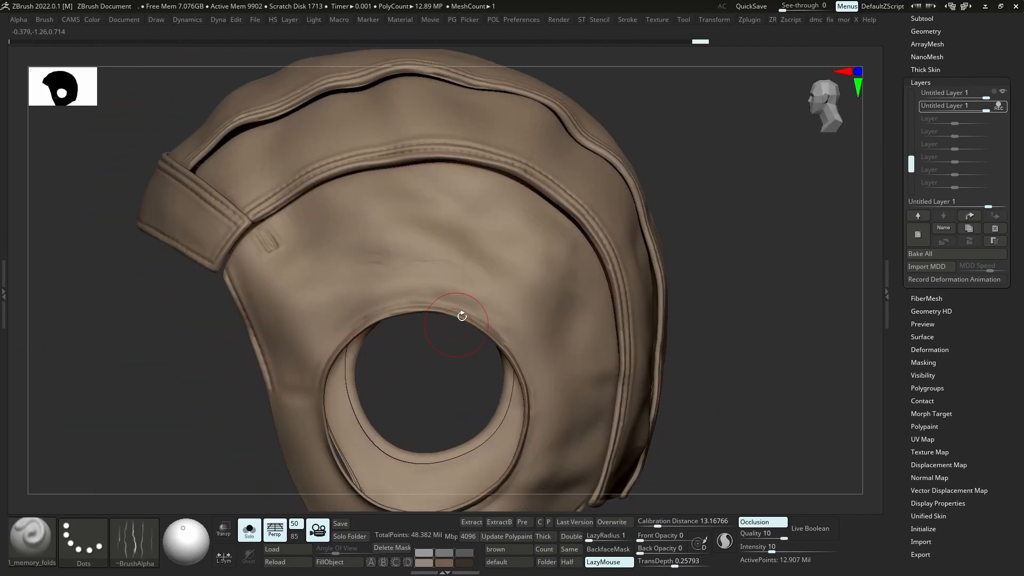
right_click_drag(454, 322, 463, 352)
key("alt+s")
key("alt+s")
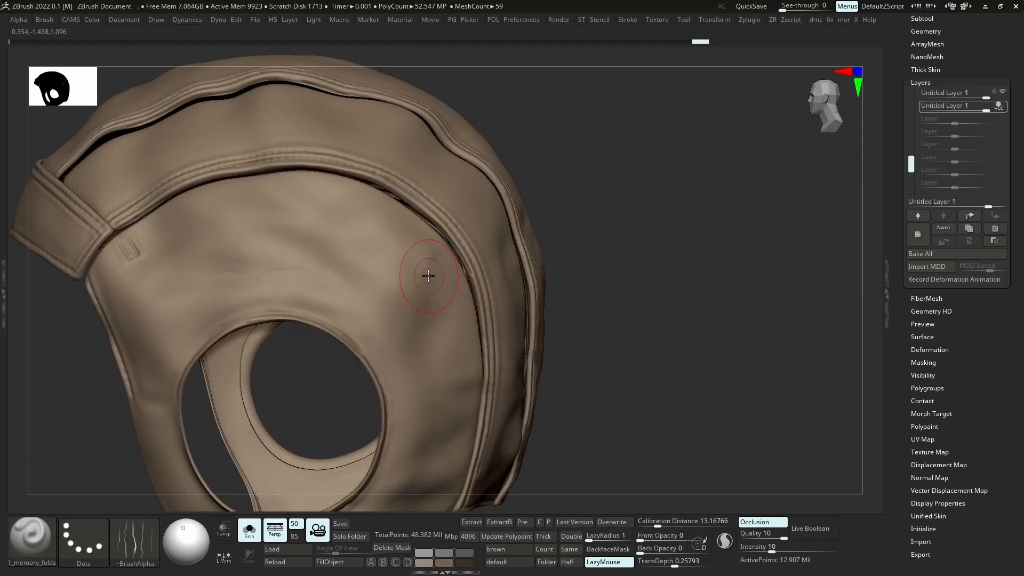
Sculpt fine creases behind the ear opening and down the adjoining rear panels of the cap
right_click_drag(430, 276, 492, 289)
left_click_drag(435, 295, 432, 327, "alt")
right_click_drag(543, 285, 480, 179)
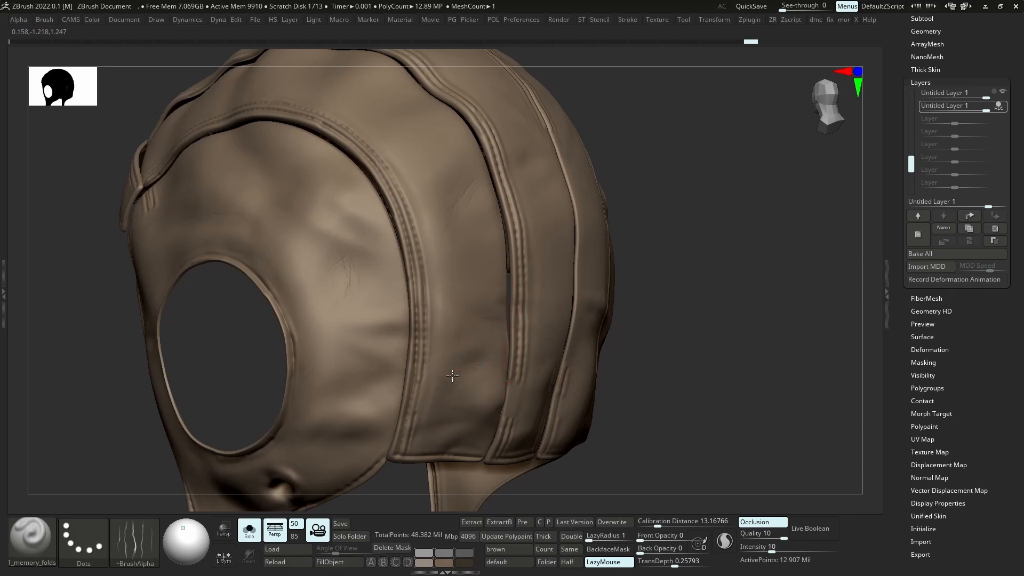
key("ctrl")
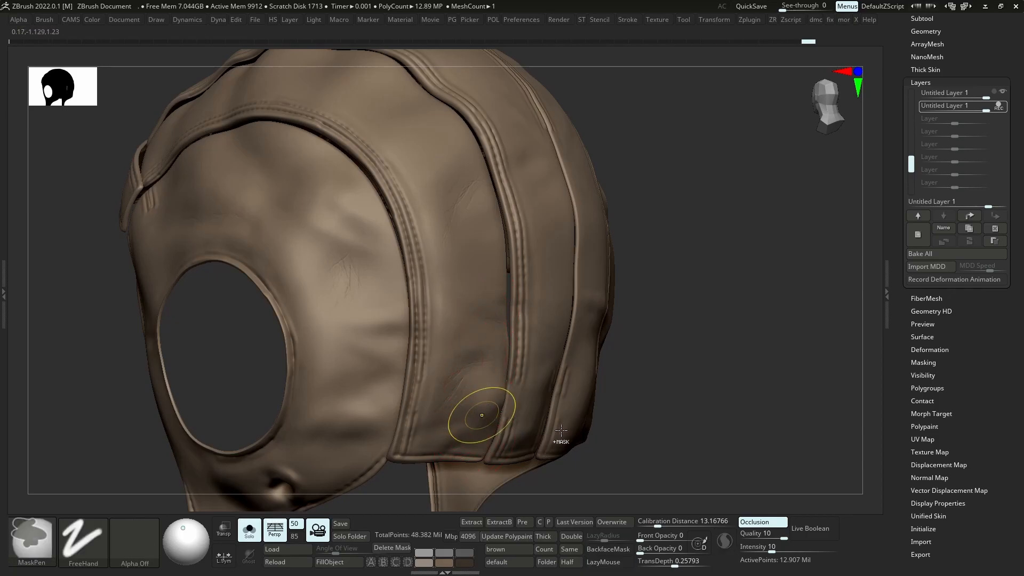
key("ctrl")
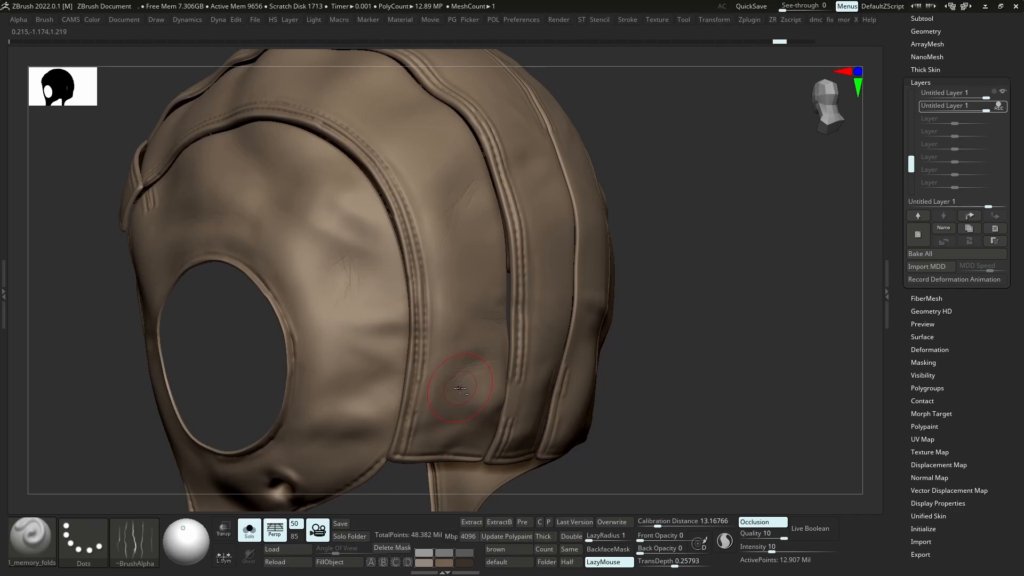
left_click_drag(493, 438, 487, 433)
Undo the last crease stroke around the ear flap and add fine creases to the cap's front band
right_click_drag(416, 366, 509, 314)
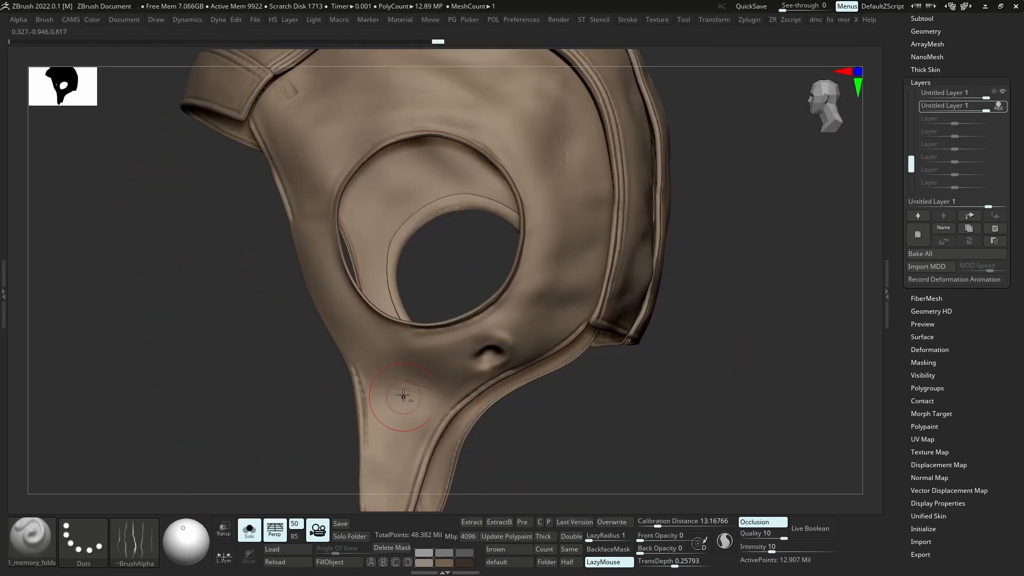
key("ctrl")
key("ctrl+z")
mouse_move(459, 368)
right_mouse_down()
mouse_move(388, 384)
mouse_move(440, 355)
right_mouse_up()
right_click_drag(344, 267, 565, 347, "alt")
right_click_drag(327, 171, 389, 288, "alt")
left_click_drag(407, 283, 367, 326)
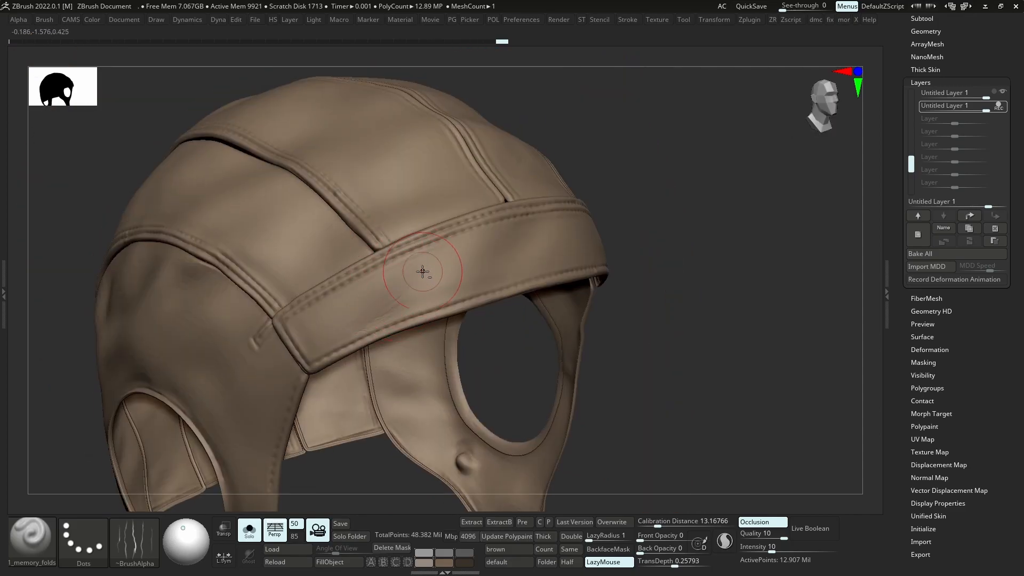
Sculpt diagonal fold creases on the opposite side panel above the ear opening and undo the last stroke
right_click_drag(518, 251, 209, 300)
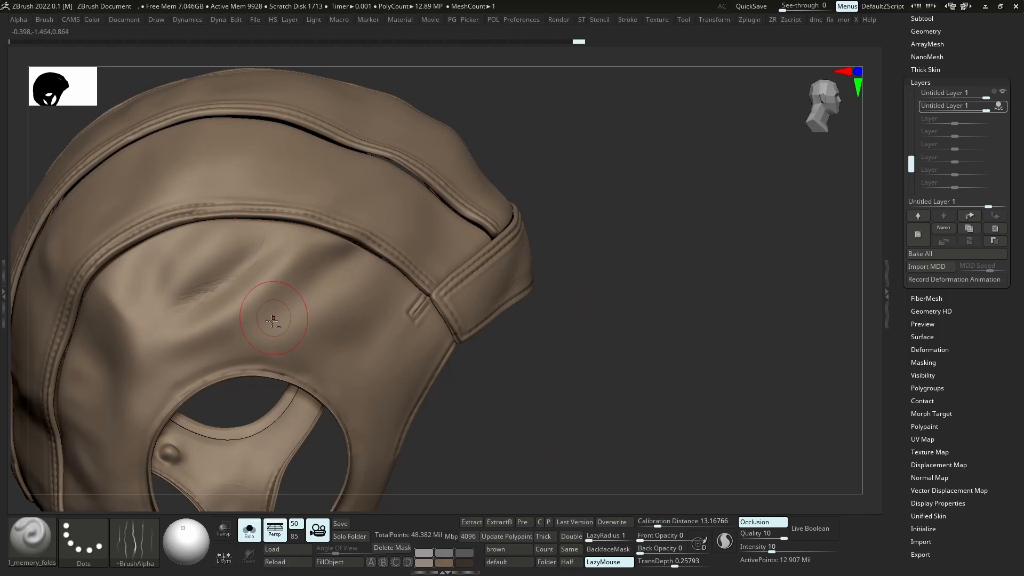
left_click_drag(309, 285, 271, 316)
right_click_drag(205, 345, 388, 309, "alt")
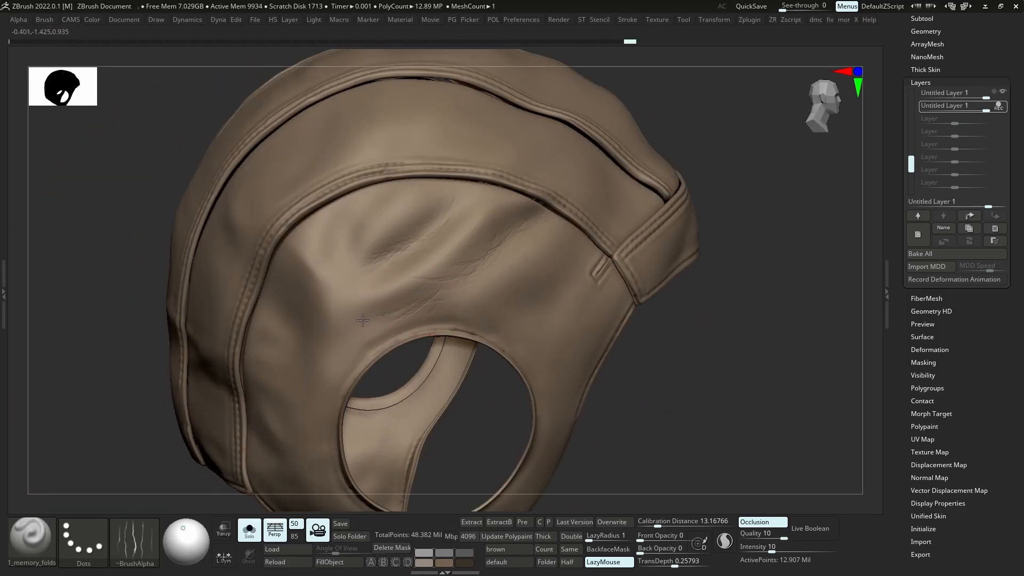
key("ctrl")
key("ctrl+z")
Switch the model to the default preset with a plain grey colour for judging the sculpted surface
left_click(501, 559)
left_click(443, 554)
right_click_drag(450, 341, 386, 351)
key("space")
left_click(279, 335)
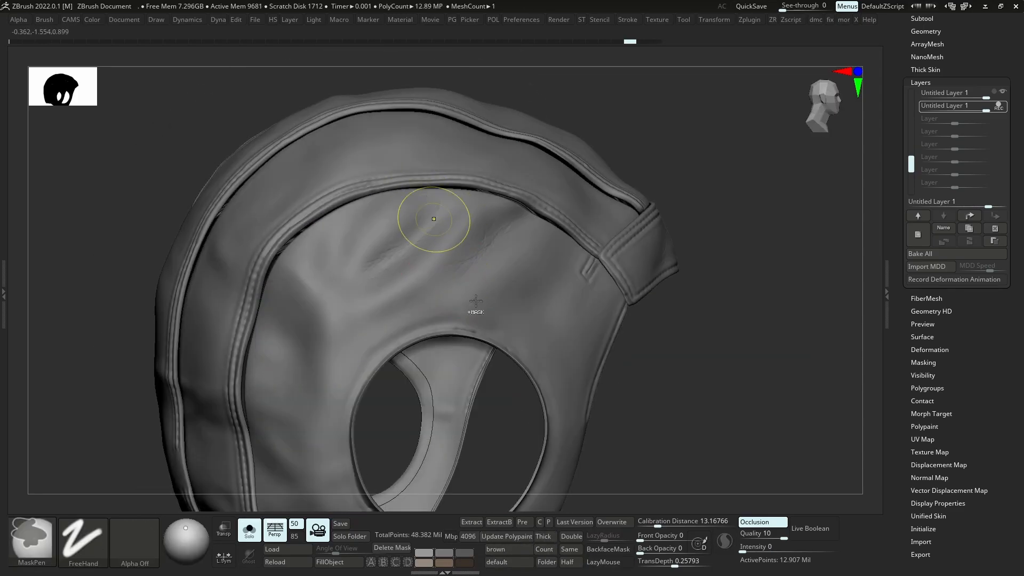
right_click_drag(457, 286, 471, 301)
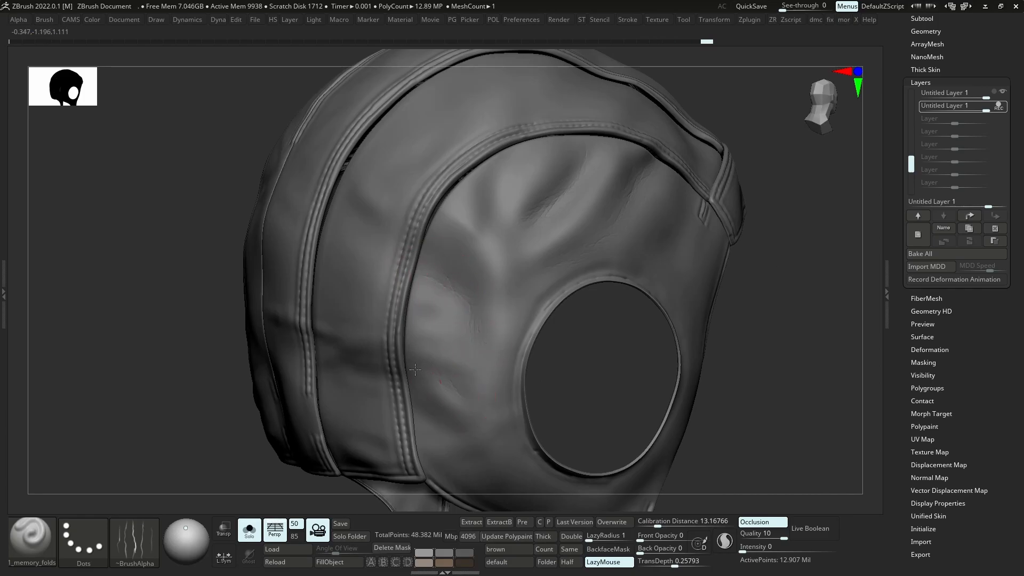
Sculpt creases behind the ear opening and across the neighbouring rear panels of the cap
right_click_drag(442, 381, 480, 379)
left_click_drag(427, 403, 472, 385)
left_click_drag(352, 408, 383, 403)
right_click_drag(373, 395, 437, 365)
left_click_drag(404, 282, 436, 302)
left_click_drag(520, 277, 552, 292)
right_click_drag(497, 239, 524, 419, "alt")
right_click_drag(416, 368, 468, 361)
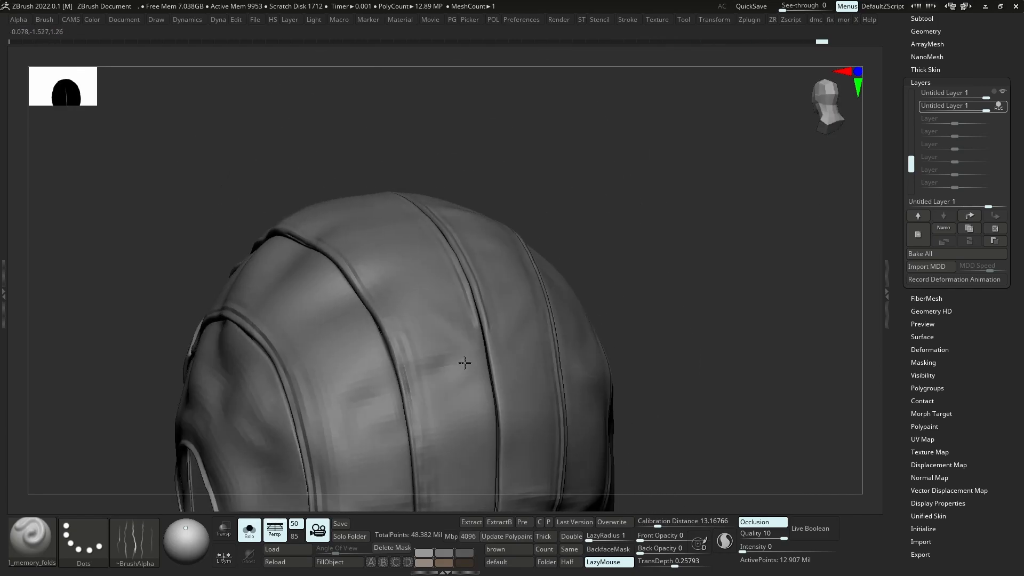
Add fold creases across the cap's back panels, showing the rest of the helmet while placing them
left_click_drag(426, 373, 471, 374)
left_click(249, 530)
right_click_drag(470, 374, 419, 367)
left_click_drag(438, 320, 468, 347)
left_click_drag(521, 349, 549, 372)
left_click_drag(544, 324, 513, 345)
left_click(249, 530)
Undo the first crease tried on the narrow upper side panel, resize the brush, and sculpt new folds there and below
mouse_move(256, 299)
right_mouse_down()
mouse_move(314, 242)
mouse_move(427, 288)
right_mouse_up()
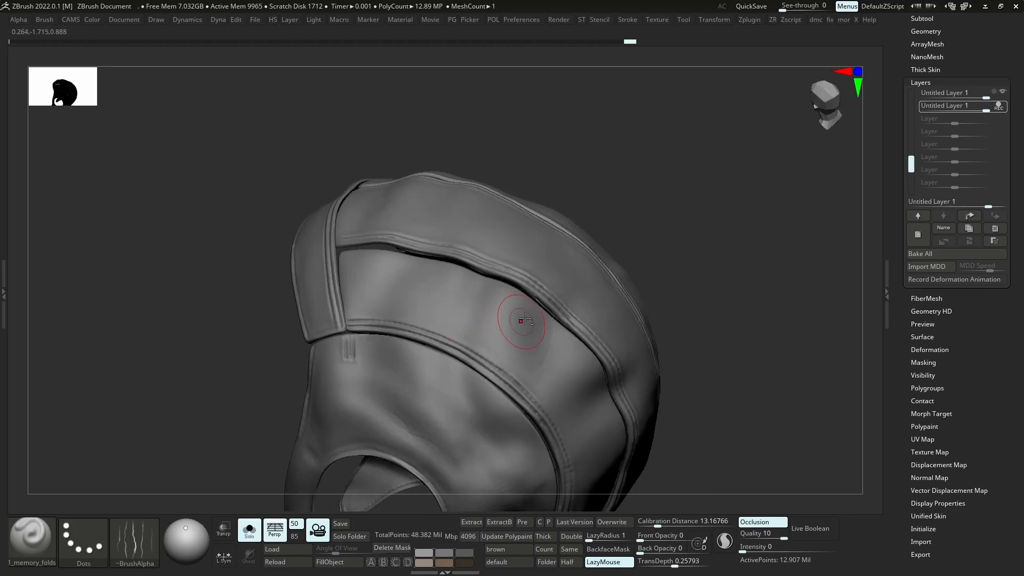
left_click_drag(505, 325, 520, 344)
key("ctrl+z")
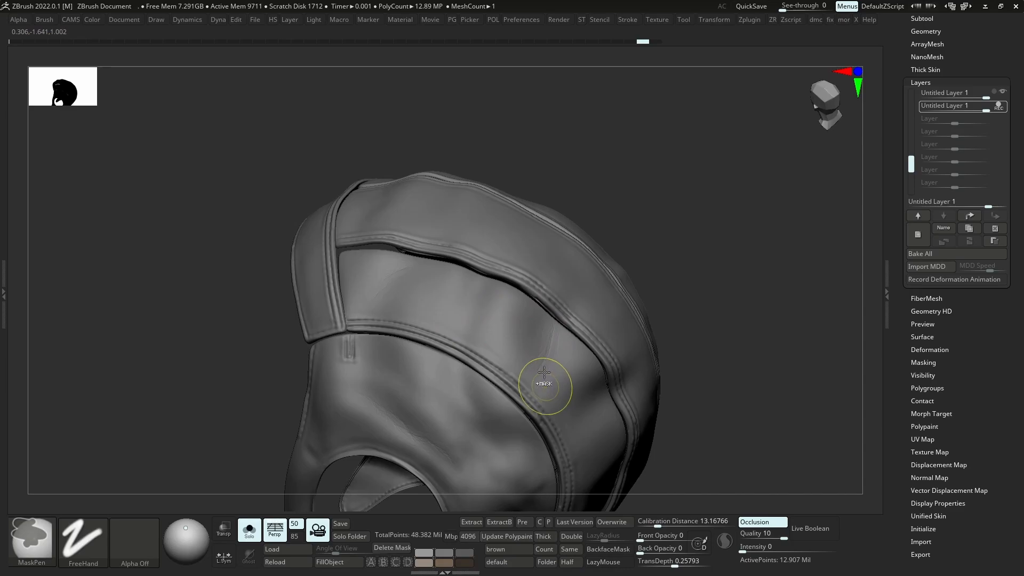
key("ctrl+z")
key("s")
mouse_move(548, 356)
left_mouse_down()
mouse_move(457, 326)
mouse_move(486, 317)
left_mouse_up()
right_click_drag(442, 341, 450, 369)
left_click_drag(450, 369, 456, 392)
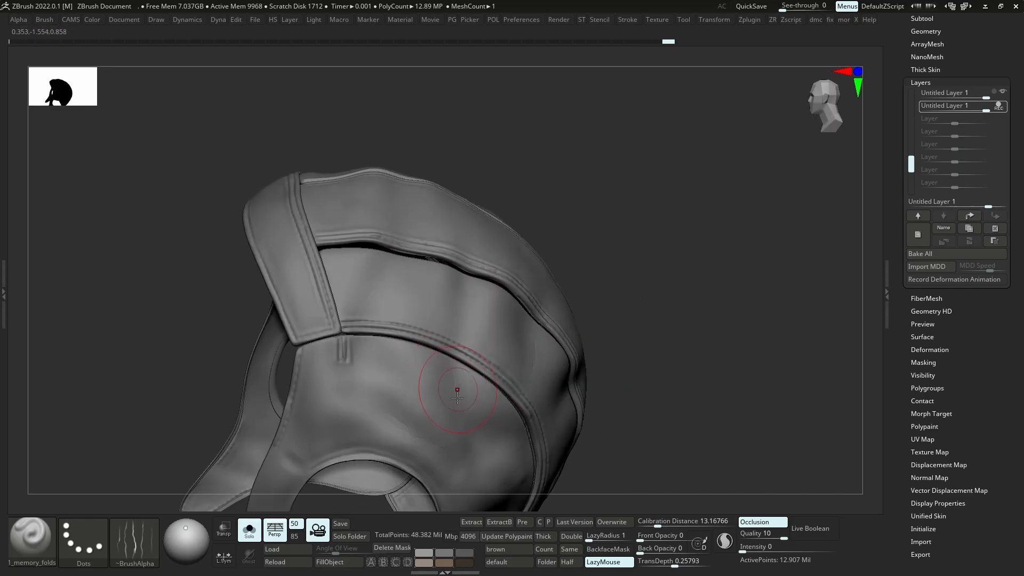
Examine the cap's crease detail on the assembled helmet from above and from both sides
right_click_drag(363, 414, 428, 384)
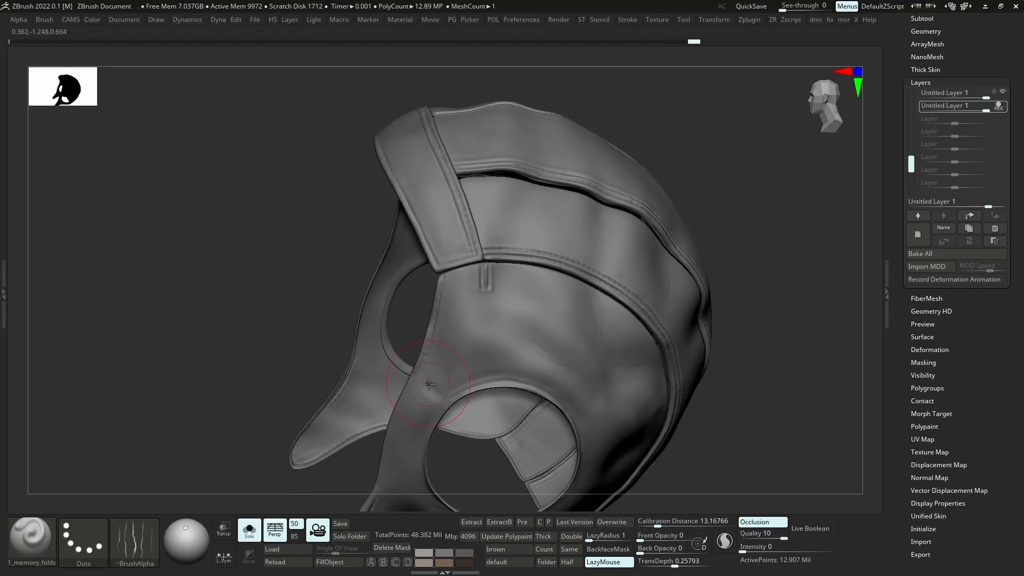
mouse_move(485, 333)
right_mouse_down()
mouse_move(454, 327)
mouse_move(450, 341)
mouse_move(532, 330)
mouse_move(502, 294)
right_mouse_up()
mouse_move(396, 292)
right_mouse_down()
mouse_move(536, 304)
mouse_move(553, 242)
mouse_move(446, 217)
mouse_move(485, 293)
mouse_move(344, 240)
mouse_move(428, 274)
mouse_move(448, 223)
right_mouse_up()
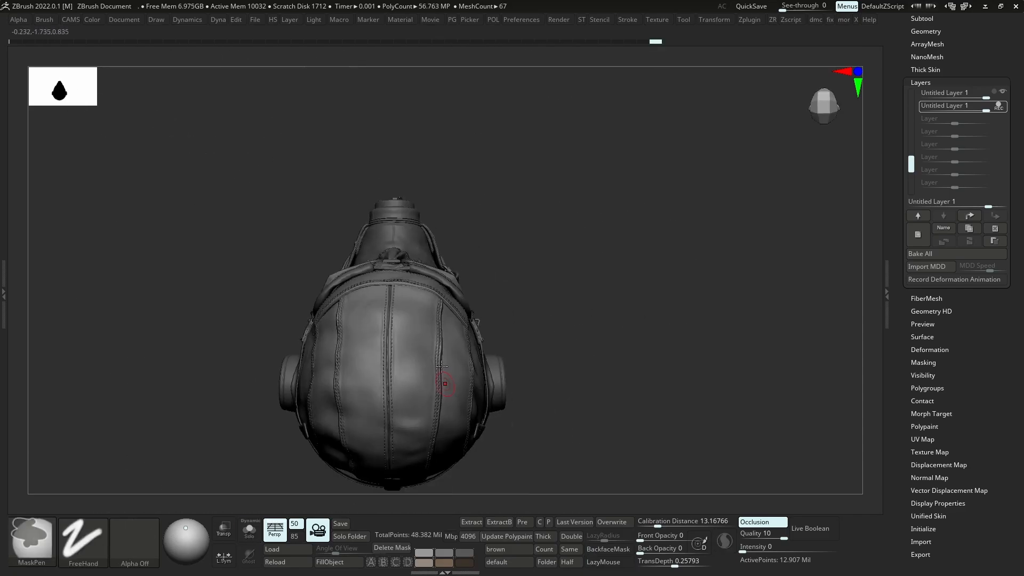
right_click_drag(453, 229, 457, 292)
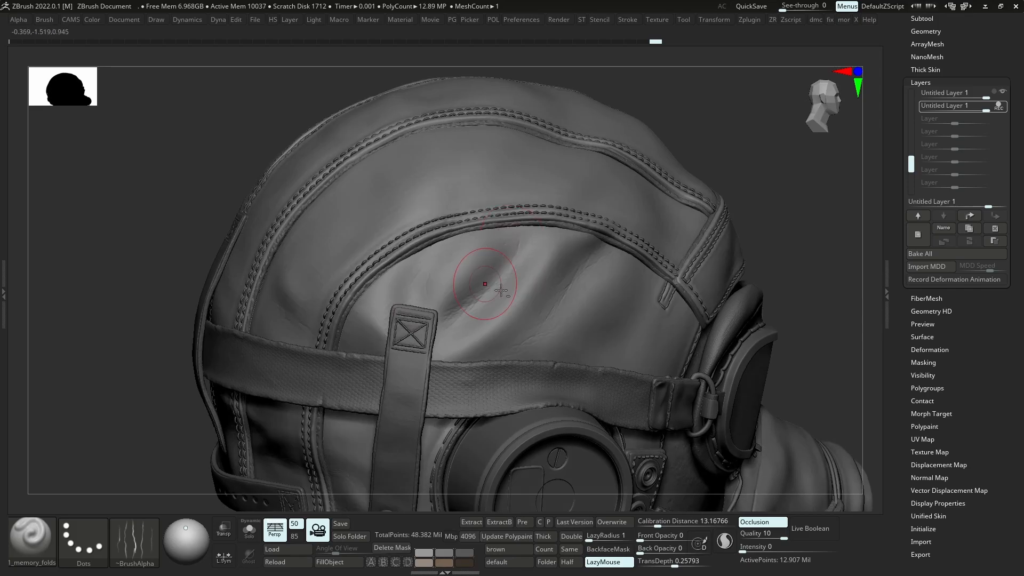
right_click_drag(554, 256, 576, 243)
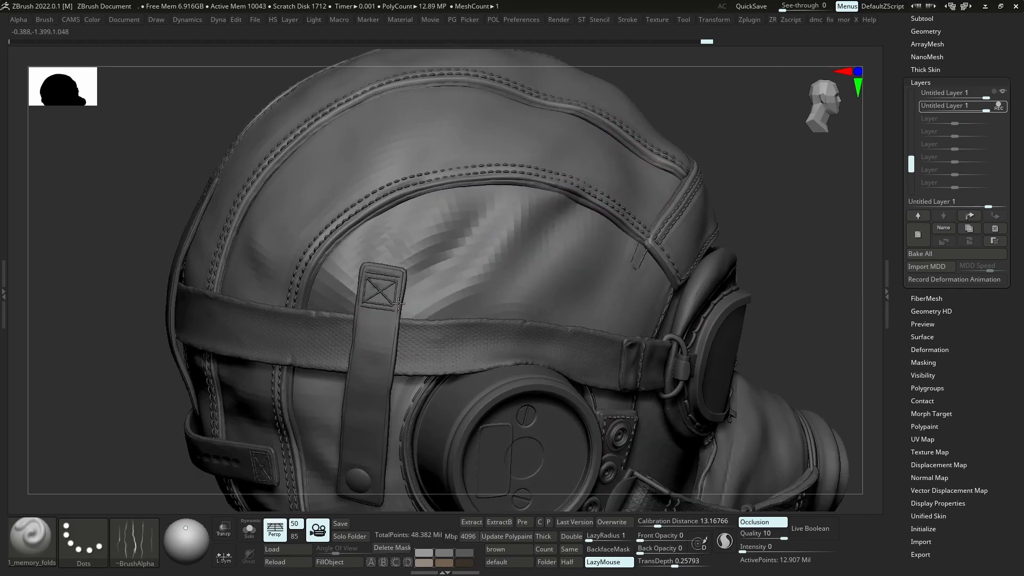
right_click_drag(374, 373, 417, 372)
Isolate the cap and sculpt further fine creases along its lower back panels
key("alt+s")
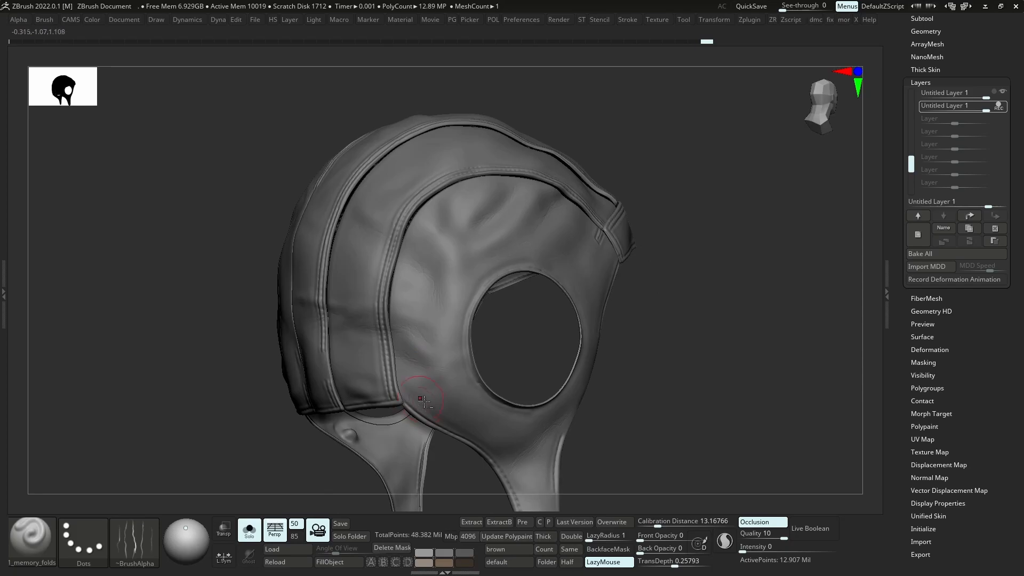
key("alt+s")
right_click_drag(397, 320, 499, 378)
key("alt+s")
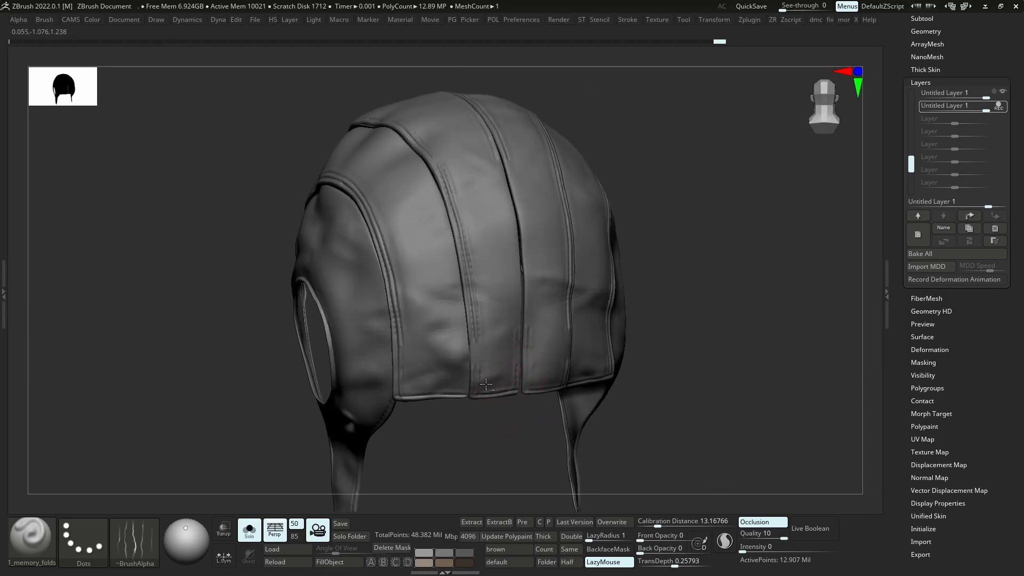
Undo the creases tried toward the rear of the upper side panel and sculpt a new fold there
right_click_drag(462, 203, 431, 199)
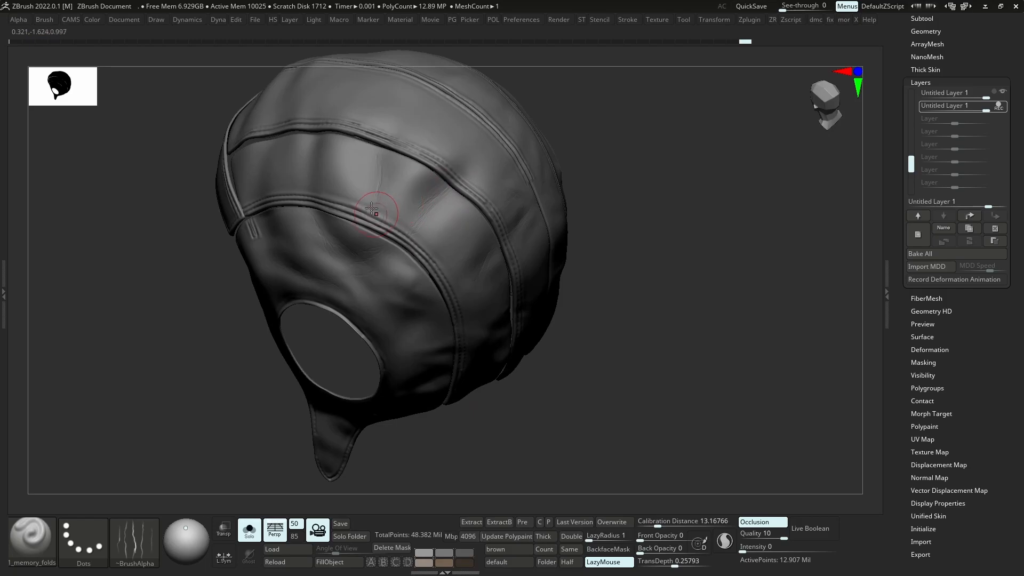
key("ctrl")
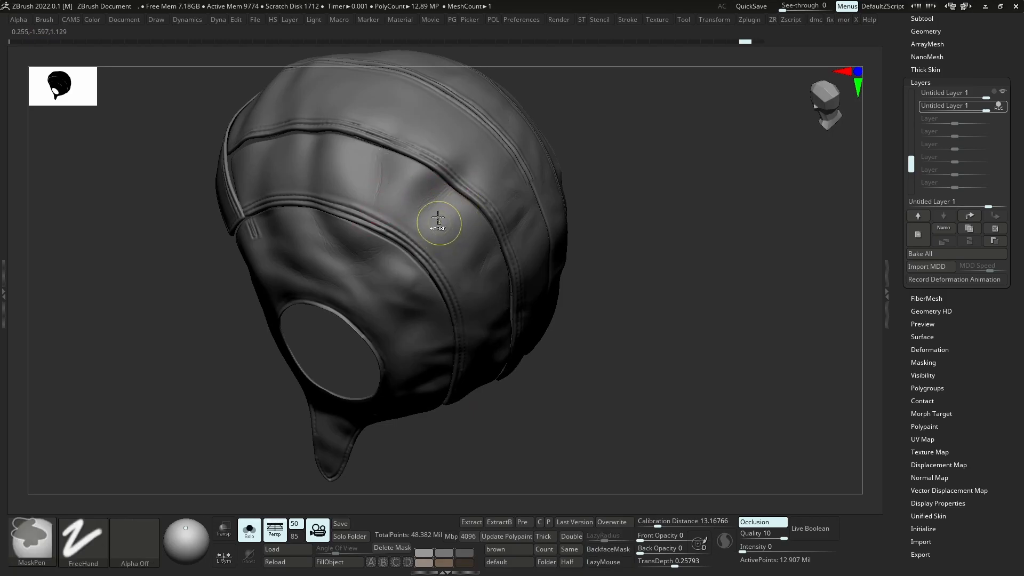
left_click_drag(435, 217, 407, 202)
key("ctrl")
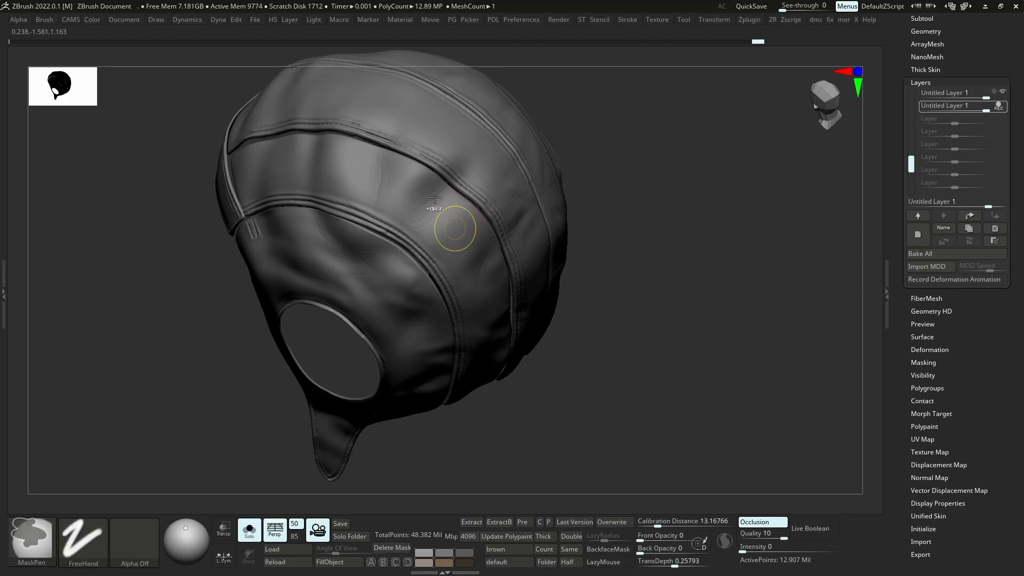
key("ctrl+z")
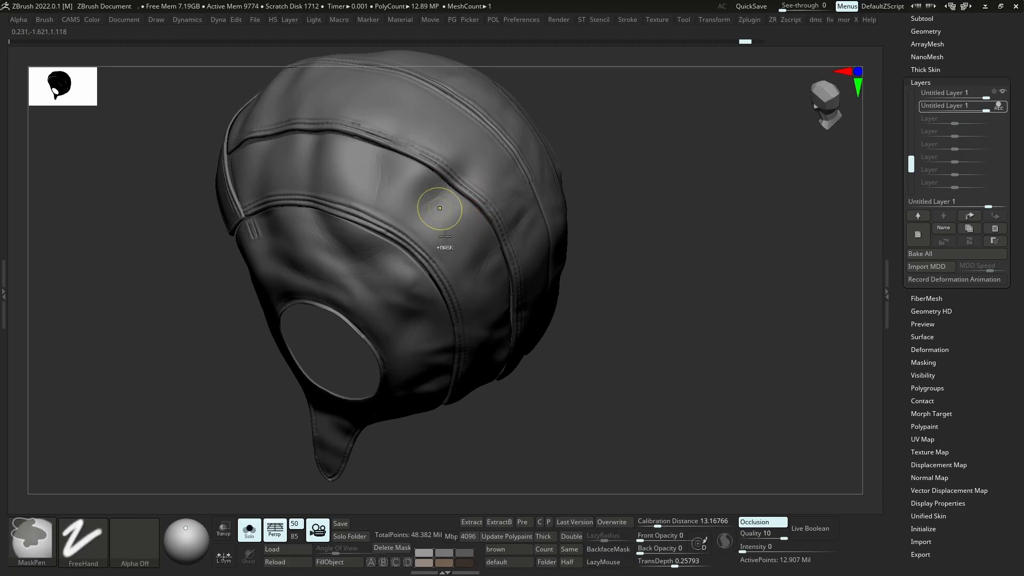
key("ctrl+z")
left_click_drag(435, 200, 437, 220)
Sculpt further fine creases on the side panel above the ear opening and on the panels toward the crown
mouse_move(293, 175)
right_mouse_down("alt")
mouse_move(416, 252)
mouse_move(438, 246)
right_mouse_up("alt")
mouse_move(442, 239)
left_mouse_down()
mouse_move(425, 273)
mouse_move(415, 264)
left_mouse_up()
right_click_drag(395, 267, 427, 256)
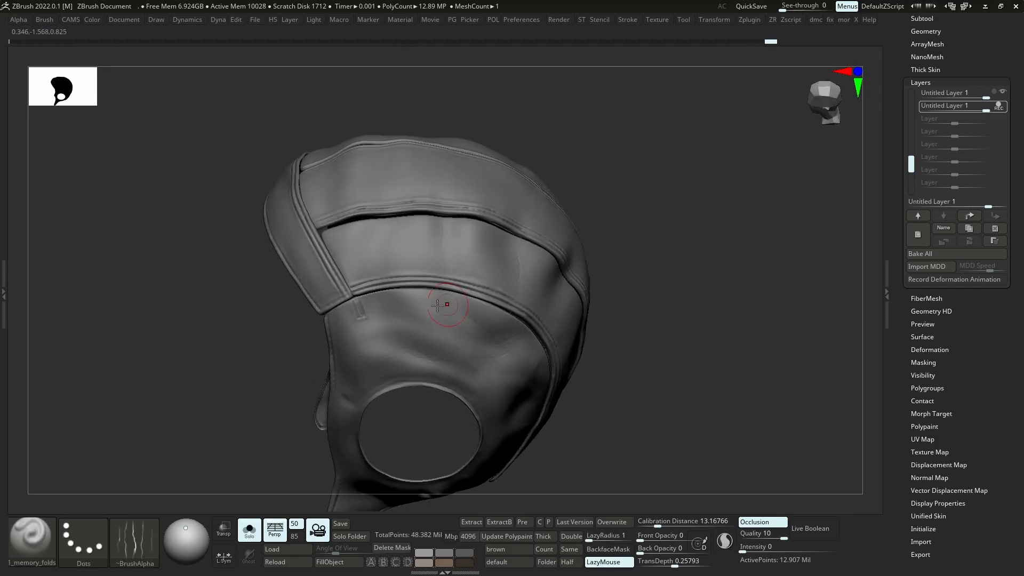
left_click_drag(396, 317, 423, 324)
mouse_move(362, 224)
right_mouse_down("alt")
mouse_move(408, 267)
mouse_move(459, 354)
right_mouse_up("alt")
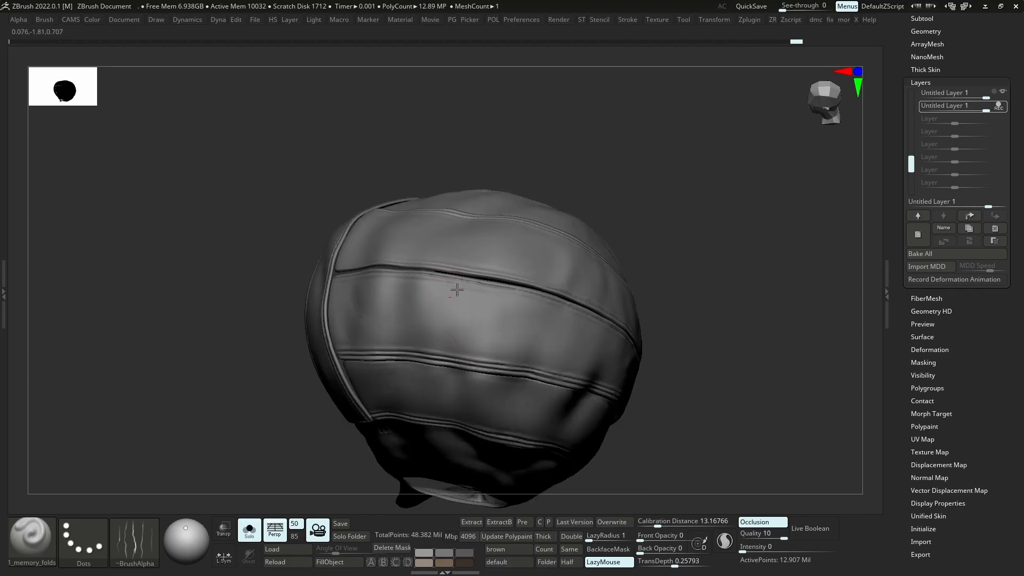
right_click_drag(454, 297, 512, 312)
key("ctrl")
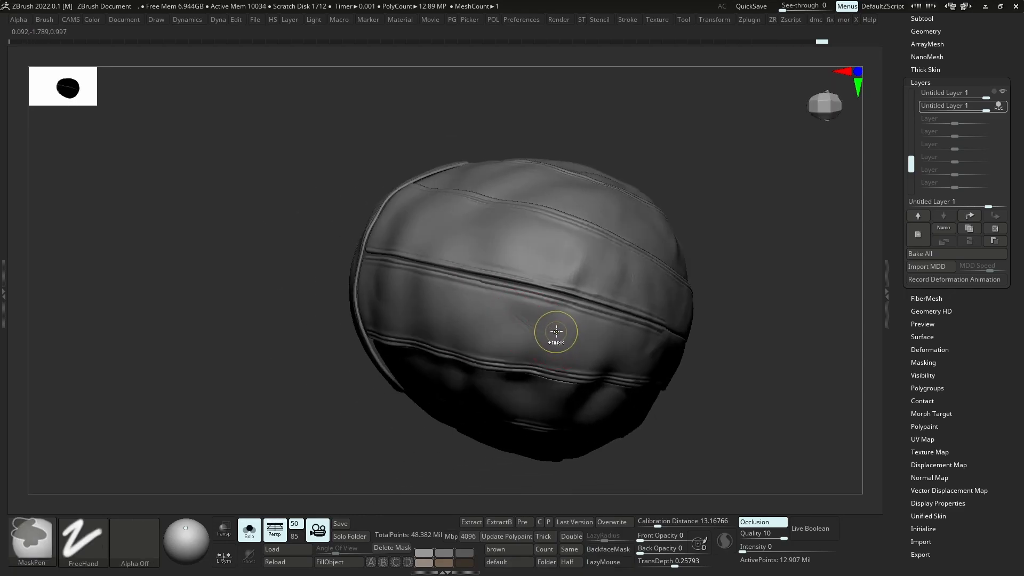
Add a new recording layer and load the custom 2_genral_folds(happy_accidents) brush from the leather_details folder
mouse_move(533, 338)
right_mouse_down()
mouse_move(655, 343)
mouse_move(608, 312)
mouse_move(602, 331)
mouse_move(600, 306)
mouse_move(616, 322)
mouse_move(632, 311)
right_mouse_up()
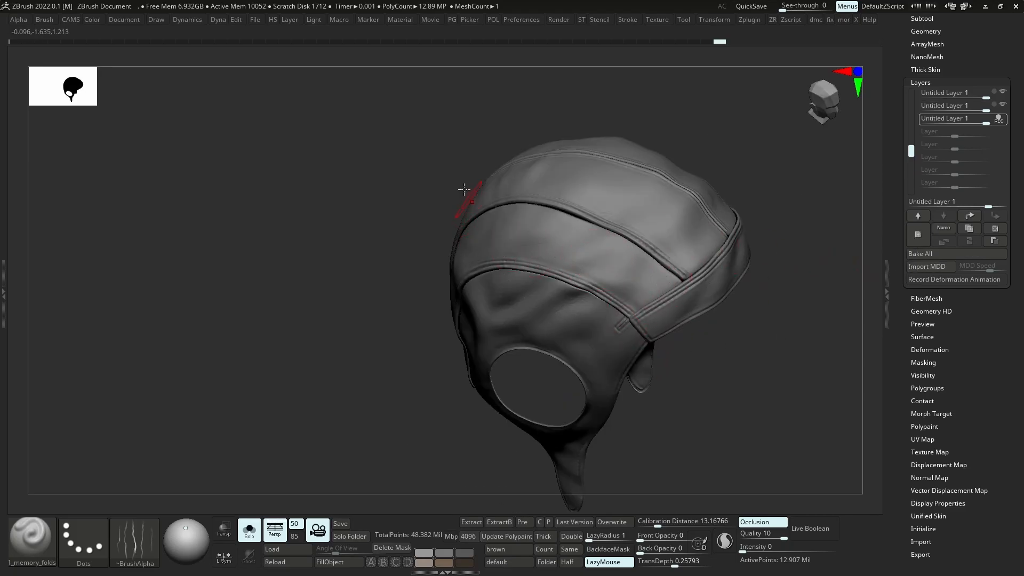
key("comma")
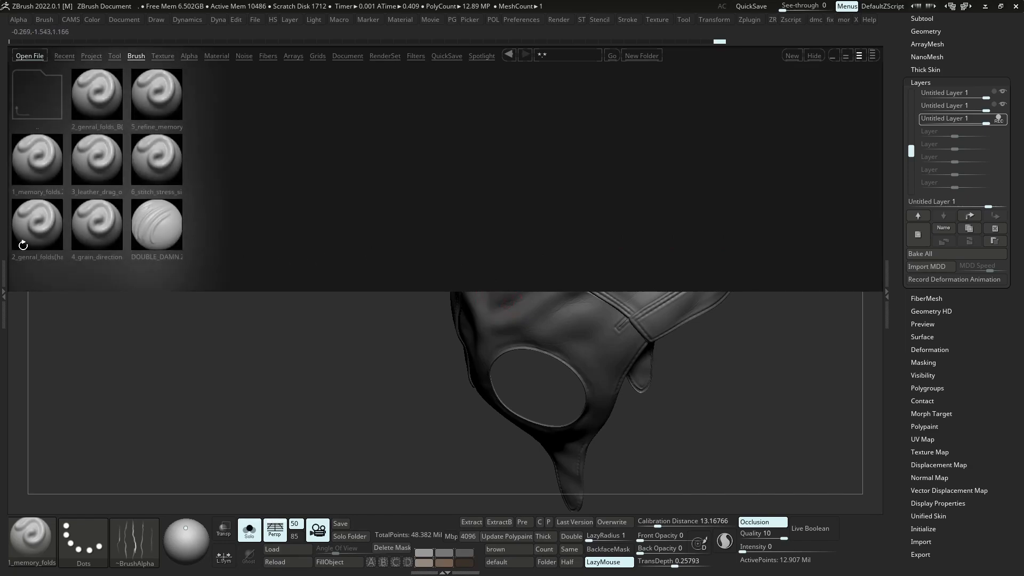
double_click(35, 233)
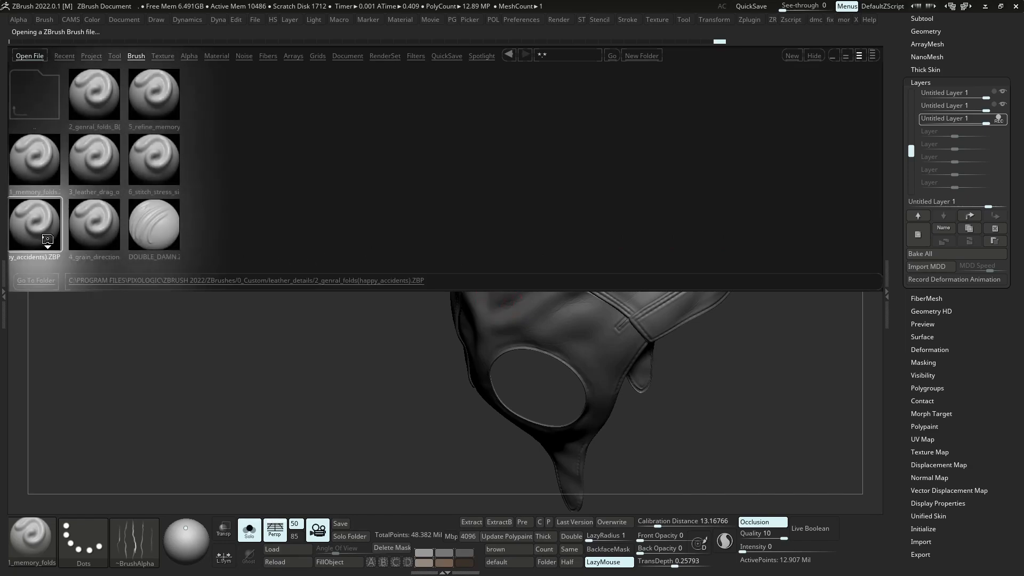
left_click_drag(236, 267, 496, 277)
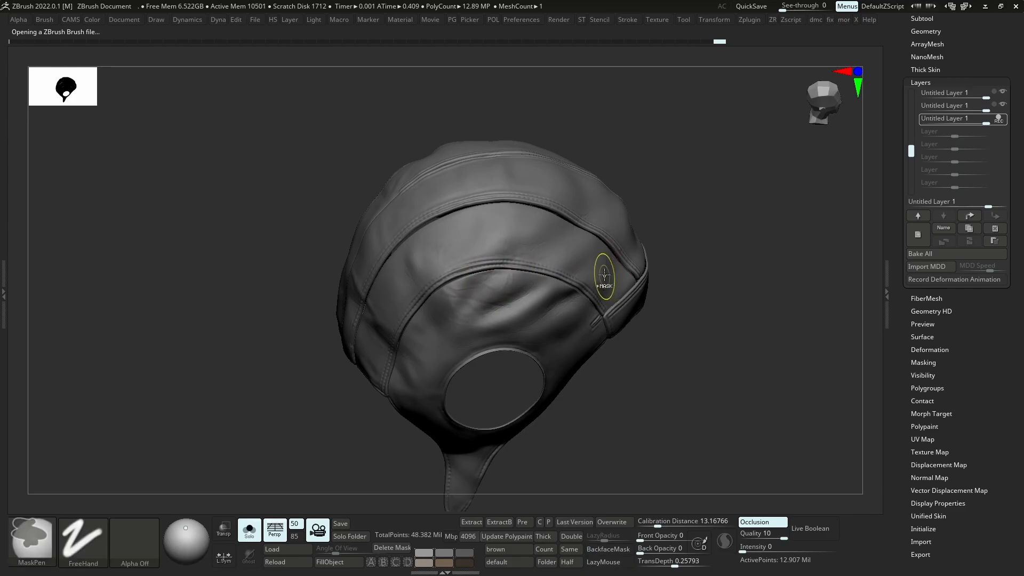
Show the cap's polyframe and divide its leather panels into separate polygroups at a lower subdivision level
key("w")
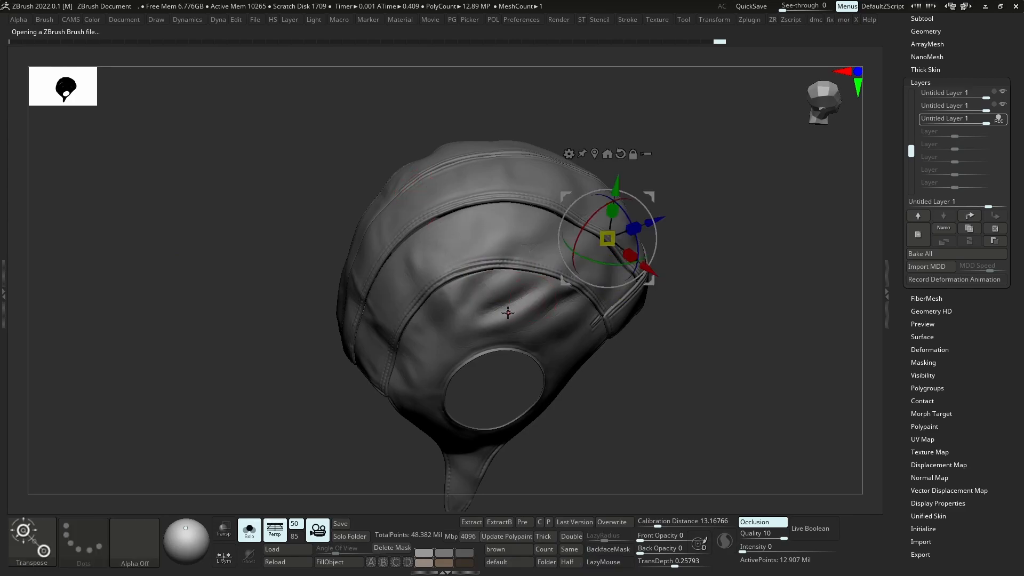
key("shift+f")
mouse_move(513, 326)
right_mouse_down("ctrl")
mouse_move(546, 354)
mouse_move(508, 280)
mouse_move(640, 372)
mouse_move(613, 320)
mouse_move(655, 306)
mouse_move(760, 326)
right_mouse_up("ctrl")
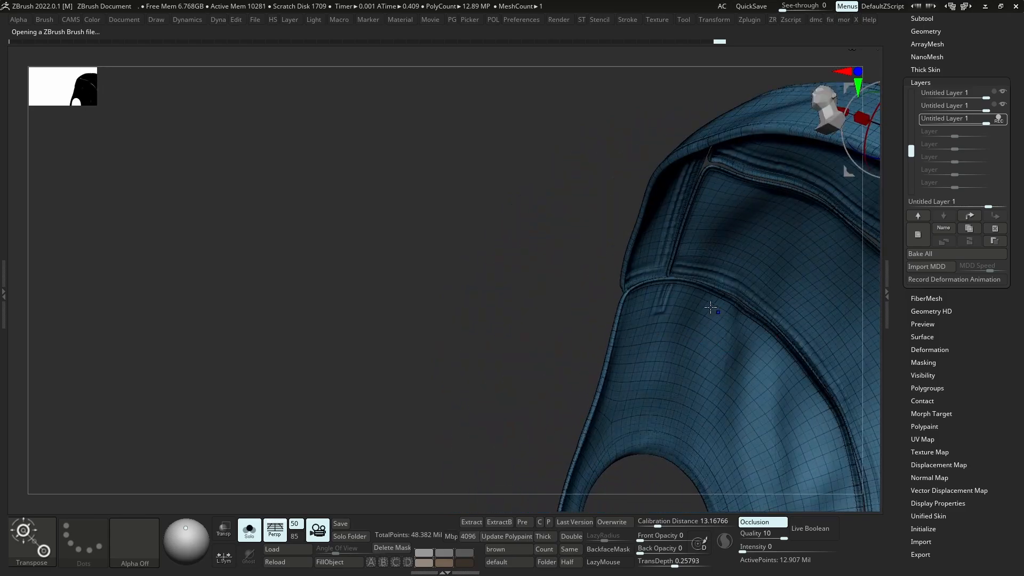
key("shift+d")
key("d")
key("g")
left_click(658, 320)
right_click_drag(658, 319, 494, 295)
Raise the cap back to its highest subdivision level and mask everything except the side panel around the ear opening
key("d")
key("d")
key("d")
key("d")
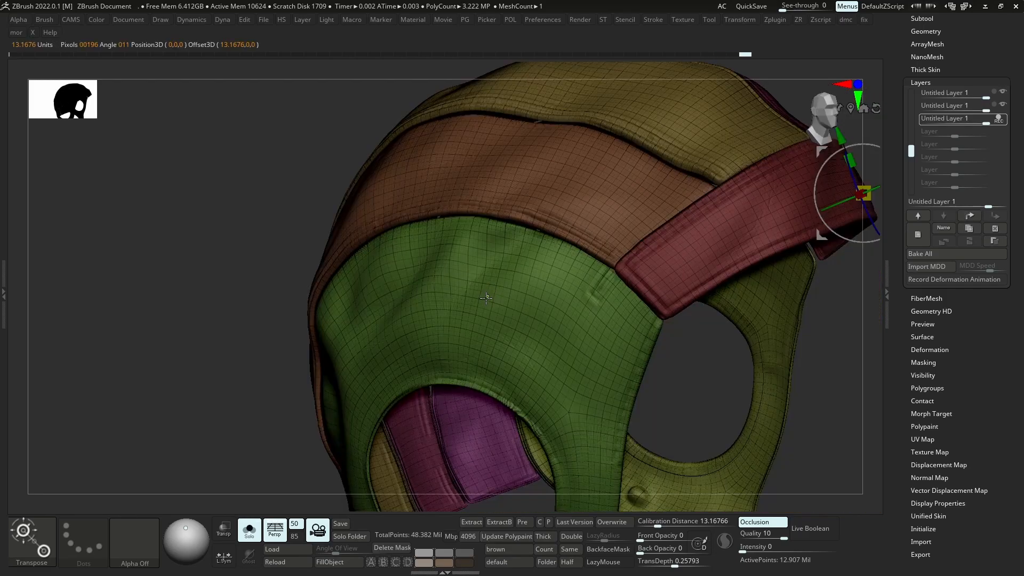
left_click(486, 297, "ctrl")
Open the sculpting brush selection
key("b")
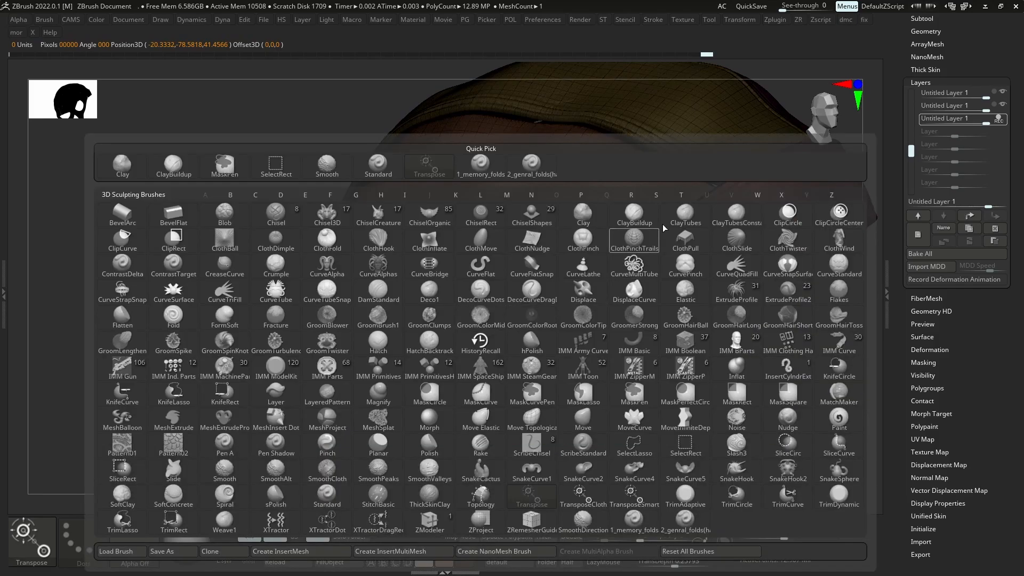
Stamp leather folds over the unmasked right ear panel and its lower flap with the 2_genral_folds brush
left_click(545, 170)
key("shift+f")
mouse_move(496, 321)
right_mouse_down("ctrl")
mouse_move(478, 279)
mouse_move(459, 302)
mouse_move(473, 316)
right_mouse_up("ctrl")
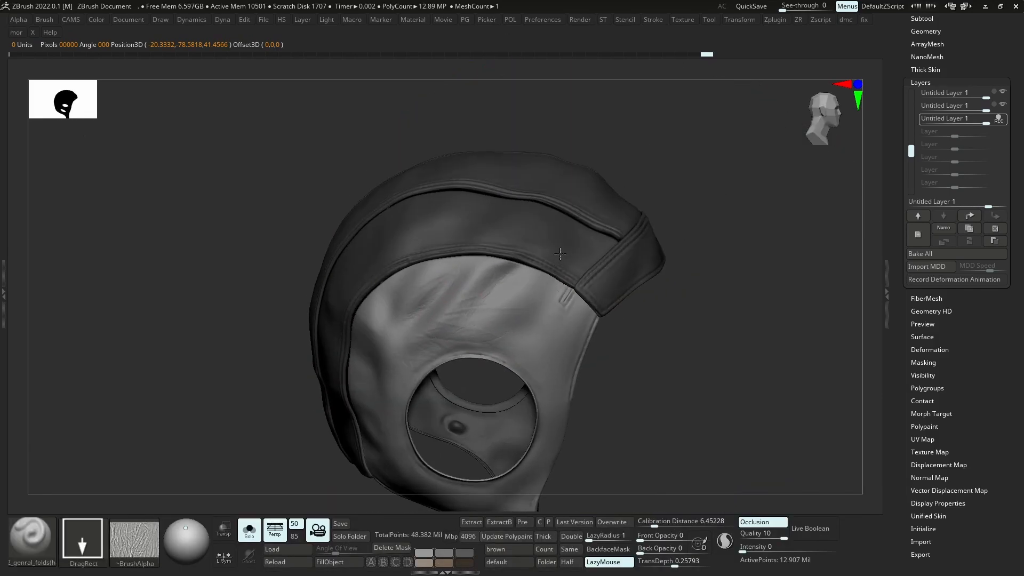
right_click_drag(507, 224, 536, 327)
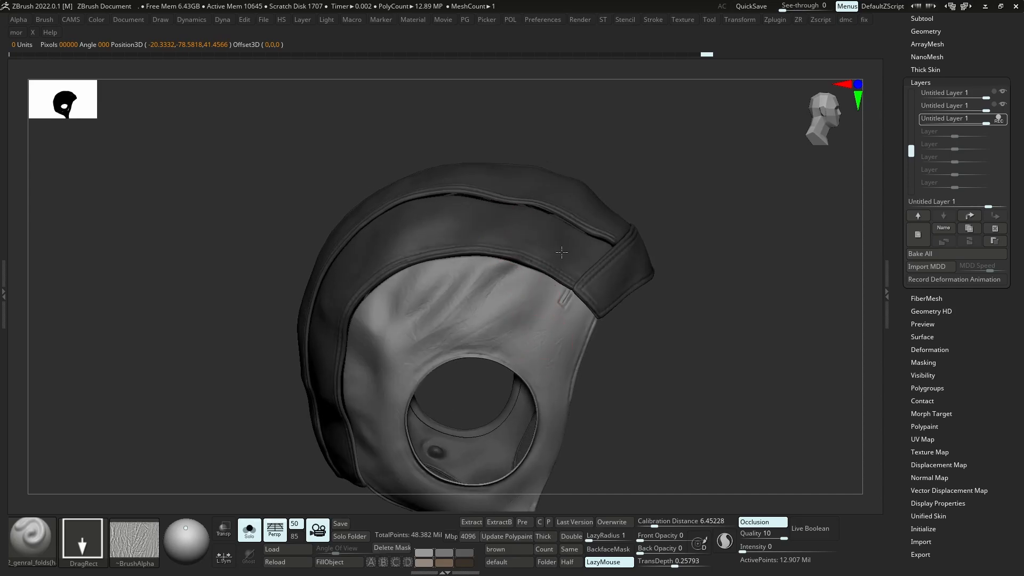
right_click_drag(463, 327, 459, 324)
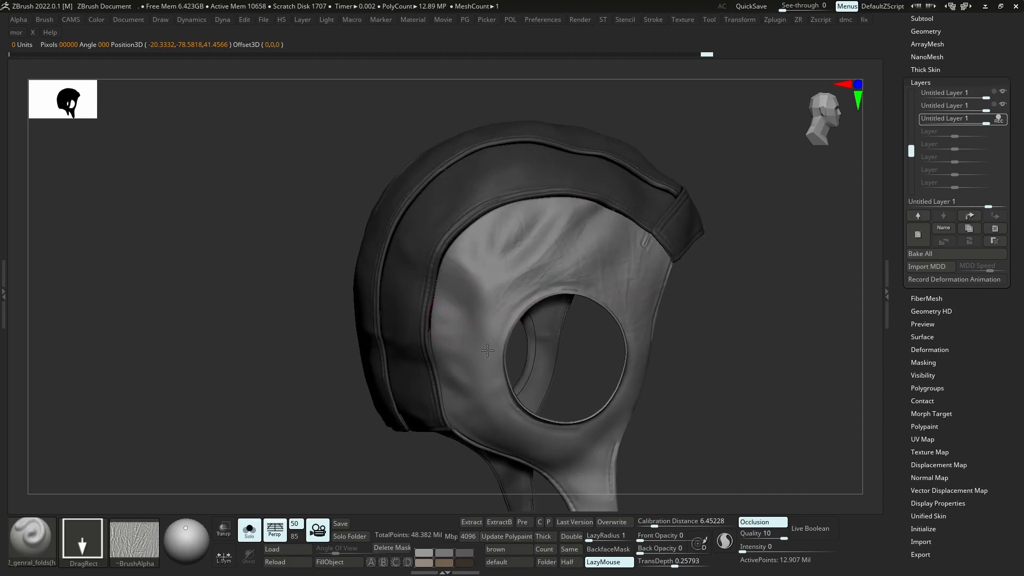
key("ctrl")
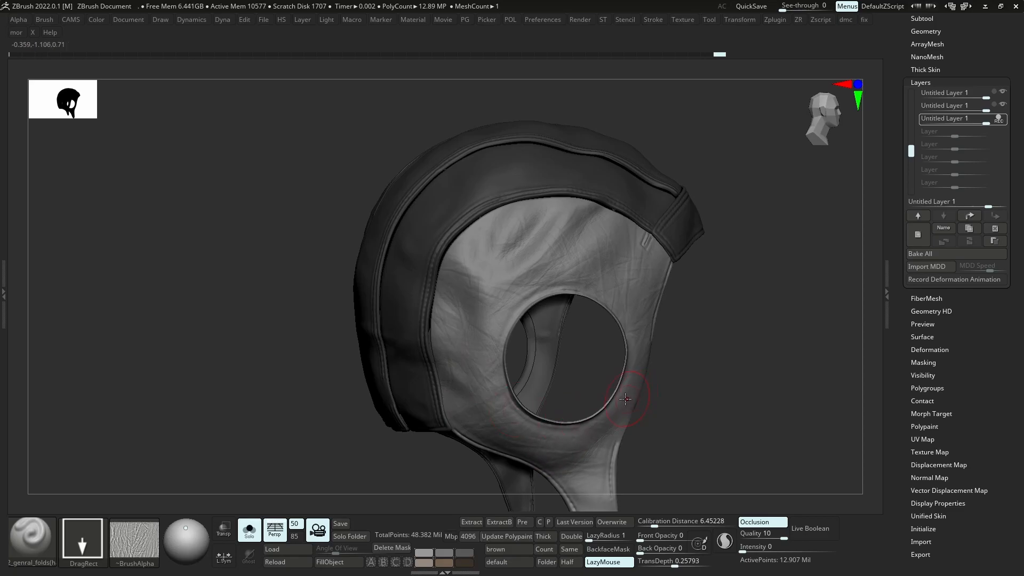
left_click_drag(662, 463, 565, 380)
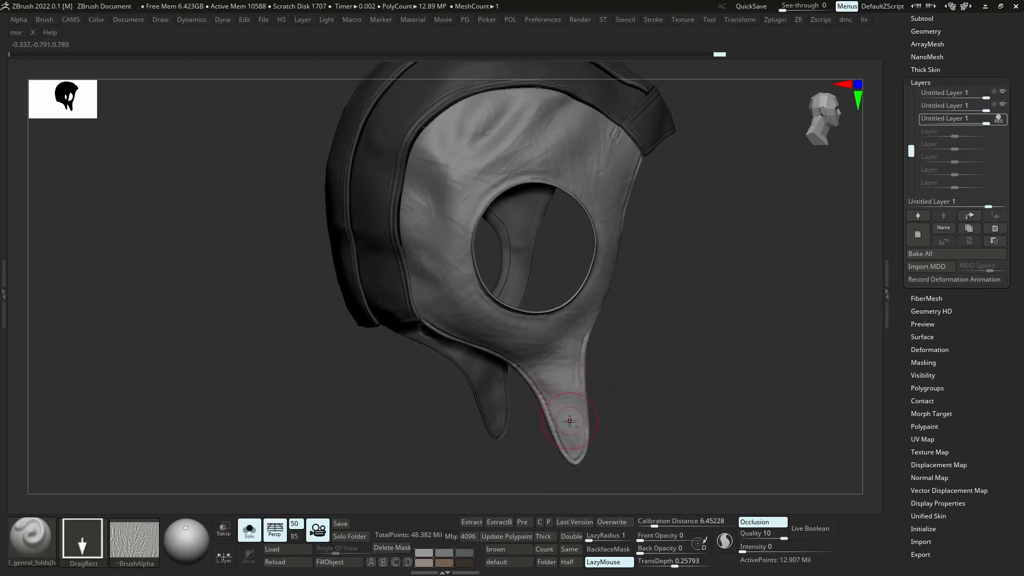
left_click_drag(542, 297, 619, 299)
Mask everything except the curved band above the right ear panel and choose the 2_genral_folds brush
key("w")
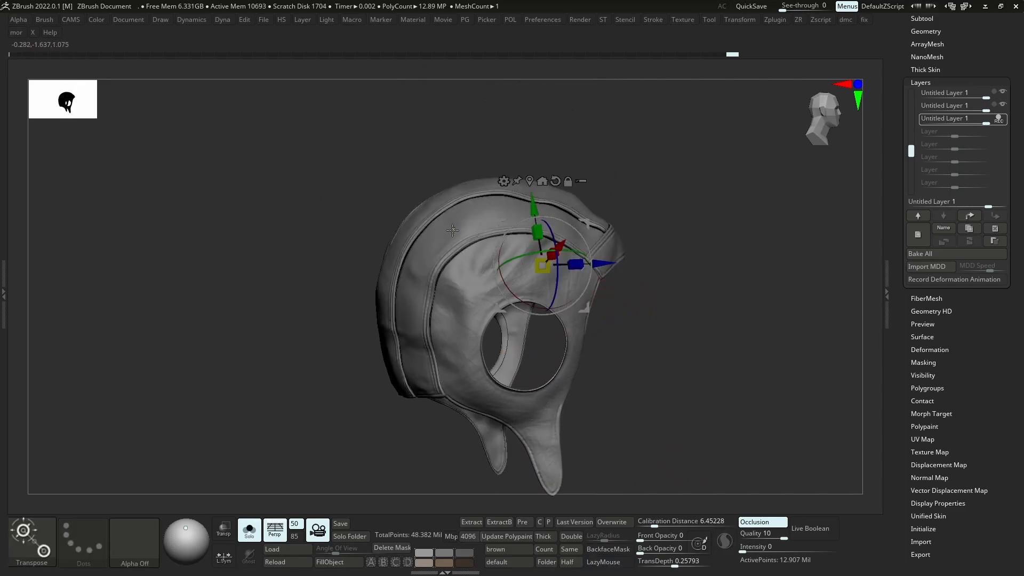
left_click_drag(577, 242, 651, 251)
key("b")
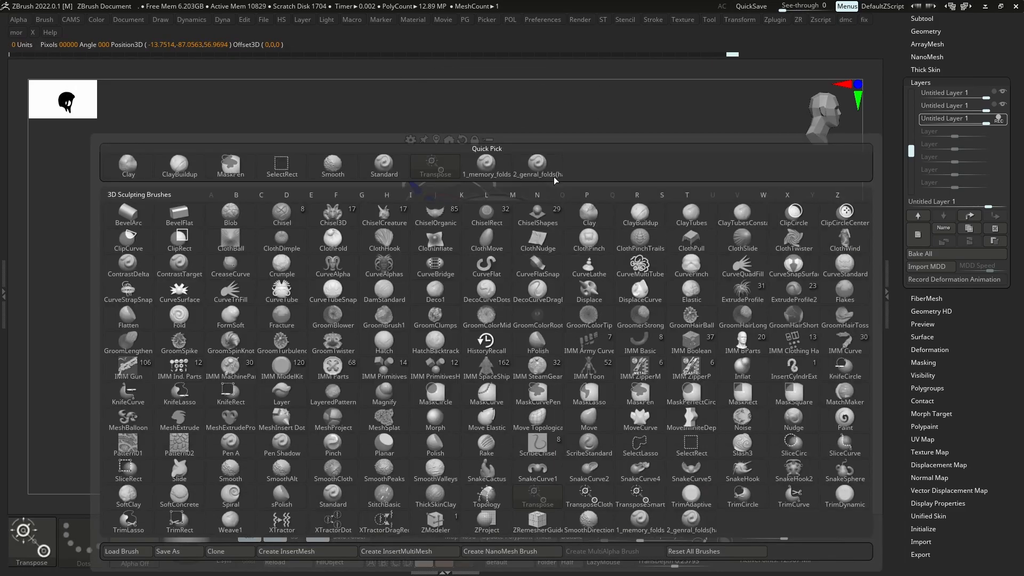
left_click(539, 169)
mouse_move(466, 207)
right_mouse_down()
mouse_move(502, 235)
mouse_move(447, 271)
right_mouse_up()
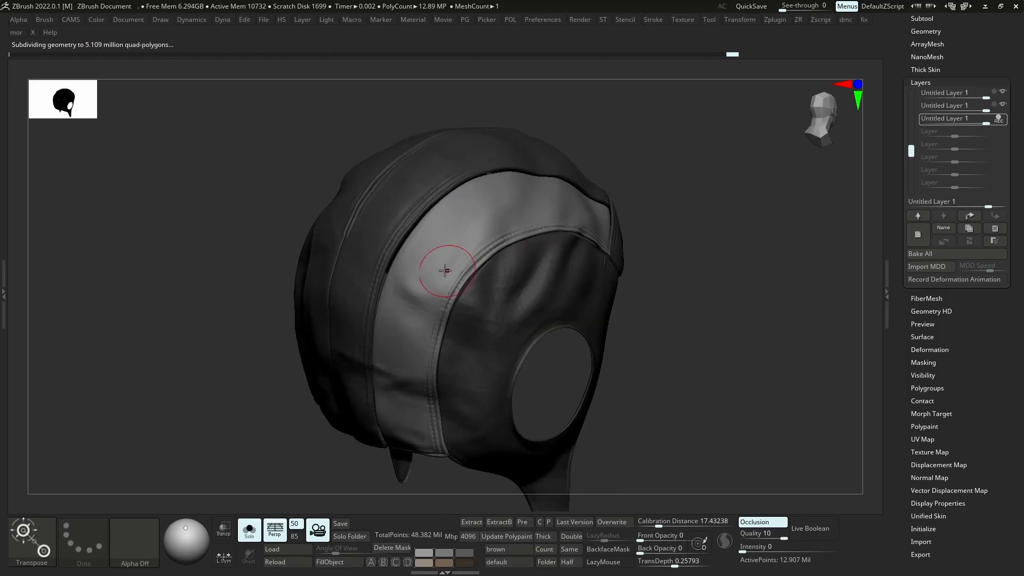
Stamp general folds on the upper part of the right curved band, undoing the first attempt
left_click_drag(445, 249, 566, 224)
key("ctrl+z")
key("b")
left_click(498, 167)
left_click_drag(453, 242, 489, 295)
key("b")
key("m")
key("v")
left_click_drag(435, 263, 447, 258)
key("ctrl+z")
Return to the 2_genral_folds brush and cover the right curved band with leather folds from back to forehead
key("b")
left_click(497, 168)
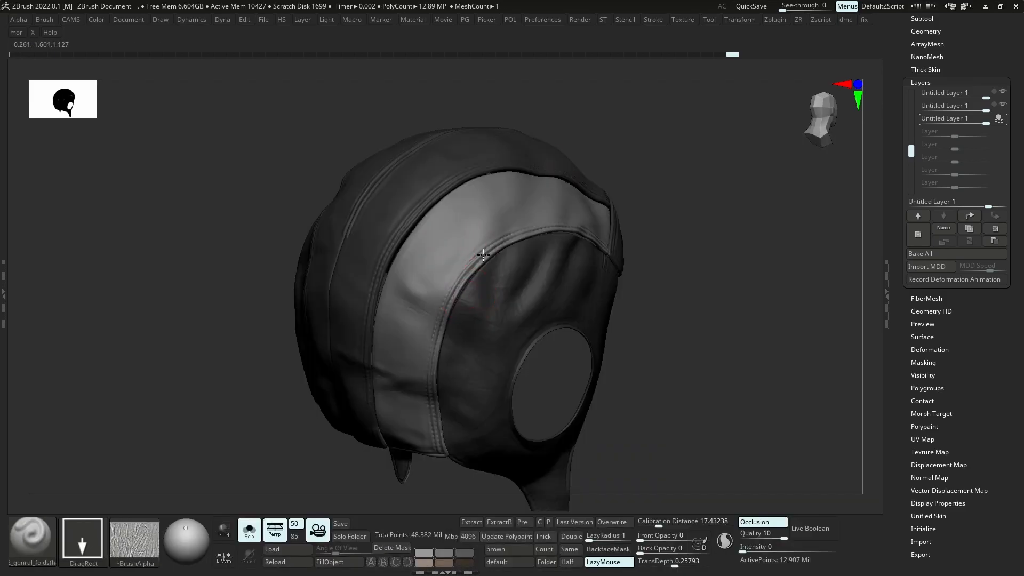
right_click_drag(489, 397, 327, 355)
right_click_drag(406, 280, 535, 198)
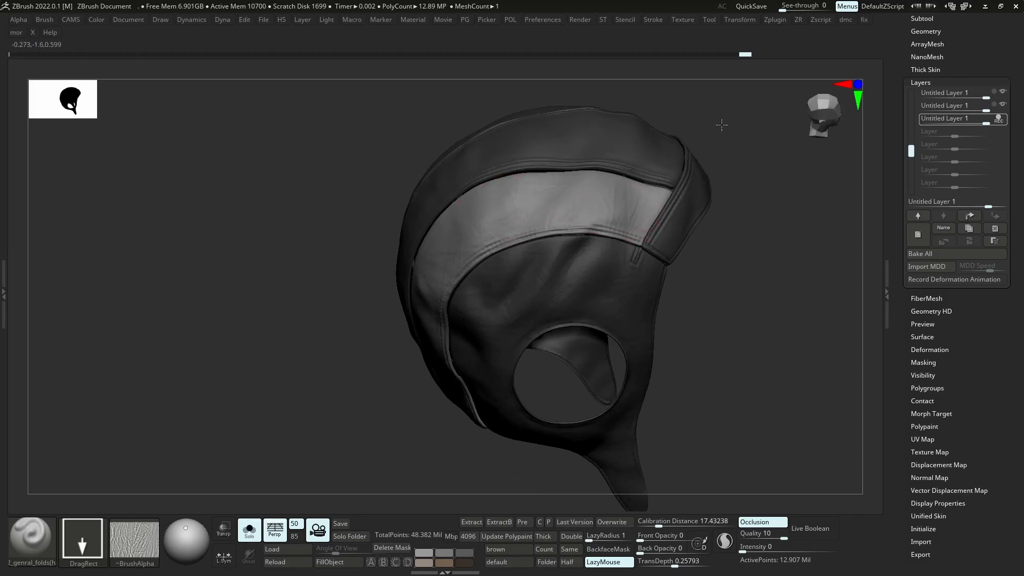
right_click_drag(747, 247, 528, 278)
Mask everything except the back panel just right of the centre seam and choose the 2_genral_folds brush
key("w")
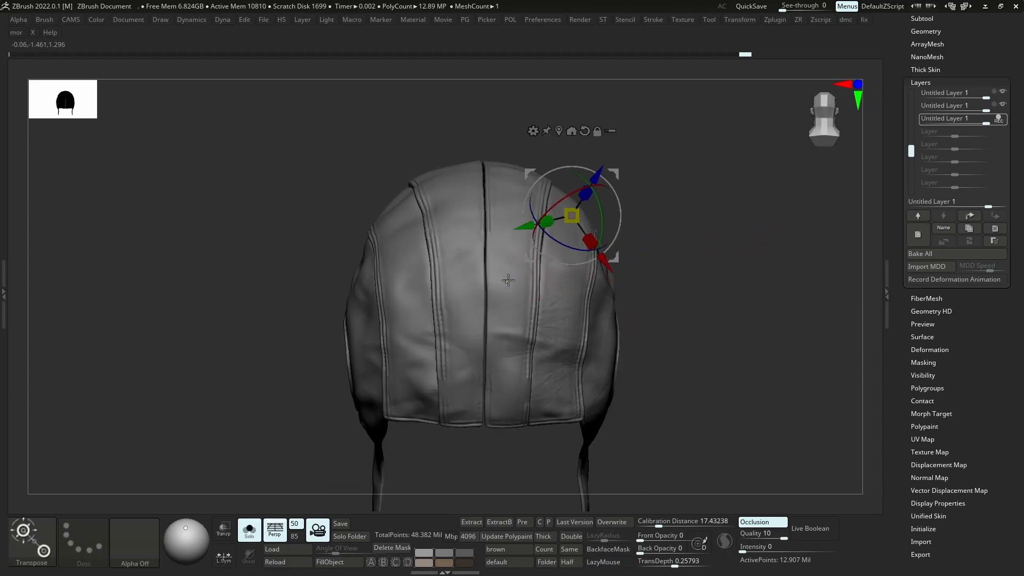
left_click(507, 281, "ctrl")
key("b")
key("s")
key("t")
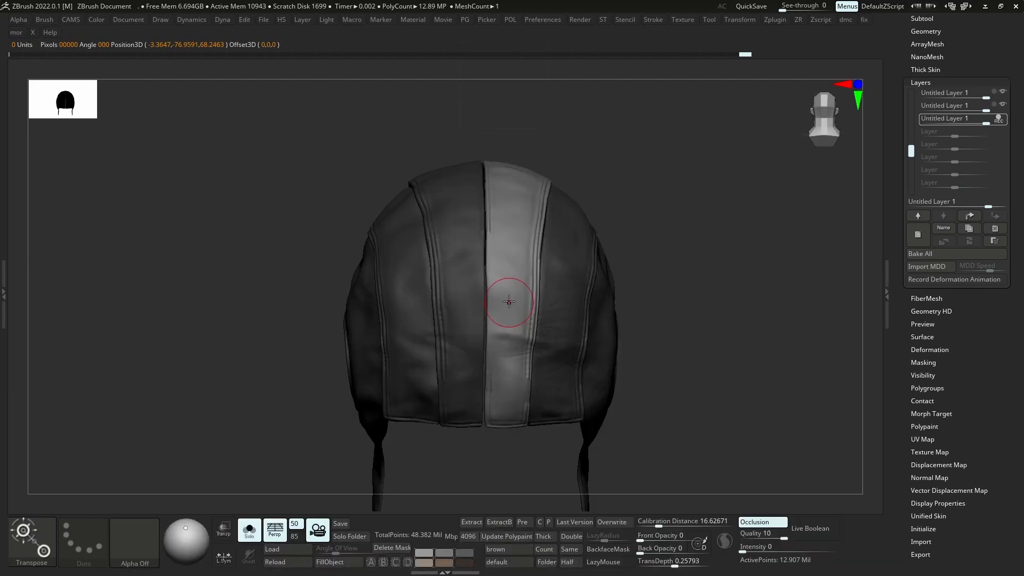
key("b")
left_click(604, 179)
Stamp general leather folds along the isolated panel right of the centre seam, from the neck edge to the crown
left_click_drag(515, 313, 579, 326)
left_click_drag(510, 397, 529, 341, "alt")
right_click_drag(529, 252, 528, 223, "alt")
mouse_move(545, 316)
right_mouse_down()
mouse_move(453, 304)
mouse_move(464, 240)
right_mouse_up()
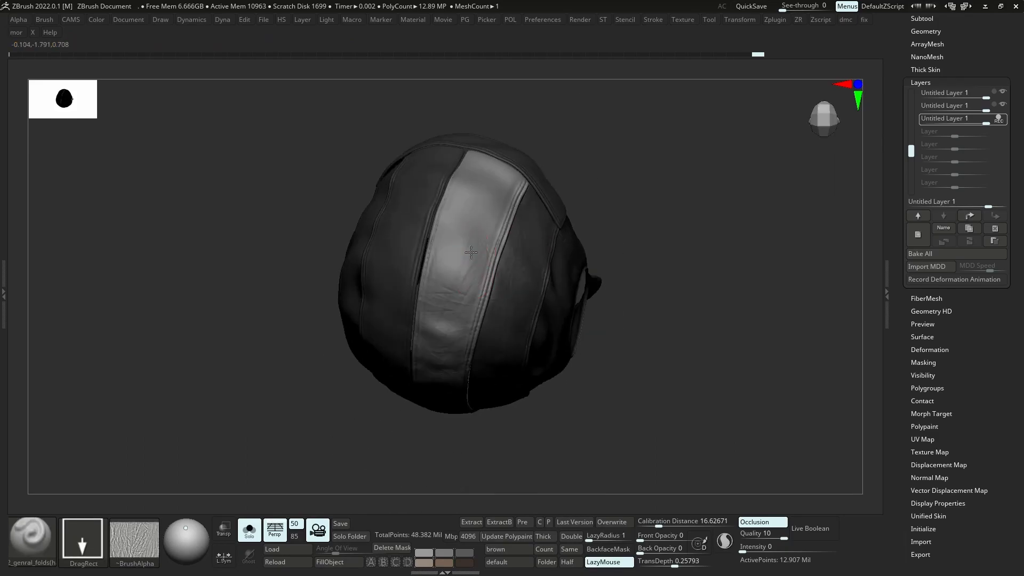
Isolate the neighbouring panel across the centre seam with a mask and stamp general leather folds on it
left_click(595, 168, "ctrl")
mouse_move(596, 168)
right_mouse_down("shift")
mouse_move(845, 287)
mouse_move(879, 291)
right_mouse_up("shift")
key("w")
left_click(435, 315, "ctrl")
key("b")
left_click(567, 165)
right_click_drag(559, 338, 516, 231)
key("s")
key("s")
Isolate the curved band above the left ear panel and stamp general leather folds along it
key("w")
mouse_move(536, 411)
right_mouse_down("ctrl")
mouse_move(447, 357)
mouse_move(507, 372)
right_mouse_up("ctrl")
key("b")
key("b")
left_click(537, 165)
right_click_drag(515, 303, 282, 251)
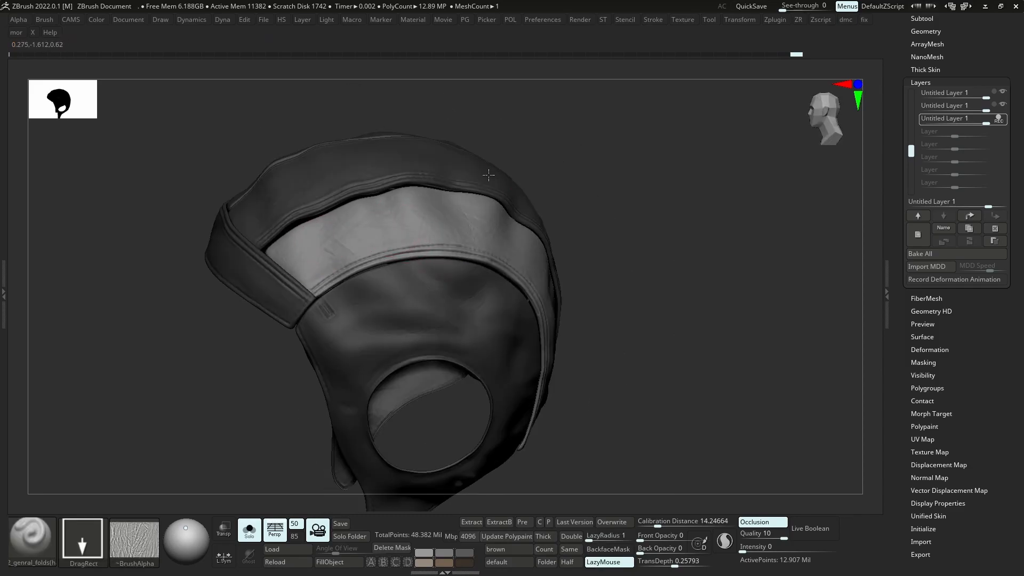
right_click_drag(488, 175, 490, 128)
Isolate the left ear panel with a mask and stamp general leather folds around its ear opening
key("w")
left_click(480, 288, "ctrl")
key("b")
key("b")
key("q")
right_click_drag(482, 269, 356, 268)
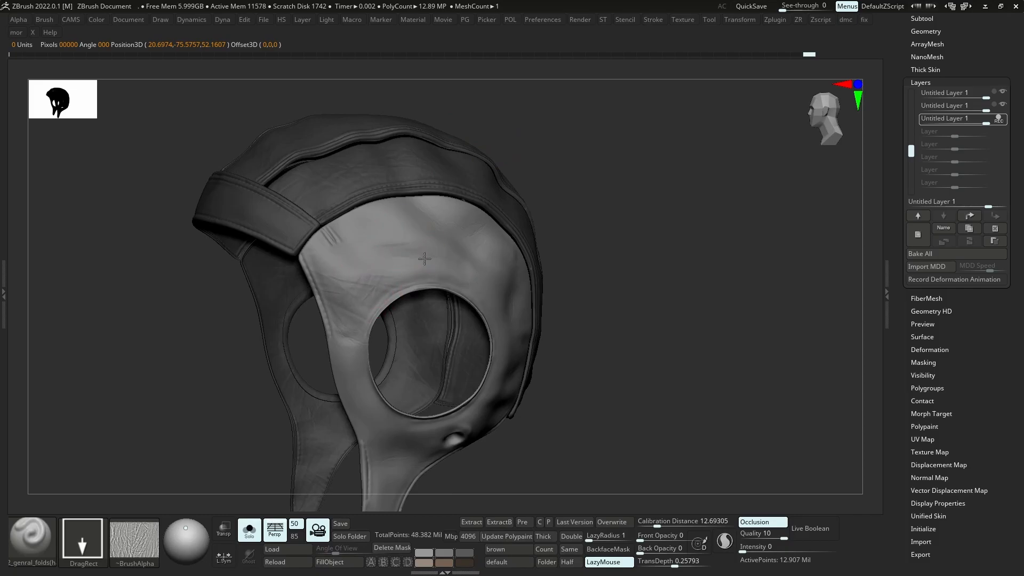
right_click_drag(425, 259, 506, 414)
Clear the left ear panel's isolation and mask everything except the forehead band
key("ctrl+z")
key("ctrl+z")
key("ctrl+z")
key("ctrl+z")
key("ctrl+z")
key("ctrl+z")
key("ctrl+z")
key("ctrl+z")
key("ctrl+z")
key("ctrl+z")
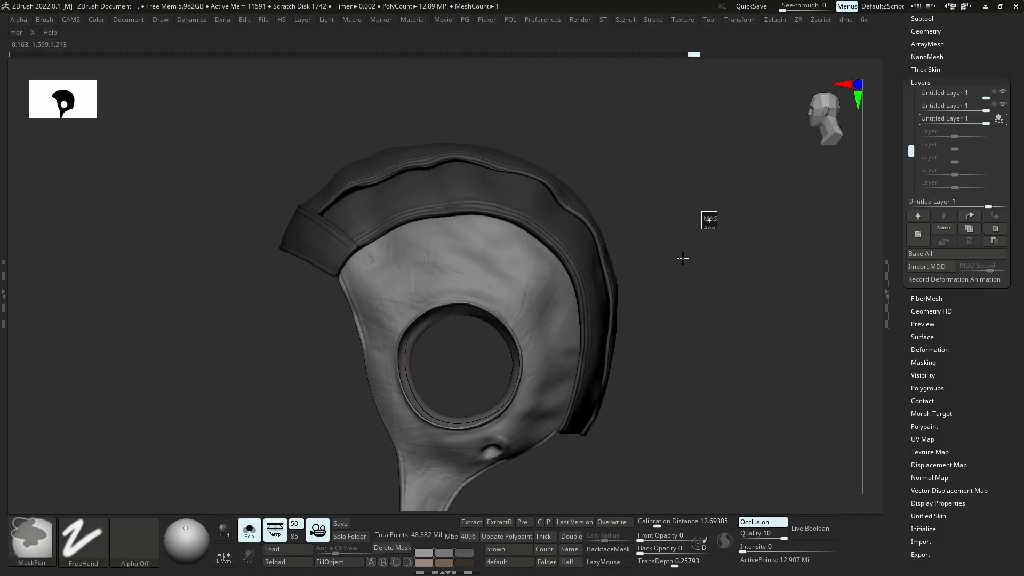
key("ctrl+z")
key("ctrl+z")
key("ctrl+z")
key("ctrl+z")
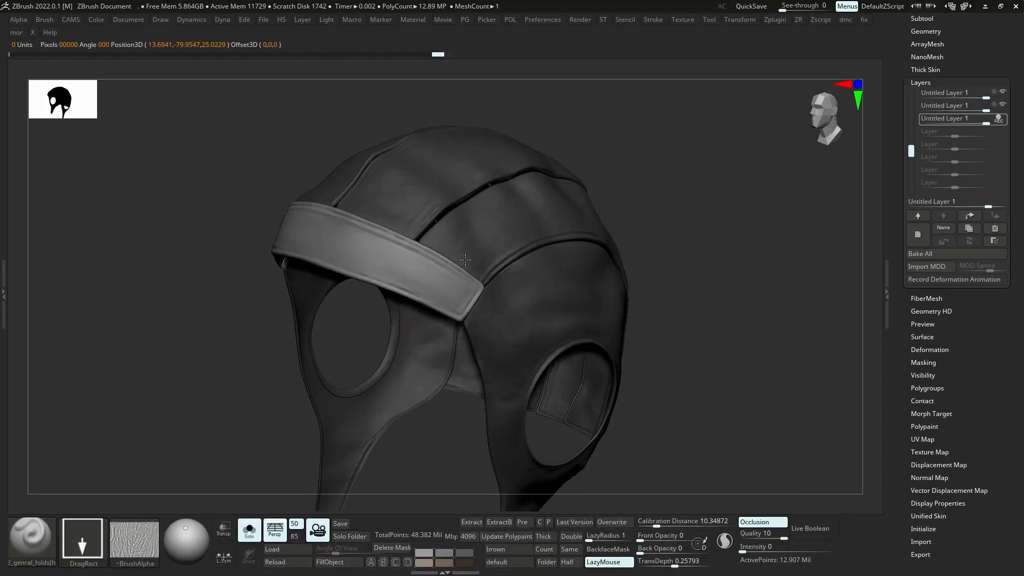
Stamp general leather folds across the whole forehead band and clear the mask
right_click_drag(364, 242, 433, 148)
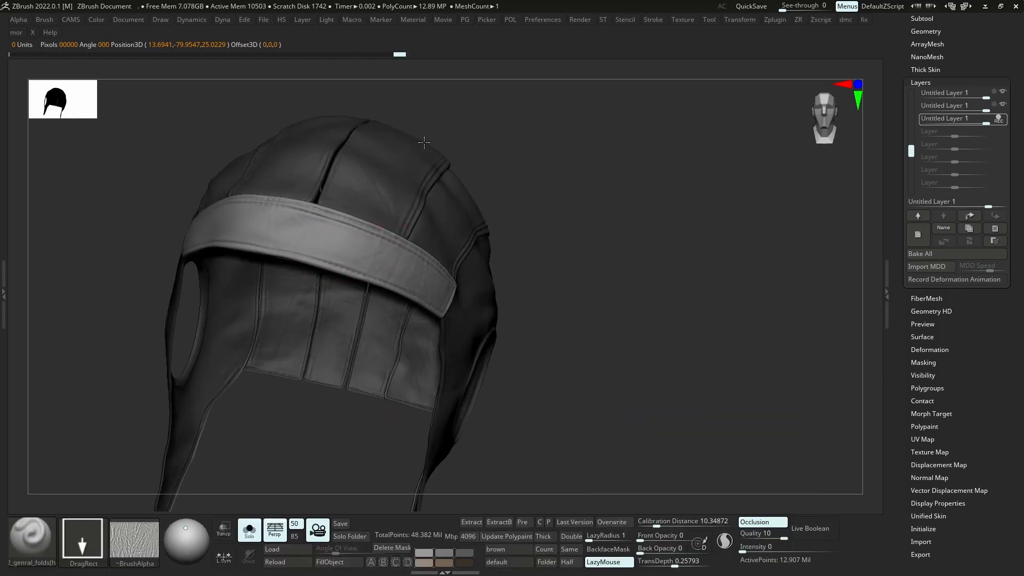
key("ctrl+shift+z")
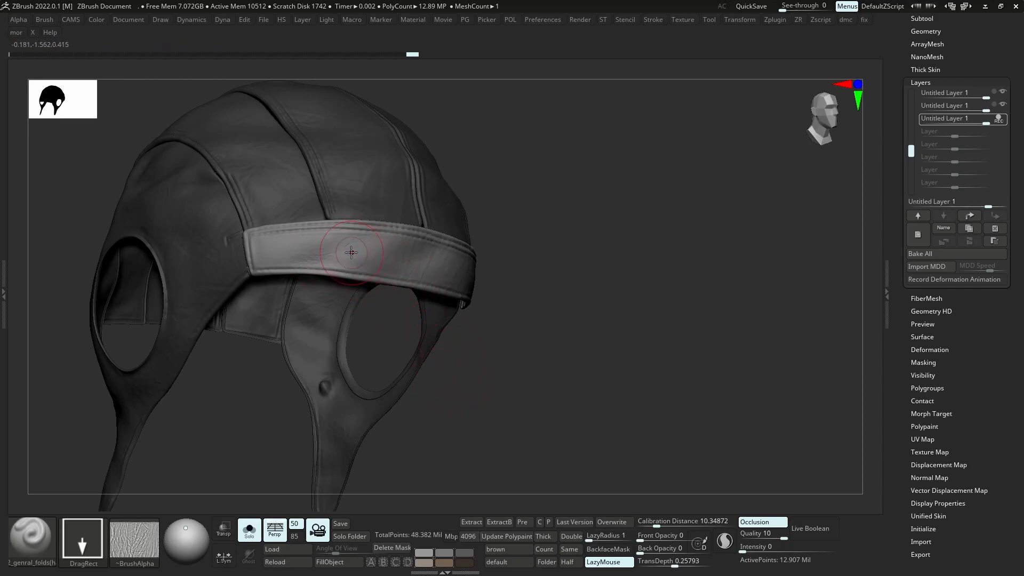
key("ctrl")
mouse_move(464, 240)
left_mouse_down()
mouse_move(521, 236)
mouse_move(541, 270)
mouse_move(385, 281)
mouse_move(672, 194)
left_mouse_up()
key("ctrl")
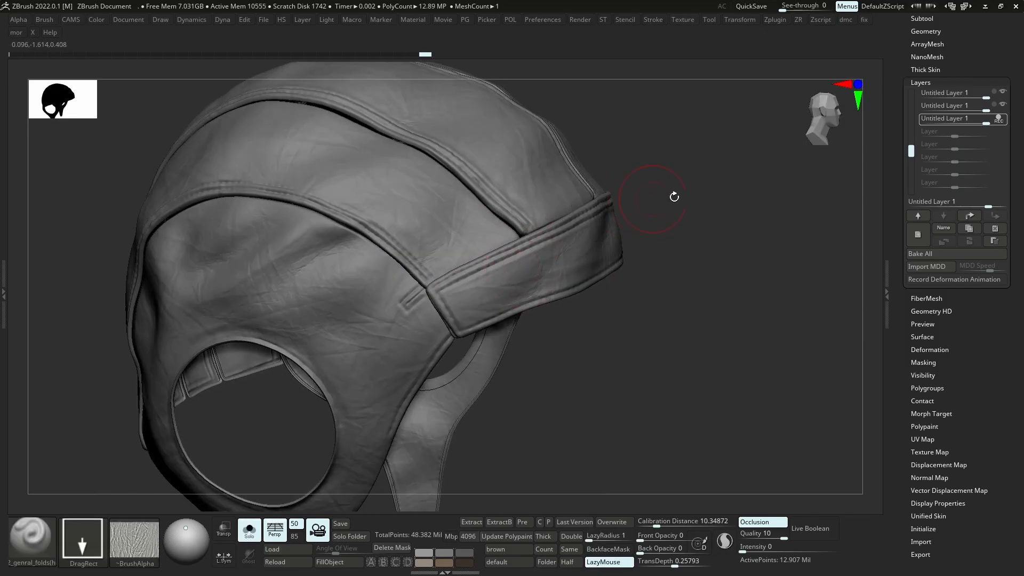
Set the intensity of the second and third sculpt layers to 0.5 each
left_click(976, 110)
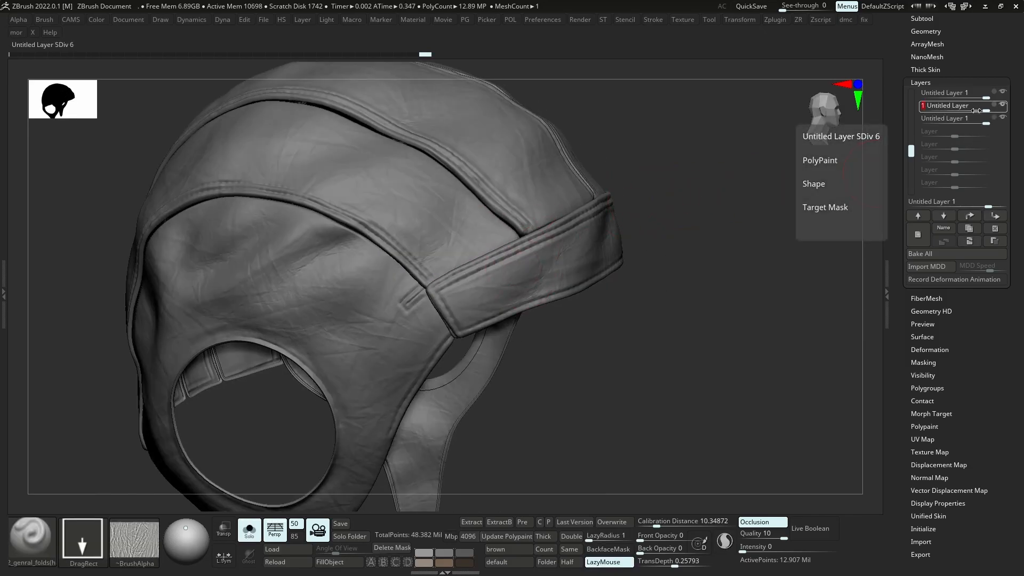
type("0.5")
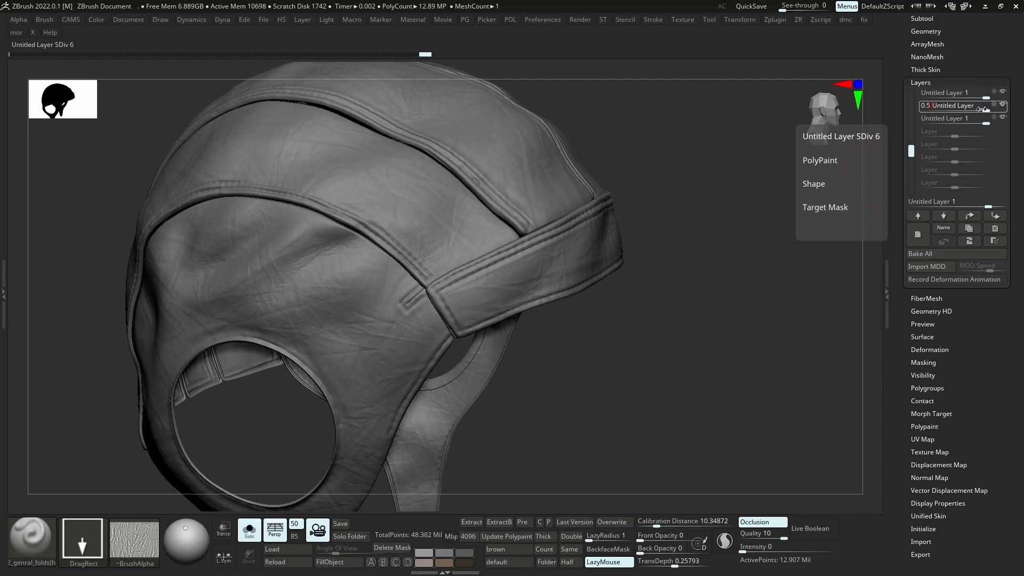
key("Return")
left_click(973, 123)
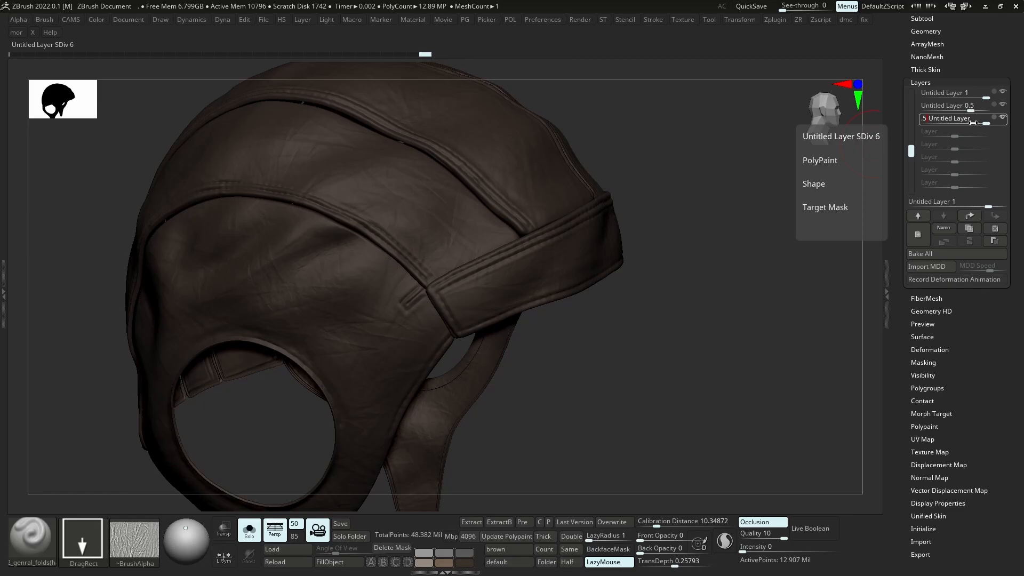
Frame the helmet subtool and add a new sculpt layer in record mode
left_click(913, 16)
left_click(989, 80)
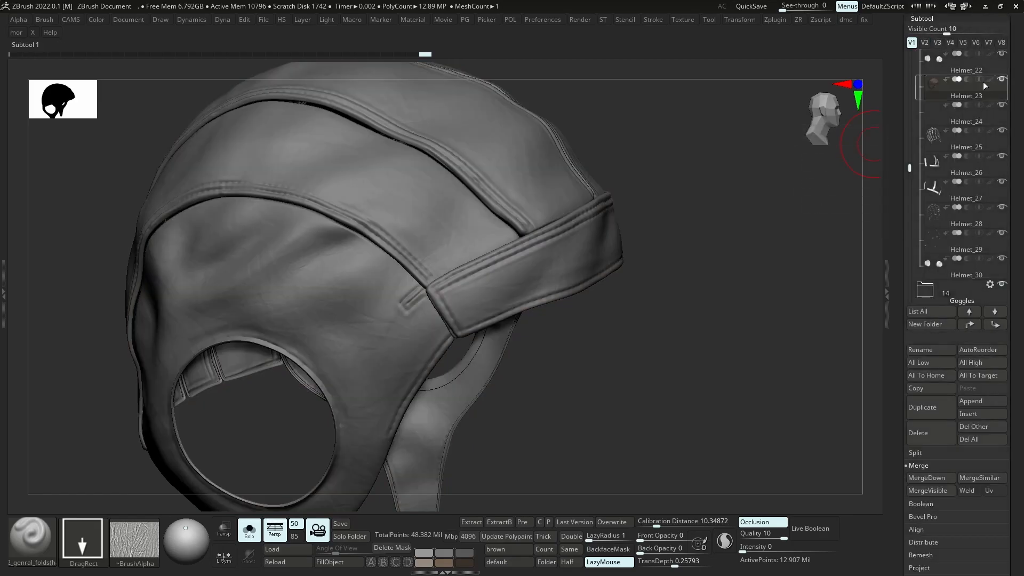
key("f")
scroll(924, 424, "down", 5)
left_click(918, 234)
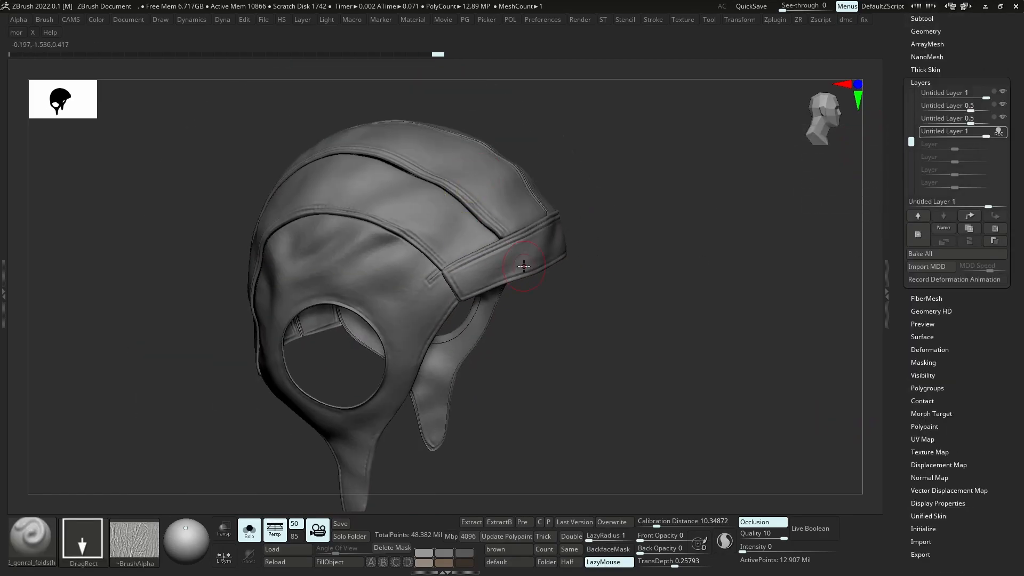
Load the 3_leather_drag brush from the saved brush library for use on the right side of the helmet
key("comma")
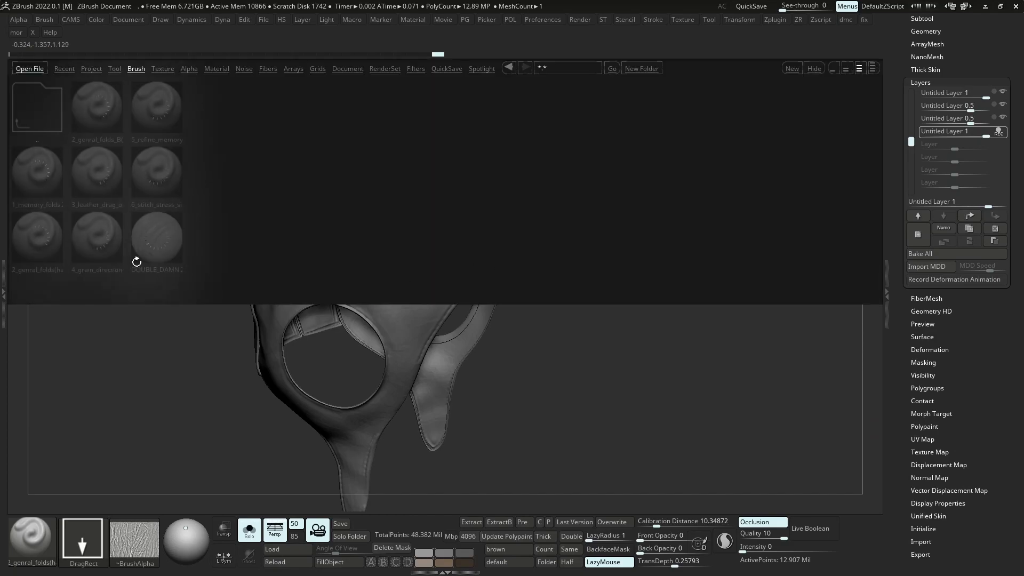
double_click(109, 187)
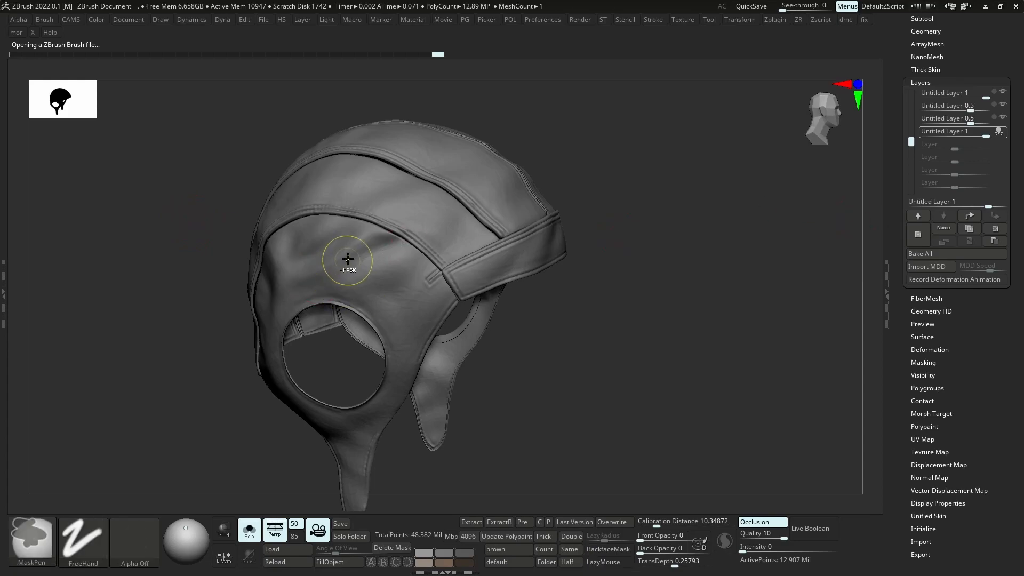
right_click_drag(347, 257, 355, 278, "ctrl")
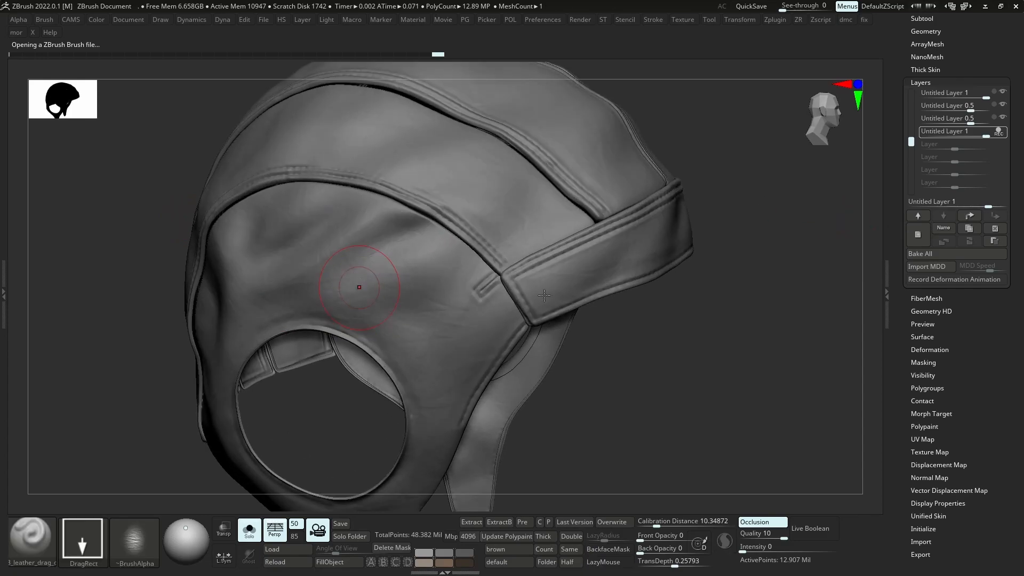
right_click_drag(543, 307, 414, 189)
right_click_drag(483, 246, 651, 288)
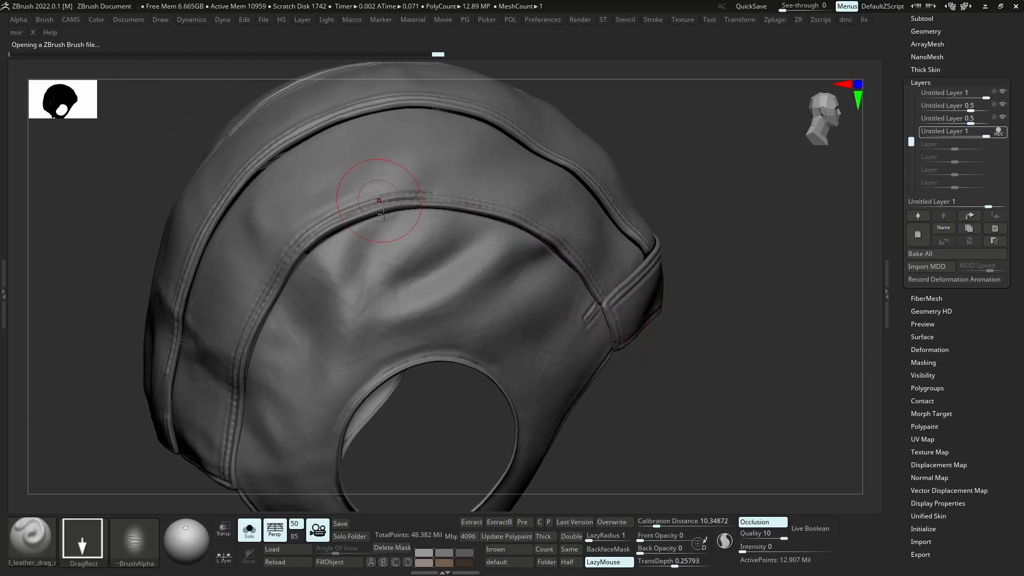
Stamp leather drag creases on the right ear panel, along its seam and toward the lower back edge
key("comma")
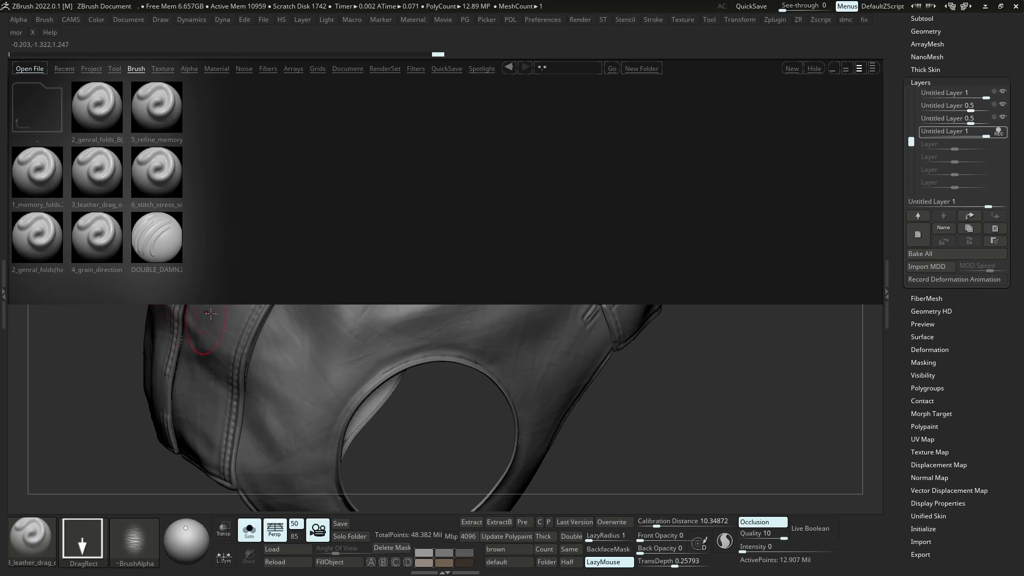
key("comma")
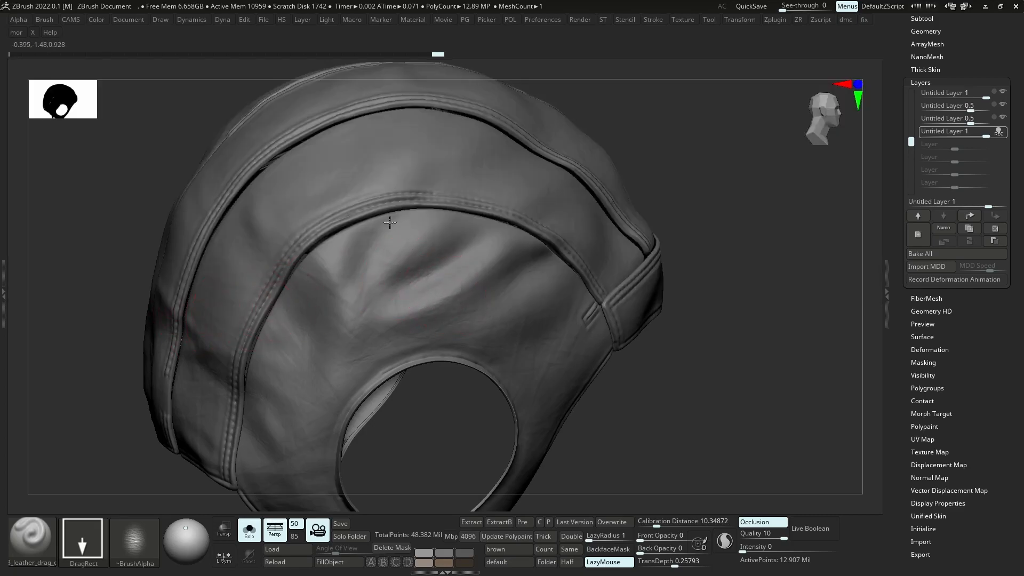
mouse_move(410, 244)
left_mouse_down()
mouse_move(480, 265)
mouse_move(494, 329)
left_mouse_up()
right_click_drag(509, 253, 401, 308)
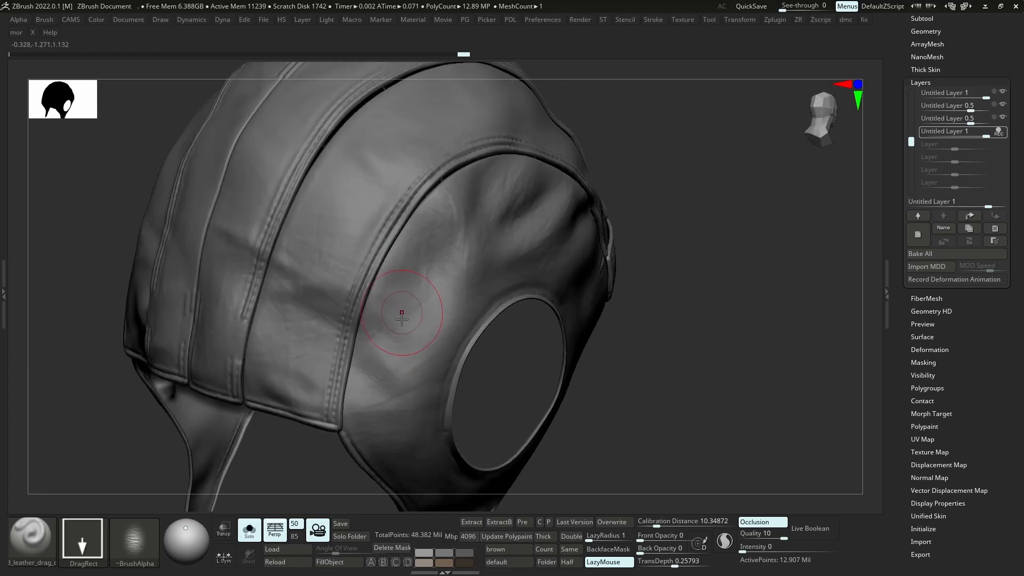
left_click_drag(301, 408, 297, 373)
right_click_drag(299, 373, 409, 401, "alt")
mouse_move(408, 256)
right_mouse_down()
mouse_move(427, 294)
mouse_move(505, 249)
right_mouse_up()
Add more leather drag creases over the right side of the helmet around the ear panel and its flap
left_click_drag(505, 249, 521, 288)
right_click_drag(521, 288, 484, 263)
right_click_drag(613, 229, 585, 235)
left_click_drag(473, 198, 454, 220)
left_click_drag(446, 256, 426, 254)
mouse_move(426, 254)
right_mouse_down()
mouse_move(467, 273)
mouse_move(491, 244)
right_mouse_up()
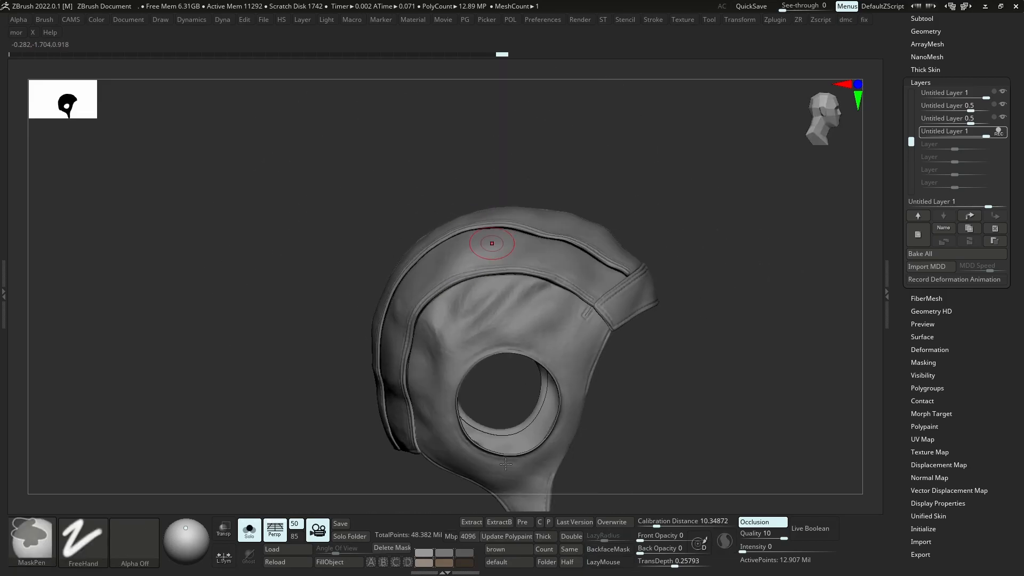
right_click_drag(505, 465, 539, 462, "ctrl")
right_click_drag(506, 351, 484, 345, "ctrl")
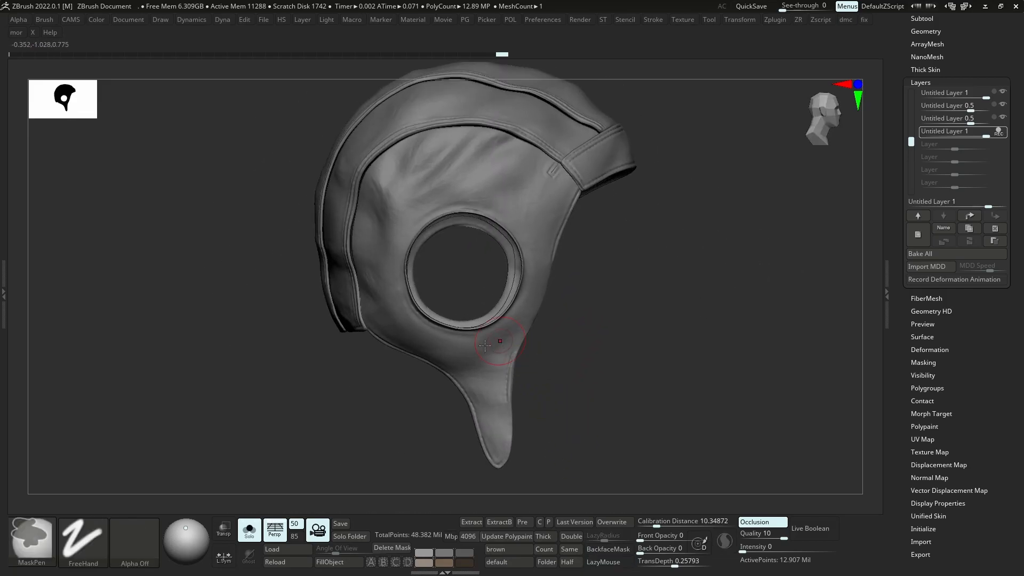
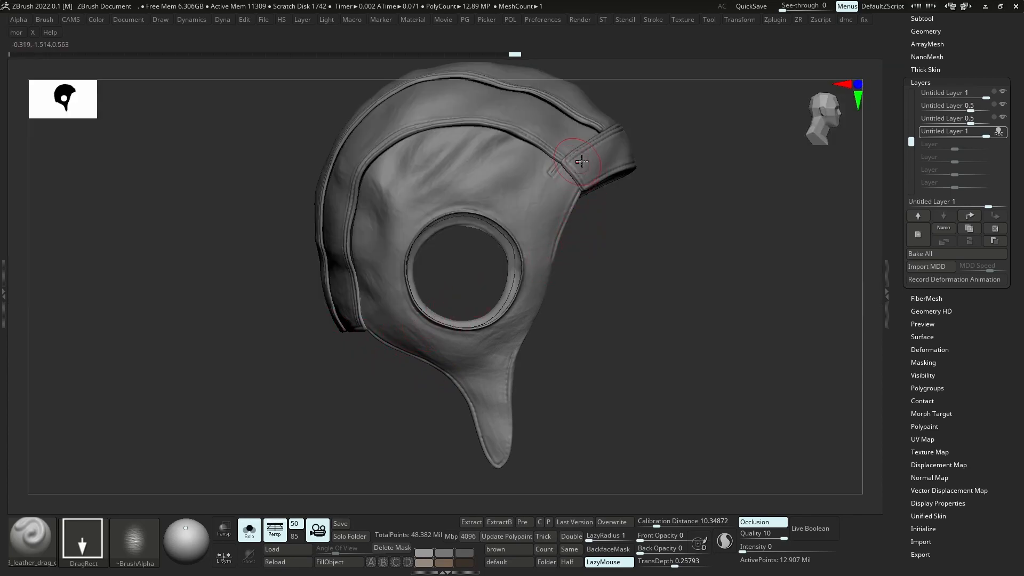
Stamp leather drag creases on the upper right panels of the helmet just behind the front band
left_click_drag(622, 231, 594, 261, "alt")
left_click_drag(656, 256, 600, 307)
left_click_drag(603, 256, 497, 275)
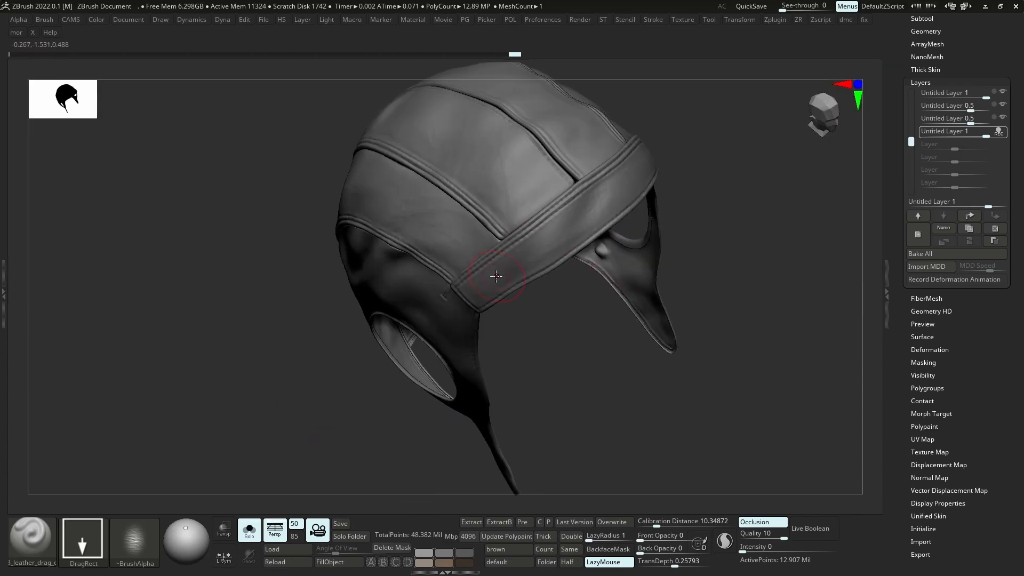
left_click_drag(675, 256, 538, 303)
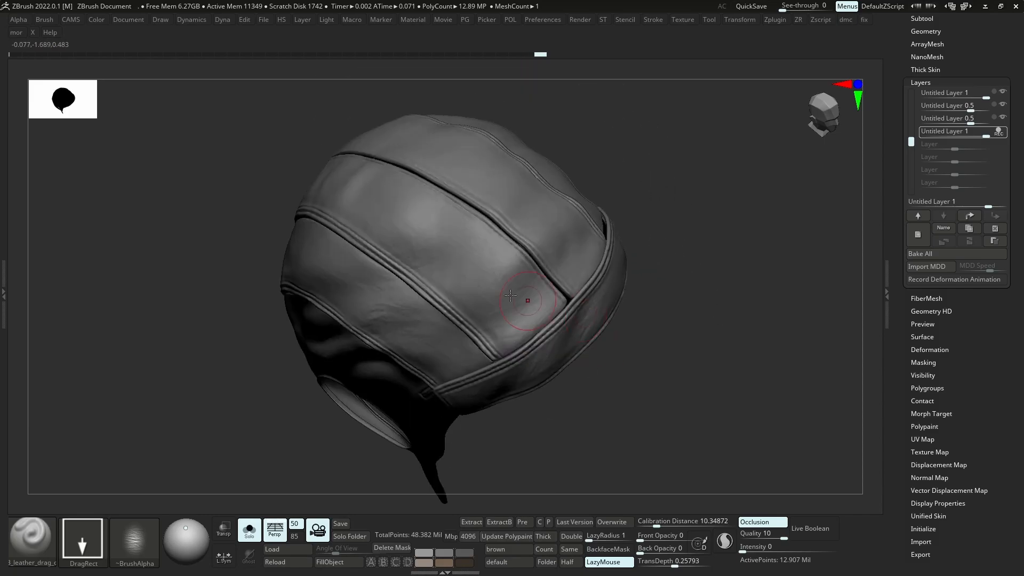
left_click_drag(432, 304, 520, 183)
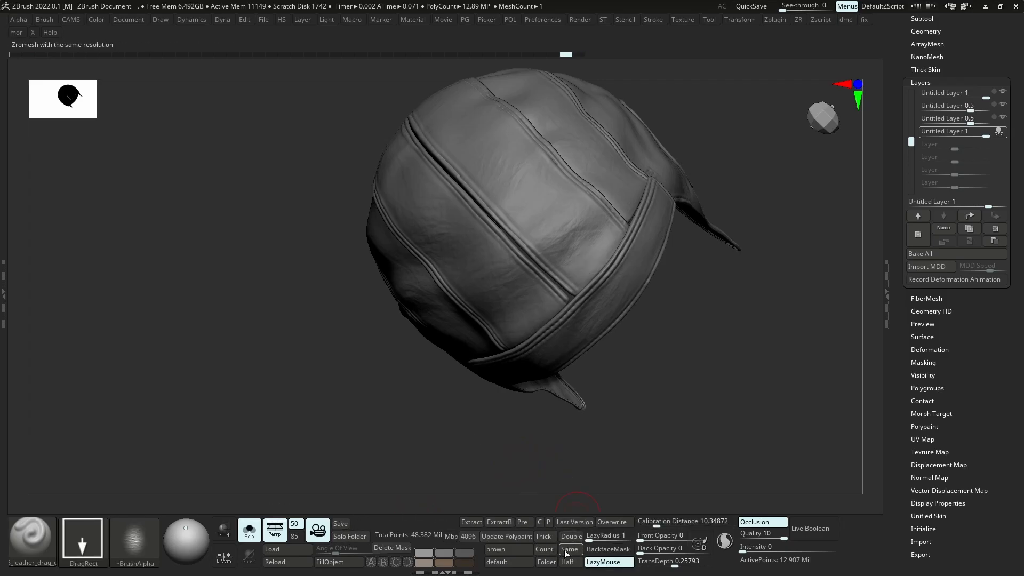
Enable interface customization and look through the Trigon Toolbox plugin tools
left_click(542, 20)
left_click(562, 58)
left_click(574, 122)
left_click(4, 281)
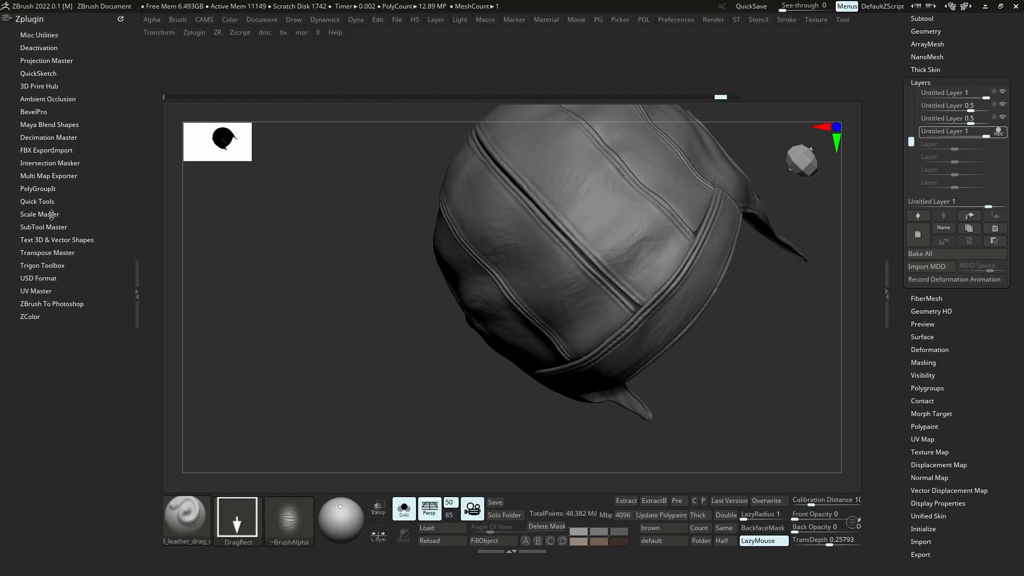
left_click(47, 265)
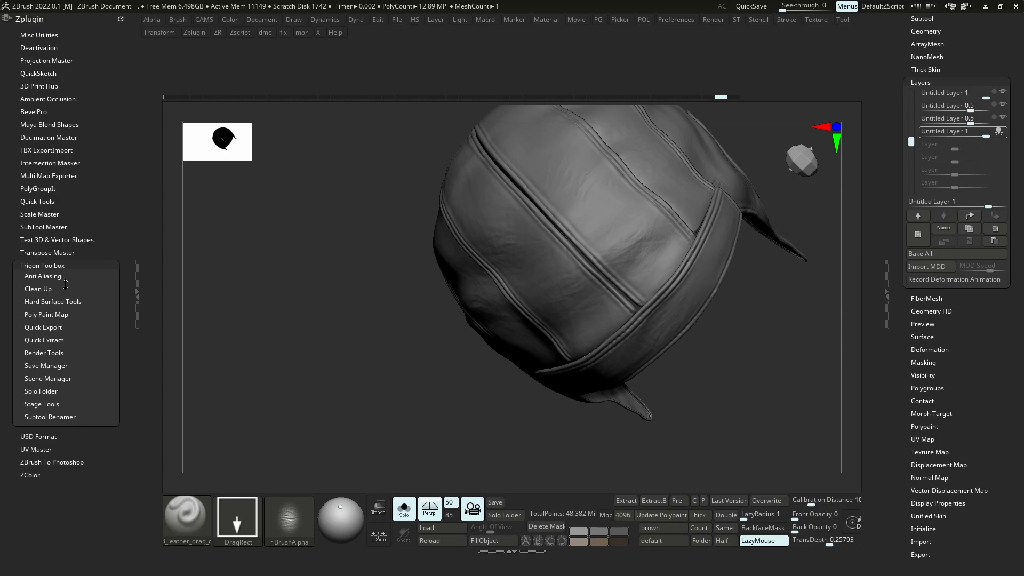
left_click(68, 264)
Find the brush's Mask By Polygroups auto-masking slider and add it to the custom interface
left_click(177, 20)
left_click(211, 296)
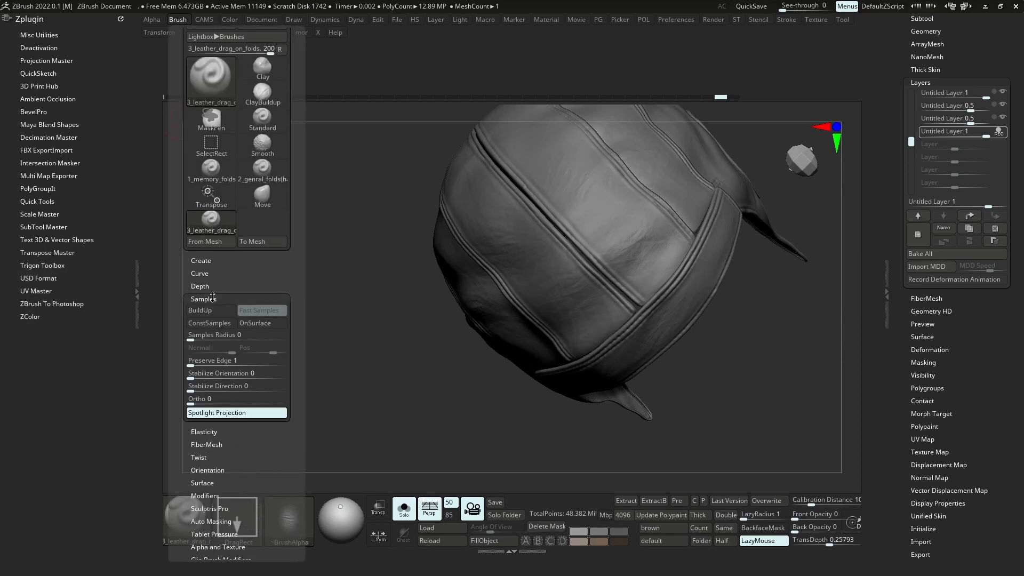
left_click(212, 298)
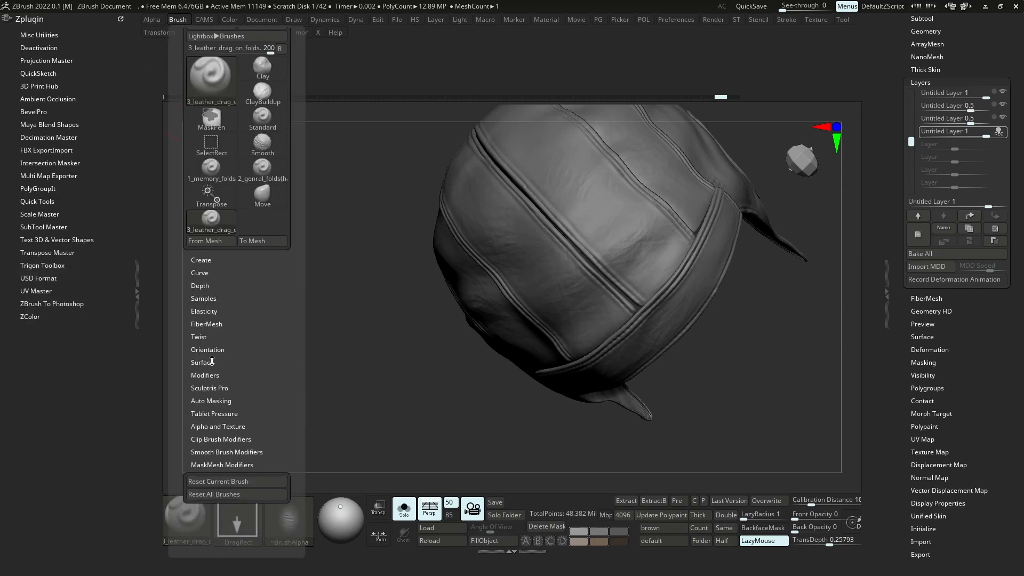
left_click(216, 364)
left_click(214, 353)
left_click(213, 390)
left_click_drag(213, 398, 534, 506, "ctrl+alt")
Turn off interface customization and set Mask By Polygroups to 100
left_click(675, 21)
left_click(700, 122)
left_click(137, 292)
left_click_drag(390, 525, 460, 527)
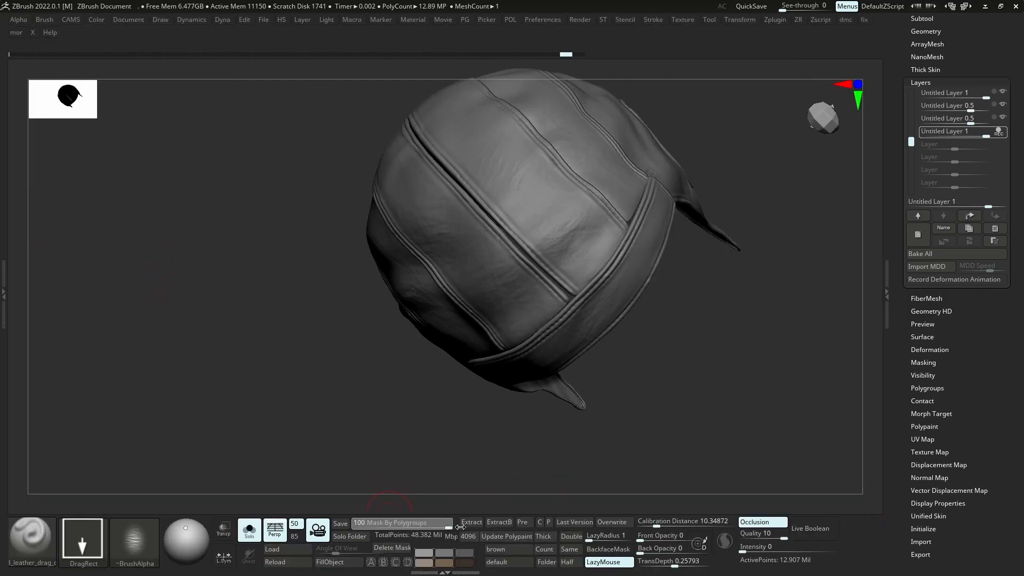
Stamp leather drag creases on the crown panels beside the center seam, near the front band
left_click_drag(483, 464, 584, 268)
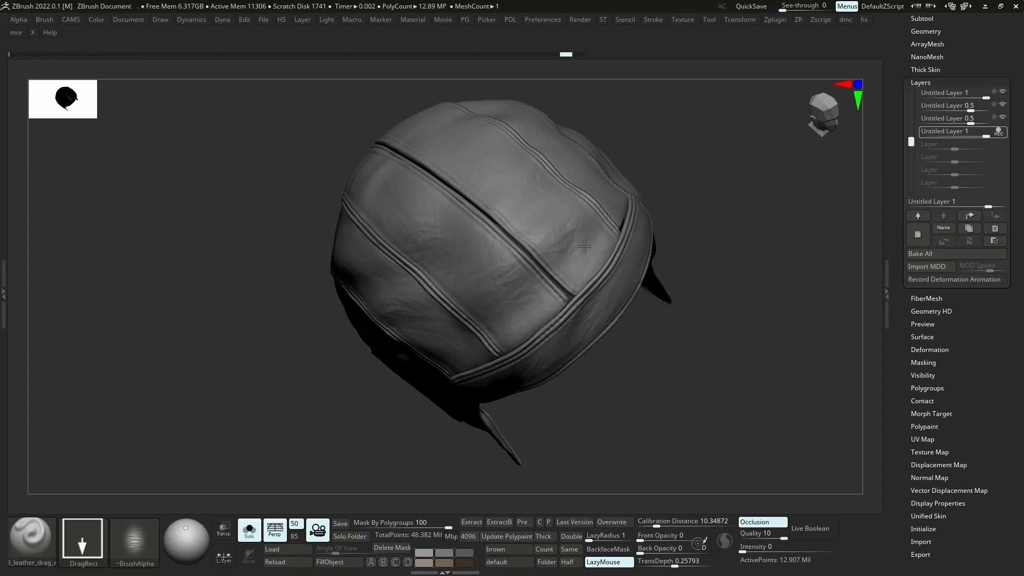
key("ctrl")
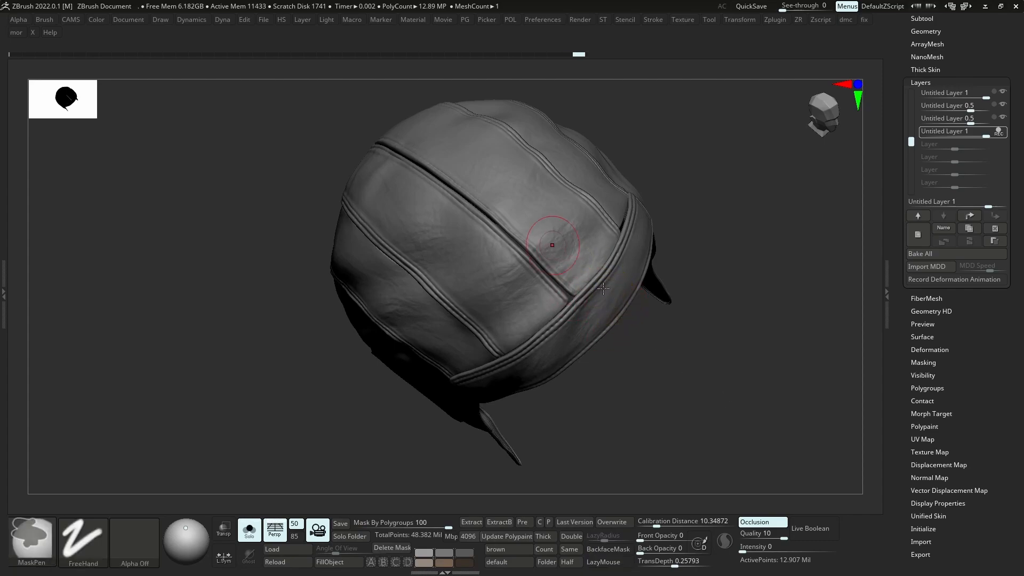
left_click_drag(657, 363, 448, 463)
Stamp leather drag creases on the helmet's left side, on the panel above the ear and on the ear panel
right_click_drag(531, 374, 649, 345)
right_click_drag(514, 347, 569, 335, "alt")
right_click_drag(569, 335, 564, 320, "ctrl")
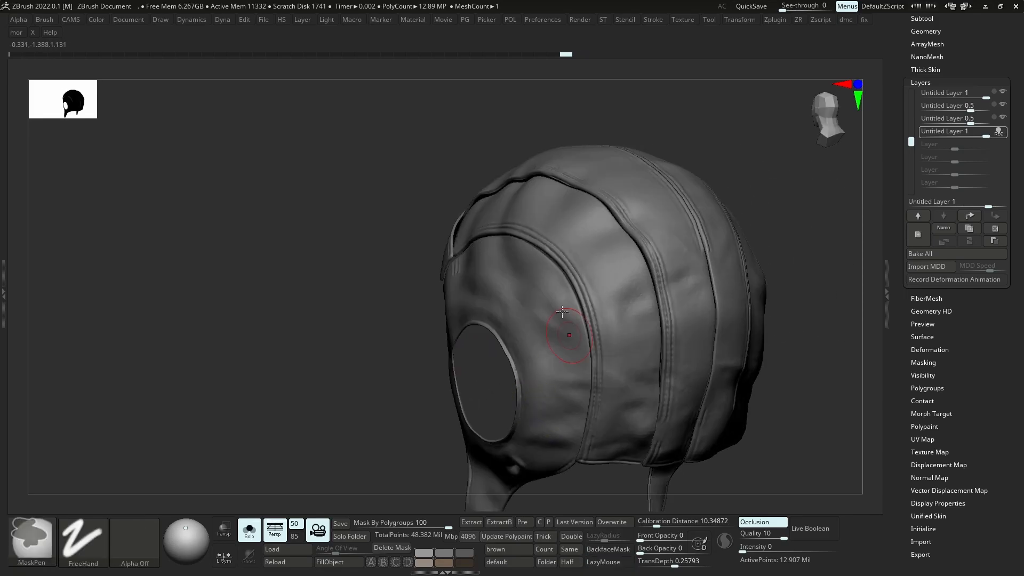
right_click_drag(599, 236, 512, 189)
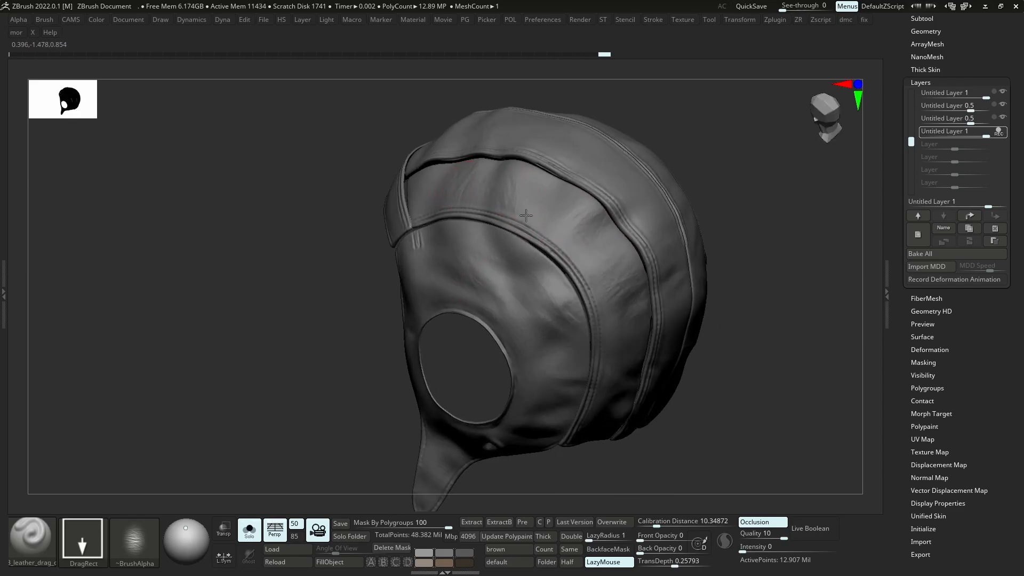
right_click_drag(443, 320, 397, 299)
right_click_drag(430, 394, 457, 413, "alt")
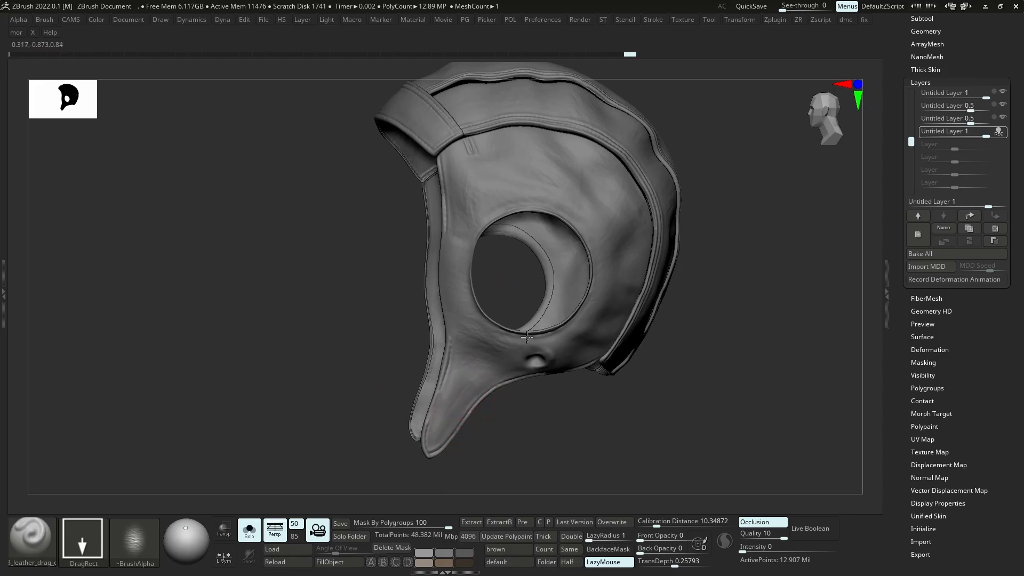
Stamp leather drag creases across the back panels of the helmet on both sides of the center seam
right_click_drag(587, 322, 590, 203)
right_click_drag(678, 274, 543, 296, "alt")
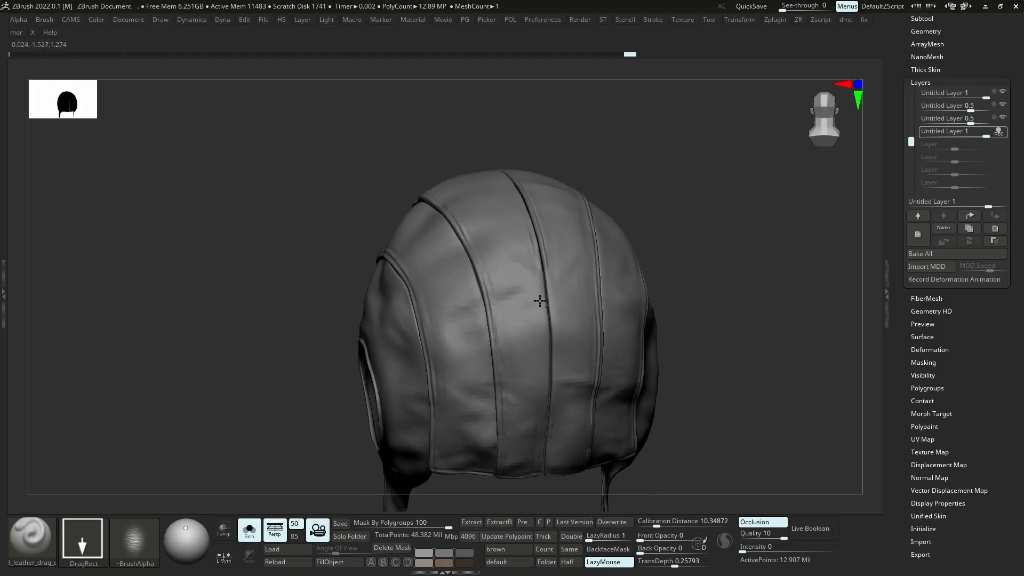
left_click_drag(579, 314, 578, 313)
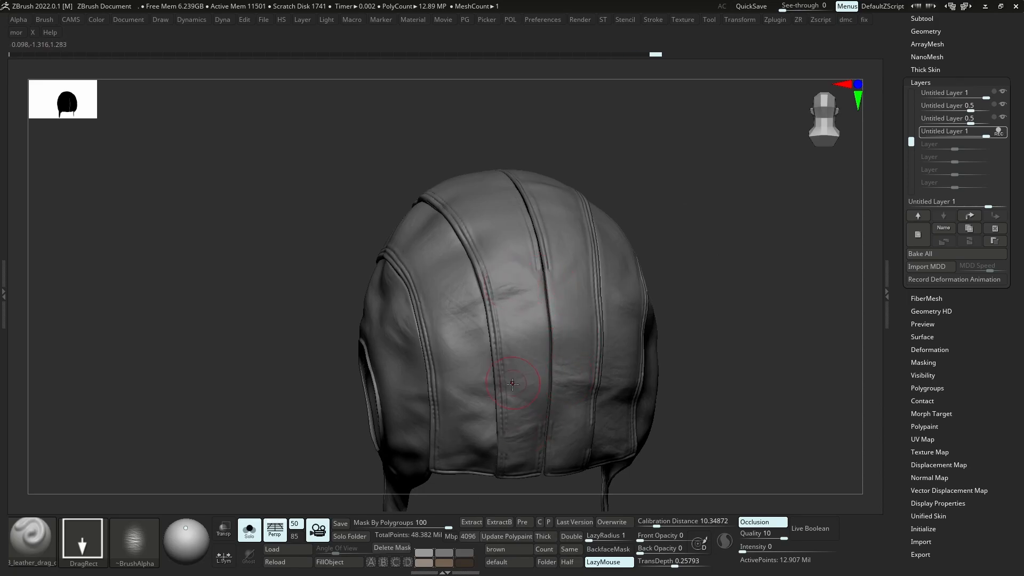
right_click_drag(514, 381, 548, 370, "shift")
key("alt+s")
key("alt+s")
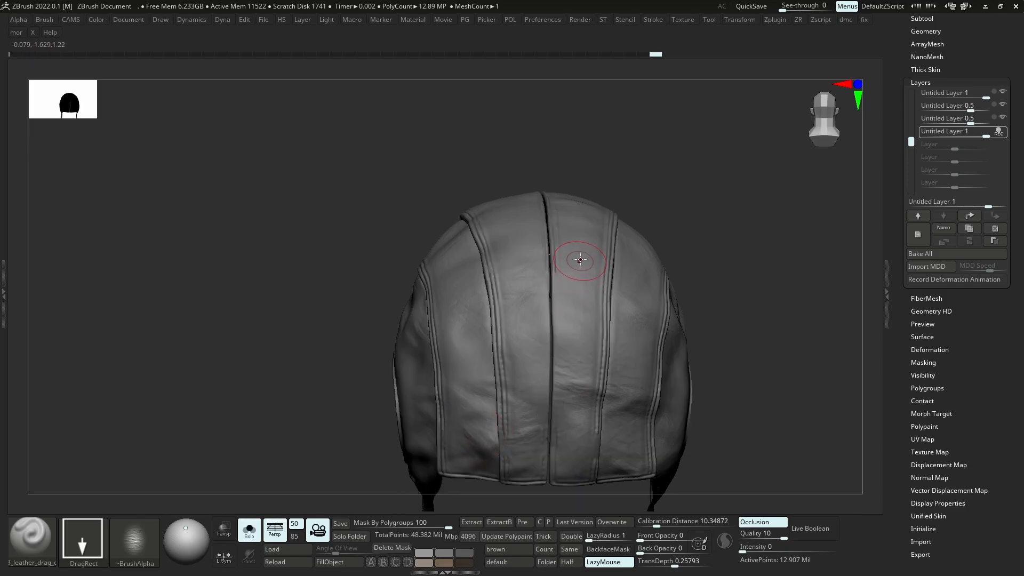
key("ctrl")
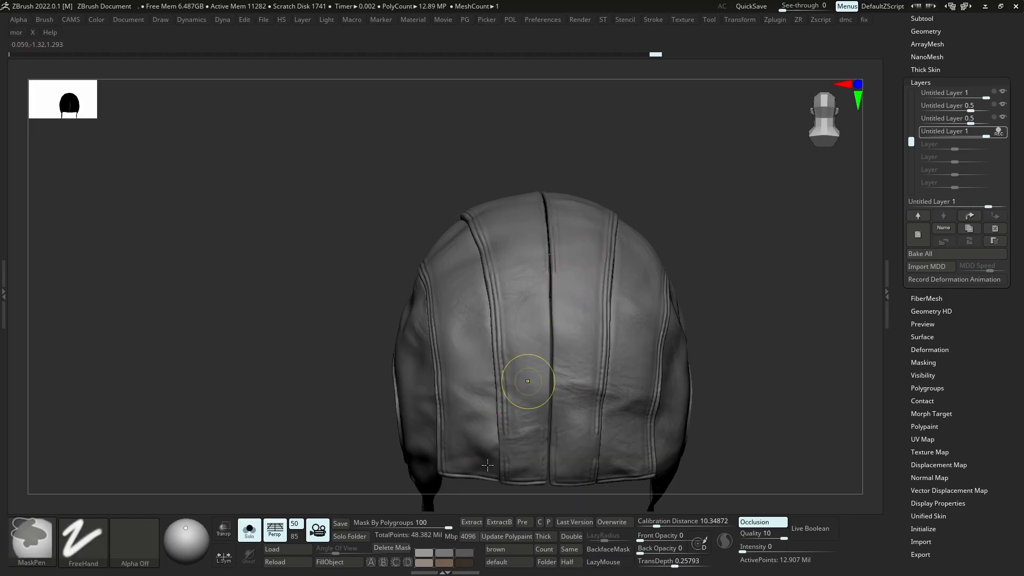
left_click_drag(478, 436, 479, 438, "alt")
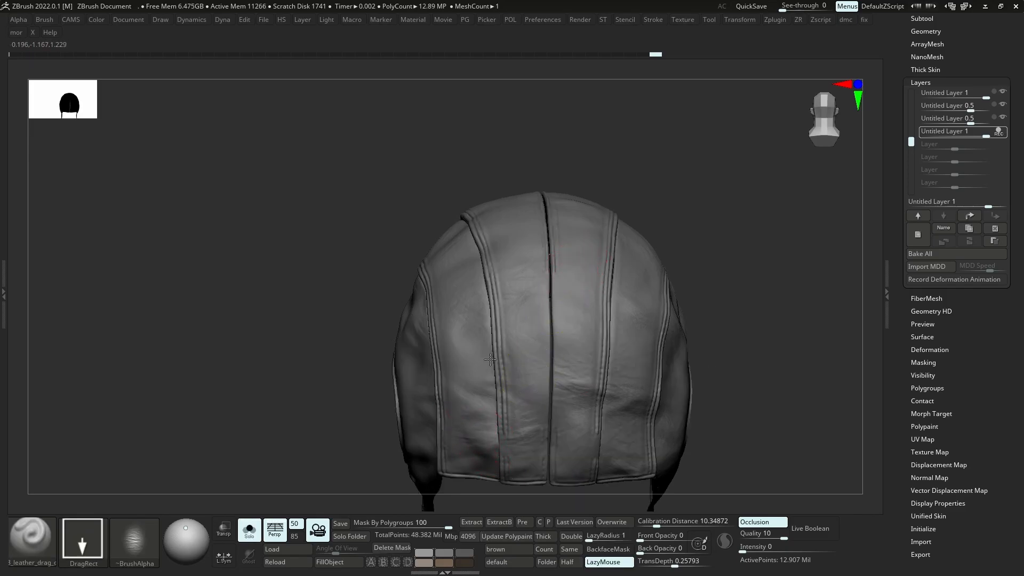
key("shift+s")
key("shift+s")
Stamp leather drag creases on the right rear panels and up toward the back of the crown
right_click_drag(613, 331, 512, 341)
mouse_move(597, 288)
right_mouse_down()
mouse_move(612, 267)
mouse_move(597, 275)
right_mouse_up()
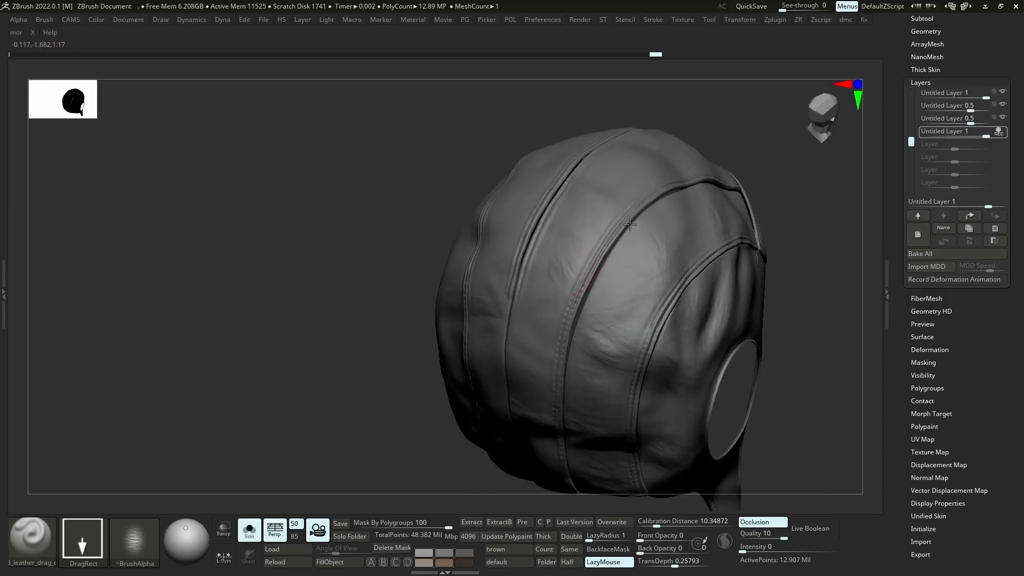
mouse_move(619, 170)
right_mouse_down()
mouse_move(595, 213)
mouse_move(608, 208)
mouse_move(517, 199)
right_mouse_up()
right_click_drag(532, 271, 522, 224)
left_click_drag(480, 287, 530, 222)
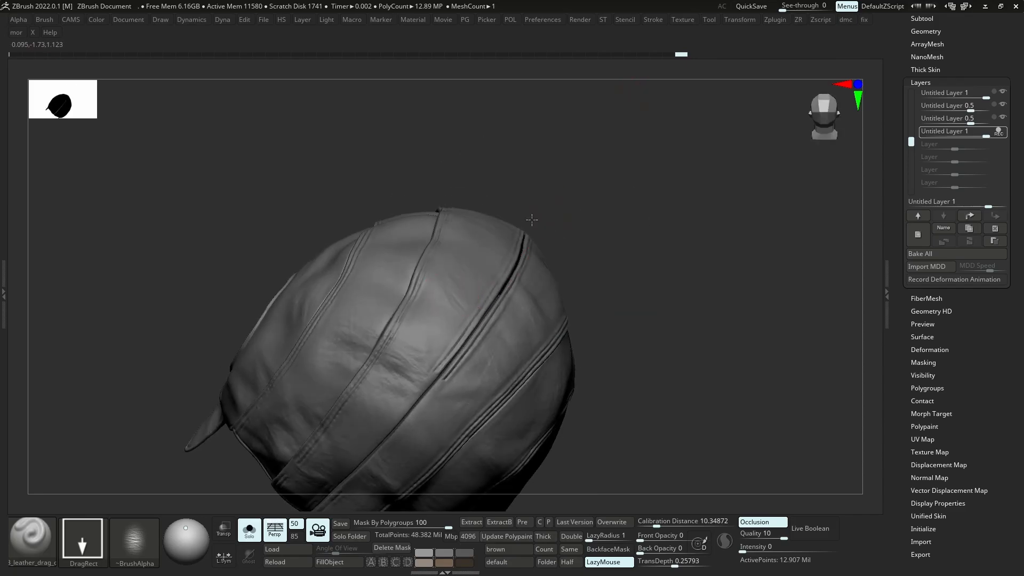
Stamp leather drag creases along the curved panel above the right ear panel
right_click_drag(544, 307, 535, 293, "ctrl")
right_click_drag(645, 325, 618, 315)
right_click_drag(634, 267, 643, 302, "ctrl")
right_click_drag(619, 206, 599, 256)
left_click_drag(499, 266, 525, 261)
left_click_drag(466, 294, 494, 271)
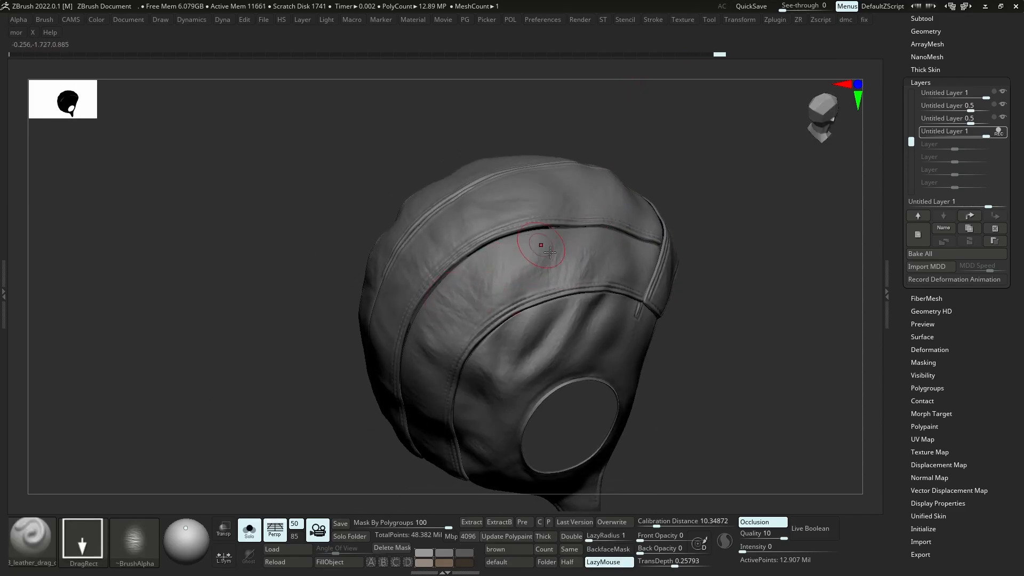
Stamp leather drag creases on the left ear panel around the ear opening and along its rear seam
right_click_drag(625, 350, 624, 364)
right_click_drag(663, 405, 647, 319)
mouse_move(722, 358)
right_mouse_down()
mouse_move(663, 331)
mouse_move(738, 361)
right_mouse_up()
right_click_drag(688, 297, 683, 373)
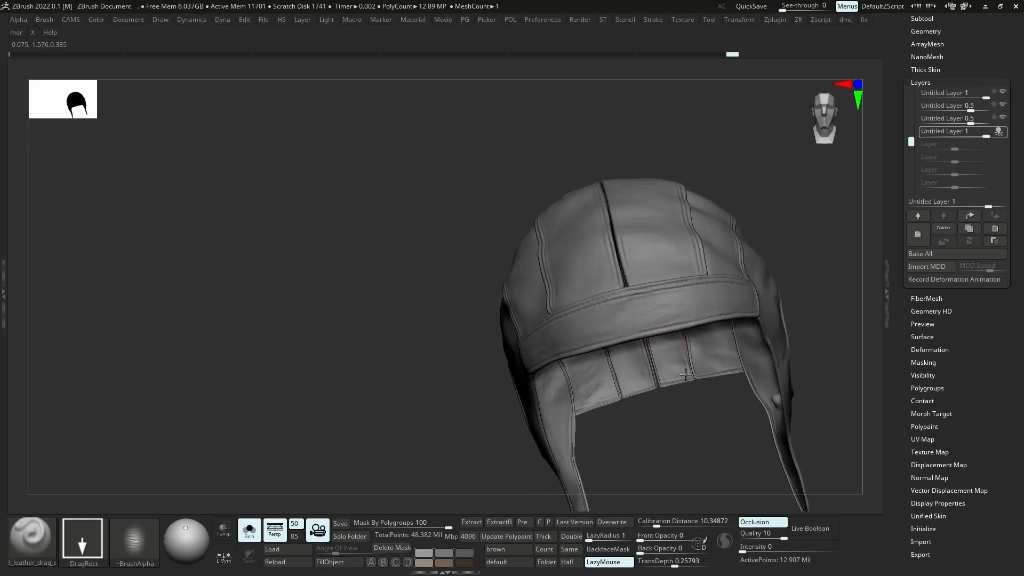
right_click_drag(556, 249, 726, 302)
right_click_drag(715, 219, 753, 369)
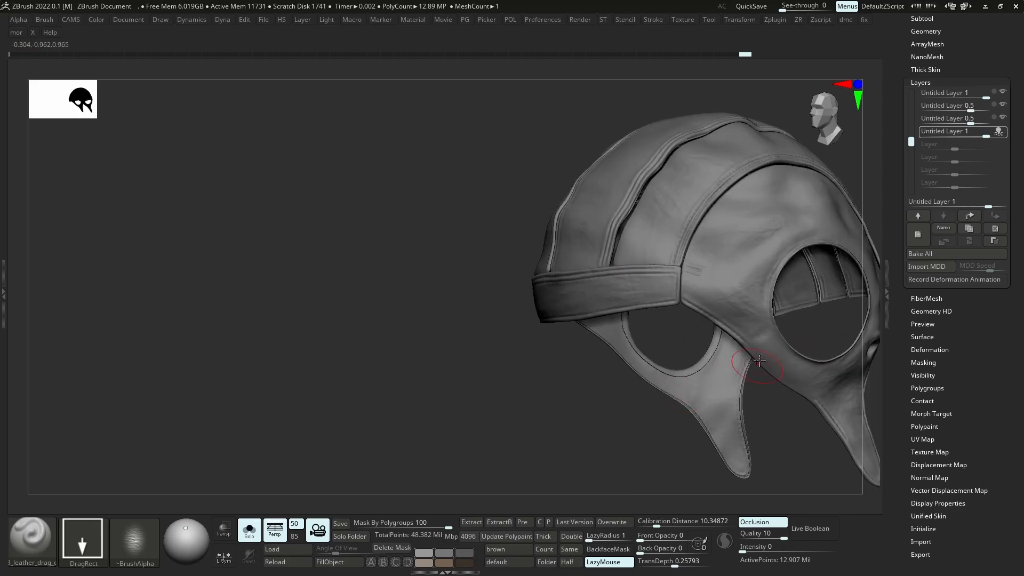
right_click_drag(745, 267, 783, 298)
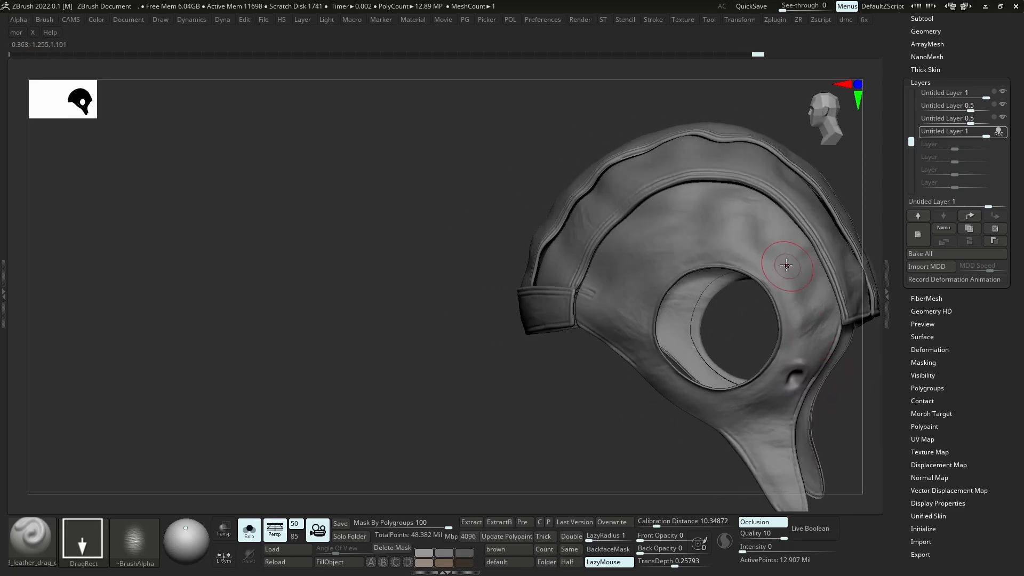
right_click_drag(813, 237, 752, 241)
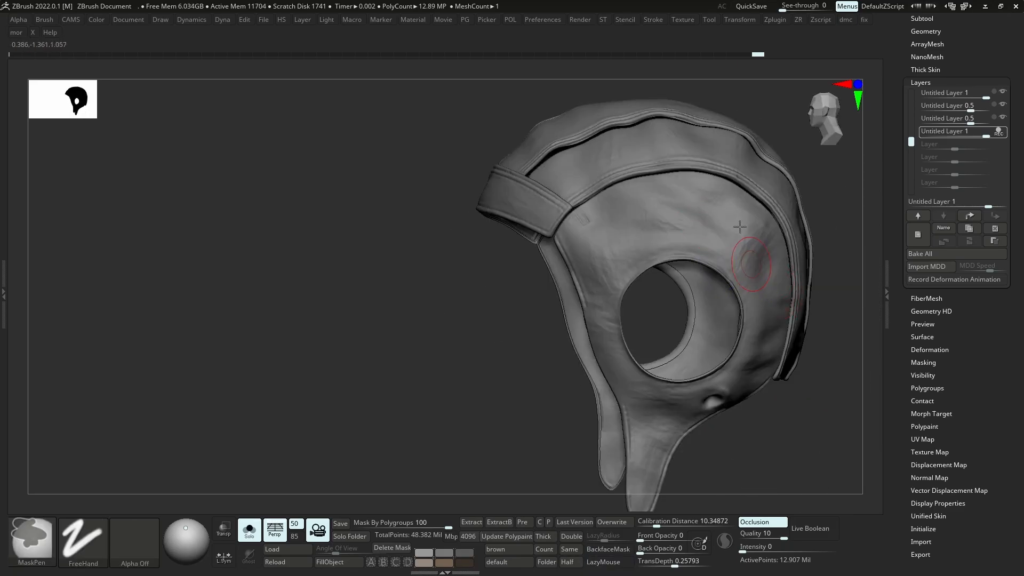
key("ctrl")
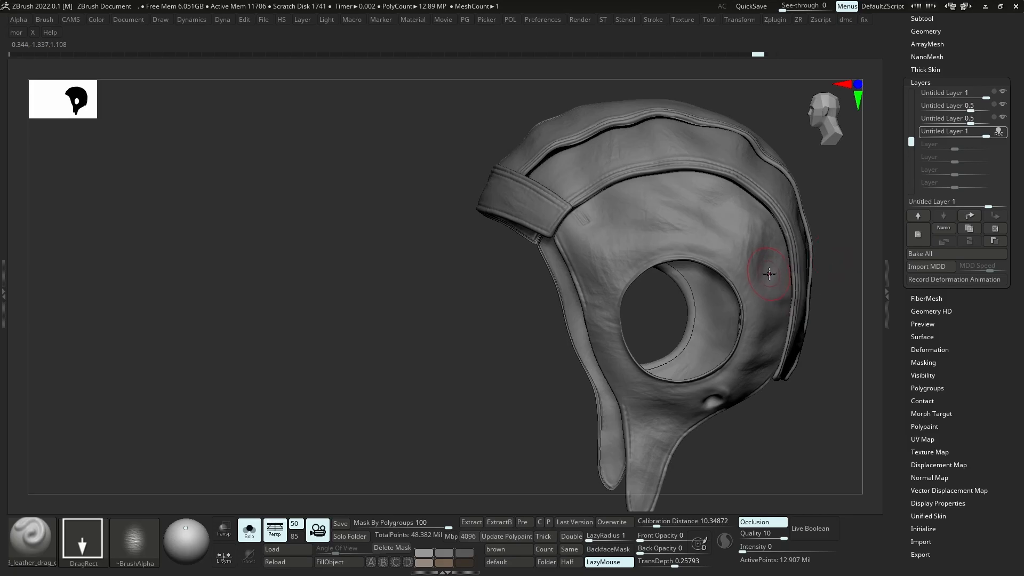
key("ctrl")
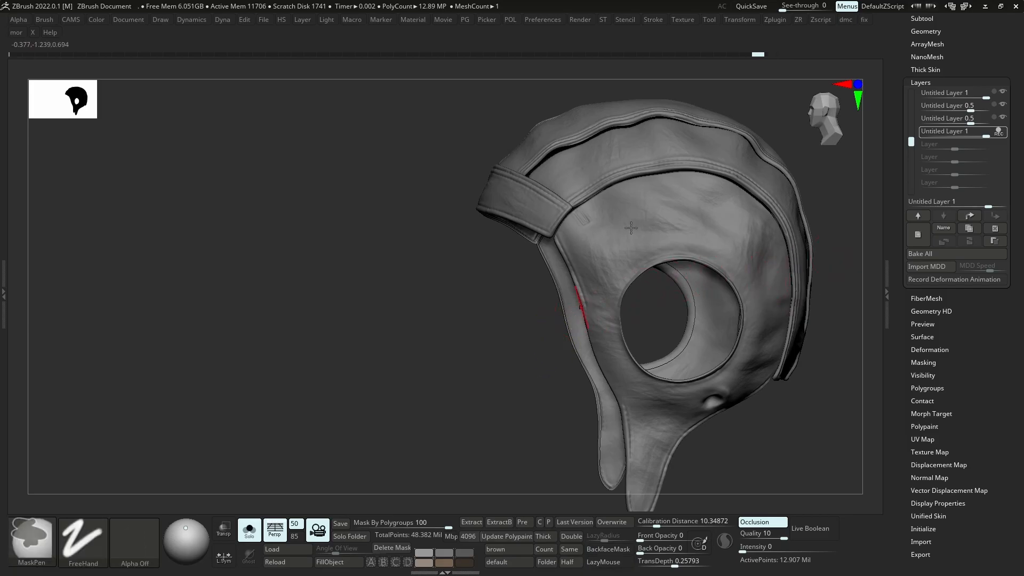
Load the 4_grain_direction brush from the saved brush library and set the drag-crease layer's intensity to 0.5
key("comma")
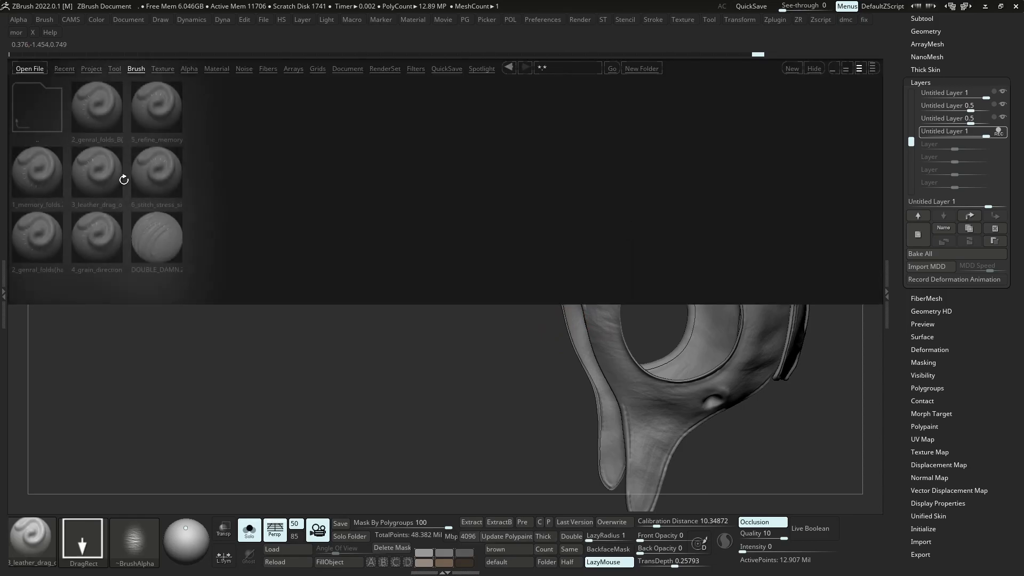
double_click(92, 241)
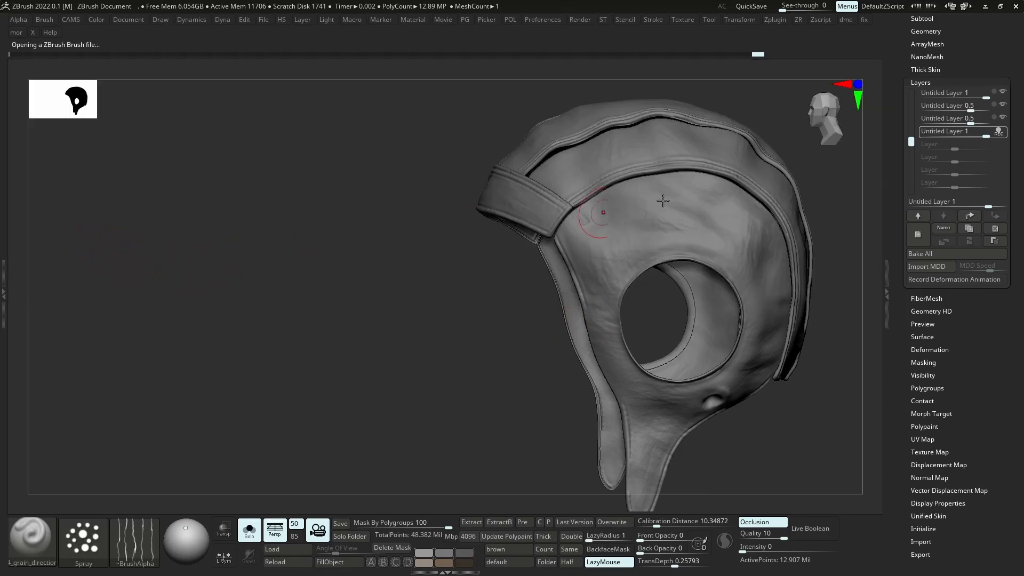
left_click_drag(986, 135, 969, 170)
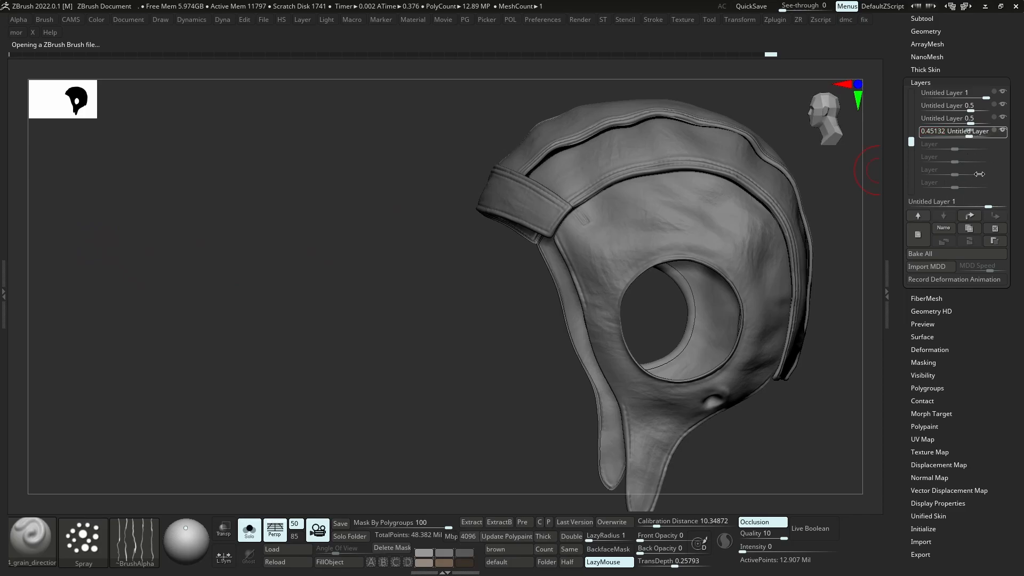
left_click(973, 133)
type(".5")
key("Return")
Add a new sculpt layer in record mode to the helmet subtool for the grain detail
left_click(922, 19)
left_click(990, 79)
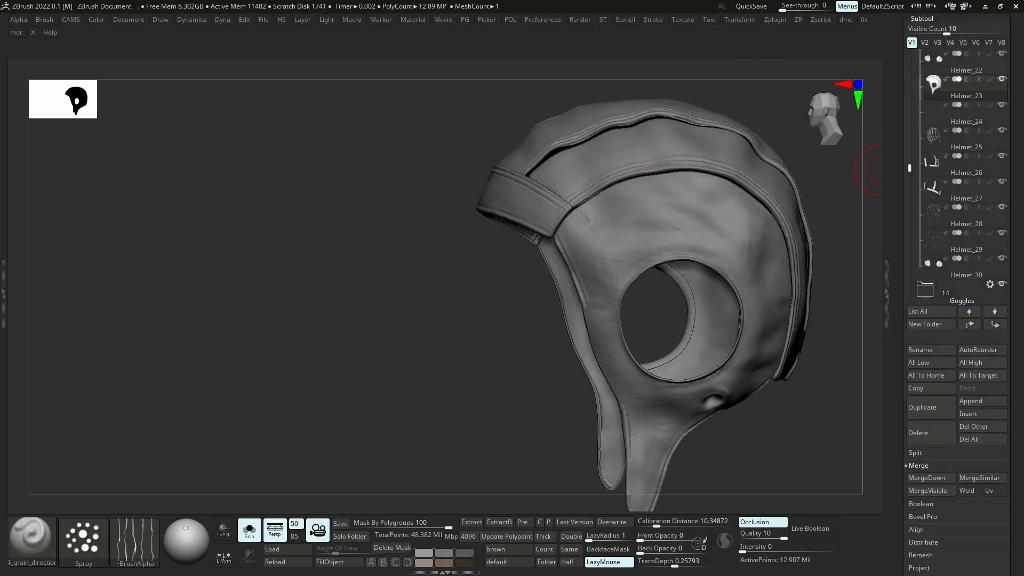
left_click_drag(956, 337, 956, 150)
left_click(922, 476)
left_click(920, 238)
Spray directional leather grain over the full length of the helmet's front band
mouse_move(457, 336)
left_mouse_down()
mouse_move(449, 363)
mouse_move(620, 338)
left_mouse_up()
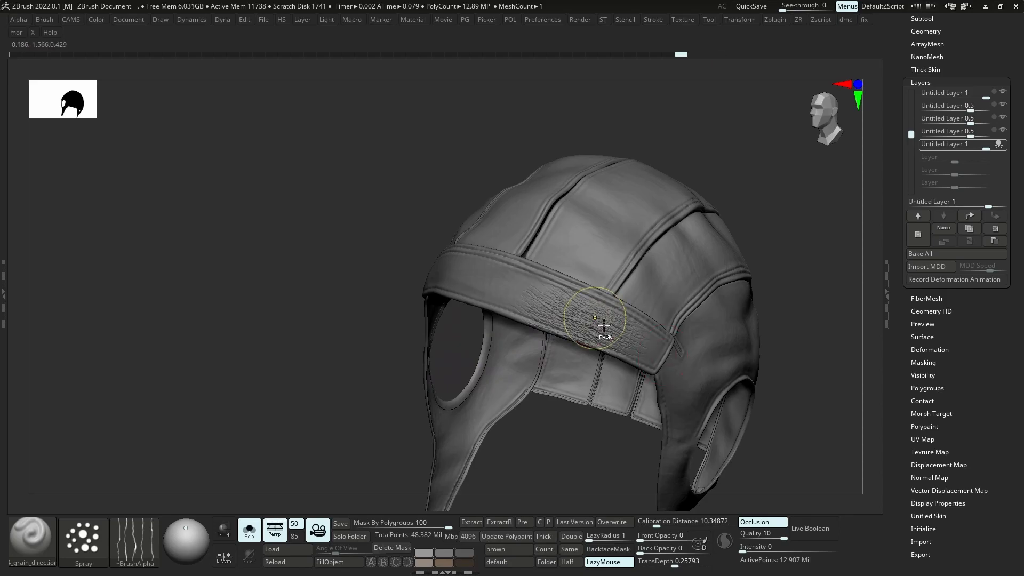
key("ctrl+z")
mouse_move(601, 322)
left_mouse_down()
mouse_move(462, 274)
mouse_move(564, 300)
left_mouse_up()
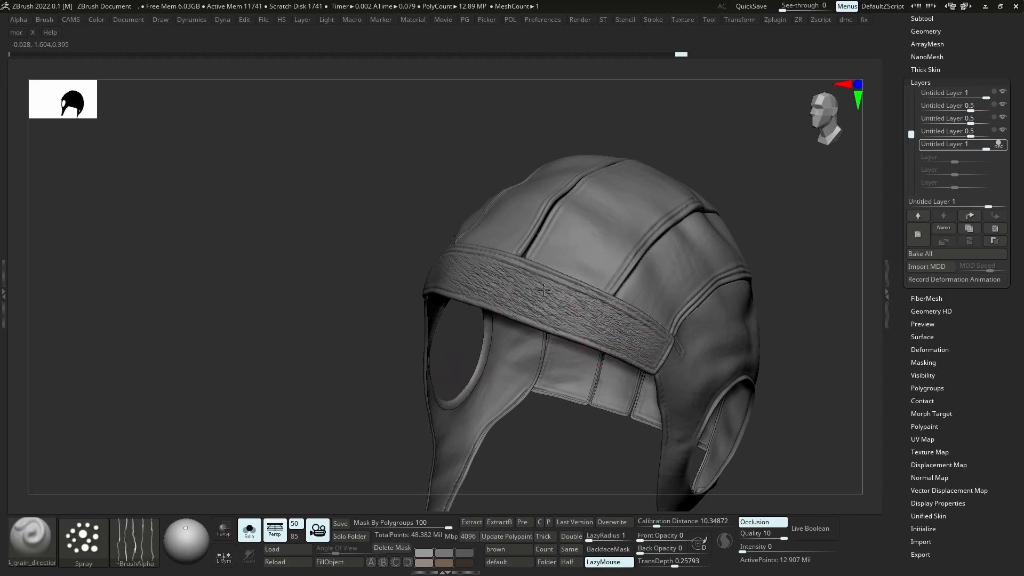
right_click_drag(532, 304, 571, 312)
left_click_drag(560, 306, 418, 257)
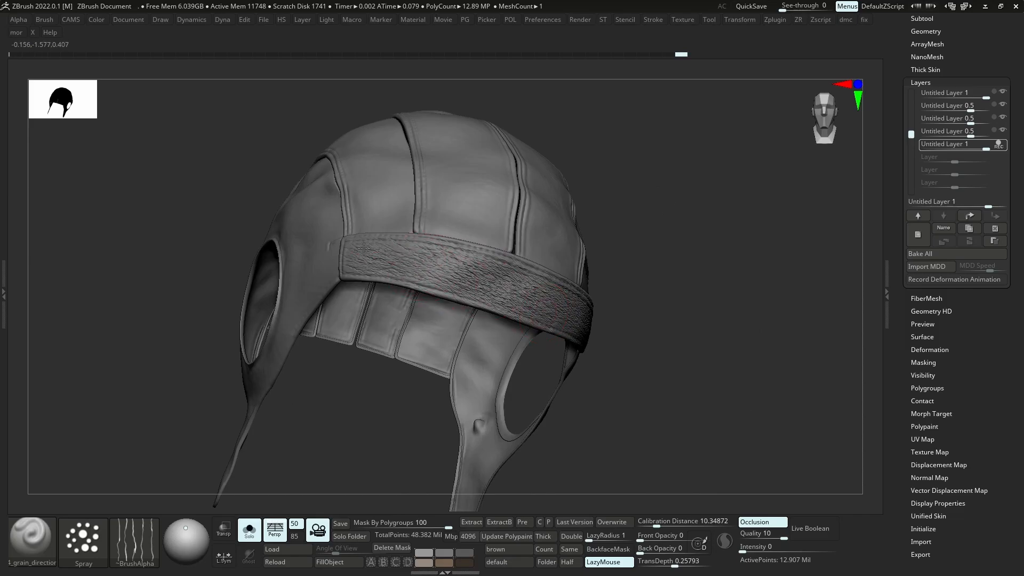
right_click_drag(550, 283, 591, 287)
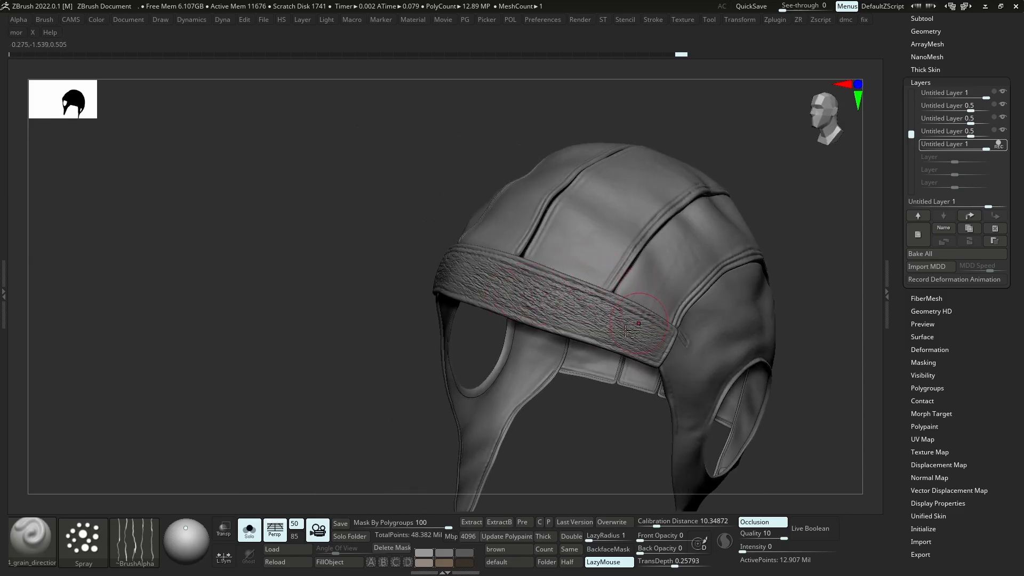
Spray directional leather grain along the left side panel above the ear, following it from the front band to the rear
mouse_move(549, 416)
right_mouse_down()
mouse_move(537, 402)
mouse_move(560, 219)
mouse_move(507, 308)
mouse_move(529, 354)
right_mouse_up()
mouse_move(502, 356)
left_mouse_down()
mouse_move(509, 341)
mouse_move(549, 373)
mouse_move(613, 320)
mouse_move(649, 266)
mouse_move(613, 285)
left_mouse_up()
right_click_drag(613, 285, 560, 235)
mouse_move(685, 293)
left_mouse_down()
mouse_move(767, 294)
mouse_move(776, 248)
left_mouse_up()
right_click_drag(775, 248, 592, 270)
left_click_drag(594, 275, 607, 268)
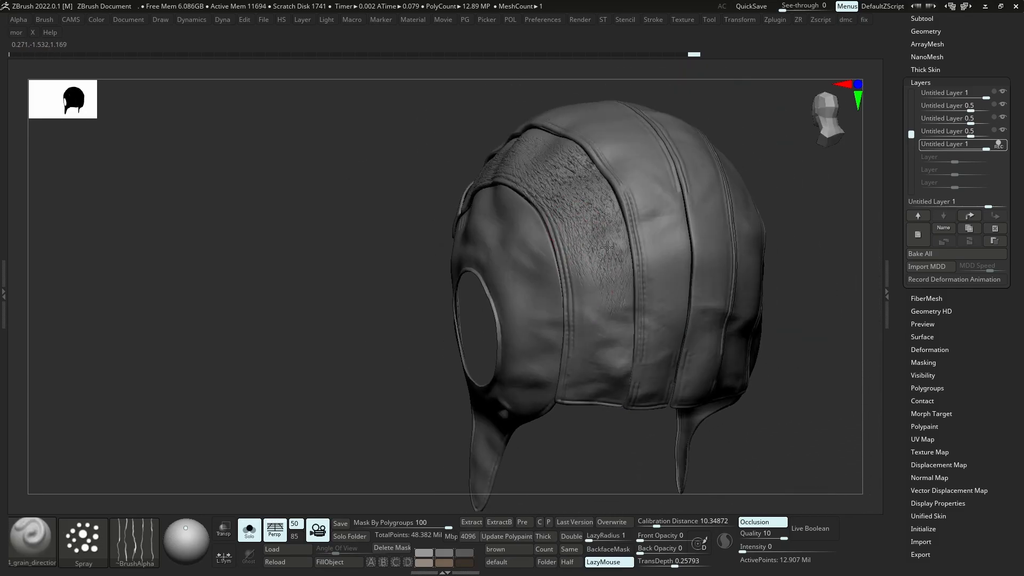
Spray directional leather grain over the central crown panels and the right side panel, following each panel's length
right_click_drag(589, 268, 607, 303)
right_click_drag(602, 228, 517, 384)
right_click_drag(549, 202, 609, 222)
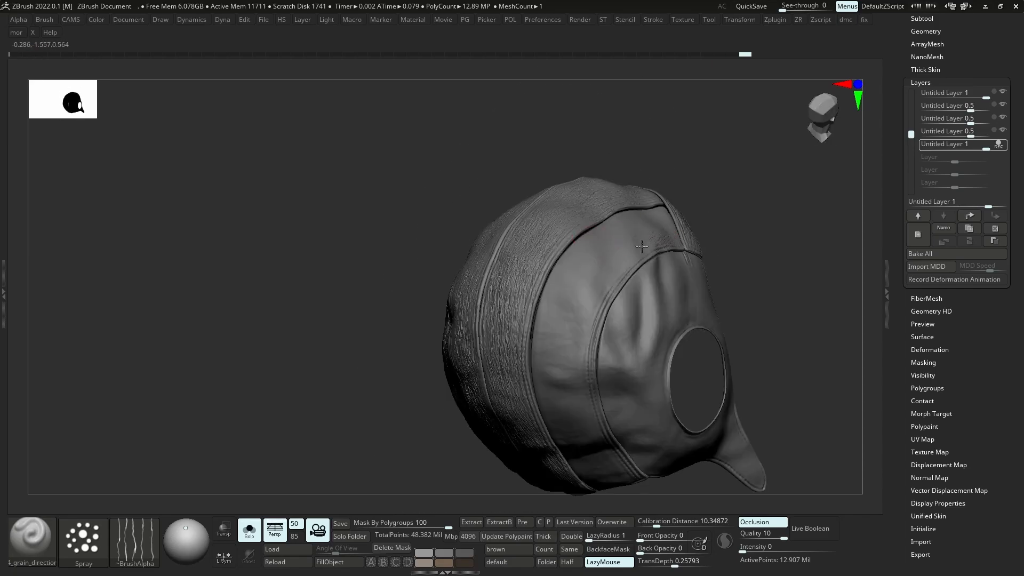
mouse_move(588, 248)
left_mouse_down()
mouse_move(555, 298)
mouse_move(602, 263)
mouse_move(563, 305)
left_mouse_up()
right_click_drag(587, 388, 520, 385)
right_click_drag(548, 316, 457, 242)
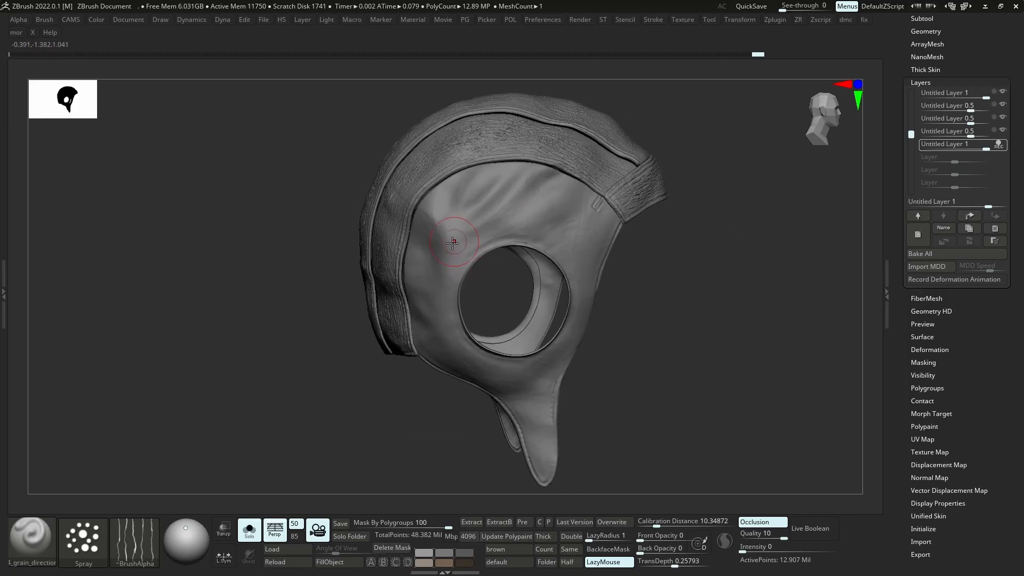
Spray leather grain over the right ear panel around the opening and down its chin strap
left_click_drag(579, 241, 440, 191)
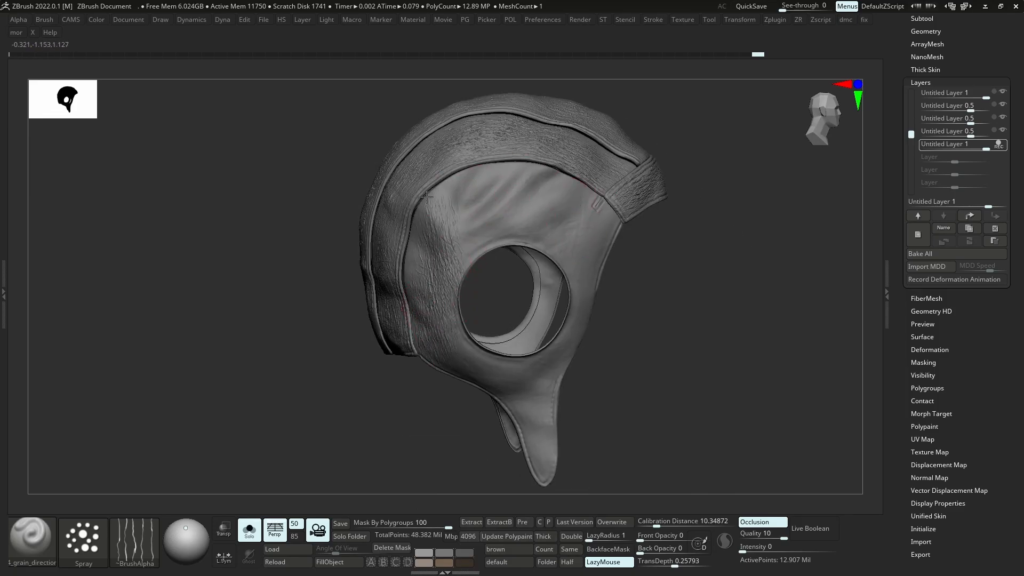
mouse_move(447, 207)
left_mouse_down()
mouse_move(470, 224)
mouse_move(510, 205)
mouse_move(576, 237)
mouse_move(591, 283)
left_mouse_up()
right_click_drag(579, 315, 560, 268, "alt")
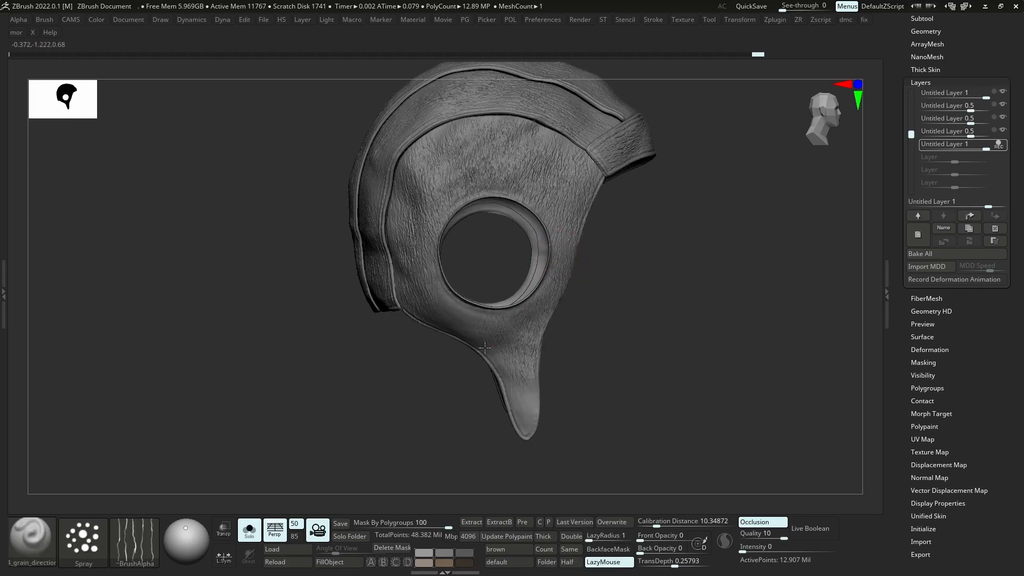
left_click_drag(523, 404, 521, 431)
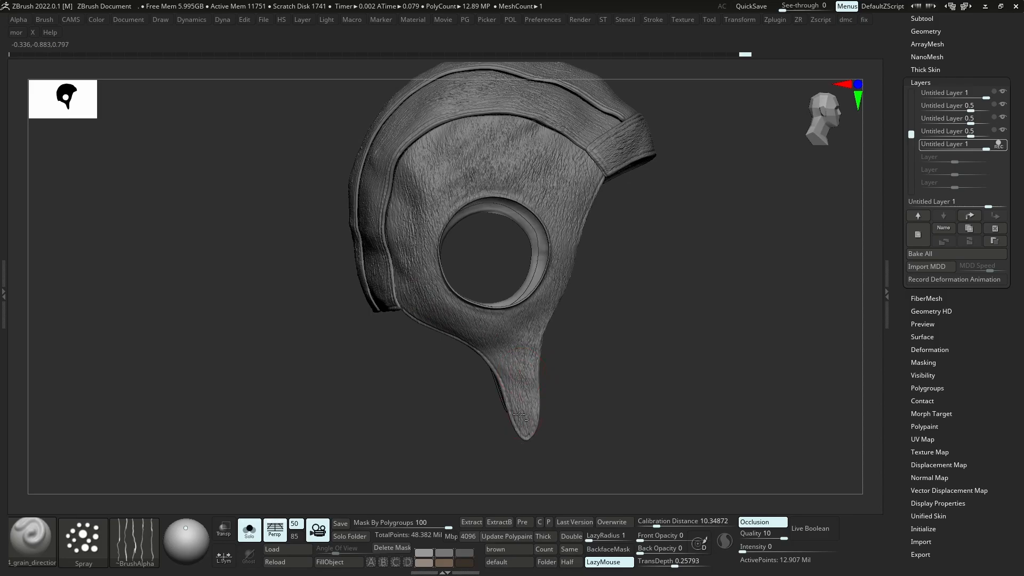
left_click_drag(580, 190, 558, 196)
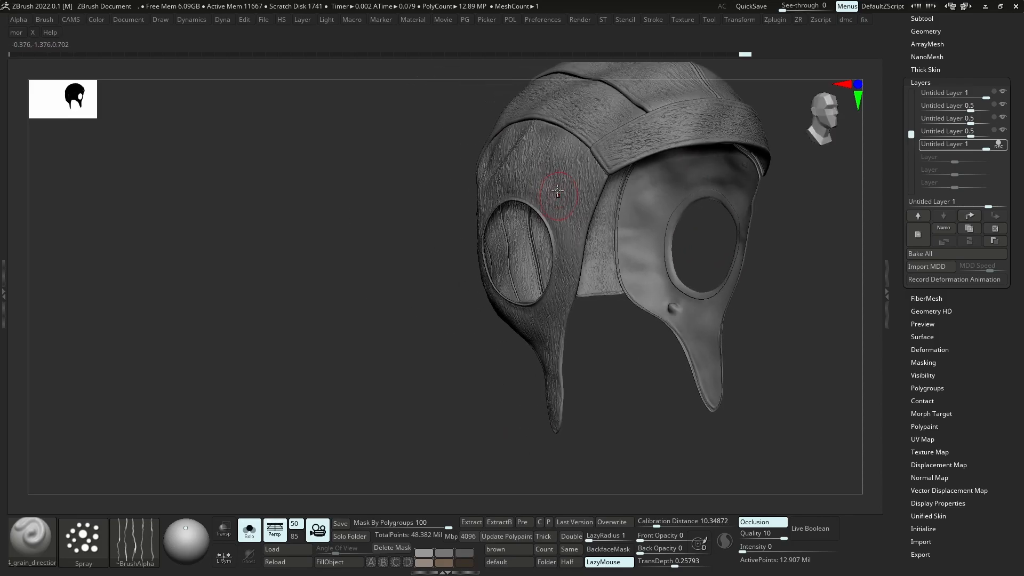
Undo the first grain stroke on the left ear panel and respray the grain around the ear opening
right_click_drag(662, 217, 521, 238)
mouse_move(528, 183)
left_mouse_down()
mouse_move(536, 186)
mouse_move(490, 182)
left_mouse_up()
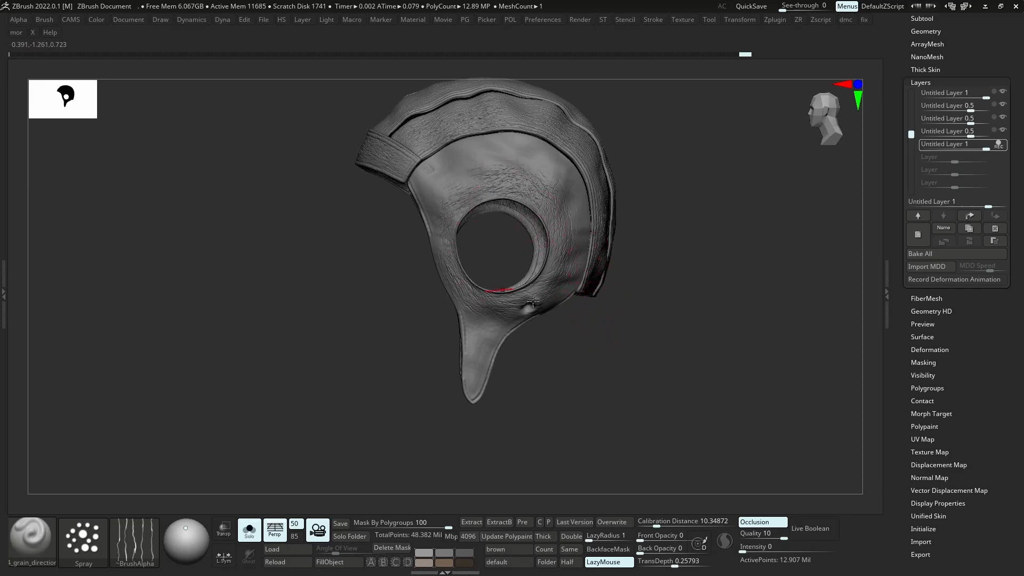
key("ctrl")
key("ctrl+z")
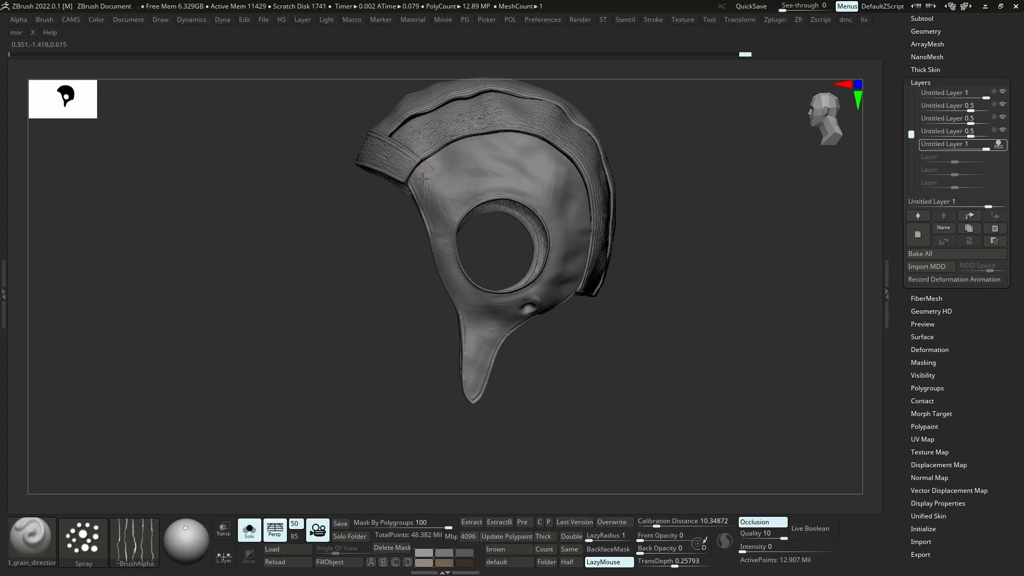
left_click_drag(479, 147, 560, 182)
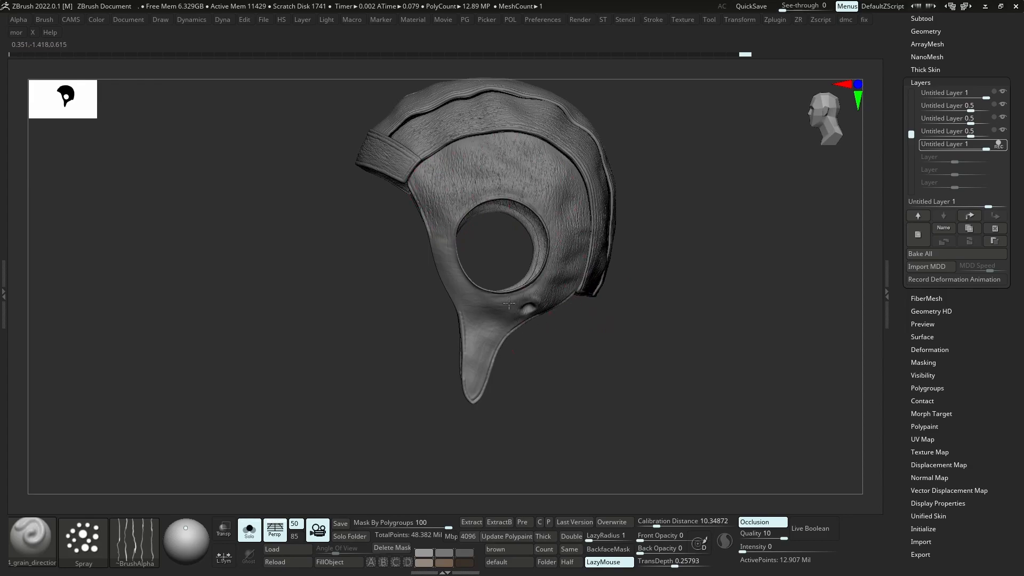
Spray leather grain down the left chin strap and finish the coverage on the helmet's remaining bare areas
mouse_move(464, 160)
right_mouse_down("alt")
mouse_move(485, 277)
mouse_move(549, 311)
right_mouse_up("alt")
mouse_move(503, 252)
right_mouse_down("alt")
mouse_move(595, 252)
mouse_move(617, 240)
mouse_move(575, 272)
right_mouse_up("alt")
left_click_drag(561, 256, 613, 250)
mouse_move(606, 321)
right_mouse_down("alt")
mouse_move(553, 304)
mouse_move(554, 261)
right_mouse_up("alt")
right_click_drag(554, 261, 565, 224)
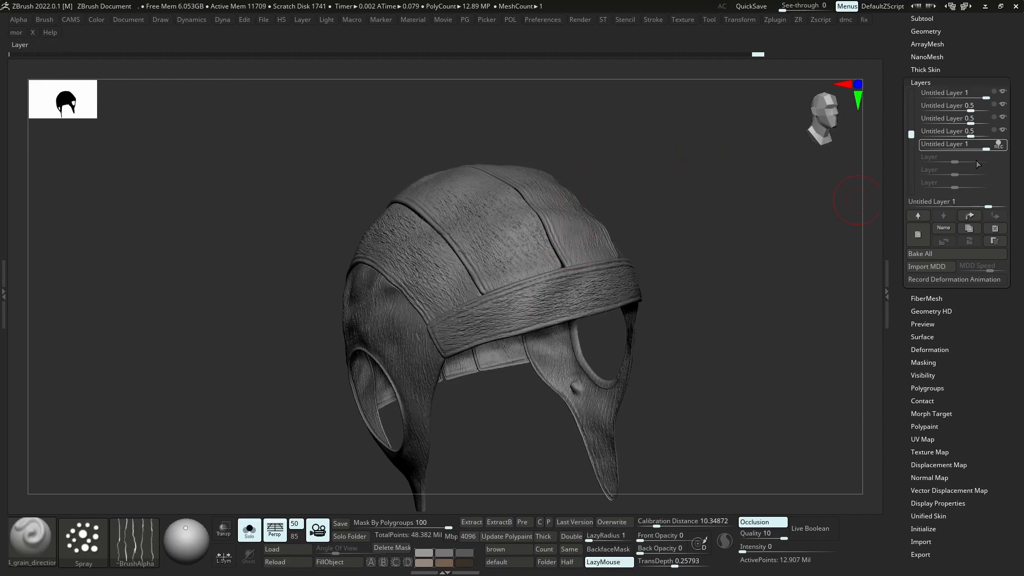
Compare the helmet with and without the grain layer and set that layer's intensity to 0.1
left_click_drag(985, 149, 941, 147)
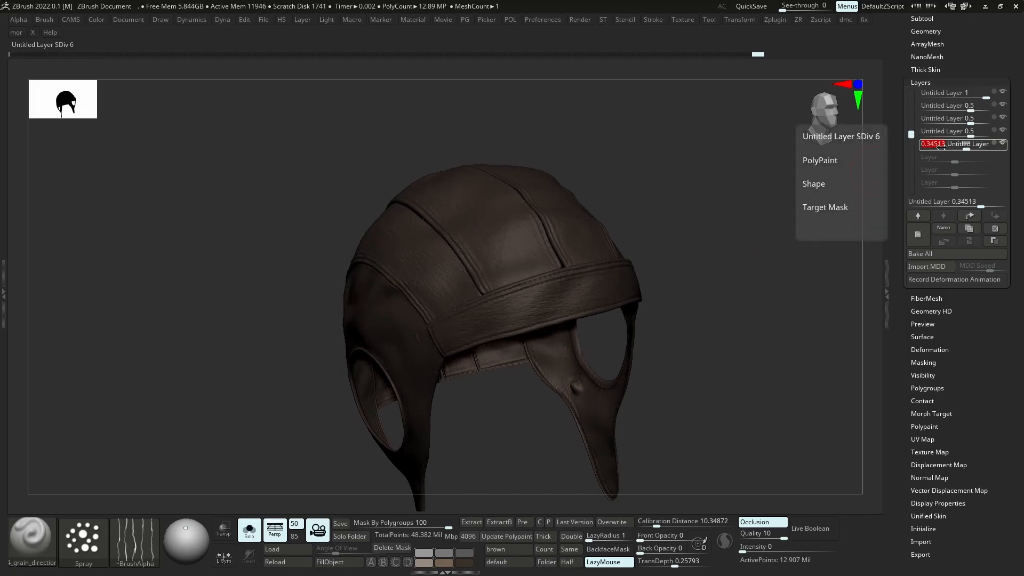
key("Return")
left_click_drag(697, 226, 735, 279)
left_click(1004, 145)
left_click(1003, 144)
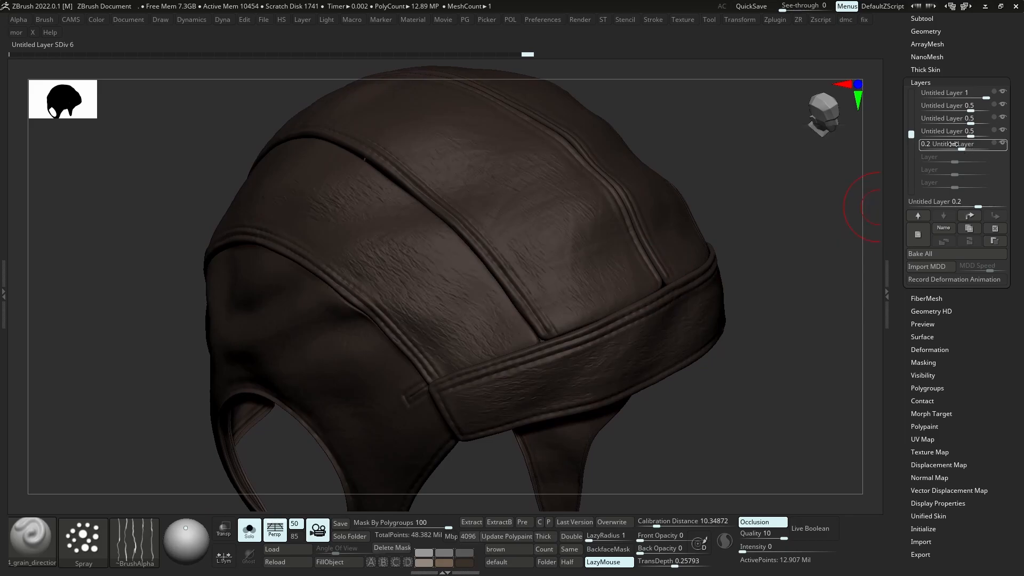
type(".1")
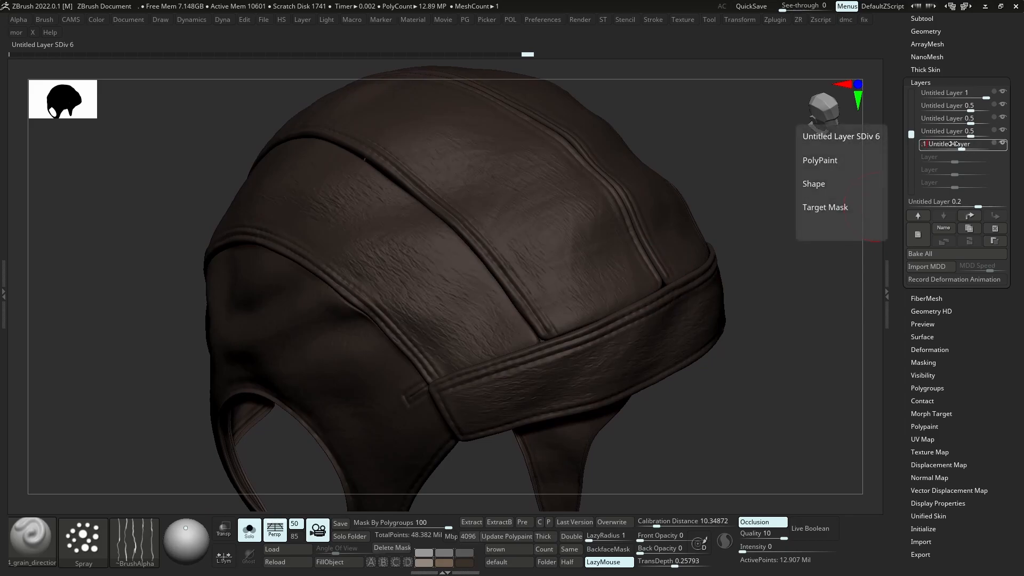
Add a new sculpt layer in record mode and load the refine-memory brush numbered 5 from the saved brush library
left_click(925, 19)
left_click(989, 79)
right_click_drag(590, 291, 738, 306, "ctrl")
scroll(909, 357, "down", 6)
left_click(919, 342)
left_click(917, 234)
key("comma")
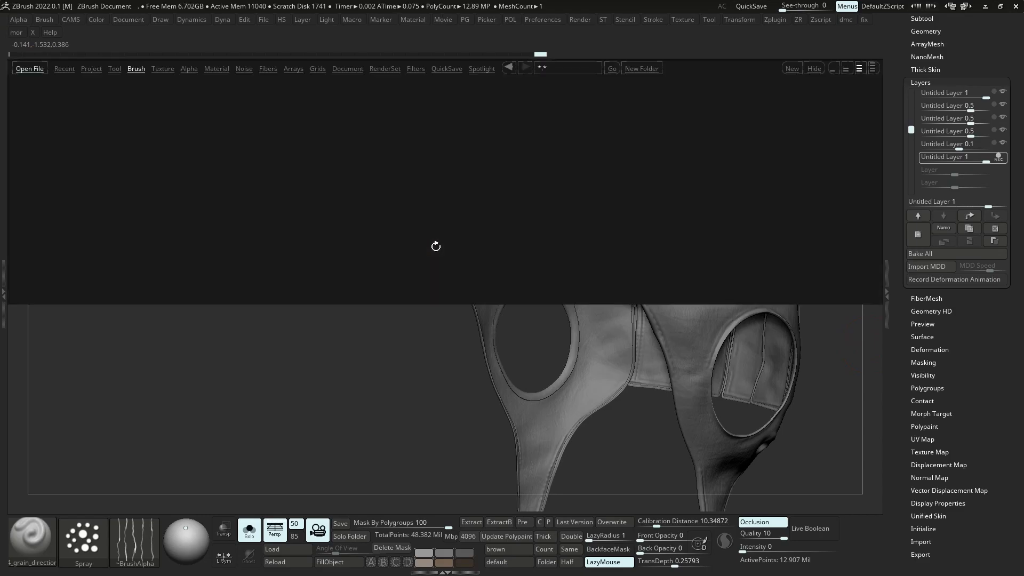
double_click(162, 138)
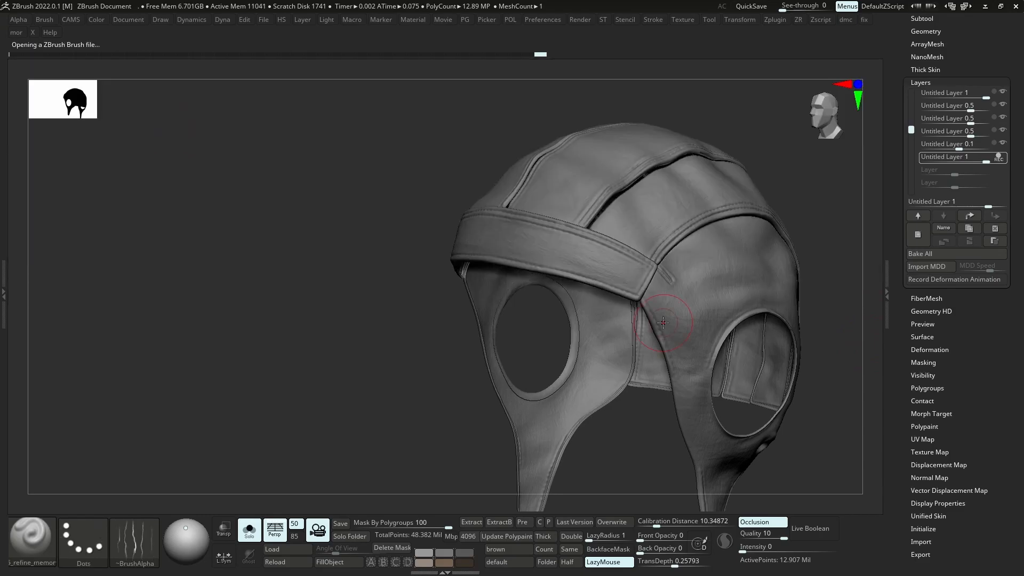
Refine the memory folds on the left ear panel around the ear opening and at the top of its chin strap
mouse_move(640, 251)
right_mouse_down()
mouse_move(520, 322)
mouse_move(546, 304)
right_mouse_up()
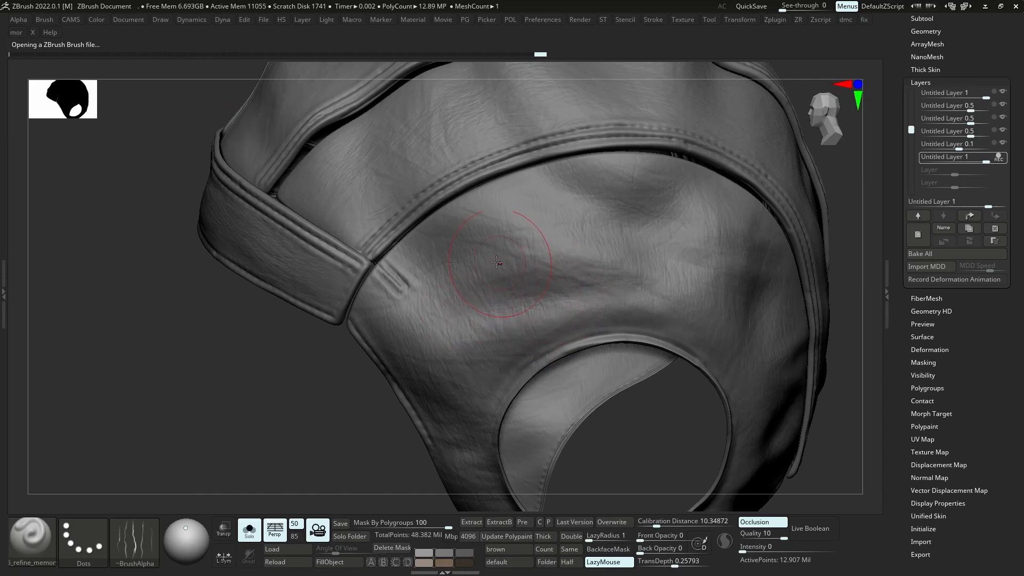
mouse_move(519, 228)
right_mouse_down()
mouse_move(546, 221)
mouse_move(527, 241)
mouse_move(618, 267)
mouse_move(682, 343)
right_mouse_up()
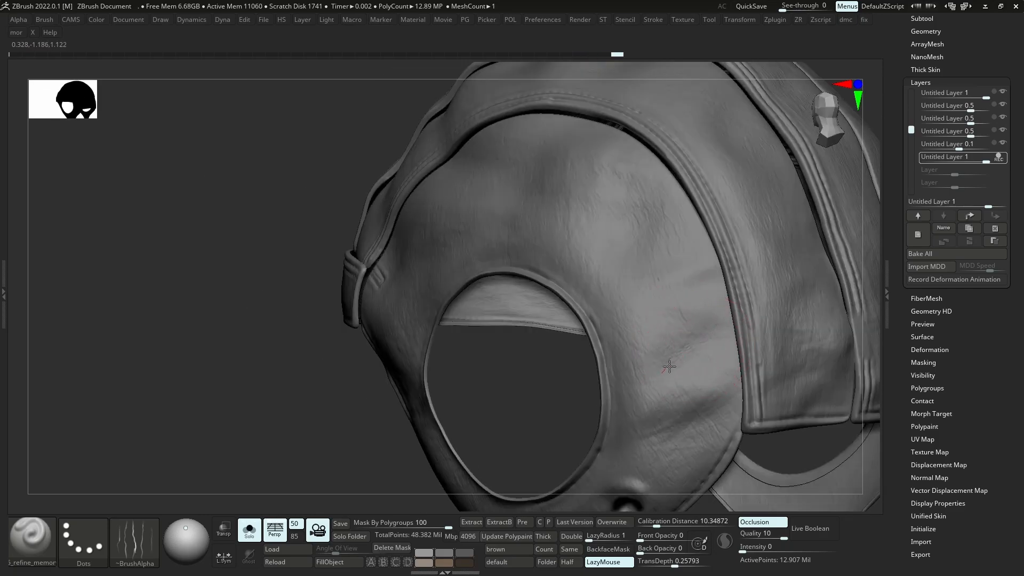
right_click_drag(656, 441, 583, 406)
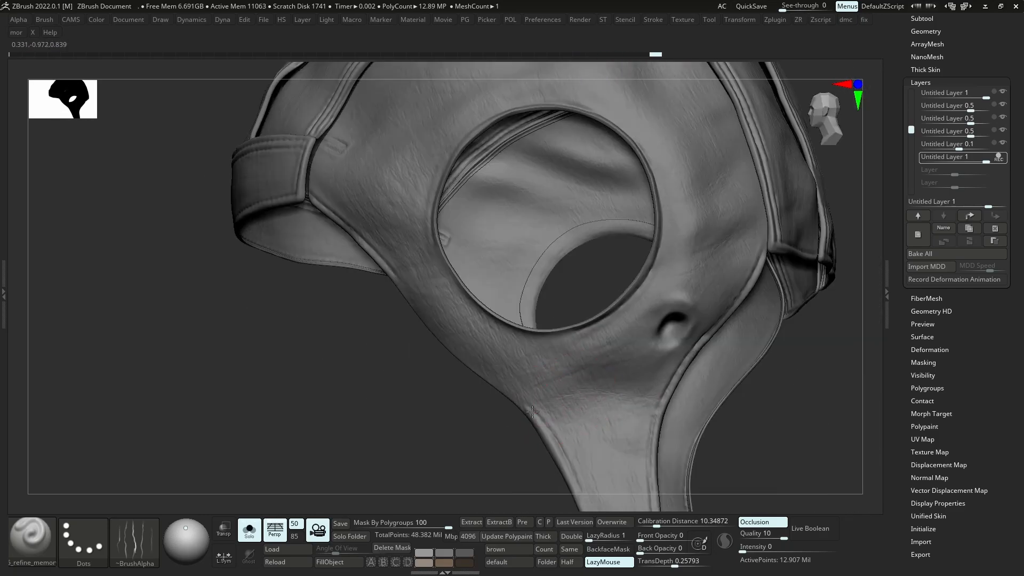
right_click_drag(688, 405, 616, 416)
mouse_move(697, 396)
right_mouse_down()
mouse_move(611, 327)
mouse_move(606, 297)
mouse_move(638, 331)
mouse_move(613, 334)
mouse_move(583, 317)
right_mouse_up()
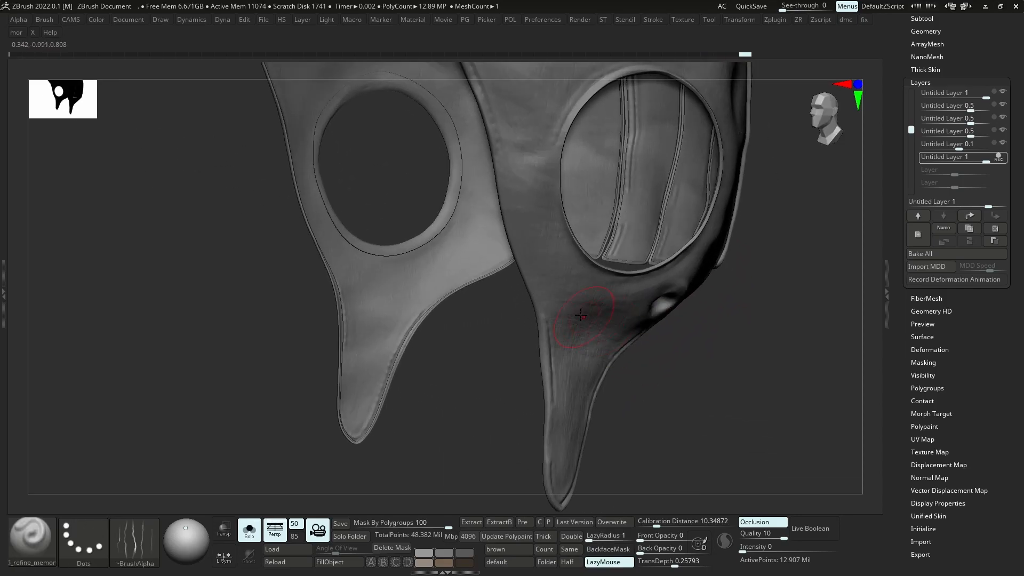
mouse_move(603, 268)
right_mouse_down()
mouse_move(510, 291)
mouse_move(309, 235)
right_mouse_up()
mouse_move(362, 234)
left_mouse_down()
mouse_move(384, 242)
mouse_move(355, 235)
left_mouse_up()
right_click_drag(309, 260, 432, 250)
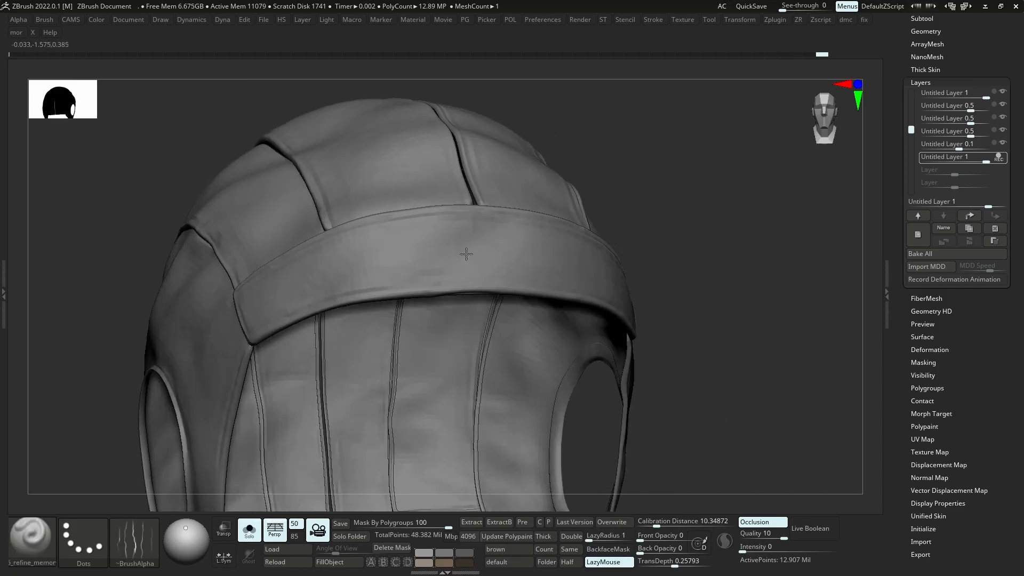
Switch the helmet's display colour to near black and refine the memory folds on the right ear panel
key("space")
left_click(268, 326)
right_click_drag(361, 496, 317, 320)
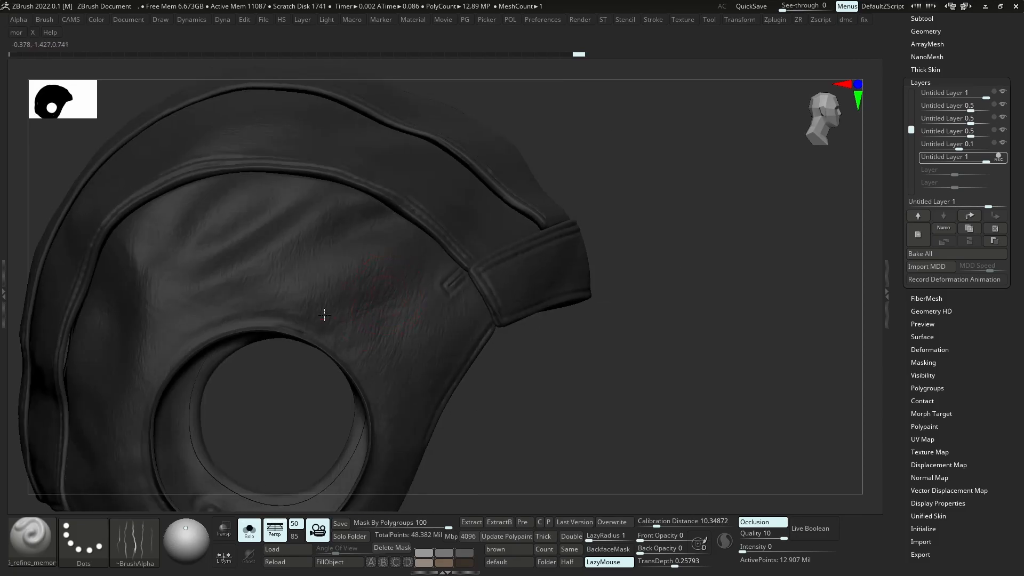
mouse_move(413, 221)
right_mouse_down()
mouse_move(463, 201)
mouse_move(459, 184)
right_mouse_up()
left_click_drag(392, 213, 376, 175)
right_click_drag(390, 168, 363, 229)
left_click_drag(255, 203, 266, 341)
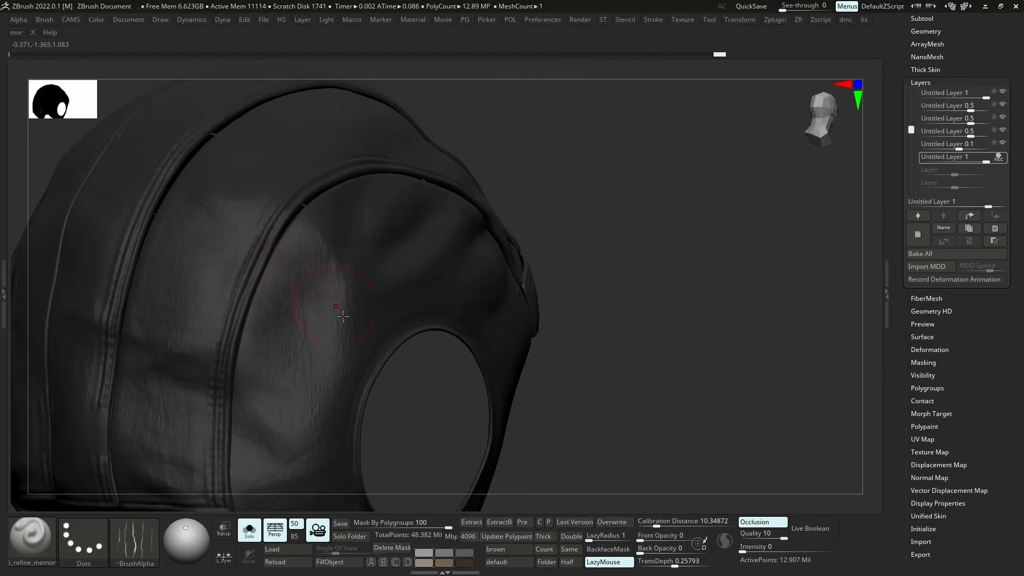
Refine the creases below the right ear opening and where the chin strap begins
right_click_drag(320, 293, 323, 322)
right_click_drag(321, 391, 400, 383)
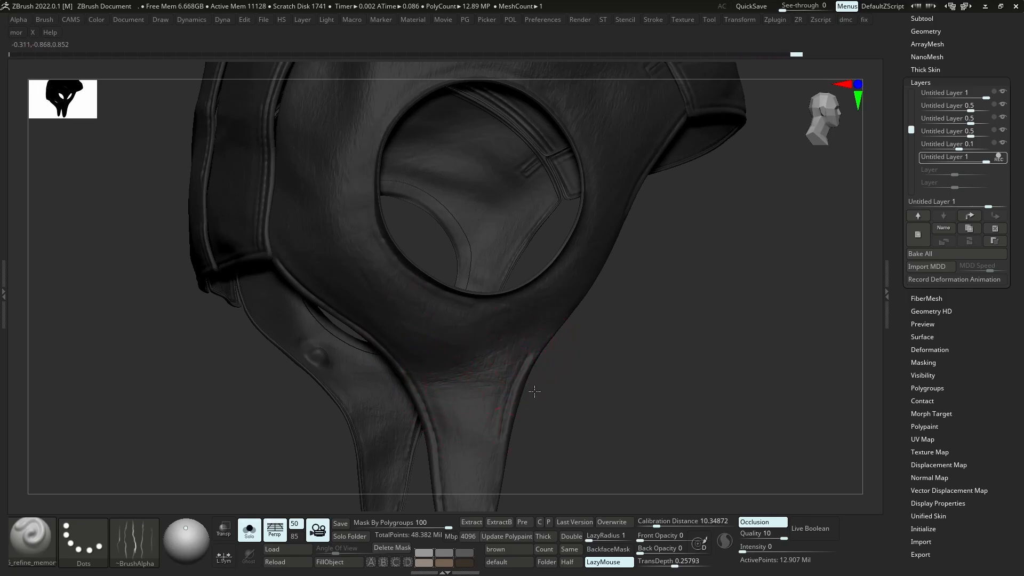
right_click_drag(574, 423, 484, 320)
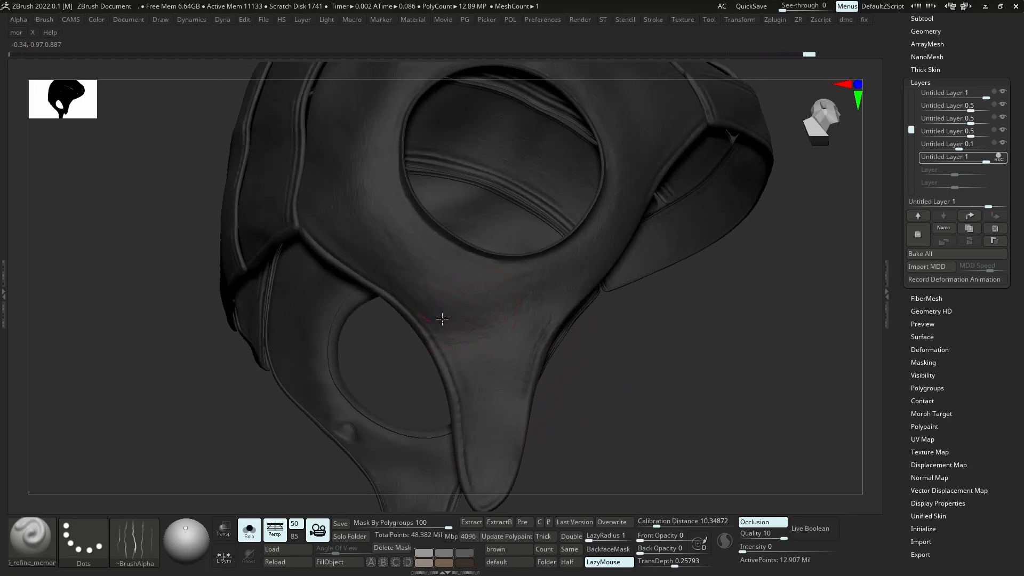
right_click_drag(488, 418, 527, 280)
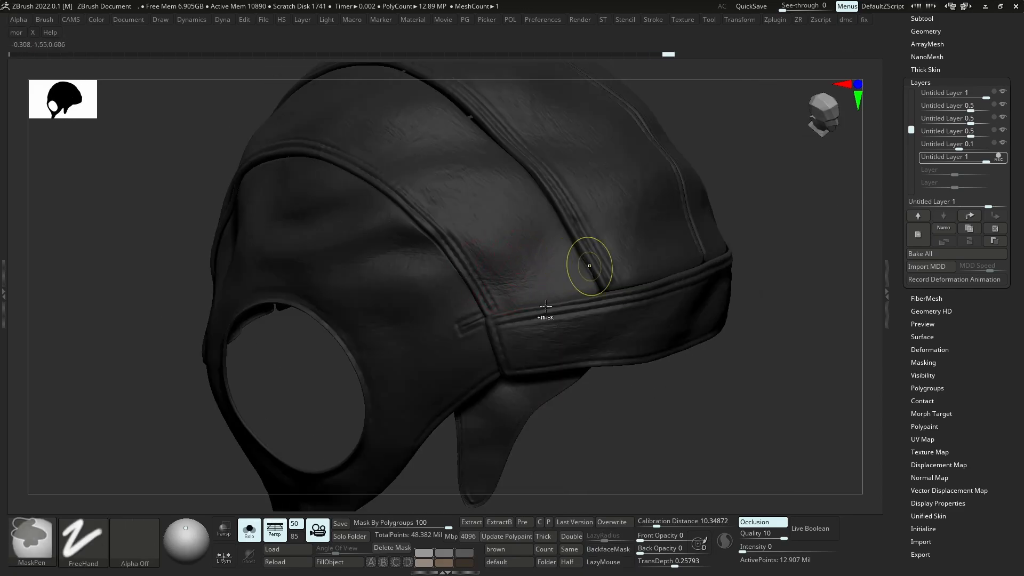
Set Mask By Polygroups to 0 and draw refining creases across the seams behind and above the ear panels
right_click_drag(506, 291, 477, 334)
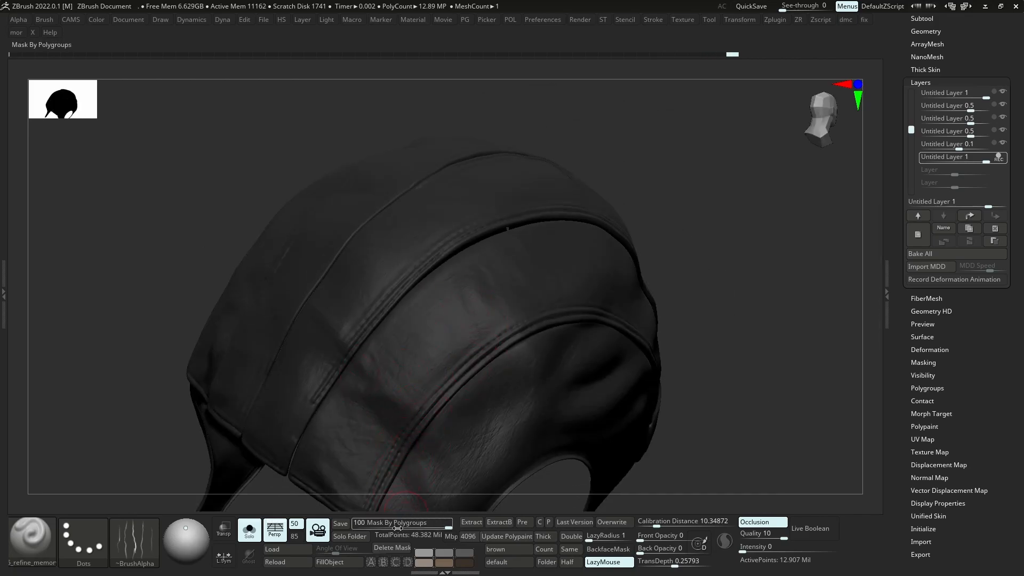
right_click_drag(397, 472, 419, 458)
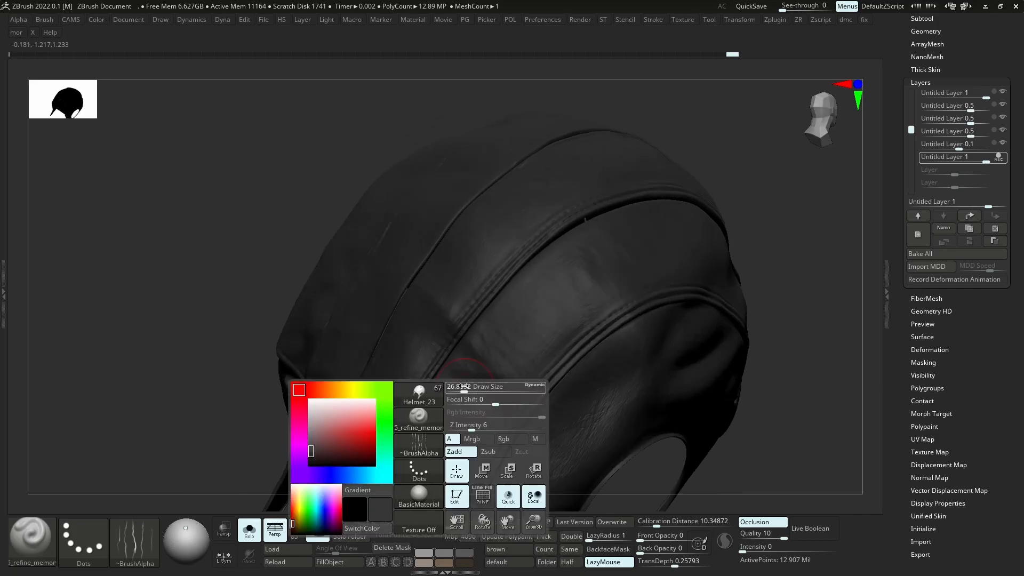
mouse_move(519, 427)
right_mouse_down()
mouse_move(511, 421)
mouse_move(520, 430)
mouse_move(519, 420)
right_mouse_up()
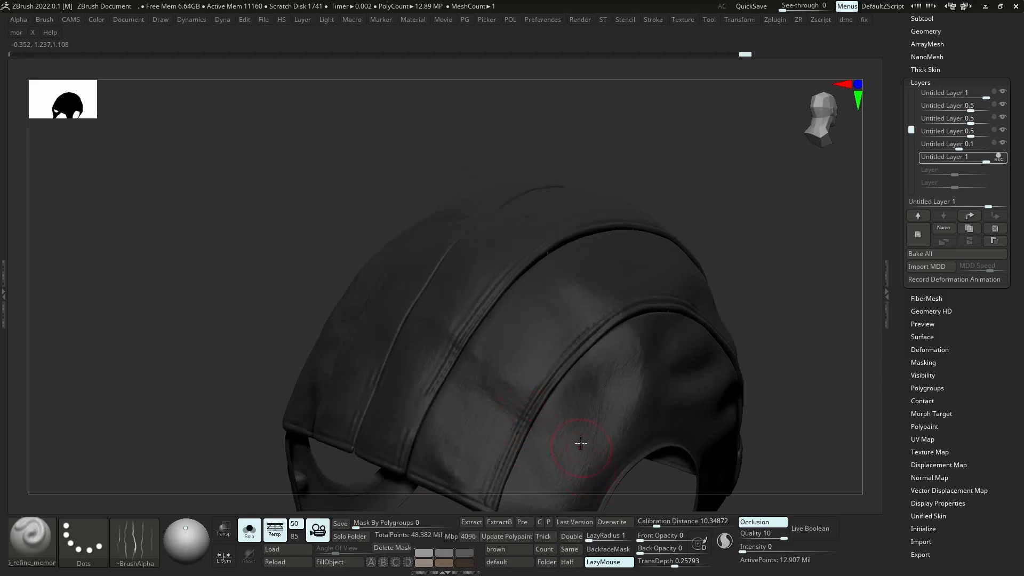
right_click_drag(456, 367, 427, 414)
right_click_drag(470, 365, 457, 249)
mouse_move(448, 297)
right_mouse_down()
mouse_move(459, 251)
mouse_move(474, 318)
mouse_move(388, 338)
mouse_move(410, 367)
right_mouse_up()
right_click_drag(500, 378, 478, 288)
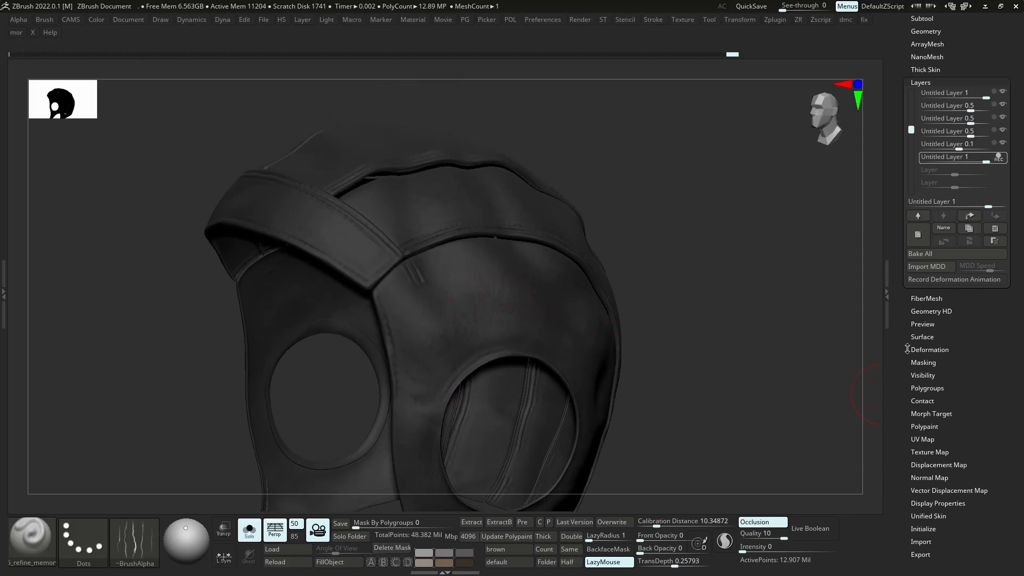
Open the helmet's surface noise settings and examine the leather on the back panels
left_click(921, 337)
left_click(934, 149)
mouse_move(805, 233)
right_mouse_down()
mouse_move(640, 298)
mouse_move(609, 353)
mouse_move(555, 284)
mouse_move(517, 329)
mouse_move(544, 354)
mouse_move(526, 297)
mouse_move(521, 304)
mouse_move(544, 314)
mouse_move(542, 303)
mouse_move(546, 322)
mouse_move(564, 288)
mouse_move(621, 277)
mouse_move(631, 346)
mouse_move(651, 332)
mouse_move(626, 357)
mouse_move(632, 326)
mouse_move(613, 320)
mouse_move(599, 342)
mouse_move(539, 315)
right_mouse_up()
left_click(922, 147)
key("shift+s")
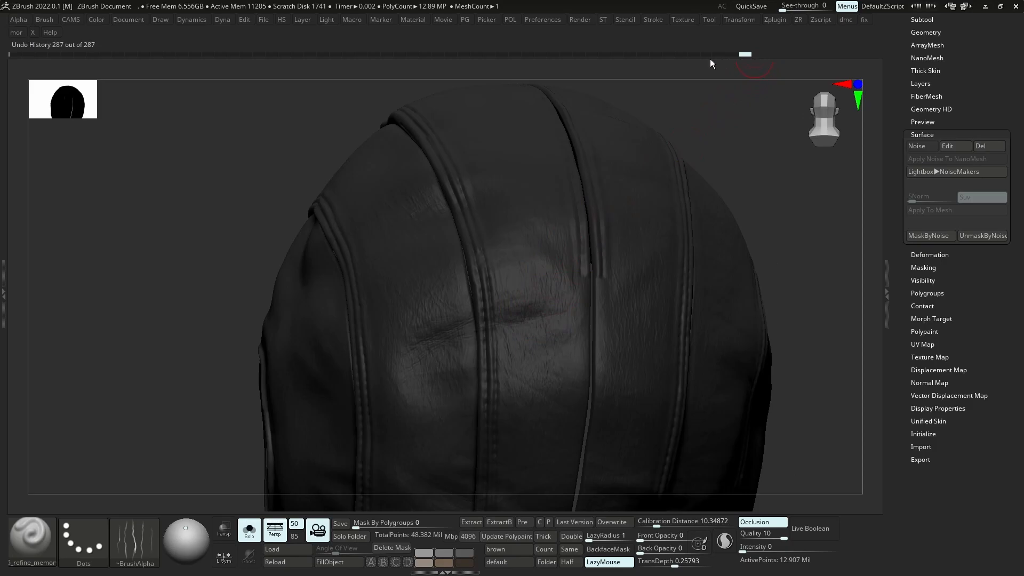
Step back through the helmet's undo history to compare earlier states of the leather detail
left_click(719, 53)
left_click(680, 53)
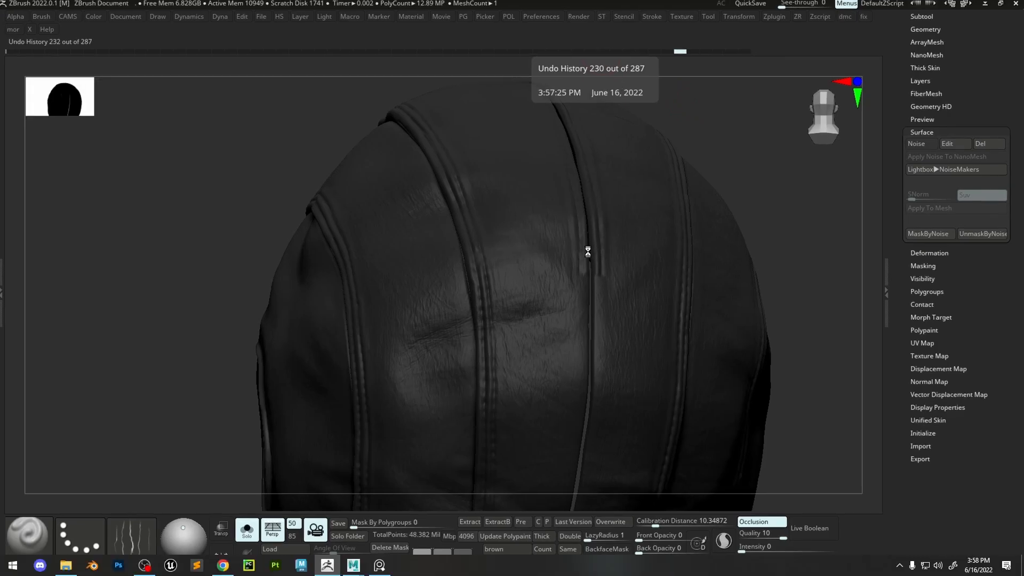
left_click(591, 54)
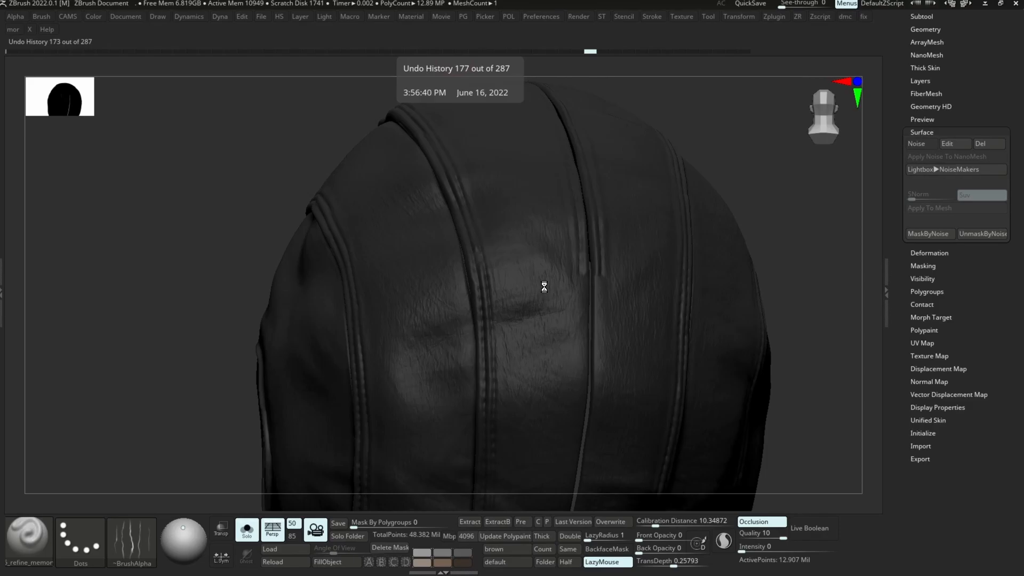
left_click(512, 299, "ctrl")
left_click(553, 210)
right_click_drag(736, 146, 714, 207, "ctrl")
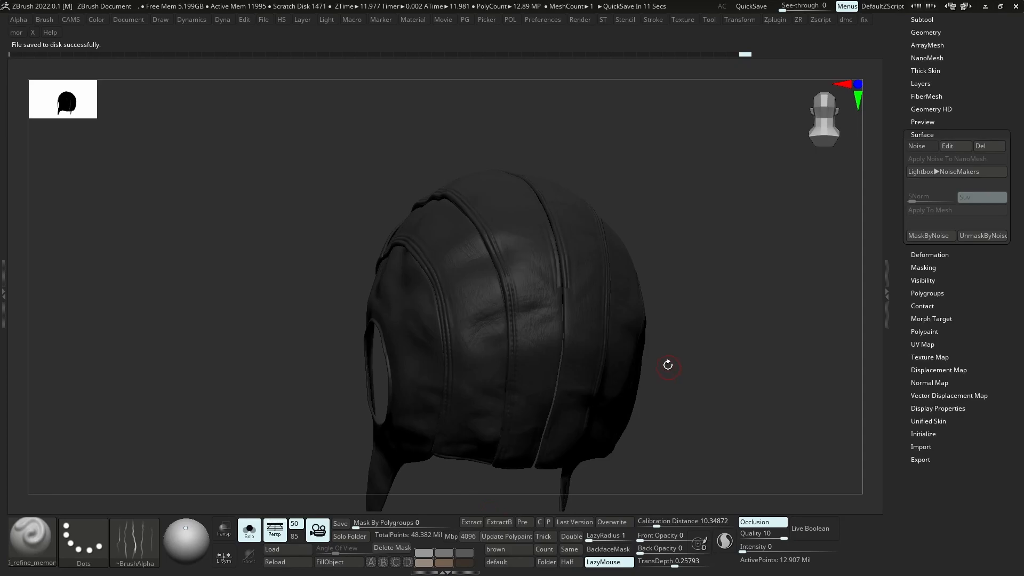
Switch to the PureRef reference board and shrink its window to sit beside the helmet
left_click_drag(668, 366, 602, 292)
right_click(670, 238)
mouse_move(747, 419)
mouse_move(790, 432)
left_click(729, 432)
left_click_drag(882, 492, 456, 254)
Frame the leather aviator helmet photo with the goggles on the reference board
right_click_drag(369, 171, 163, 216)
scroll(90, 239, "down", 4)
scroll(145, 229, "up", 5)
right_click(109, 215)
scroll(163, 215, "down", 1)
middle_click_drag(163, 215, 95, 182)
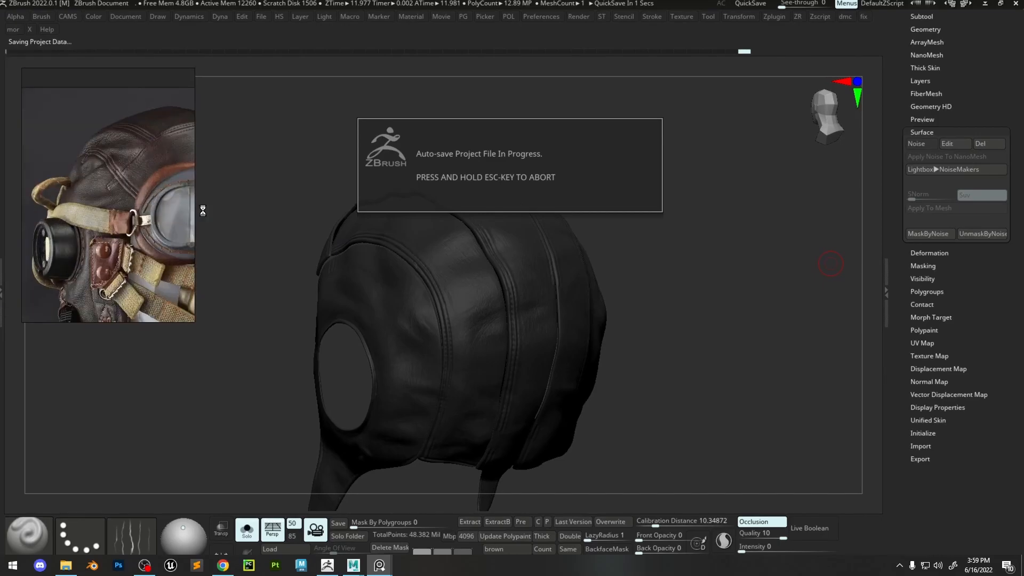
Switch the display colour to brown and leave solo mode so the helmet appears with the rest of the head
left_click_drag(256, 246, 398, 255)
key("space")
key("v")
left_click_drag(270, 289, 251, 320)
right_click_drag(352, 240, 505, 260)
key("space")
left_click(359, 258)
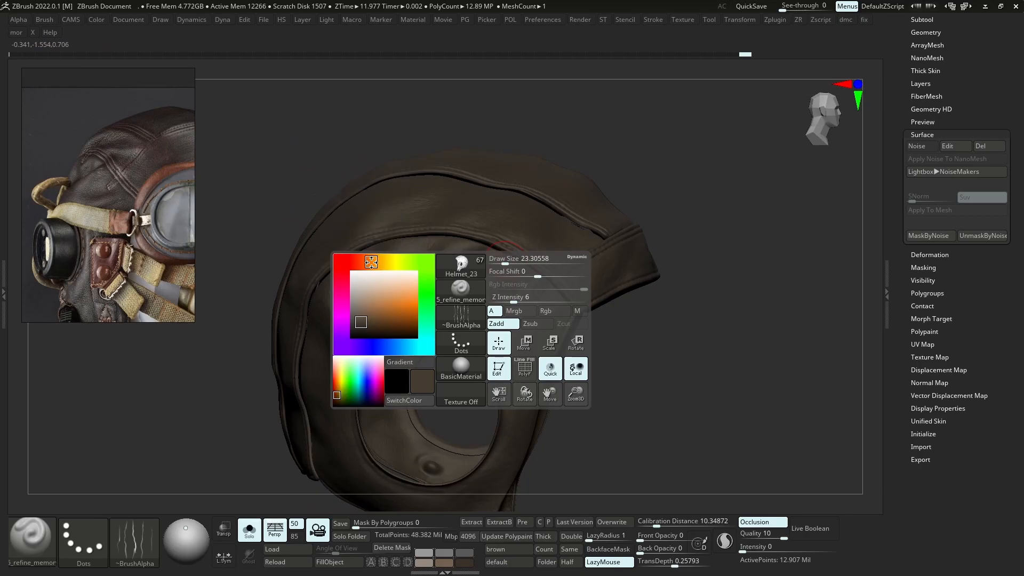
mouse_move(644, 249)
right_mouse_down()
mouse_move(599, 270)
mouse_move(609, 215)
mouse_move(544, 245)
right_mouse_up()
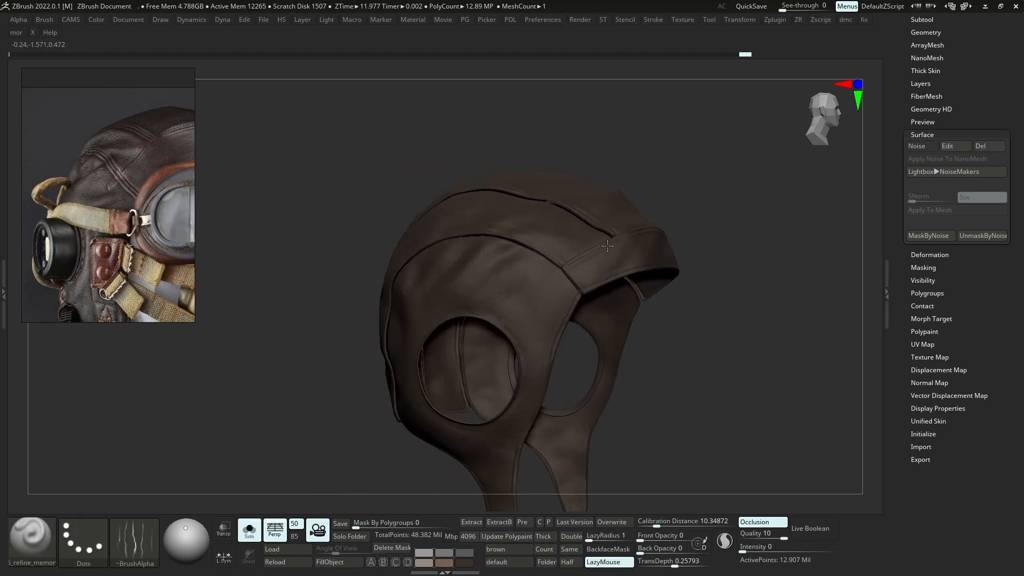
right_click_drag(638, 245, 592, 269)
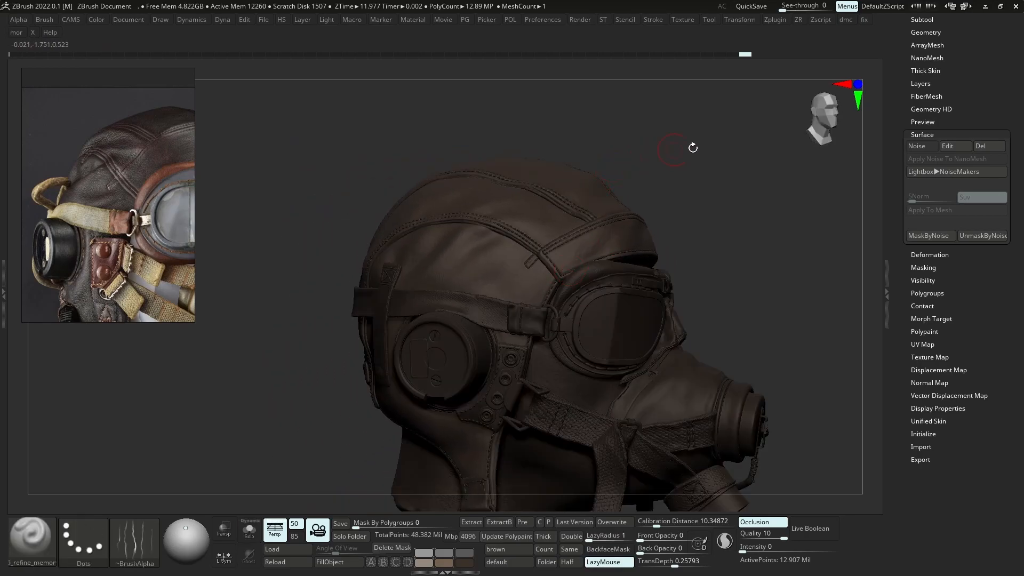
Hide the Mask, Ropes, Goggles and Straps folders, leaving the Helmet folder visible and expanded
left_click(922, 19)
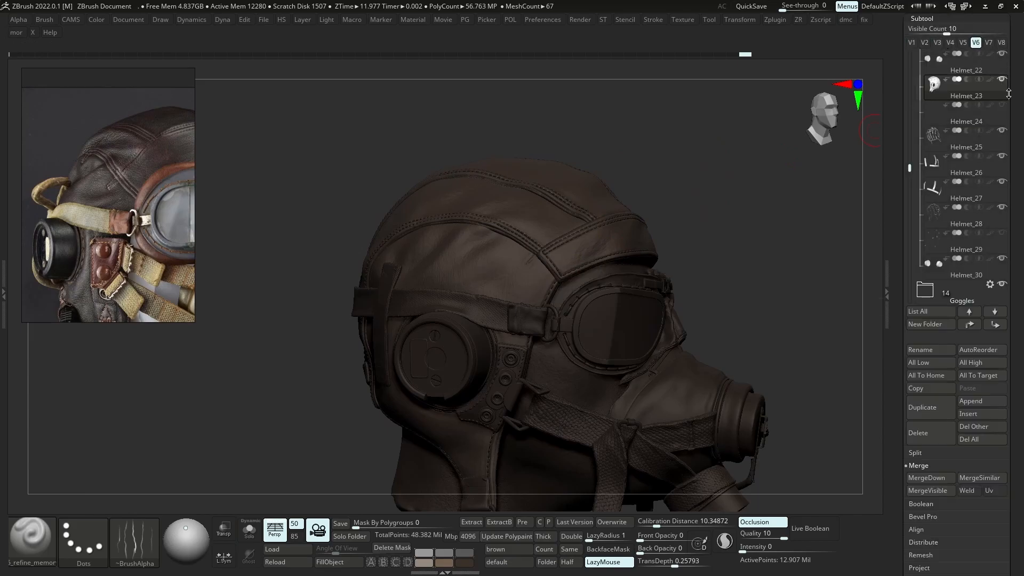
mouse_move(937, 75)
left_click_drag(910, 168, 911, 66)
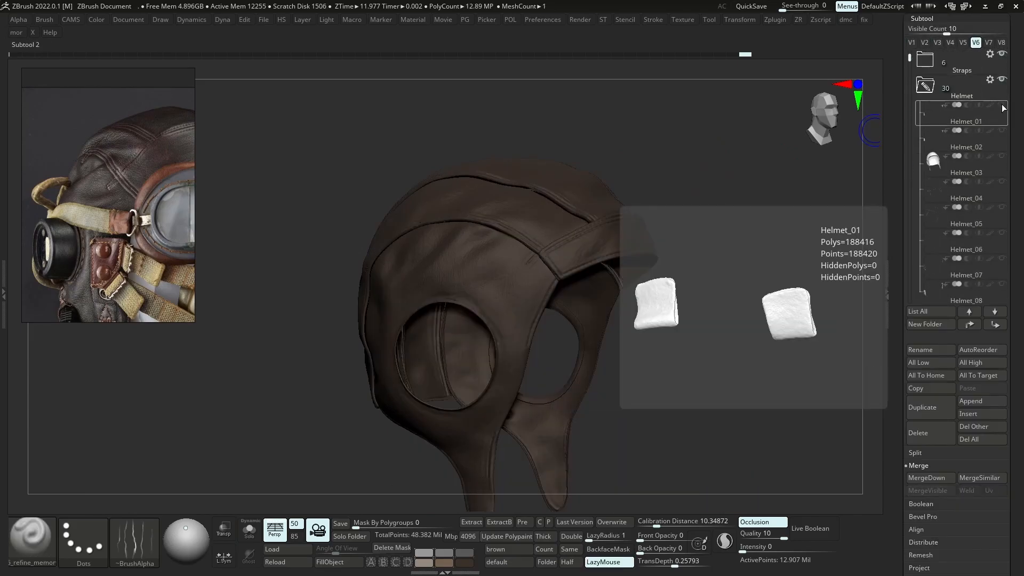
left_click(1002, 55, "shift")
left_click(924, 87)
left_click(924, 137)
left_click(1002, 132)
left_click(1001, 157)
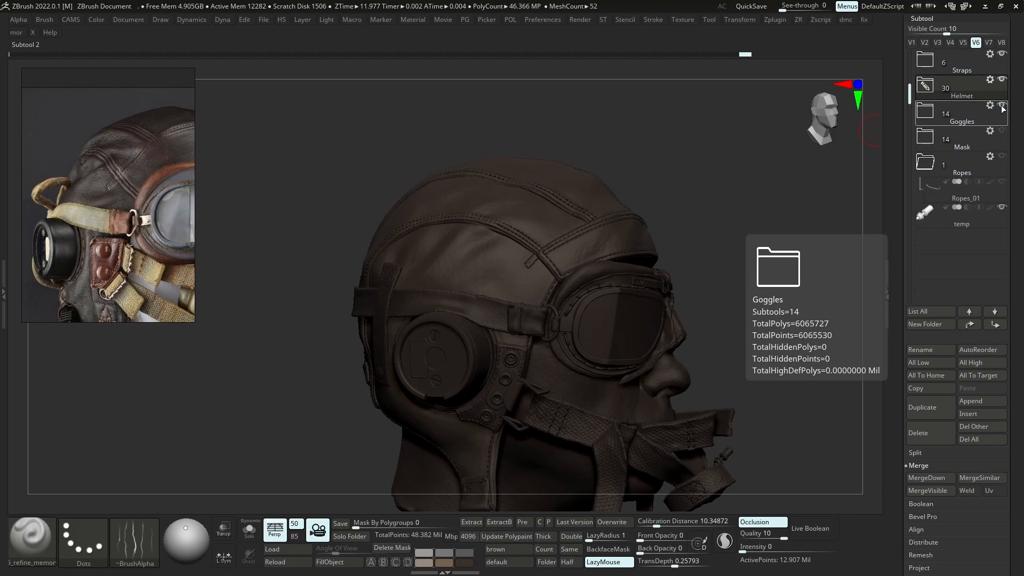
left_click(1001, 106)
left_click(1002, 54)
left_click(925, 87)
Select the head beneath the helmet and mask it completely
right_click_drag(544, 292, 474, 287)
right_click_drag(475, 288, 544, 286, "ctrl")
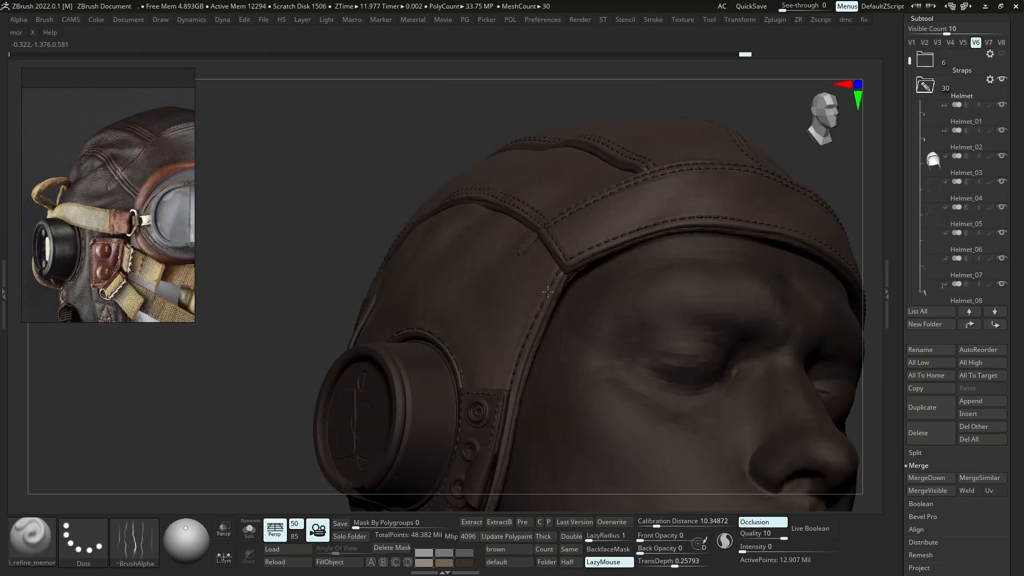
left_click(567, 281, "alt")
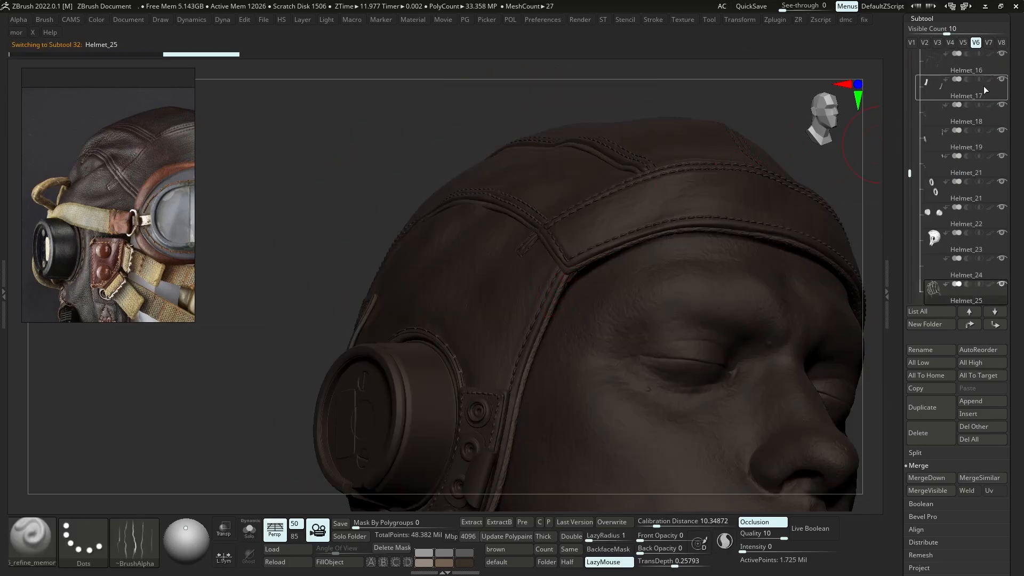
right_click_drag(661, 290, 515, 333)
left_click(555, 240, "alt")
right_click_drag(574, 175, 614, 230, "ctrl")
right_click_drag(614, 229, 664, 261)
left_click(667, 269, "alt")
key("ctrl+a")
Make the main leather shell Helmet_23 the active subtool and add a new sculpt layer to it
left_click(623, 234, "alt")
right_click_drag(624, 235, 709, 279)
scroll(140, 157, "up", 2)
mouse_move(712, 184)
right_mouse_down()
mouse_move(679, 201)
mouse_move(717, 179)
right_mouse_up()
right_click_drag(717, 178, 682, 194)
right_click_drag(683, 193, 713, 331, "alt")
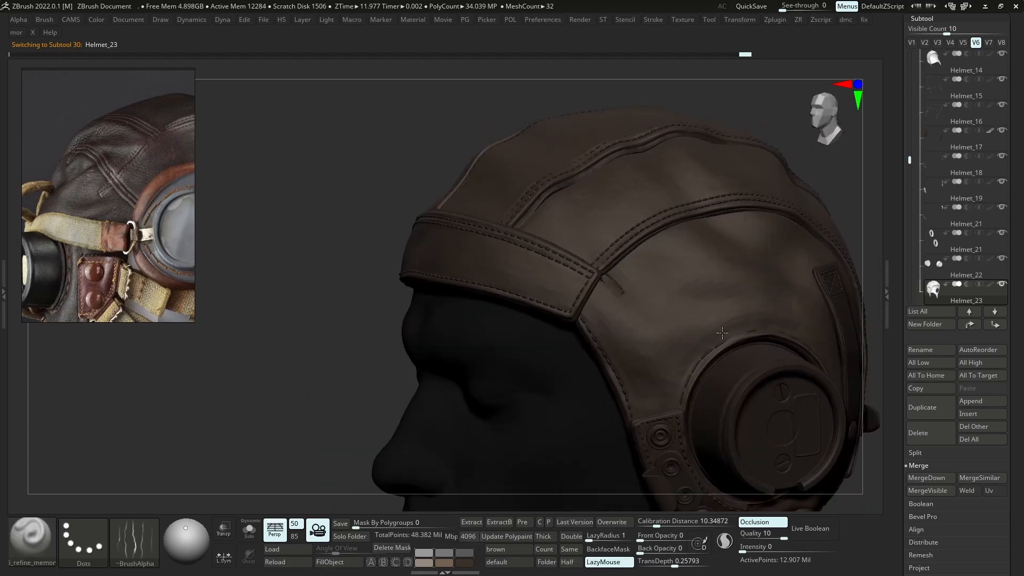
left_click_drag(1013, 398, 943, 332)
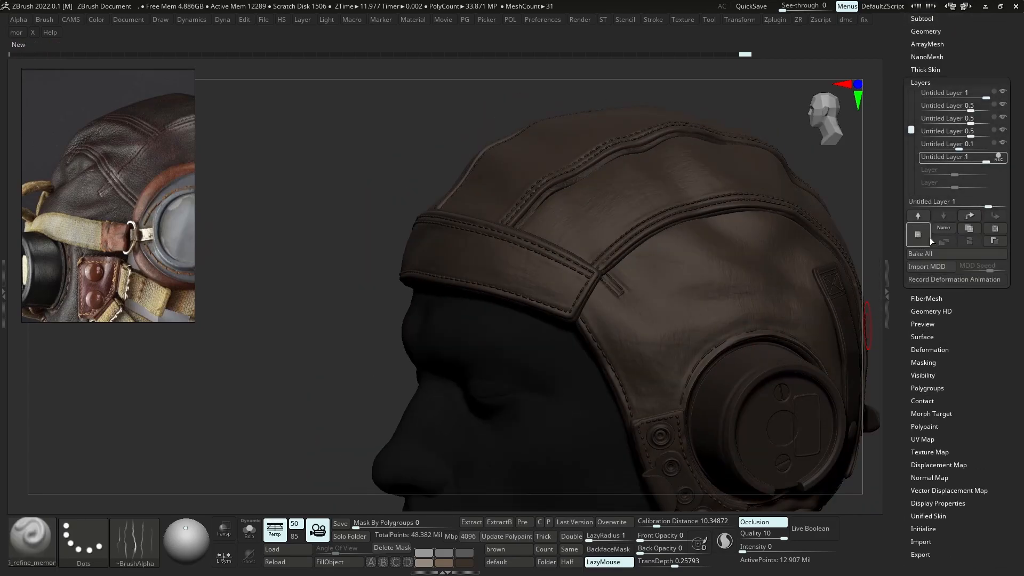
left_click(896, 265)
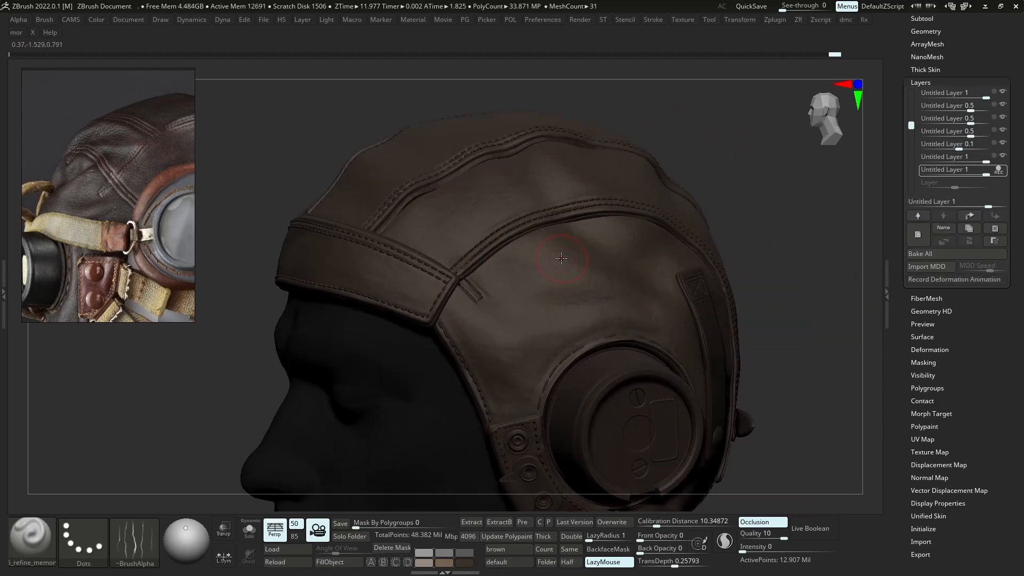
key("b")
key("s")
key("r")
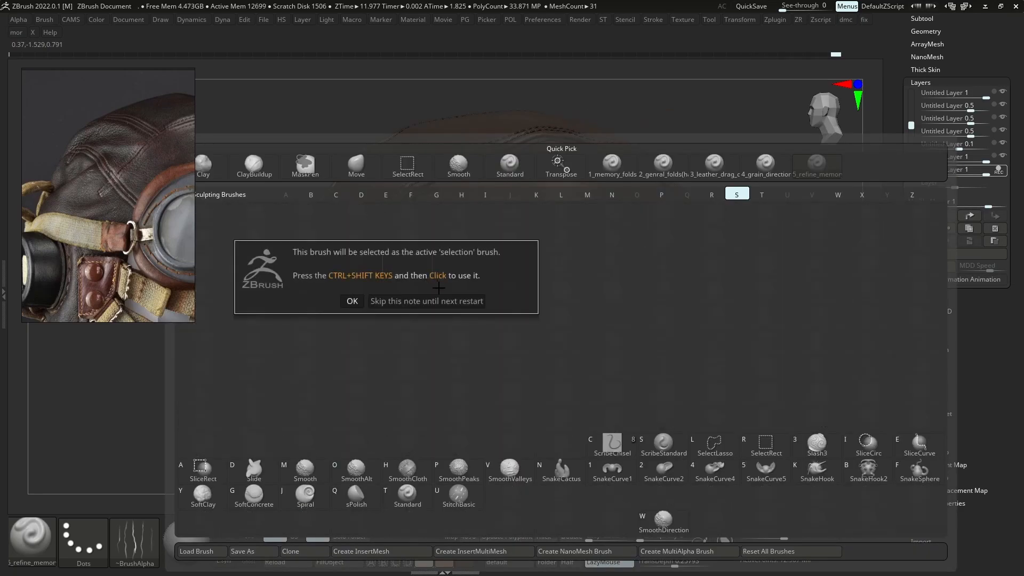
left_click(376, 301)
Choose the Clay brush and try it on the helmet's leather panels
key("b")
key("c")
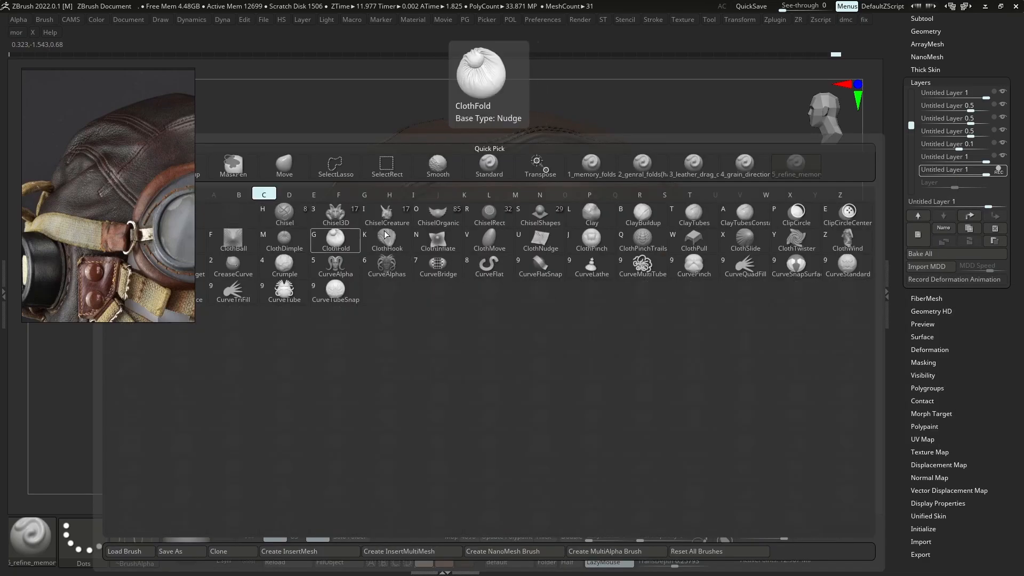
left_click(585, 224)
mouse_move(558, 271)
left_mouse_down()
mouse_move(571, 263)
mouse_move(557, 267)
left_mouse_up()
key("s")
mouse_move(555, 268)
right_mouse_down()
mouse_move(558, 290)
mouse_move(512, 295)
mouse_move(512, 286)
mouse_move(466, 307)
mouse_move(651, 308)
mouse_move(537, 292)
right_mouse_up()
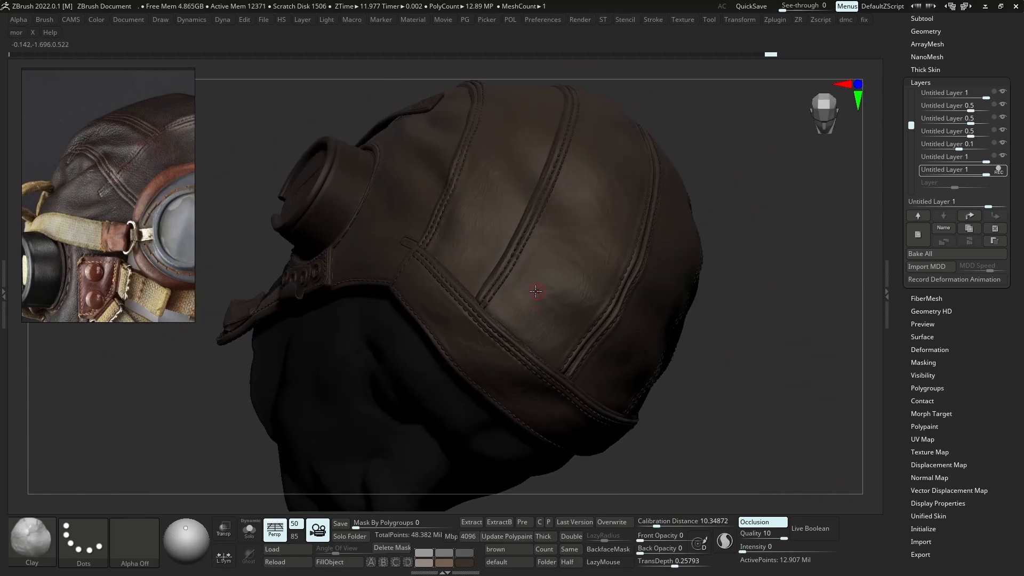
right_click_drag(635, 267, 469, 306)
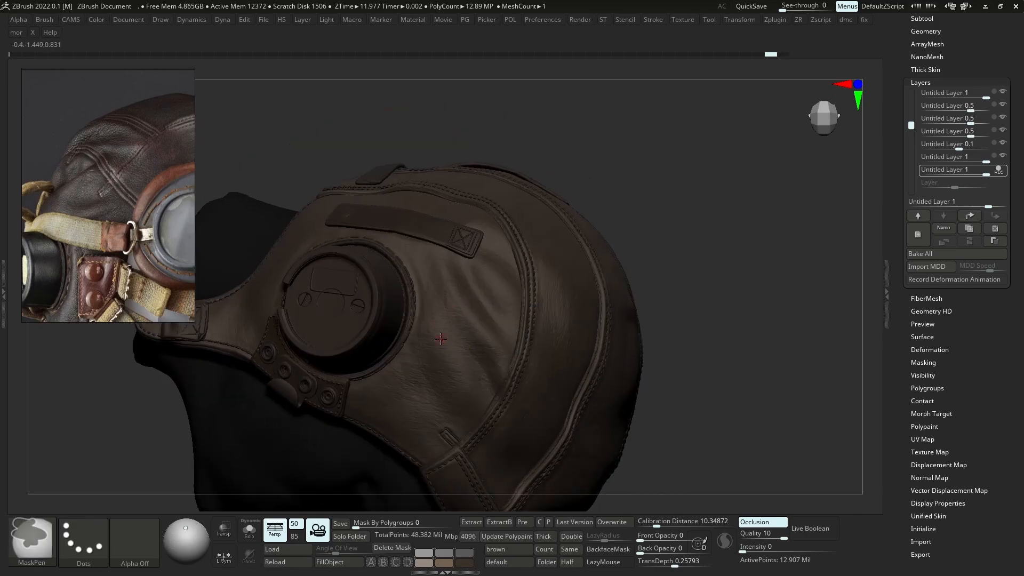
Switch to the ClayBuildup brush and adjust its Z Intensity and draw size
key("b")
key("c")
key("b")
key("u")
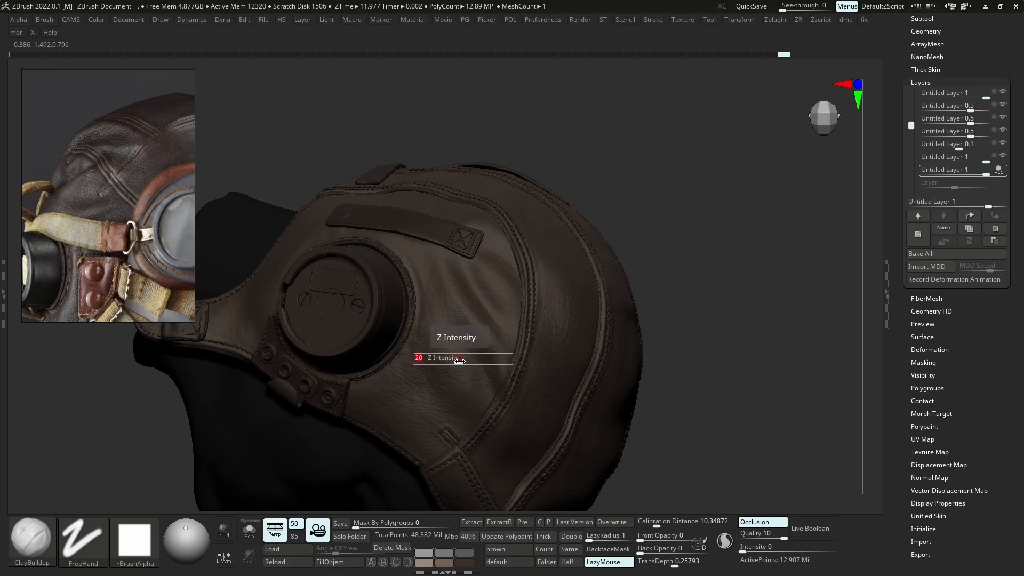
left_click(449, 363)
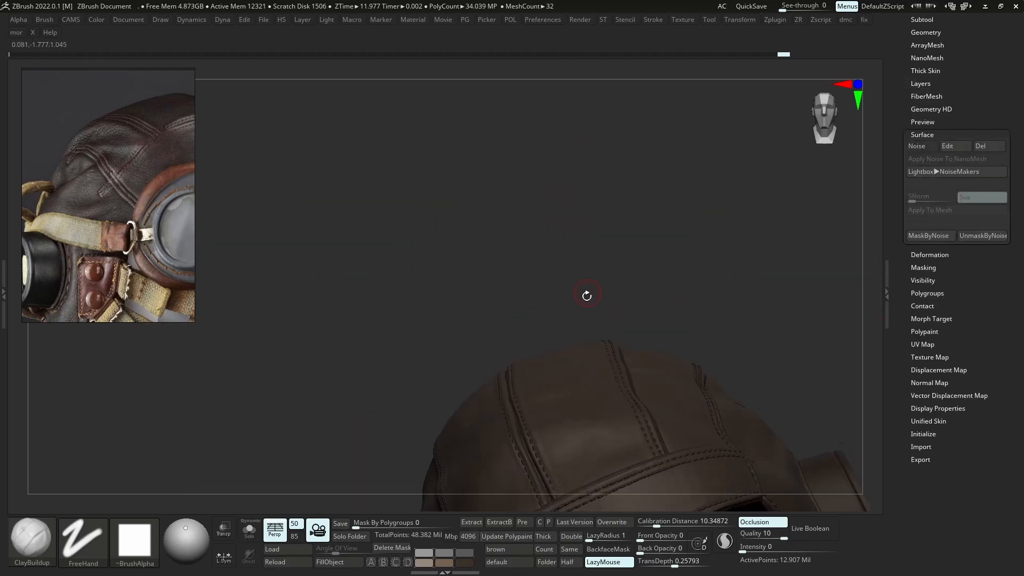
key("s")
left_click(493, 346)
Build up subtle leather surface variation on the helmet's back and side panels with ClayBuildup strokes, undoing one unwanted change
mouse_move(429, 388)
right_mouse_down("alt")
mouse_move(503, 338)
mouse_move(493, 325)
mouse_move(480, 329)
right_mouse_up("alt")
right_click_drag(550, 392, 425, 340)
key("ctrl")
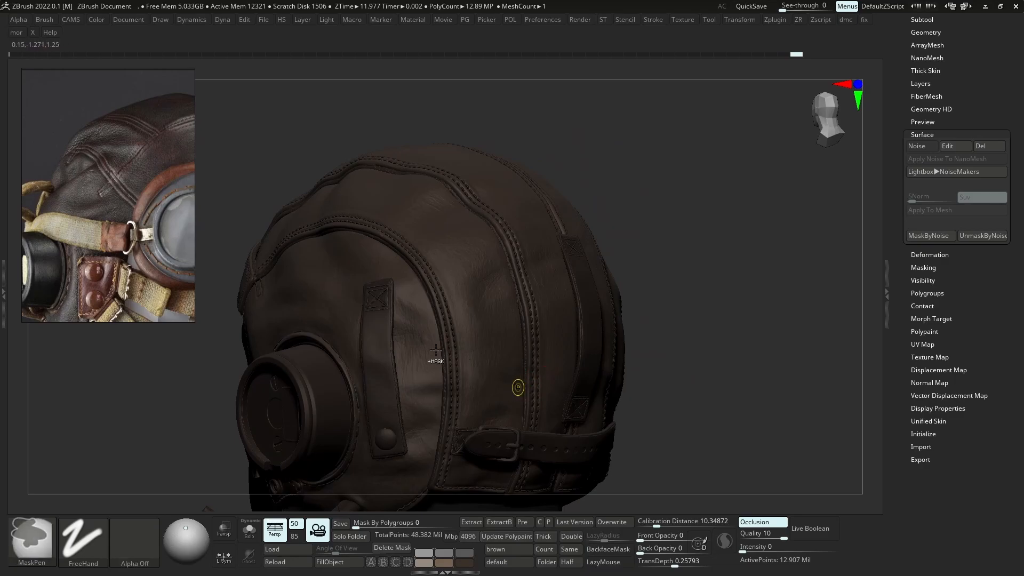
key("ctrl+z")
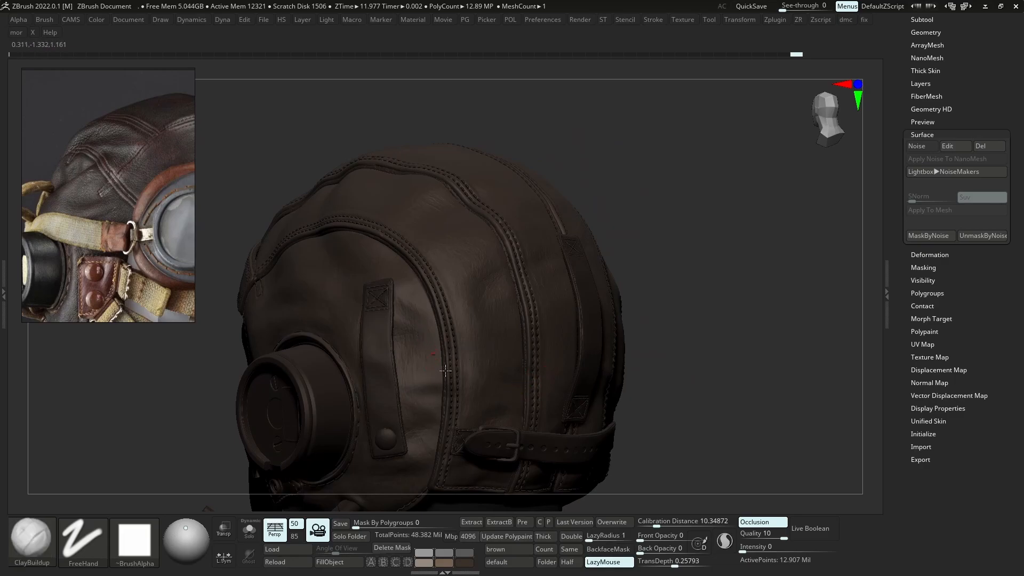
right_click_drag(447, 359, 443, 382)
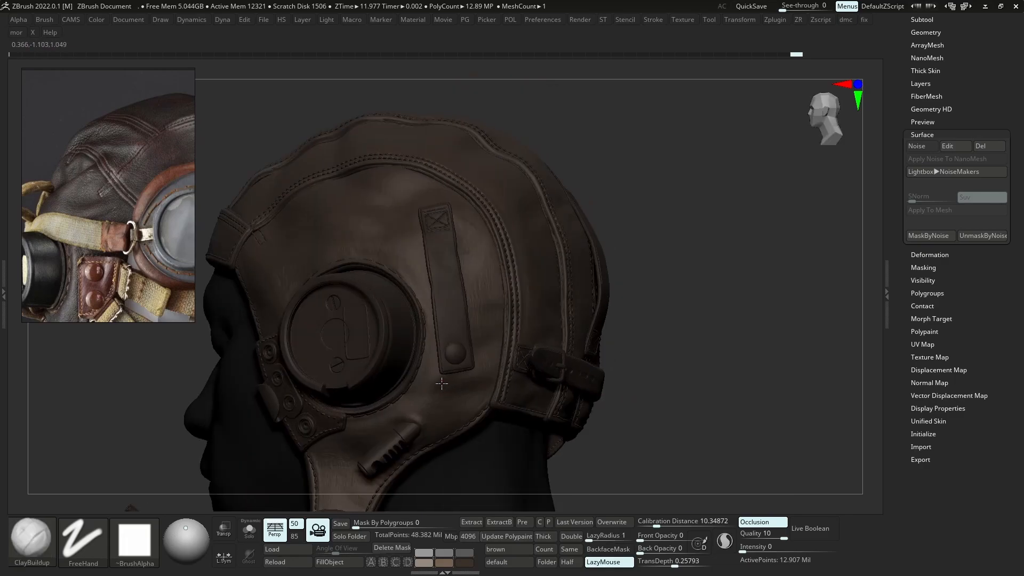
right_click_drag(480, 418, 385, 368)
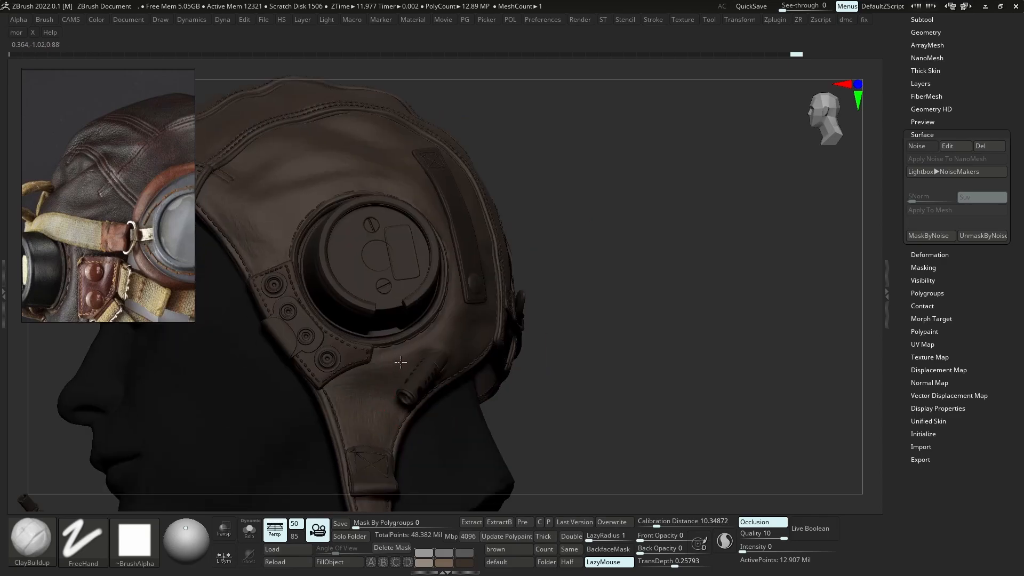
right_click_drag(397, 364, 604, 273)
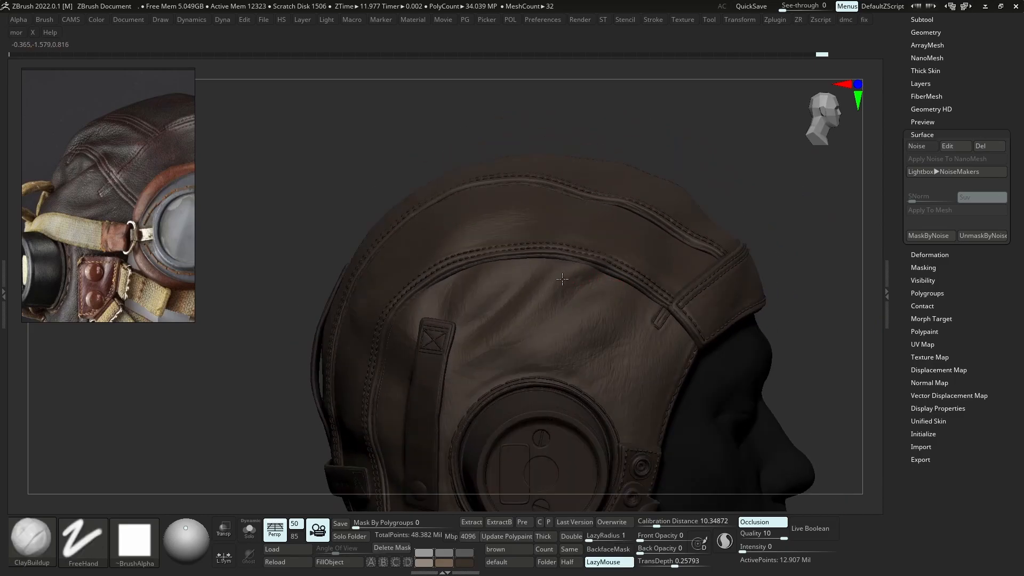
left_click_drag(561, 278, 562, 293)
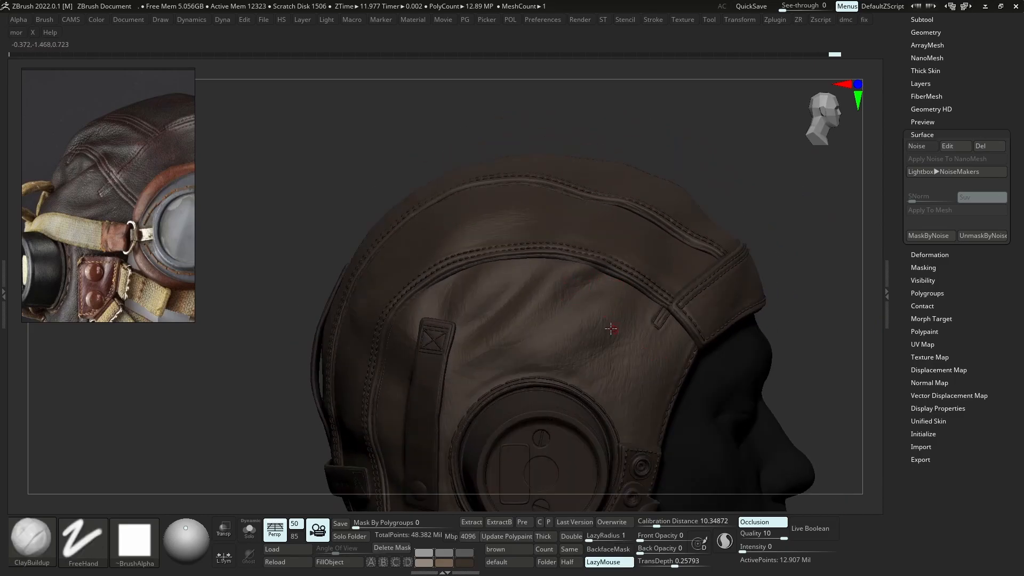
Switch to the Standard brush and work the leather around the forehead band and back panels
right_click_drag(629, 307, 611, 259, "ctrl")
mouse_move(611, 259)
right_mouse_down("ctrl")
mouse_move(610, 349)
mouse_move(561, 316)
mouse_move(536, 269)
mouse_move(525, 295)
mouse_move(576, 222)
mouse_move(613, 244)
mouse_move(602, 256)
right_mouse_up("ctrl")
key("b")
key("s")
key("t")
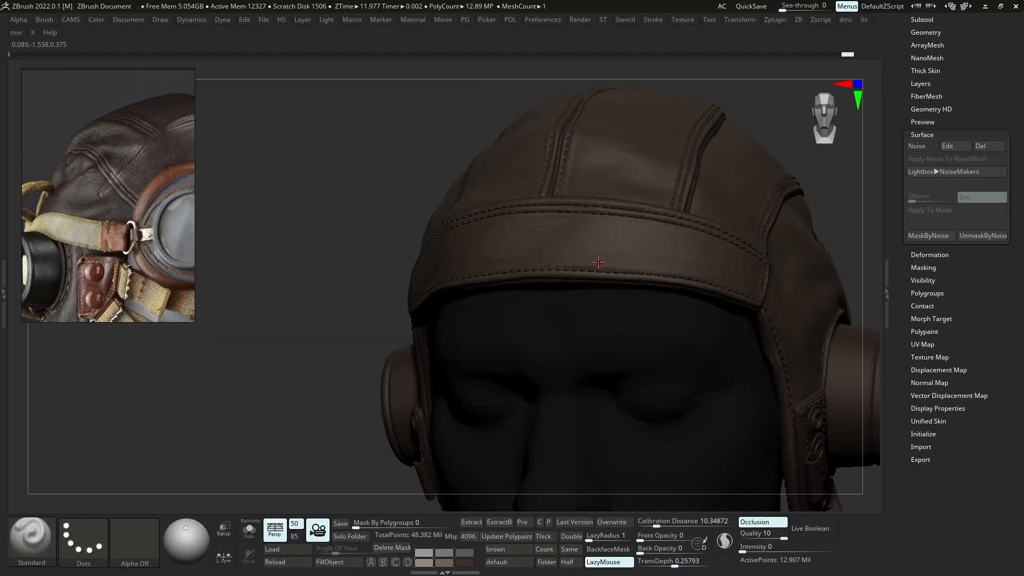
key("f")
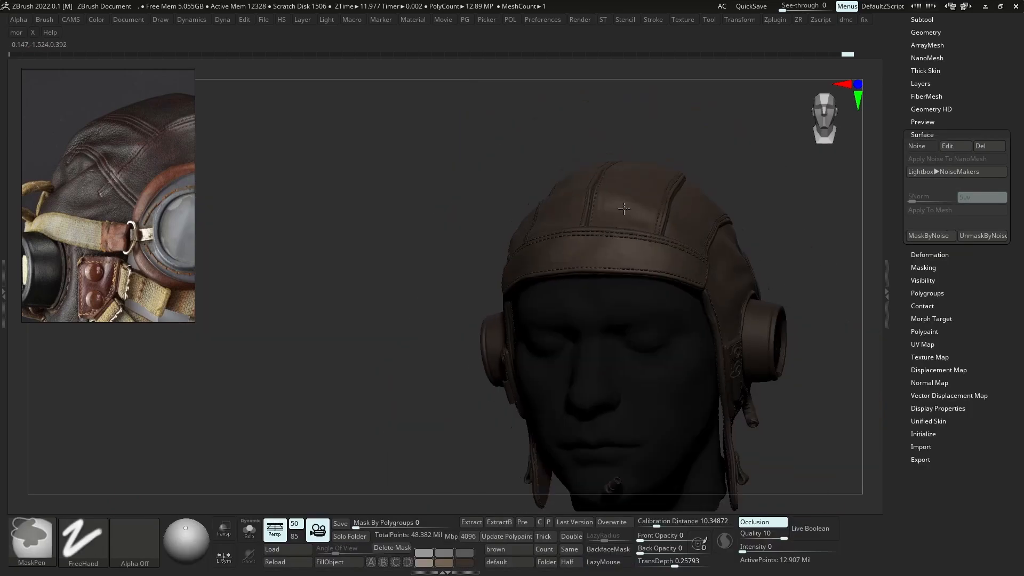
mouse_move(603, 253)
right_mouse_down()
mouse_move(445, 294)
mouse_move(557, 365)
right_mouse_up()
key("ctrl")
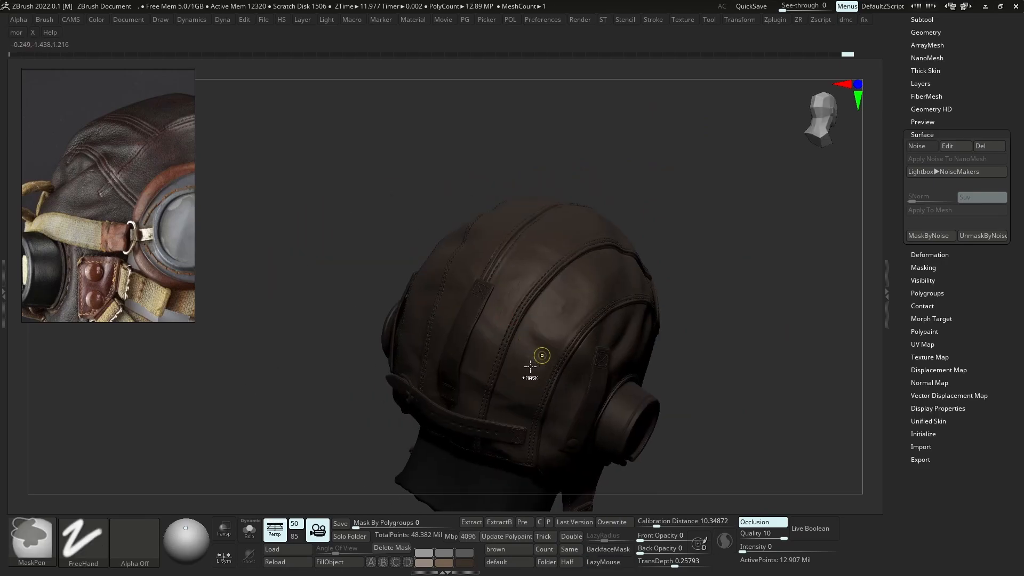
key("l")
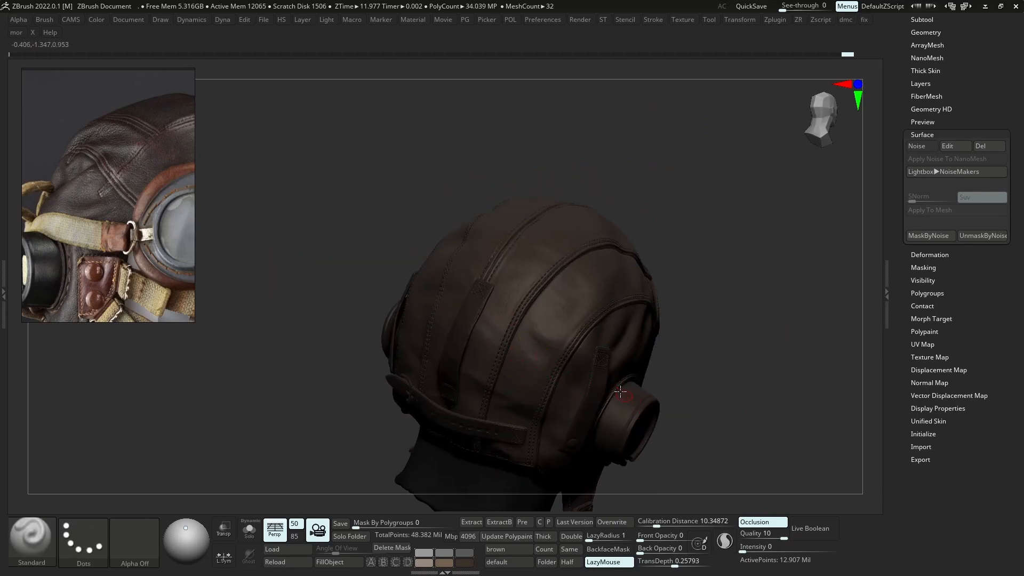
Adjust the brush size and sculpt soft folds across the helmet's back and crown panels with the Standard brush
right_click_drag(622, 395, 665, 389)
key("ctrl")
mouse_move(566, 372)
right_mouse_down()
mouse_move(520, 363)
mouse_move(465, 315)
mouse_move(397, 323)
mouse_move(401, 299)
right_mouse_up()
key("s")
left_click(564, 375)
right_click_drag(438, 340, 430, 341)
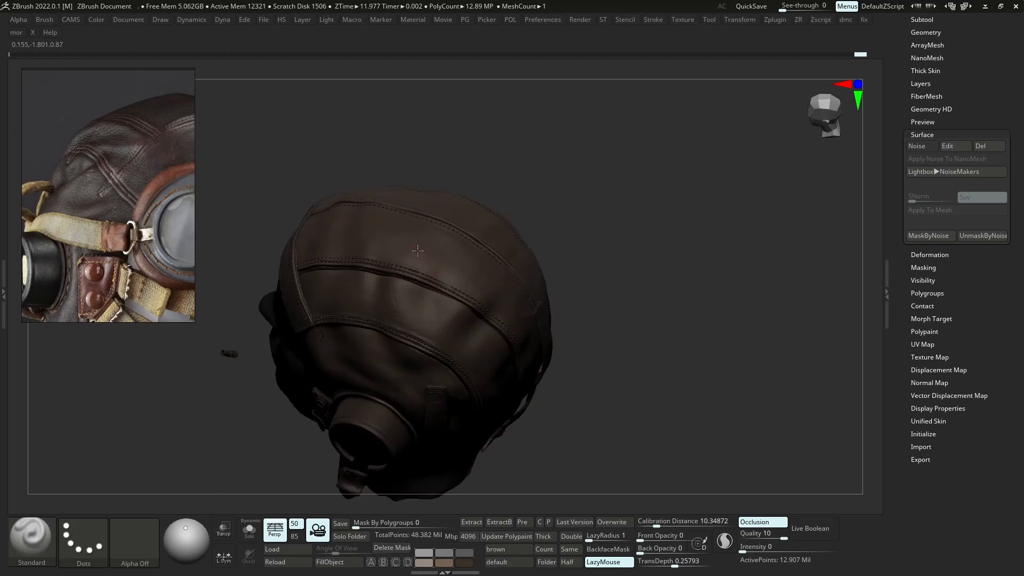
right_click_drag(468, 267, 457, 293)
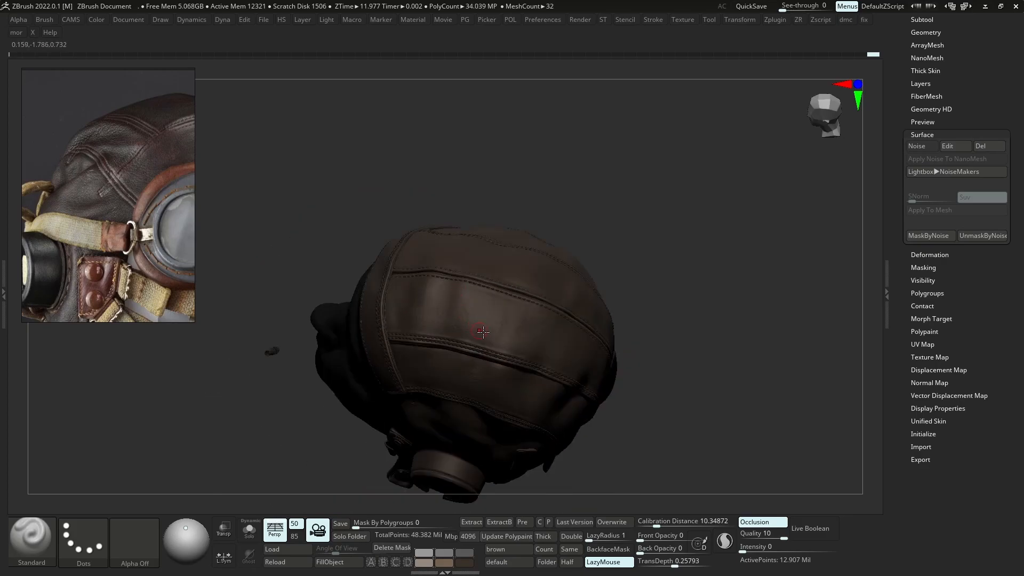
right_click_drag(509, 354, 447, 305)
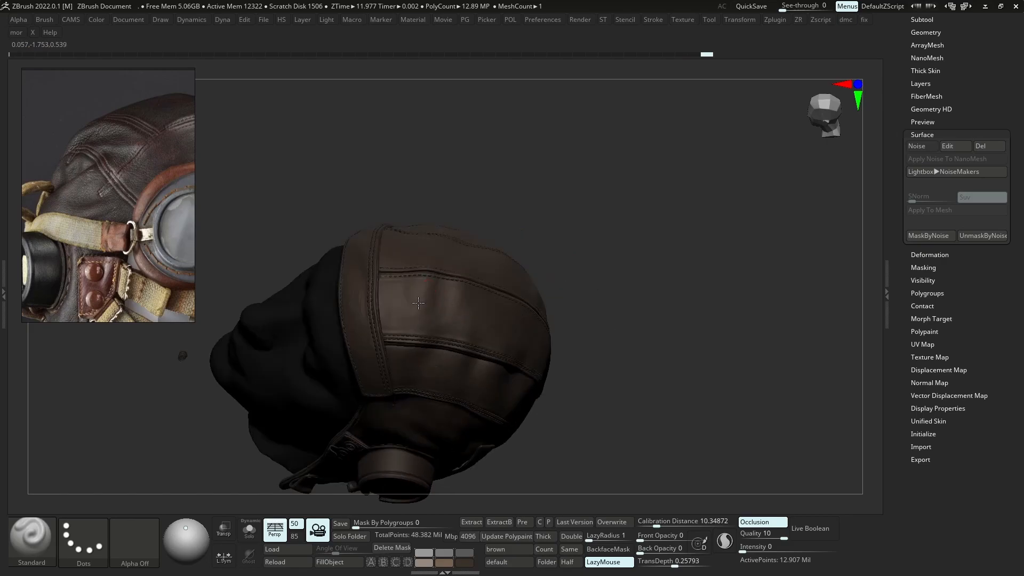
right_click_drag(467, 340, 539, 335)
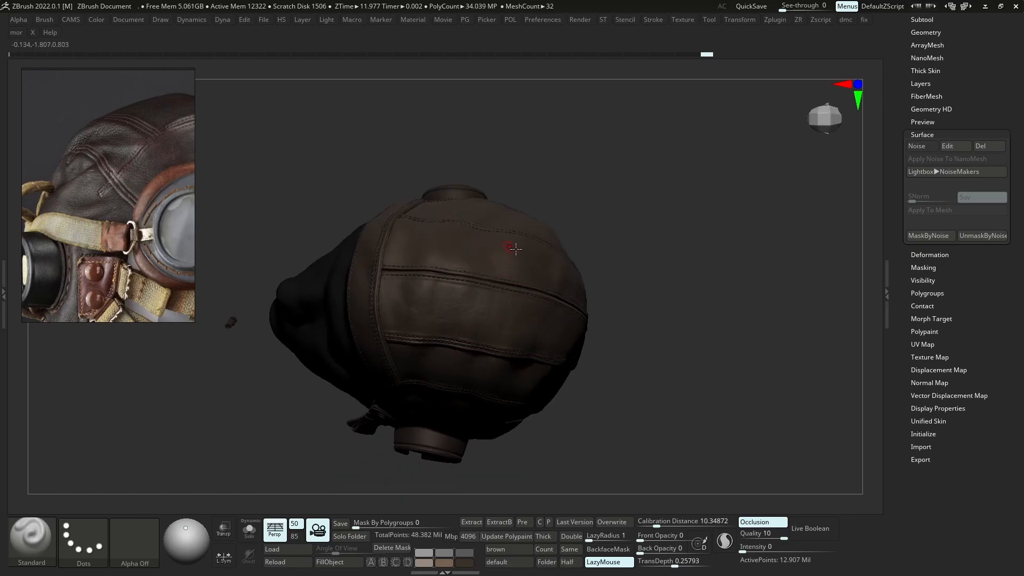
right_click_drag(510, 247, 504, 275)
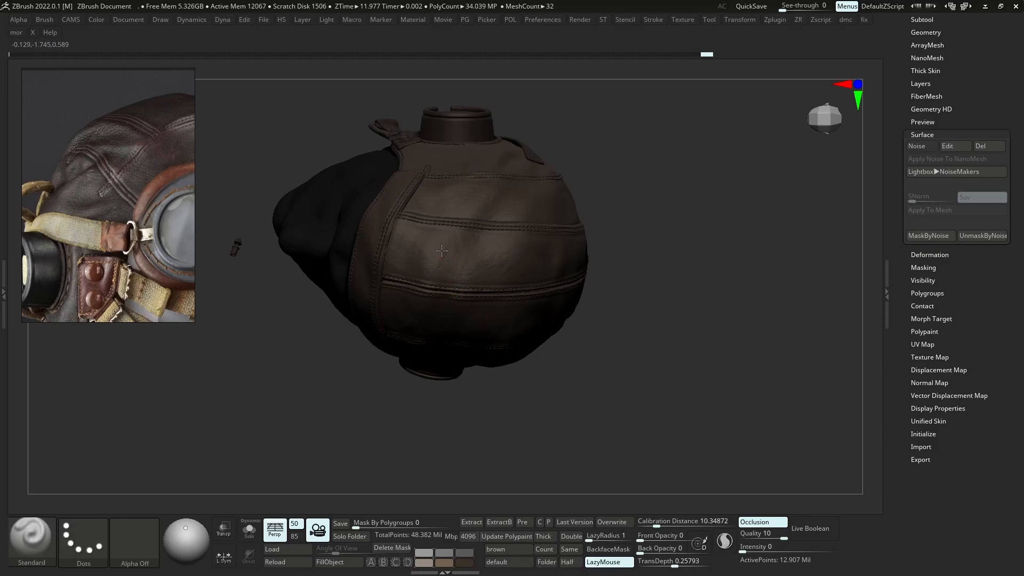
Refine the leather folds on the side panel between the earphone cup and the curved seam
right_click_drag(467, 337, 557, 341, "ctrl")
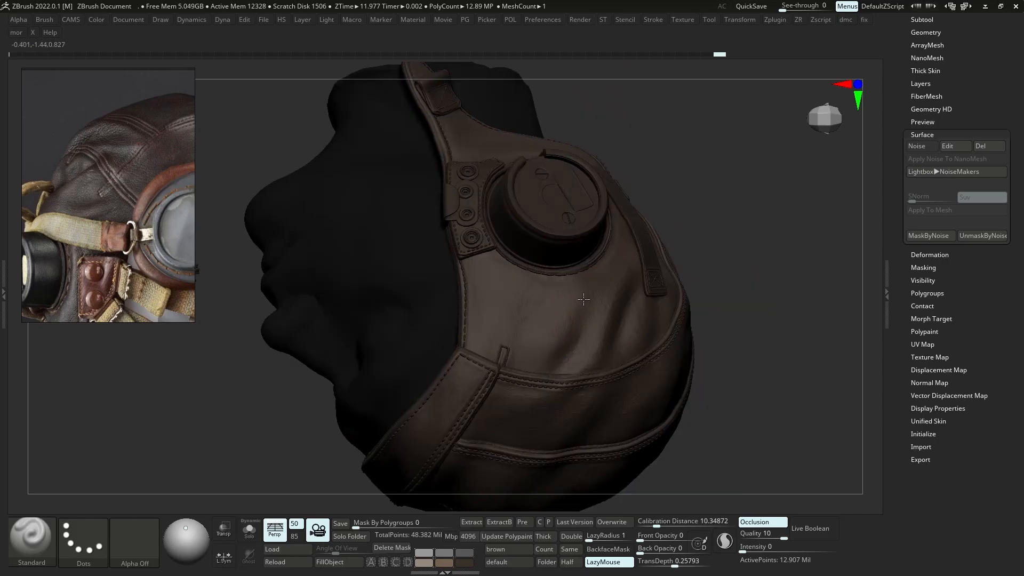
right_click_drag(583, 299, 505, 313, "ctrl")
left_click_drag(505, 313, 493, 321)
right_click_drag(526, 265, 651, 167)
Stop recording on the newest sculpt layer and view the helmet from the side
left_click(920, 84)
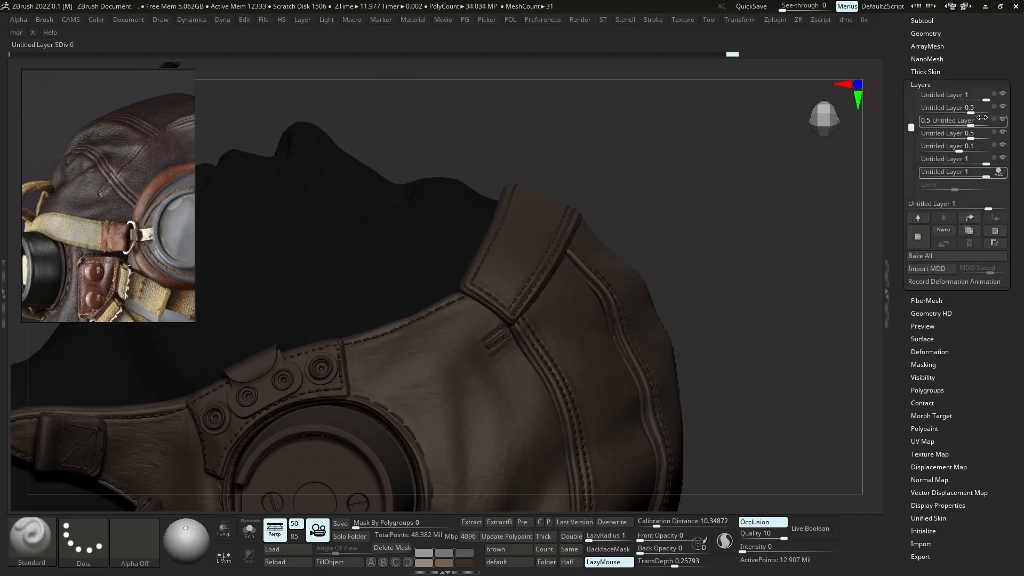
mouse_move(1002, 173)
right_click_drag(688, 250, 670, 227)
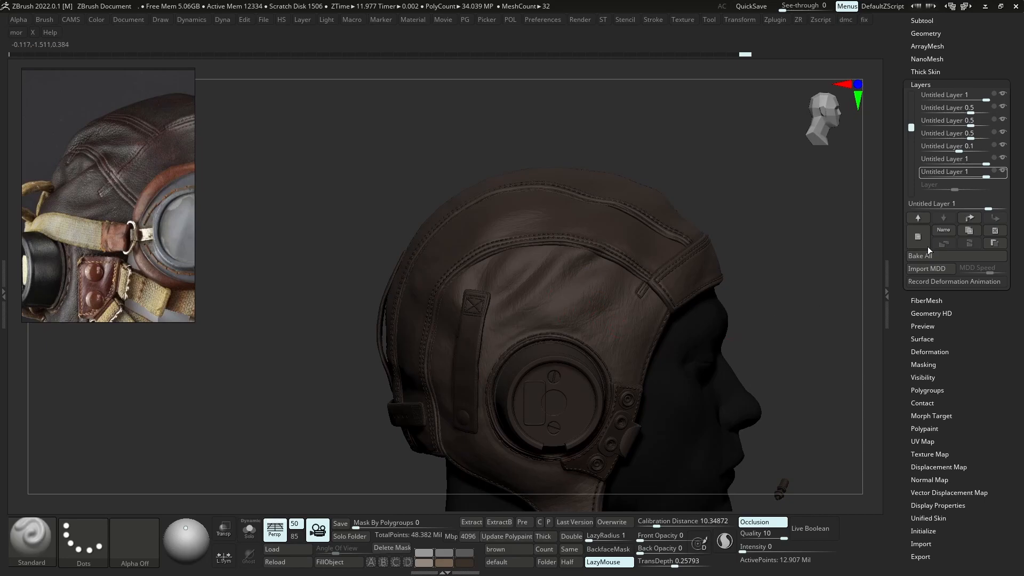
Compare the lowest layer's effect on the helmet's back and set the third listed layer's intensity to 0.2
mouse_move(1005, 176)
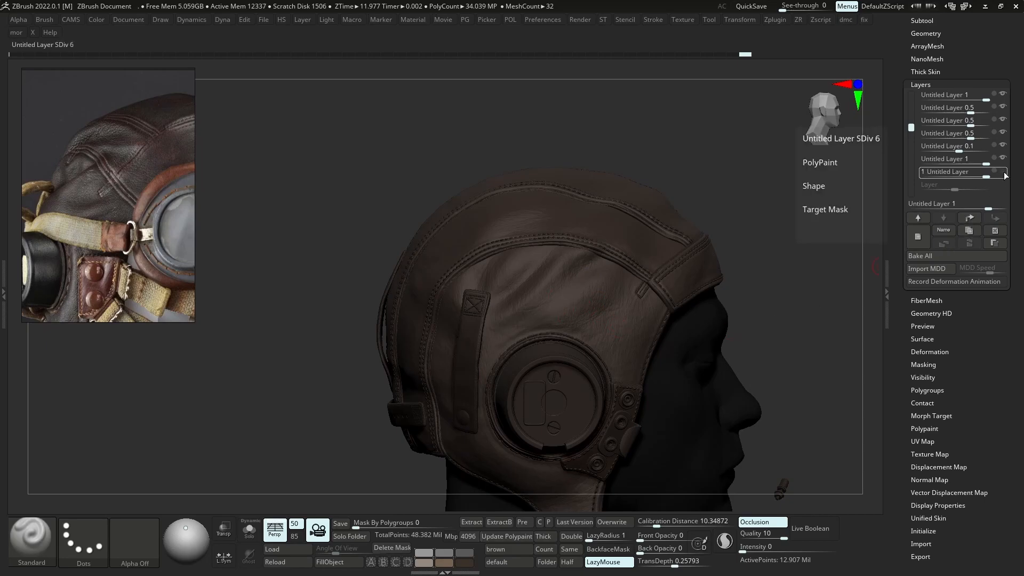
left_click_drag(800, 260, 664, 208)
left_click(1002, 174)
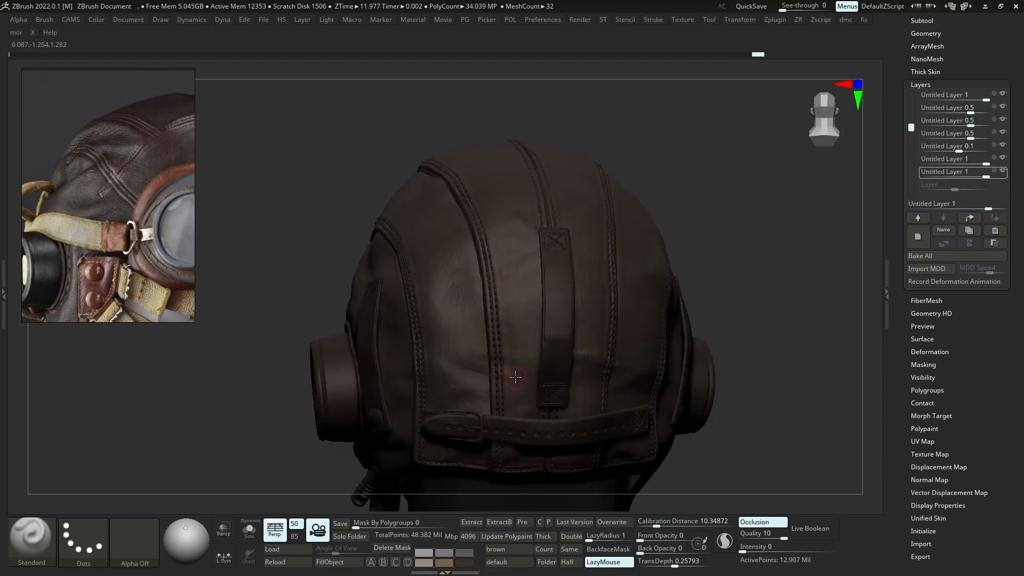
left_click(1003, 122)
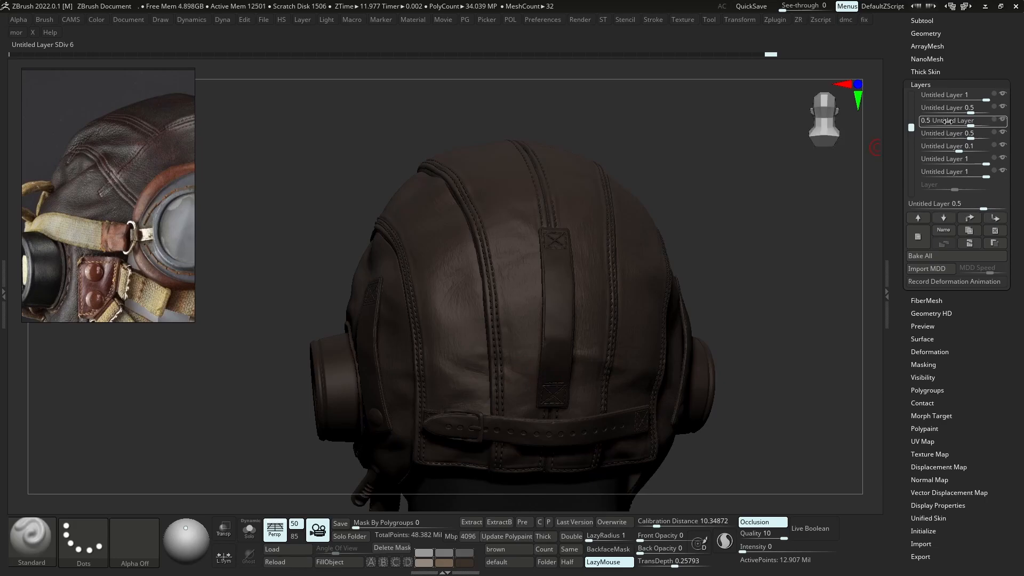
mouse_move(947, 121)
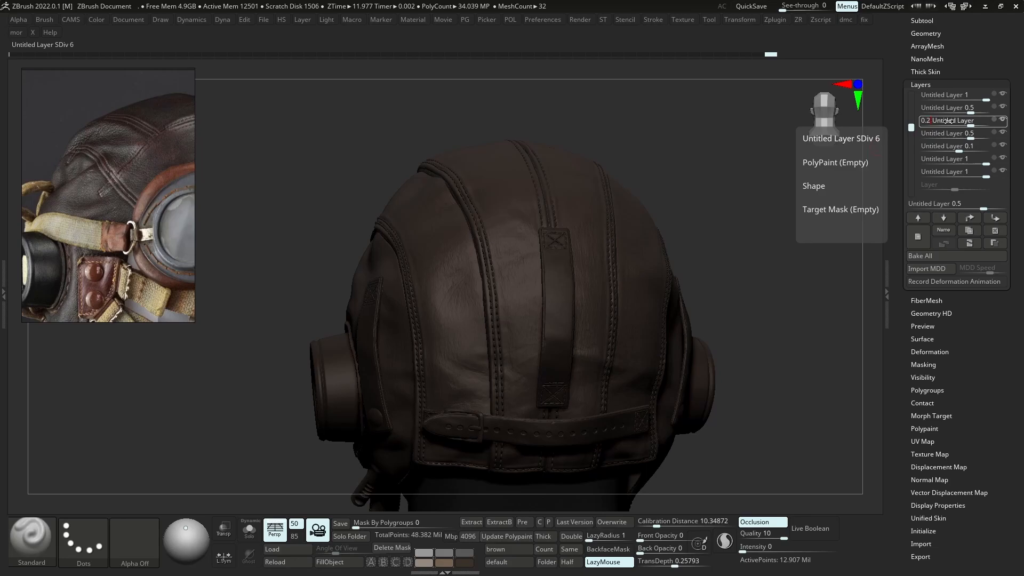
key("Return")
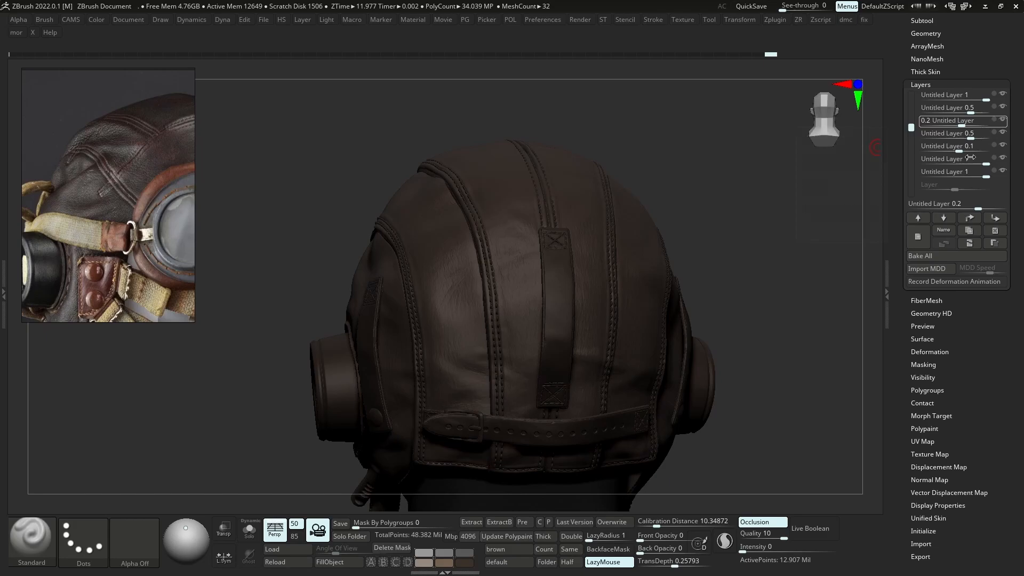
Compare the two lowest layers on the helmet's side panel and reduce the second-lowest layer's intensity to about 0.45
left_click_drag(720, 238, 629, 248)
right_click_drag(629, 248, 619, 213)
right_click_drag(618, 213, 631, 267, "ctrl")
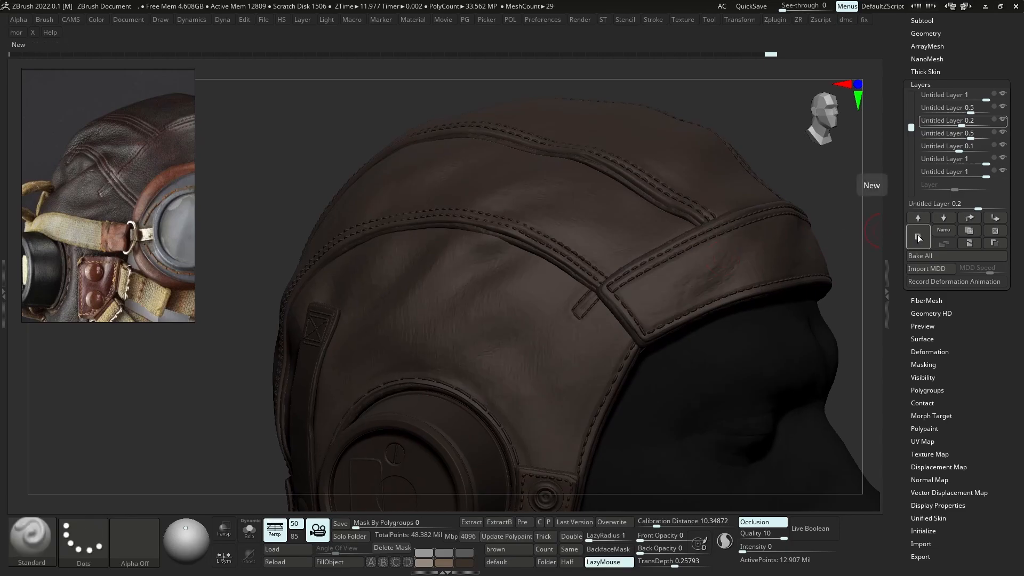
right_click_drag(521, 325, 576, 306)
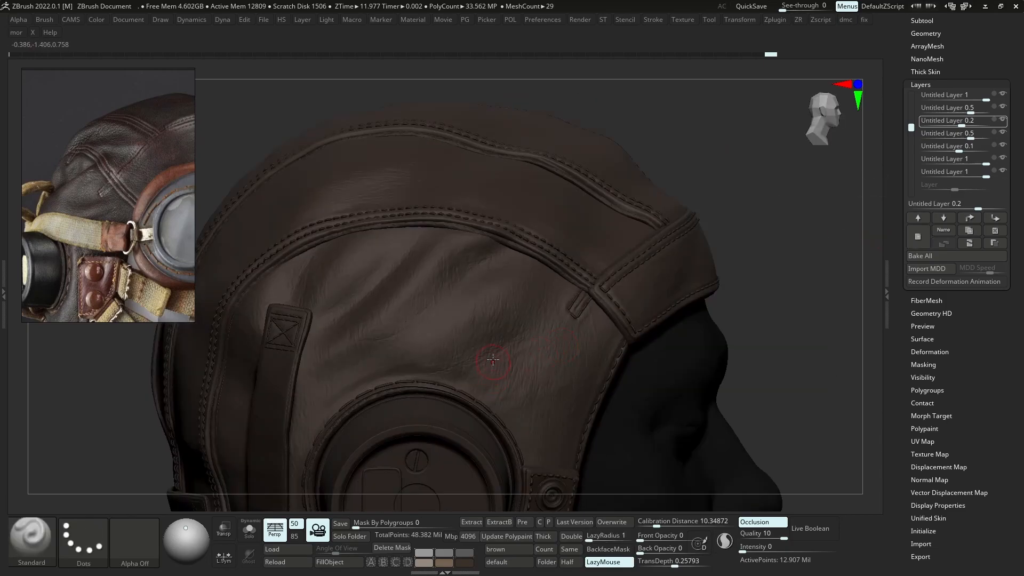
left_click(1004, 174)
left_click(1004, 161)
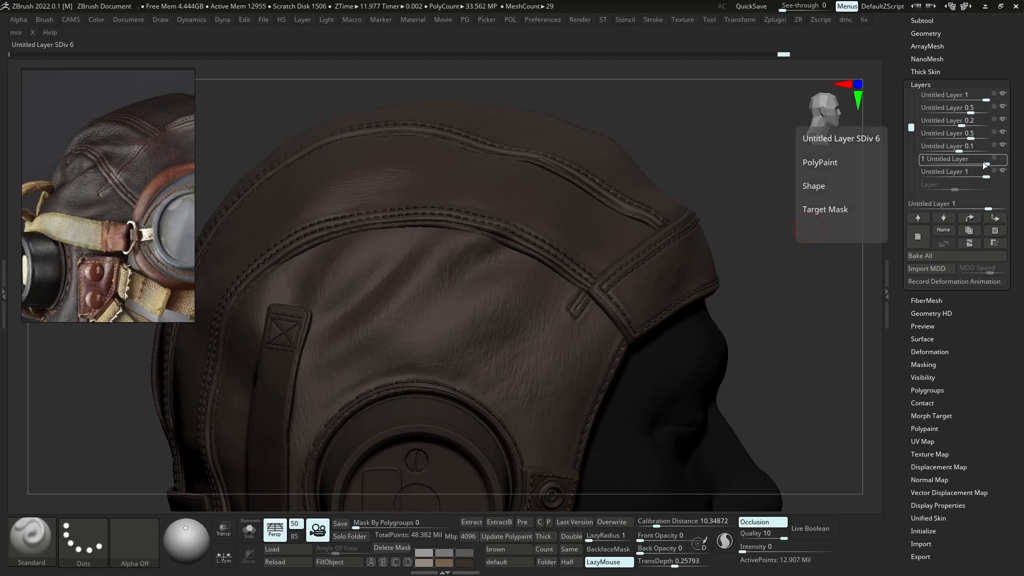
left_click_drag(975, 161, 968, 160)
Add a new recording sculpt layer and switch to the DamStandard brush
left_click_drag(680, 337, 544, 333)
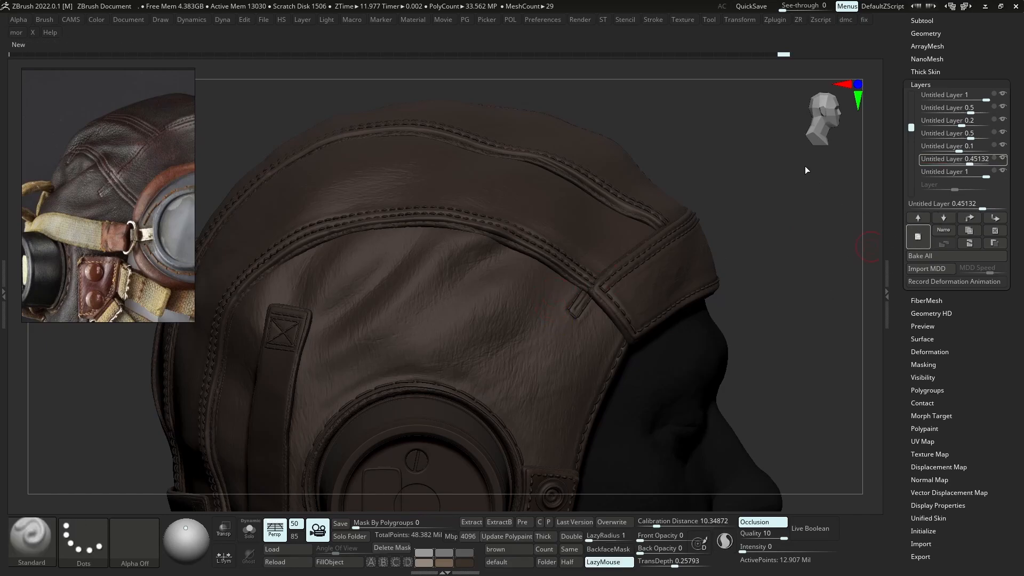
key("b")
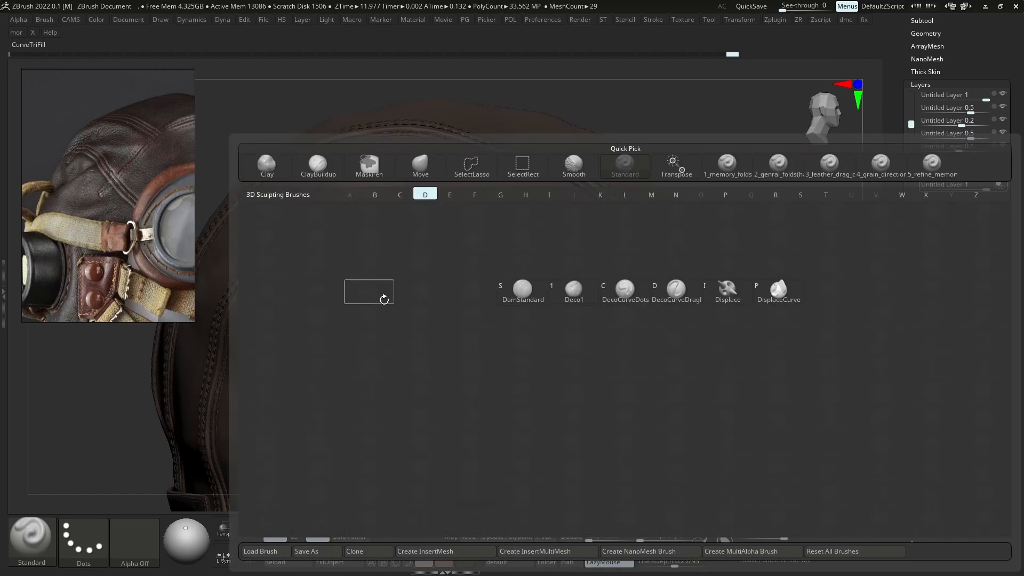
key("d")
key("s")
key("u")
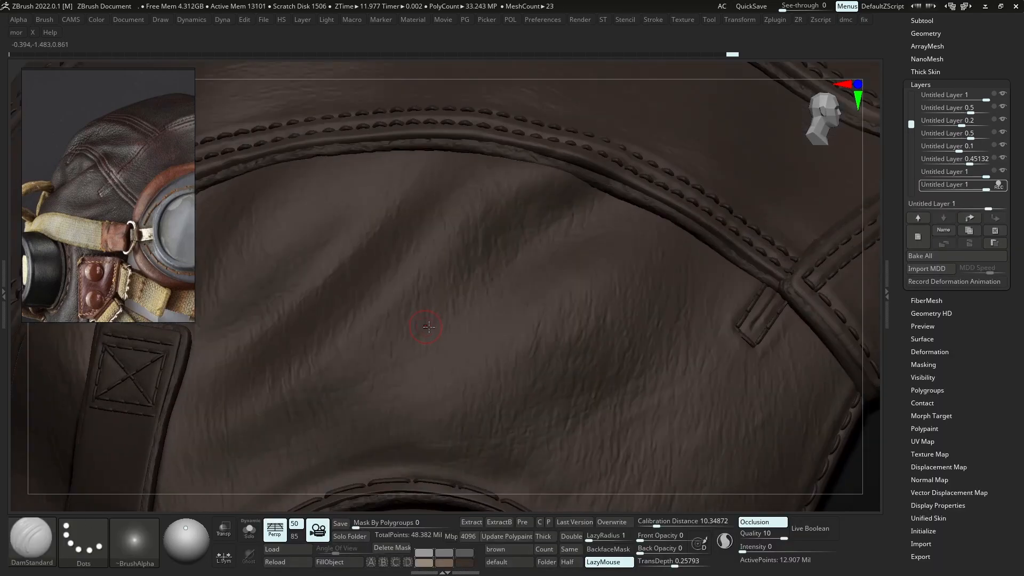
Carve fine creases into the side panel between the earphone cup and the curved seam with DamStandard
key("u")
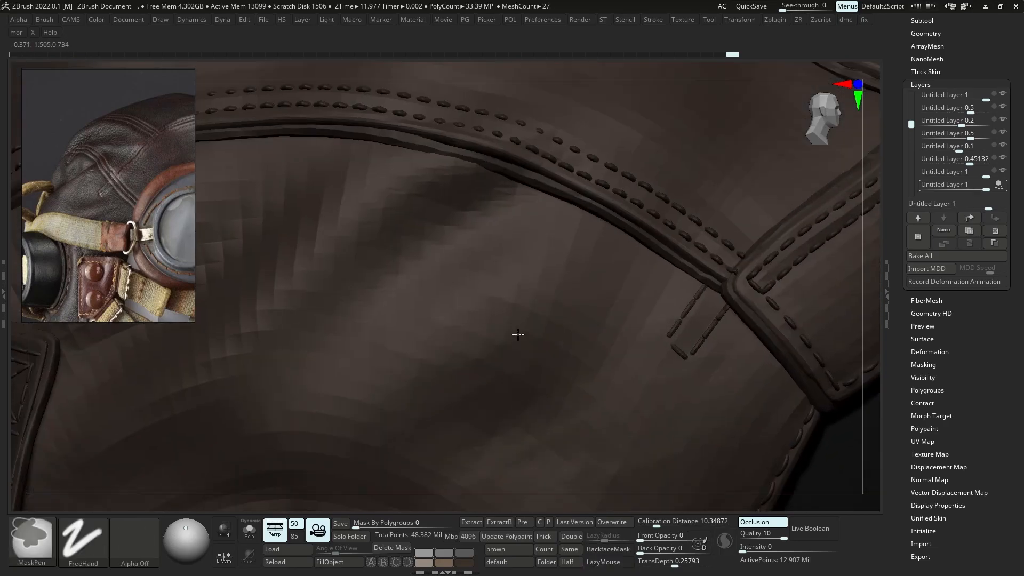
key("u")
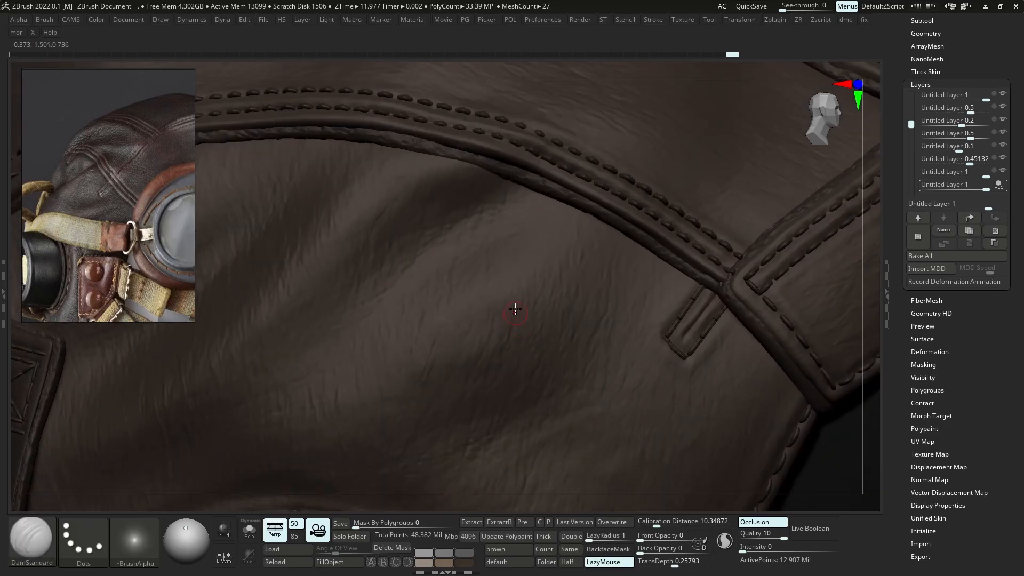
key("ctrl+z")
key("ctrl+shift+z")
key("ctrl+shift+z")
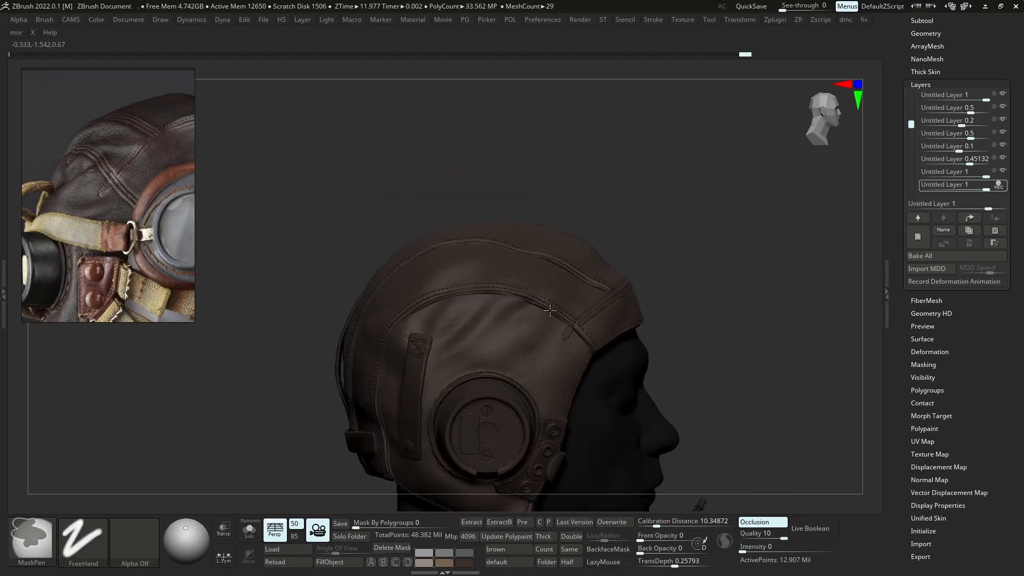
right_click_drag(570, 292, 535, 323, "ctrl")
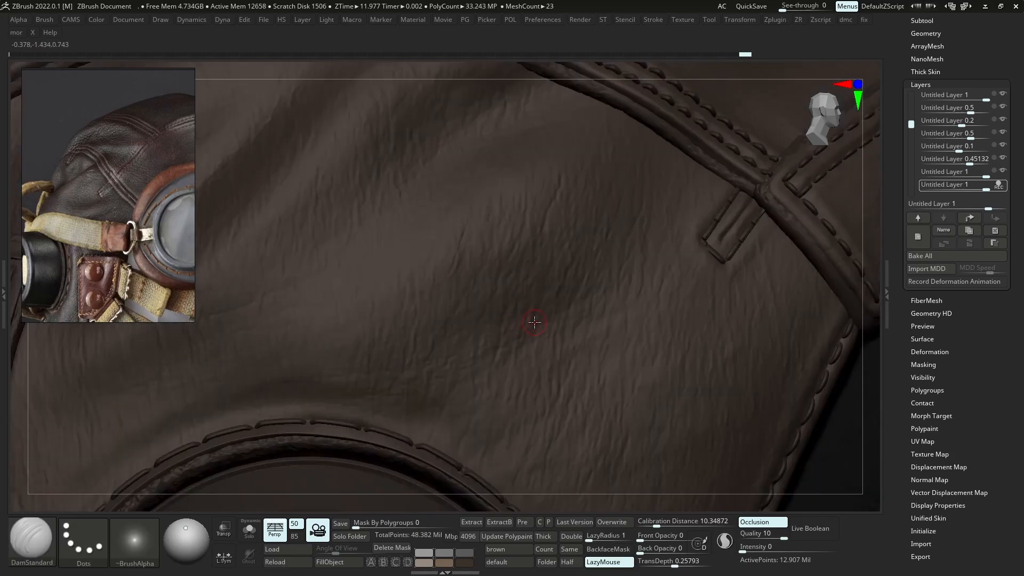
key("ctrl+shift+z")
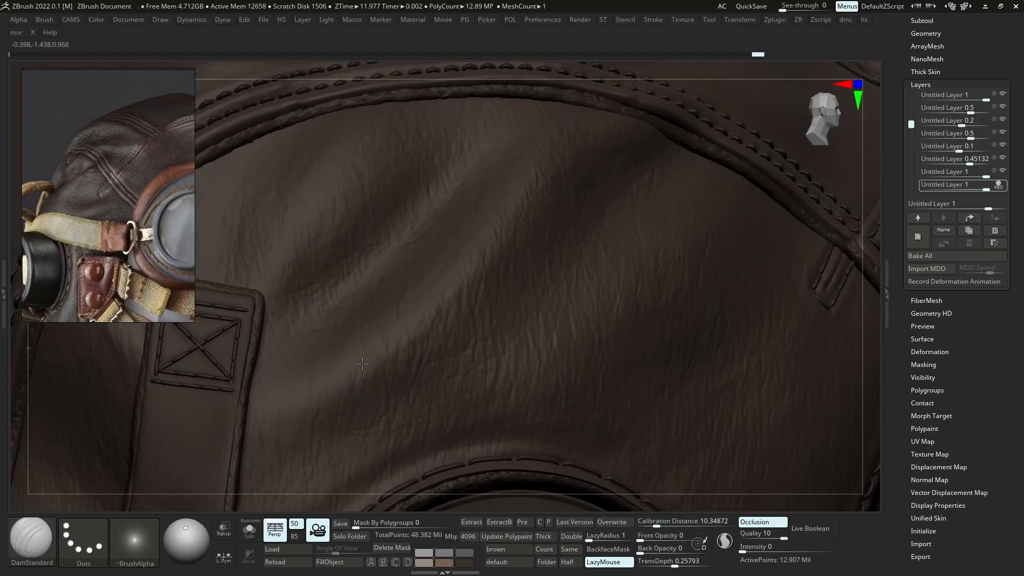
key("ctrl+shift+z")
key("ctrl+shift+z")
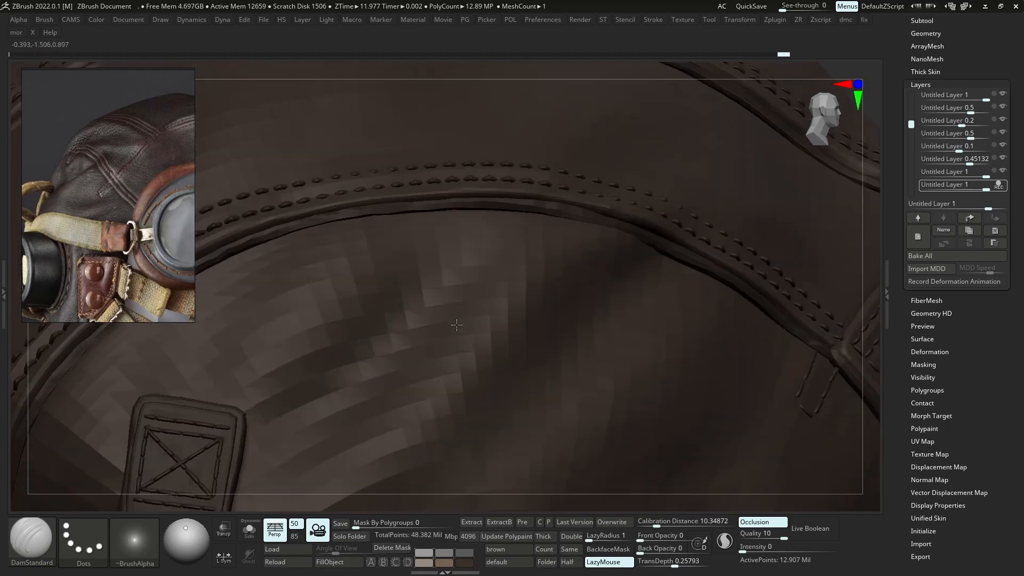
key("ctrl+shift+z")
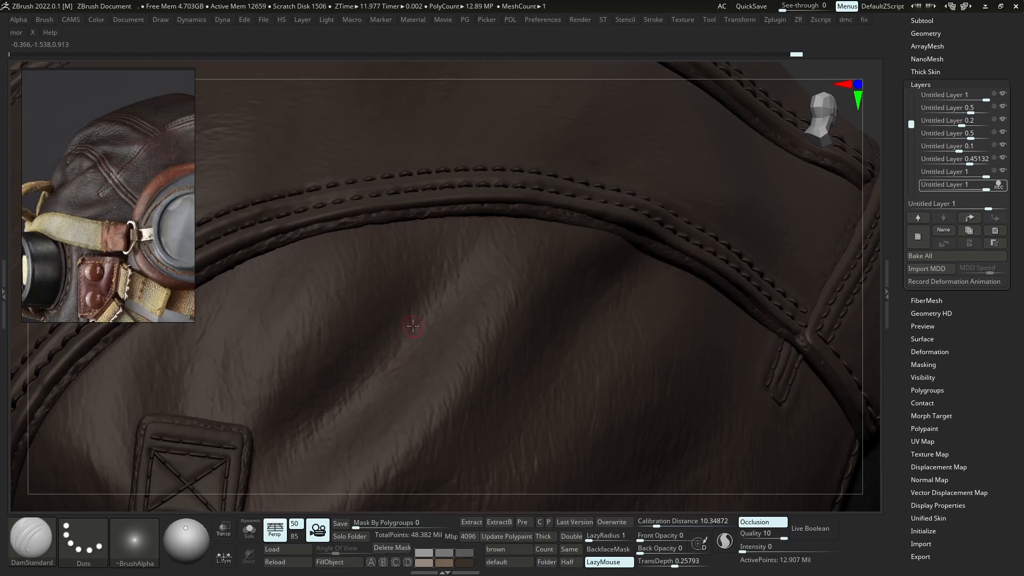
Carve fine diagonal creases into the side end of the forehead band with DamStandard
key("ctrl+shift+z")
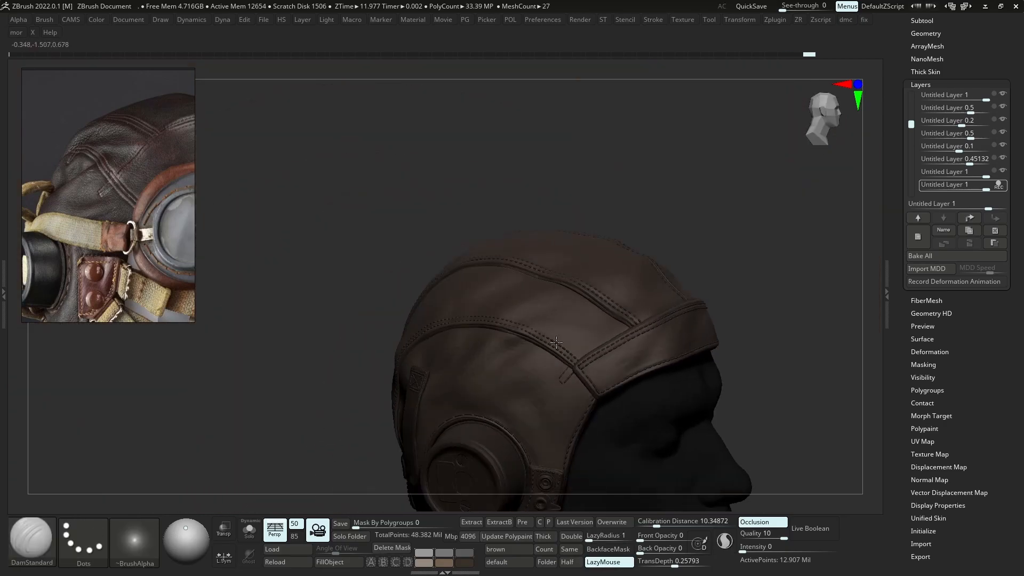
key("ctrl+shift+z")
right_click_drag(616, 406, 627, 360)
key("ctrl+shift+z")
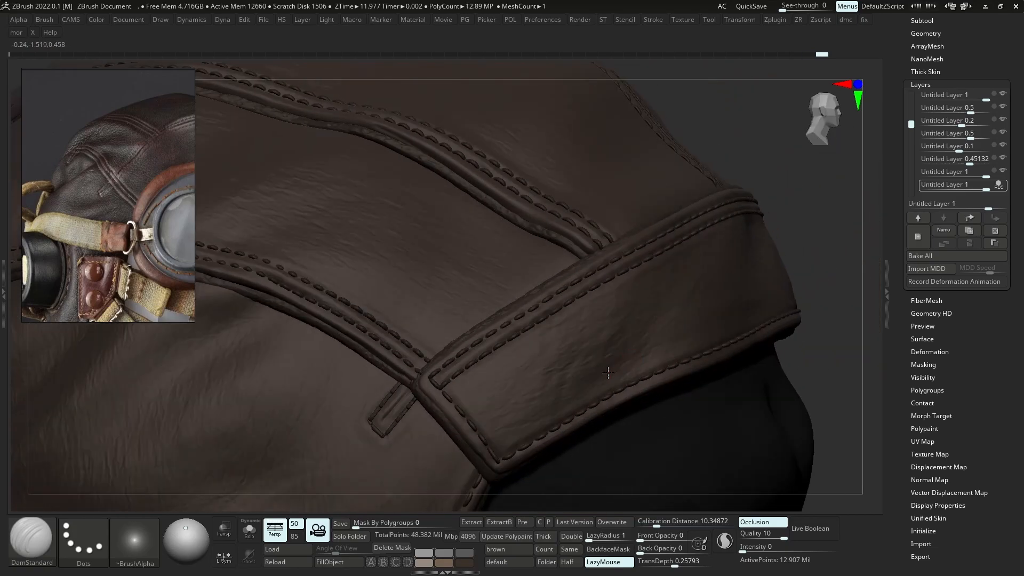
key("ctrl+shift+z")
key("ctrl+shift+z")
key("ctrl+shift+z")
key("ctrl+shift+z")
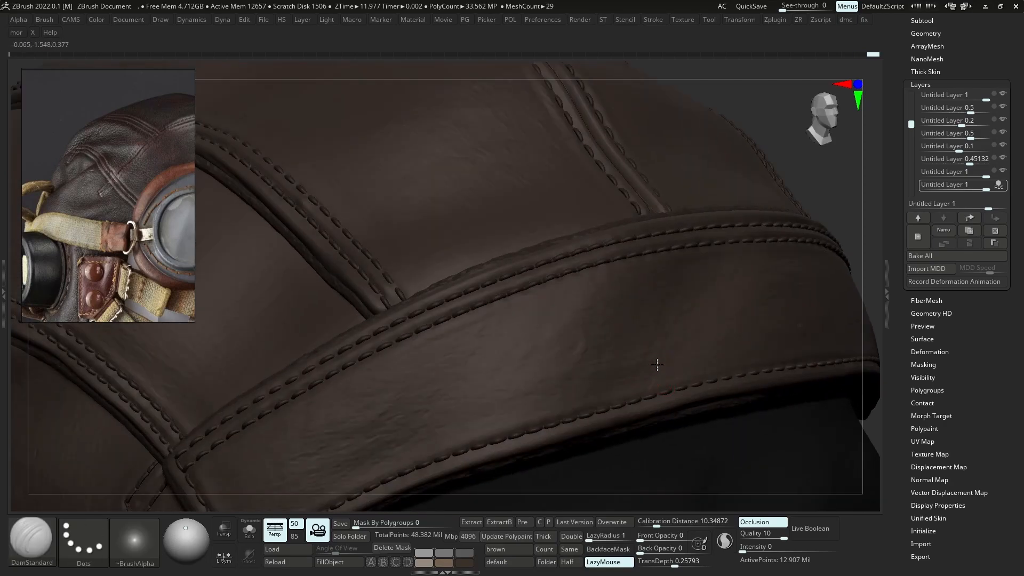
Extend the fine DamStandard creases along the forehead band towards its front
mouse_move(687, 329)
left_mouse_down()
mouse_move(664, 344)
mouse_move(714, 300)
left_mouse_up()
right_click_drag(696, 341, 712, 324)
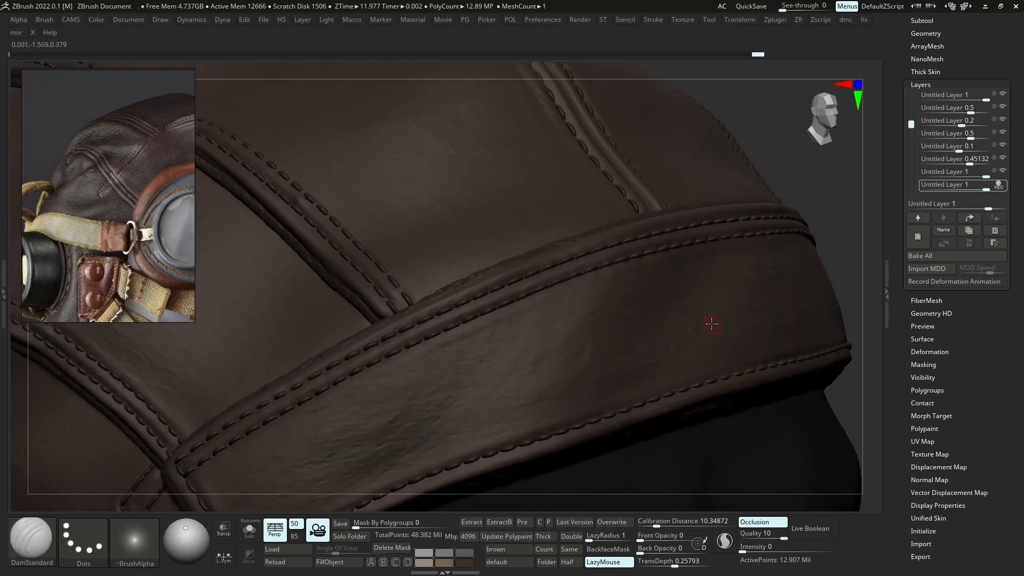
left_click_drag(670, 349, 667, 357)
left_click_drag(628, 395, 625, 391)
right_click_drag(668, 351, 658, 299, "ctrl")
mouse_move(709, 443)
right_mouse_down("shift")
mouse_move(667, 452)
mouse_move(571, 368)
right_mouse_up("shift")
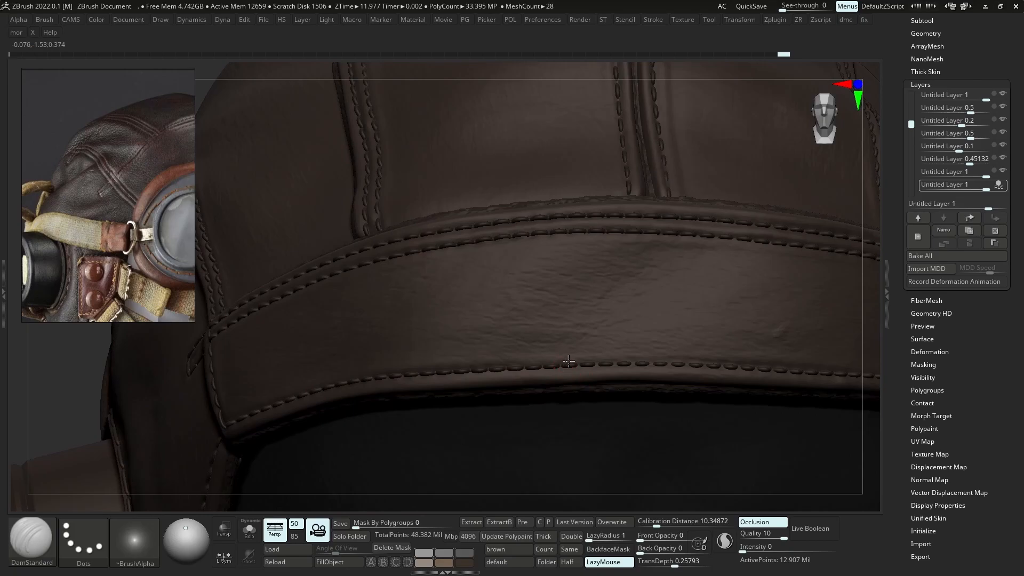
Add fine creases across the front centre of the forehead band, below the middle crown seam
left_click_drag(607, 360, 674, 365)
mouse_move(674, 365)
right_mouse_down()
mouse_move(653, 357)
mouse_move(662, 349)
right_mouse_up()
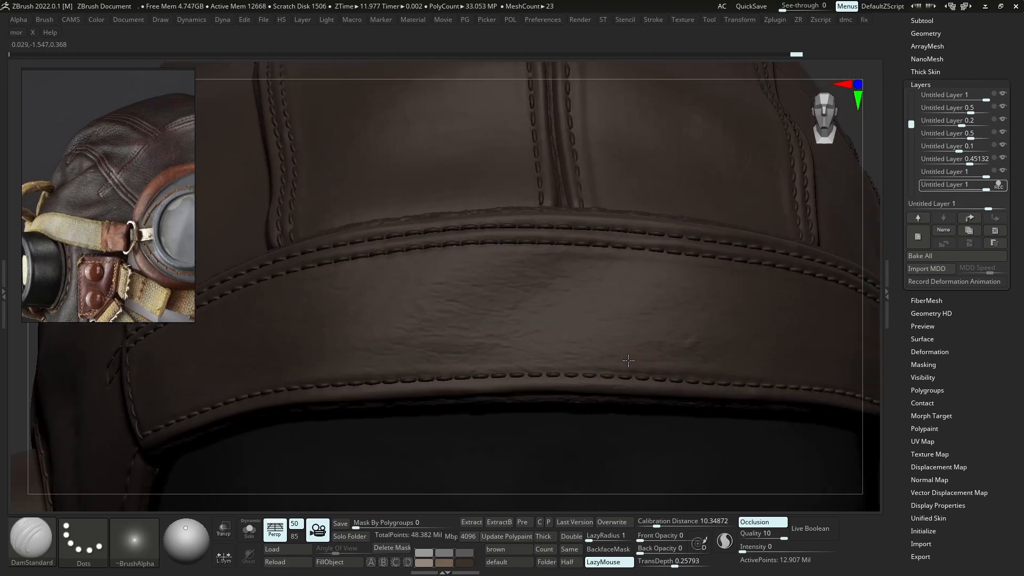
mouse_move(676, 363)
left_mouse_down()
mouse_move(693, 362)
mouse_move(660, 359)
mouse_move(645, 338)
left_mouse_up()
right_click_drag(697, 347, 677, 314)
mouse_move(756, 367)
left_mouse_down()
mouse_move(692, 360)
mouse_move(703, 363)
left_mouse_up()
mouse_move(702, 352)
right_mouse_down("ctrl")
mouse_move(673, 298)
mouse_move(738, 366)
mouse_move(749, 358)
mouse_move(665, 334)
mouse_move(629, 478)
mouse_move(590, 374)
mouse_move(621, 399)
mouse_move(632, 392)
right_mouse_up("ctrl")
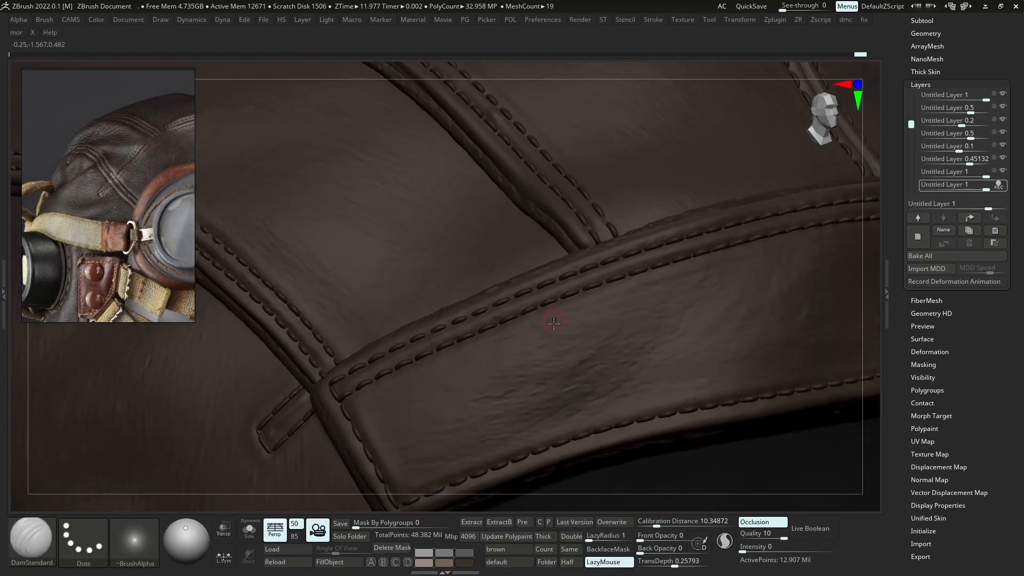
Stop recording on the lowest layer, resume recording and rework the diagonal creases at the forehead band's side end
left_click(1004, 185)
left_click(1004, 186)
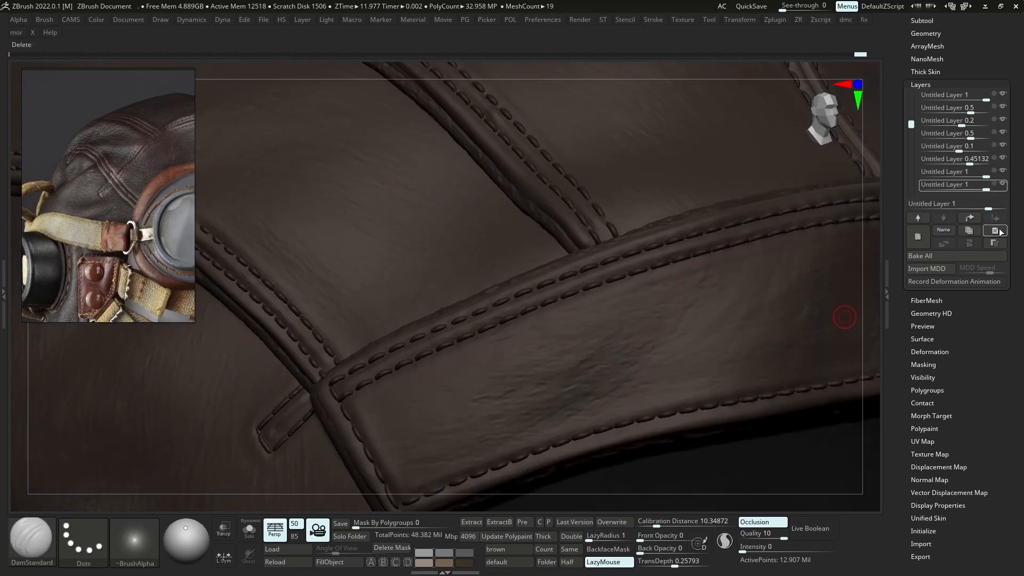
left_click_drag(639, 364, 670, 333)
left_click_drag(616, 384, 639, 360)
key("m")
left_click(646, 355)
left_click(625, 353)
mouse_move(550, 411)
left_mouse_down()
mouse_move(568, 405)
mouse_move(526, 428)
mouse_move(561, 409)
mouse_move(610, 408)
left_mouse_up()
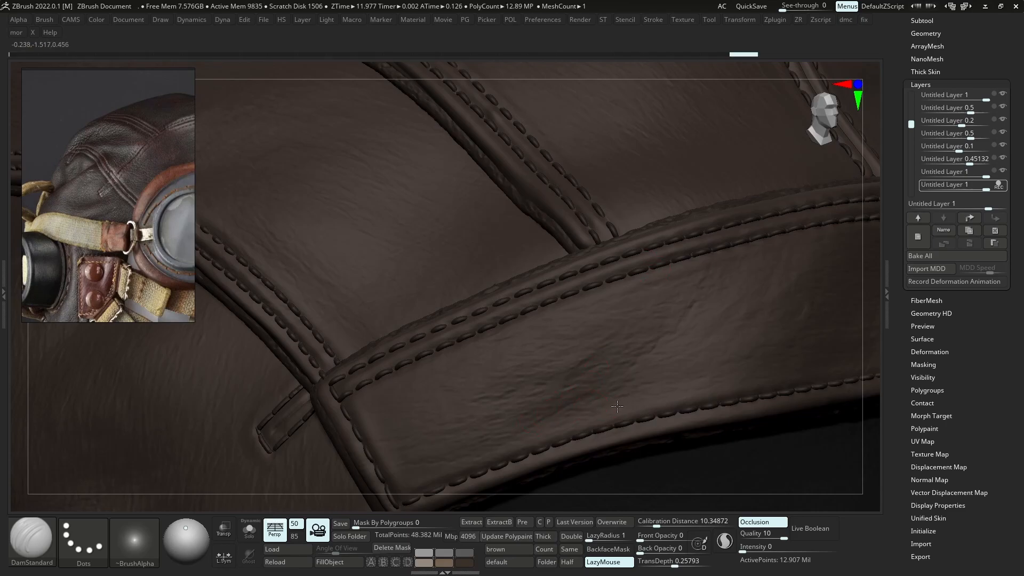
left_click_drag(575, 372, 615, 334)
left_click_drag(584, 365, 654, 284)
mouse_move(631, 320)
left_mouse_down()
mouse_move(603, 347)
mouse_move(672, 311)
left_mouse_up()
Carve further creases along the side panel's folds just below the curved seam with DamStandard
mouse_move(672, 310)
right_mouse_down("ctrl")
mouse_move(631, 306)
mouse_move(593, 359)
right_mouse_up("ctrl")
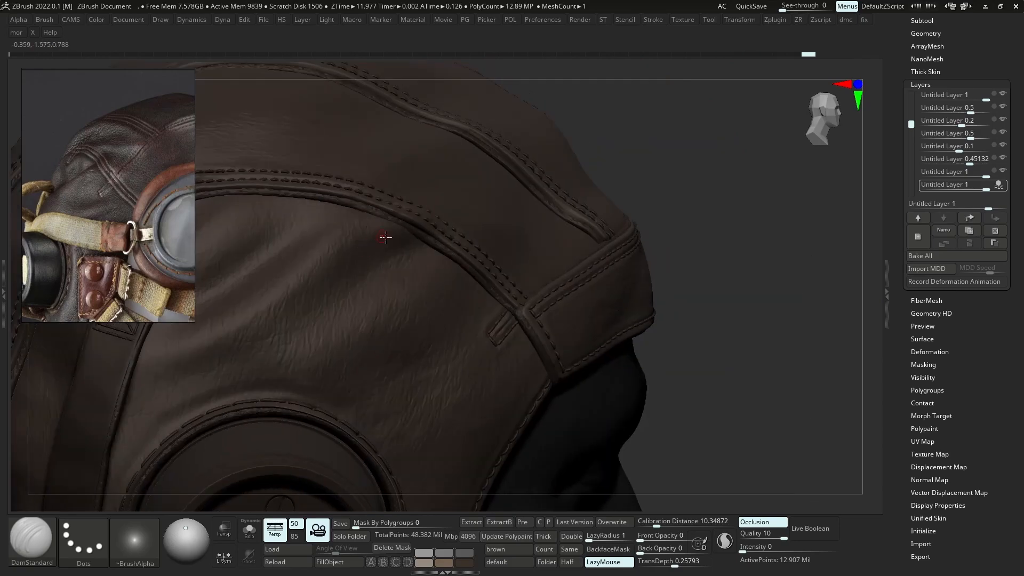
left_click_drag(392, 262, 355, 289)
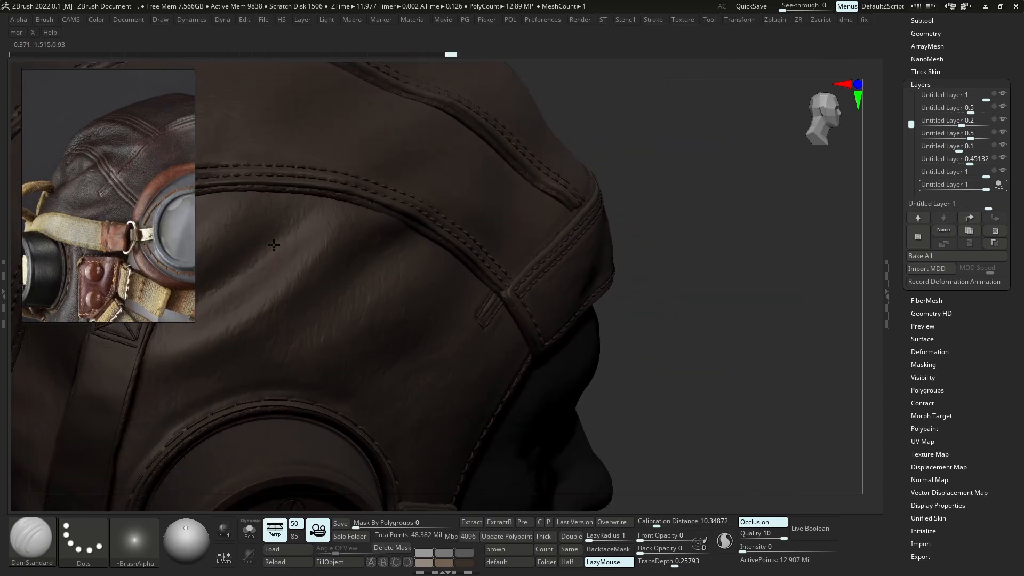
left_click_drag(273, 245, 299, 238)
Preview the surface noise on the leather, switch it off and leave Solo mode to inspect the whole helmet
left_click(923, 343)
left_click(916, 145)
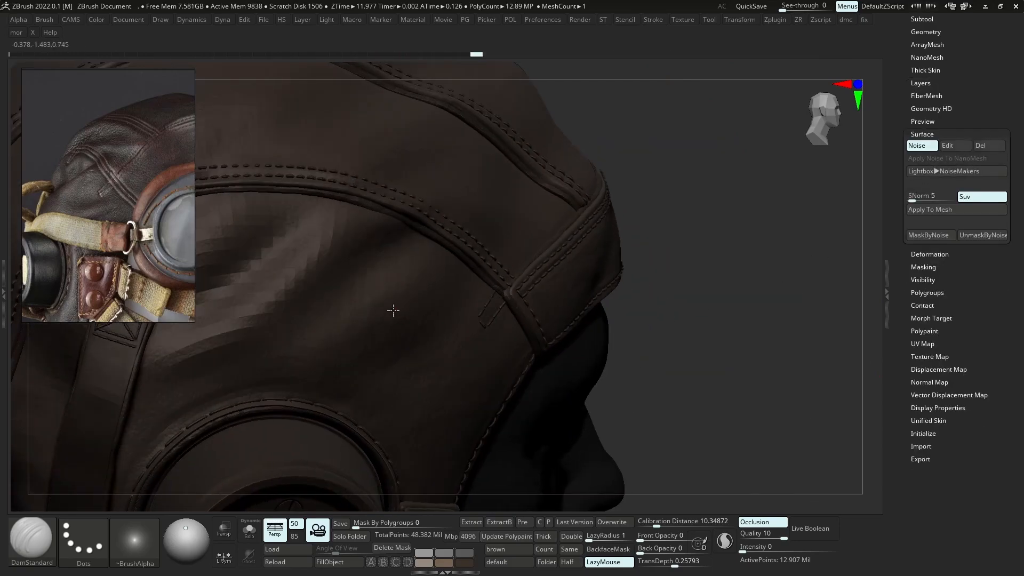
right_click_drag(389, 309, 470, 416)
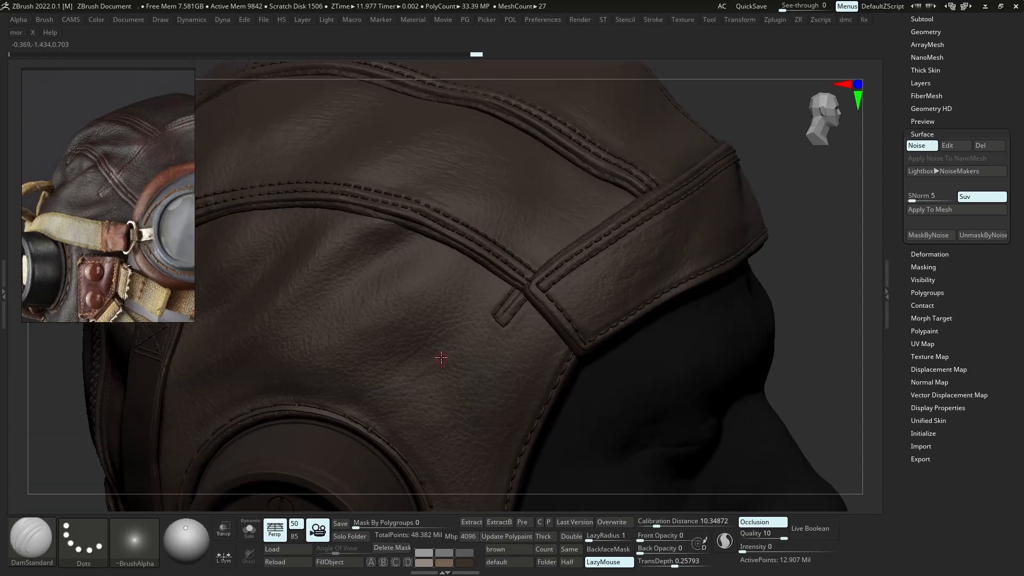
left_click(919, 146)
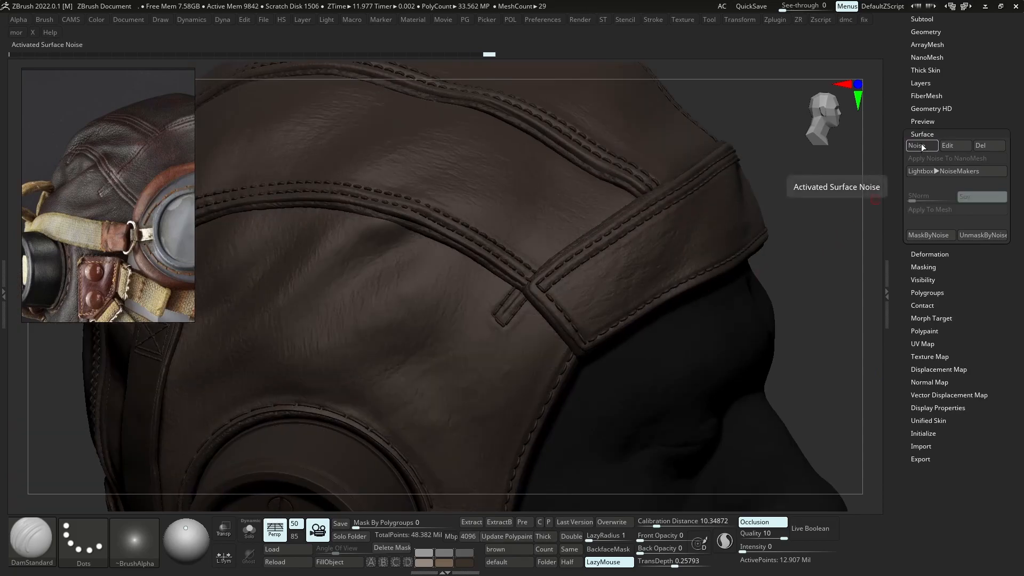
left_click(914, 146)
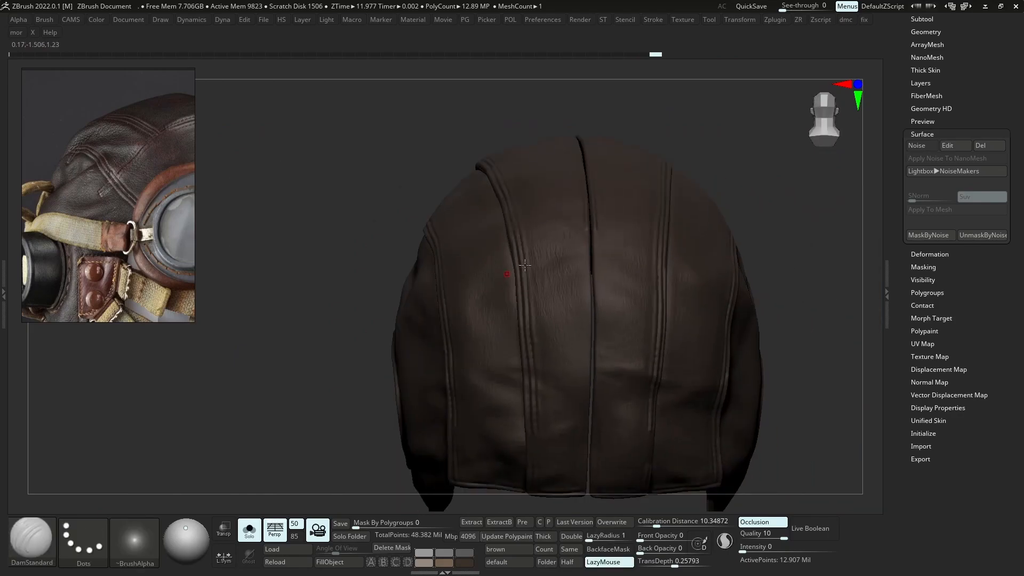
key("ctrl")
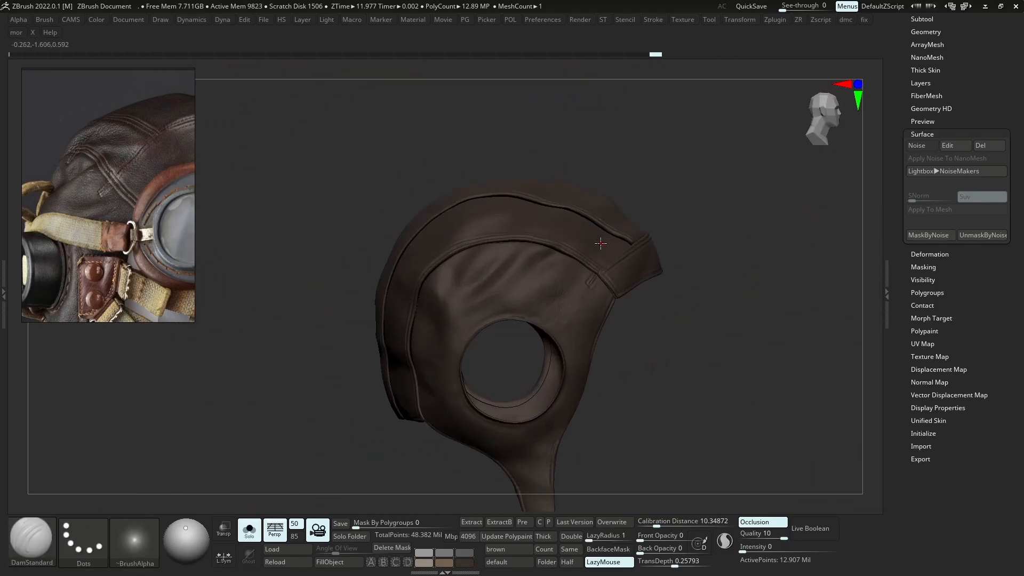
key("alt+s")
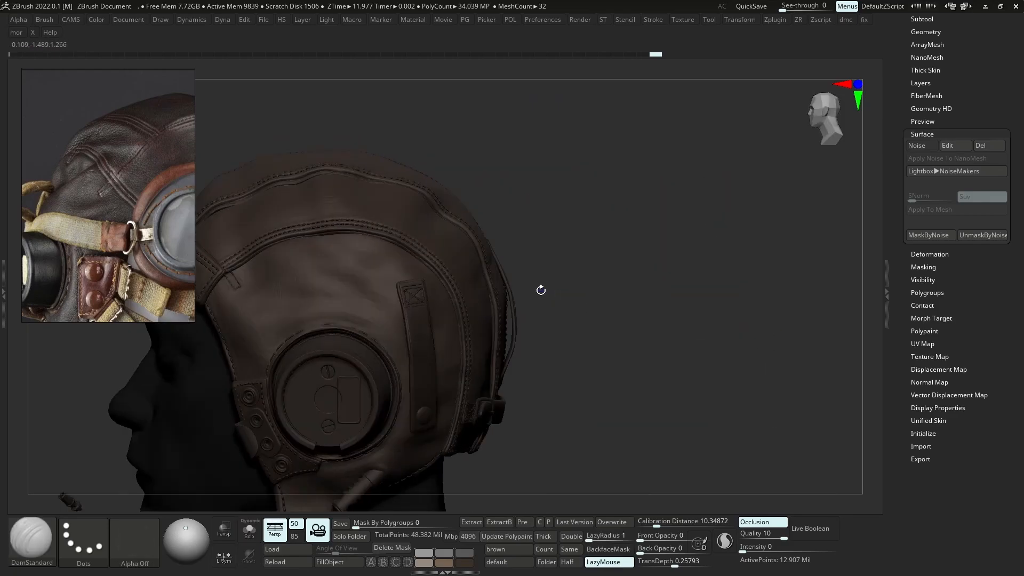
Isolate the leather shell, carve creases between the ear opening and the front edge, and undo the last stray stroke
key("alt+s")
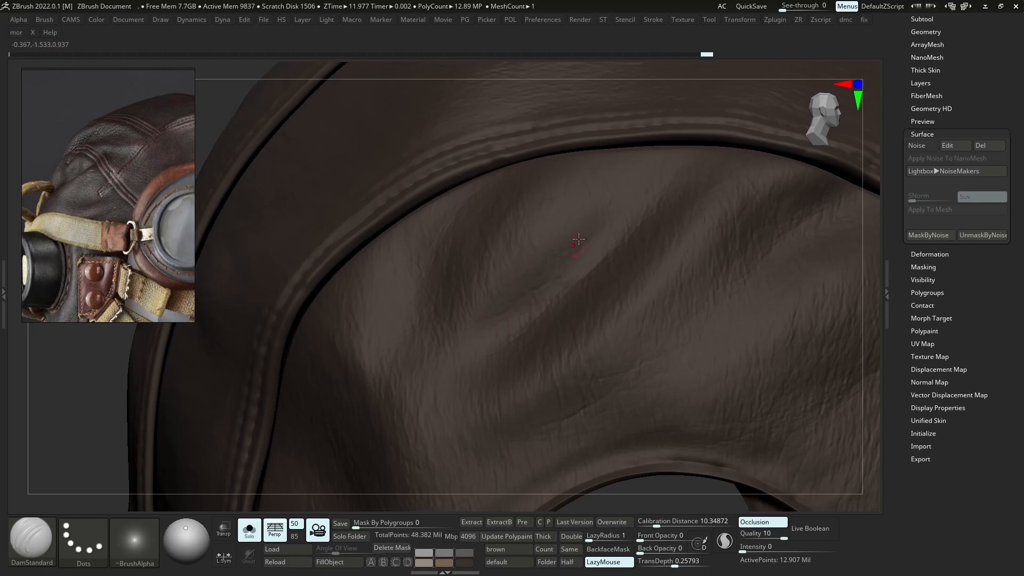
key("ctrl")
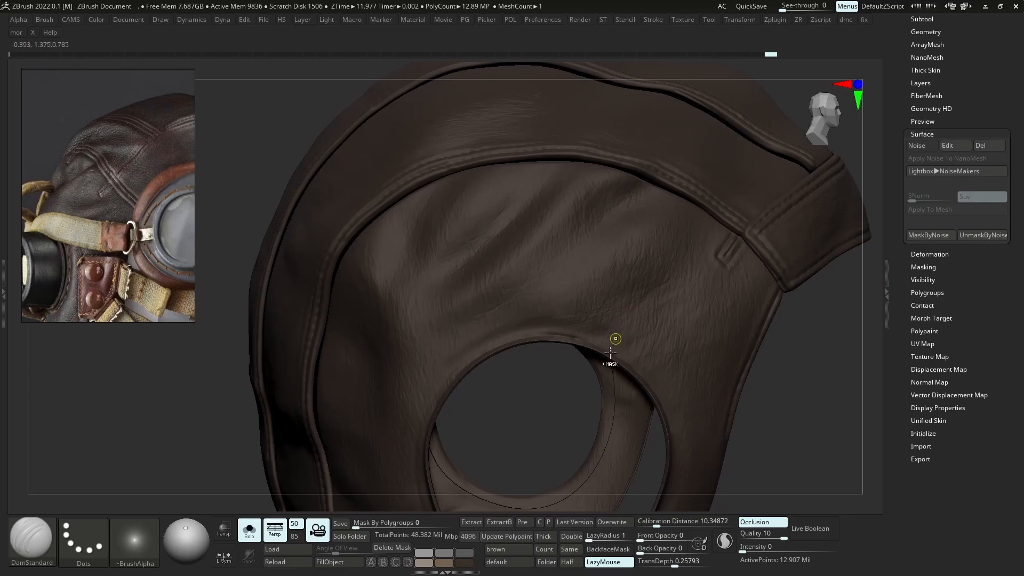
mouse_move(563, 234)
right_mouse_down("ctrl")
mouse_move(578, 323)
mouse_move(590, 279)
mouse_move(593, 311)
mouse_move(531, 366)
mouse_move(536, 388)
mouse_move(541, 372)
right_mouse_up("ctrl")
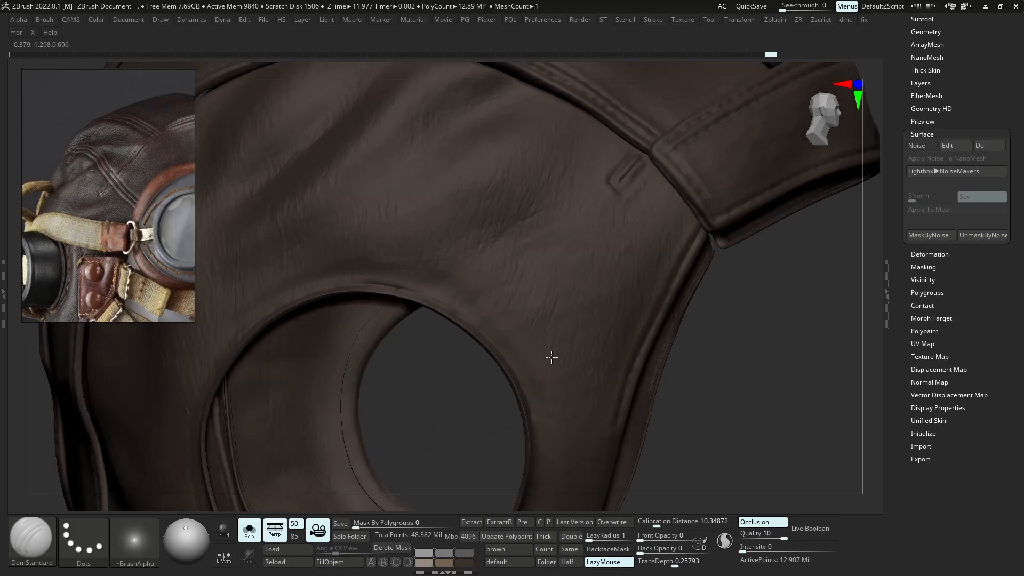
right_click_drag(577, 296, 490, 380, "ctrl")
mouse_move(522, 379)
left_mouse_down()
mouse_move(510, 368)
mouse_move(563, 346)
mouse_move(634, 338)
left_mouse_up()
right_click_drag(624, 391, 526, 356)
mouse_move(555, 343)
left_mouse_down()
mouse_move(569, 330)
mouse_move(555, 337)
left_mouse_up()
key("ctrl+z")
Carve fine horizontal creases where the leather narrows into the cheek strap below the ear opening
right_click_drag(565, 368, 560, 277, "ctrl")
mouse_move(629, 288)
right_mouse_down()
mouse_move(569, 313)
mouse_move(648, 414)
right_mouse_up()
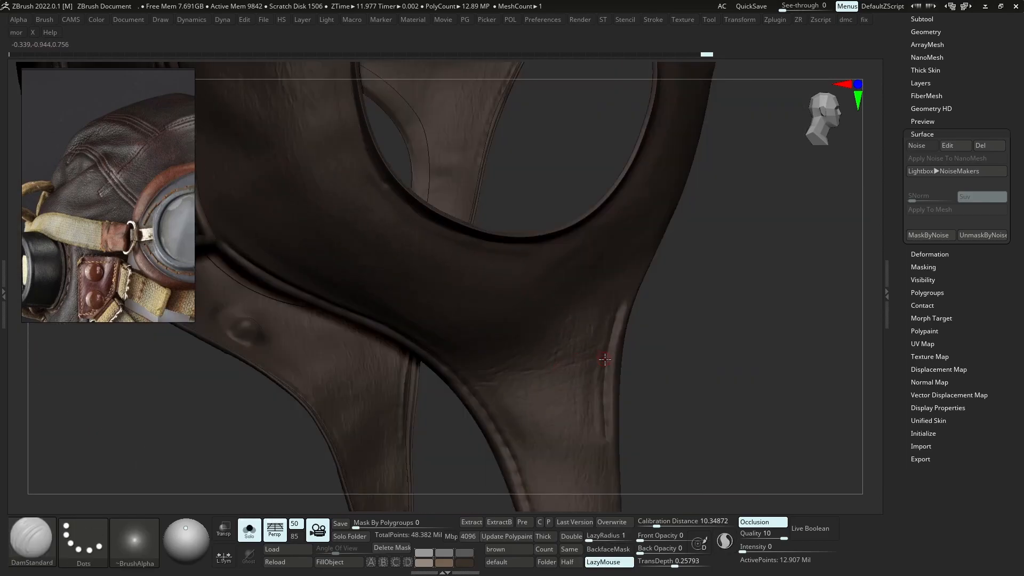
mouse_move(583, 399)
left_mouse_down()
mouse_move(580, 387)
mouse_move(517, 395)
left_mouse_up()
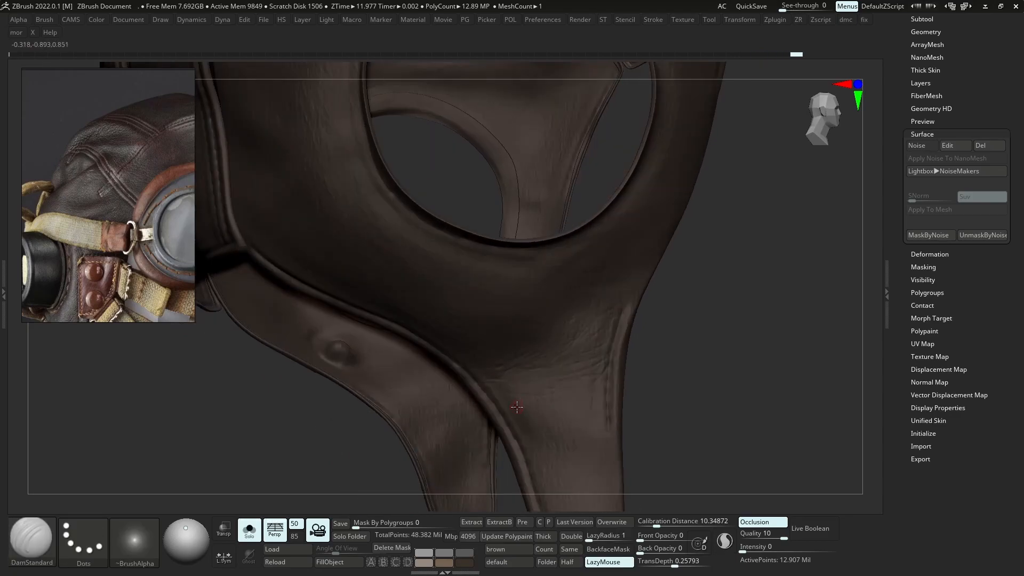
mouse_move(518, 429)
left_mouse_down()
mouse_move(497, 389)
mouse_move(537, 379)
left_mouse_up()
right_click_drag(631, 343, 663, 350, "ctrl")
key("shift+s")
key("shift+s")
Build up more overlapping creases toward the stitched edge at the top of the cheek strap
right_click_drag(569, 354, 569, 349, "ctrl")
right_click_drag(568, 349, 582, 352)
left_click_drag(529, 355, 610, 341)
key("ctrl+z")
key("ctrl+shift+z")
left_click_drag(534, 354, 585, 347)
mouse_move(614, 379)
right_mouse_down("ctrl")
mouse_move(667, 265)
mouse_move(672, 374)
mouse_move(633, 470)
right_mouse_up("ctrl")
left_click_drag(603, 390, 643, 373)
Place a canvas snapshot of the complete helmet's opposite side as a comparison view
right_click_drag(611, 387, 589, 277, "ctrl")
right_click_drag(589, 299, 656, 345)
right_click_drag(510, 363, 507, 461, "ctrl")
right_click_drag(427, 368, 504, 319)
right_click_drag(453, 347, 428, 386, "ctrl")
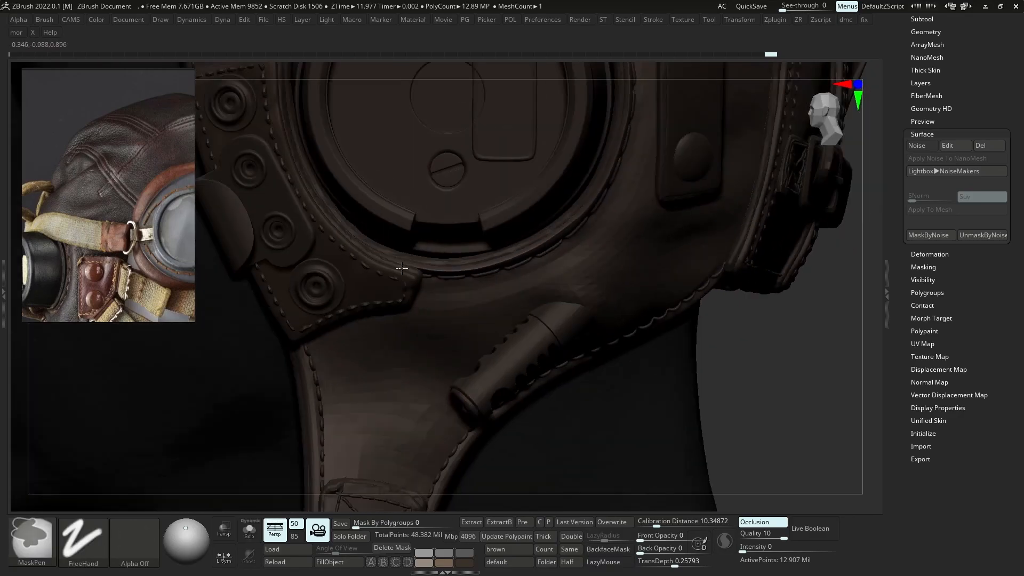
right_click_drag(411, 284, 418, 200, "ctrl")
right_click_drag(477, 381, 463, 344, "alt")
key("shift+s")
Carve creases across the opposite cheek strap's upper end, starting from its front edge
right_click_drag(454, 298, 431, 338, "ctrl")
mouse_move(482, 356)
left_mouse_down()
mouse_move(410, 332)
mouse_move(466, 344)
mouse_move(404, 349)
left_mouse_up()
right_click_drag(395, 346, 410, 349)
mouse_move(409, 349)
left_mouse_down()
mouse_move(366, 330)
mouse_move(390, 319)
mouse_move(397, 329)
left_mouse_up()
right_click_drag(439, 325, 400, 312)
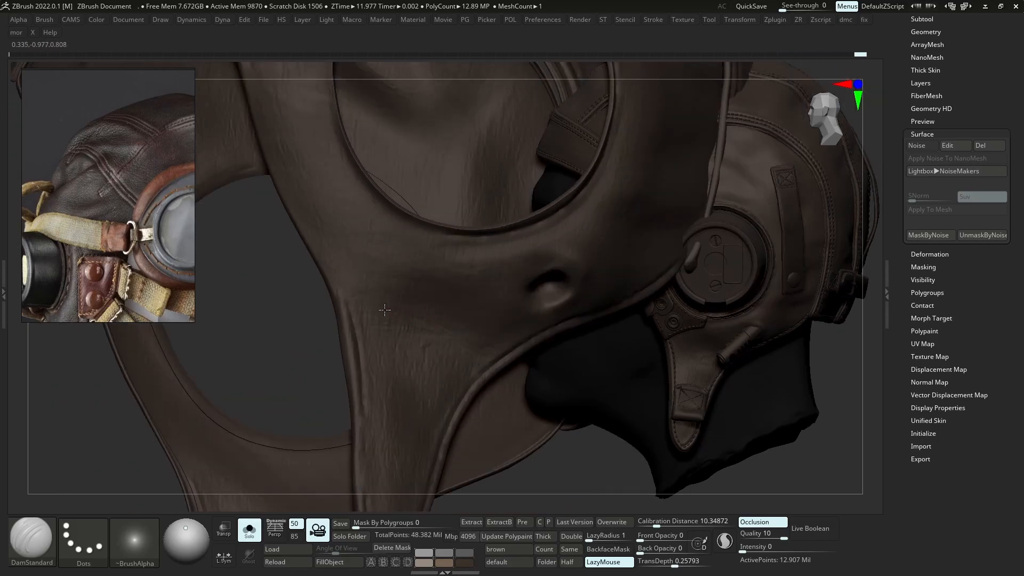
left_click_drag(384, 311, 441, 324)
right_click_drag(441, 324, 421, 308)
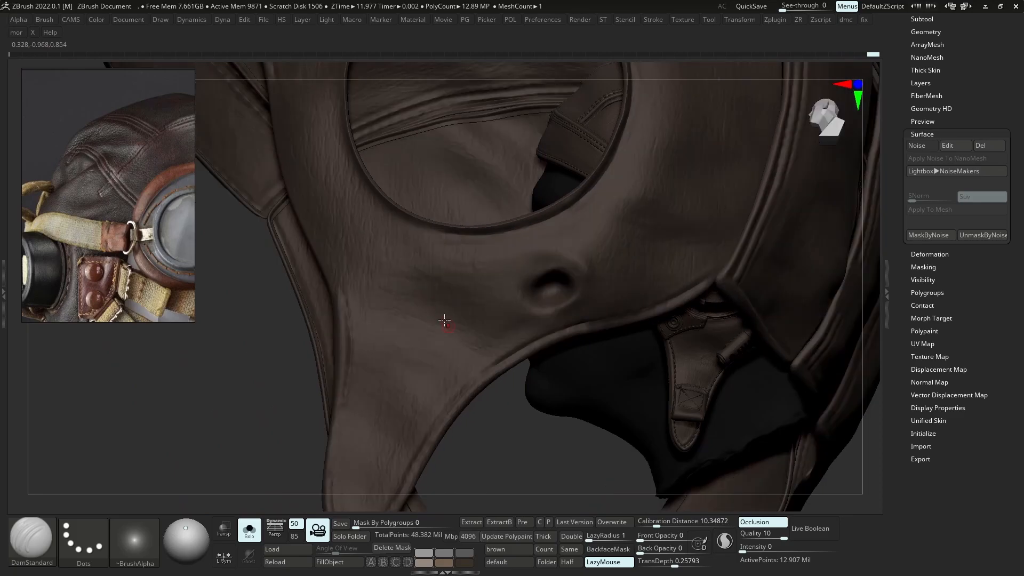
Extend the opposite strap's creases between its front and rear edges and check them against the complete helmet
mouse_move(493, 330)
left_mouse_down()
mouse_move(486, 336)
mouse_move(478, 325)
left_mouse_up()
right_click_drag(489, 352, 457, 347)
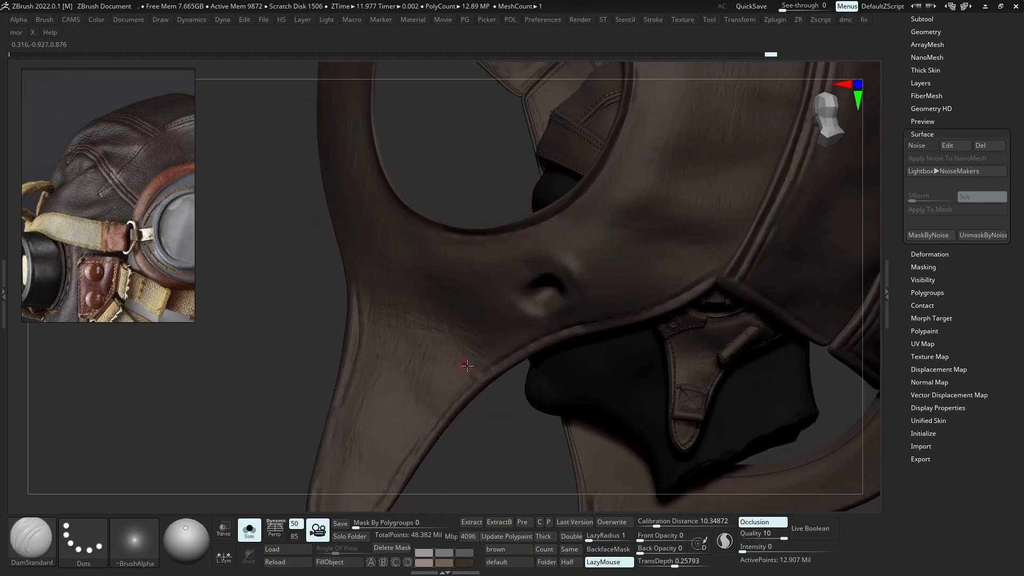
left_click_drag(455, 360, 394, 327)
right_click_drag(429, 366, 394, 344)
left_click_drag(355, 288, 358, 280)
right_click_drag(441, 337, 467, 327, "ctrl")
key("alt+s")
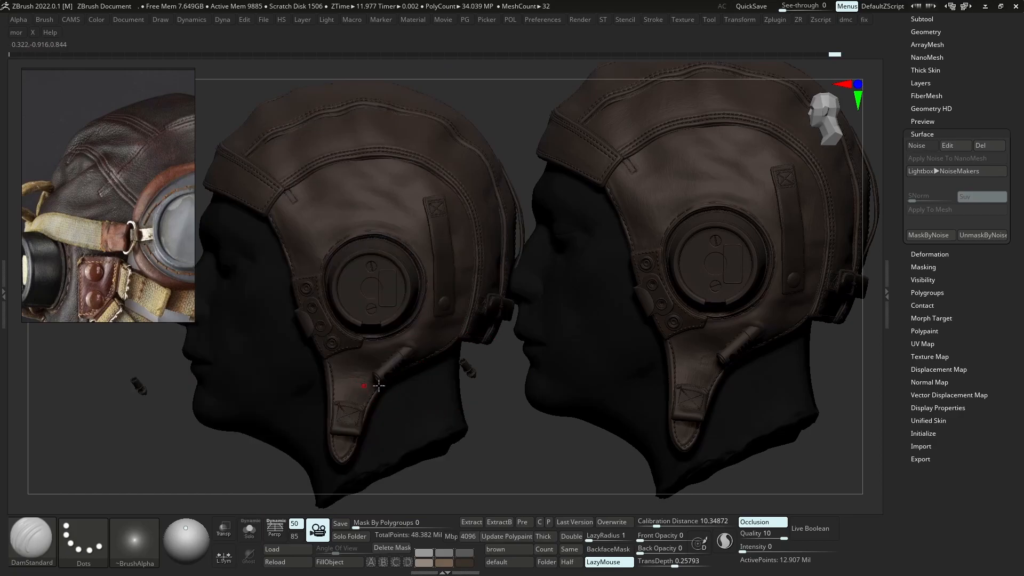
key("alt+s")
Add short creases in the middle of the opposite strap's upper area and check the brush's alpha choices
right_click_drag(398, 410, 342, 372, "ctrl")
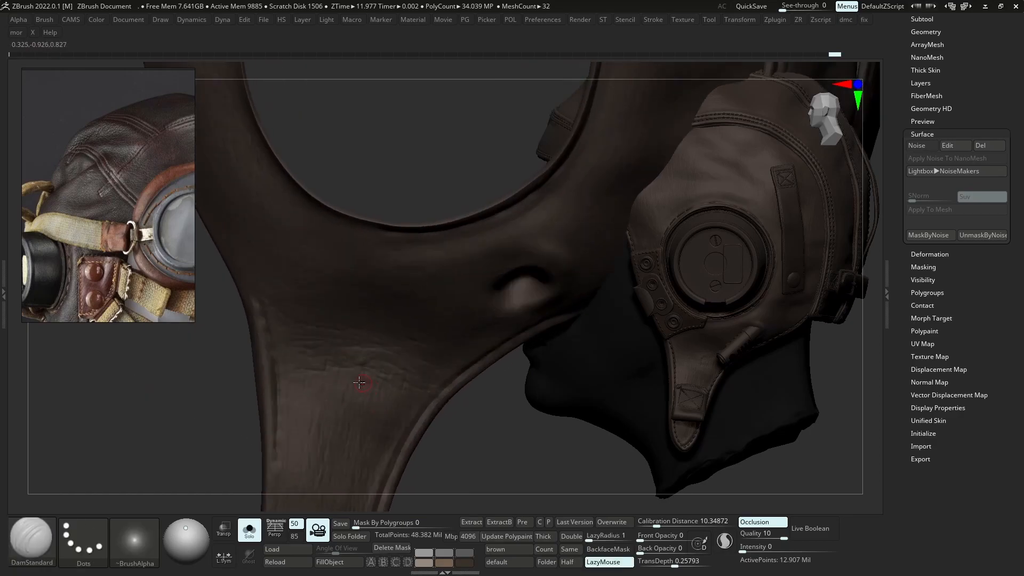
mouse_move(370, 382)
left_mouse_down()
mouse_move(336, 375)
mouse_move(392, 384)
left_mouse_up()
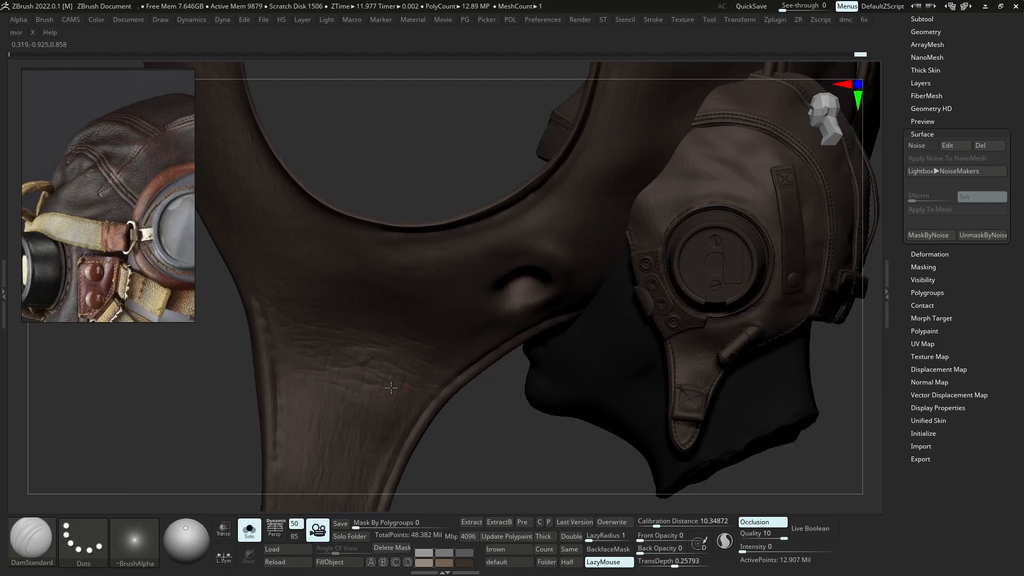
right_click_drag(376, 401, 487, 358)
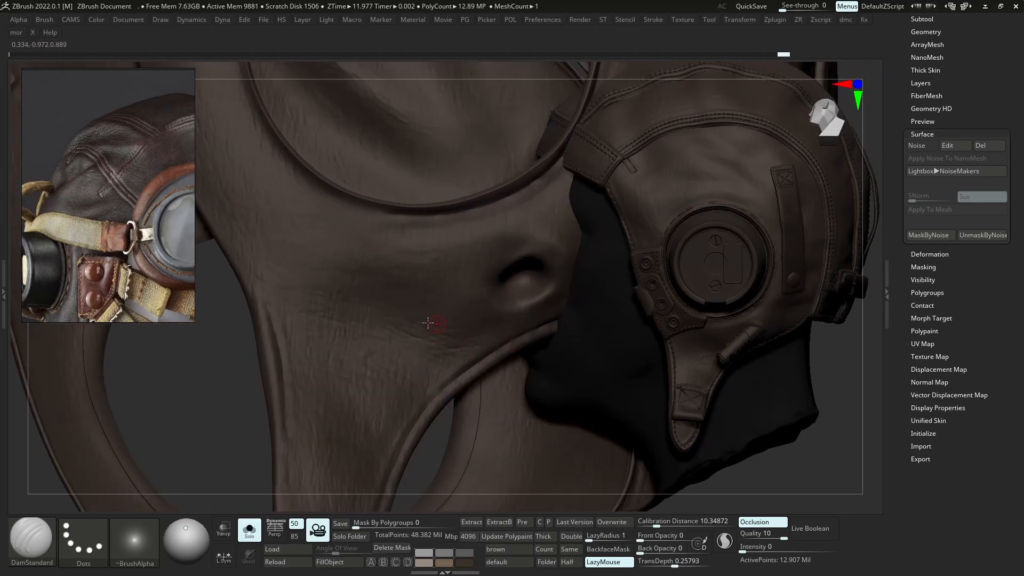
right_click_drag(469, 327, 448, 322)
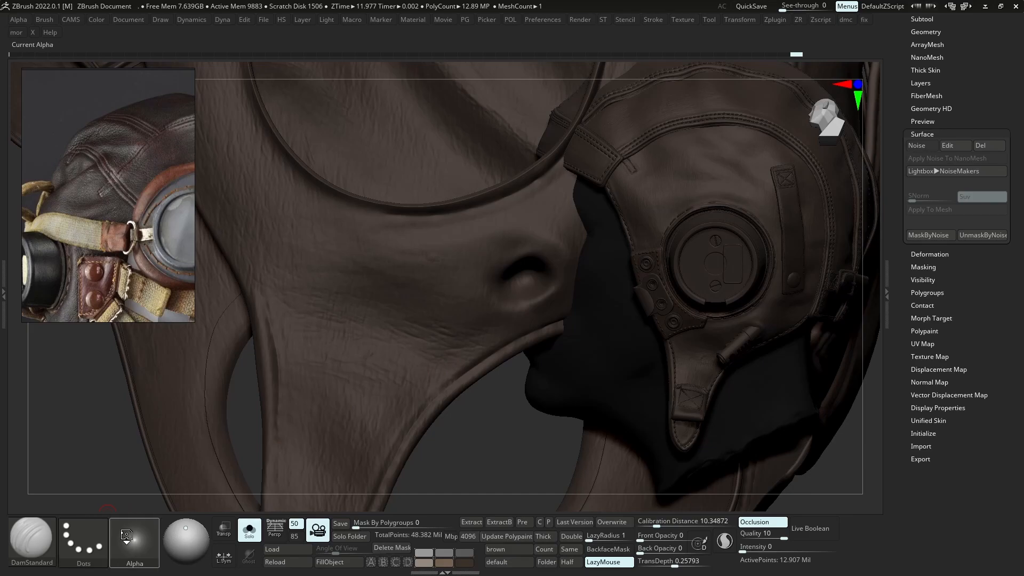
left_click(134, 540)
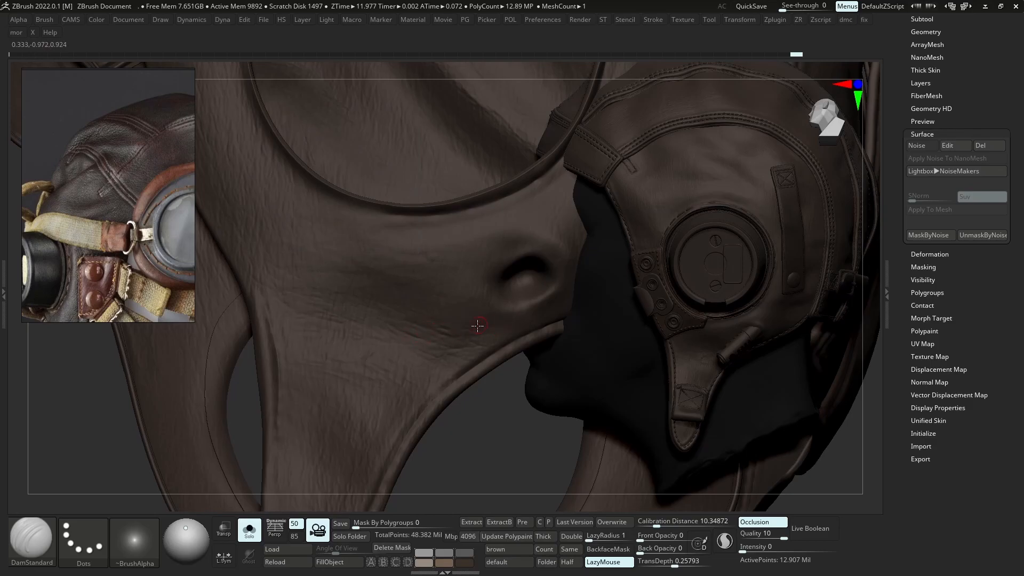
mouse_move(497, 332)
right_mouse_down()
mouse_move(469, 338)
mouse_move(423, 319)
right_mouse_up()
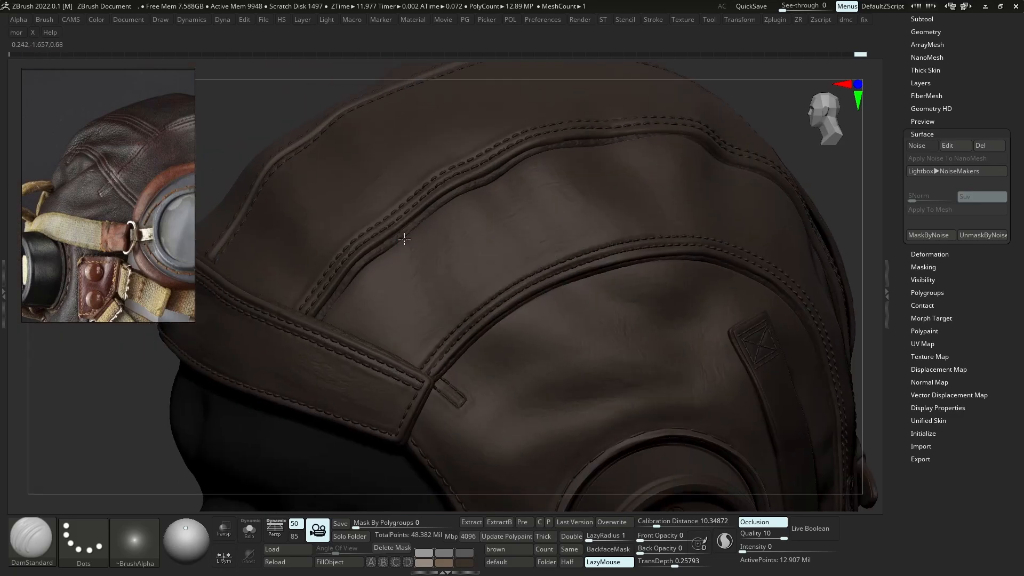
Examine the leather creases and grain over the crown's side panels and around the vertical back strap
right_click_drag(492, 226, 459, 271)
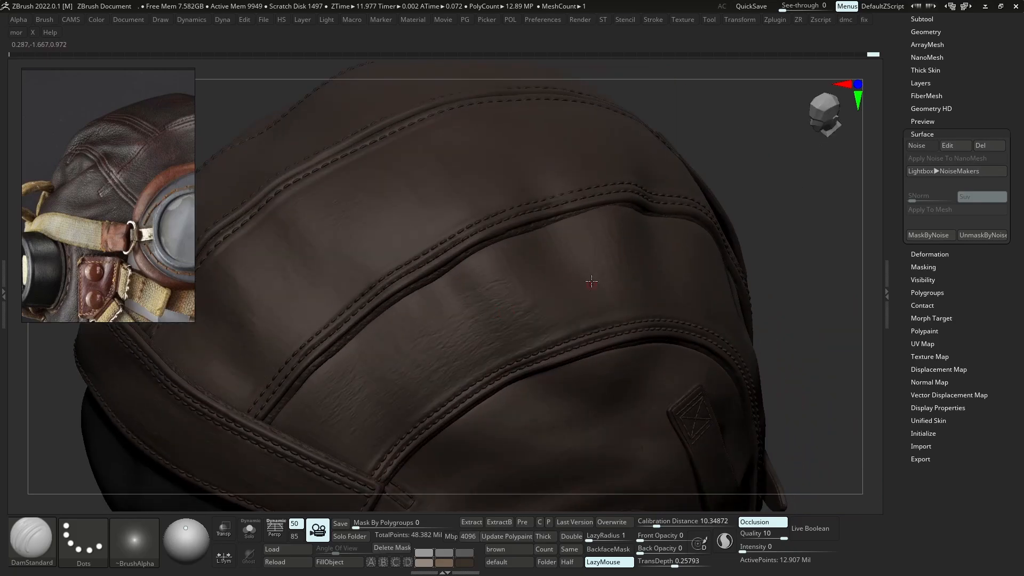
right_click_drag(591, 283, 578, 271)
right_click_drag(653, 307, 680, 240)
right_click_drag(729, 310, 741, 258)
right_click_drag(745, 327, 721, 360)
mouse_move(745, 396)
right_mouse_down()
mouse_move(597, 364)
mouse_move(674, 313)
mouse_move(589, 387)
right_mouse_up()
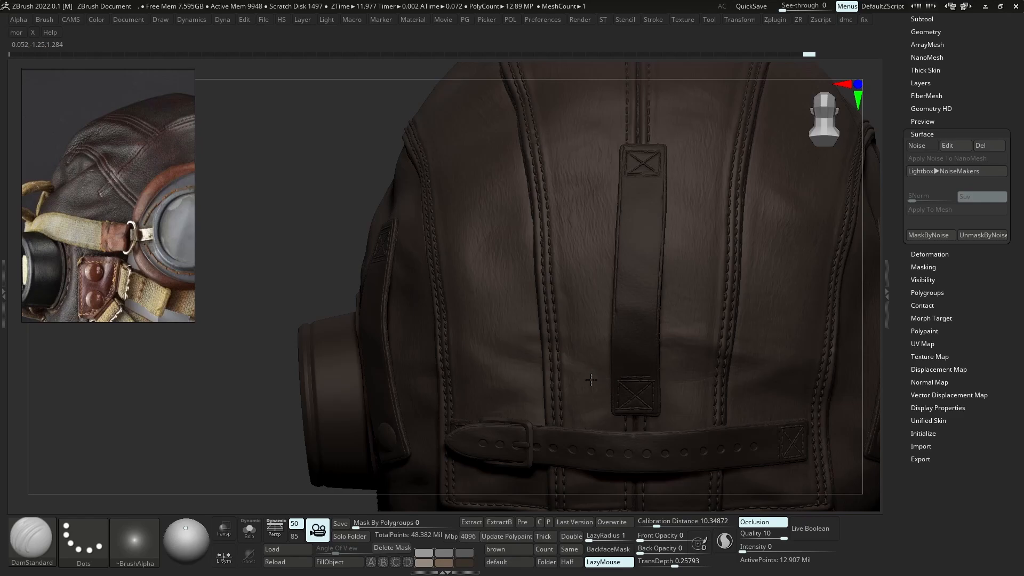
mouse_move(613, 374)
right_mouse_down("ctrl")
mouse_move(673, 315)
mouse_move(560, 379)
right_mouse_up("ctrl")
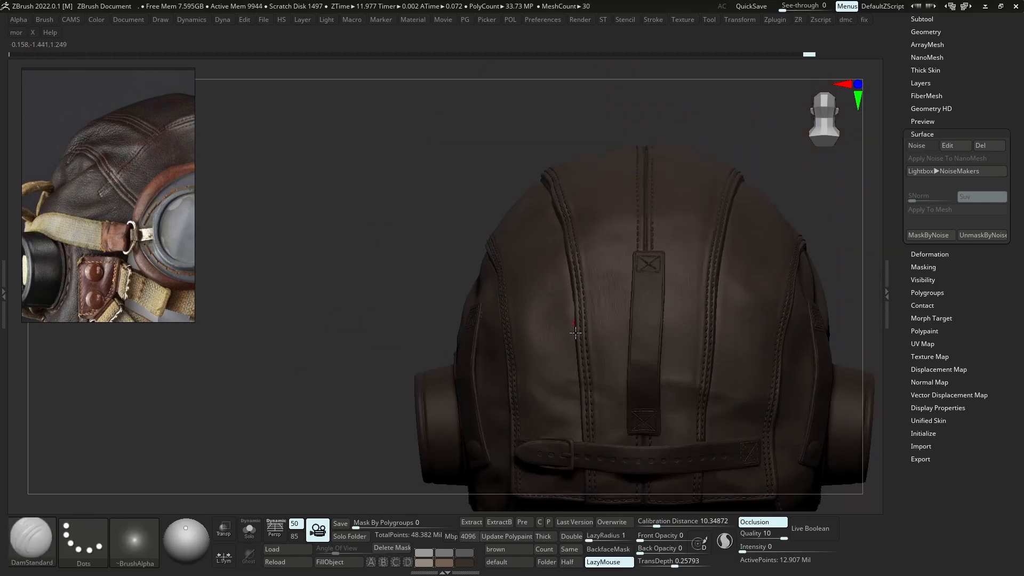
mouse_move(610, 338)
right_mouse_down("ctrl")
mouse_move(580, 342)
mouse_move(610, 325)
right_mouse_up("ctrl")
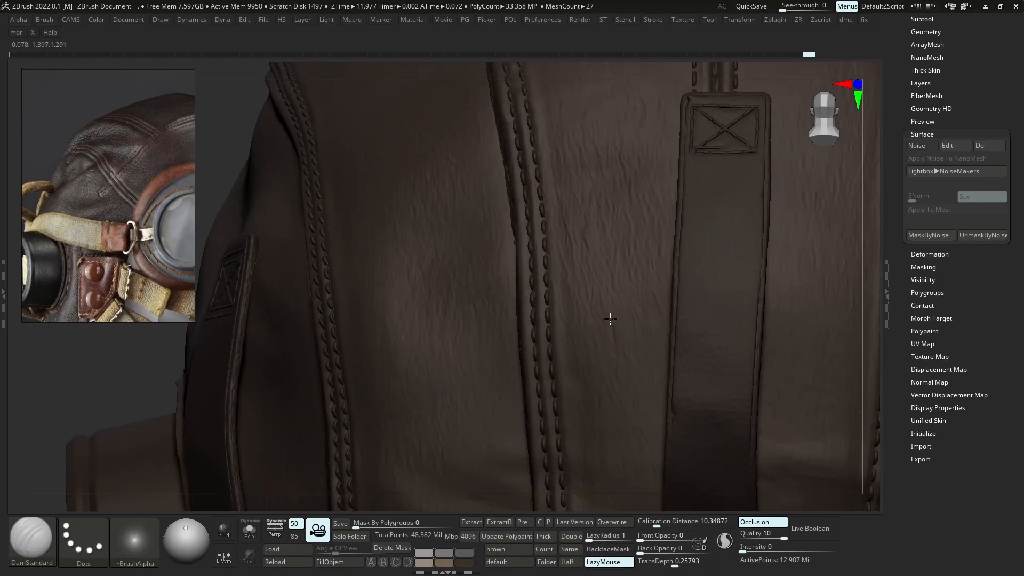
right_click_drag(601, 313, 604, 187, "ctrl")
right_click_drag(573, 304, 610, 357)
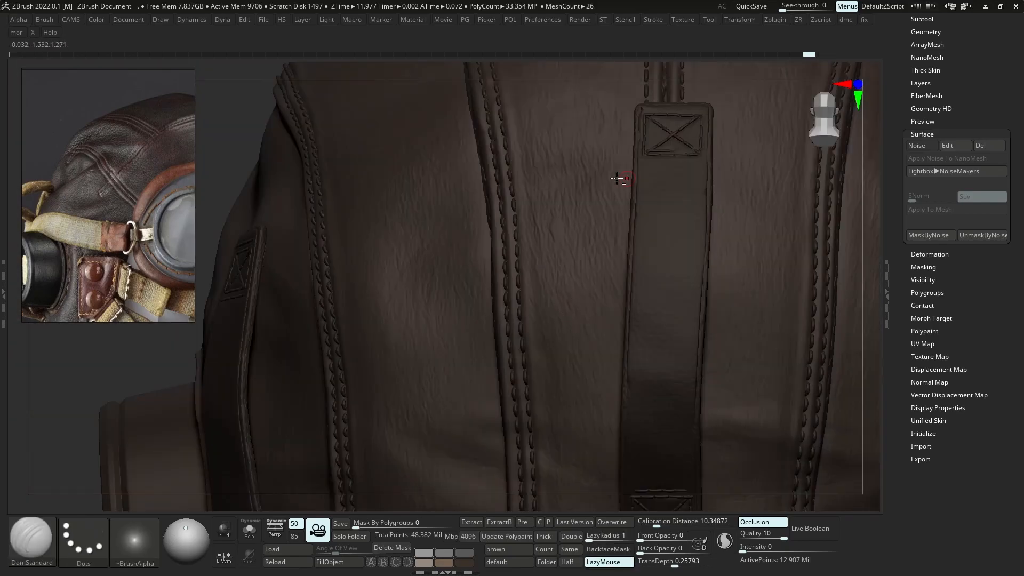
right_click_drag(616, 178, 571, 162)
right_click_drag(629, 266, 638, 335, "shift")
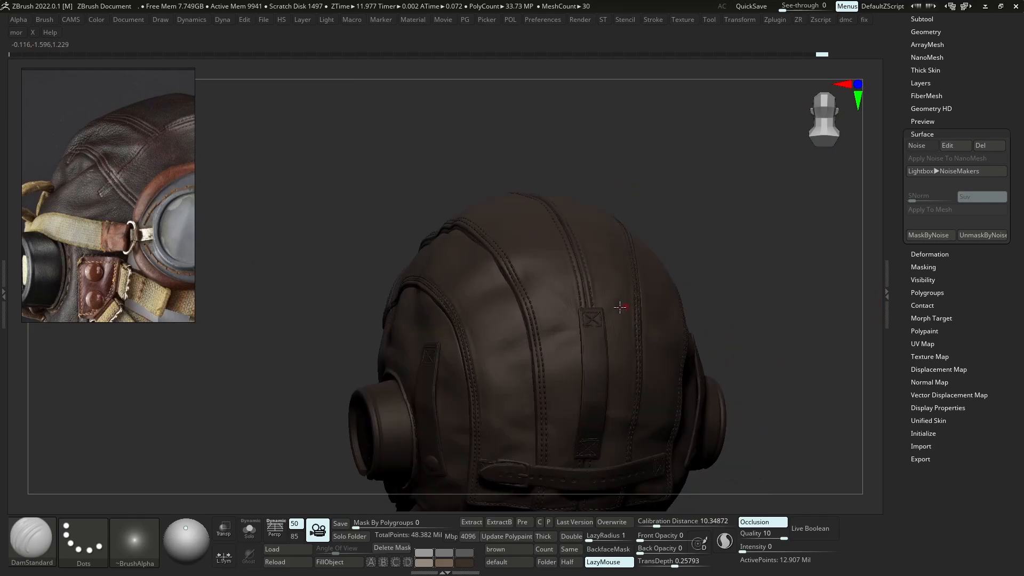
Examine the folds and fine creases between the curved seams on the rear side of the crown
right_click_drag(503, 337, 537, 416, "ctrl")
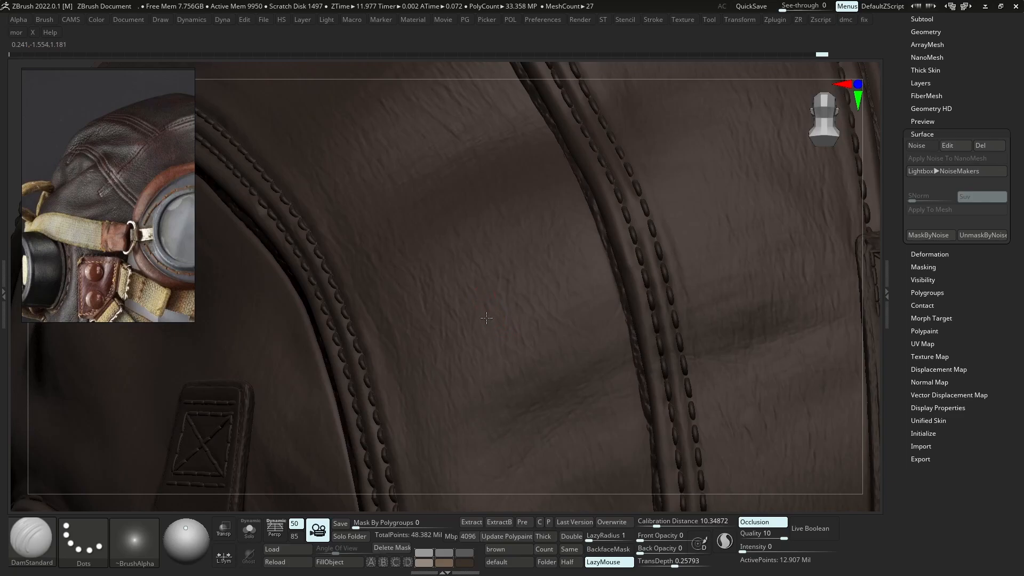
right_click_drag(496, 256, 512, 199, "ctrl")
right_click_drag(588, 359, 552, 324, "ctrl")
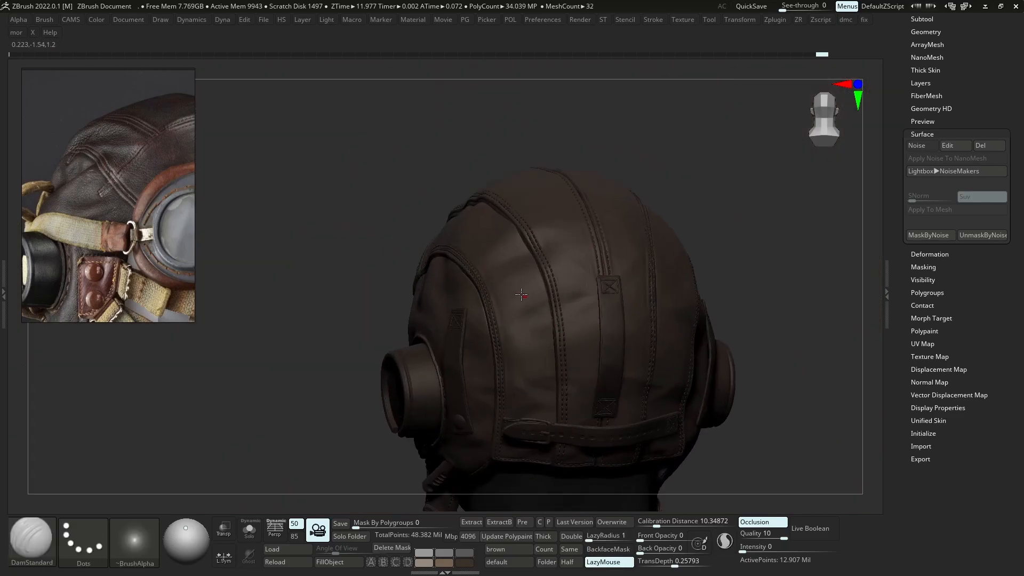
right_click_drag(503, 250, 515, 324, "ctrl")
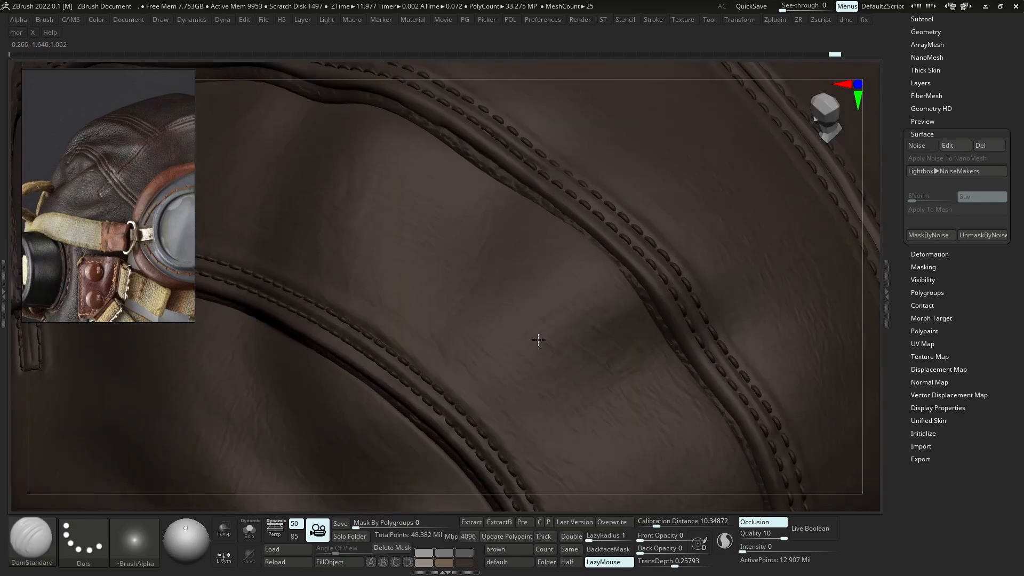
mouse_move(579, 320)
right_mouse_down("ctrl")
mouse_move(633, 248)
mouse_move(590, 313)
mouse_move(608, 355)
mouse_move(573, 319)
right_mouse_up("ctrl")
right_click_drag(573, 372, 483, 271)
mouse_move(483, 272)
right_mouse_down("ctrl")
mouse_move(501, 336)
mouse_move(529, 346)
mouse_move(558, 407)
mouse_move(571, 397)
mouse_move(573, 331)
right_mouse_up("ctrl")
right_click_drag(573, 331, 592, 256)
Show the complete model with goggles and mask using visibility set V1 and apply the brown preset
left_click(922, 20)
left_click(911, 43)
left_click(681, 340, "alt")
mouse_move(615, 335)
right_mouse_down()
mouse_move(681, 340)
mouse_move(571, 341)
right_mouse_up()
left_click(498, 549)
Select the Helmet_23 leather subtool and turn on its surface noise
mouse_move(630, 256)
right_mouse_down()
mouse_move(539, 219)
mouse_move(518, 251)
right_mouse_up()
left_click(590, 210, "alt")
left_click(590, 211, "alt")
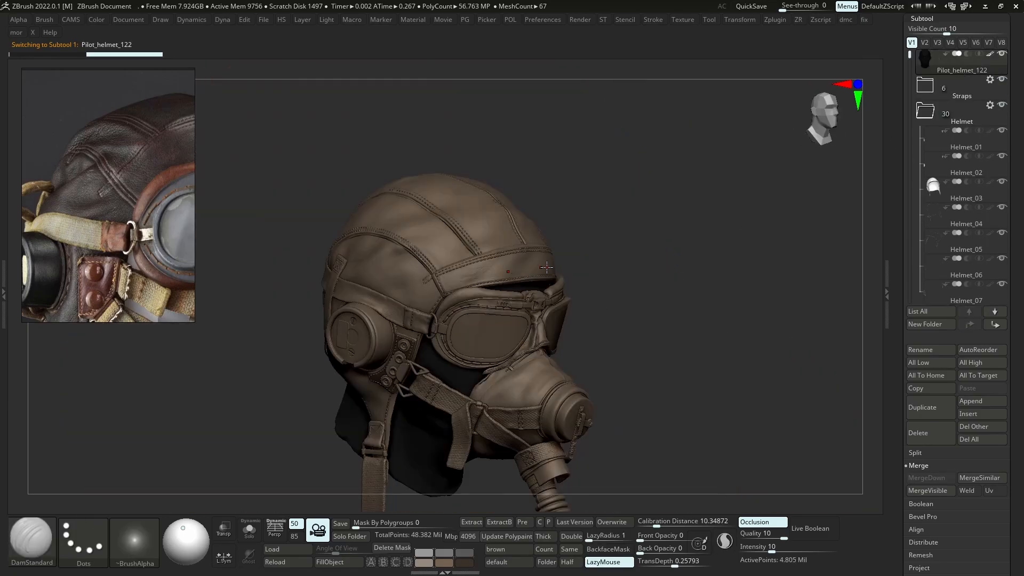
left_click(519, 241, "alt")
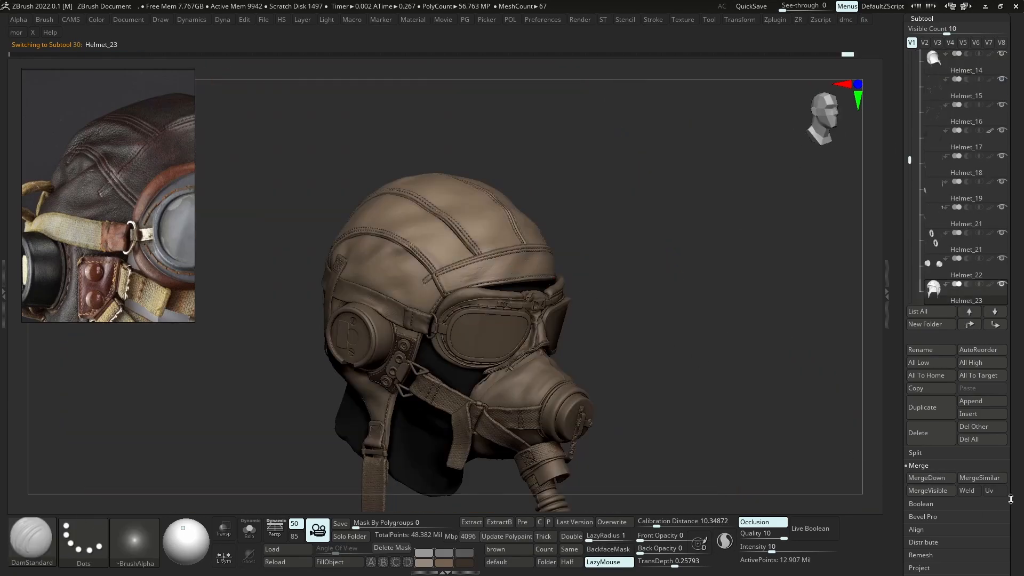
left_click_drag(1010, 503, 1005, 430)
left_click(918, 445)
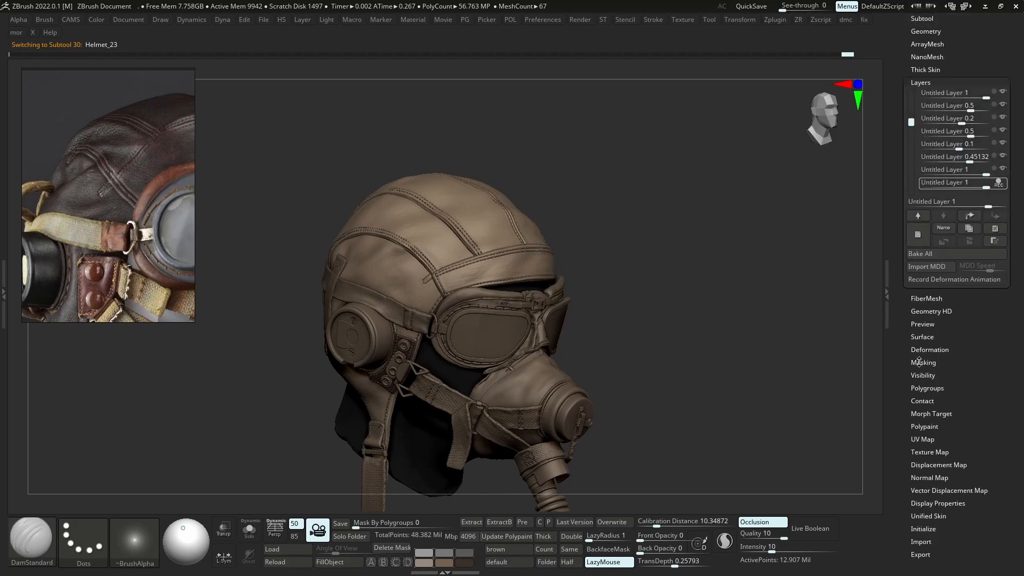
left_click(921, 335)
left_click(922, 145)
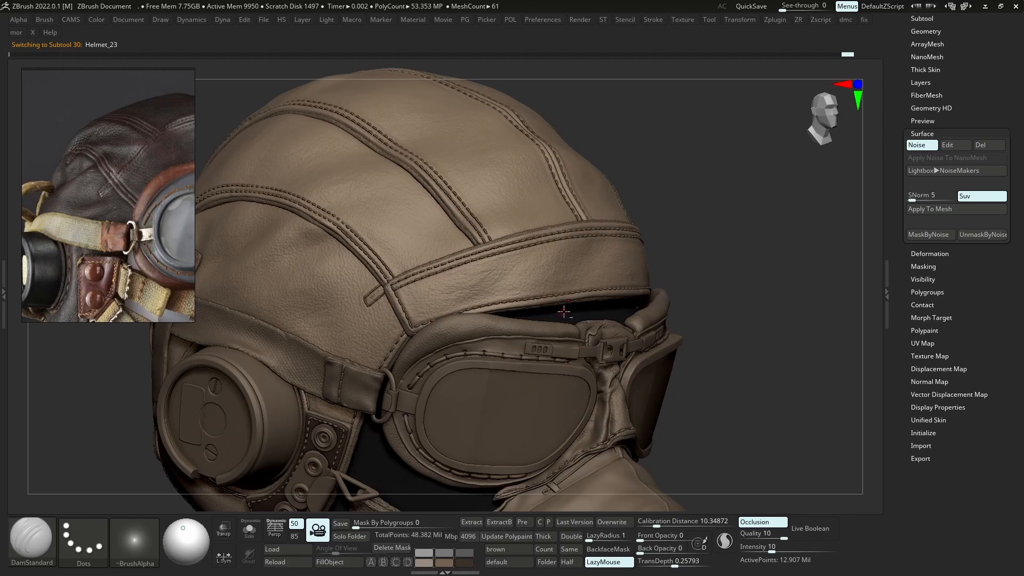
Inspect the forehead band with noise, stop recording on Helmet_23's lowest layer and toggle that layer's visibility for comparison
left_click(532, 261, "alt")
right_click_drag(532, 261, 517, 301)
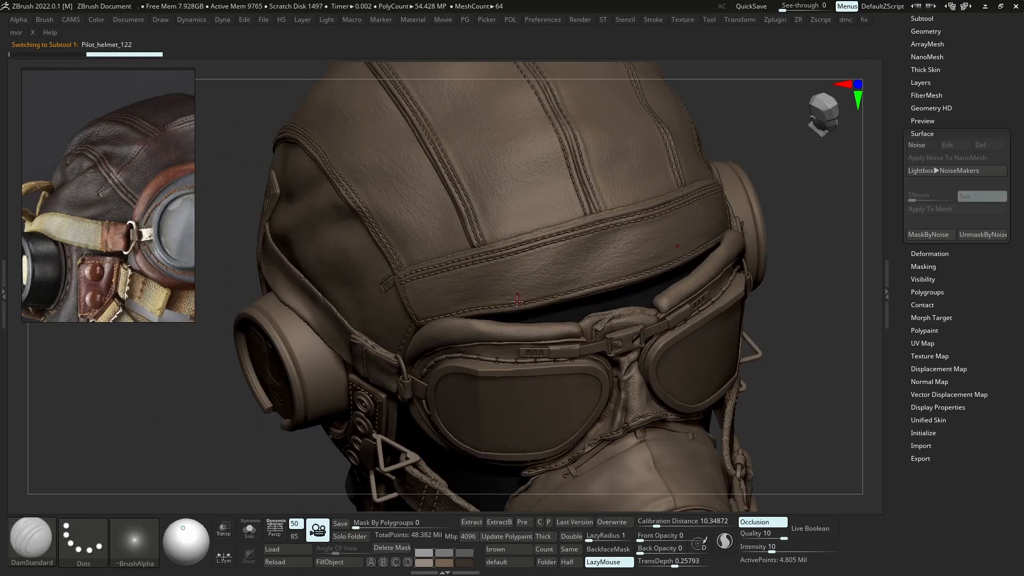
right_click_drag(518, 263, 531, 274)
left_click(534, 278, "alt")
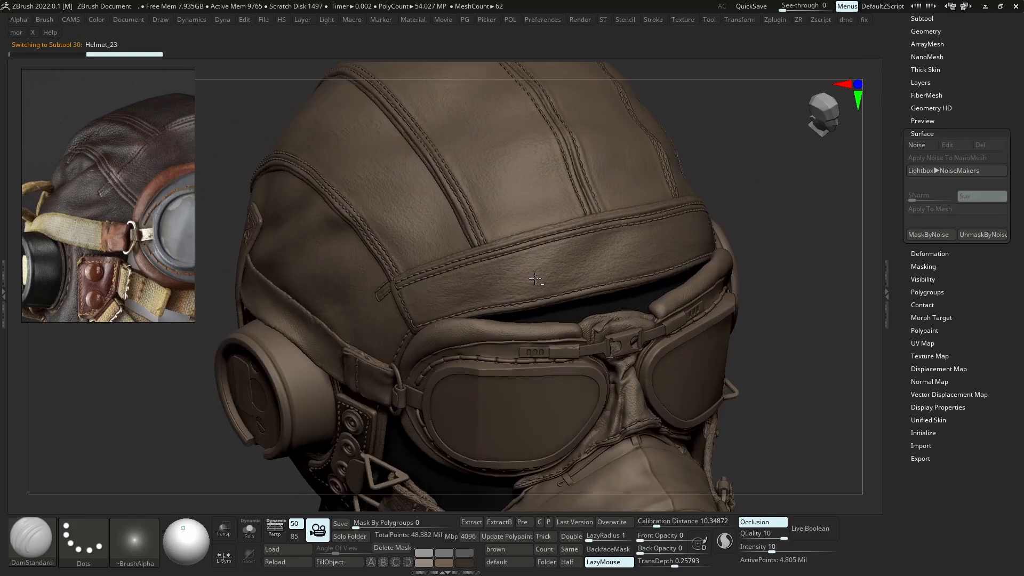
left_click_drag(936, 85, 936, 88)
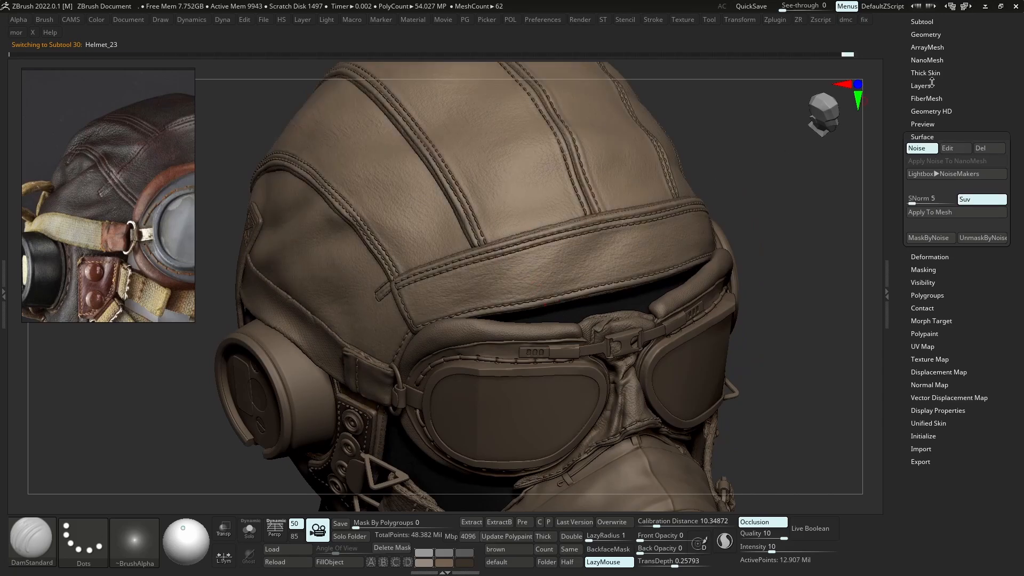
left_click(932, 85)
left_click(993, 186)
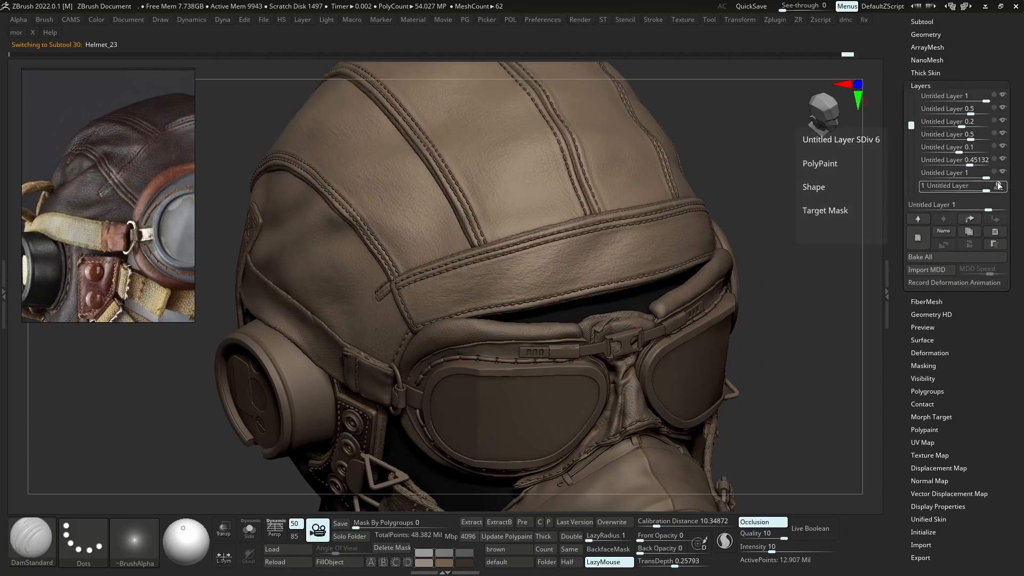
mouse_move(998, 187)
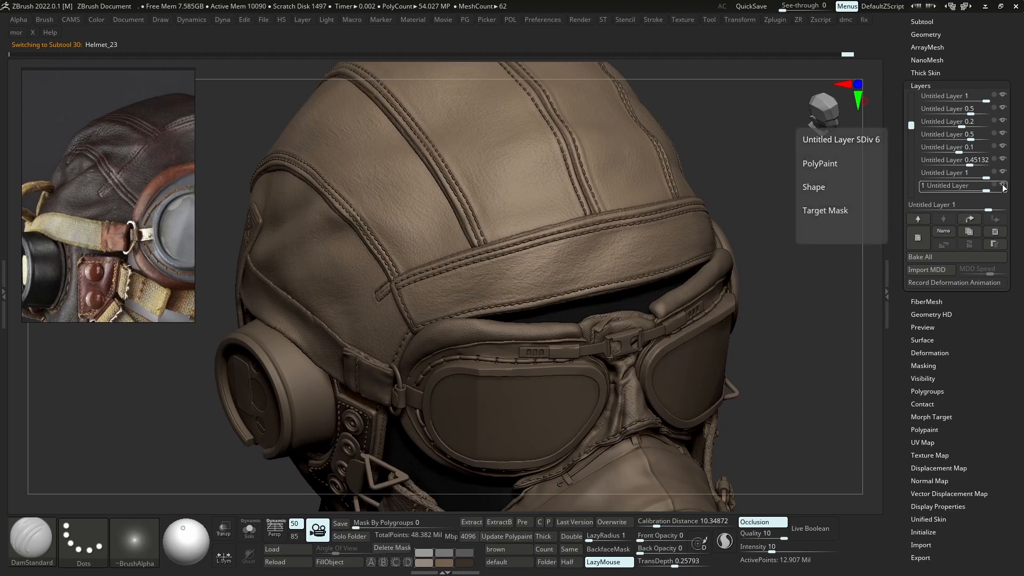
left_click(1003, 186)
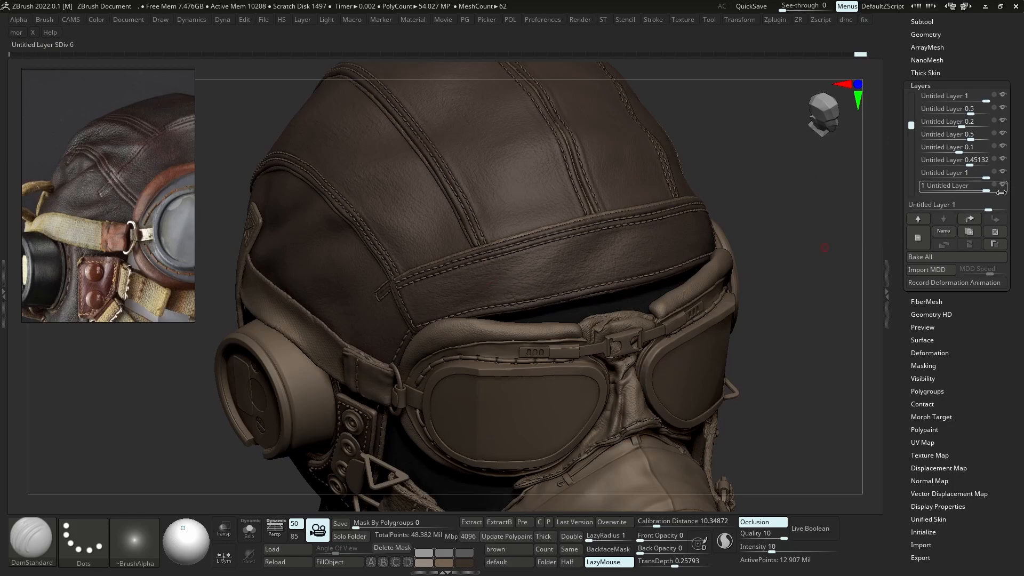
Check the lowest layer's effect on both sides of the helmet and turn off Helmet_23's surface noise
left_click_drag(826, 264, 576, 235)
left_click_drag(816, 363, 826, 220, "alt")
left_click(1001, 186)
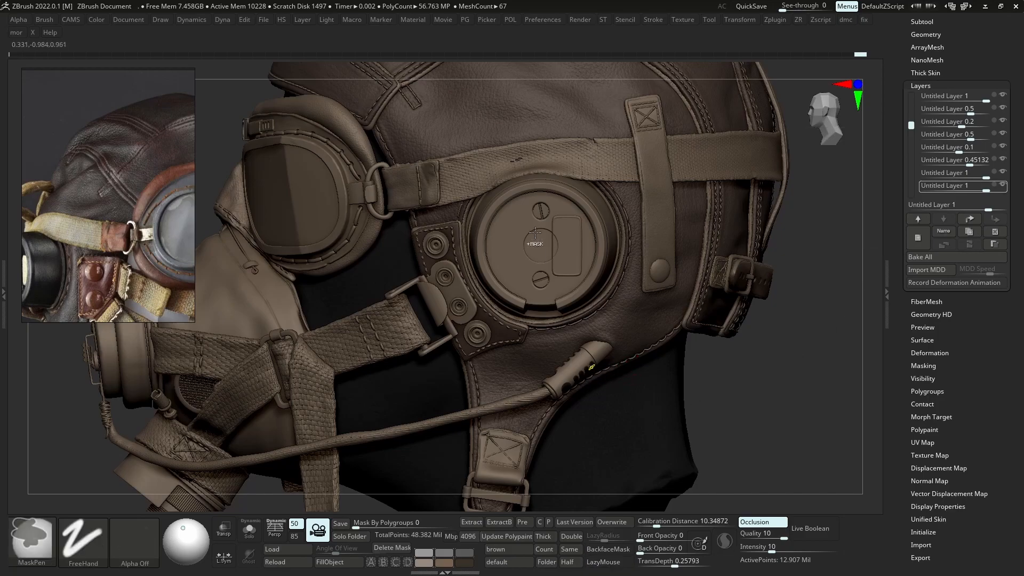
right_click_drag(637, 377, 602, 267, "ctrl")
right_click_drag(405, 320, 628, 324)
mouse_move(471, 352)
right_mouse_down("ctrl")
mouse_move(488, 386)
mouse_move(579, 443)
mouse_move(568, 412)
right_mouse_up("ctrl")
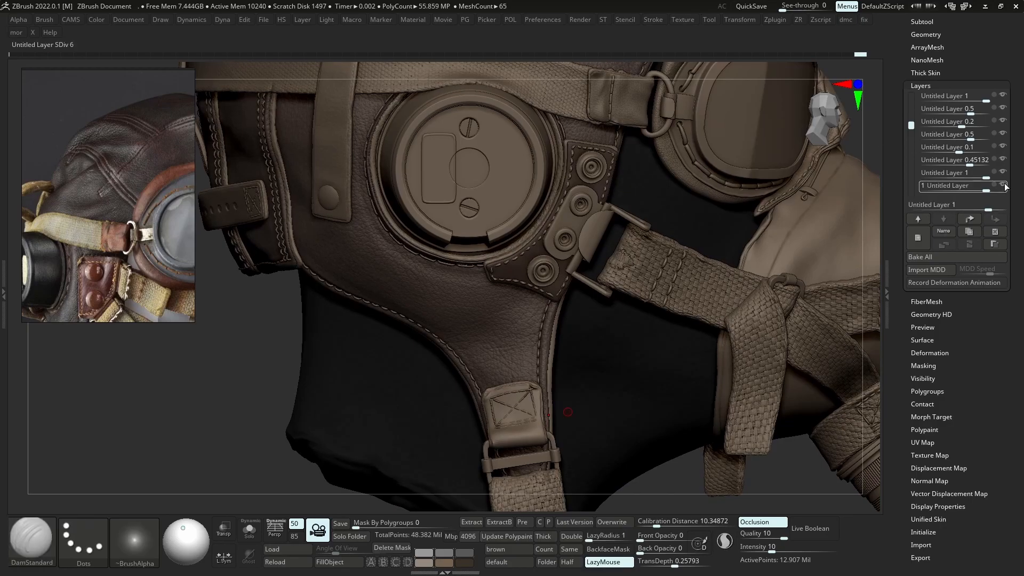
right_click_drag(557, 305, 574, 240)
left_click(921, 22)
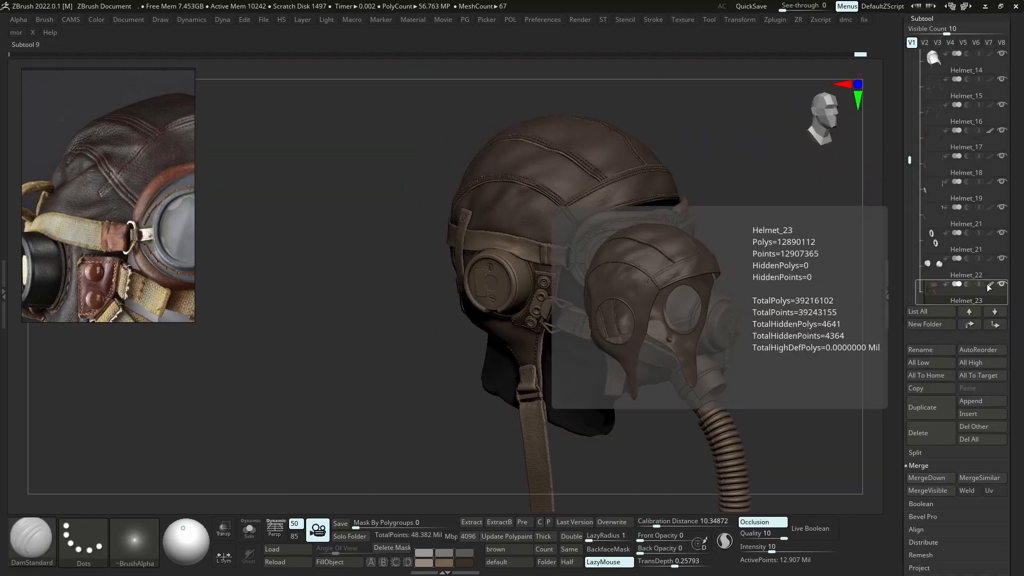
left_click(990, 284)
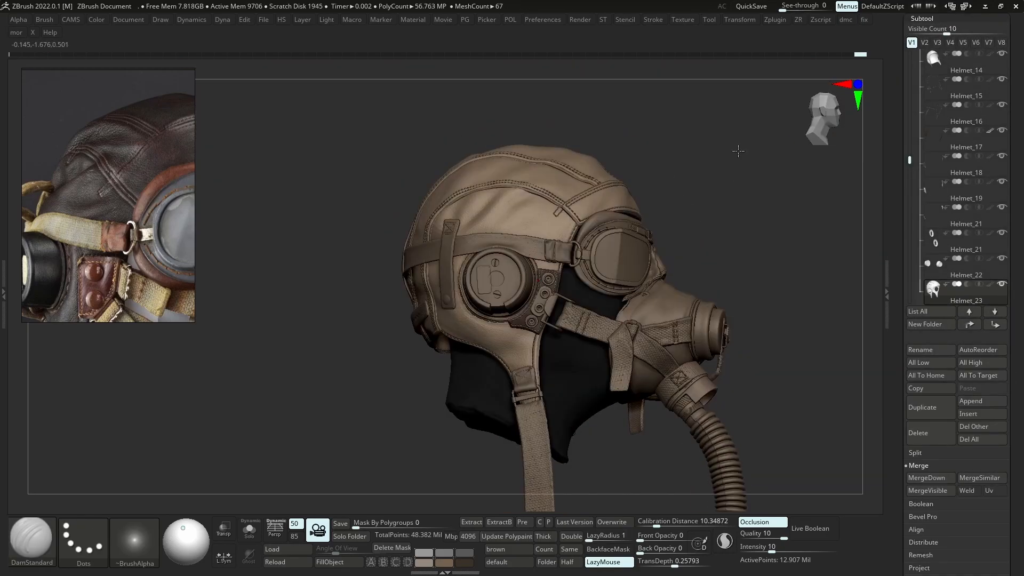
Enlarge the black ear cup in the reference photo and isolate the Helmet_22 ear cup subtool
scroll(103, 255, "up", 5)
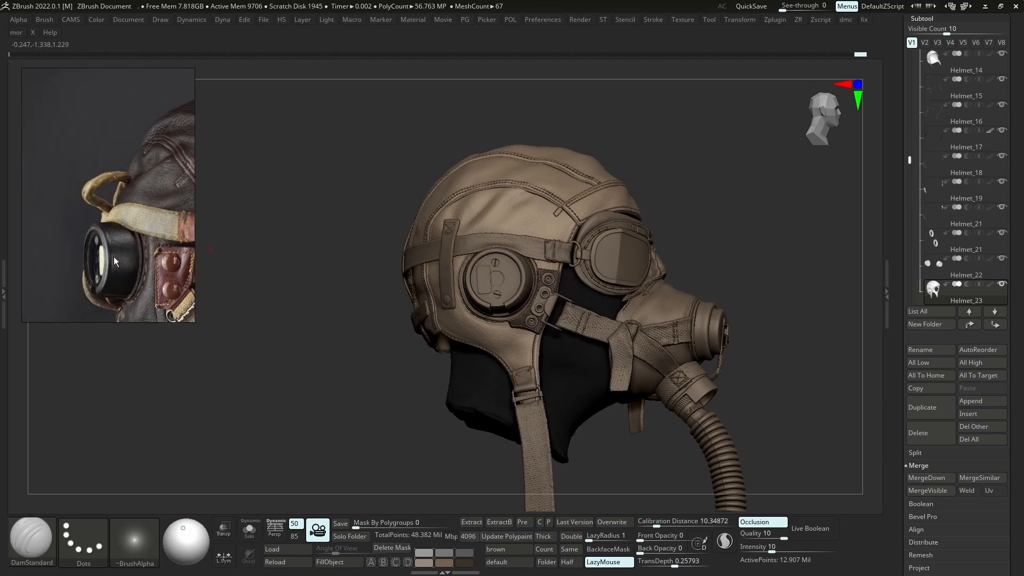
right_click_drag(466, 321, 447, 346)
left_click(502, 270, "alt")
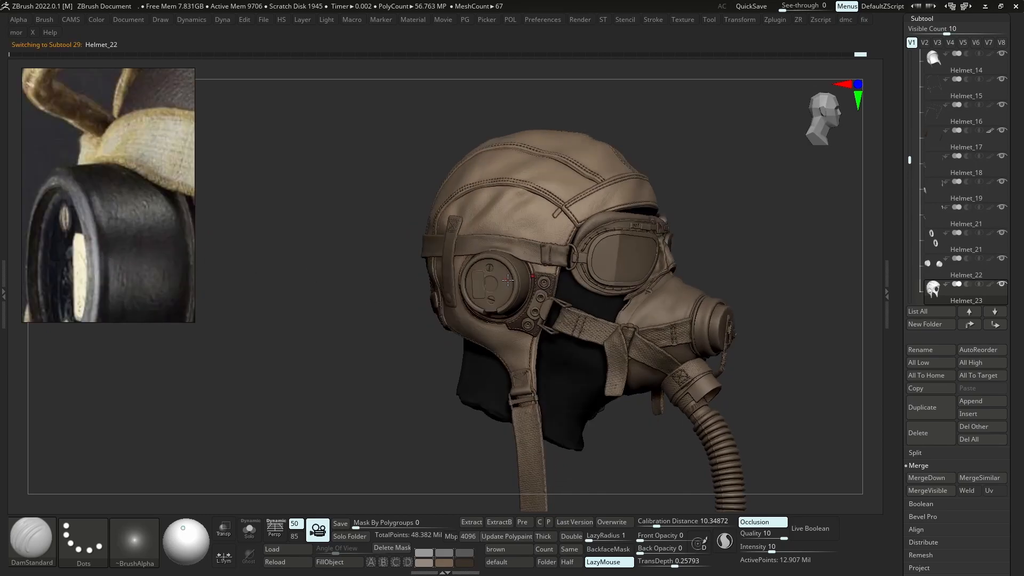
key("shift+s")
right_click_drag(501, 270, 670, 312, "ctrl")
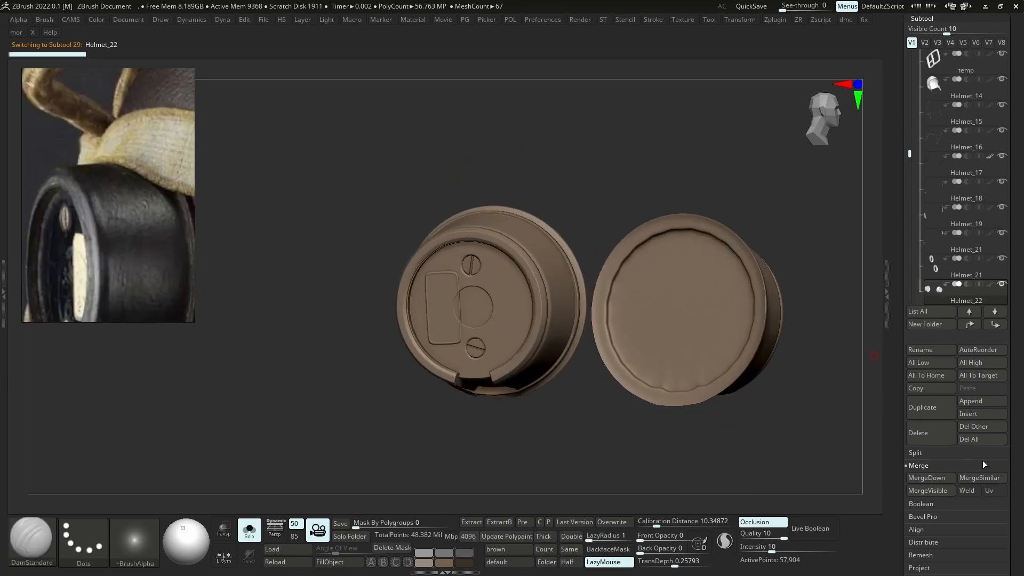
Subdivide Helmet_22 by two more levels and add a new sculpt layer to it
key("d")
key("d")
key("ctrl+d")
key("ctrl+d")
left_click_drag(967, 570, 967, 487)
left_click(931, 567)
left_click(918, 234)
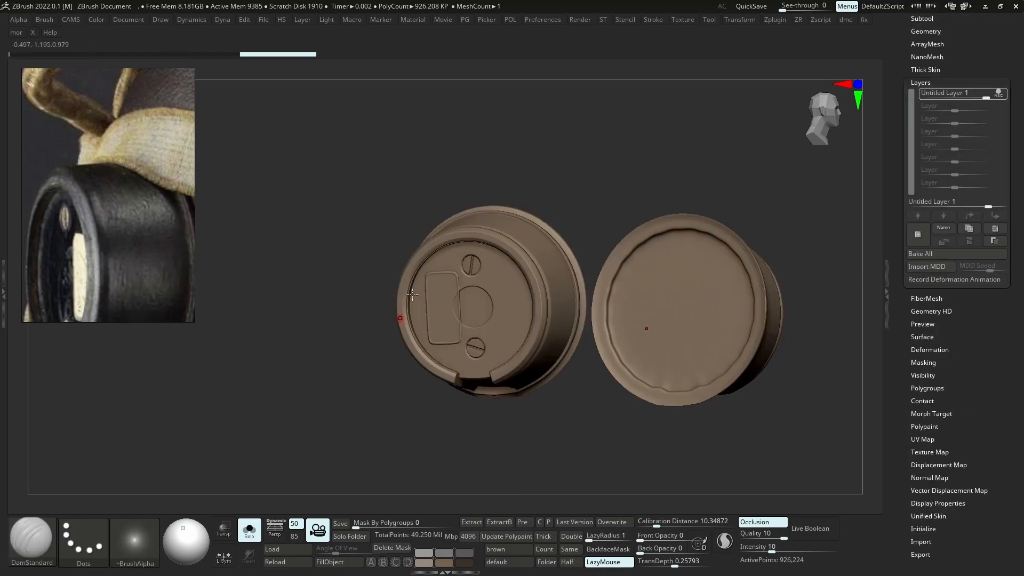
Flatten the forward-facing edge of the ear cup's front rim with the TrimDynamic brush
right_click_drag(516, 294, 474, 320, "ctrl")
mouse_move(475, 320)
right_mouse_down("alt")
mouse_move(377, 327)
mouse_move(453, 344)
mouse_move(418, 347)
mouse_move(453, 443)
mouse_move(371, 368)
mouse_move(421, 370)
right_mouse_up("alt")
key("s")
key("s")
key("b")
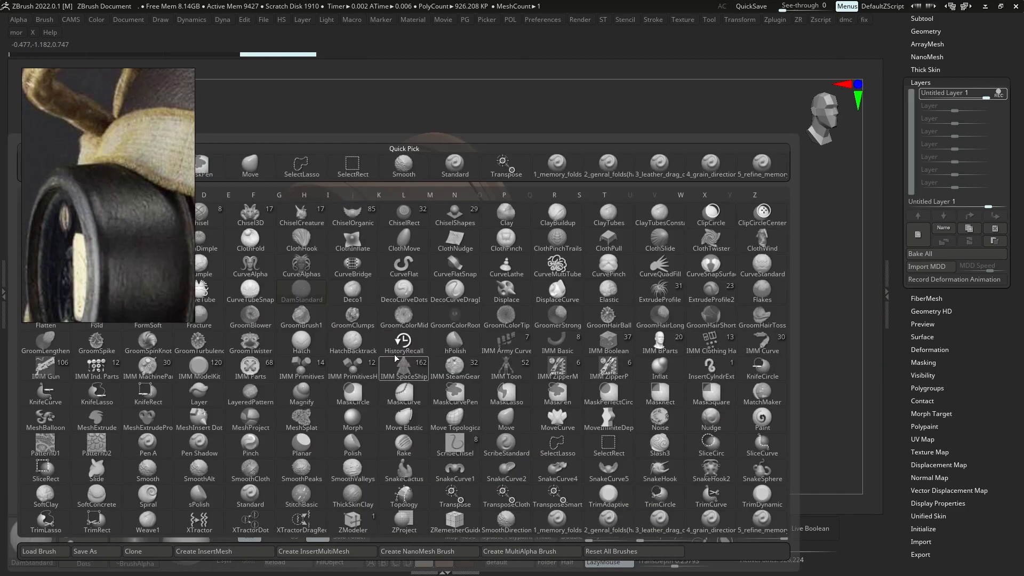
key("t")
key("d")
key("space")
right_click_drag(400, 318, 391, 301)
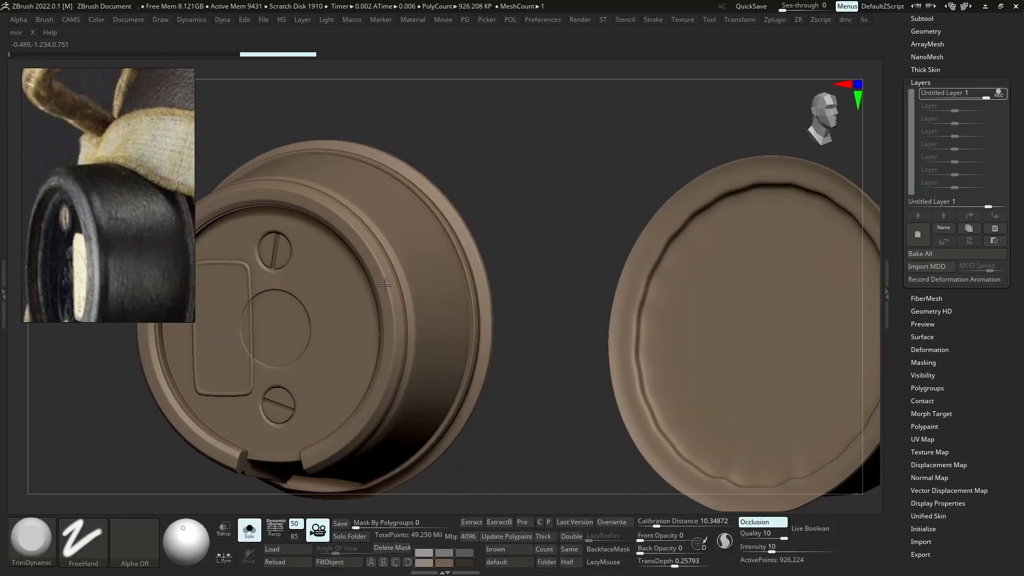
left_click_drag(361, 233, 380, 271)
Flatten the opposite edge of the ear cup's front rim with irregular TrimDynamic strokes
mouse_move(268, 347)
right_mouse_down("alt")
mouse_move(374, 347)
mouse_move(384, 336)
right_mouse_up("alt")
right_click_drag(259, 408, 261, 405)
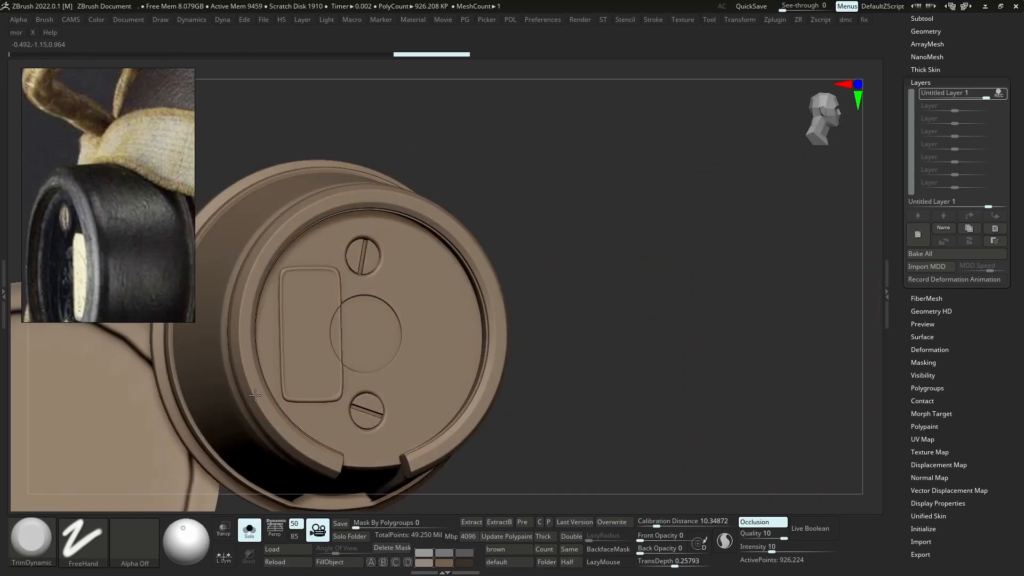
left_click_drag(241, 343, 246, 333)
right_click_drag(251, 331, 245, 336)
left_click_drag(241, 344, 241, 310)
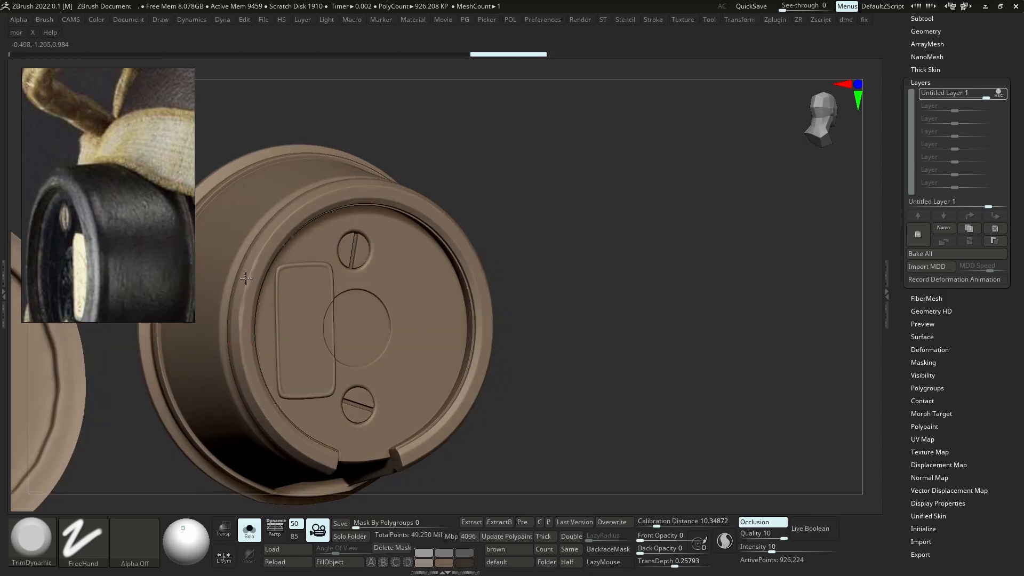
Wear down the upper arc of the ear cup's front rim with TrimDynamic
left_click_drag(331, 191, 335, 195)
right_click_drag(368, 187, 426, 202)
left_click_drag(411, 196, 468, 231)
right_click_drag(468, 232, 436, 213)
left_click_drag(447, 211, 371, 186)
left_click_drag(371, 186, 320, 194)
Flatten the edges around the raised rectangular plate on the ear cup's face
left_click_drag(331, 261, 337, 380)
right_click_drag(304, 416, 330, 393)
mouse_move(341, 344)
right_mouse_down()
mouse_move(358, 421)
mouse_move(342, 415)
right_mouse_up()
key("alt+s")
key("alt+s")
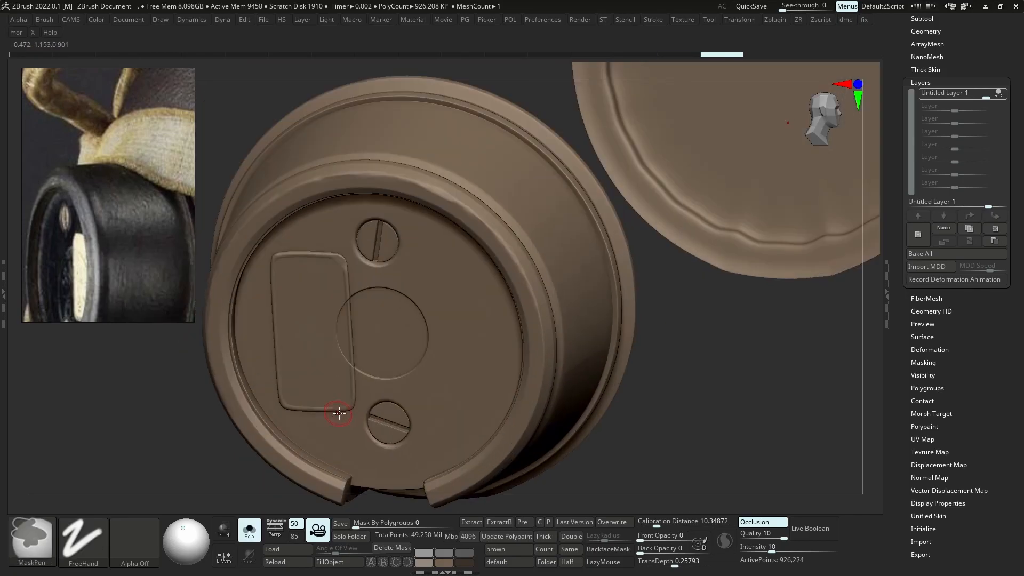
Show the surrounding parts and delete the duplicate subtool overlapping the ear cup
key("alt+s")
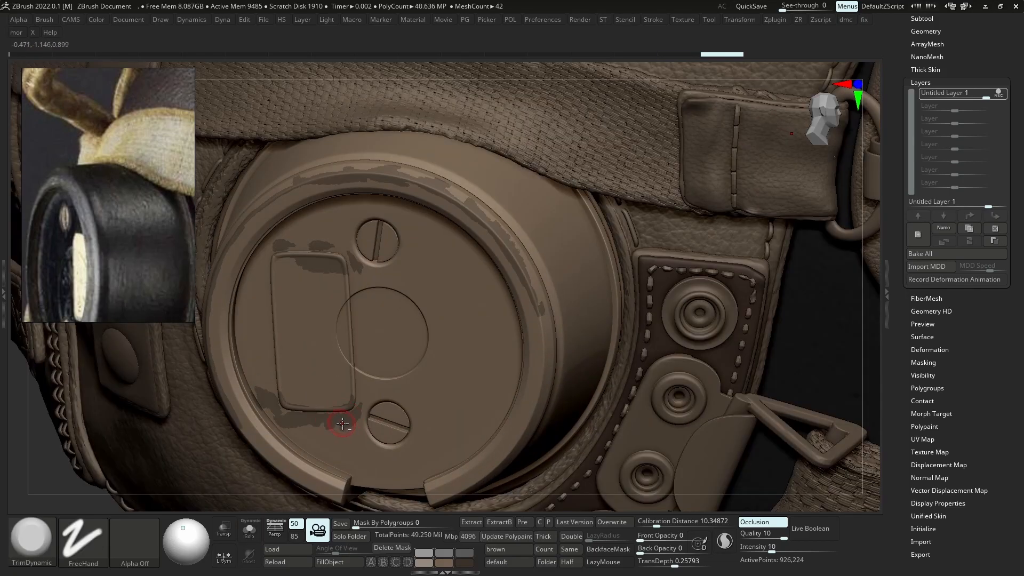
key("alt+s")
right_click_drag(383, 387, 397, 326, "ctrl")
left_click(932, 20)
left_click(911, 432)
left_click(834, 459)
Select and isolate Helmet_22, and flatten the cut ends of the rim beside its notch with TrimDynamic
key("alt+s")
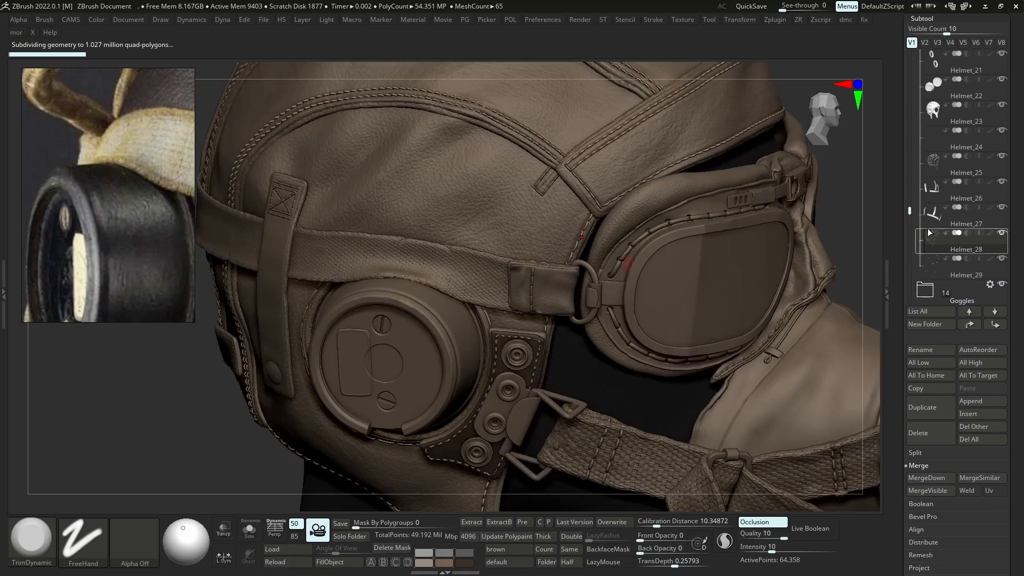
left_click(961, 205)
left_click(959, 184)
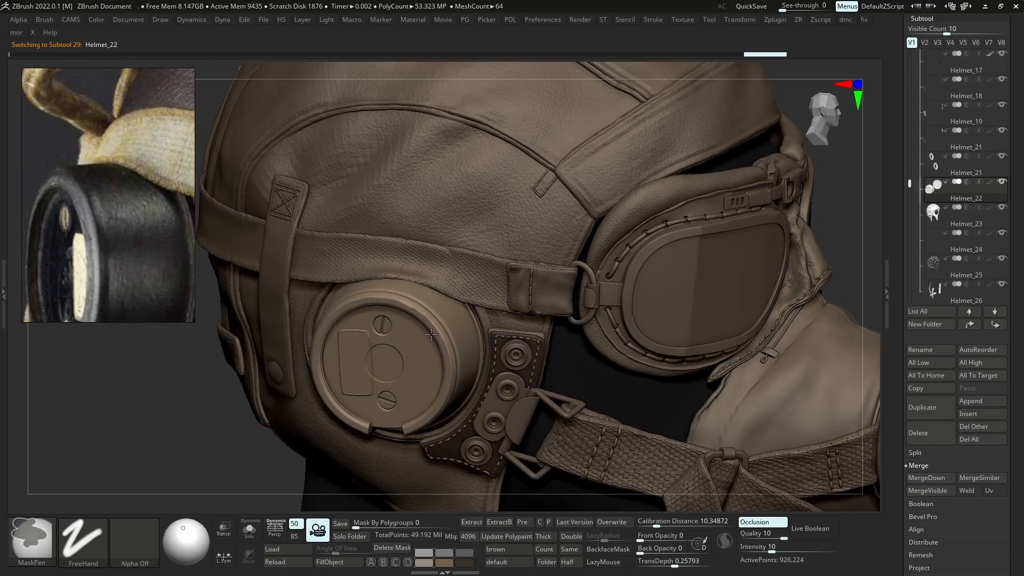
key("alt+s")
mouse_move(434, 432)
right_mouse_down("ctrl")
mouse_move(395, 446)
mouse_move(384, 439)
mouse_move(398, 436)
mouse_move(372, 419)
right_mouse_up("ctrl")
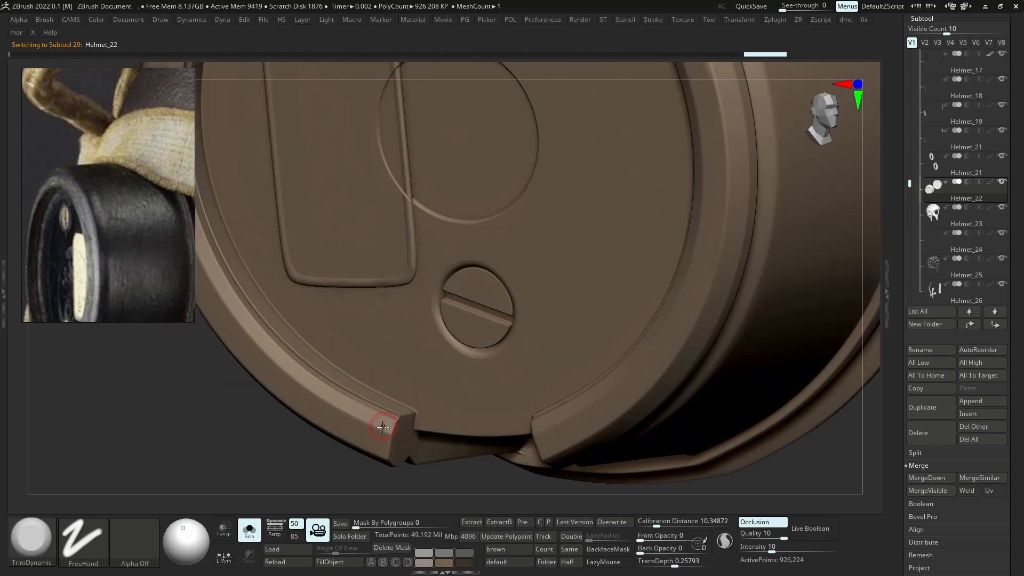
right_click_drag(453, 425, 539, 432)
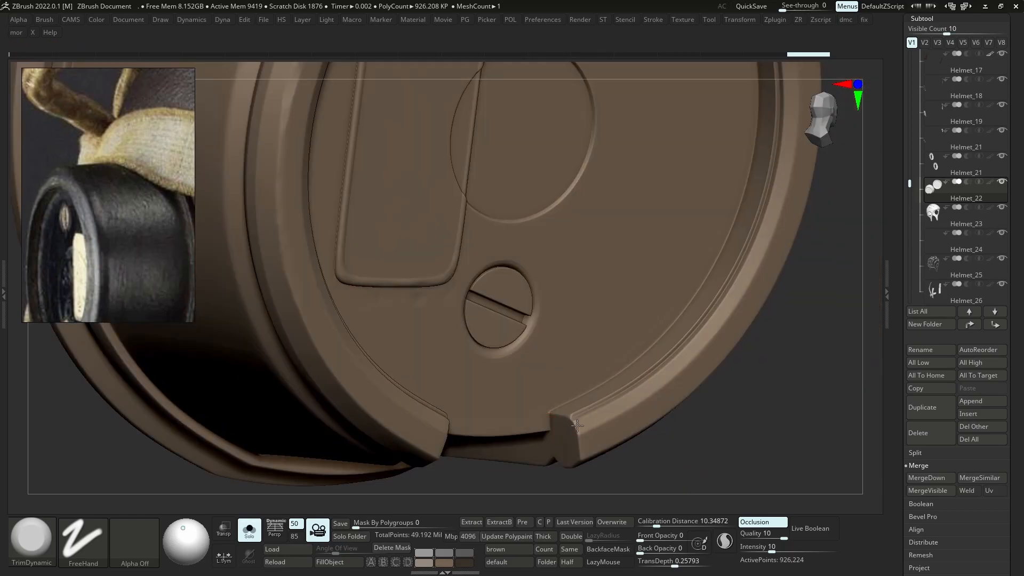
right_click_drag(534, 474, 578, 467)
left_click_drag(582, 459, 581, 464)
Trim the corners of the rim's cut end and the edge of the recess wall below it
mouse_move(581, 464)
right_mouse_down("ctrl")
mouse_move(528, 363)
mouse_move(493, 355)
right_mouse_up("ctrl")
right_click_drag(493, 354, 514, 403, "ctrl")
left_click_drag(540, 427, 544, 432)
right_click_drag(545, 433, 493, 334, "alt")
right_click_drag(517, 391, 507, 370)
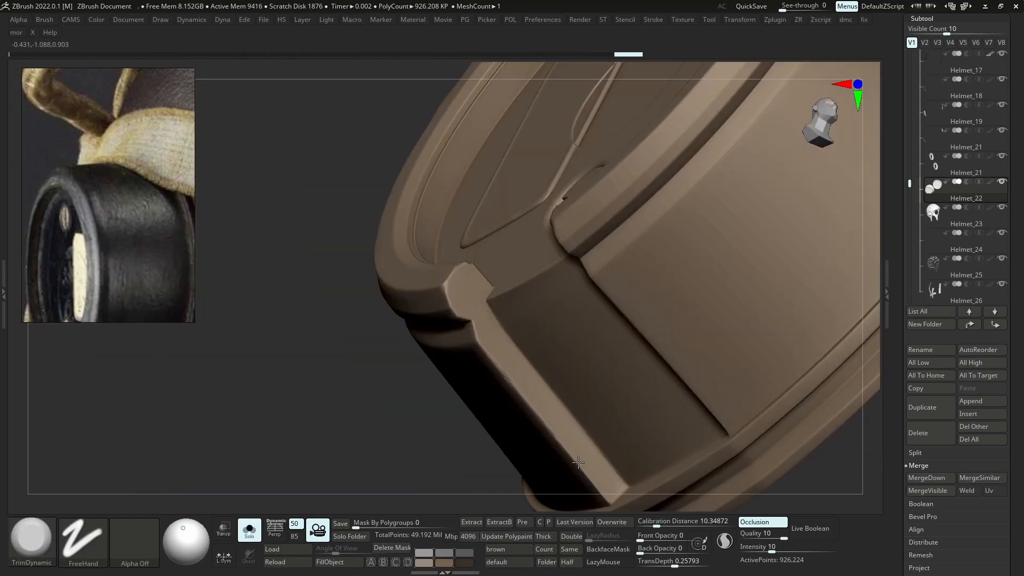
left_click_drag(578, 461, 581, 465)
Flatten the long side edge of the recess running from the rim notch down to the base flange
mouse_move(581, 465)
right_mouse_down()
mouse_move(629, 305)
mouse_move(625, 367)
right_mouse_up()
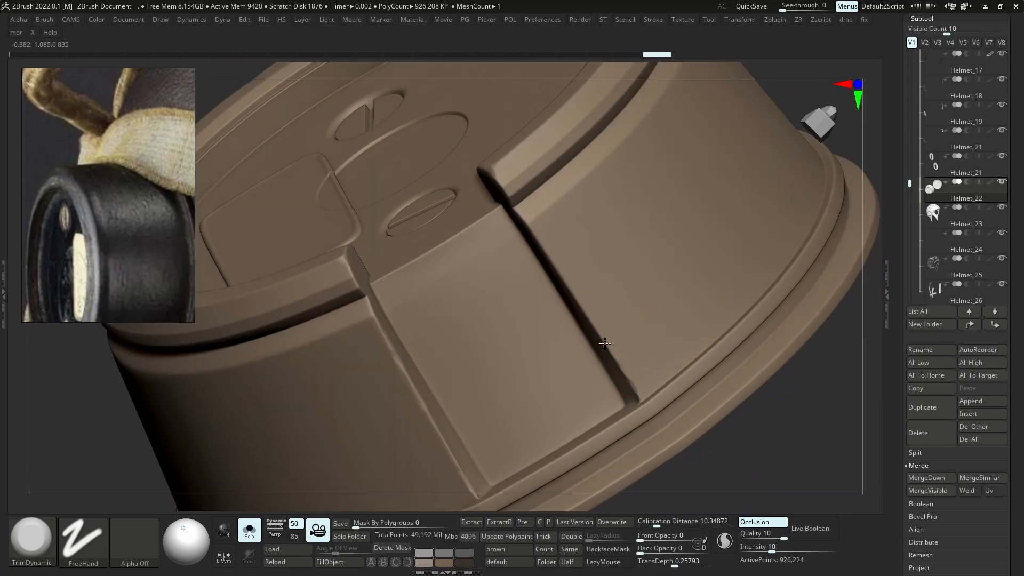
left_click_drag(579, 308, 576, 272)
right_click_drag(576, 272, 582, 304)
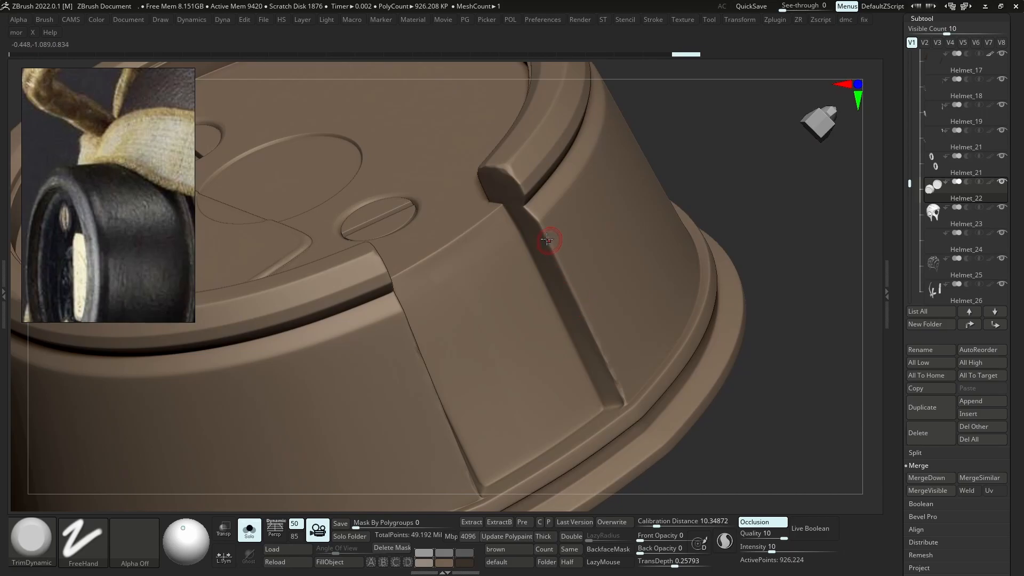
left_click(575, 290)
mouse_move(541, 215)
left_mouse_down()
mouse_move(550, 214)
mouse_move(537, 235)
left_mouse_up()
Trim the remaining recess edges and the base flange beneath the recess
mouse_move(538, 211)
right_mouse_down("ctrl")
mouse_move(540, 176)
mouse_move(563, 128)
right_mouse_up("ctrl")
right_click_drag(579, 269, 571, 310, "ctrl")
right_click_drag(570, 309, 487, 267)
left_click_drag(533, 331, 548, 353)
right_click_drag(547, 354, 592, 365)
left_click_drag(607, 395, 699, 349)
left_click_drag(645, 374, 698, 349)
Show the surrounding parts and roughen the ear cup's lower flange and front rim edges with TrimDynamic
key("alt+s")
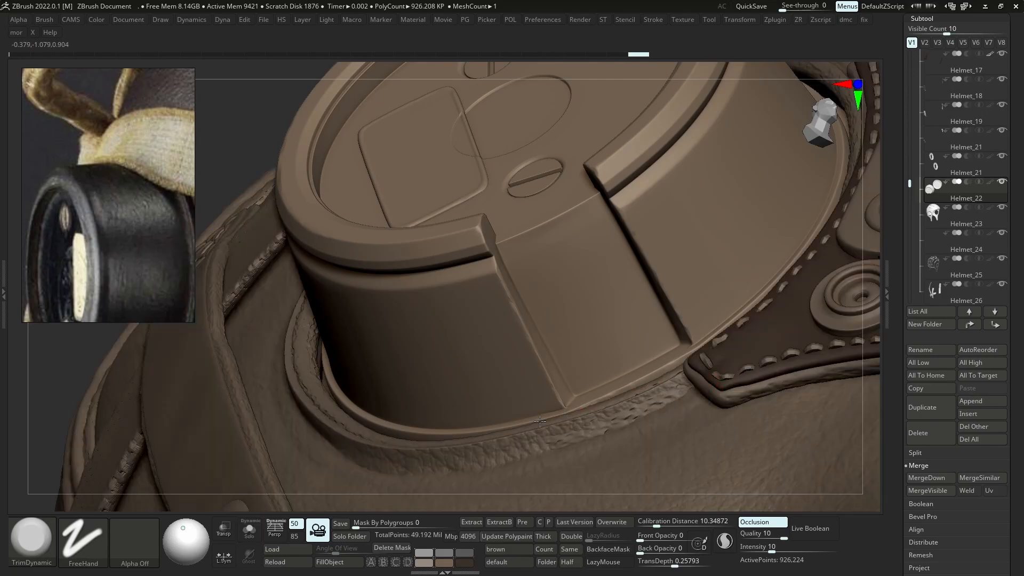
right_click_drag(560, 414, 592, 435)
left_click_drag(442, 436, 420, 435)
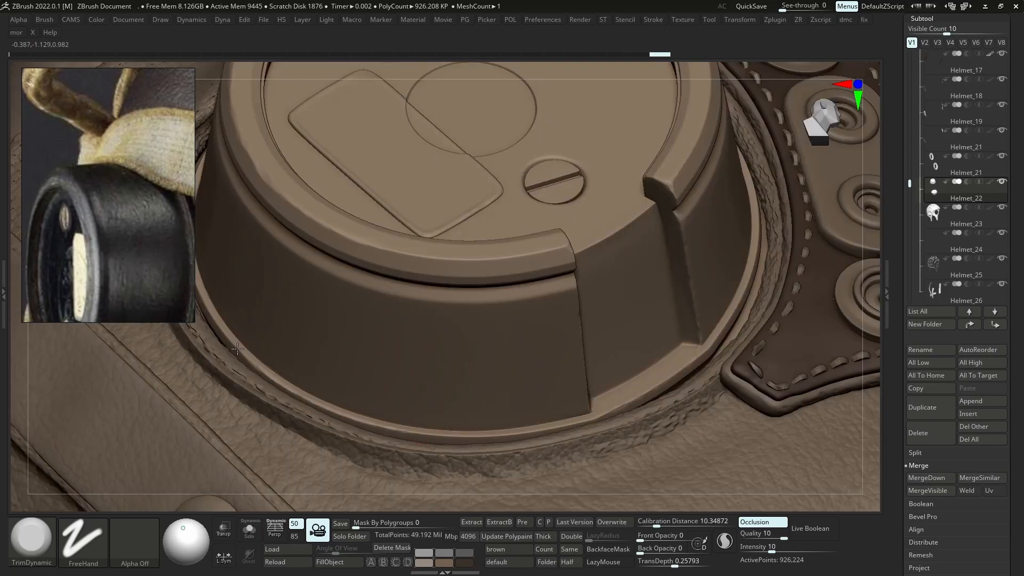
key("s")
left_click_drag(533, 294, 542, 269)
left_click_drag(272, 206, 332, 231)
Isolate the ear cup and trim the outer edges of its front rim and the stepped groove behind it
key("alt+s")
right_click_drag(368, 176, 406, 96, "ctrl")
right_click_drag(458, 224, 543, 206)
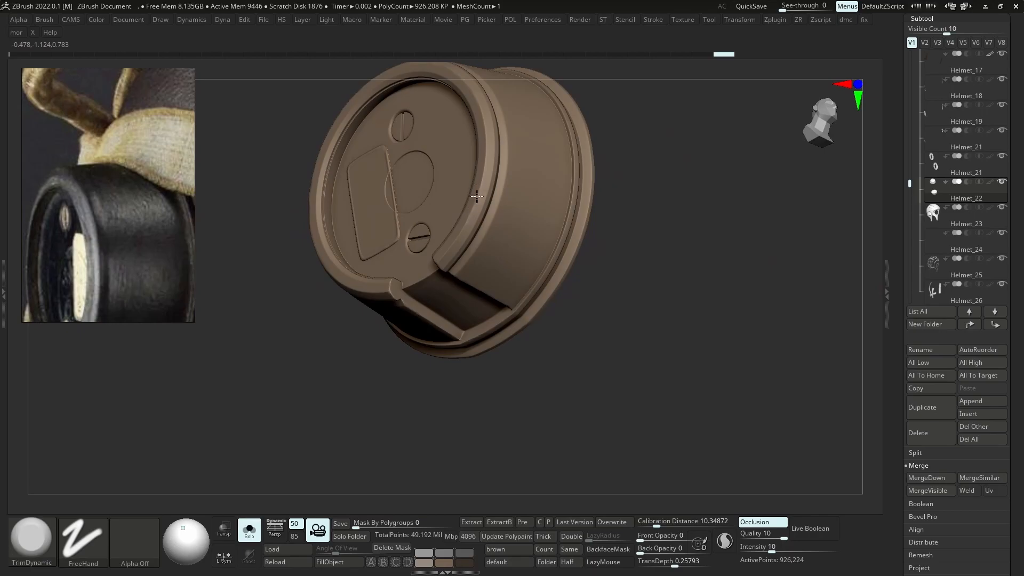
left_click_drag(474, 98, 503, 156)
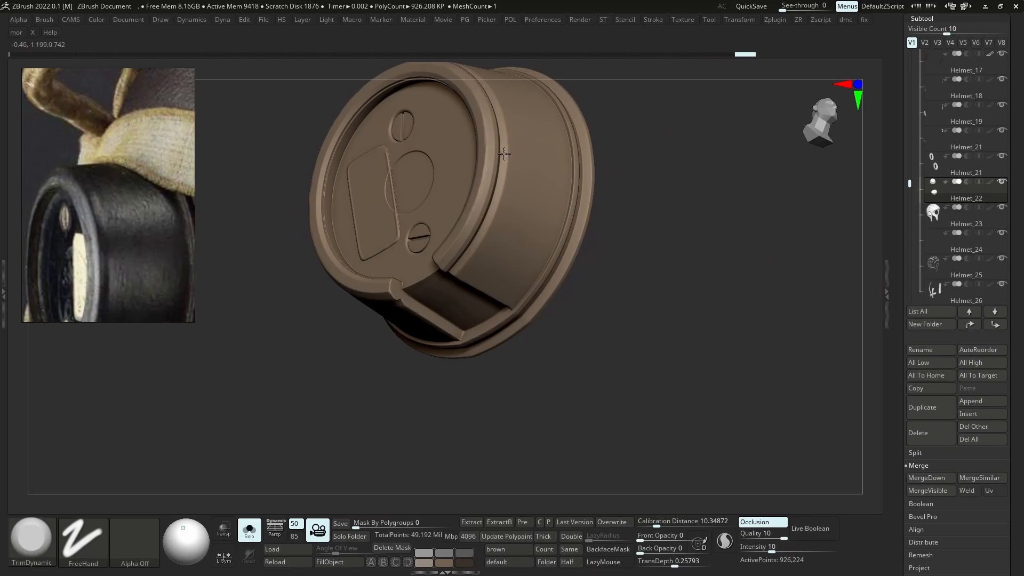
right_click_drag(512, 160, 518, 224)
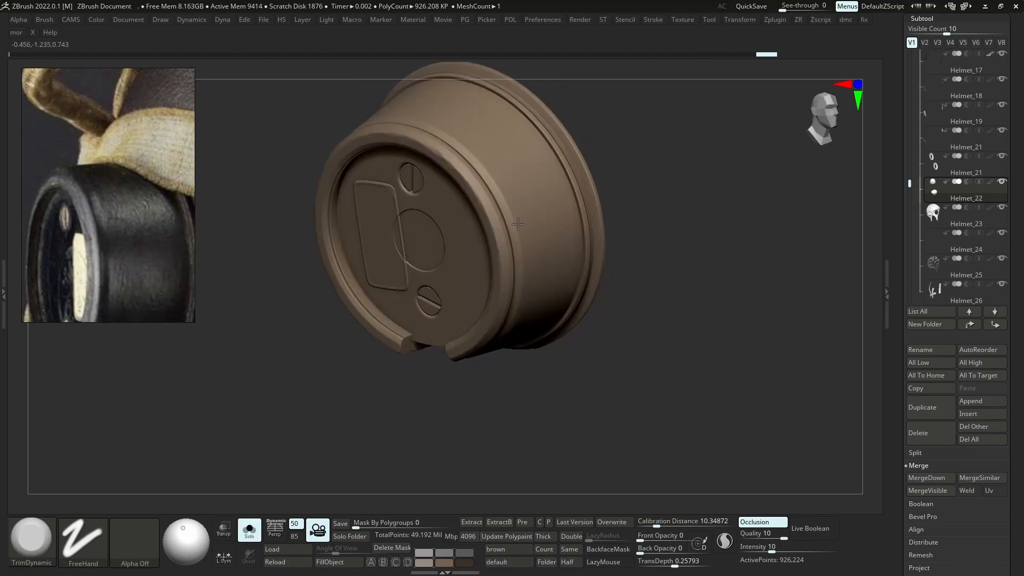
left_click_drag(460, 148, 480, 160)
right_click_drag(479, 160, 524, 227)
mouse_move(386, 217)
right_mouse_down()
mouse_move(406, 223)
mouse_move(413, 213)
right_mouse_up()
left_click_drag(416, 174, 427, 176)
Select and isolate the Helmet_09 snap fasteners and examine their shape
key("alt+shift+s")
key("alt+shift+s")
mouse_move(358, 217)
right_mouse_down()
mouse_move(420, 215)
mouse_move(501, 336)
mouse_move(459, 349)
mouse_move(514, 302)
mouse_move(528, 304)
right_mouse_up()
key("alt+shift+s")
left_click(529, 290, "alt")
key("alt+shift+s")
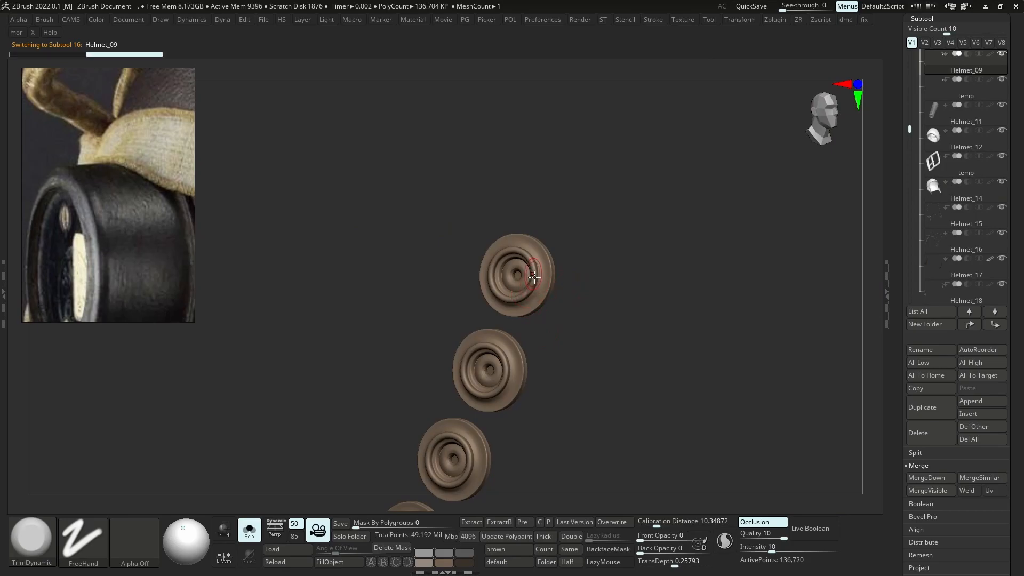
right_click_drag(492, 363, 491, 305, "alt")
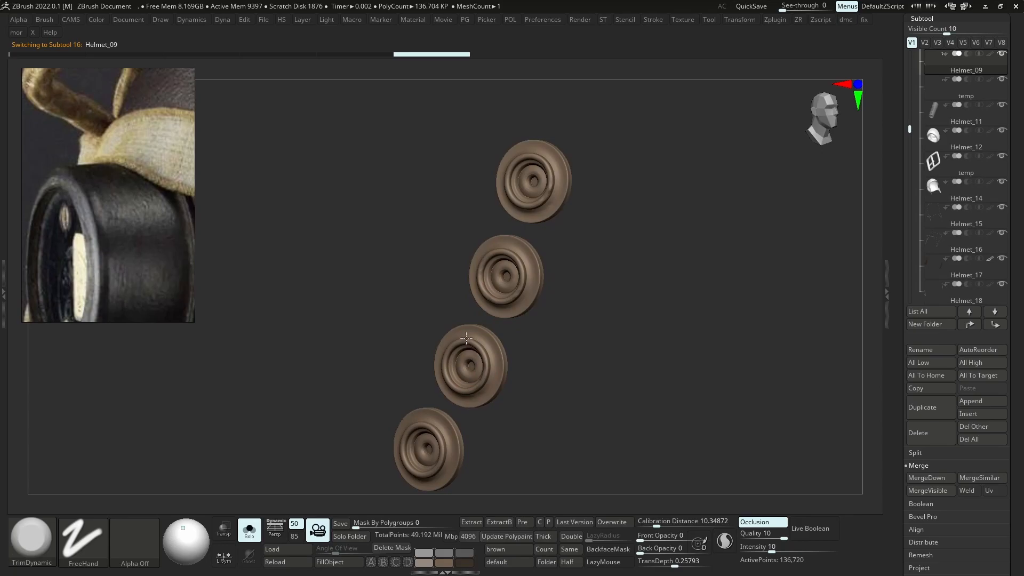
right_click_drag(419, 456, 500, 422, "ctrl")
Select the Helmet_21 rings around the middle snap fasteners and isolate them
key("alt+s")
left_click(464, 366, "alt")
key("alt+s")
key("alt+s")
key("alt+s")
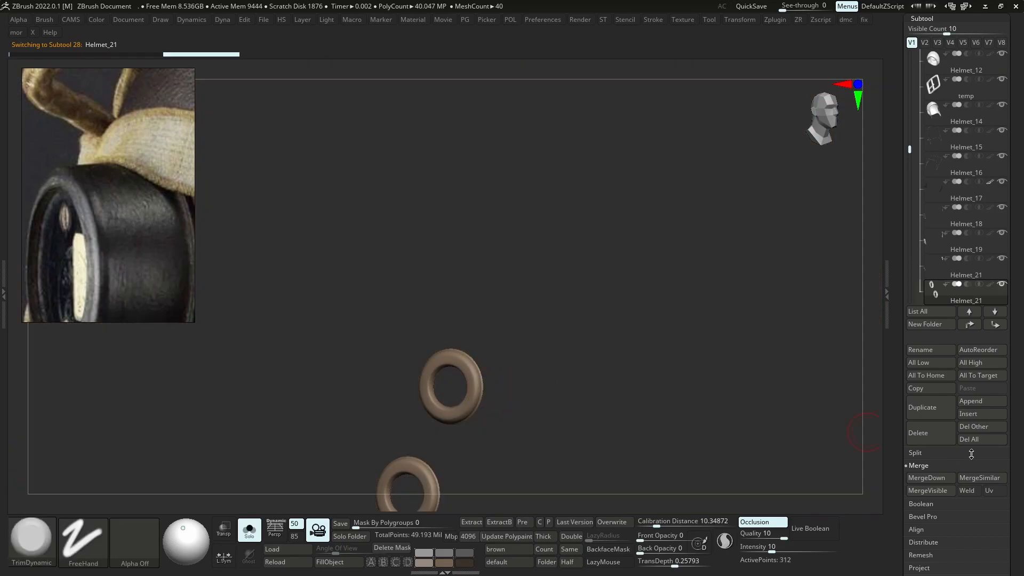
Subdivide the Helmet_21 rings to level 3 and show them among the surrounding parts
left_click_drag(956, 454, 954, 340)
left_click(930, 497)
key("alt+s")
key("ctrl+z")
key("s")
Try TrimDynamic strokes on the Helmet_21 rings and compare them with the surrounding helmet parts
left_click(475, 379)
mouse_move(474, 378)
left_mouse_down()
mouse_move(470, 364)
mouse_move(477, 389)
left_mouse_up()
right_click_drag(470, 408, 492, 292, "alt")
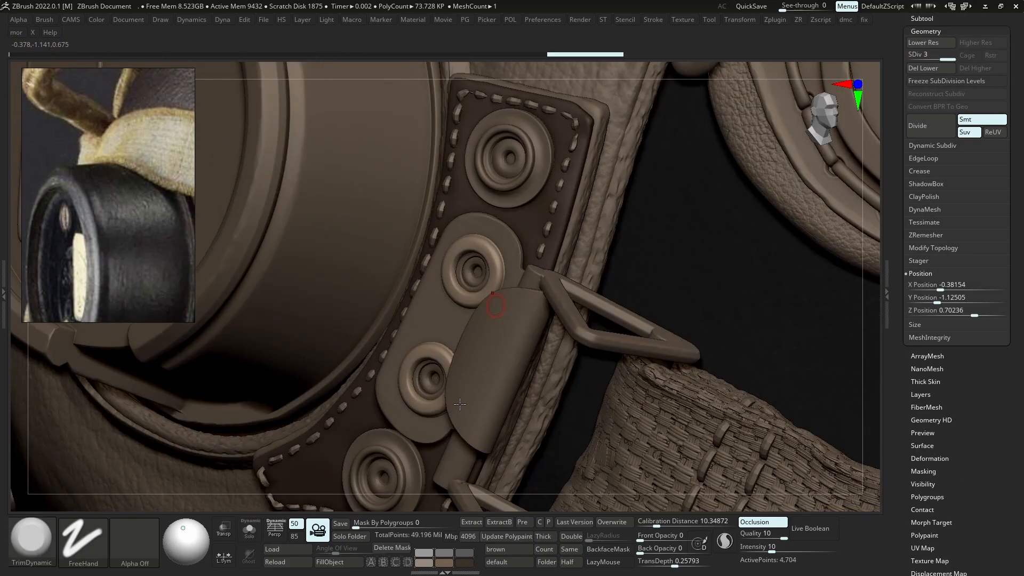
key("alt+s")
right_click_drag(422, 415, 472, 350, "ctrl")
key("alt+s")
key("alt+s")
right_click_drag(614, 370, 602, 458)
right_click_drag(592, 411, 537, 376)
Try to delete the rings' lower subdivision levels, mirror the rings to the other side and reconstruct a lower level
left_click(935, 69)
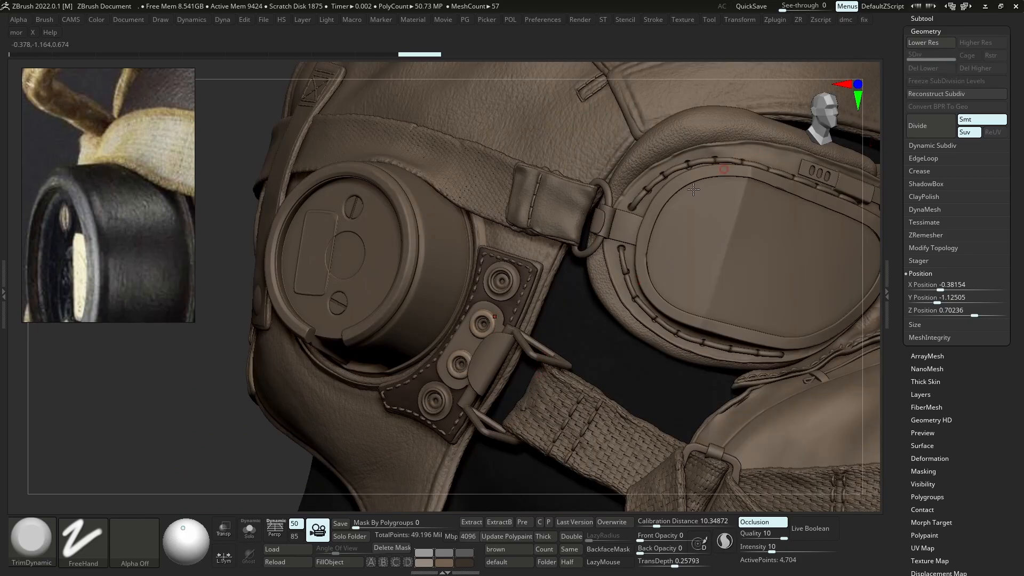
key("f")
left_click(642, 213)
left_click(929, 94)
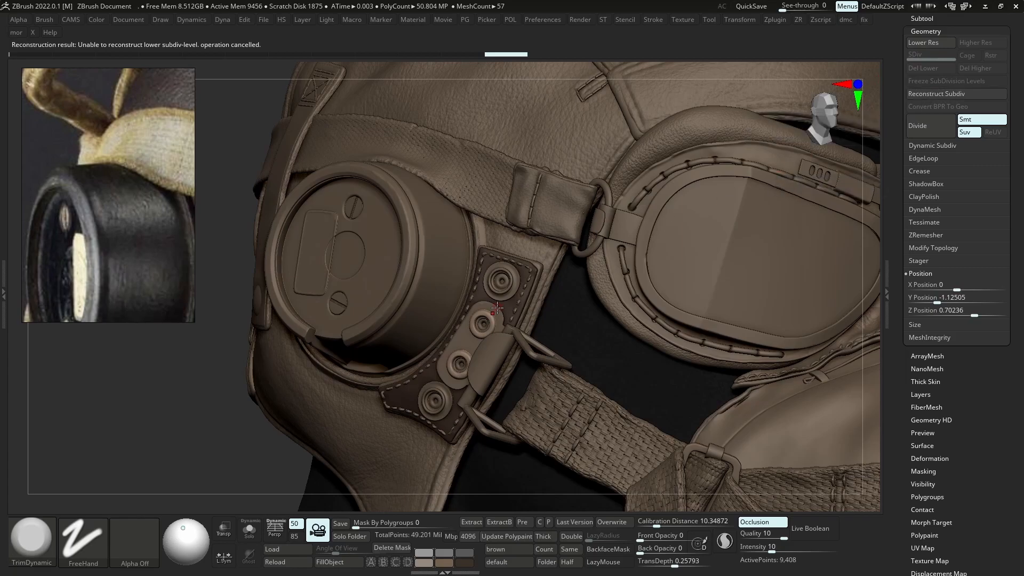
Isolate the rings and undo their mirroring, level deletion and subdivision through the undo history
key("alt+s")
scroll(484, 308, "up", 6)
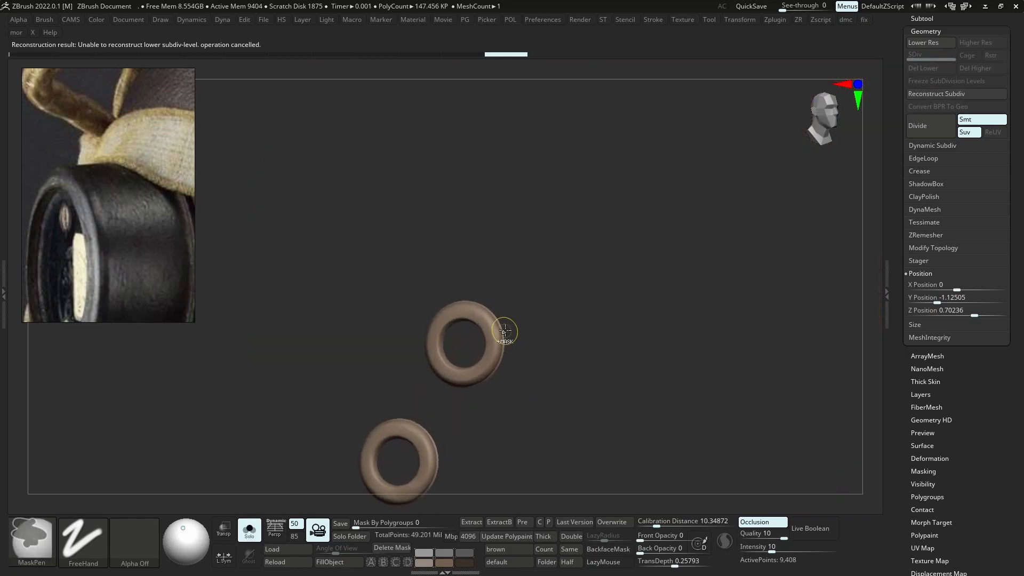
key("shift+f")
key("shift+f")
key("ctrl+z")
key("ctrl+z")
key("ctrl+z")
key("ctrl+z")
key("ctrl+z")
key("ctrl+z")
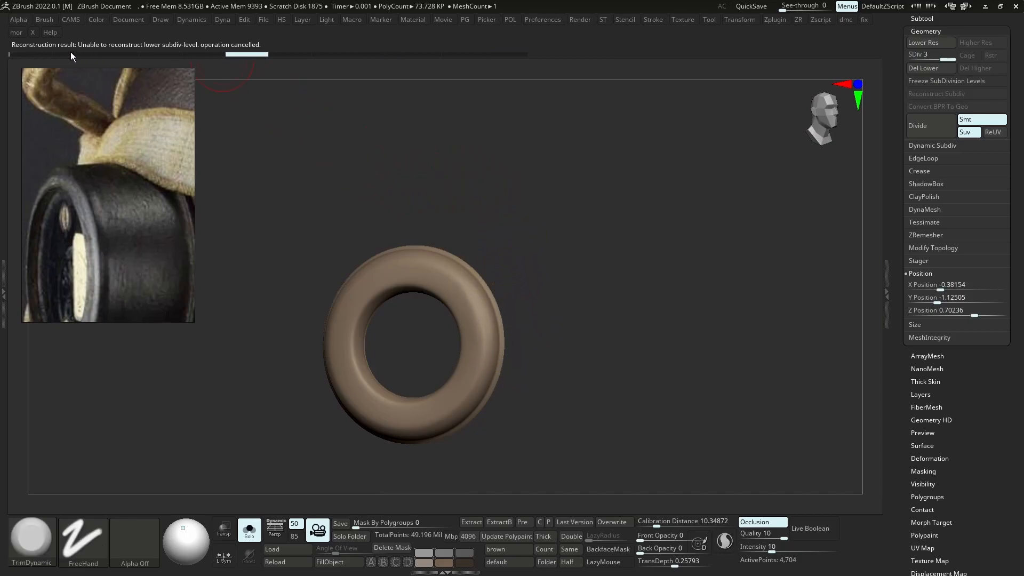
left_click(30, 54)
Mirror the low-resolution Helmet_21 rings to the other side of the helmet
right_click_drag(725, 171, 679, 318, "ctrl")
key("space")
left_click(674, 319)
right_click_drag(603, 333, 649, 328, "ctrl")
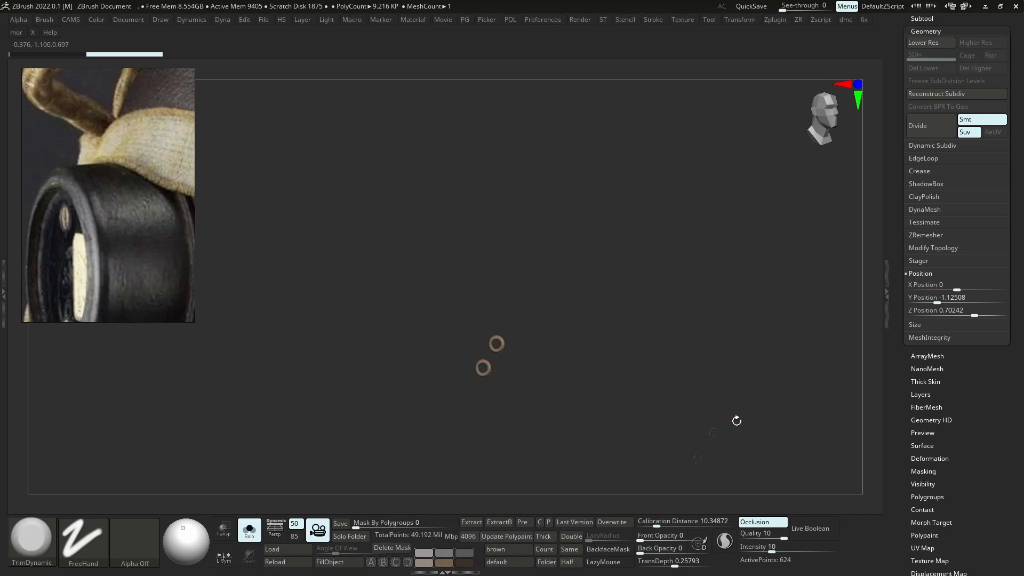
Subdivide the Helmet_21 rings to smooth them and compare them with the surrounding helmet parts
left_click_drag(735, 419, 784, 401)
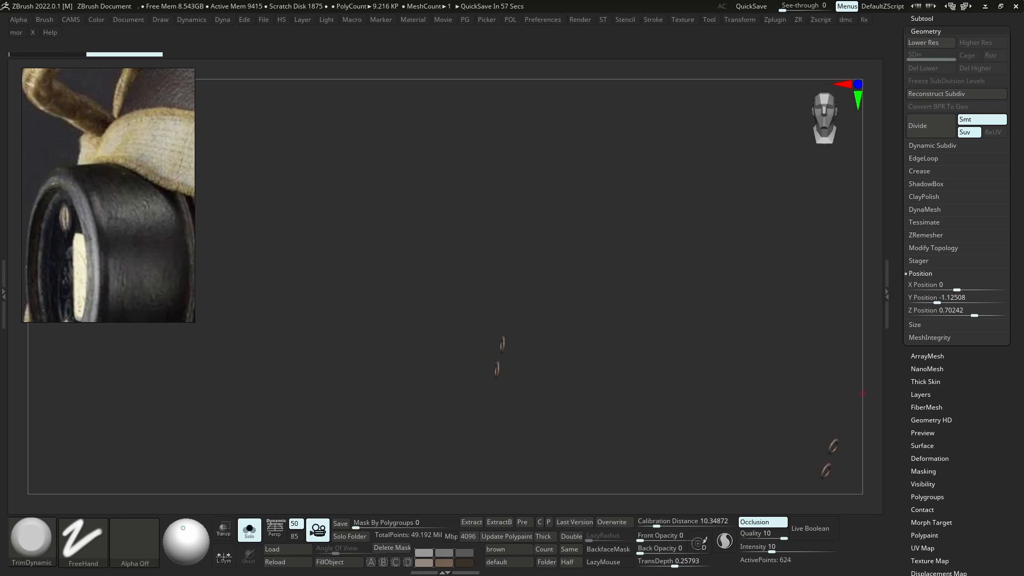
left_click_drag(626, 314, 720, 382)
key("s")
right_click_drag(833, 470, 795, 466, "ctrl")
key("s")
key("ctrl+d")
right_click_drag(693, 349, 683, 446, "ctrl")
key("s")
key("ctrl+z")
Try a TrimDynamic stroke on the Helmet_21 rings with adjusted intensity and draw size, and undo it
key("u")
left_click_drag(661, 359, 676, 344)
right_click_drag(676, 344, 706, 411)
key("s")
left_click_drag(670, 406, 675, 411)
left_click_drag(654, 385, 685, 422)
key("ctrl+z")
Select the Straps_03 buckles and examine them in isolation and against the straps
key("s")
right_click_drag(668, 363, 659, 262, "ctrl")
right_click_drag(659, 261, 747, 277)
left_click(561, 324, "alt")
mouse_move(558, 315)
right_mouse_down("ctrl")
mouse_move(550, 377)
mouse_move(520, 348)
right_mouse_up("ctrl")
left_click(549, 379, "alt")
key("s")
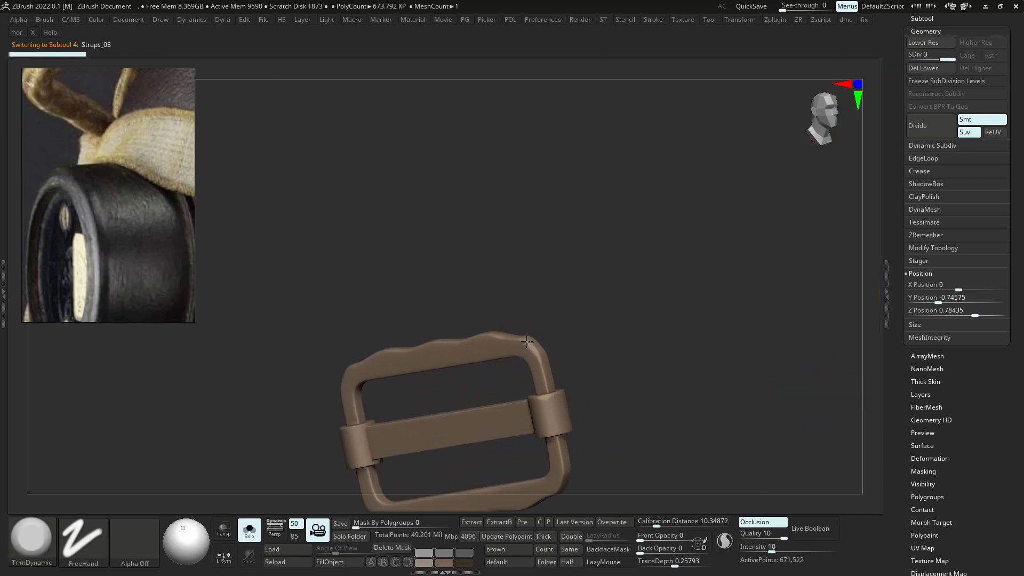
right_click_drag(524, 339, 601, 327, "ctrl")
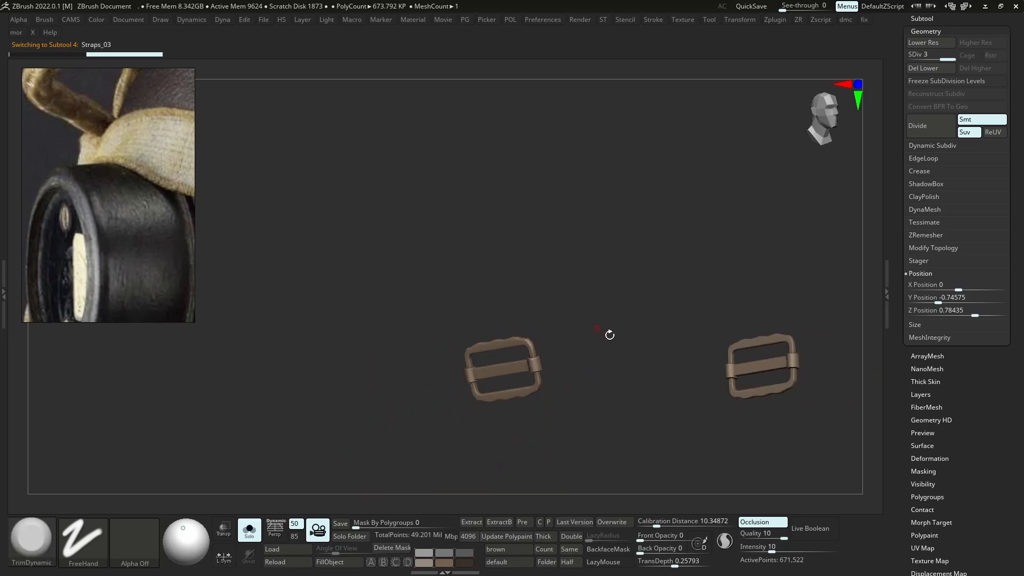
key("s")
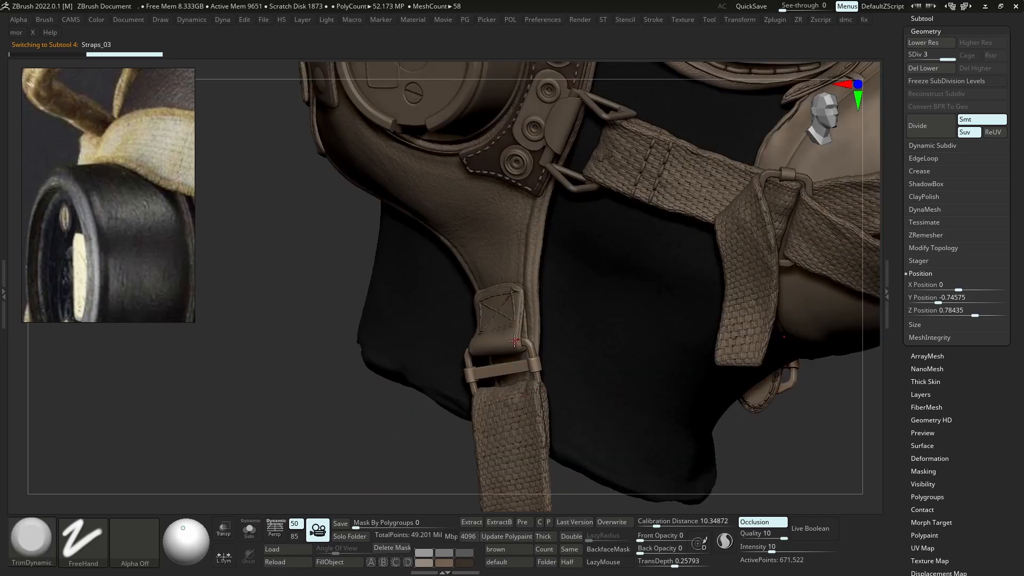
Isolate the Helmet_02 leather tabs that hold the strap buckles and add a new sculpt layer to them
left_click(505, 349, "alt")
key("s")
right_click_drag(512, 326, 566, 441, "ctrl")
right_click_drag(553, 396, 544, 184, "ctrl")
right_click_drag(659, 406, 679, 423)
key("s")
key("s")
right_click_drag(665, 373, 717, 392, "ctrl")
right_click_drag(717, 392, 655, 390)
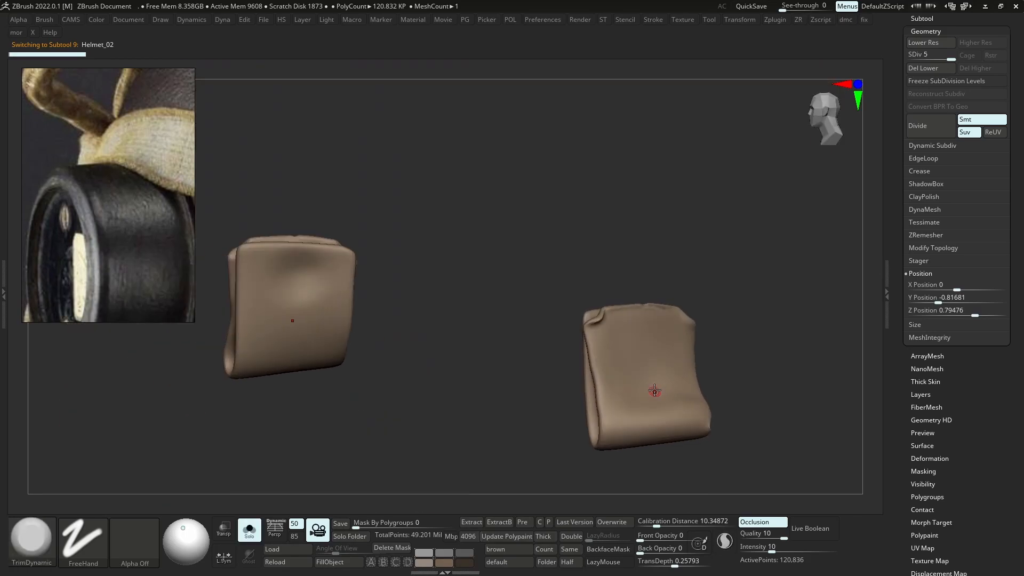
left_click(923, 396)
left_click(923, 239)
Carve grooves along the crossed box stitching of the Helmet_02 tab using DamStandard with LazyRadius 83
key("b")
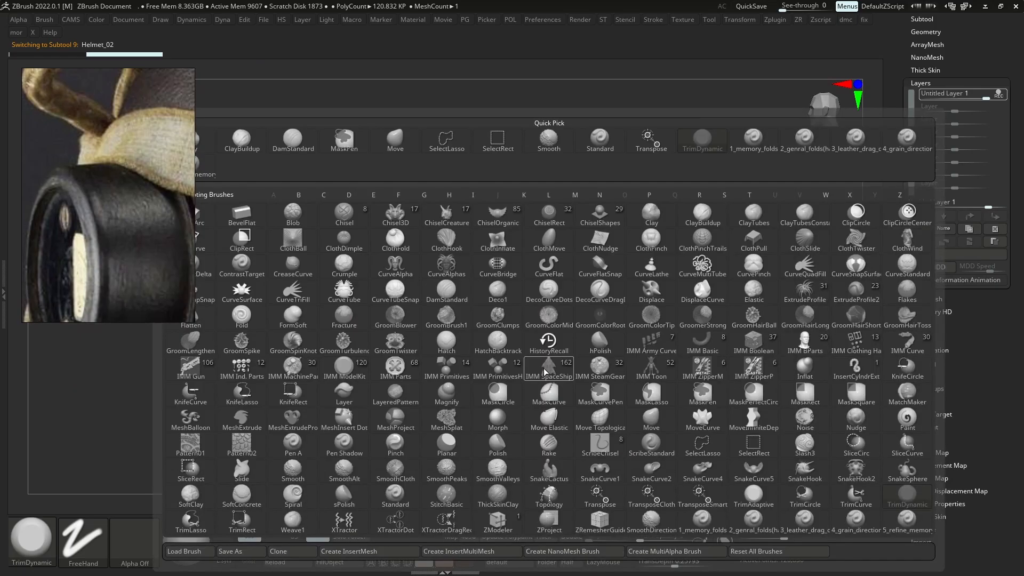
key("d")
key("s")
right_click(548, 428)
right_click_drag(548, 428, 601, 370)
key("s")
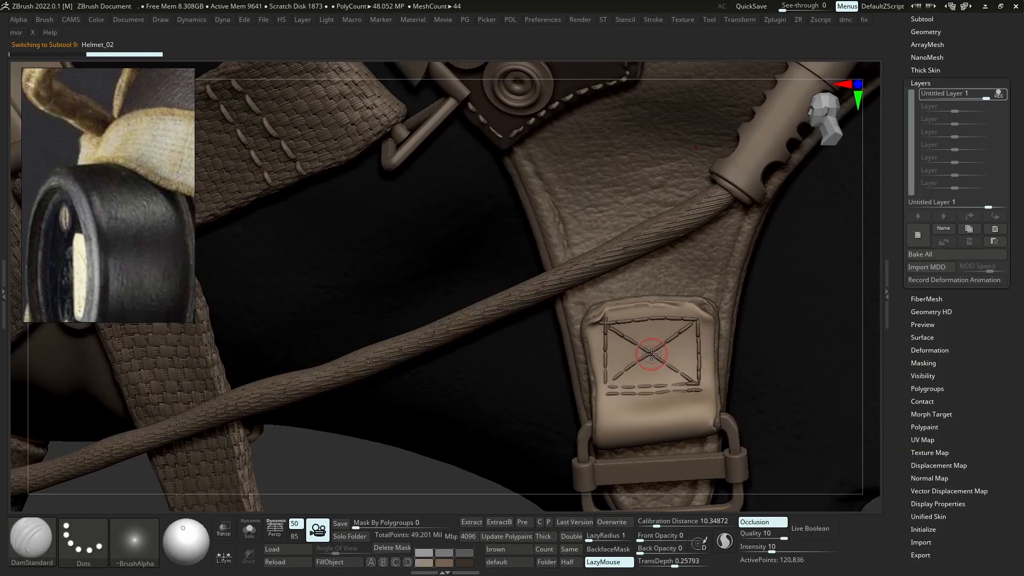
left_click_drag(592, 538, 615, 538)
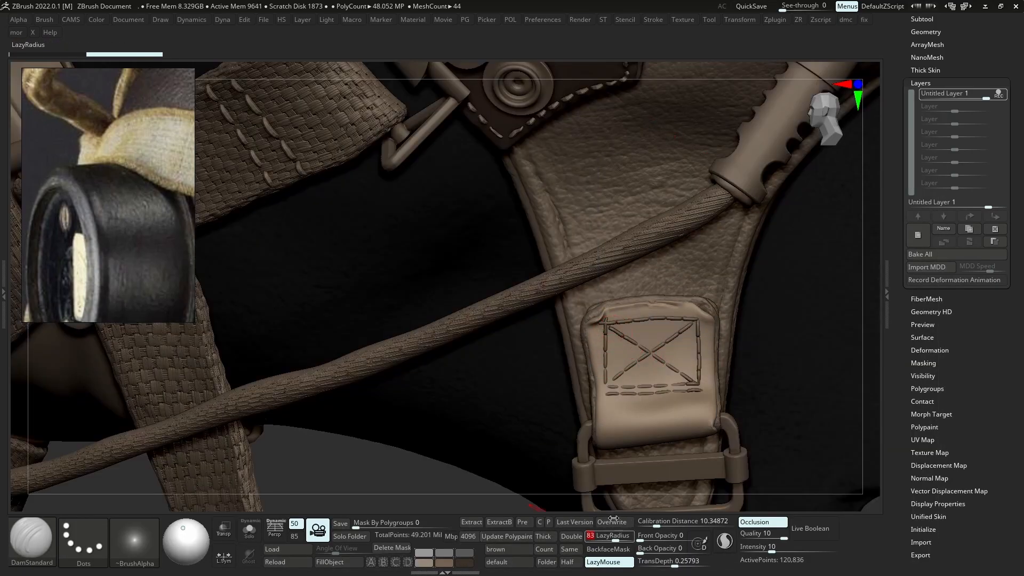
key("s")
left_click_drag(655, 352, 651, 354)
left_click_drag(610, 326, 731, 407)
left_click_drag(609, 383, 697, 324)
mouse_move(607, 323)
left_mouse_down()
mouse_move(608, 416)
mouse_move(728, 388)
left_mouse_up()
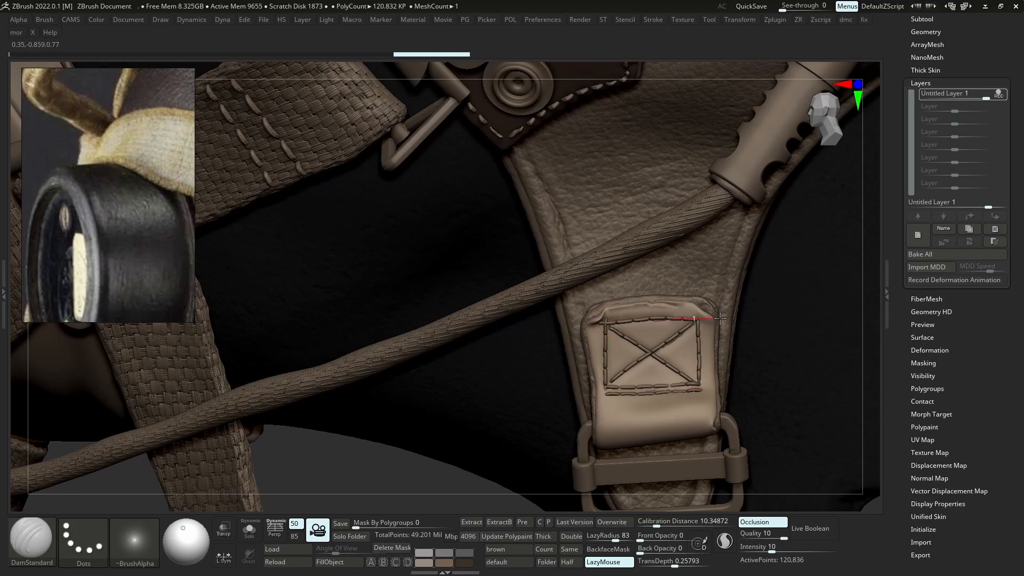
left_click_drag(741, 324, 739, 323)
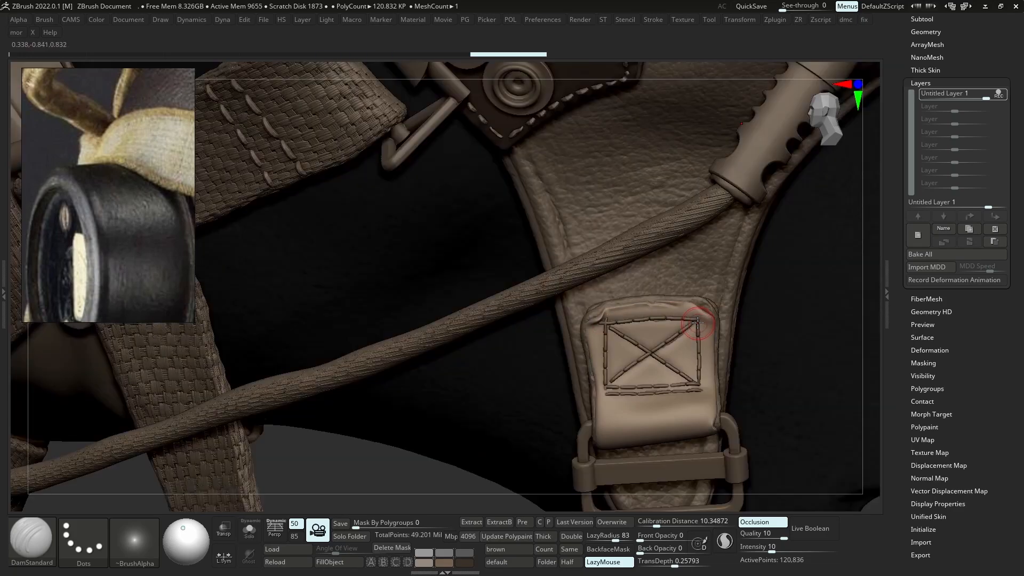
left_click_drag(702, 427, 702, 427)
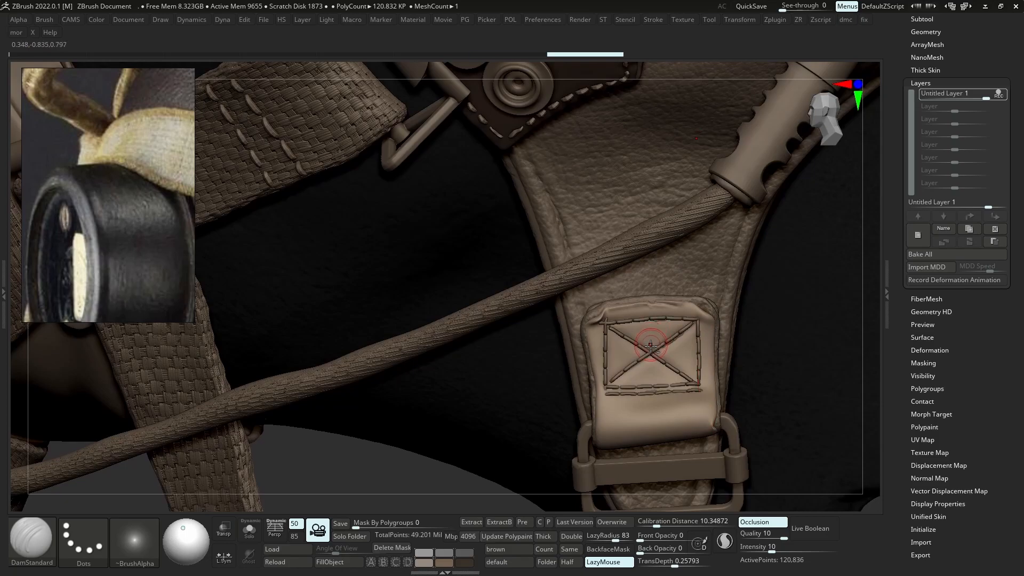
Examine the chin strap tab and the neighbouring helmet parts
left_click(650, 354, "alt")
key("b")
key("m")
key("v")
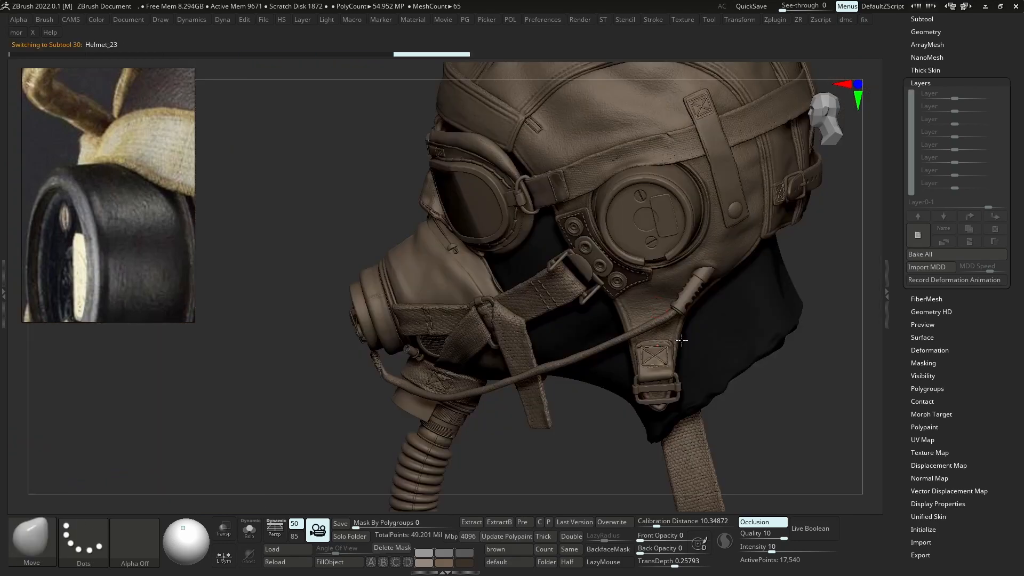
left_click(656, 306, "alt")
right_click_drag(676, 361, 663, 329)
left_click(665, 386, "alt")
Isolate the Helmet_17 snap fastener panel and turn off its polypaint colour
left_click(516, 291, "alt")
key("alt+s")
right_click_drag(534, 298, 884, 96)
left_click(922, 19)
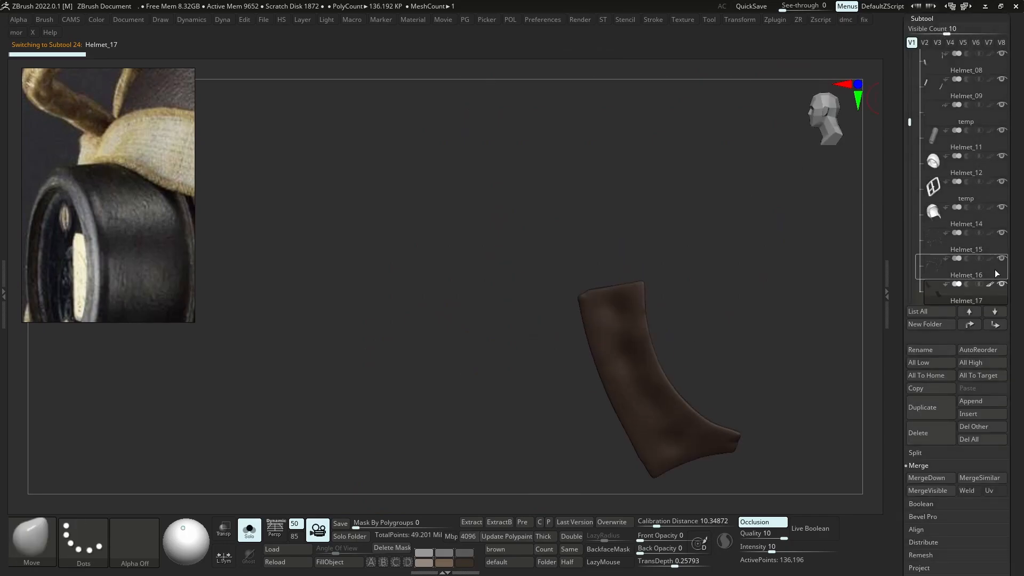
left_click(991, 284)
key("alt+s")
Divide the Helmet_17 snap fastener panel once and add a new sculpt layer to it
left_click_drag(1014, 483, 1008, 387)
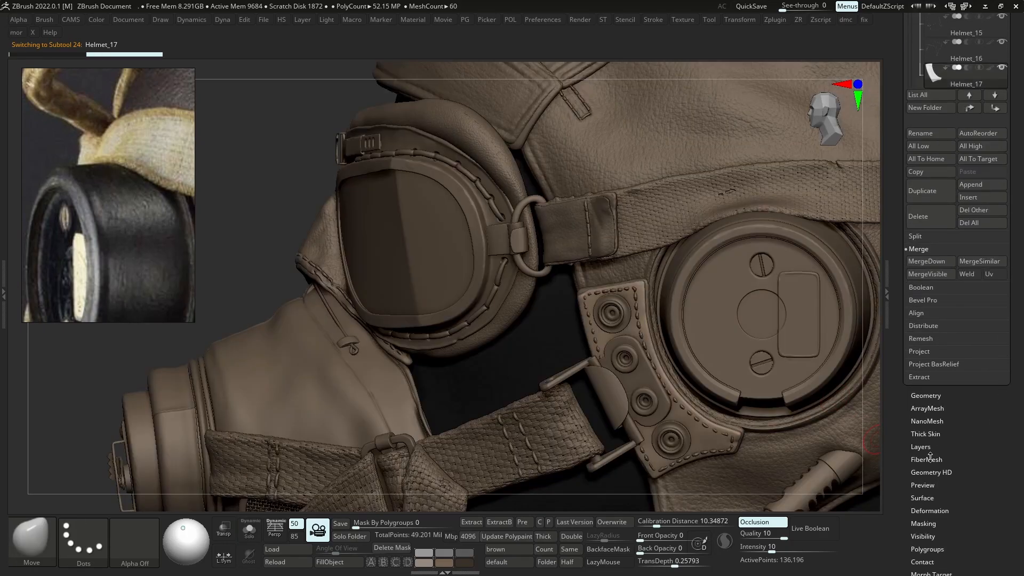
left_click(921, 447)
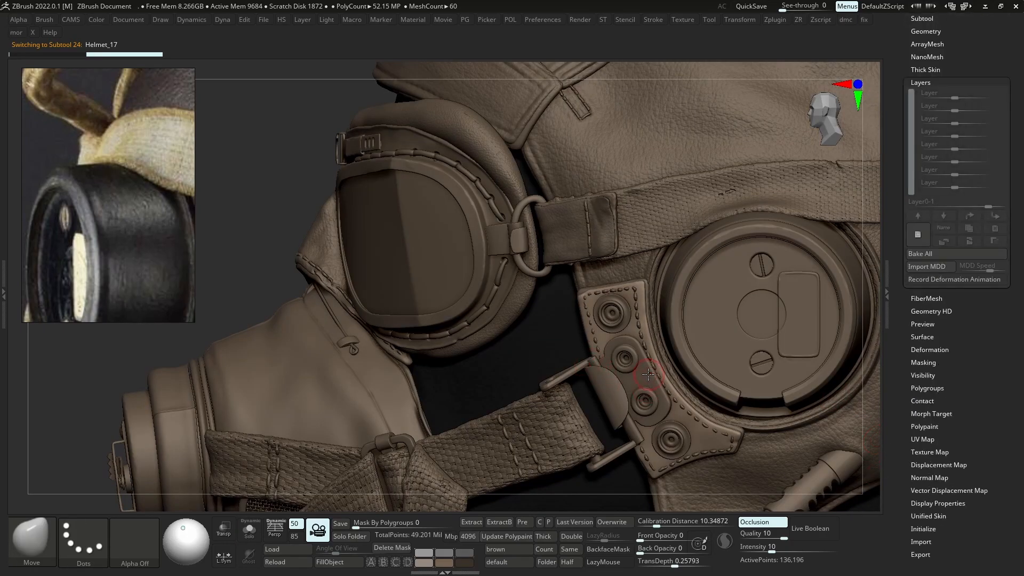
key("alt+s")
key("ctrl+d")
left_click(918, 235)
Carve a groove under the stitching along the upper edge of the Helmet_17 snap panel with DamStandard
key("b")
key("d")
key("s")
key("s")
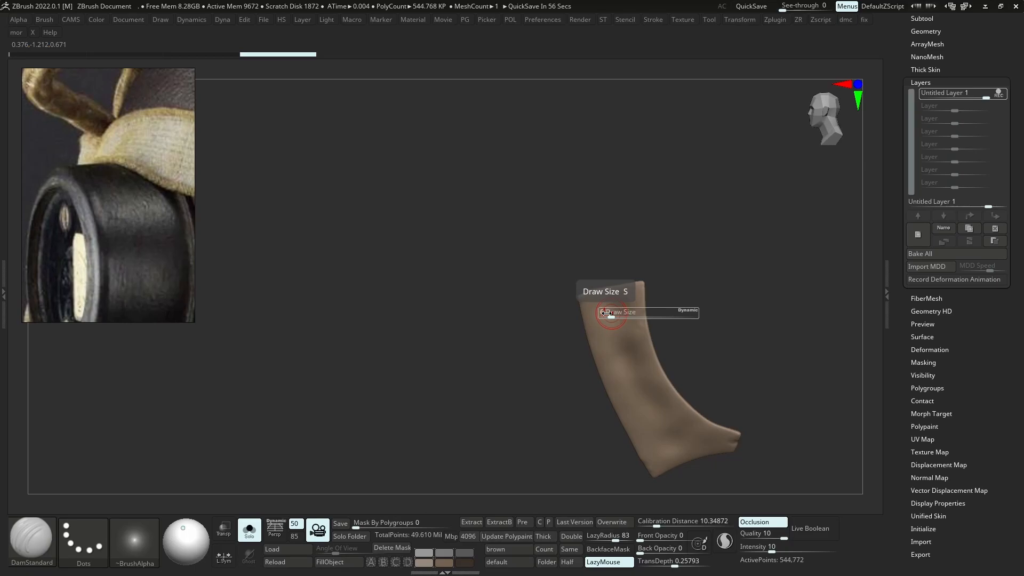
key("Return")
key("alt+s")
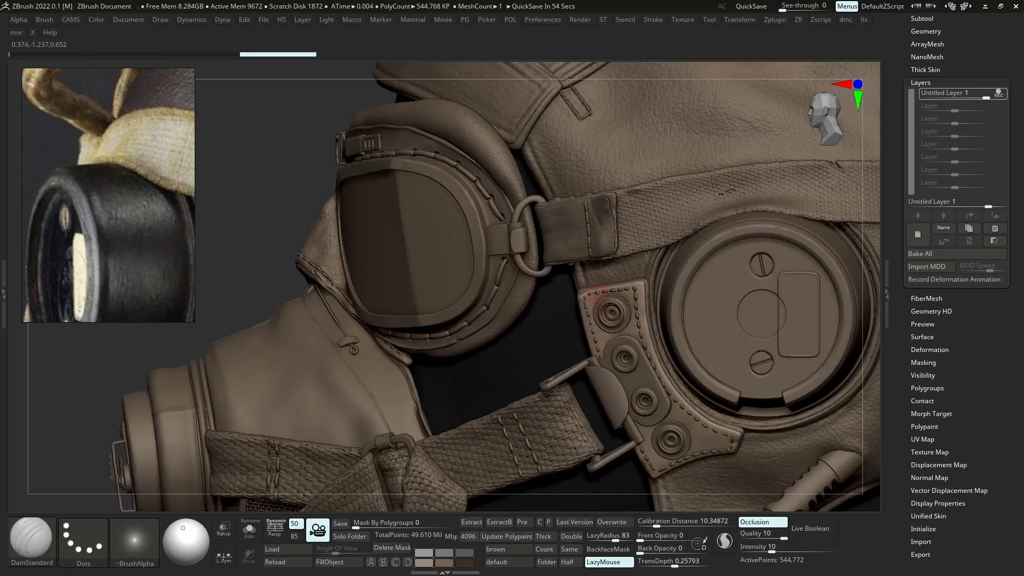
right_click_drag(598, 331, 596, 368, "ctrl")
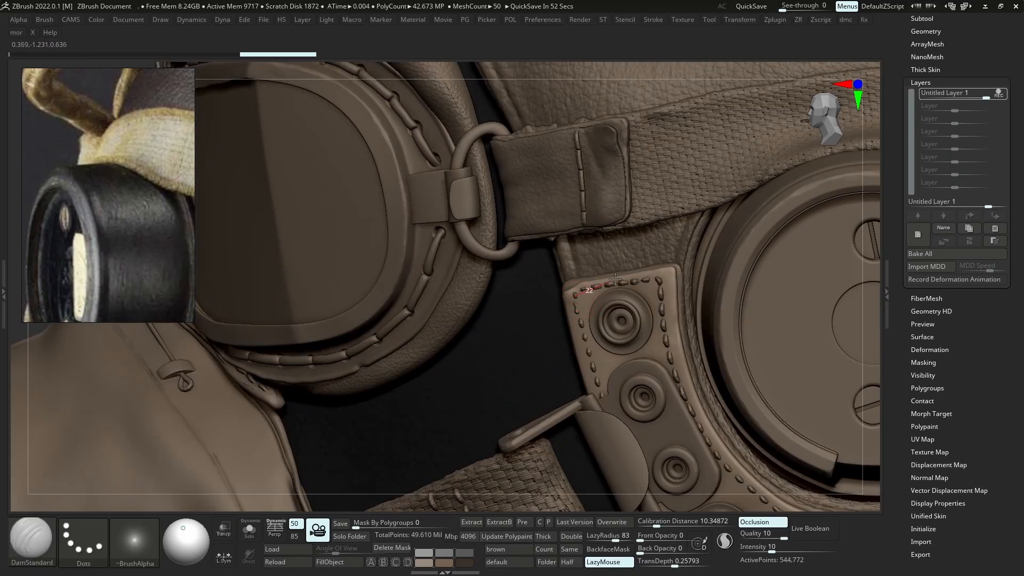
left_click_drag(703, 276, 705, 276)
Carve grooves under the stitching along the ear-cup side and lower edges of the Helmet_17 panel
key("alt+s")
mouse_move(681, 315)
right_mouse_down("alt")
mouse_move(626, 272)
mouse_move(640, 270)
mouse_move(608, 188)
right_mouse_up("alt")
key("alt+s")
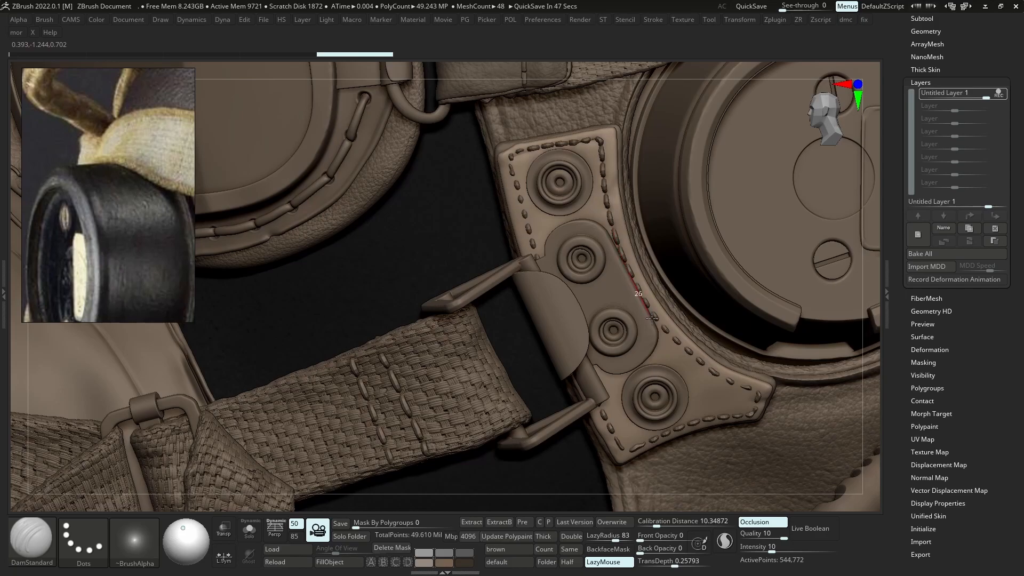
left_click_drag(798, 409, 800, 410)
key("alt+s")
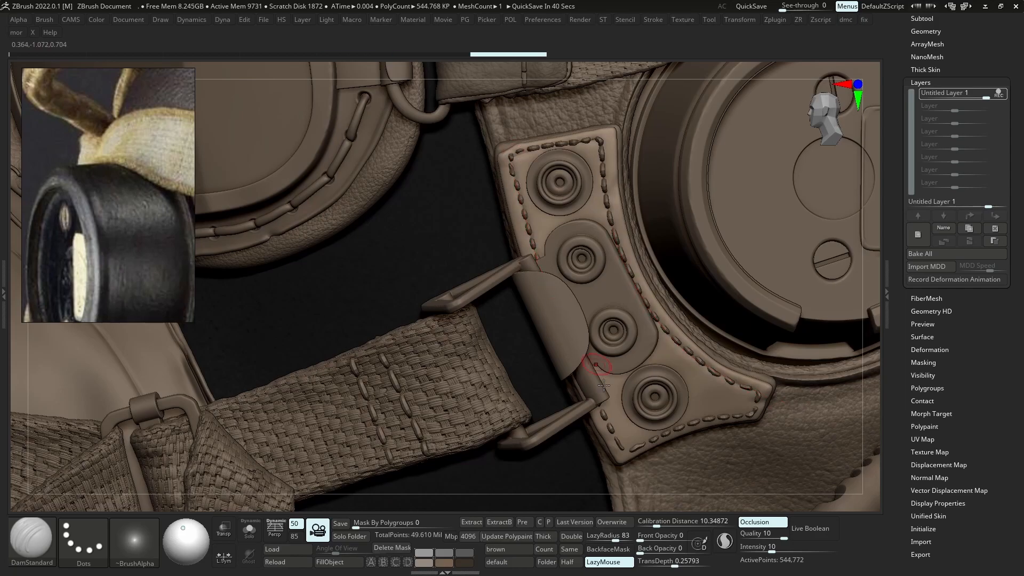
left_click_drag(637, 472, 634, 448)
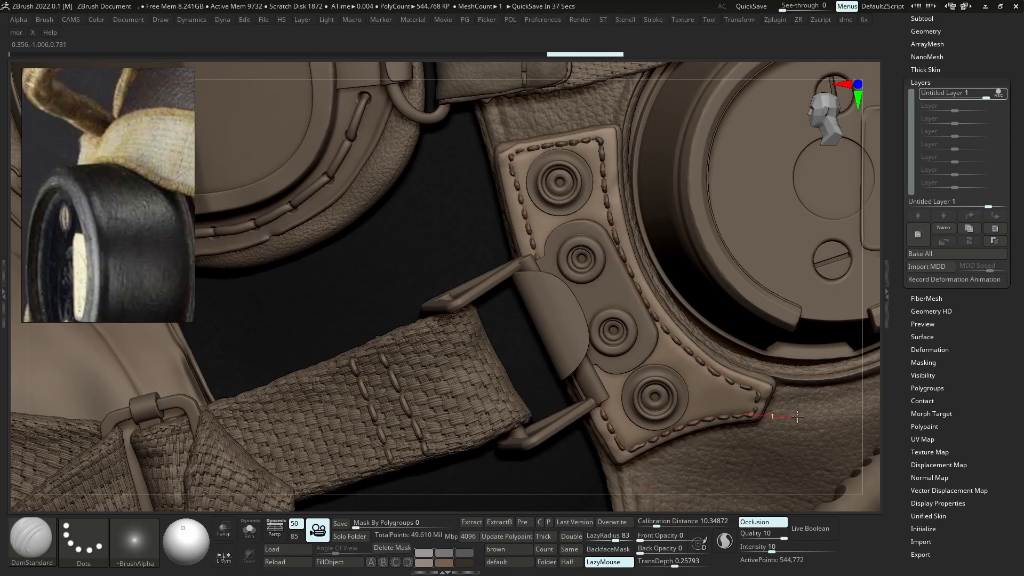
Subdivide the Helmet_07 stitches around the snap panels to level 3 and delete the hidden Helmet_18 stitch subtool
key("d")
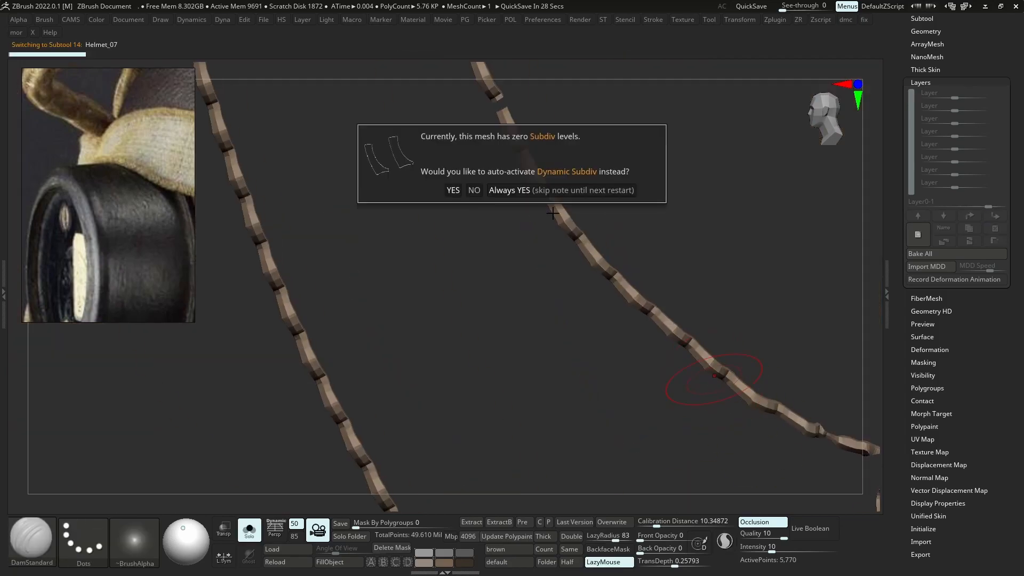
left_click(933, 33)
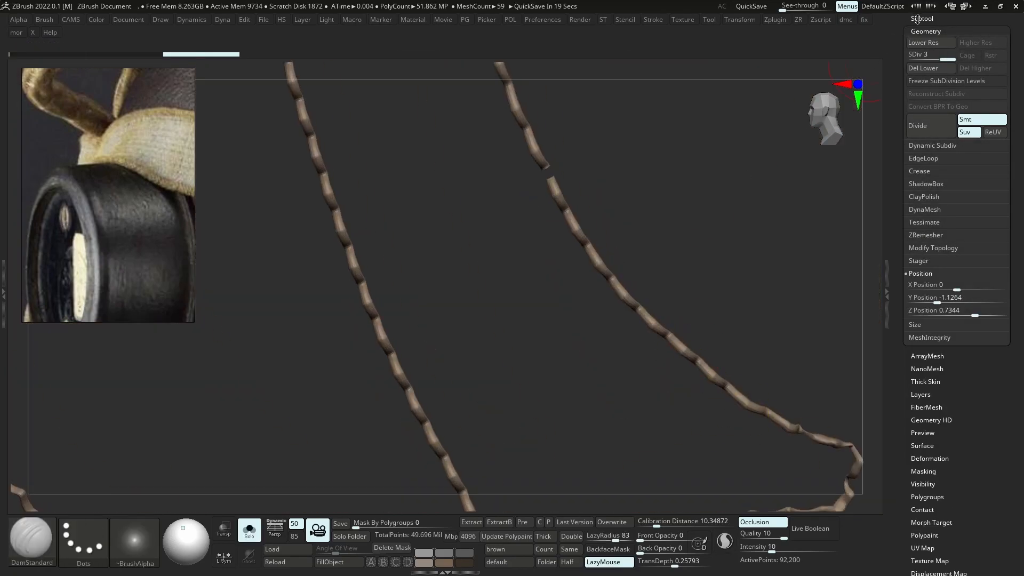
left_click(917, 20)
left_click(910, 433)
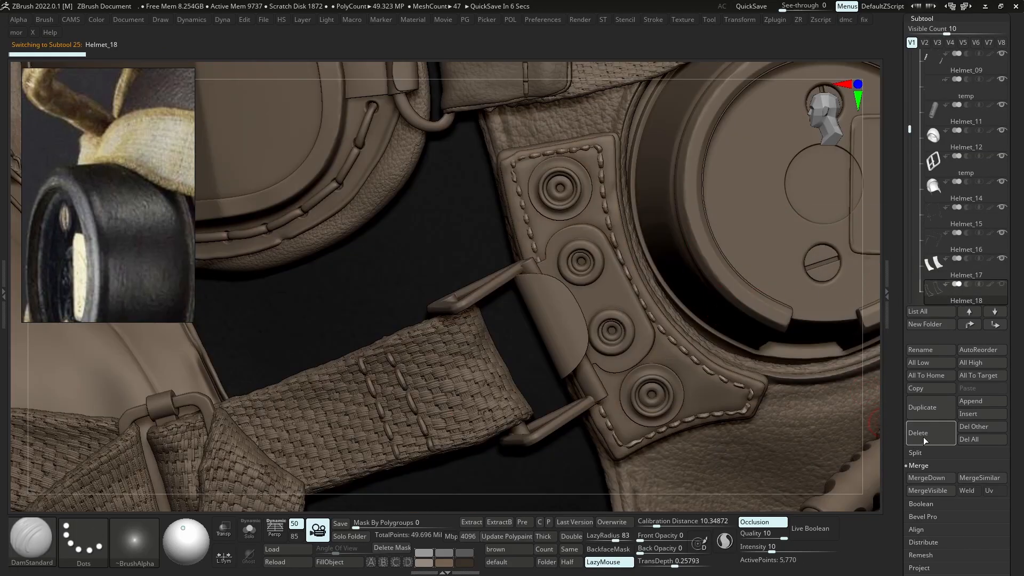
left_click(923, 441)
key("Return")
Compare the Helmet_15 and Helmet_16 stitch subtools in isolation and on the full helmet
left_click(934, 239)
key("alt+s")
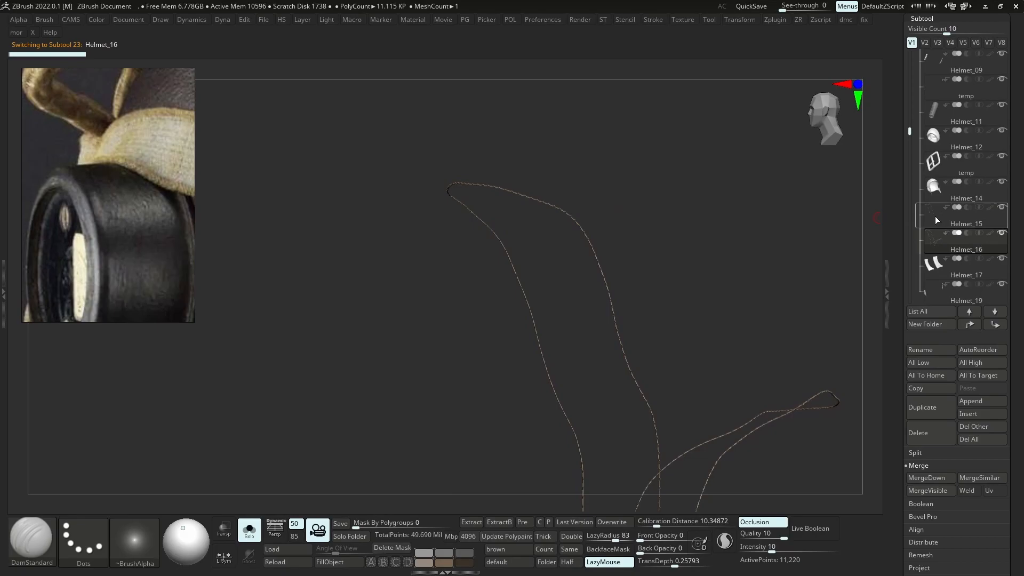
left_click(925, 225)
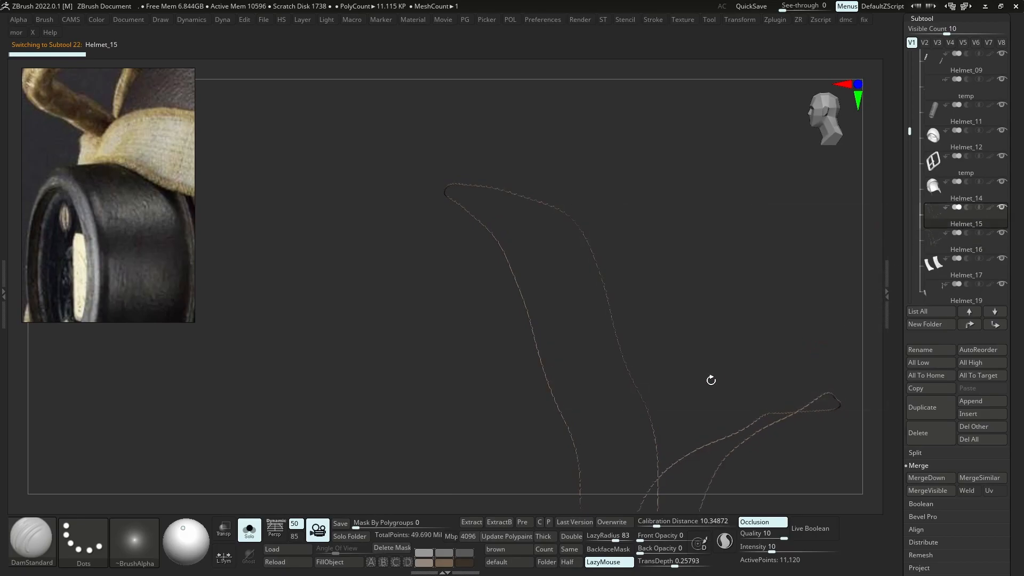
left_click(660, 359)
key("alt+s")
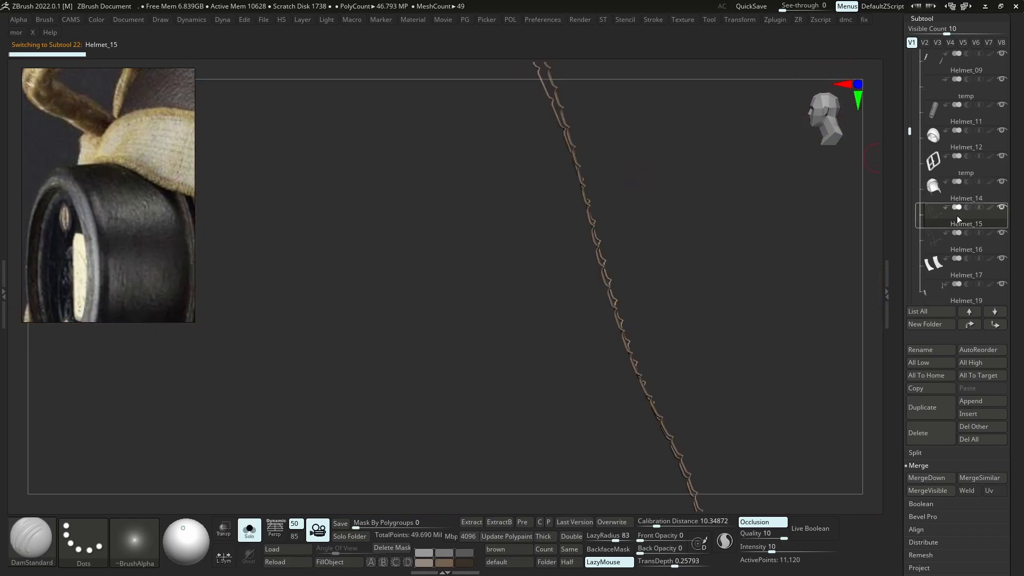
left_click(946, 246)
key("alt+s")
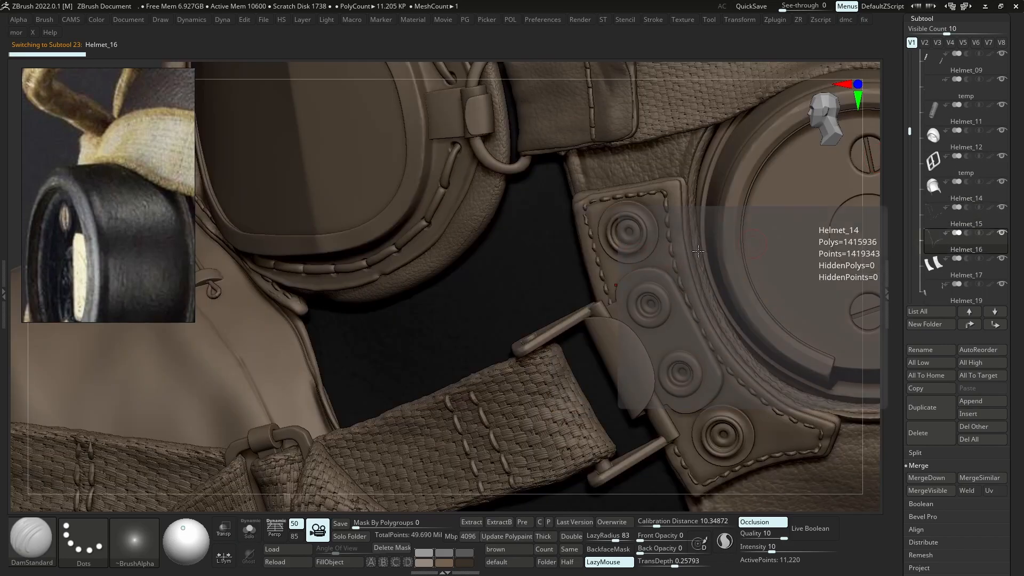
right_click_drag(588, 127, 585, 70, "ctrl")
right_click_drag(680, 258, 733, 282)
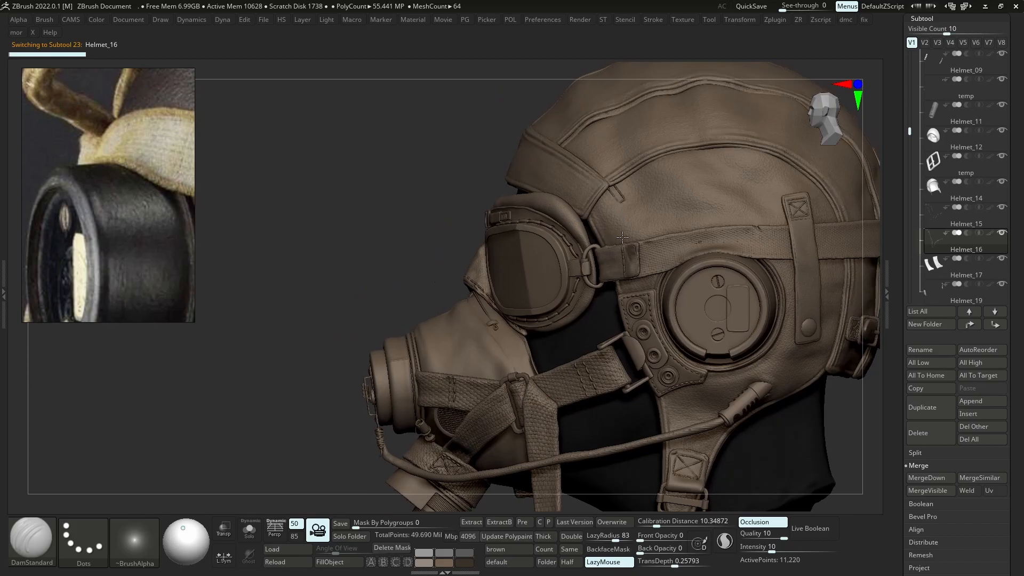
key("alt+s")
mouse_move(602, 235)
right_mouse_down("ctrl")
mouse_move(928, 239)
mouse_move(665, 234)
right_mouse_up("ctrl")
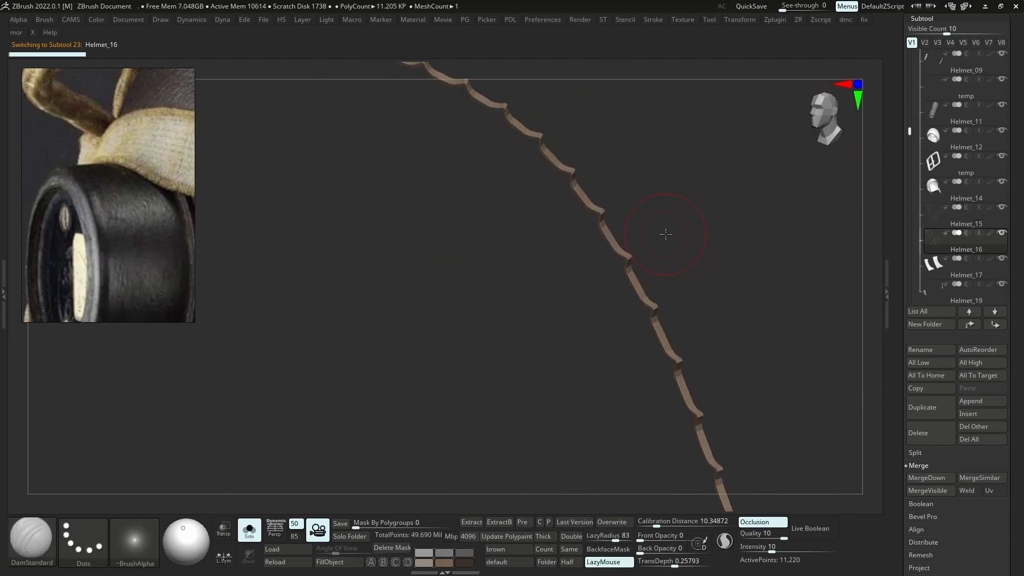
key("alt+s")
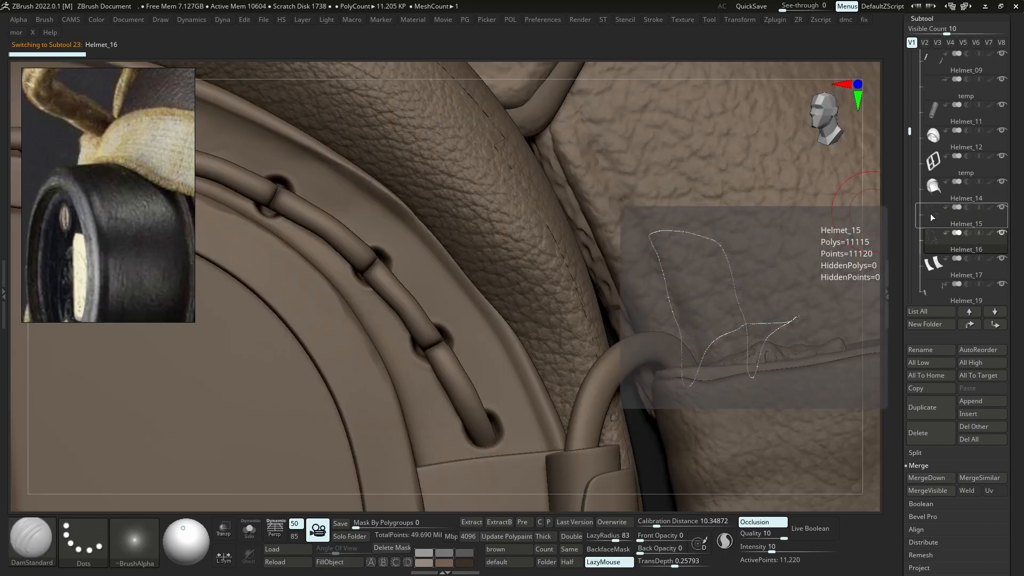
right_click_drag(697, 287, 619, 152, "ctrl")
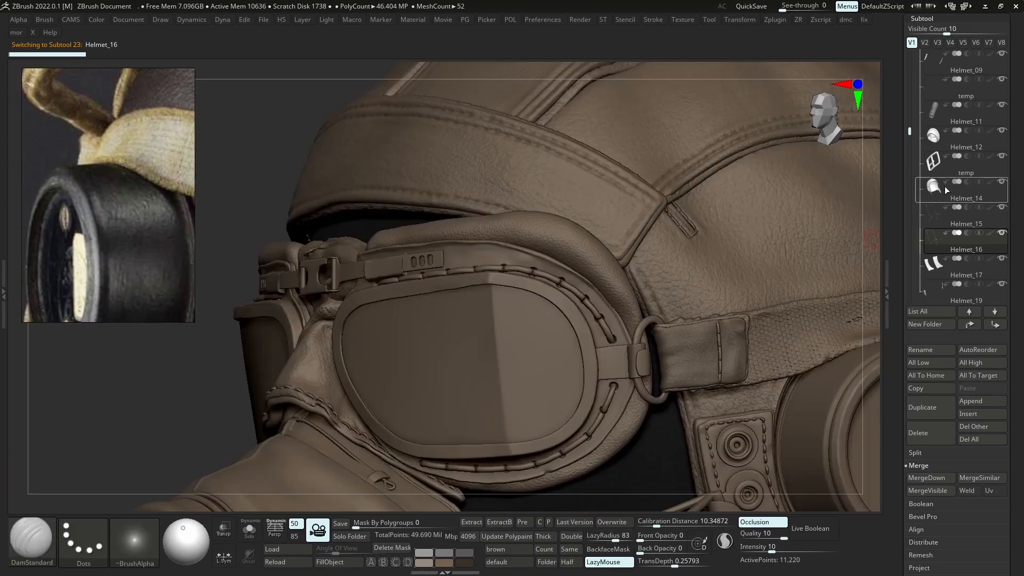
right_click_drag(784, 249, 646, 295, "ctrl")
Make the hidden Helmet_28 subtool visible and check the helmet from both sides
left_click_drag(909, 131, 910, 214)
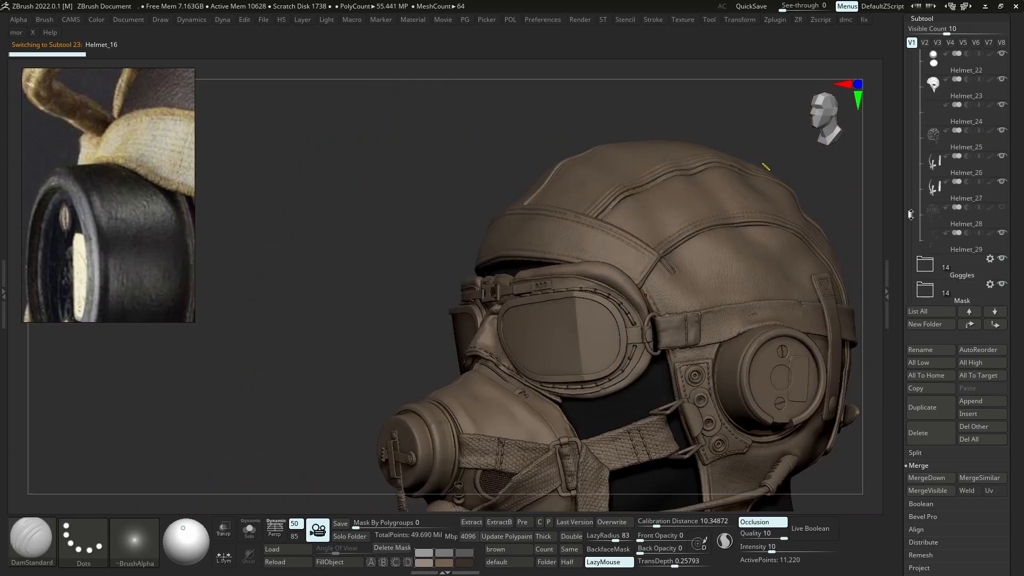
left_click(1003, 208)
mouse_move(752, 272)
right_mouse_down()
mouse_move(704, 250)
mouse_move(640, 267)
right_mouse_up()
right_click_drag(639, 266, 768, 285)
Select the Helmet_17 snap panel and add a new sculpt layer to it
right_click_drag(470, 214, 660, 201, "ctrl")
right_click_drag(394, 486, 549, 433, "alt")
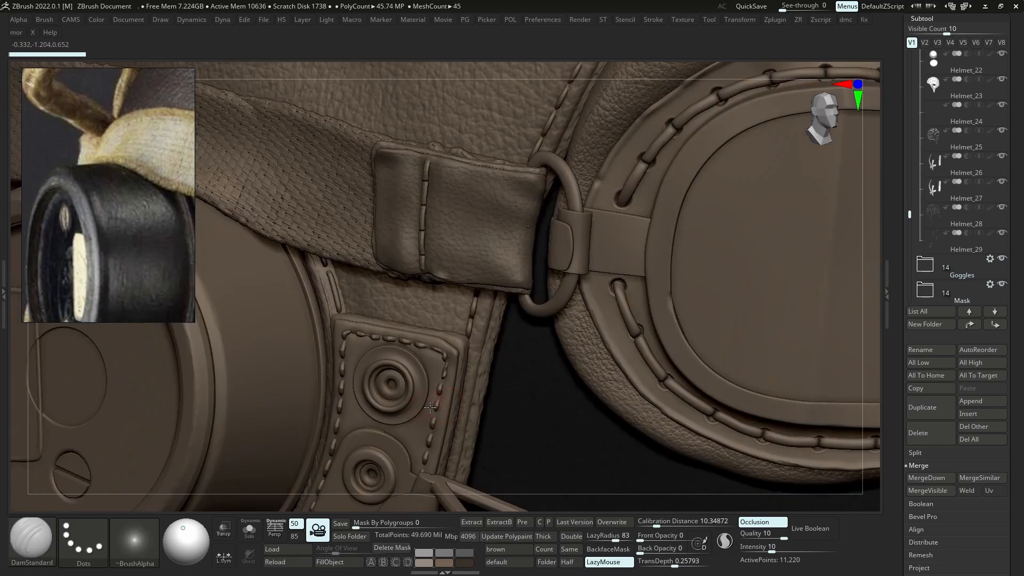
left_click(430, 407, "alt")
key("alt+s")
right_click_drag(425, 407, 560, 320, "alt")
right_click_drag(559, 320, 672, 342, "ctrl")
key("alt+s")
left_click_drag(1004, 540, 1004, 369)
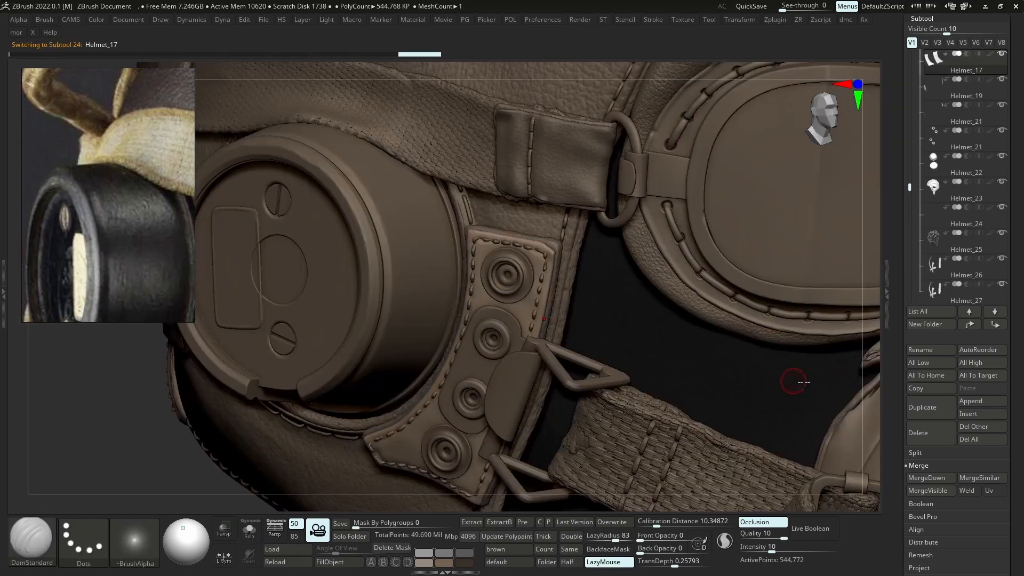
left_click(920, 492)
left_click(917, 235)
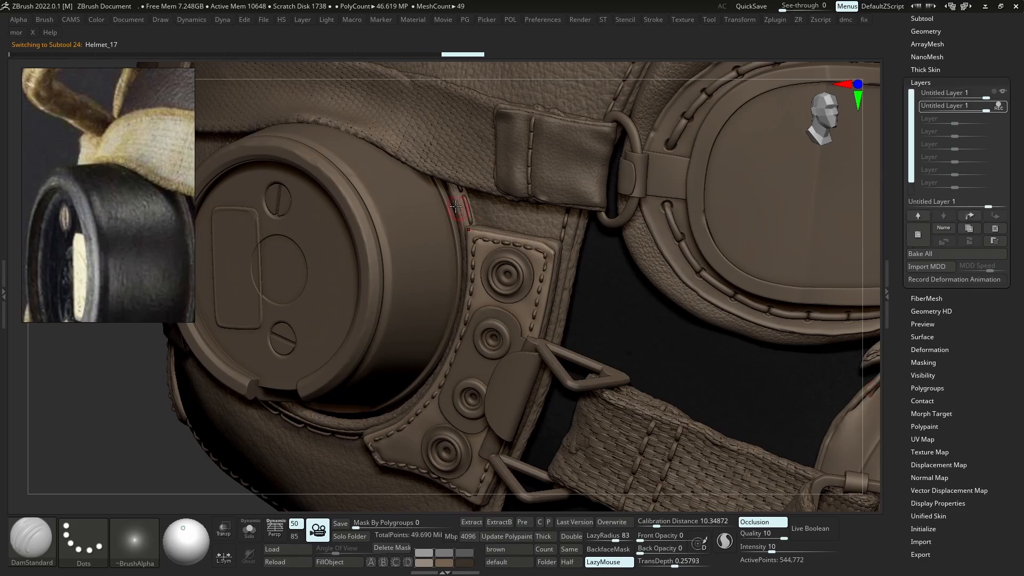
Sculpt soft dents into the leather inside the stitching at the snap panel's lower corner with the Standard brush
key("b")
key("s")
key("t")
key("space")
key("s")
key("s")
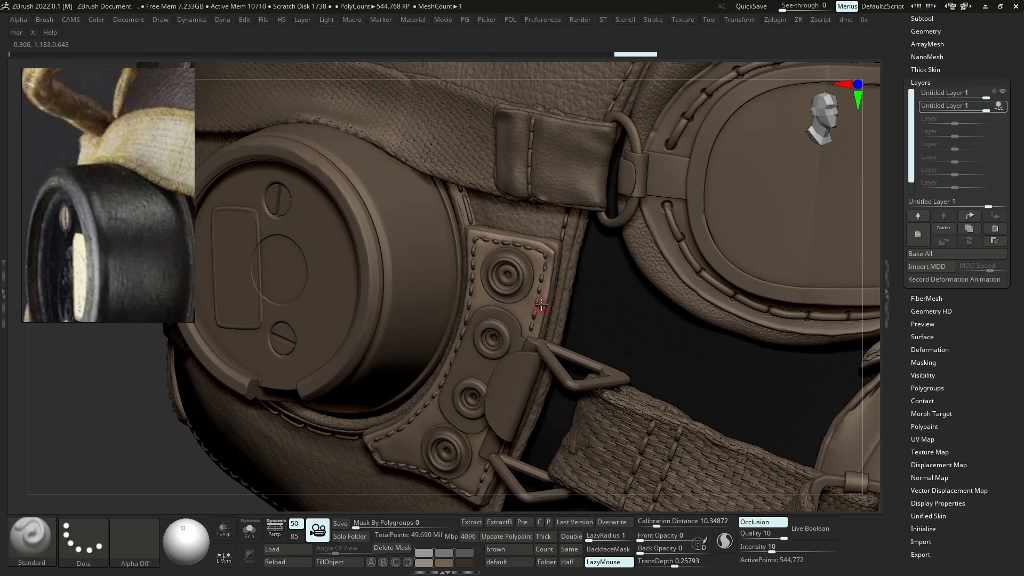
left_click_drag(541, 314, 543, 302, "shift")
right_click_drag(543, 302, 576, 304)
mouse_move(576, 304)
right_mouse_down("ctrl")
mouse_move(534, 256)
mouse_move(522, 363)
right_mouse_up("ctrl")
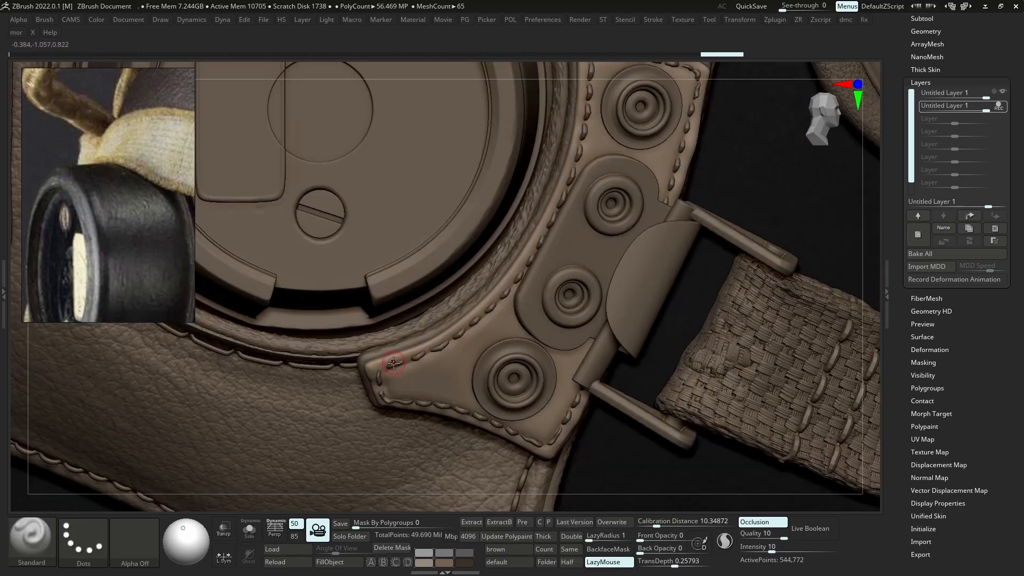
mouse_move(410, 355)
left_mouse_down("alt")
mouse_move(396, 360)
mouse_move(408, 372)
mouse_move(386, 391)
left_mouse_up("alt")
left_click_drag(389, 391, 403, 391, "alt")
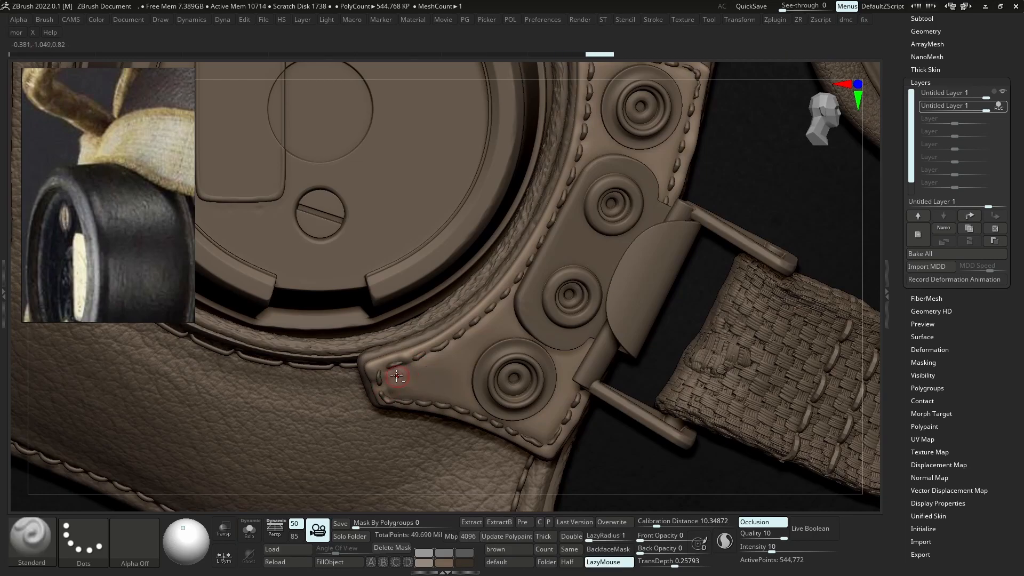
left_click_drag(483, 361, 495, 358, "alt")
Extend the soft leather puckers around the lower snaps of the panel, varying the brush size
key("alt+s")
right_click_drag(499, 362, 488, 325, "ctrl")
right_click_drag(488, 325, 523, 366)
key("alt+s")
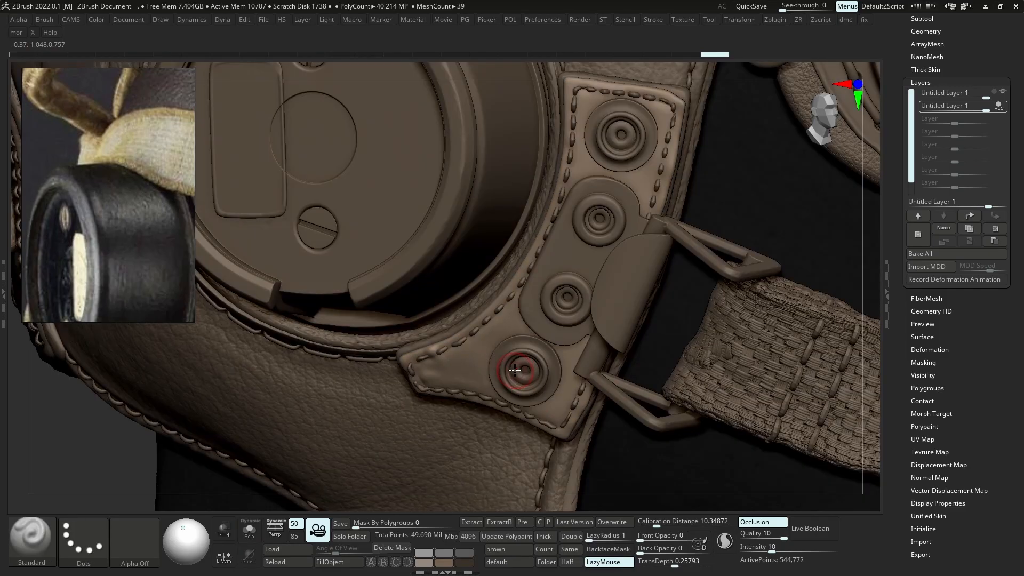
key("alt+s")
key("alt+s")
key("alt+s")
key("alt+s")
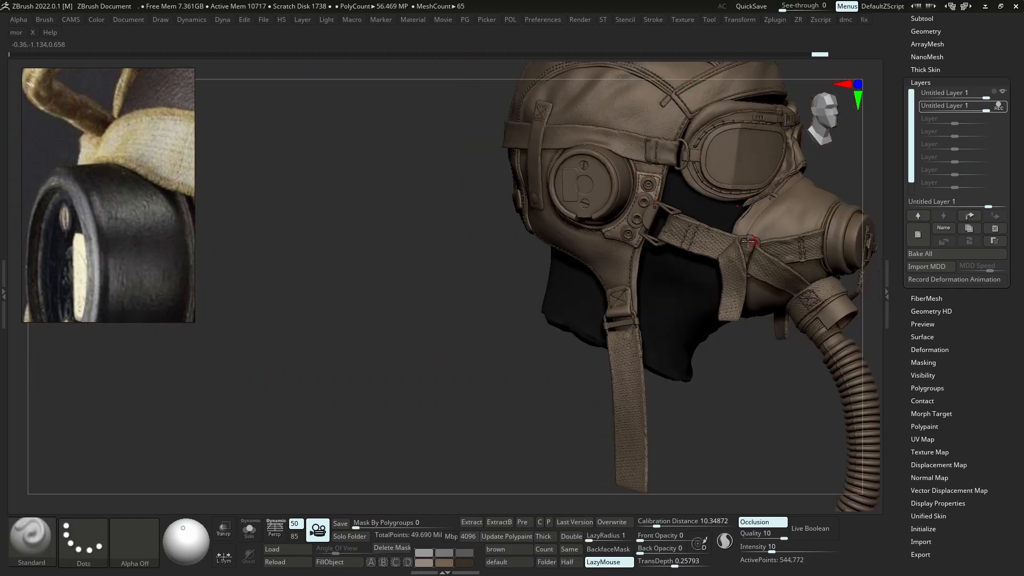
Sculpt and smooth leather puckers along the stitching around the upper snap of the panel
key("shift+s")
right_click_drag(660, 190, 626, 210, "ctrl")
mouse_move(626, 210)
left_mouse_down("shift")
mouse_move(619, 205)
mouse_move(642, 231)
left_mouse_up("shift")
mouse_move(618, 233)
right_mouse_down("ctrl")
mouse_move(683, 257)
mouse_move(673, 236)
right_mouse_up("ctrl")
key("shift+s")
key("shift+s")
right_click_drag(629, 212, 632, 283, "ctrl")
key("shift+s")
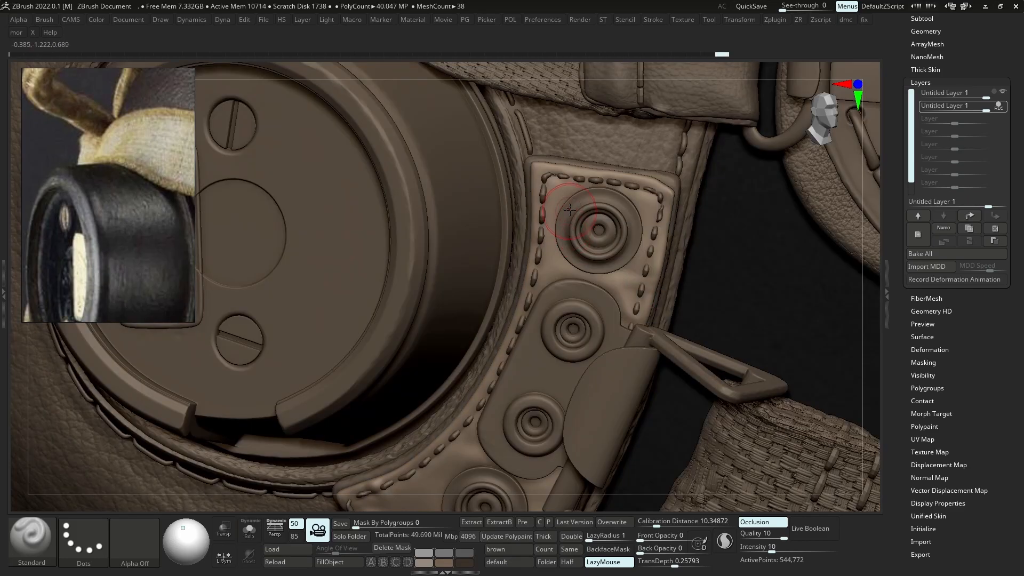
Touch up and smooth the leather beside the snaps, and bake the sculpt layers
mouse_move(593, 196)
right_mouse_down("ctrl")
mouse_move(571, 235)
mouse_move(553, 427)
mouse_move(590, 325)
right_mouse_up("ctrl")
left_click(552, 424, "alt")
mouse_move(533, 281)
left_mouse_down()
mouse_move(536, 266)
mouse_move(552, 275)
mouse_move(544, 278)
left_mouse_up()
left_click_drag(533, 275, 560, 288, "shift")
right_click_drag(565, 287, 581, 331, "ctrl")
left_click(952, 255)
Add a new sculpt layer to the Helmet_02 leather loop above the chin strap buckle
right_click_drag(613, 299, 709, 427)
right_click_drag(800, 373, 853, 288, "ctrl")
right_click_drag(917, 267, 867, 250)
left_click(917, 234)
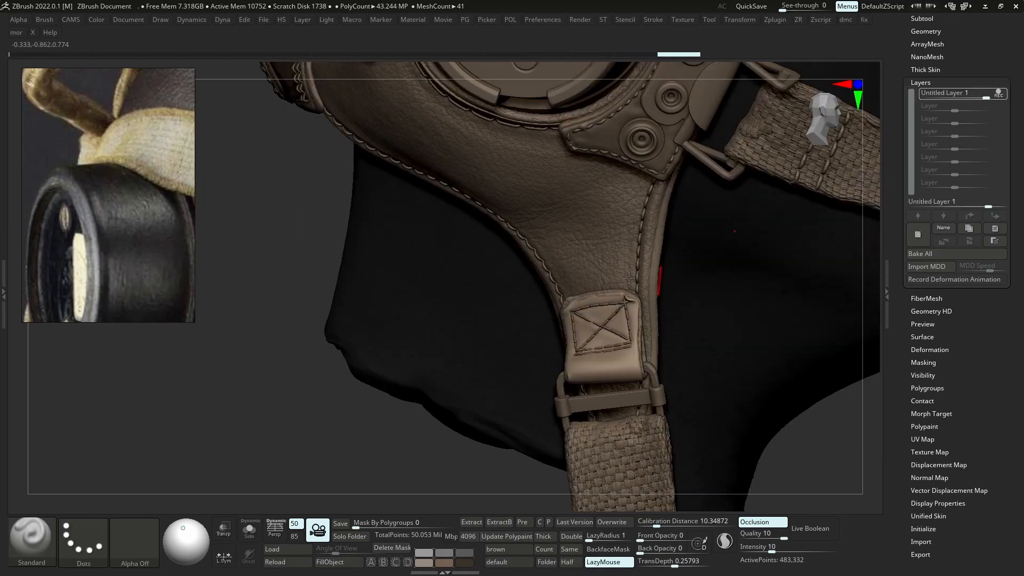
Turn off the surface noise on Helmet_23 and return to the layers of the Helmet_02 strap loop
left_click(613, 260, "alt")
left_click(922, 337)
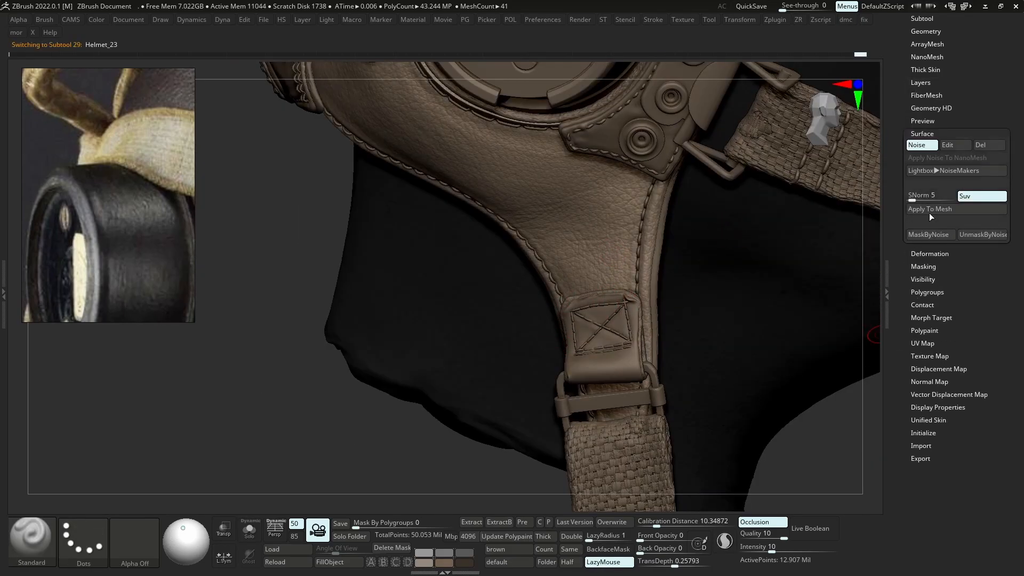
left_click(932, 145)
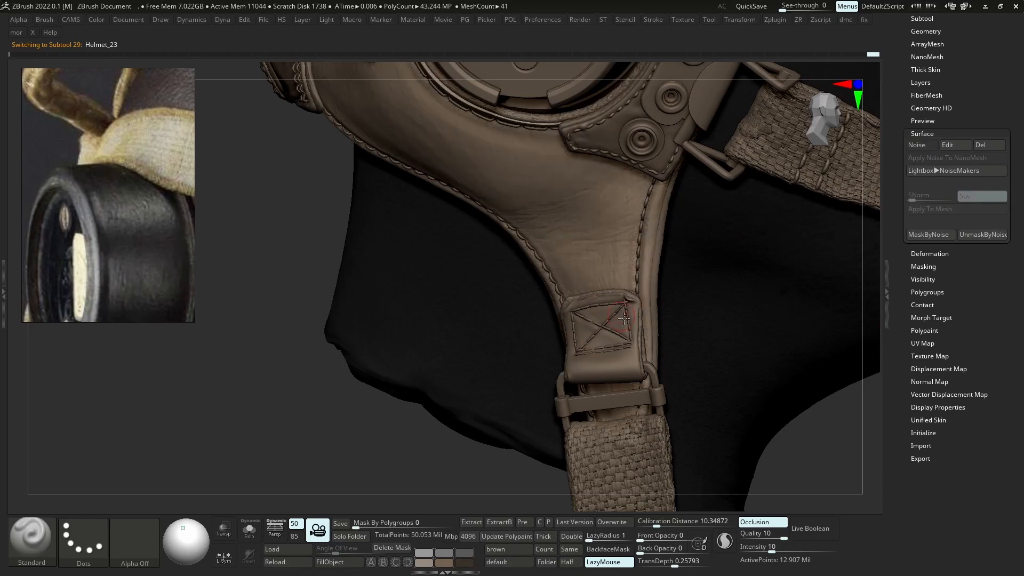
left_click(612, 358, "alt")
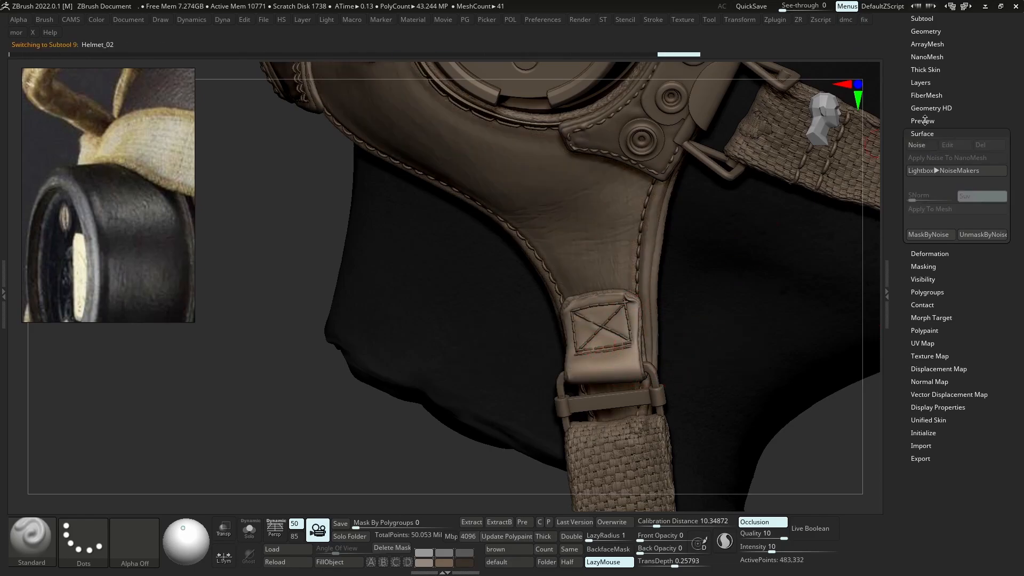
left_click(932, 83)
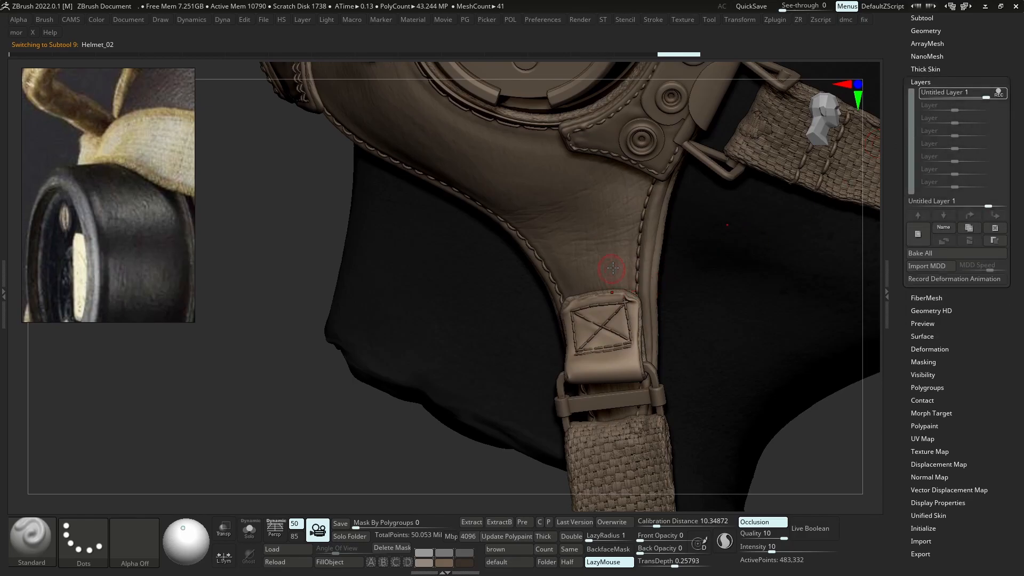
Shrink the reference image, load the 1_memory_folds brush and sculpt memory folds across the Helmet_02 strap loop
key("comma")
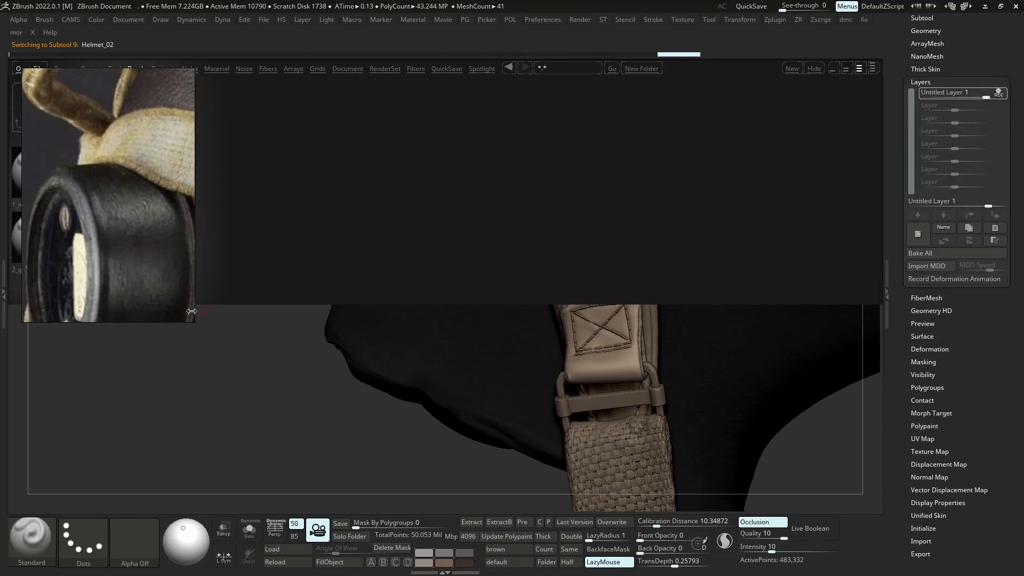
left_click_drag(191, 321, 69, 96)
right_click_drag(66, 92, 98, 371)
double_click(53, 169)
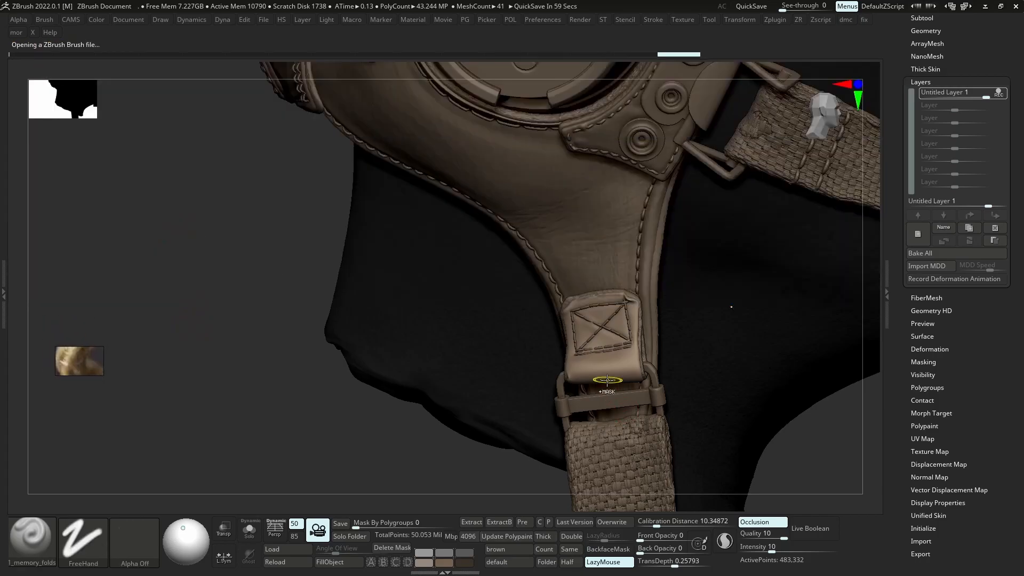
right_click_drag(607, 380, 606, 377, "ctrl")
mouse_move(633, 372)
left_mouse_down()
mouse_move(656, 371)
mouse_move(617, 395)
left_mouse_up()
key("s")
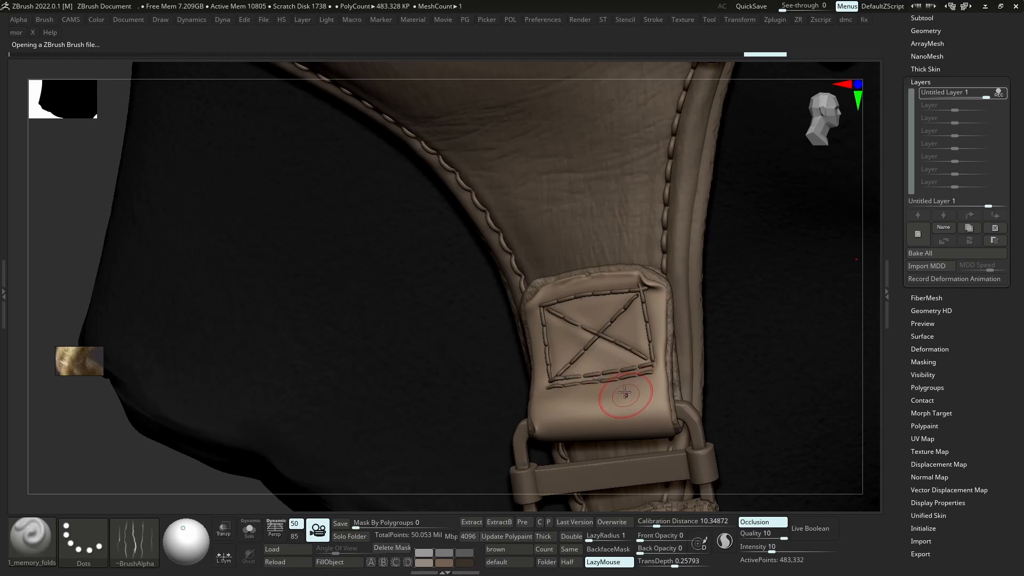
right_click_drag(629, 398, 613, 415)
key("s")
left_click_drag(615, 416, 654, 411)
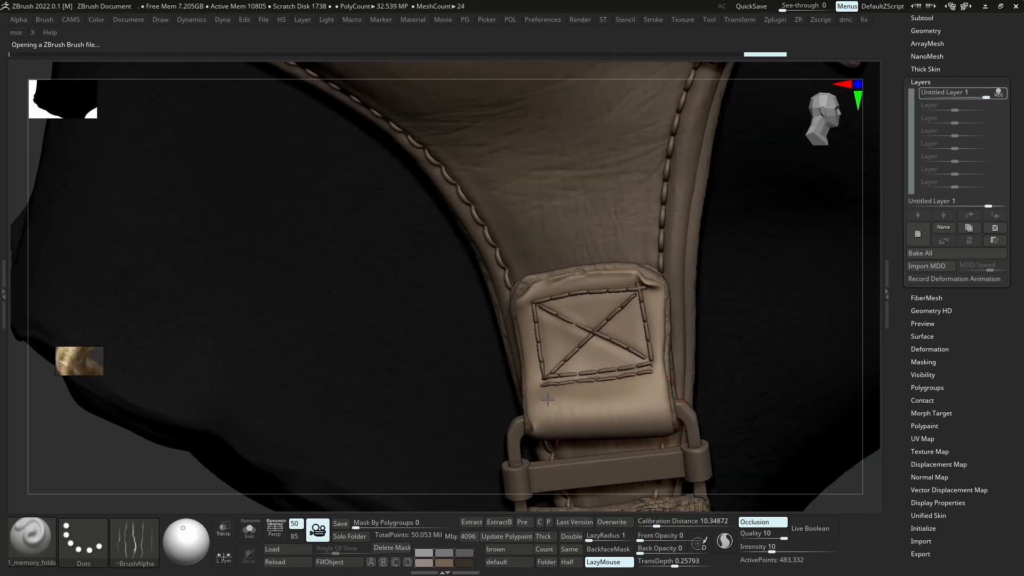
left_click_drag(655, 383, 657, 380)
Load the 2_genral_folds(h brush and stamp general folds over the strap loops on a second layer
mouse_move(651, 368)
right_mouse_down("ctrl")
mouse_move(681, 315)
mouse_move(621, 341)
mouse_move(635, 359)
mouse_move(645, 355)
right_mouse_up("ctrl")
key("alt+s")
key("alt+s")
key("alt+s")
double_click(59, 245)
left_click(919, 235)
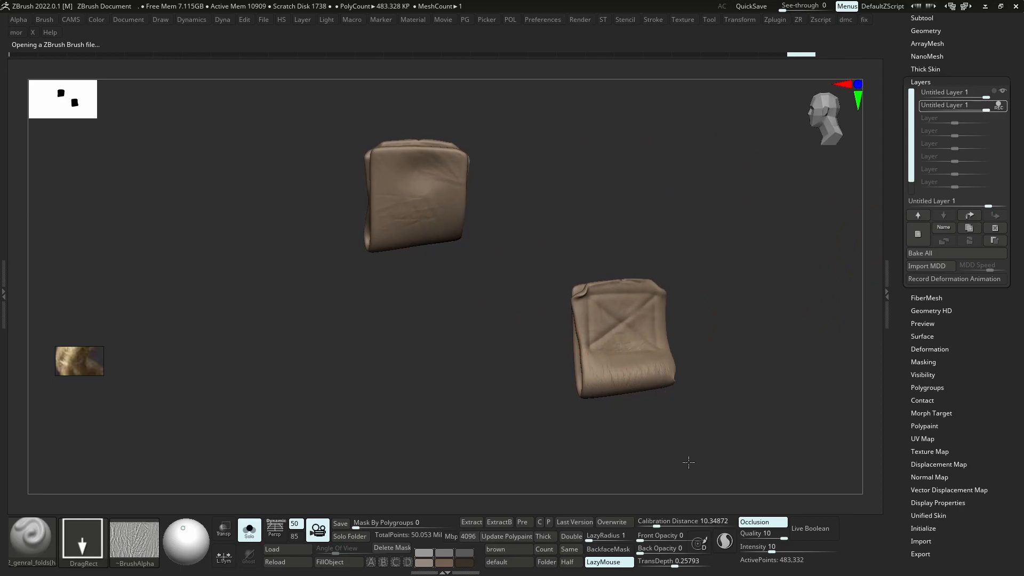
Add a third layer to the strap loops and stamp folds on it with the 2_genral_folds_B brush
left_click(918, 234)
double_click(104, 123)
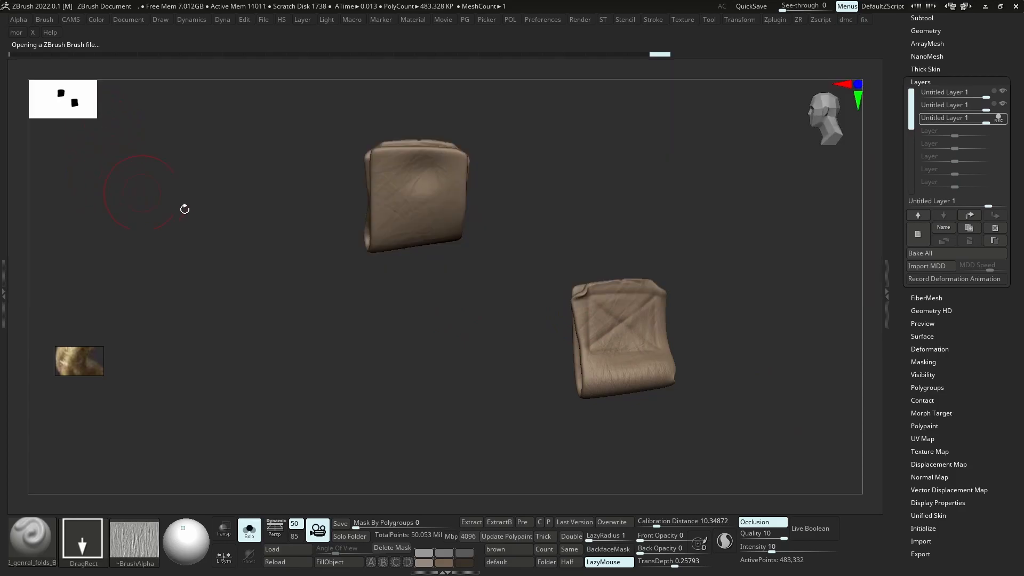
mouse_move(608, 365)
left_mouse_down()
mouse_move(666, 331)
mouse_move(694, 352)
left_mouse_up()
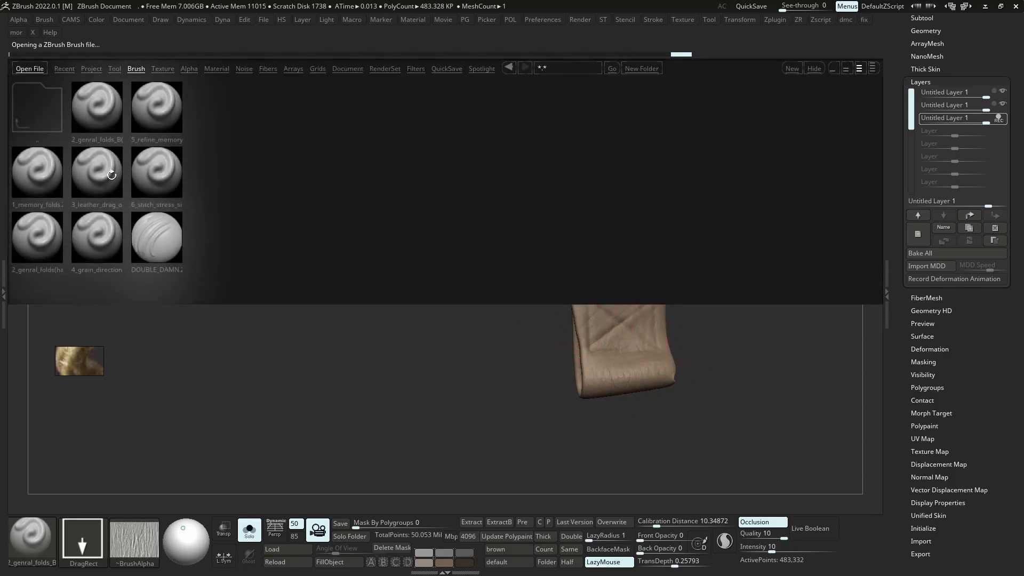
Load the 4_grain_directional brush and spray directional grain over the front and back of the strap loops on a fourth layer
double_click(112, 175)
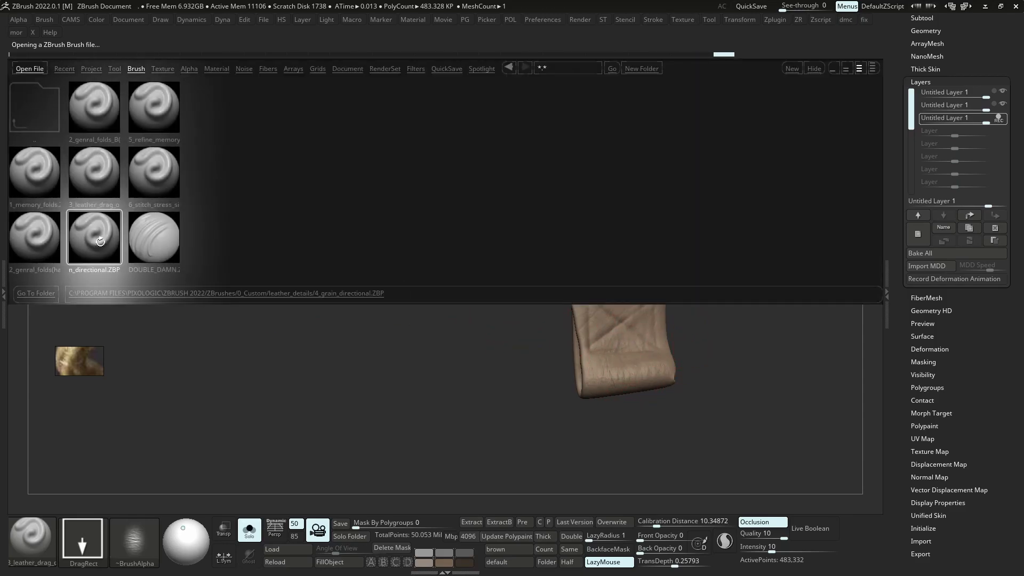
double_click(97, 231)
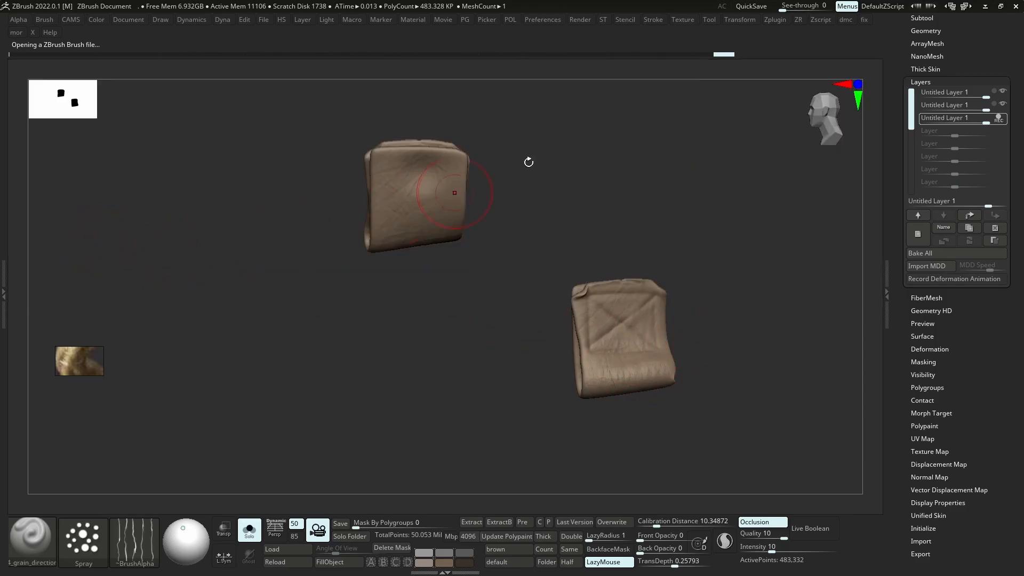
left_click(919, 232)
mouse_move(594, 336)
left_mouse_down()
mouse_move(606, 333)
mouse_move(613, 352)
mouse_move(630, 341)
left_mouse_up()
right_click_drag(623, 376, 609, 350)
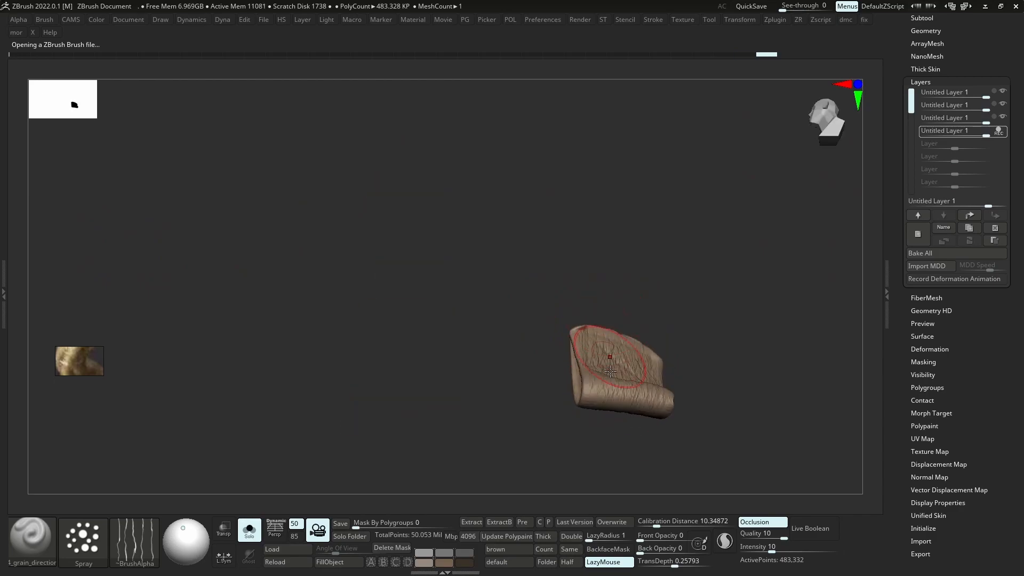
mouse_move(640, 397)
right_mouse_down()
mouse_move(658, 414)
mouse_move(630, 388)
right_mouse_up()
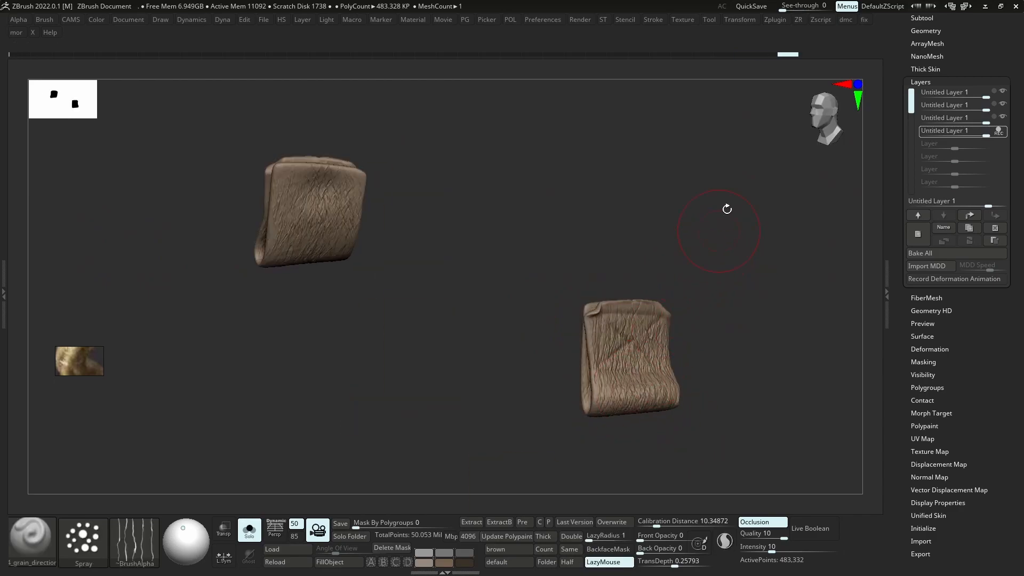
key("comma")
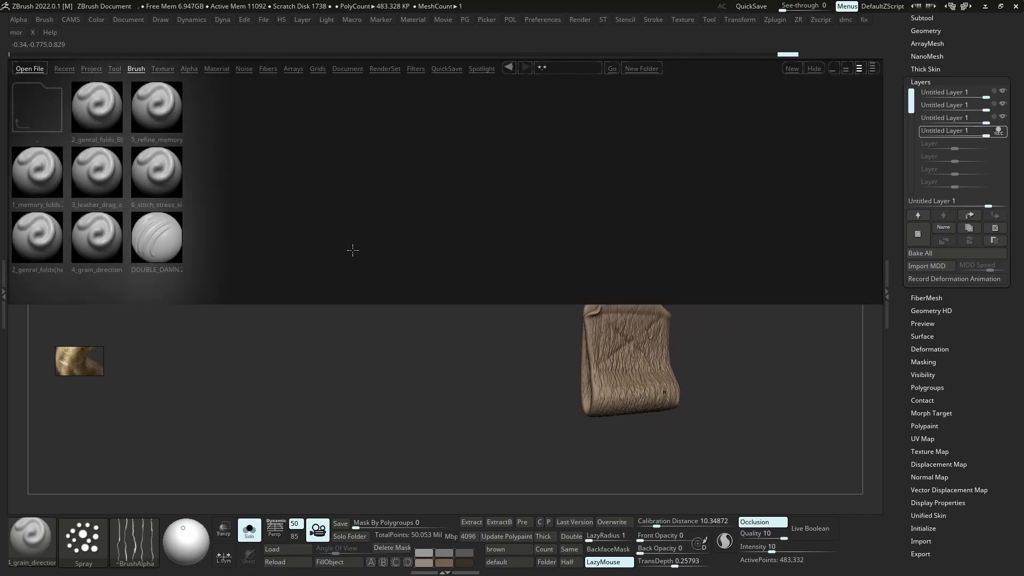
key("comma")
Reduce the four strap loop layer intensities to 0.41592, 0.43362, 0.15044 and 0.13274
left_click(969, 95)
left_click(969, 108)
left_click(961, 119)
left_click(961, 134)
key("shift+alt+s")
left_click(962, 134)
Check the cross stitching on the strap loop in isolation and switch to the Move brush
right_click_drag(710, 269, 677, 301, "ctrl")
left_click(677, 301, "alt")
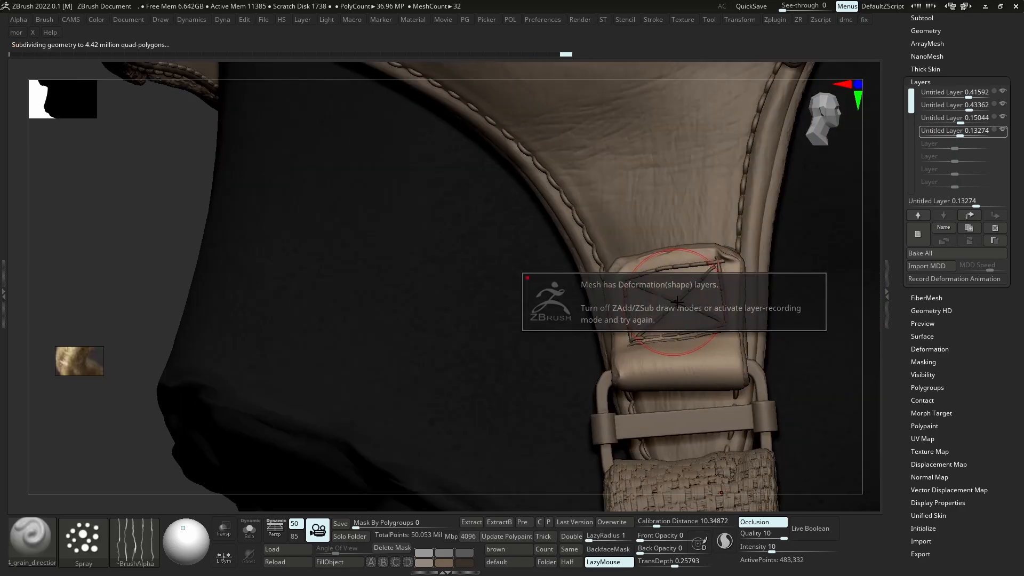
key("shift+alt+s")
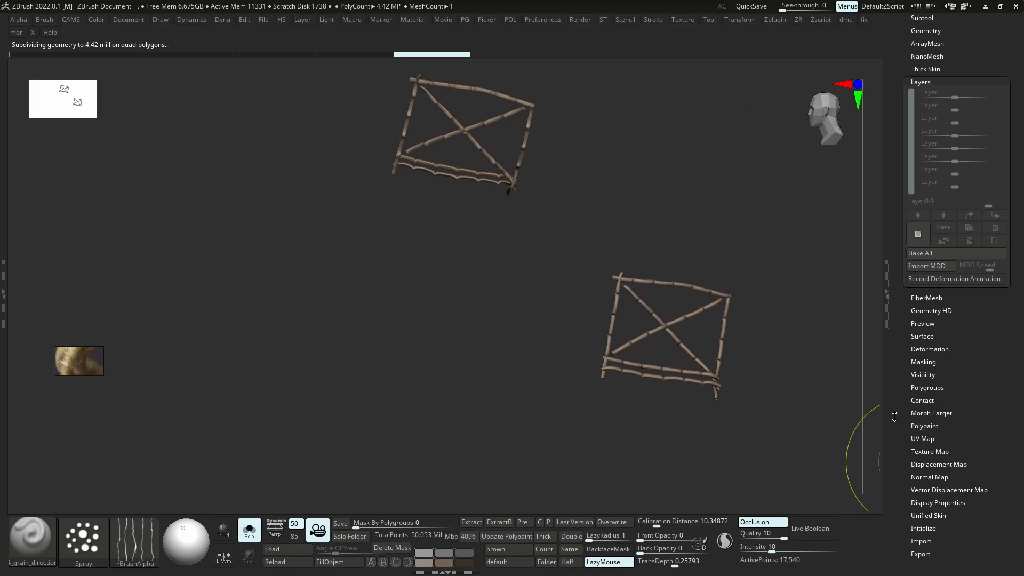
key("shift+alt+s")
key("b")
key("m")
key("v")
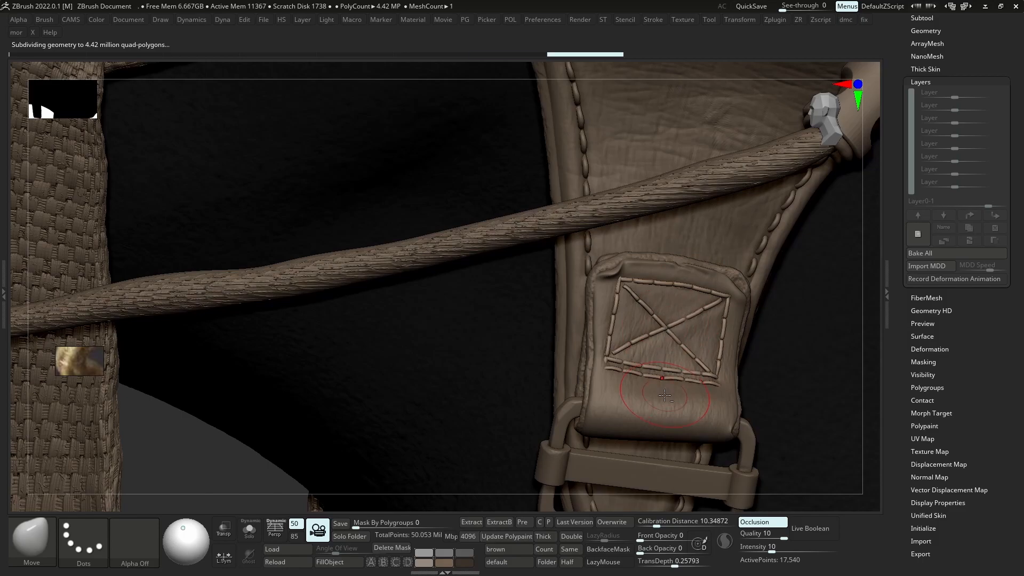
Add a fifth layer to the Helmet_02 strap loop and set up a resized DamStandard brush with a LazyRadius of 1
left_click(919, 235)
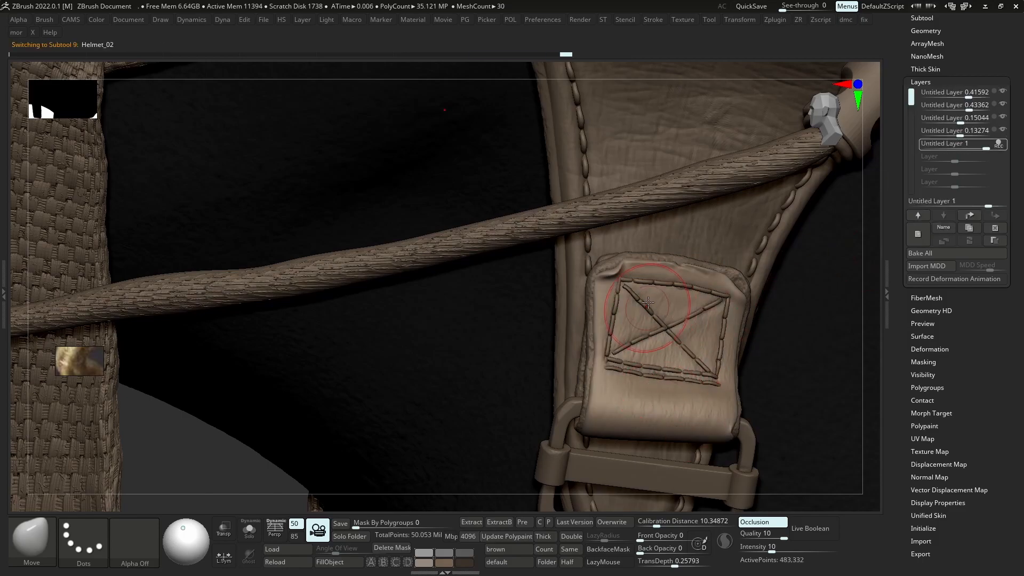
key("b")
key("d")
key("s")
key("s")
left_click(656, 336)
right_click_drag(649, 414, 635, 334, "alt")
key("s")
left_click(633, 336)
left_click_drag(594, 338, 693, 336)
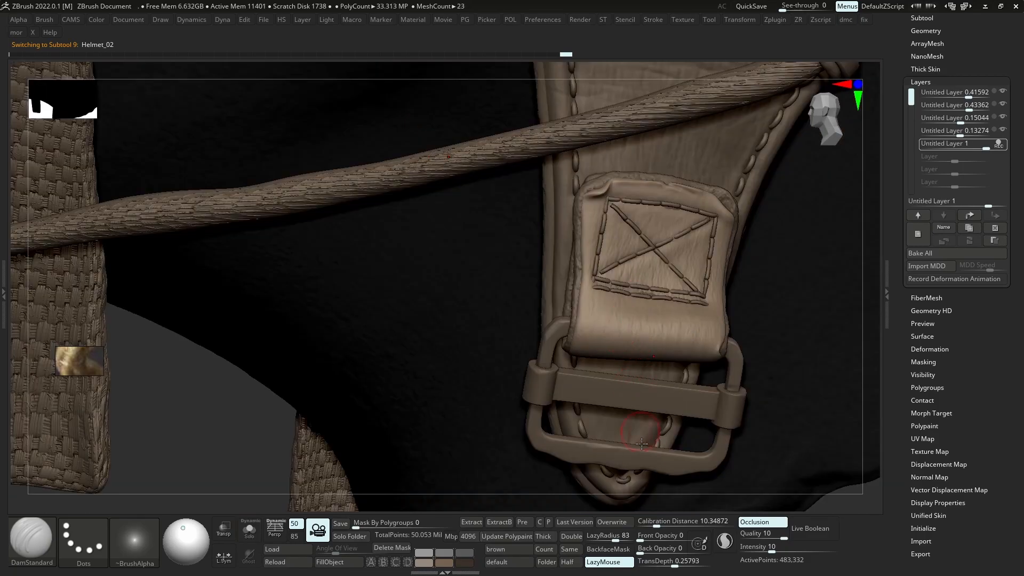
left_click_drag(611, 534, 584, 535)
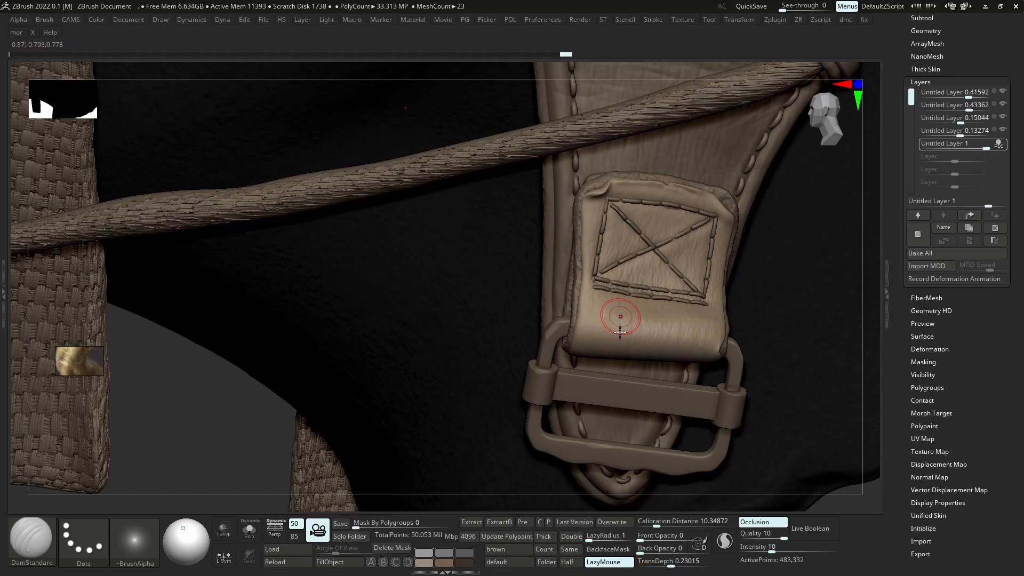
Carve short vertical DamStandard creases into the rolled lower fold of the strap loop, undoing the unwanted strokes
left_click_drag(612, 350, 621, 322)
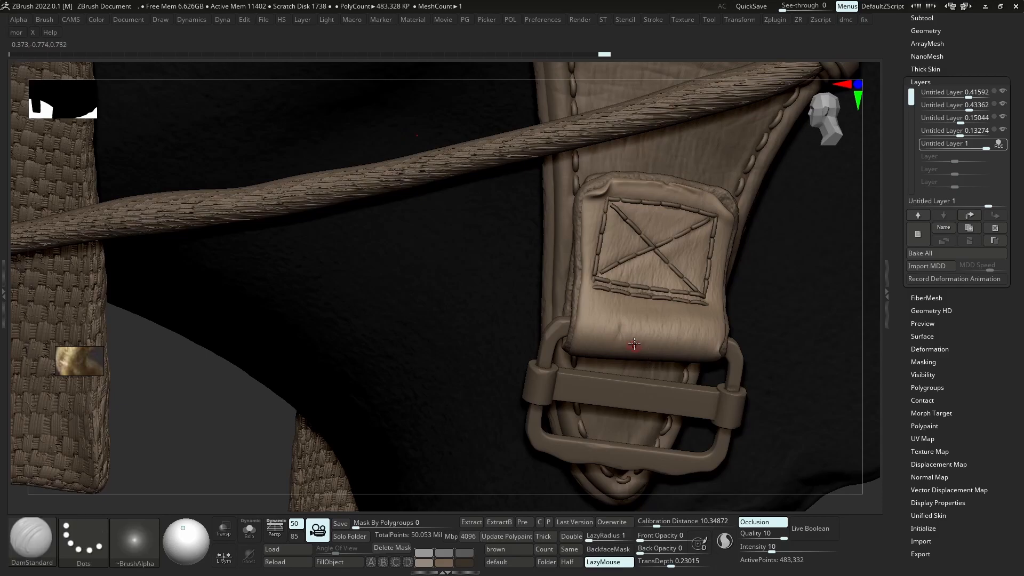
key("ctrl+z")
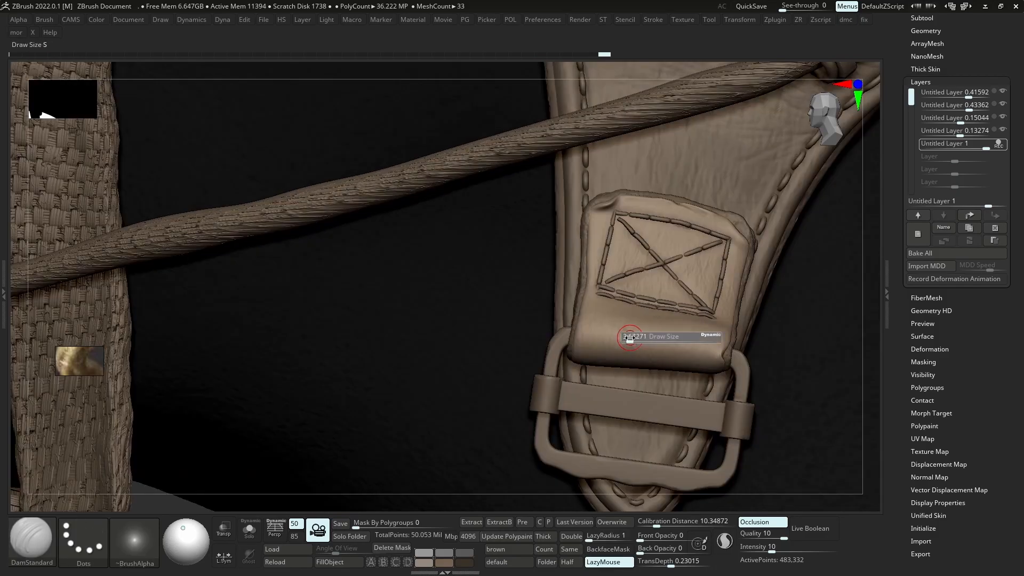
left_click_drag(625, 354, 625, 347)
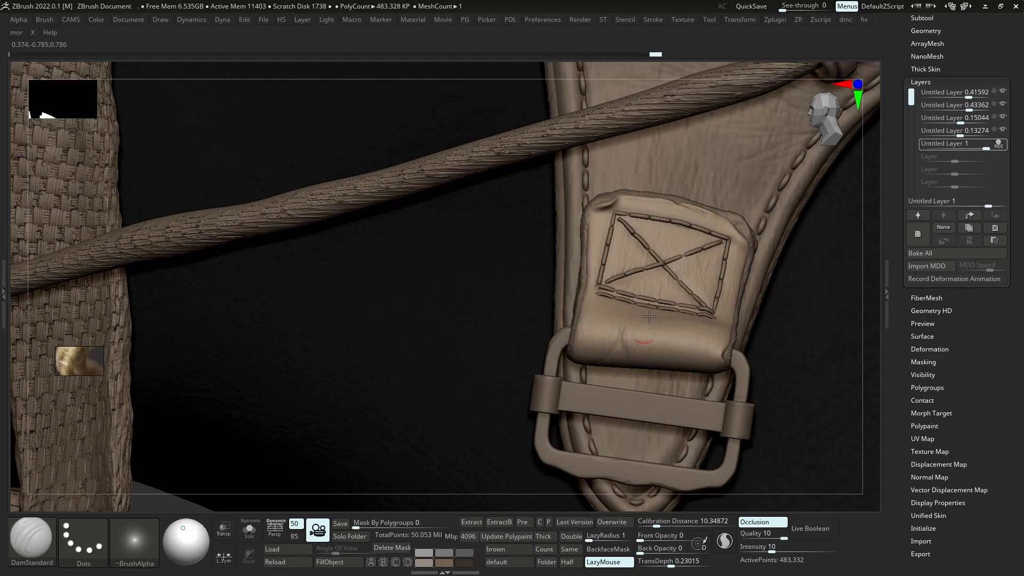
right_click_drag(660, 330, 667, 359)
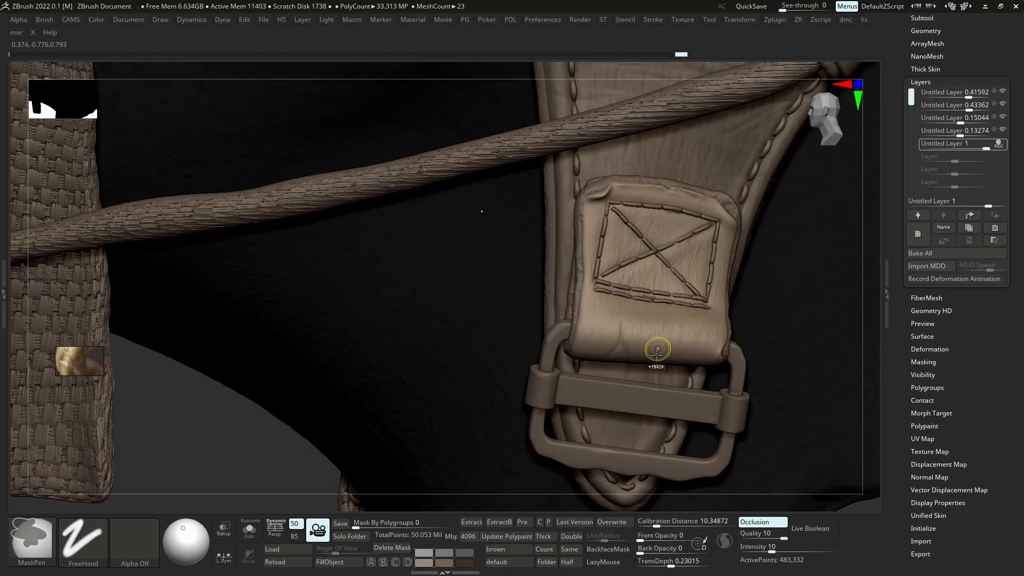
key("ctrl+z")
key("ctrl+z")
key("ctrl+z")
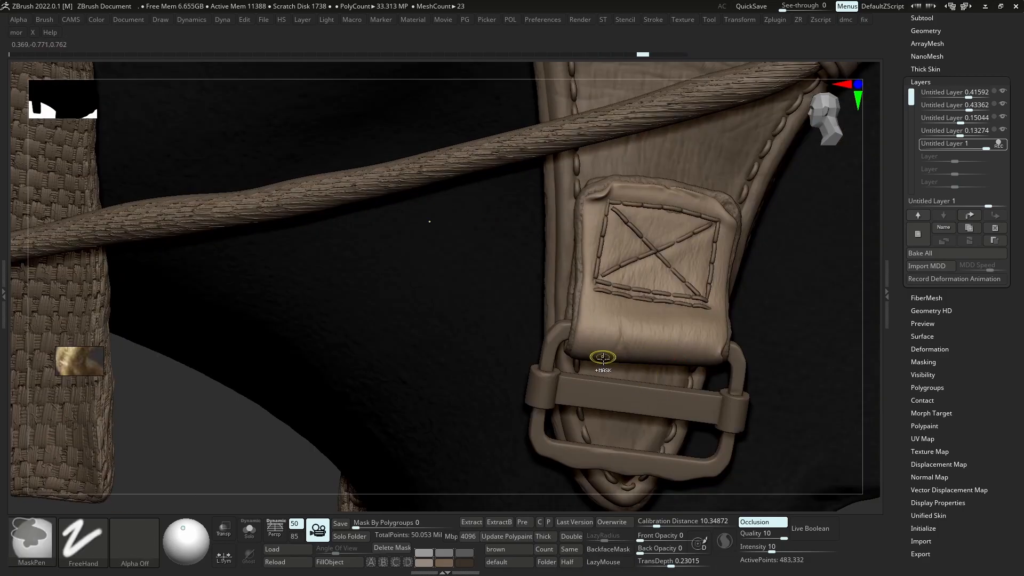
key("ctrl+z")
key("ctrl+z")
key("ctrl+shift+z")
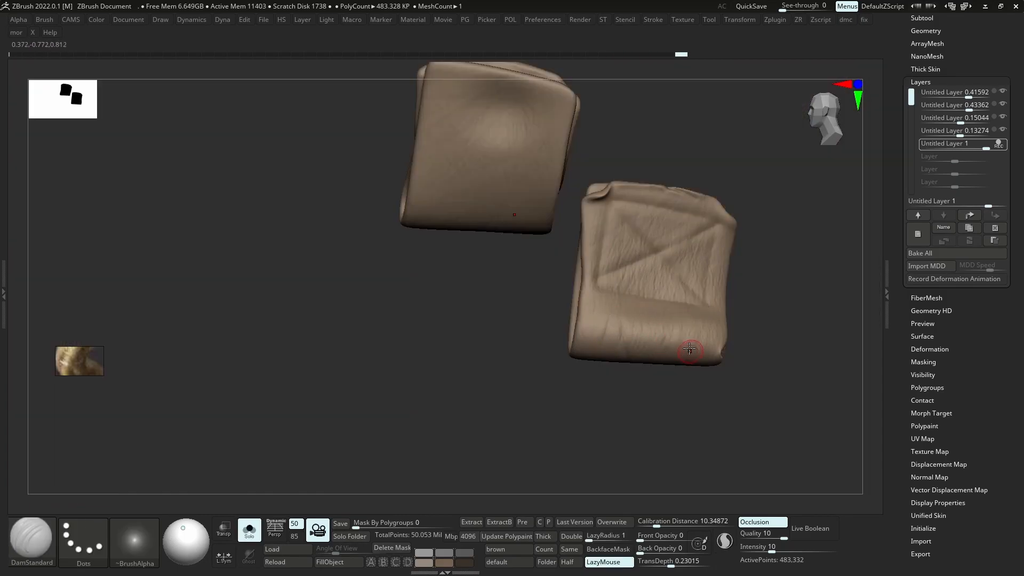
Isolate the strap loops and continue the fine creases across the lower fold to its far corner, undoing one misplaced stroke
right_click_drag(690, 350, 683, 348)
mouse_move(683, 348)
left_mouse_down()
mouse_move(686, 339)
mouse_move(700, 354)
left_mouse_up()
right_click_drag(700, 354, 644, 345)
right_click_drag(642, 308, 735, 369)
key("ctrl+z")
left_click_drag(712, 343, 709, 357)
mouse_move(709, 357)
right_mouse_down()
mouse_move(610, 336)
mouse_move(658, 343)
right_mouse_up()
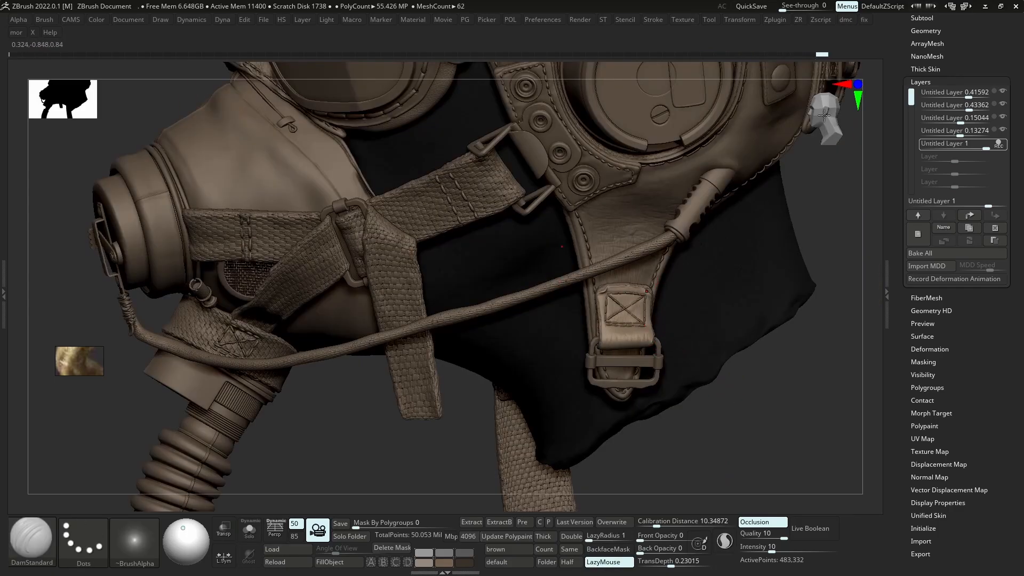
Check the creases against the full helmet, reselect the Helmet_02 strap loop and isolate it at an angle showing its lower fold
left_click(600, 240, "alt")
right_click_drag(630, 320, 661, 354, "ctrl")
left_click(658, 347, "alt")
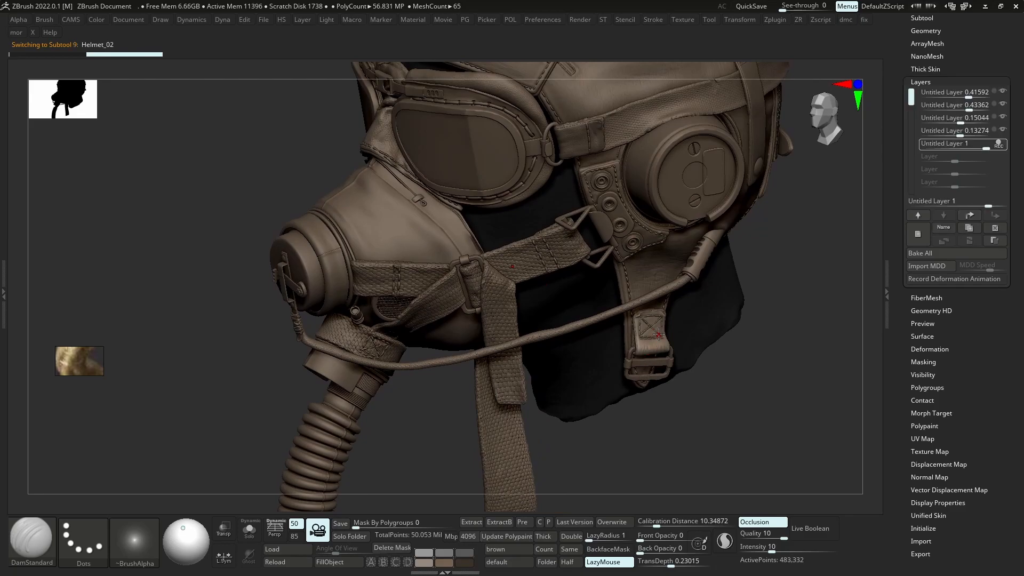
key("shift+s")
left_click_drag(800, 362, 840, 447, "alt")
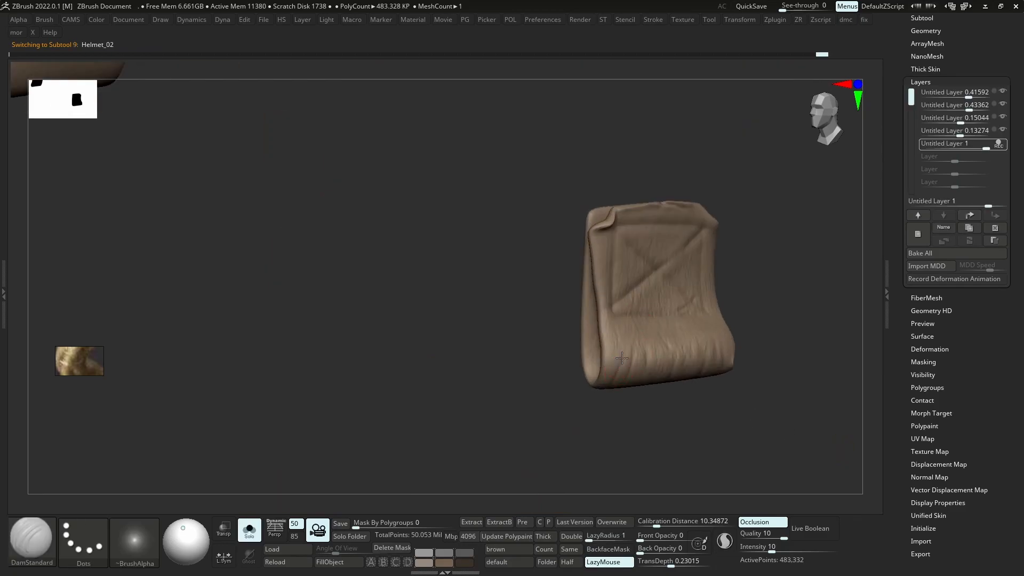
left_click(615, 340)
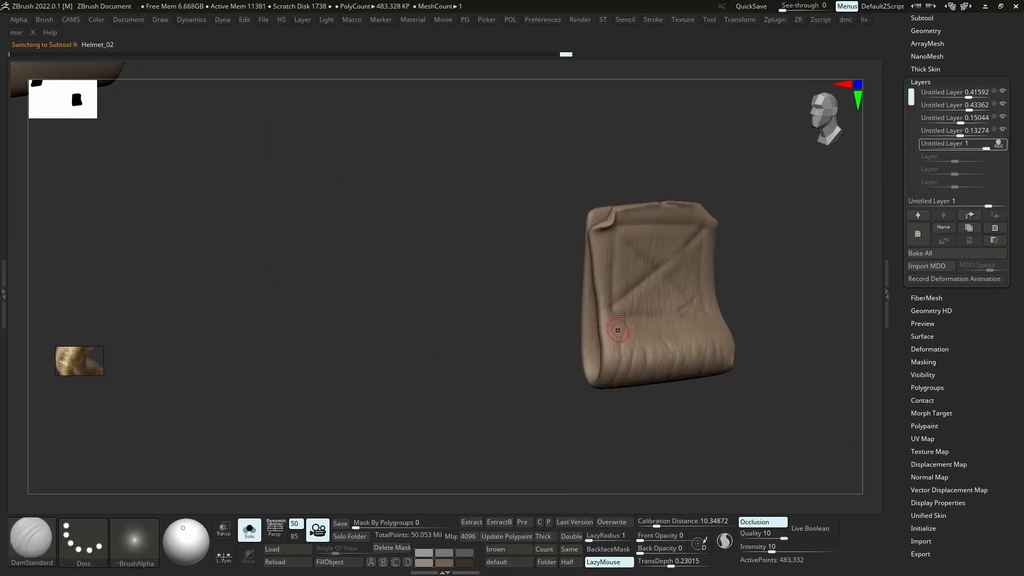